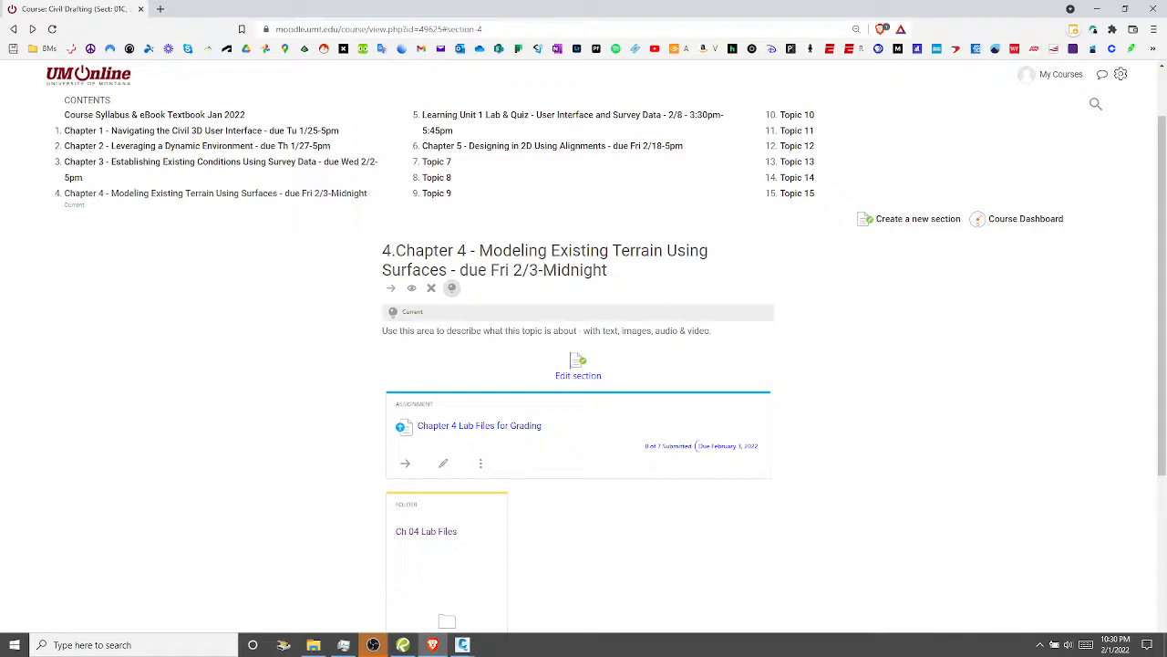
View the 1_Create an EG Surface drawing in Civil 3D and the Chapter 4 textbook PDF in Revu, and return to the course page
mouse_move(471, 646)
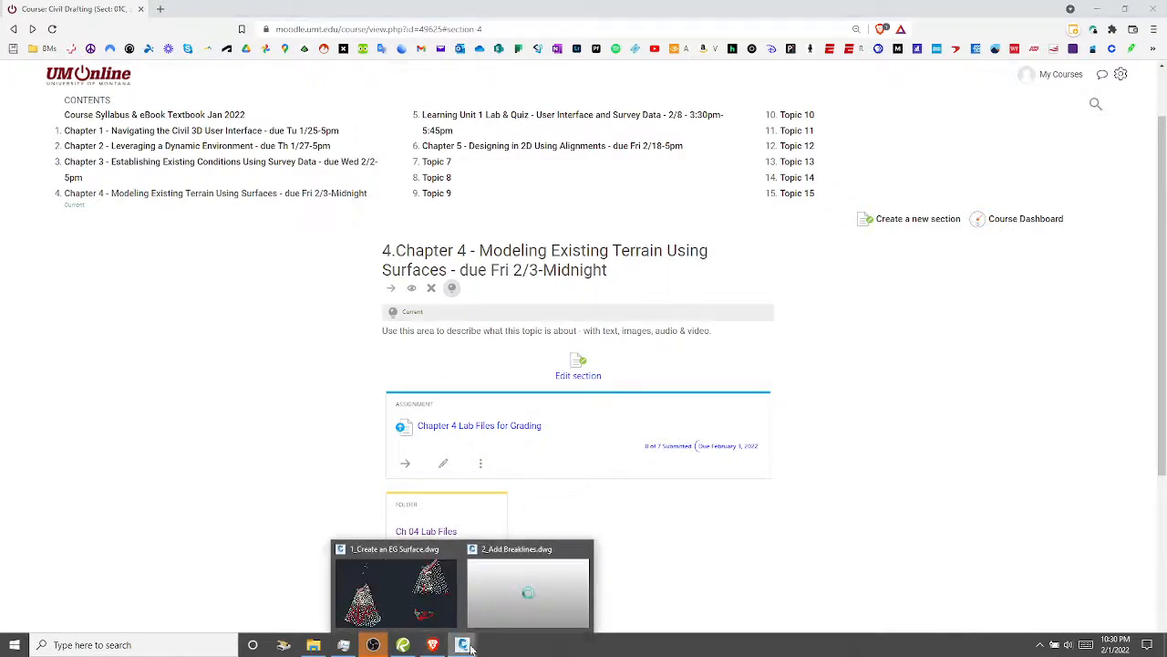
click(394, 588)
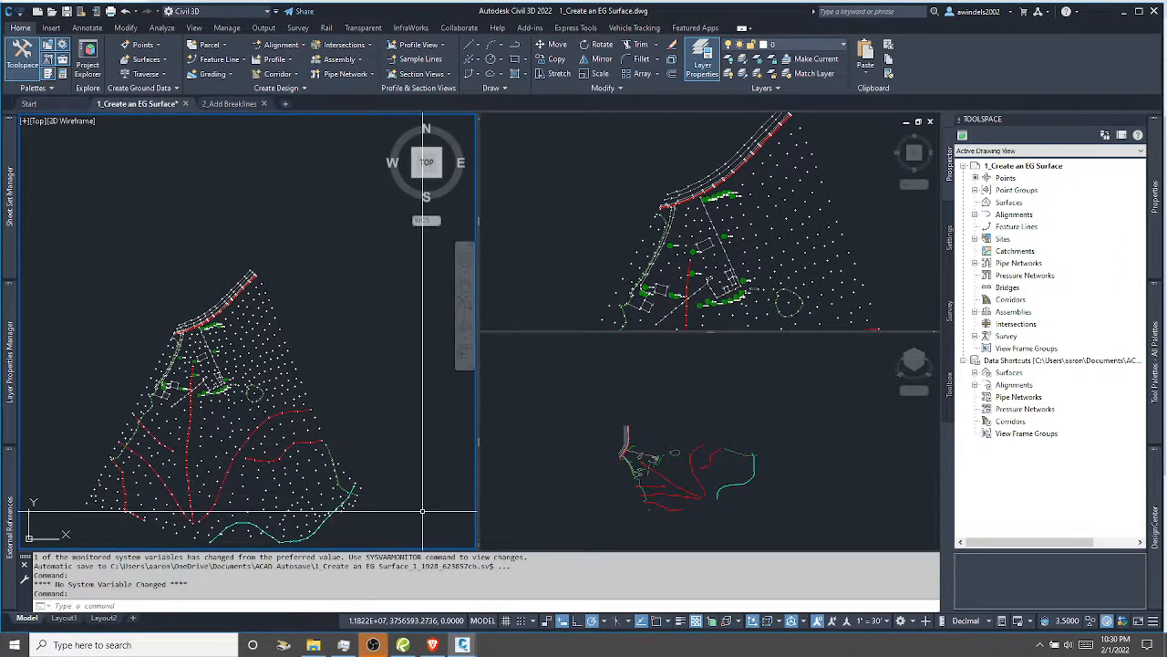
click(404, 645)
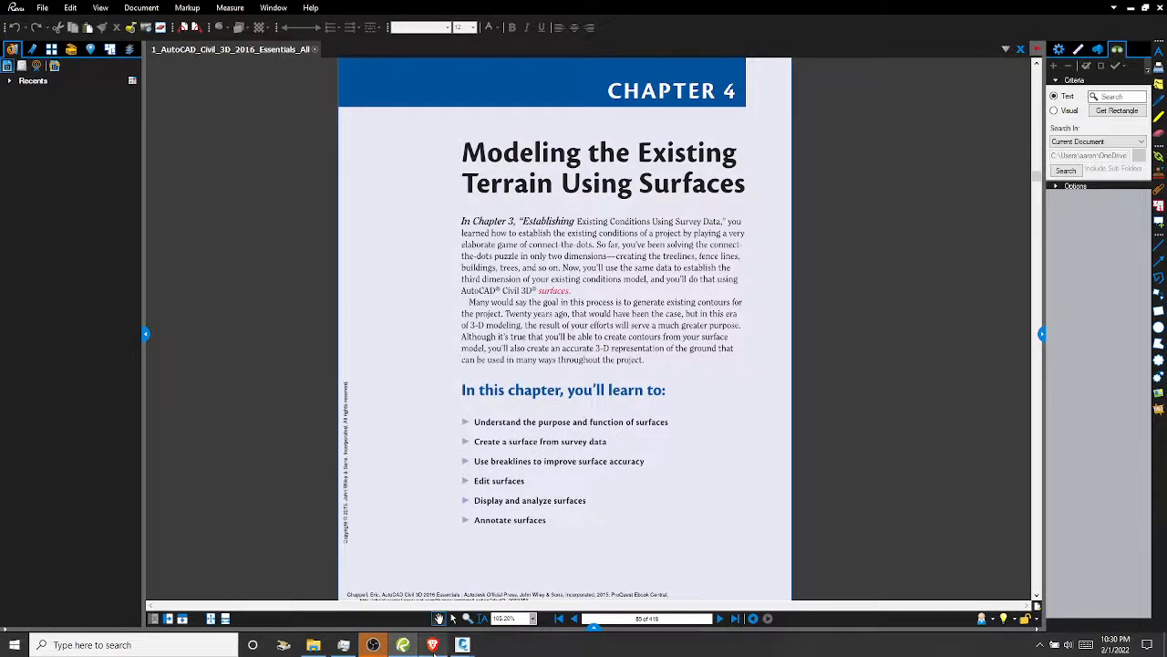
click(433, 644)
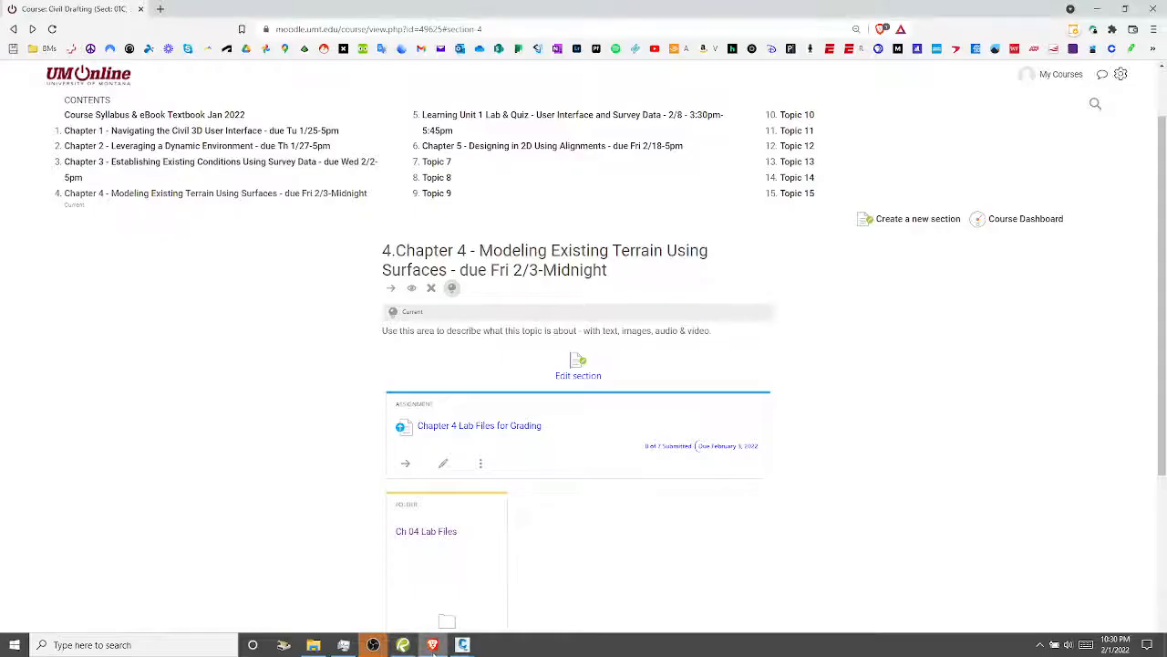
Bring up the Ch 04 Lab Files folder in File Explorer and select every item except the FOR VIDEO folder
click(432, 539)
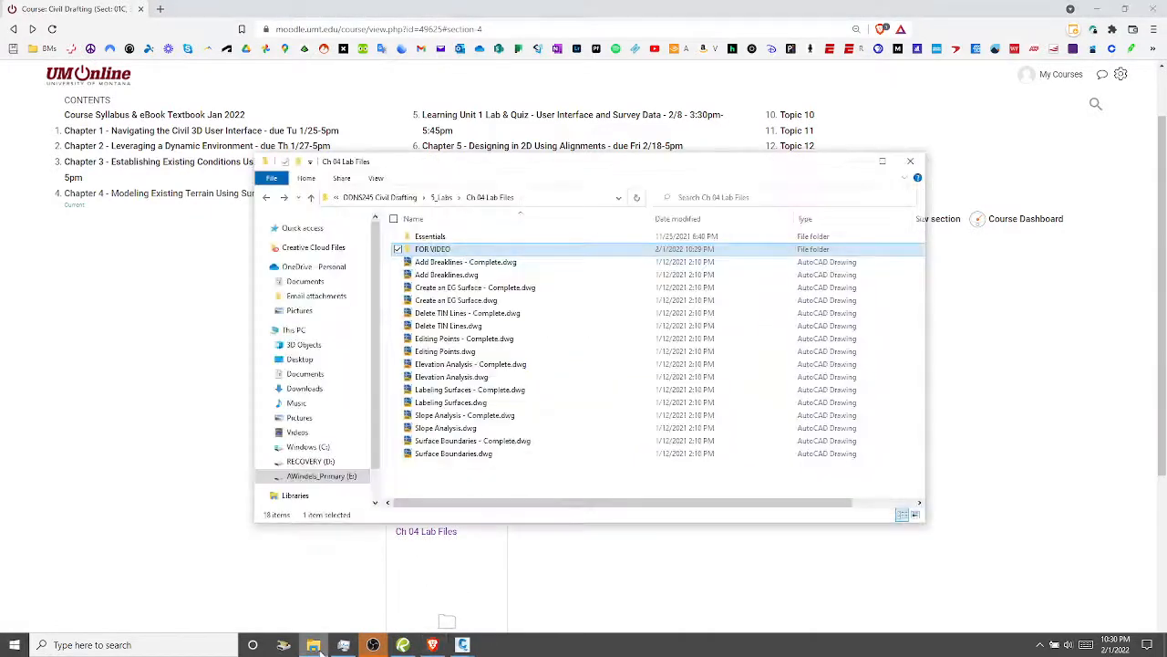
click(430, 236)
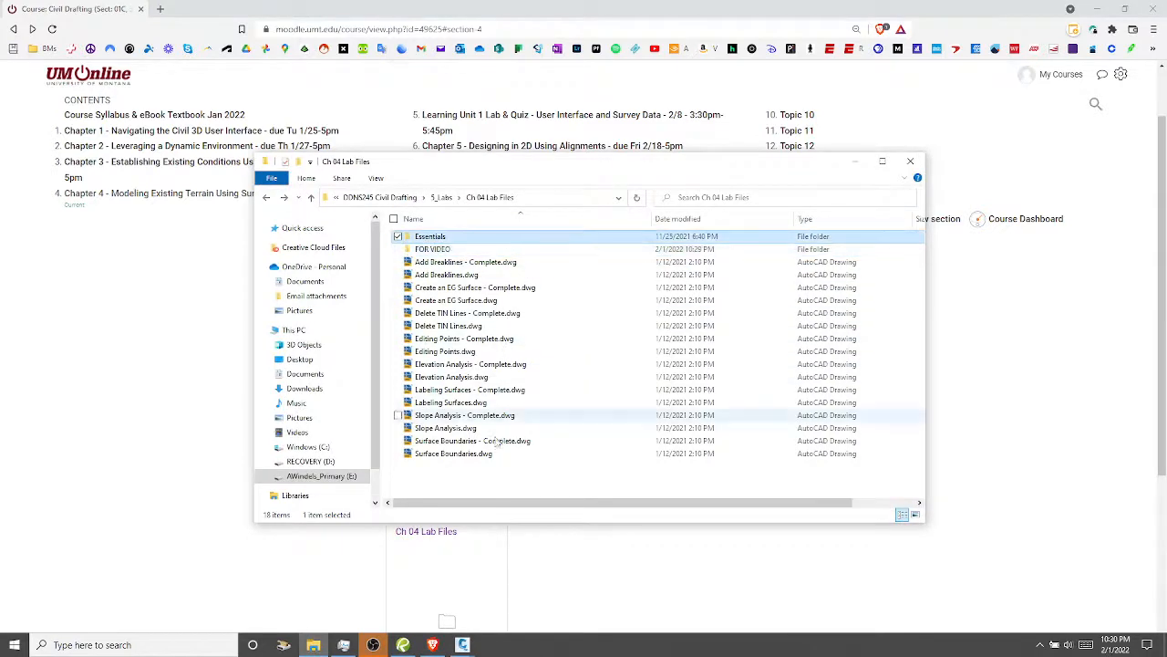
shift+click(475, 454)
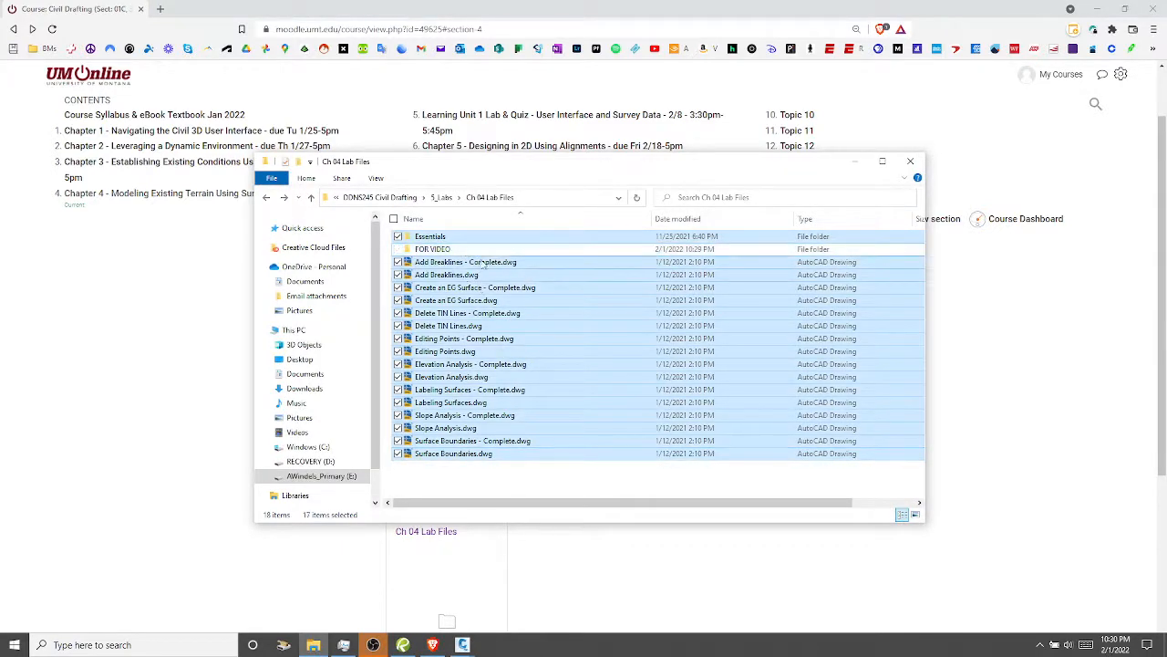
ctrl+click(458, 248)
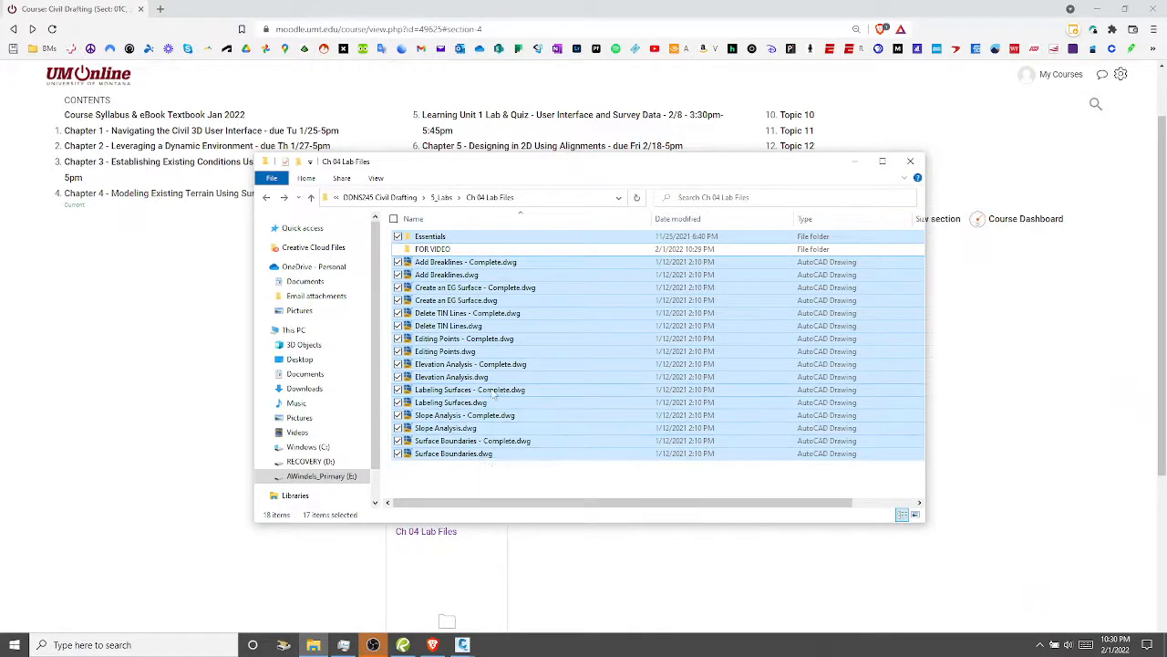
Select only the eight starting drawings, from Add Breaklines.dwg to Surface Boundaries.dwg, leaving out the Complete versions and both folders
click(482, 276)
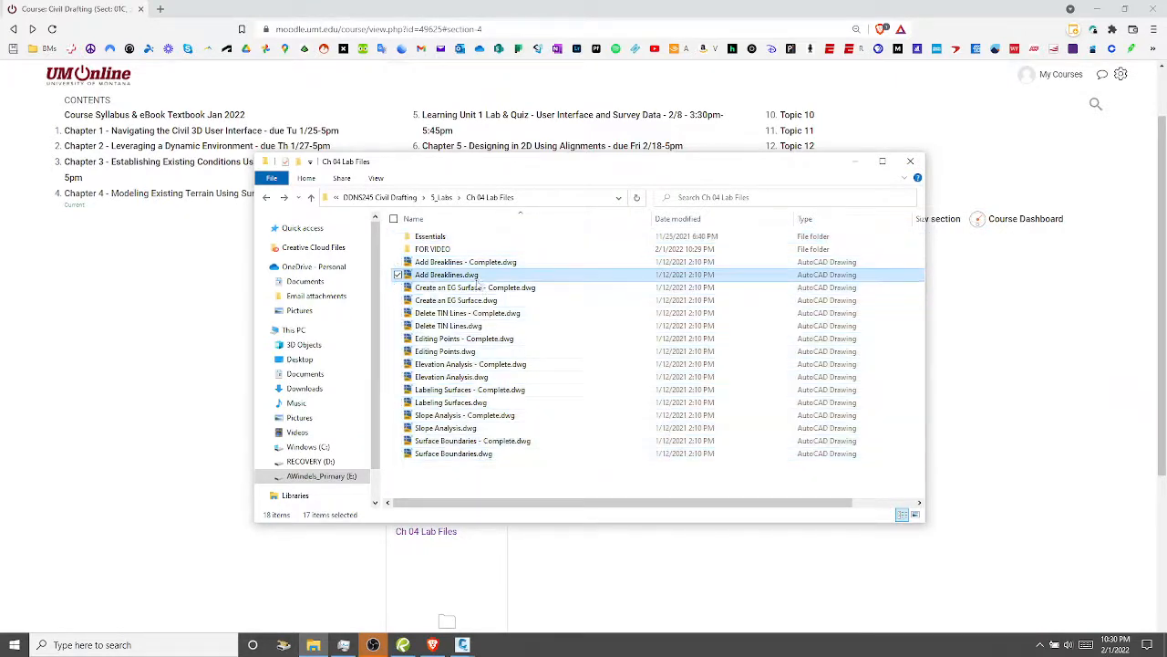
ctrl+click(483, 300)
ctrl+click(483, 326)
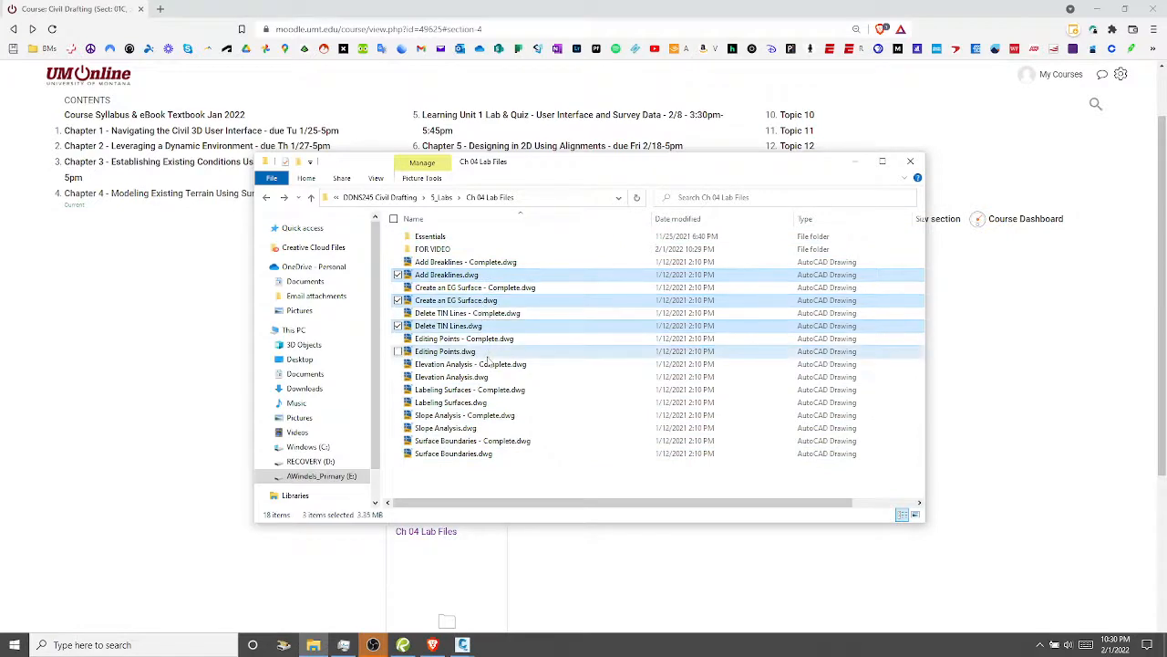
ctrl+click(485, 351)
ctrl+click(488, 376)
ctrl+click(492, 402)
ctrl+click(492, 427)
ctrl+click(504, 453)
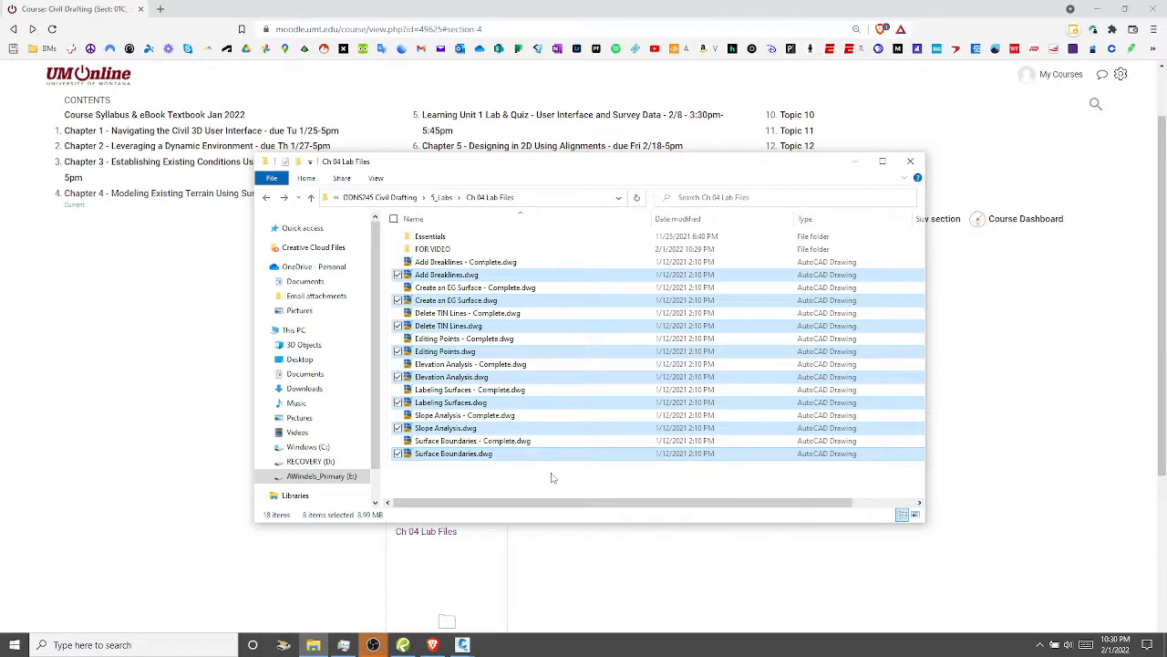
Minimize the browser and bring the Chapter 4 textbook PDF in Revu to the front of the folder window
click(159, 483)
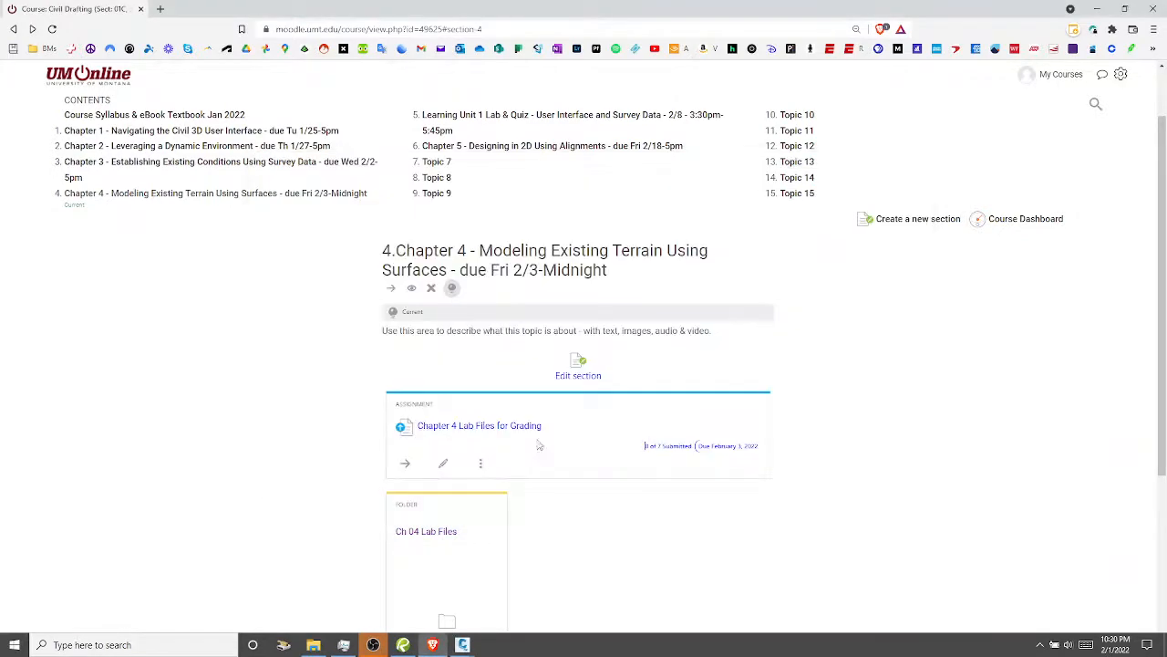
key(ctrl)
click(1099, 13)
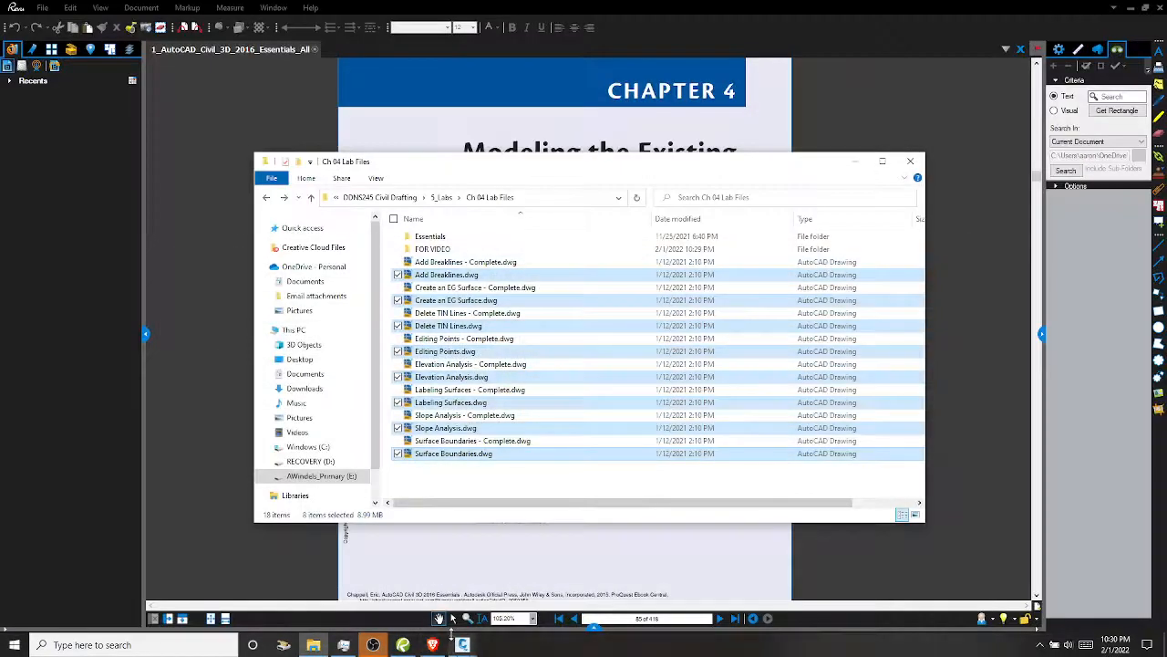
click(589, 520)
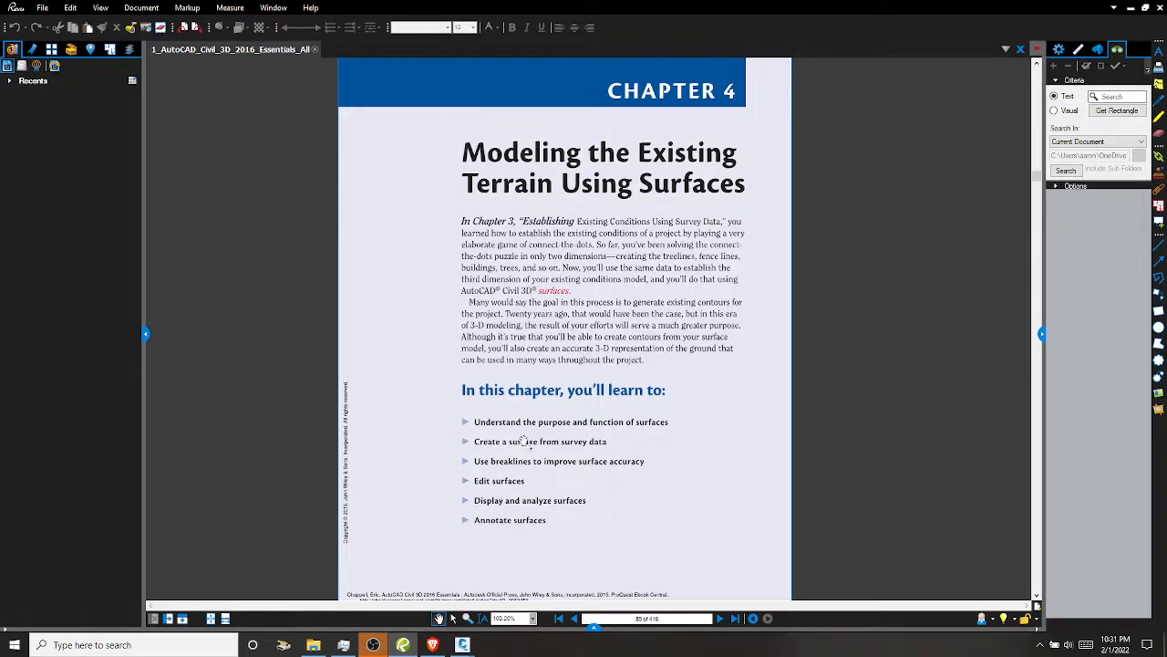
Review the list of learning objectives on the Chapter 4 opening page, from understanding surfaces to annotating surfaces
click(478, 428)
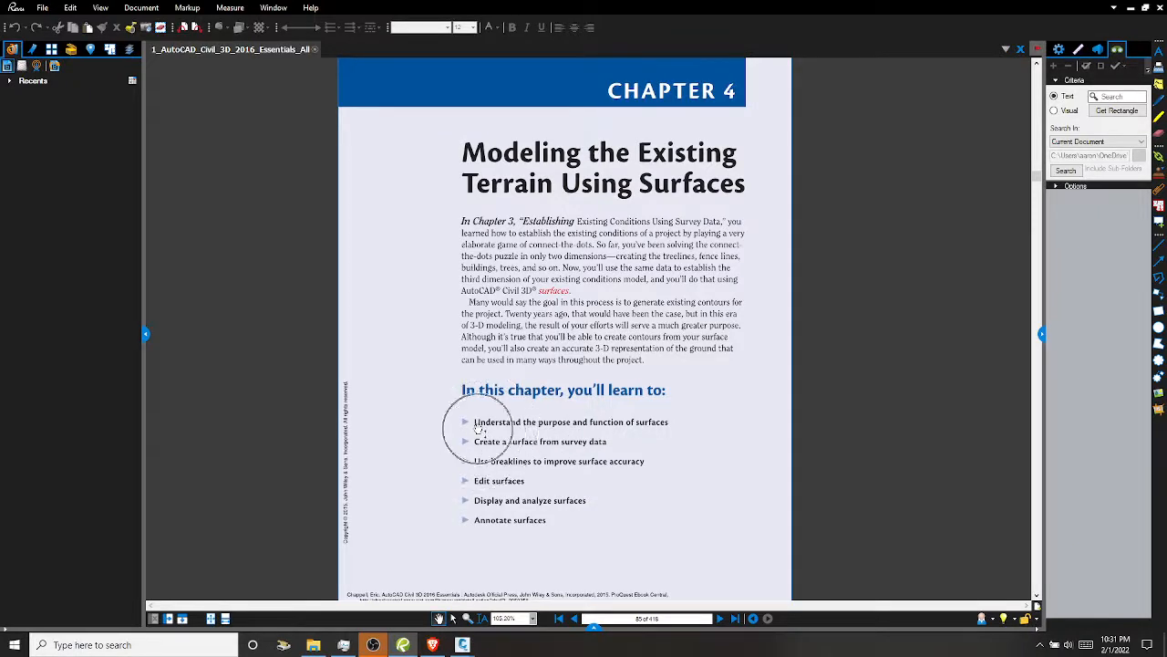
click(478, 428)
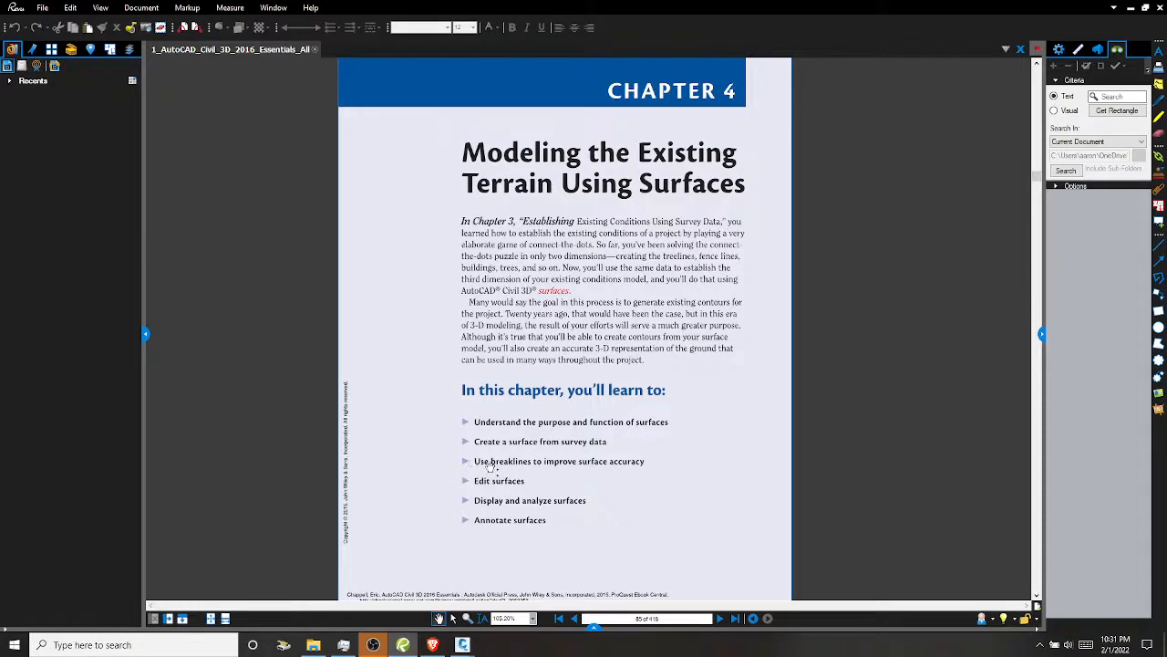
click(480, 463)
click(473, 485)
click(474, 484)
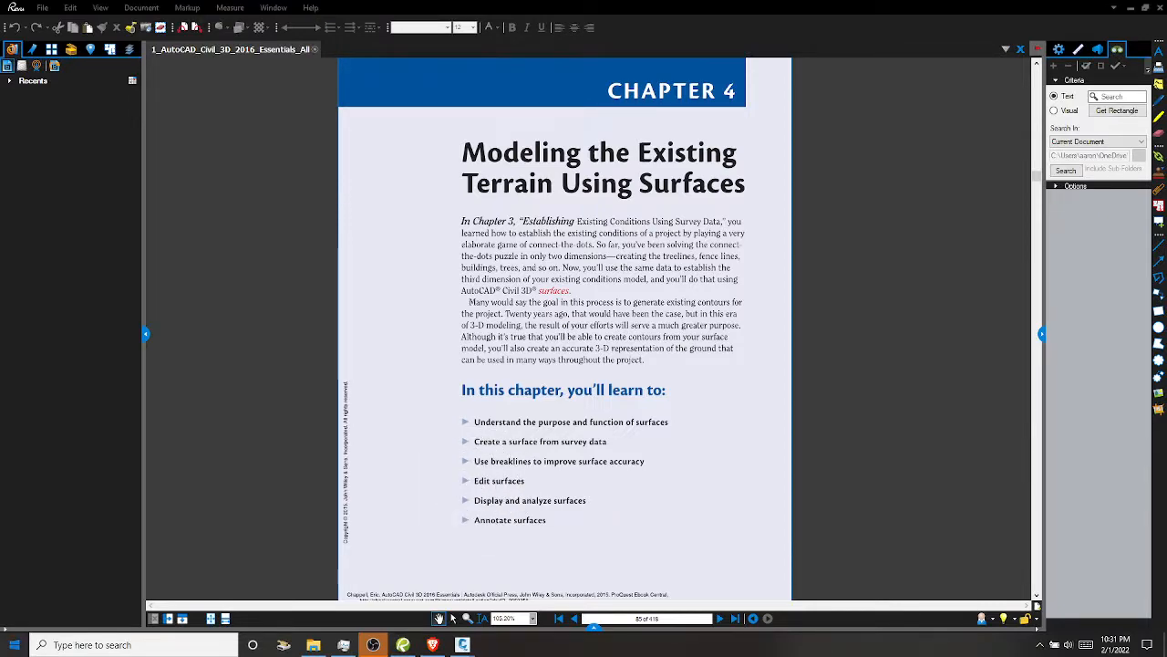
click(15, 645)
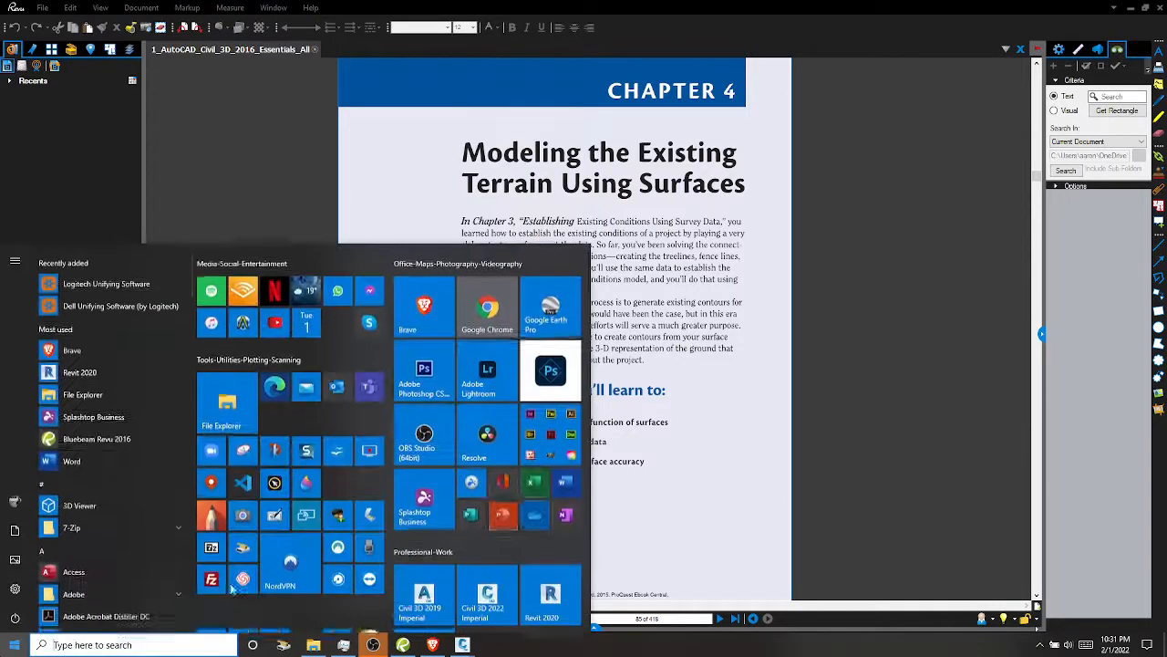
click(732, 460)
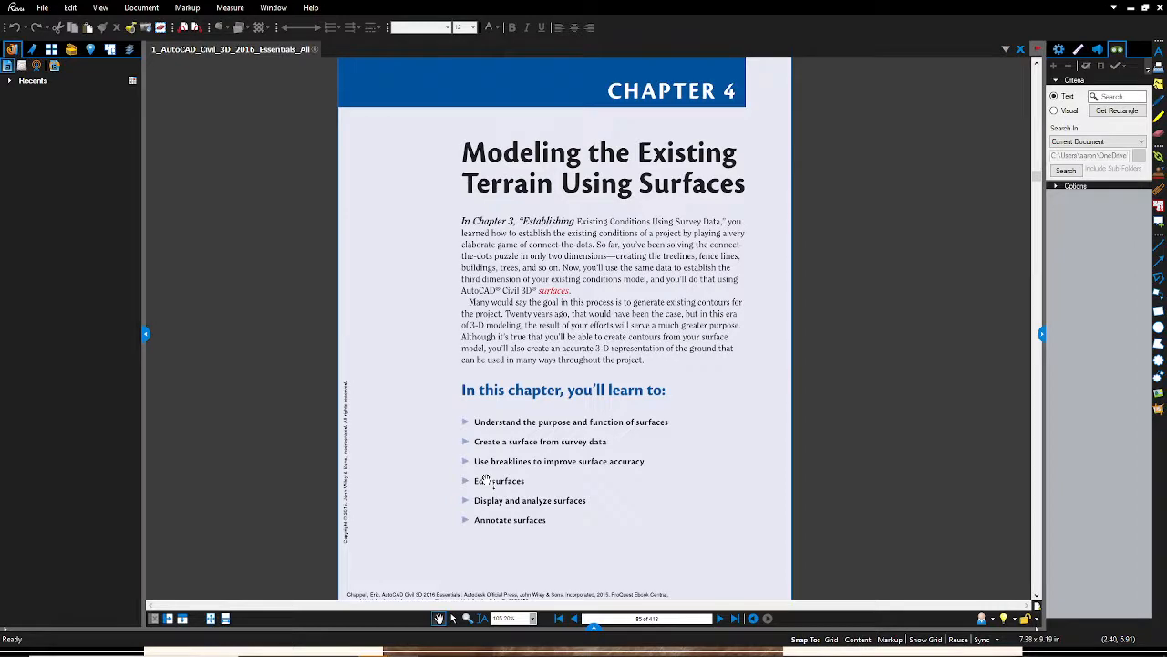
click(478, 554)
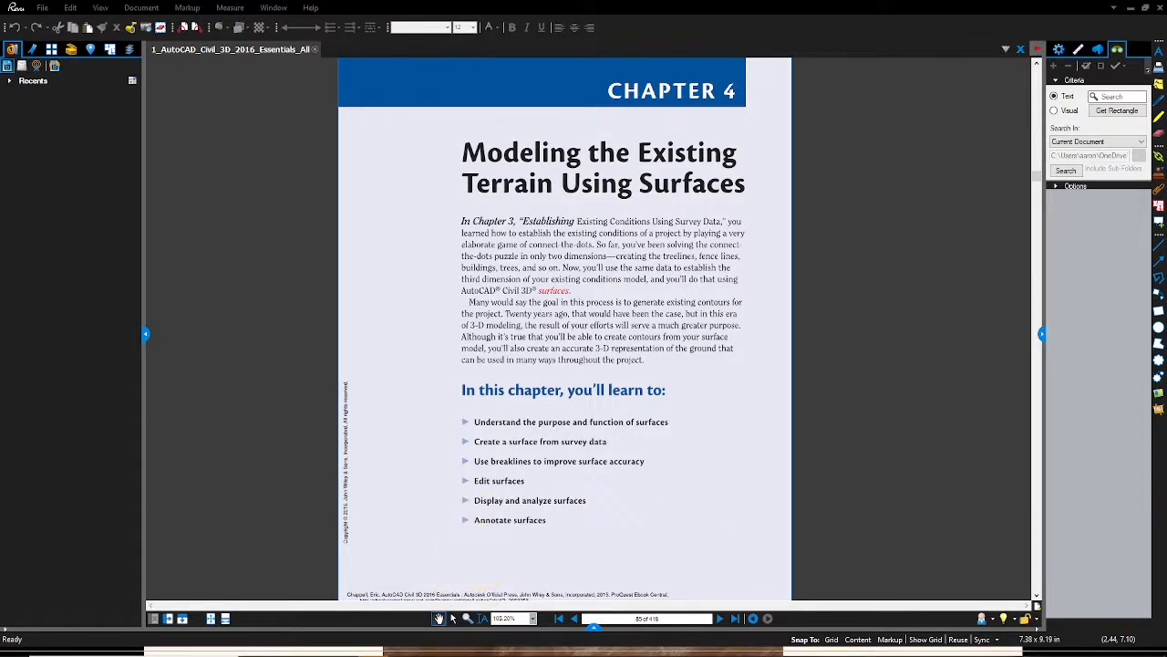
click(490, 478)
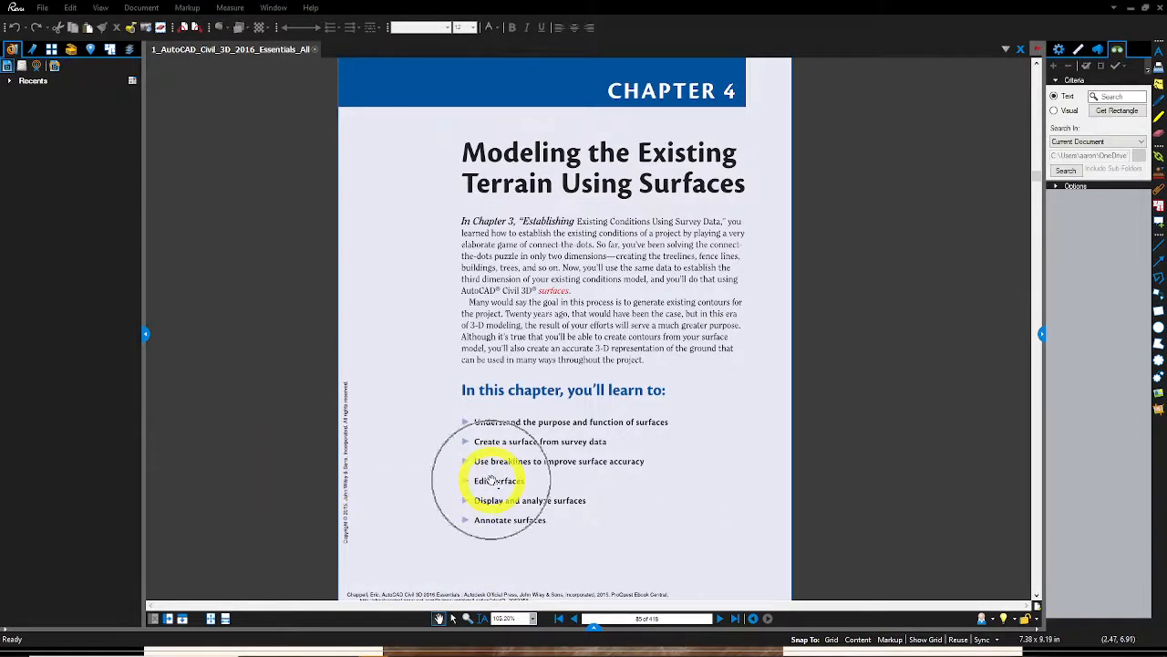
click(477, 502)
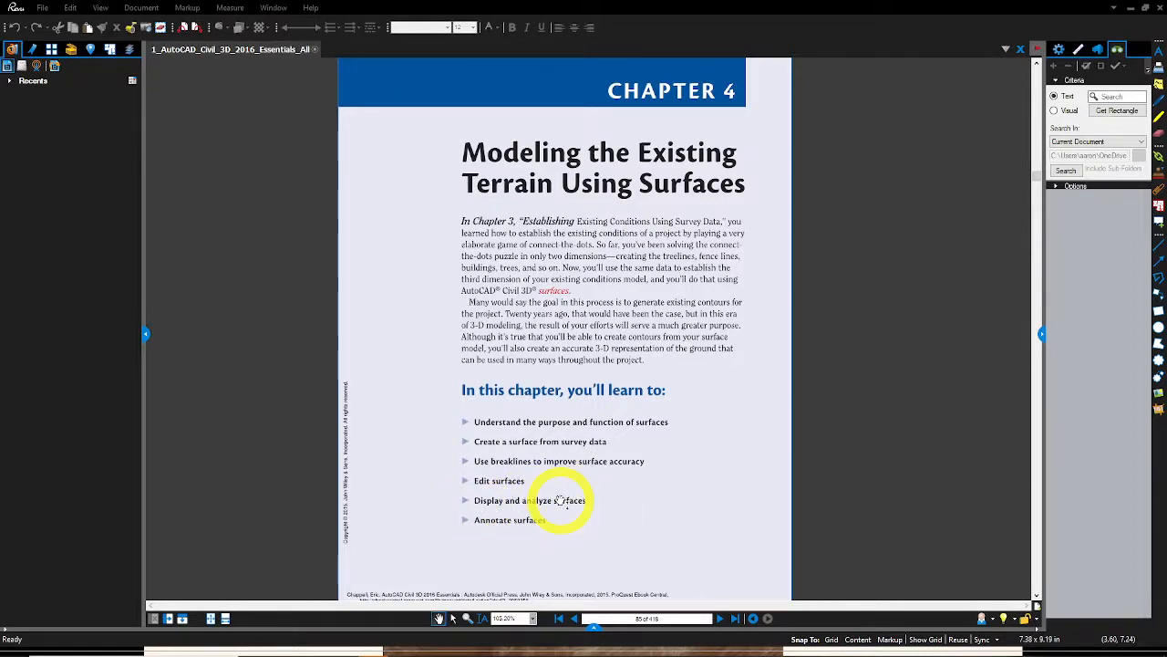
click(466, 520)
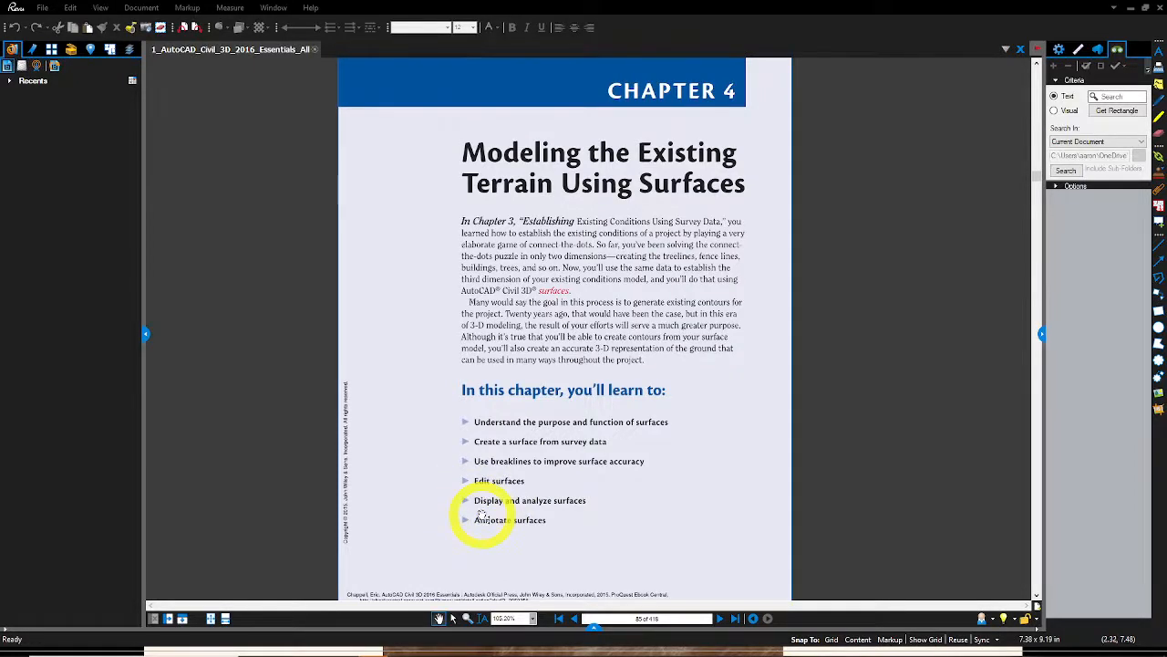
Read the textbook pages on understanding surfaces and creating a surface from survey data, previewing page 68 and returning to Exercise 4.1
click(720, 620)
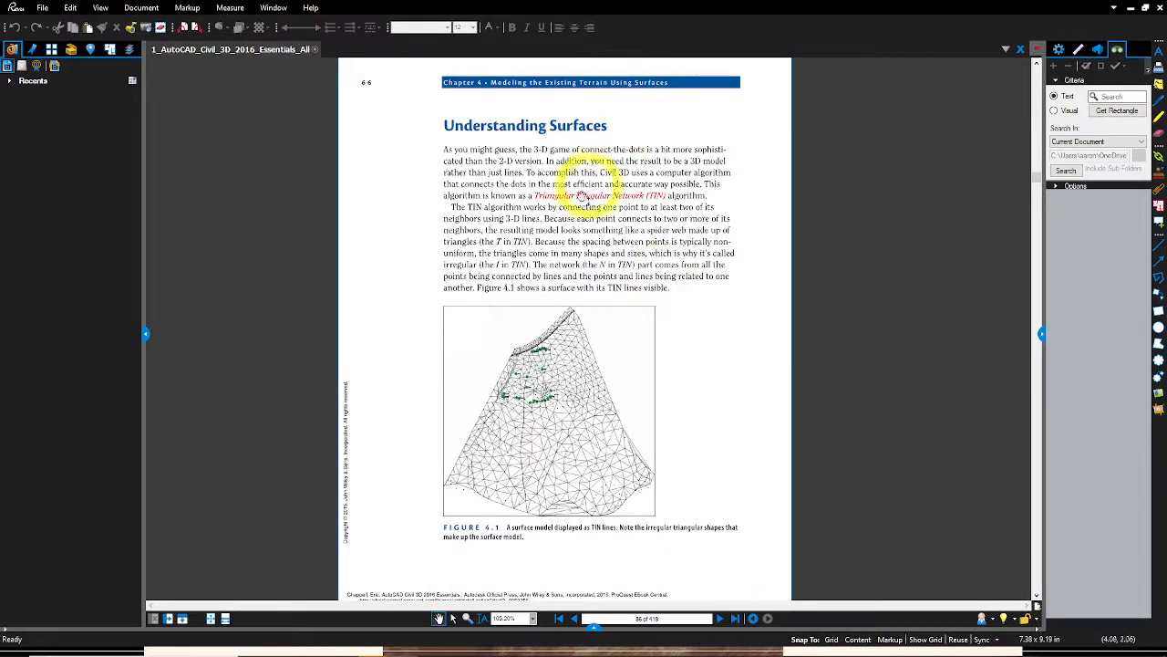
click(569, 197)
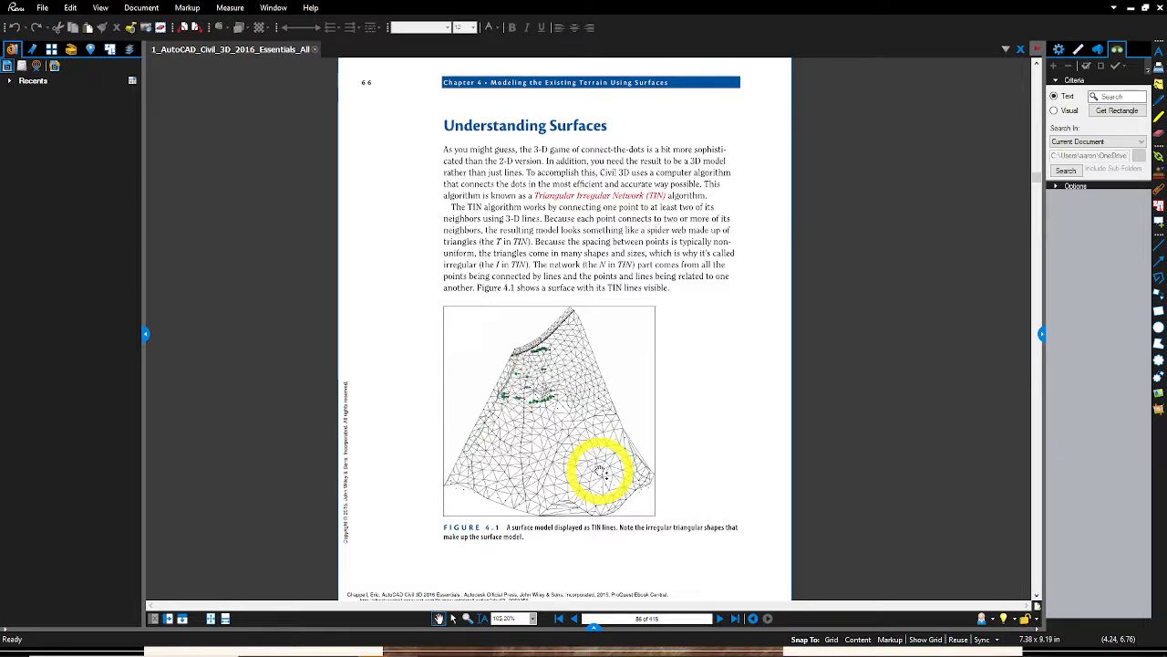
click(720, 618)
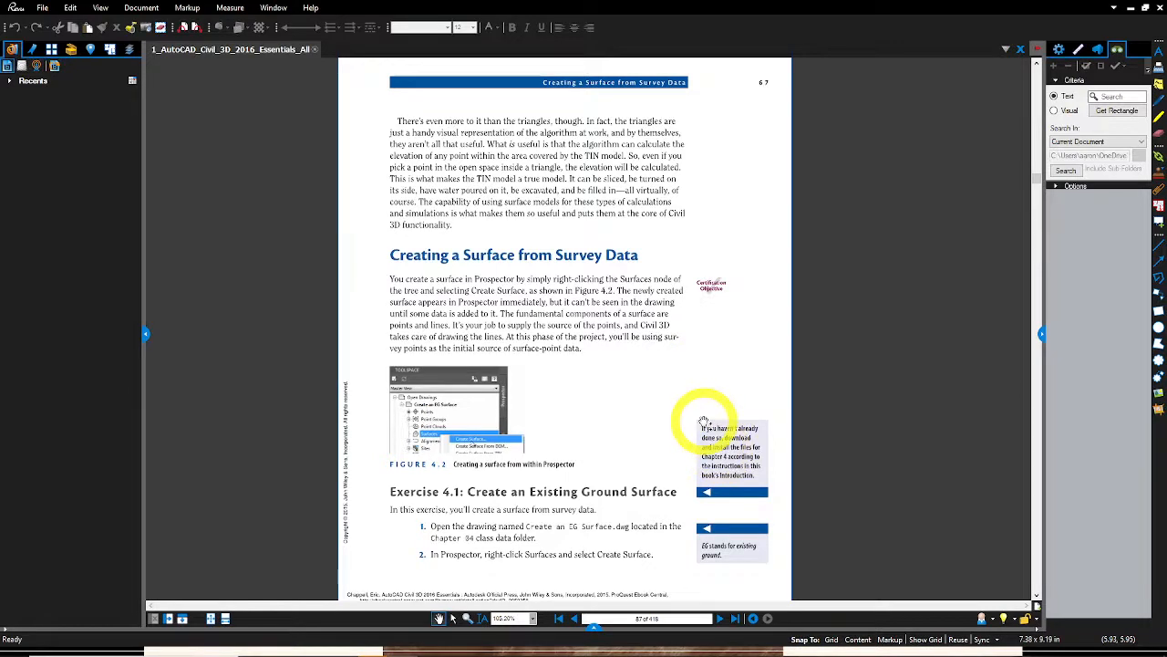
scroll(704, 421, right, 1)
click(721, 622)
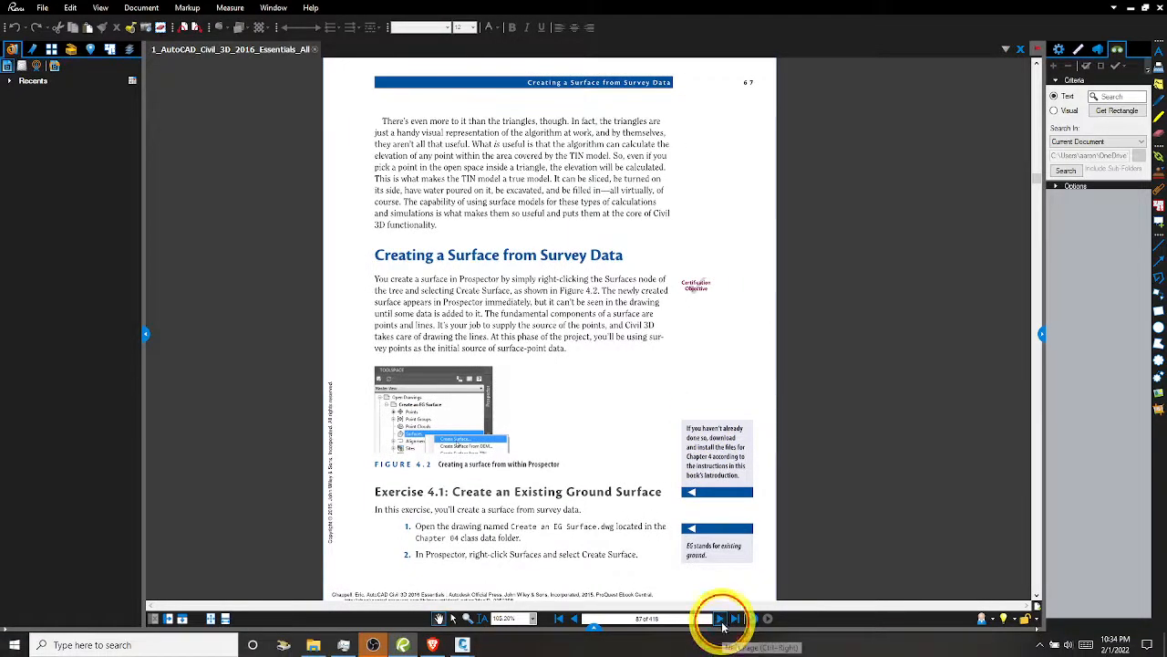
click(721, 622)
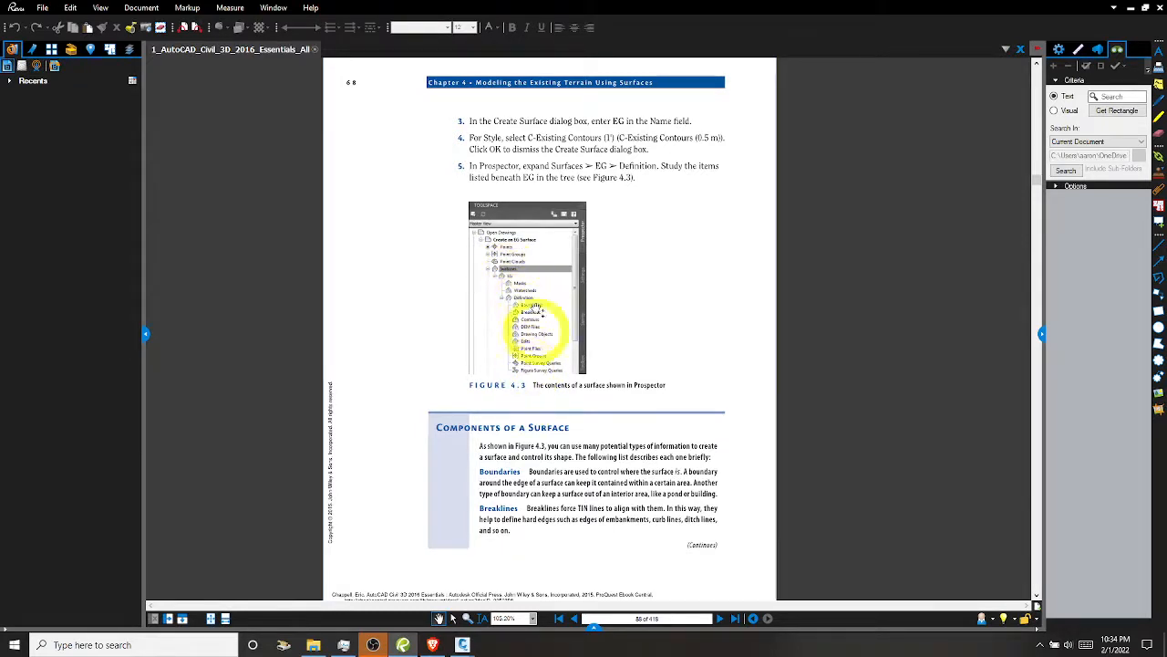
click(575, 619)
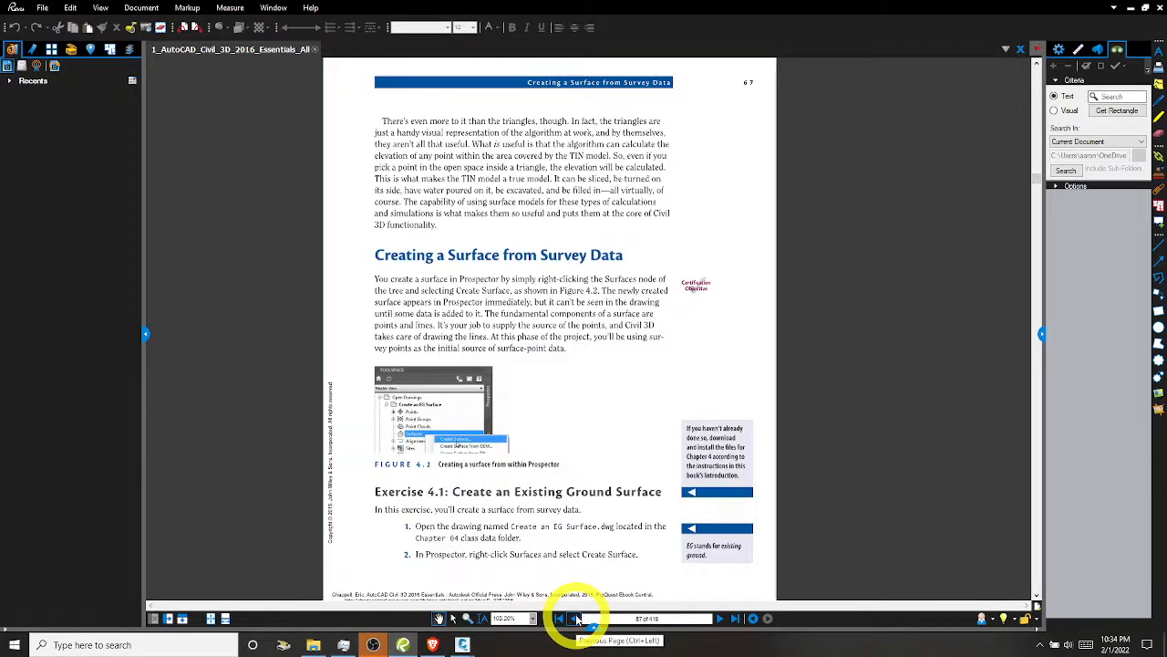
Switch to the 1_Create an EG Surface drawing in Civil 3D and cancel any started selection in the plan view
mouse_move(463, 645)
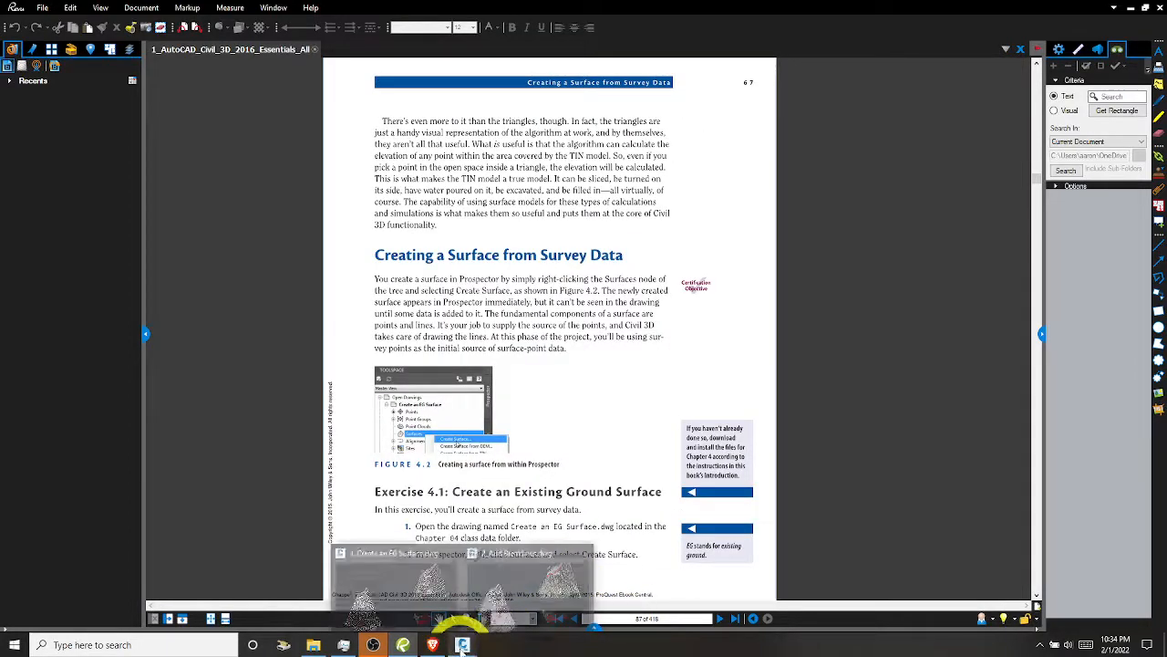
click(402, 584)
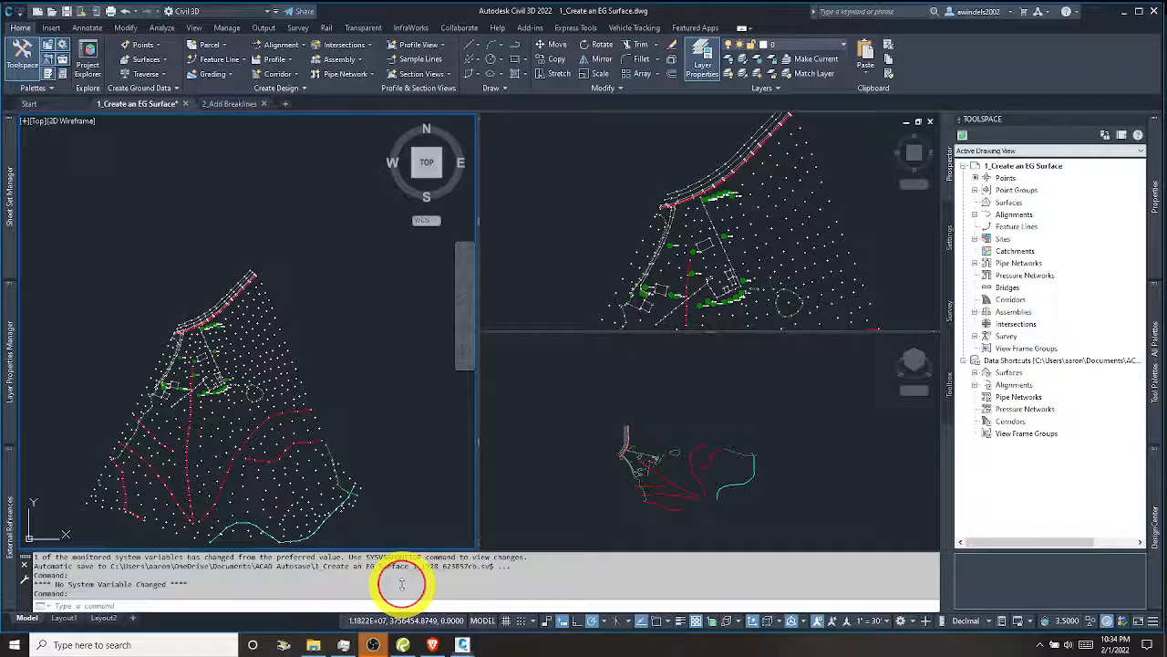
click(292, 207)
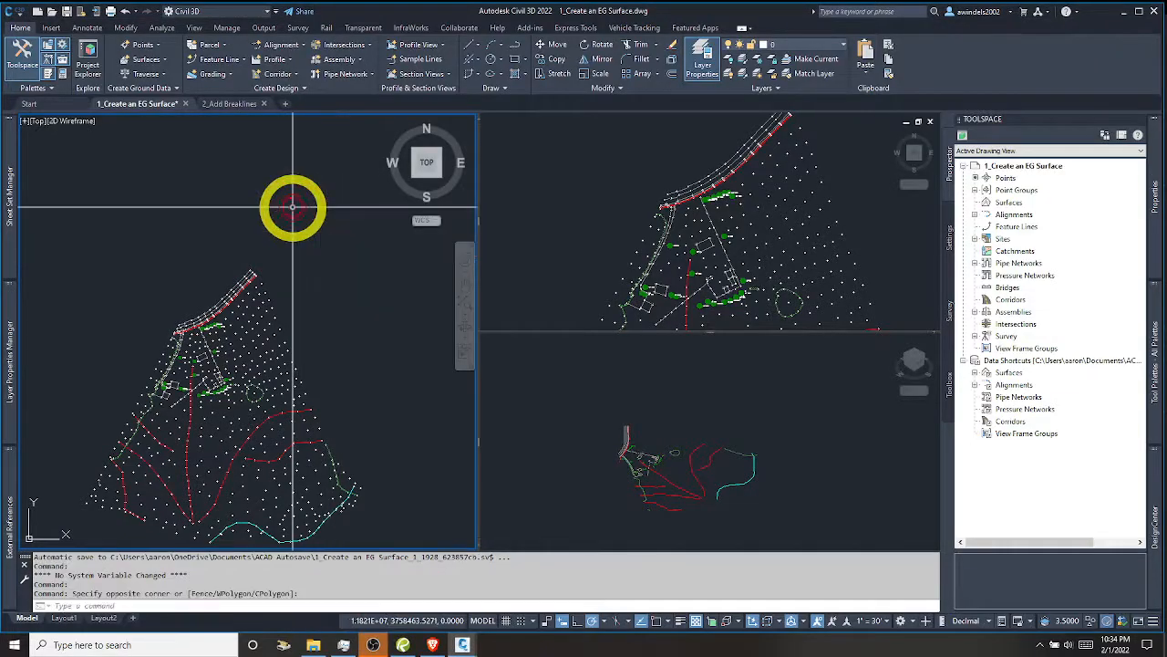
click(312, 644)
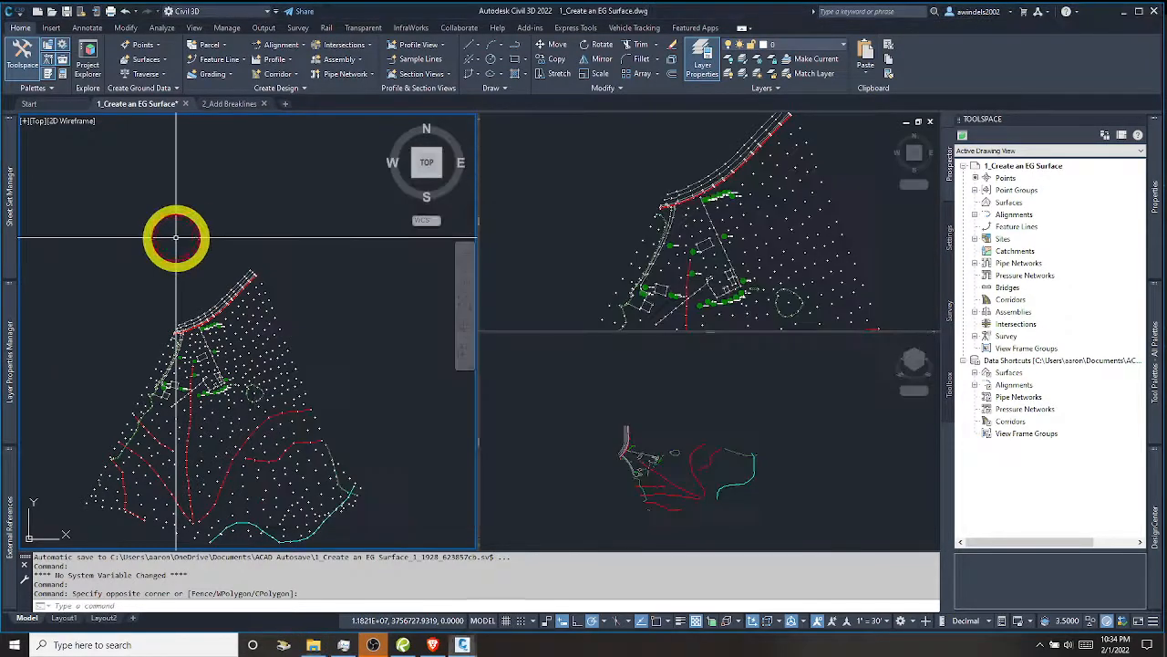
click(175, 235)
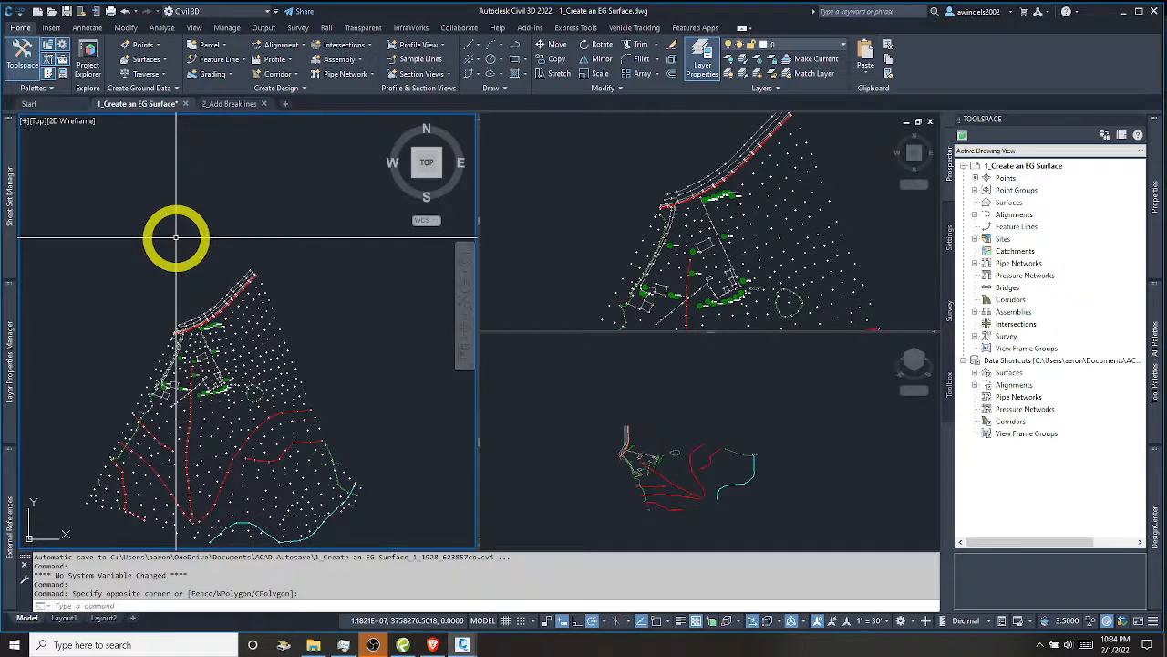
key(Escape)
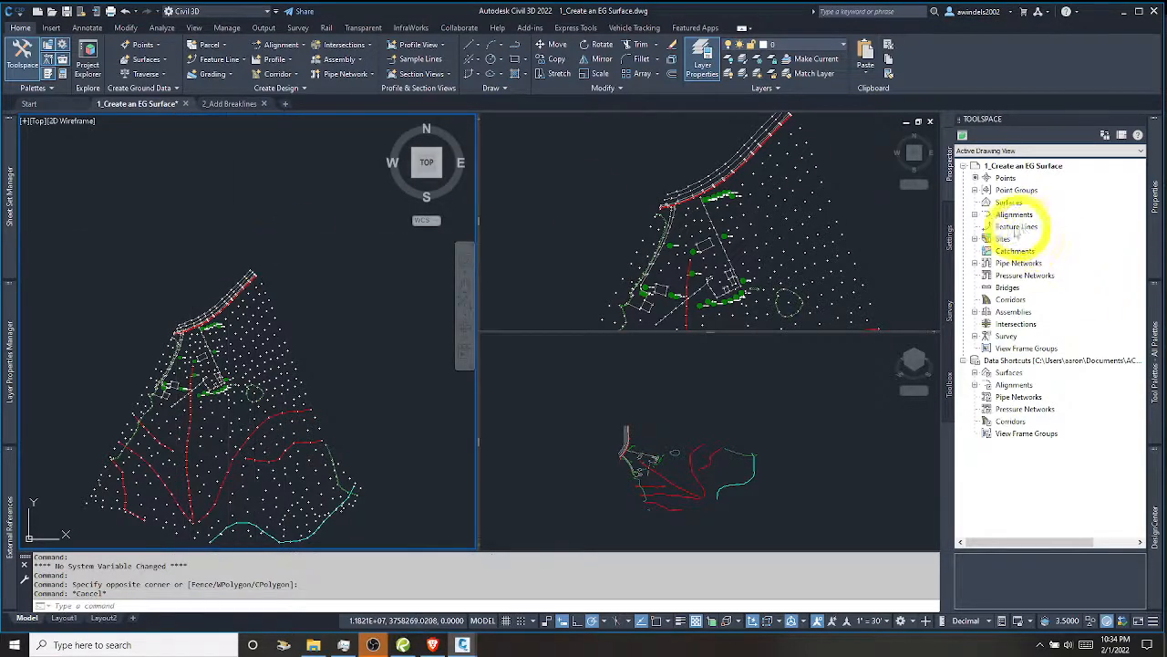
Start a new TIN surface in the drawing's Surfaces collection and name it EG
click(1006, 202)
right_click(1007, 201)
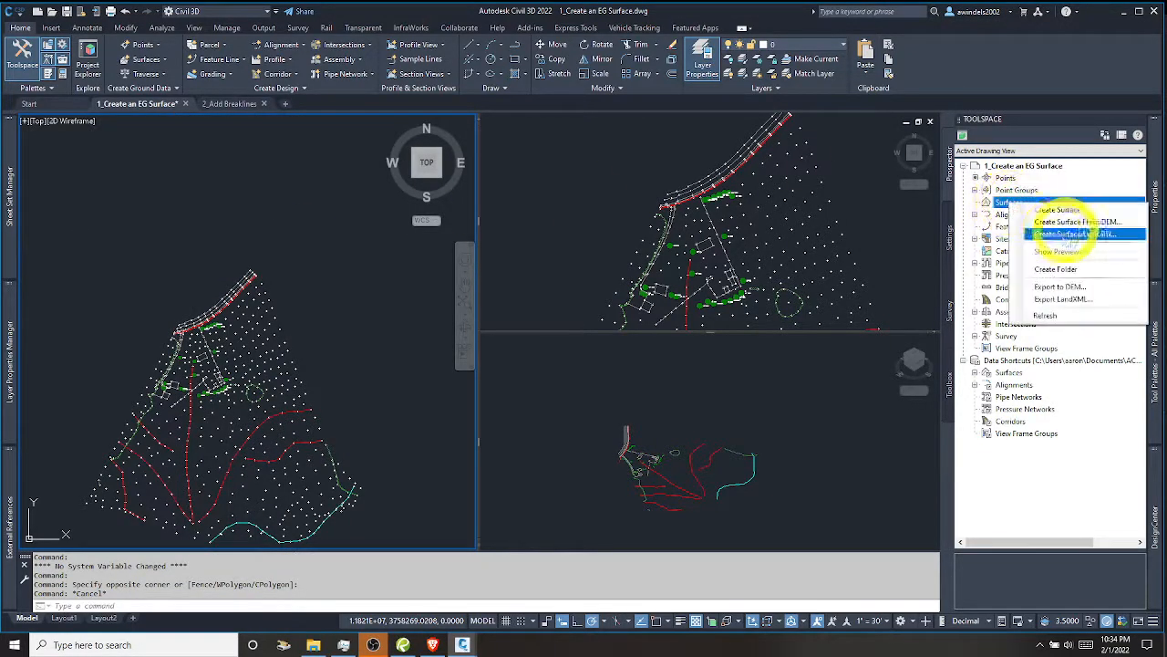
click(1060, 210)
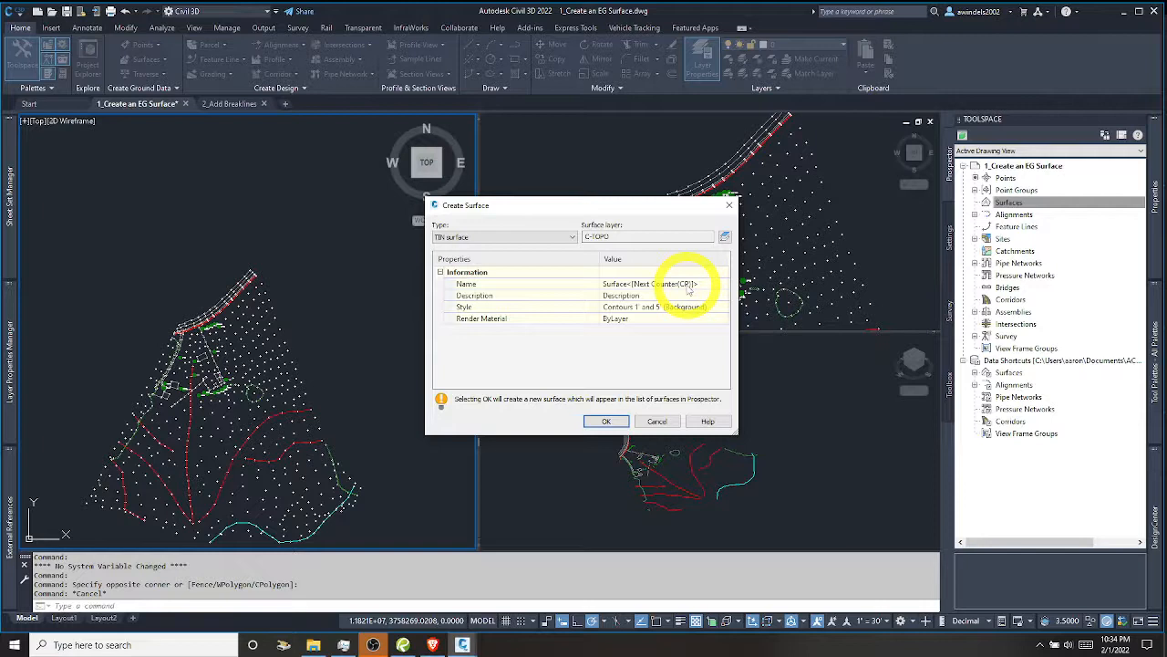
click(690, 284)
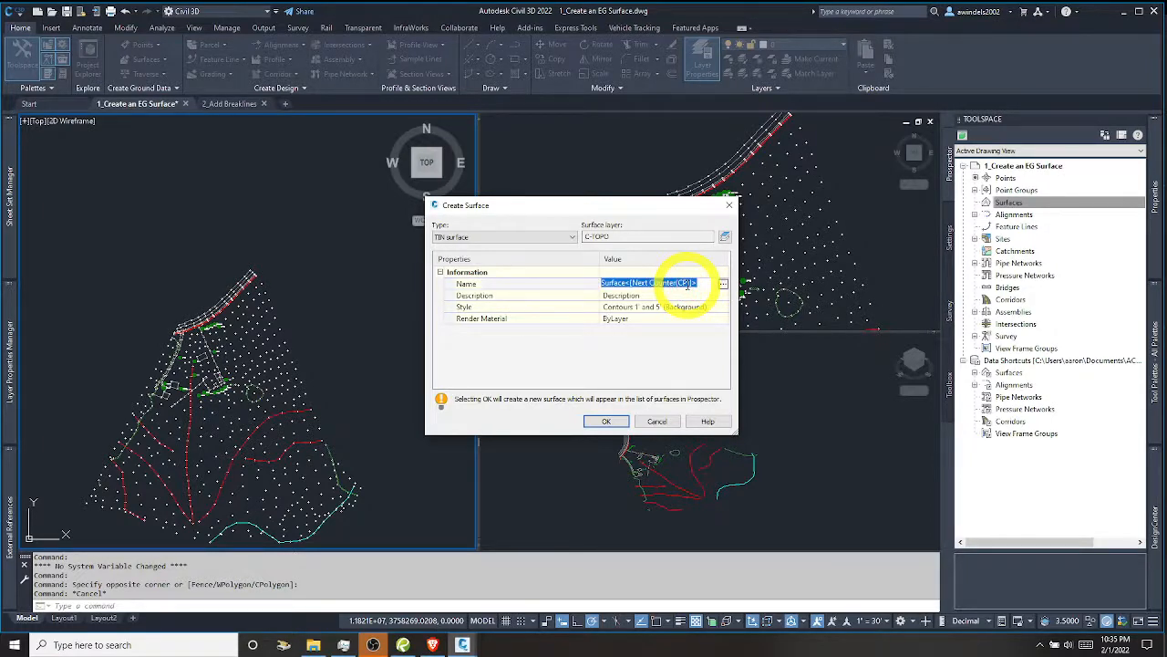
text(E)
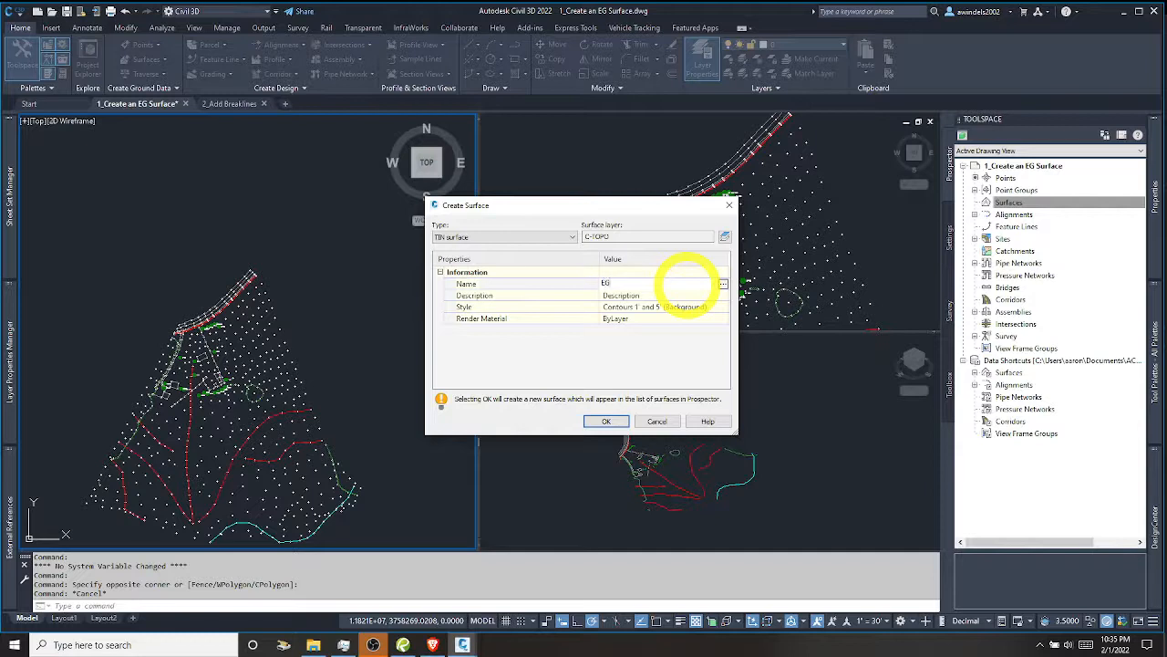
text(G)
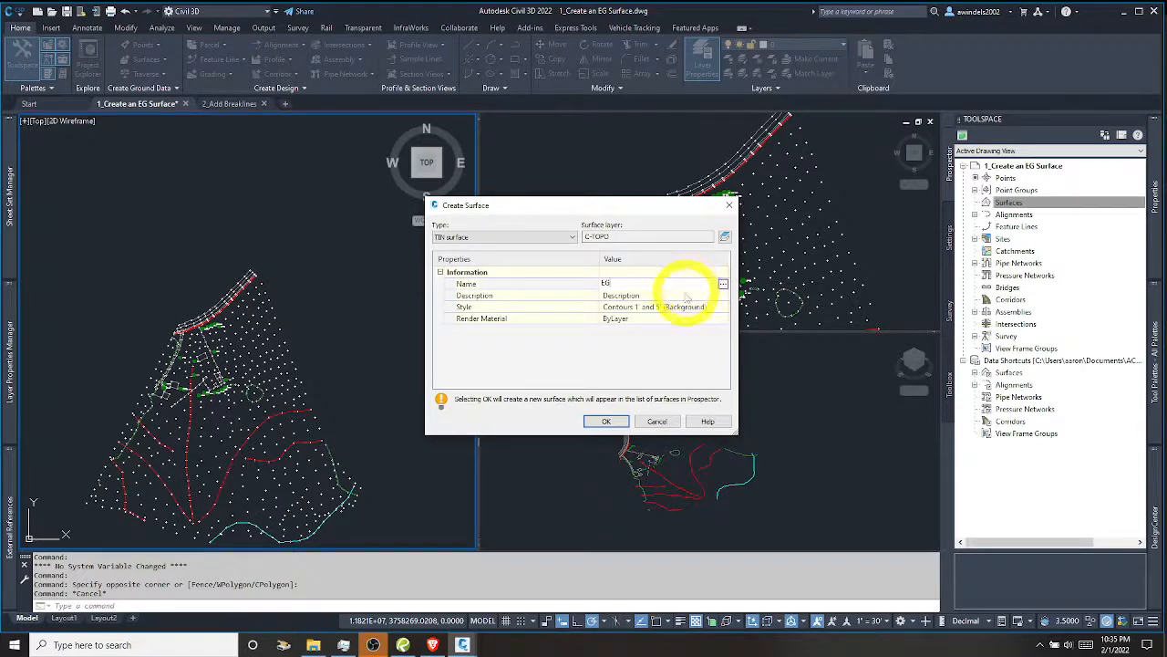
Set the new surface's style to C-Existing Contours (1') and create the surface
click(690, 308)
click(722, 308)
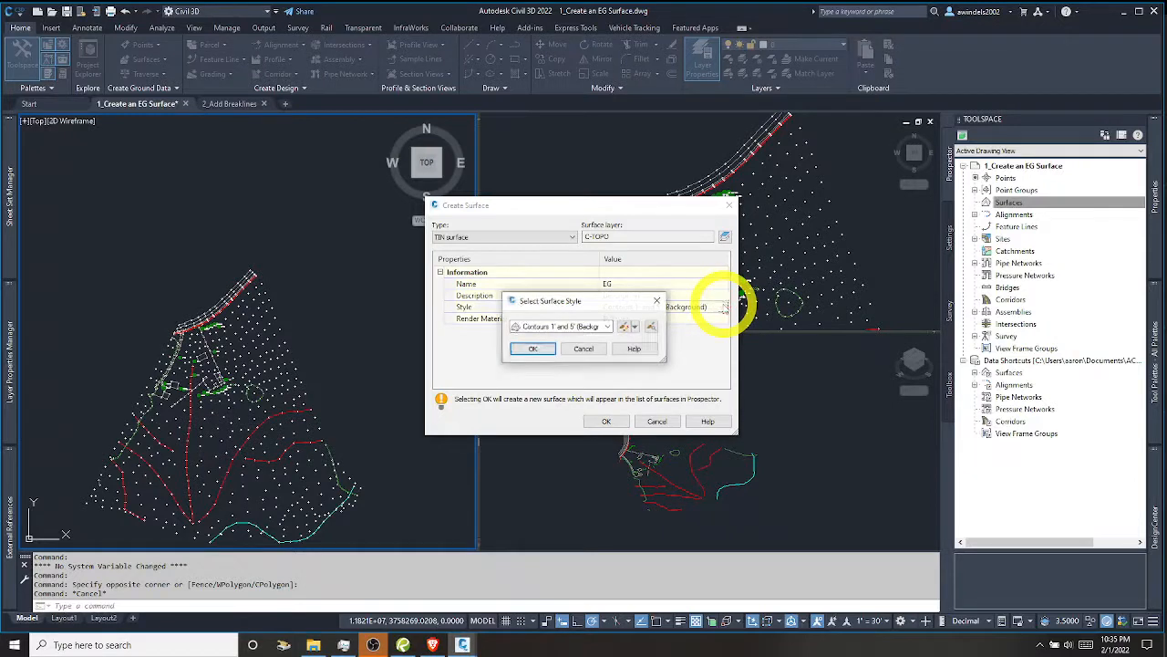
click(560, 326)
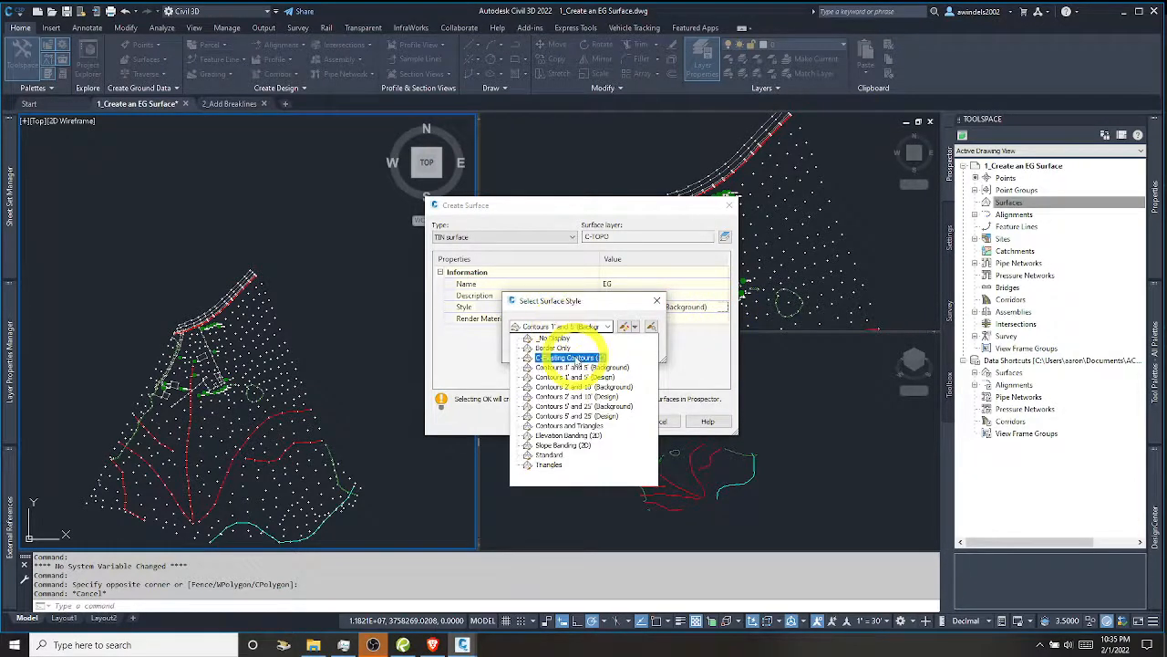
click(569, 357)
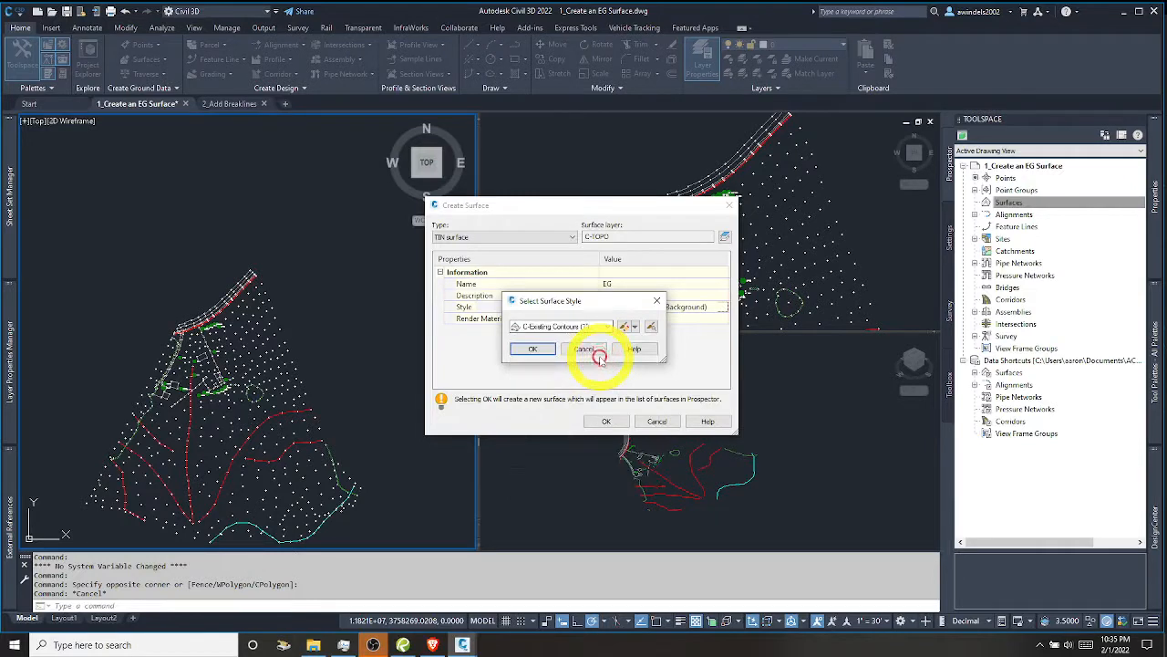
click(550, 354)
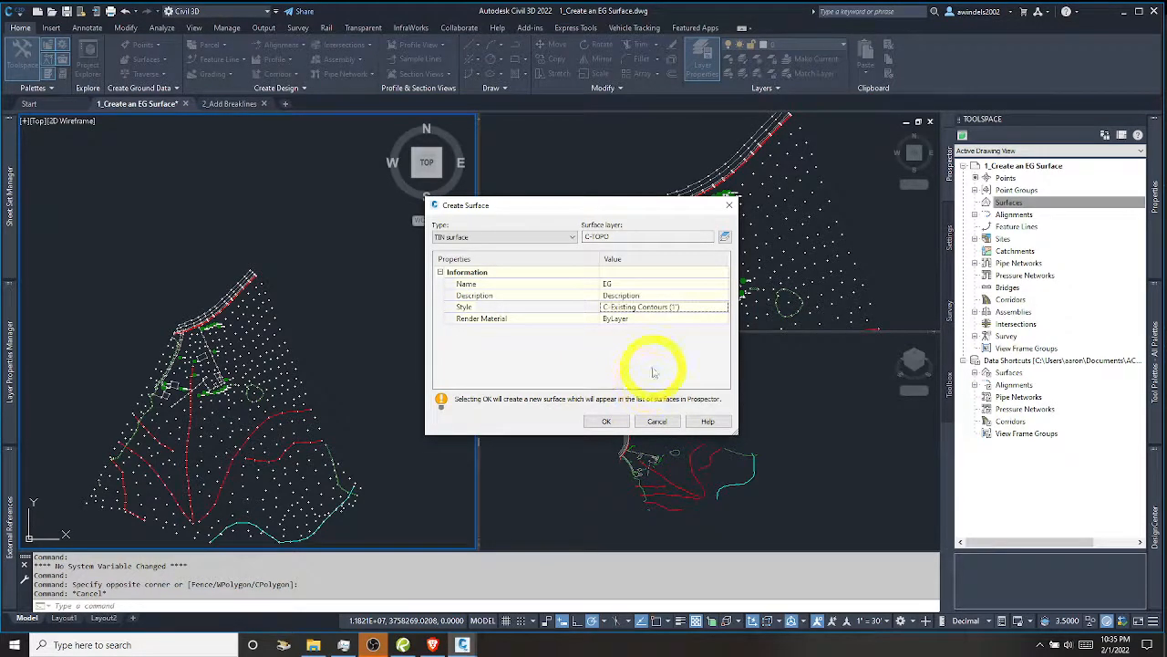
click(606, 422)
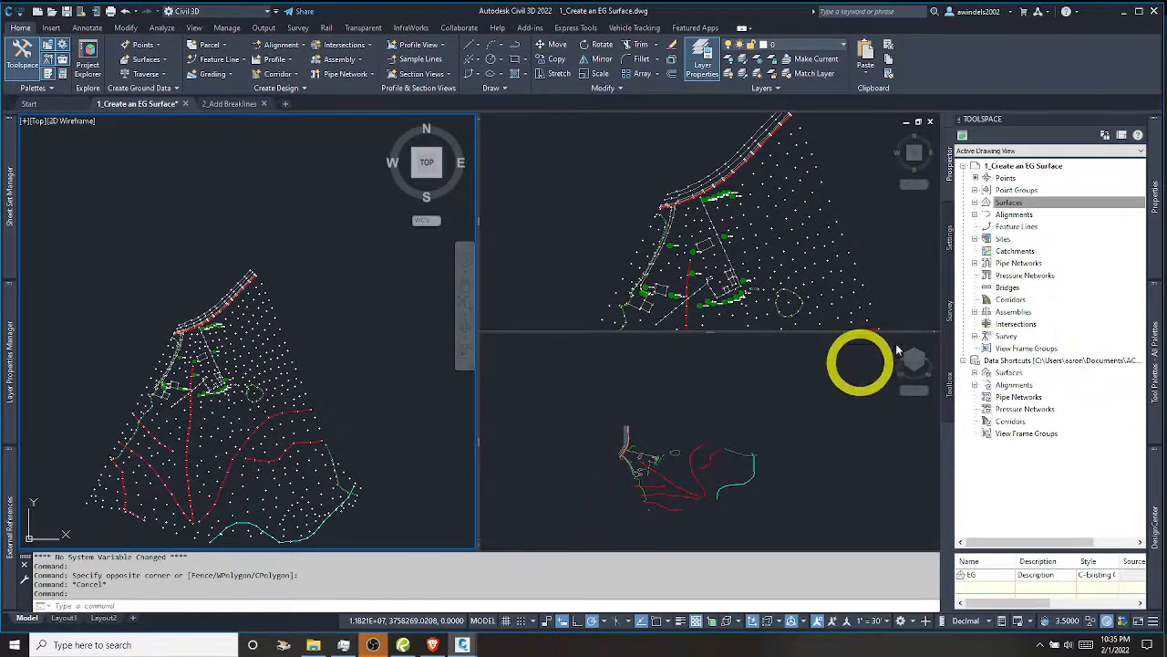
Expand the EG surface and its Definition in the Surfaces collection to list the available data types
click(980, 202)
click(974, 203)
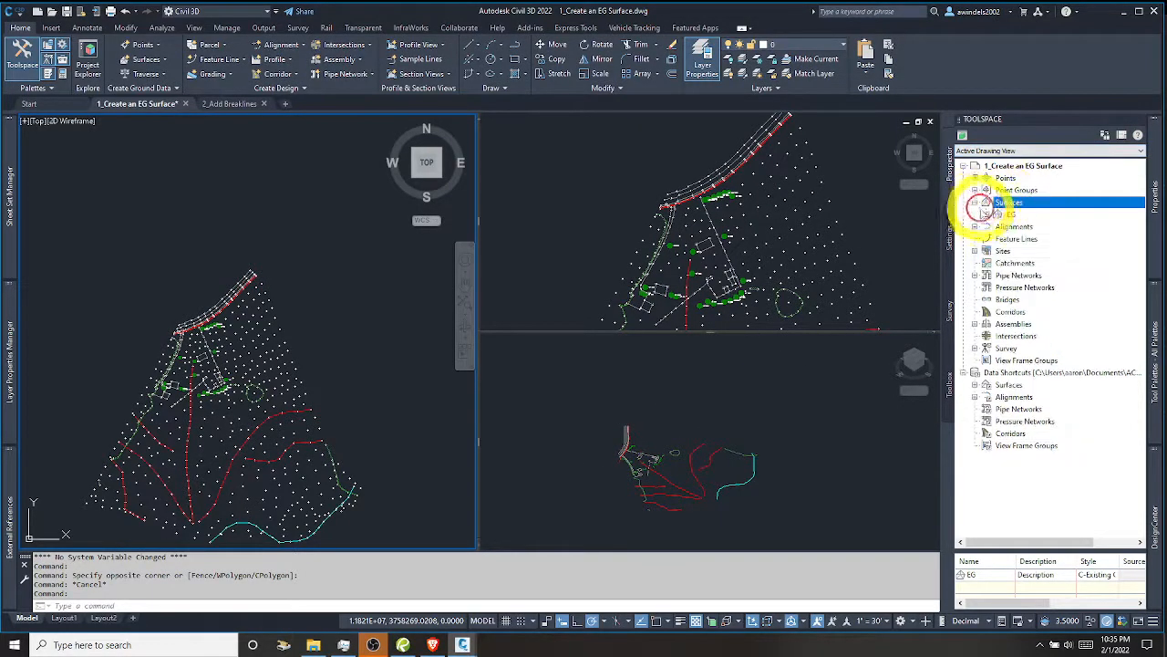
click(986, 214)
click(997, 251)
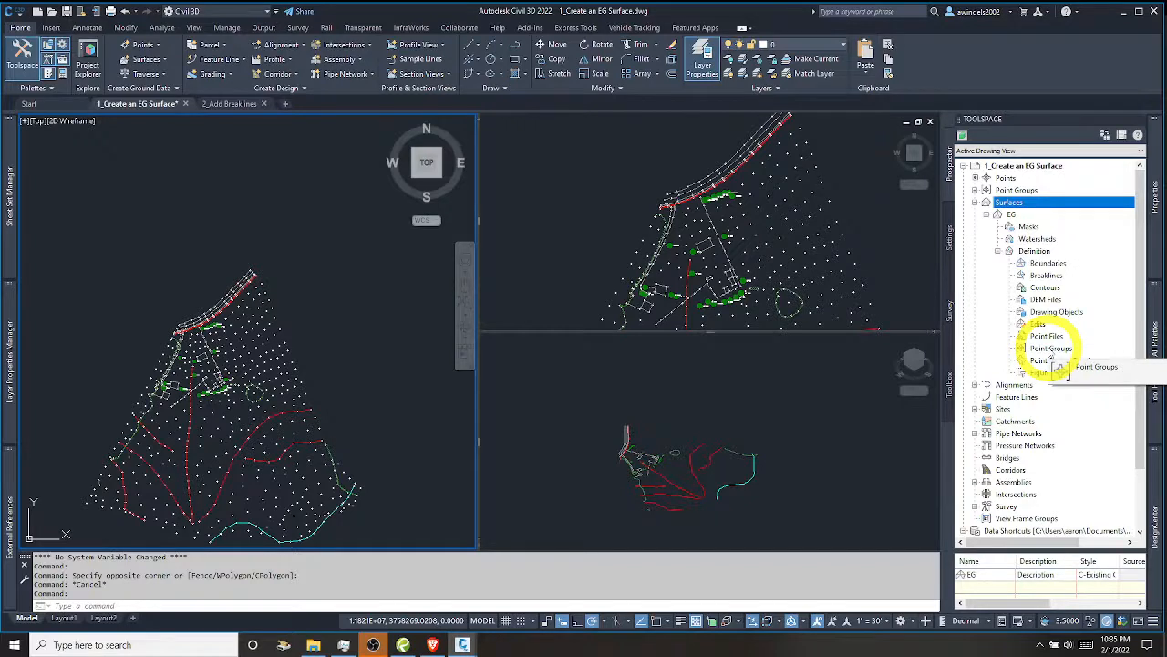
Review Boundaries, Breaklines, Drawing Objects, Edits, Point Files and Point Groups in the EG definition, and expand the drawing's point groups to Ground Shots
click(1058, 263)
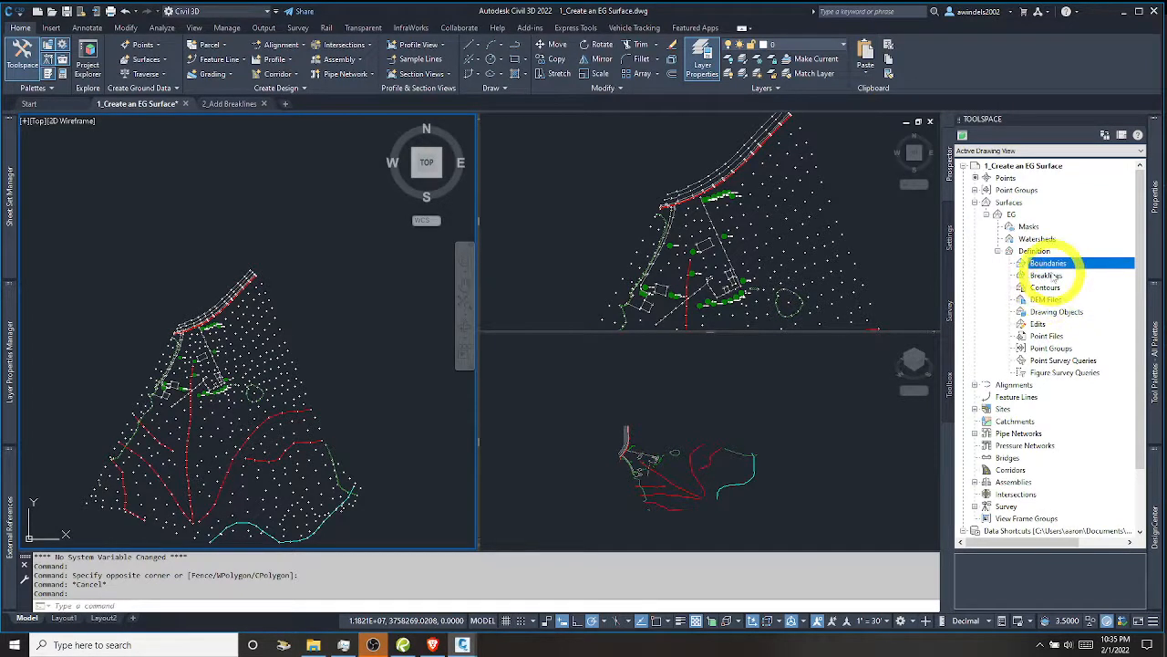
ctrl+click(1046, 275)
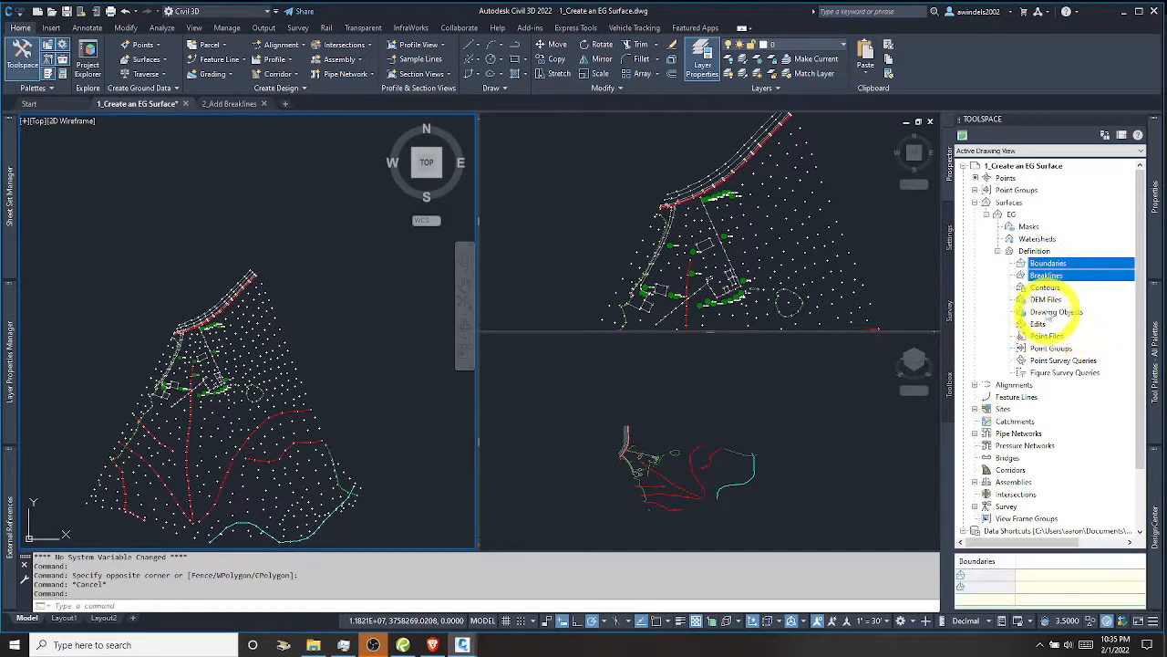
ctrl+click(1053, 312)
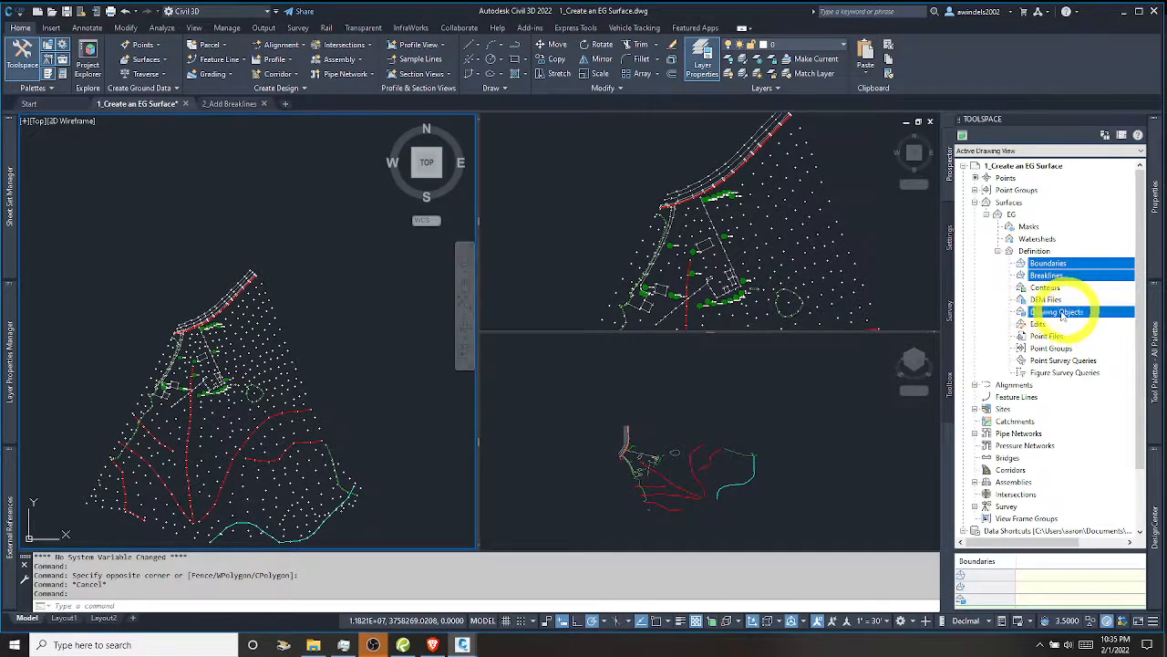
drag(1079, 316, 1086, 316)
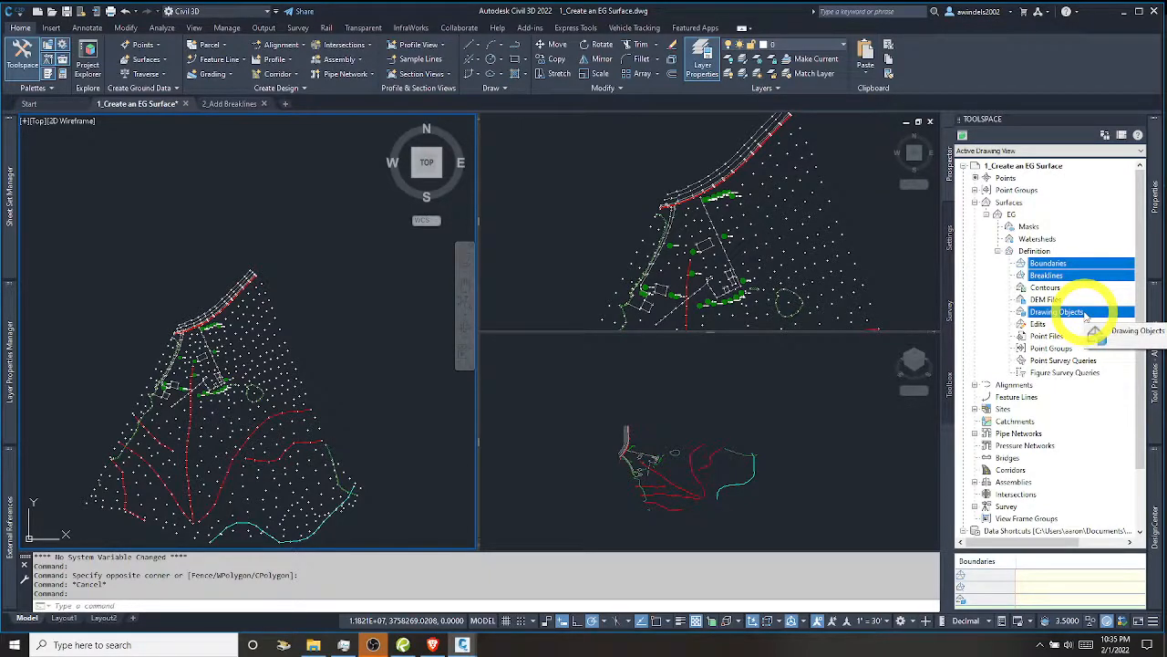
ctrl+click(1050, 324)
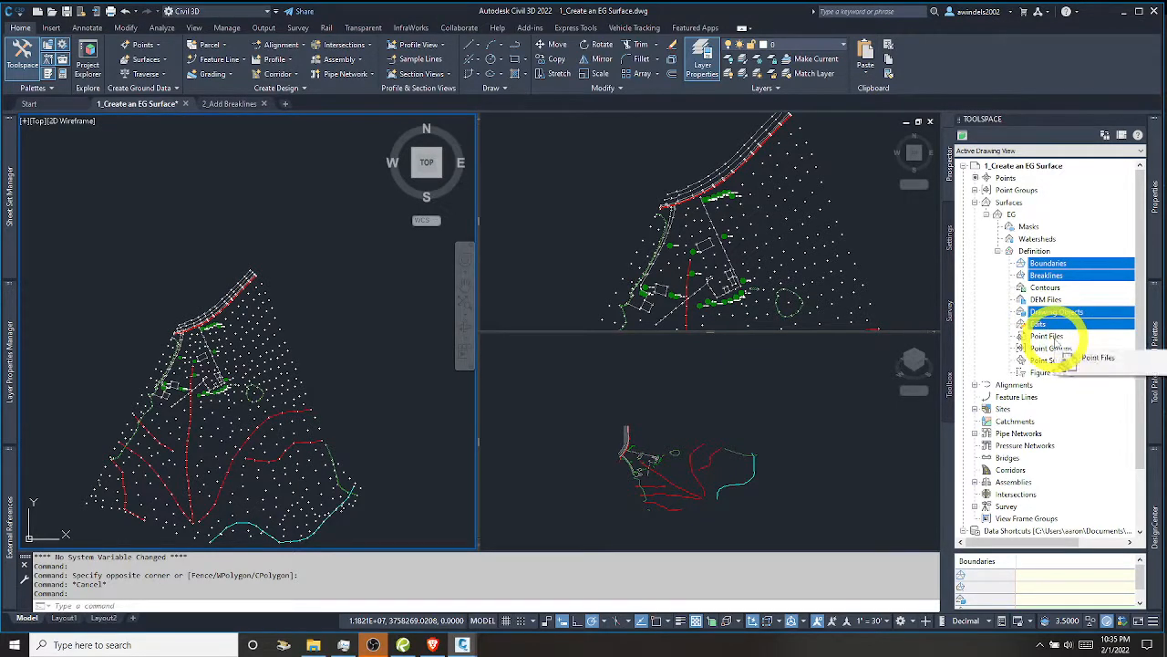
ctrl+click(1048, 336)
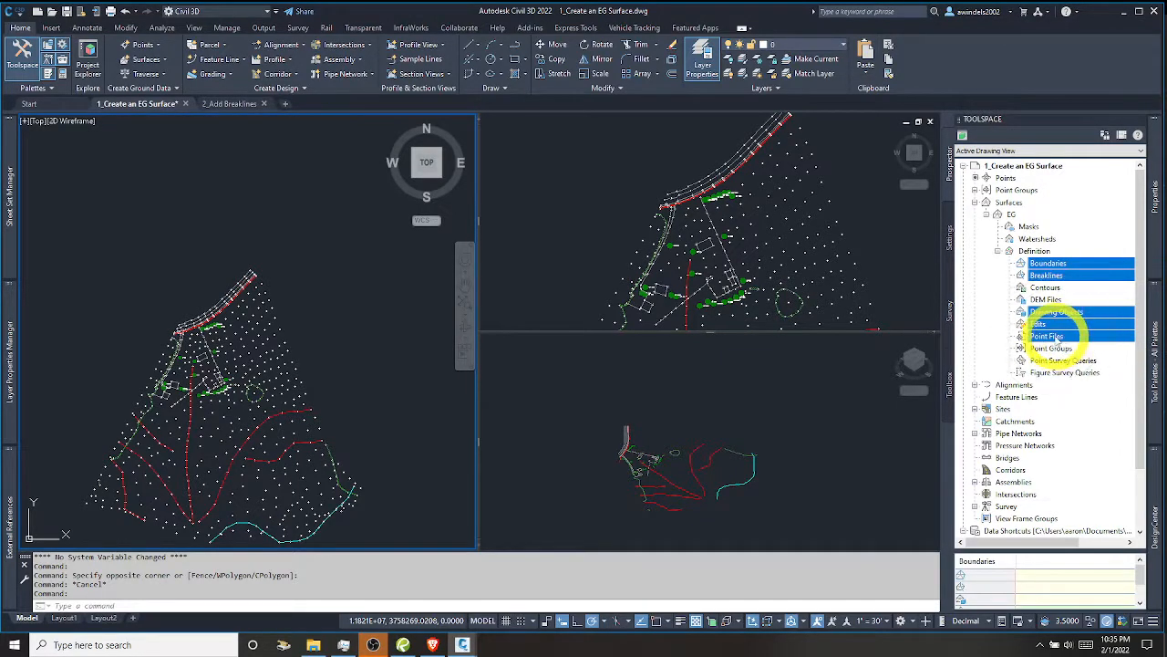
drag(1056, 336, 1060, 349)
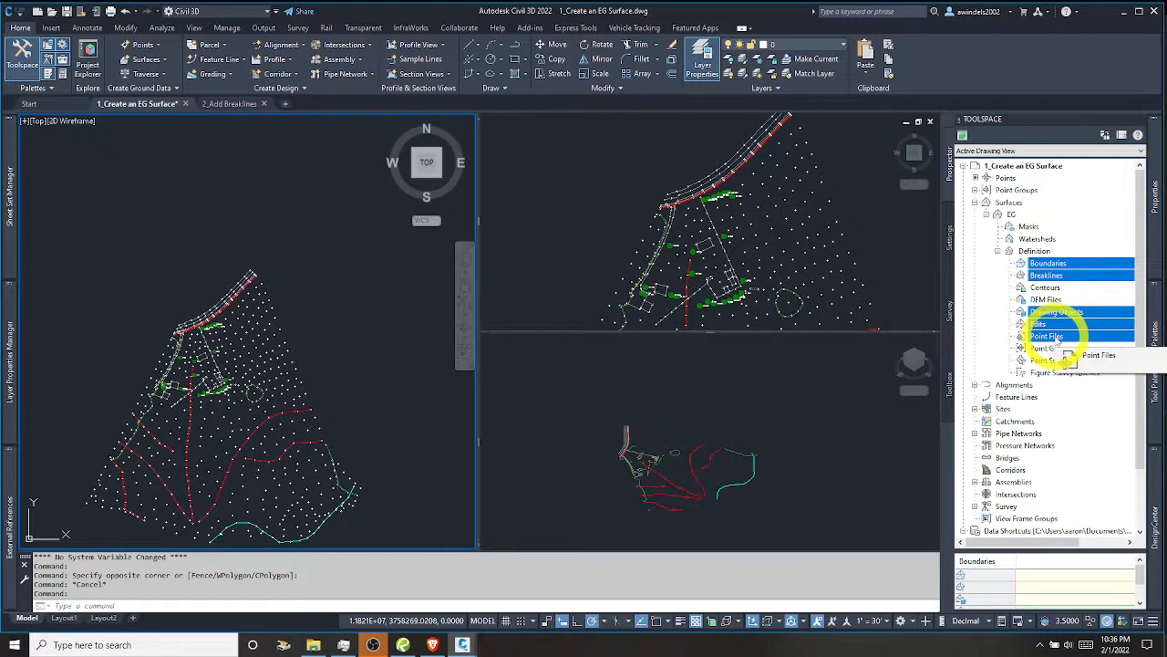
drag(1058, 342, 1065, 340)
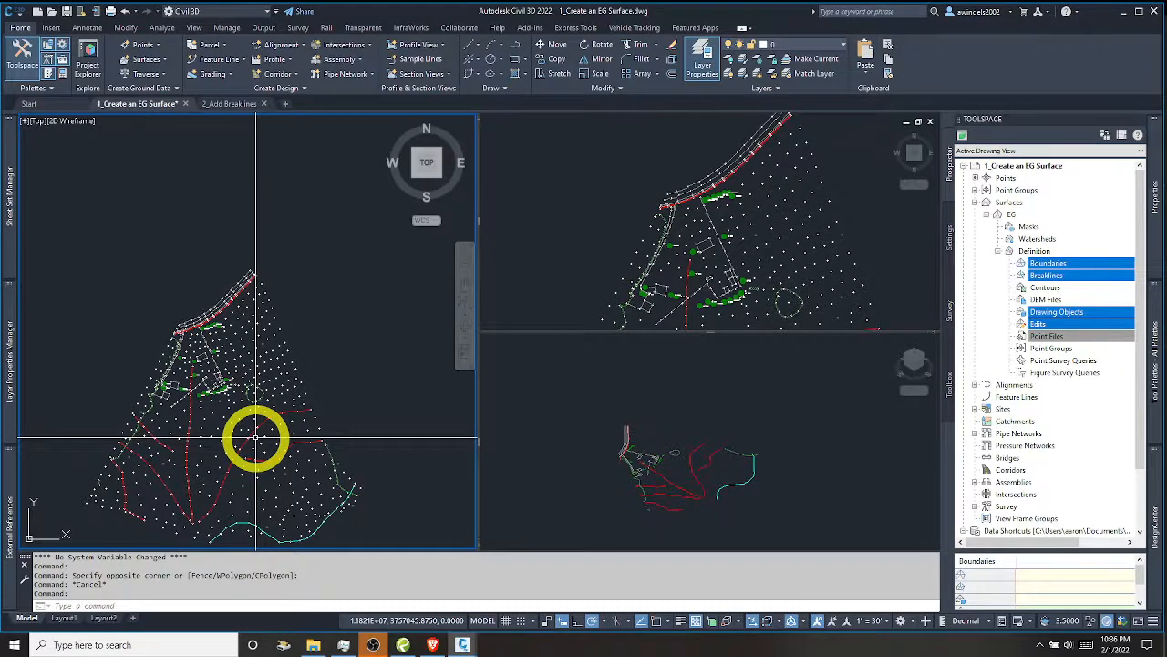
ctrl+click(1057, 336)
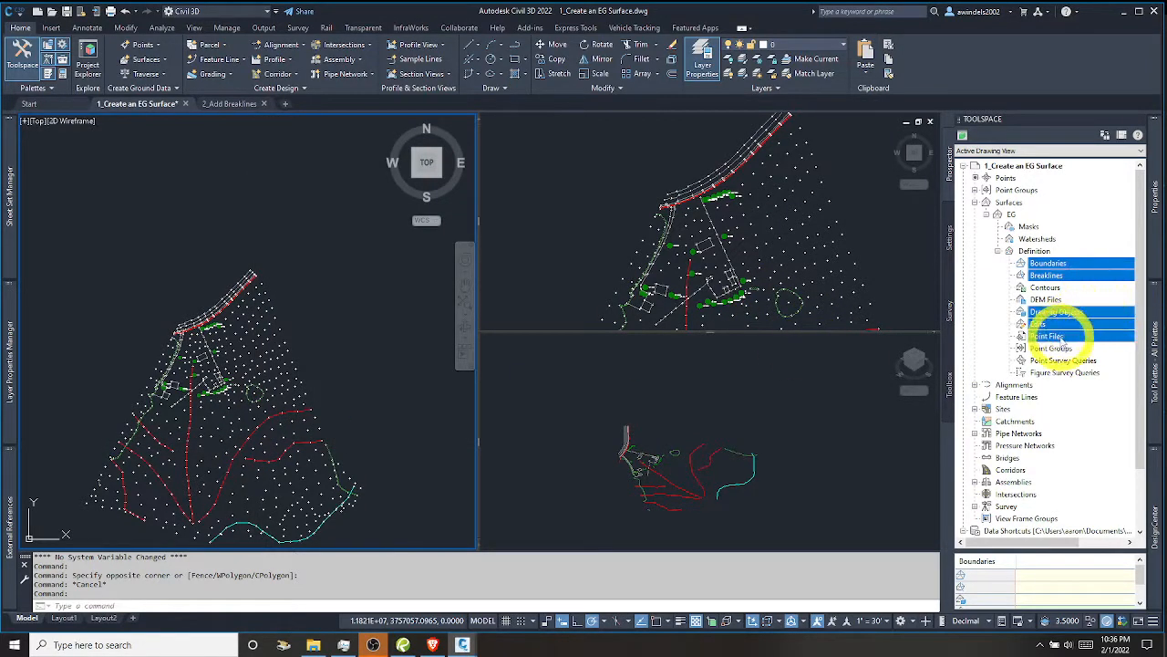
ctrl+click(1058, 348)
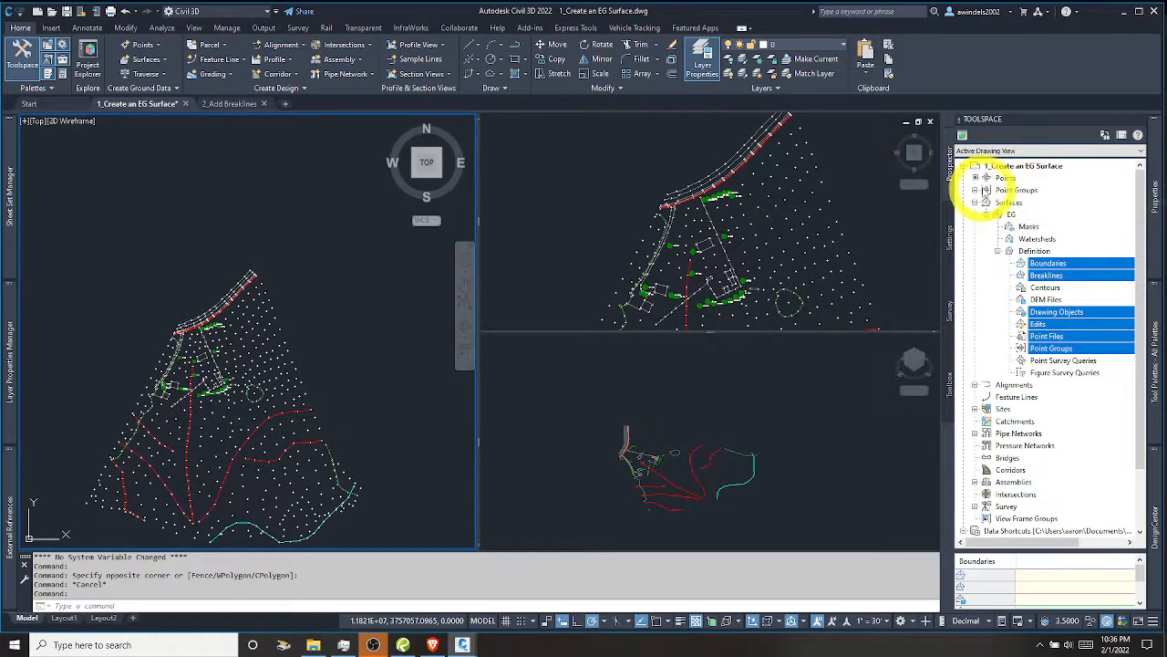
click(986, 190)
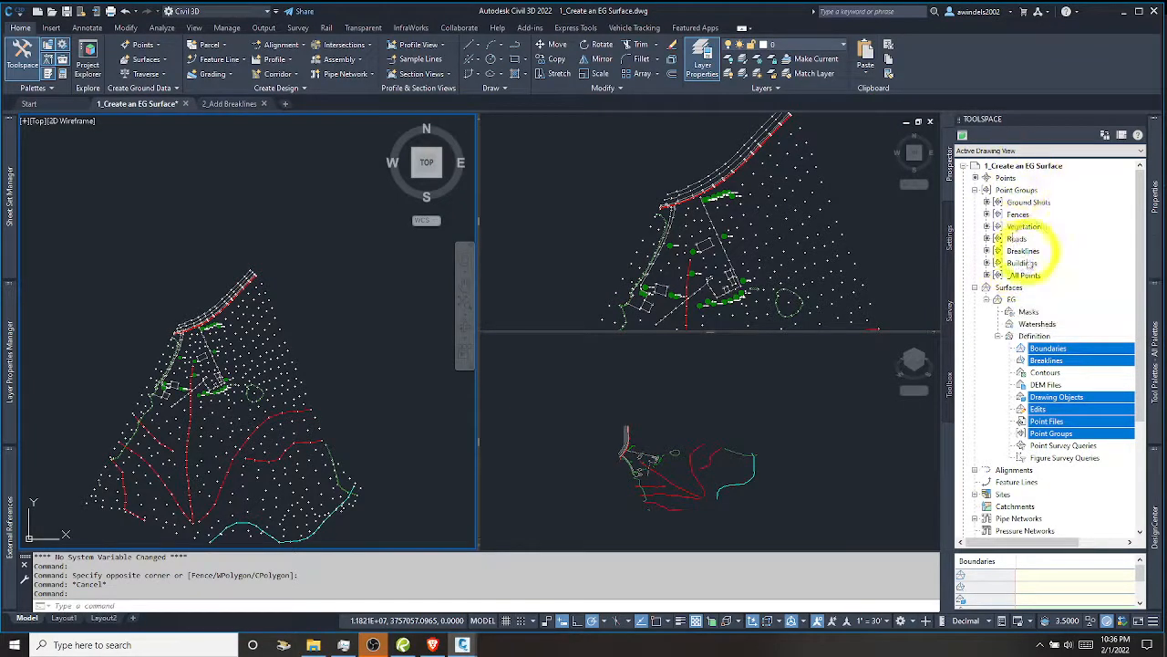
click(1035, 201)
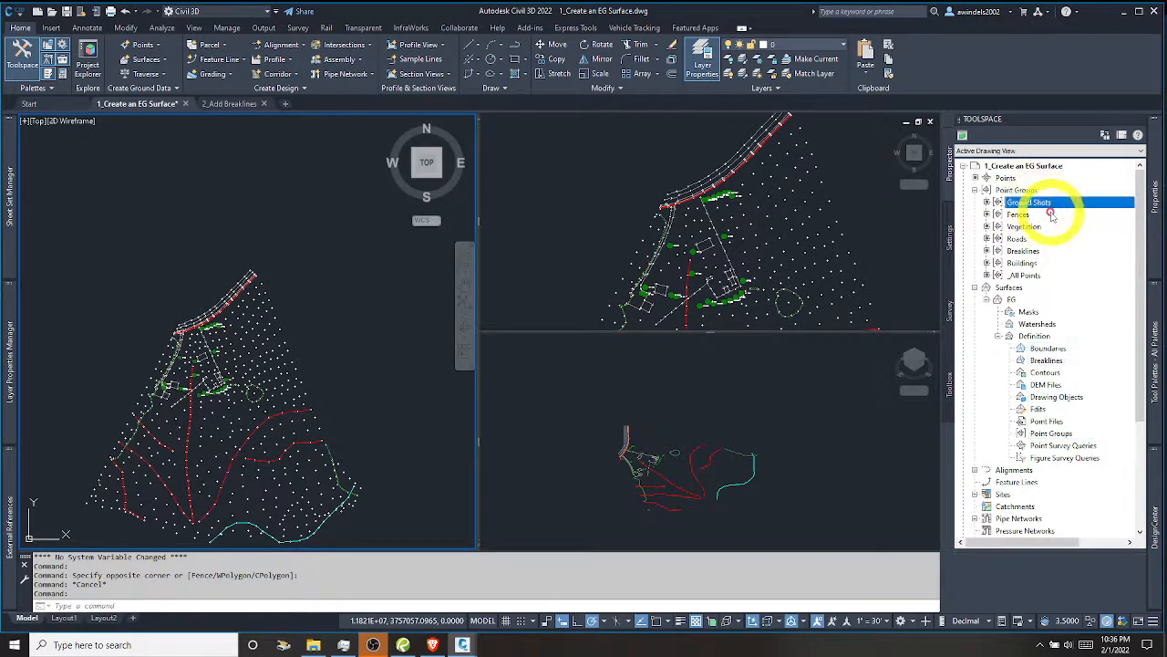
Highlight the six commonly used EG definition data types again, from Boundaries to Point Groups, and single out Contours and DEM Files
click(1046, 351)
ctrl+click(1048, 361)
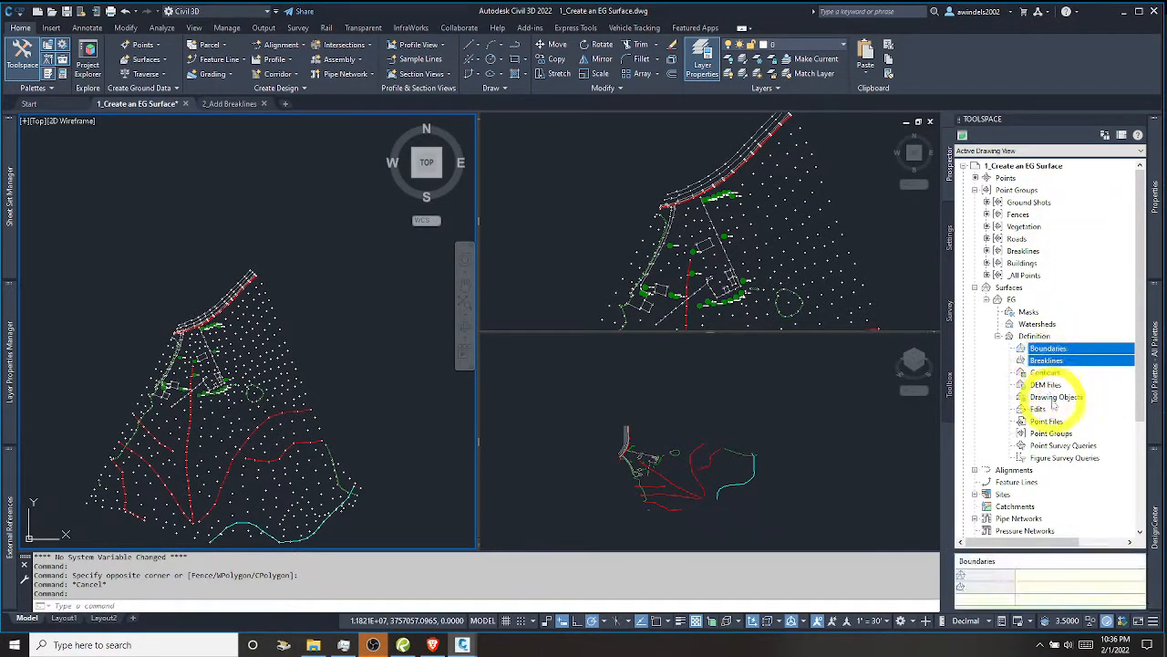
ctrl+click(1054, 398)
ctrl+click(1040, 409)
ctrl+click(1047, 420)
ctrl+click(1051, 434)
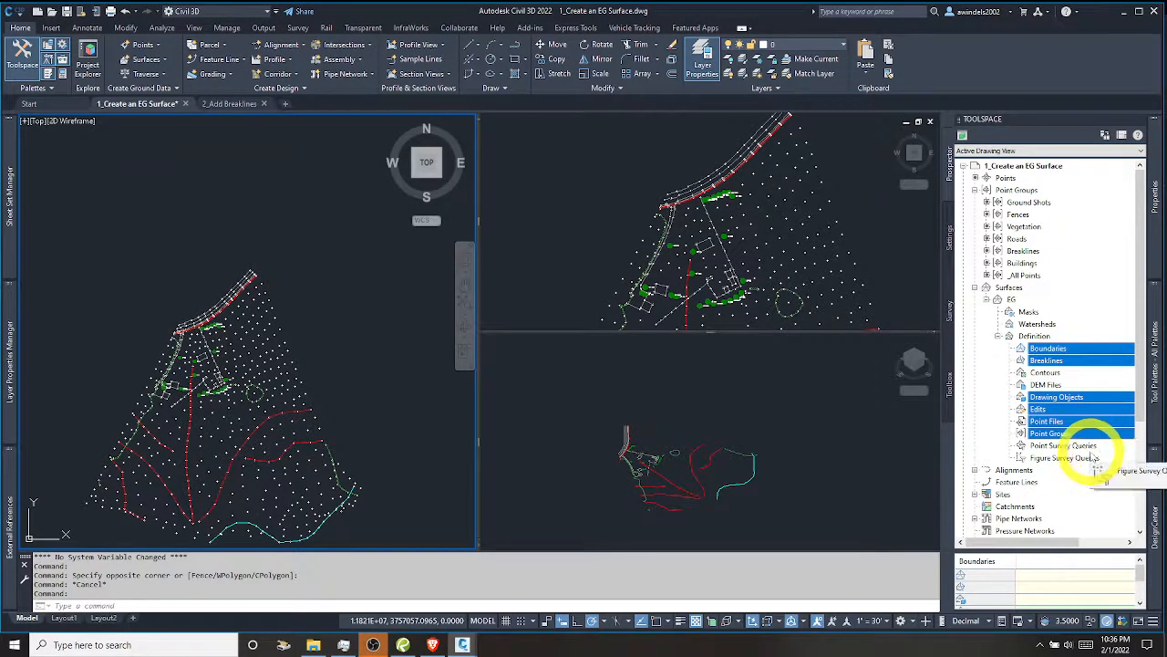
click(1072, 374)
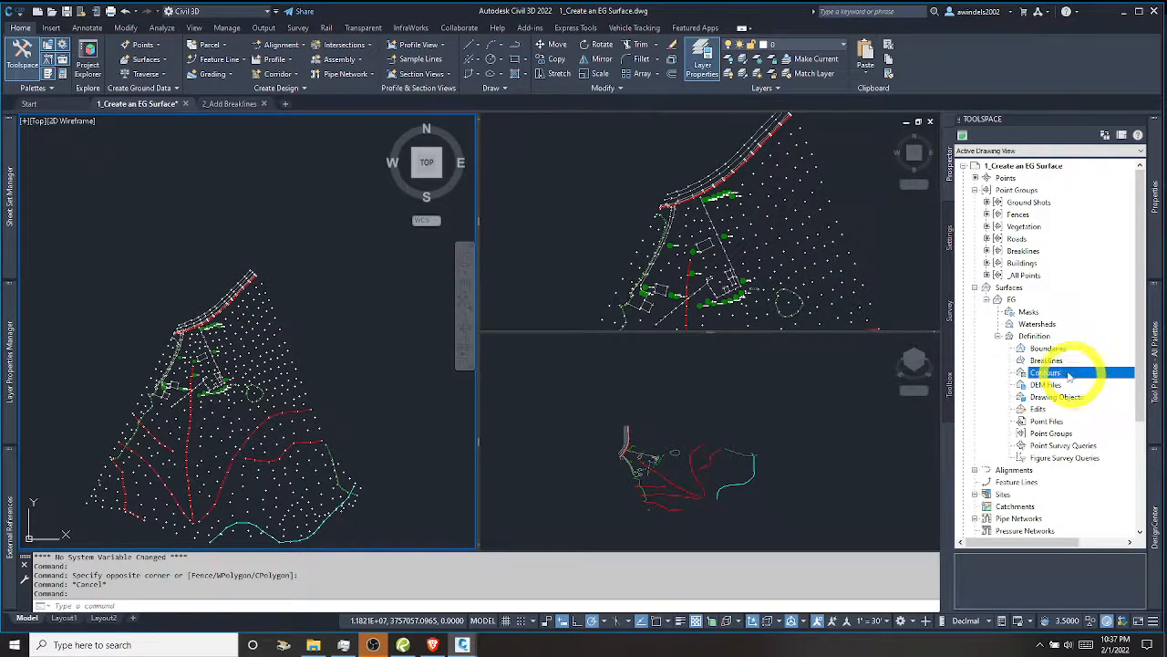
click(1072, 385)
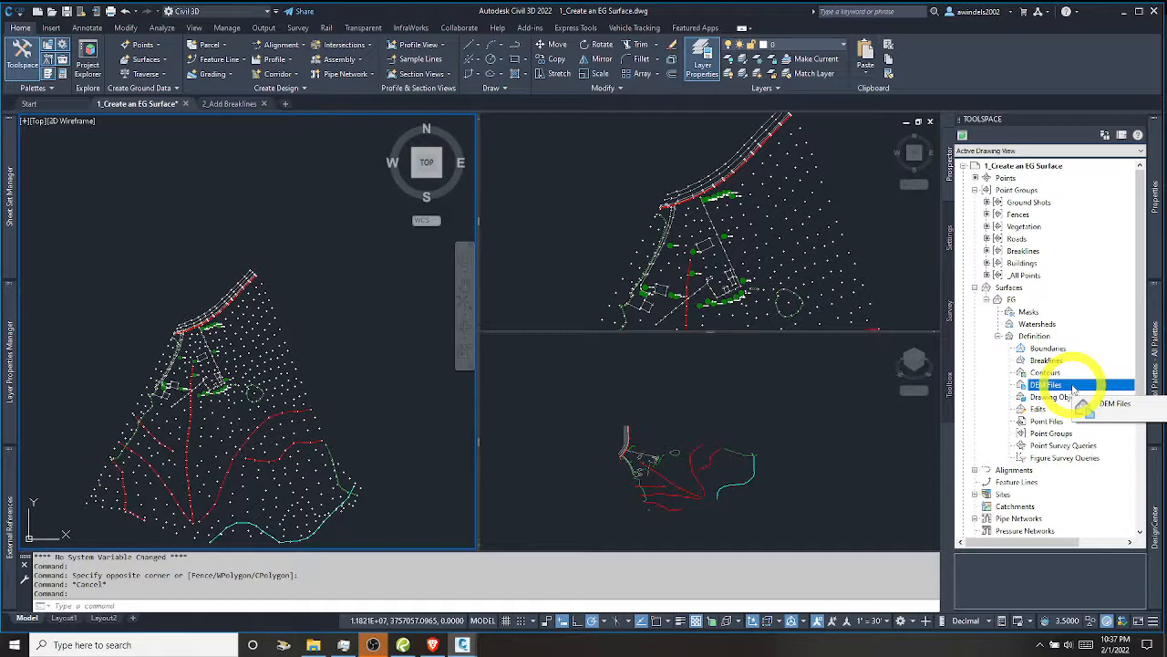
Switch to the Brave browser and search the web for DEM SURFACE in a new tab
click(432, 644)
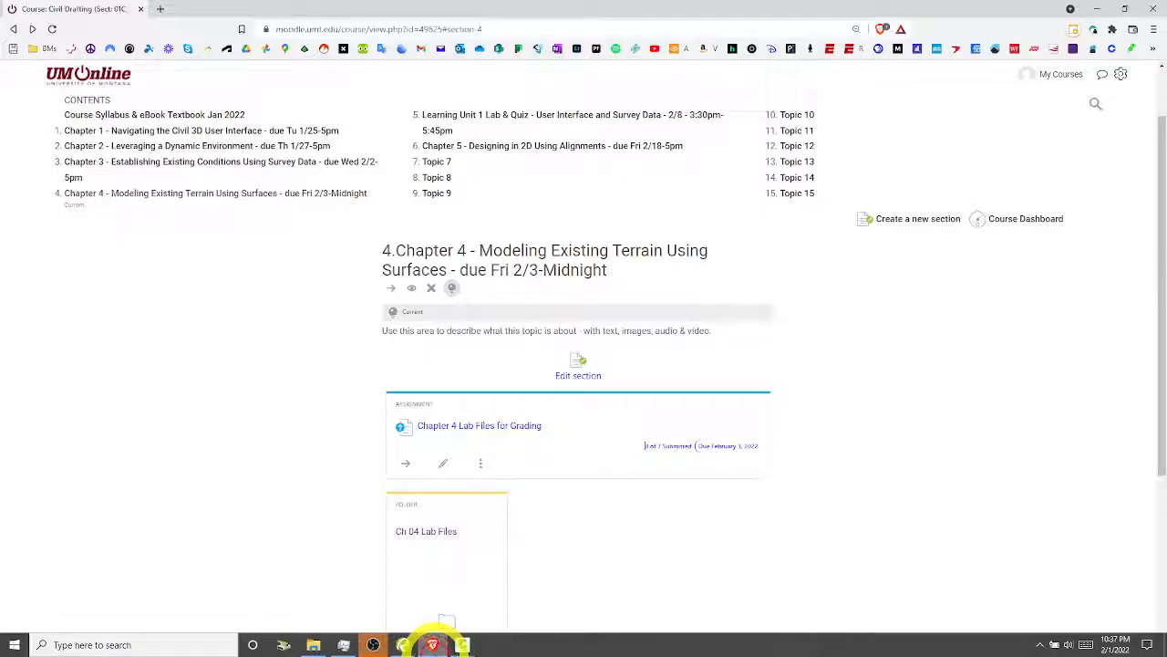
click(160, 9)
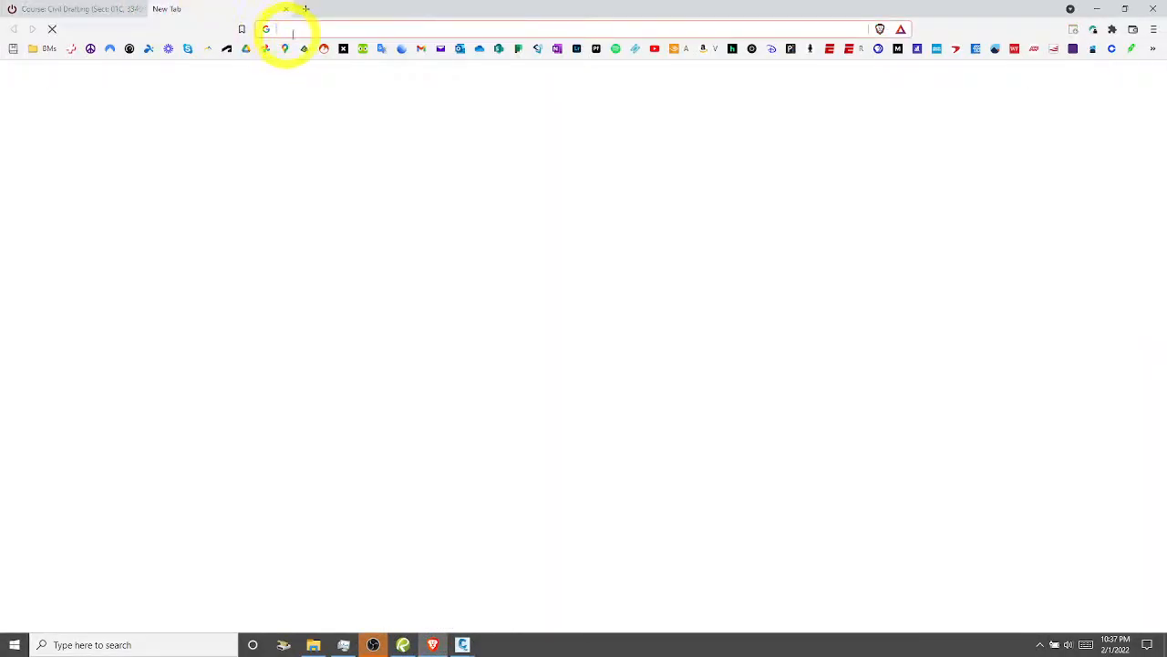
click(292, 29)
text(DEM)
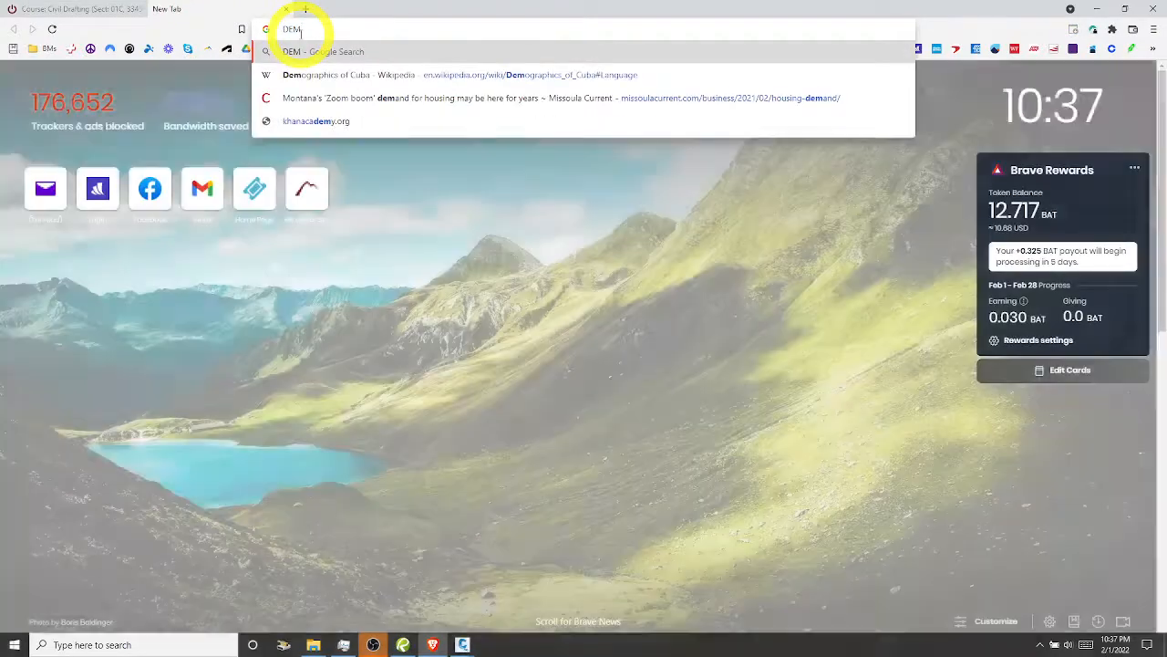
text( SURFACE)
key(Return)
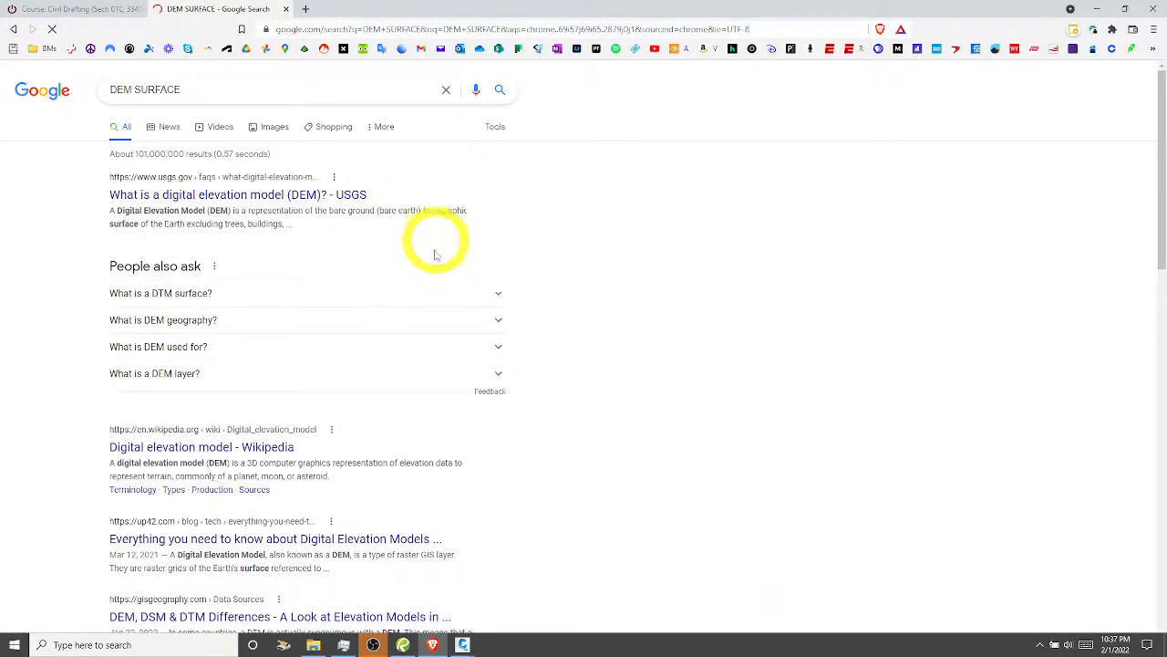
Read the search results' descriptions of a digital elevation model, highlighting the definition in the up42.com result
click(406, 335)
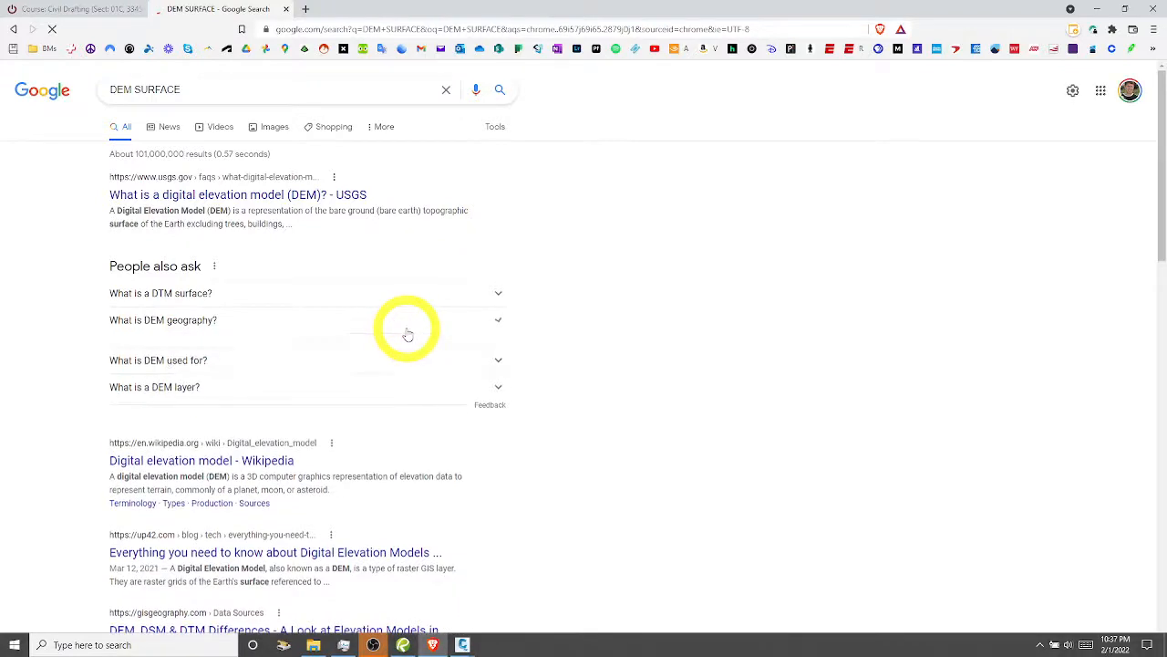
scroll(374, 511, down, 3)
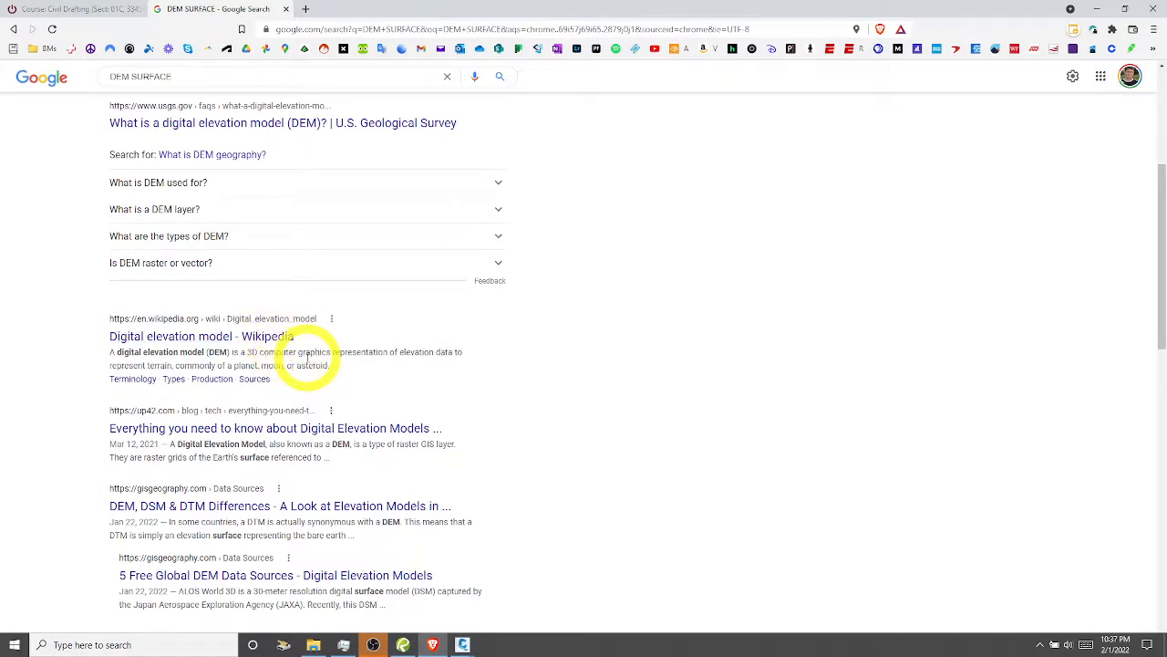
drag(399, 443, 185, 445)
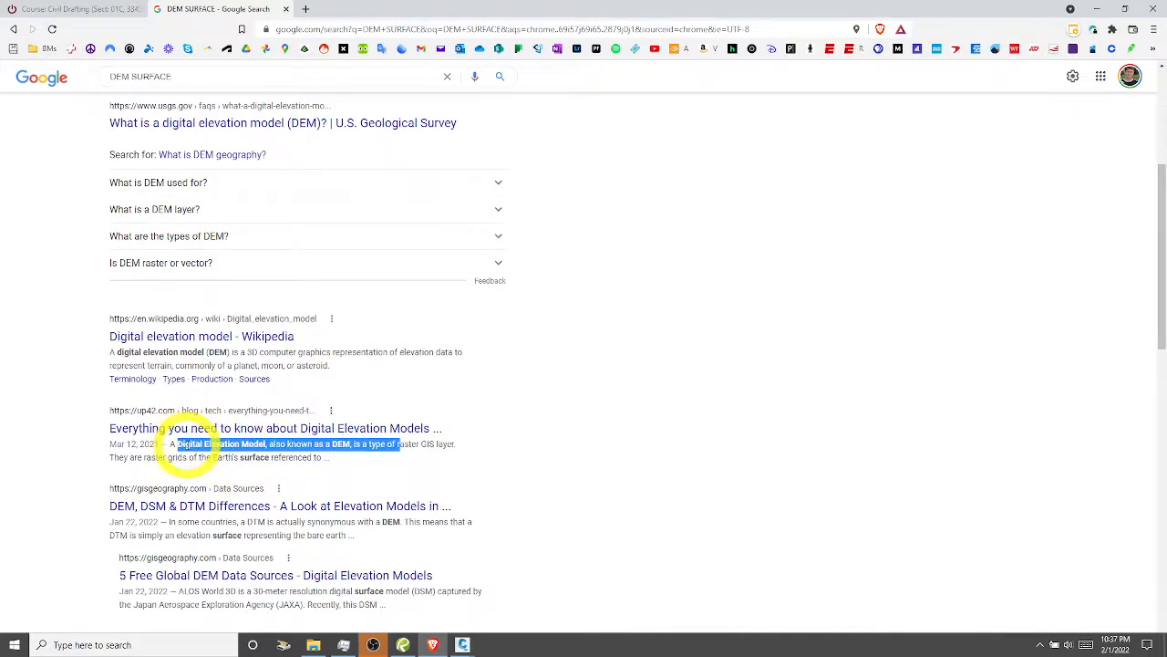
Leave the web search, return to the Civil 3D drawing and collapse the drawing's Point Groups collection
click(554, 456)
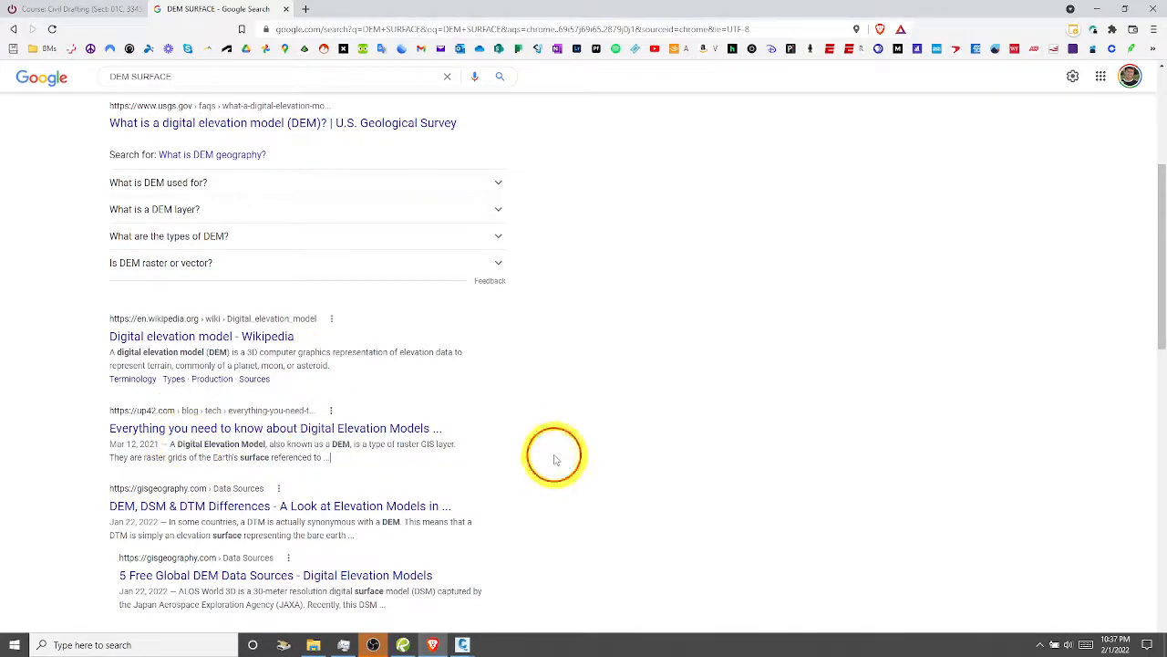
click(1100, 10)
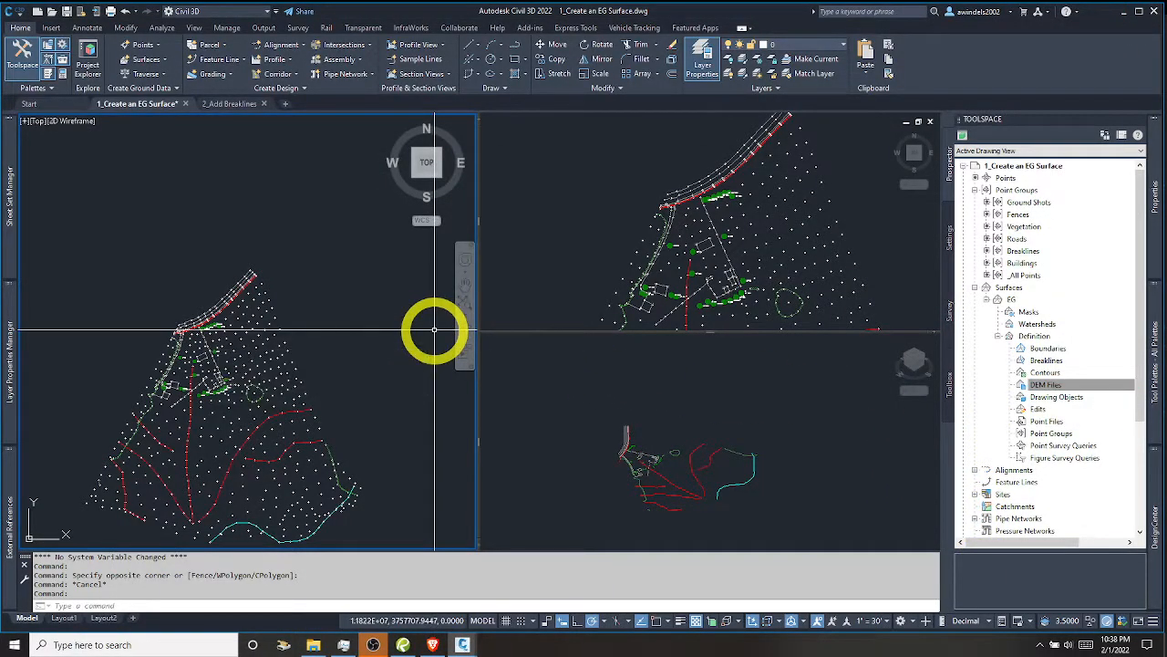
click(384, 320)
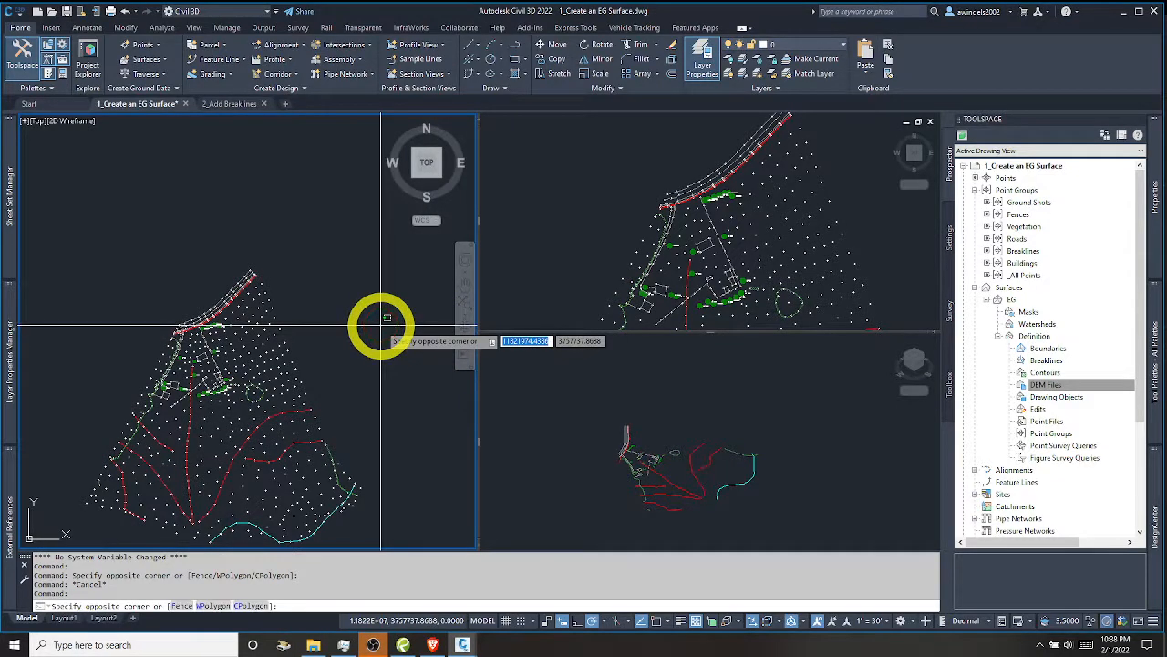
key(Escape)
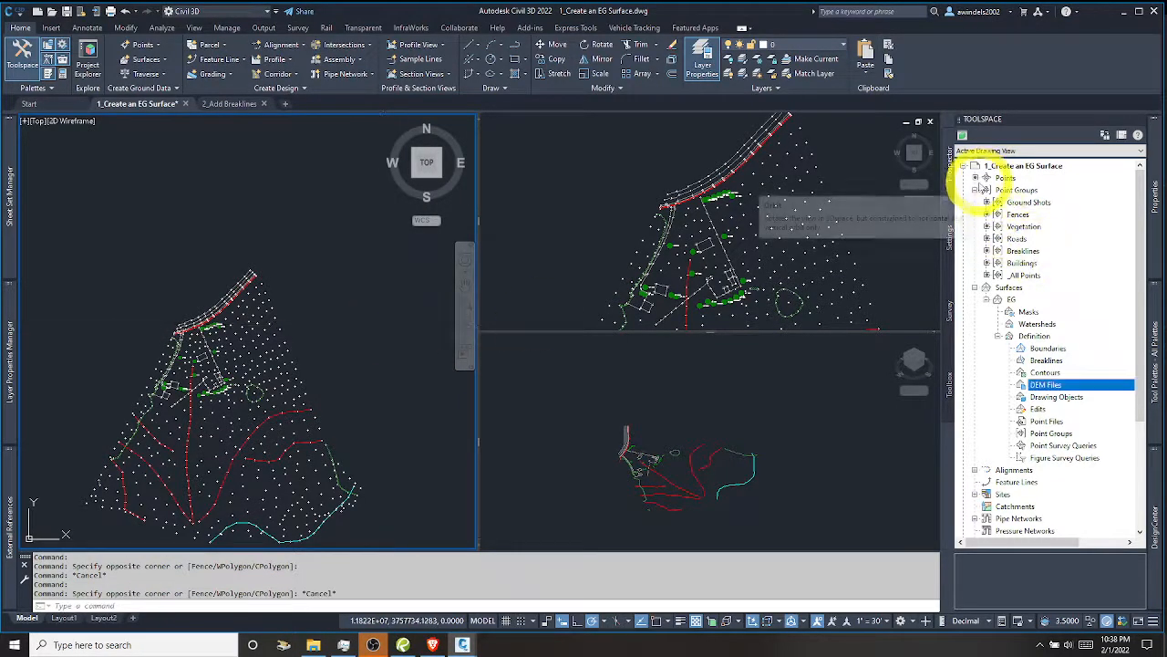
click(975, 189)
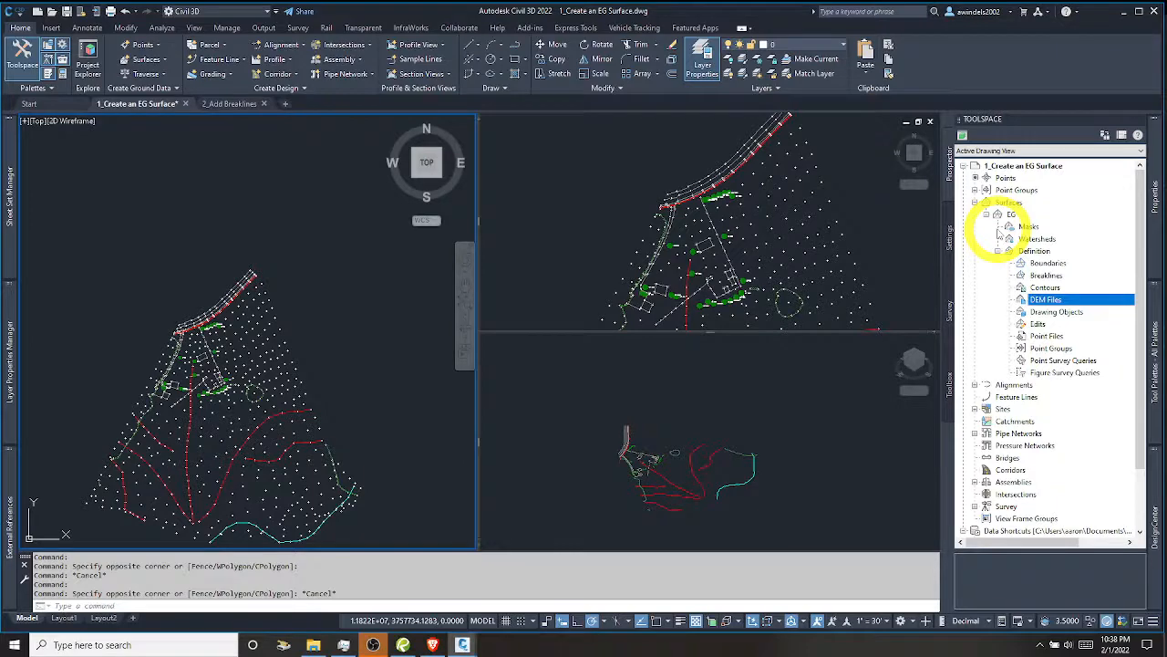
Add the Ground Shots point group to the EG surface definition
click(1046, 337)
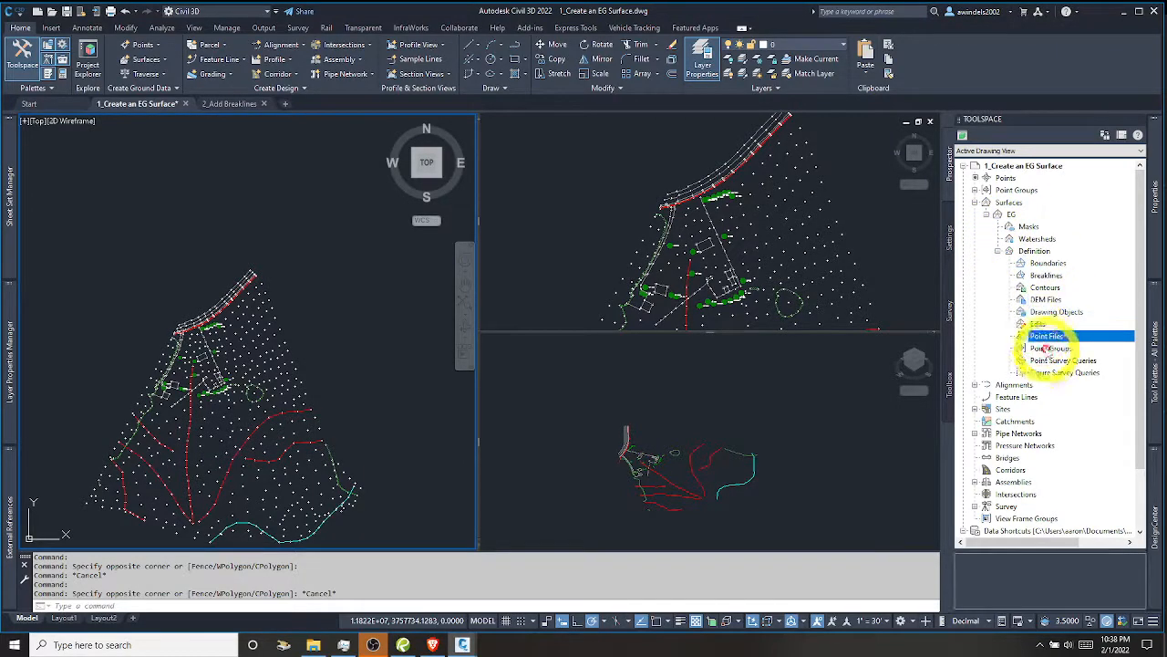
right_click(1048, 347)
click(1092, 357)
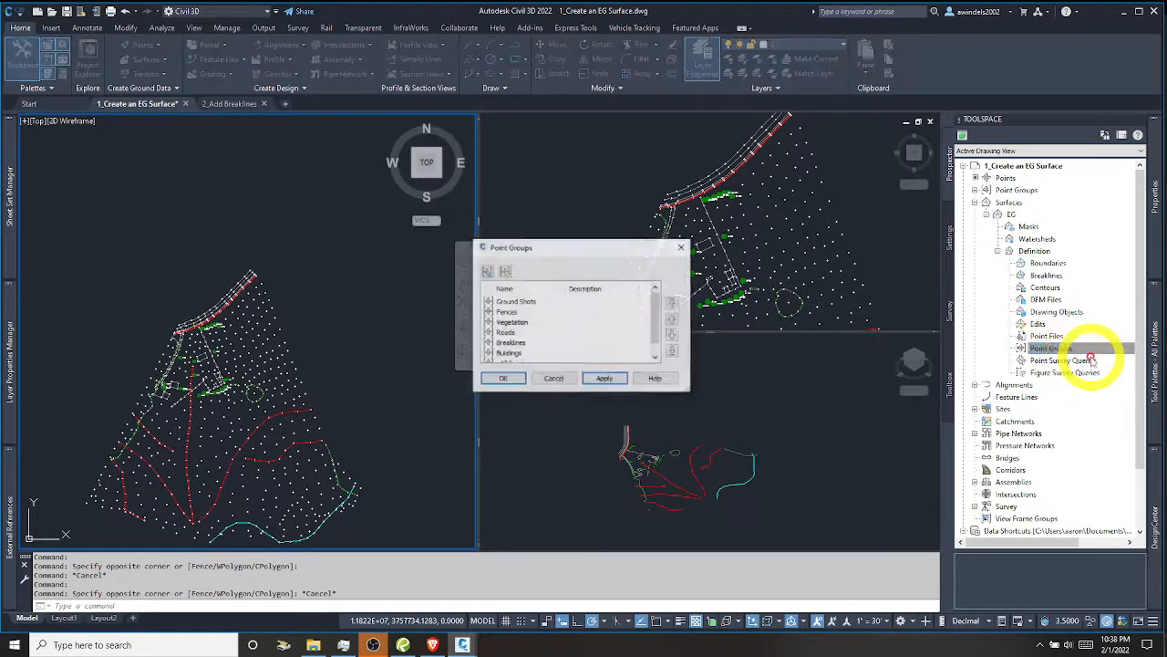
click(518, 302)
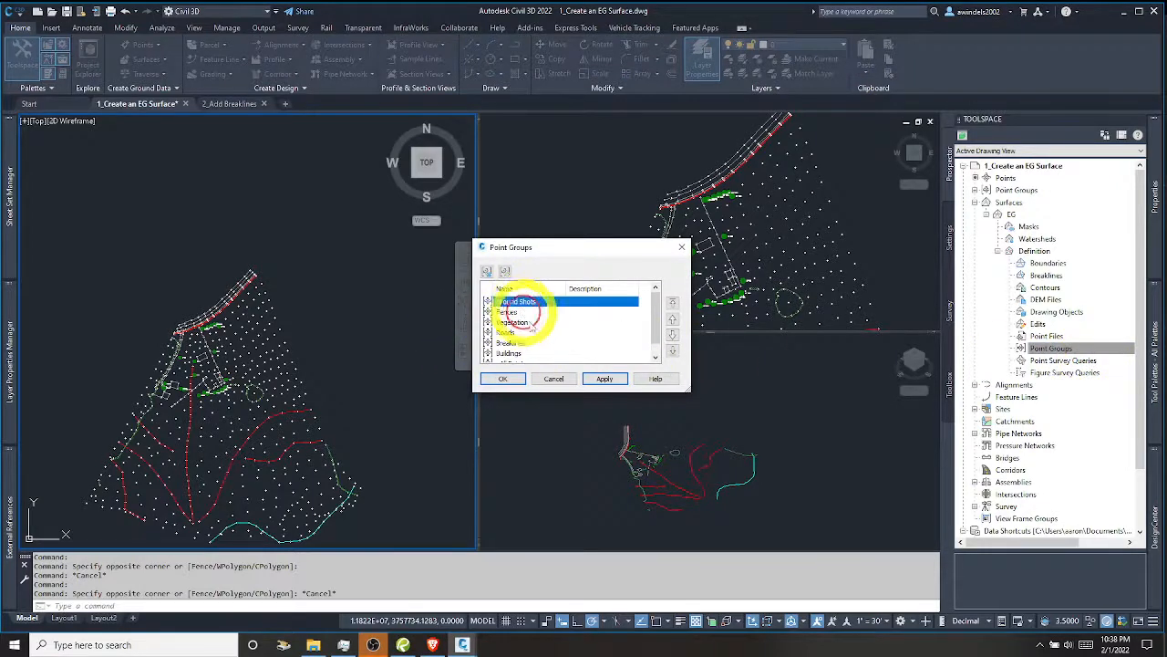
drag(688, 389, 693, 456)
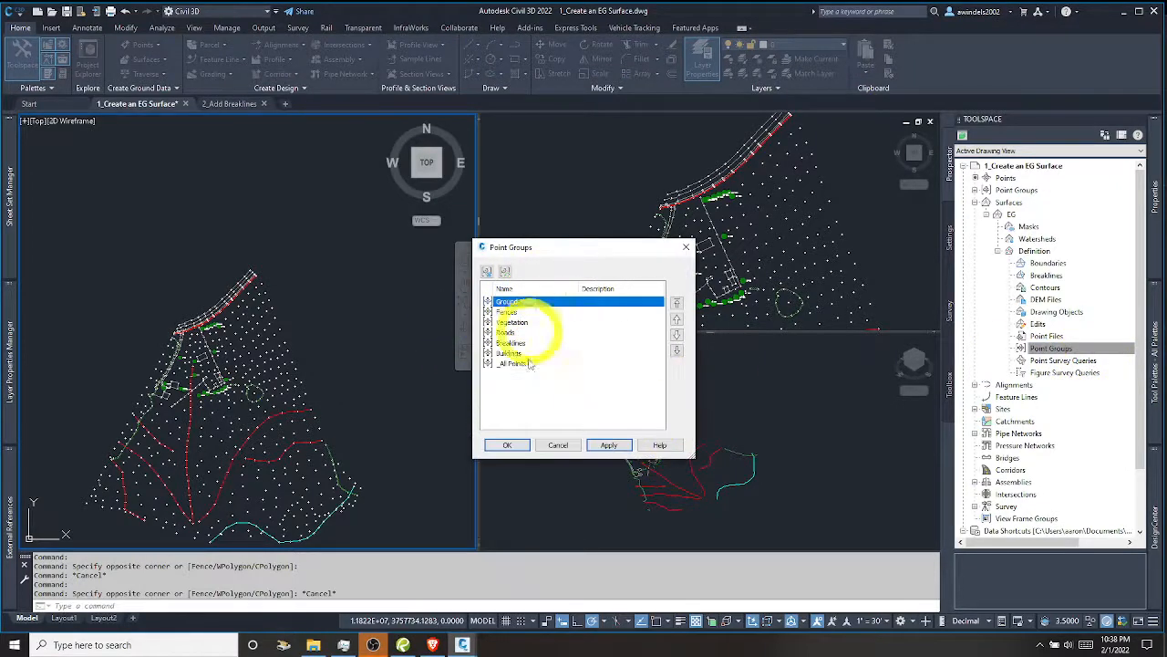
click(508, 445)
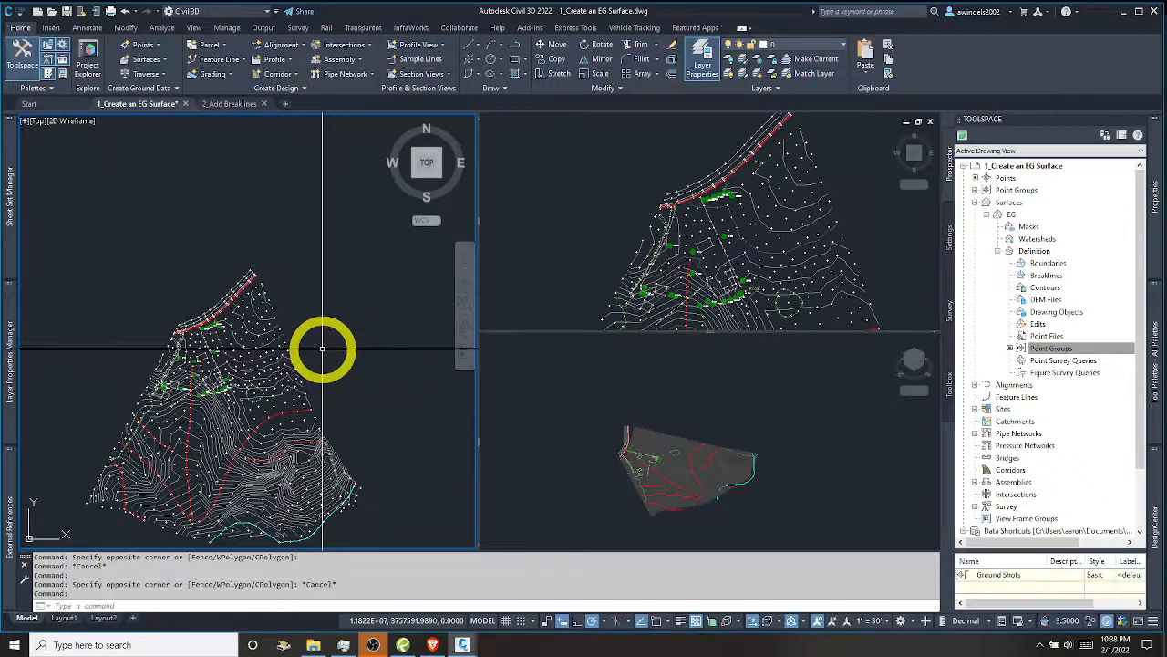
Select the EG surface in the plan view and examine its contours up close, leaving it unselected
click(271, 330)
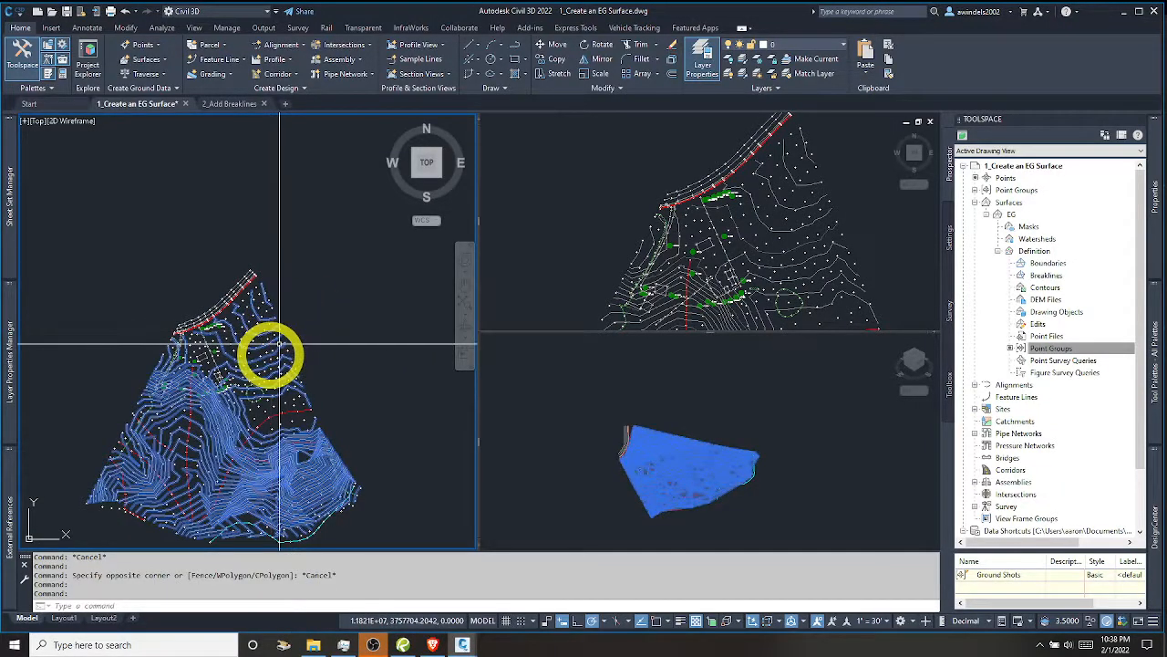
key(Escape)
scroll(264, 365, up, 3)
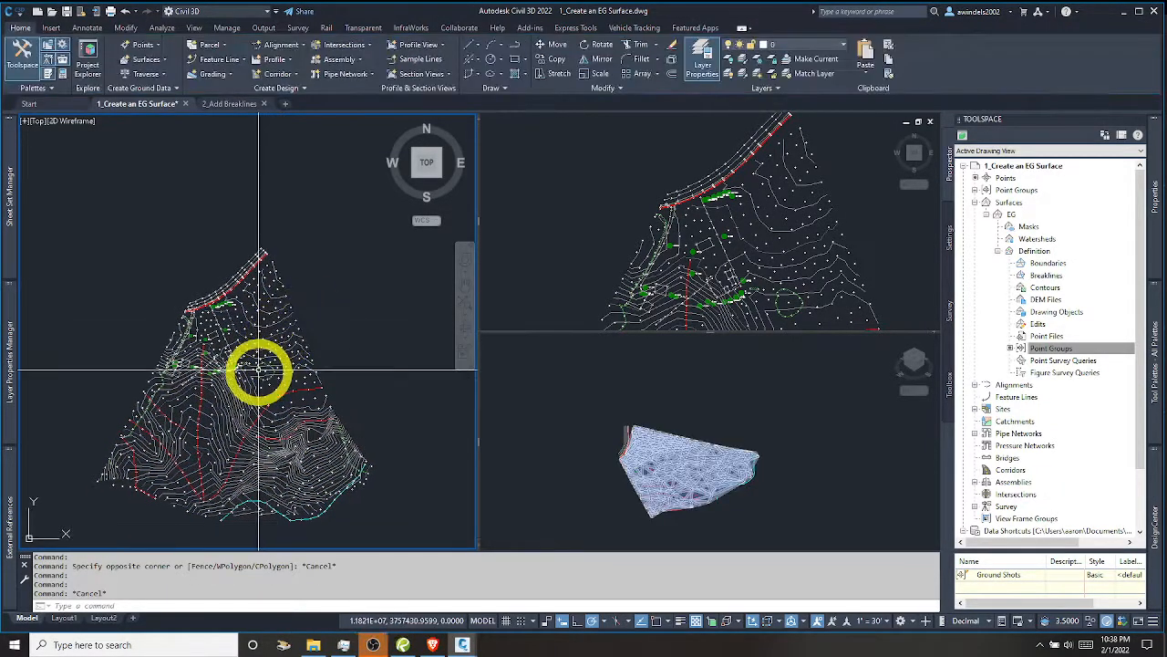
middle_drag(251, 396, 297, 410)
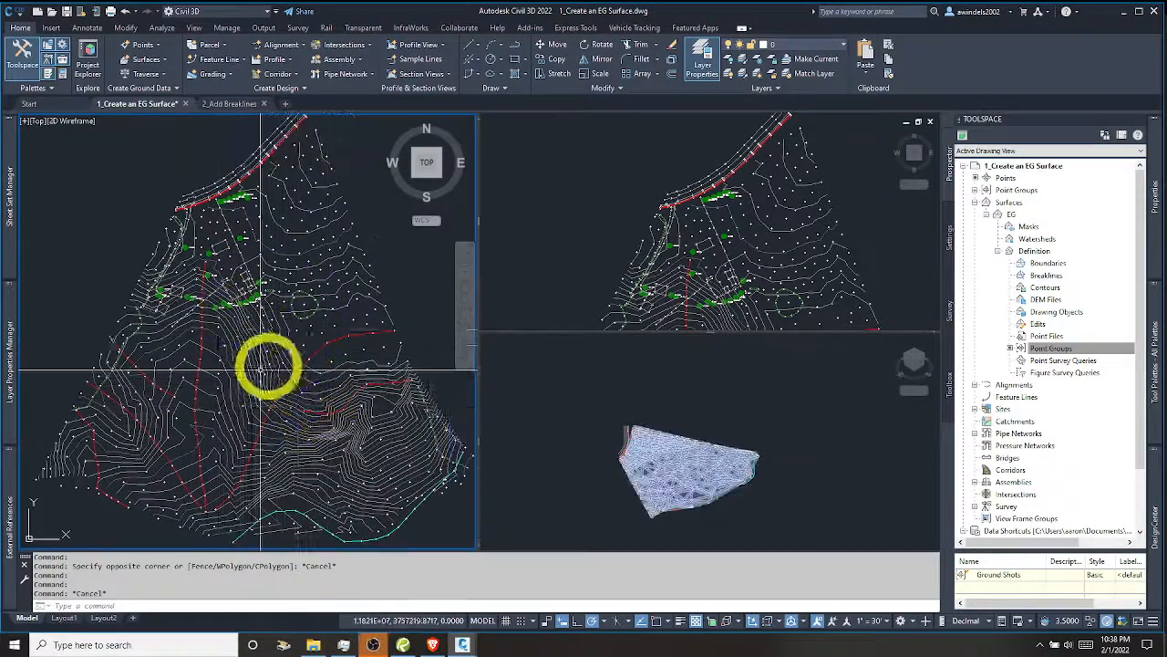
click(290, 343)
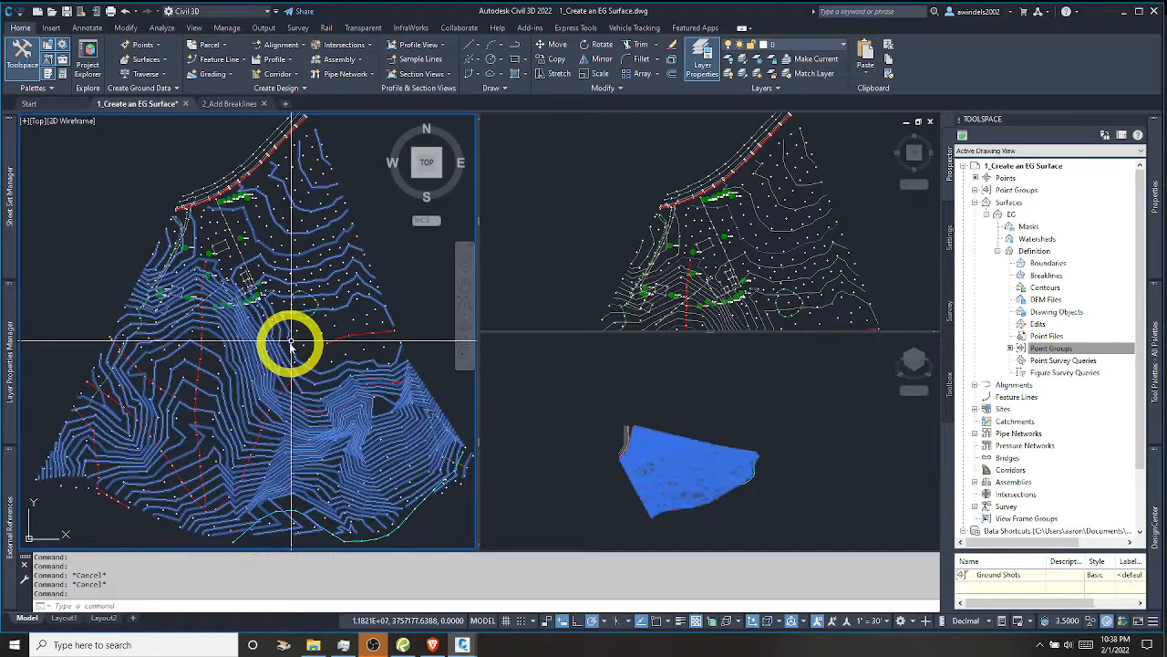
key(Escape)
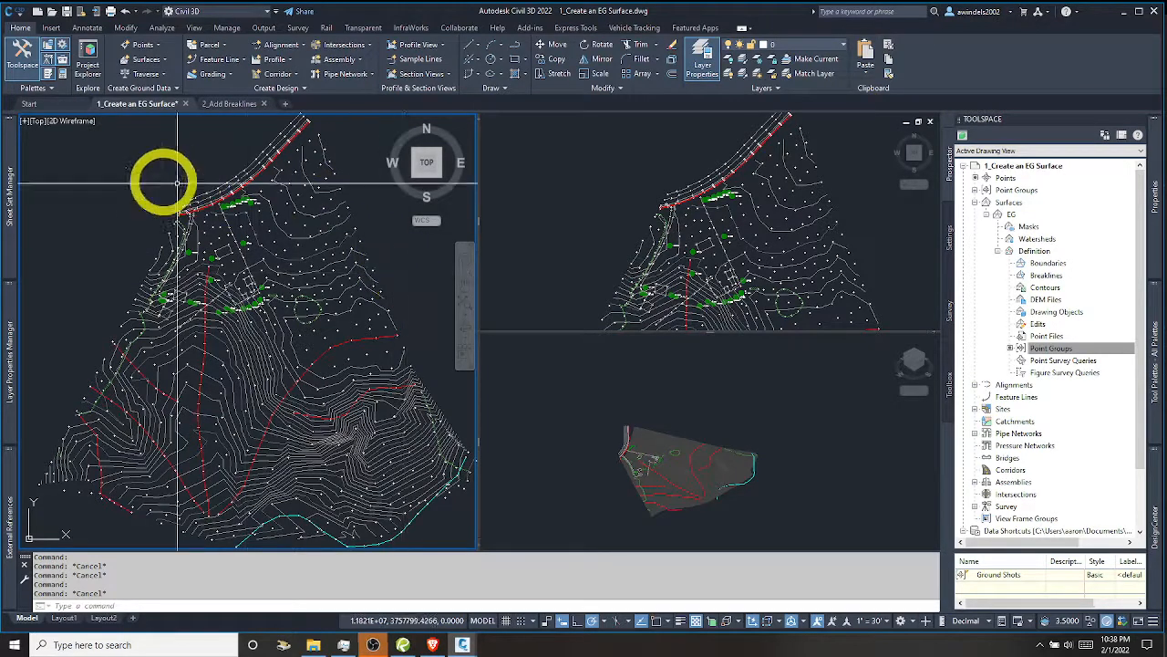
click(38, 121)
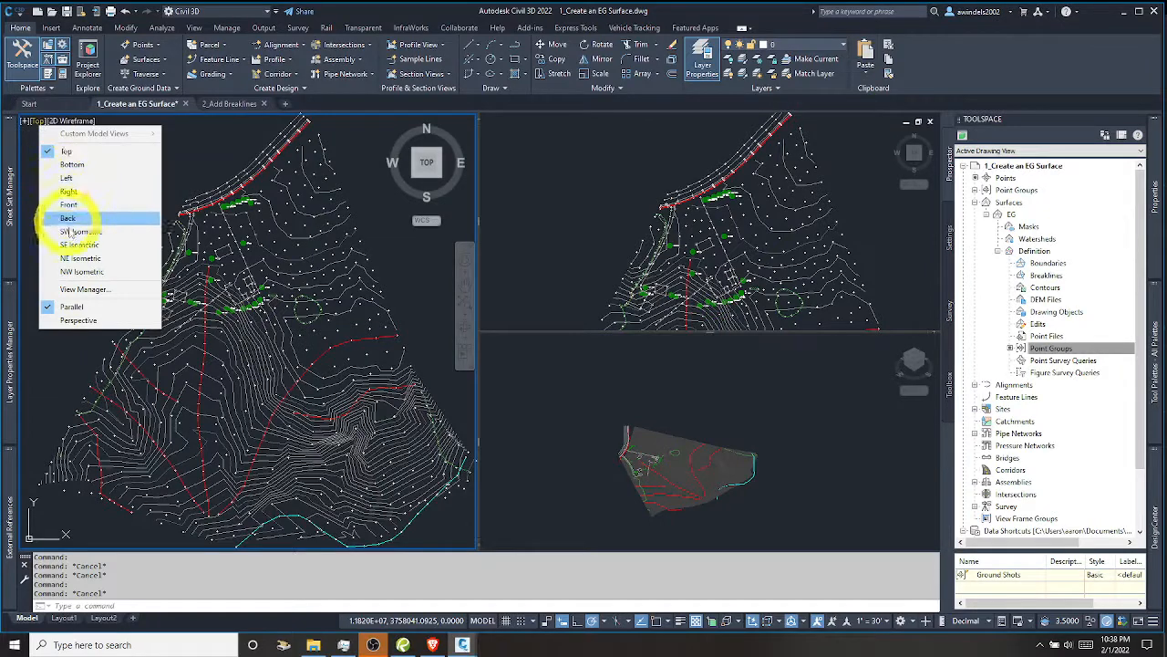
click(72, 124)
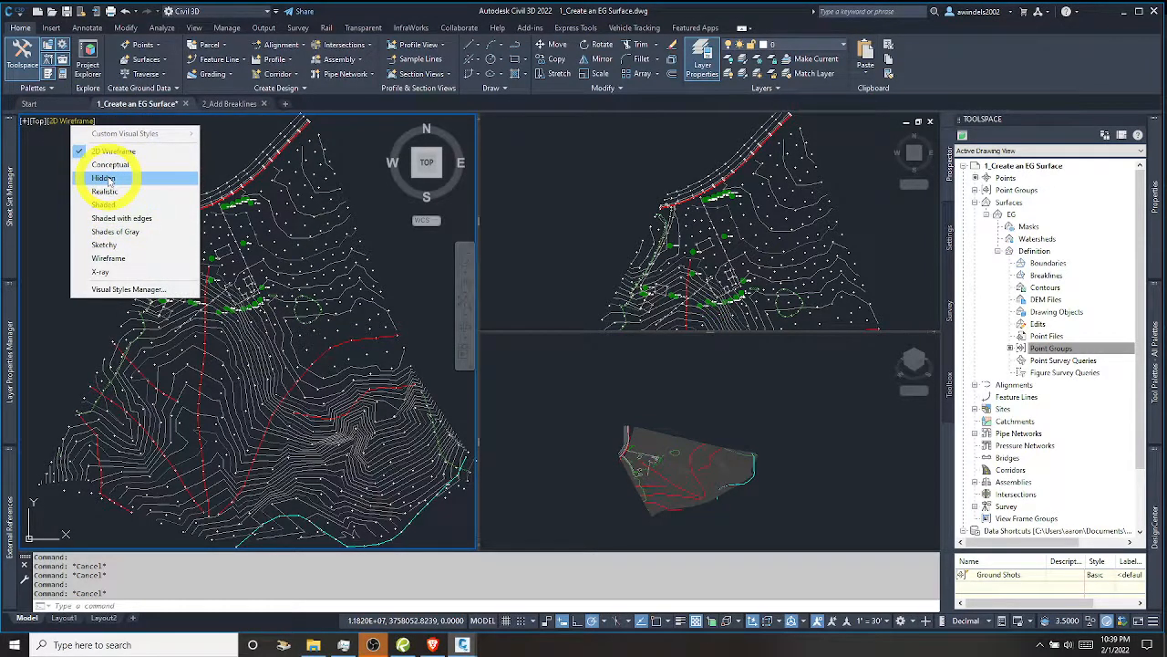
key(Escape)
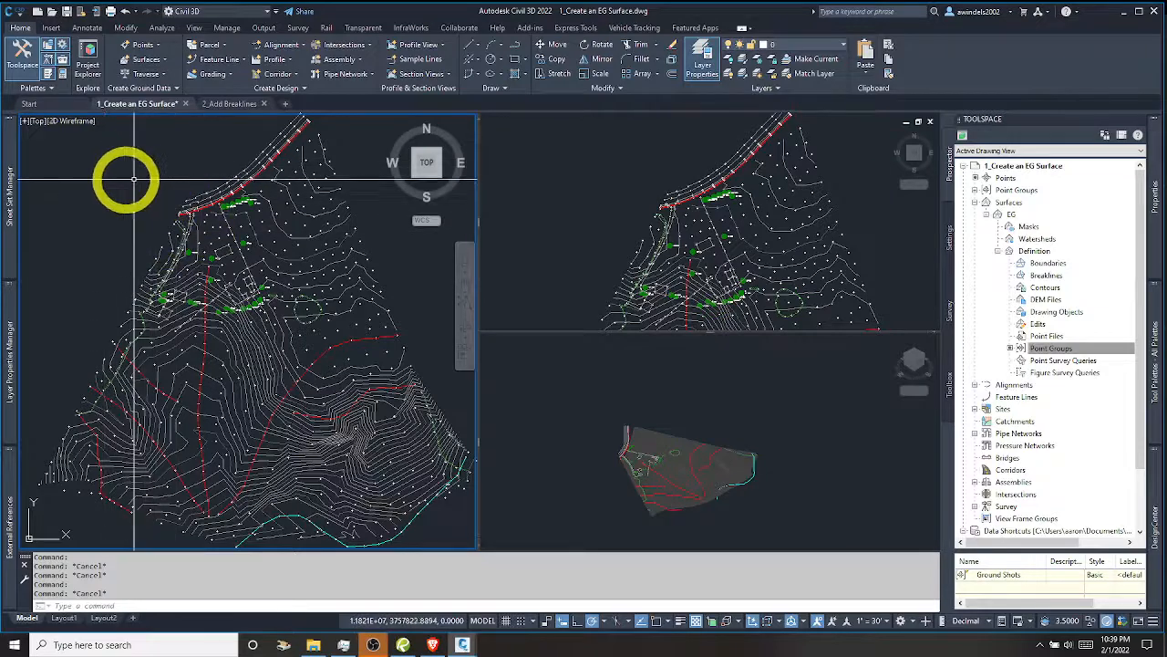
mouse_move(329, 300)
middle_down()
mouse_move(371, 312)
mouse_move(315, 304)
middle_up()
mouse_move(296, 301)
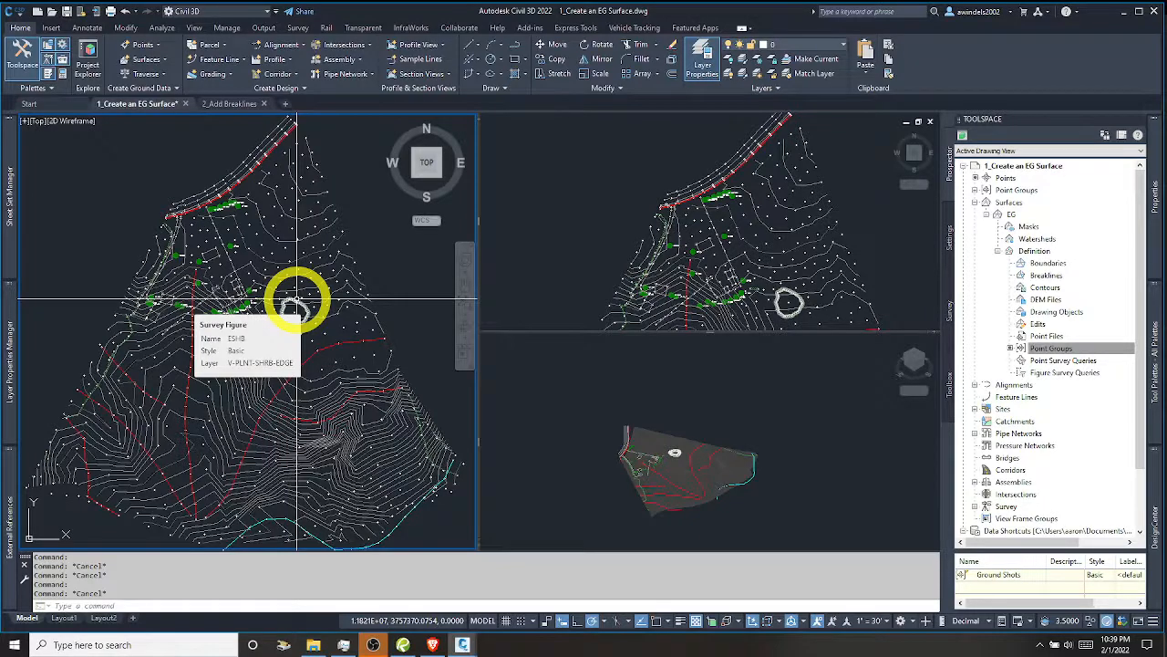
Display the large plan viewport in the Conceptual visual style from the SW Isometric view to see the EG surface in 3D
click(67, 123)
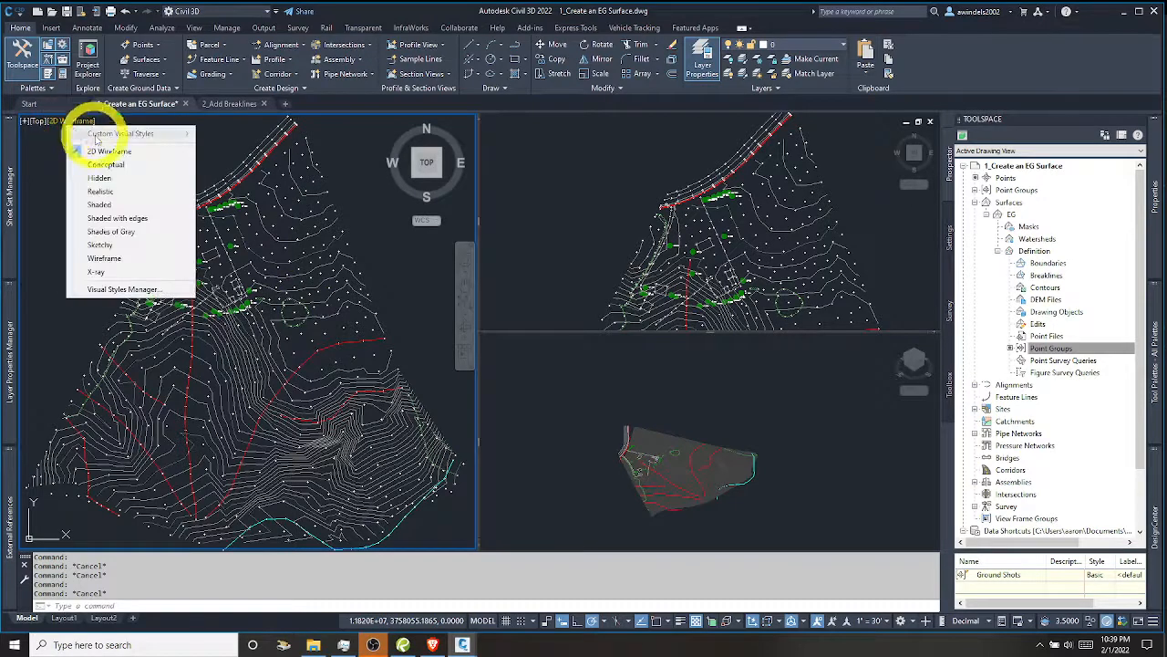
click(102, 164)
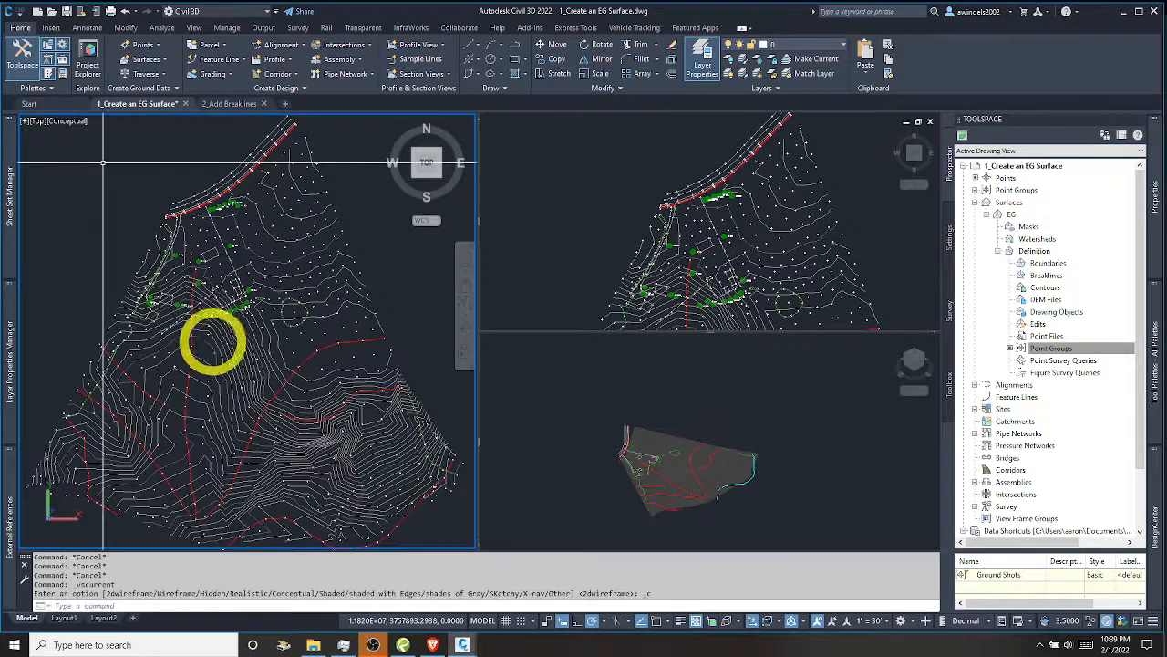
click(34, 123)
click(91, 228)
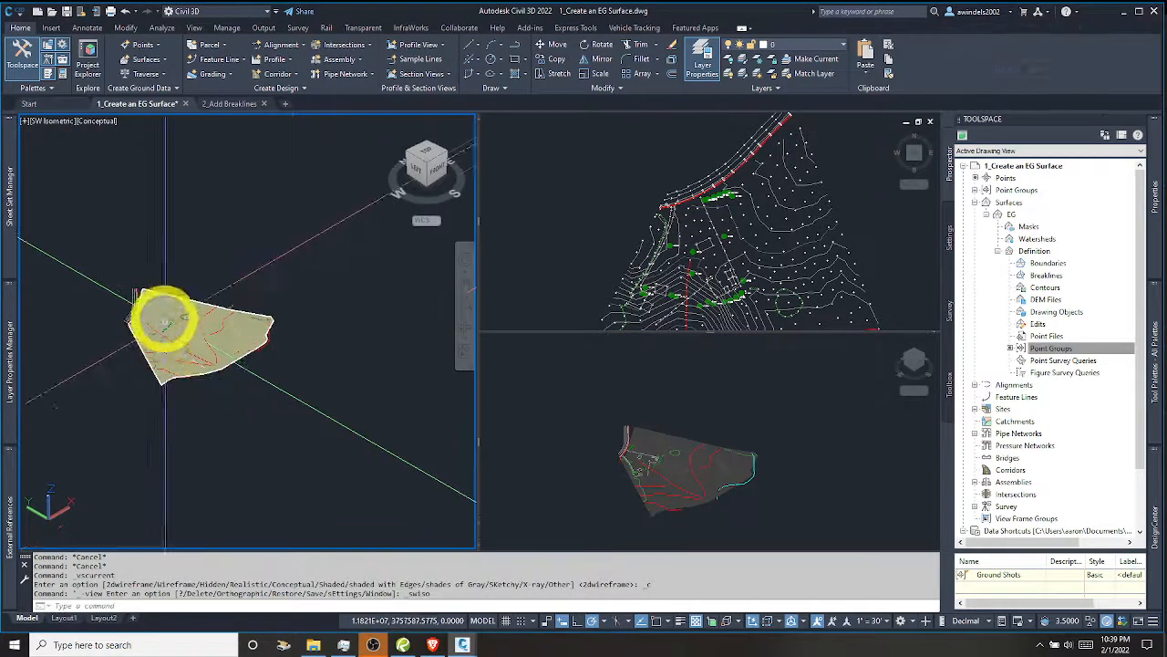
scroll(163, 318, up, 5)
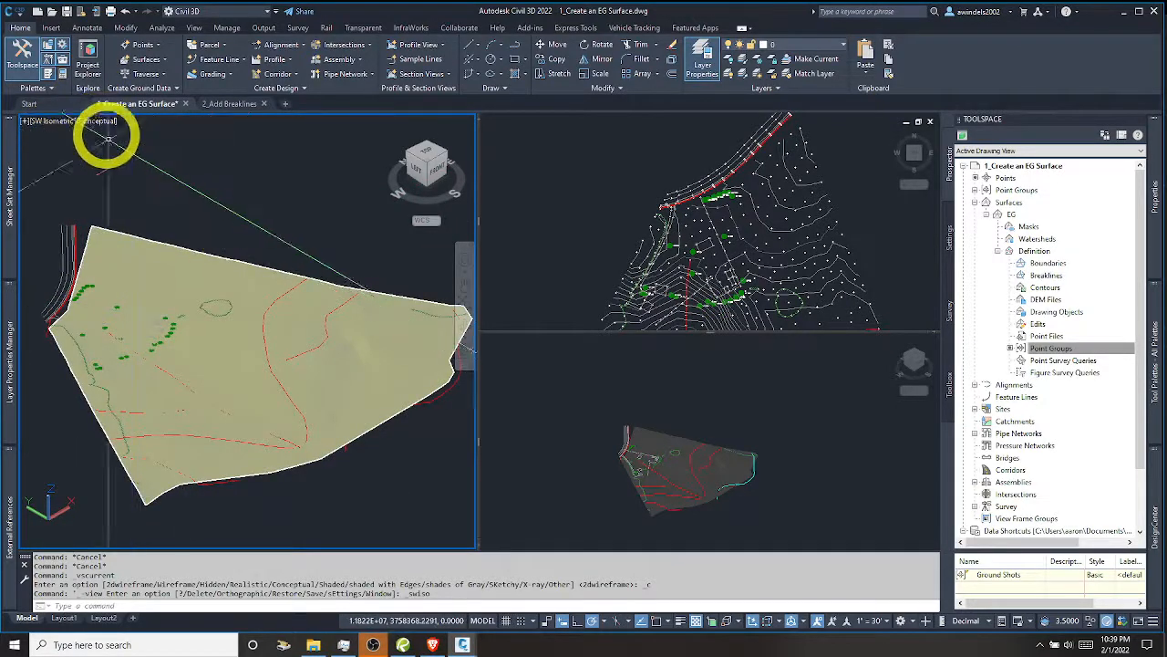
Switch the isometric viewport to the Shaded visual style and inspect the EG surface's terrain and edges
click(102, 120)
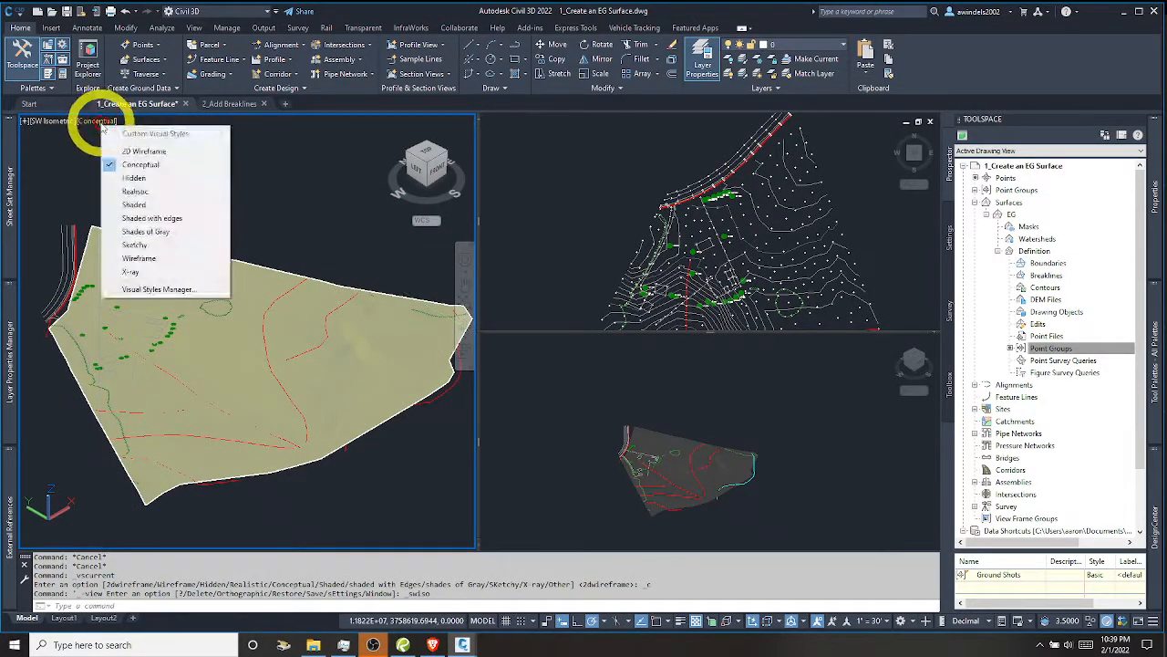
click(138, 206)
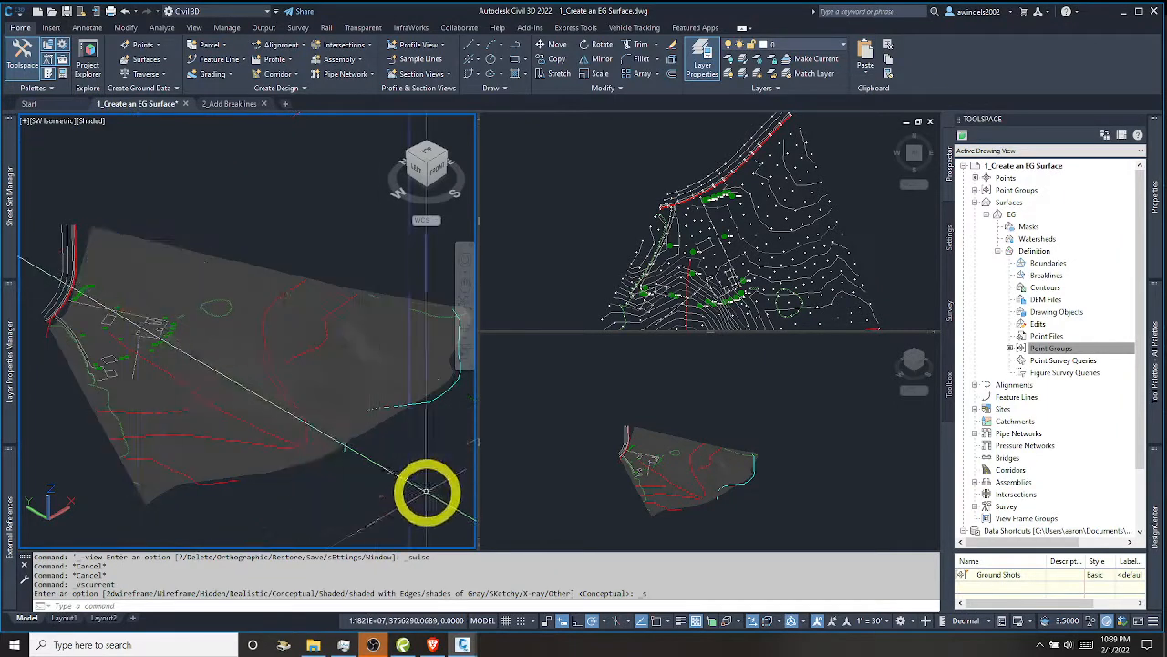
scroll(429, 437, up, 5)
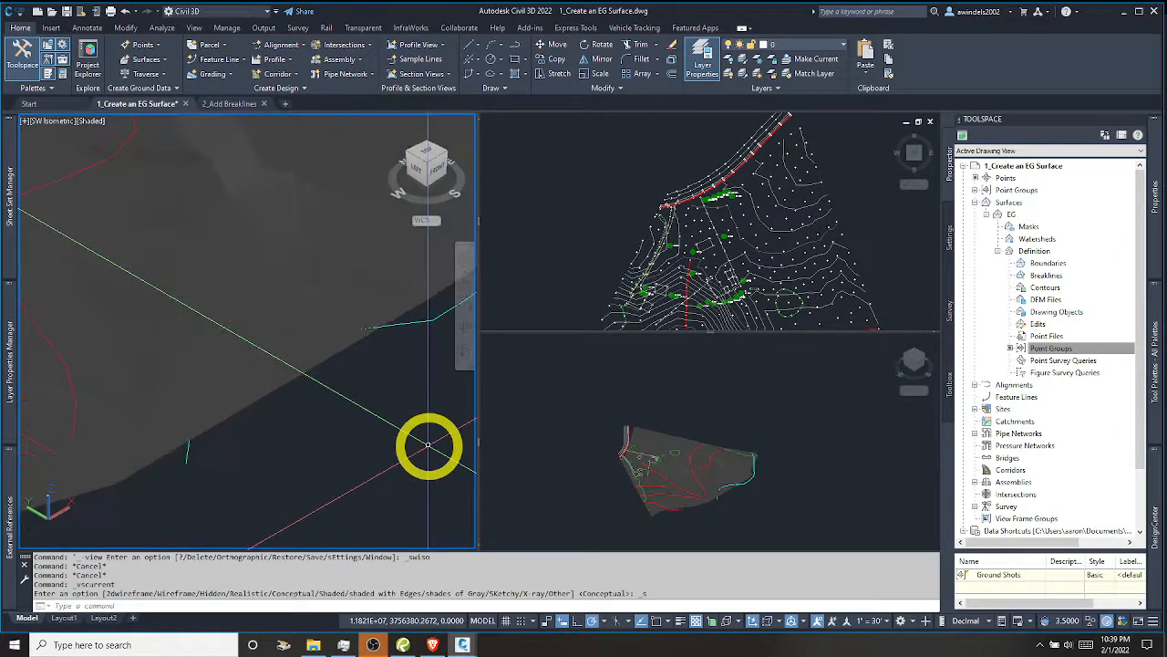
scroll(427, 445, down, 4)
scroll(289, 470, up, 3)
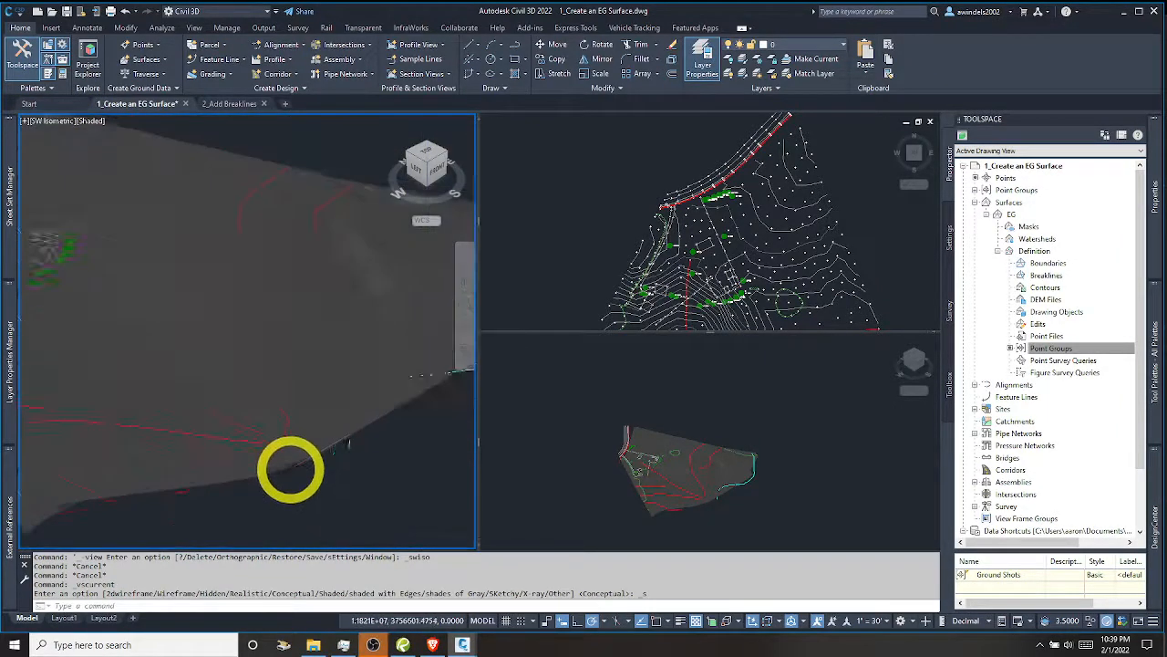
scroll(316, 367, down, 4)
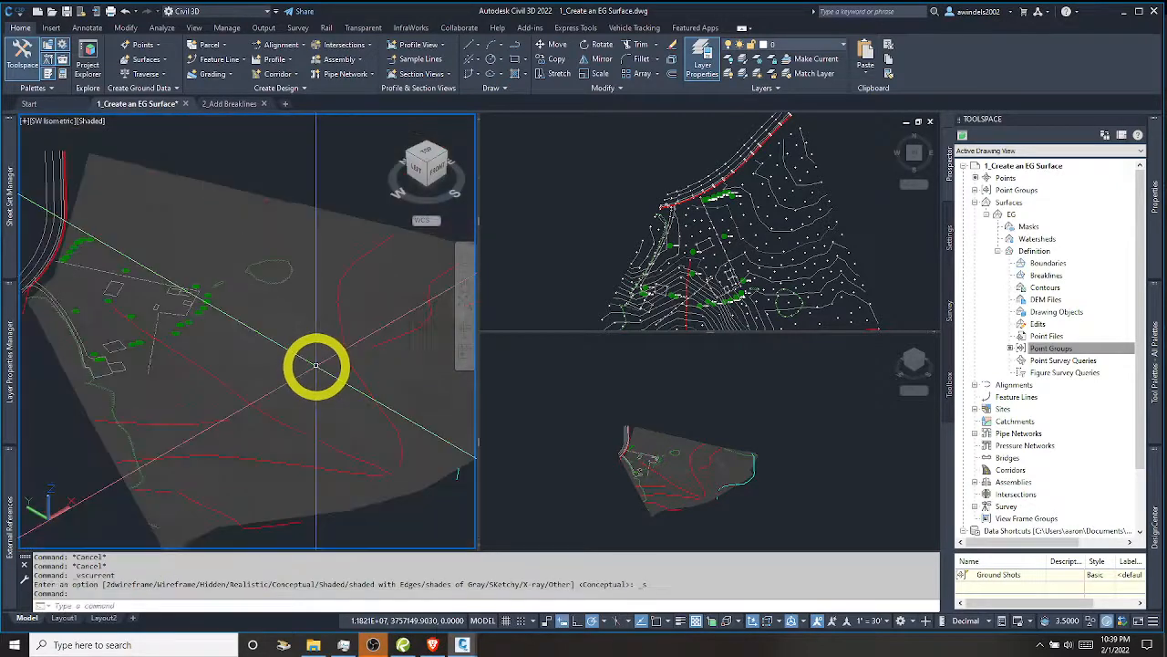
scroll(316, 367, down, 2)
shift+middle_drag(315, 367, 359, 487)
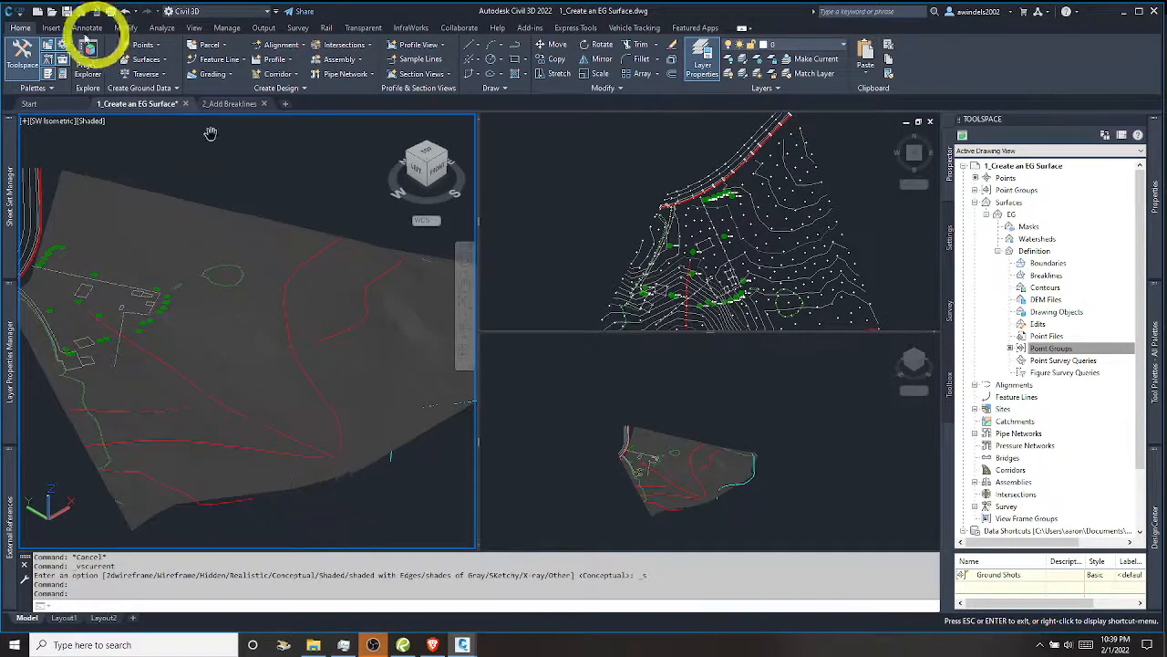
Restore the large viewport to the Top view with the 2D Wireframe visual style
click(62, 119)
key(Escape)
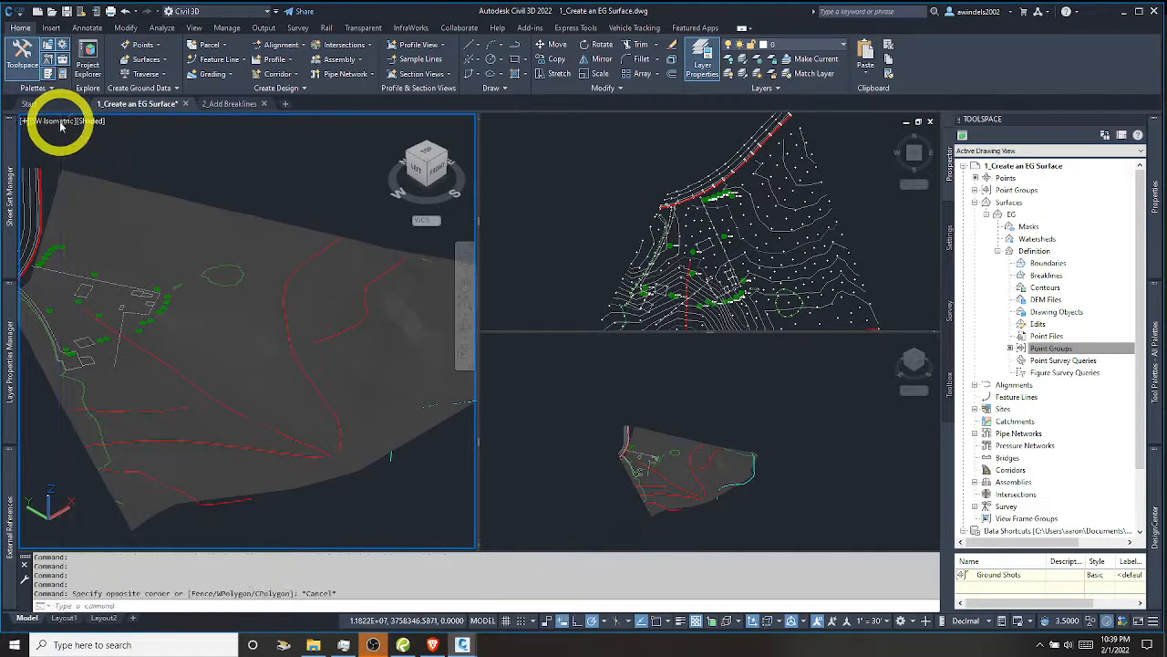
click(59, 123)
click(80, 150)
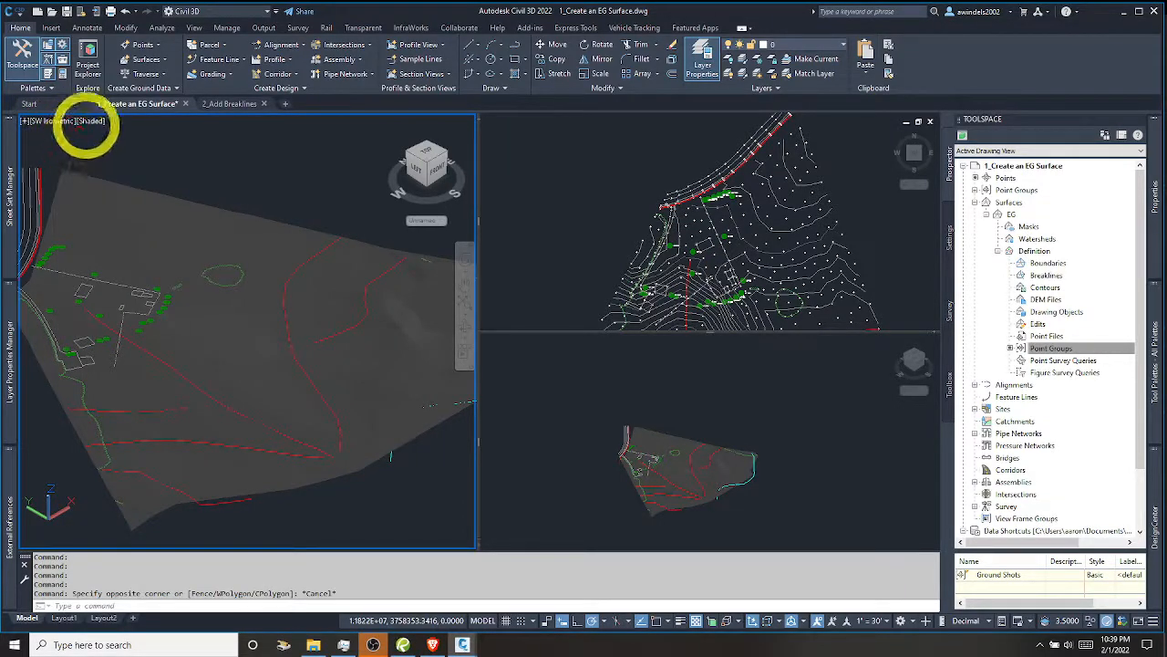
click(58, 120)
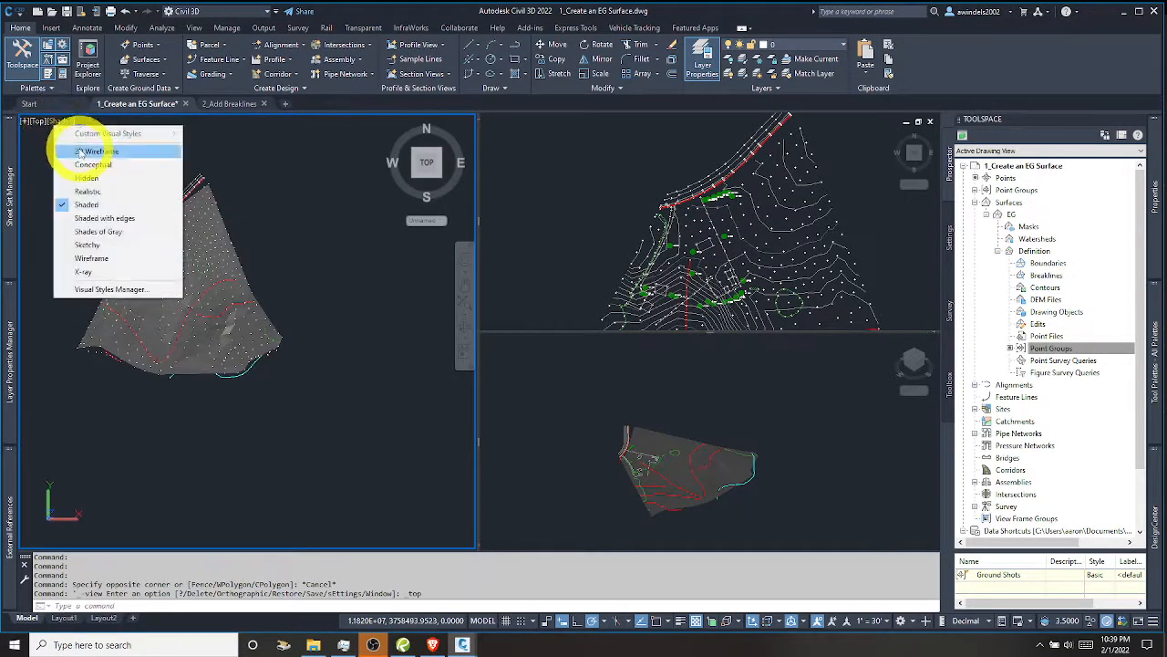
click(96, 150)
Check the small shaded SW Isometric viewport, and make the large Top viewport active again with the surface centred
click(658, 392)
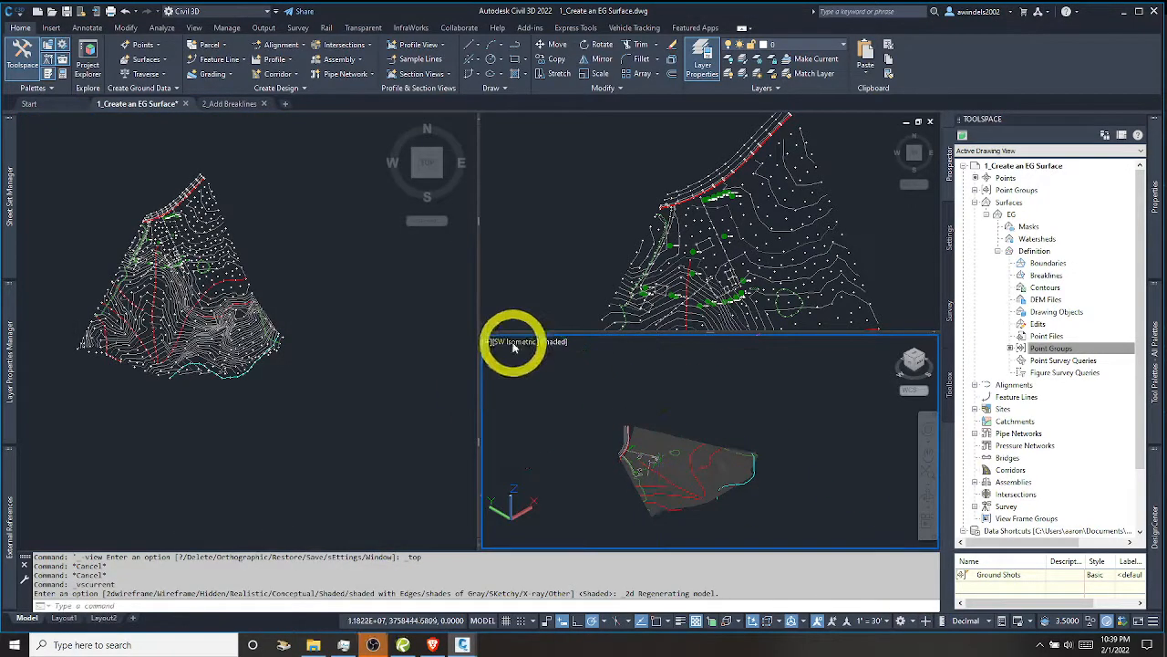
click(387, 347)
key(Escape)
middle_drag(274, 286, 325, 379)
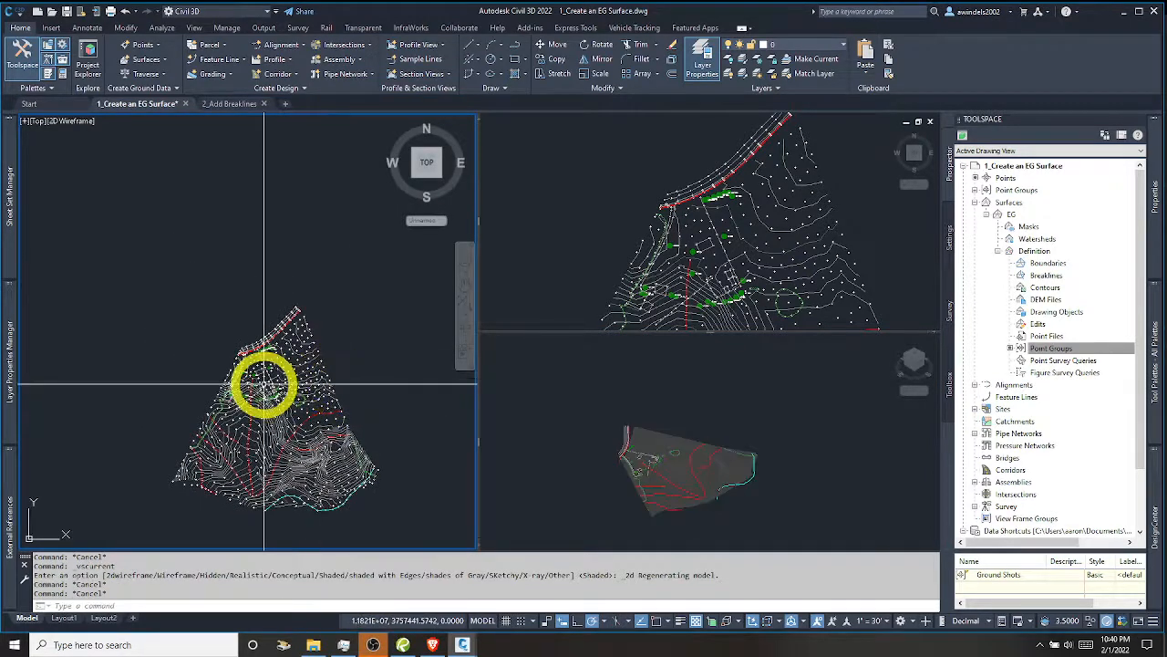
key(Escape)
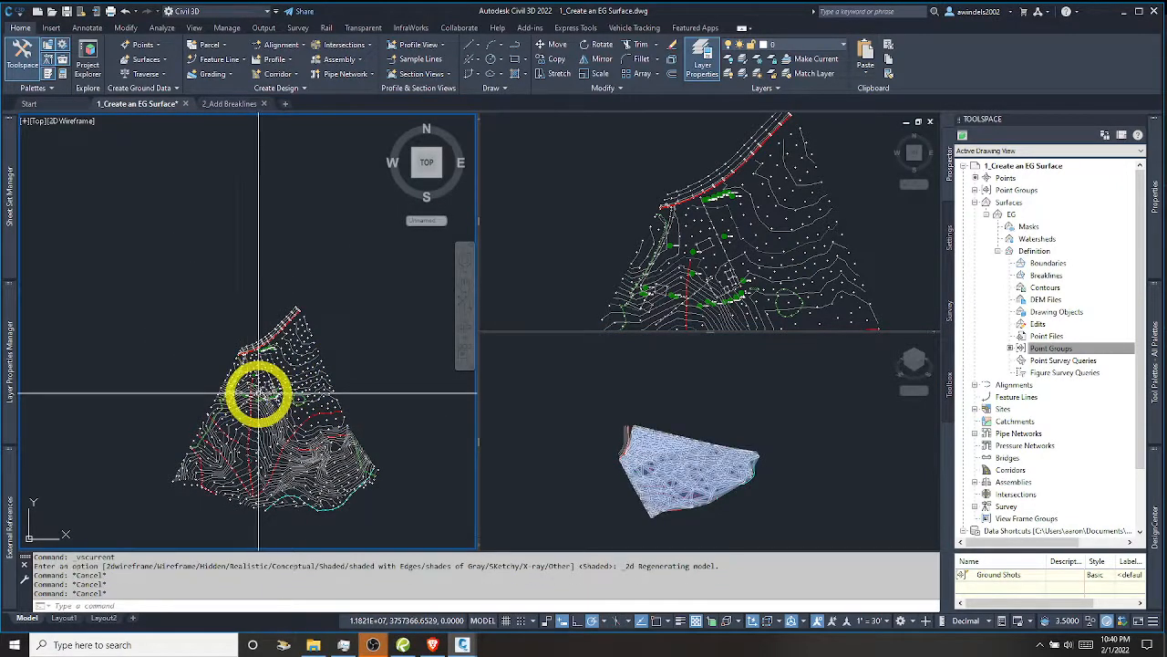
Switch to the 2_Add Breaklines drawing and clear any stray selection in its large Top viewport
middle_drag(286, 409, 279, 393)
key(Escape)
key(Escape)
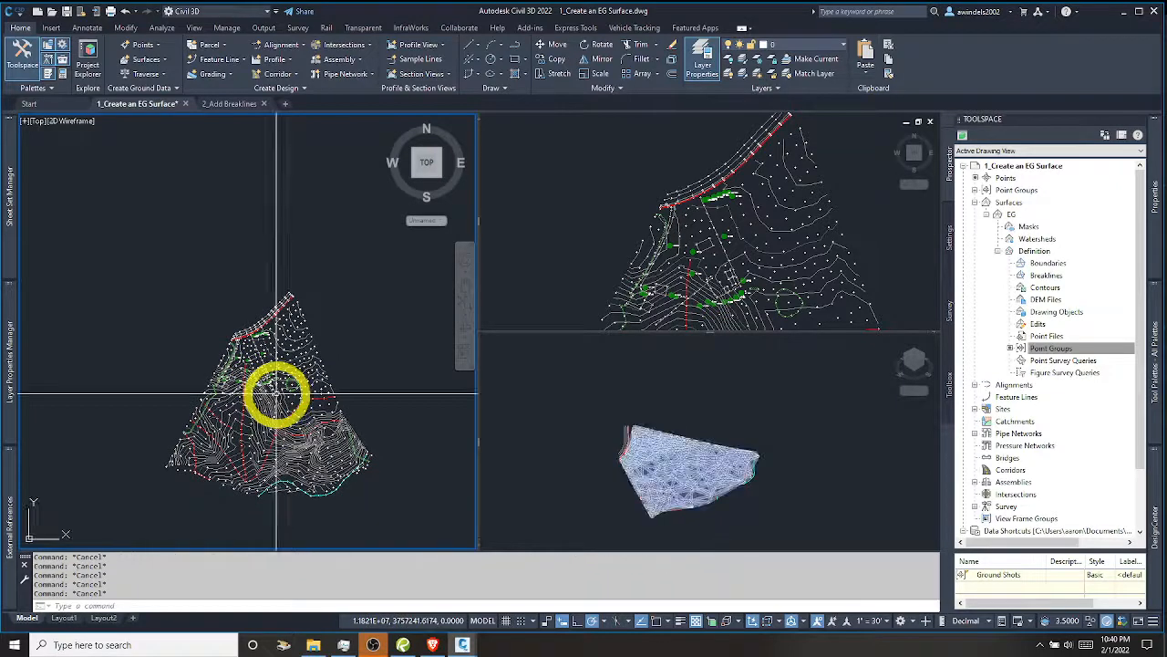
click(230, 107)
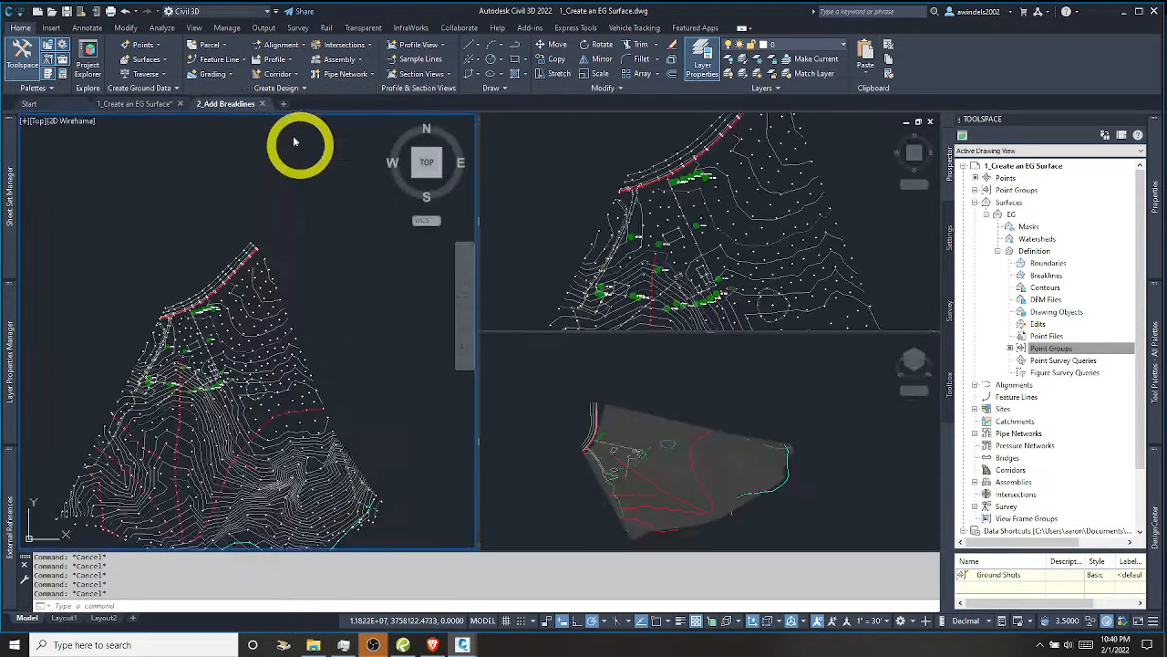
click(358, 323)
key(Escape)
key(Escape)
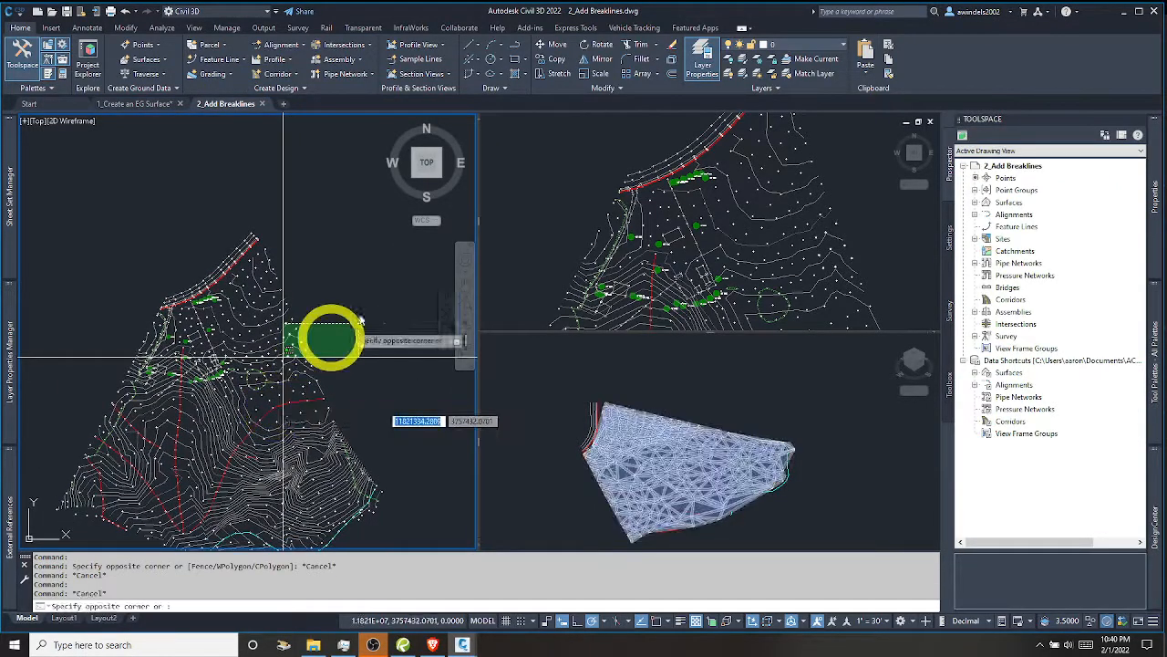
click(372, 280)
key(Escape)
key(Escape)
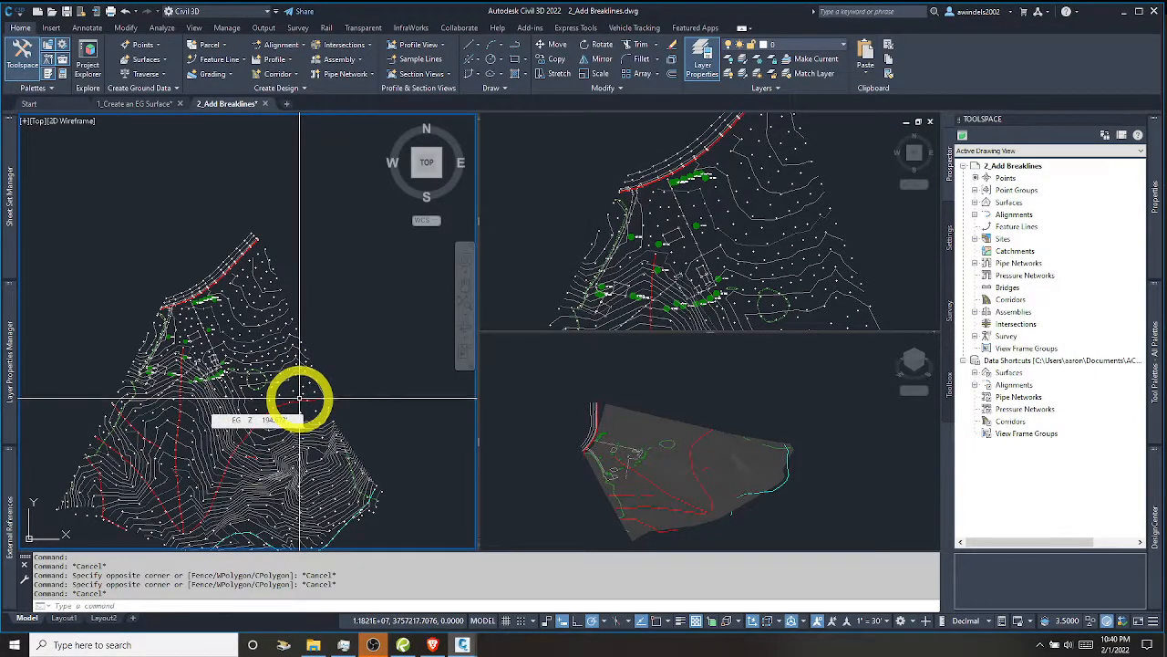
Select the survey figures running along the curved road at the surface's northwest edge
scroll(205, 269, up, 5)
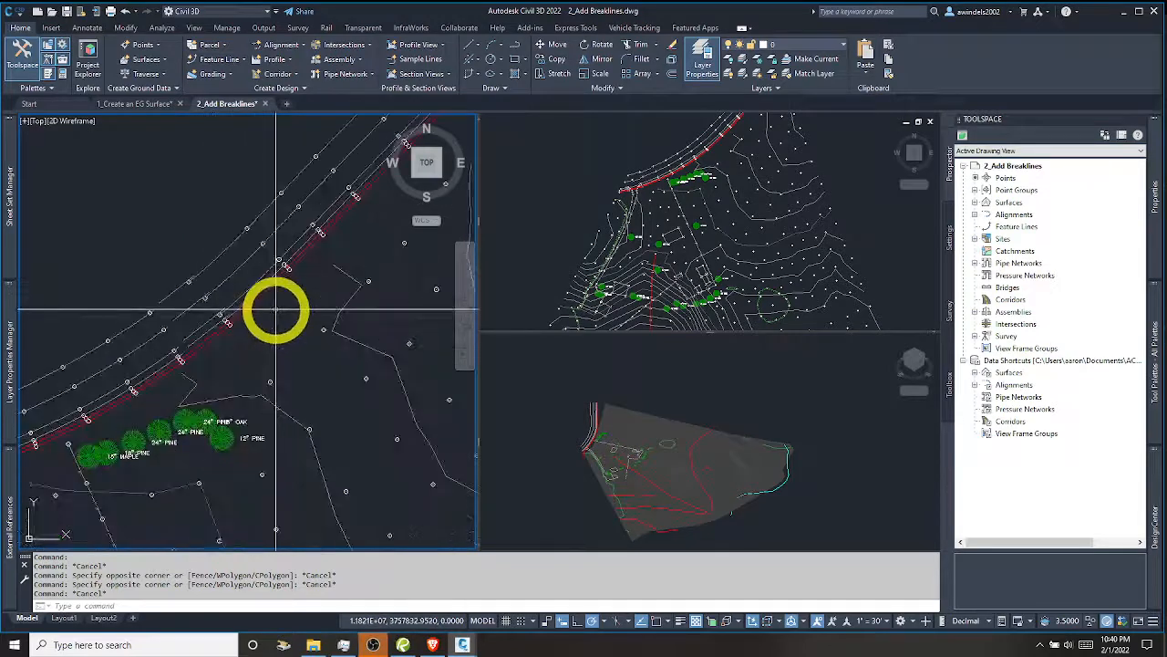
click(243, 273)
click(243, 274)
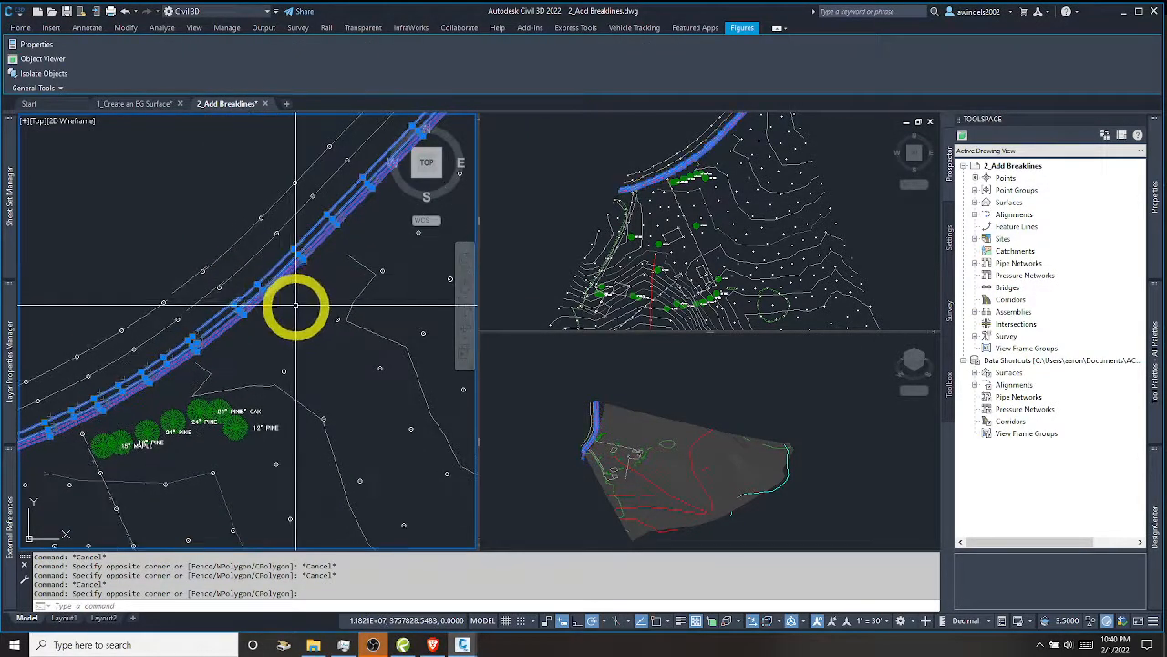
middle_drag(295, 308, 268, 304)
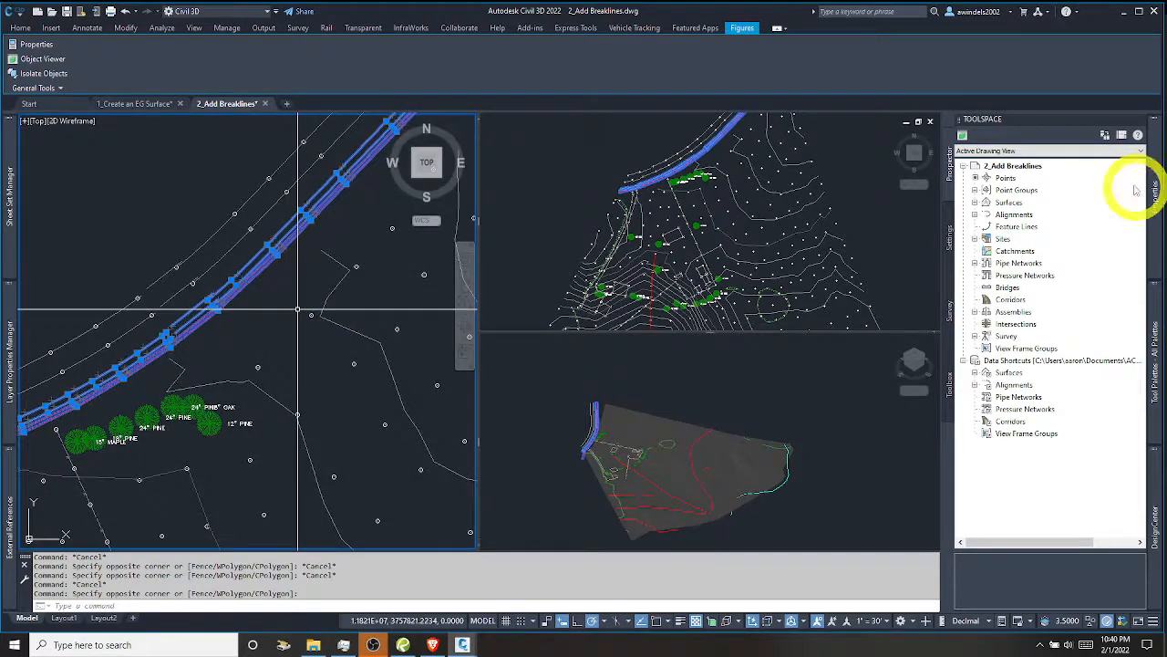
Set the Toolspace palette to auto-hide and try the Properties palette both pinned open and auto-hidden while the survey figures are selected
mouse_move(1147, 192)
click(1137, 133)
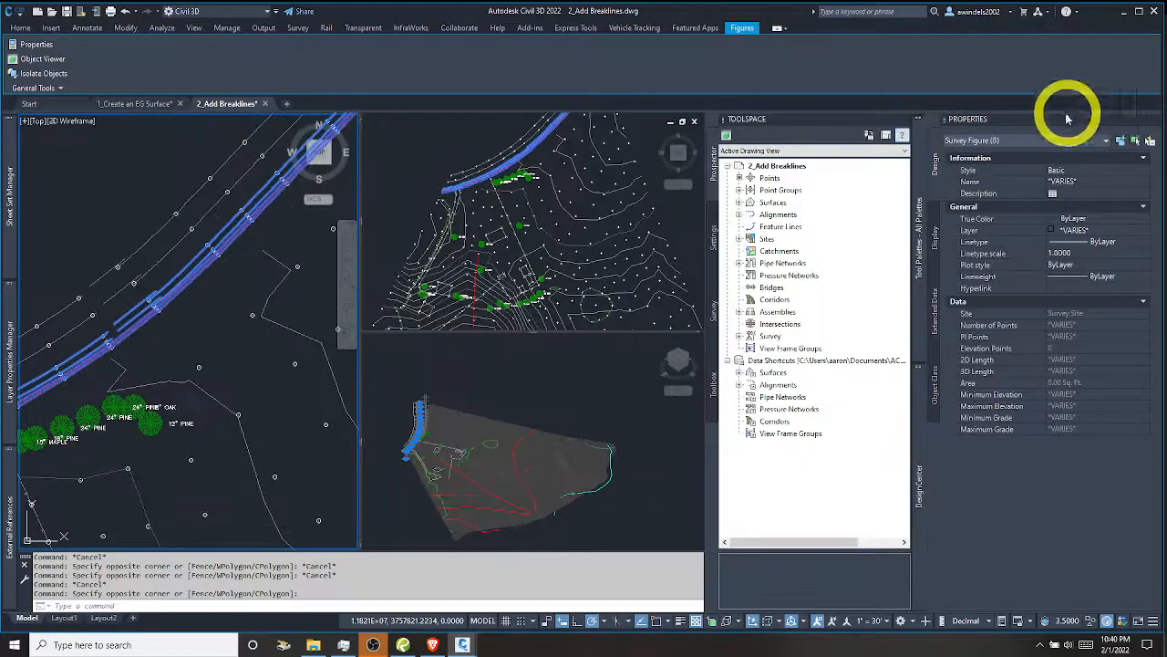
click(891, 121)
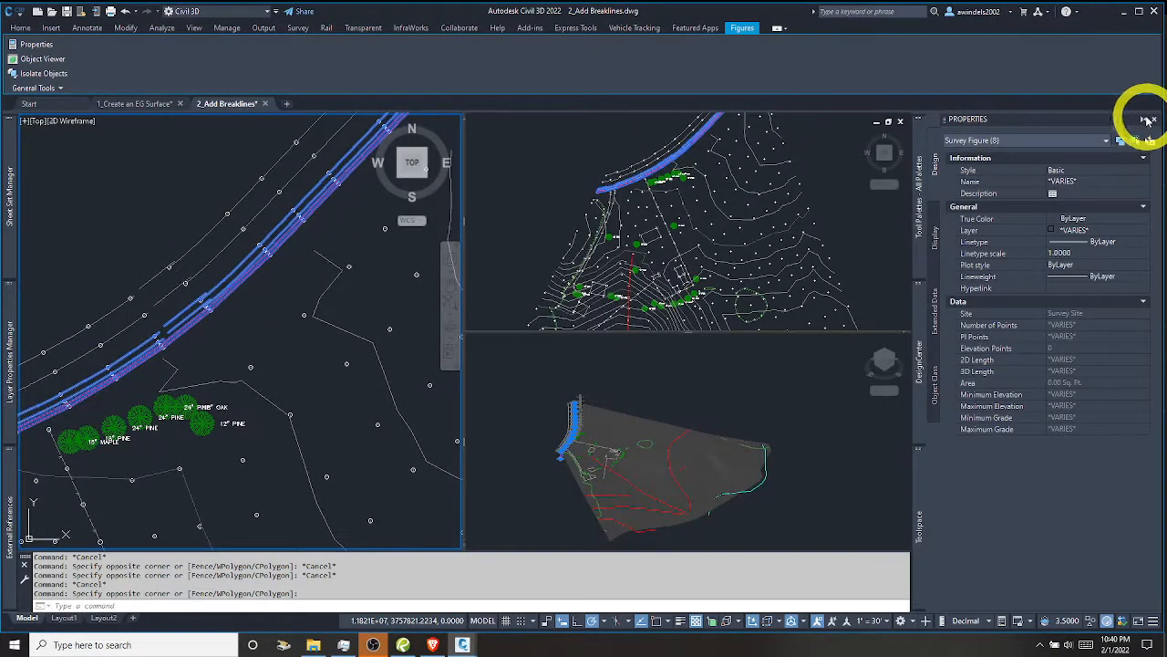
click(1144, 121)
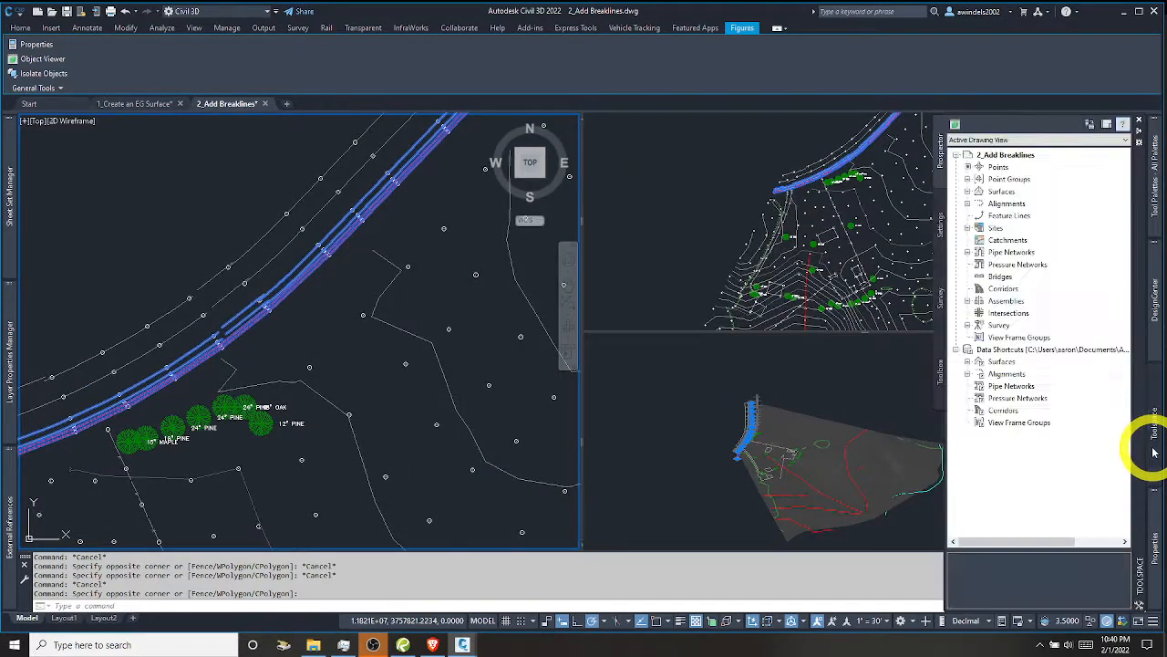
mouse_move(1154, 583)
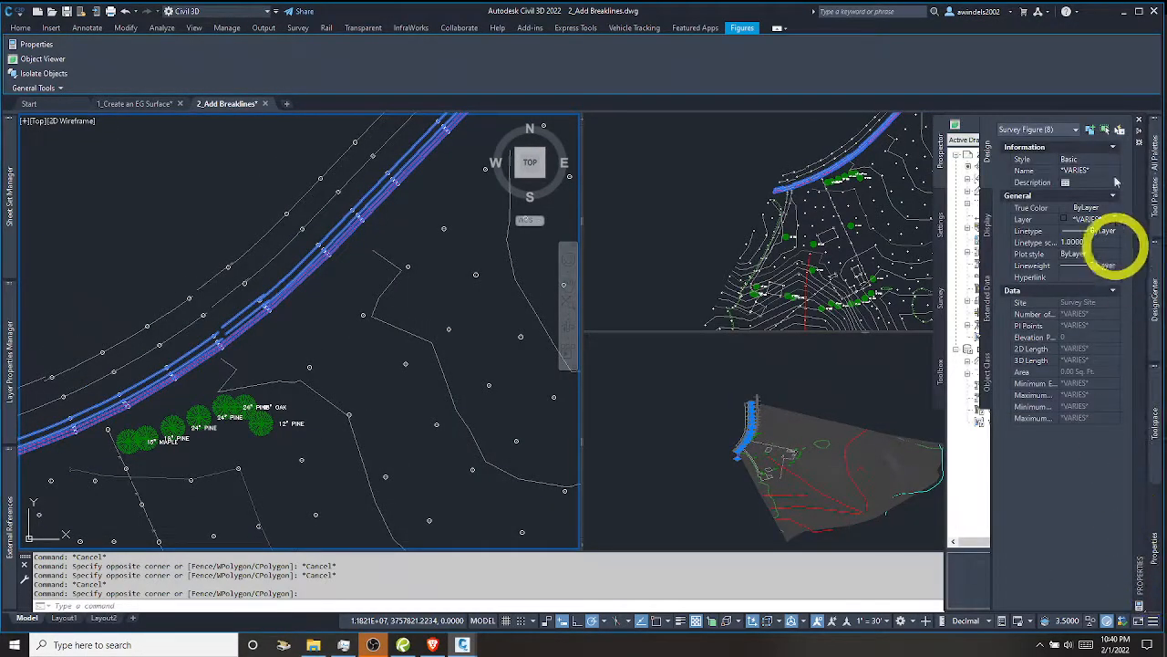
click(1139, 131)
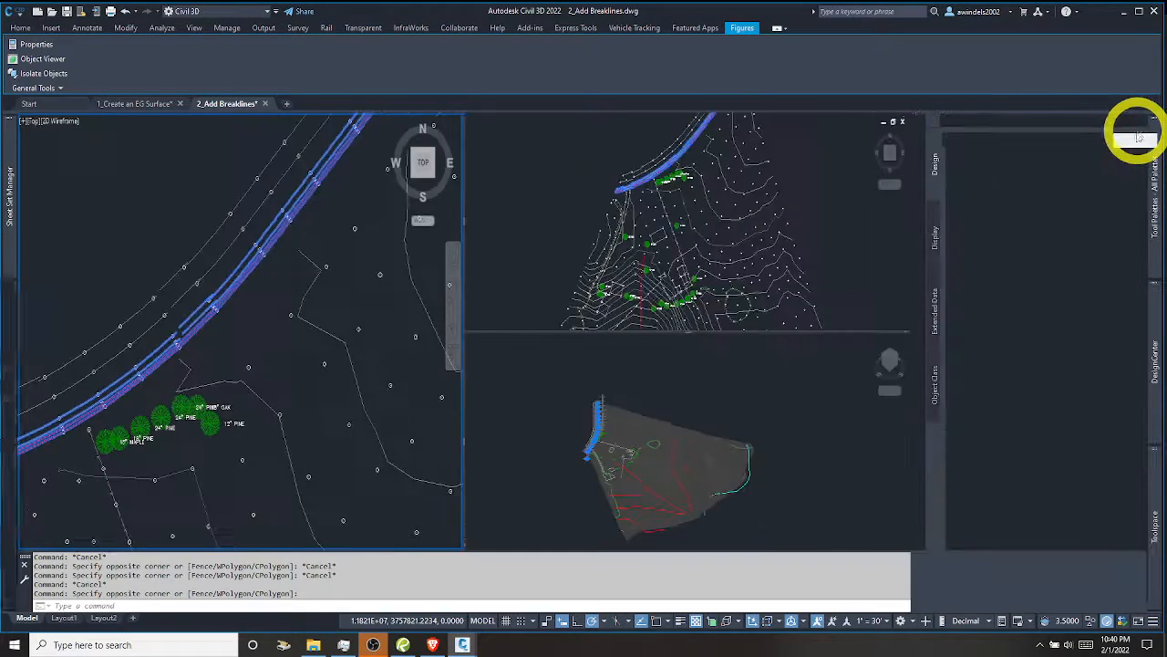
mouse_move(919, 542)
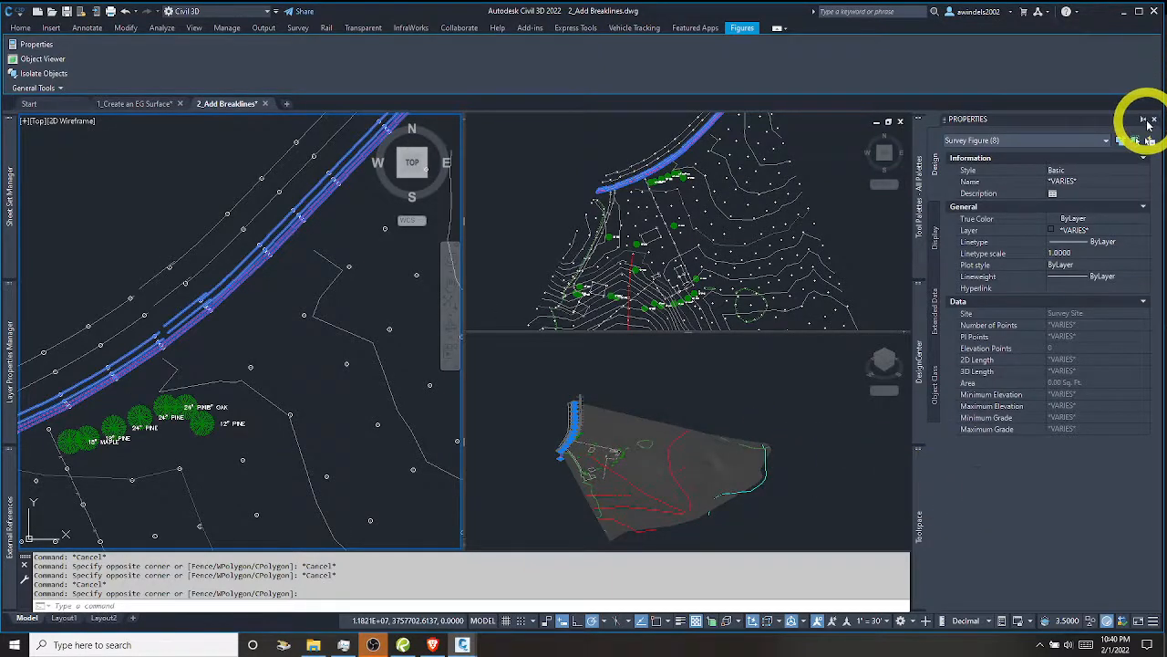
click(1144, 119)
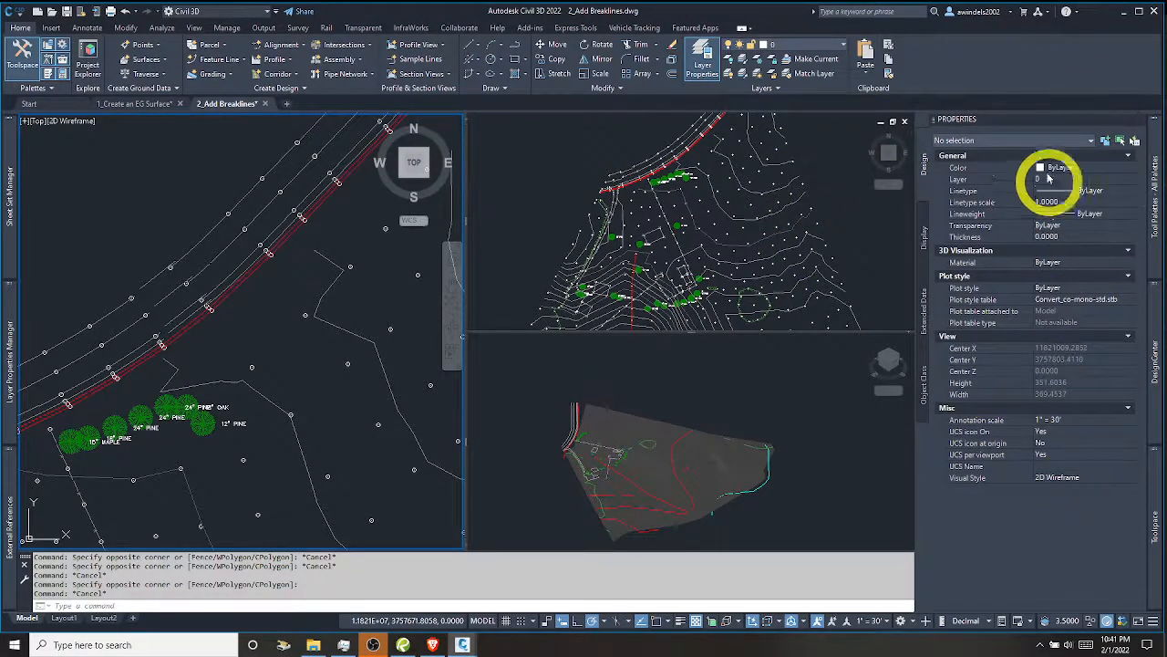
Preview the auto-hidden Toolspace, Tool Palettes, DesignCenter, Sheet Set Manager, Layer Properties Manager and External References palettes
mouse_move(1156, 521)
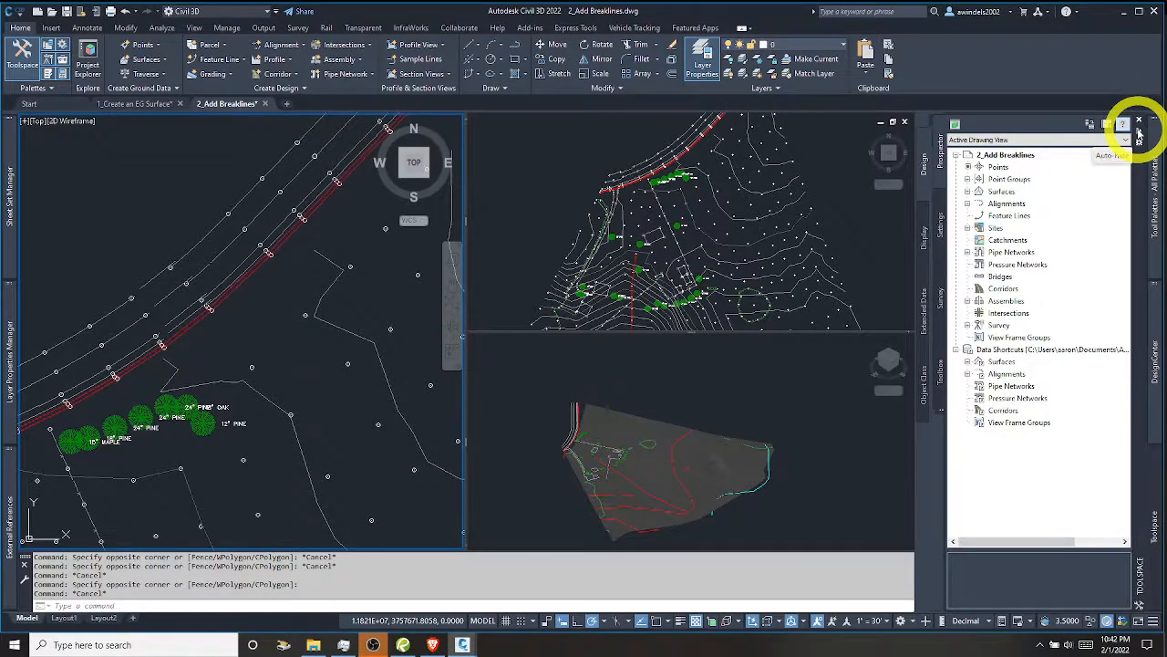
mouse_move(1156, 223)
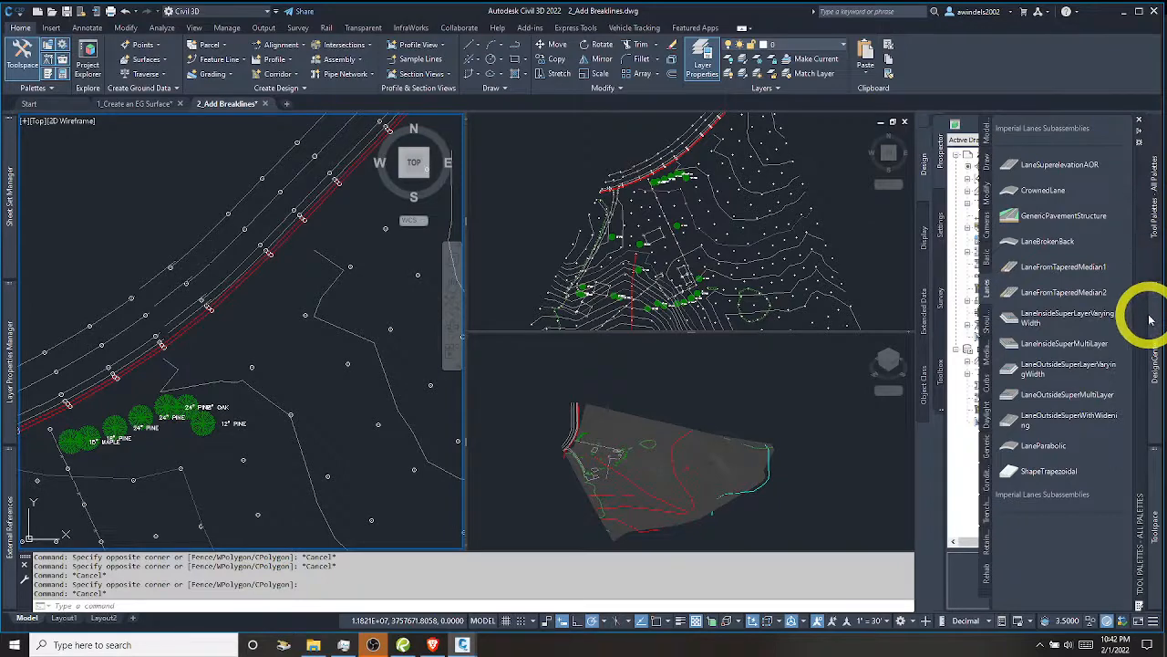
mouse_move(1154, 319)
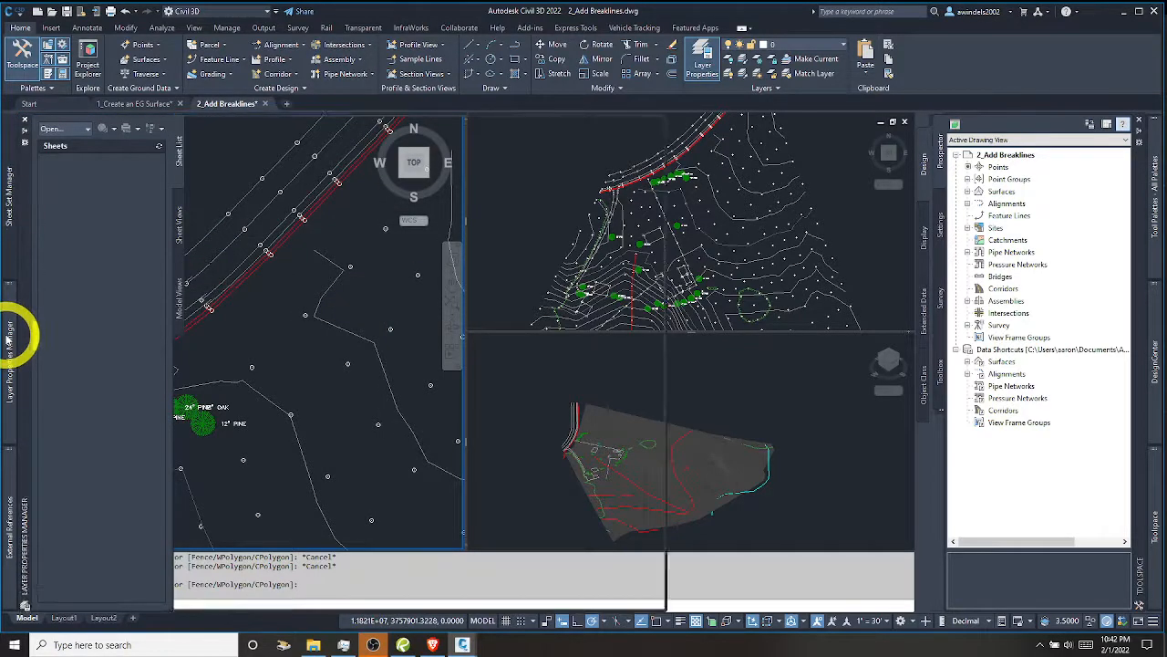
mouse_move(7, 342)
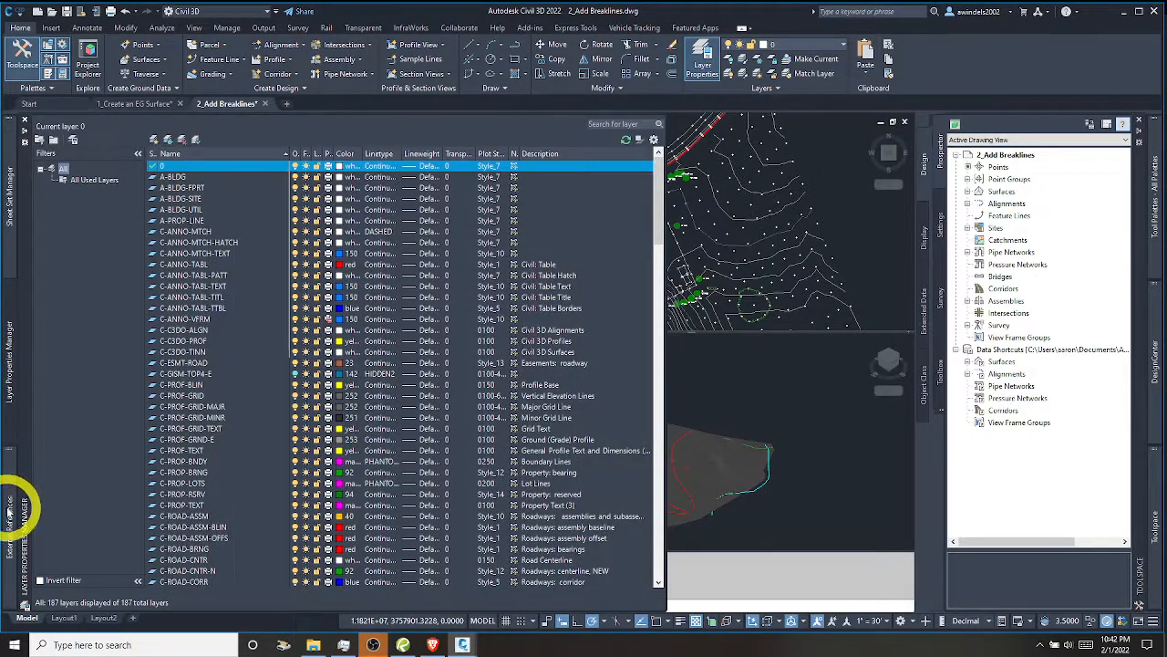
mouse_move(9, 519)
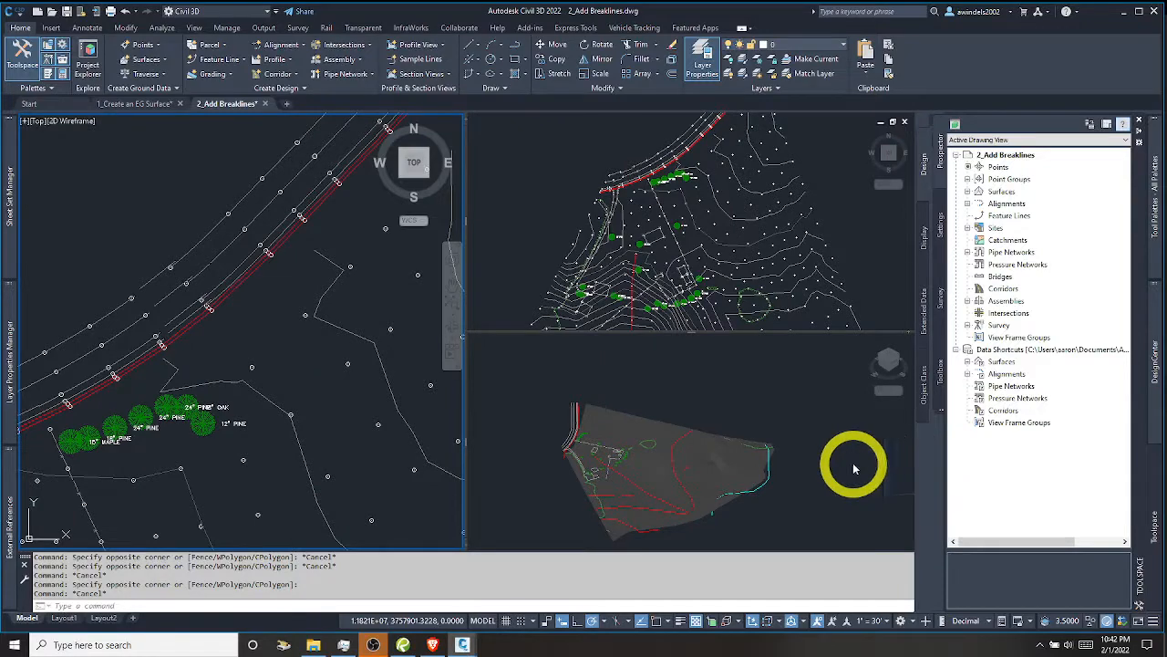
Bring the Properties palette back into view and make the command window slightly shorter
key(ctrl+1)
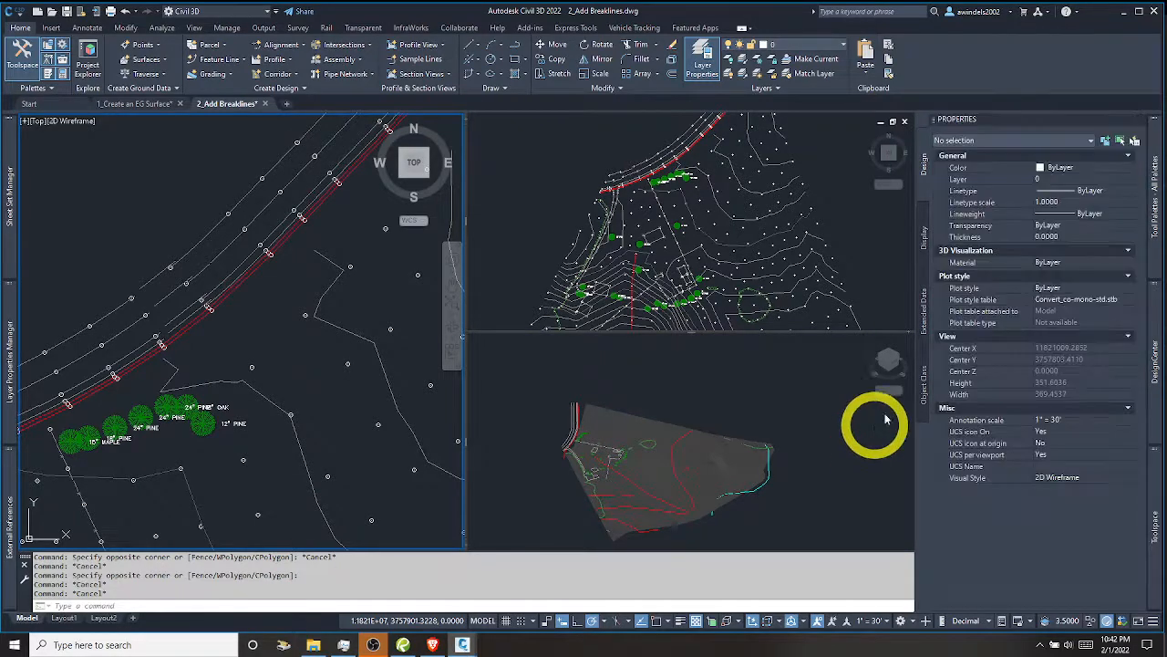
key(Escape)
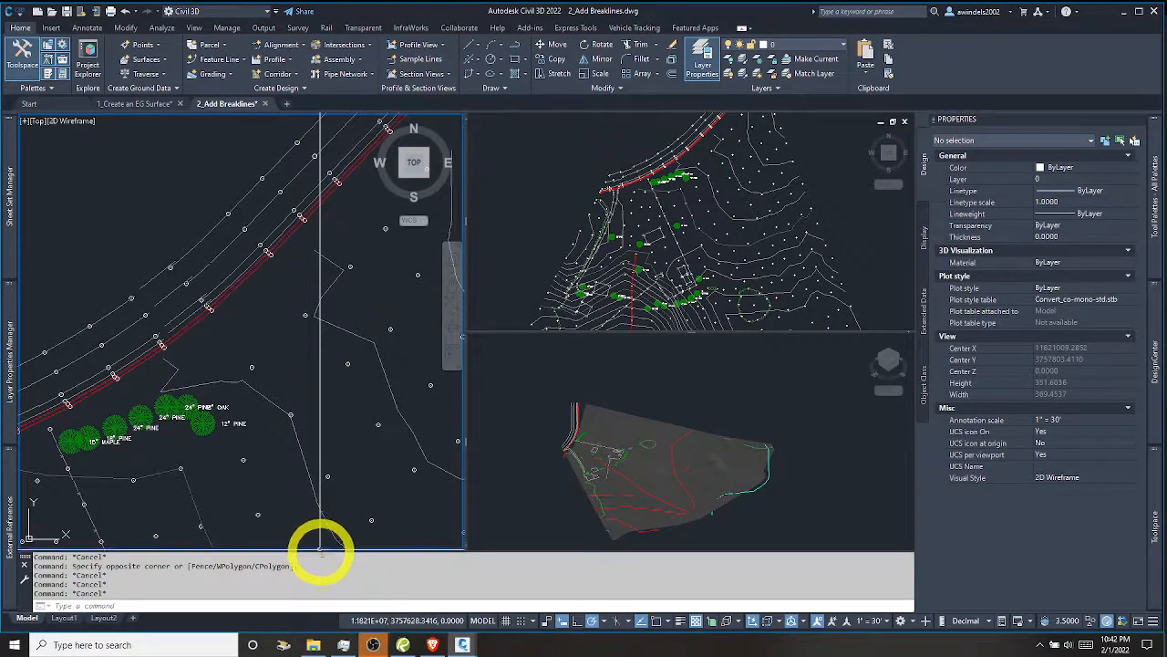
drag(320, 548, 320, 554)
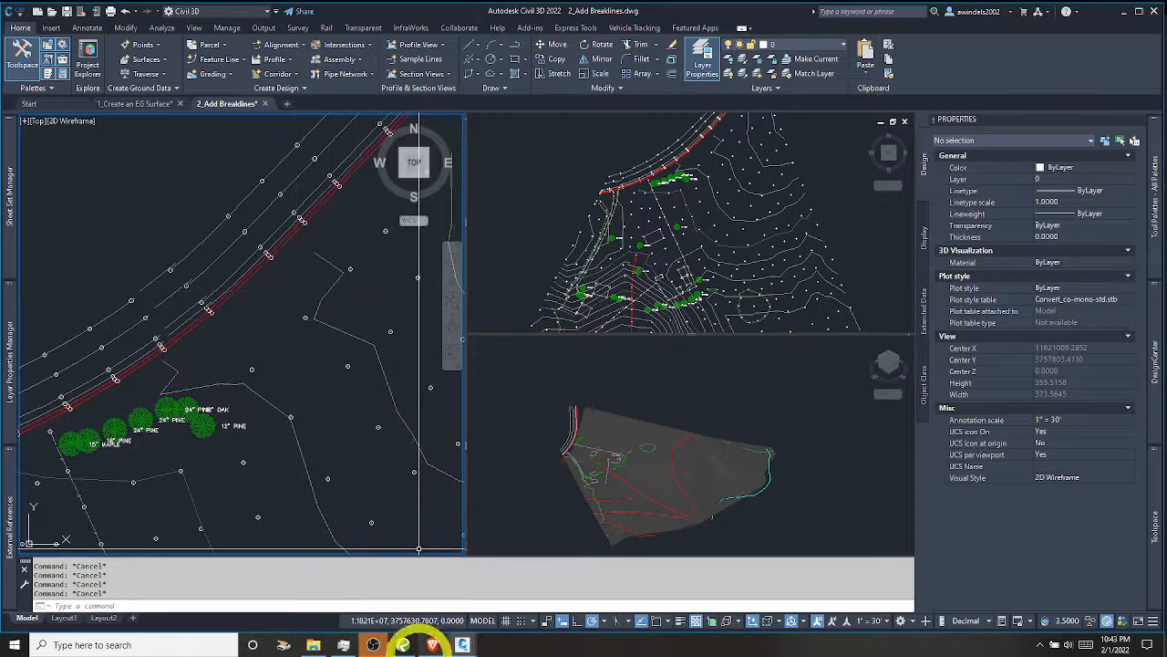
Switch to the Civil 3D 2016 Essentials PDF in Revu and go to page 71 on using breaklines
click(402, 642)
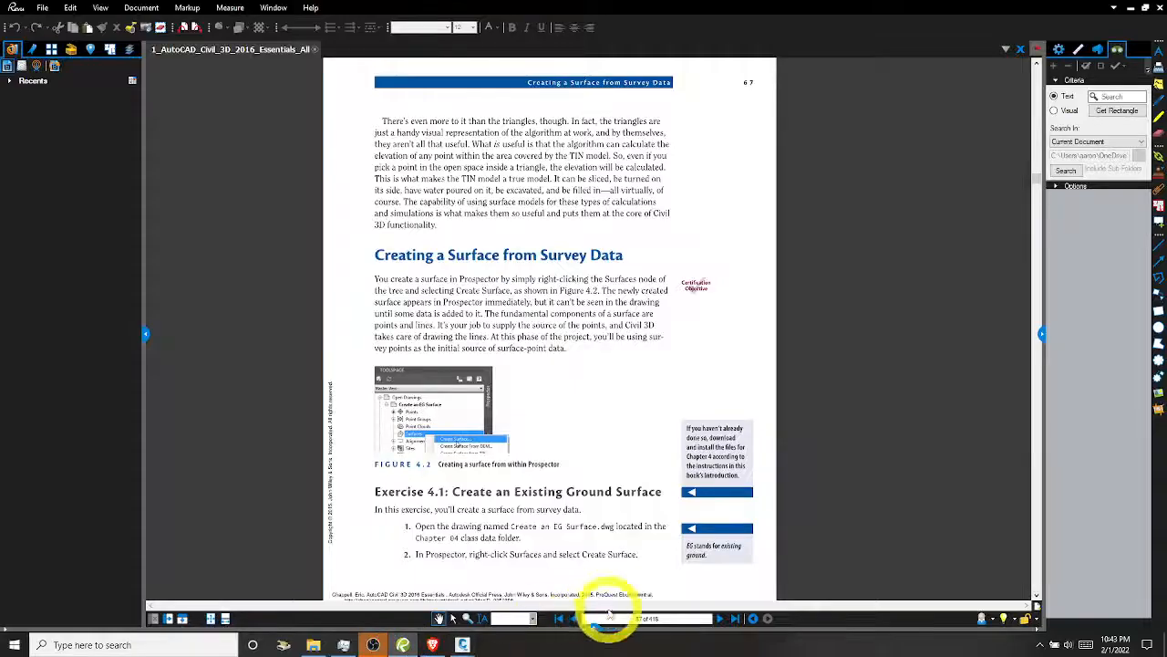
click(719, 619)
click(719, 619)
click(719, 619)
click(719, 618)
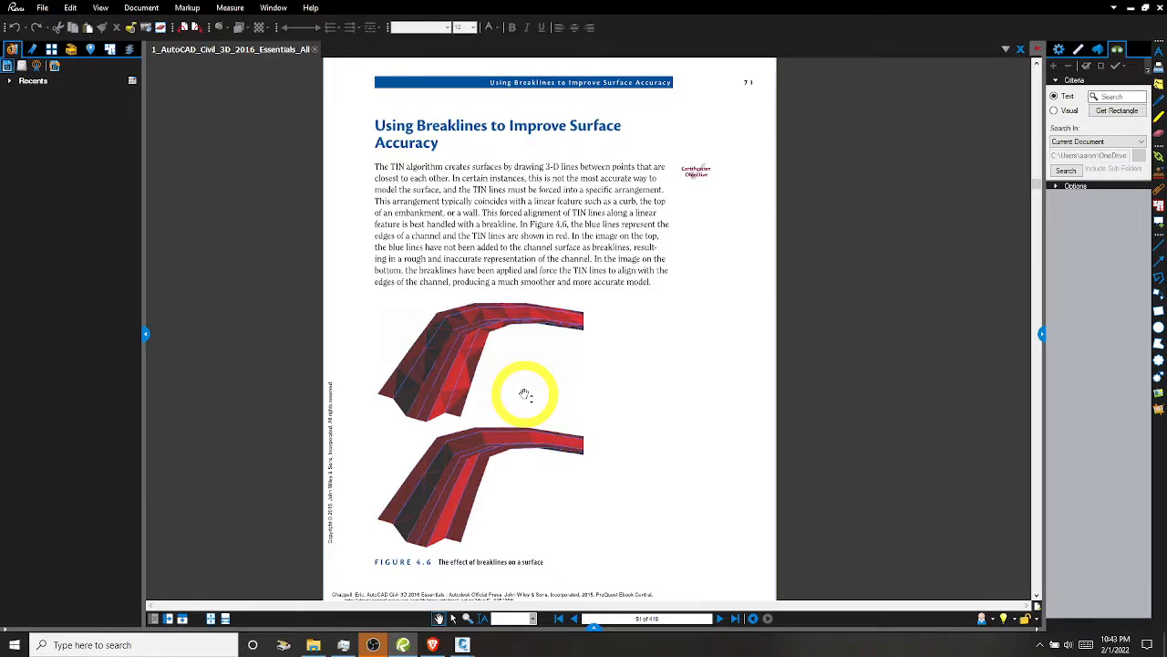
Examine both channel surfaces in Figure 4.6 up close to compare the model without and with breaklines
scroll(511, 395, up, 3)
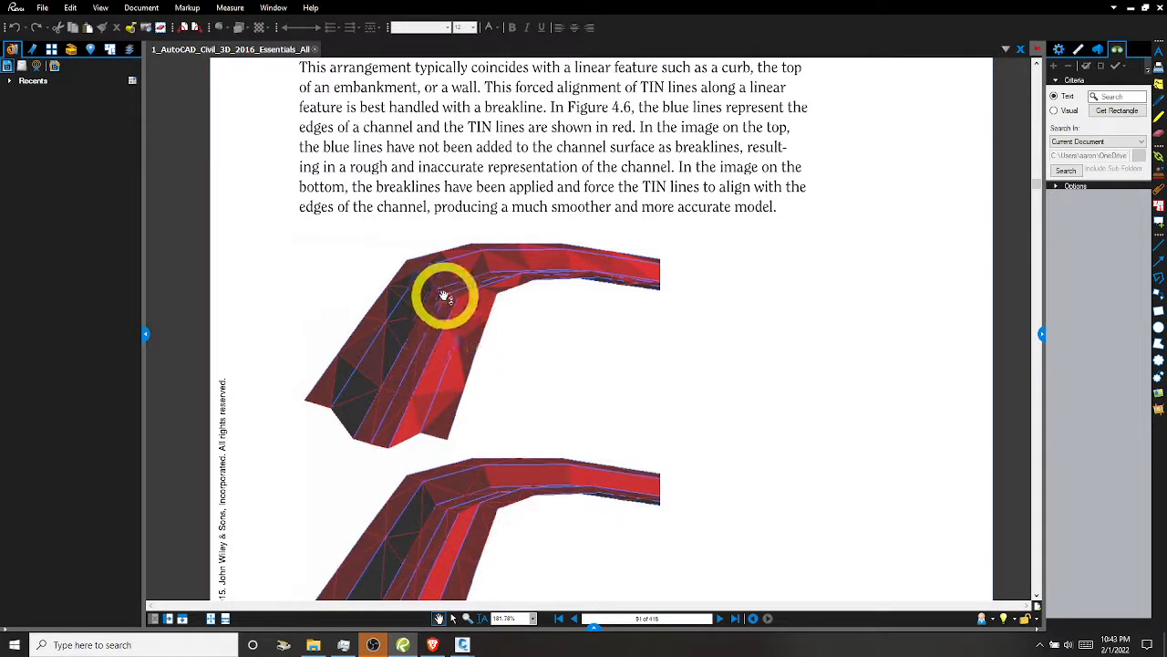
click(455, 364)
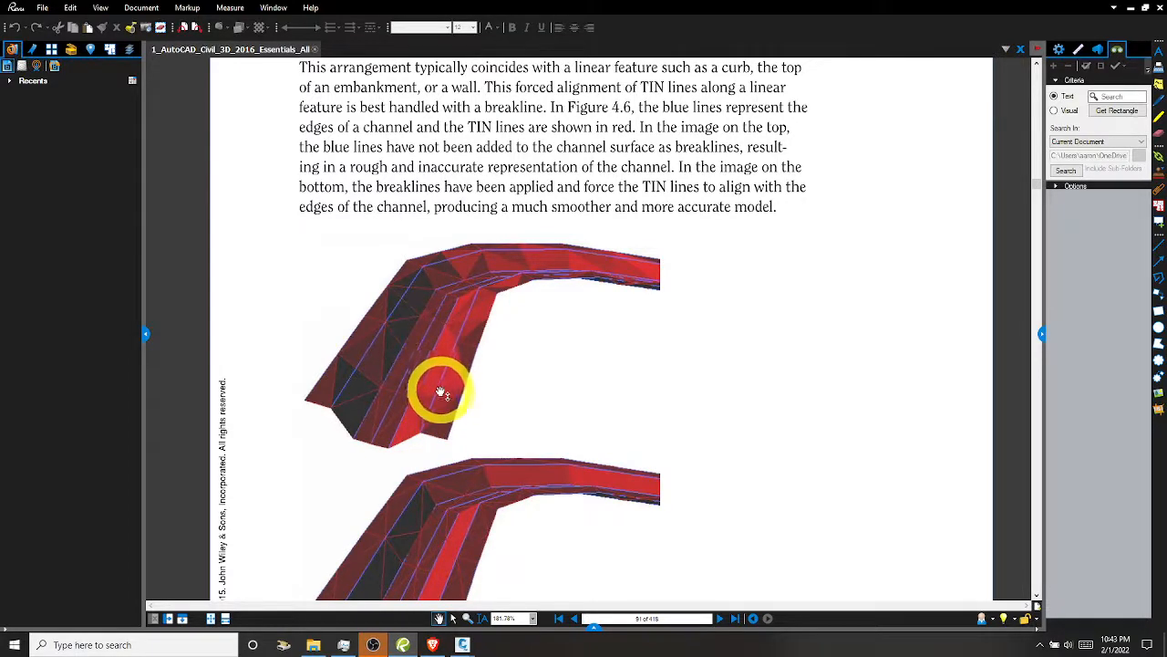
click(444, 404)
drag(444, 404, 469, 243)
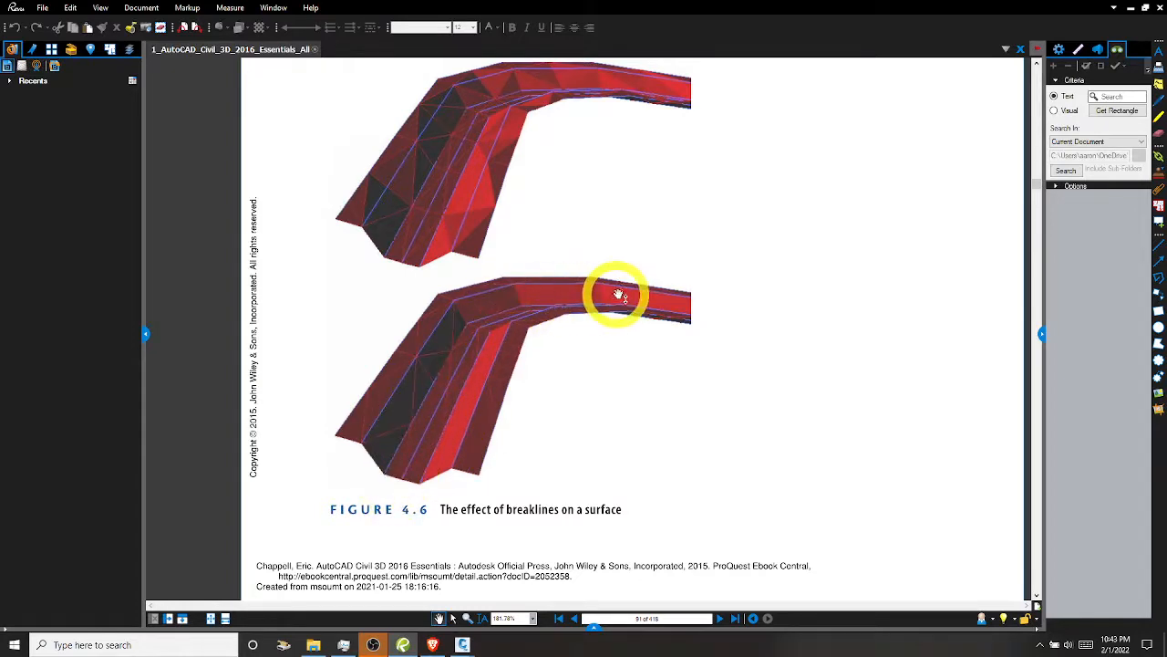
drag(628, 383, 639, 418)
scroll(639, 418, down, 4)
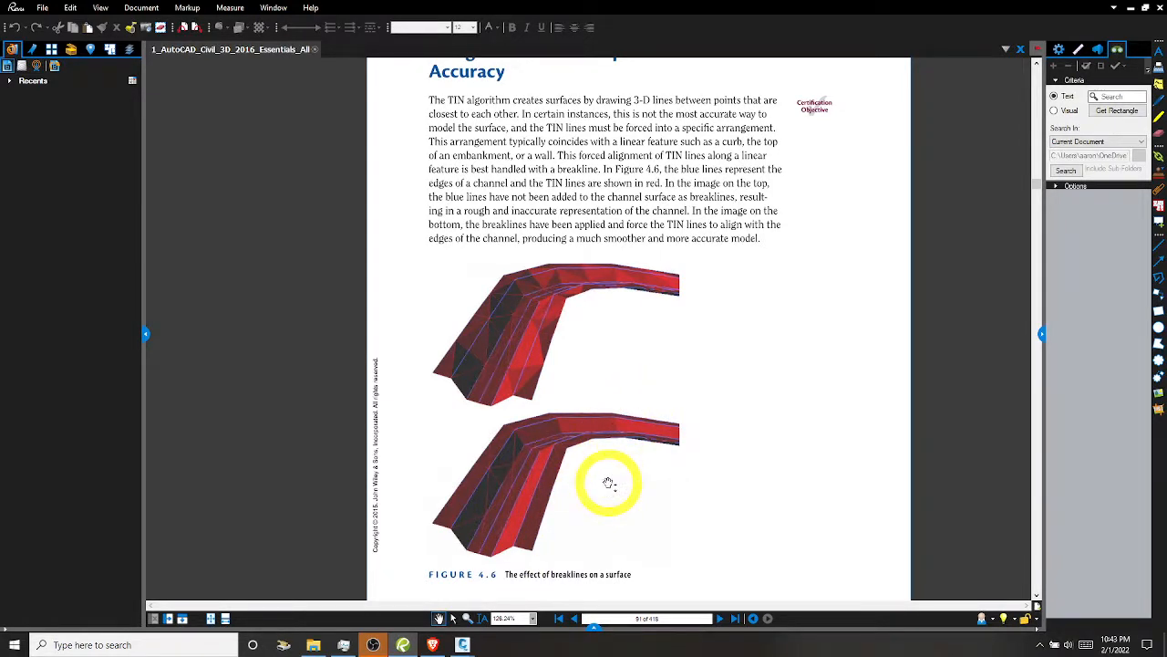
ctrl+scroll(608, 483, down, 1)
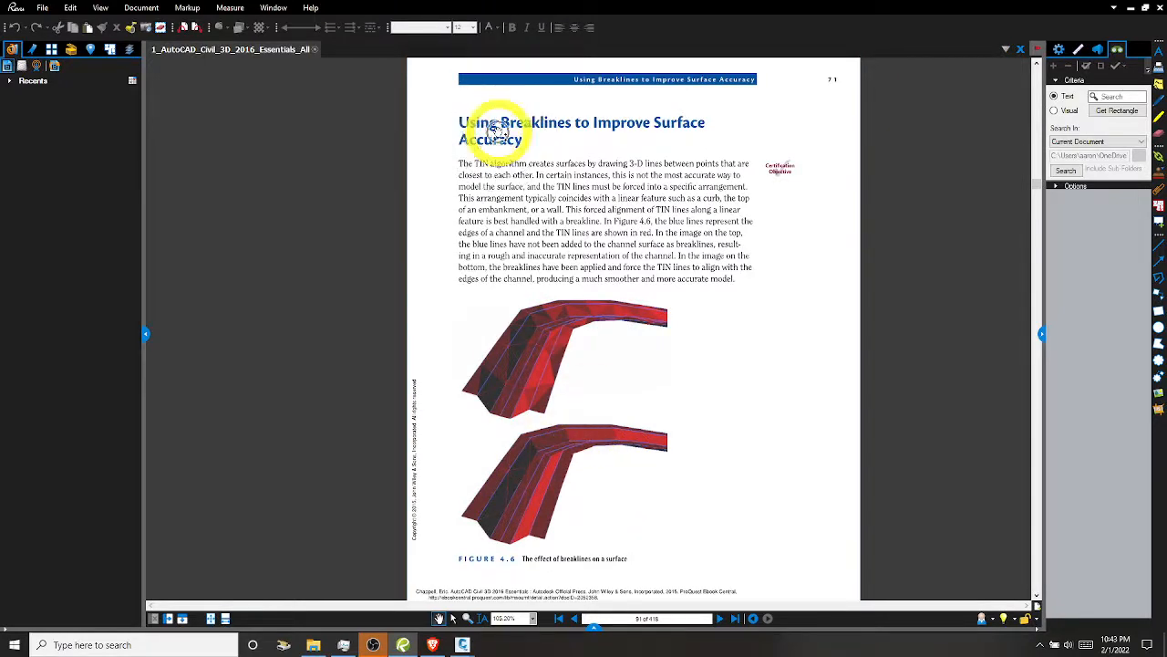
Read page 72 on adding breaklines from Prospector and survey figures, and continue to Exercise 4.2 on page 73
click(720, 619)
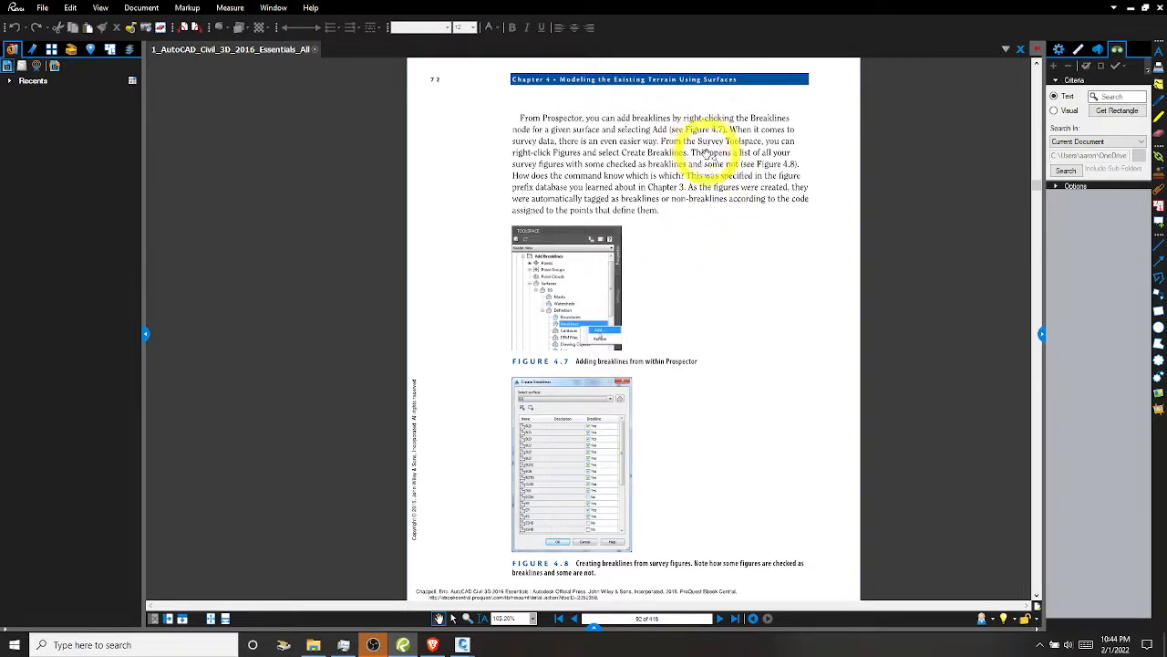
click(566, 161)
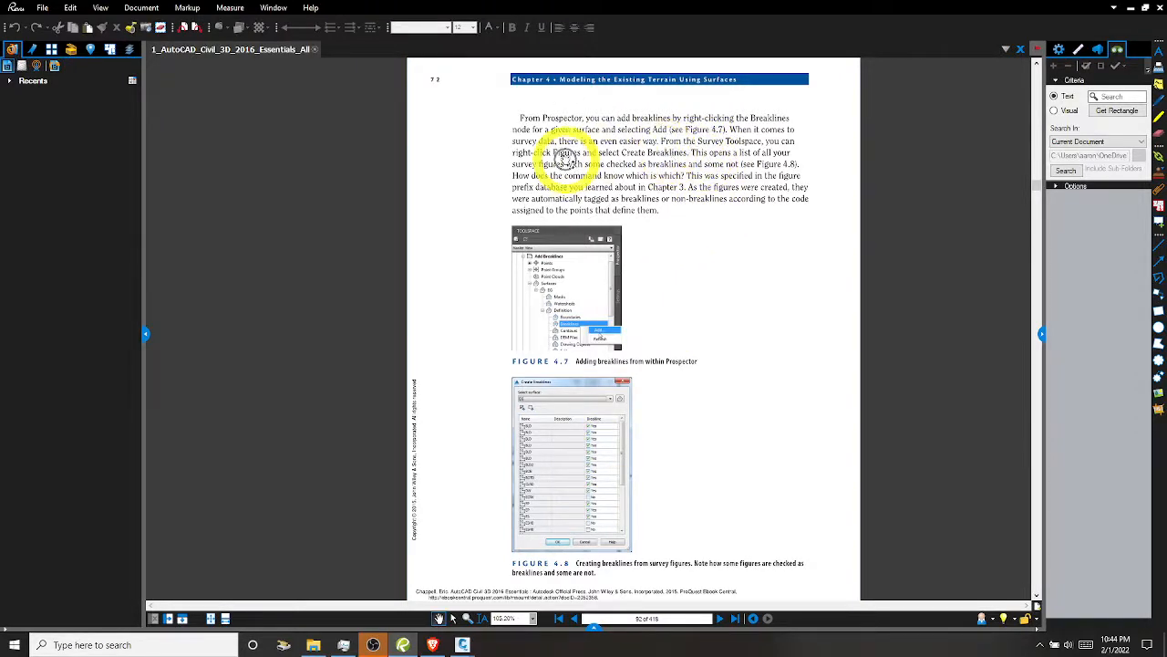
click(566, 159)
click(565, 400)
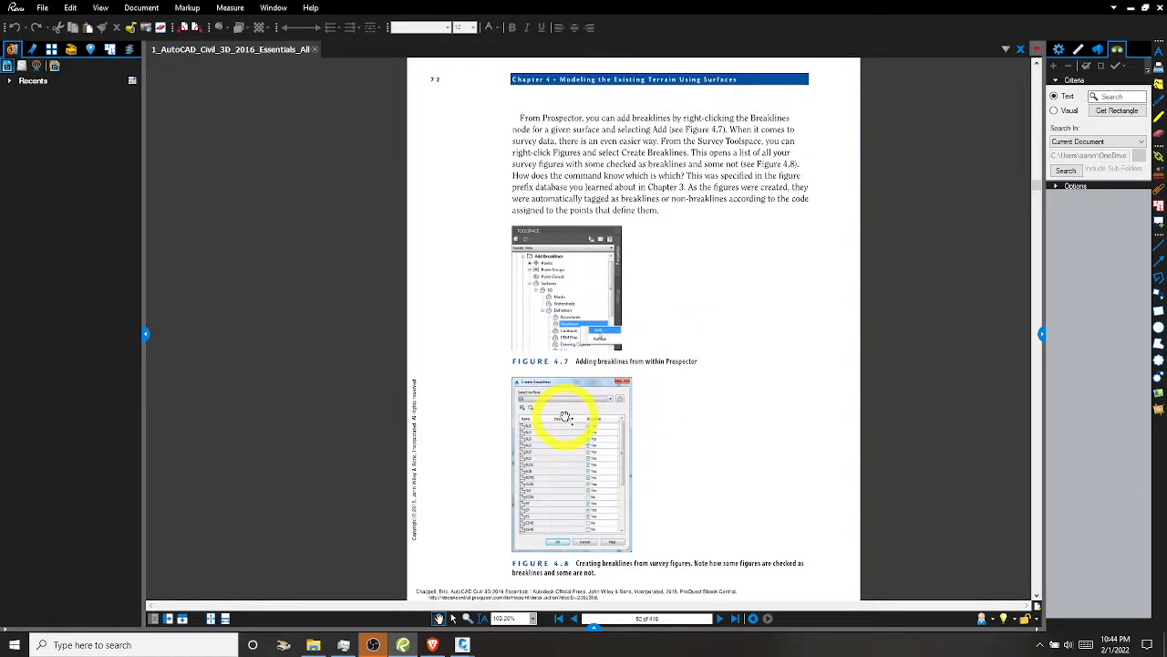
click(720, 620)
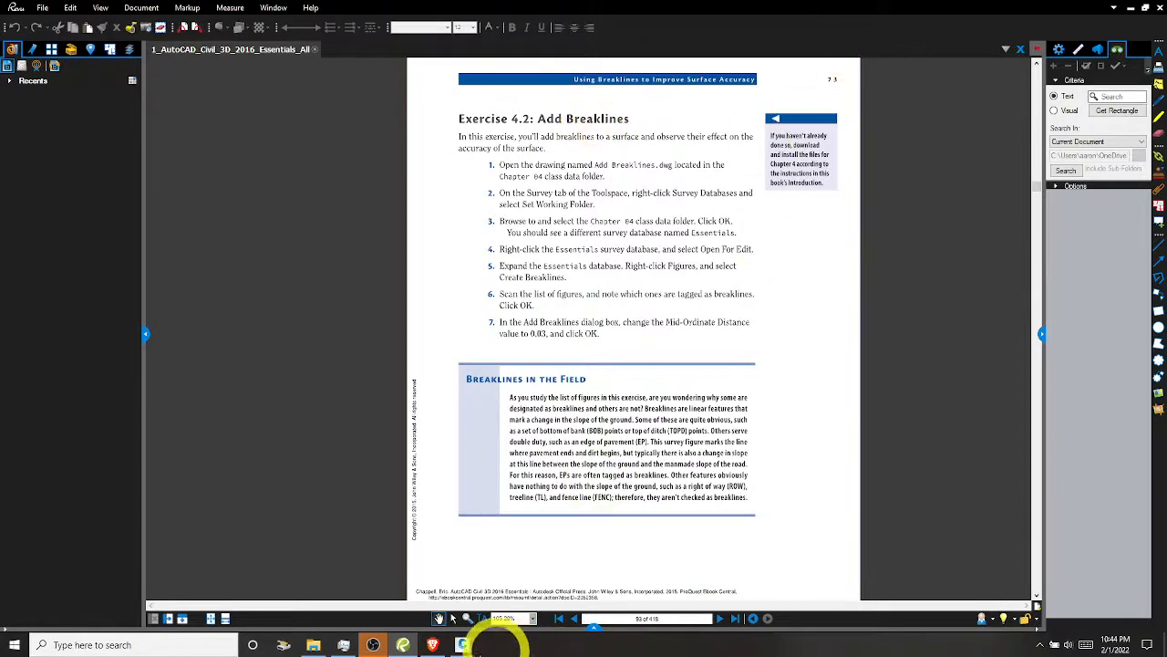
Switch to Civil 3D and bring up the 1_Create an EG Surface drawing
click(432, 645)
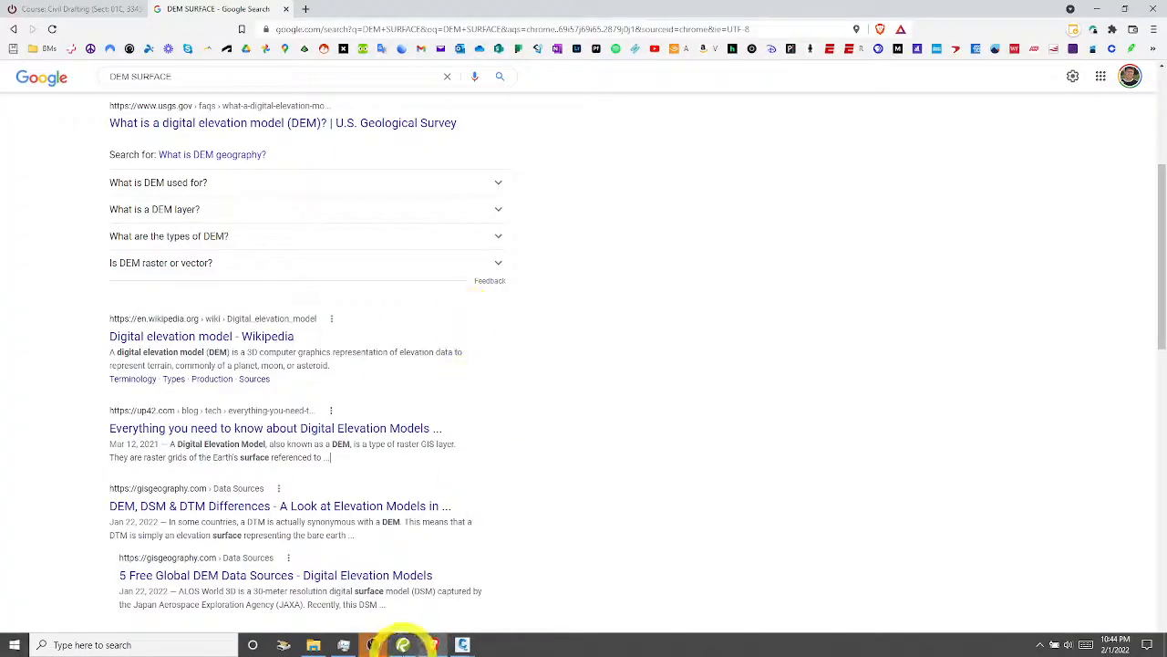
click(433, 645)
mouse_move(462, 644)
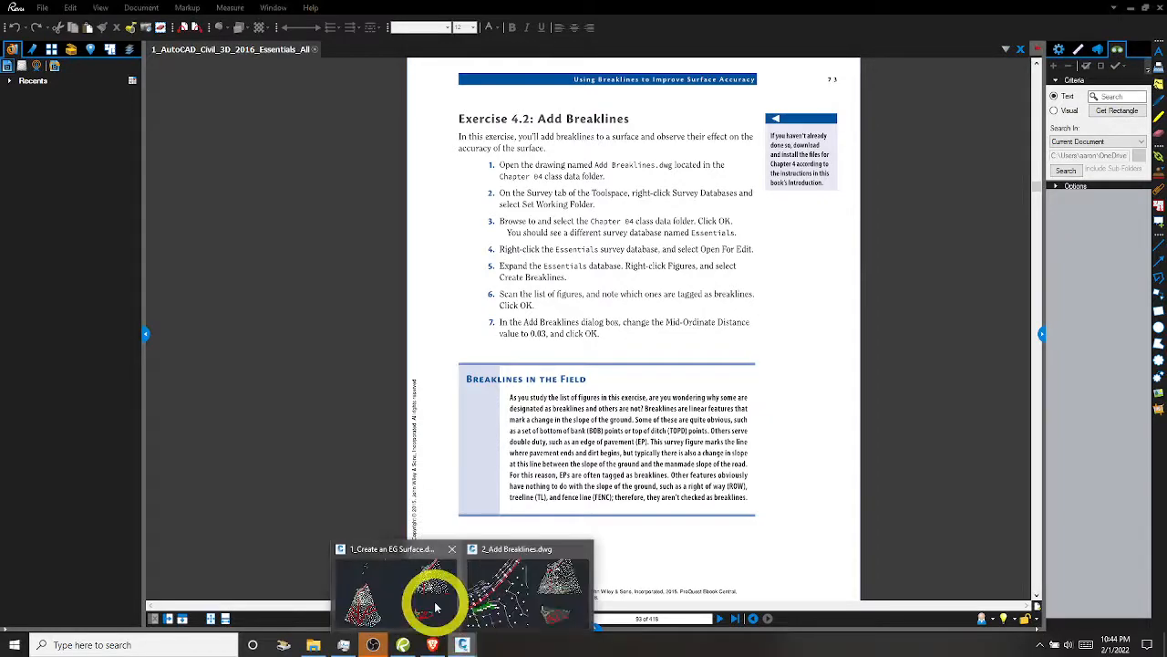
click(511, 575)
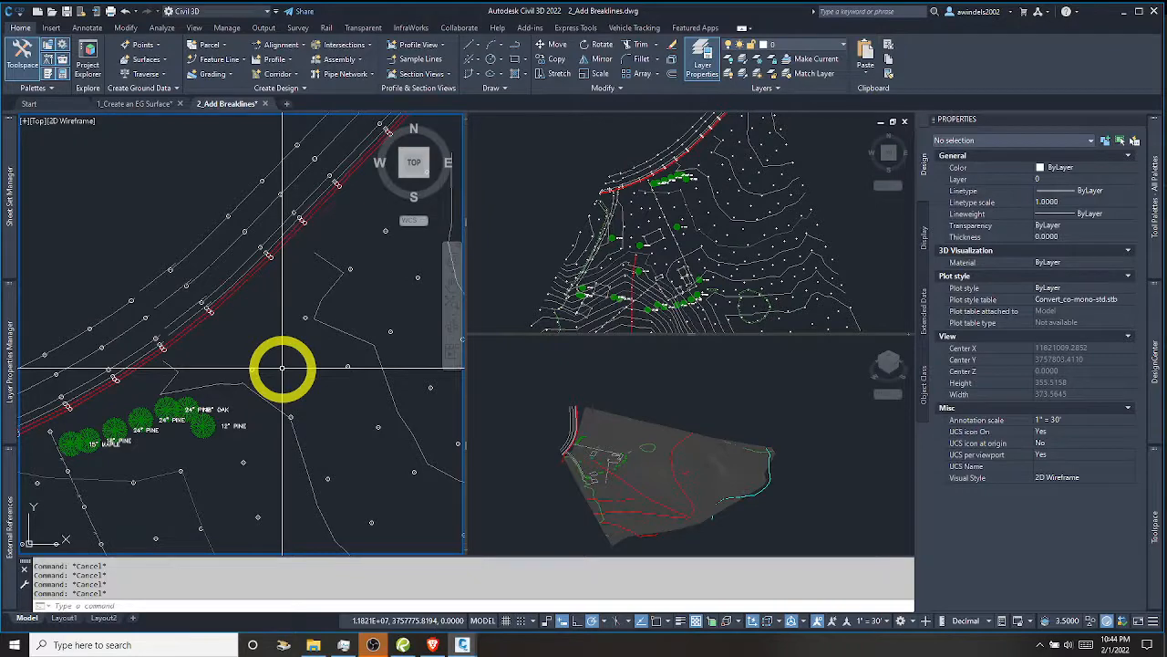
middle_drag(283, 368, 271, 362)
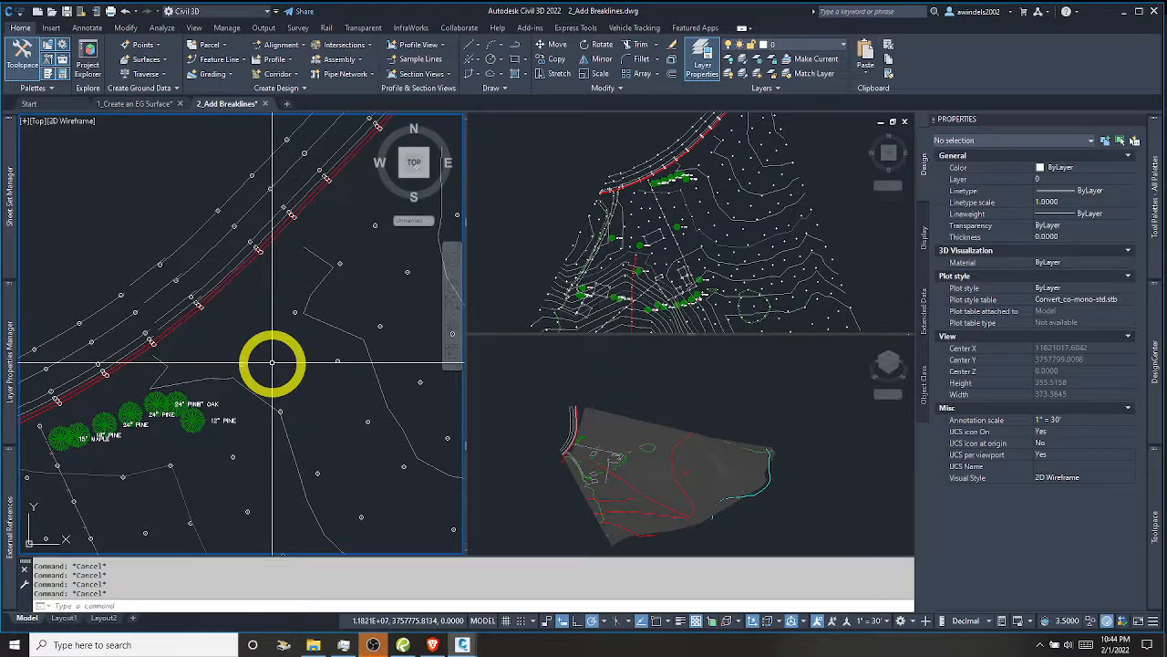
key(ctrl+Tab)
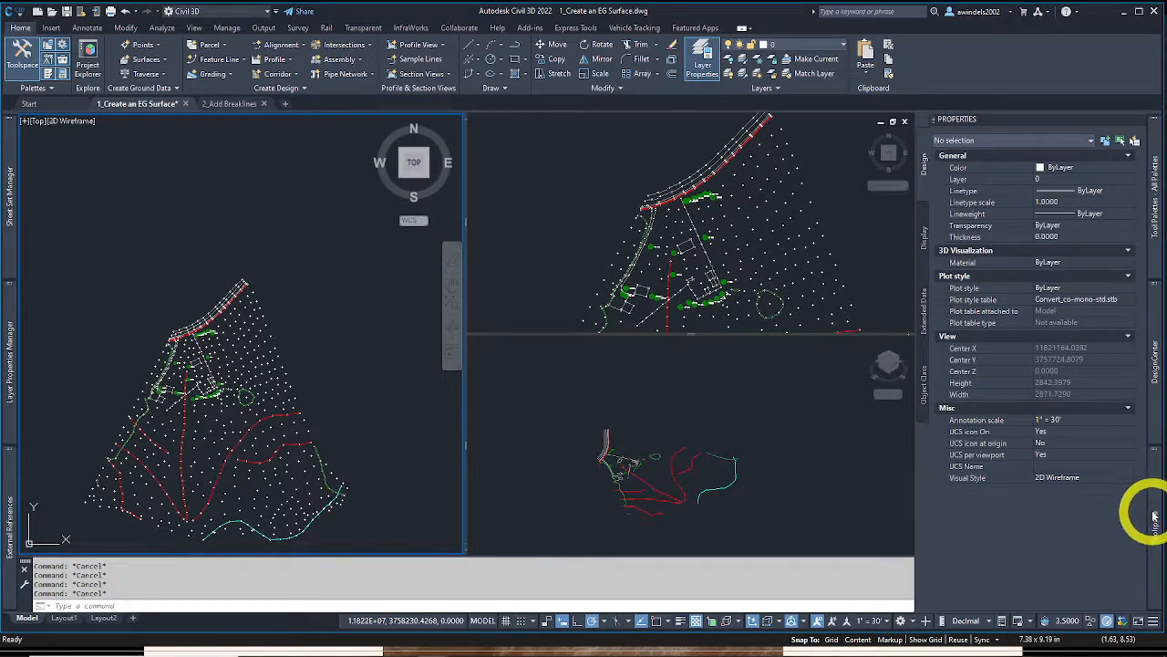
Collapse the test1 survey database in the Toolspace and open the Survey User Settings
mouse_move(1153, 516)
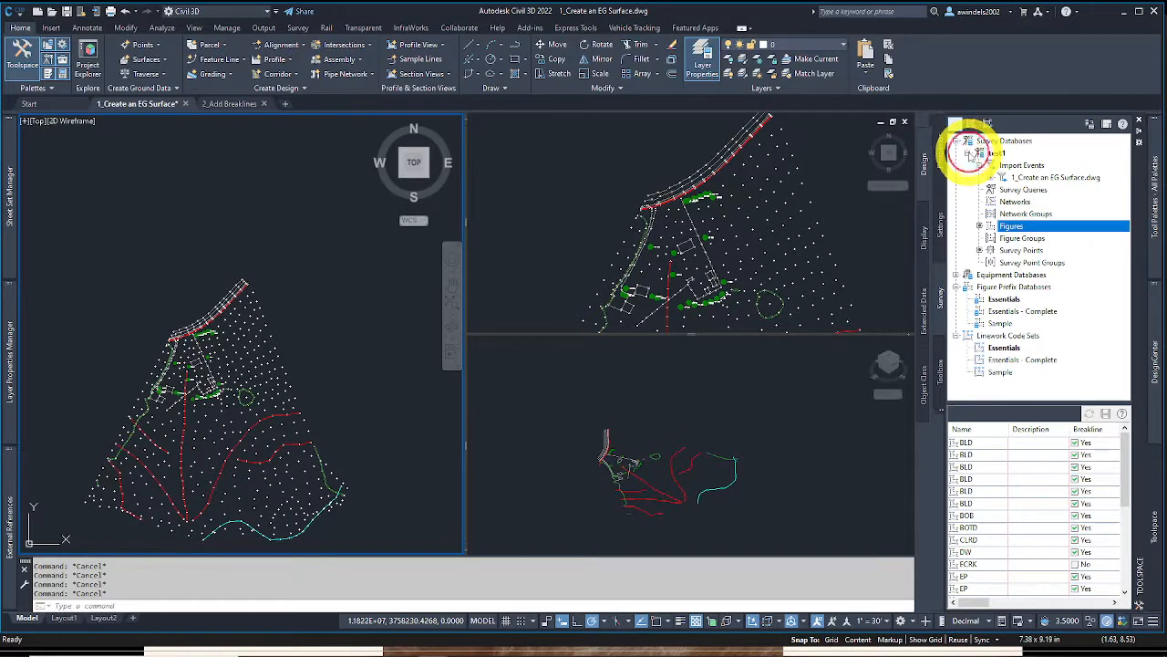
click(969, 152)
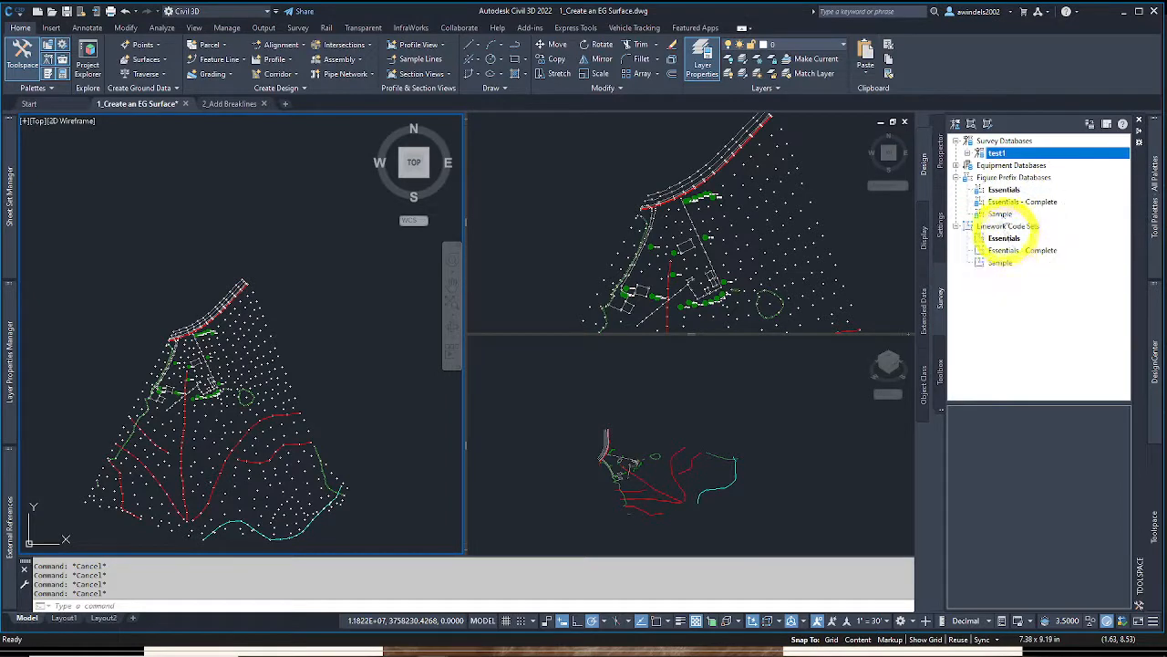
click(954, 123)
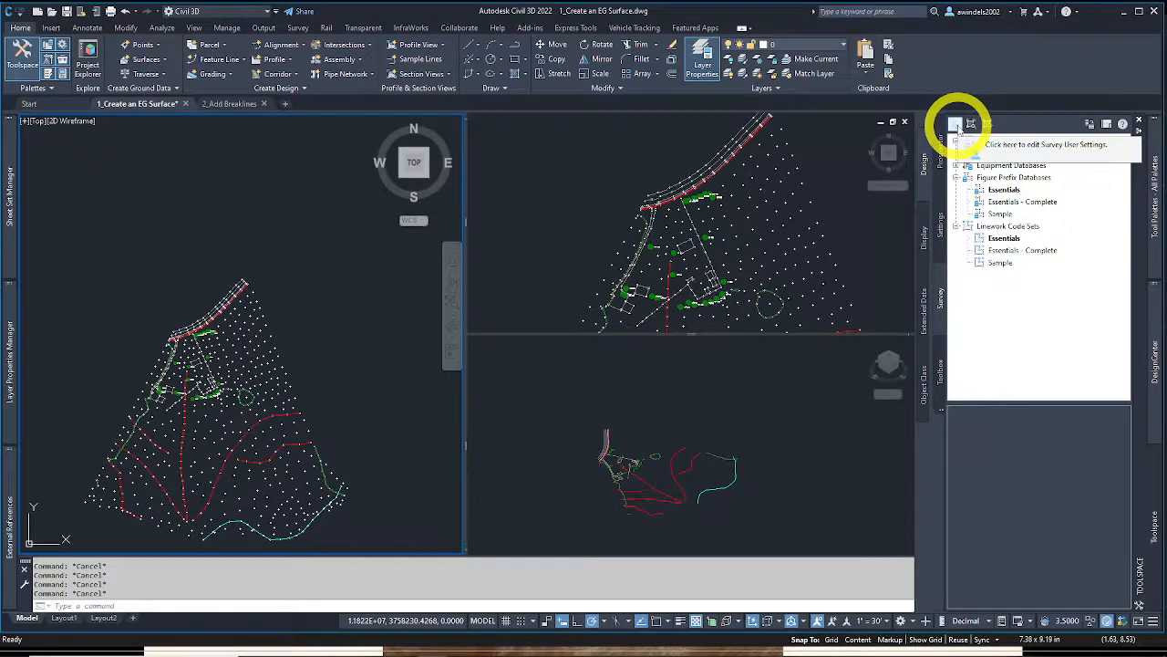
click(957, 127)
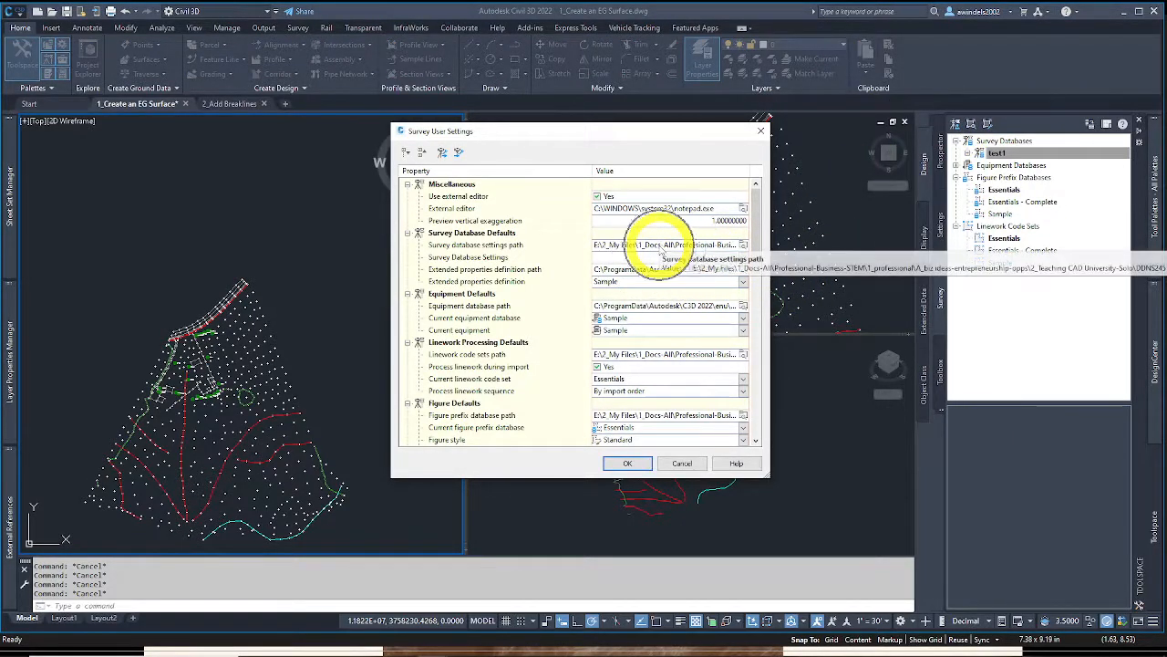
Collapse the Equipment Defaults, Interactive Graphics and Miscellaneous groups and review the choices for the current figure prefix database
click(407, 293)
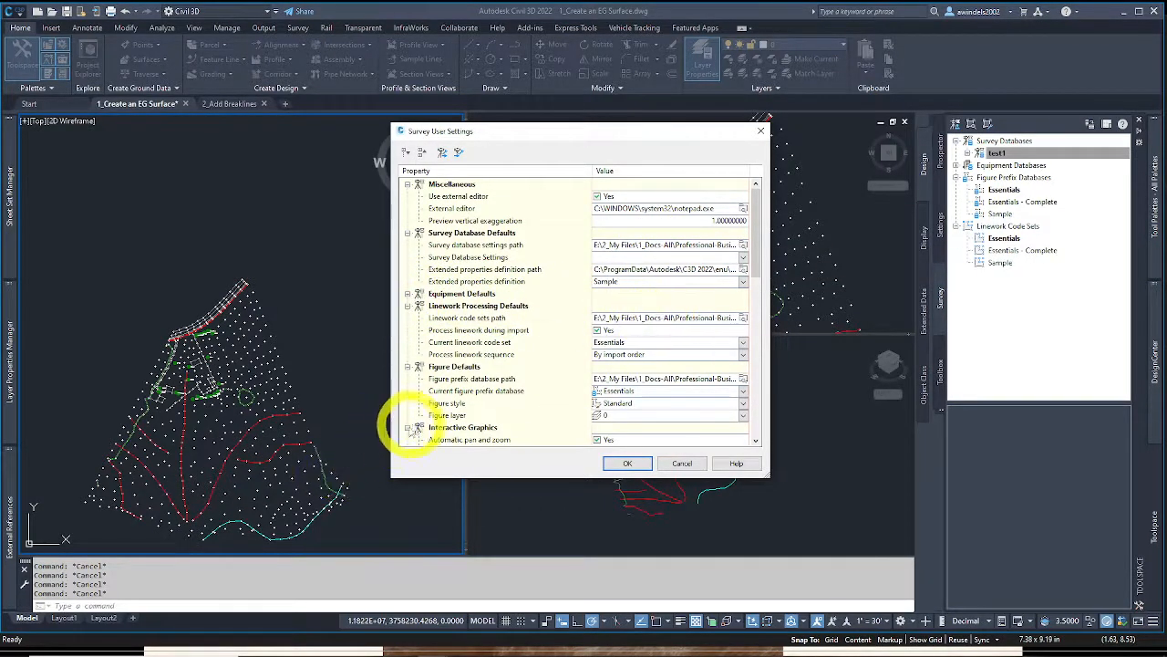
click(407, 428)
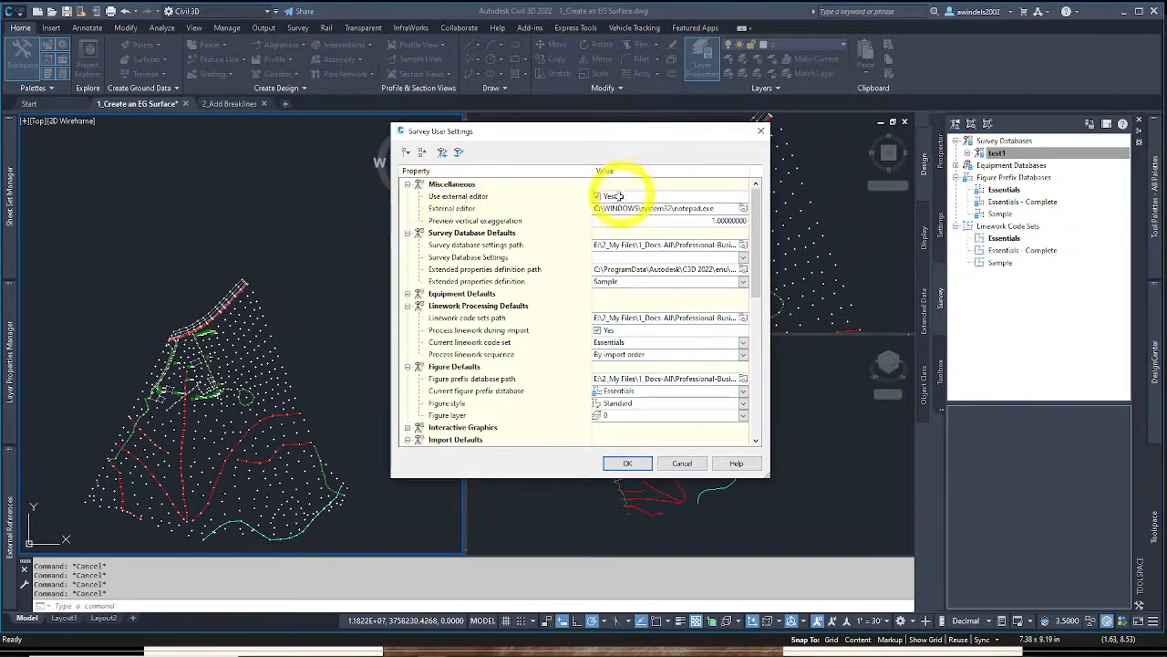
click(408, 185)
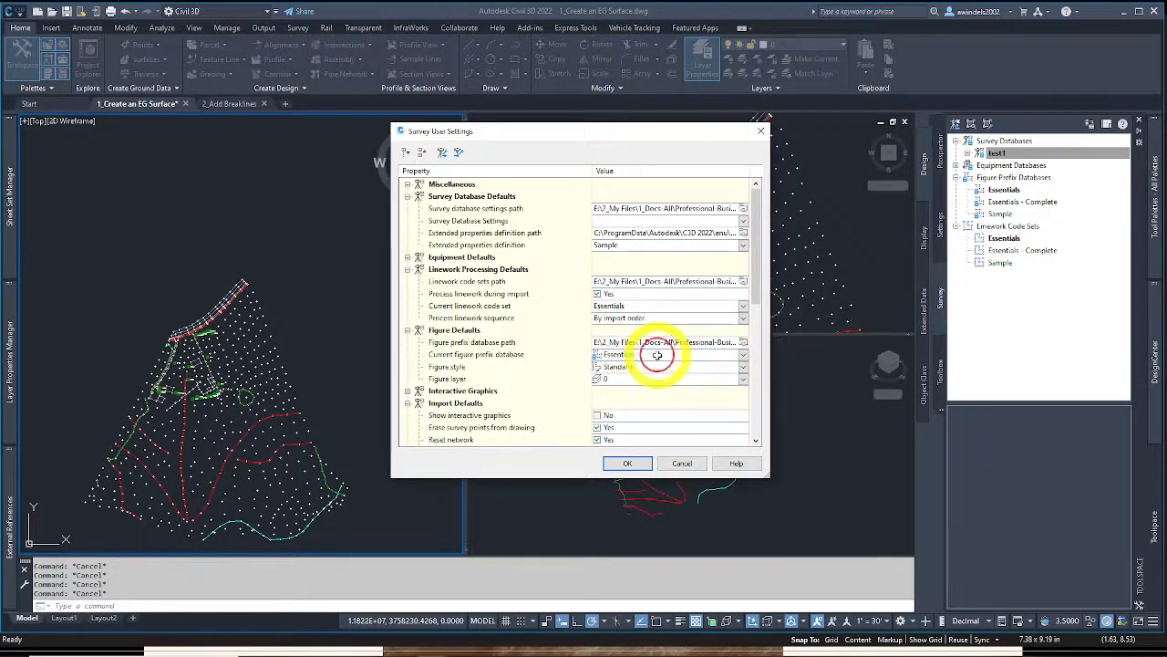
click(734, 355)
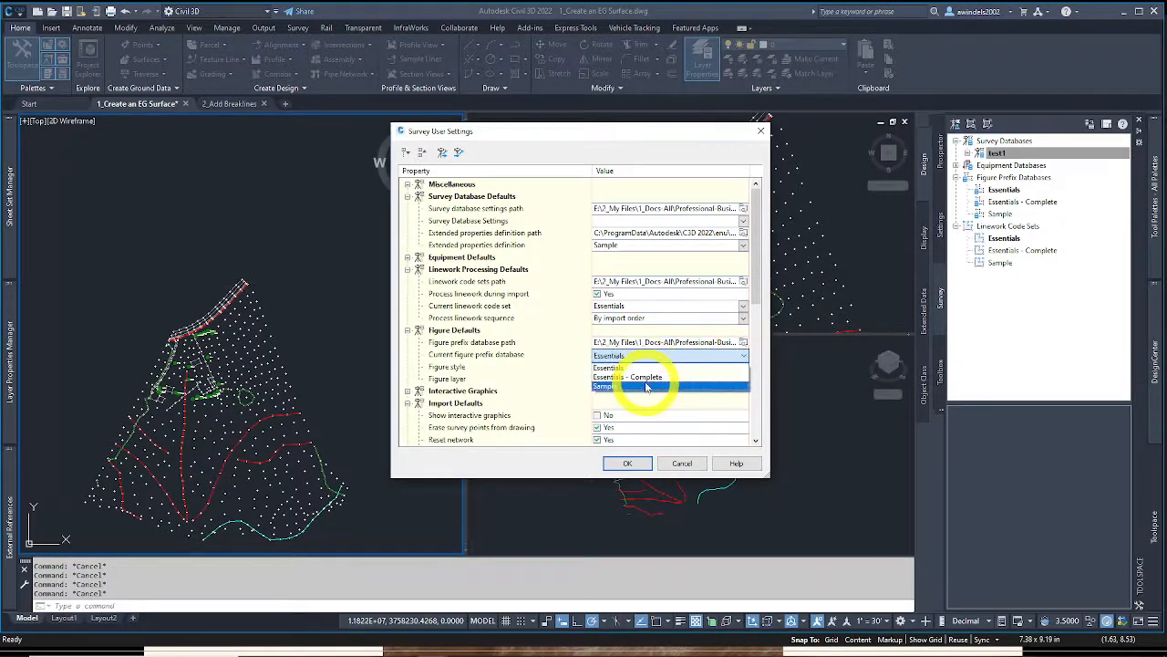
click(659, 311)
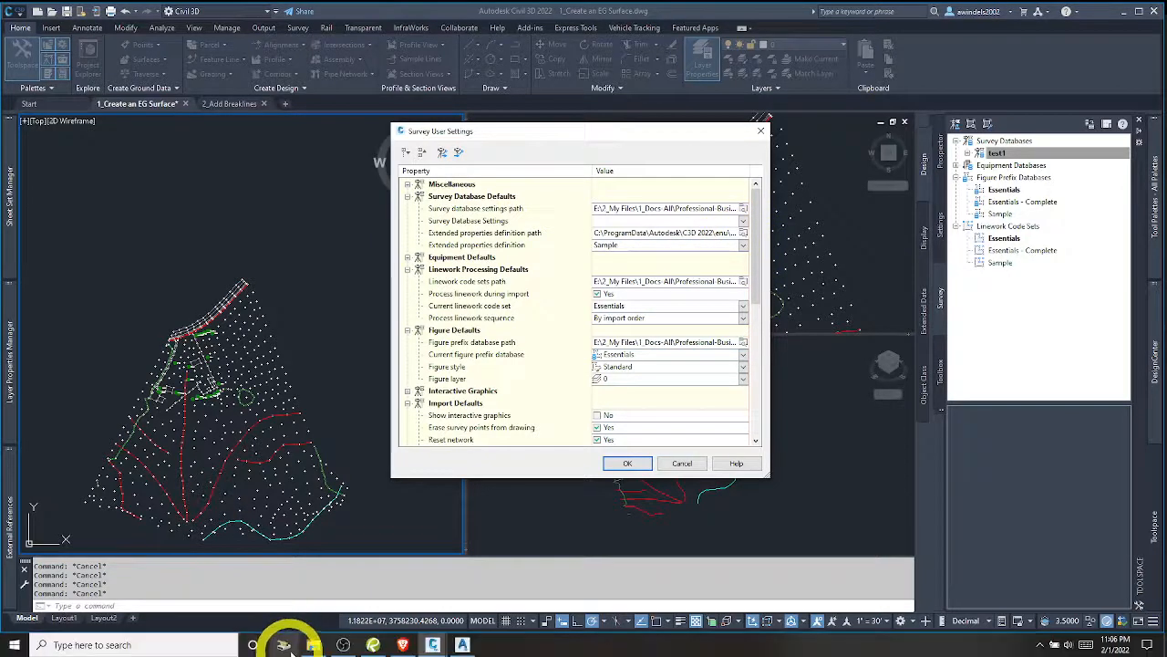
Switch to File Explorer and open the Ch 03 Lab Files folder within 5_Labs
click(283, 644)
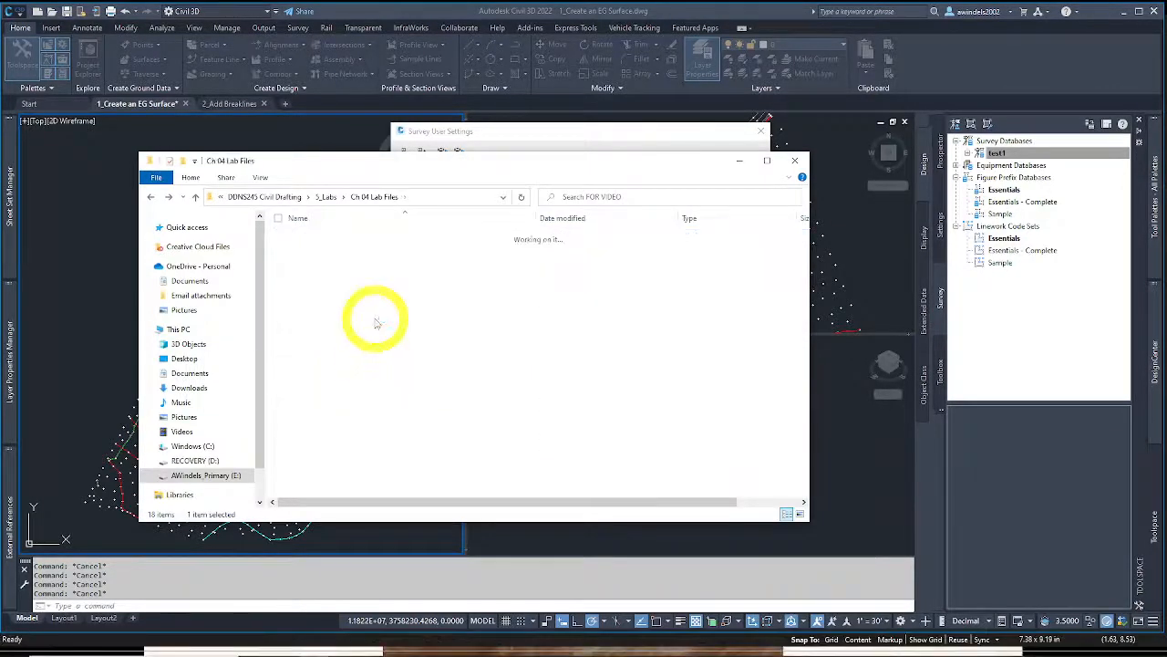
key(alt+Up)
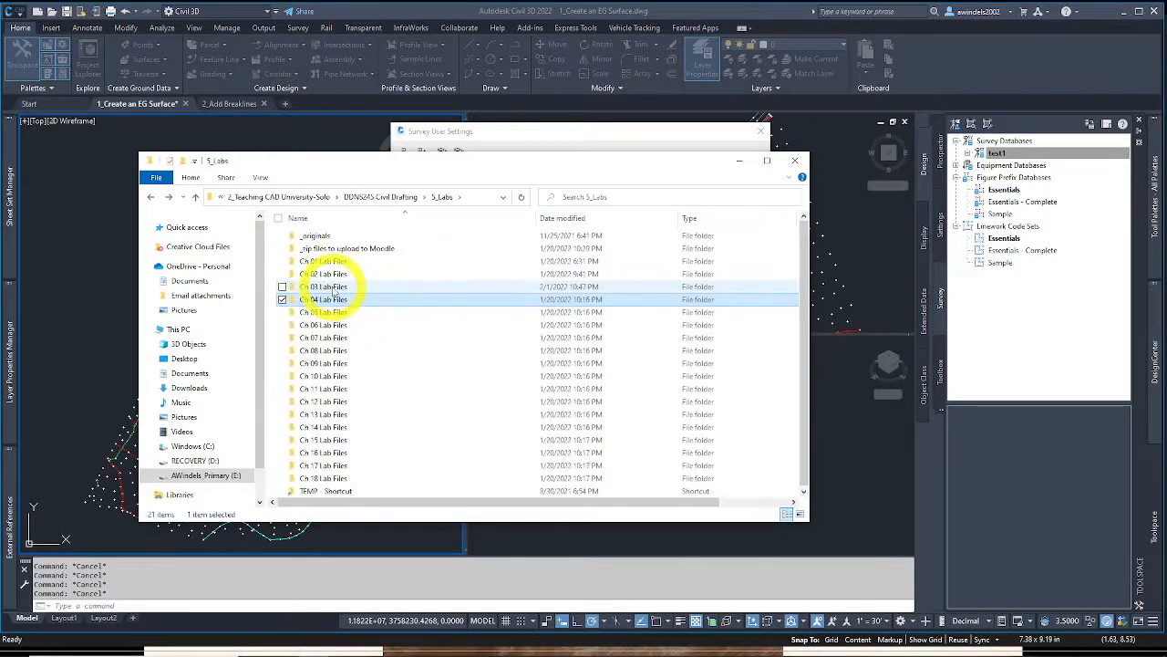
click(330, 287)
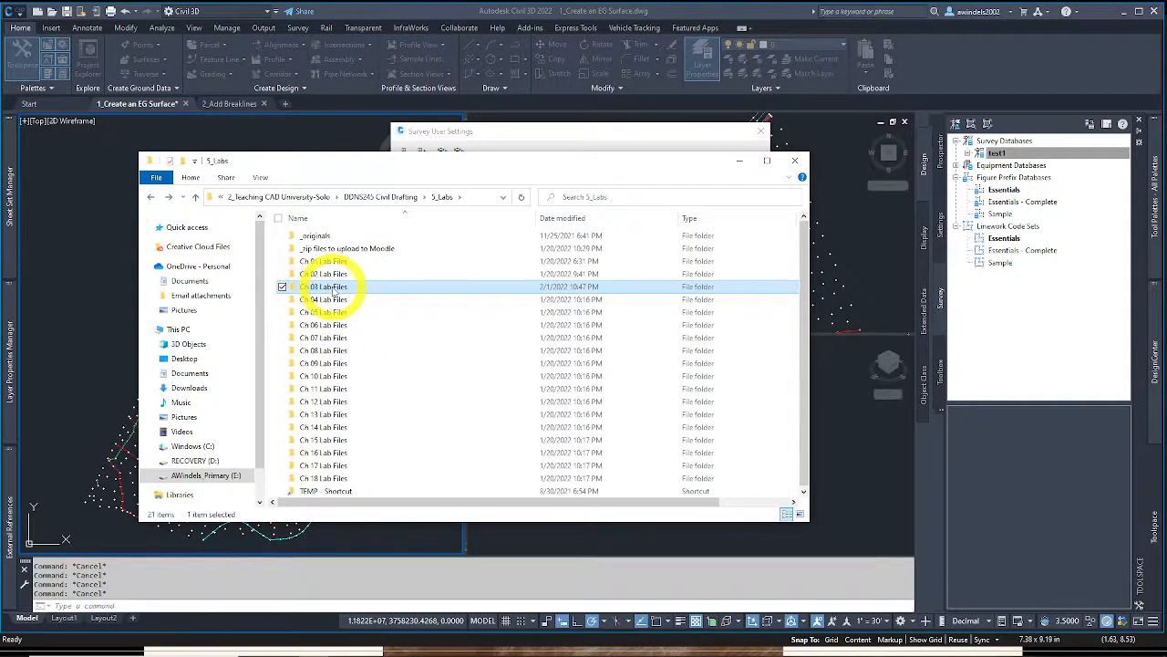
double_click(333, 288)
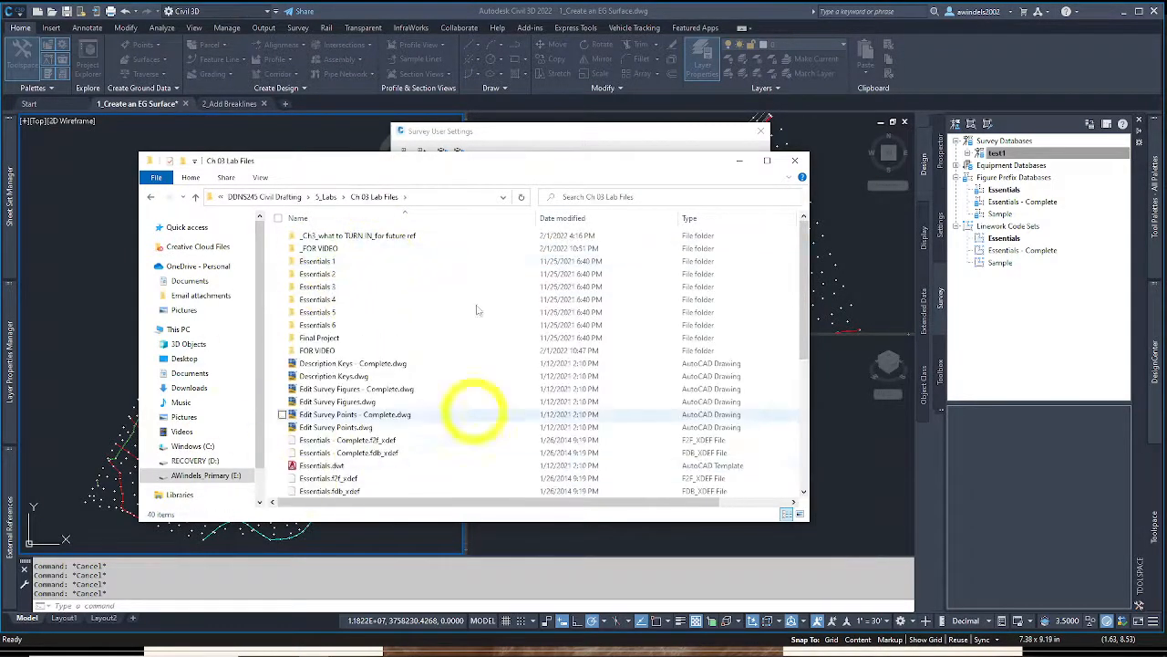
Sort the folder by file type, select the .f2f_xdef and .fdb_xdef files for reference, and minimize File Explorer
scroll(381, 337, down, 6)
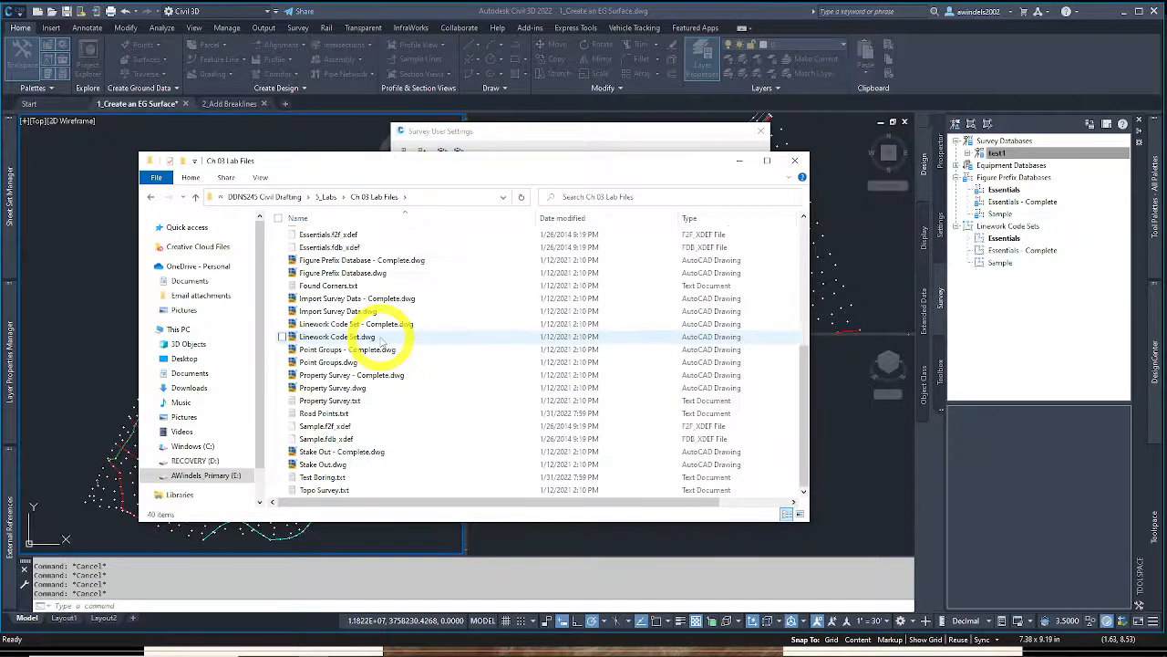
click(716, 219)
scroll(398, 386, down, 6)
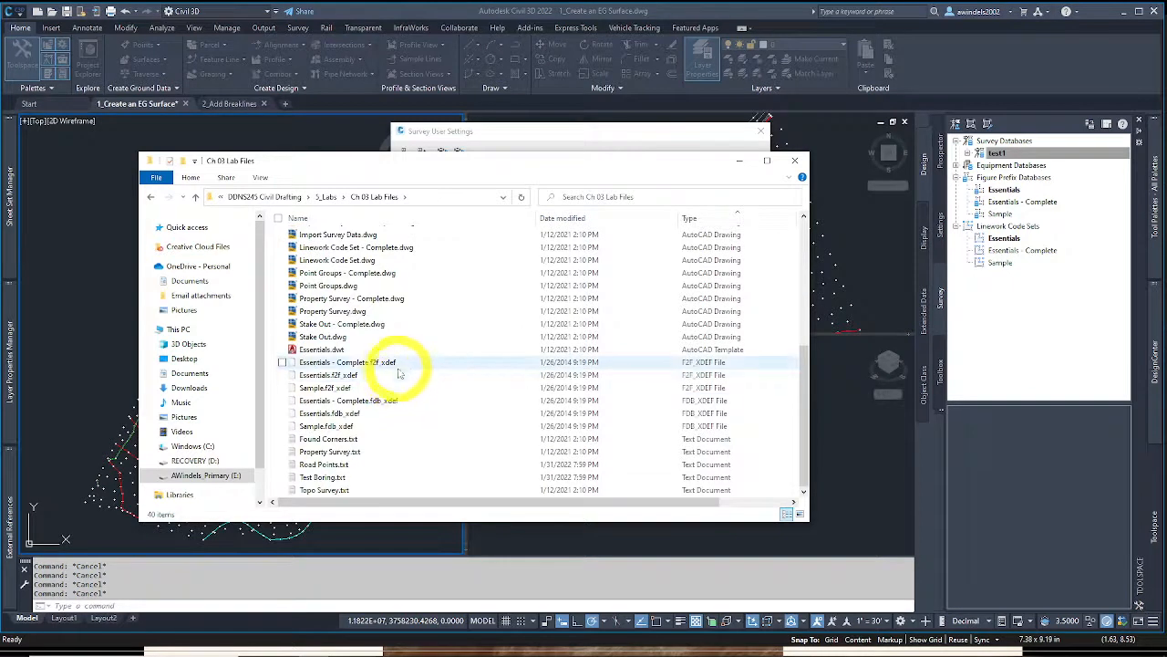
drag(398, 360, 390, 429)
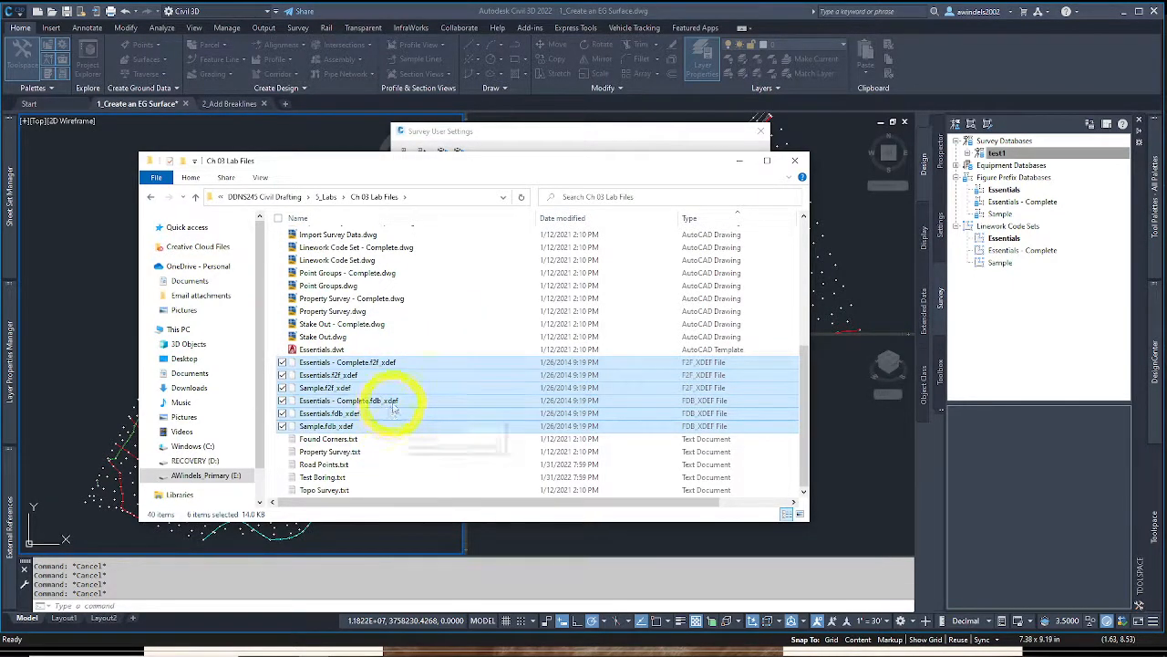
scroll(415, 396, up, 7)
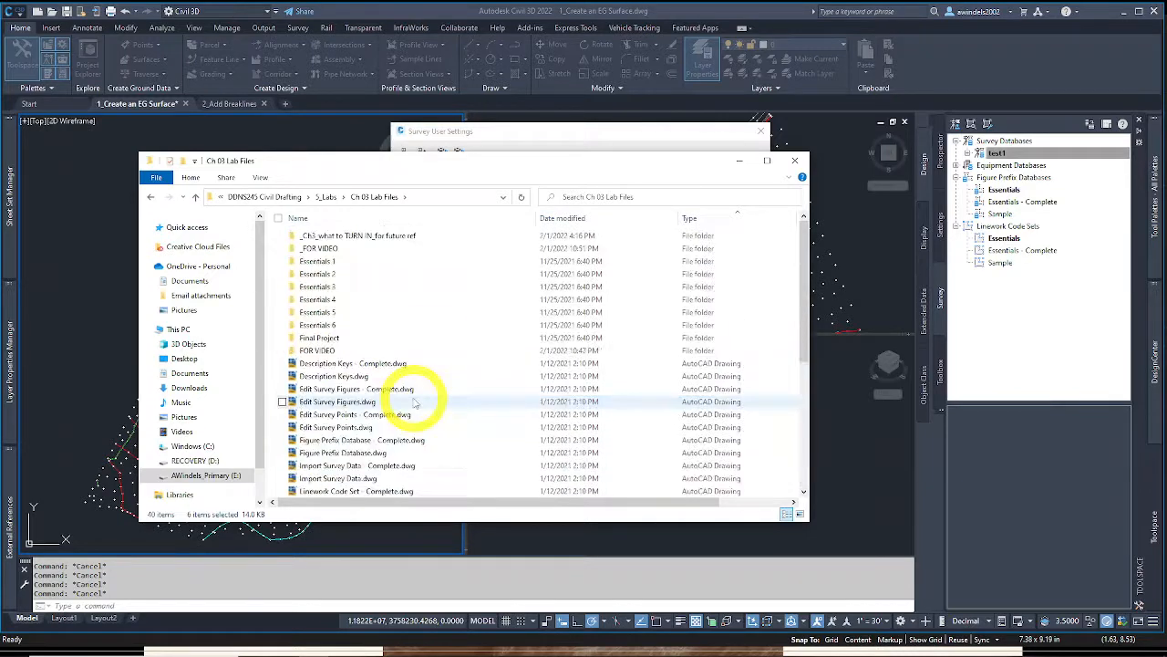
click(381, 207)
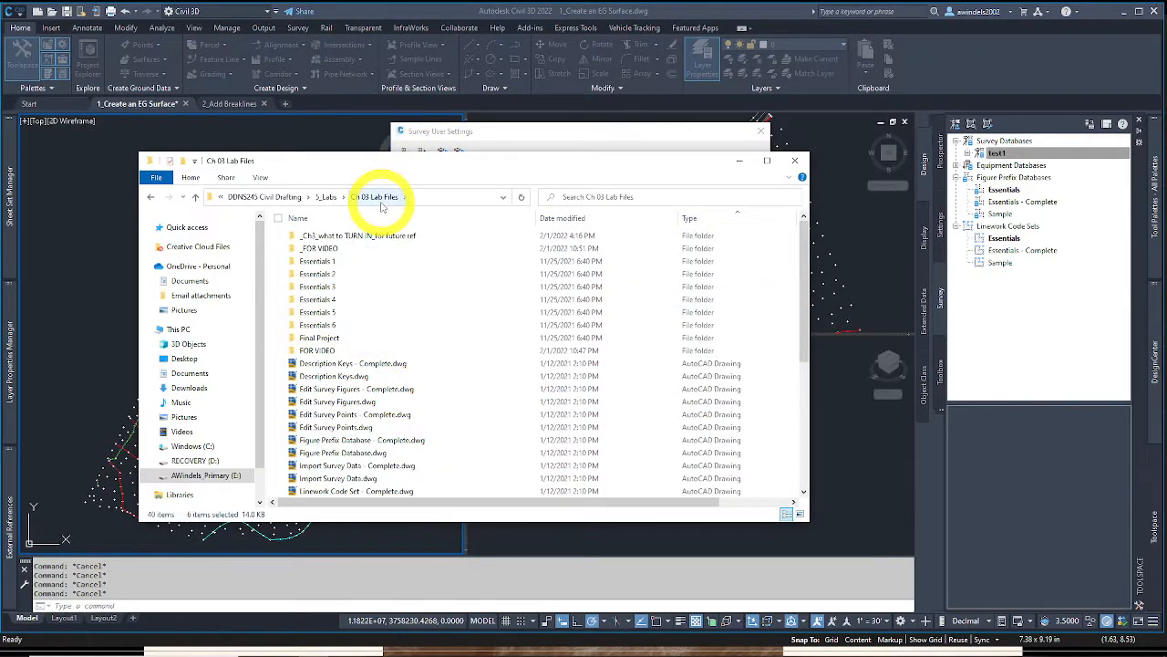
click(739, 161)
Accept the Survey User Settings and expand the test1 survey database
click(681, 228)
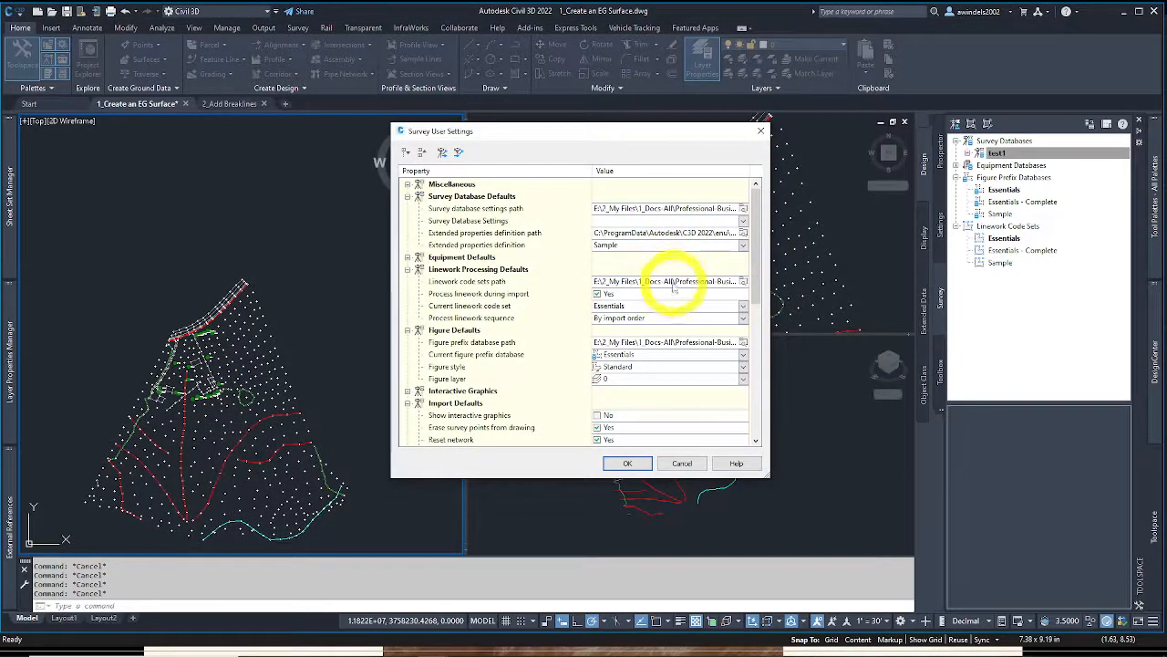
click(625, 465)
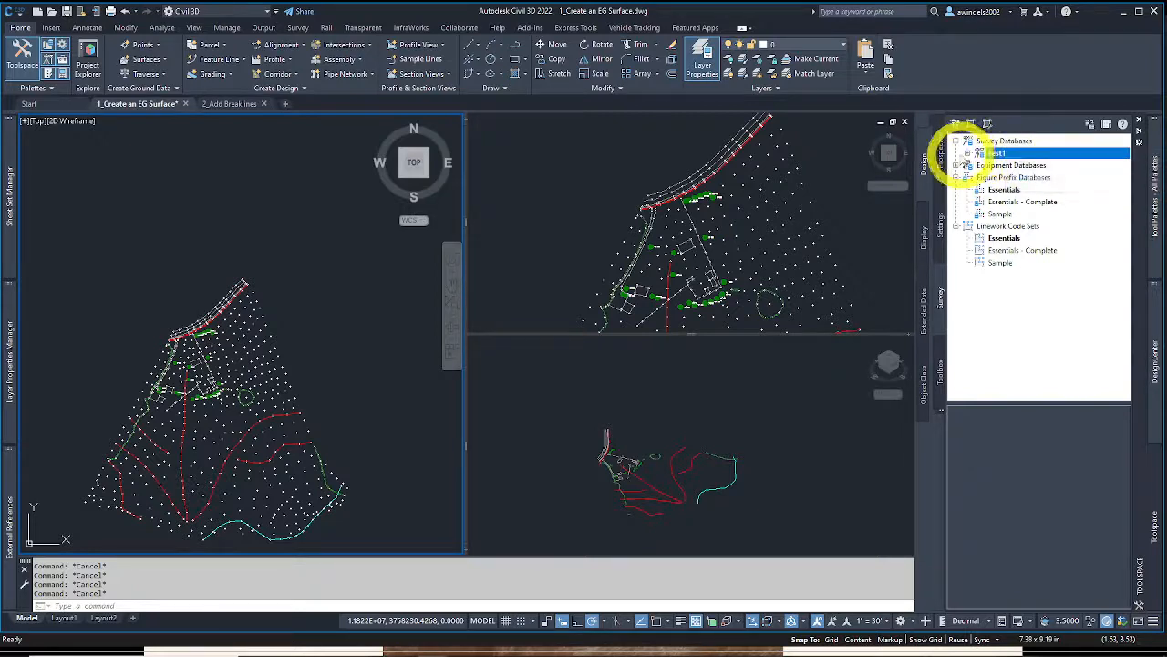
click(968, 153)
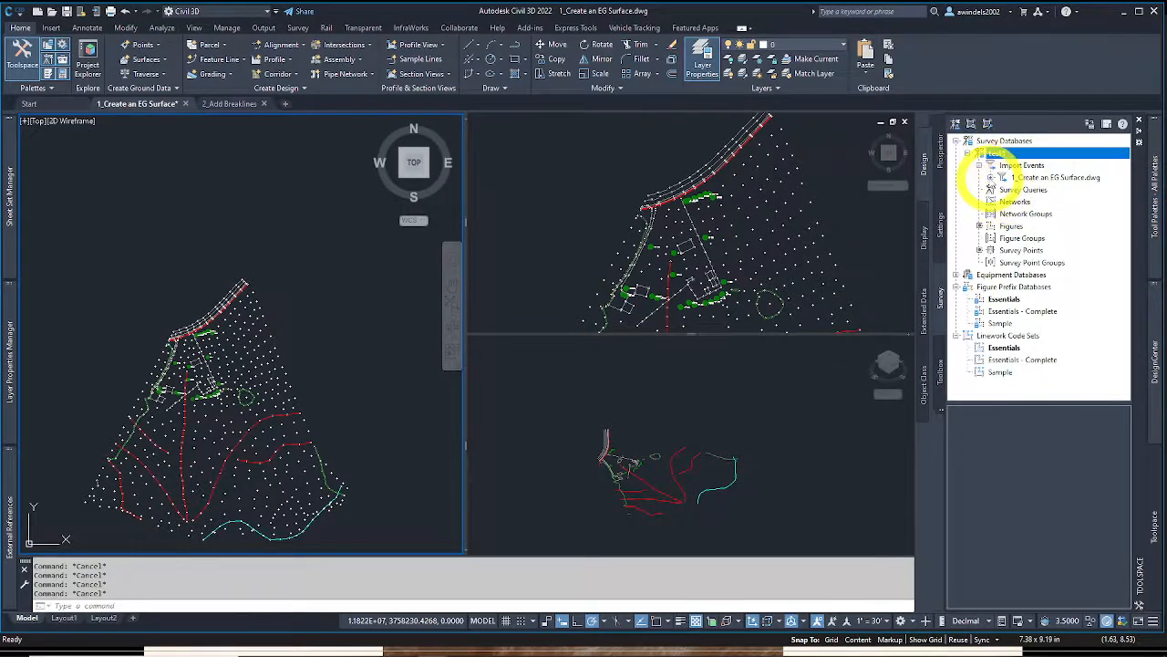
Bring the Toolspace survey tree back into view and collapse the import events of the test1 database
key(ctrl+1)
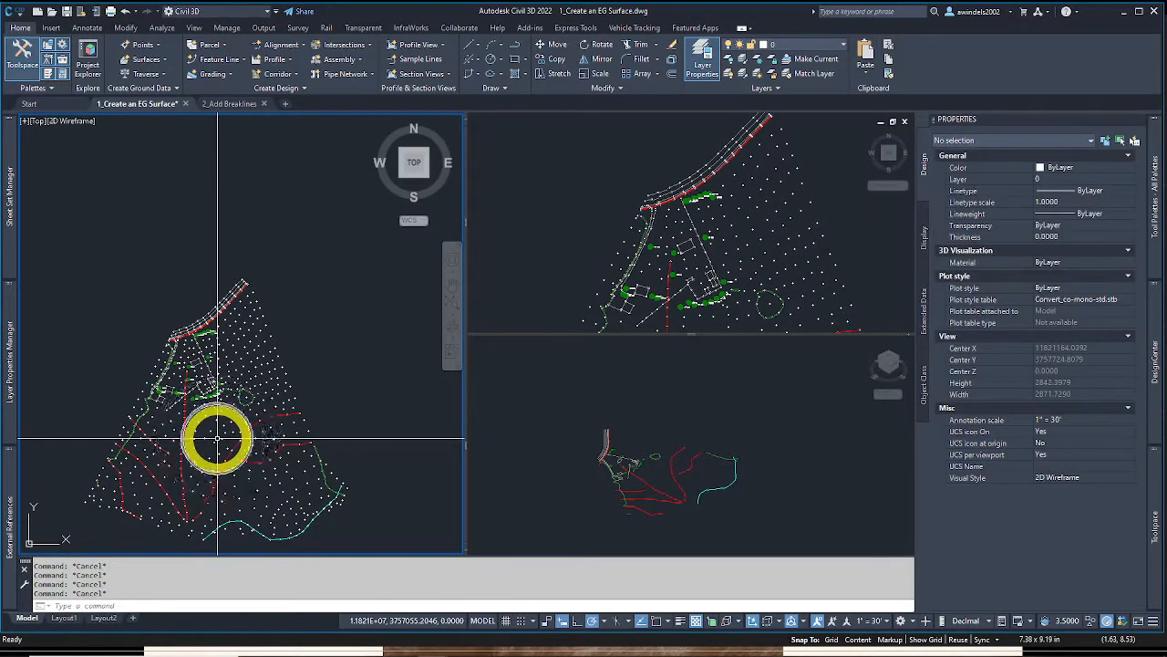
click(1153, 540)
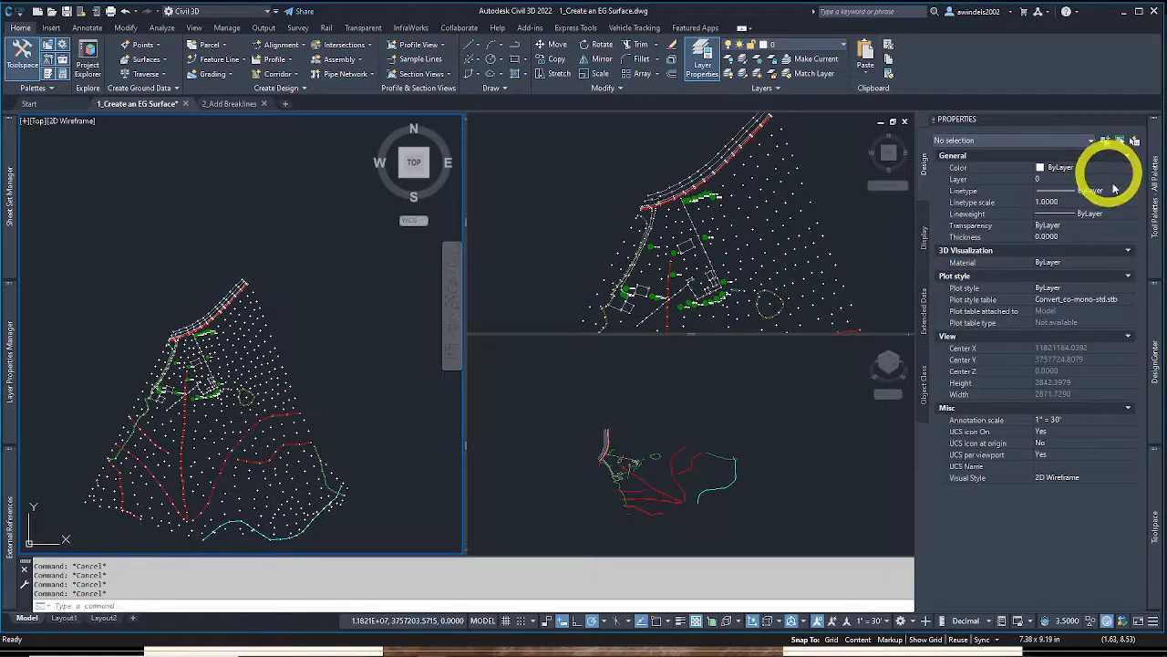
mouse_move(1157, 518)
click(1017, 226)
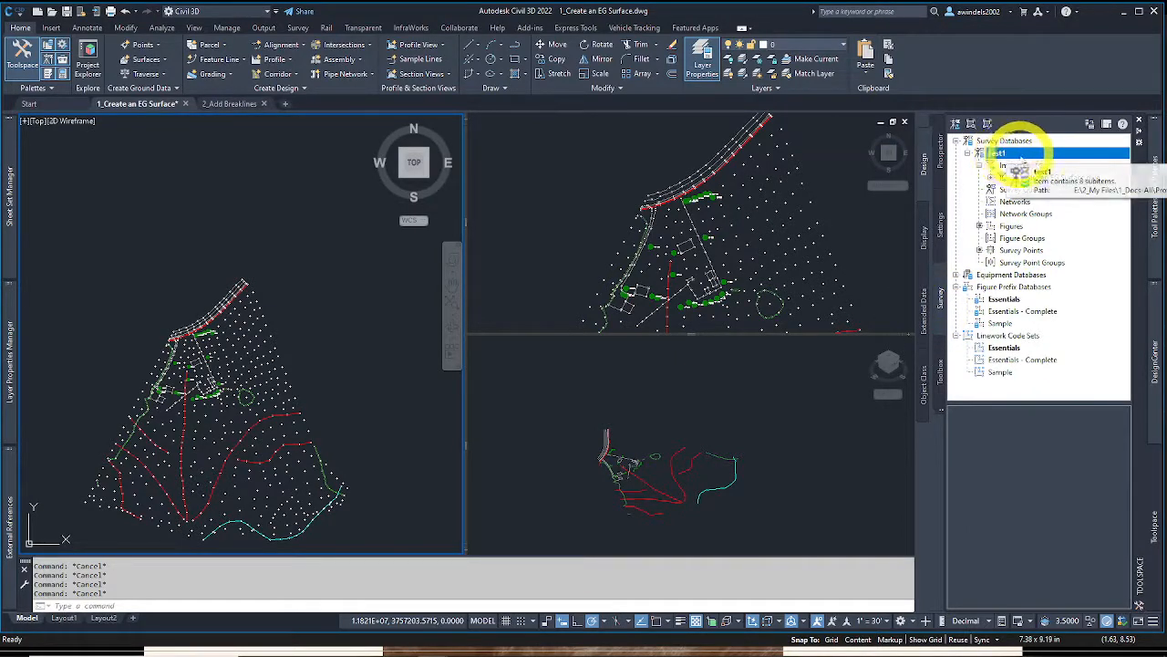
click(1021, 155)
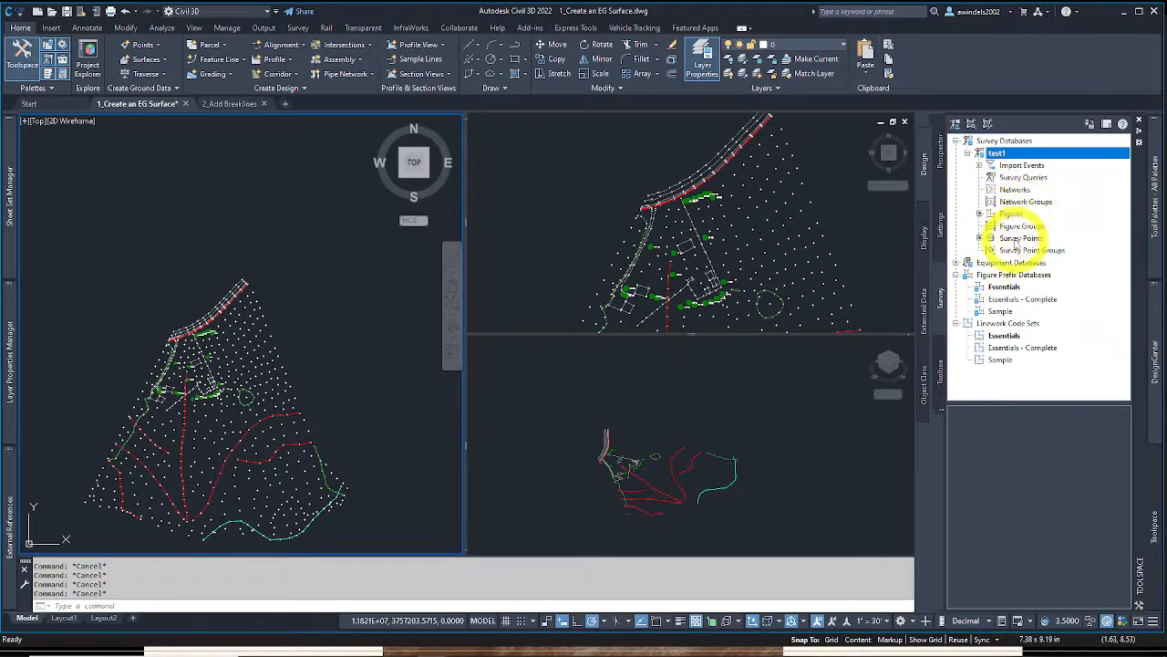
right_click(1003, 155)
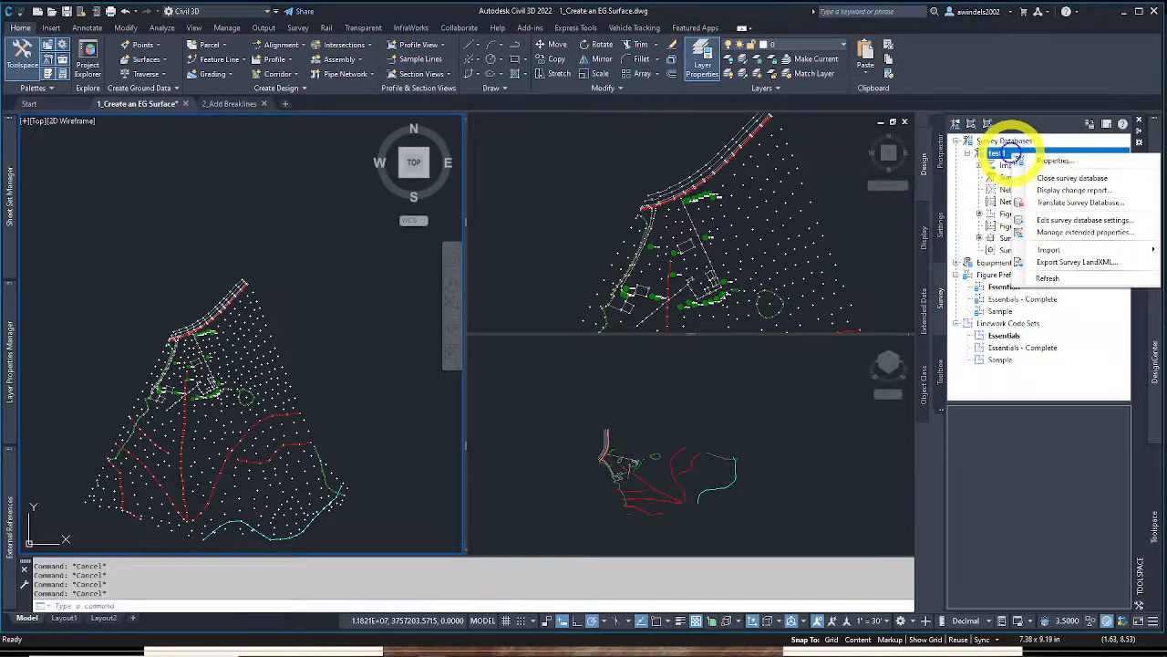
mouse_move(1058, 250)
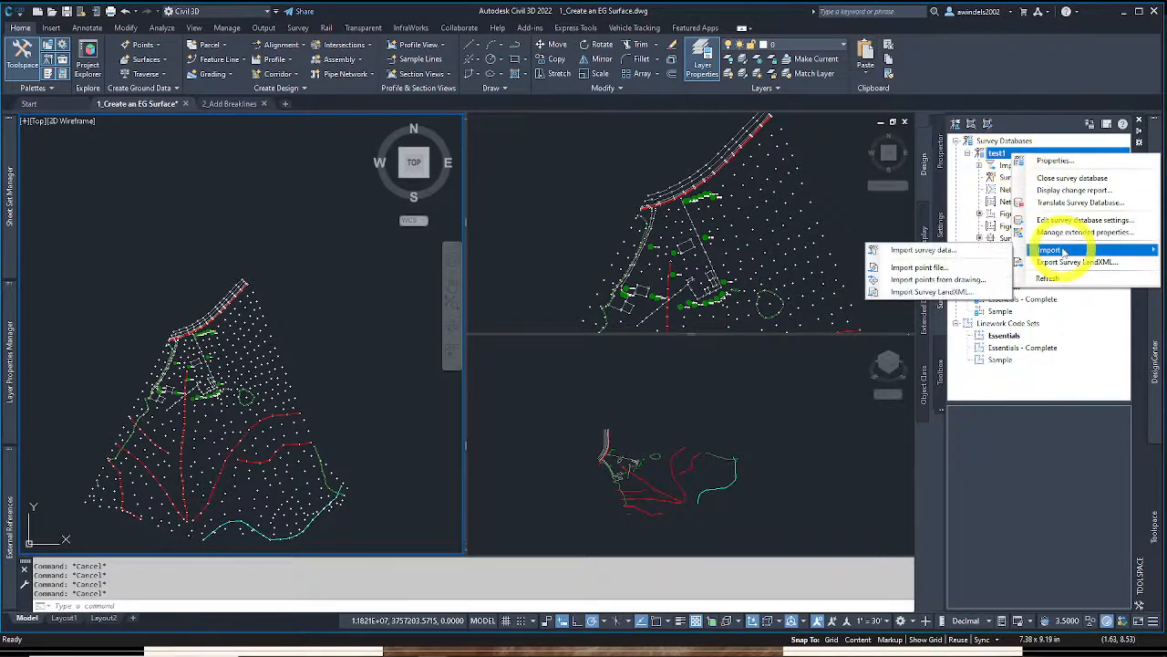
click(982, 255)
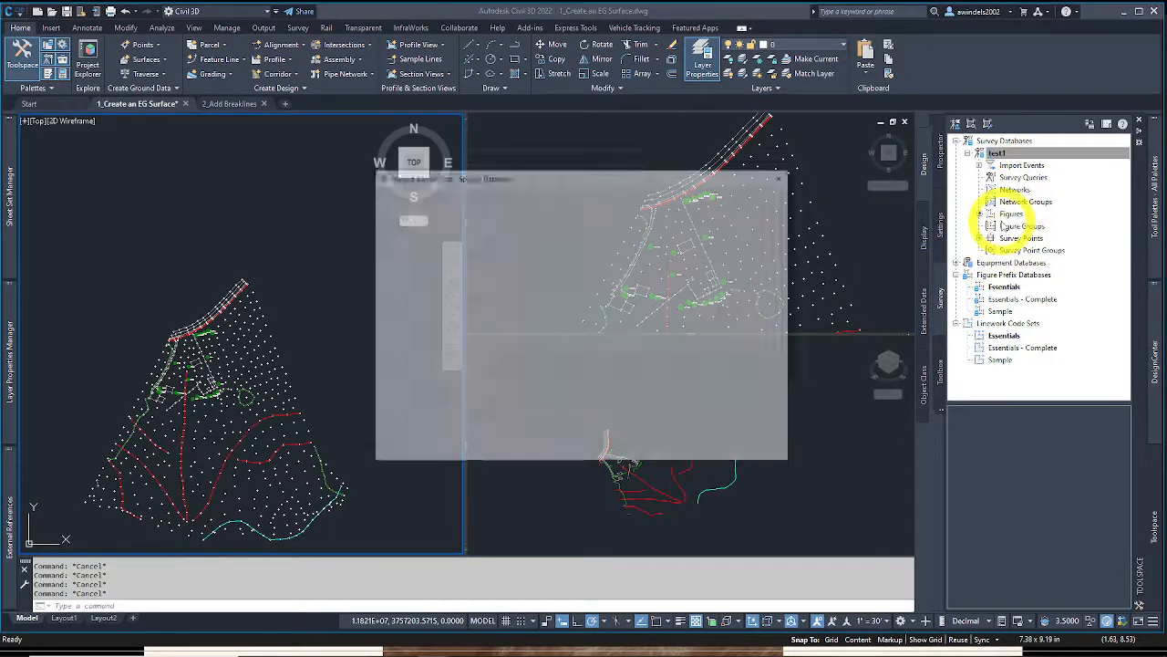
click(508, 239)
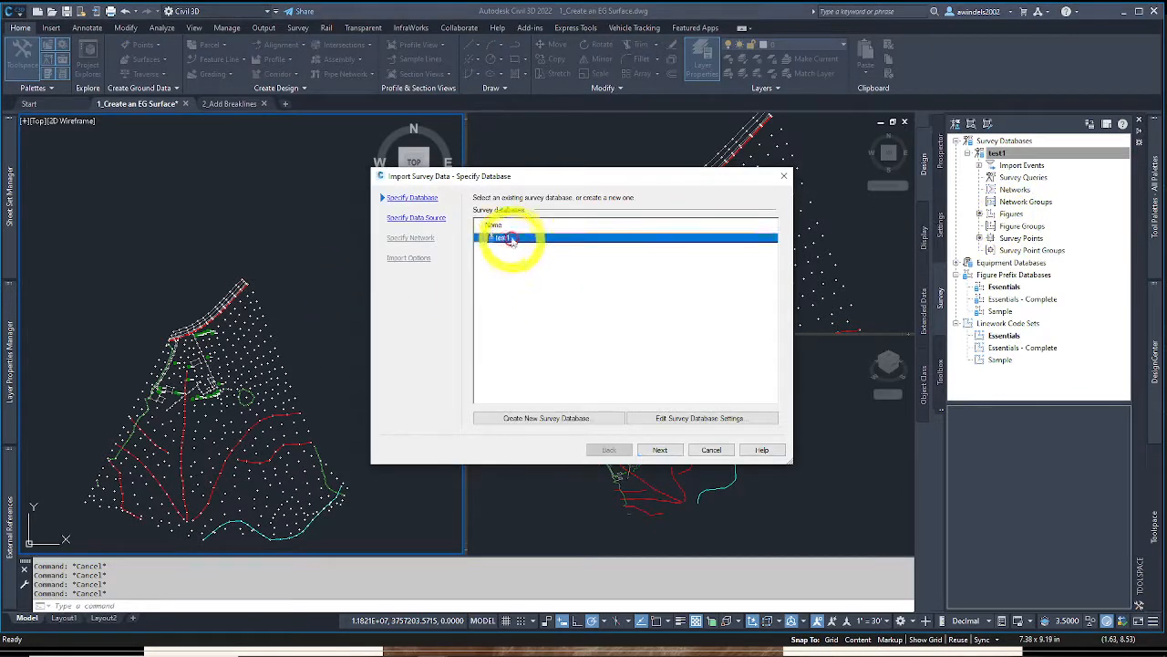
click(660, 451)
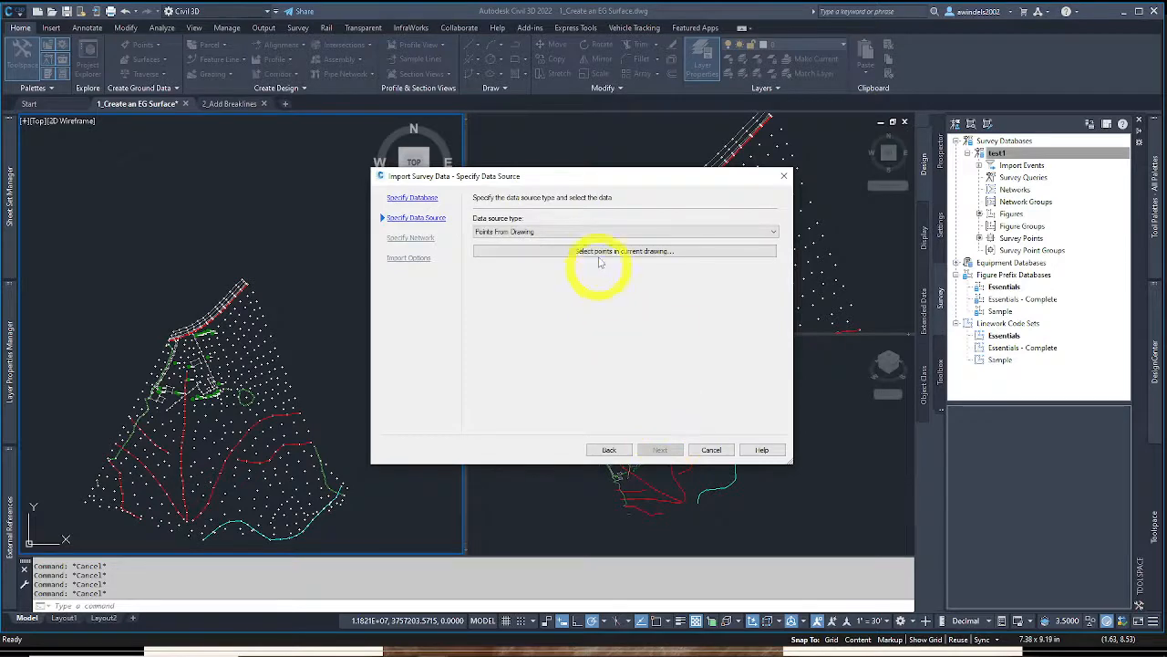
key(Escape)
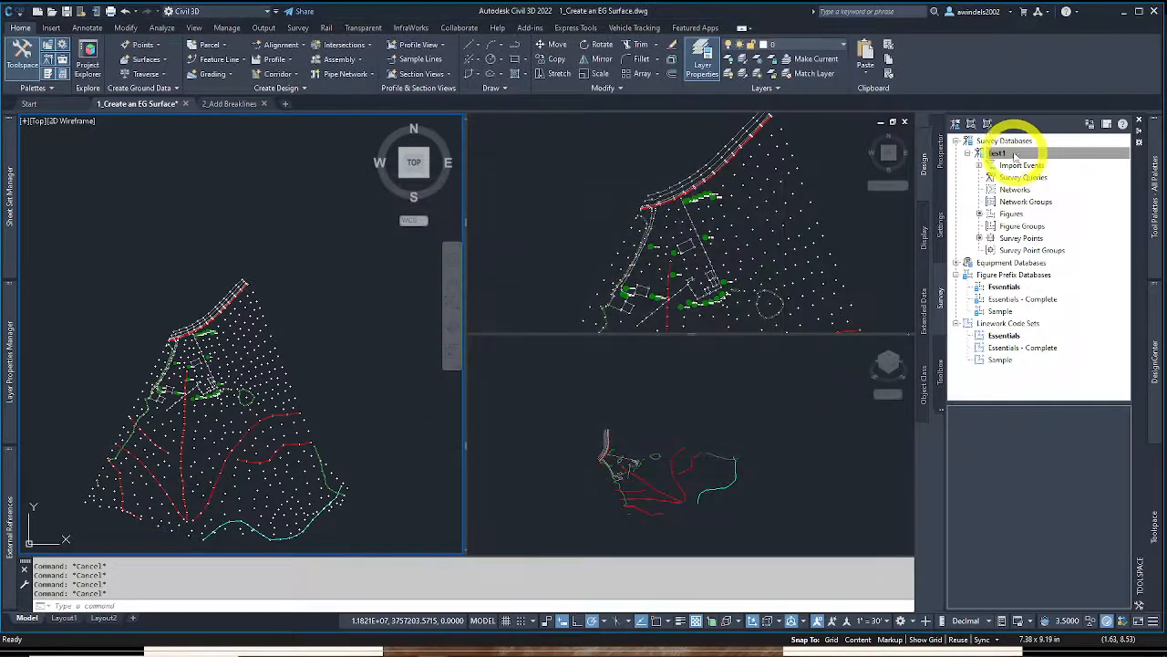
click(967, 153)
right_click(996, 151)
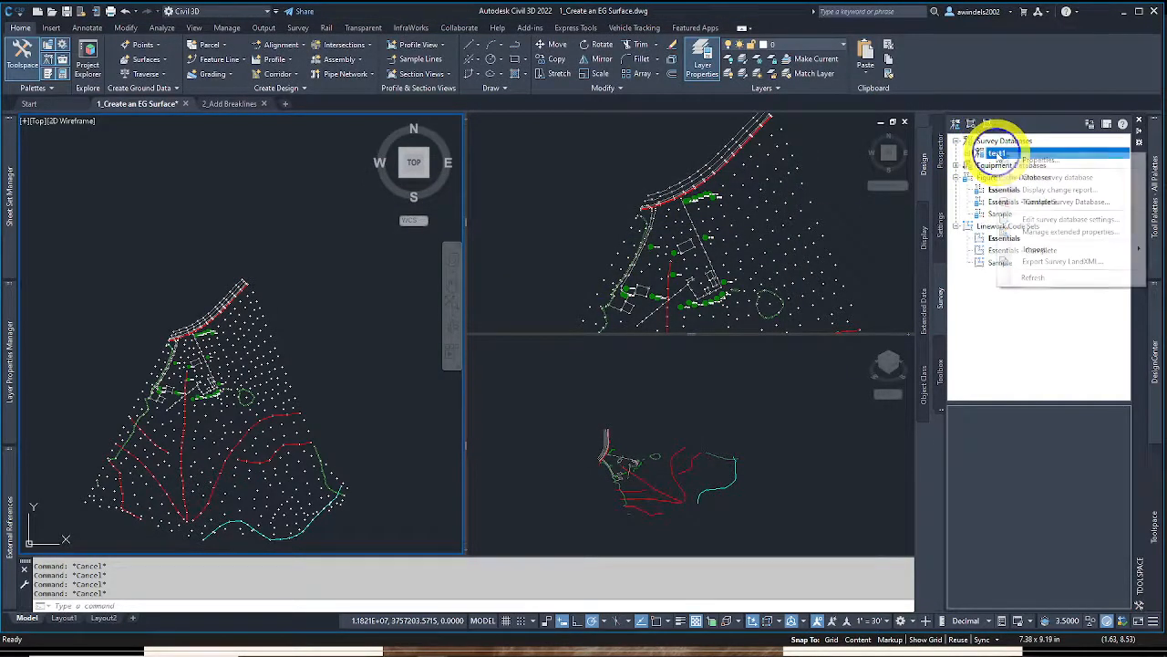
key(Escape)
Open the survey working folder selection, and locate the Essentials folder of Ch 04 Lab Files in File Explorer
right_click(1000, 141)
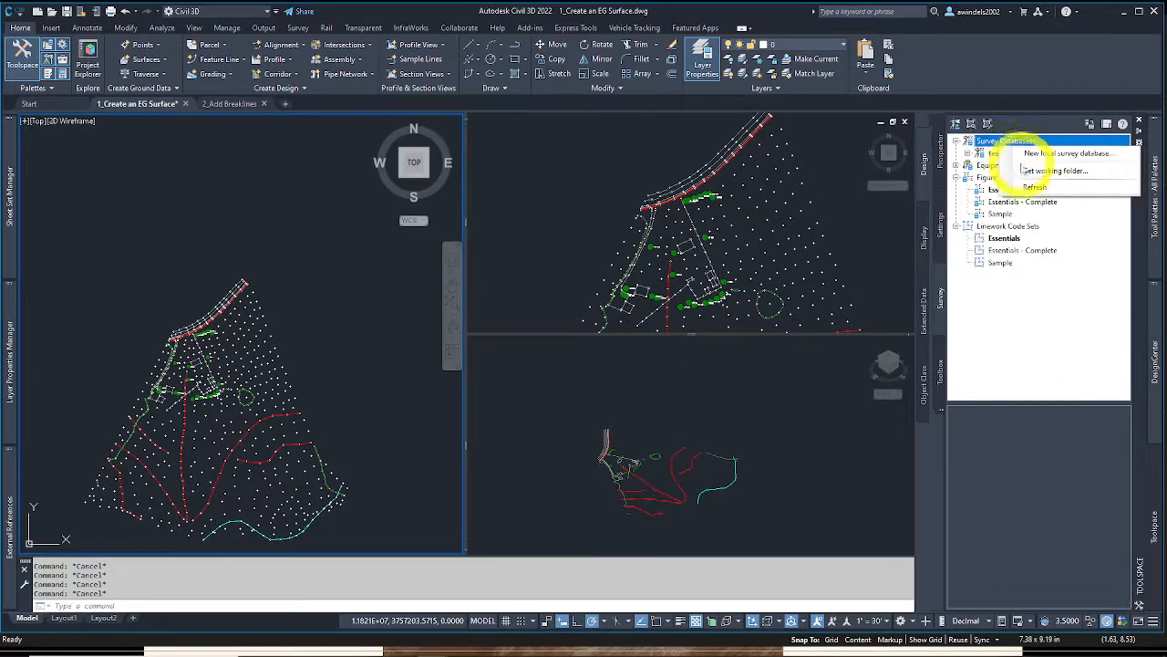
click(1037, 170)
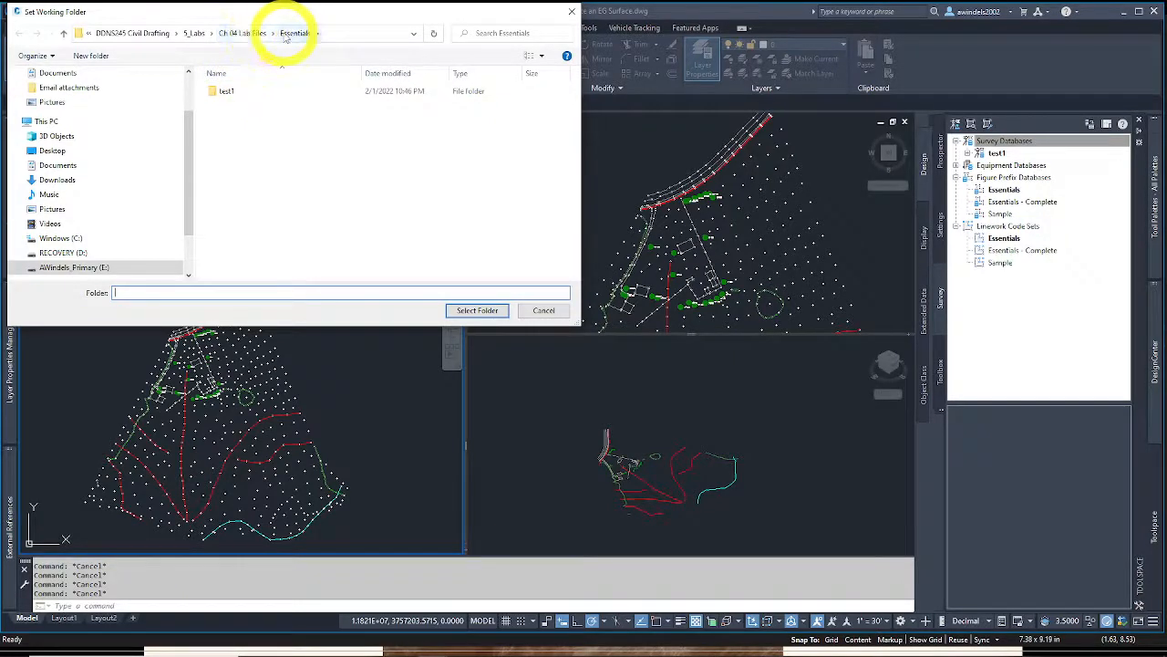
click(313, 644)
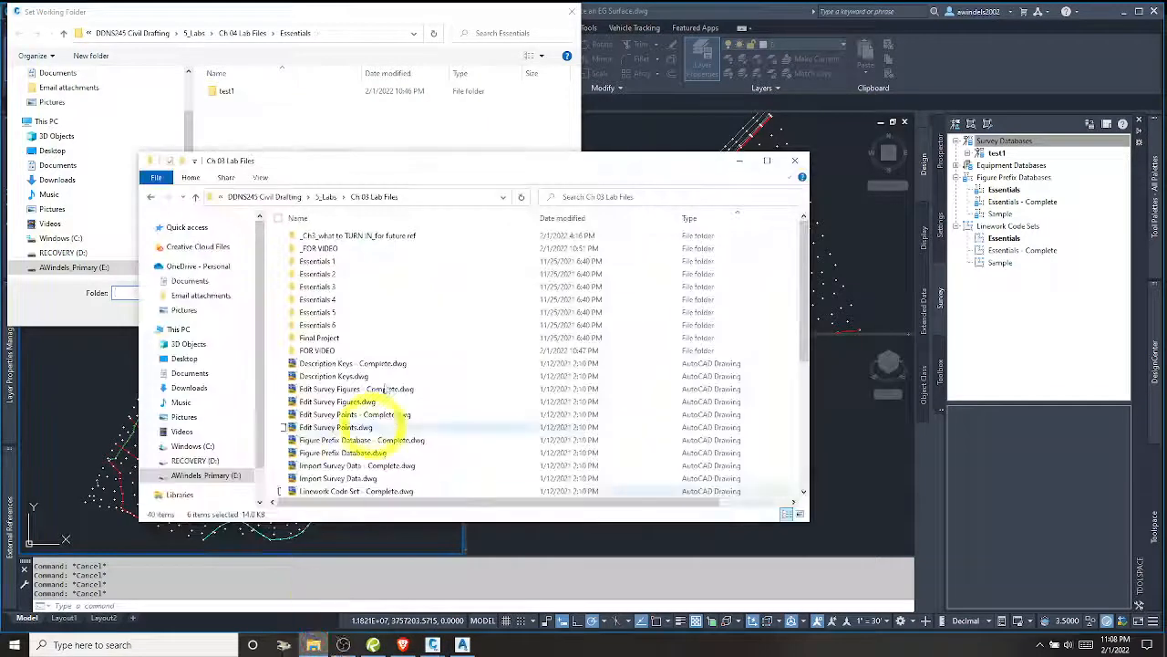
key(alt+Left)
click(344, 301)
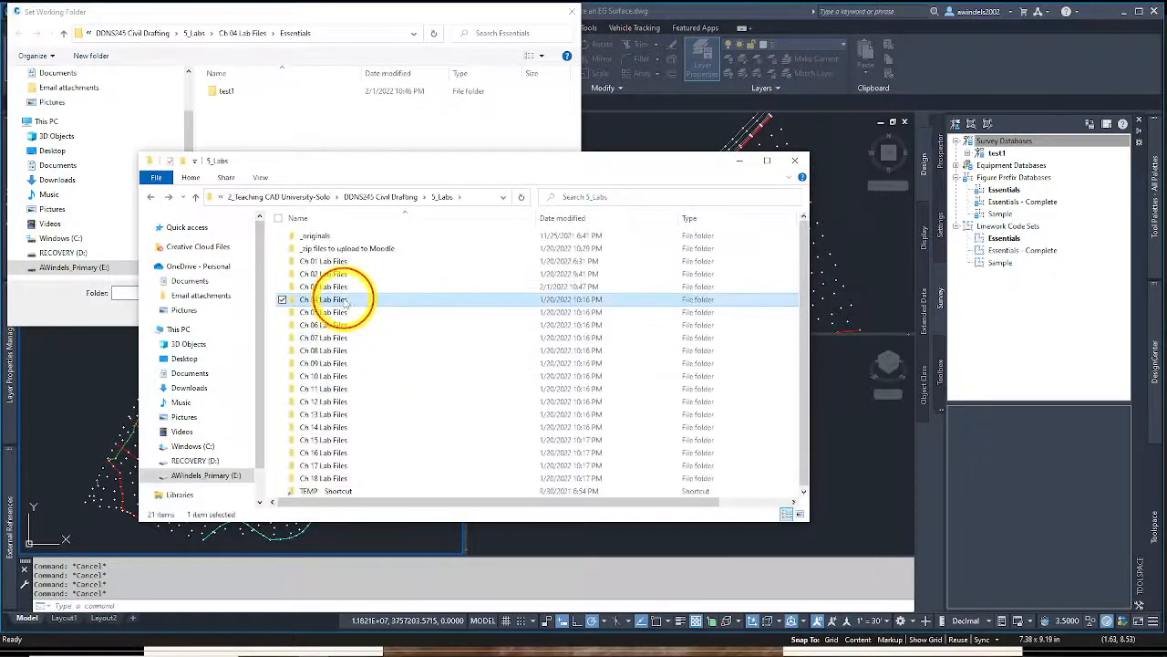
double_click(345, 301)
click(346, 237)
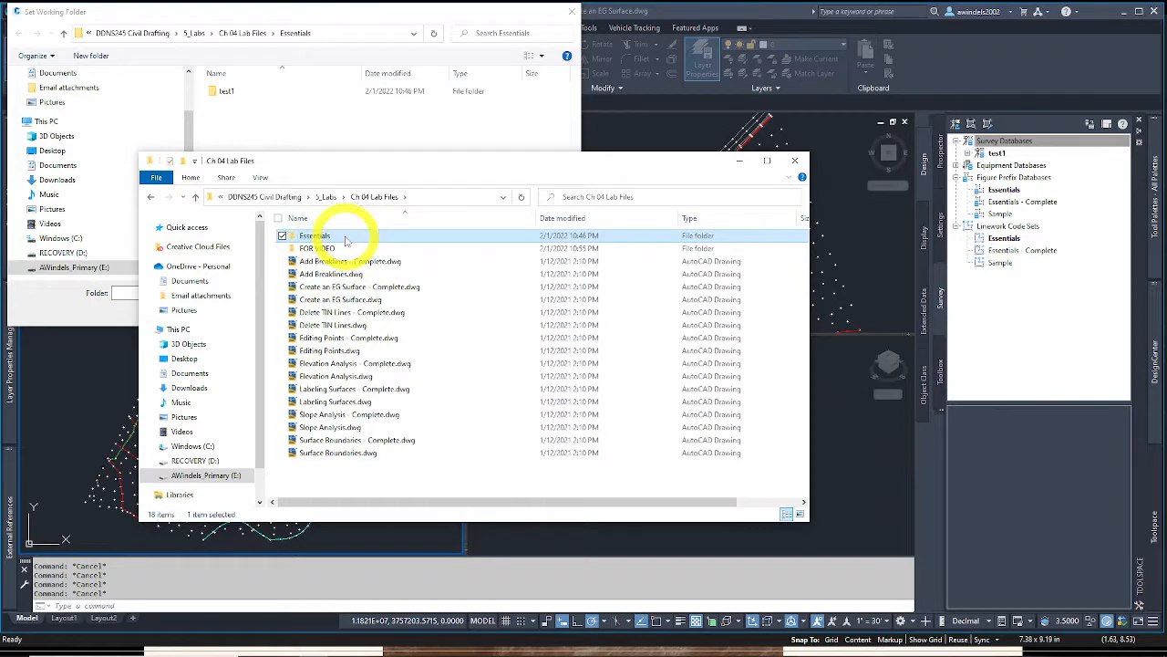
click(739, 160)
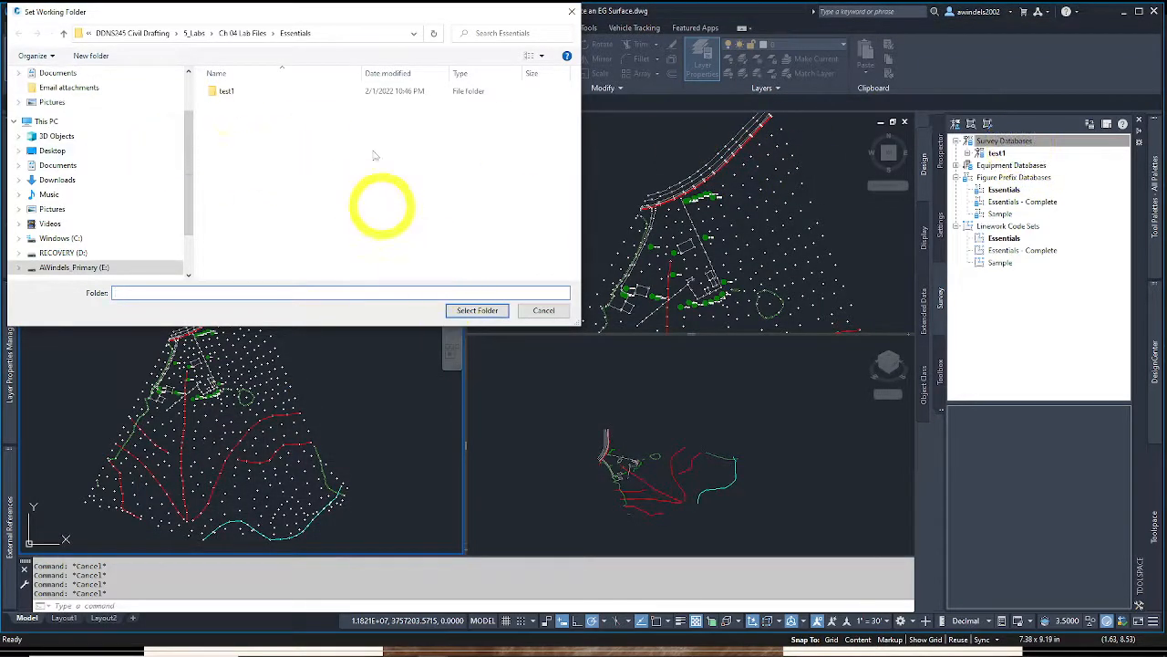
Set the Essentials folder inside Ch 04 Lab Files as the working folder for survey databases
click(247, 34)
click(259, 91)
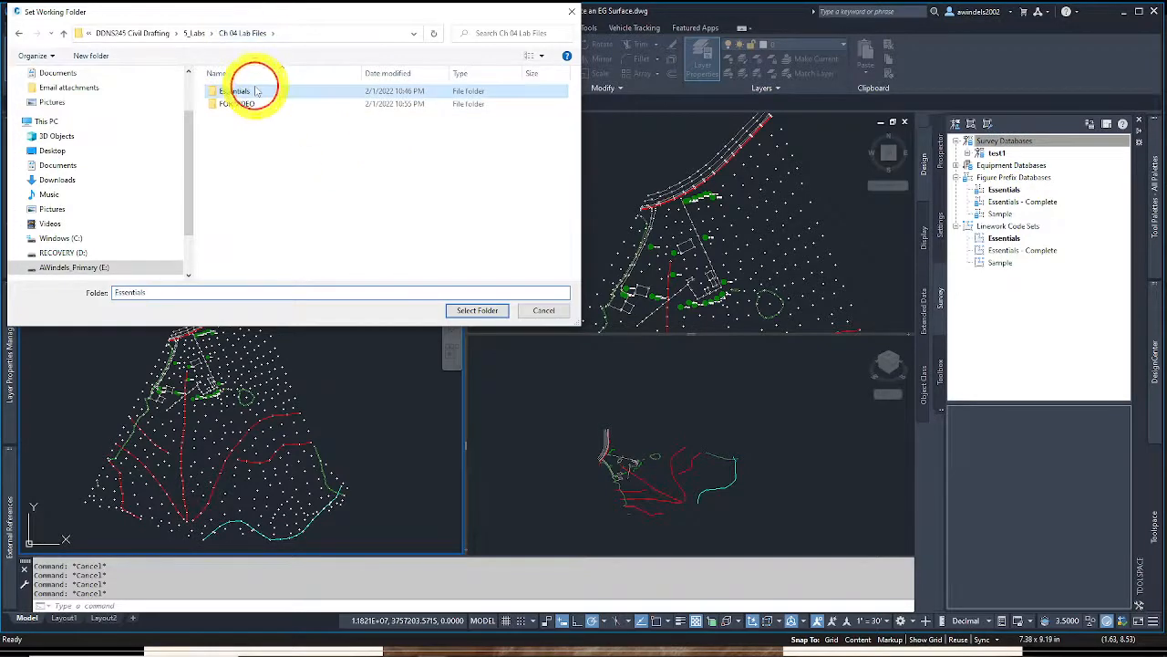
click(467, 308)
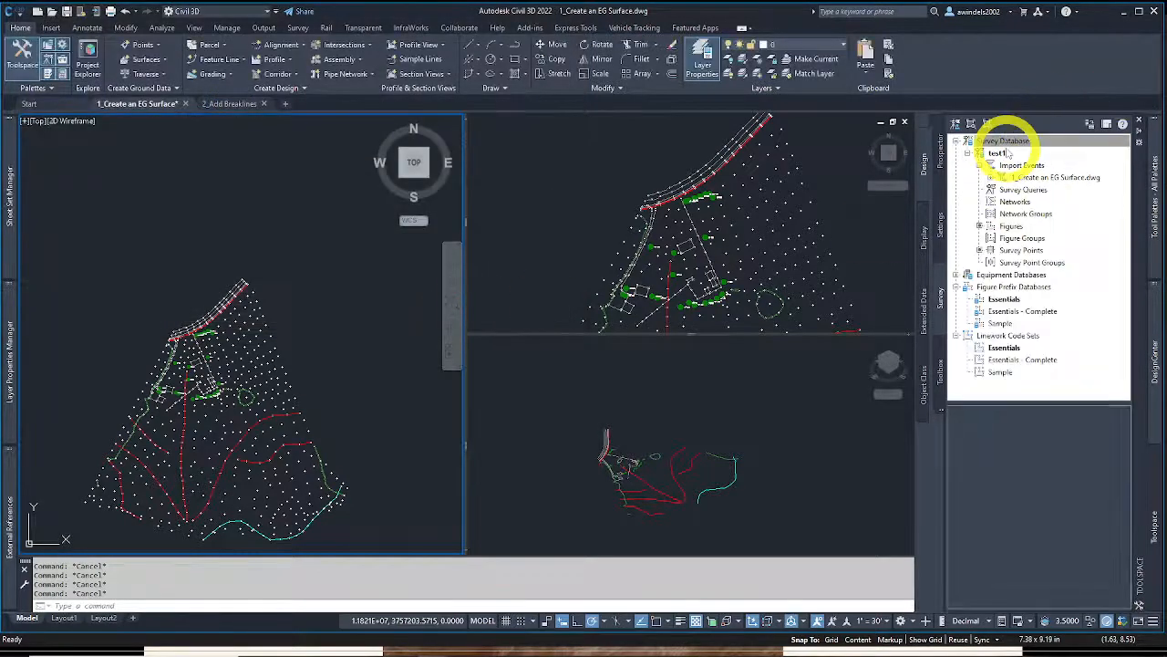
Create a folder named Video Example in FOR VIDEO within Ch 04 Lab Files and set it as the survey working folder
right_click(1007, 142)
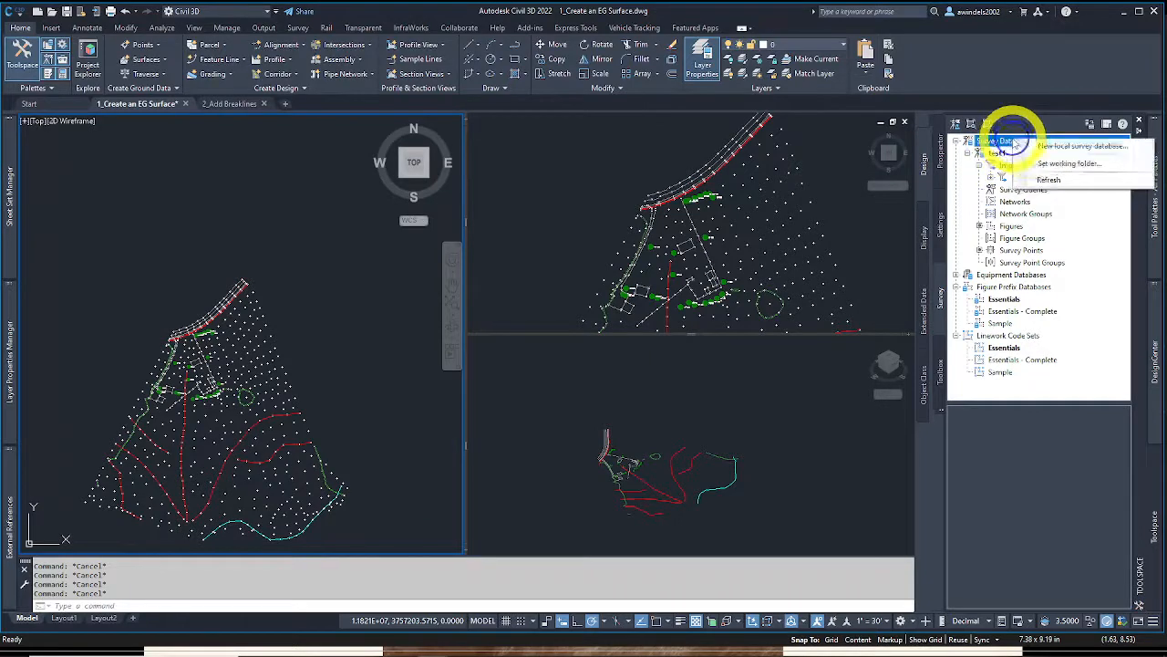
click(1036, 163)
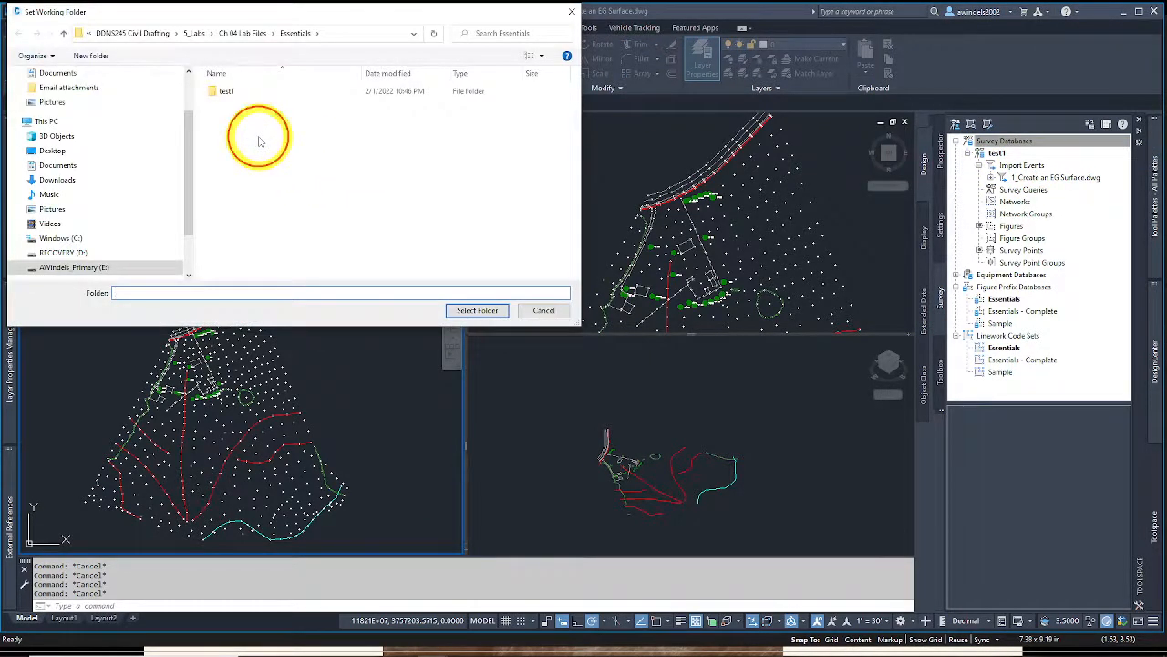
click(259, 138)
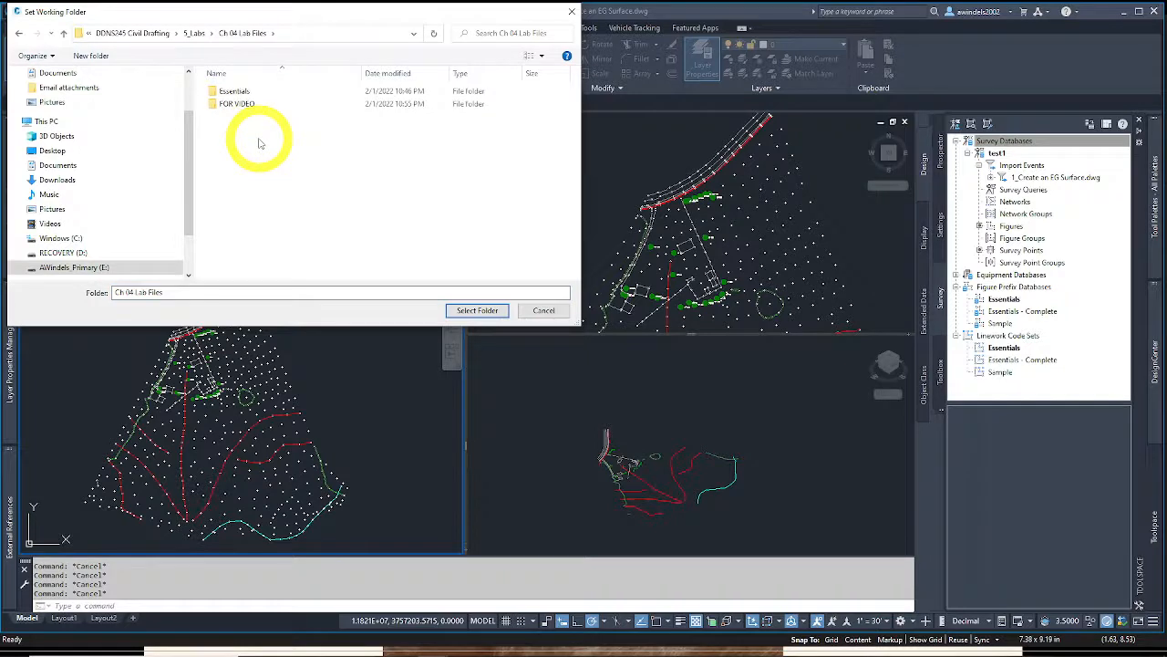
double_click(232, 104)
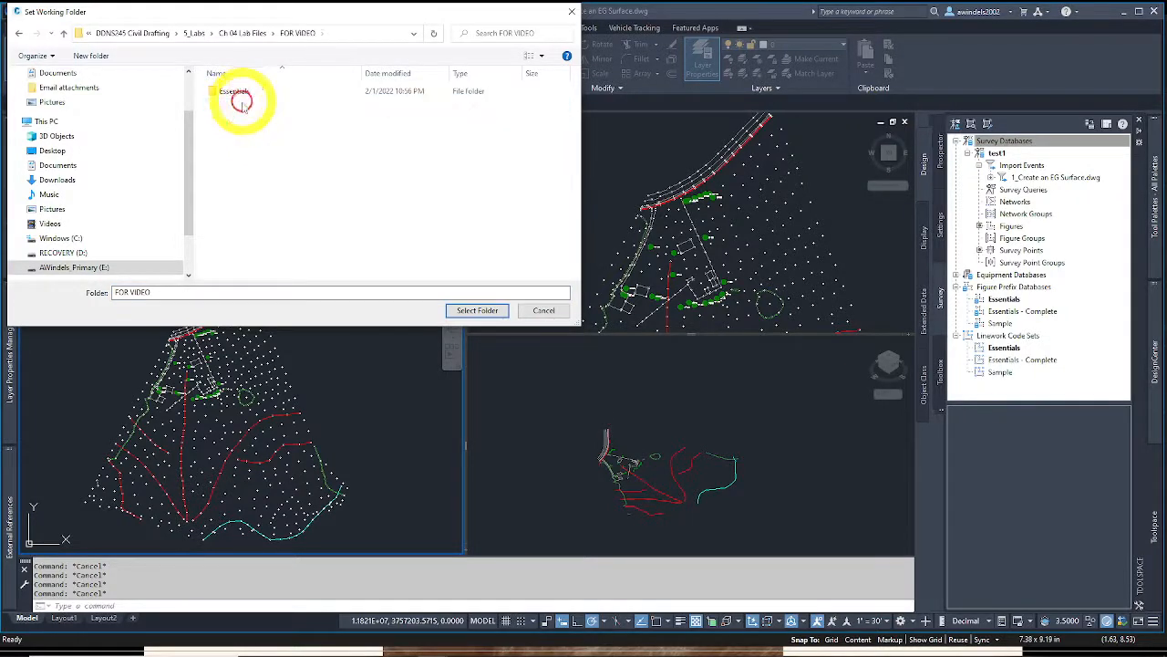
right_click(244, 133)
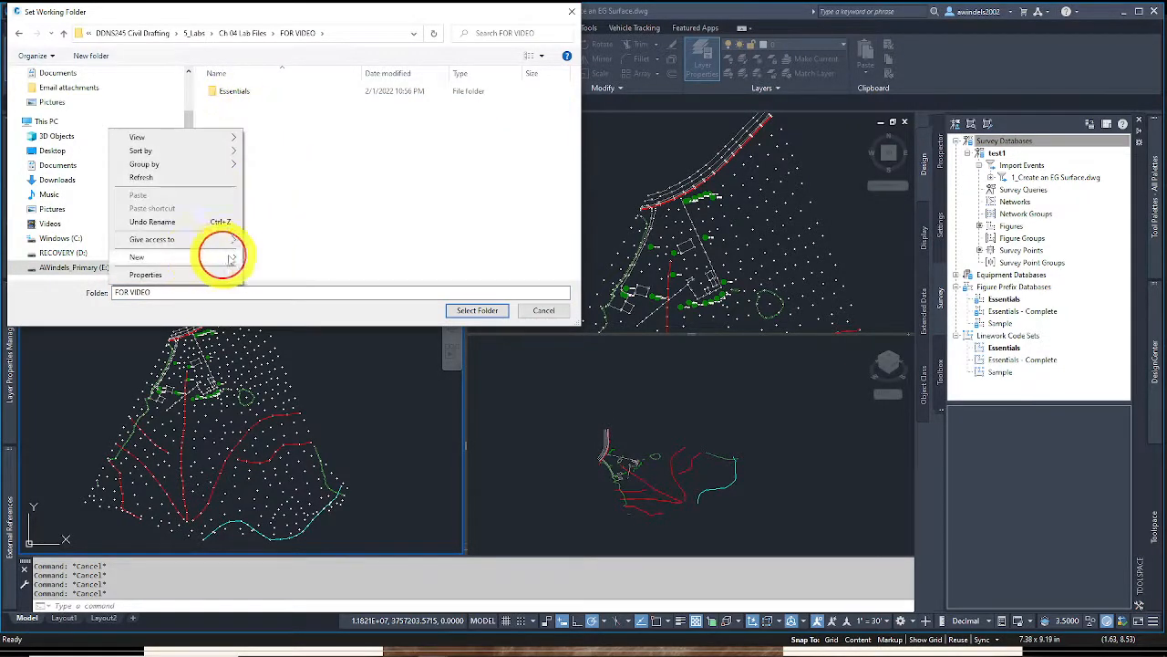
mouse_move(224, 256)
click(271, 260)
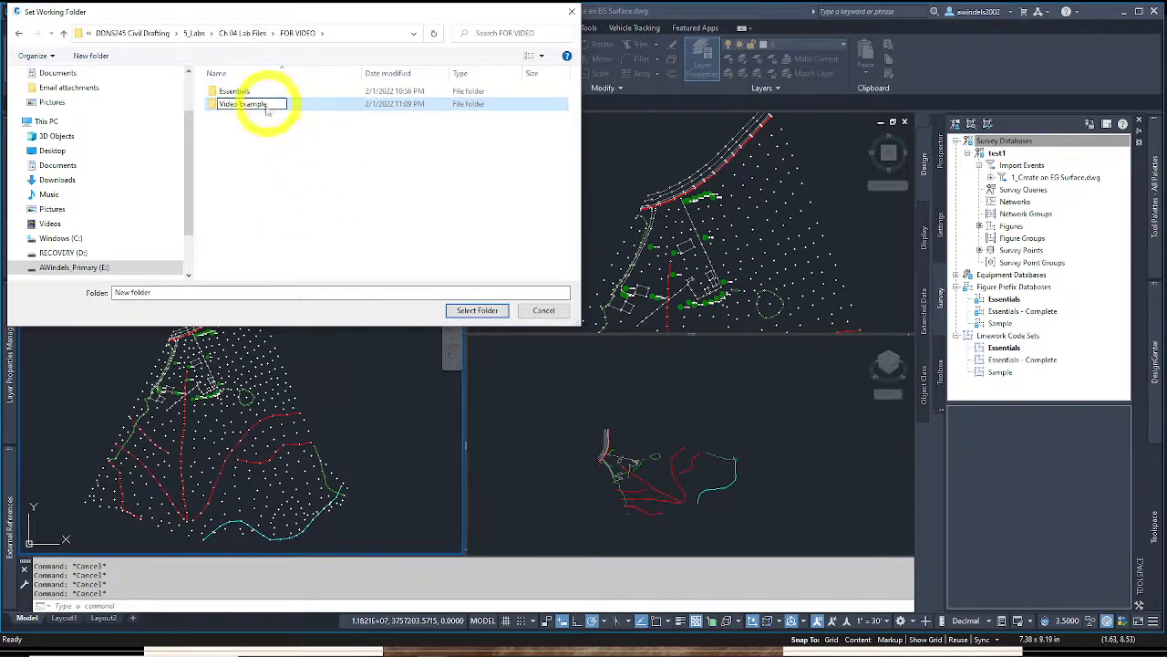
key(Return)
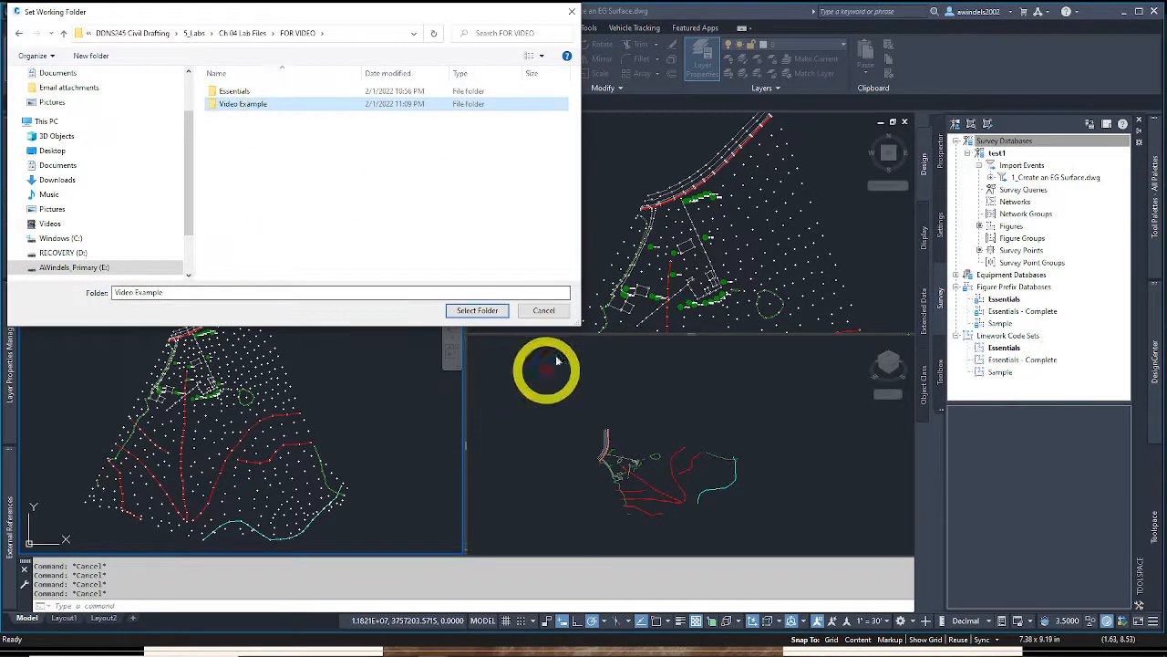
click(478, 310)
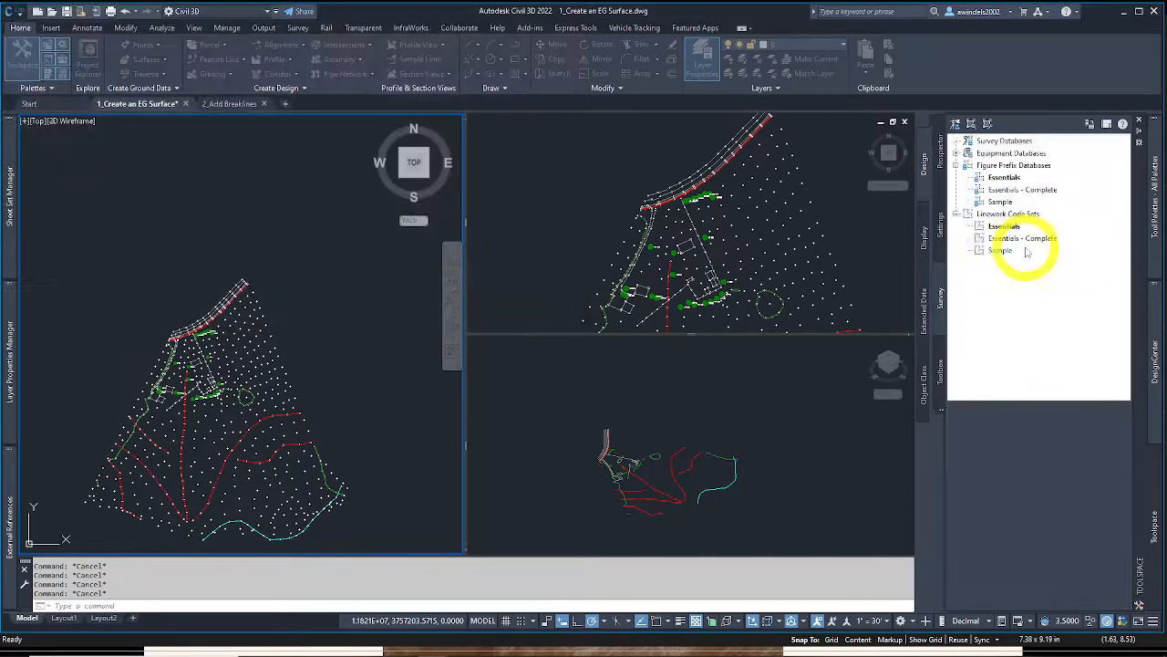
Create a new local survey database, entering a personal first name followed by 1 as its folder name
right_click(1005, 144)
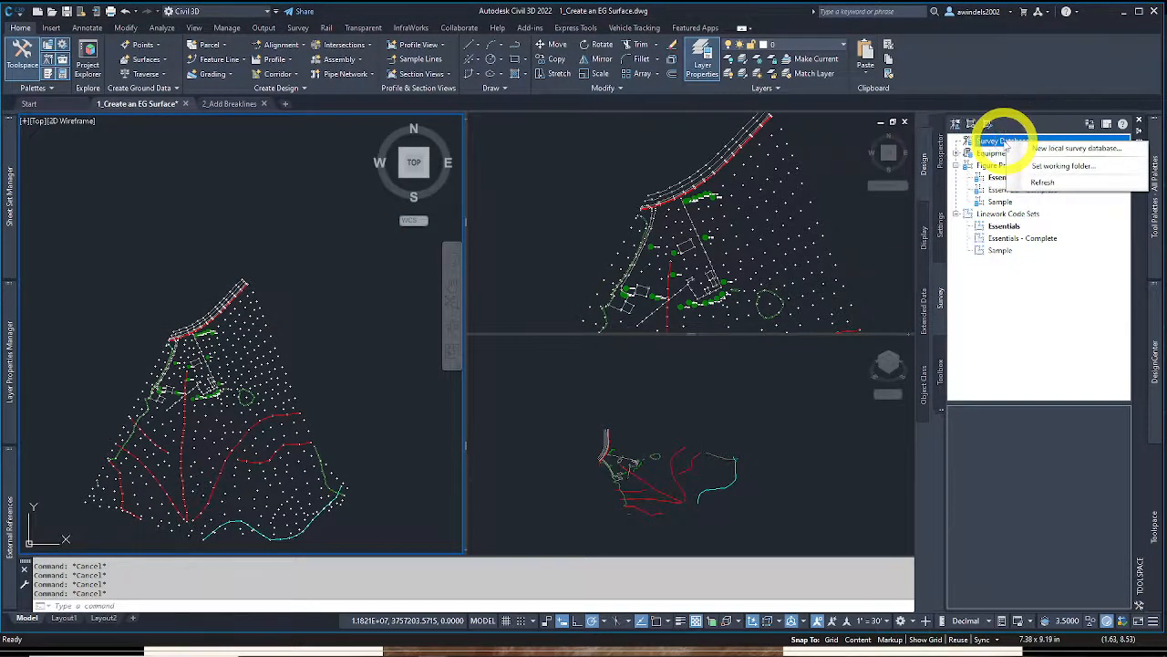
click(1040, 148)
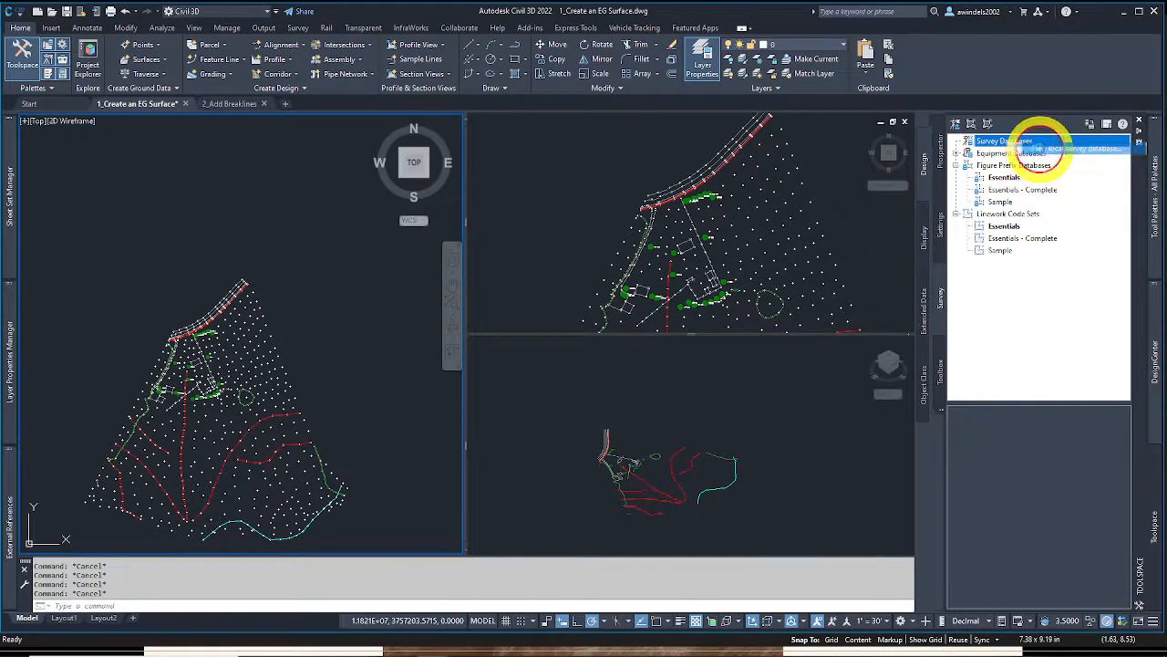
key(Escape)
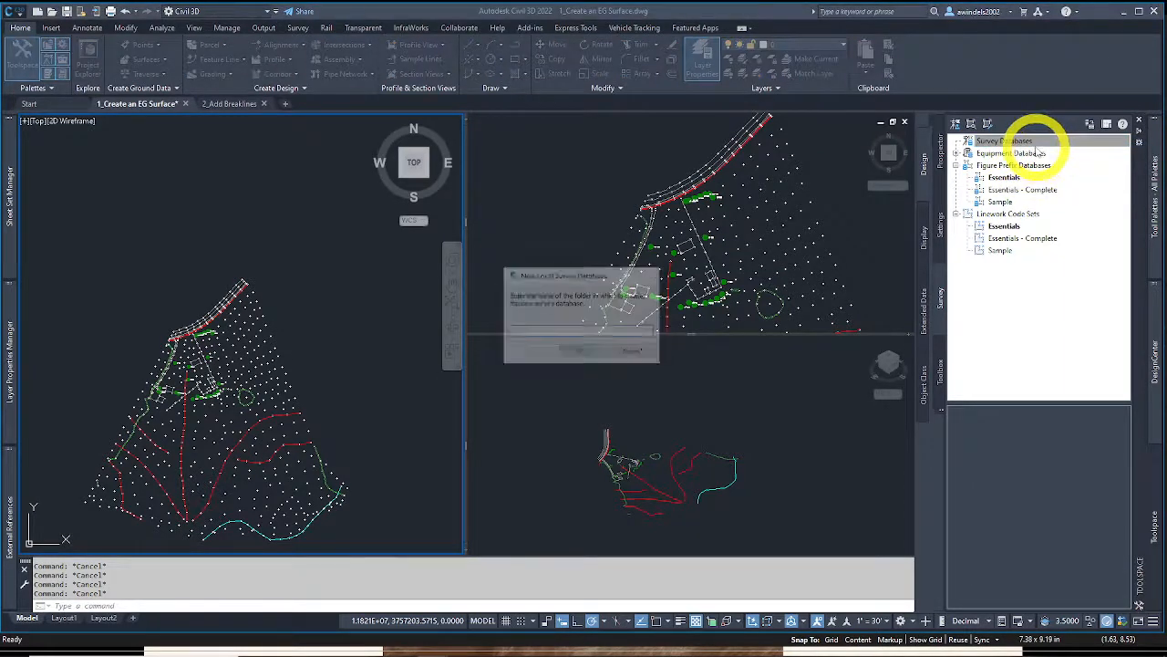
right_click(1040, 142)
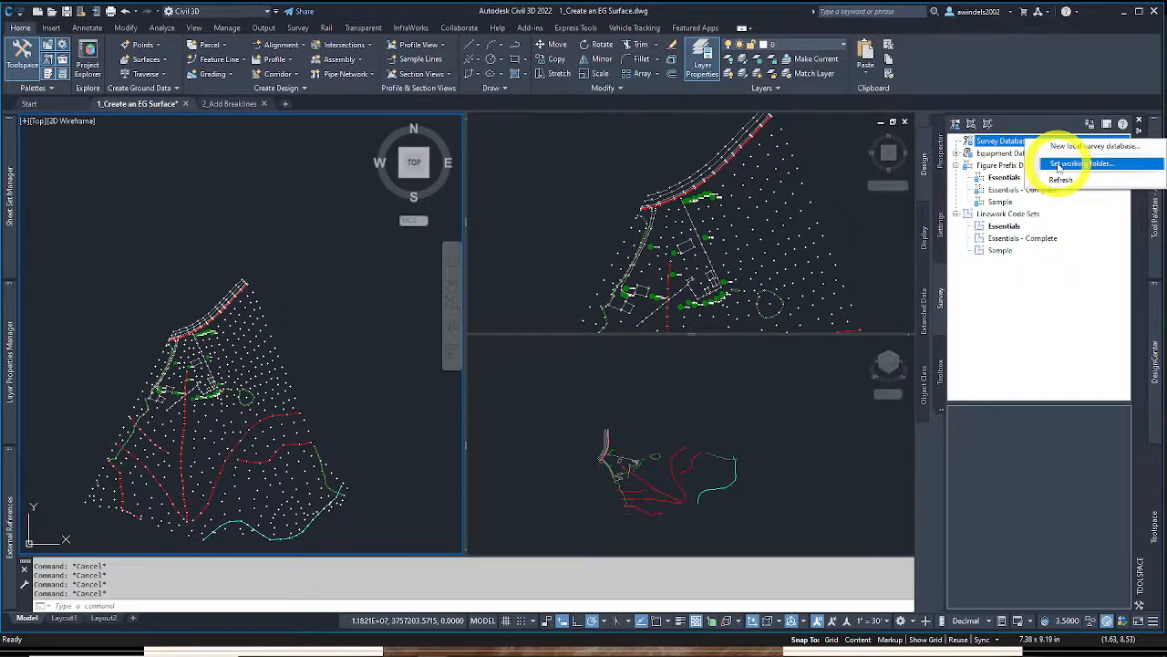
click(1065, 145)
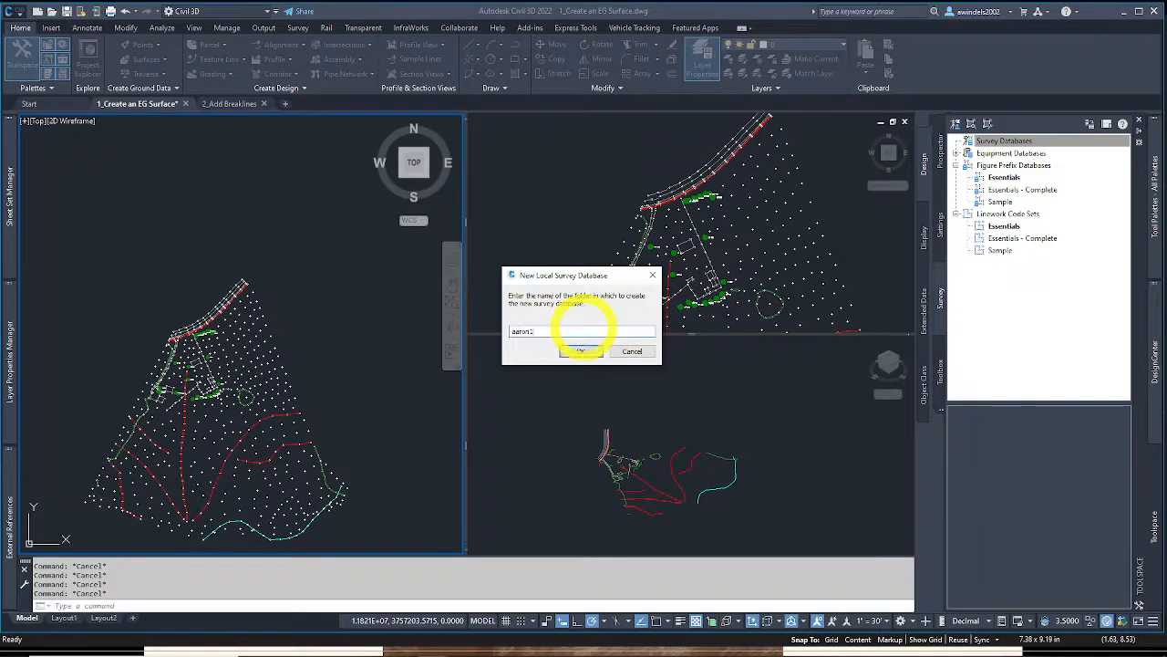
key(Return)
Switch to File Explorer, examine the new survey database's files under FOR VIDEO > Video Example, and return to the Video Example folder
mouse_move(389, 655)
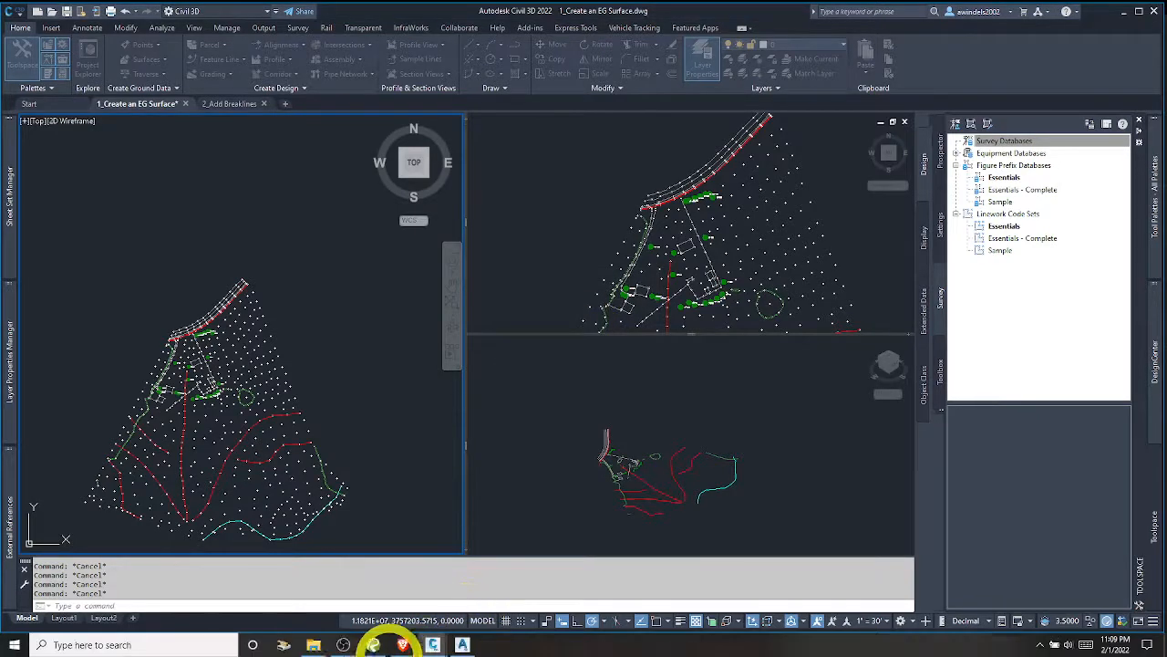
click(313, 644)
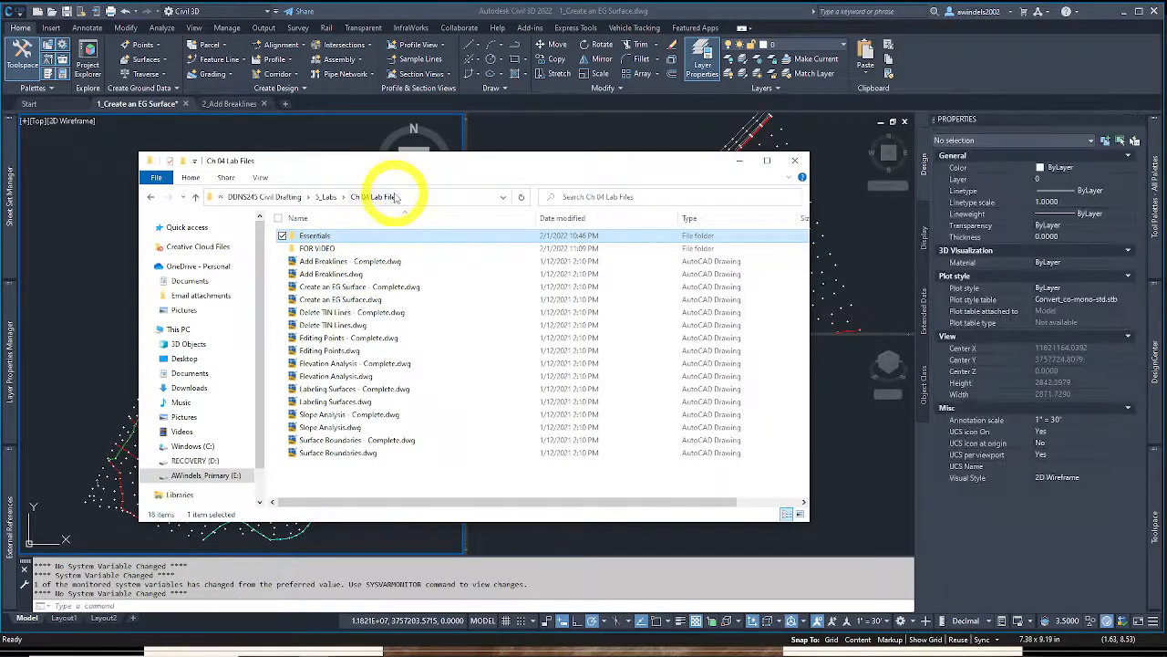
double_click(351, 248)
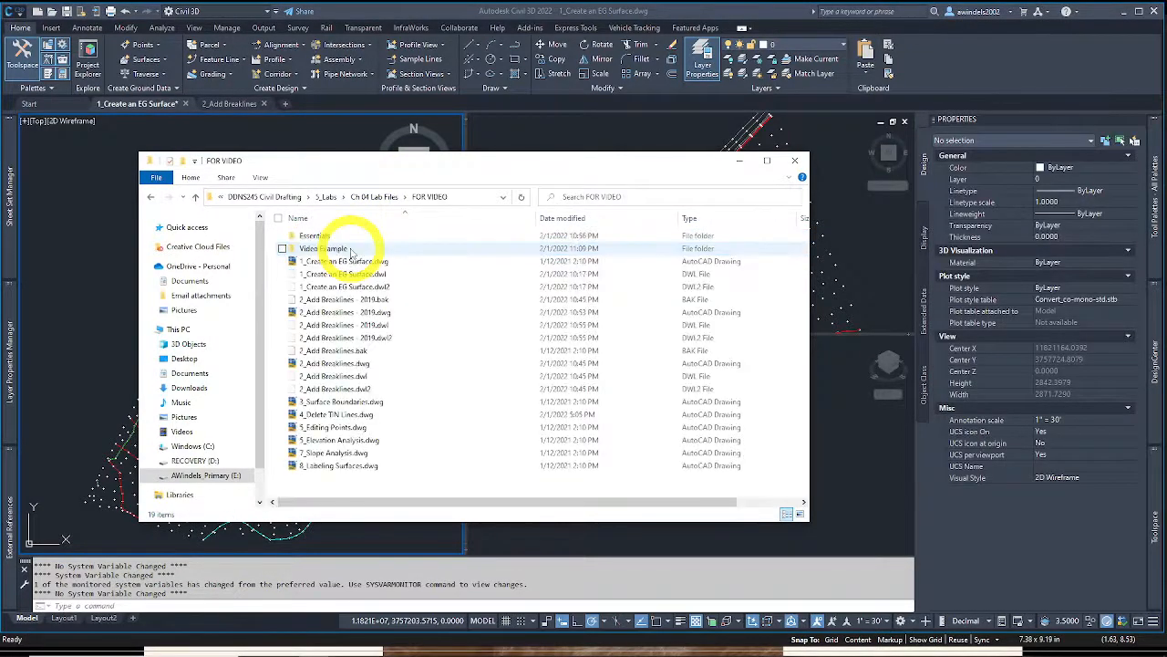
click(350, 248)
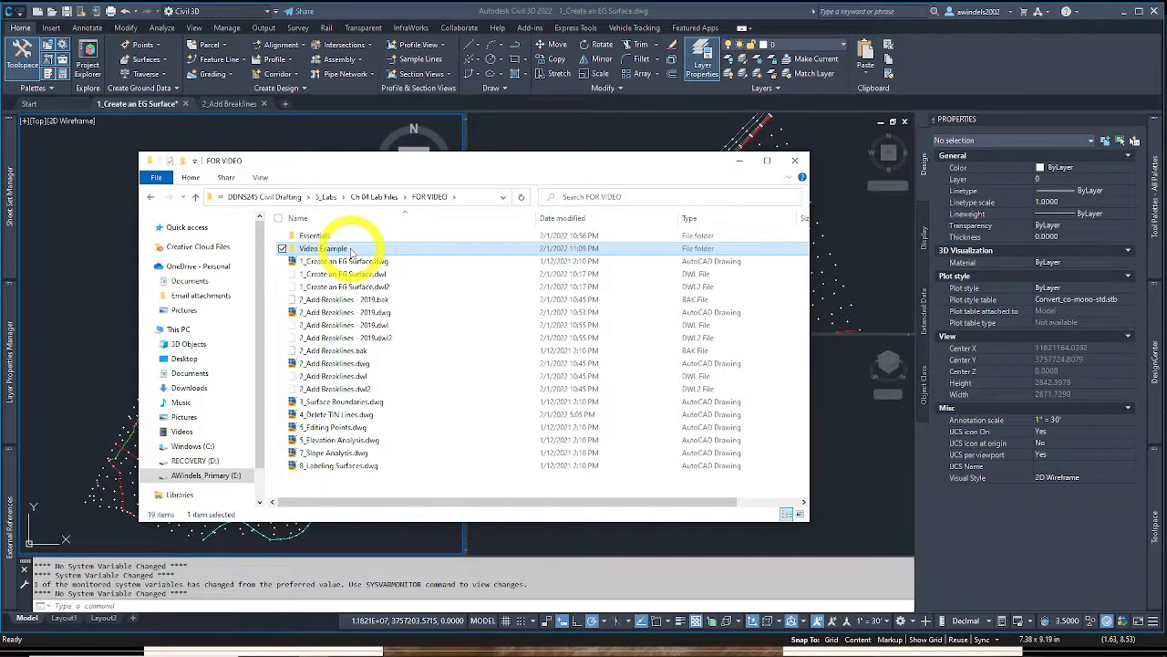
double_click(352, 248)
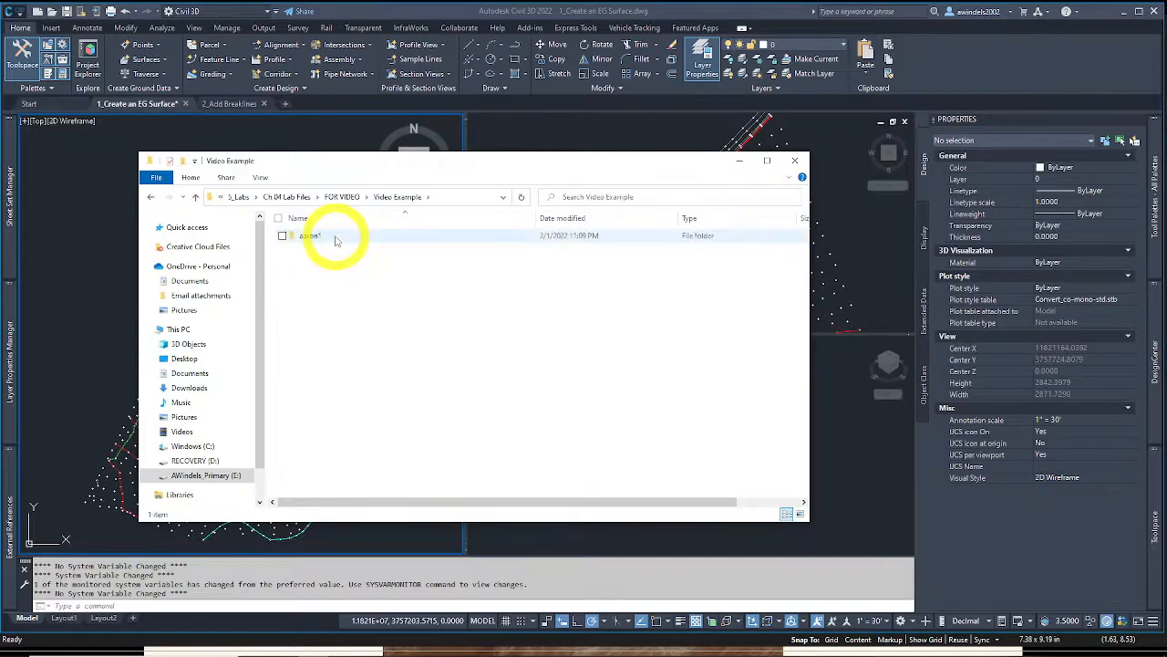
click(338, 236)
double_click(337, 235)
drag(388, 390, 316, 241)
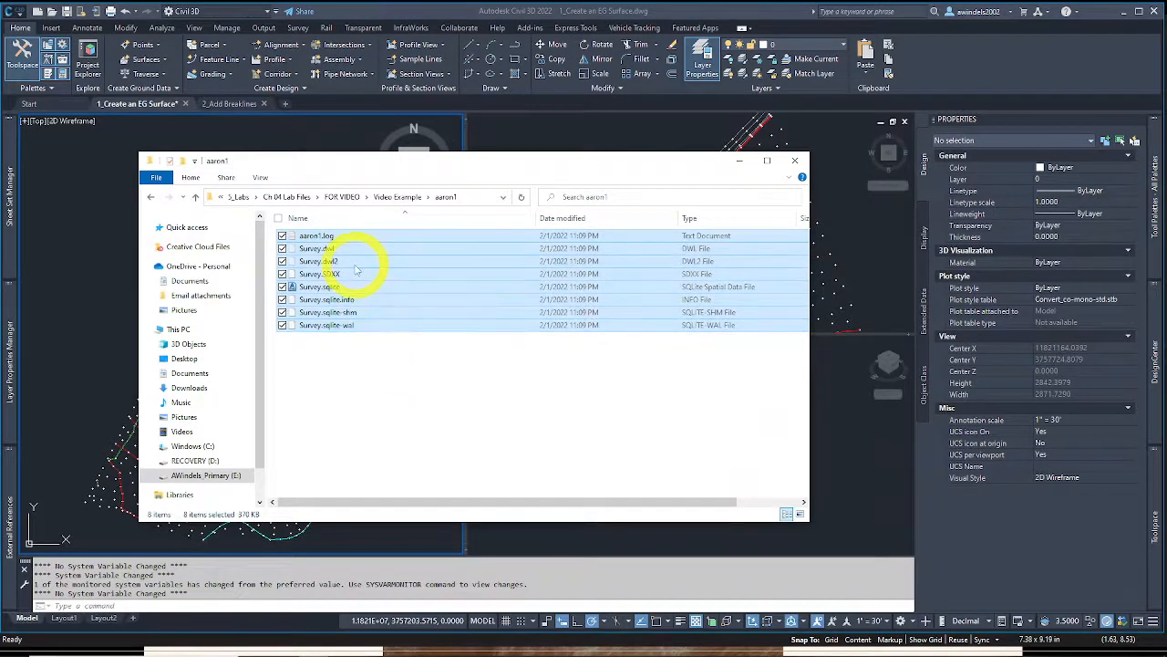
key(alt+Up)
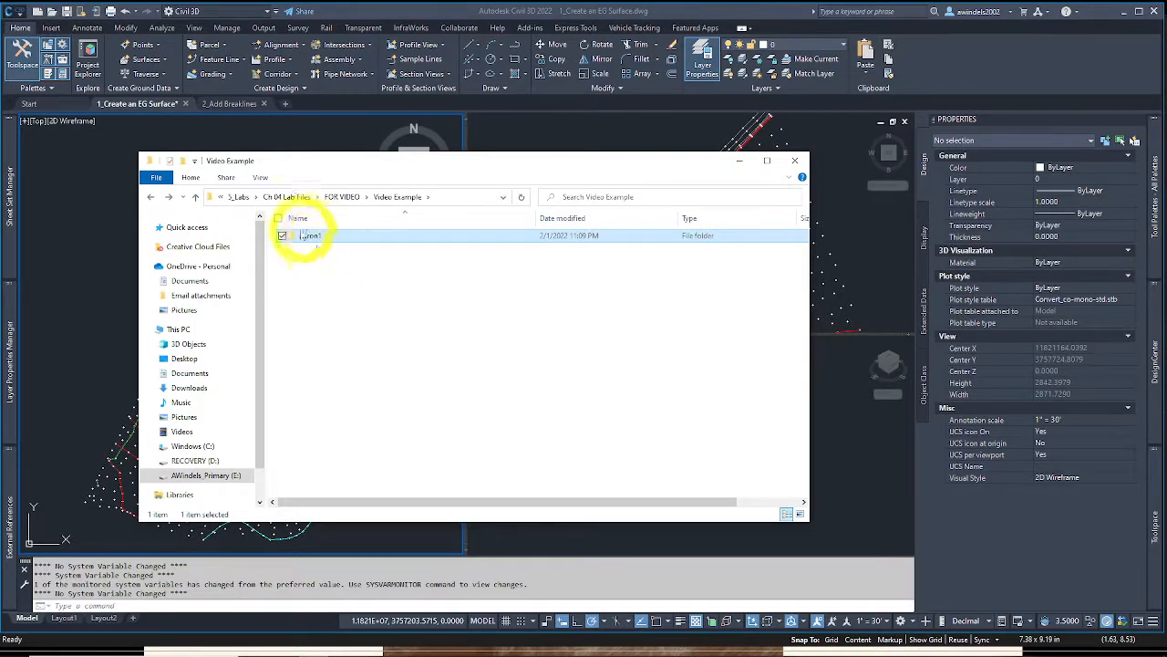
Go up to the FOR VIDEO folder, reopen Video Example and select the new survey database's folder
key(alt+Up)
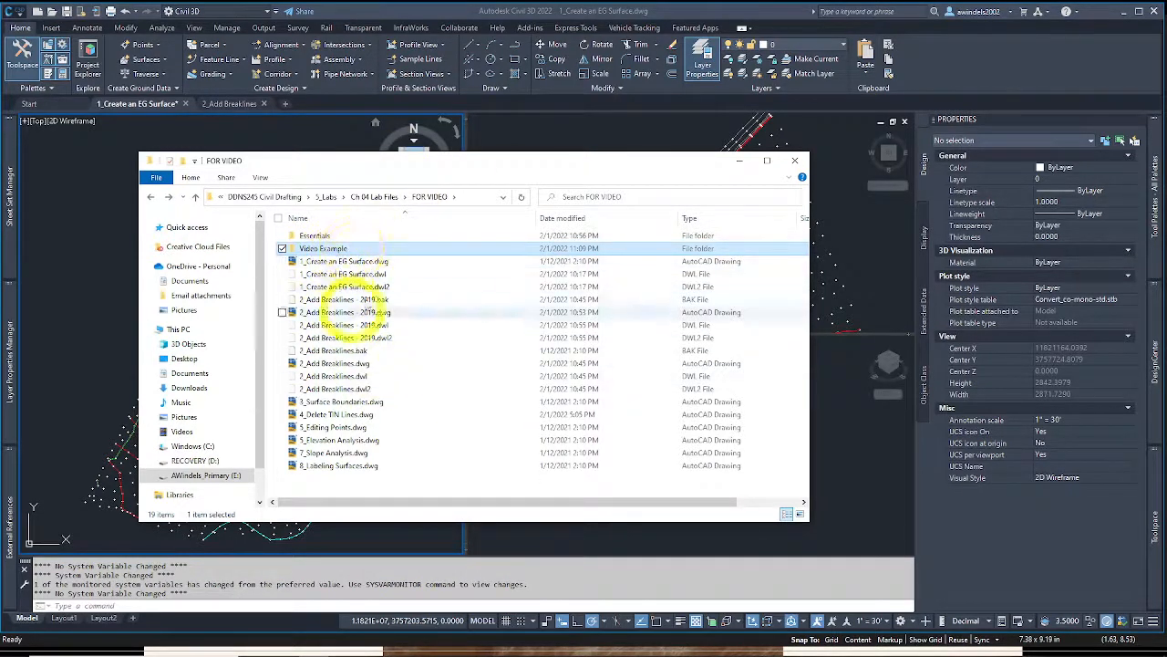
double_click(351, 252)
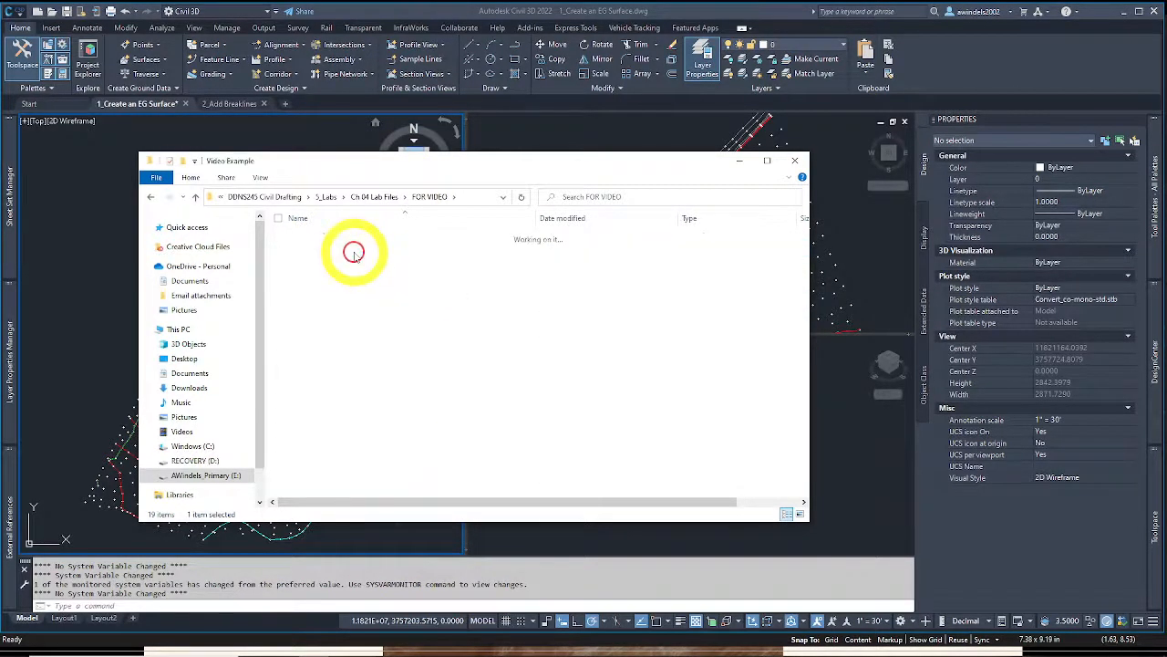
click(341, 239)
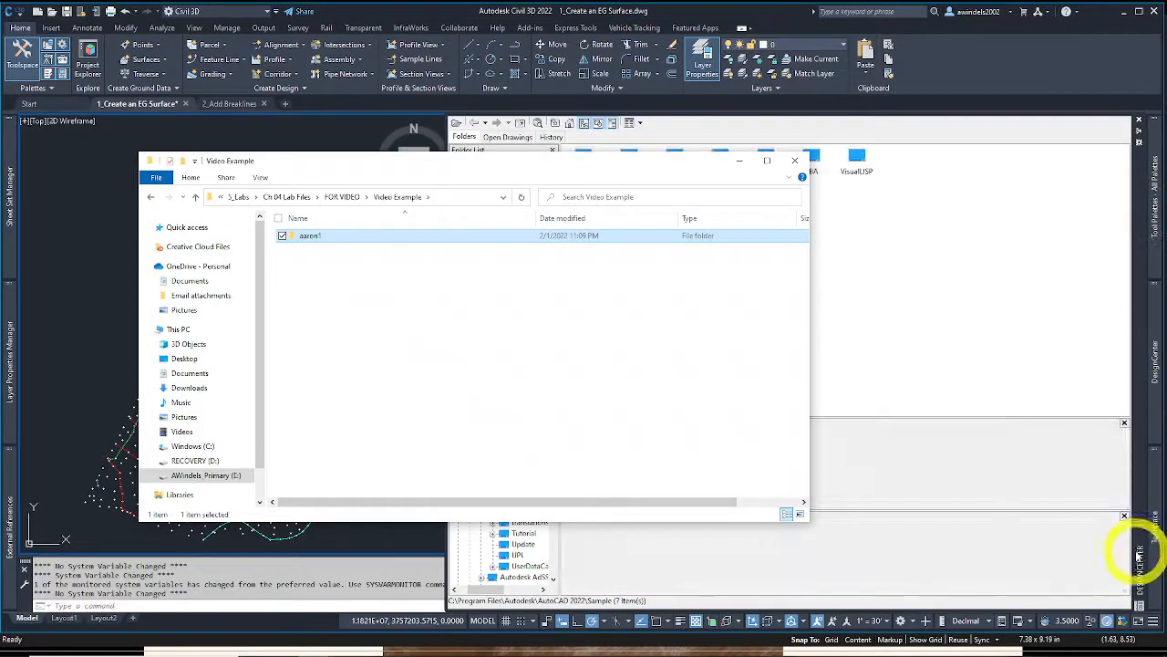
mouse_move(1149, 532)
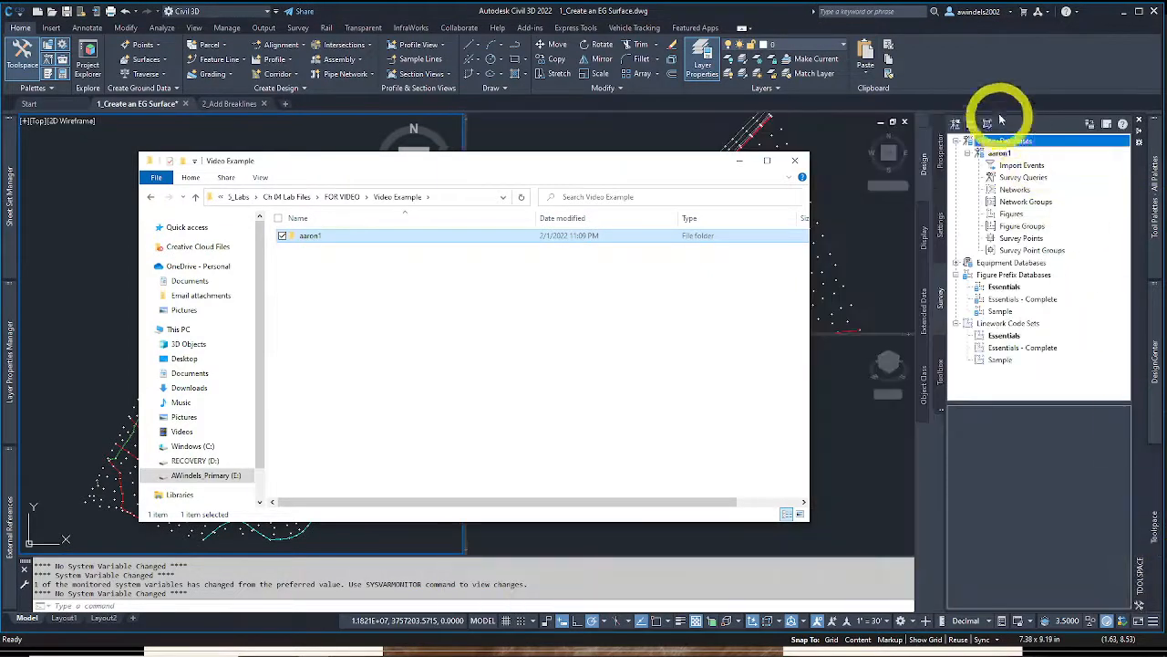
click(1006, 141)
right_click(1008, 144)
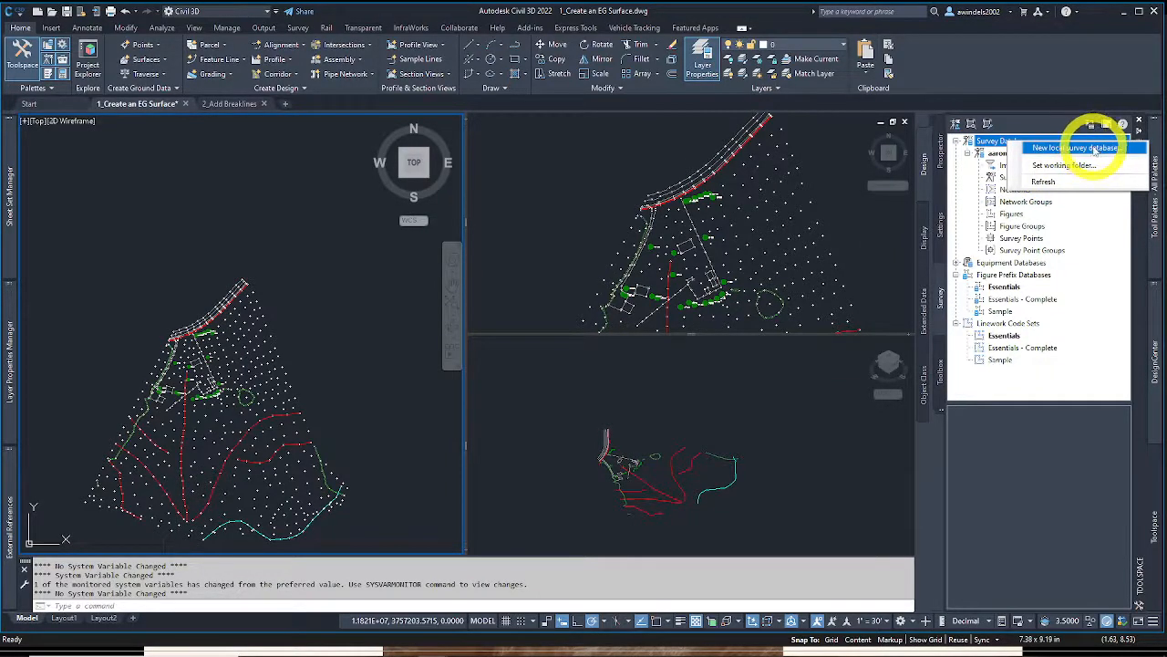
click(1097, 150)
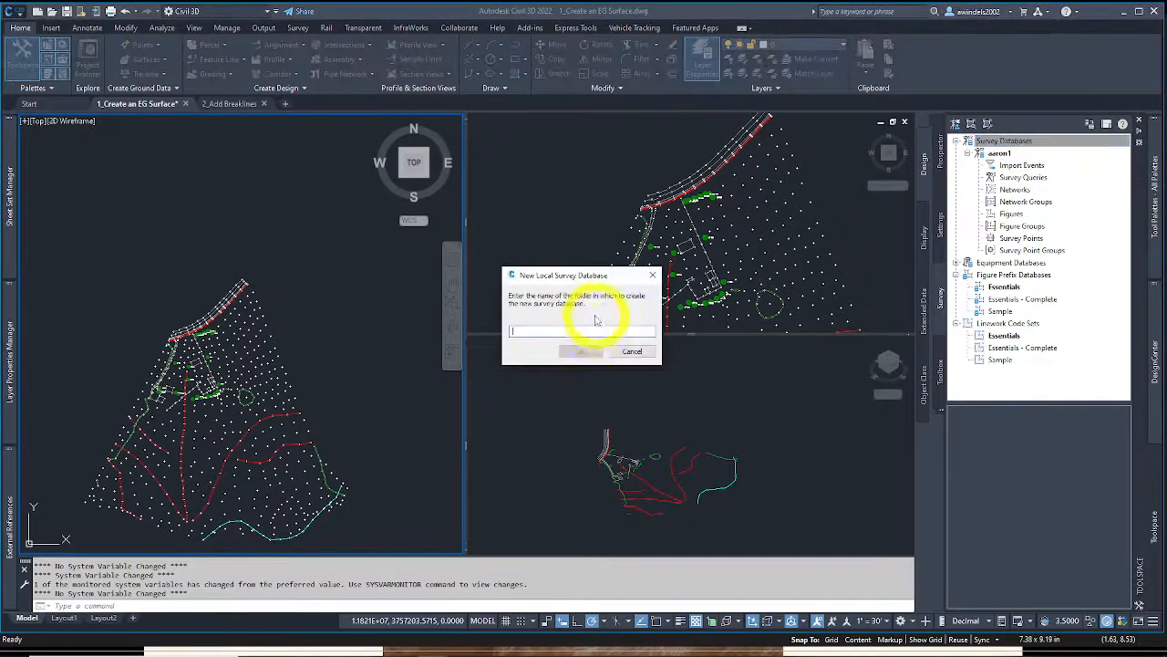
click(598, 350)
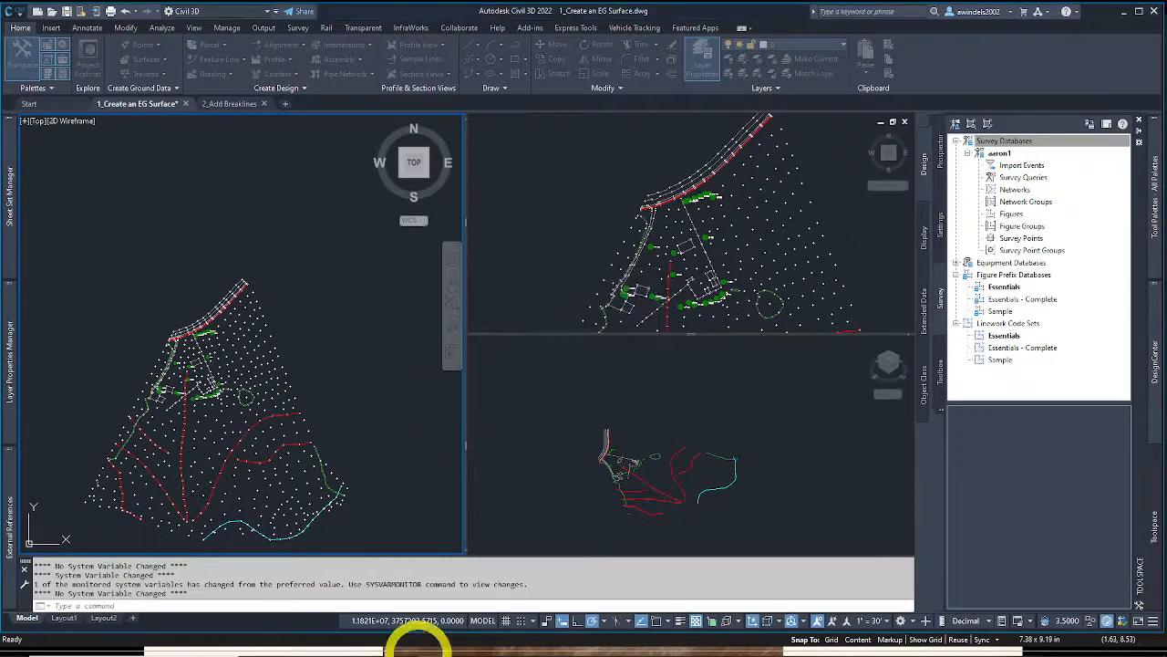
click(313, 644)
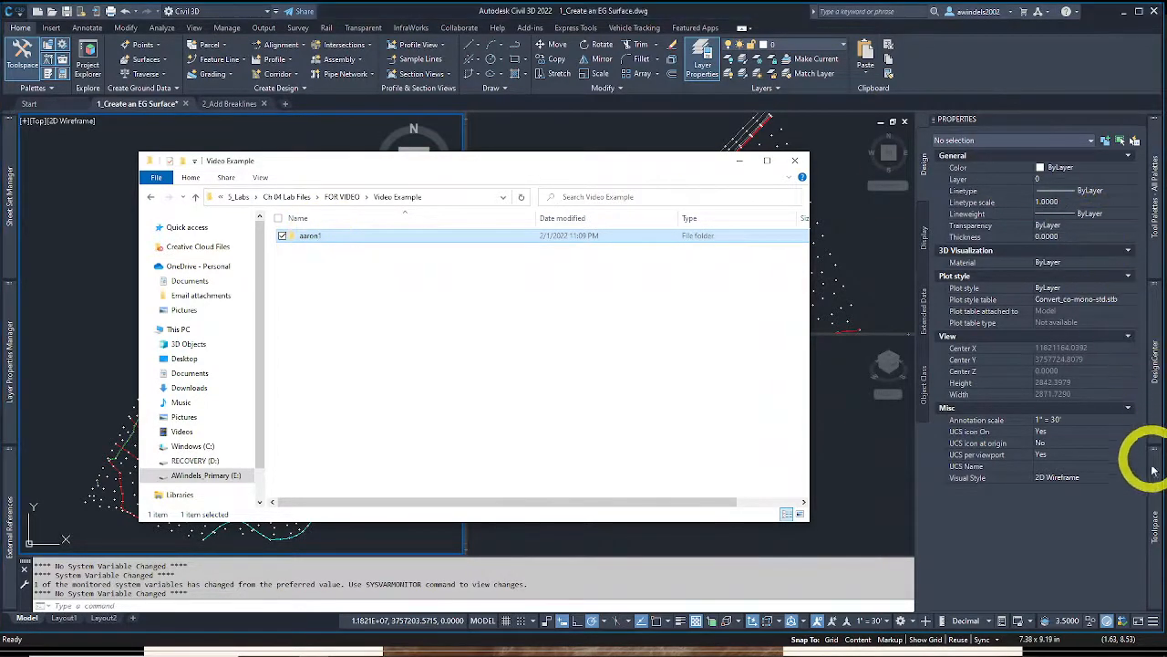
mouse_move(1145, 511)
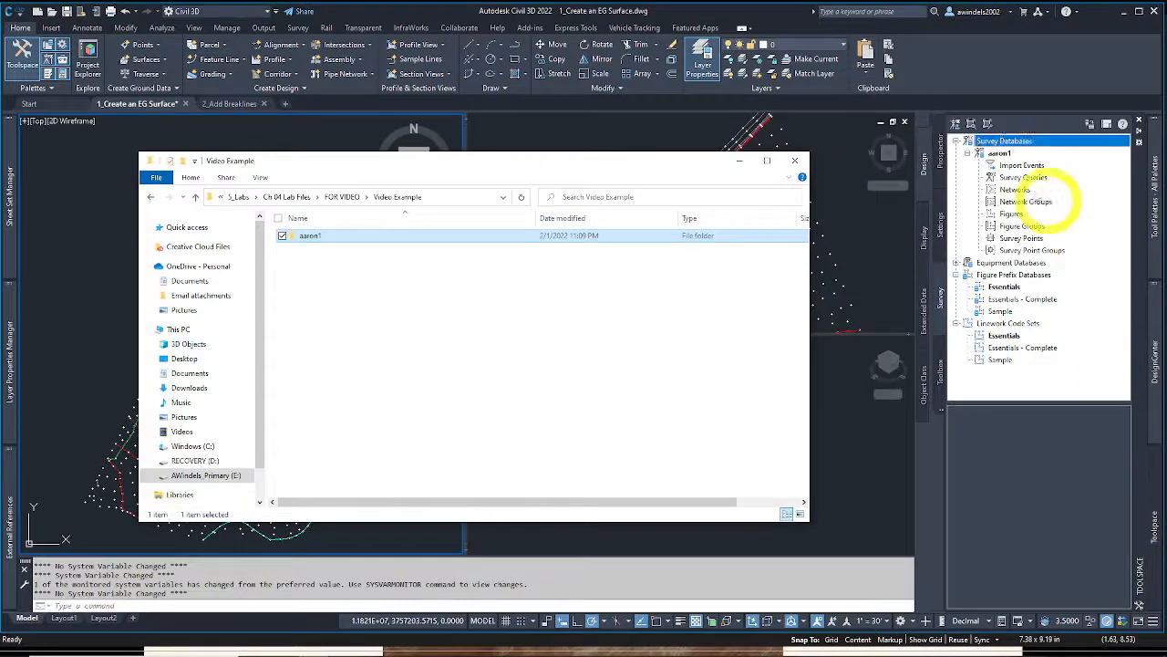
right_click(1019, 144)
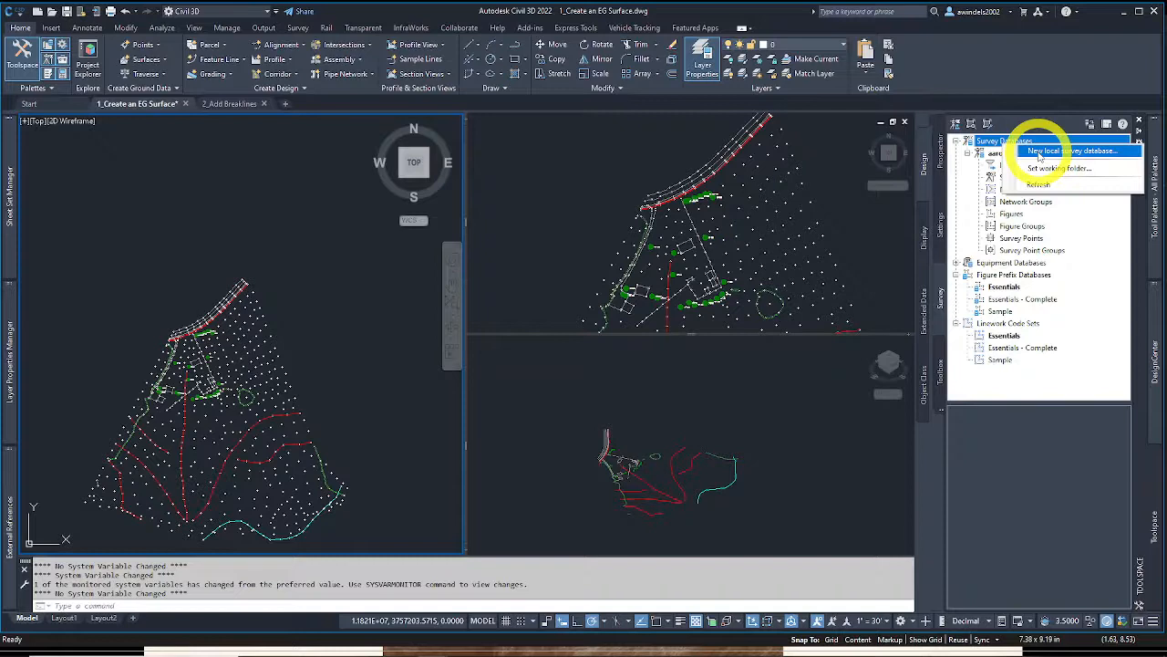
key(Escape)
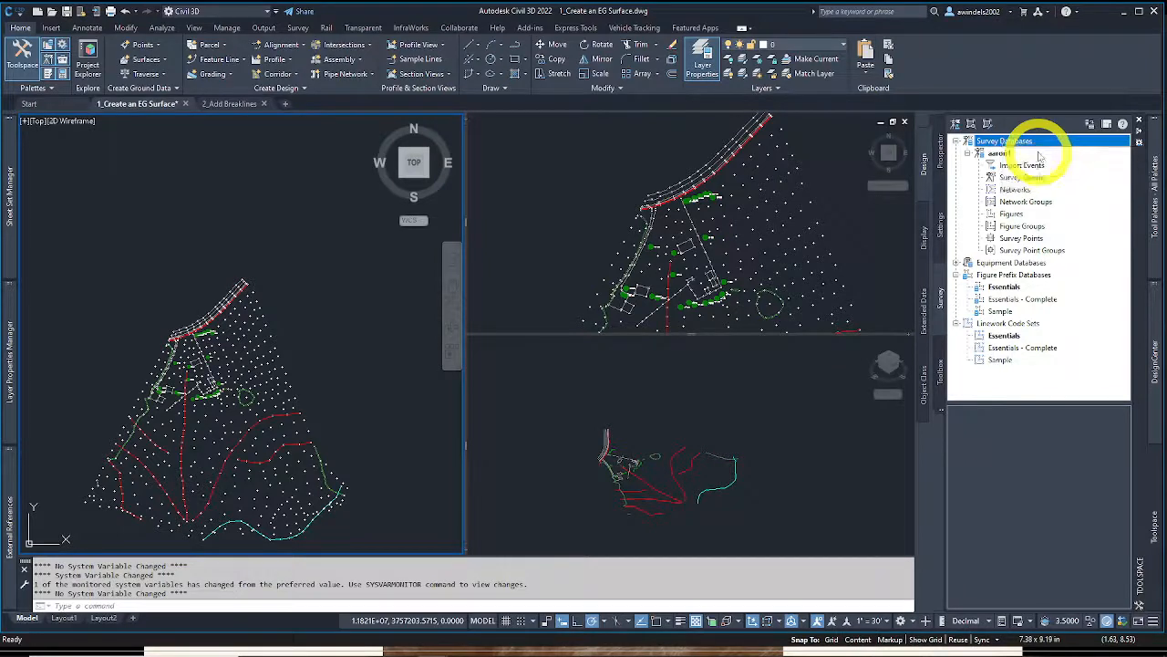
Start importing points from the drawing into the new survey database, choosing All points
click(1016, 154)
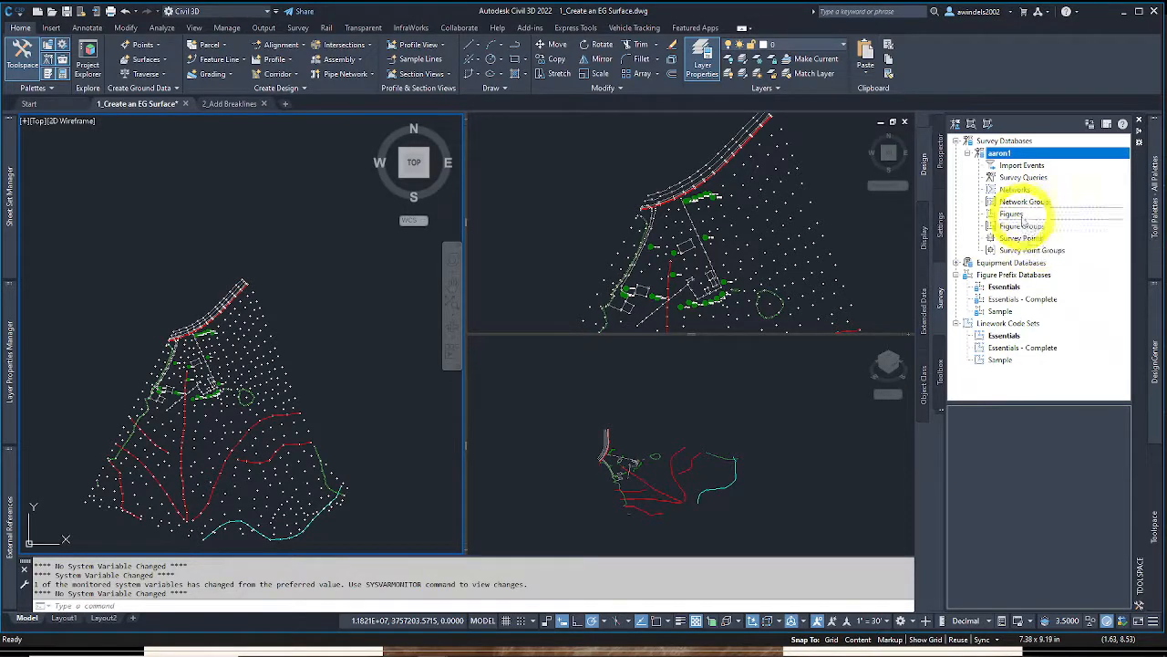
click(1015, 215)
click(1025, 154)
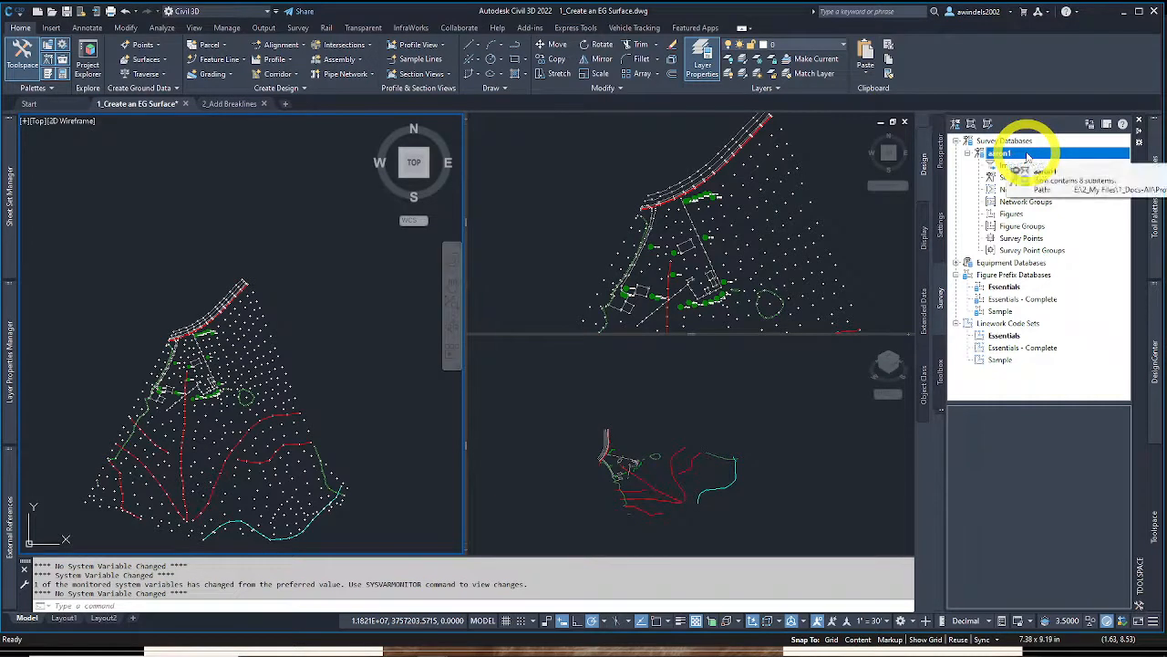
right_click(1027, 158)
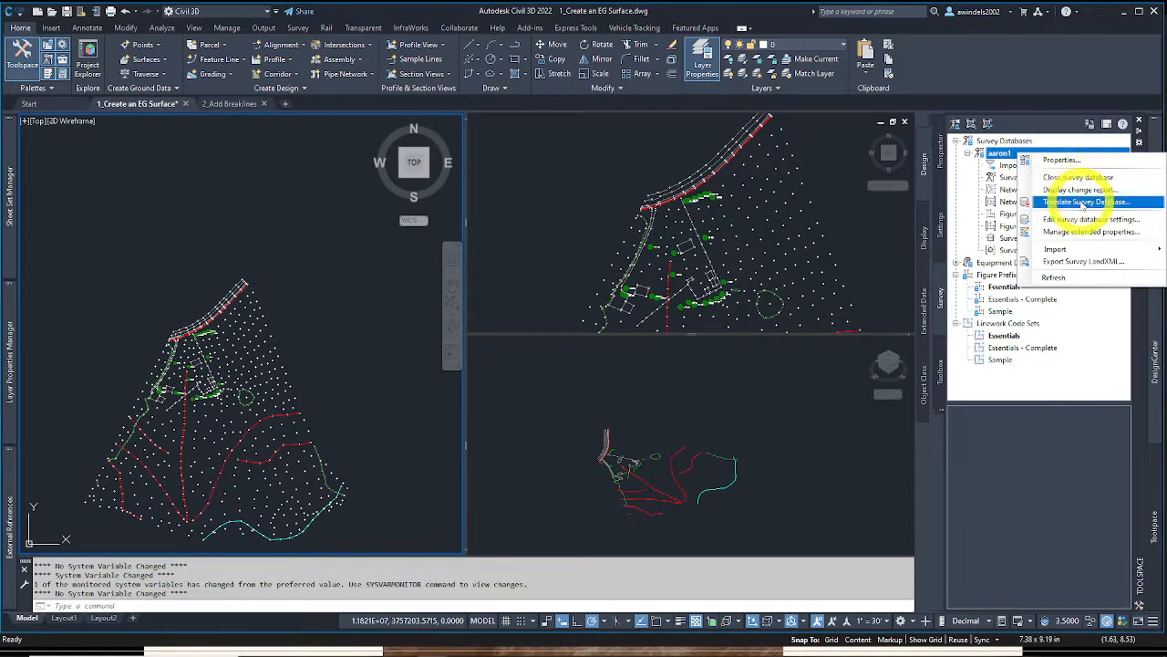
mouse_move(1085, 250)
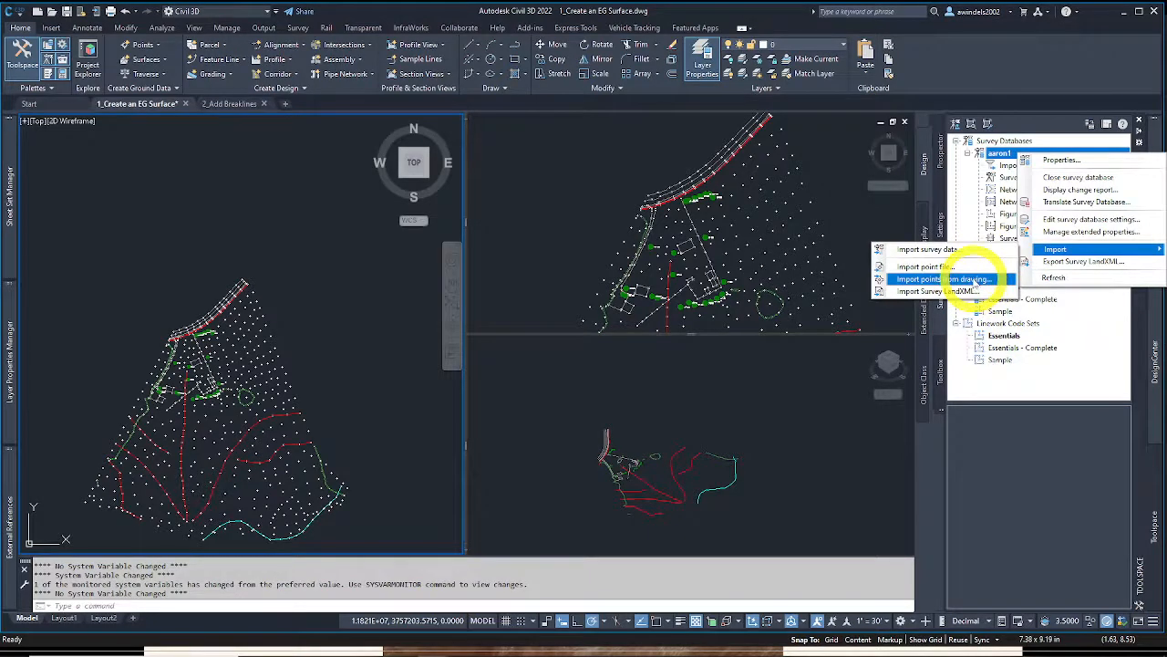
click(974, 279)
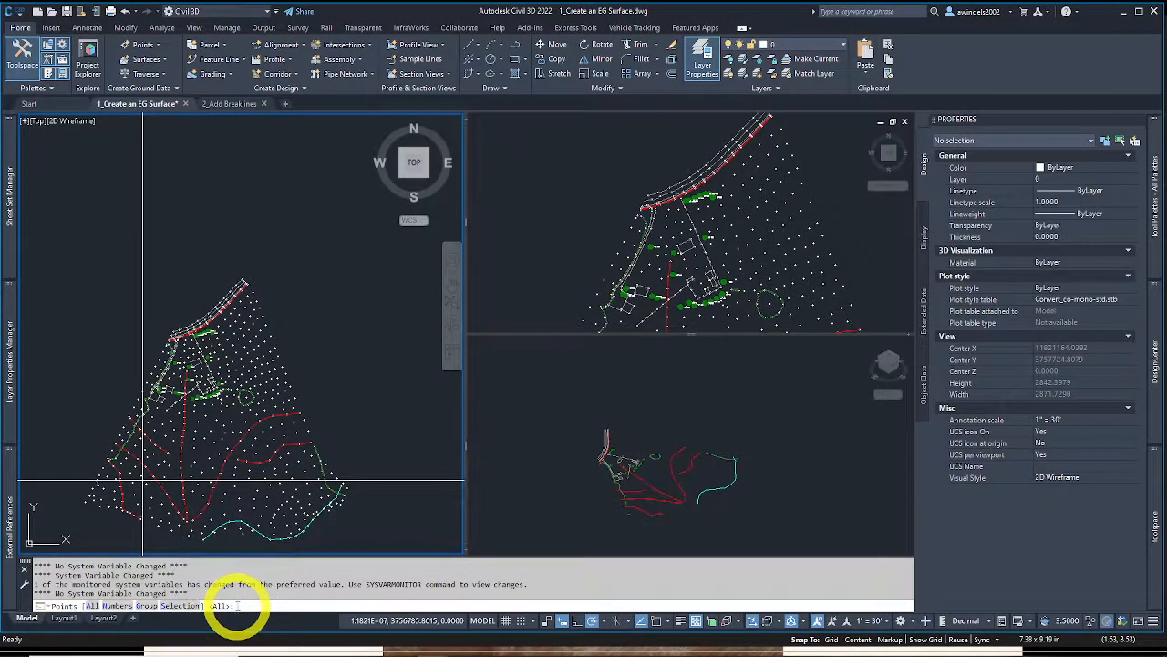
key(Return)
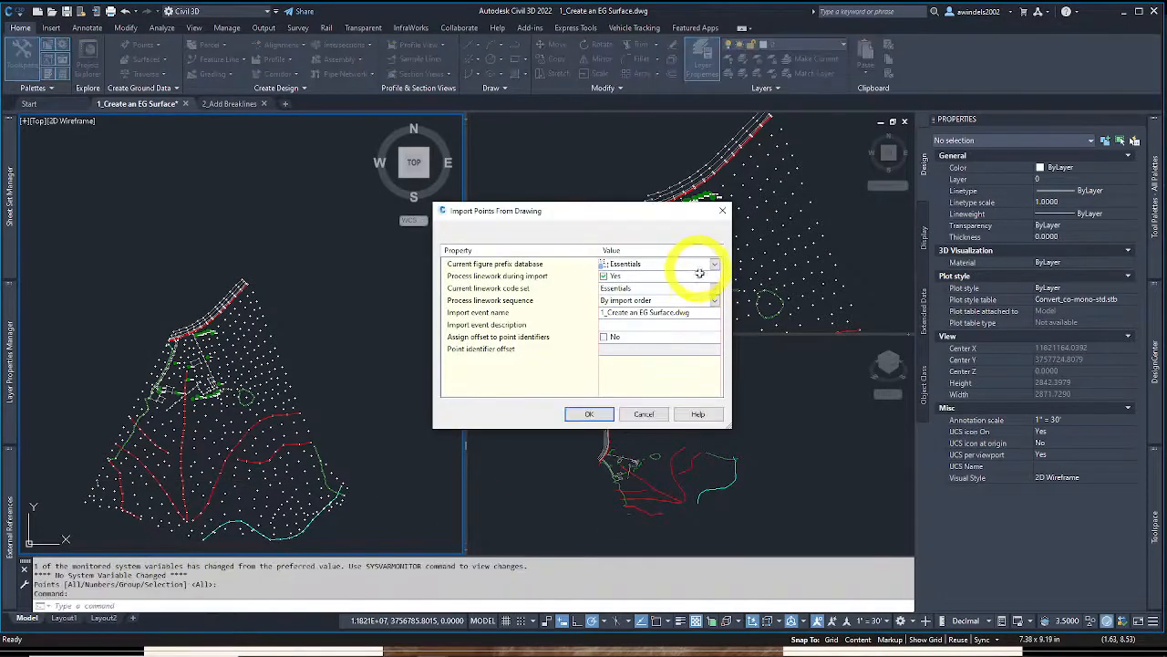
Import the points with Essentials as both the figure prefix database and the linework code set, keeping linework processing on
drag(754, 433, 756, 434)
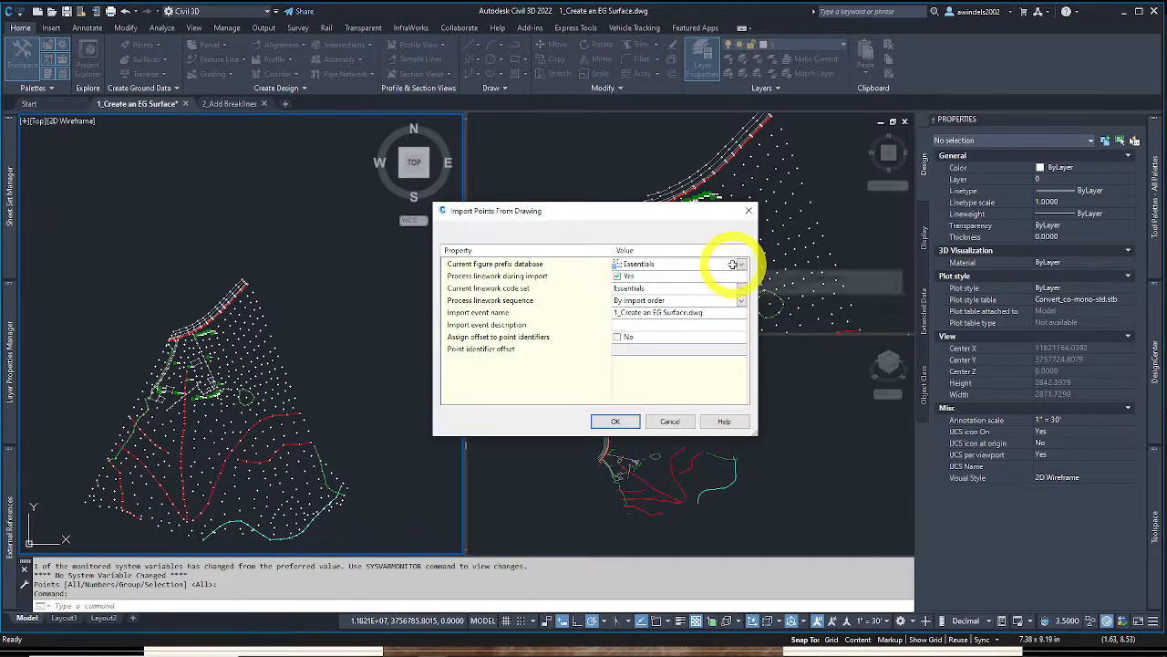
click(740, 263)
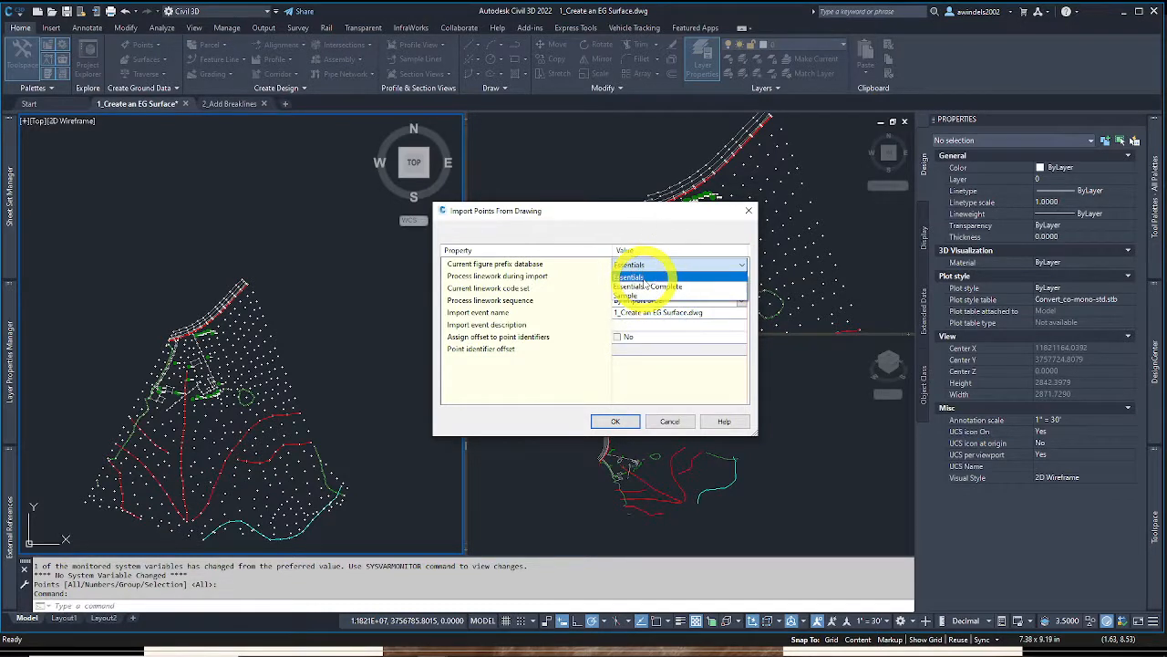
click(639, 277)
click(649, 289)
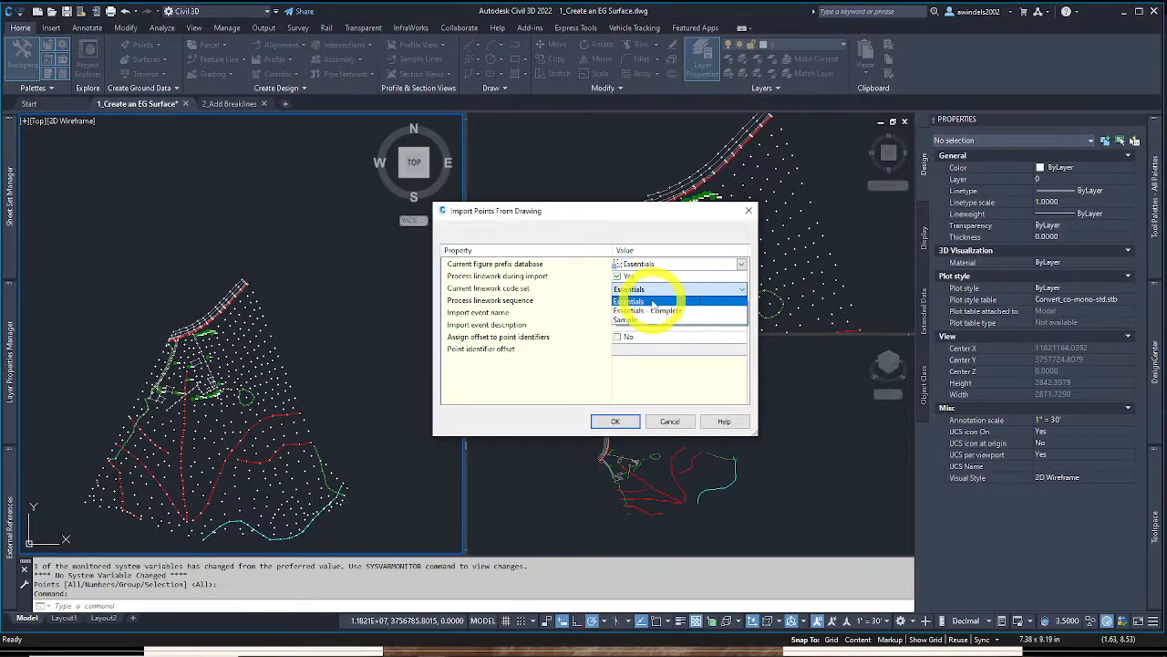
click(651, 301)
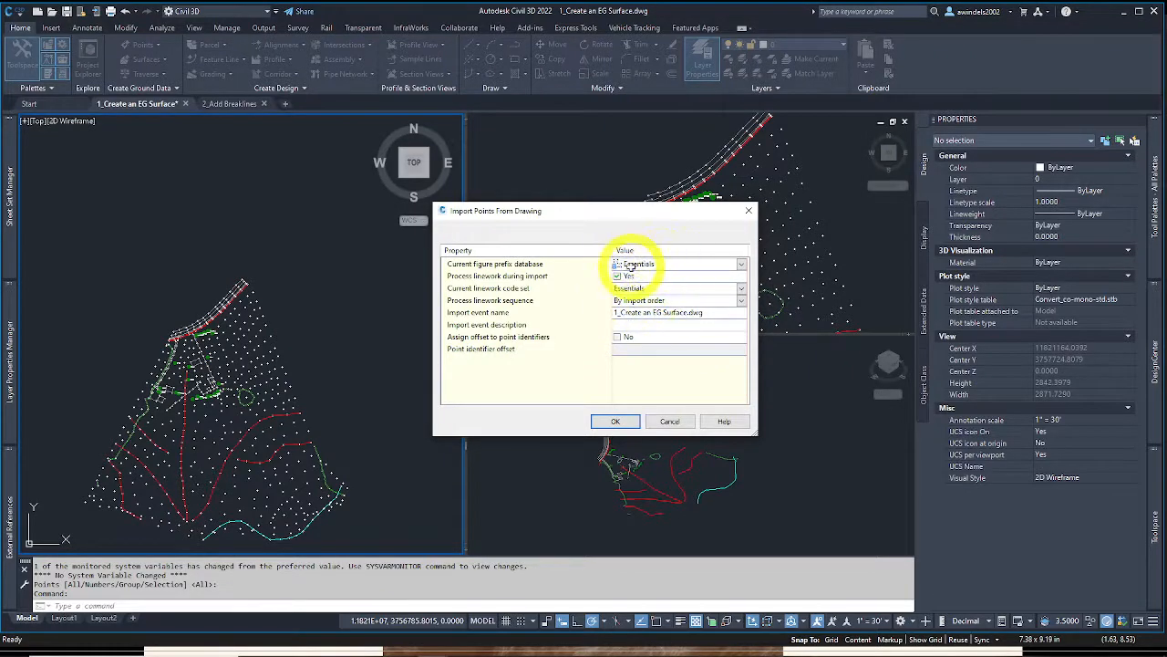
click(616, 421)
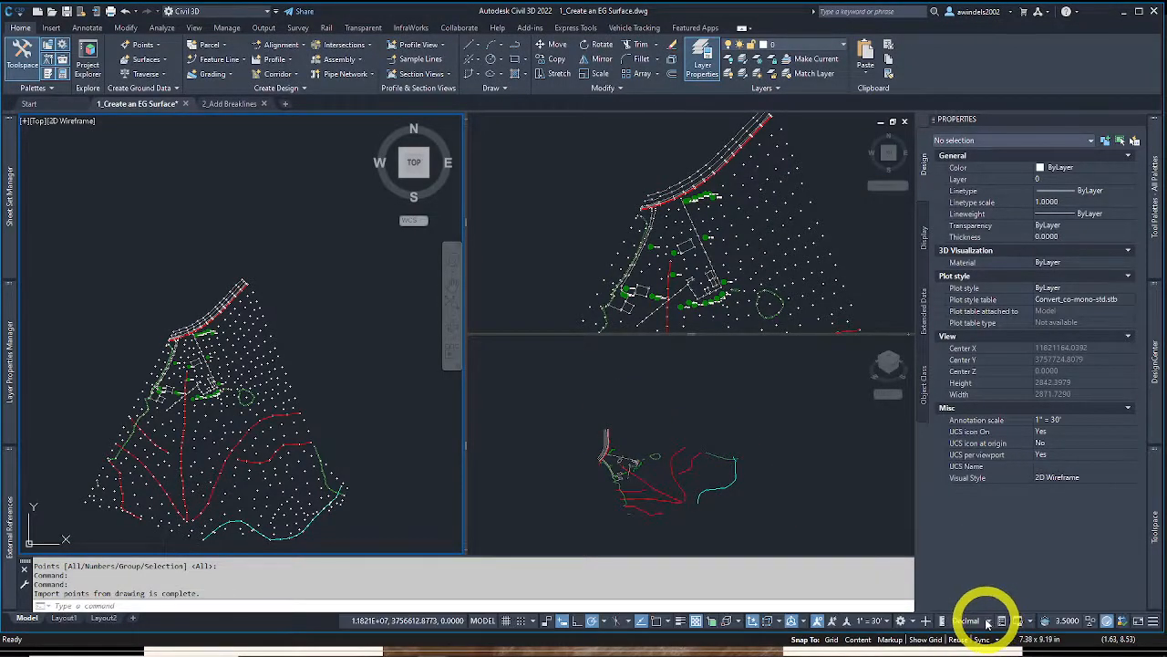
Review the survey database's figures and survey points, widening the Toolspace to show the Northing and Elevation columns
click(1156, 504)
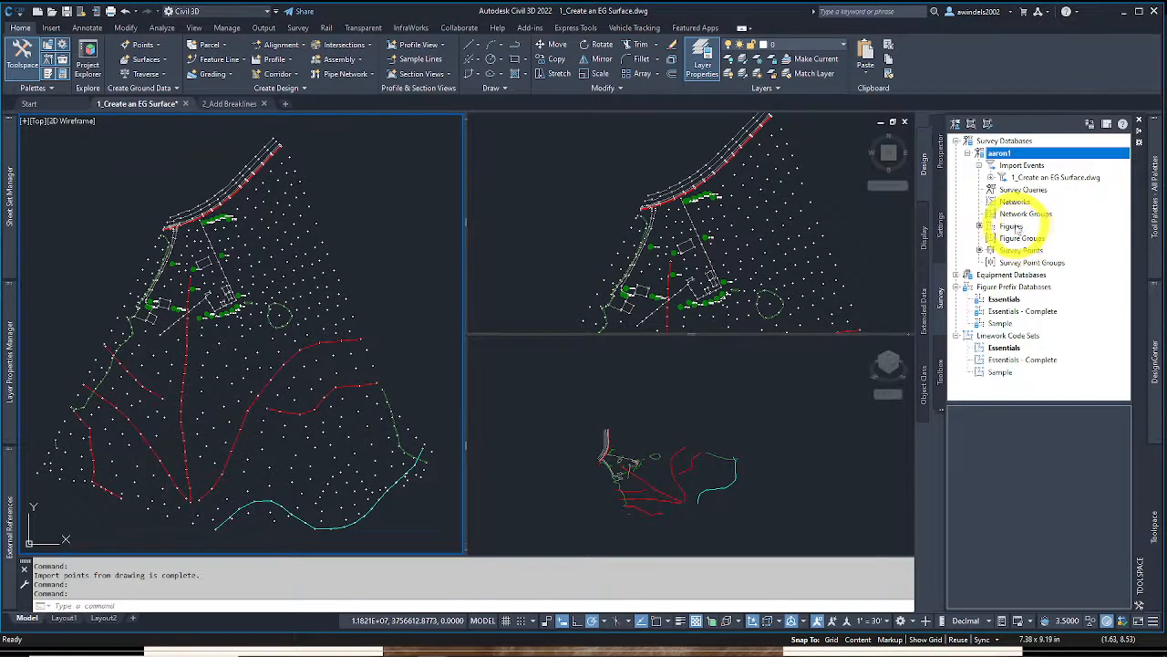
click(1012, 226)
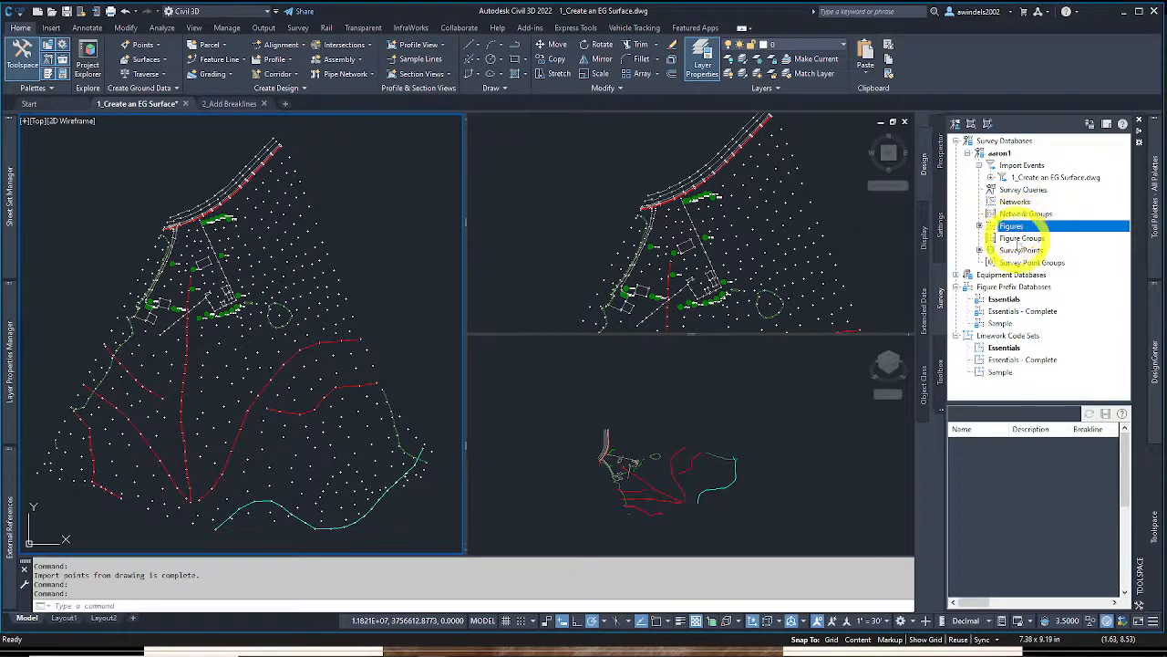
click(1023, 254)
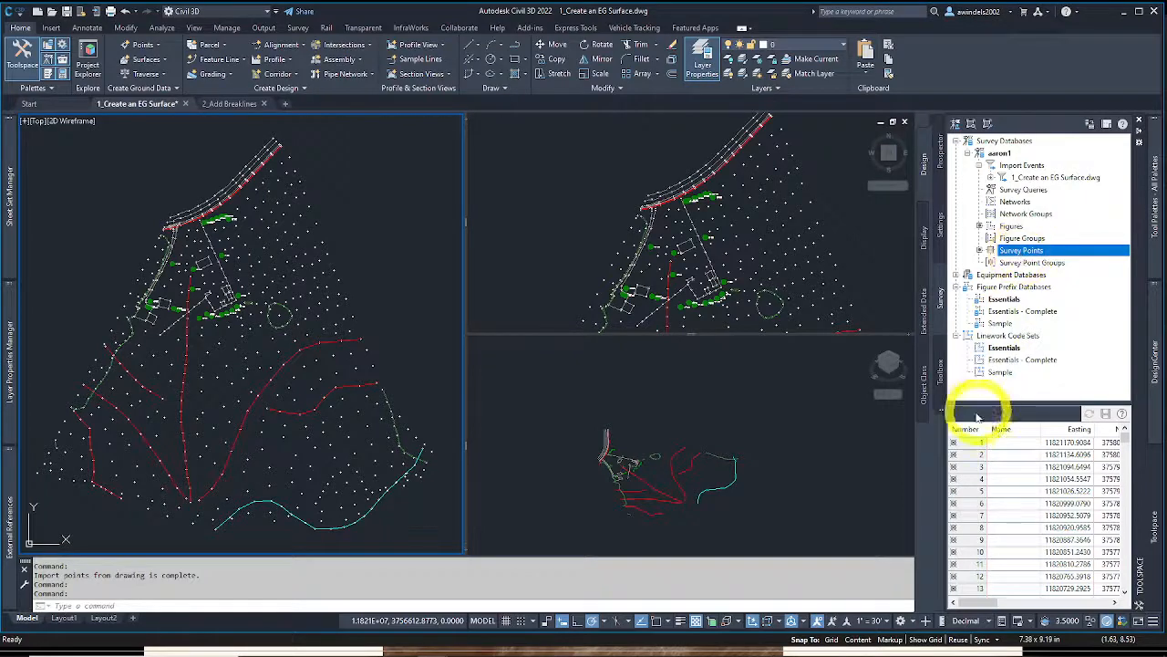
drag(942, 432, 860, 422)
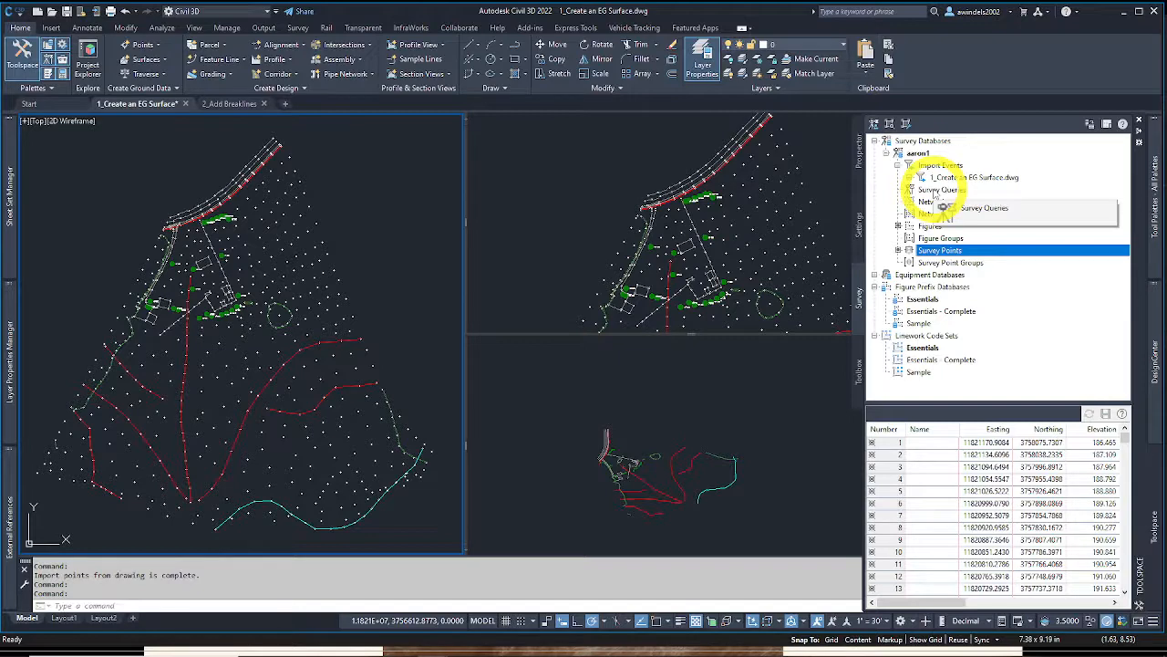
List the survey database's figures with their breakline settings and select the first BLD figure
drag(939, 196, 951, 215)
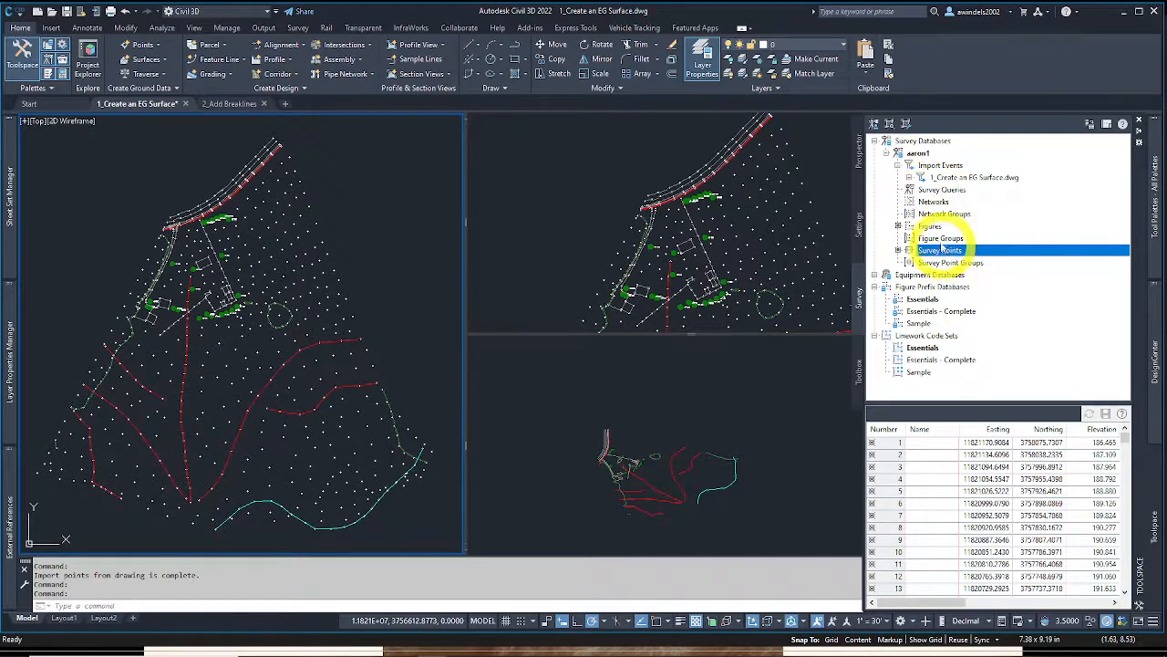
click(932, 226)
right_click(935, 227)
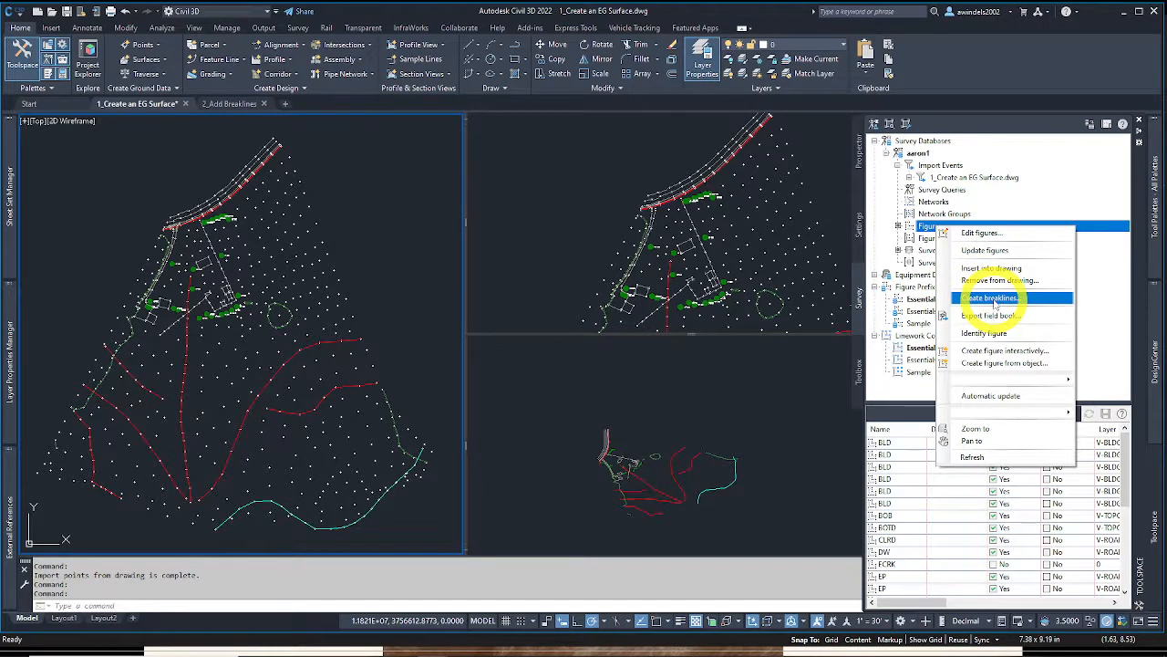
click(949, 493)
click(953, 477)
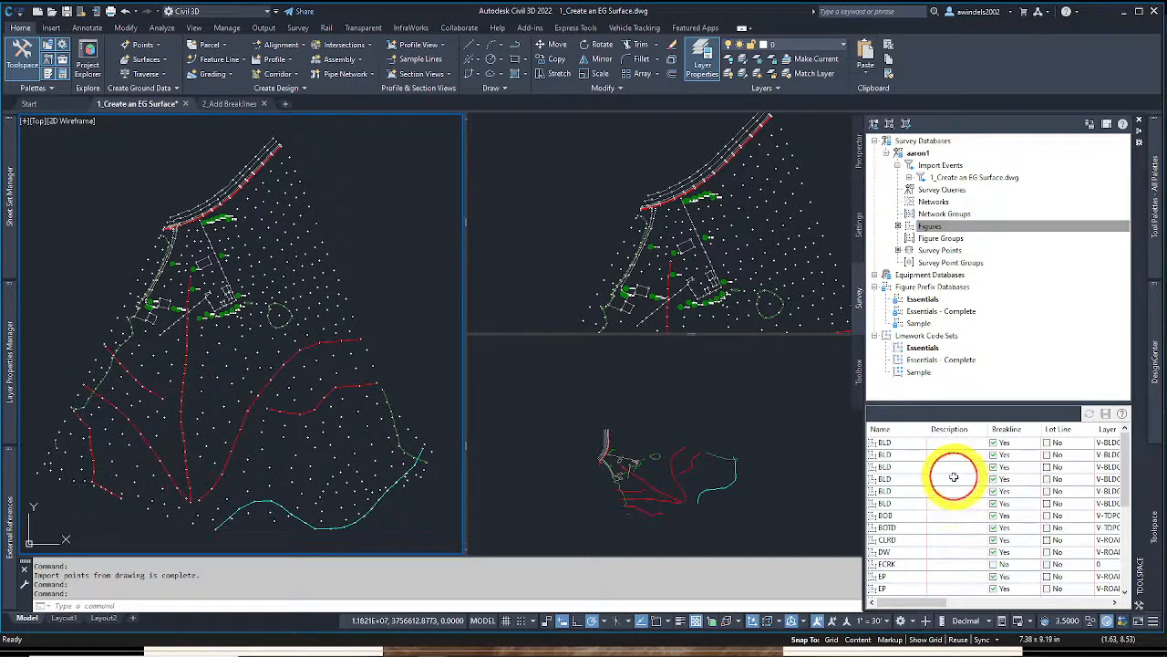
click(912, 443)
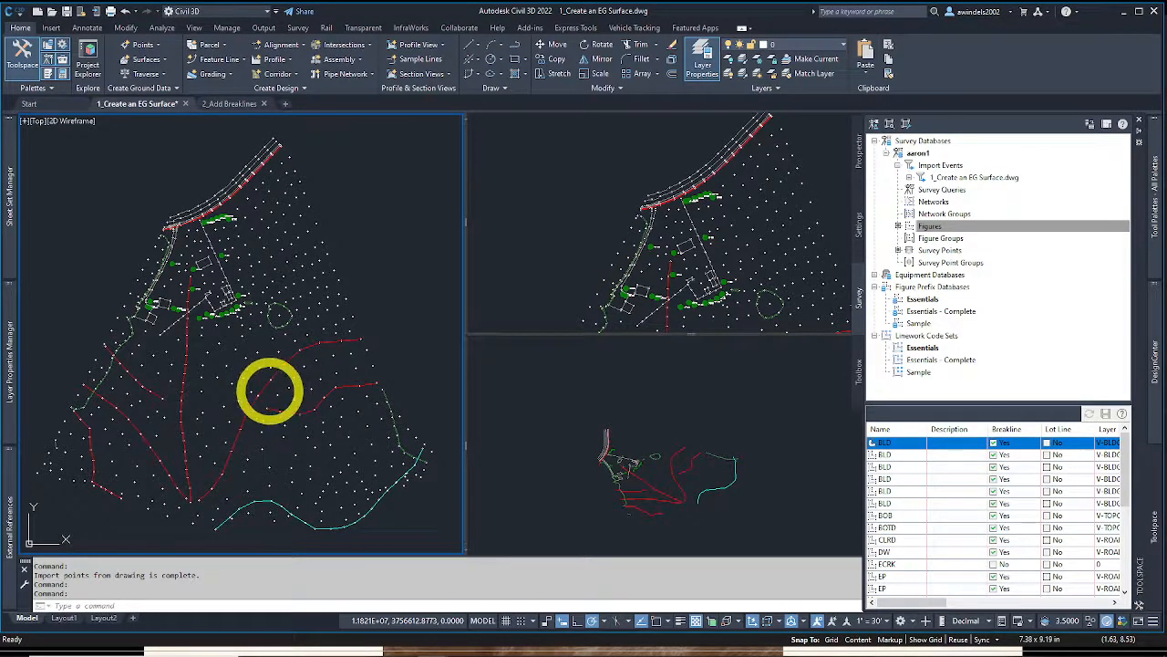
Select the curved red TOB survey figure in the plan view to inspect its properties, and return to the database's Figures collection
middle_drag(269, 388, 270, 390)
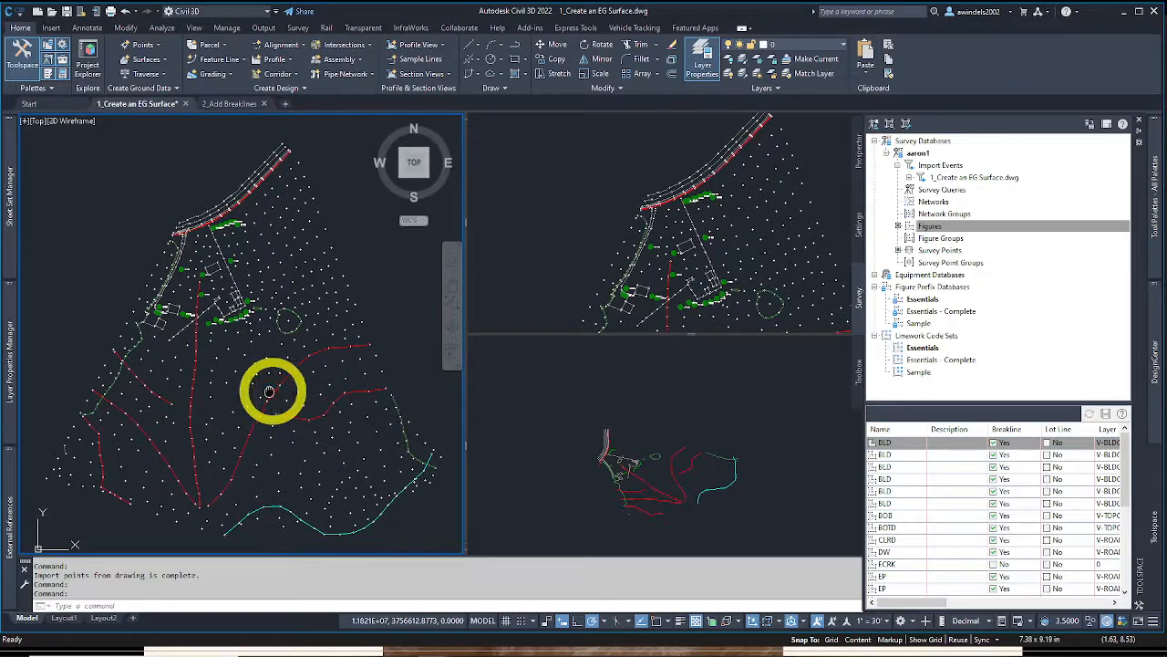
click(390, 282)
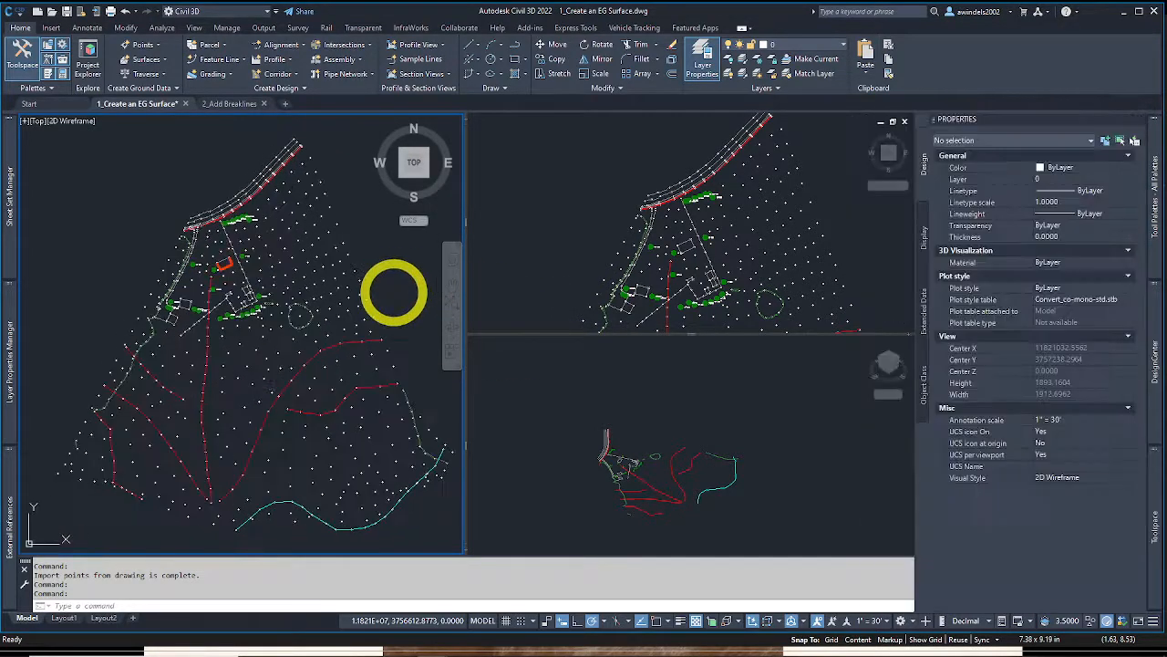
click(369, 340)
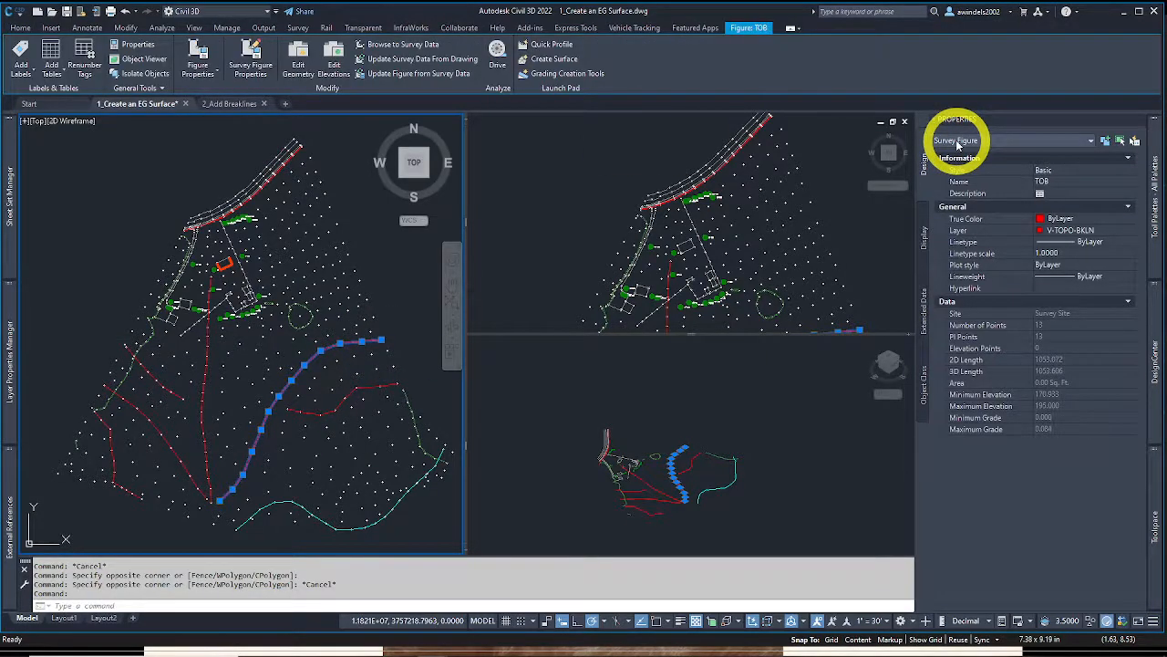
mouse_move(1154, 571)
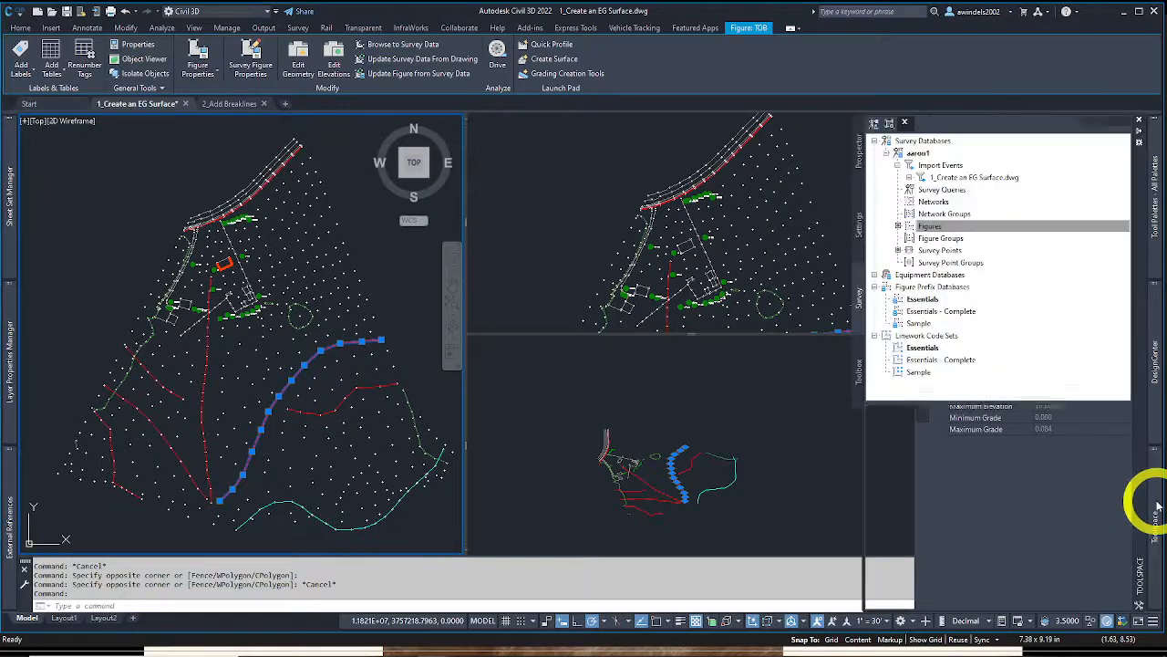
click(968, 228)
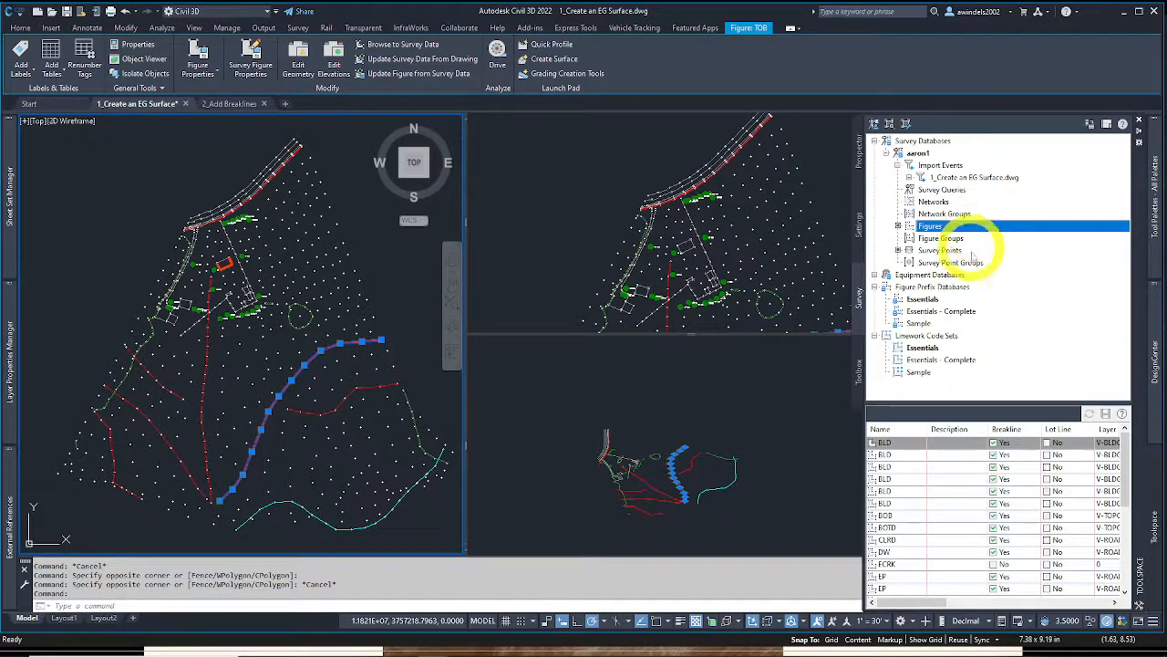
Narrow the Description column of the survey figure list and review the figures' breakline settings down to TOPD
drag(987, 429, 971, 429)
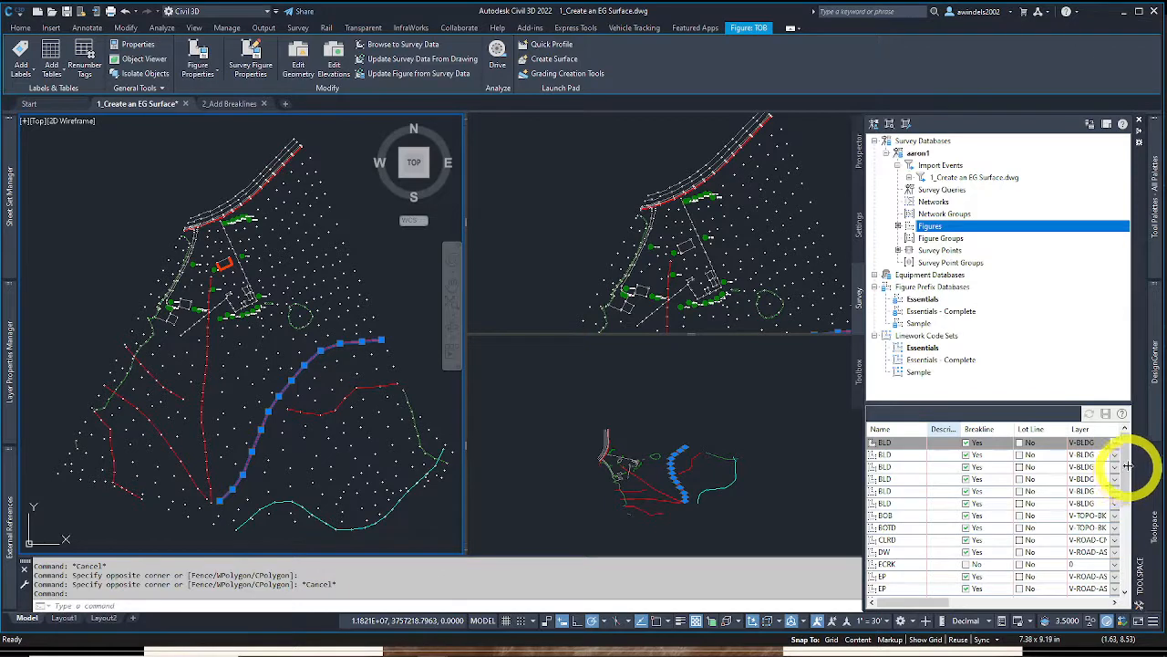
click(1125, 459)
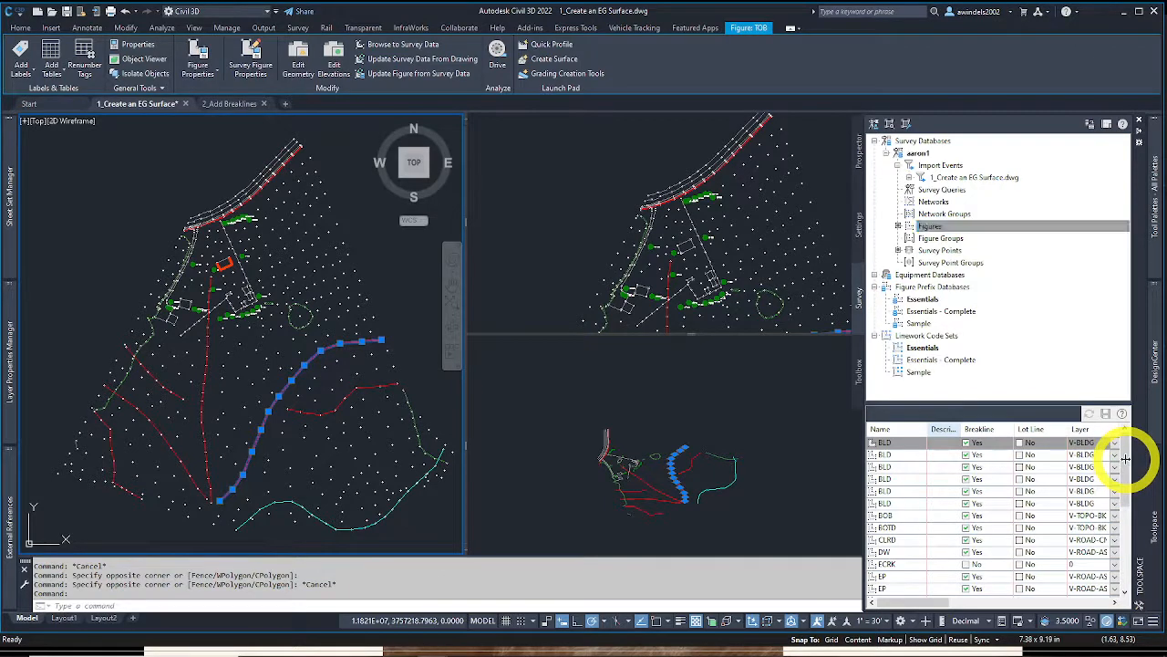
click(1127, 463)
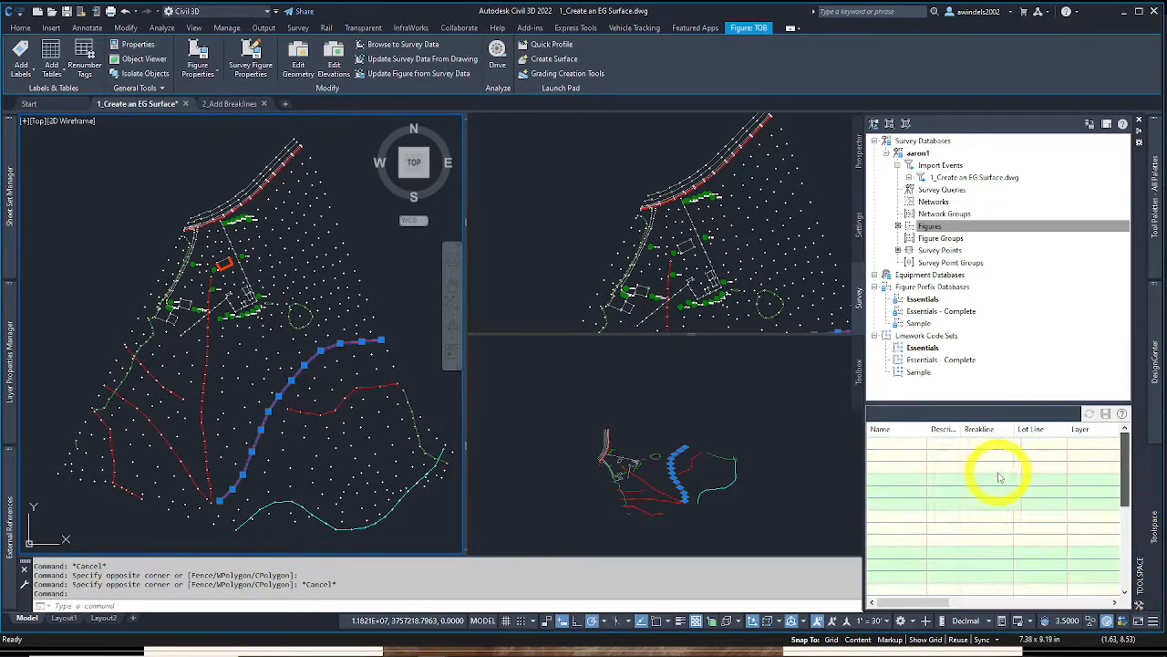
scroll(1000, 477, down, 5)
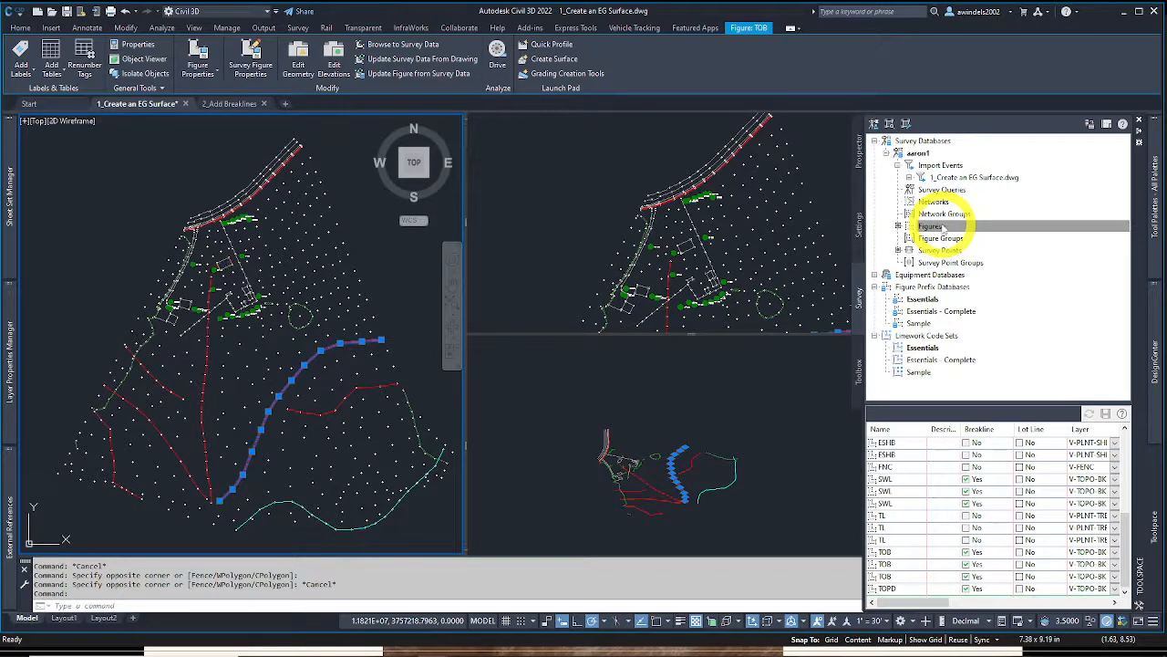
Try to create breaklines from the survey database's figures in the 1_Create an EG Surface drawing
right_click(945, 227)
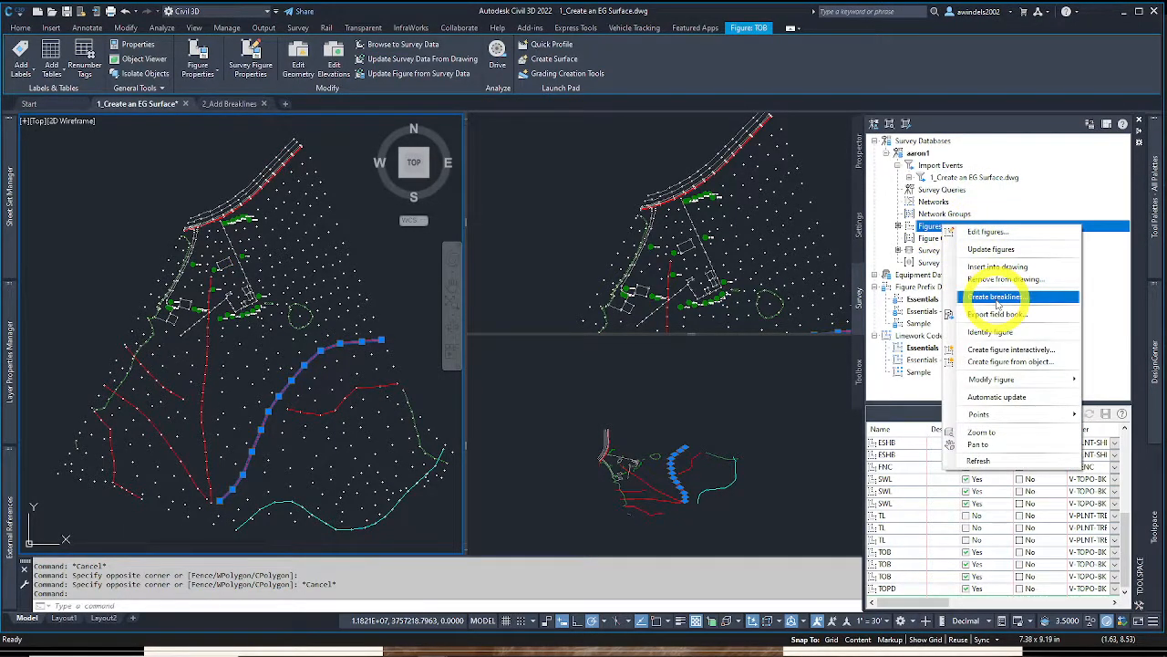
click(996, 301)
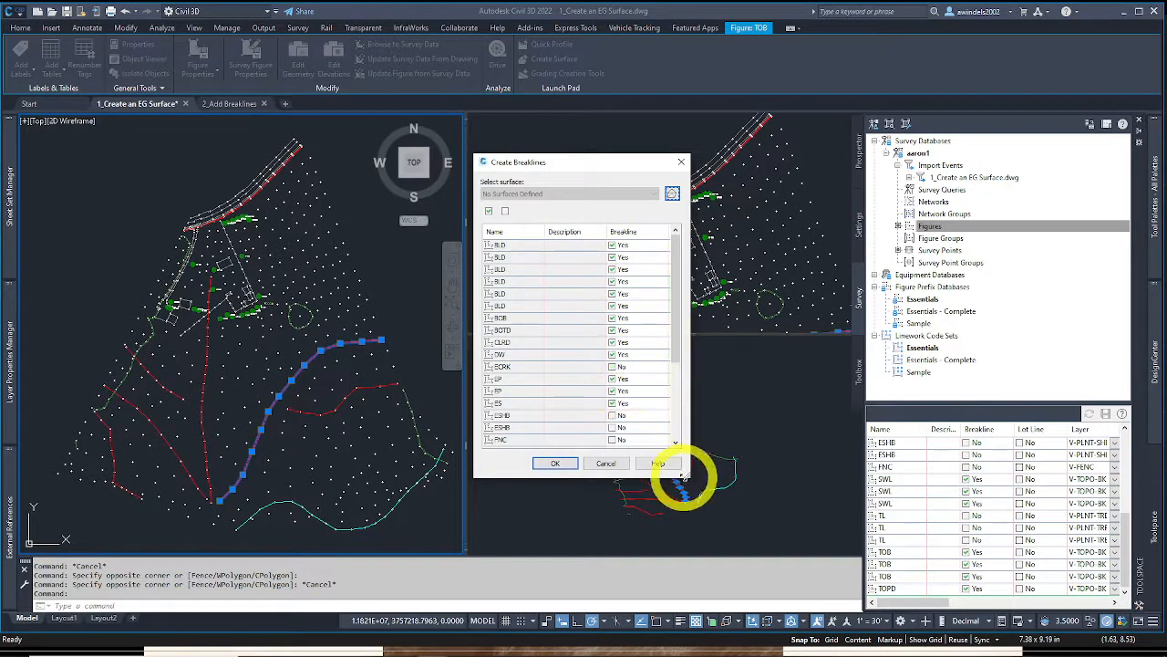
drag(689, 476, 718, 493)
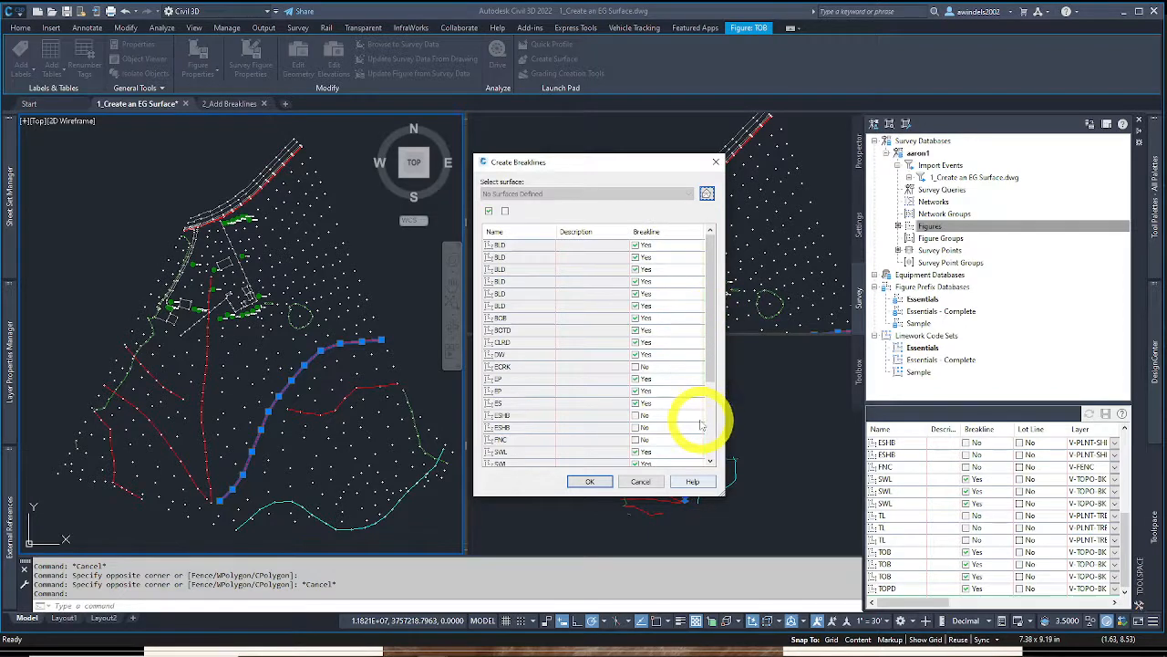
scroll(701, 424, down, 3)
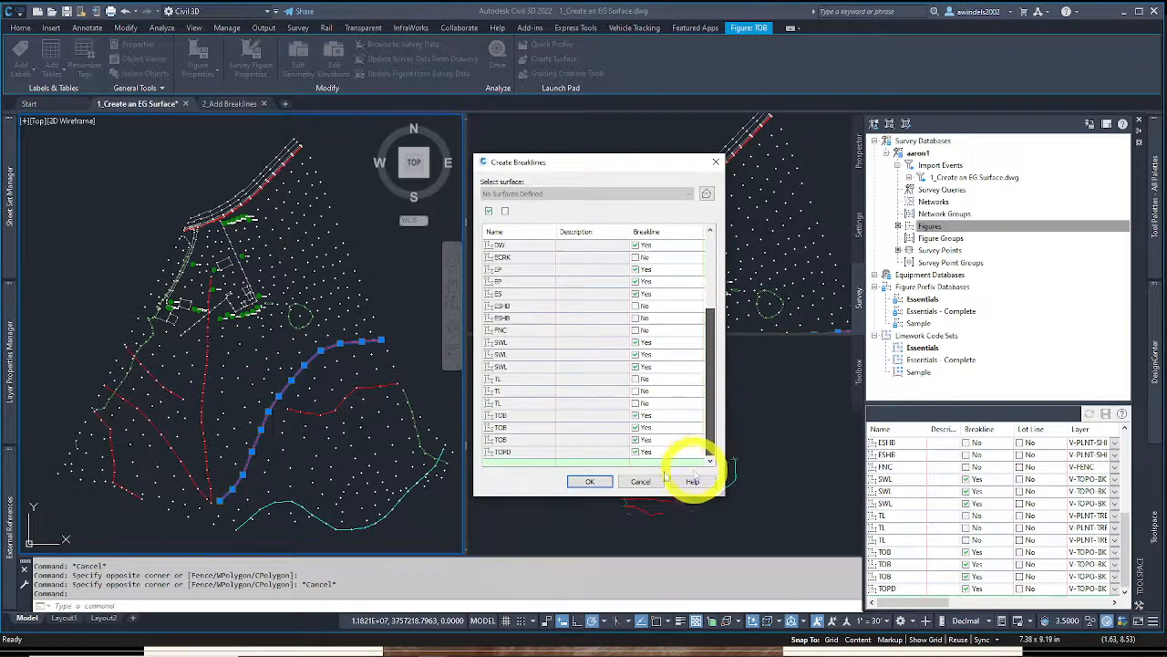
click(584, 481)
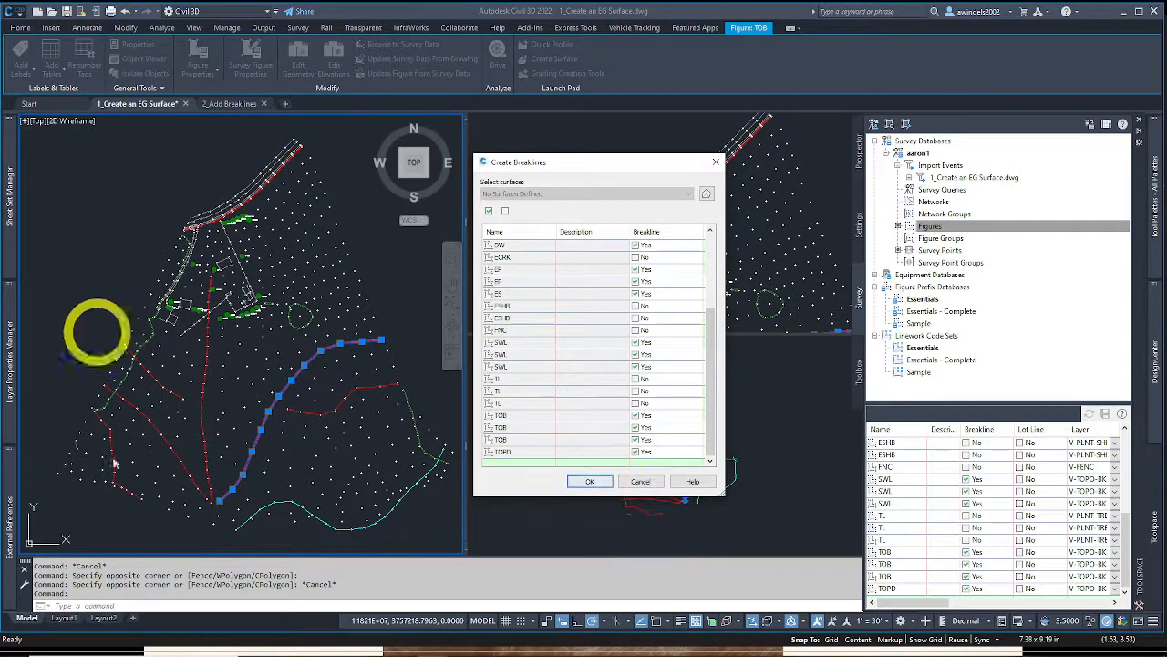
click(594, 482)
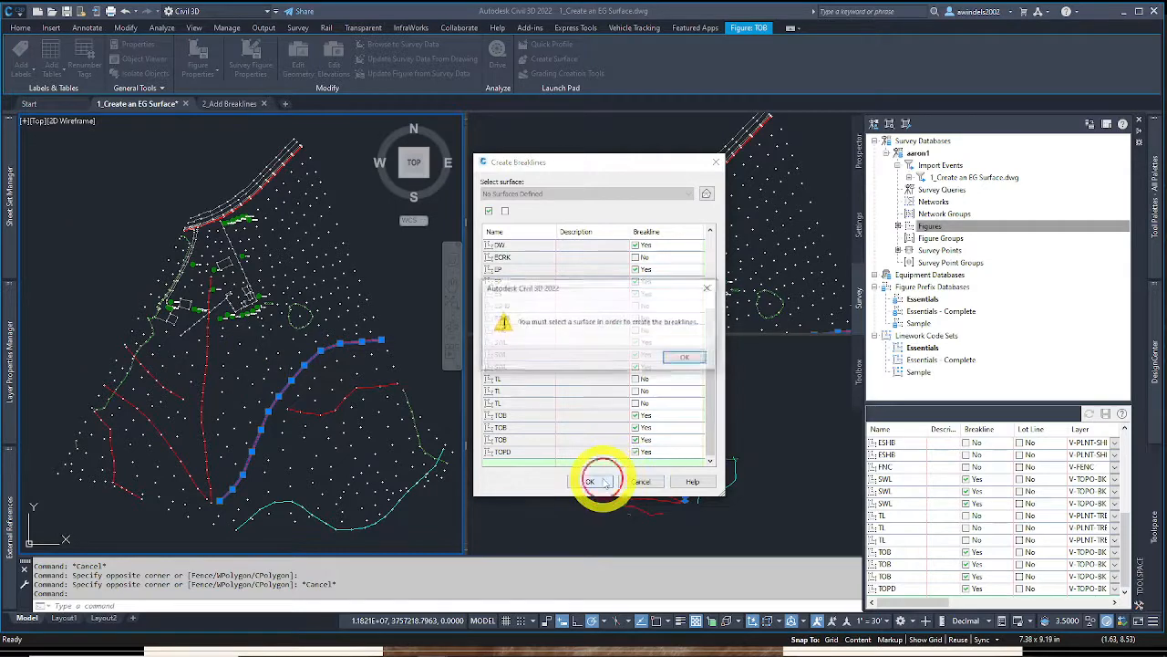
click(686, 359)
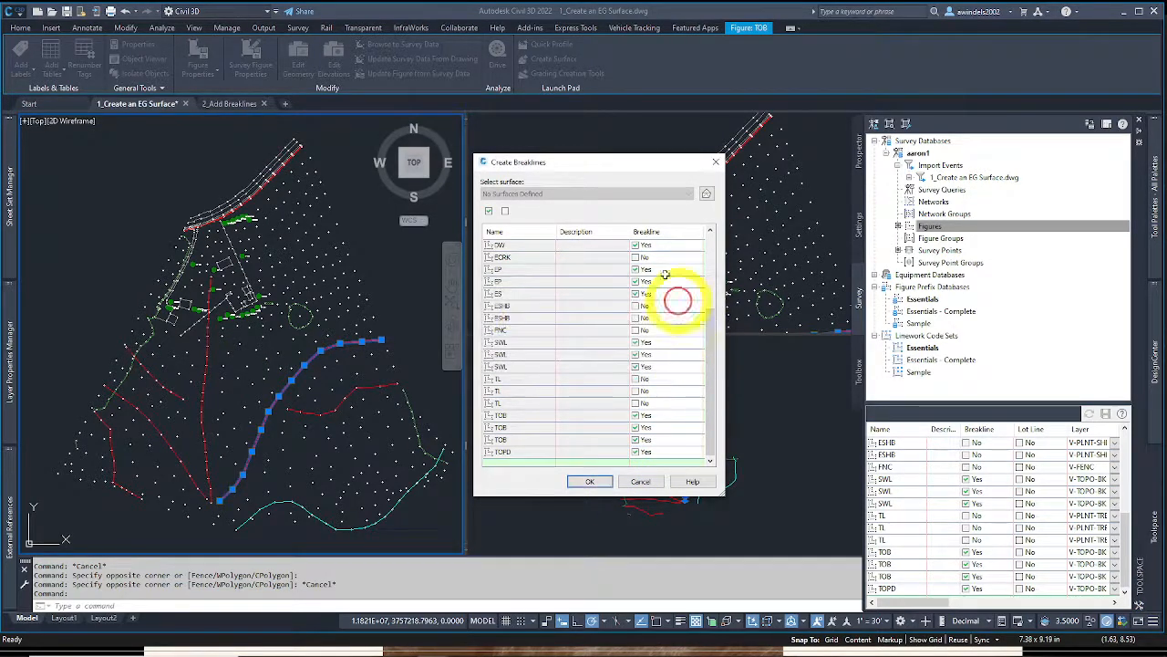
click(707, 194)
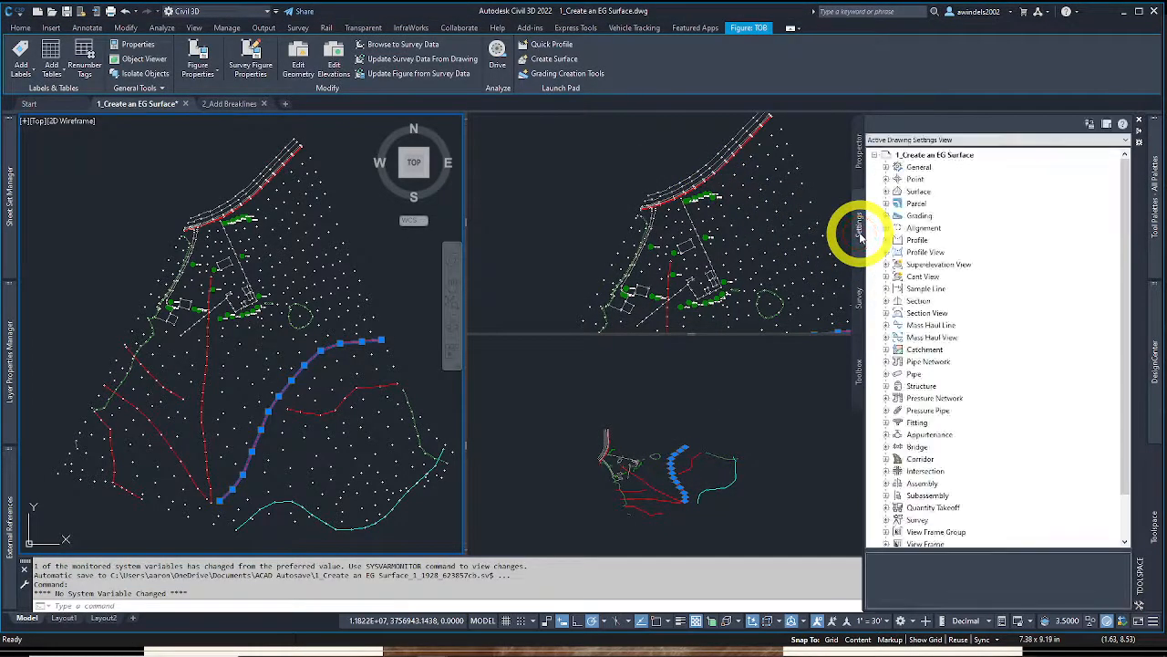
key(Escape)
Switch to the 2_Add Breaklines drawing and create breaklines from the survey figures for the EG surface, keeping the listed breakline settings
click(244, 103)
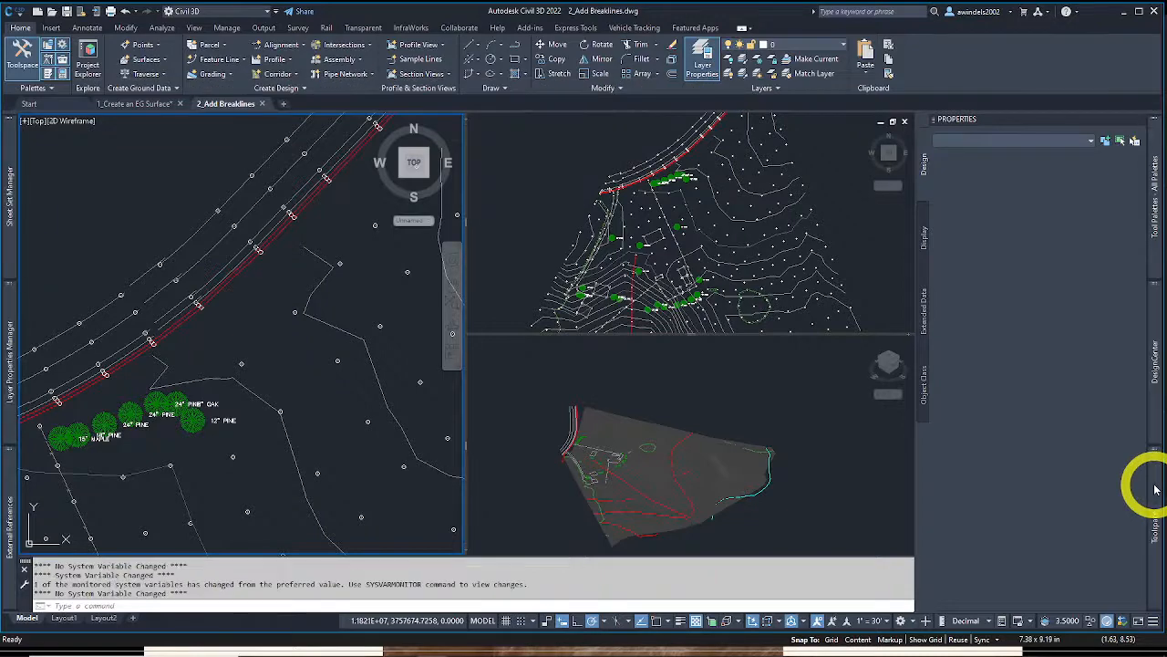
mouse_move(1155, 490)
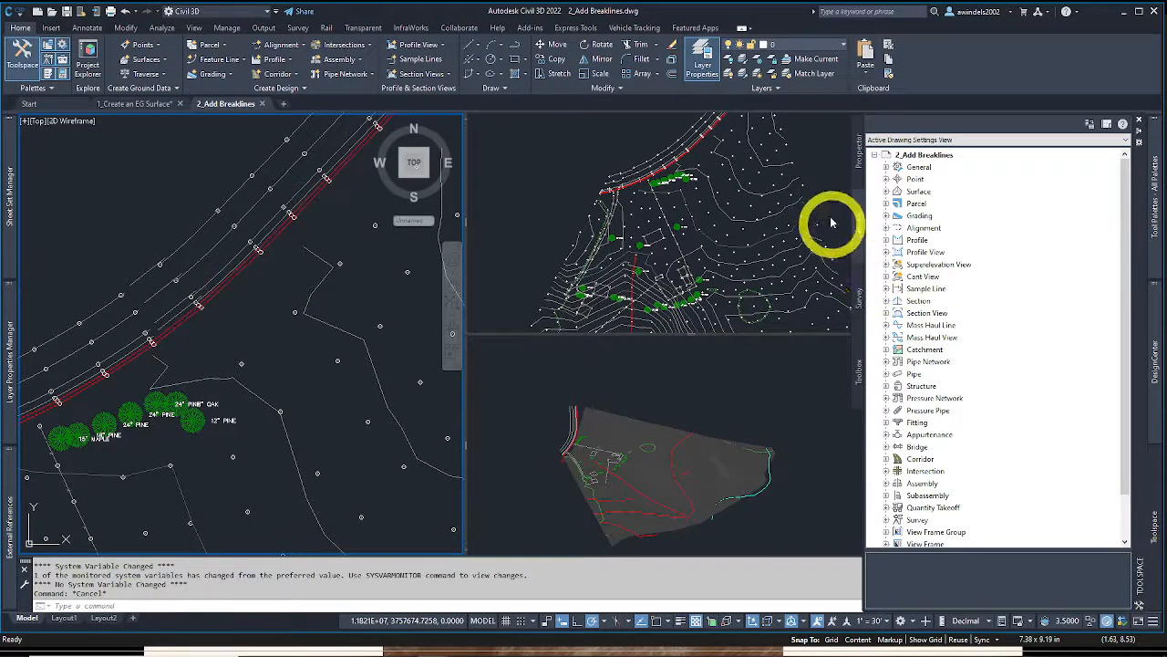
click(857, 290)
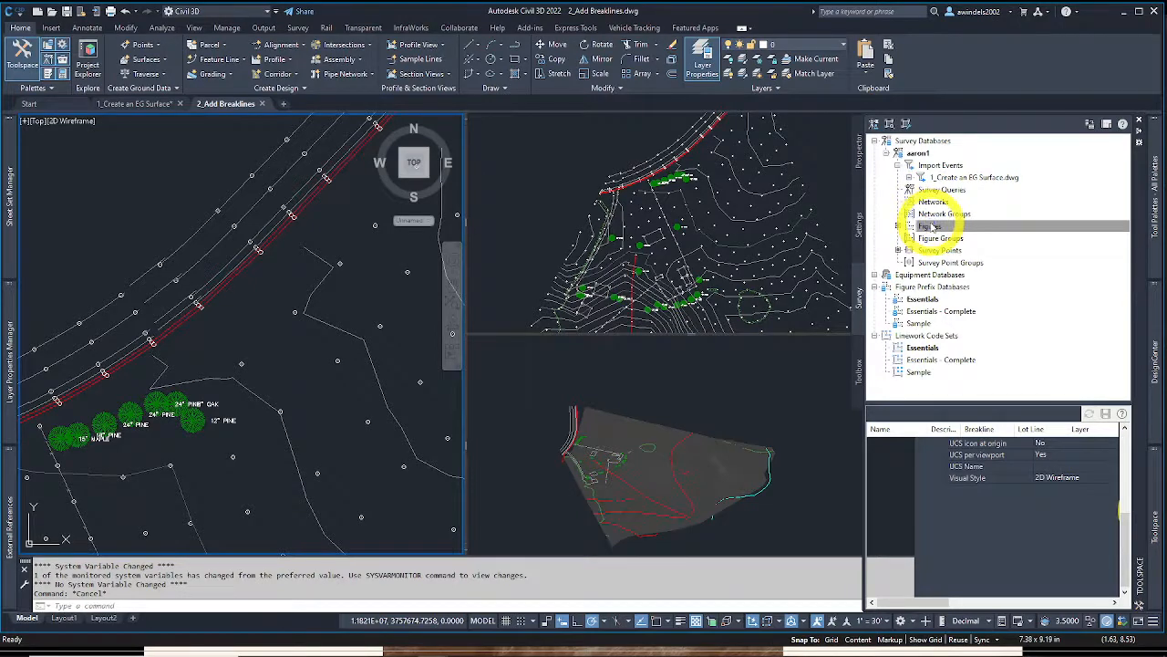
right_click(931, 226)
click(983, 295)
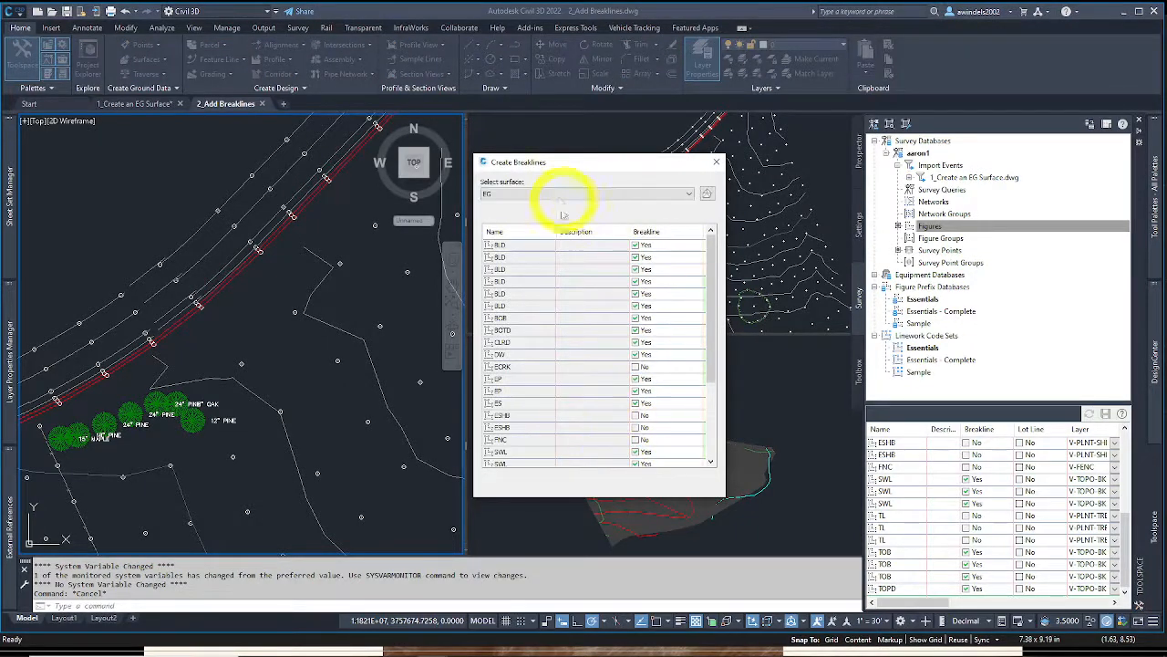
click(582, 202)
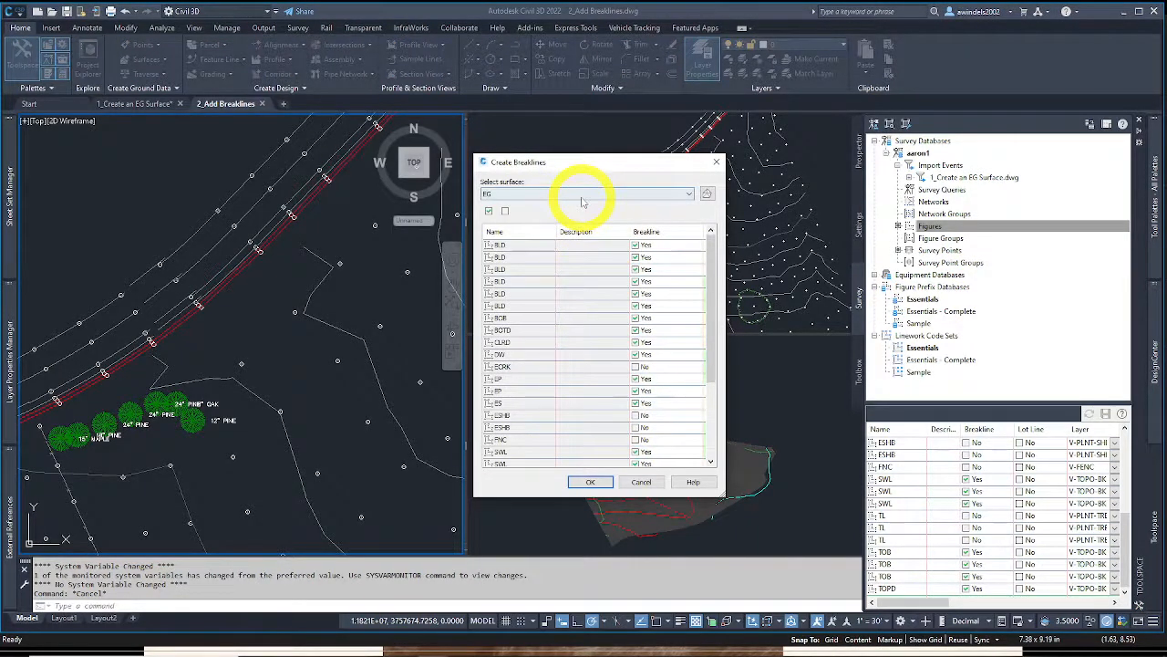
click(689, 195)
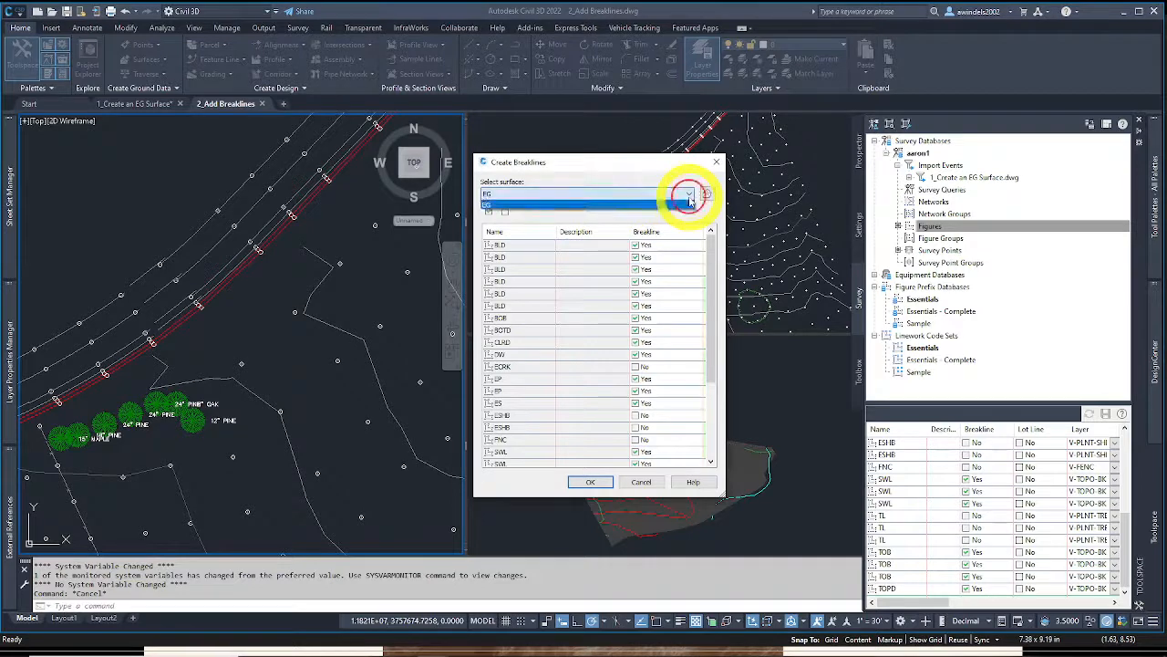
click(688, 196)
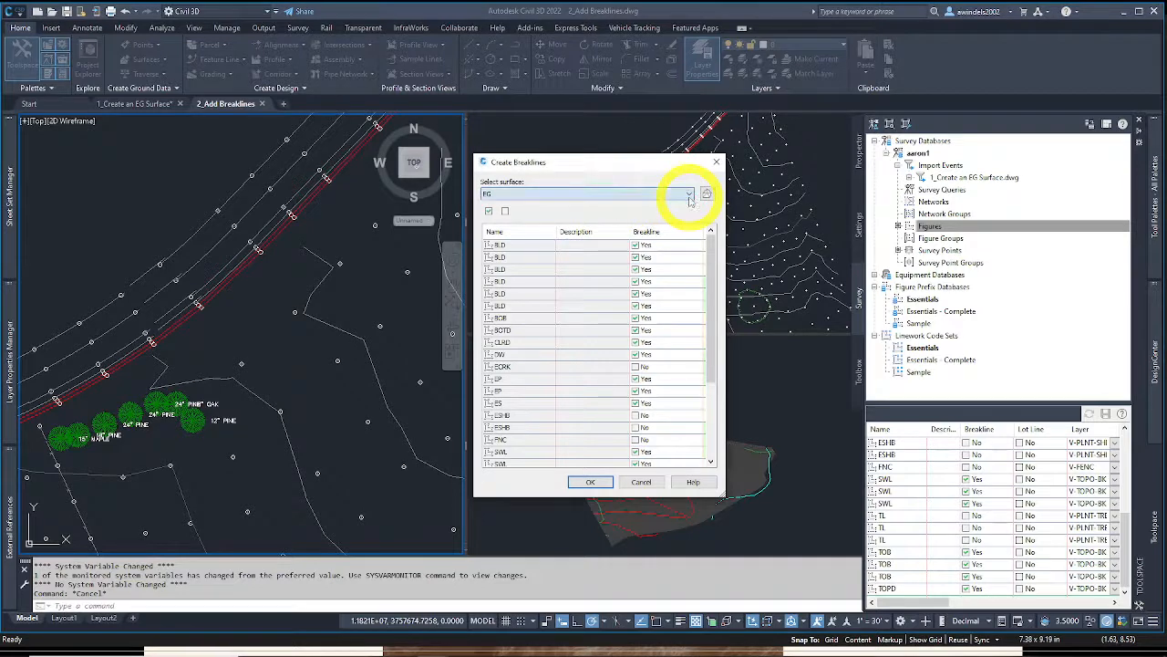
click(602, 486)
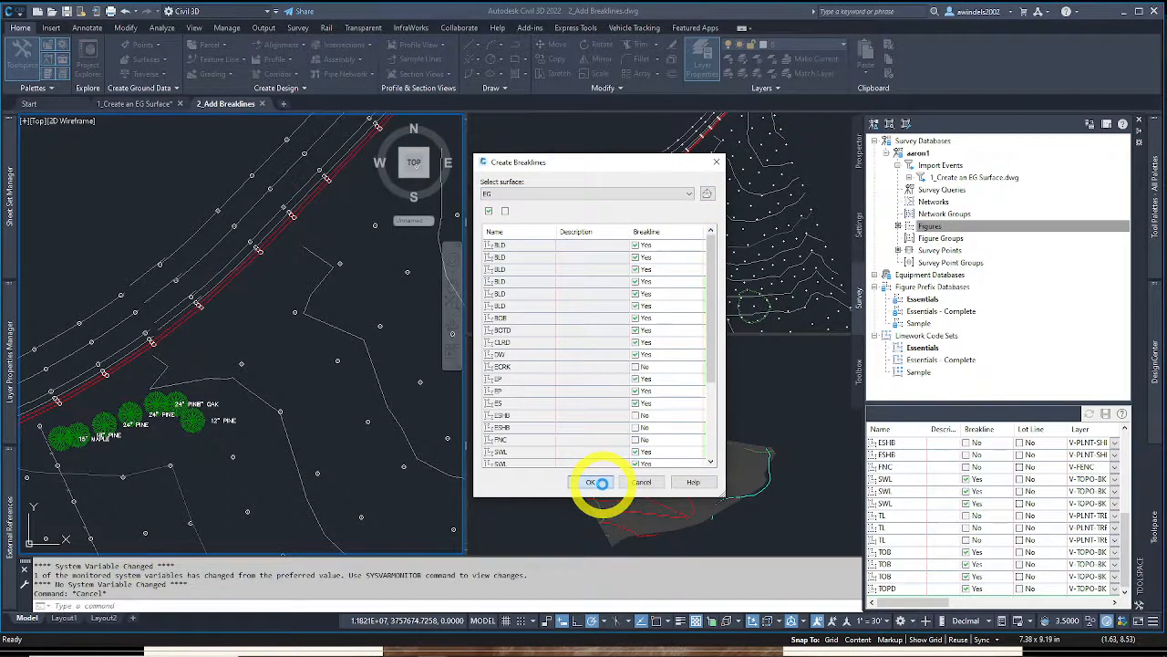
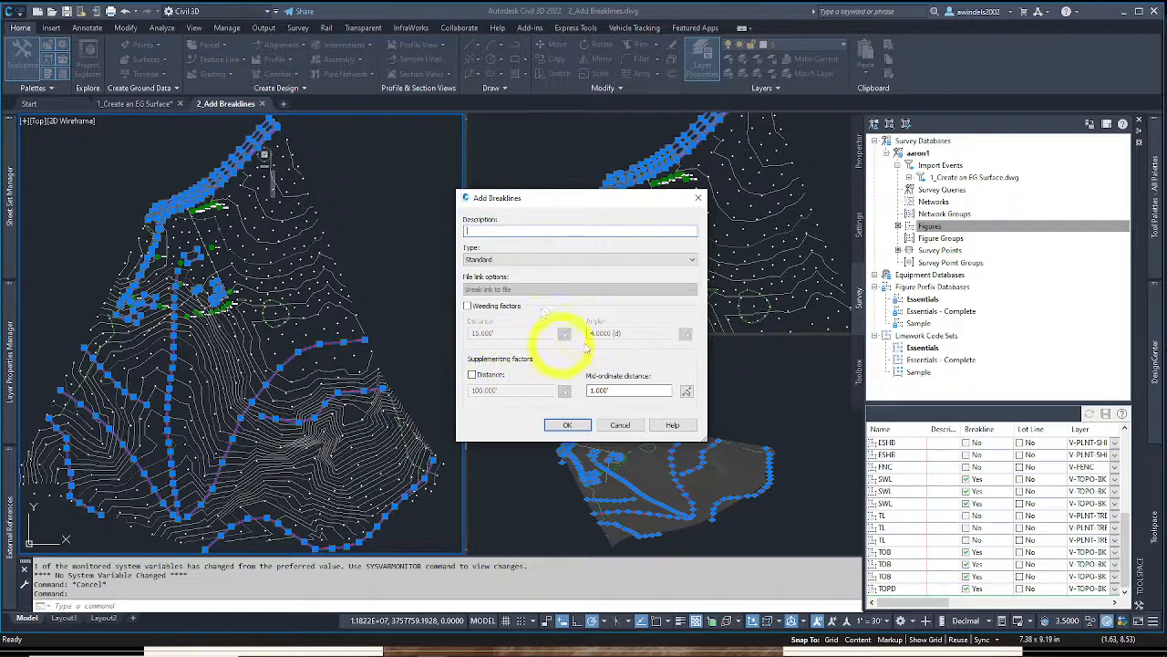
Describe the breaklines as "All EG Site Breaklines", keep the Standard type and set the mid-ordinate distance to 0.03'
click(527, 230)
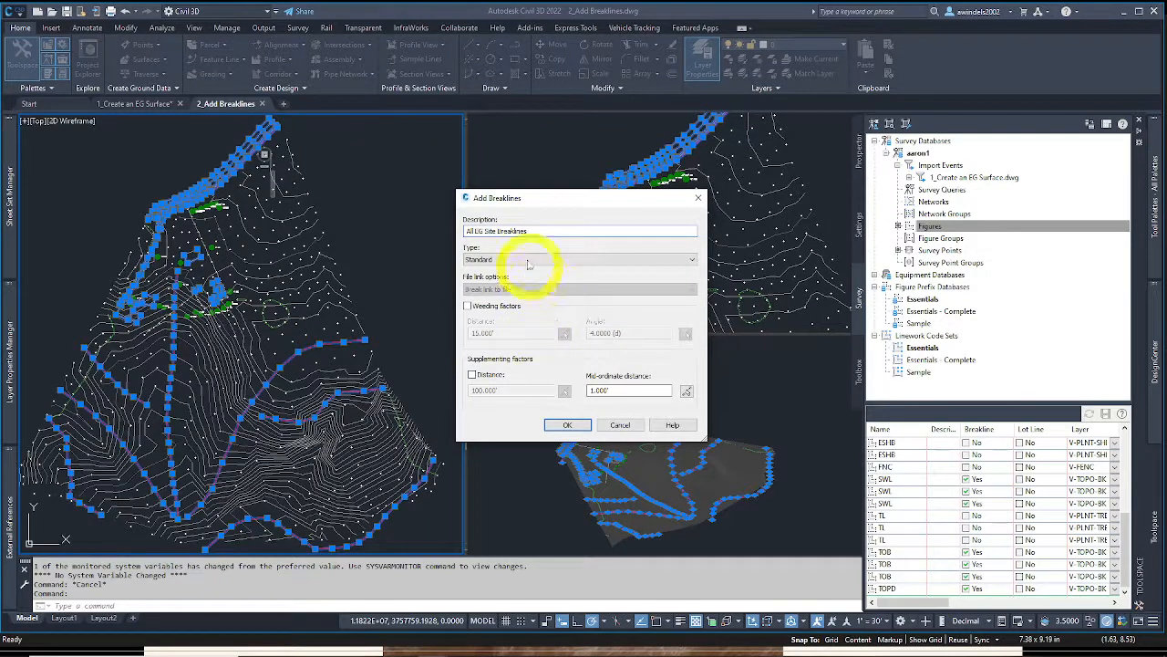
click(525, 260)
click(511, 271)
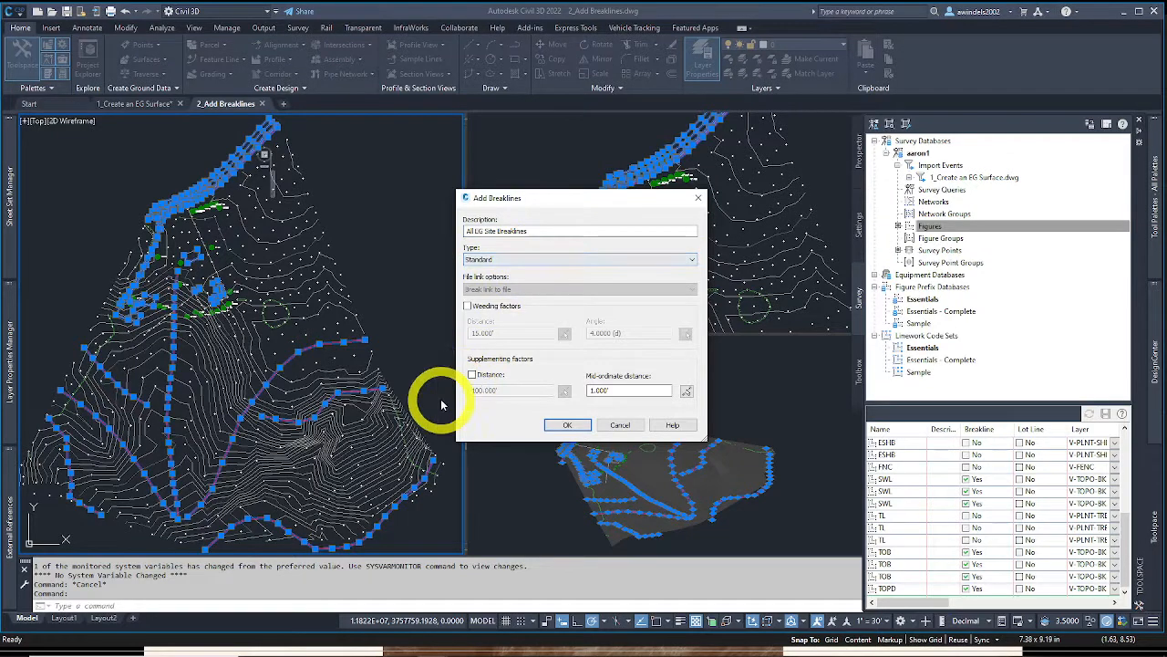
double_click(606, 390)
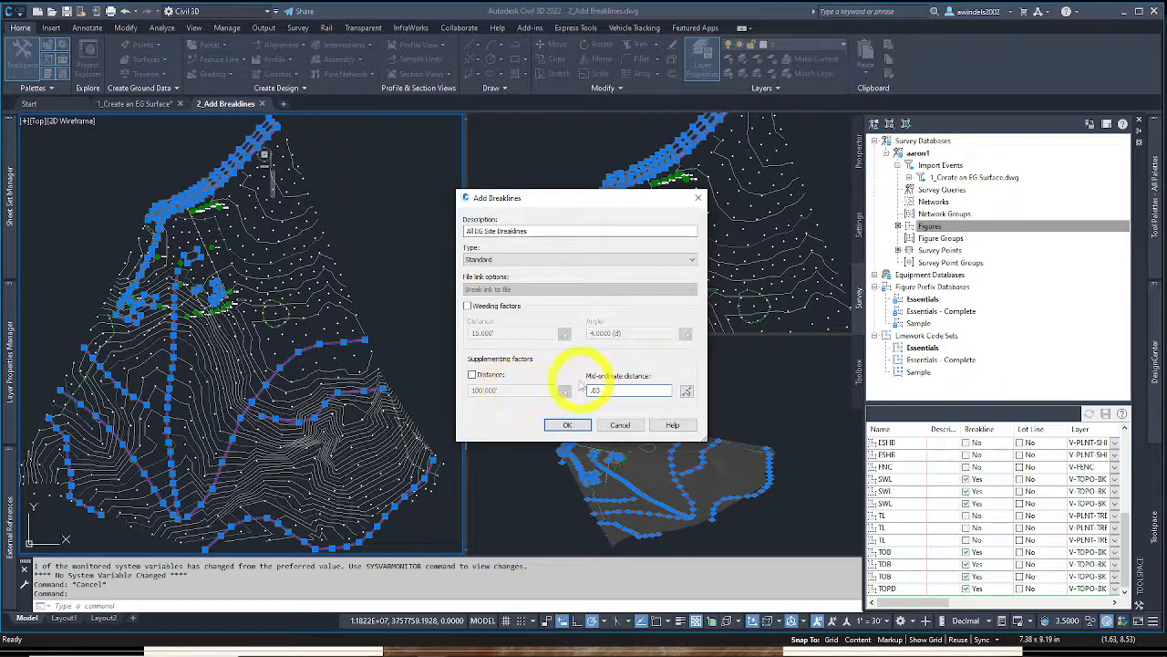
key(ctrl)
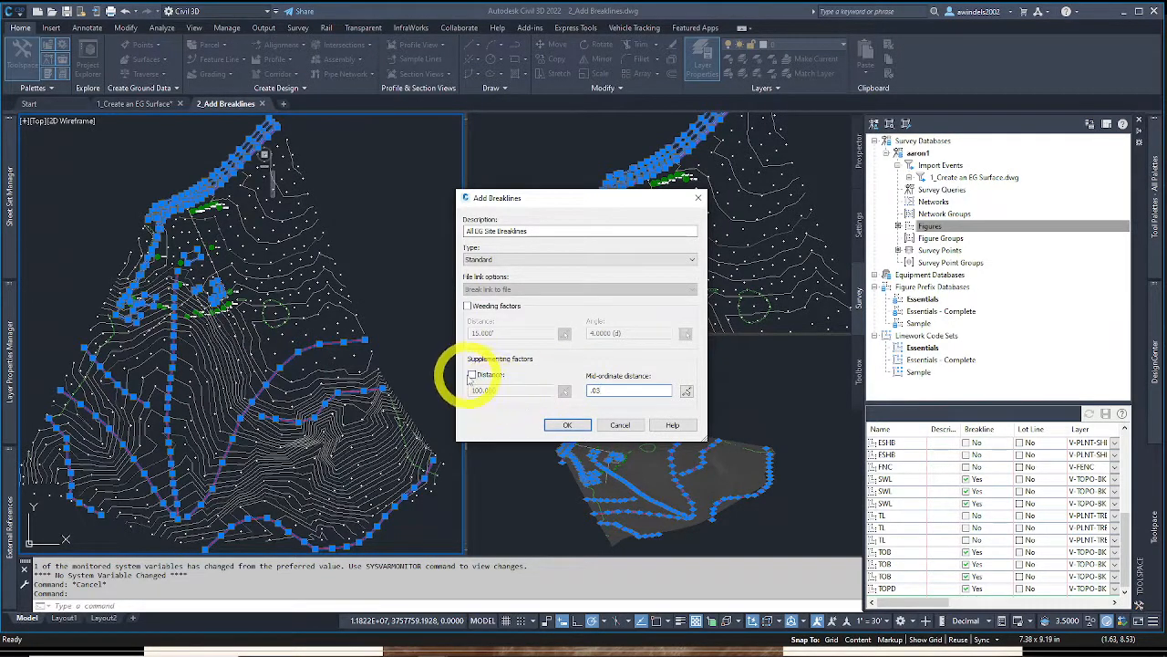
Try a supplementing distance of 19', restore it to 100' and switch the supplementing distance off again
click(471, 375)
drag(513, 391, 479, 417)
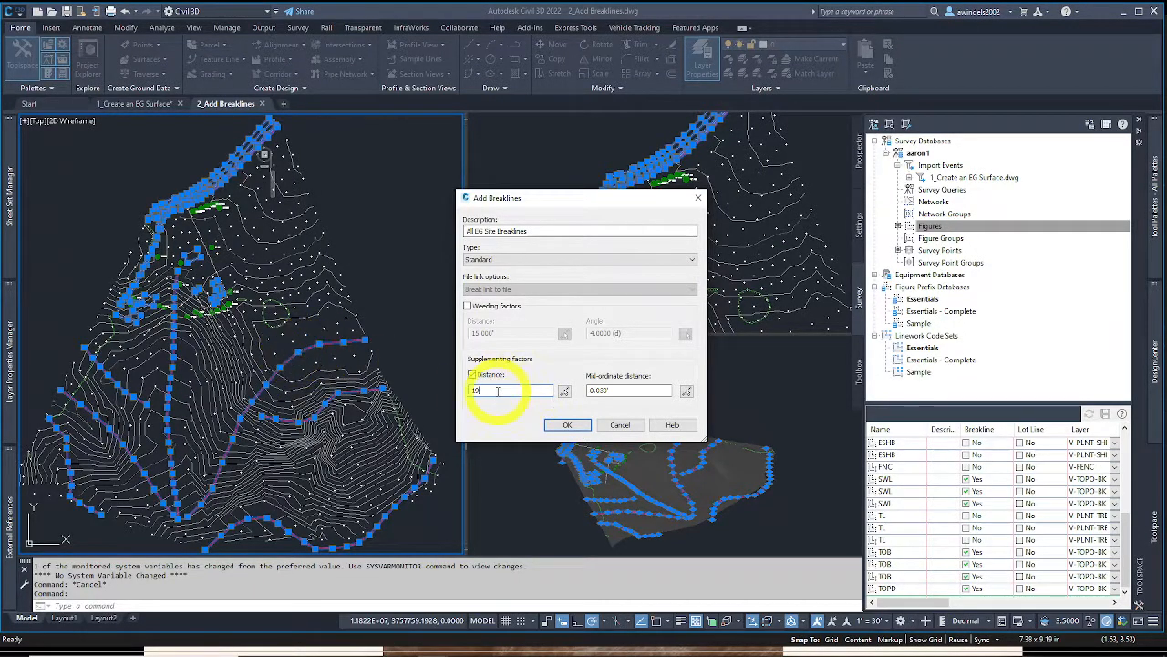
click(472, 375)
click(473, 375)
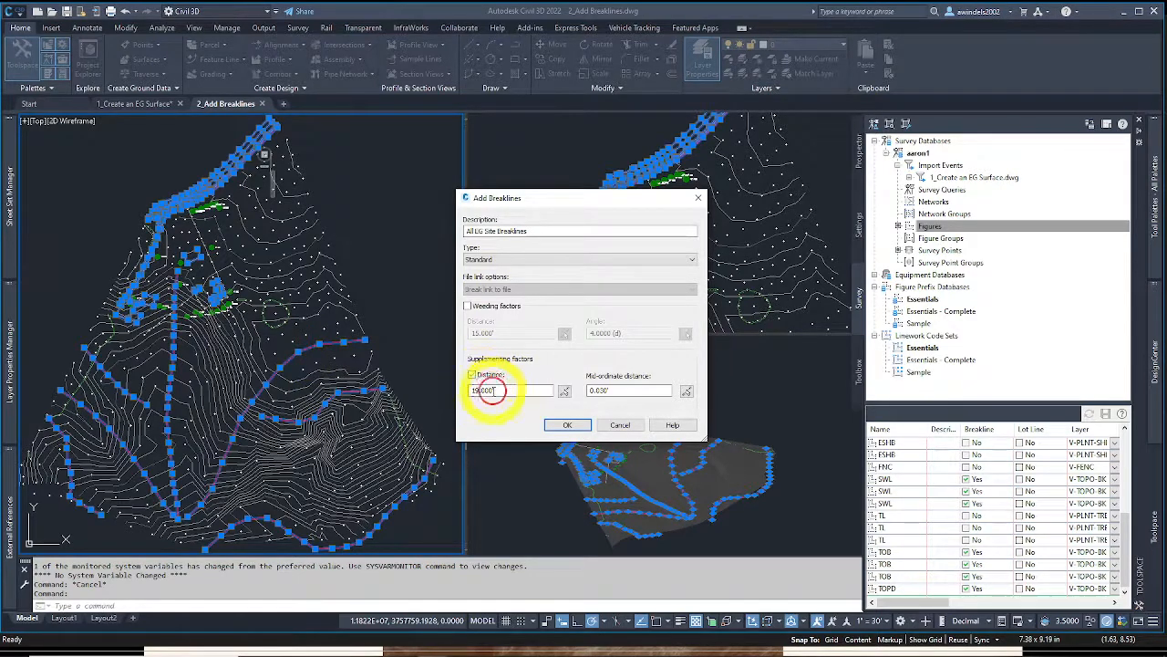
drag(495, 391, 434, 408)
text(100)
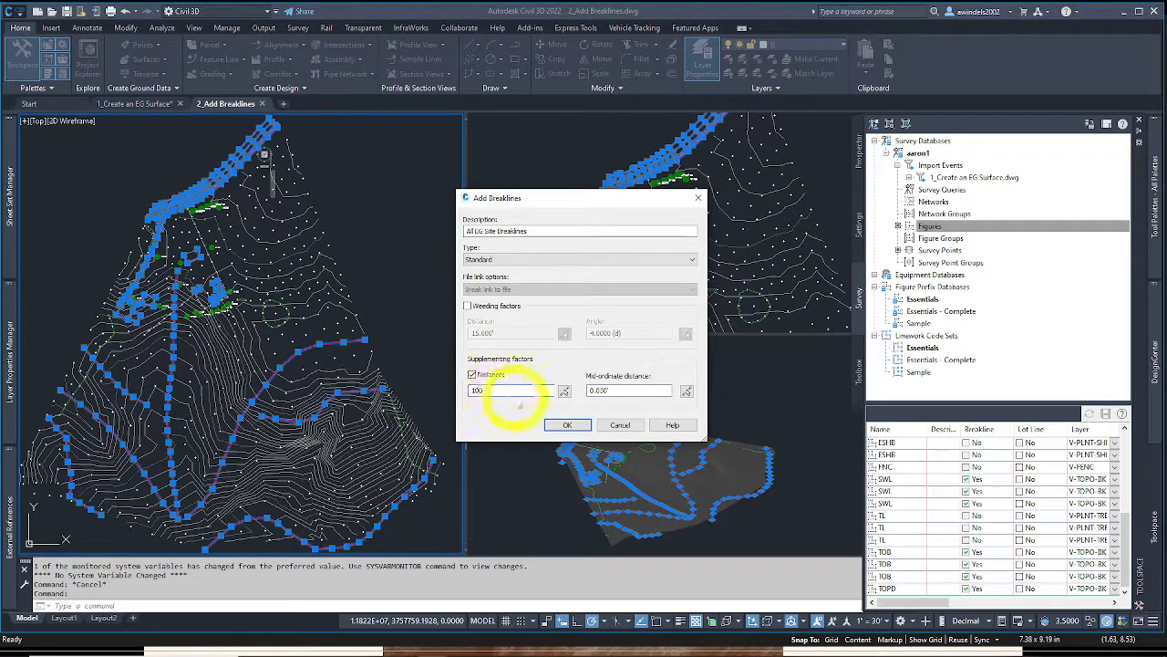
click(472, 375)
Add the breaklines to the EG surface with the entered settings and clear the figure selection
click(609, 390)
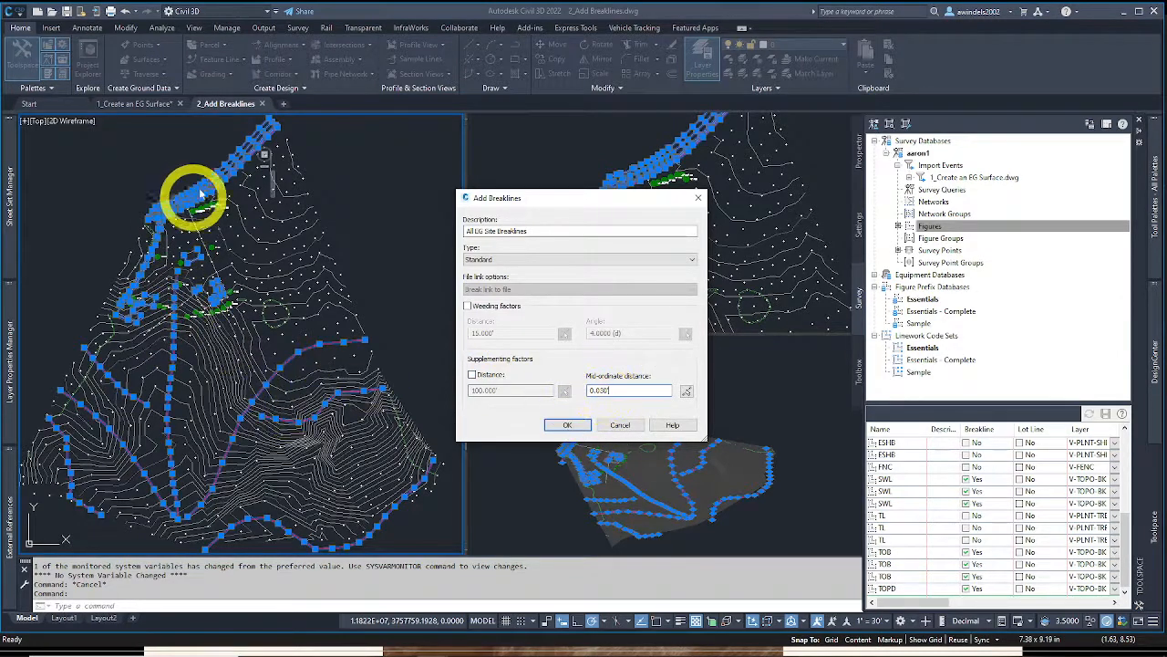
click(565, 426)
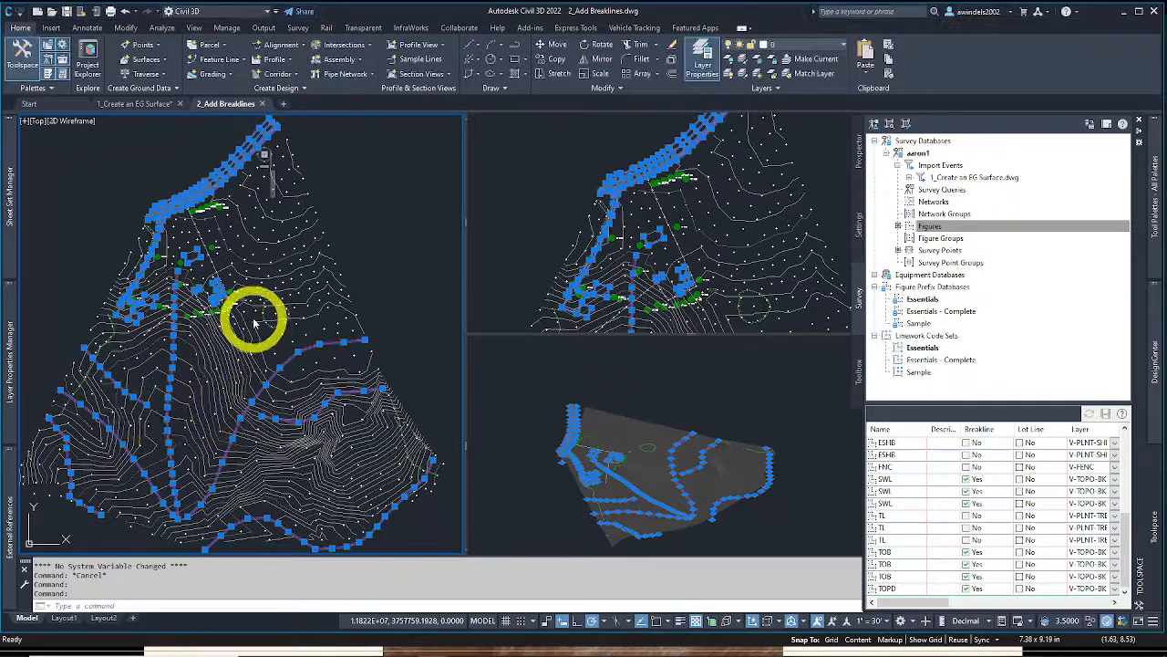
key(Escape)
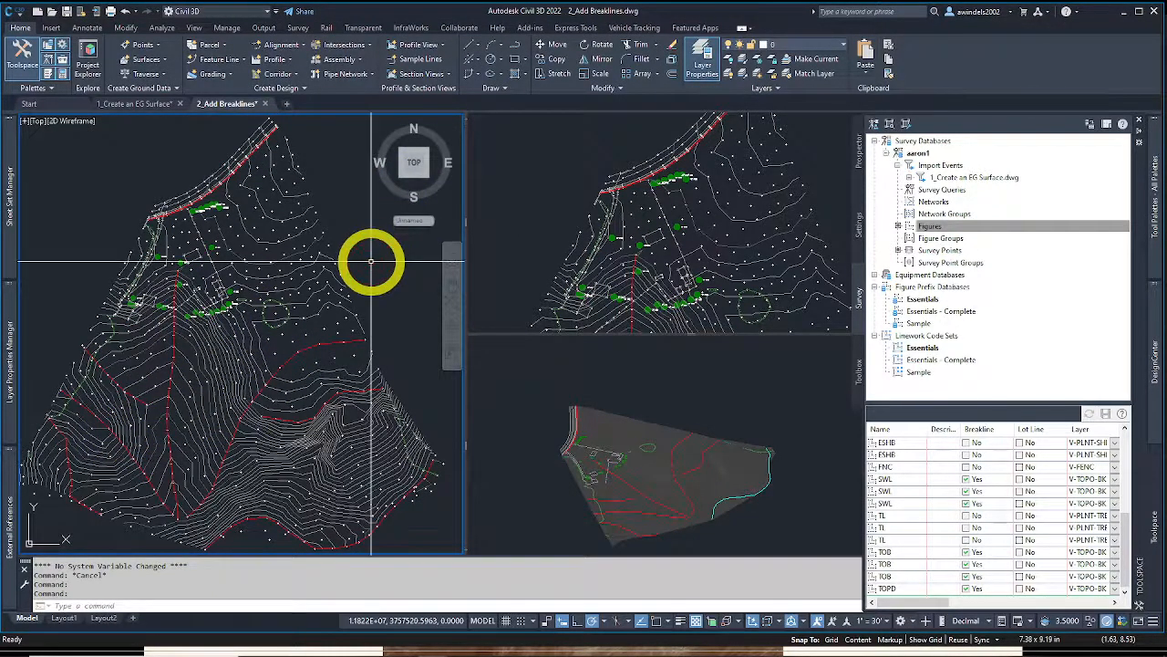
Undo and redo the breakline addition to compare the EG surface contours without and with the breaklines
key(ctrl+1)
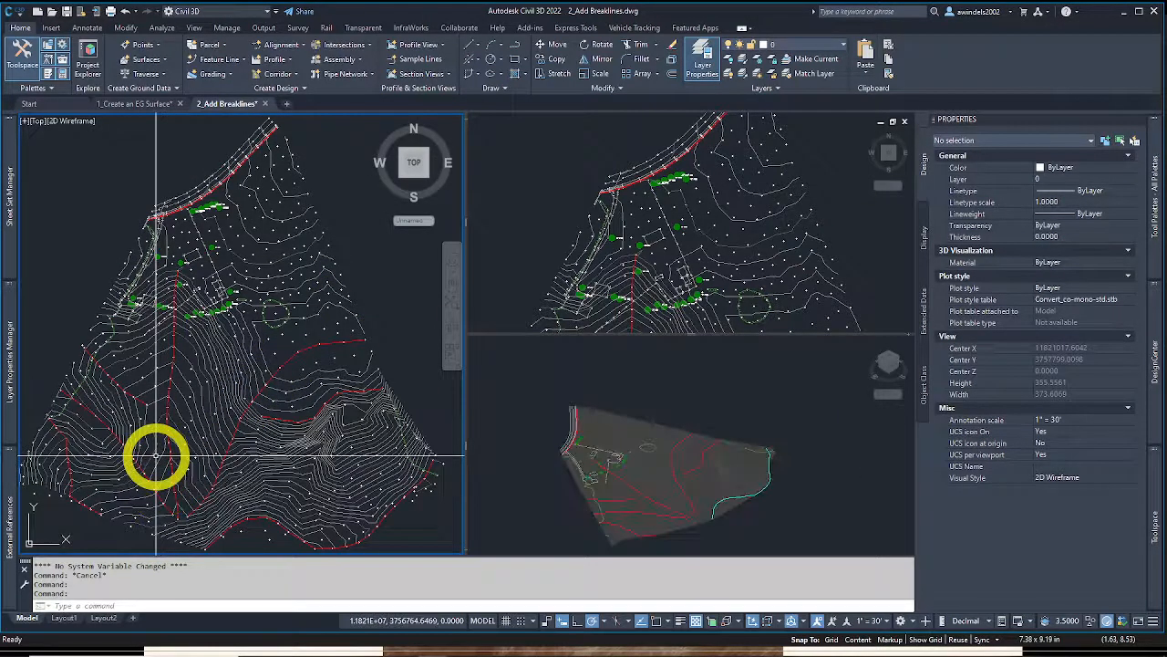
text(u)
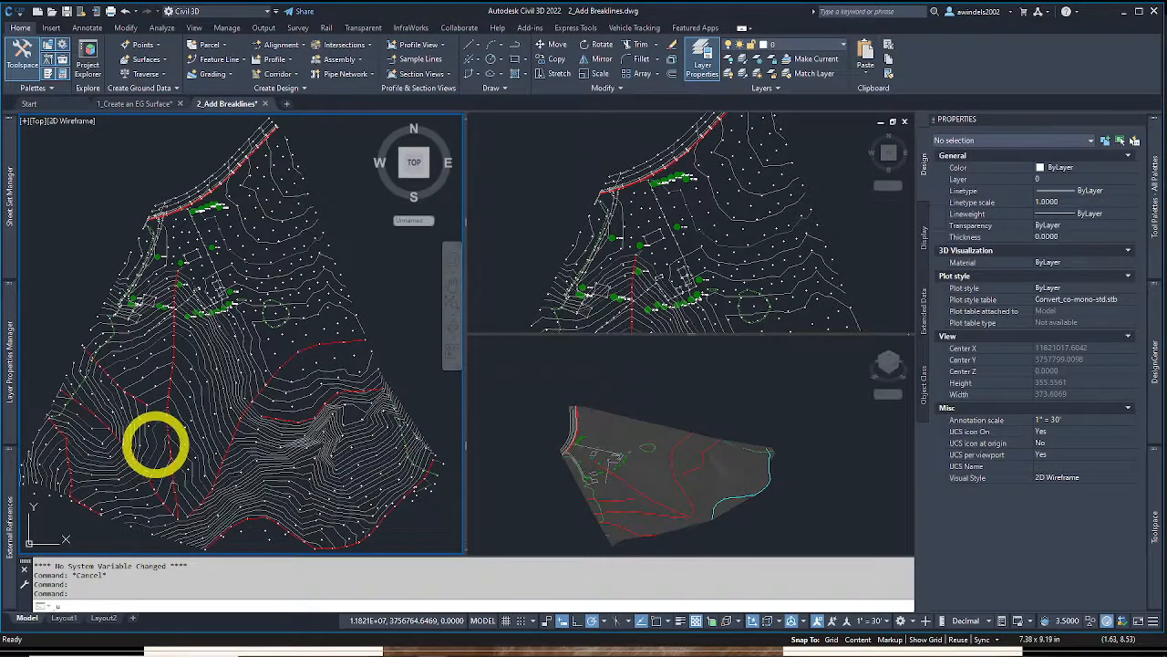
scroll(156, 440, up, 5)
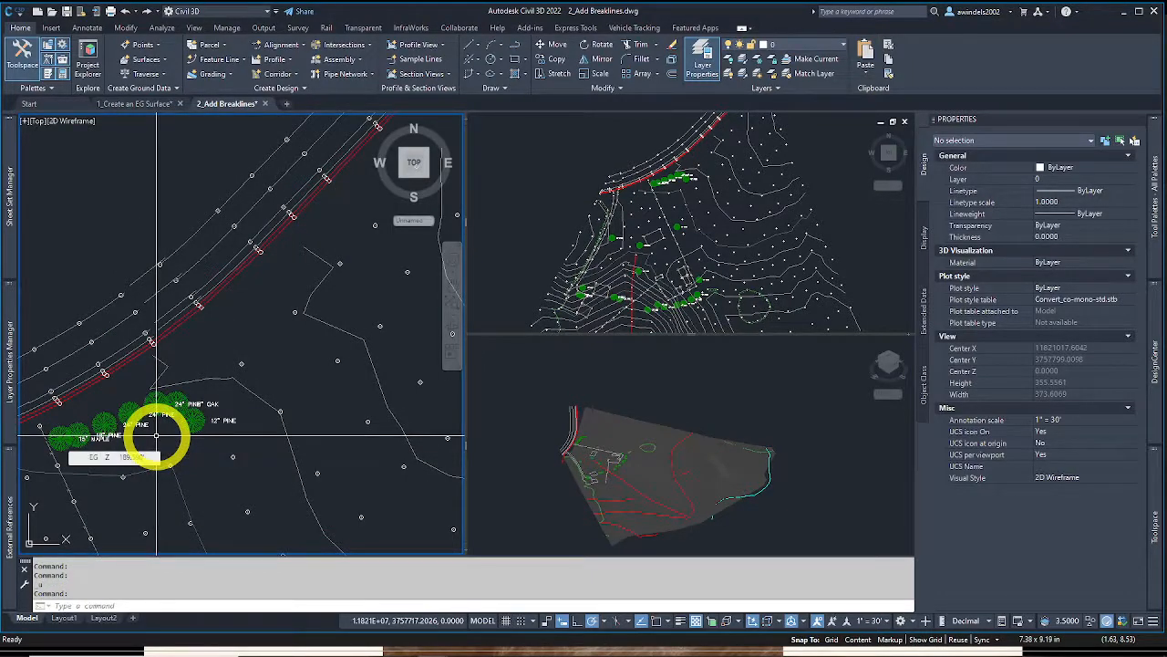
key(ctrl+y)
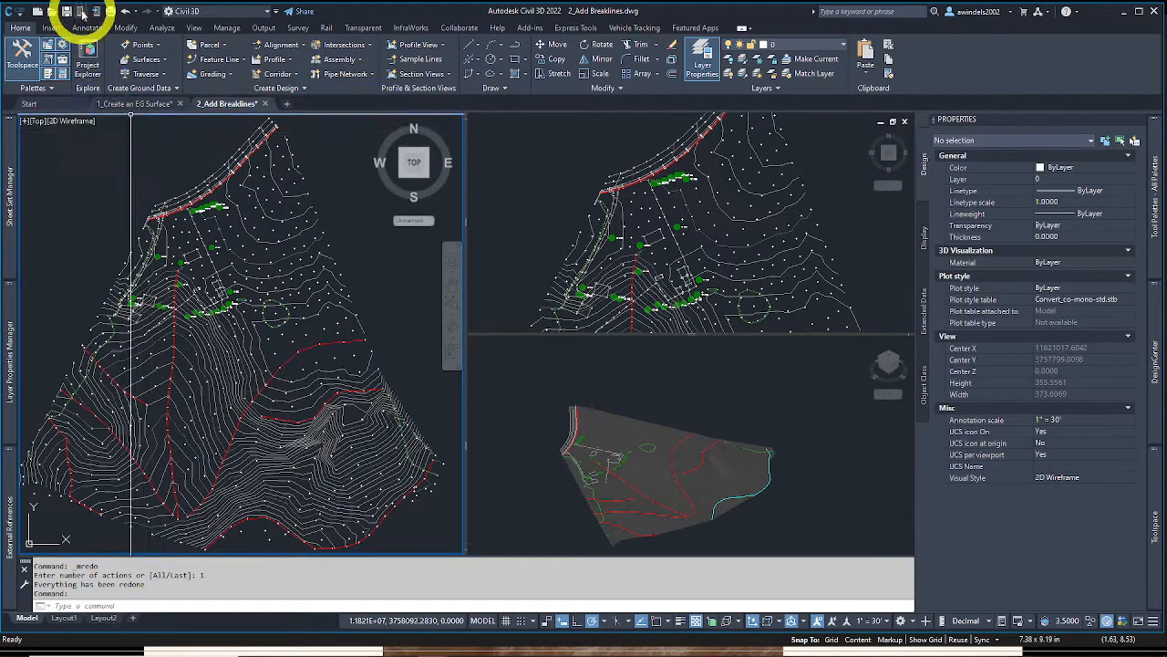
Save the 2_Add Breaklines drawing and make it the active drawing again
click(68, 12)
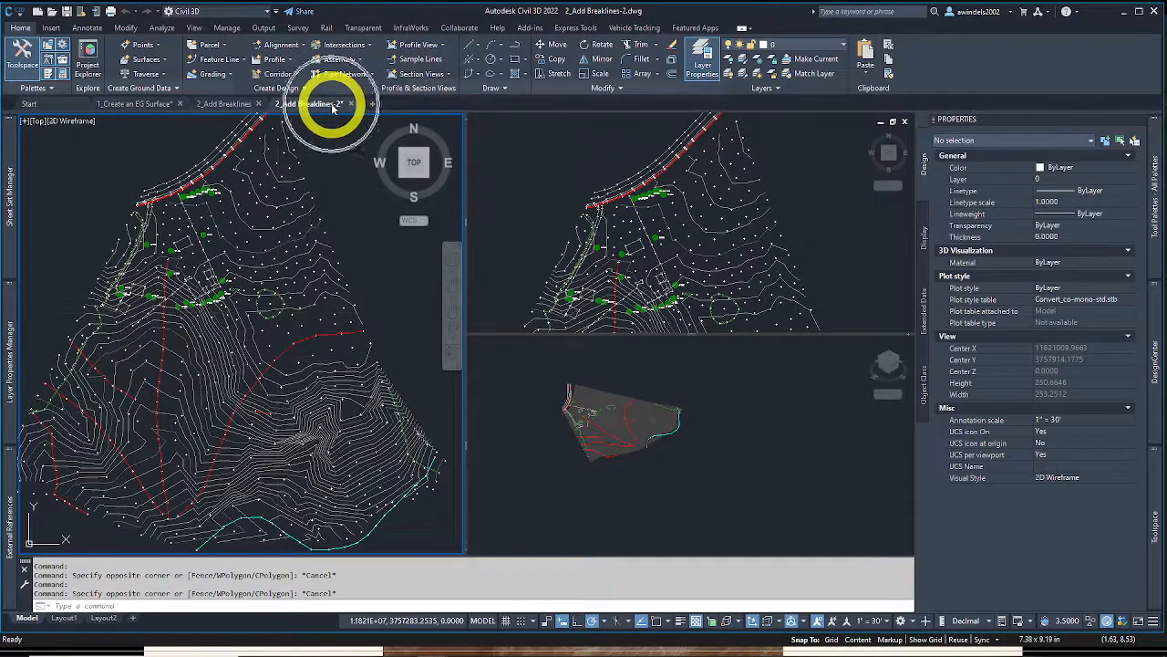
mouse_move(332, 106)
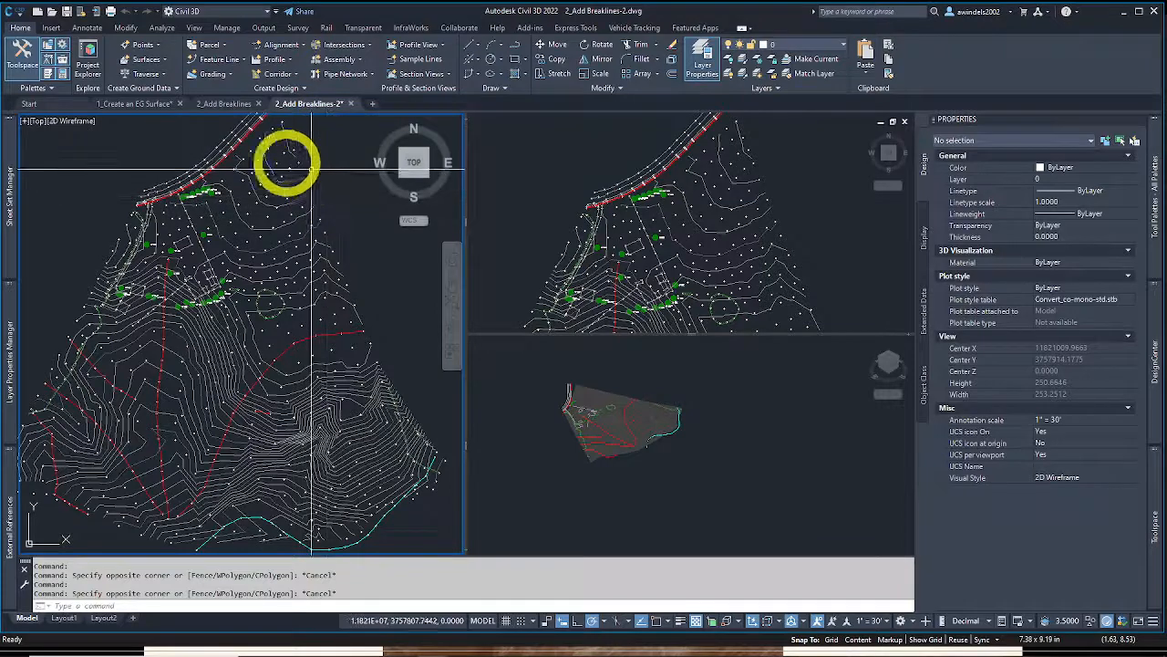
click(241, 108)
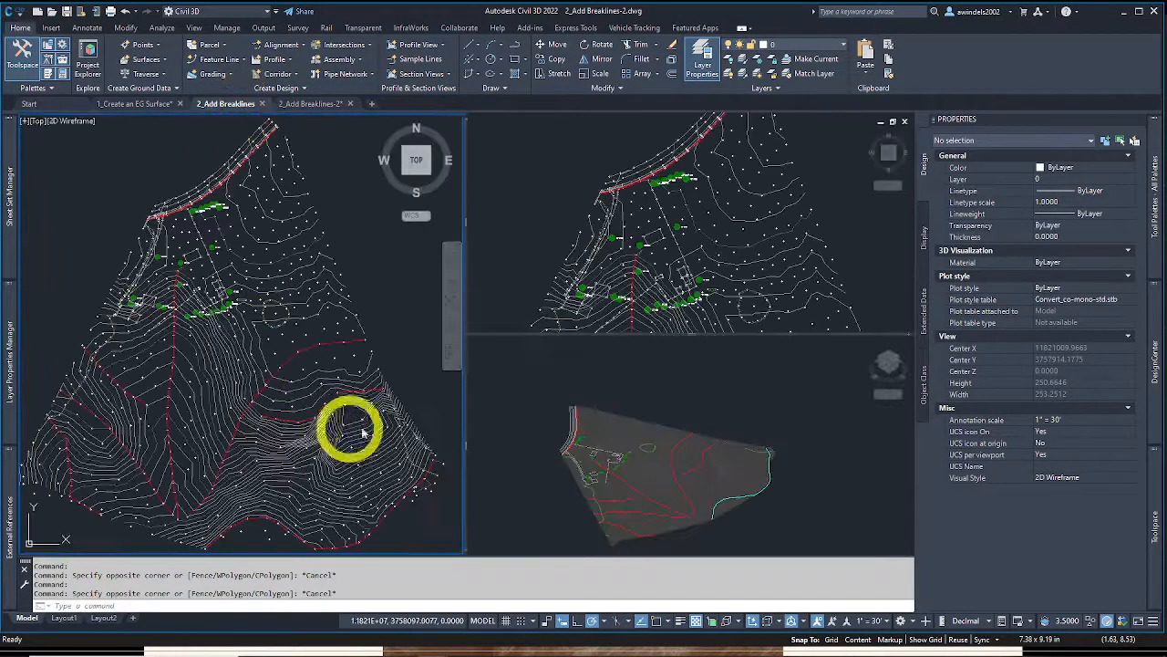
Locate the Create breaklines command for the Figures collection of the survey database
click(1154, 520)
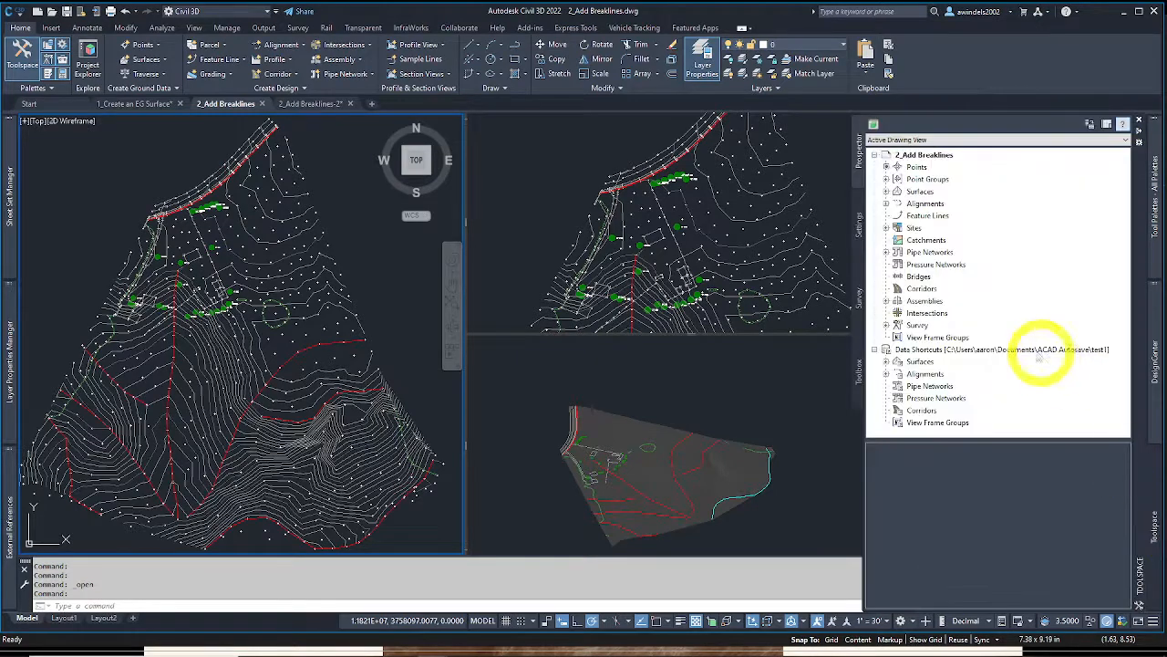
click(857, 310)
click(930, 226)
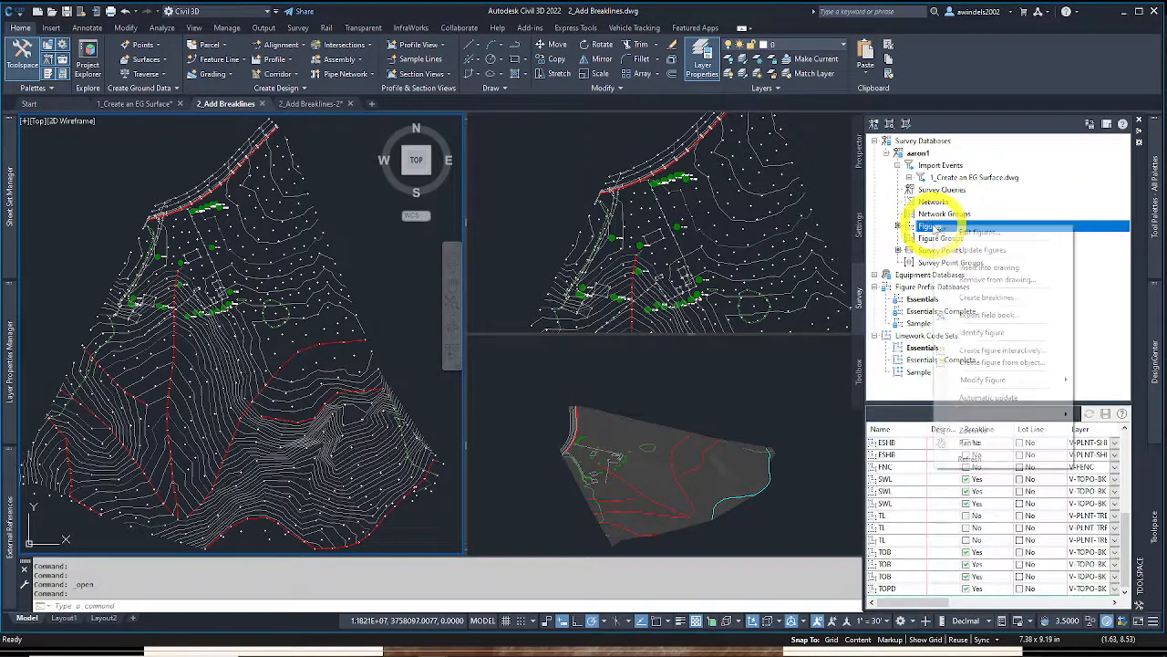
right_click(935, 228)
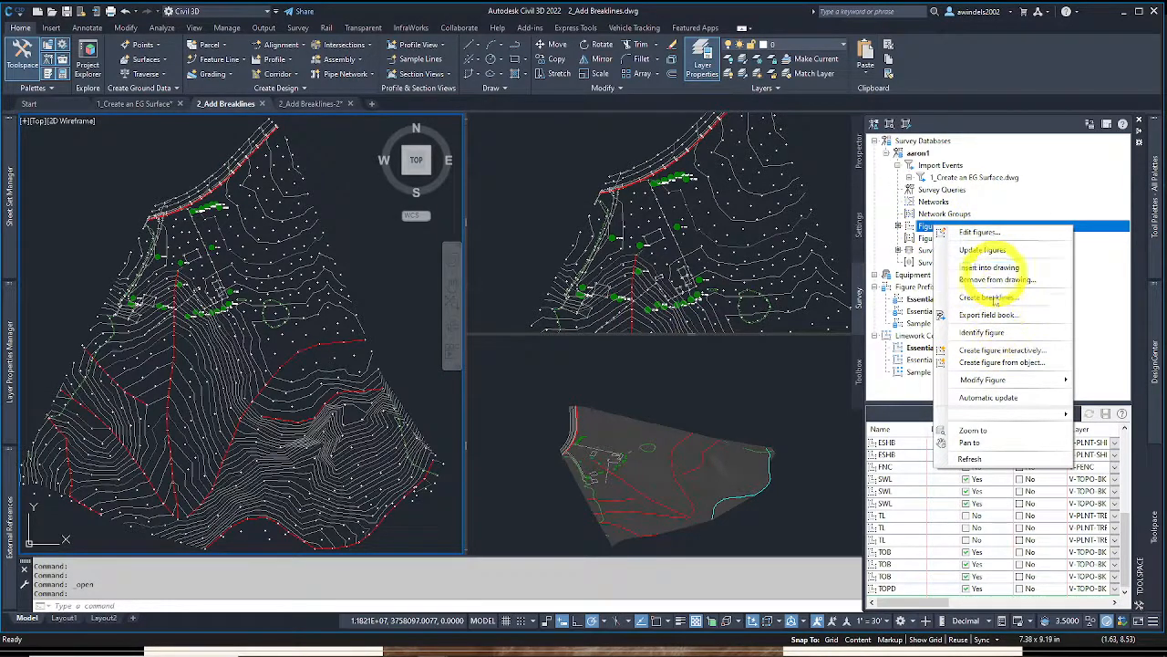
click(994, 297)
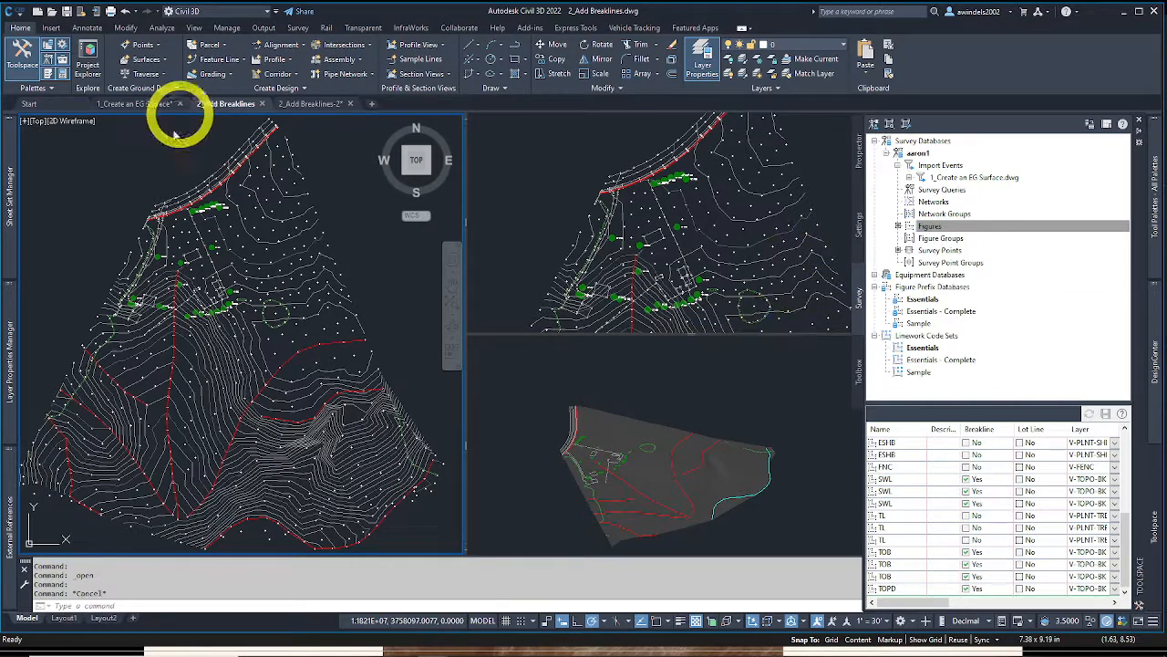
In the 2_Add Breaklines-2 drawing, select the survey figures along the road and extend the selection to all similar figures
click(318, 105)
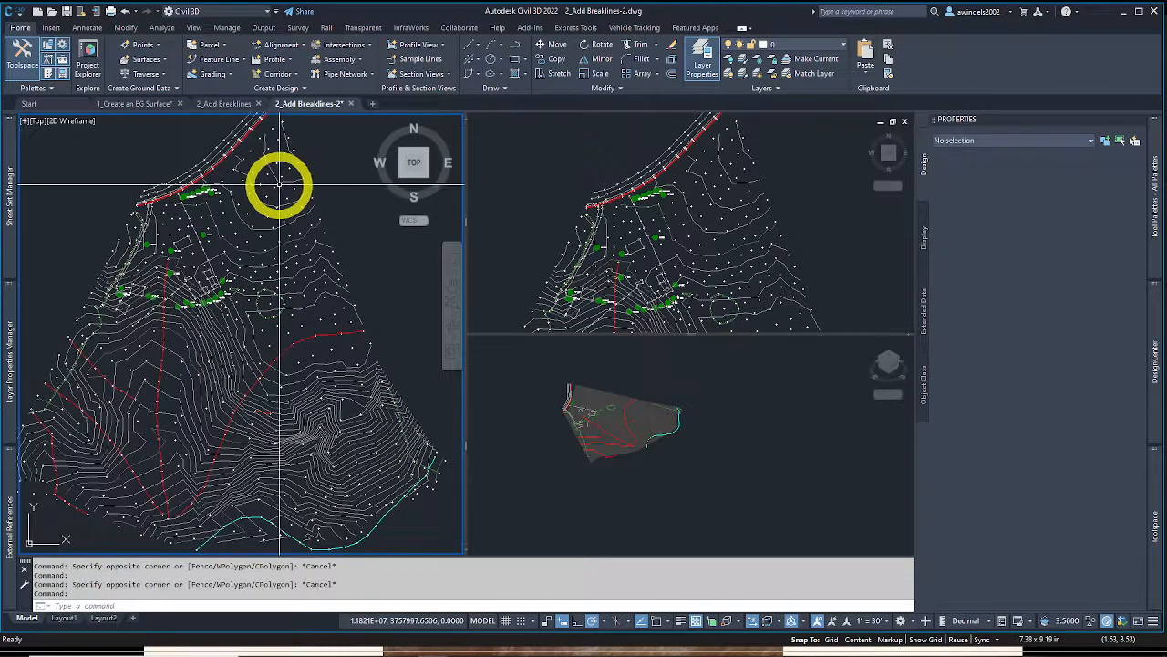
key(Escape)
middle_drag(235, 150, 240, 154)
scroll(224, 159, up, 5)
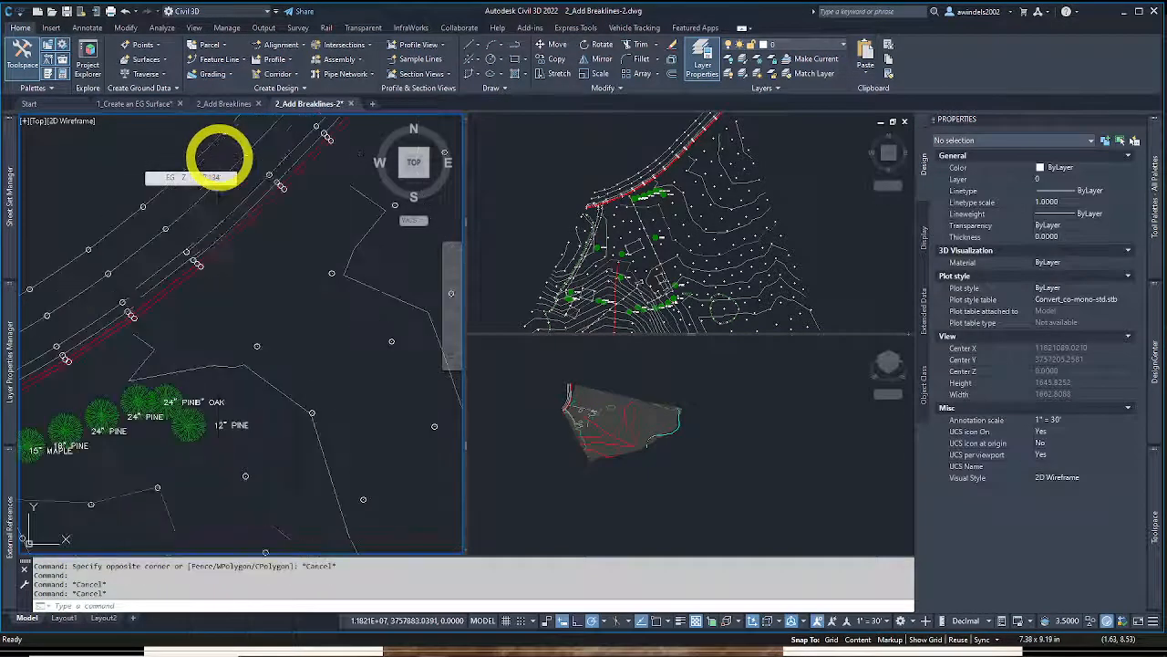
click(253, 247)
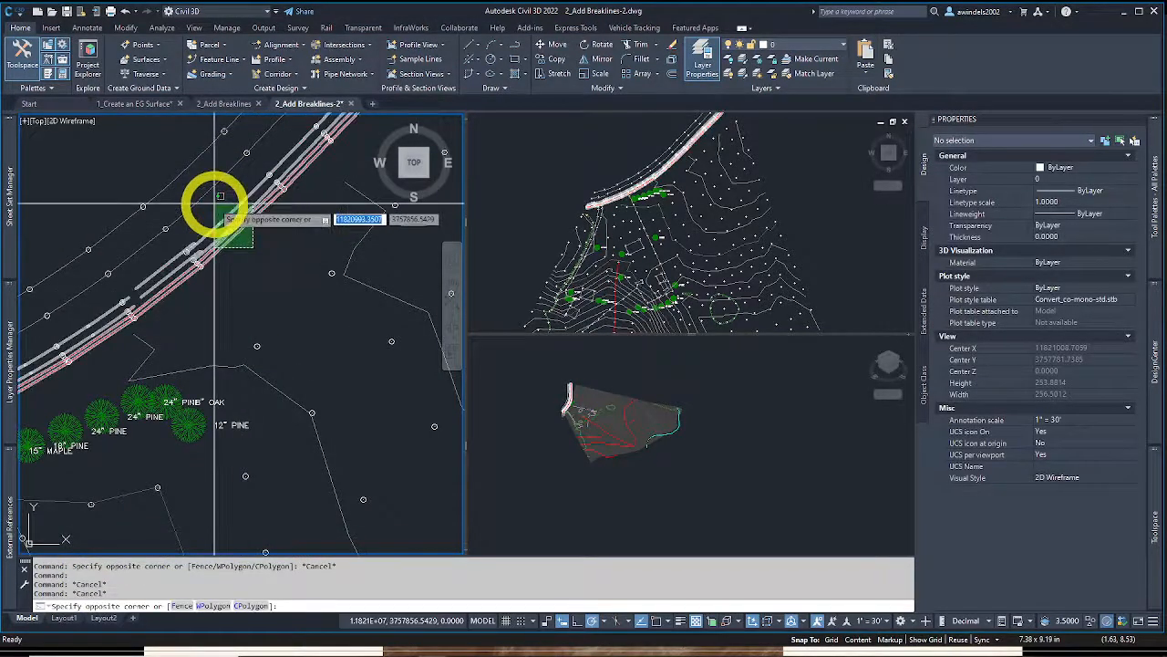
click(214, 206)
click(214, 203)
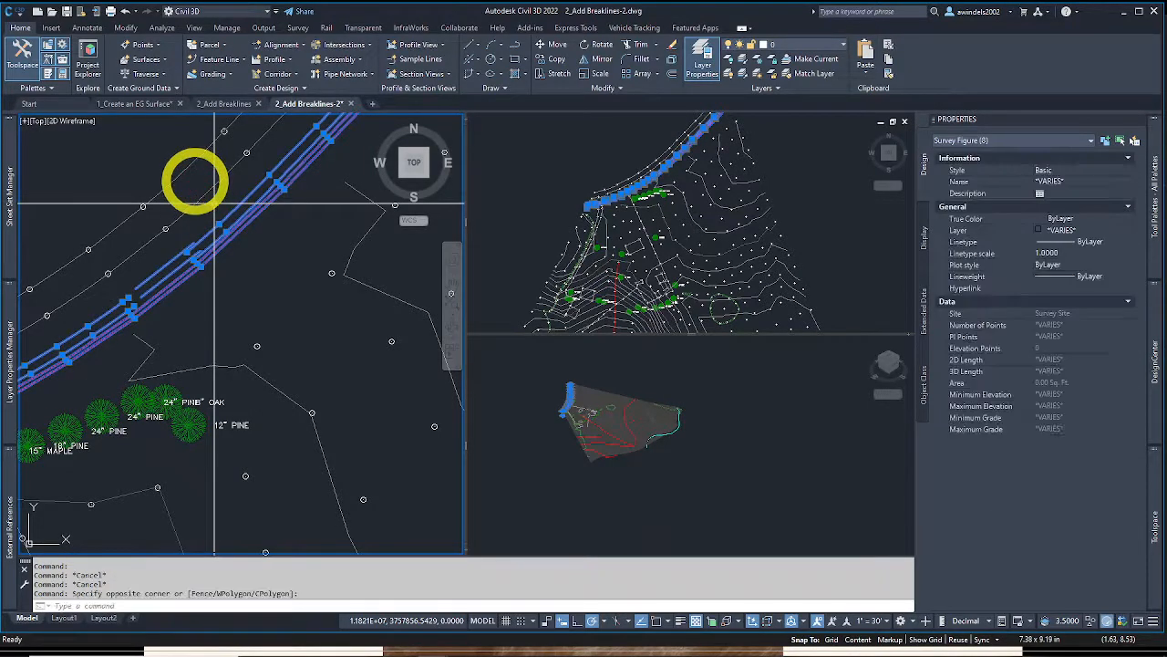
click(176, 160)
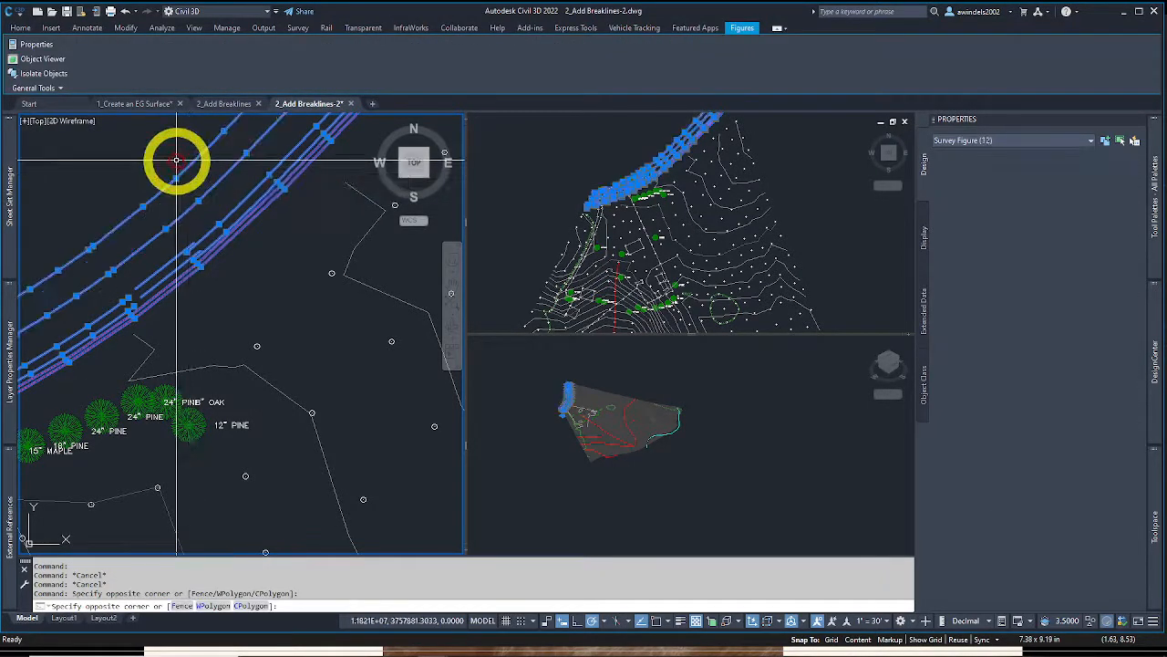
right_click(175, 152)
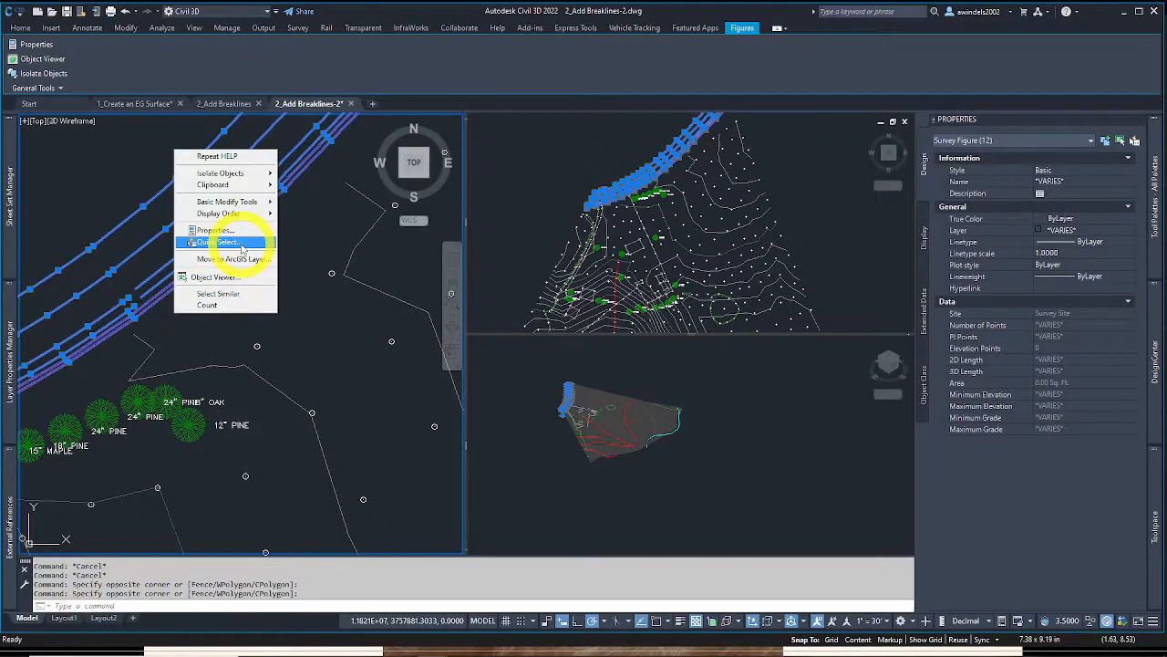
click(244, 295)
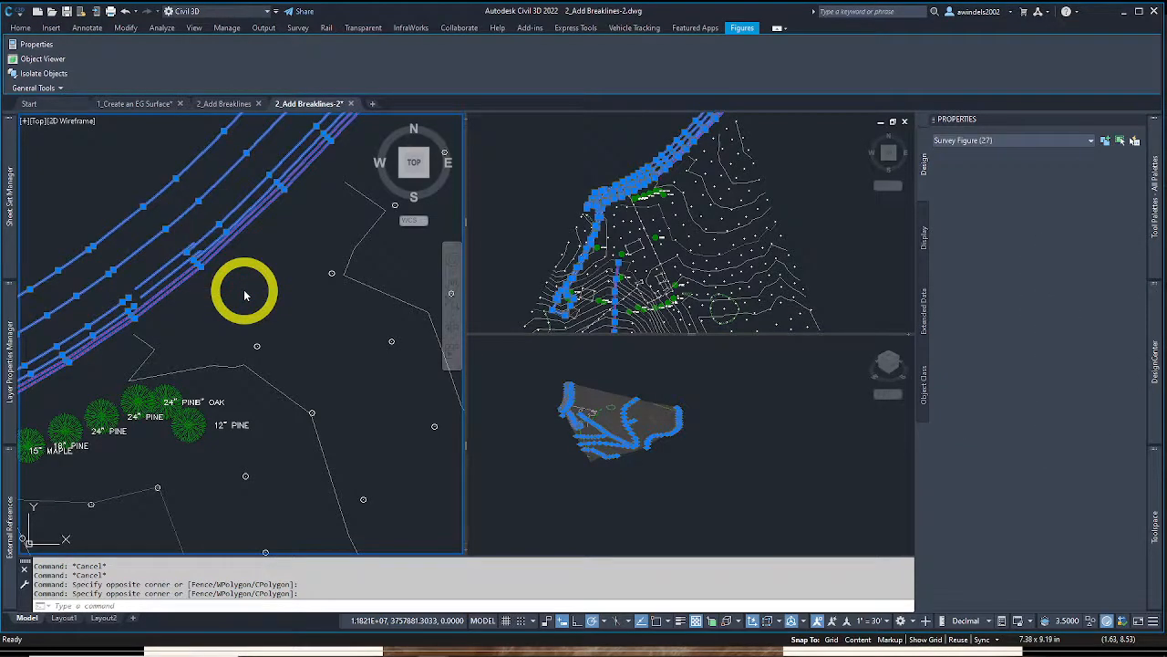
Examine which survey figures are selected and identify the tree line figure near the end of the driveway
scroll(245, 294, down, 6)
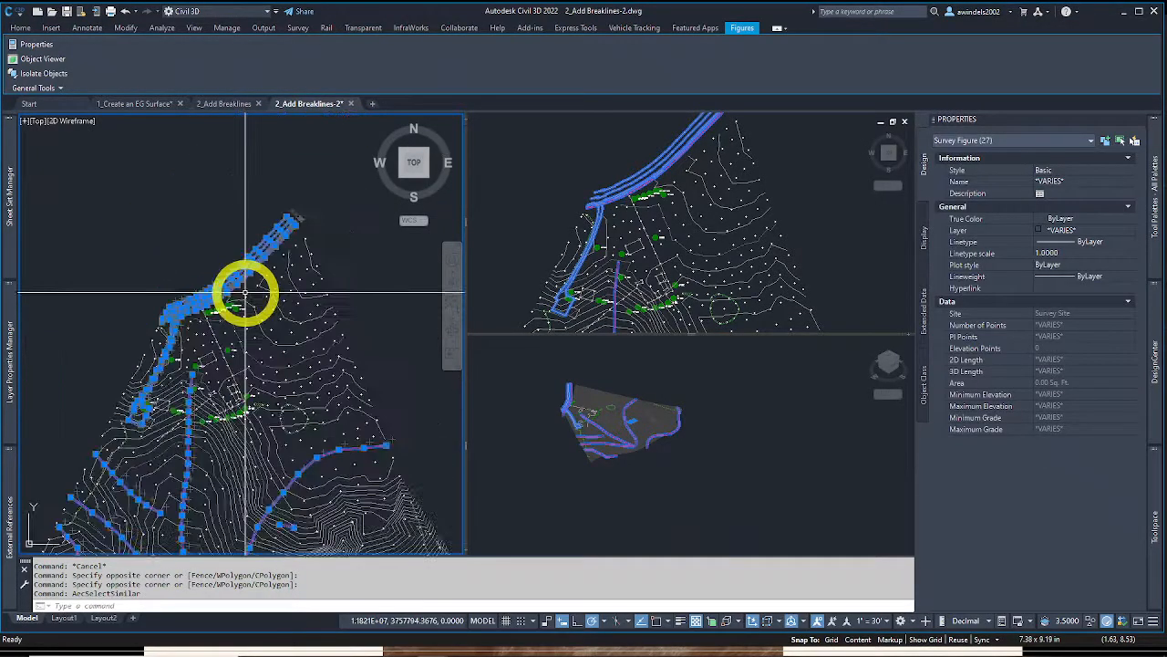
middle_drag(232, 376, 246, 260)
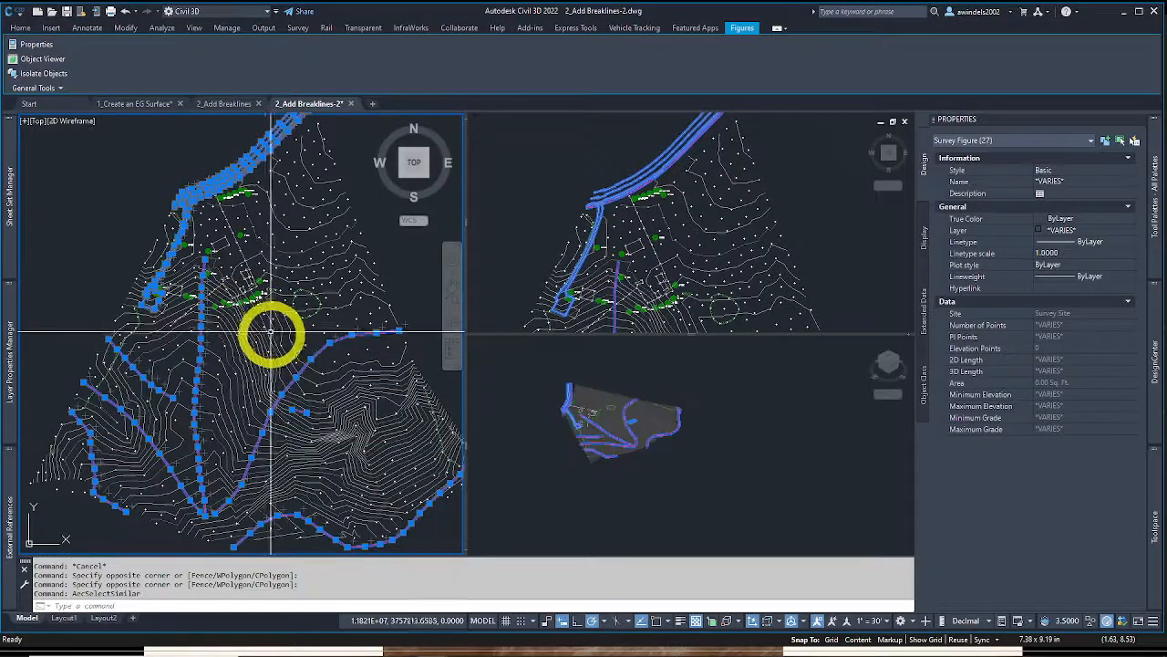
scroll(156, 373, up, 5)
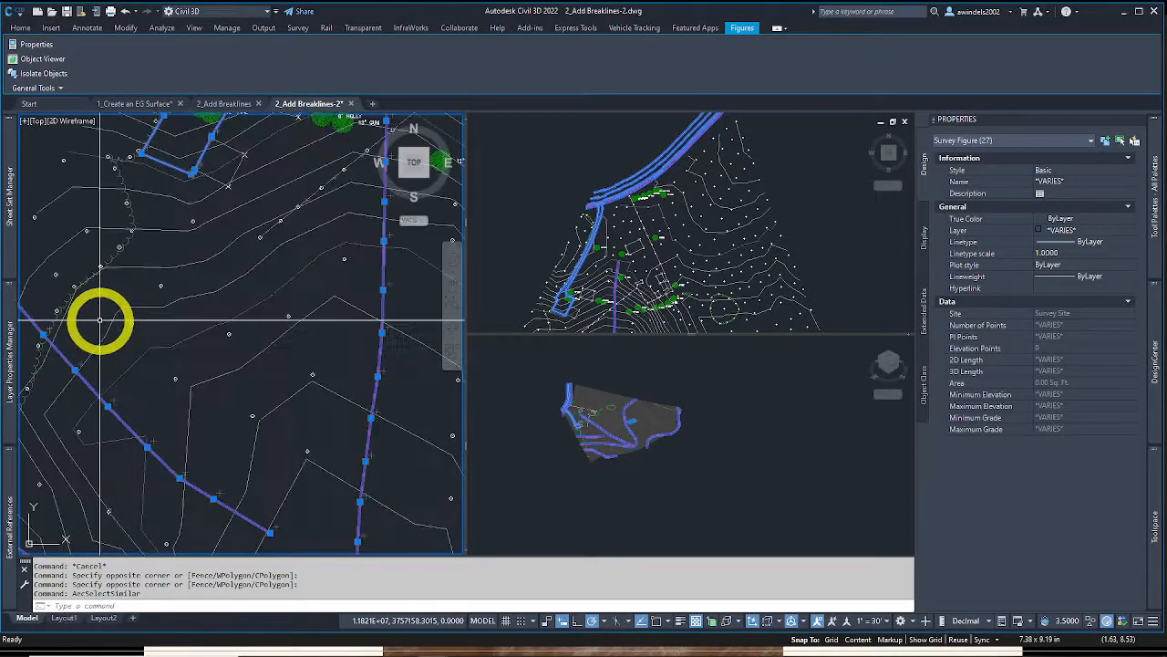
scroll(99, 320, down, 3)
scroll(85, 305, up, 3)
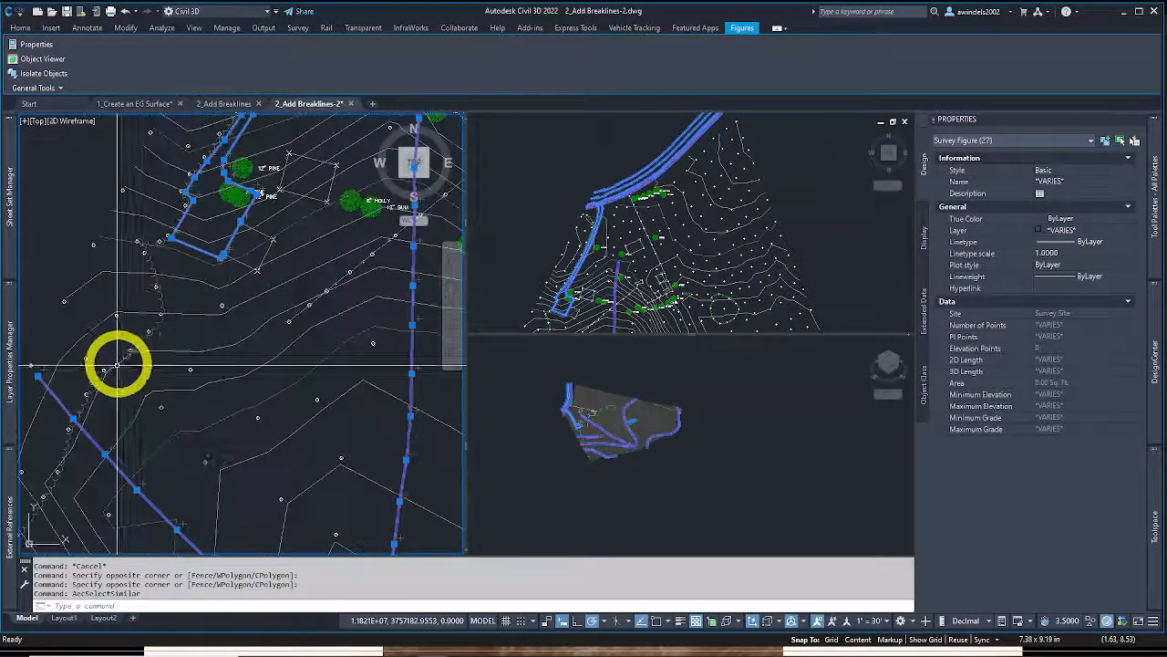
scroll(162, 323, up, 2)
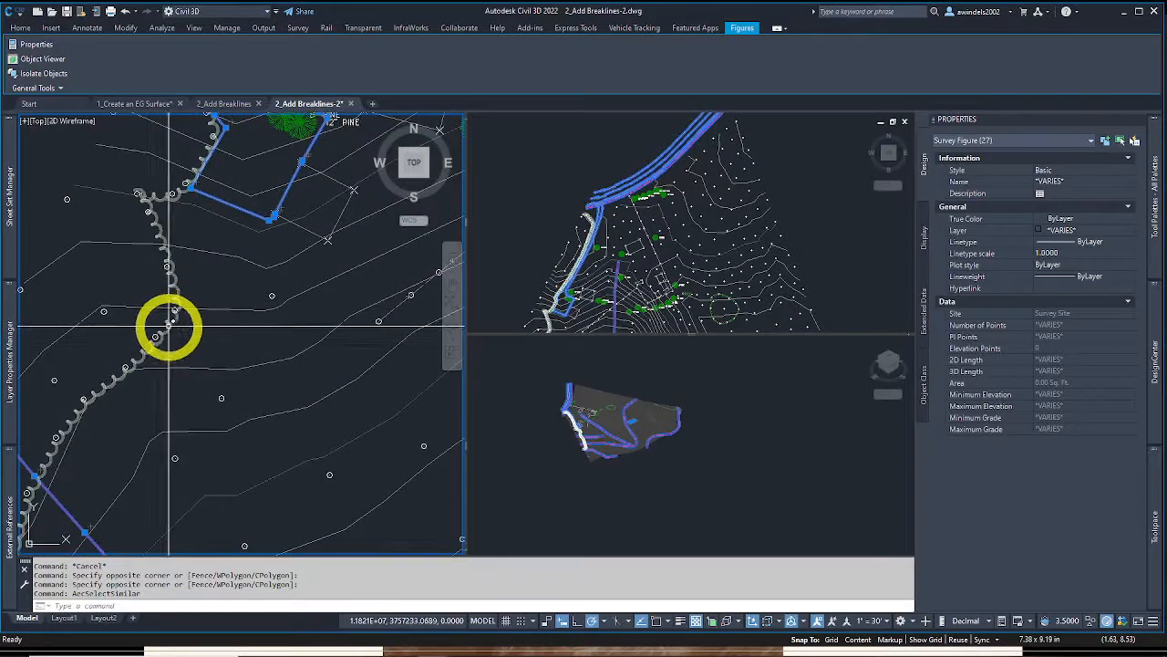
mouse_move(170, 322)
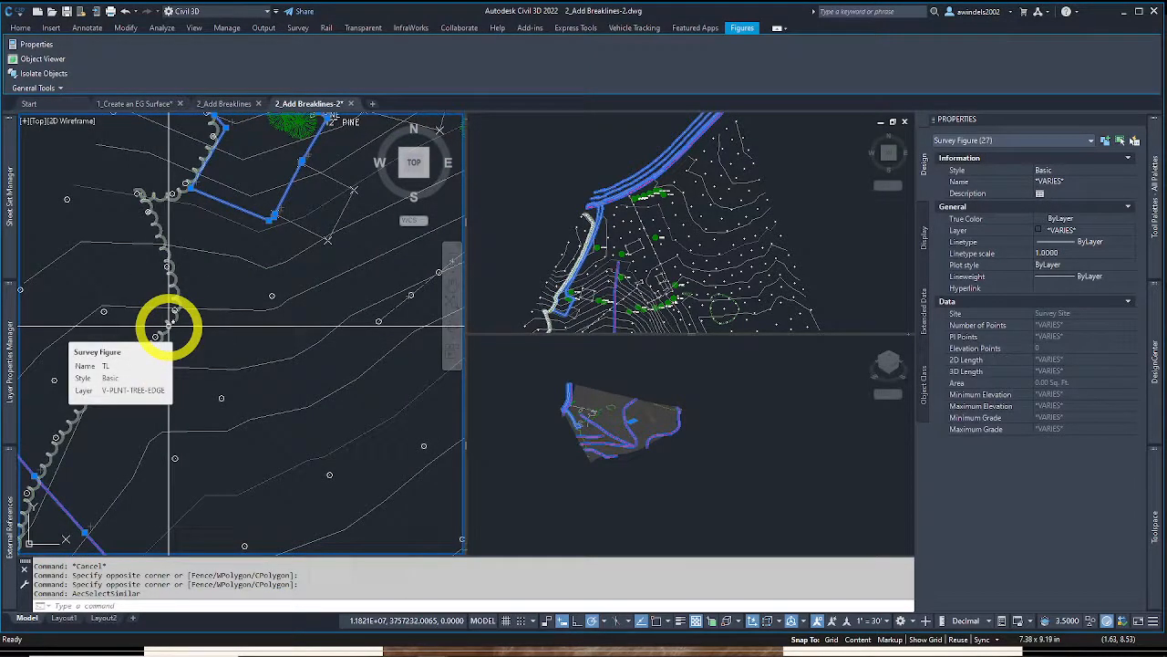
middle_drag(198, 260, 122, 440)
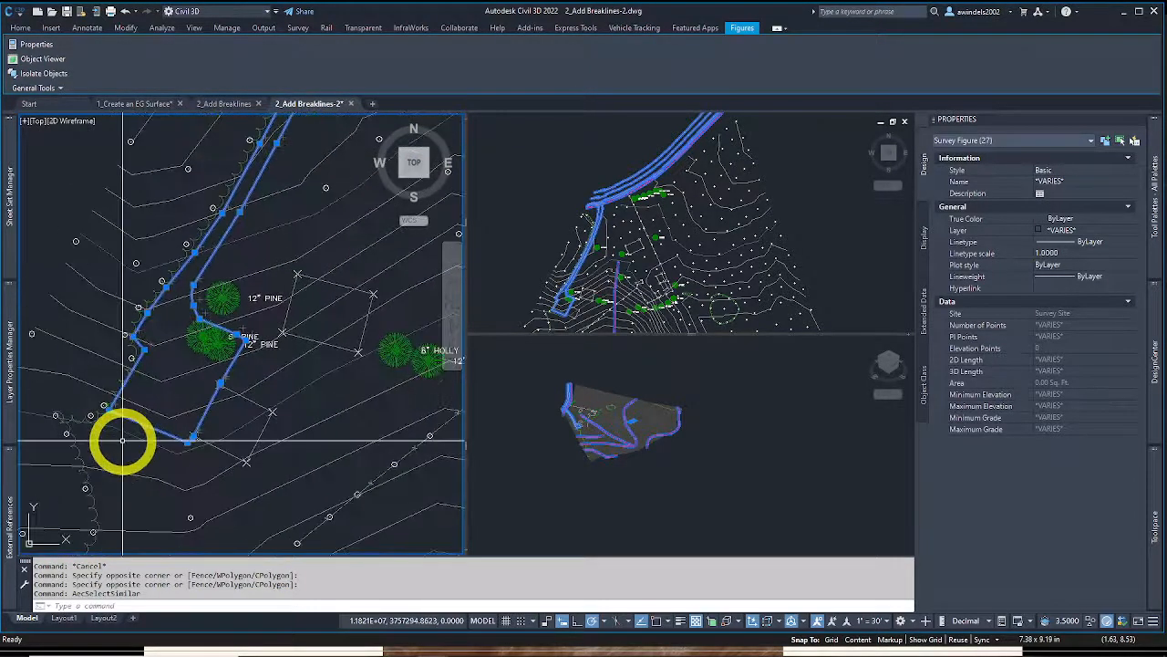
Add the building outline beside the driveway and all figures similar to it to the selection
click(308, 338)
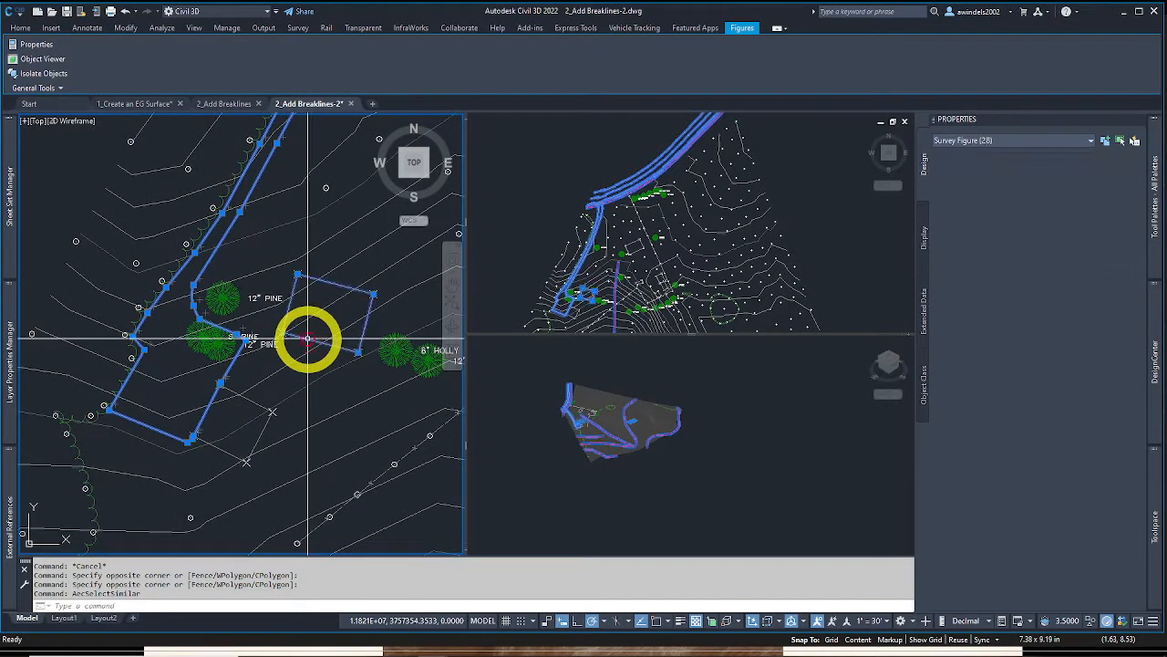
right_click(341, 492)
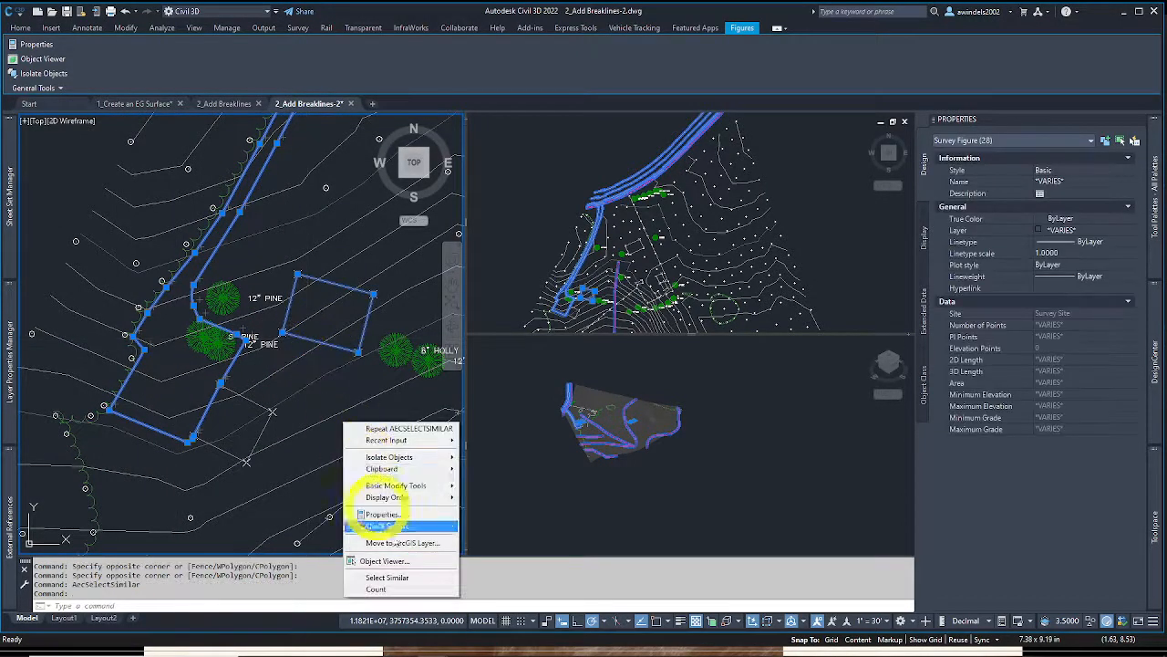
click(419, 581)
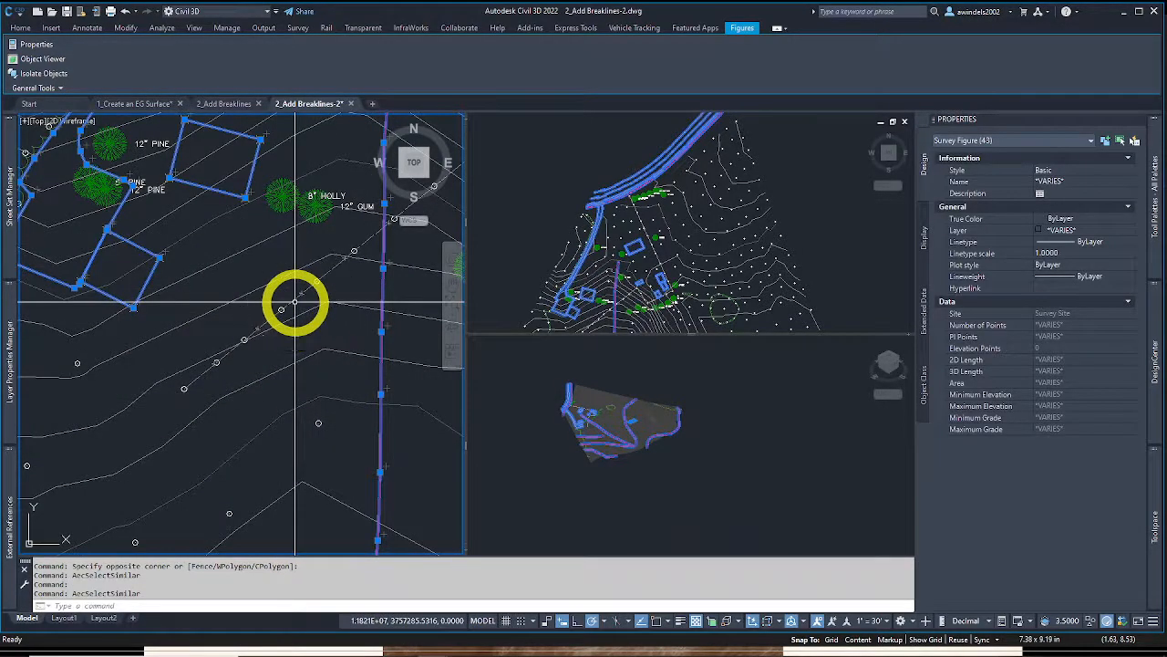
Inspect the selected figures across the whole site, from the buildings and driveway to the topographic lines in the south
scroll(294, 301, down, 3)
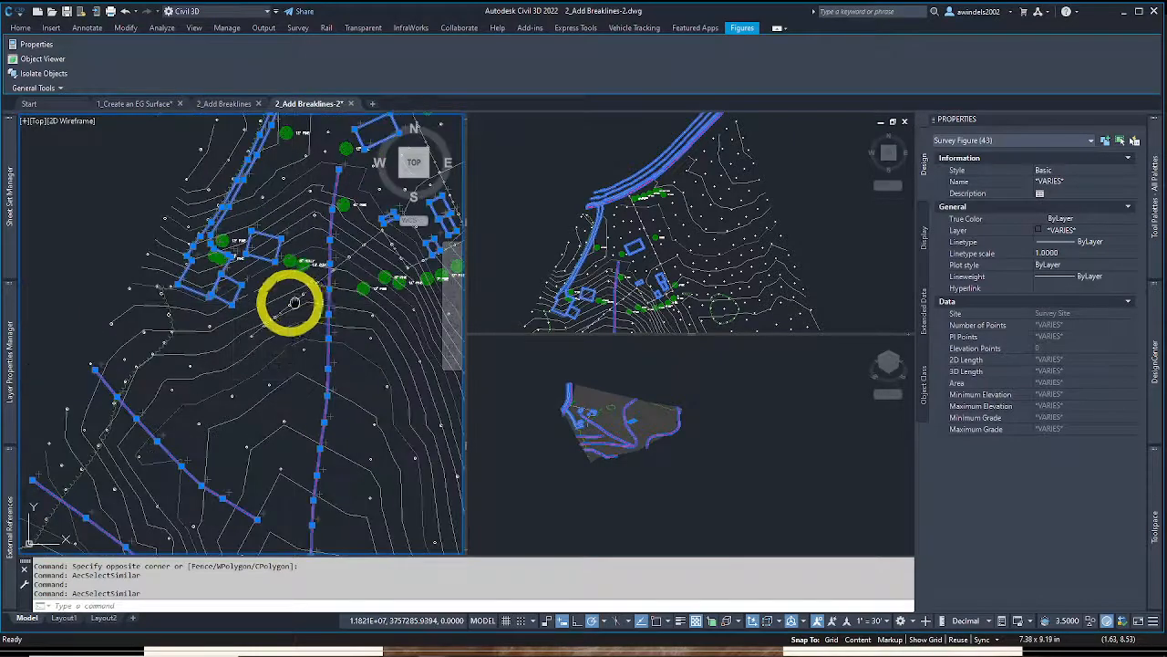
middle_drag(294, 304, 253, 249)
middle_drag(239, 483, 258, 302)
middle_drag(264, 511, 276, 323)
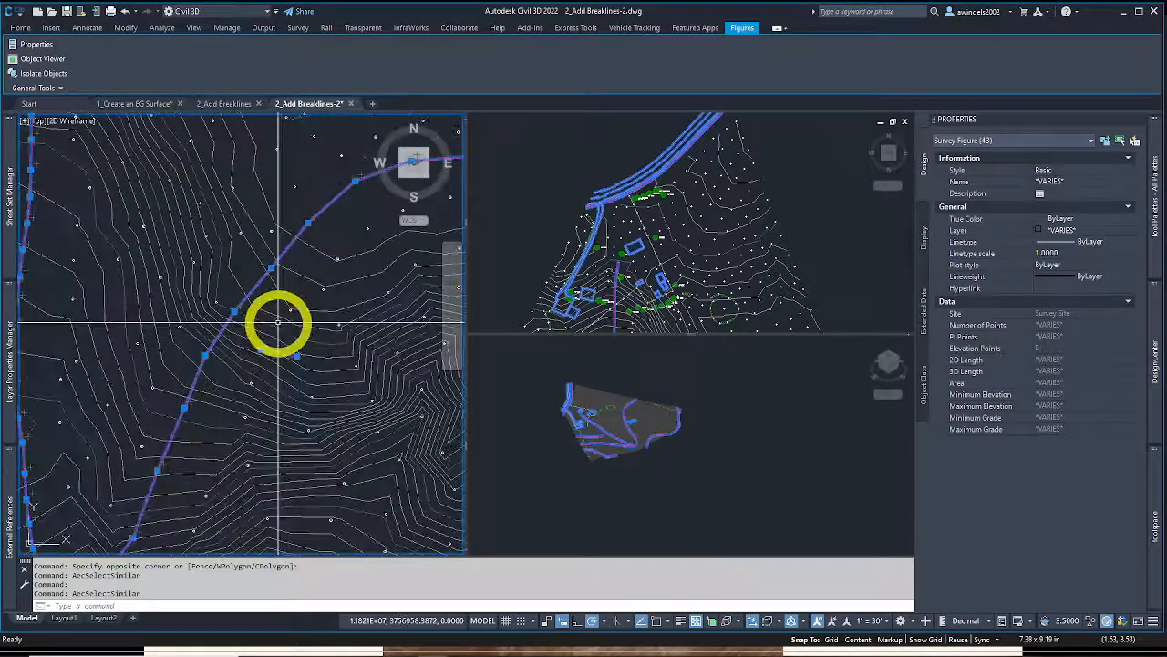
middle_drag(291, 421, 323, 334)
scroll(322, 335, down, 1)
middle_drag(305, 423, 115, 341)
middle_drag(195, 354, 230, 434)
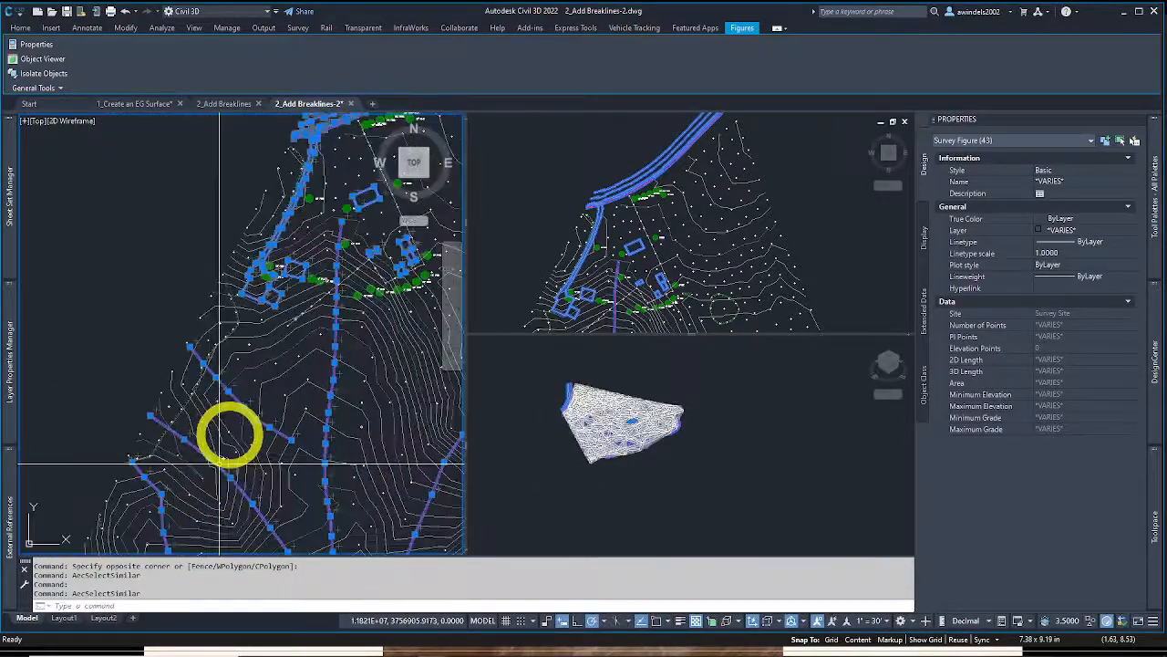
scroll(211, 472, down, 1)
scroll(222, 439, up, 4)
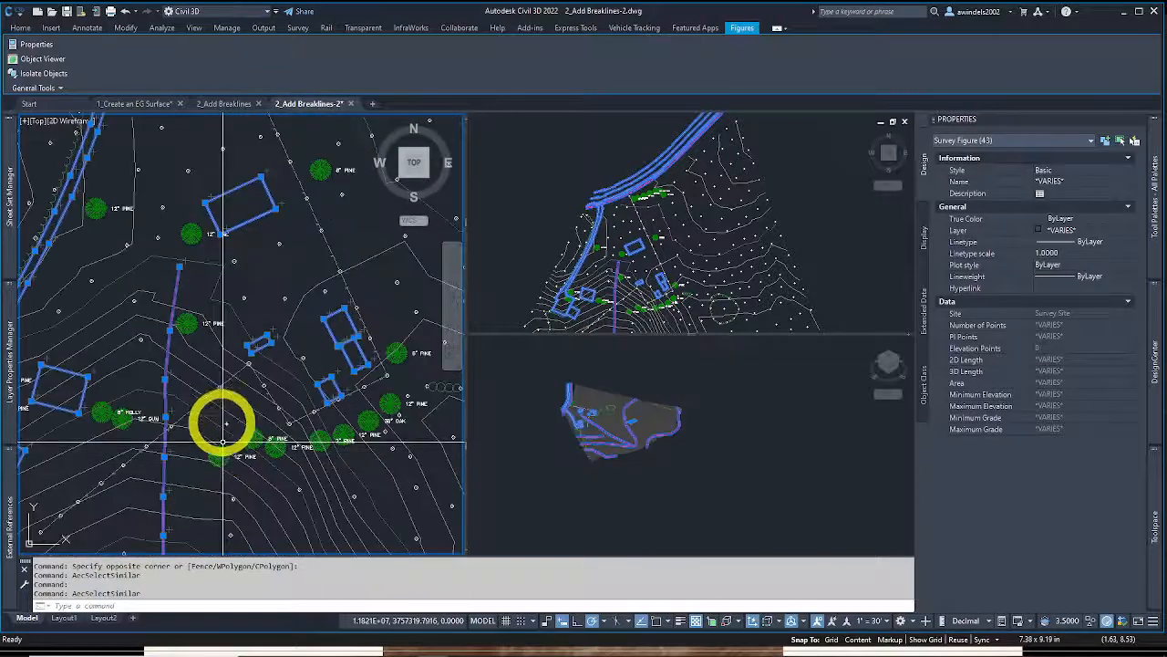
scroll(222, 441, down, 5)
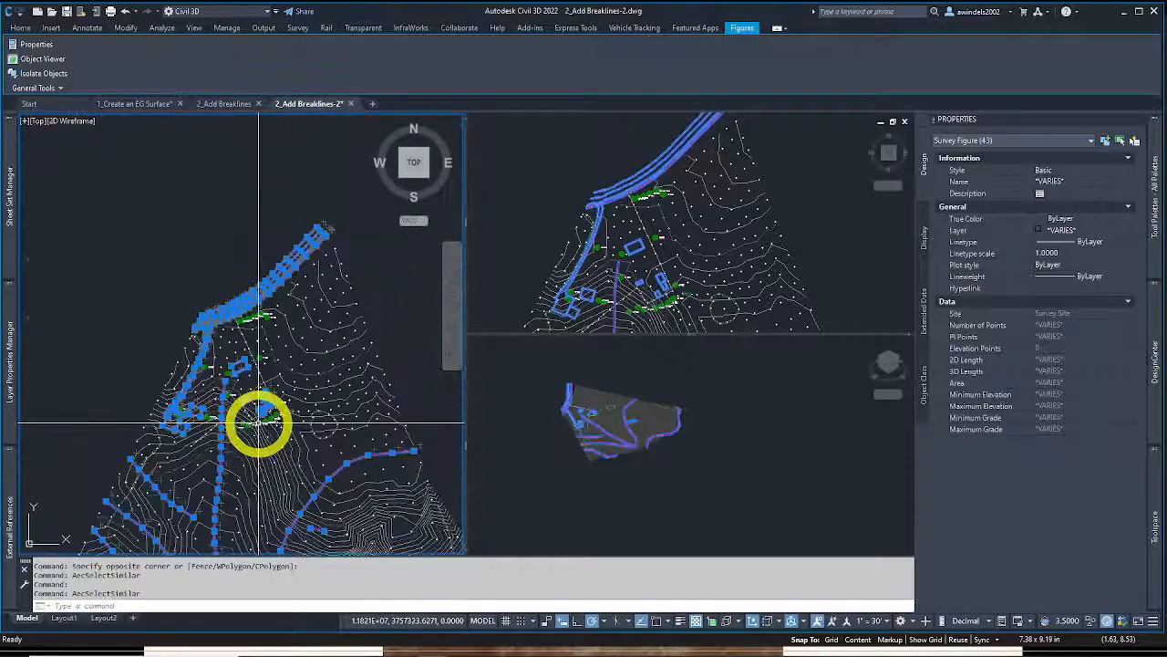
middle_drag(258, 422, 228, 346)
scroll(244, 253, down, 2)
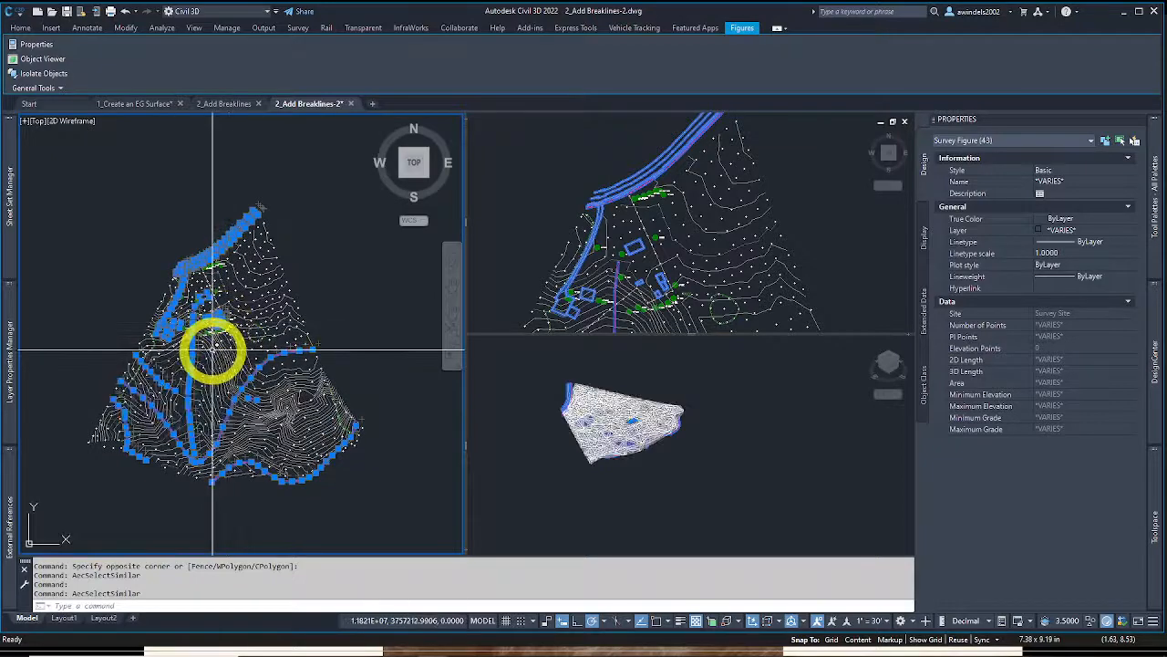
right_click(136, 250)
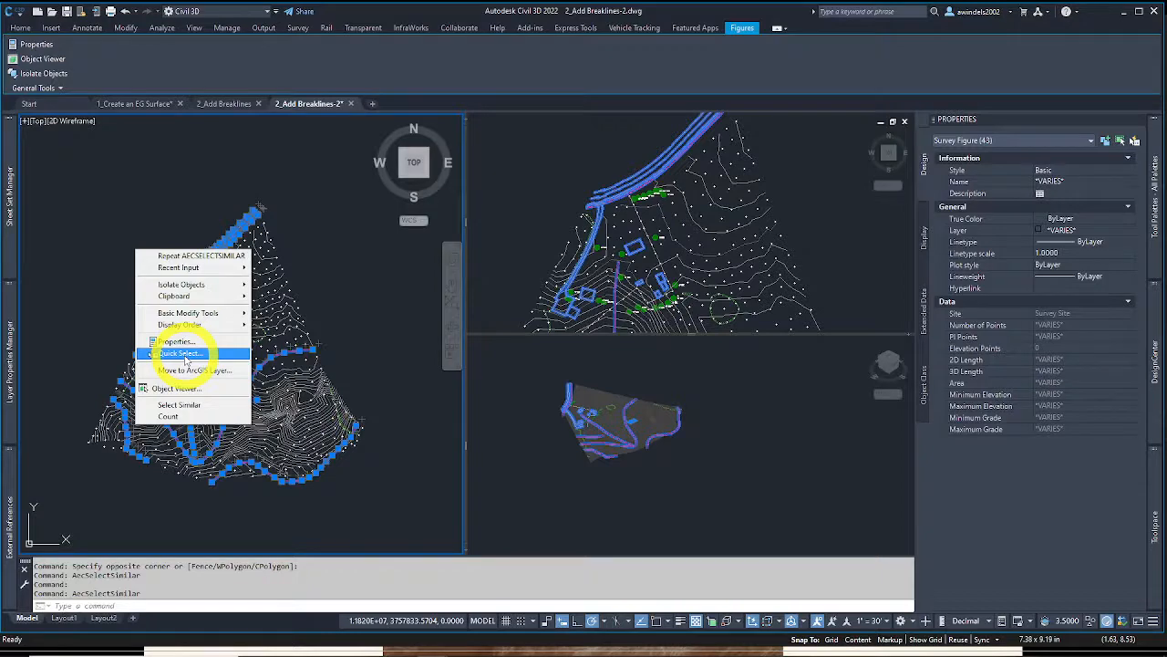
key(Escape)
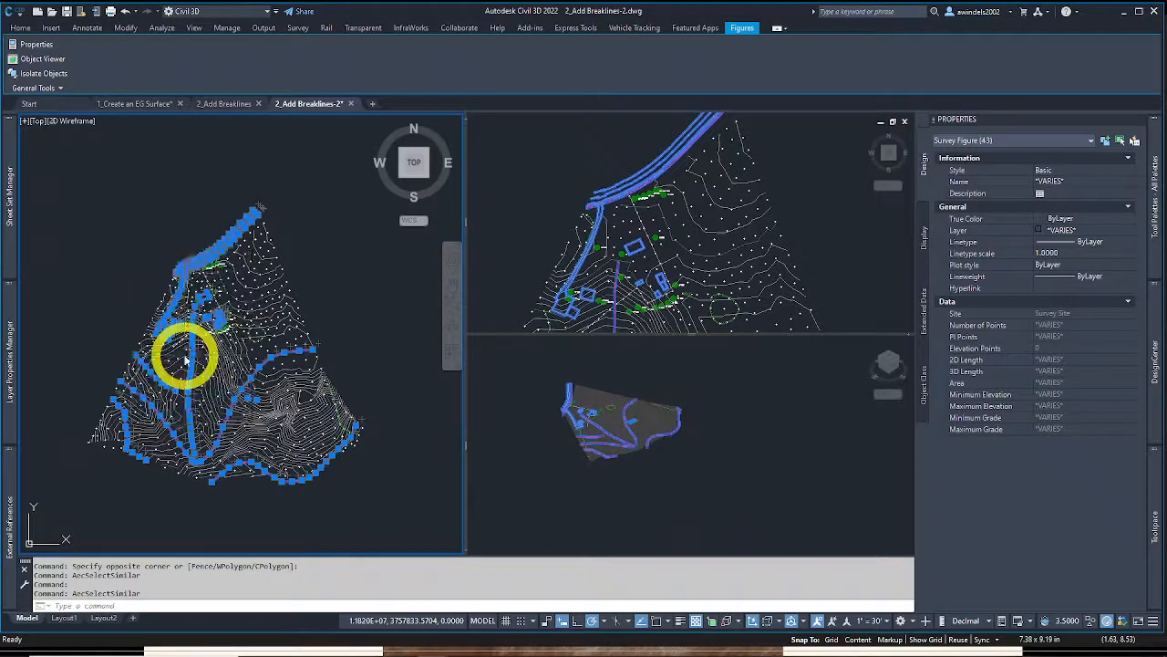
Identify the unselected shrub outline figure east of the buildings, then view the whole site
scroll(216, 339, up, 6)
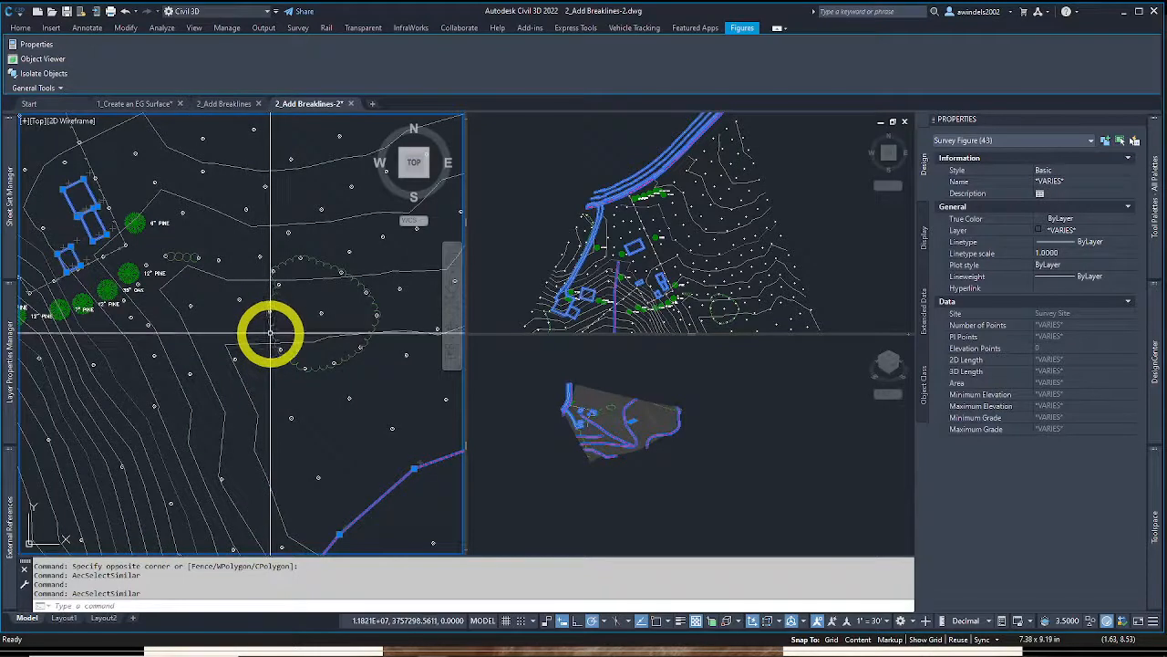
mouse_move(271, 331)
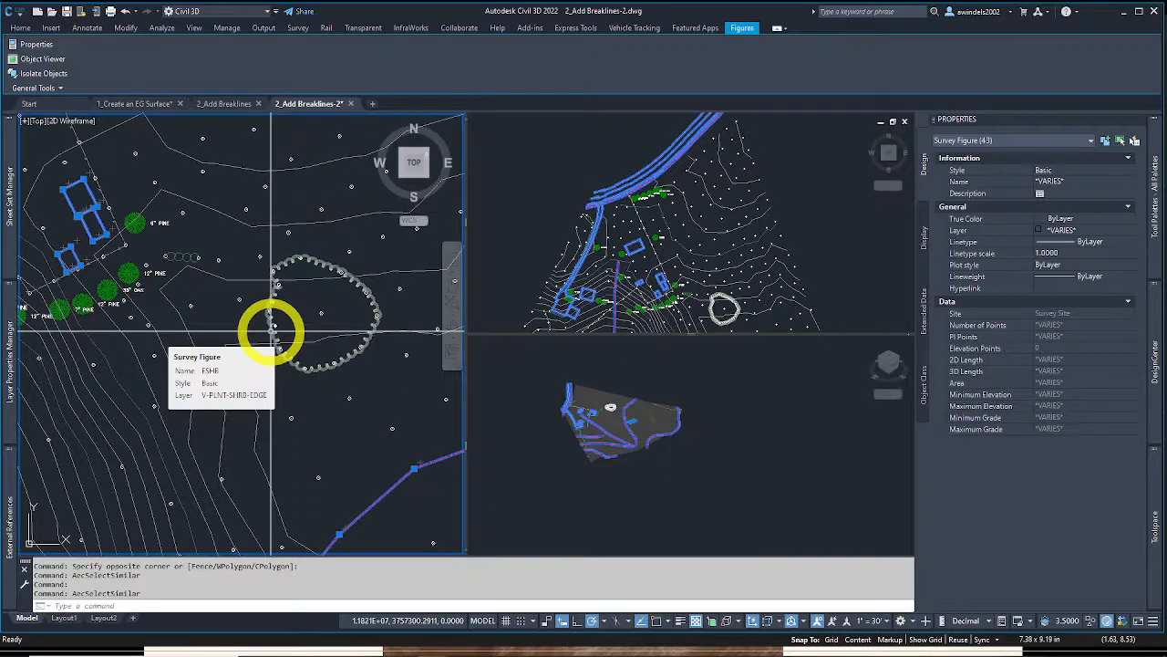
scroll(268, 331, down, 5)
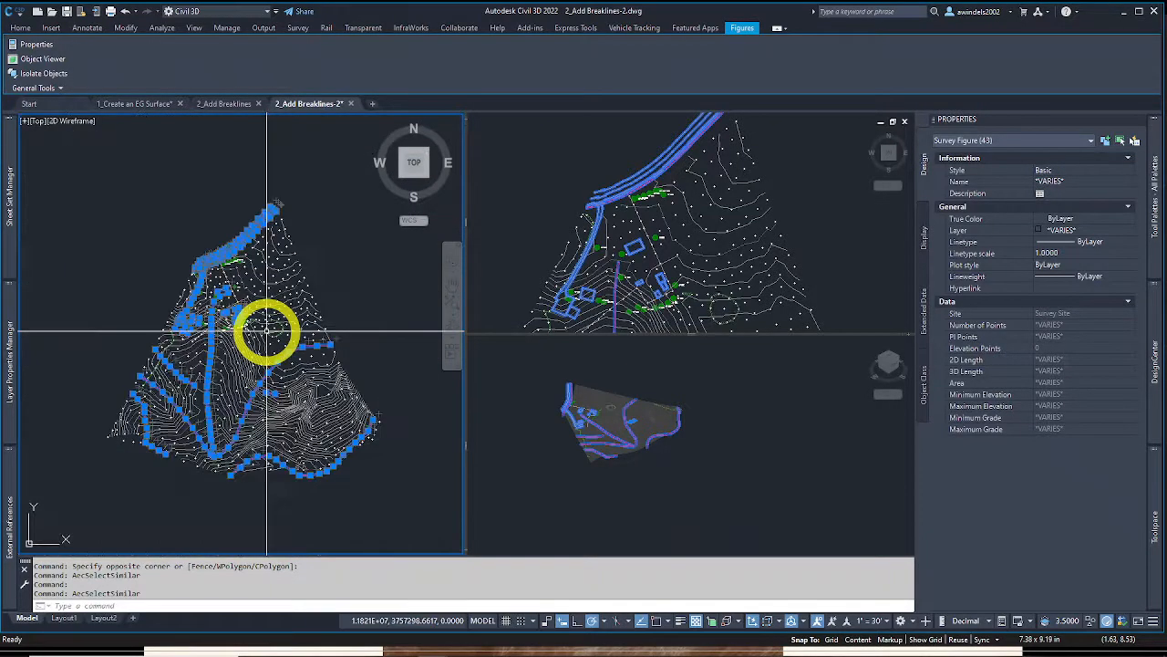
scroll(266, 332, up, 3)
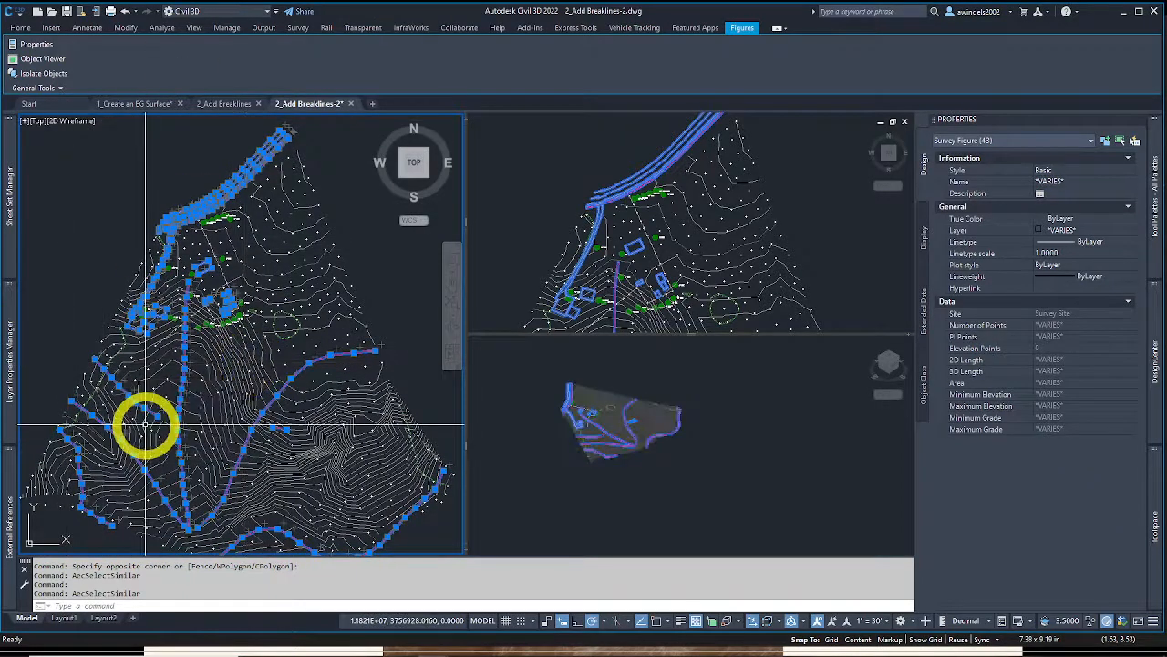
right_click(374, 251)
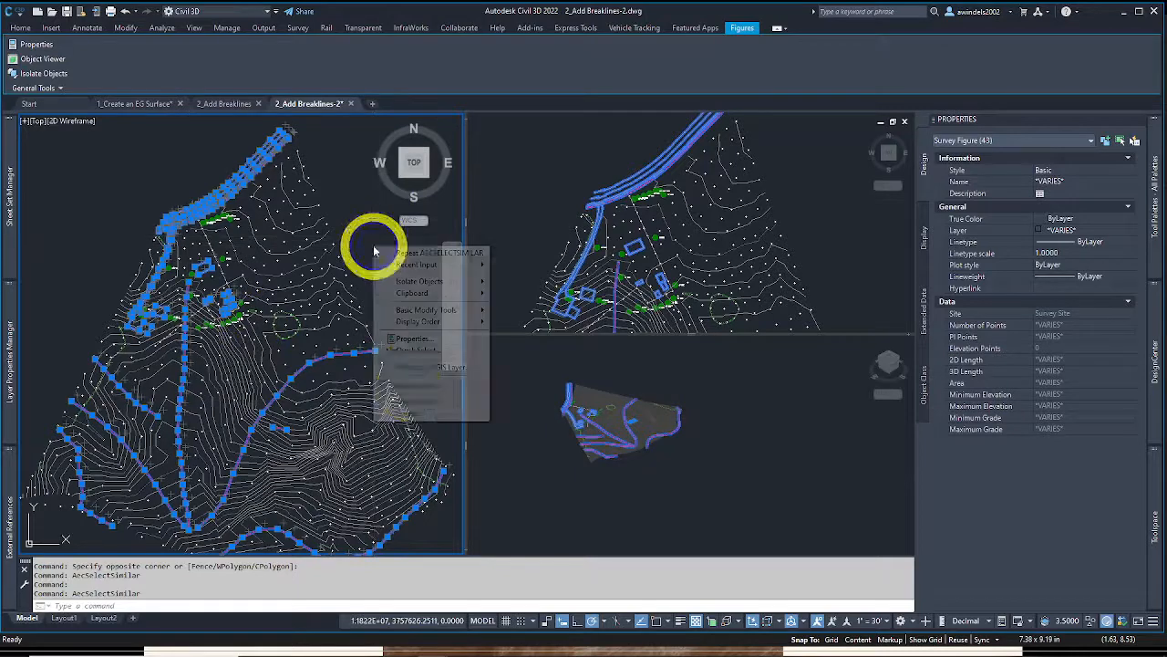
click(413, 402)
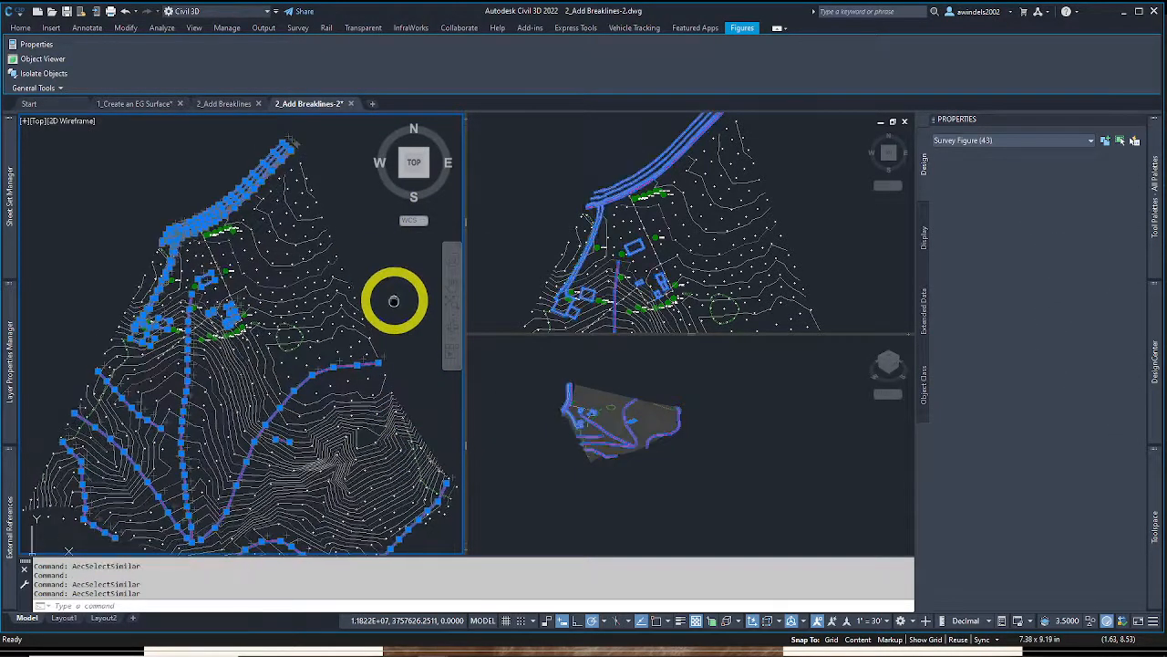
right_click(394, 302)
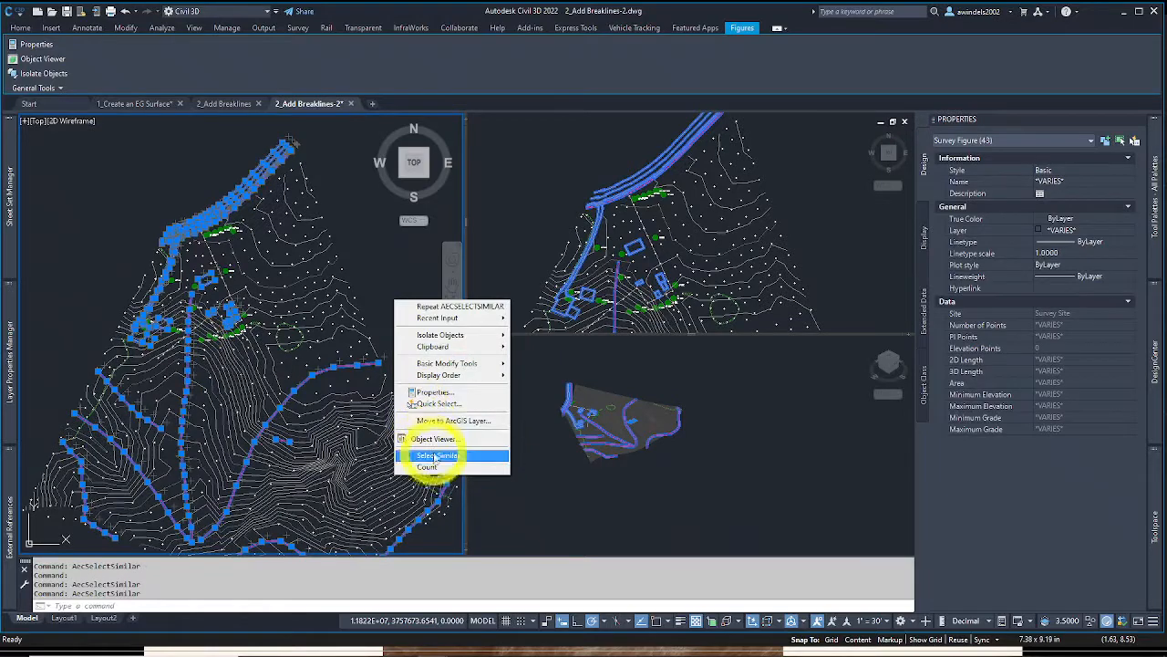
click(374, 238)
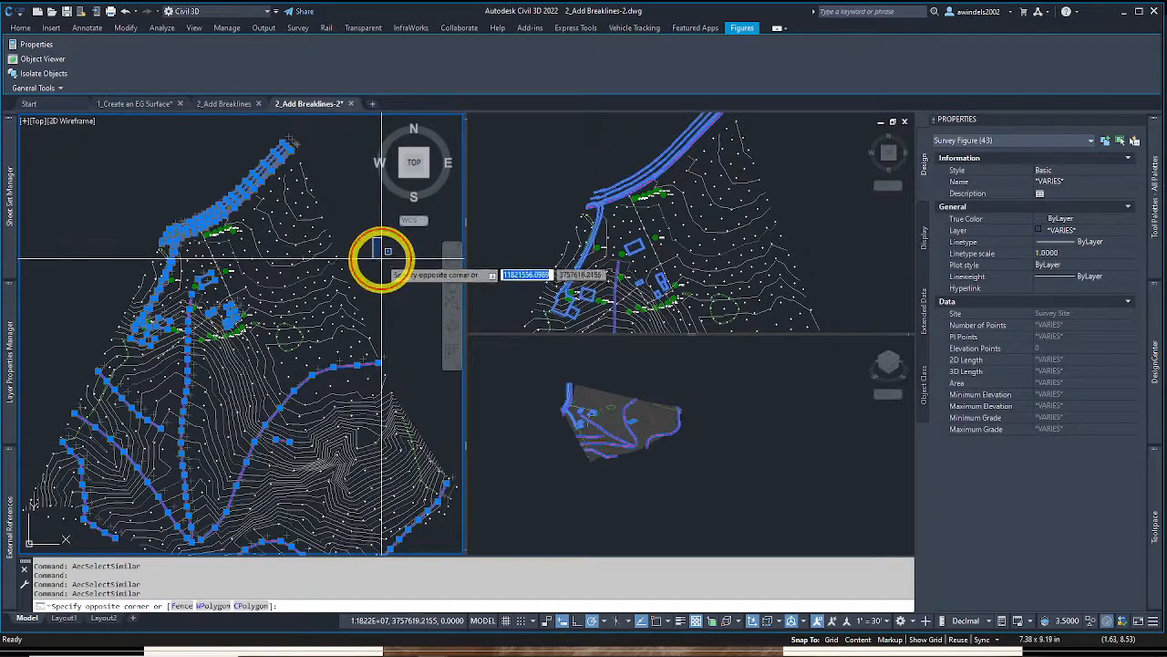
click(382, 259)
middle_drag(382, 258, 370, 245)
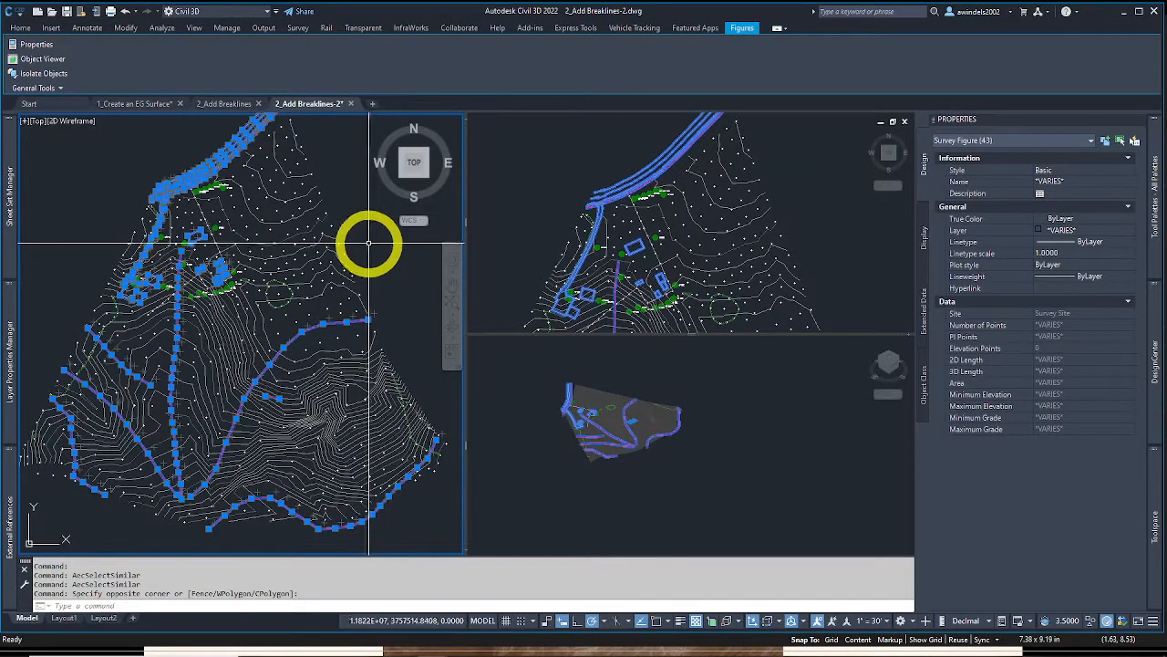
right_click(368, 244)
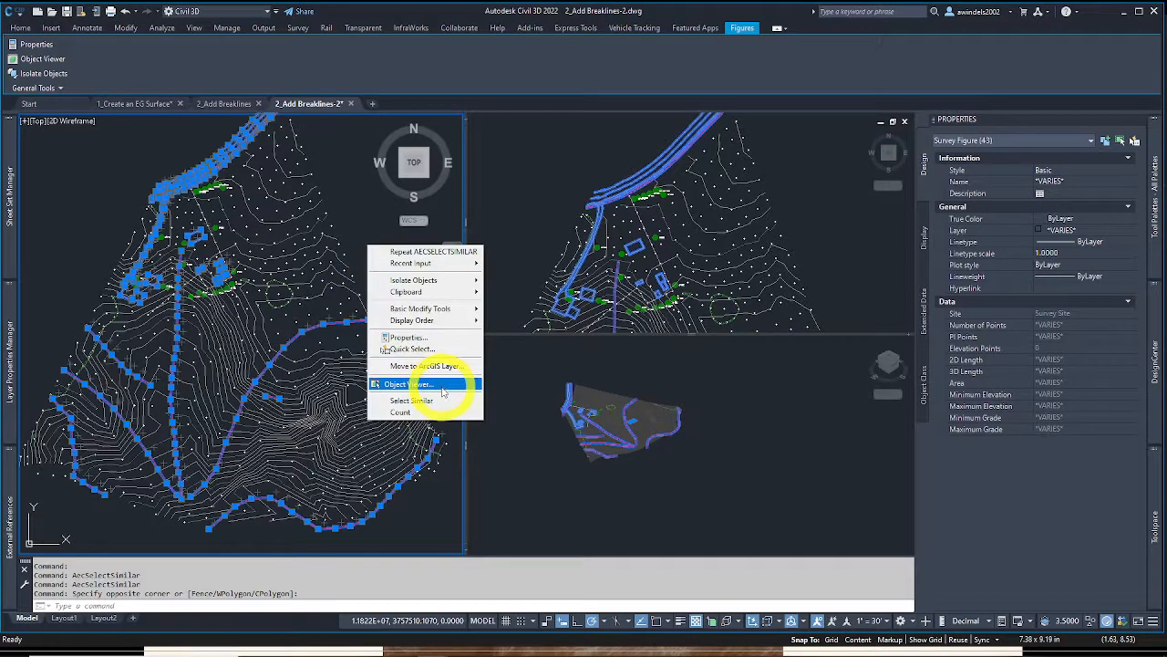
click(359, 211)
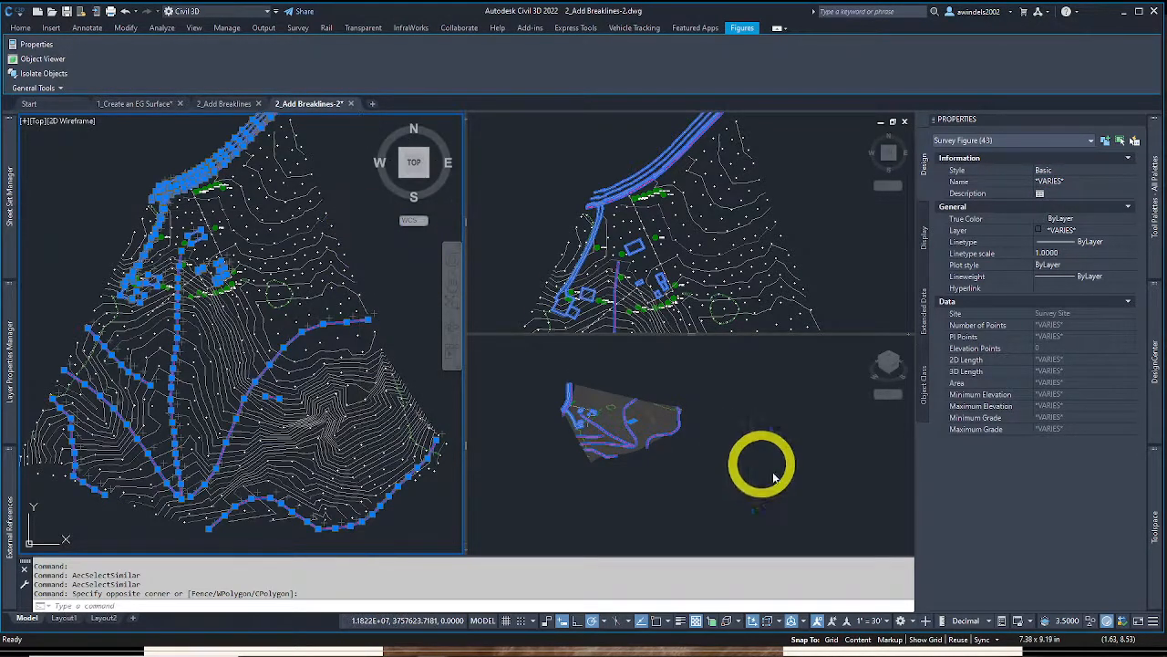
Add the selected survey figures to the EG surface as Standard breaklines described "all breaklines" with a mid-ordinate distance of 0.03, then clear the selection
mouse_move(1155, 513)
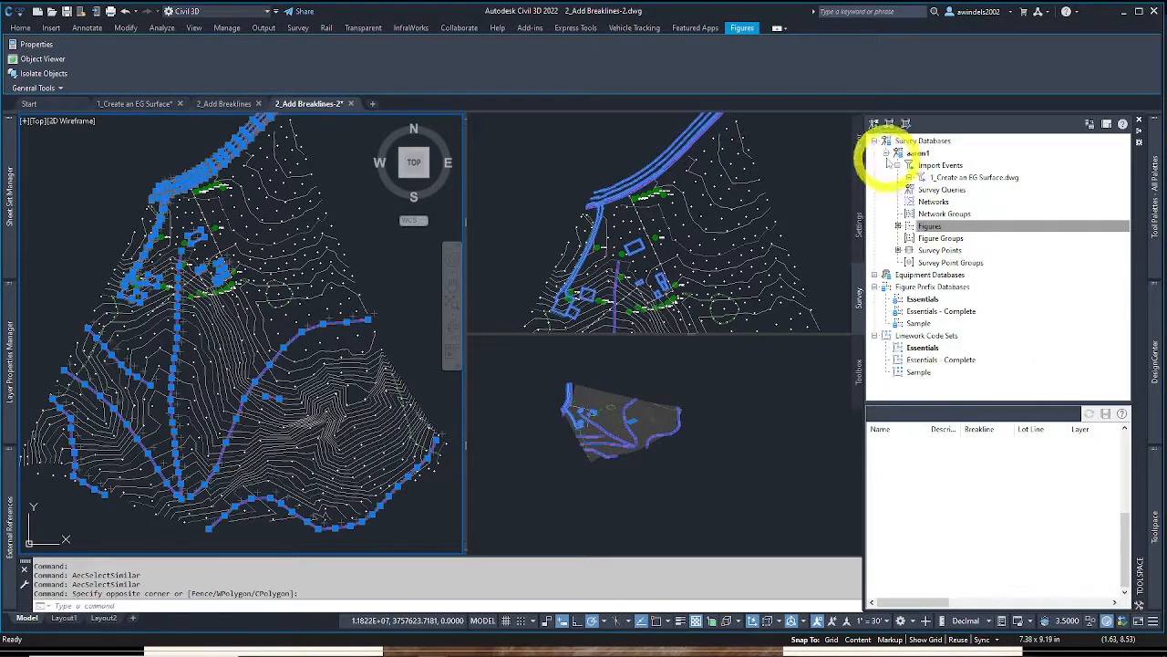
click(860, 153)
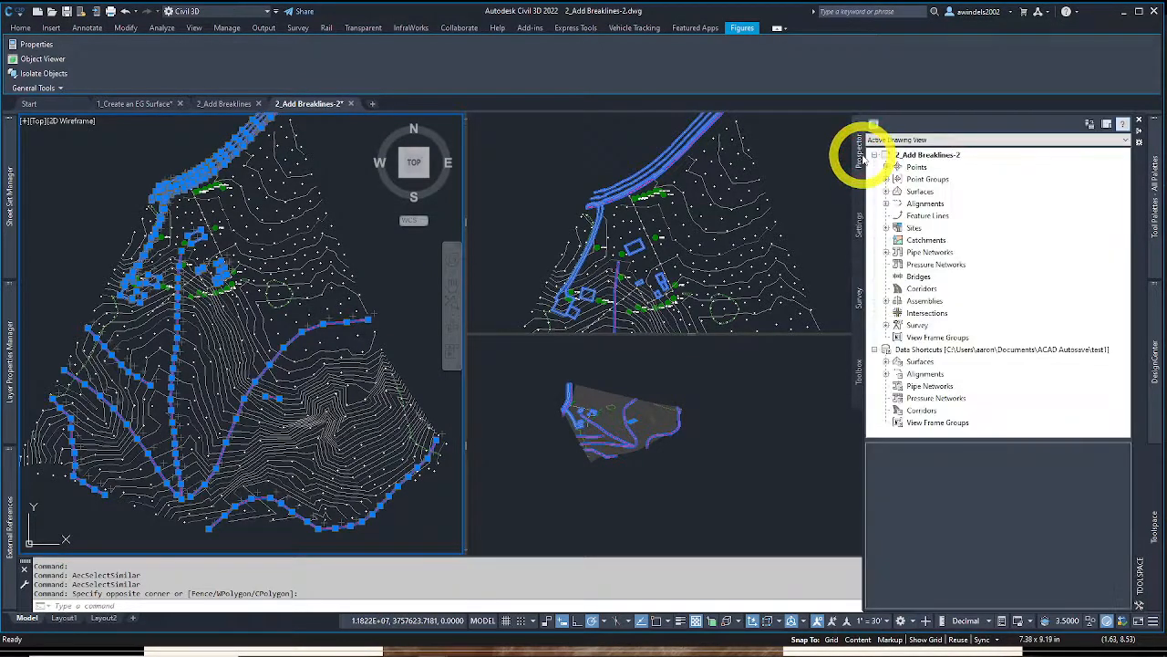
click(885, 191)
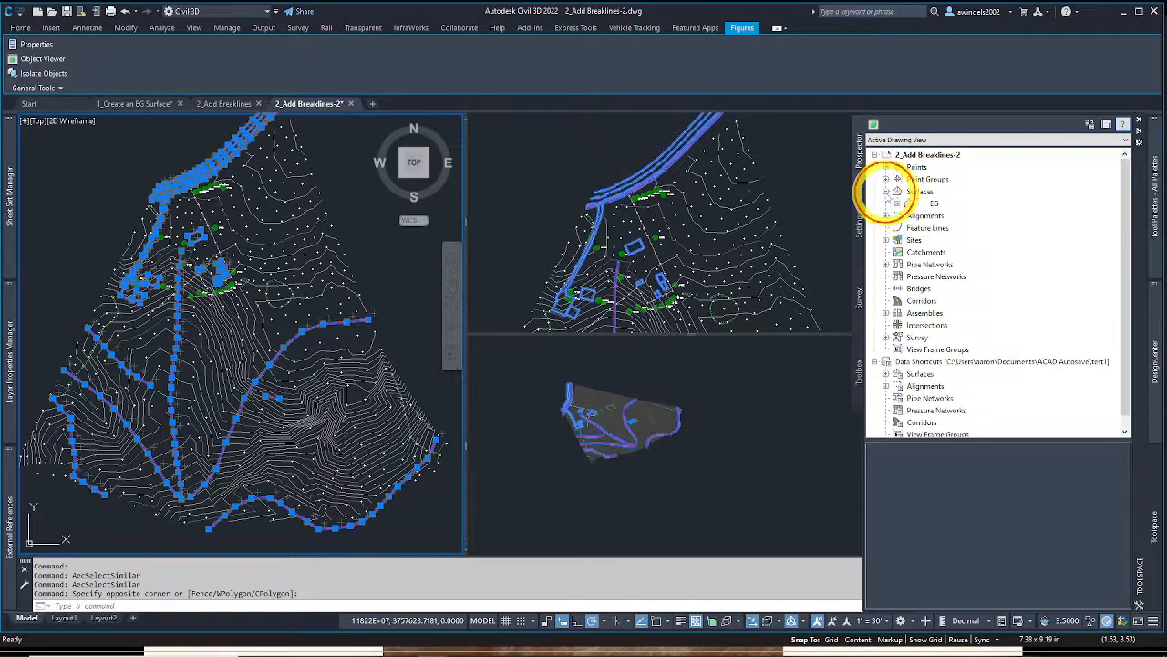
click(898, 203)
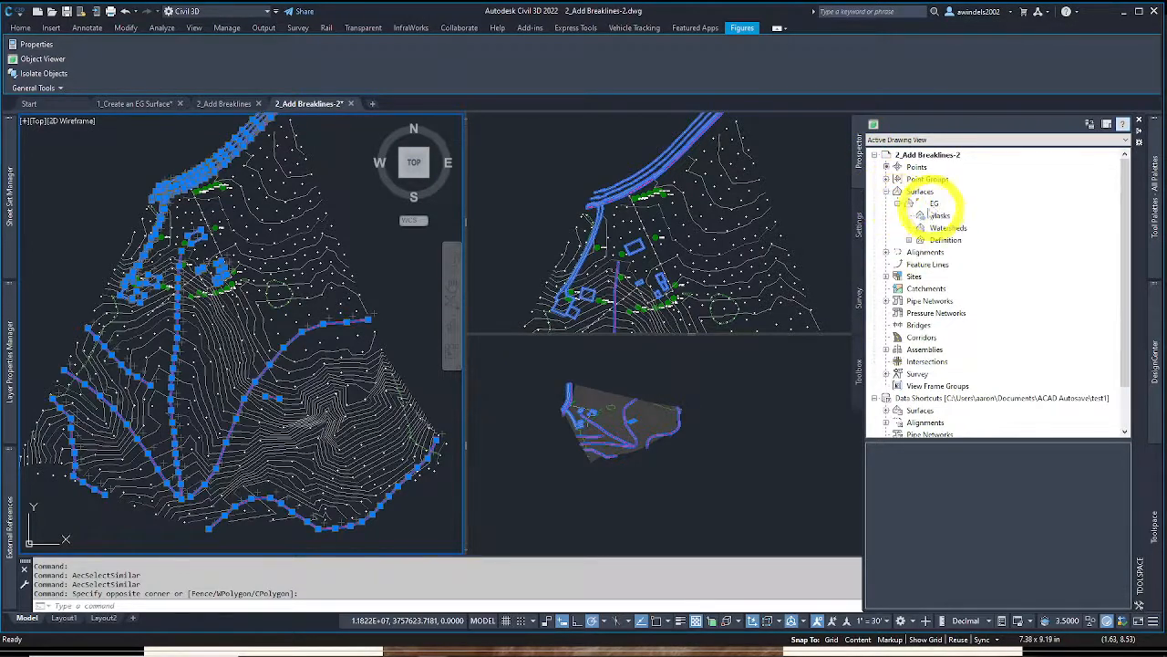
click(920, 240)
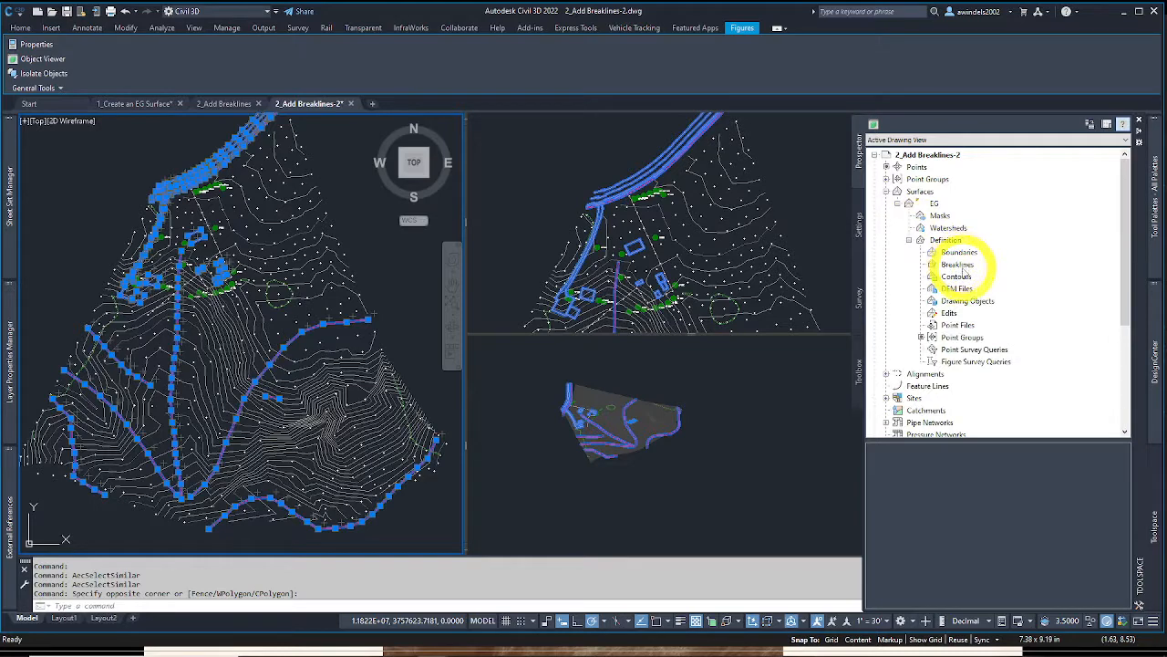
click(956, 264)
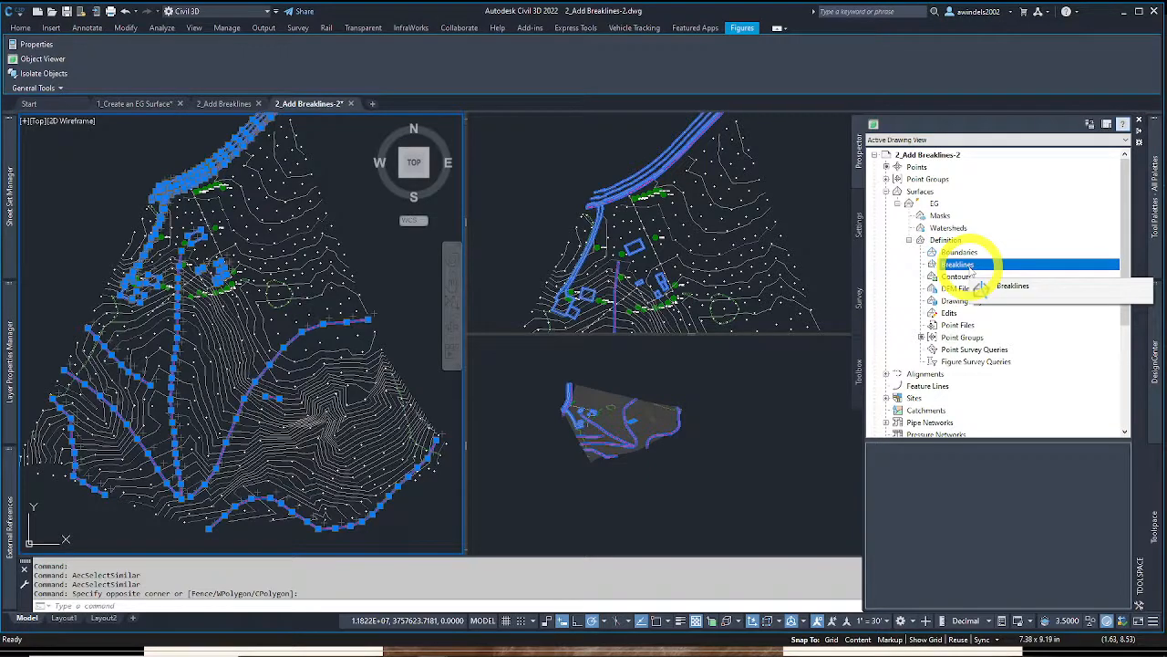
right_click(972, 272)
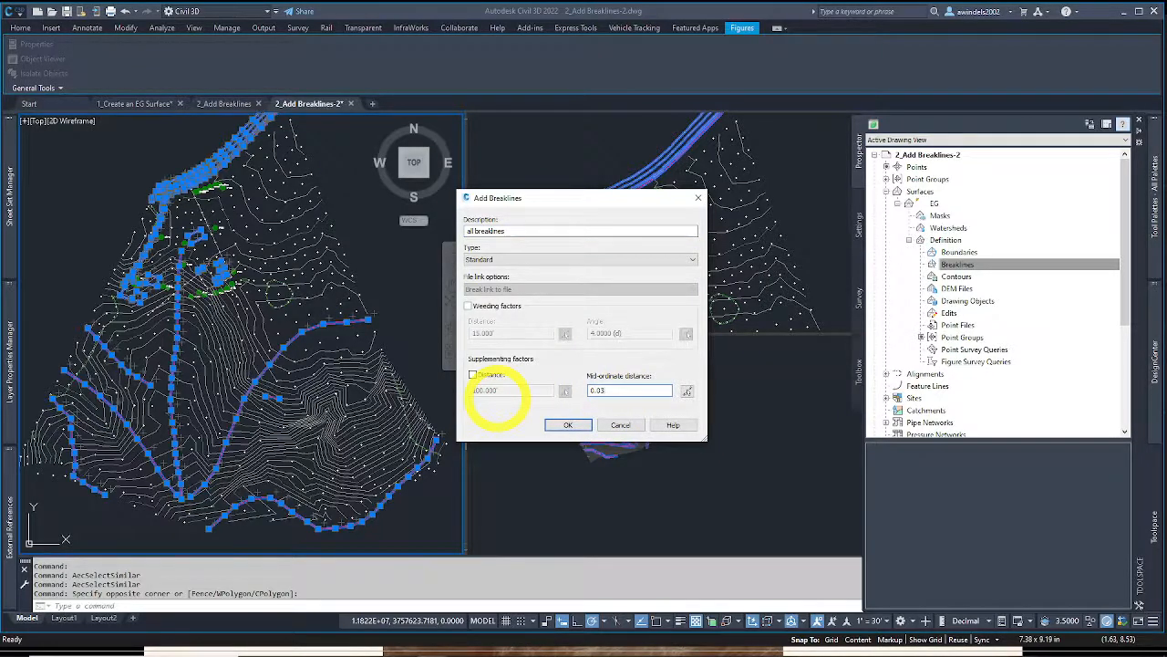
click(567, 425)
double_click(193, 239)
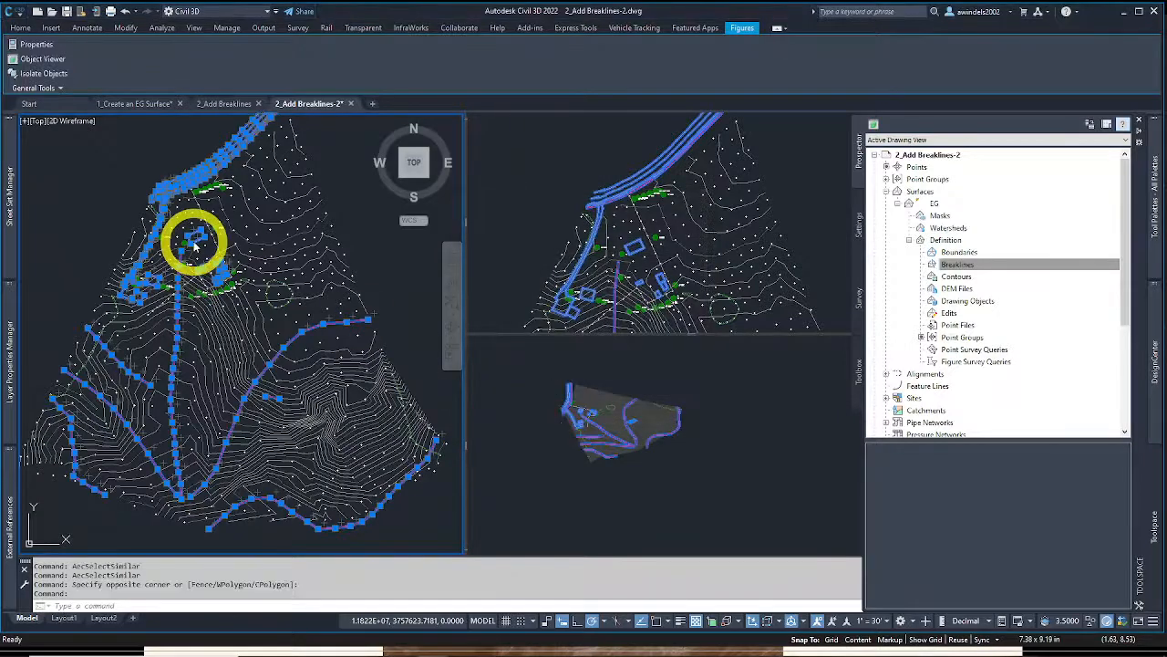
key(Escape)
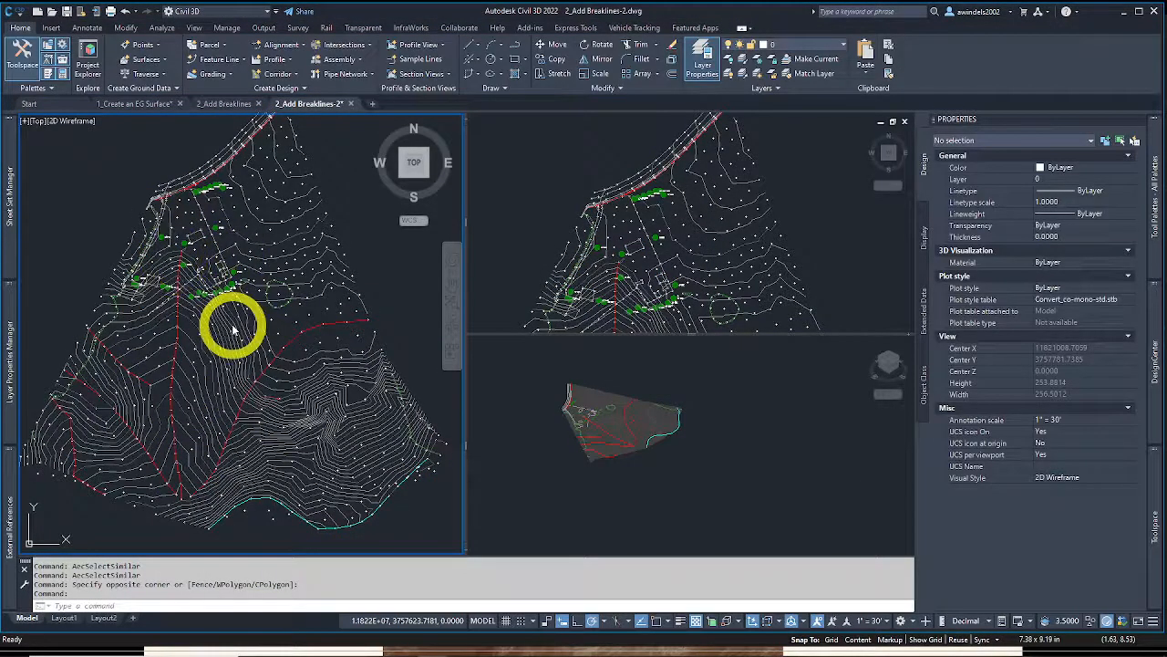
Select the survey figures across the site again with Select Similar, starting from the curved topographic line in the east
click(348, 197)
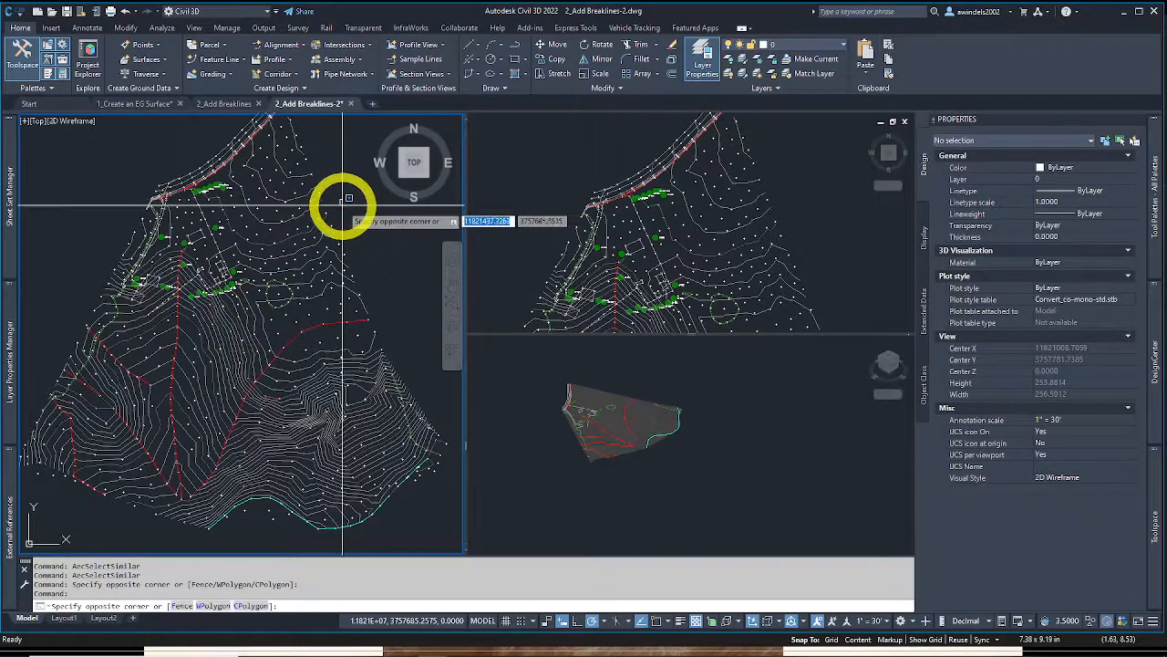
key(Escape)
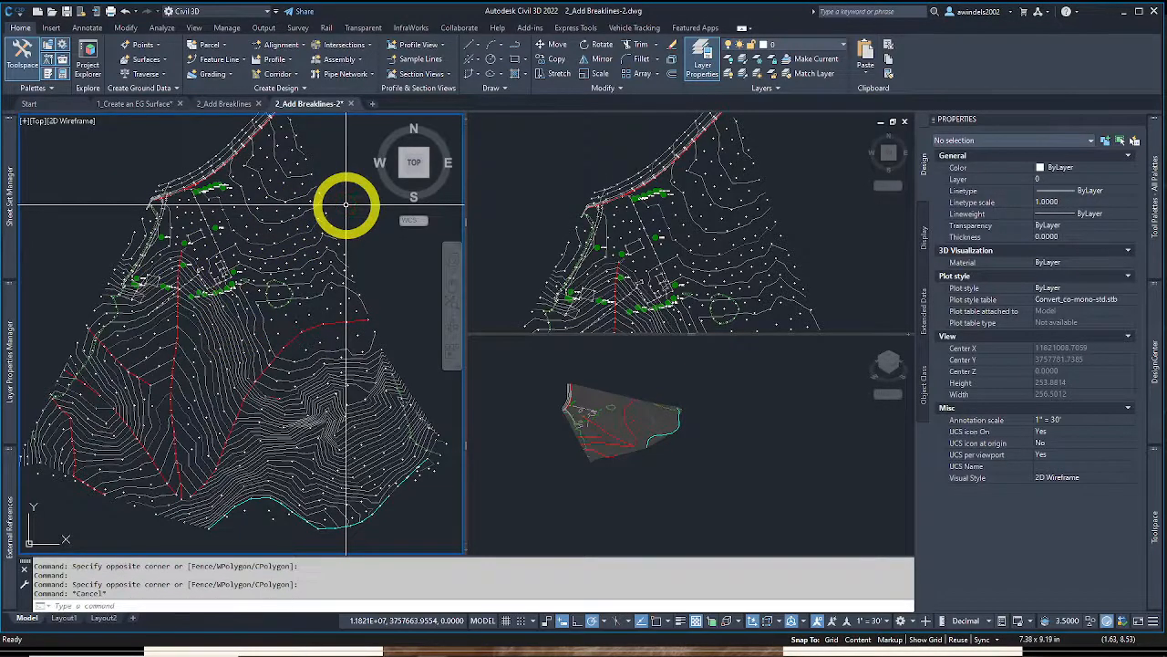
click(311, 330)
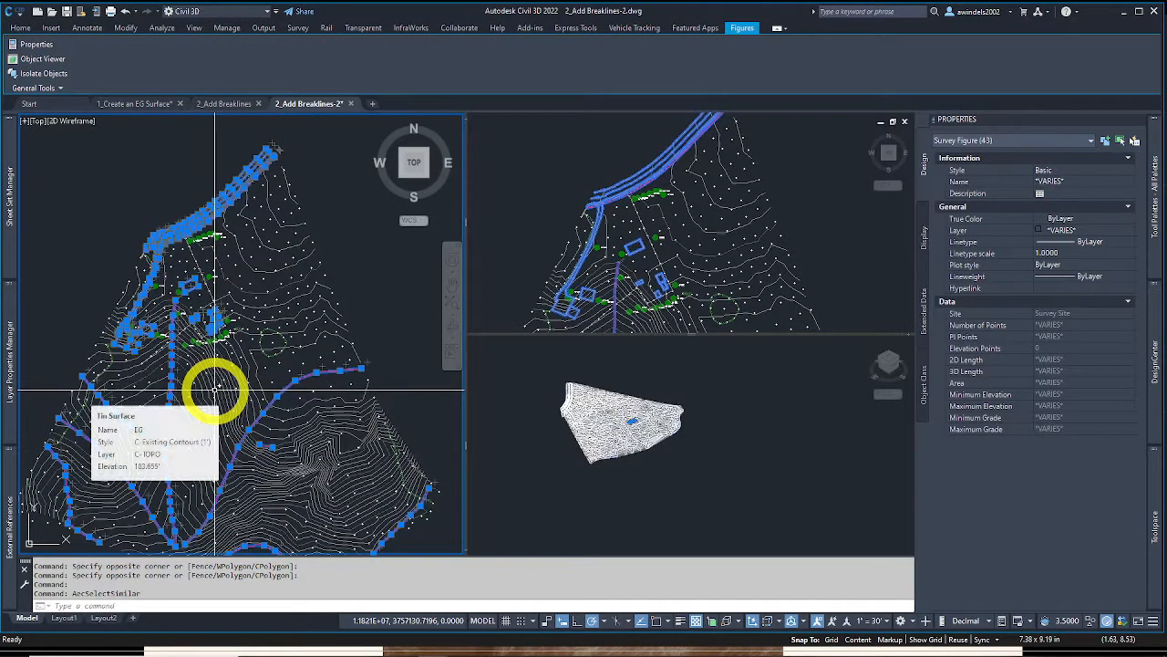
mouse_move(319, 271)
middle_down()
mouse_move(323, 193)
mouse_move(346, 252)
middle_up()
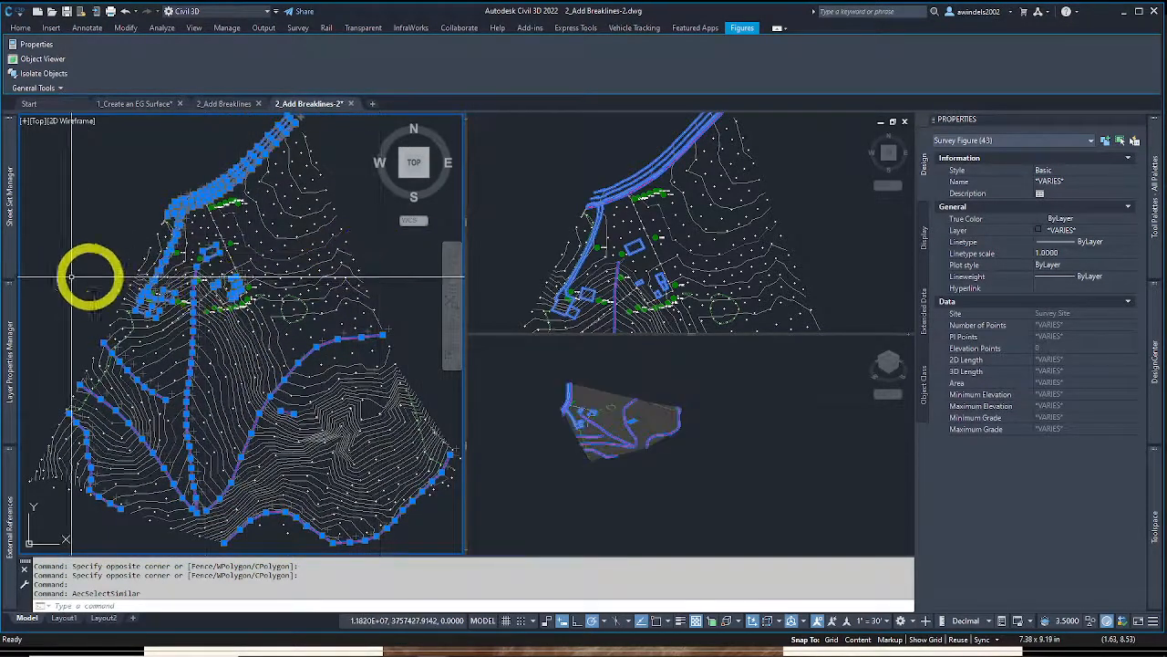
Inspect the selected figures along the road, driveway, buildings and southern topographic lines for completeness
scroll(91, 277, up, 6)
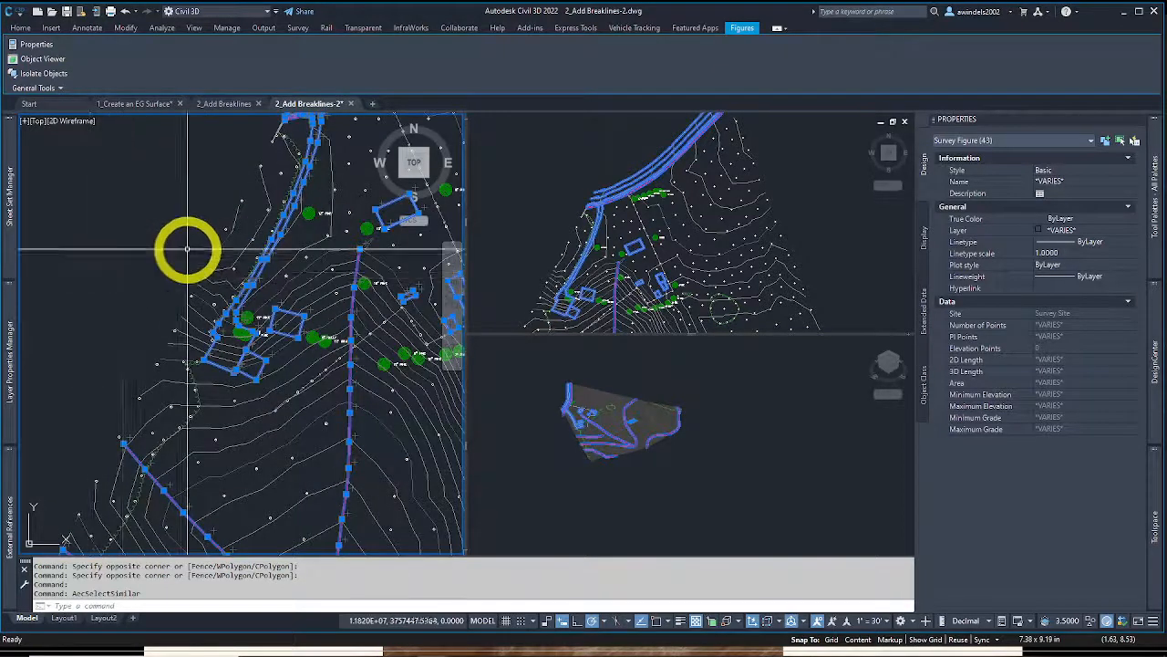
scroll(123, 317, down, 4)
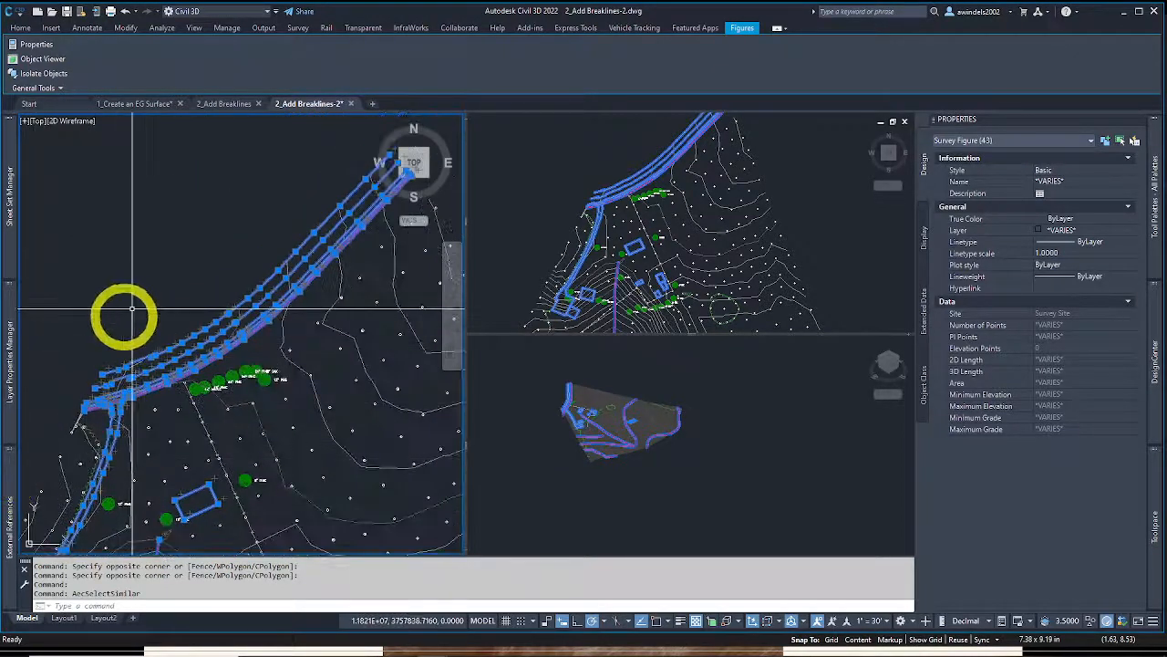
scroll(123, 316, down, 2)
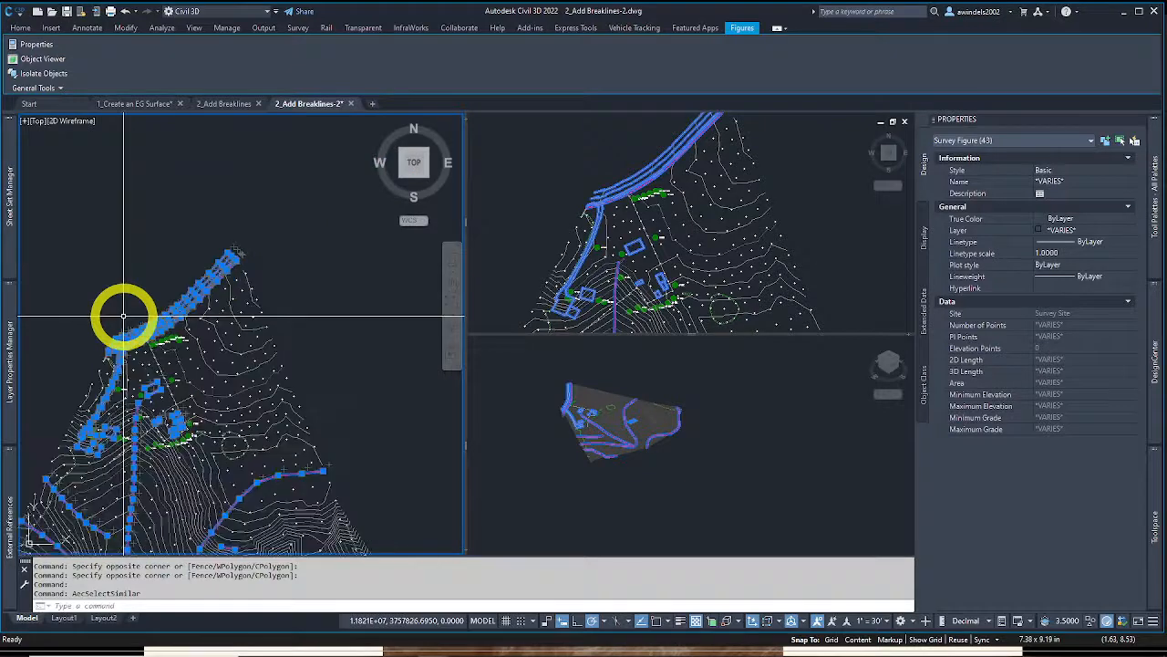
middle_drag(123, 316, 150, 179)
scroll(255, 412, up, 5)
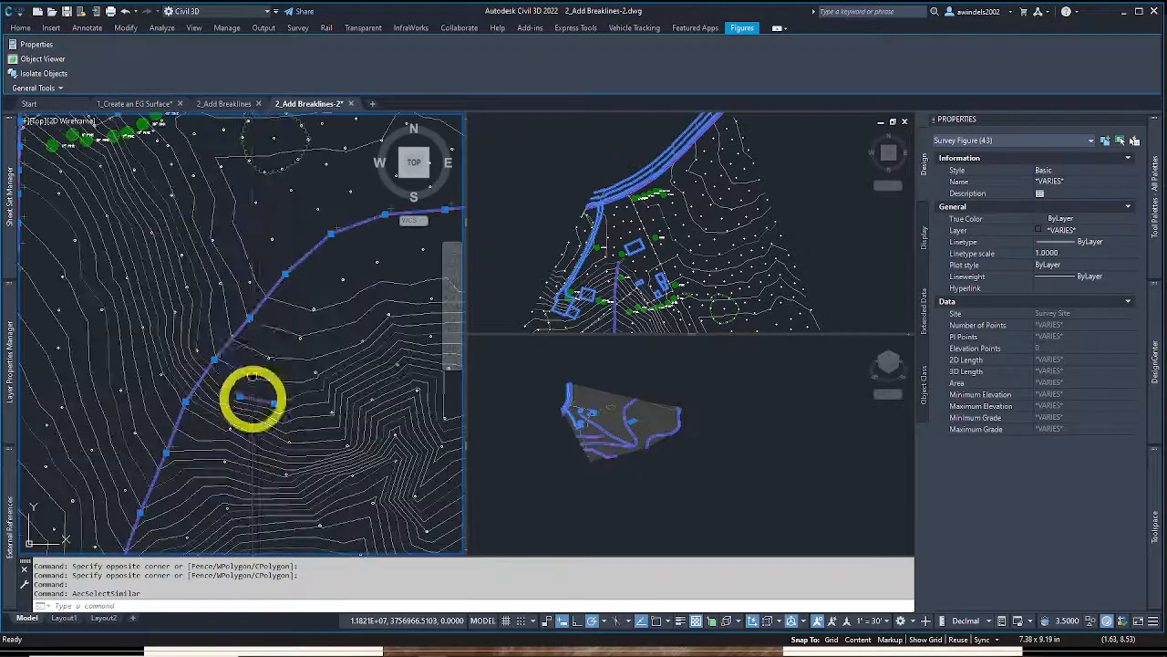
mouse_move(224, 160)
middle_down()
mouse_move(223, 310)
mouse_move(292, 404)
middle_up()
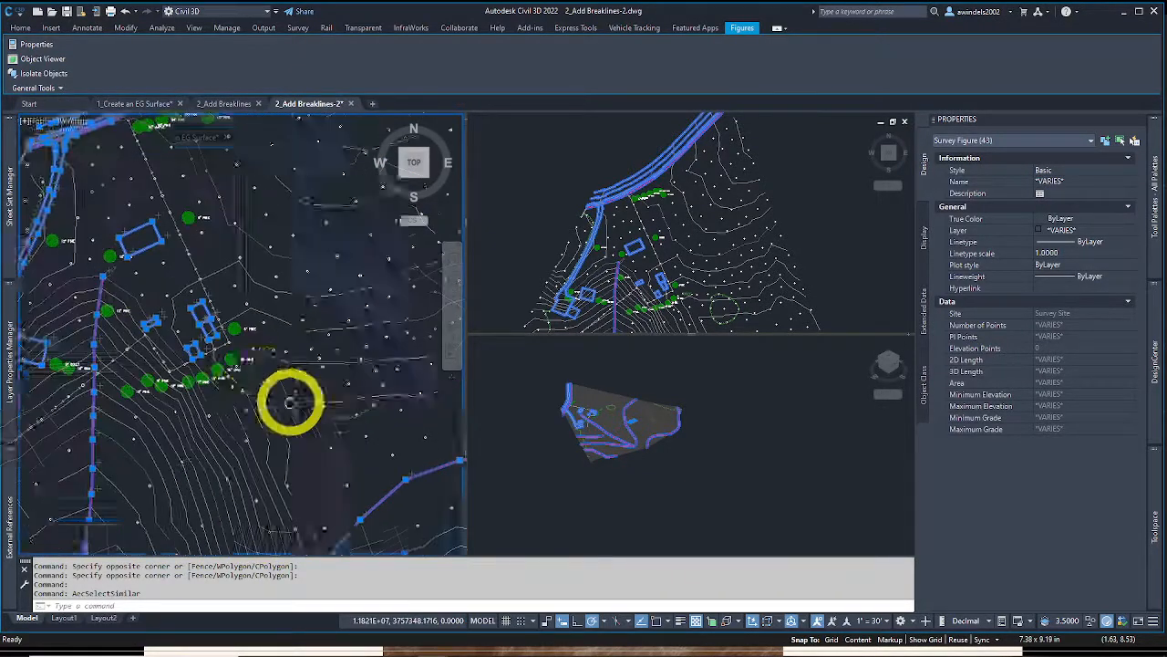
middle_drag(242, 336, 243, 368)
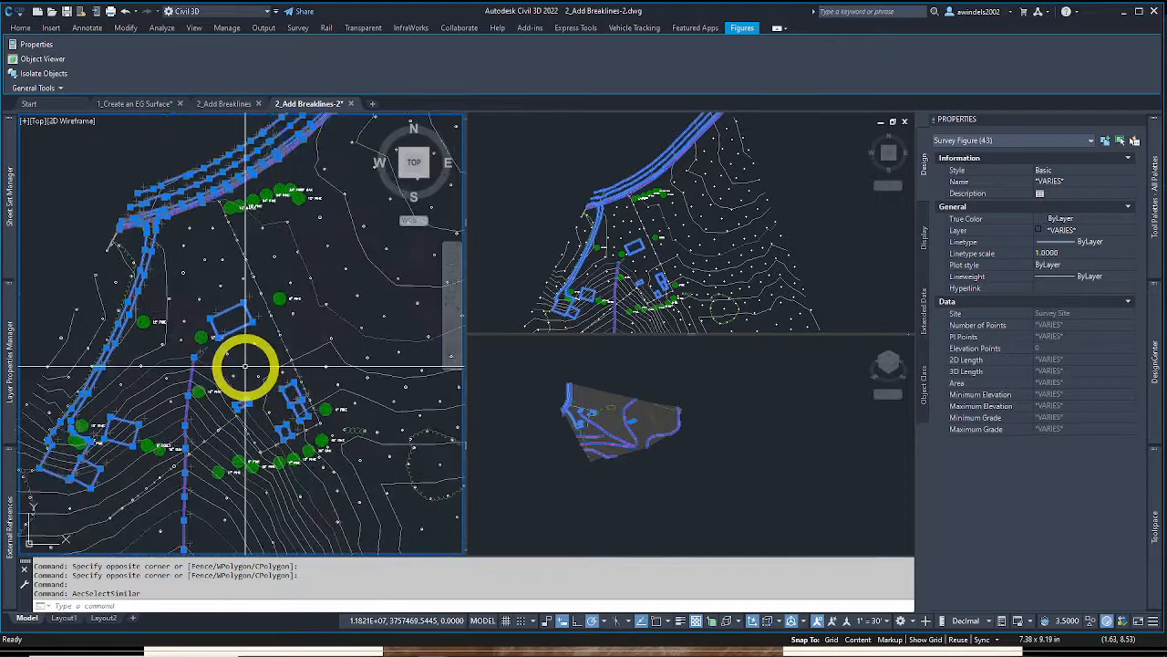
scroll(230, 365, down, 2)
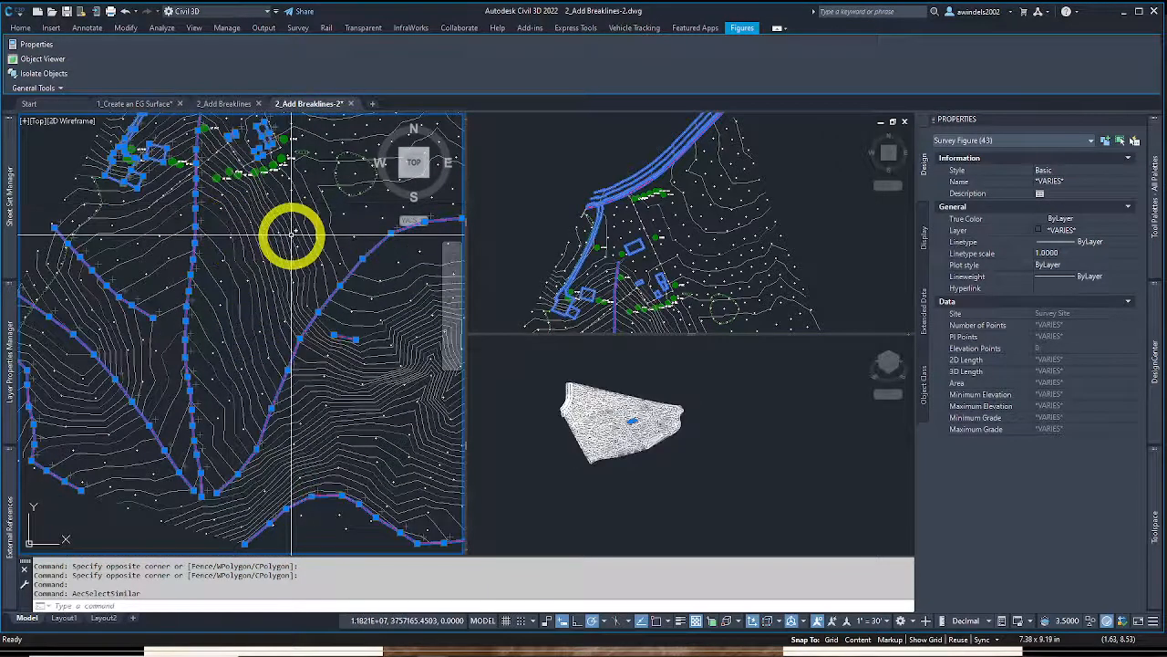
middle_drag(292, 255, 312, 381)
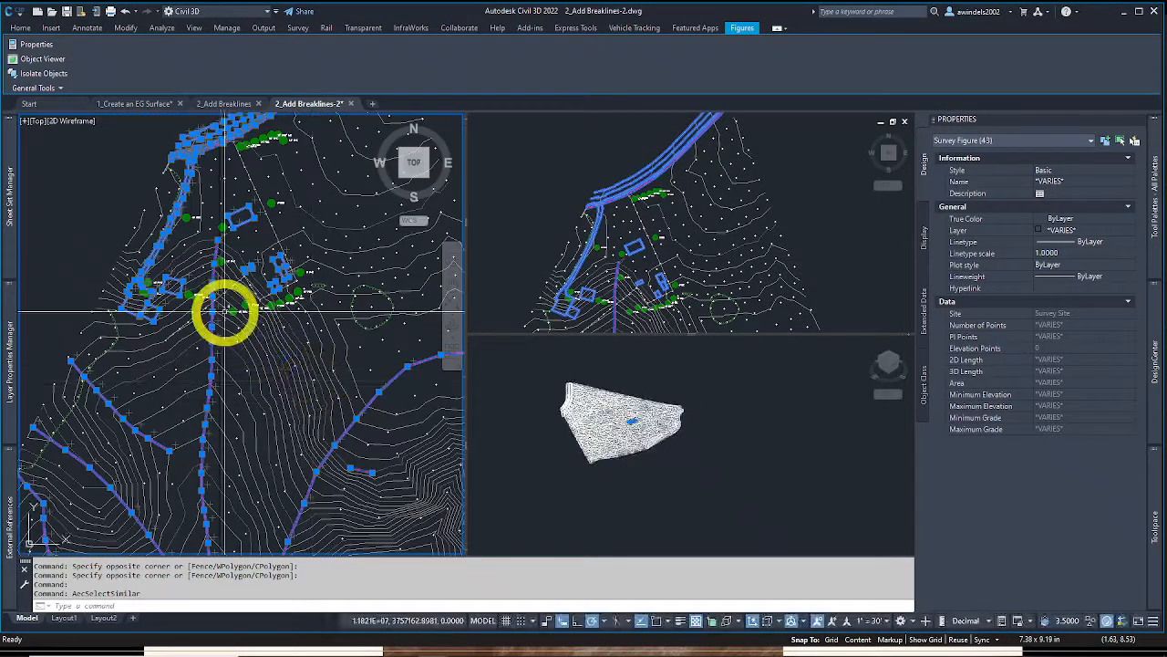
scroll(292, 331, down, 3)
middle_drag(324, 334, 300, 367)
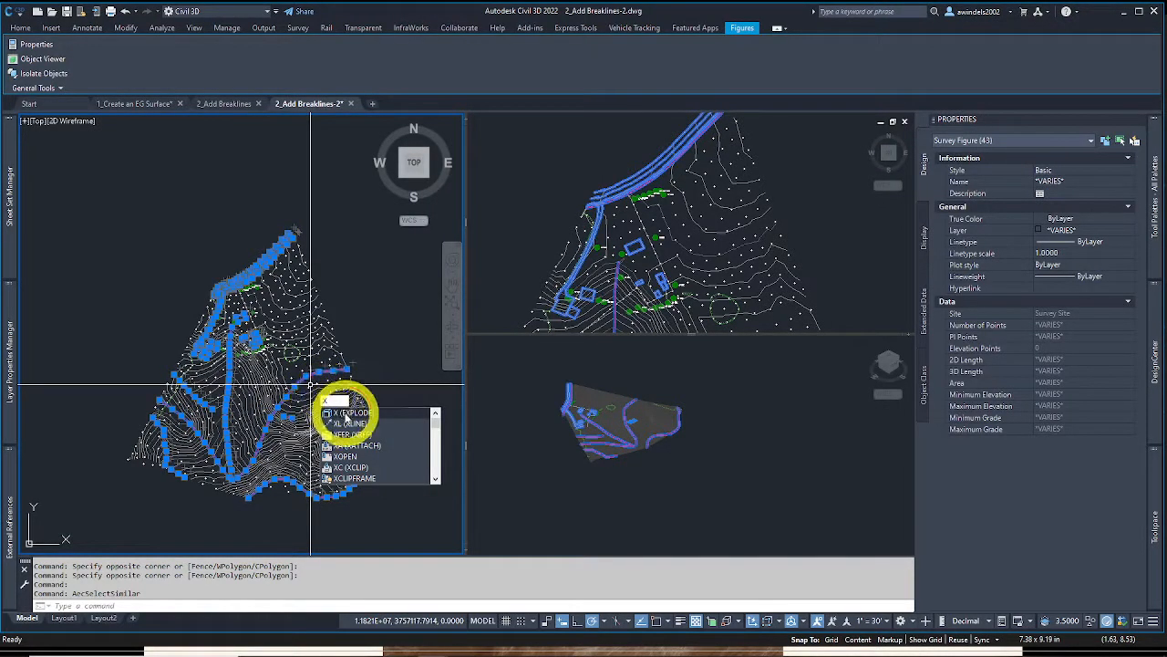
Explode the selected survey figures
key(Escape)
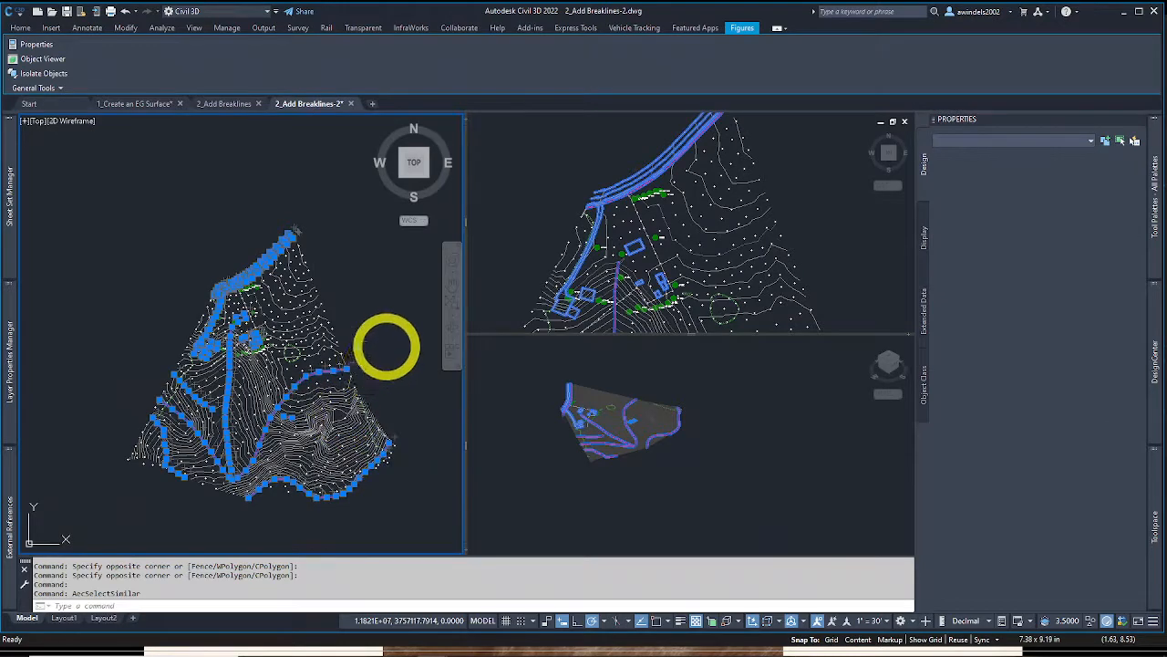
key(Escape)
text(x)
key(Return)
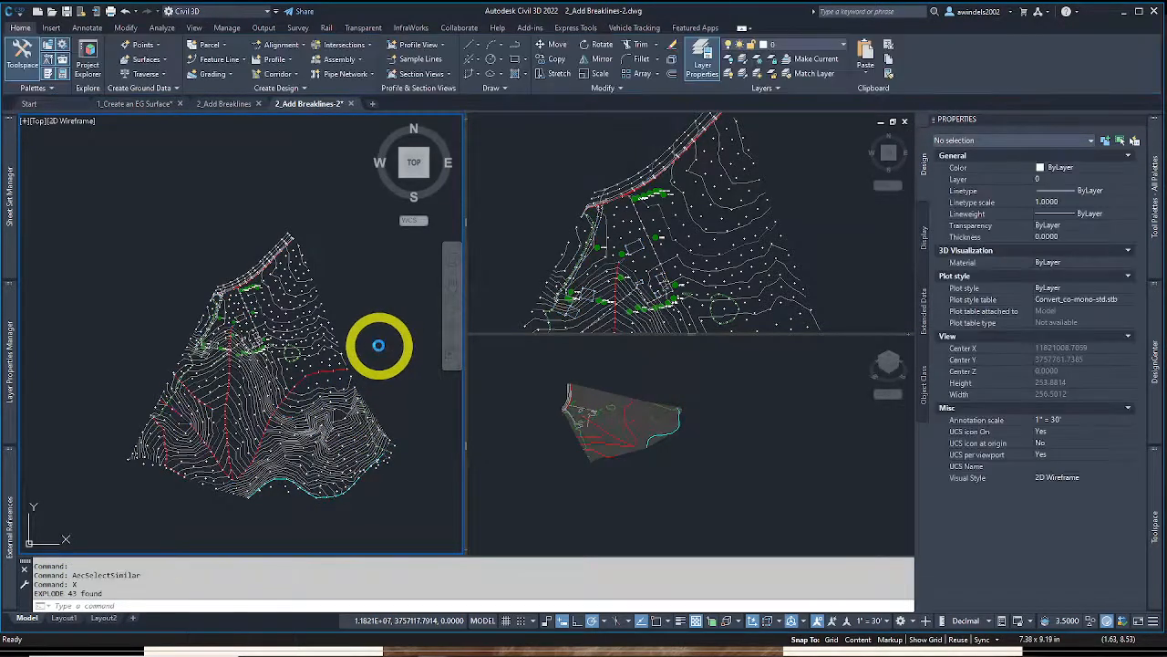
click(377, 332)
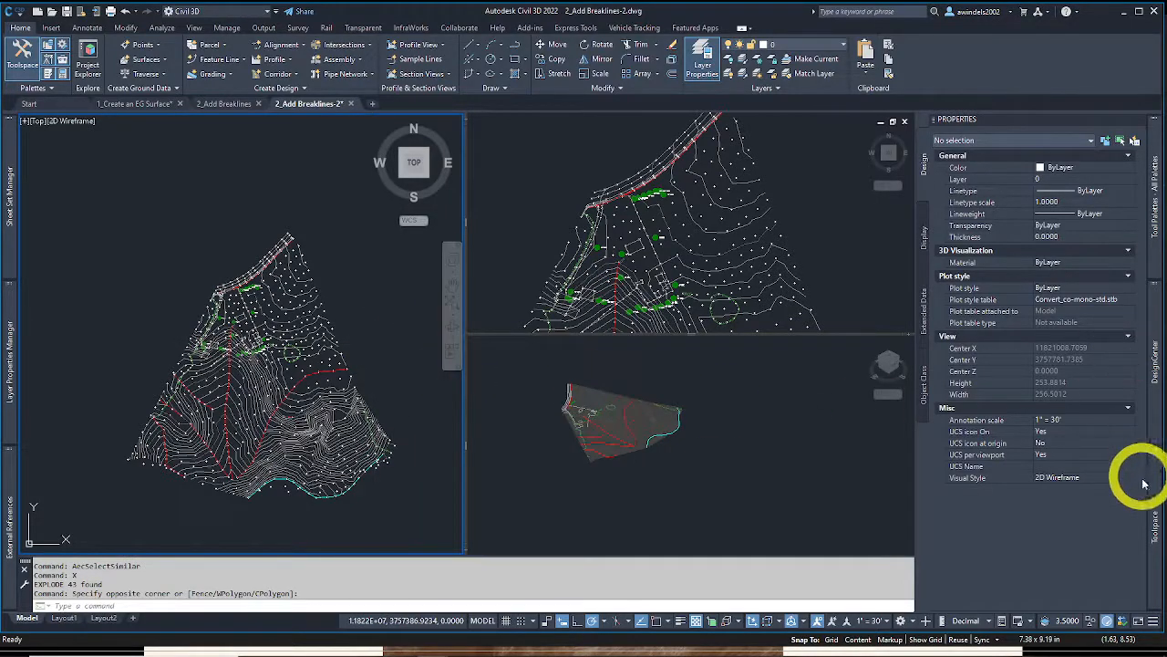
Rebuild the out-of-date EG surface after exploding the survey figures
click(1154, 522)
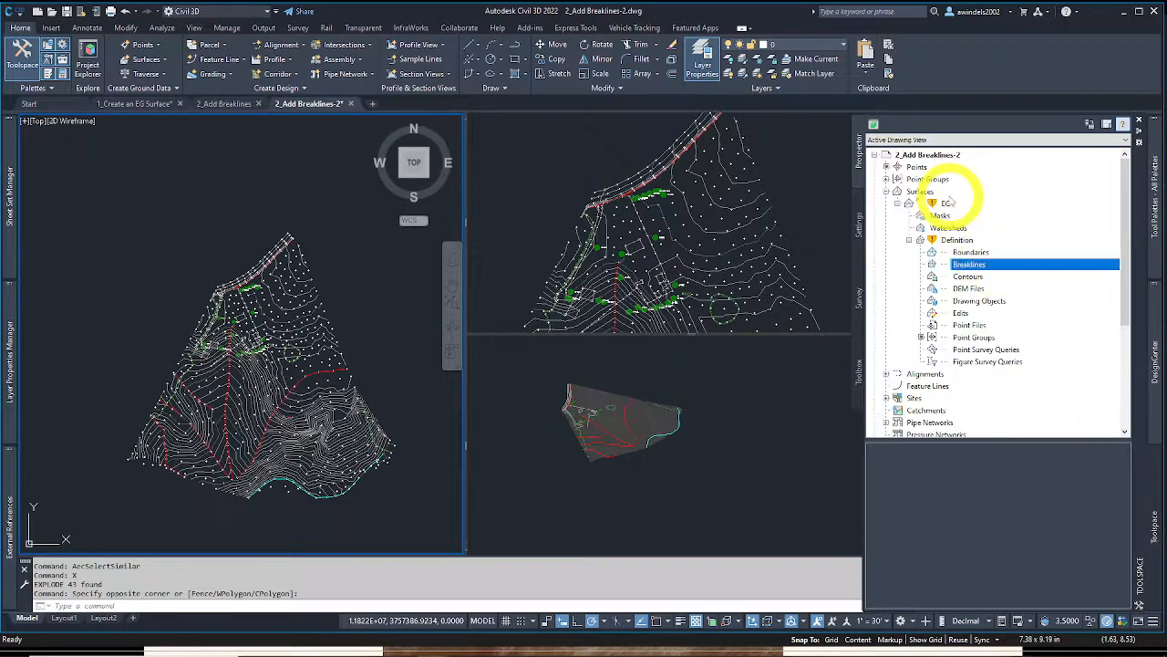
right_click(939, 202)
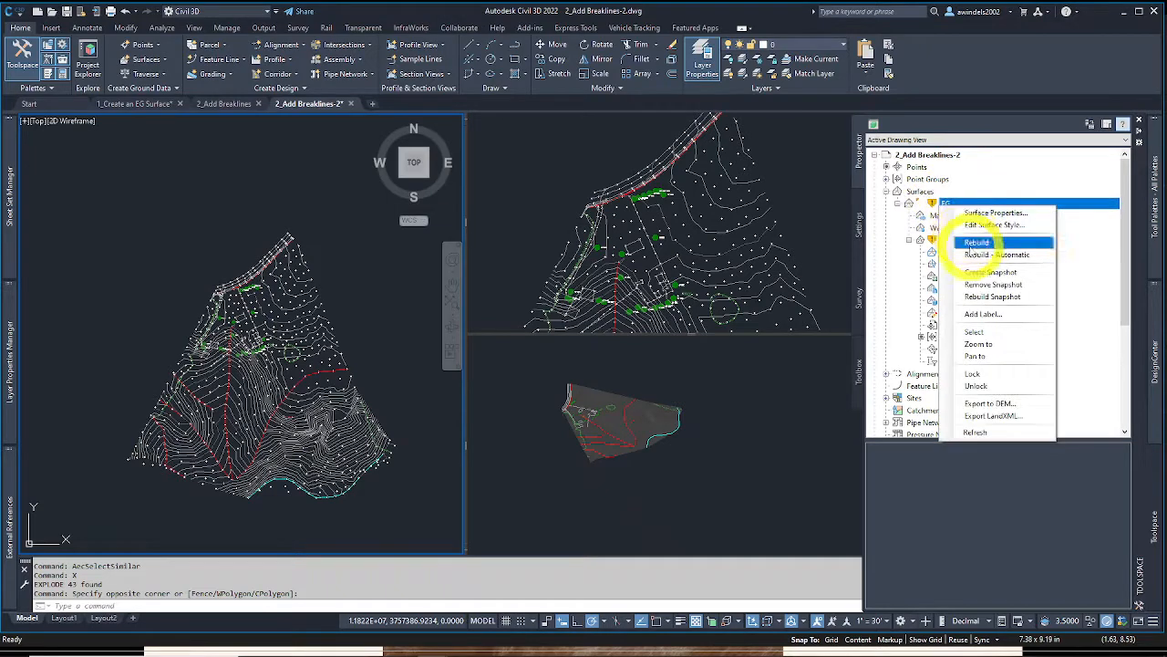
click(975, 242)
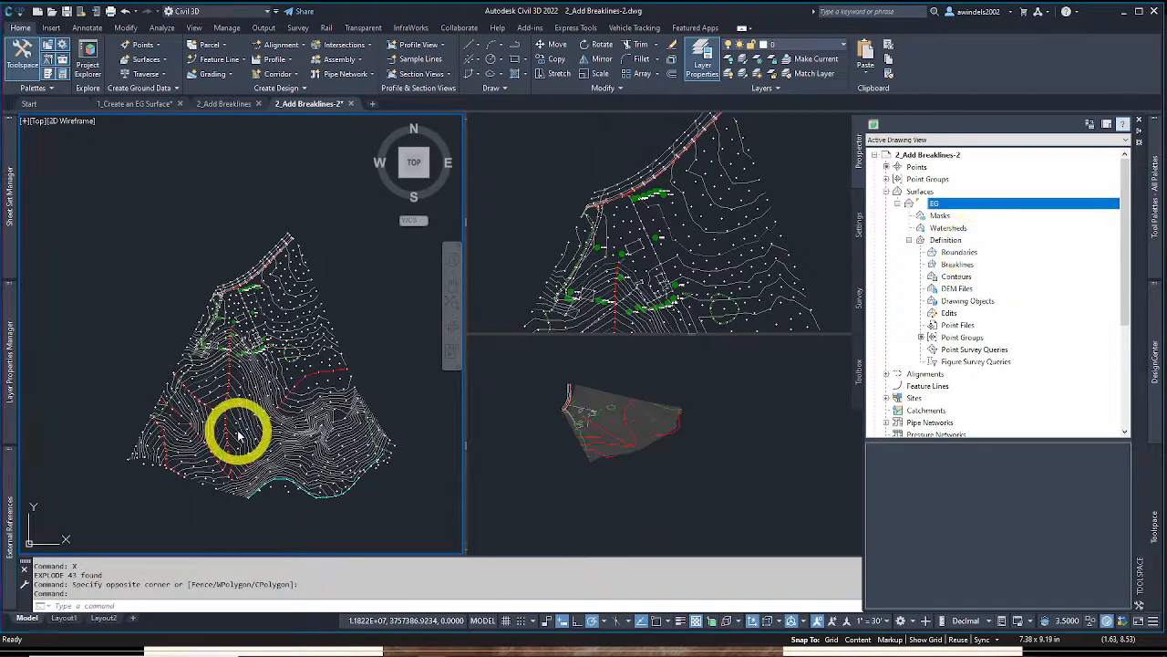
Check the object type and layer of the curved topographic line in the east, and clear the selection
click(313, 371)
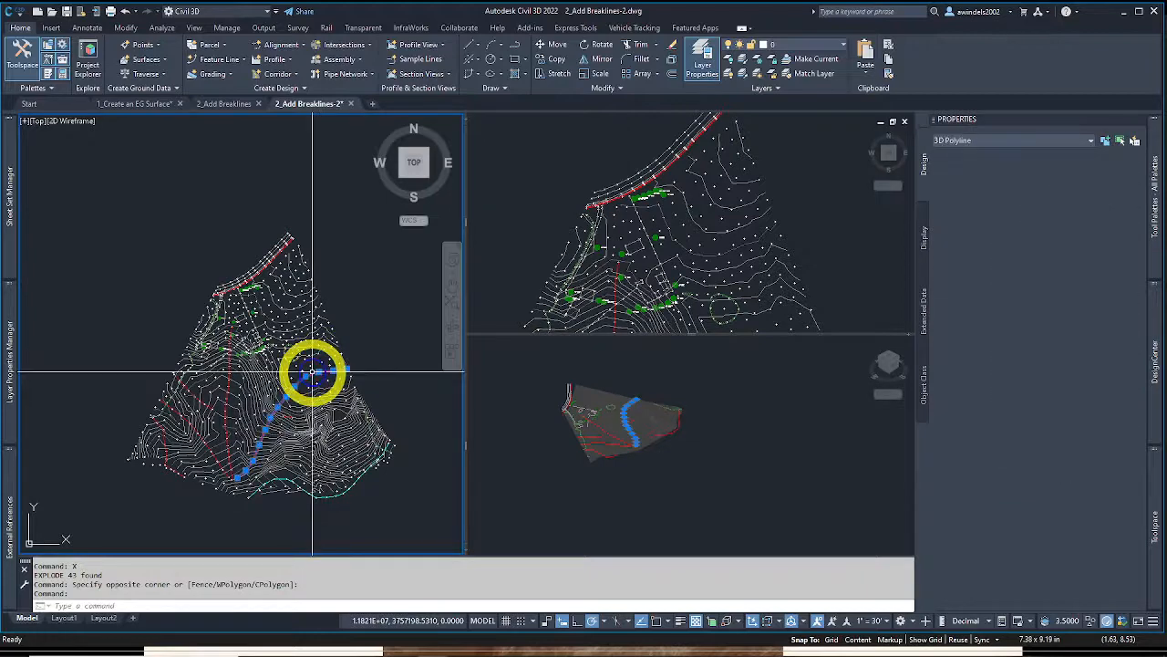
right_click(313, 373)
key(Escape)
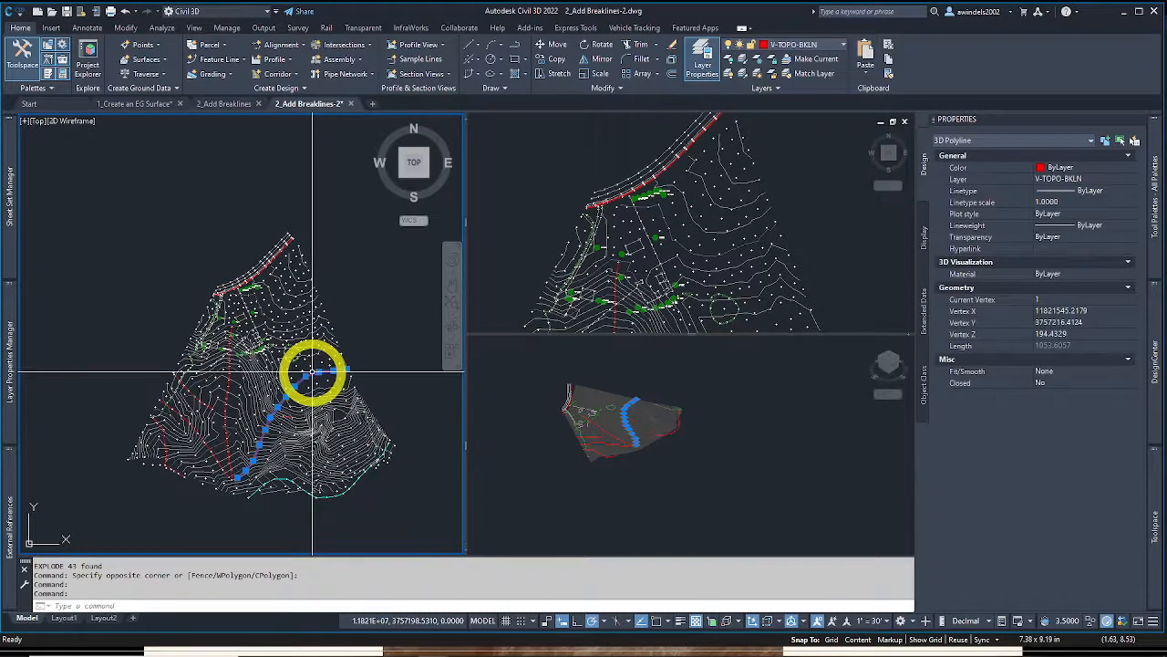
right_click(313, 372)
key(Escape)
key(Escape)
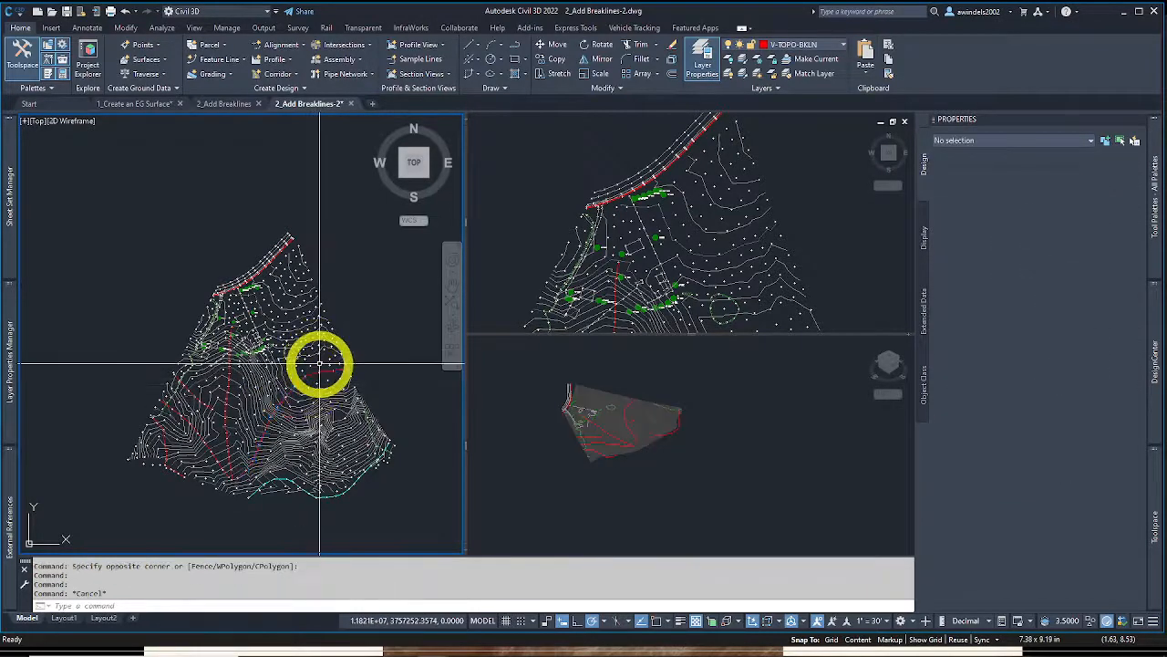
Select the curved eastern line, the short western line and the road lines, and extend the selection to all similar 3D polylines
scroll(319, 365, up, 3)
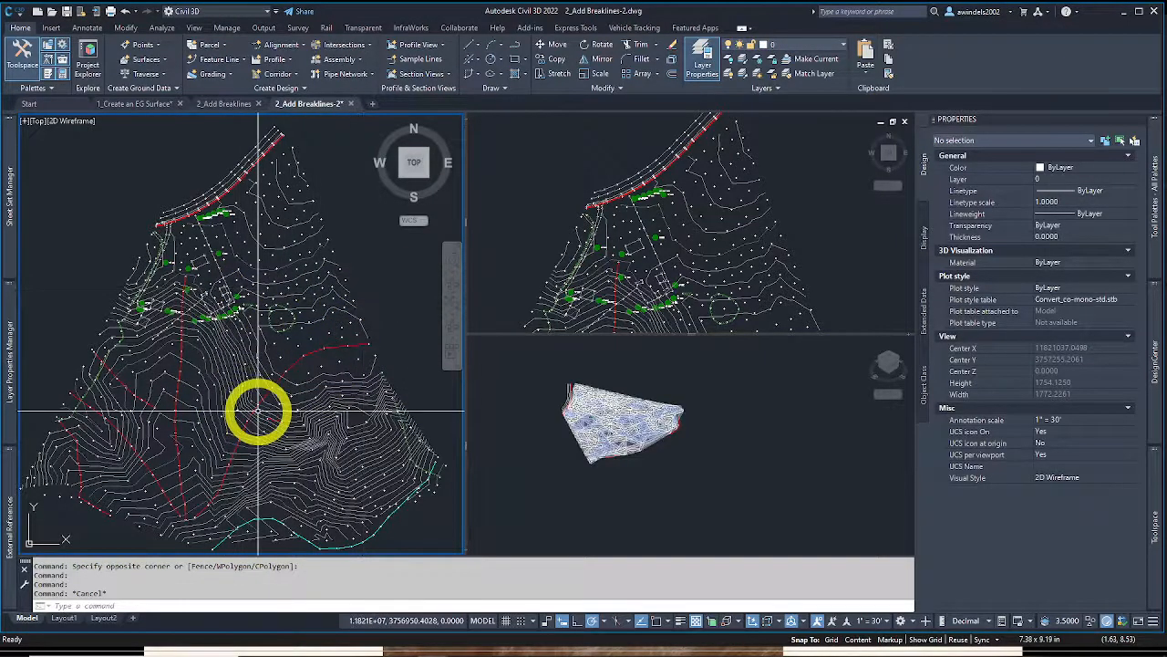
click(293, 359)
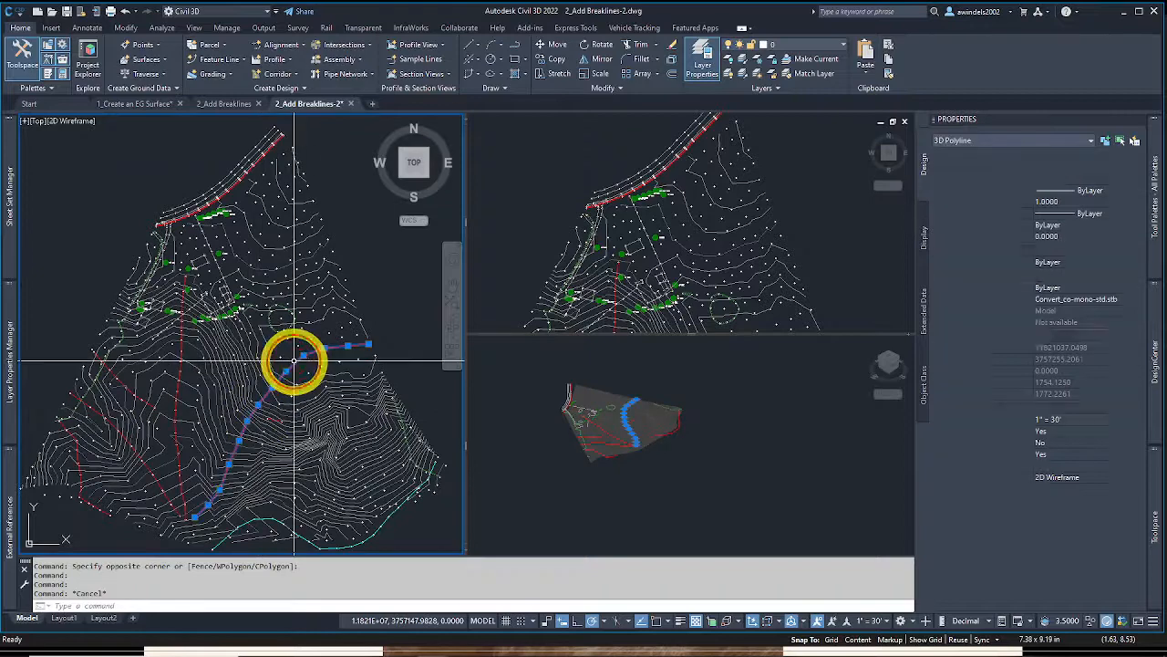
click(130, 392)
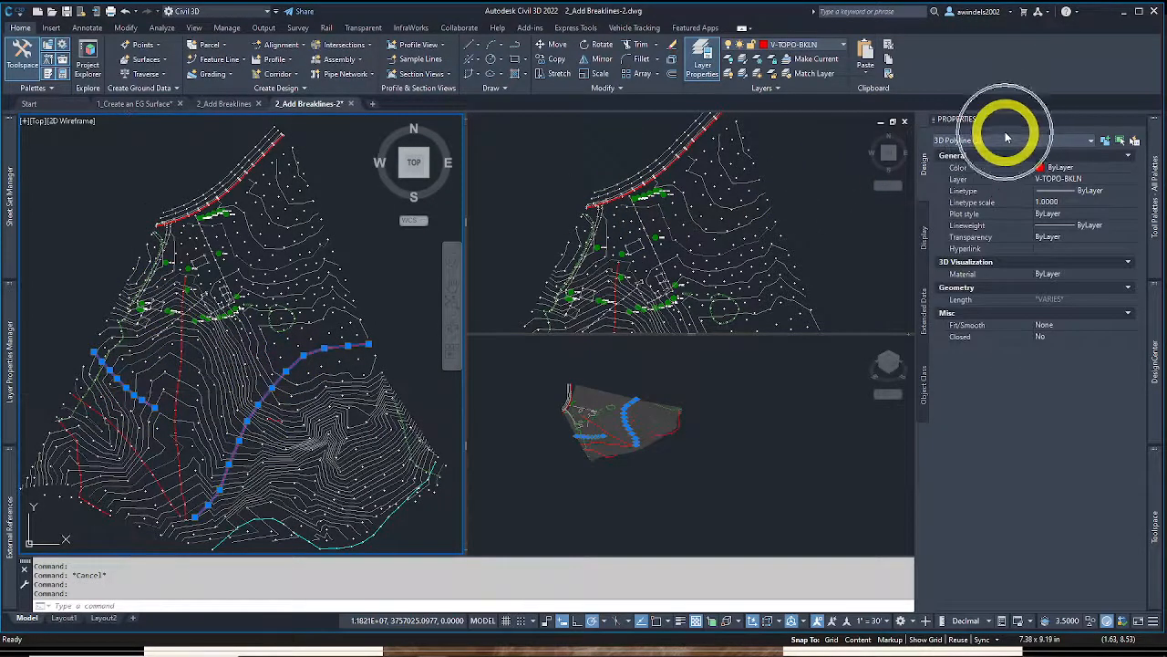
click(188, 200)
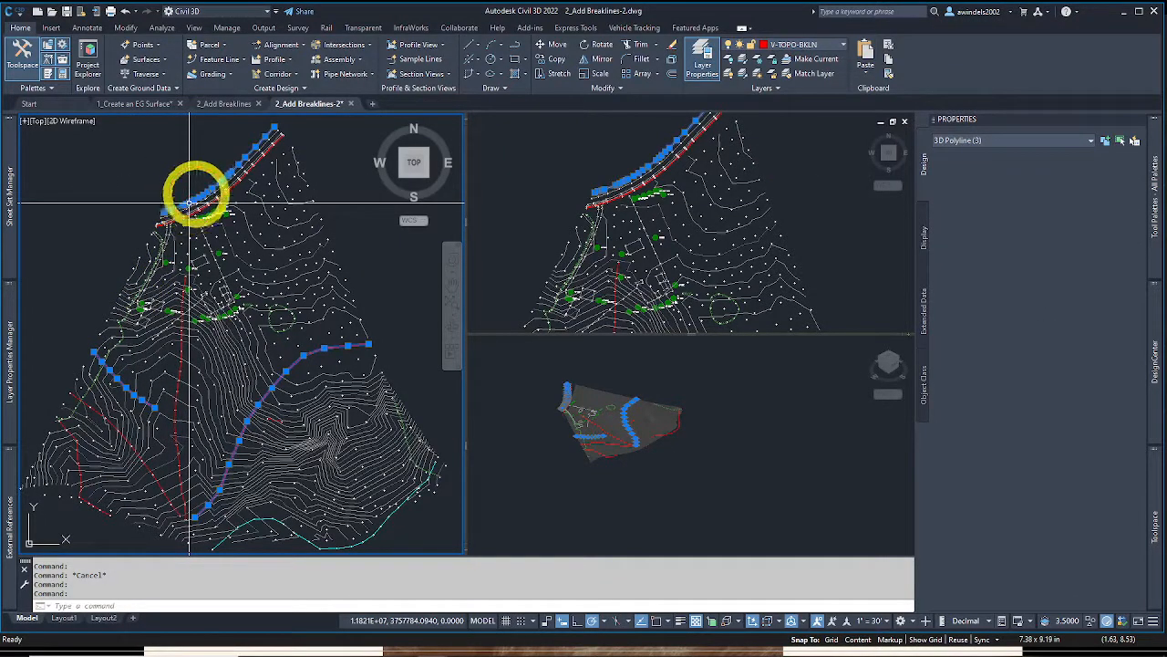
click(236, 60)
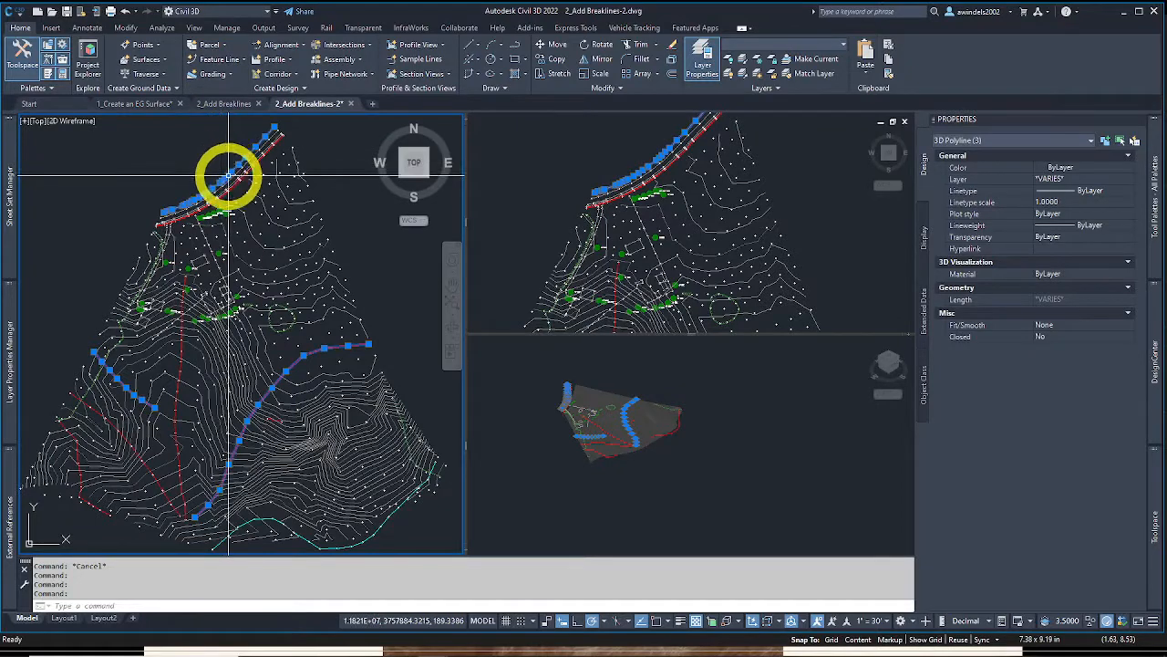
mouse_move(228, 176)
scroll(232, 181, up, 5)
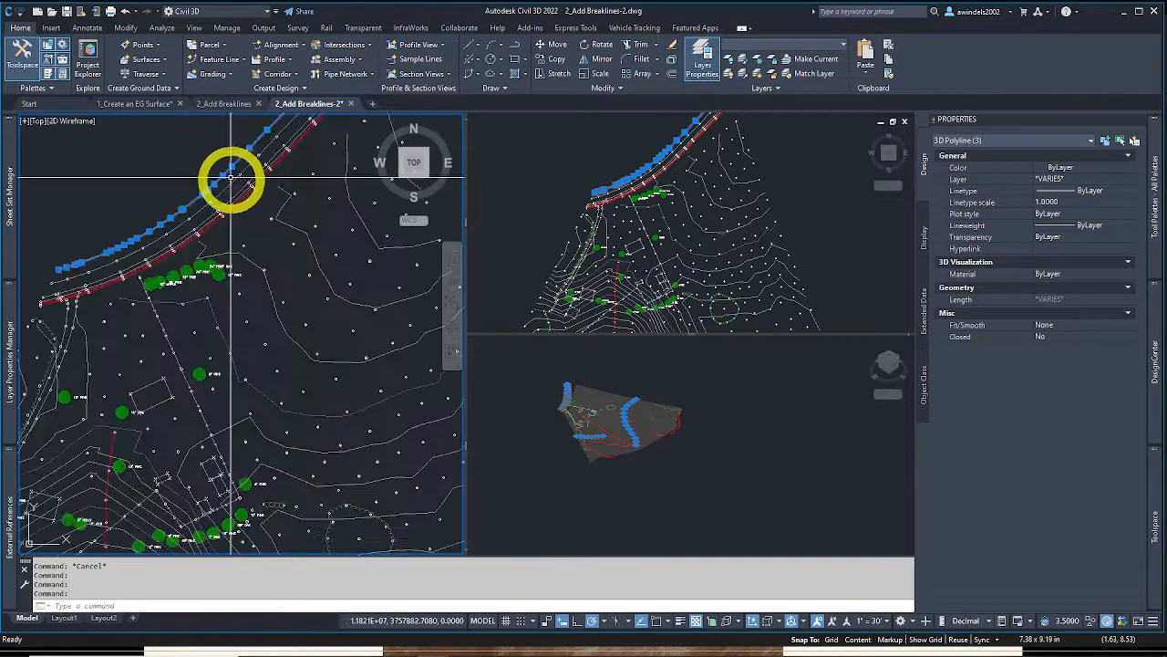
click(241, 221)
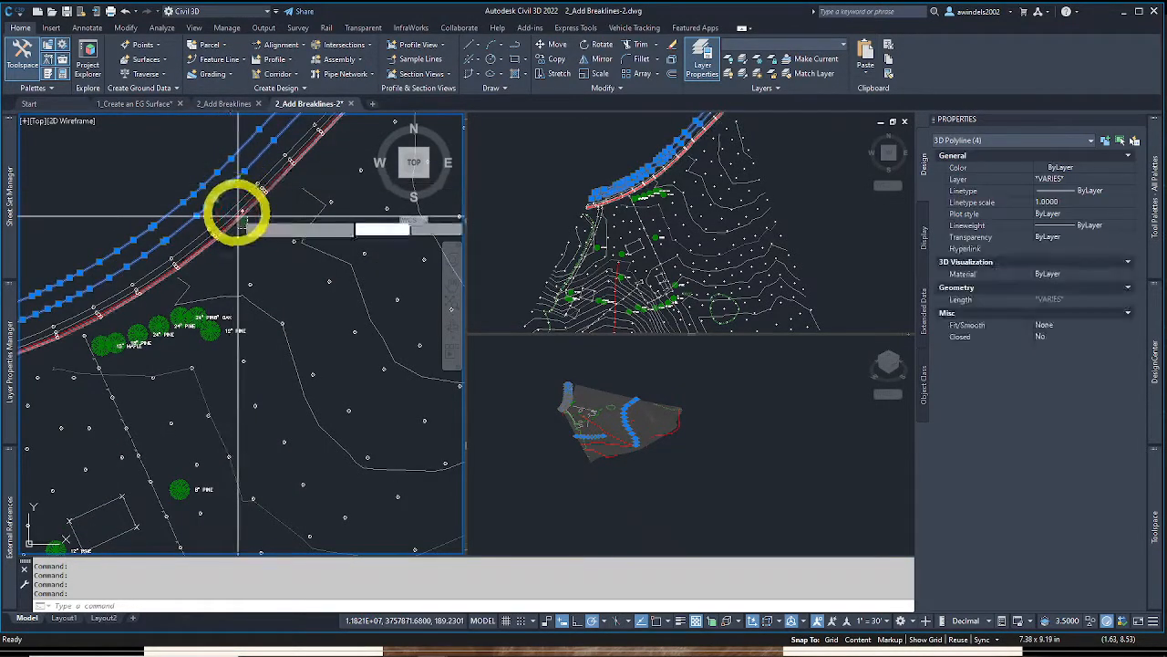
click(229, 204)
scroll(230, 205, down, 6)
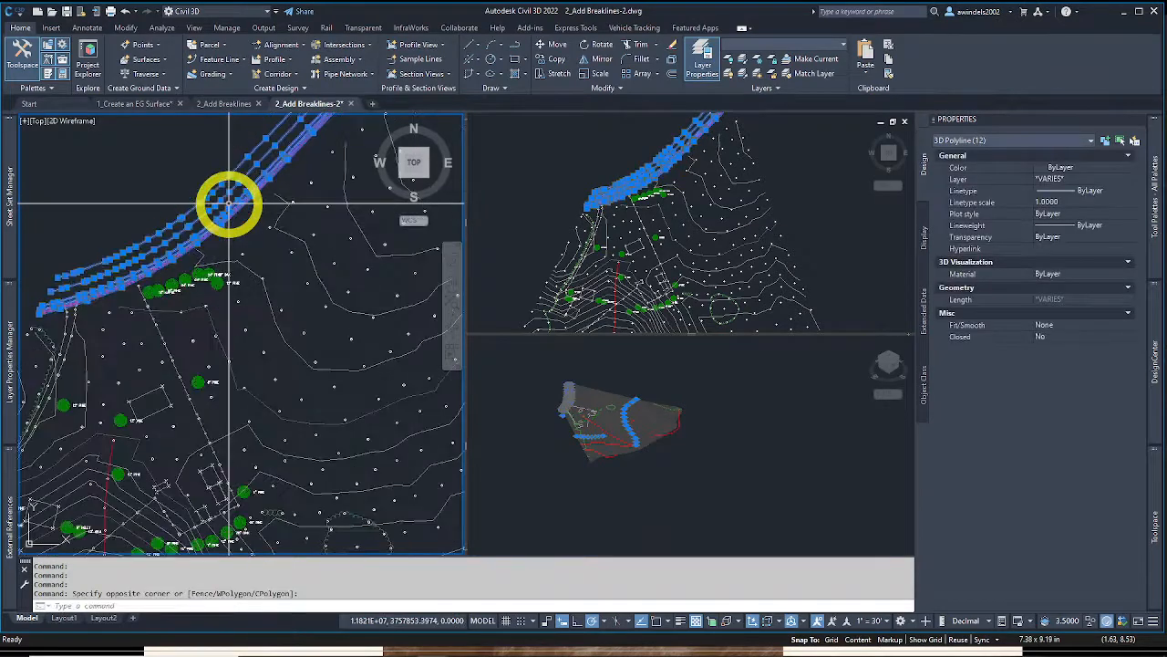
right_click(148, 236)
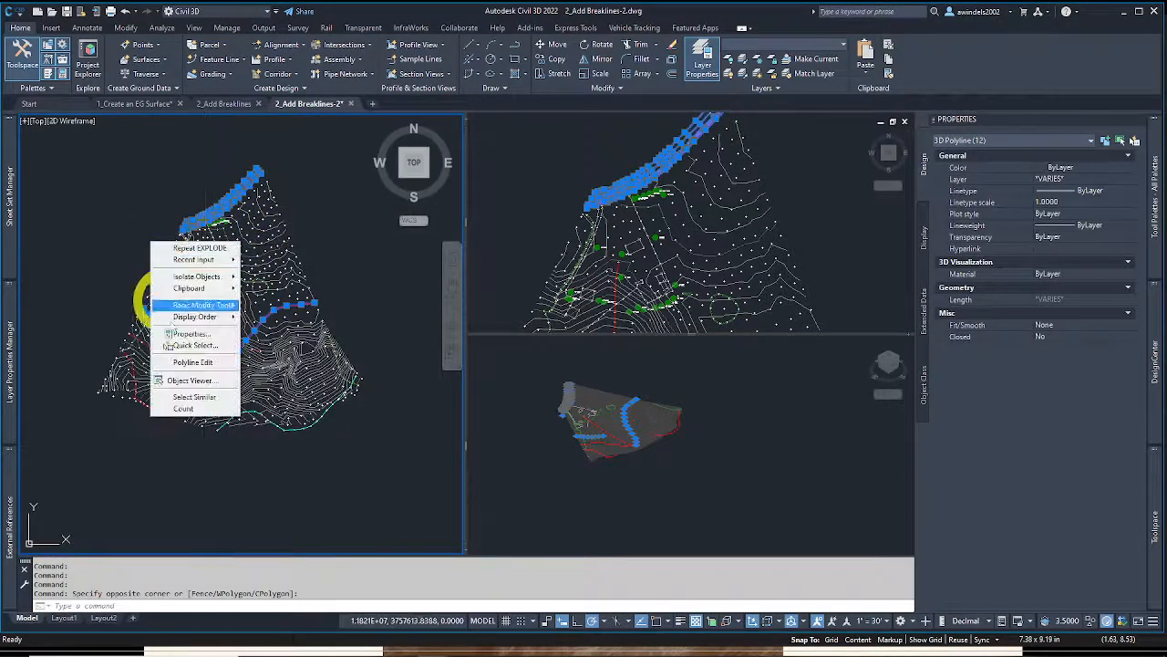
click(193, 405)
Add a building outline near the driveway to the selection and extend it to all similar 3D polylines with Select Similar
scroll(182, 404, up, 6)
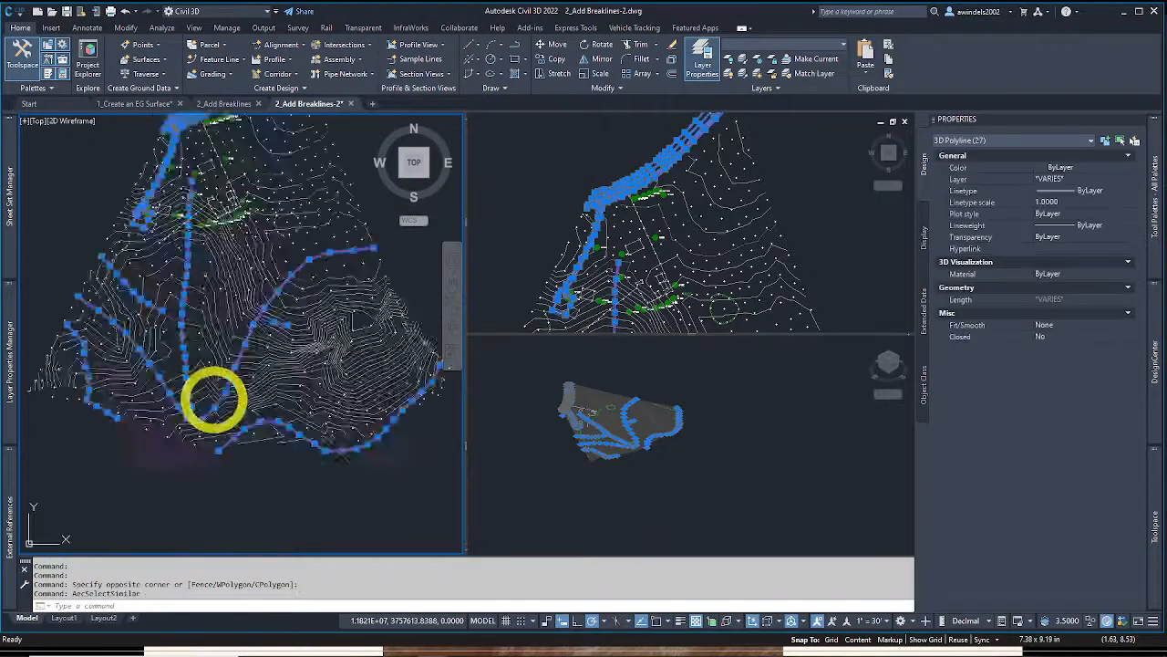
scroll(313, 359, up, 5)
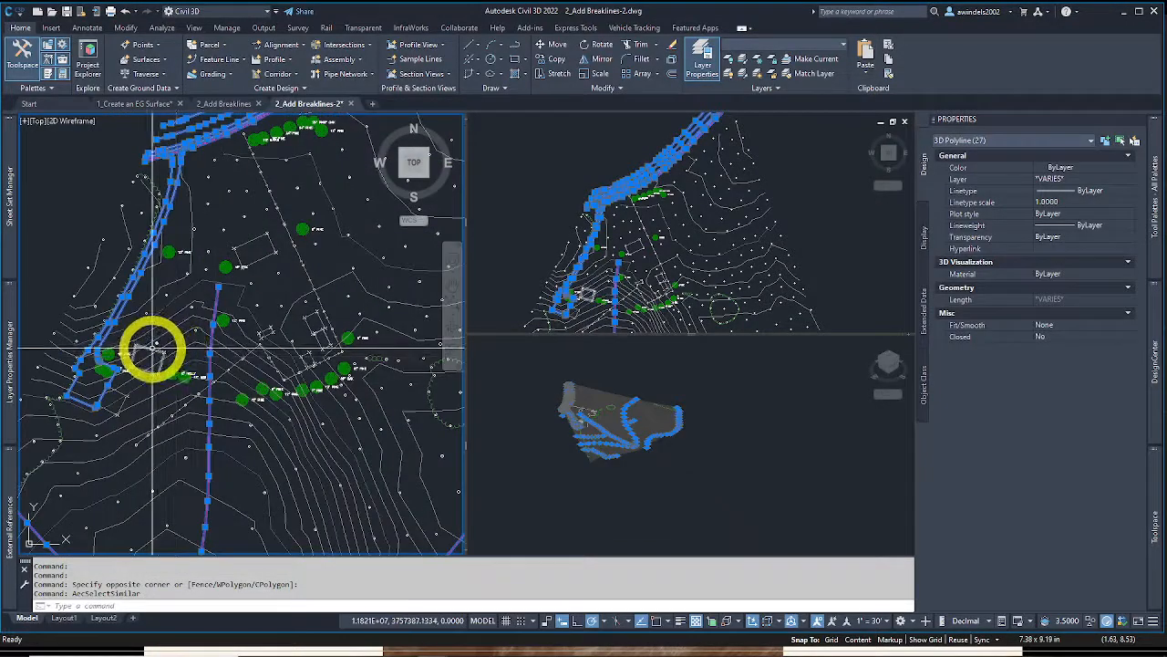
click(152, 349)
right_click(152, 350)
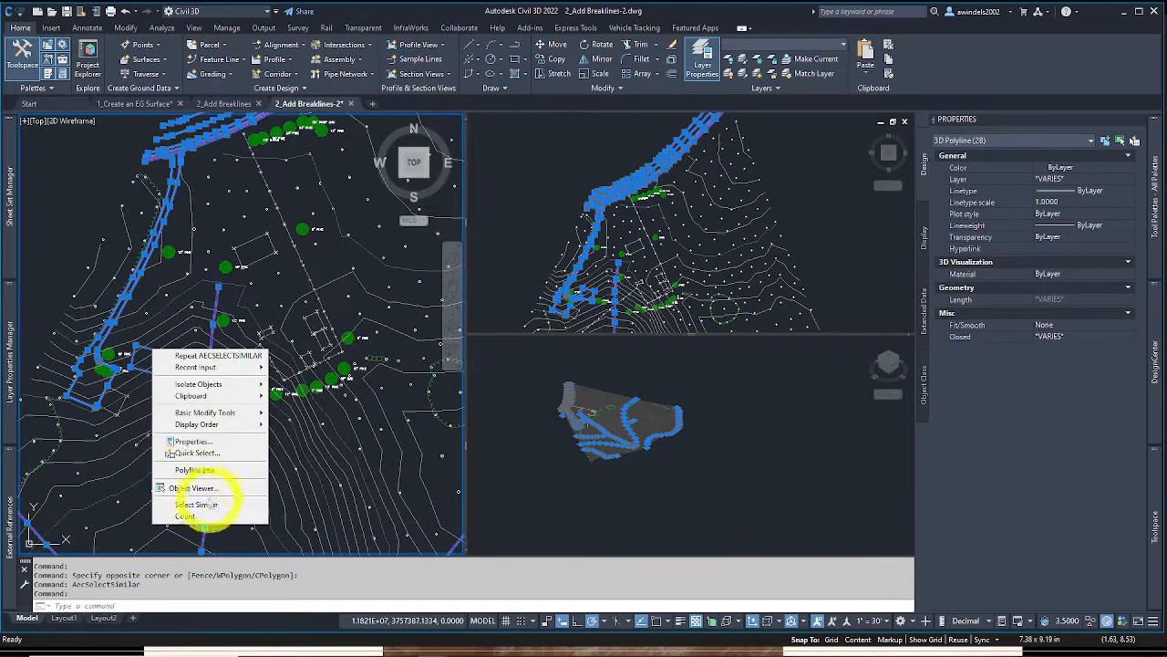
click(209, 505)
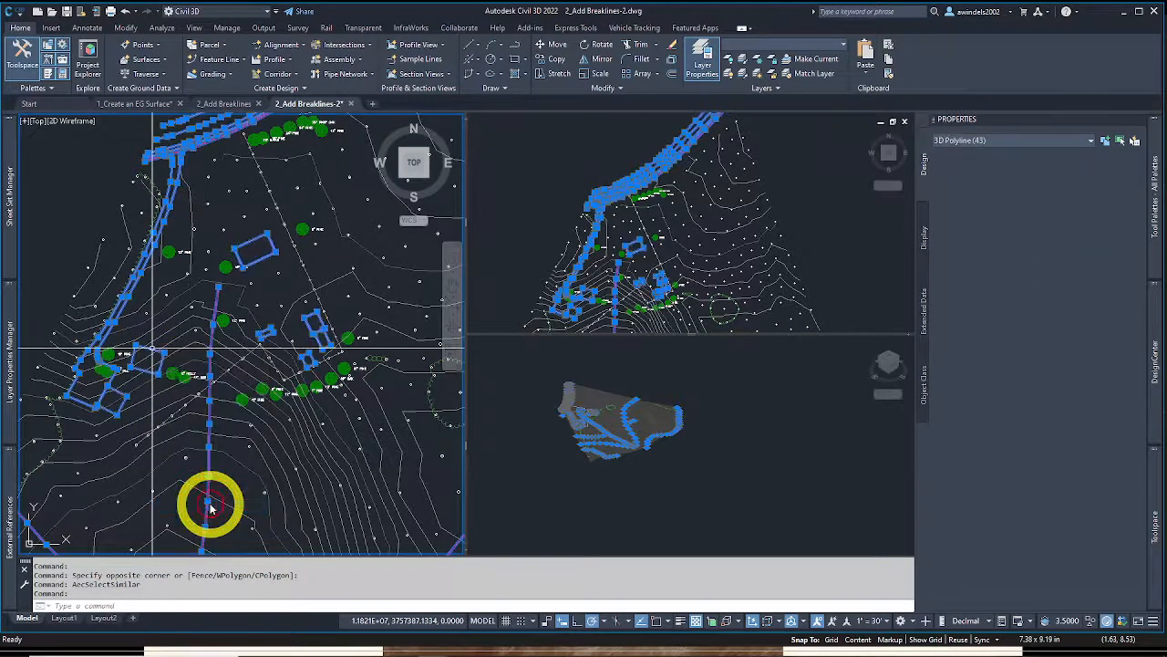
middle_drag(240, 356, 179, 417)
scroll(179, 417, down, 4)
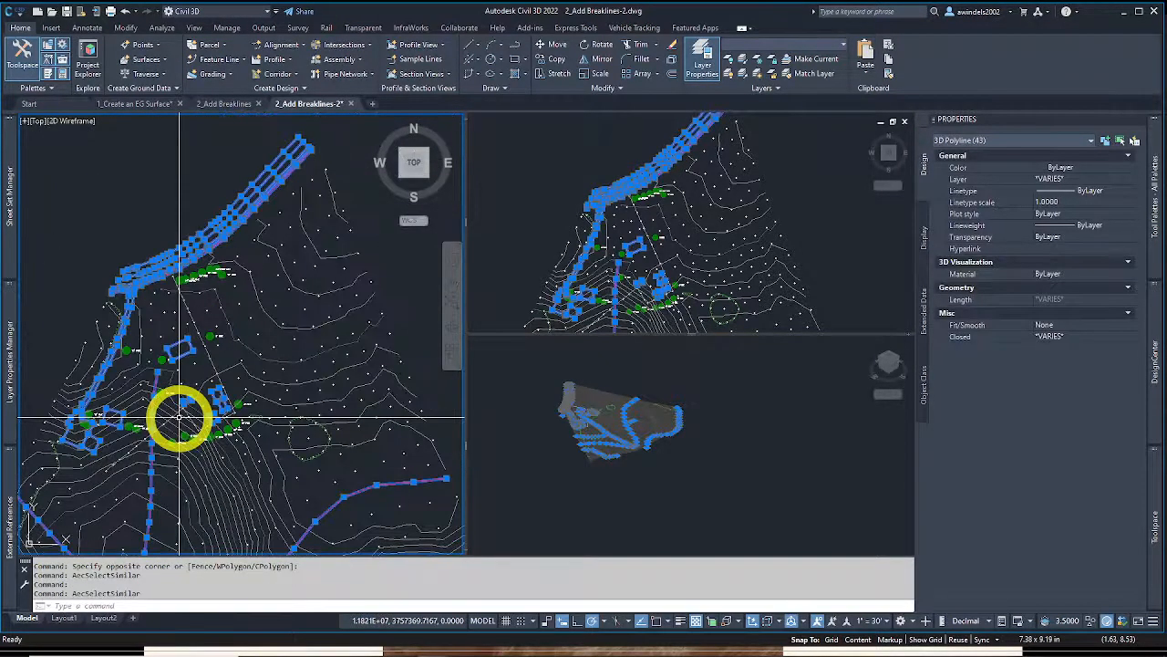
middle_drag(245, 389, 227, 335)
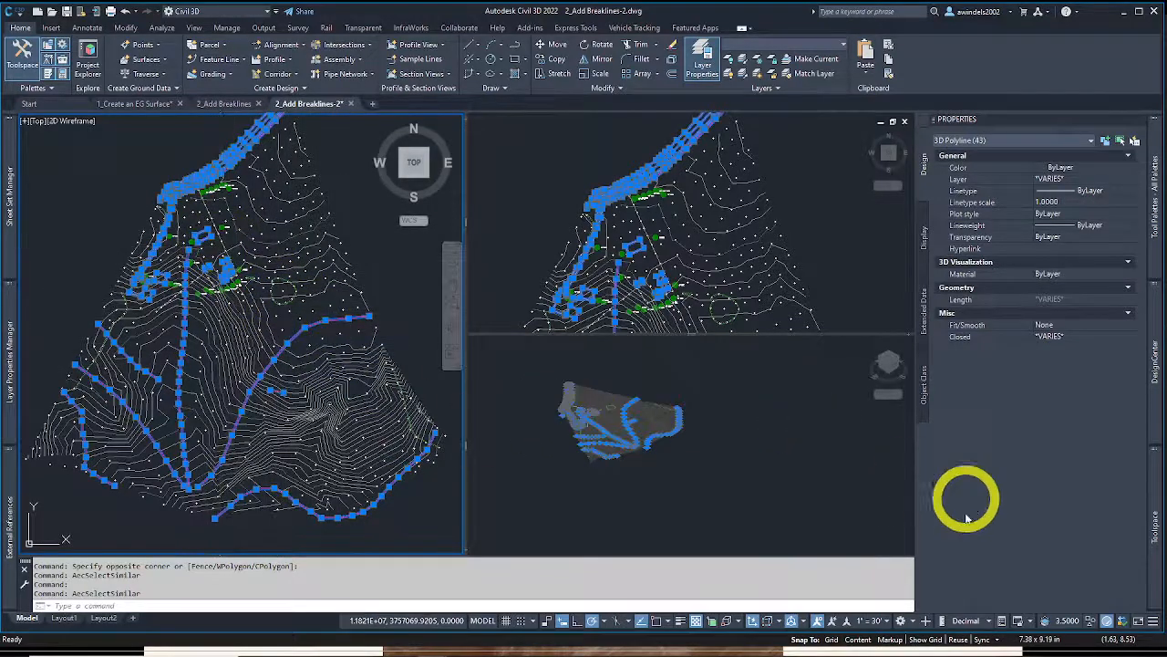
Add the selected 3D polylines to EG as Standard breaklines described "all breaklines but they are 3d polylines this time", mid-ordinate distance 0.030, and clear the selection
mouse_move(1156, 508)
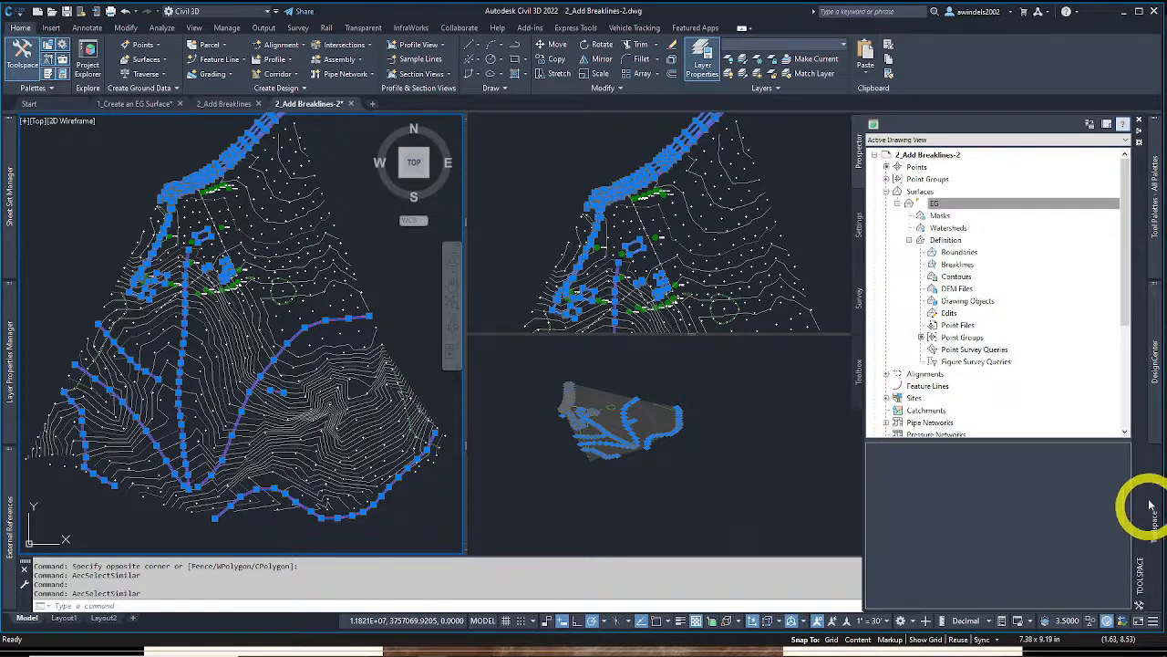
right_click(957, 263)
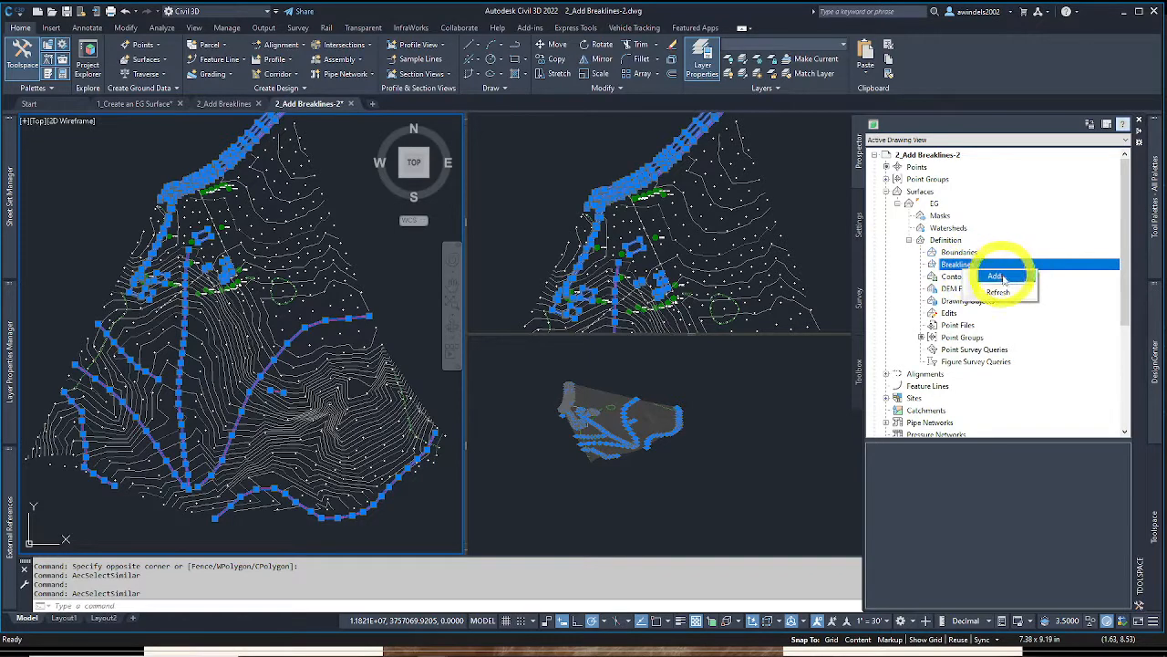
click(998, 277)
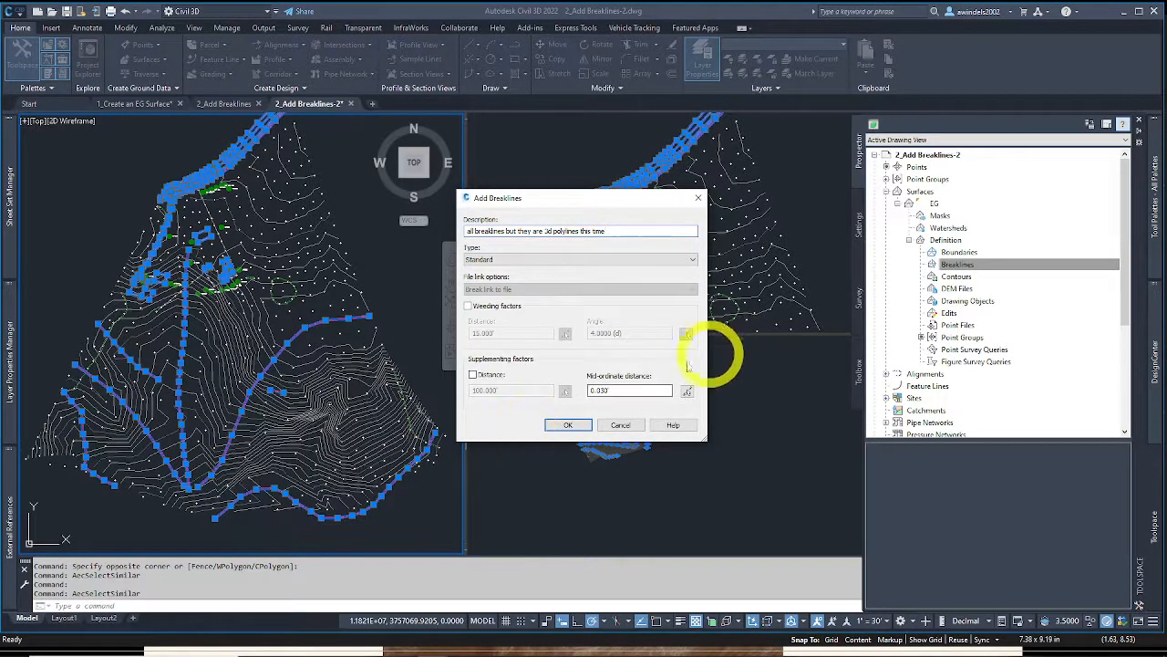
click(617, 392)
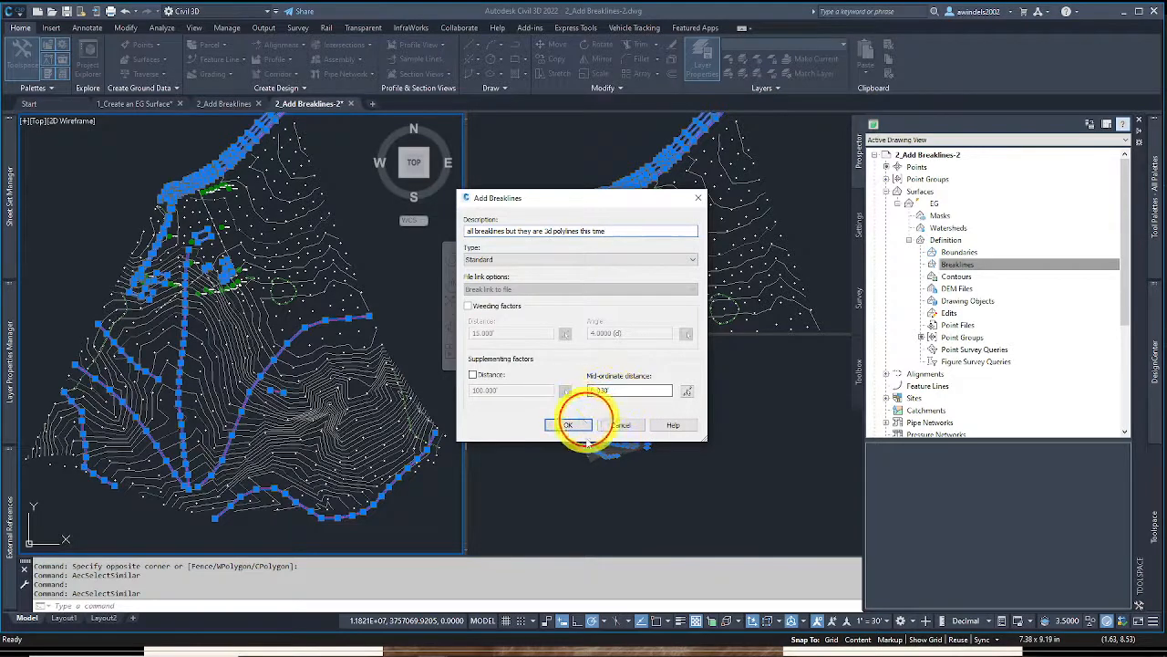
click(574, 427)
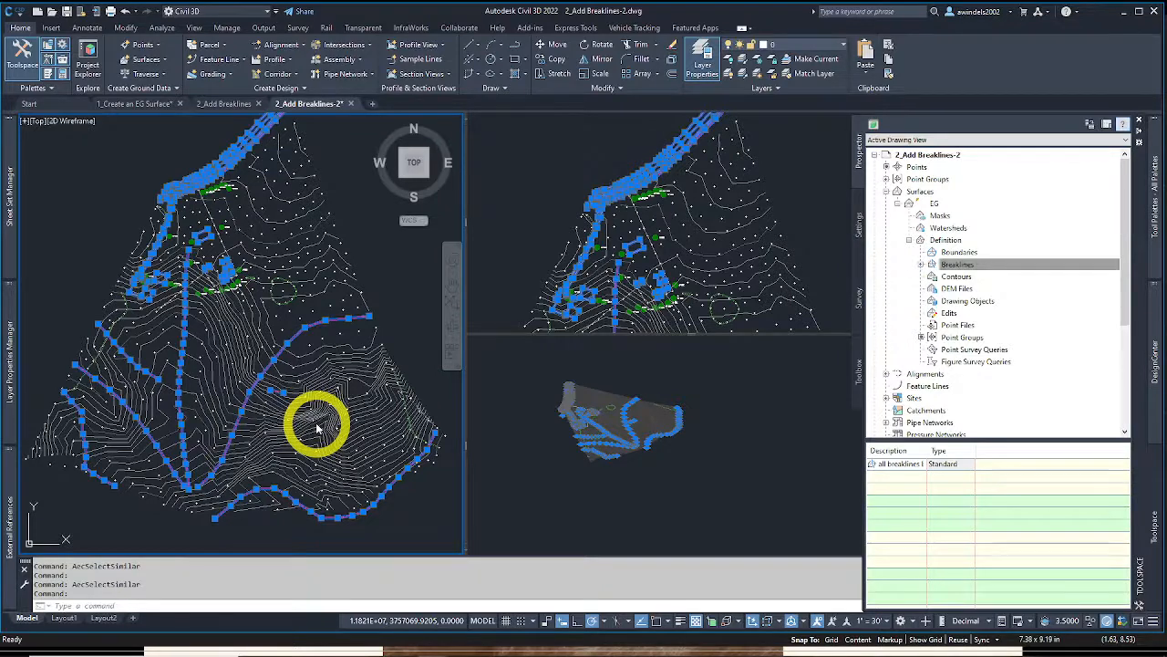
key(Escape)
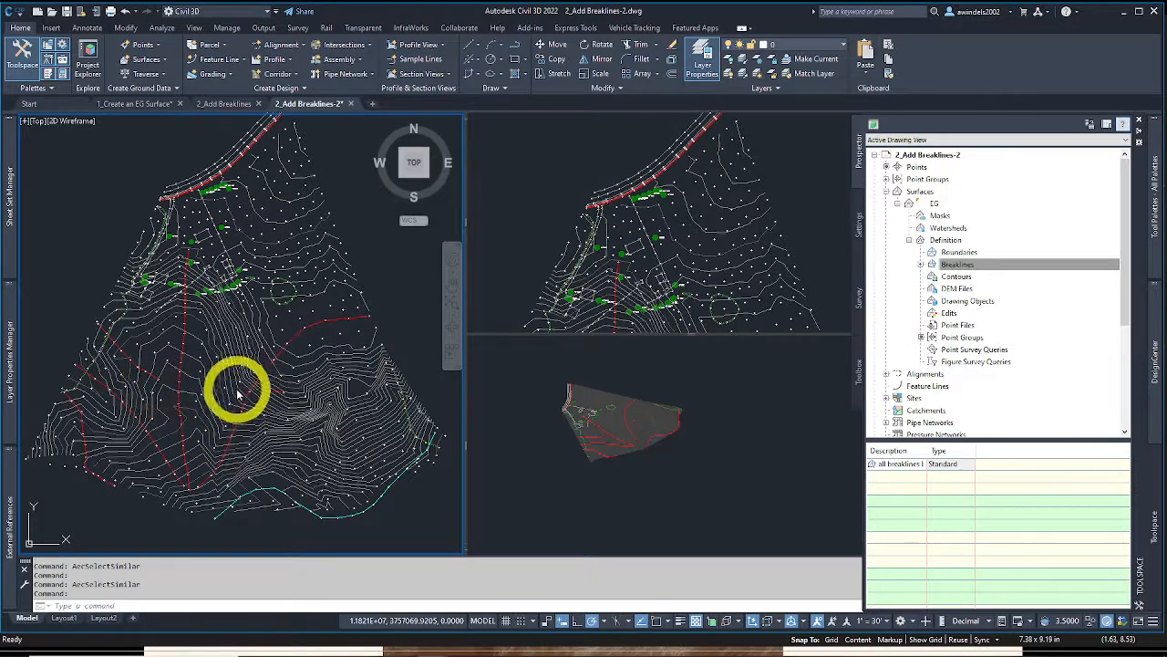
Examine the EG contours along the new breaklines and around the buildings, and check the properties of the round shrub-edge figure
key(ctrl+1)
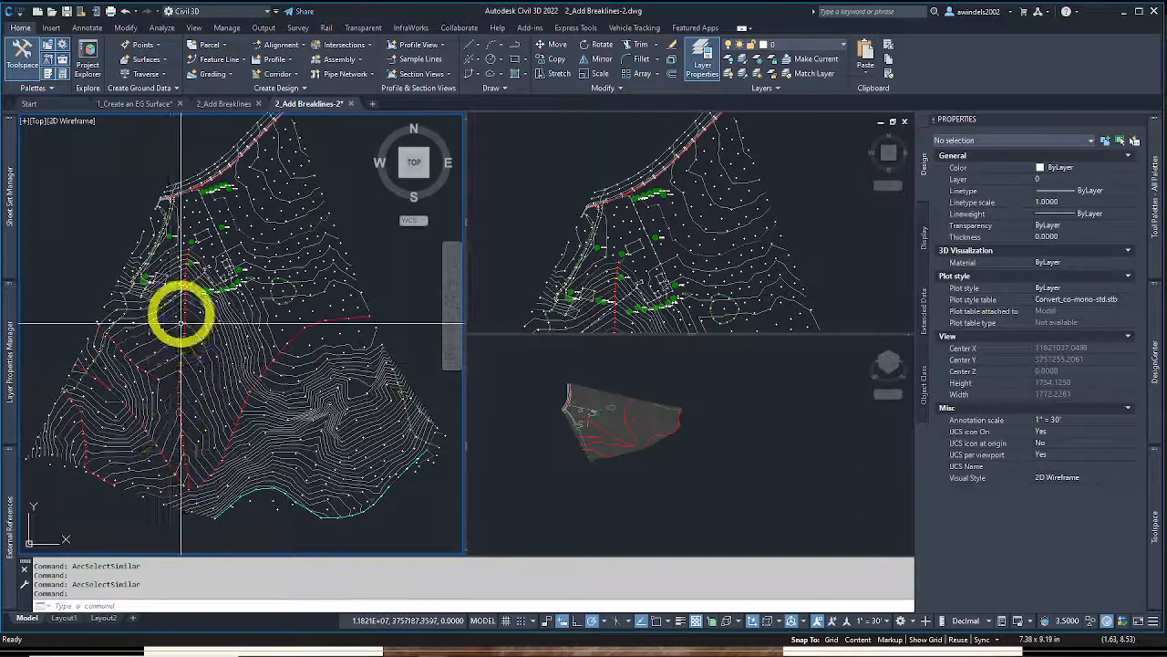
mouse_move(182, 467)
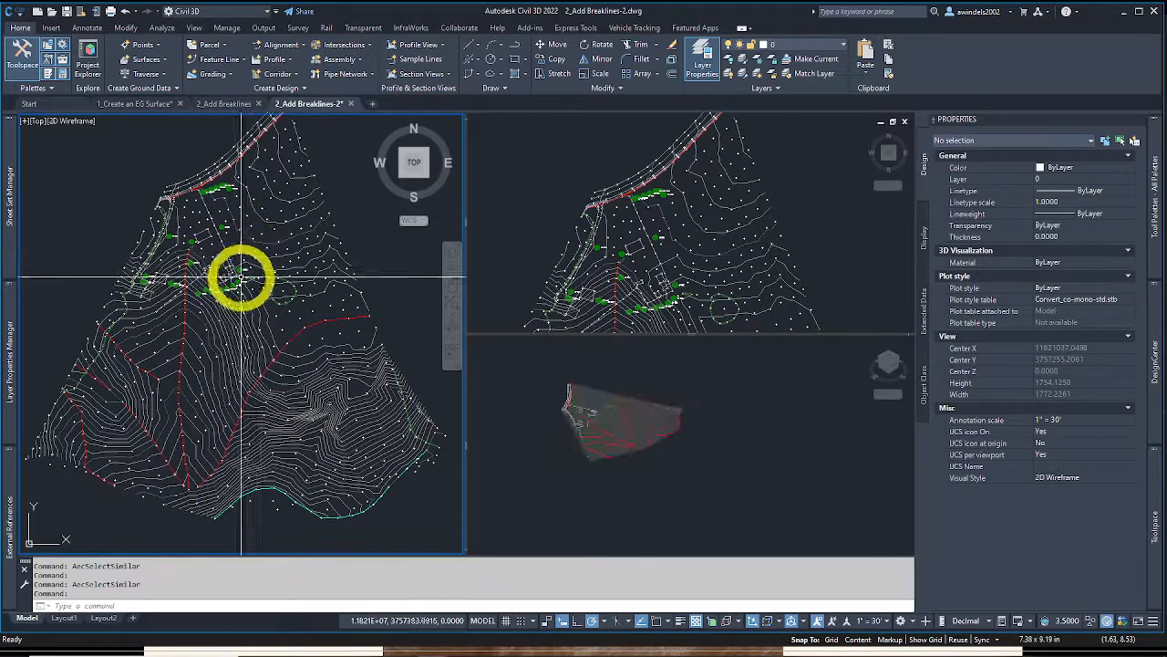
scroll(274, 287, up, 2)
click(290, 277)
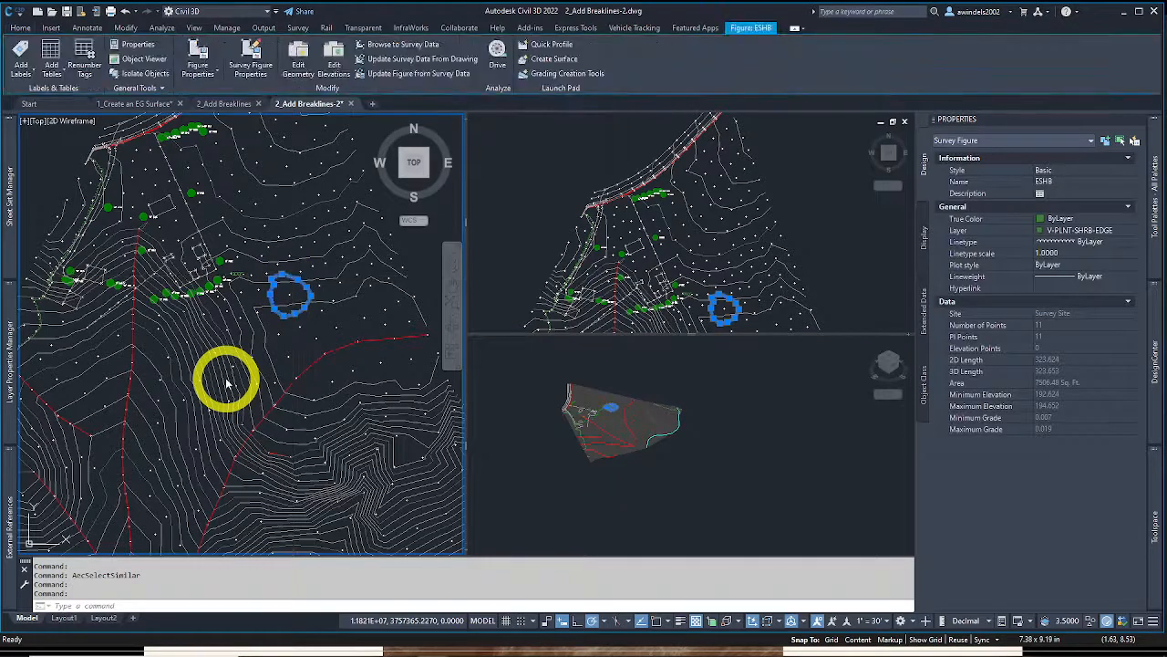
key(Escape)
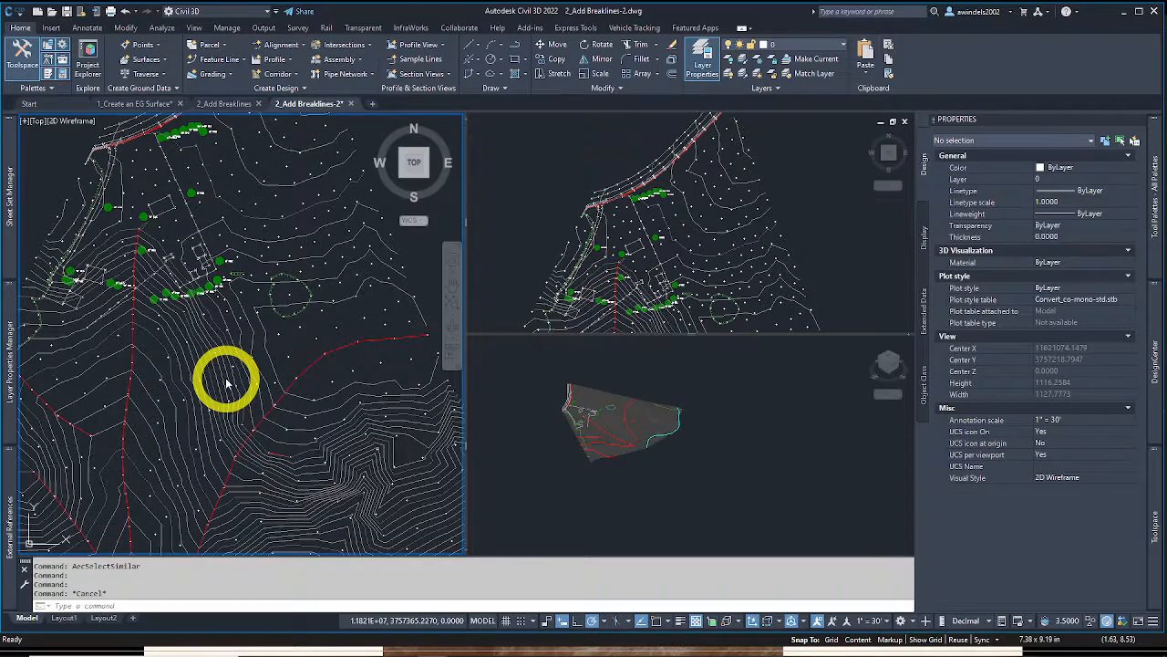
middle_drag(316, 370, 330, 363)
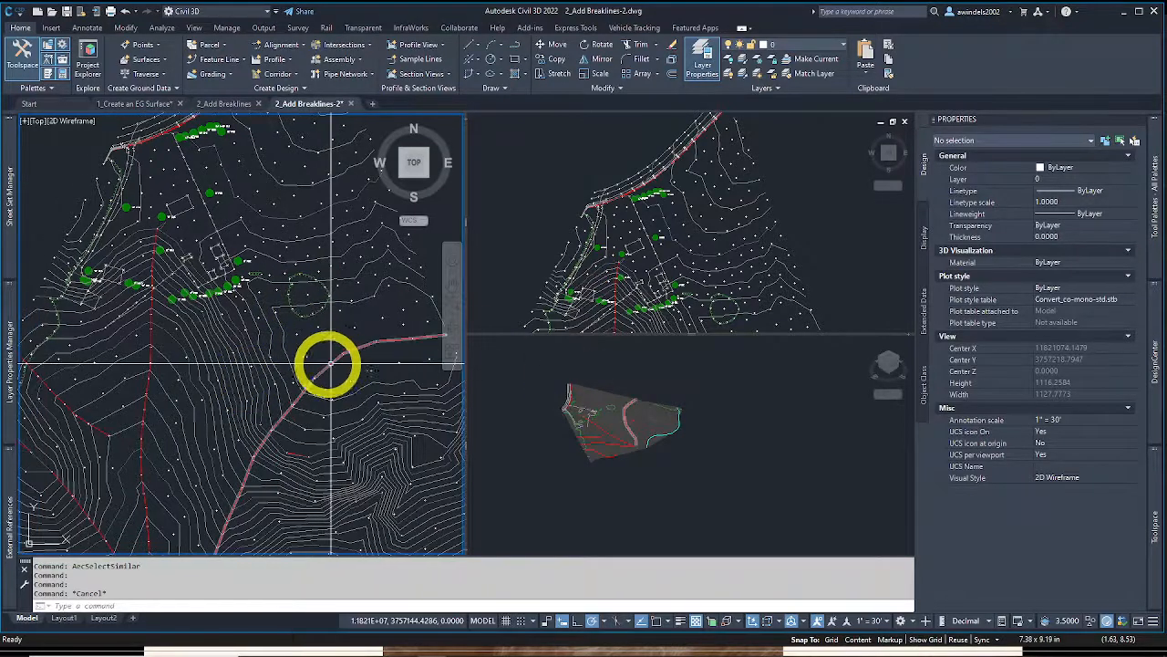
middle_drag(87, 470, 118, 377)
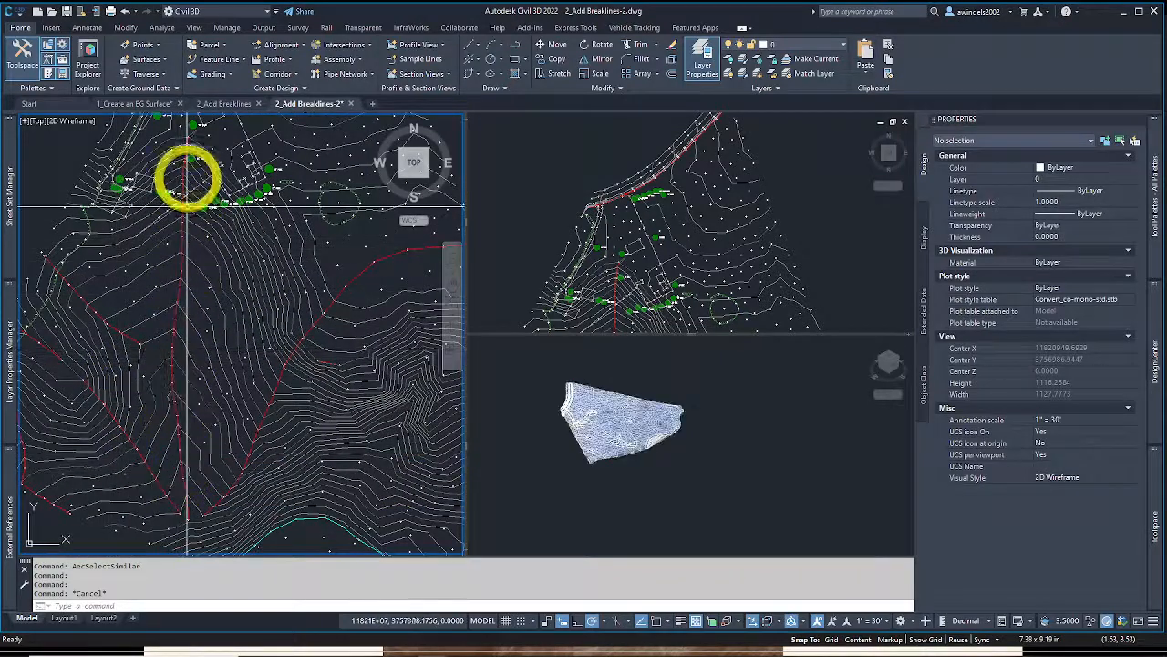
mouse_move(188, 440)
middle_down()
mouse_move(183, 498)
mouse_move(128, 538)
mouse_move(171, 466)
middle_up()
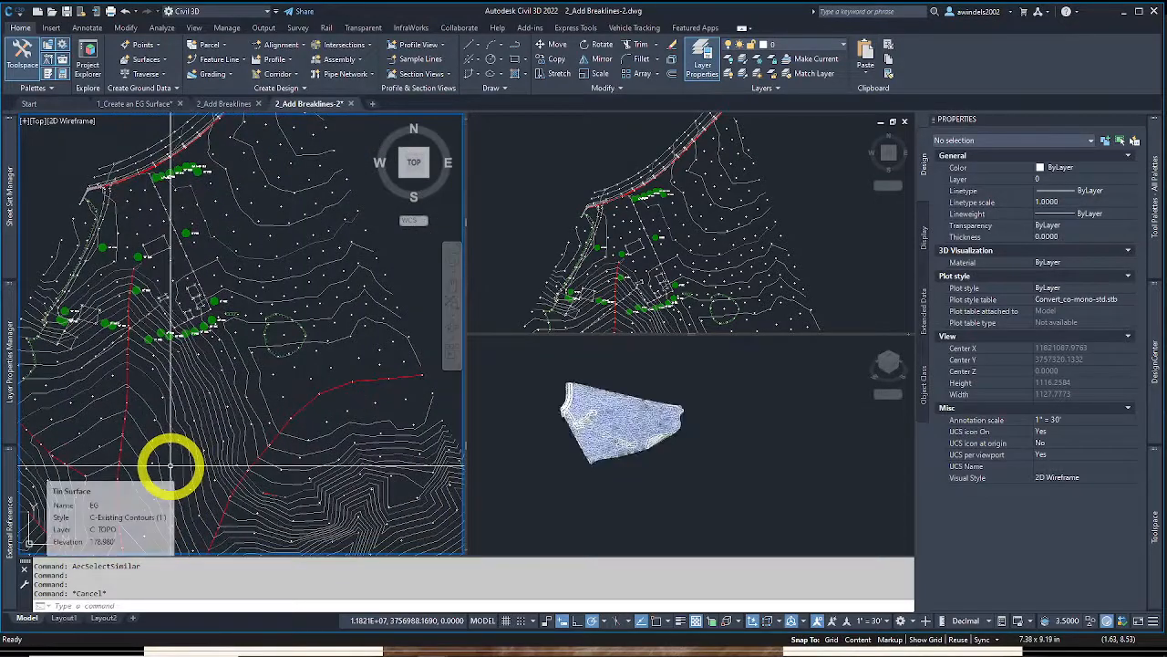
mouse_move(189, 455)
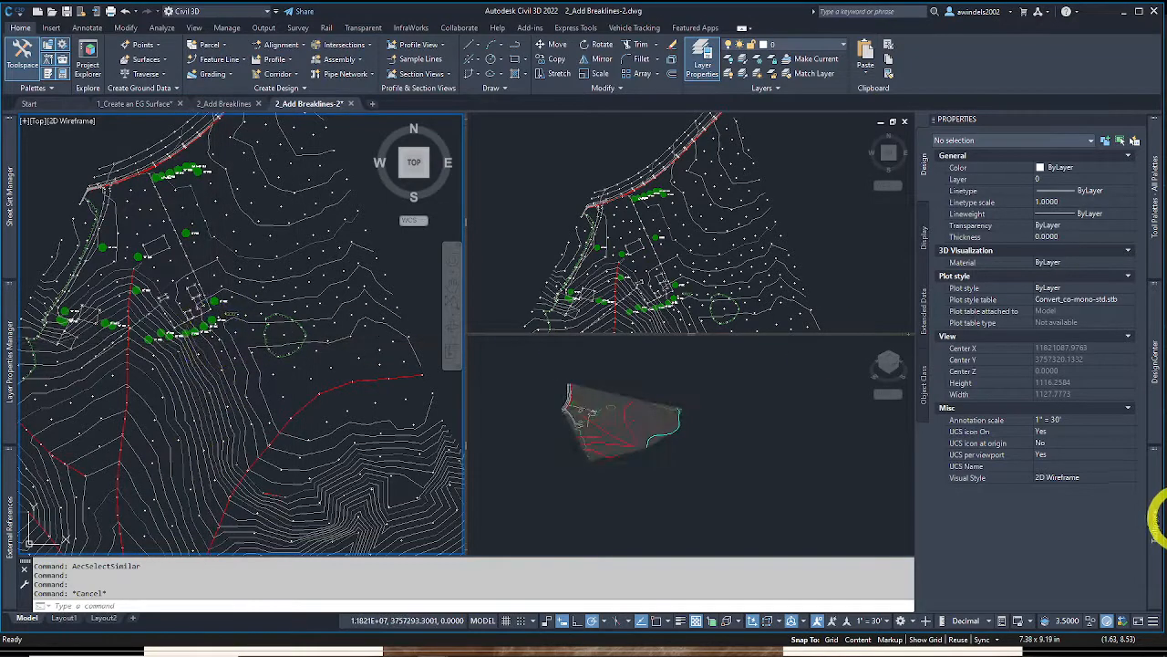
right_click(346, 392)
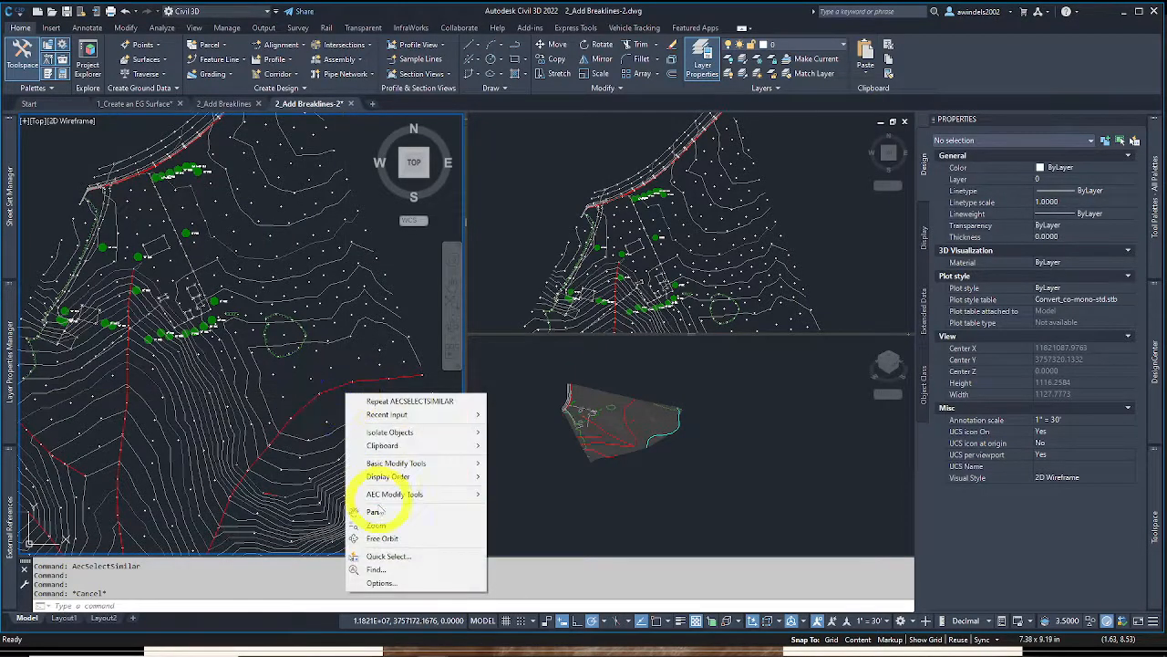
key(Escape)
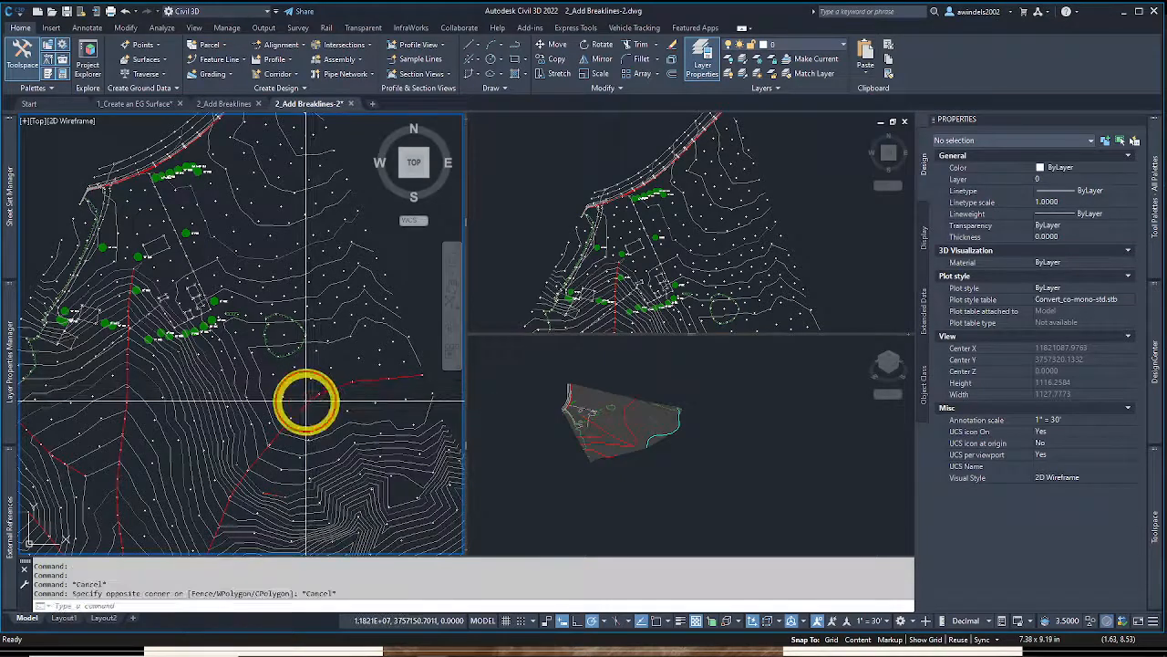
click(304, 407)
right_click(361, 525)
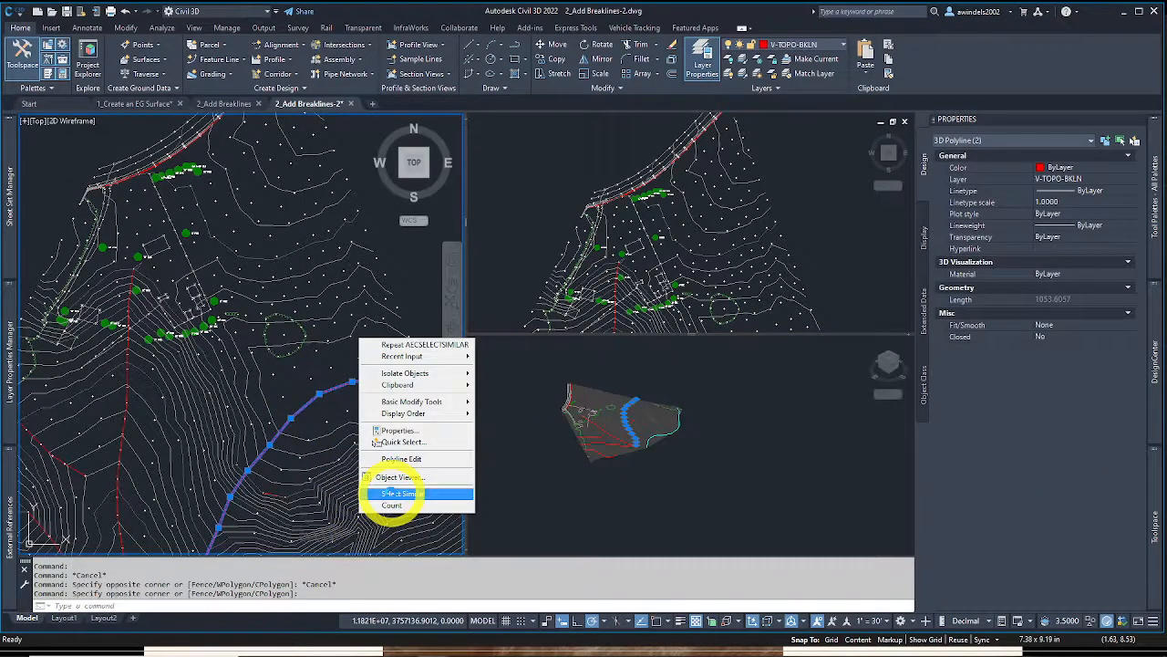
key(Escape)
key(Escape)
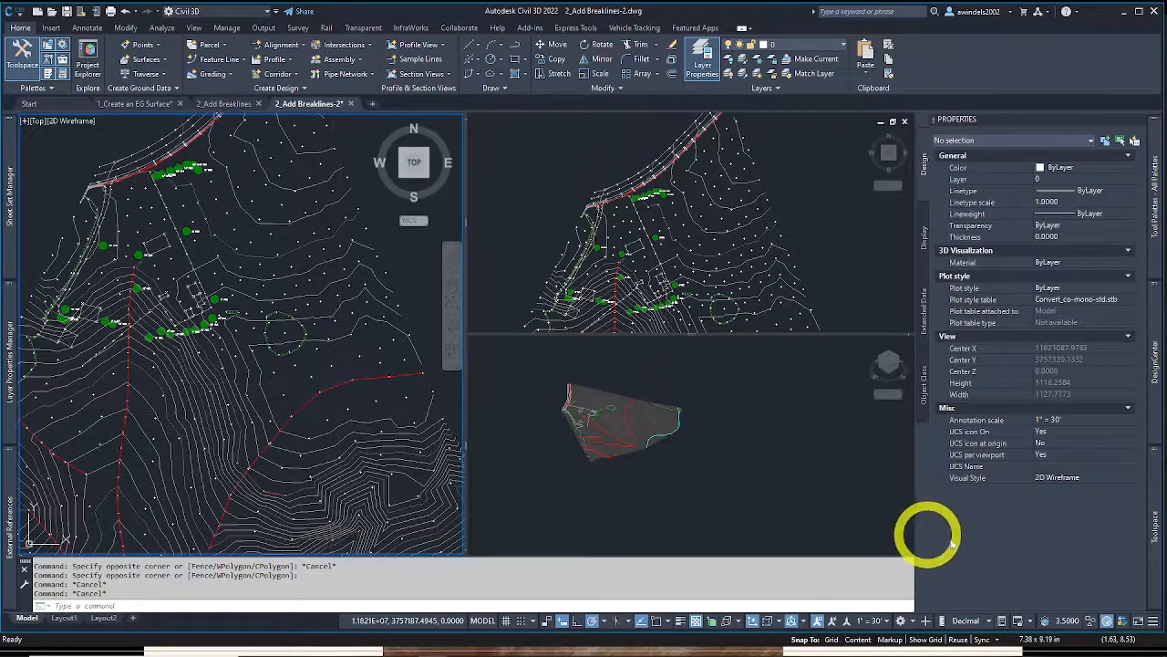
Check the Breaklines entries in the EG surface definition and examine the contours and breaklines over the whole site
click(1153, 525)
click(997, 264)
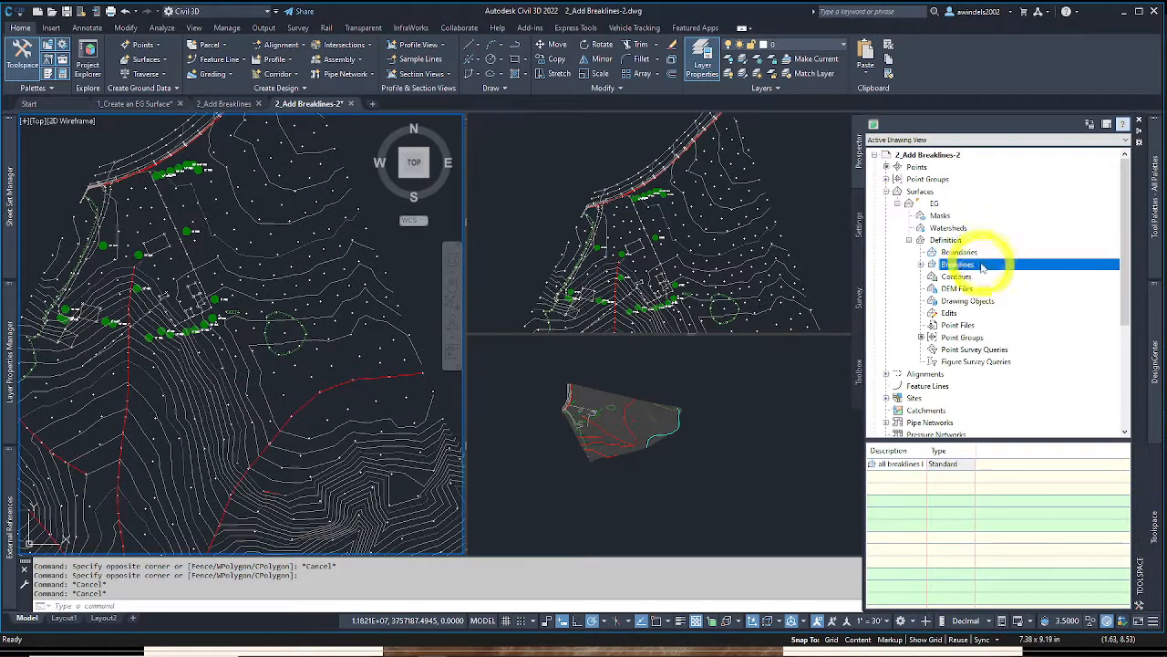
right_click(1001, 265)
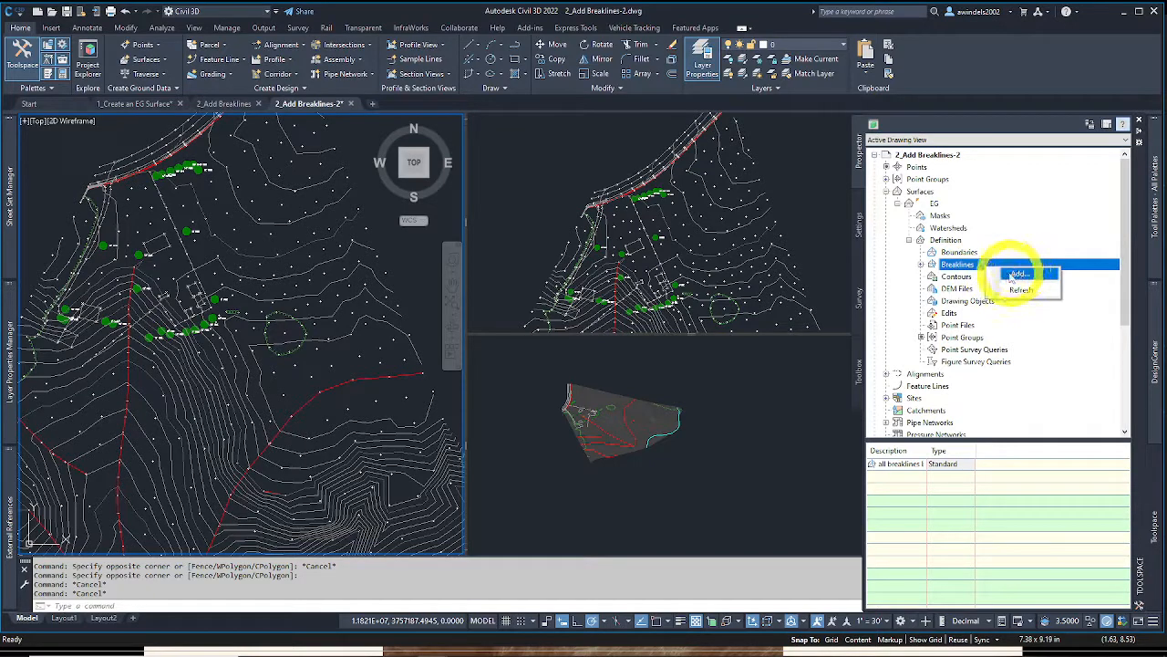
click(338, 372)
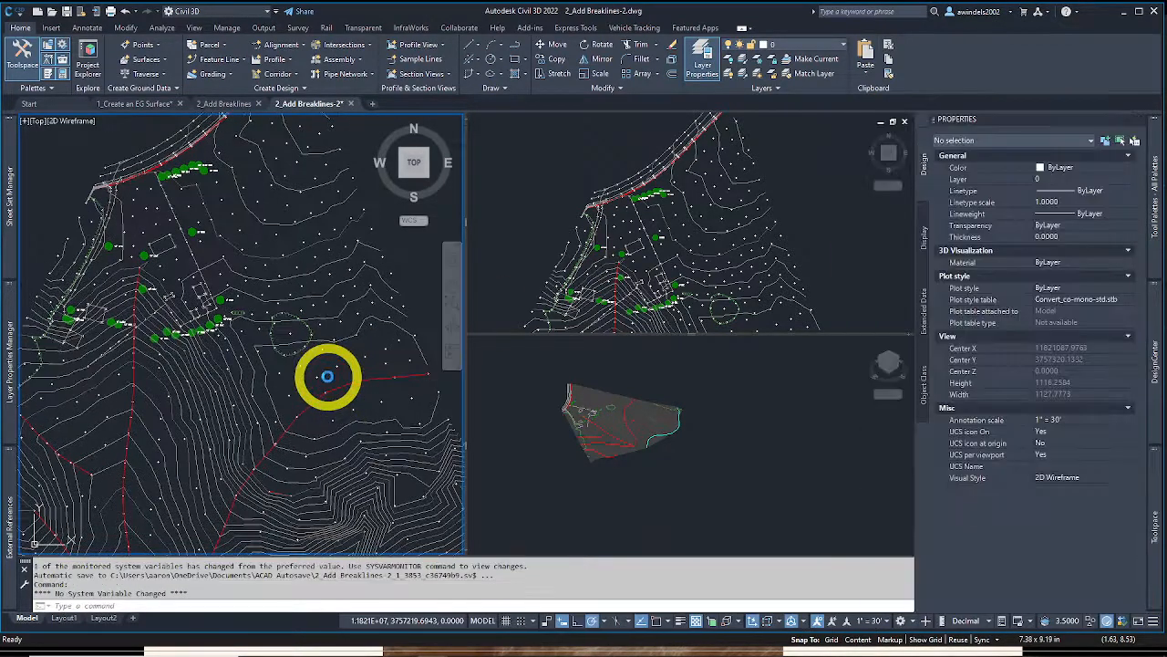
middle_drag(325, 380, 337, 343)
scroll(334, 348, down, 2)
key(Escape)
click(333, 348)
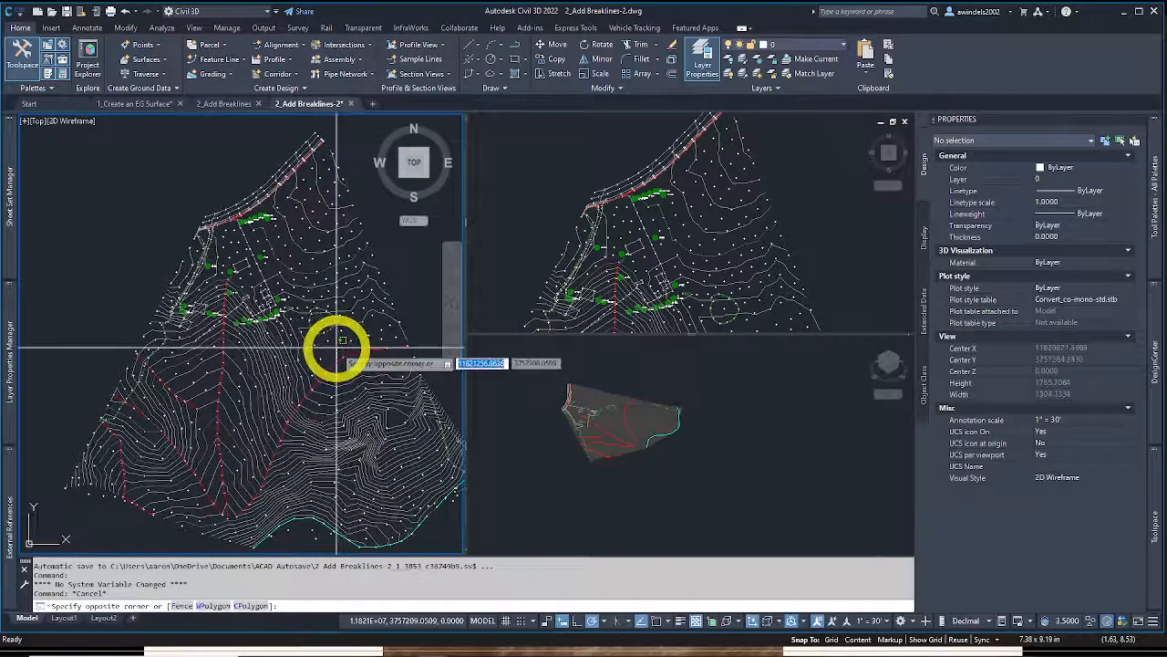
key(Escape)
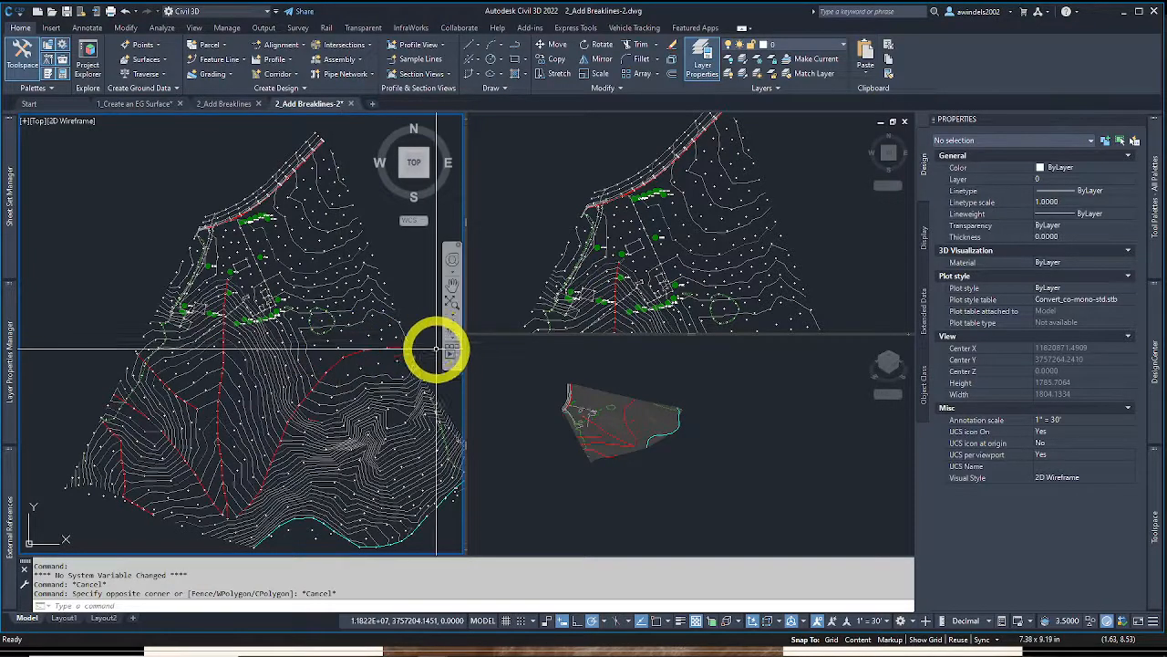
Select the EG surface in the smaller plan viewport and set its surface style to Triangles in Surface Properties
click(779, 240)
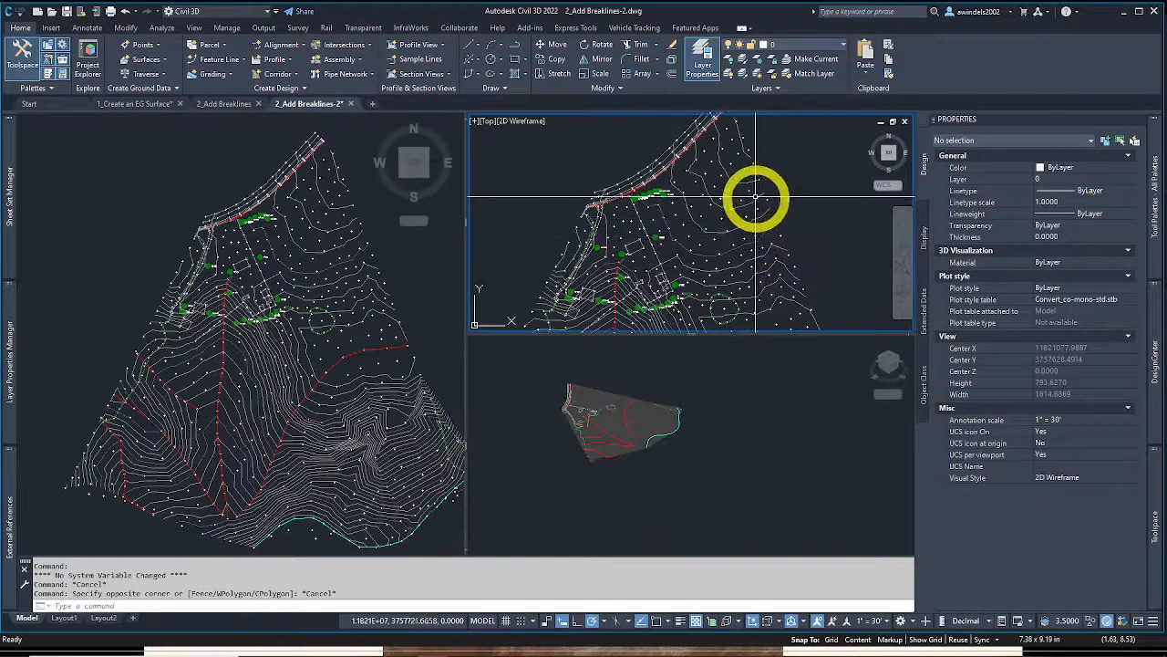
click(756, 198)
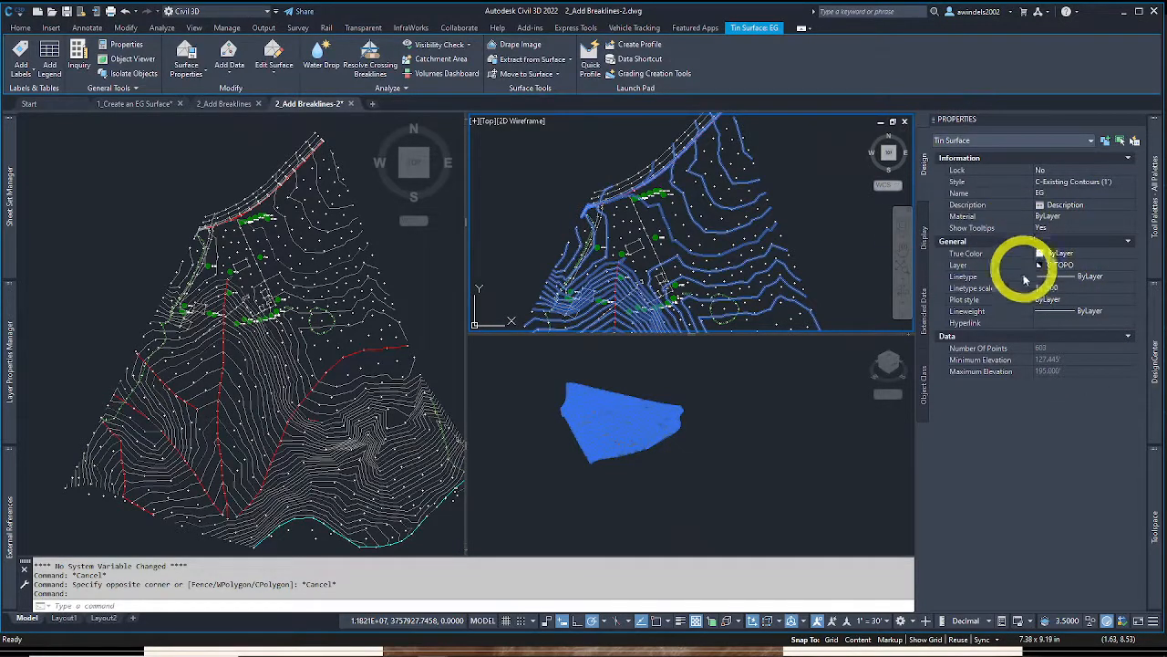
click(1051, 357)
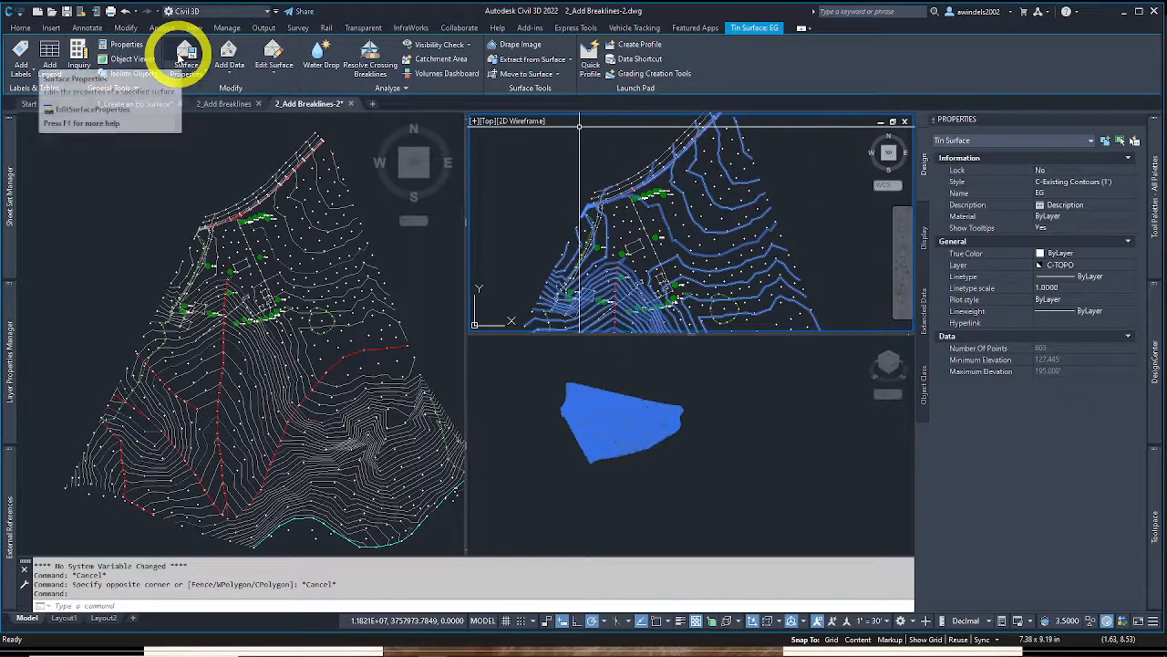
right_click(812, 179)
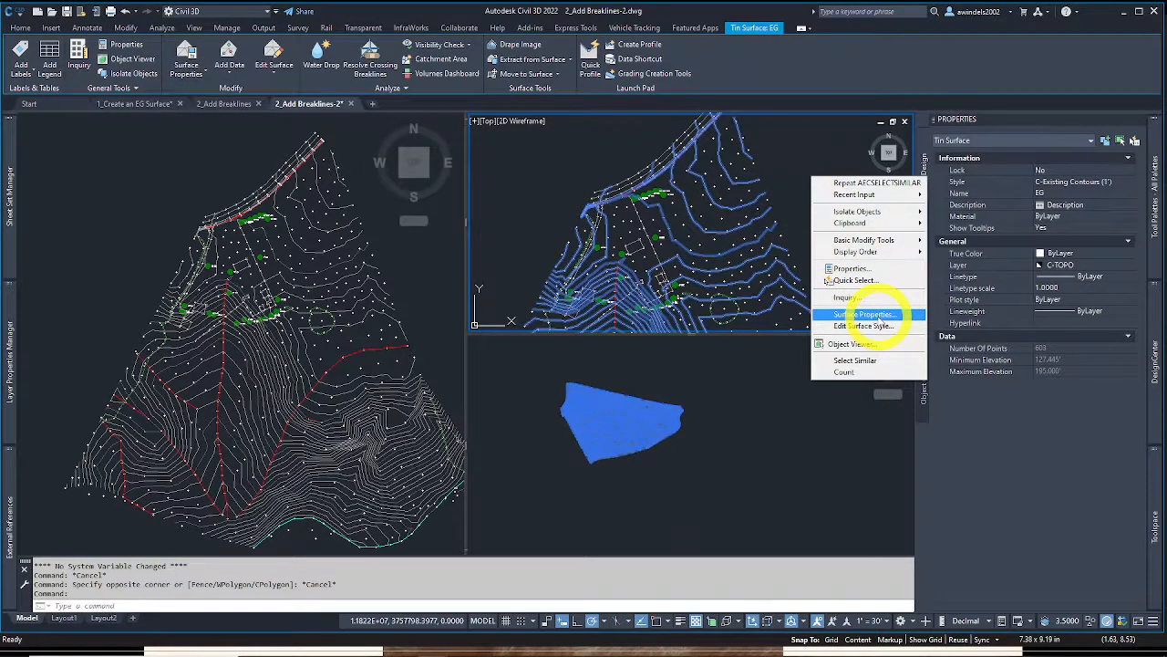
click(875, 314)
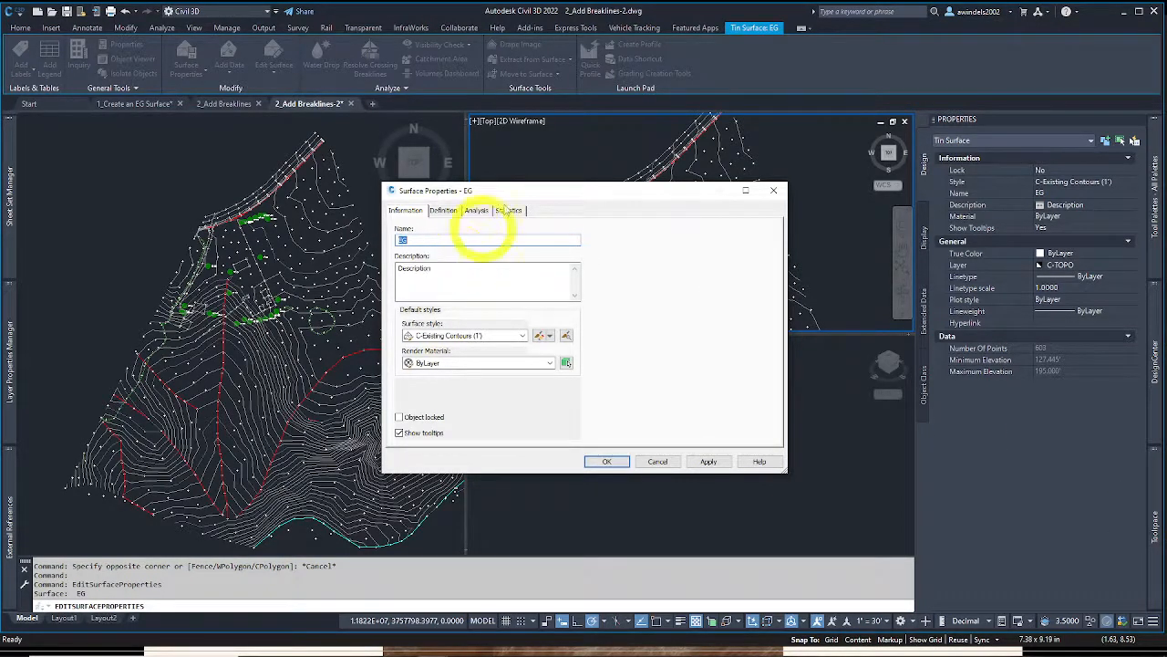
drag(501, 198, 473, 189)
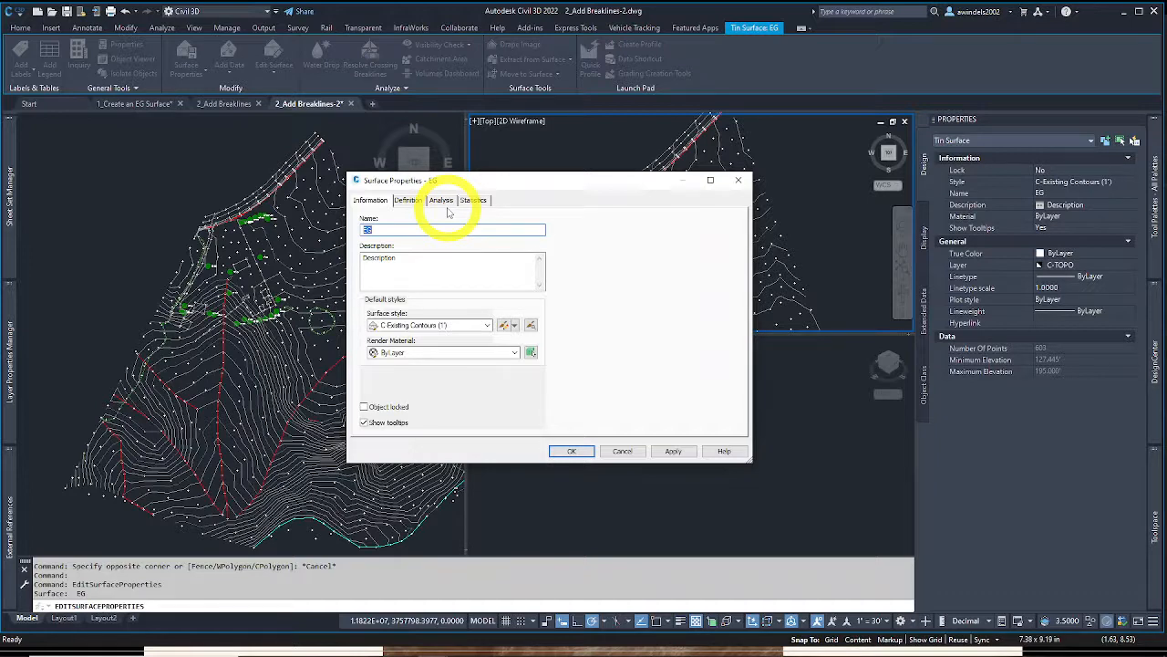
click(447, 325)
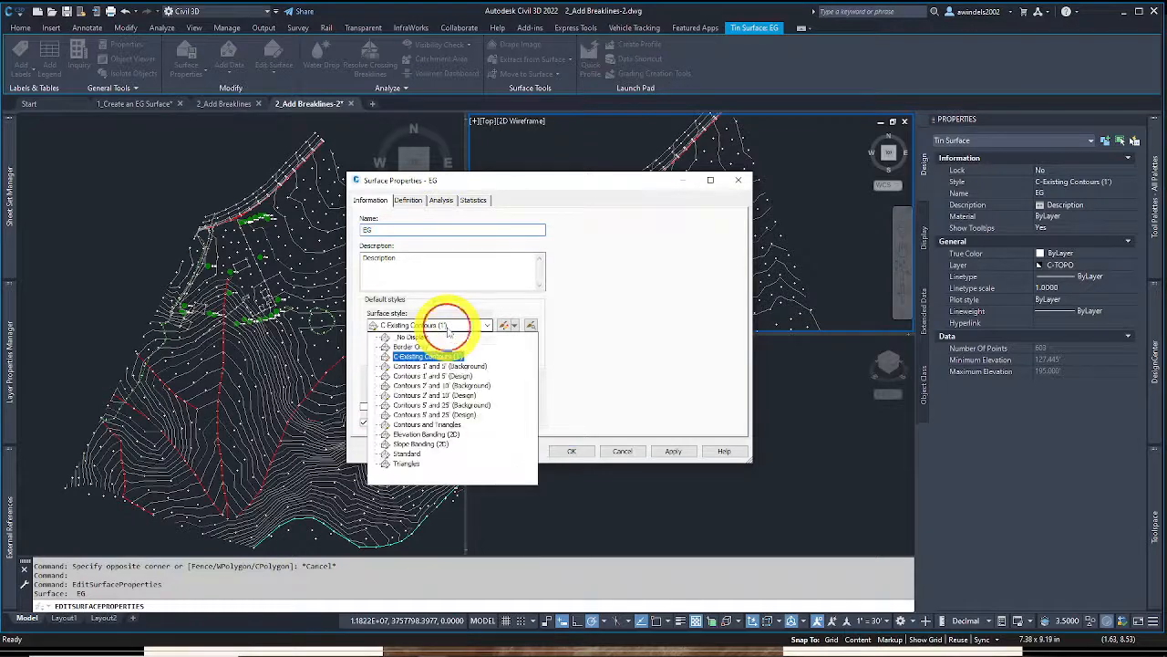
click(408, 465)
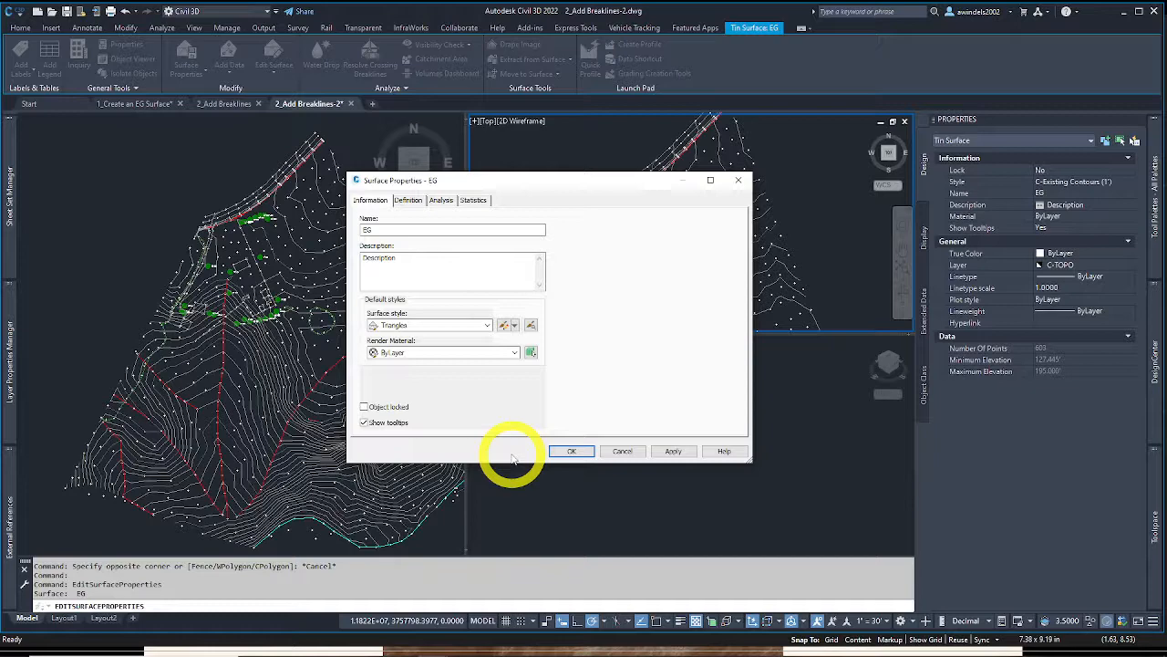
Apply the Triangles style to the EG surface and close its properties
click(571, 451)
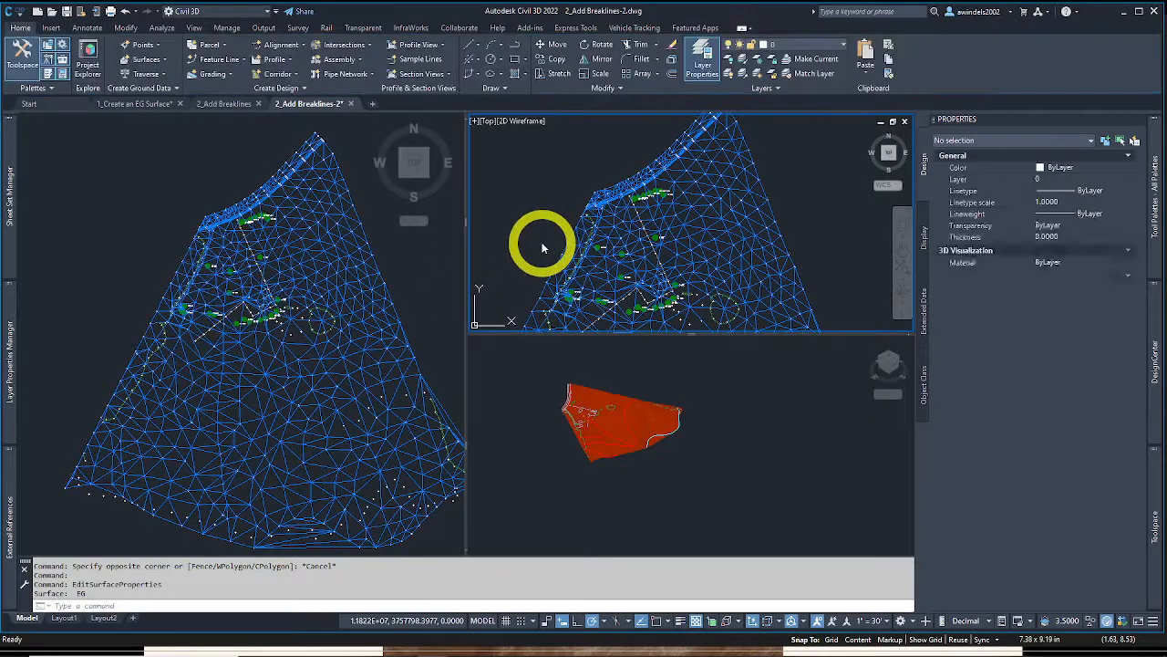
click(541, 192)
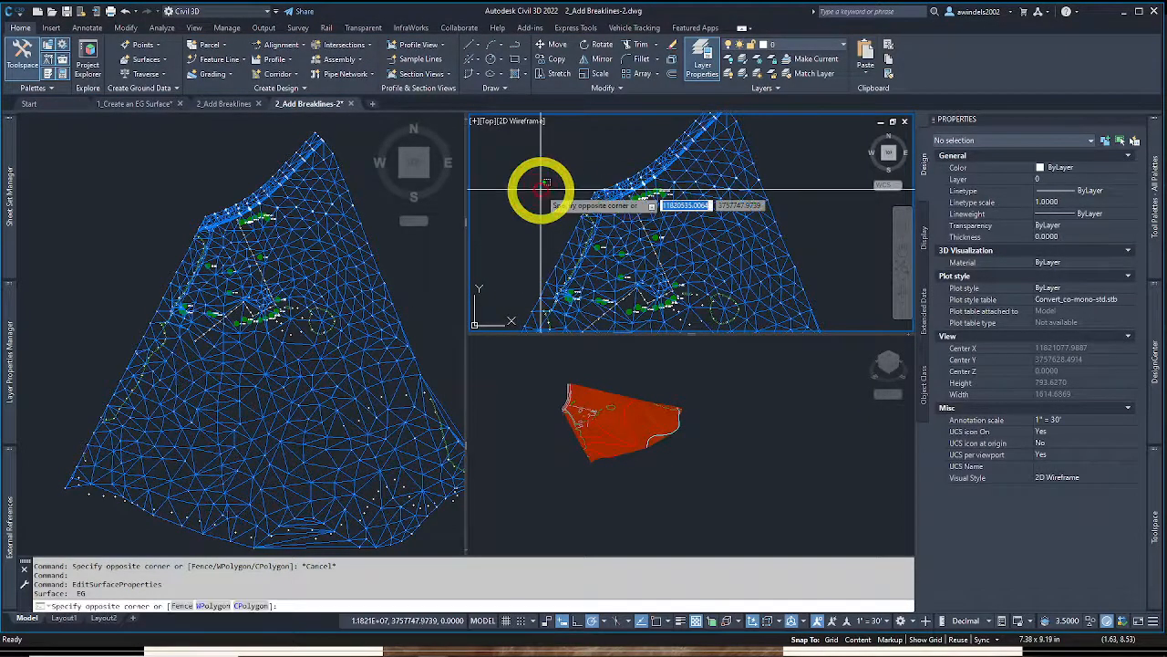
key(Escape)
key(Escape)
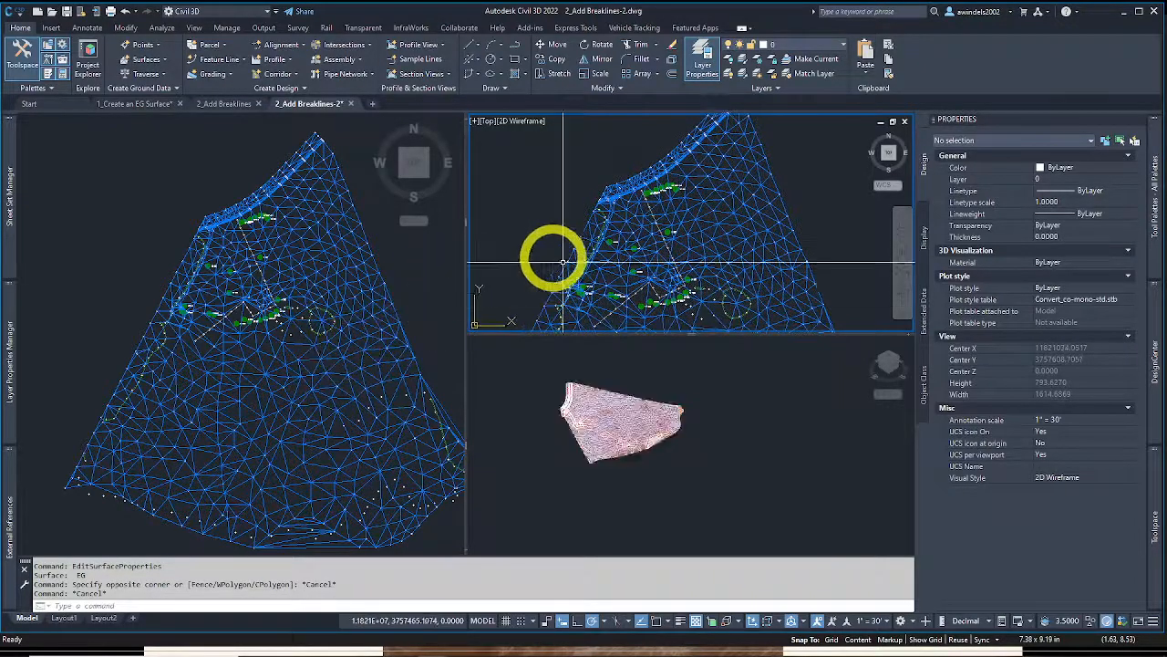
middle_drag(536, 245, 532, 268)
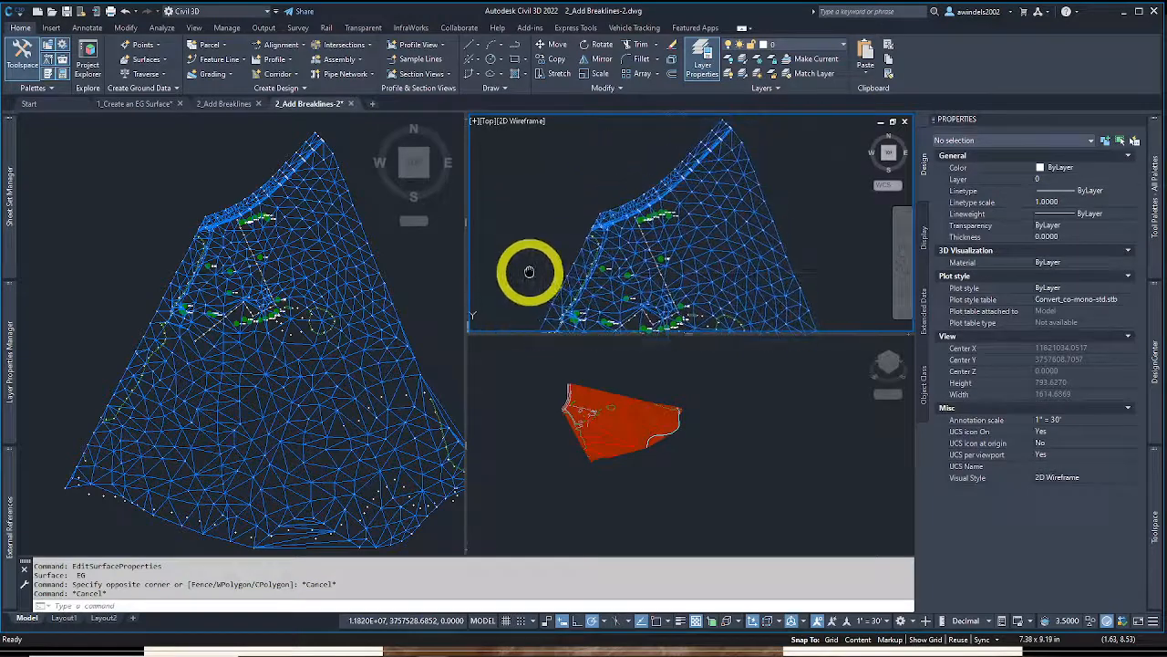
Select the survey point at a triangle vertex inside the EG surface to inspect its properties
click(414, 253)
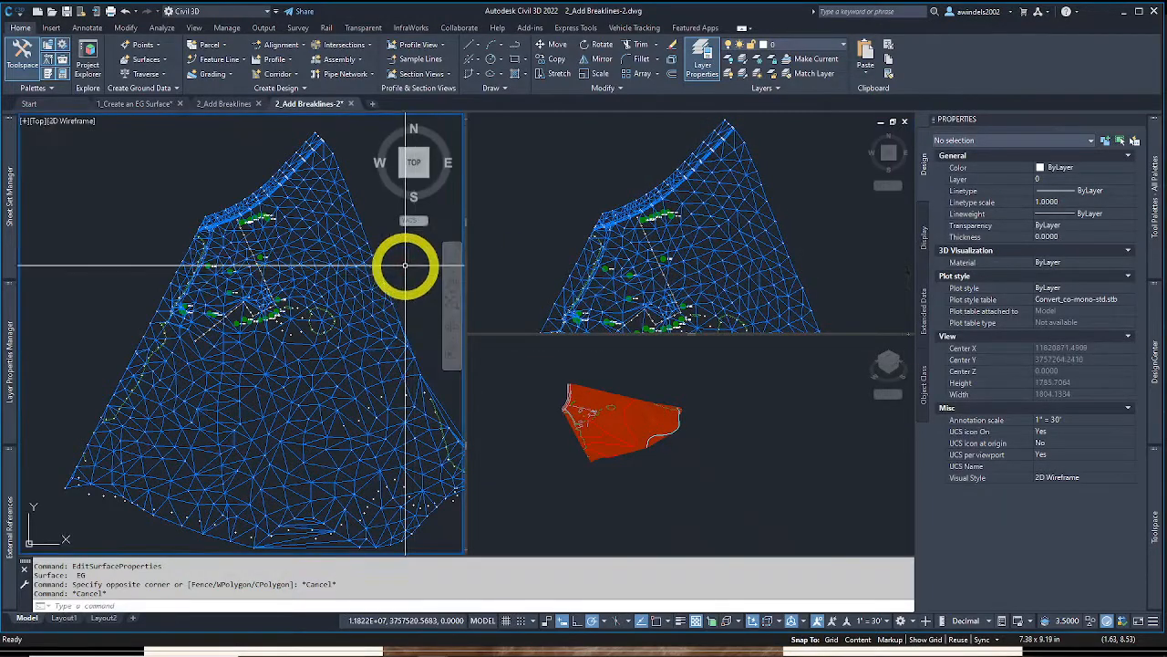
middle_drag(407, 286, 381, 278)
scroll(377, 344, up, 12)
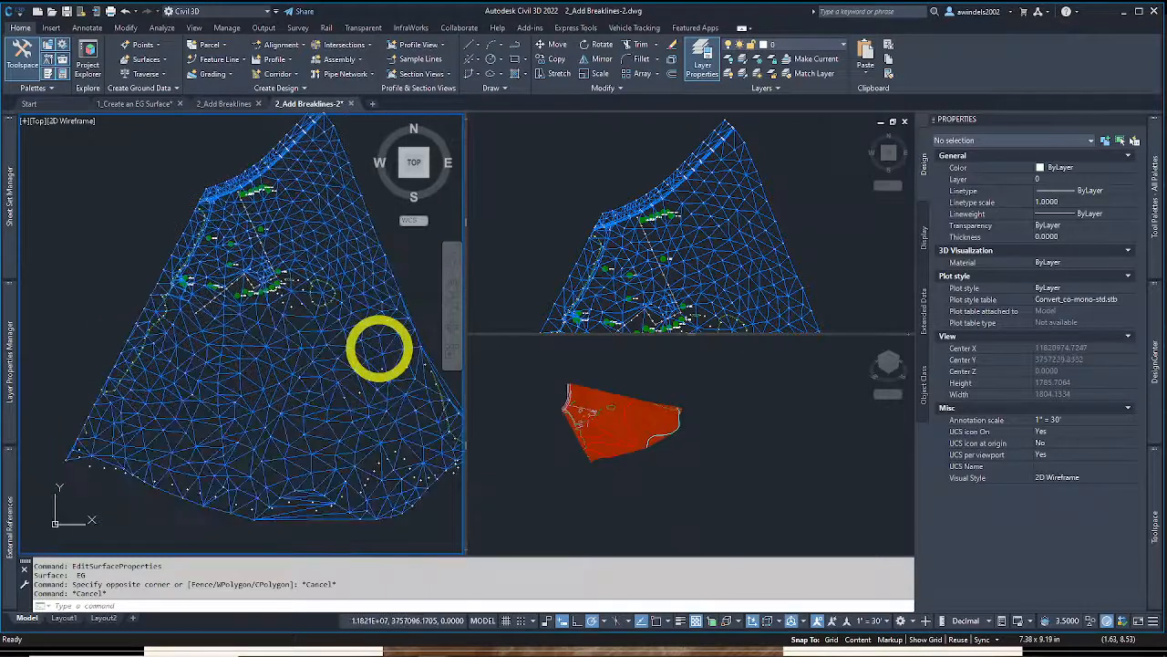
scroll(309, 333, down, 1)
middle_drag(349, 258, 204, 440)
click(200, 440)
key(Escape)
click(258, 412)
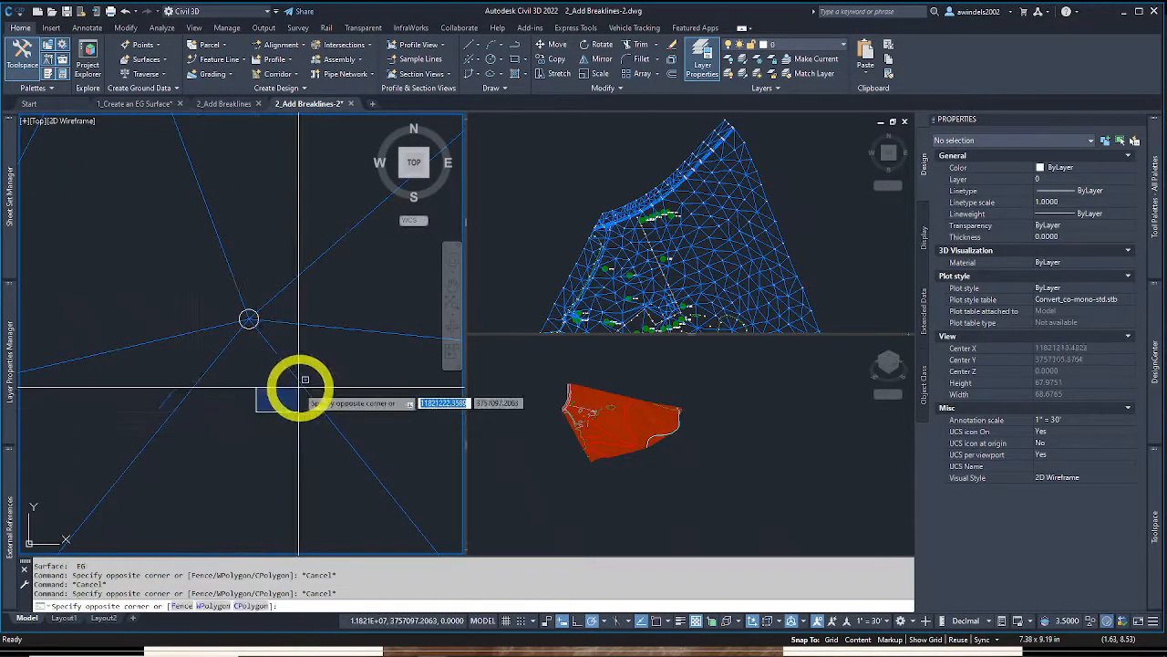
key(Escape)
click(243, 316)
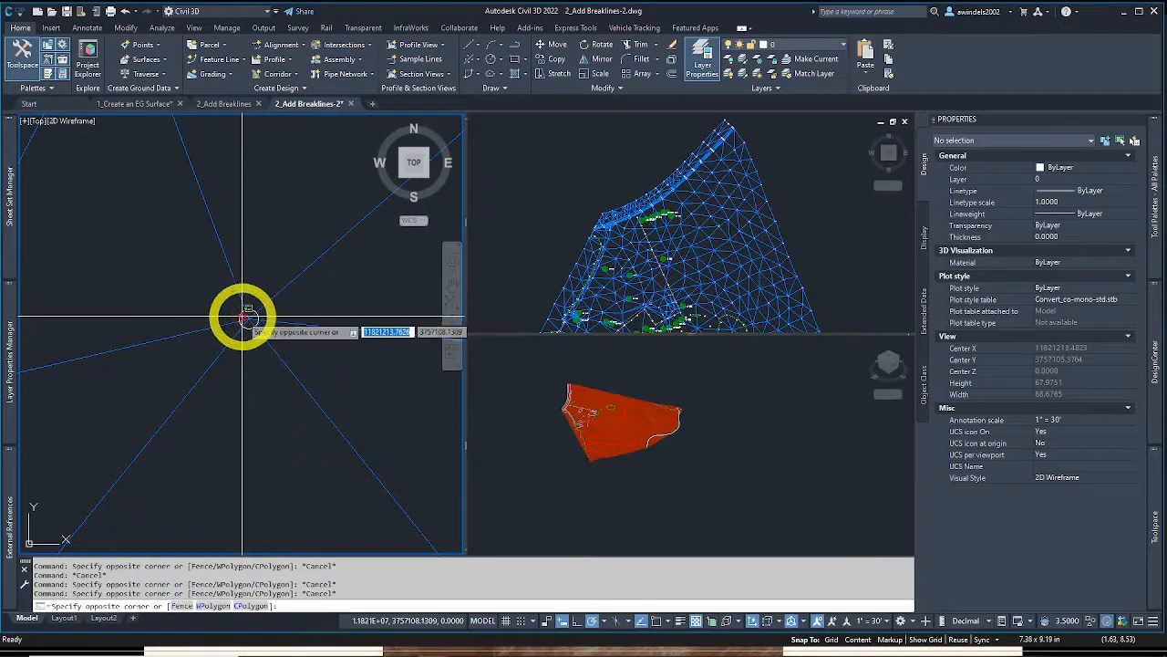
click(243, 315)
key(Escape)
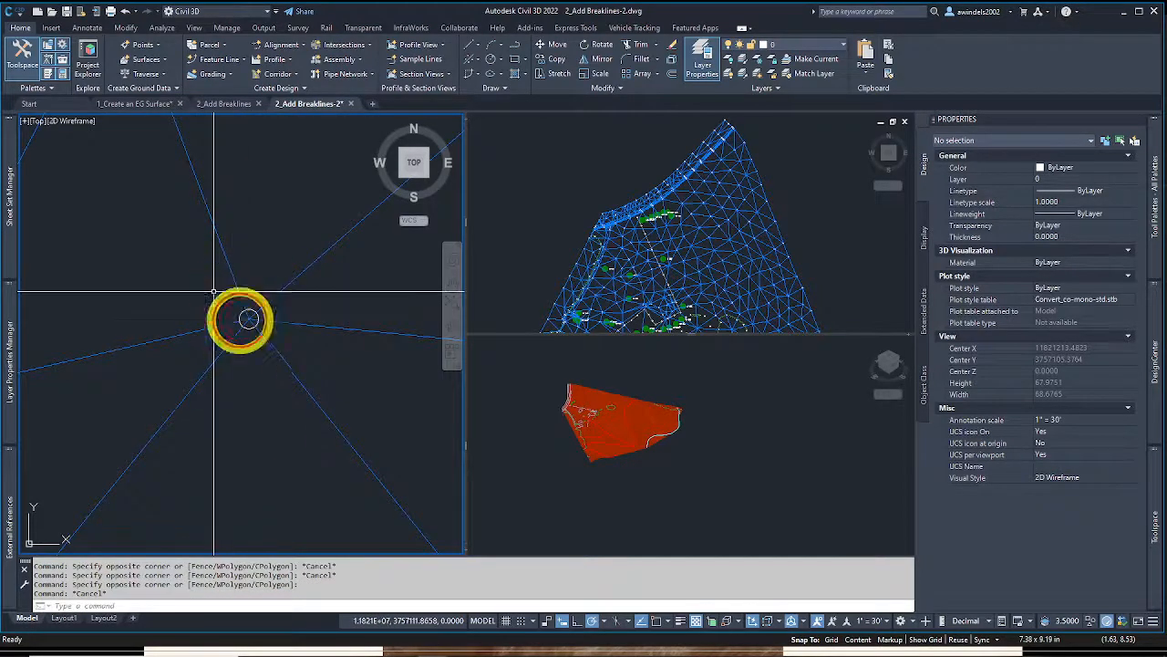
click(214, 291)
click(284, 371)
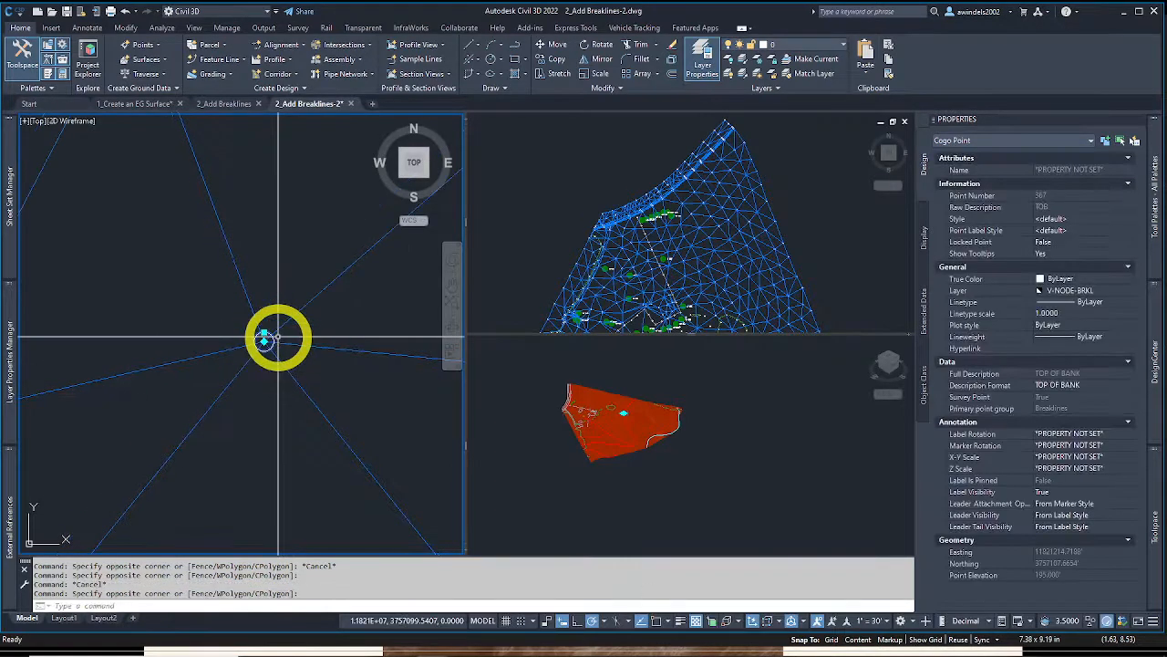
Examine how the EG triangle edges connect neighbouring survey points, selecting the surface and a nearby point for inspection
scroll(264, 341, down, 5)
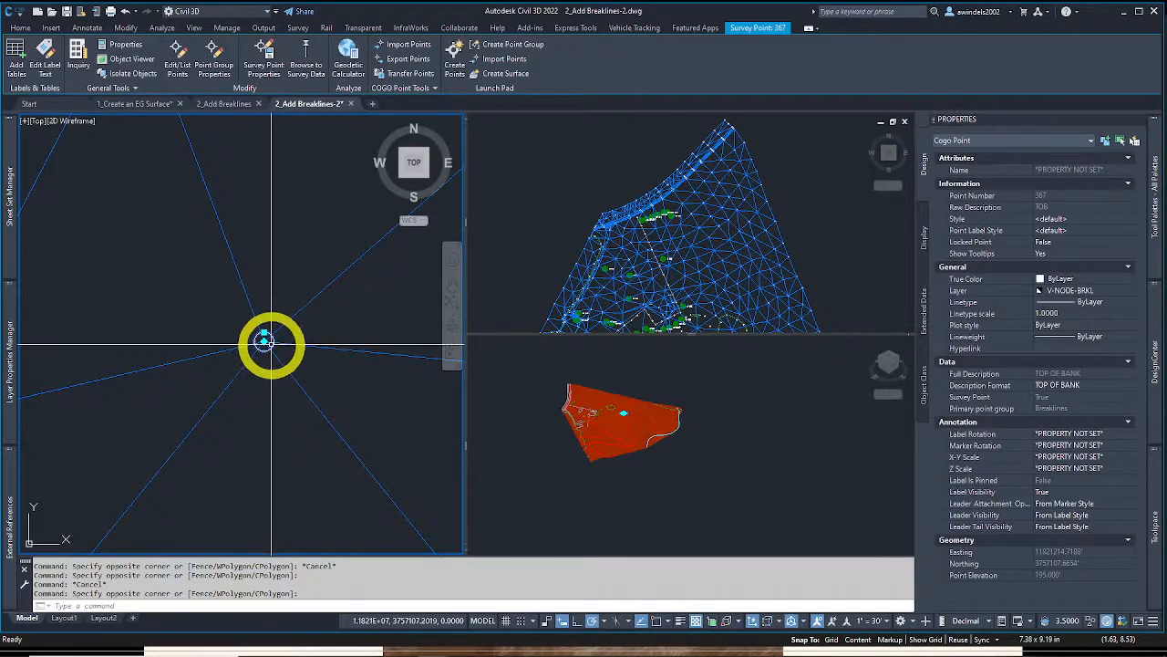
middle_drag(229, 237, 229, 322)
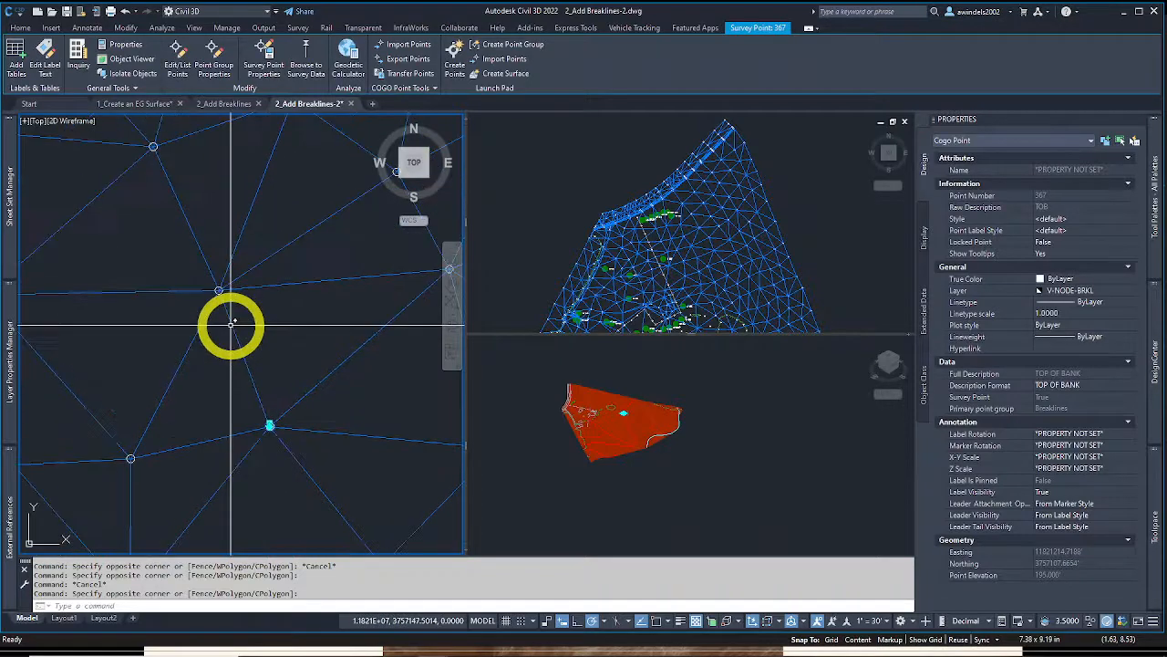
scroll(231, 325, down, 2)
key(Escape)
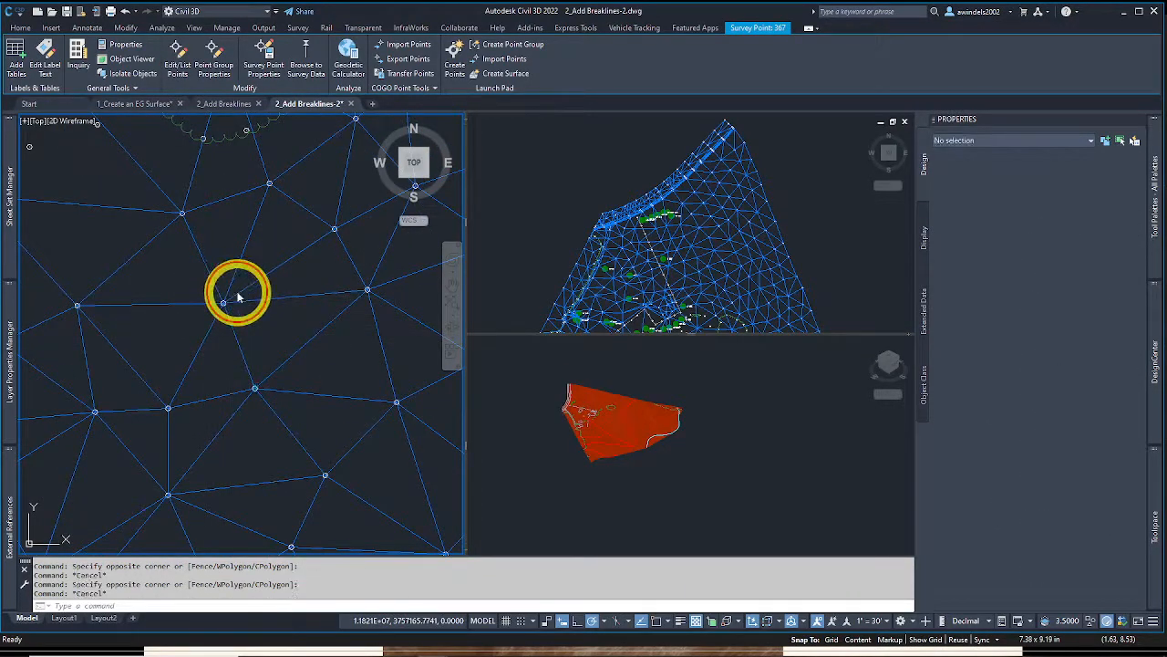
click(238, 293)
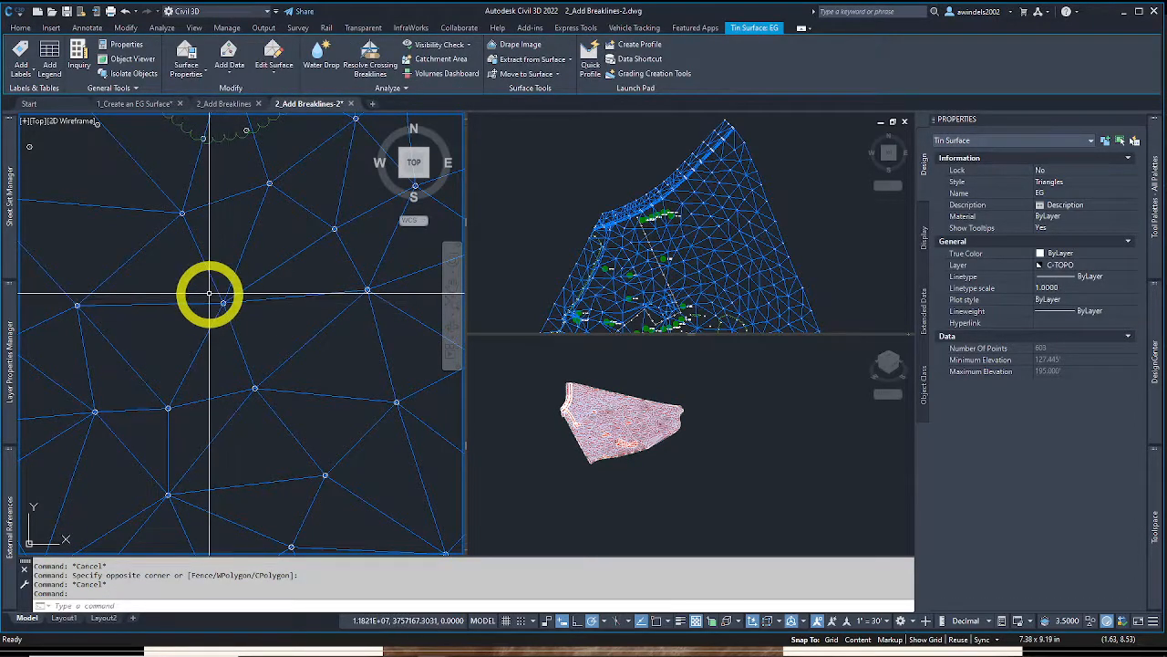
click(215, 290)
click(245, 335)
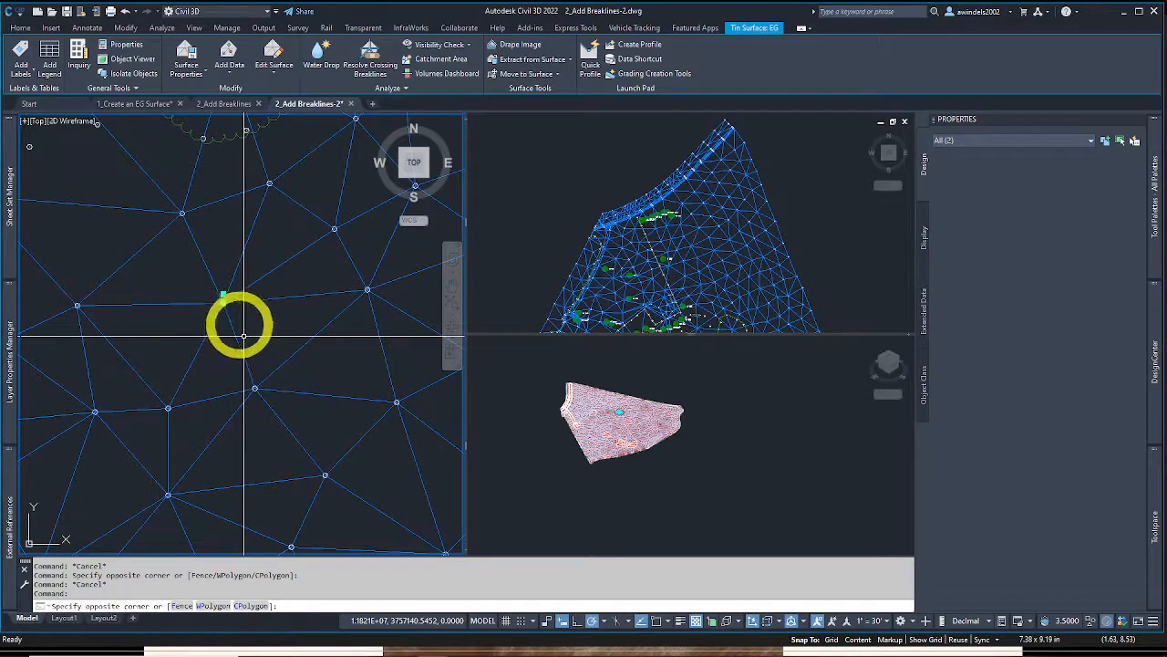
middle_drag(248, 320, 265, 318)
key(Escape)
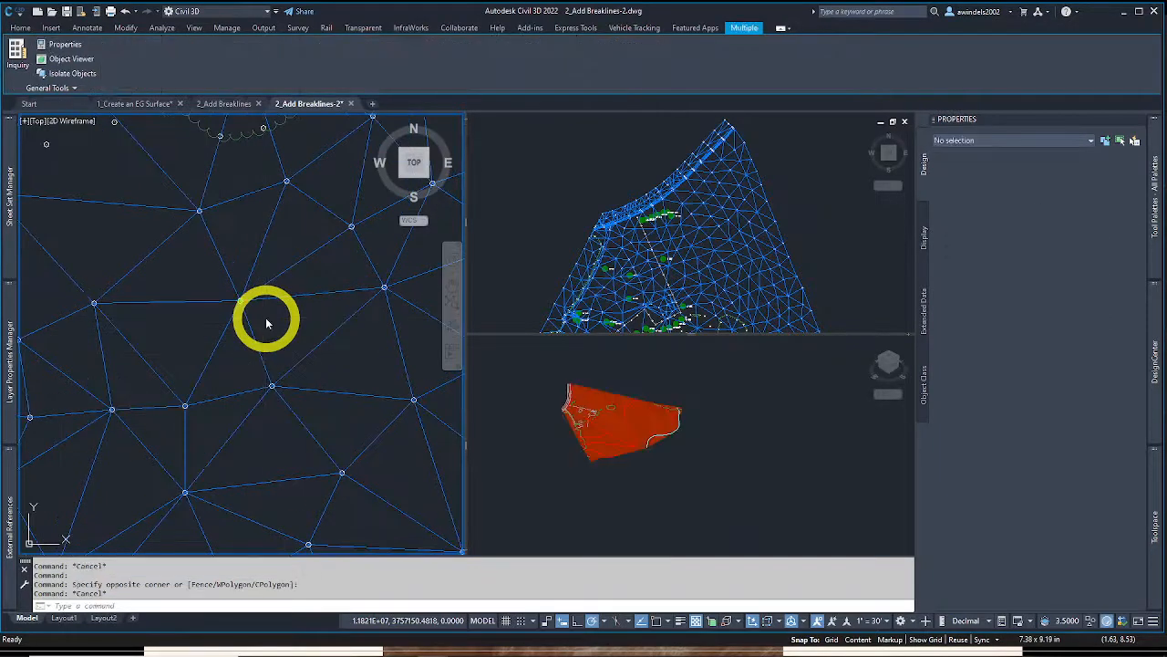
Disable the Add breakline operation in the EG surface definition and rebuild the surface
scroll(285, 341, down, 4)
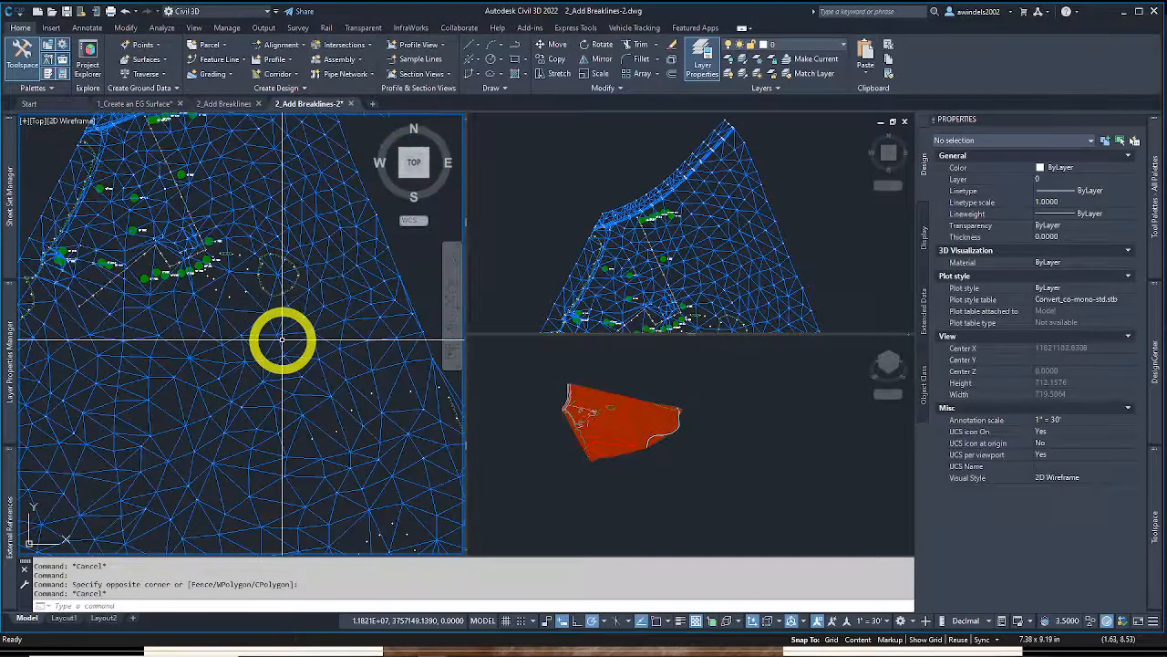
scroll(284, 341, down, 3)
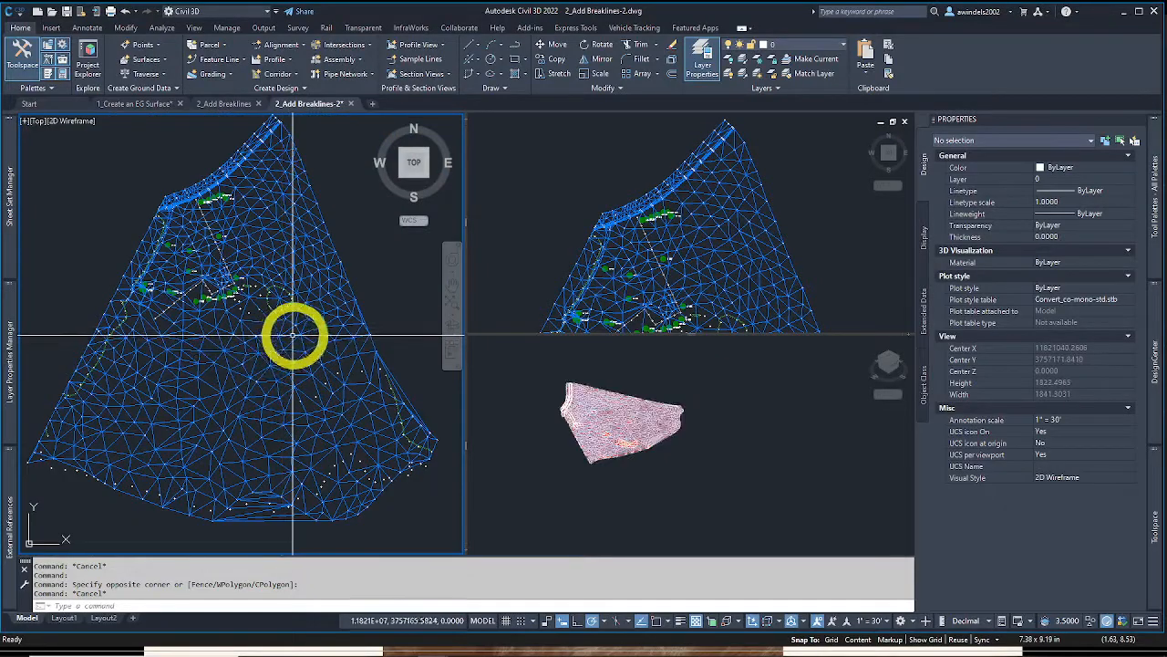
click(321, 326)
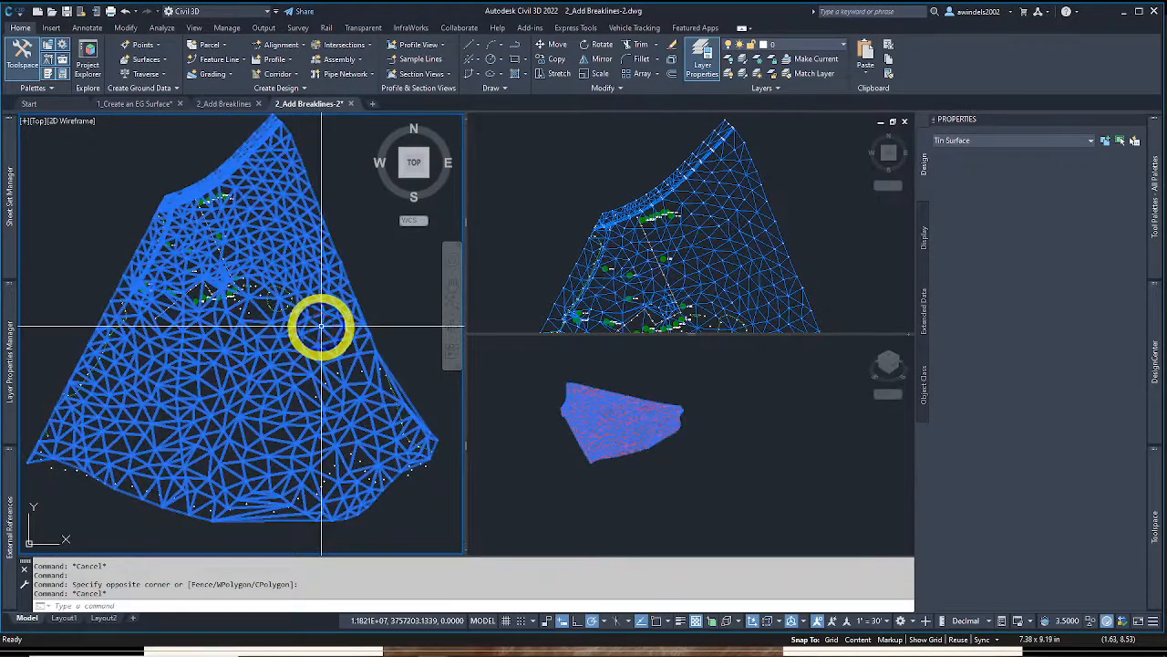
right_click(321, 325)
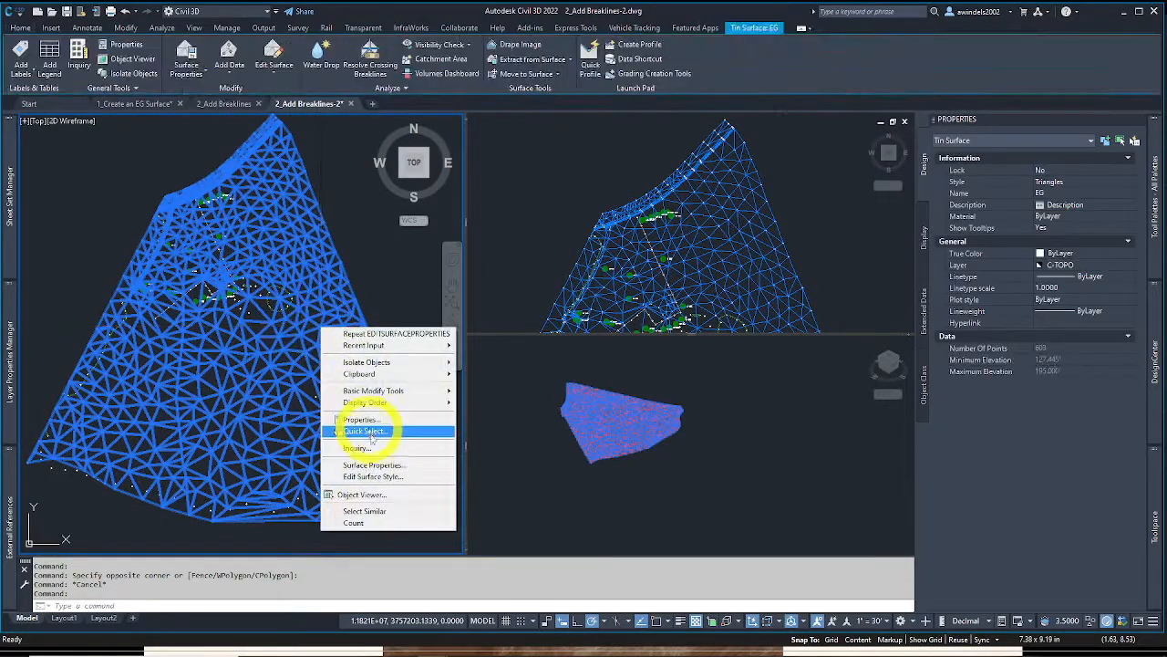
click(384, 462)
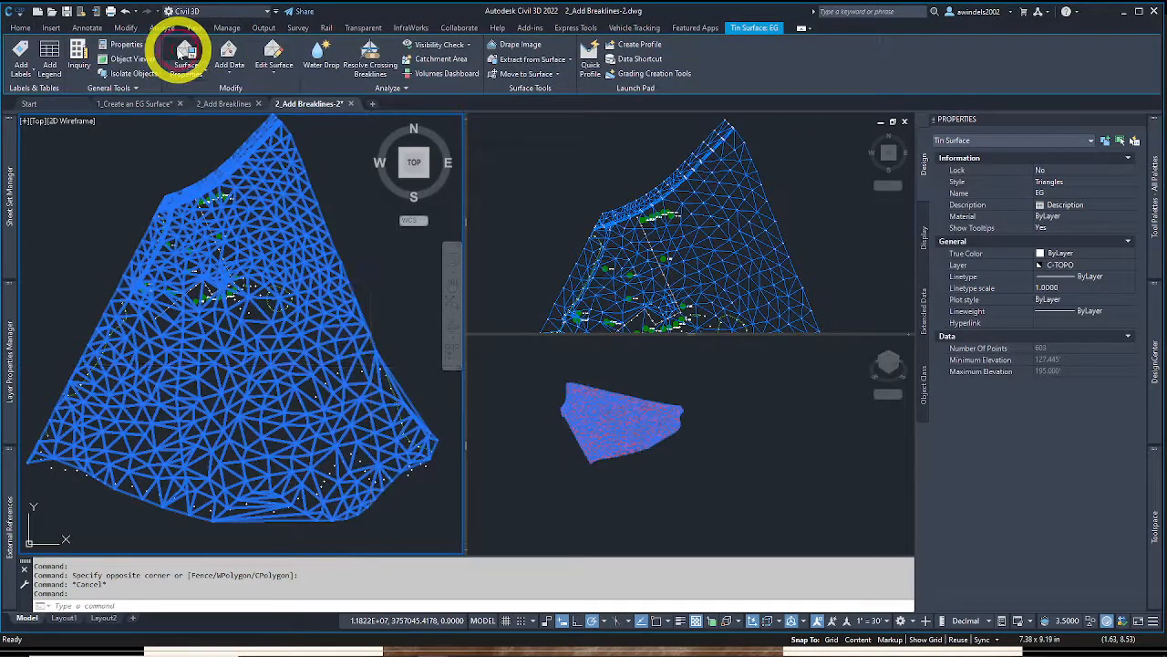
click(185, 55)
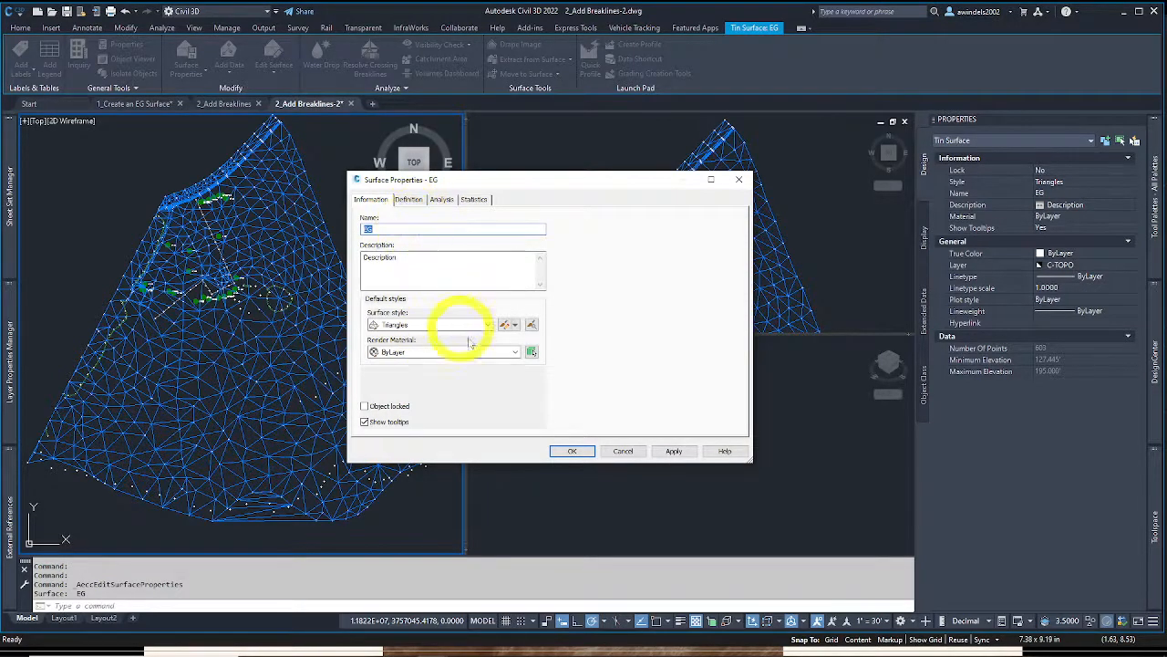
click(410, 200)
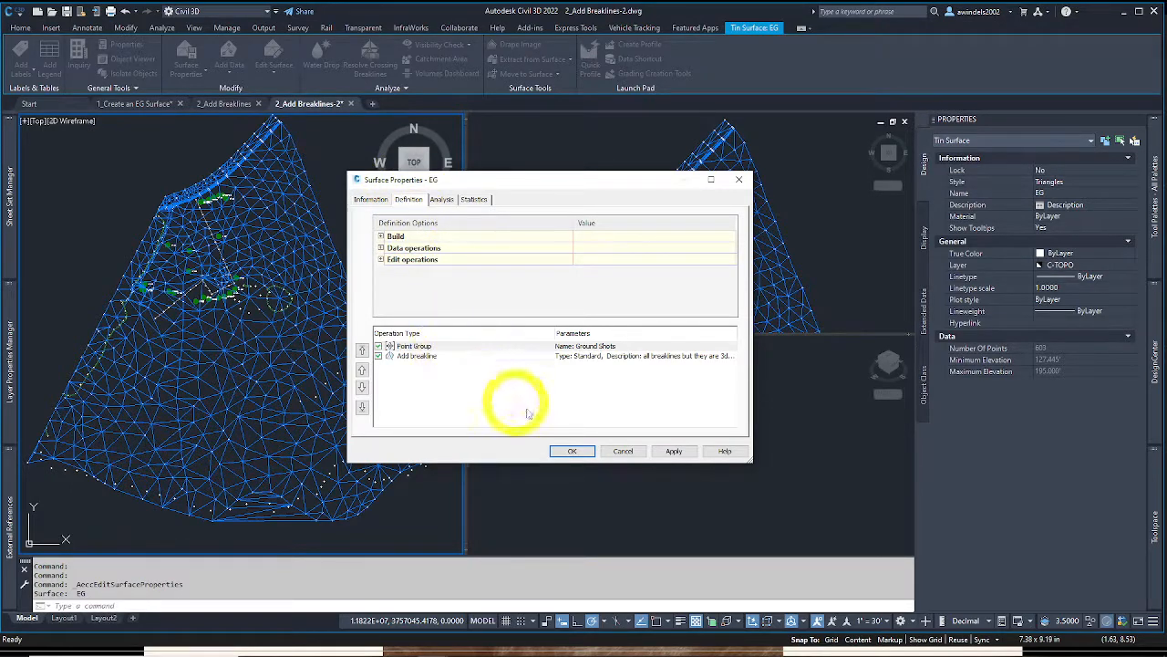
drag(751, 461, 776, 471)
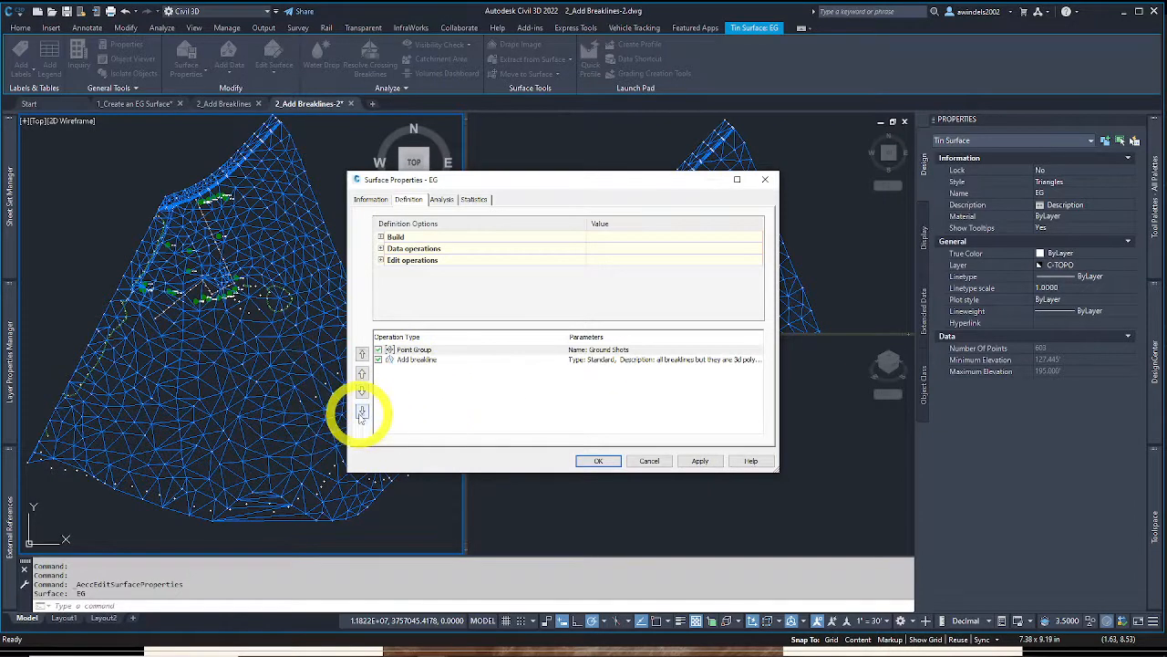
click(378, 360)
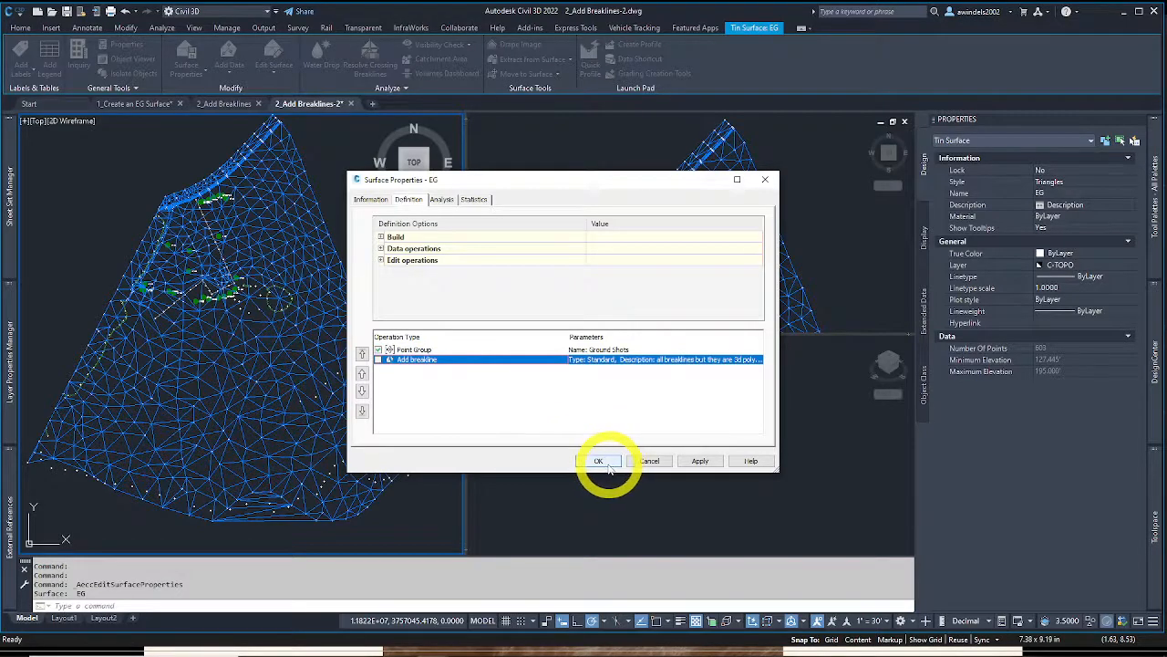
click(599, 462)
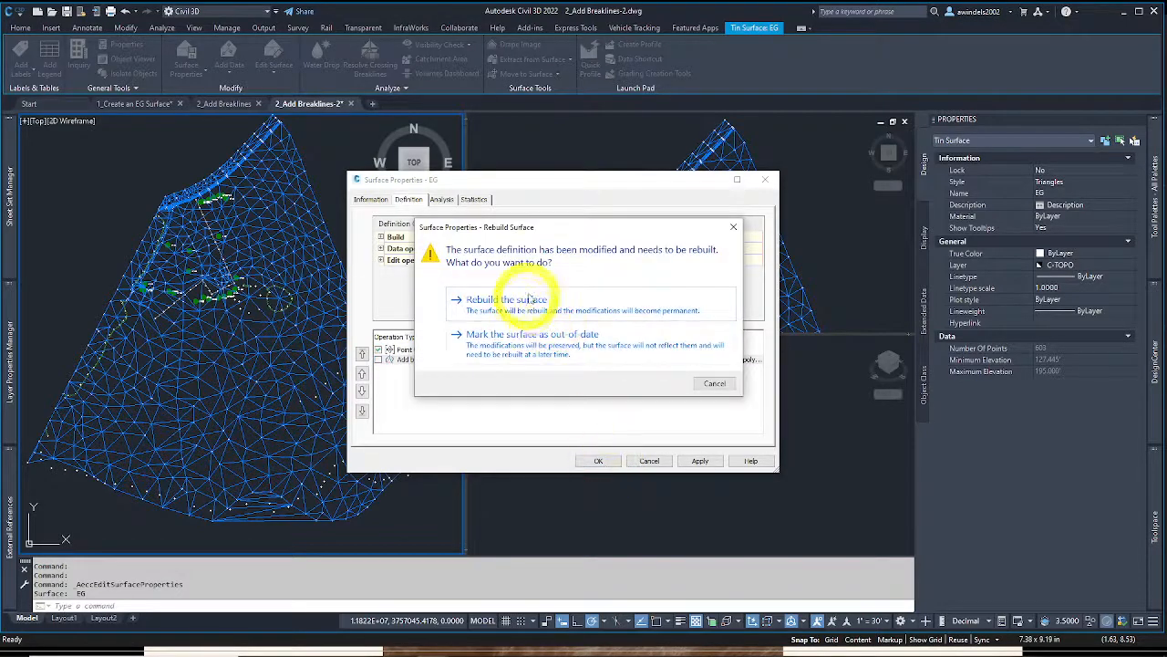
click(536, 301)
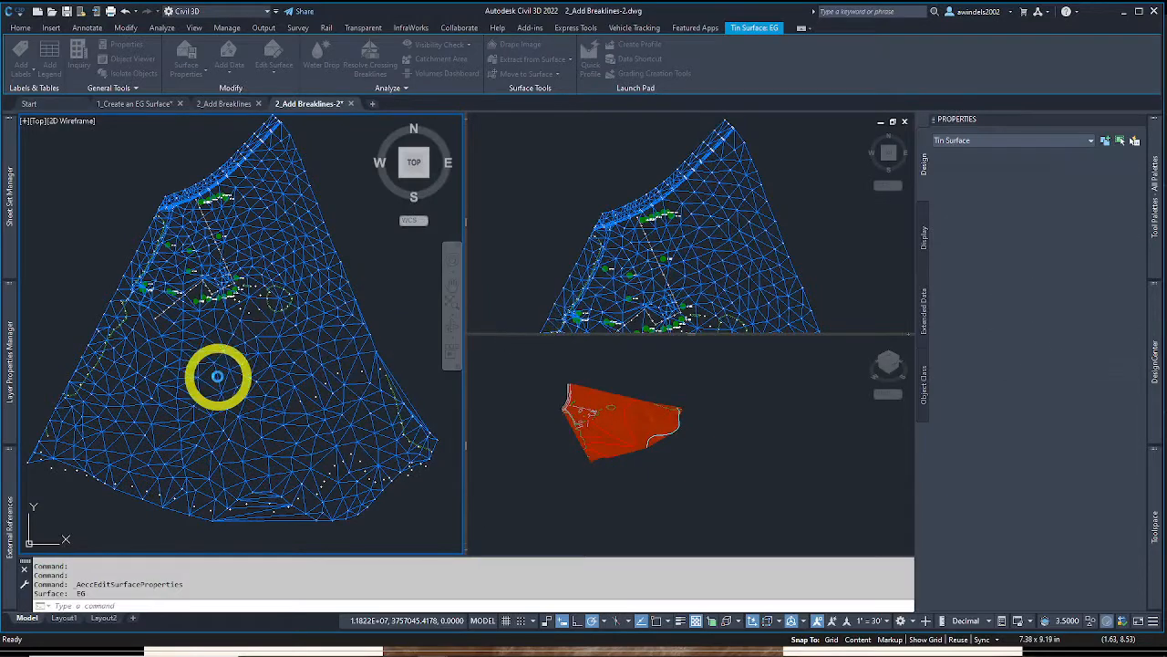
Re-enable the Add breakline operation in the EG surface definition and rebuild the surface
click(208, 456)
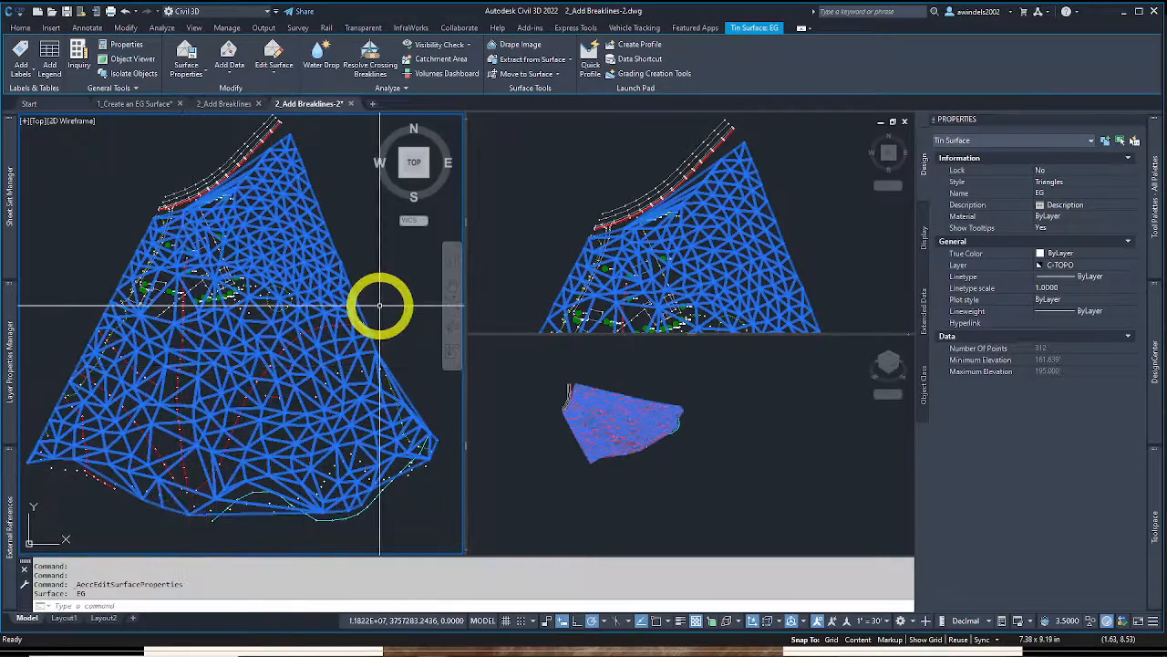
scroll(383, 313, up, 5)
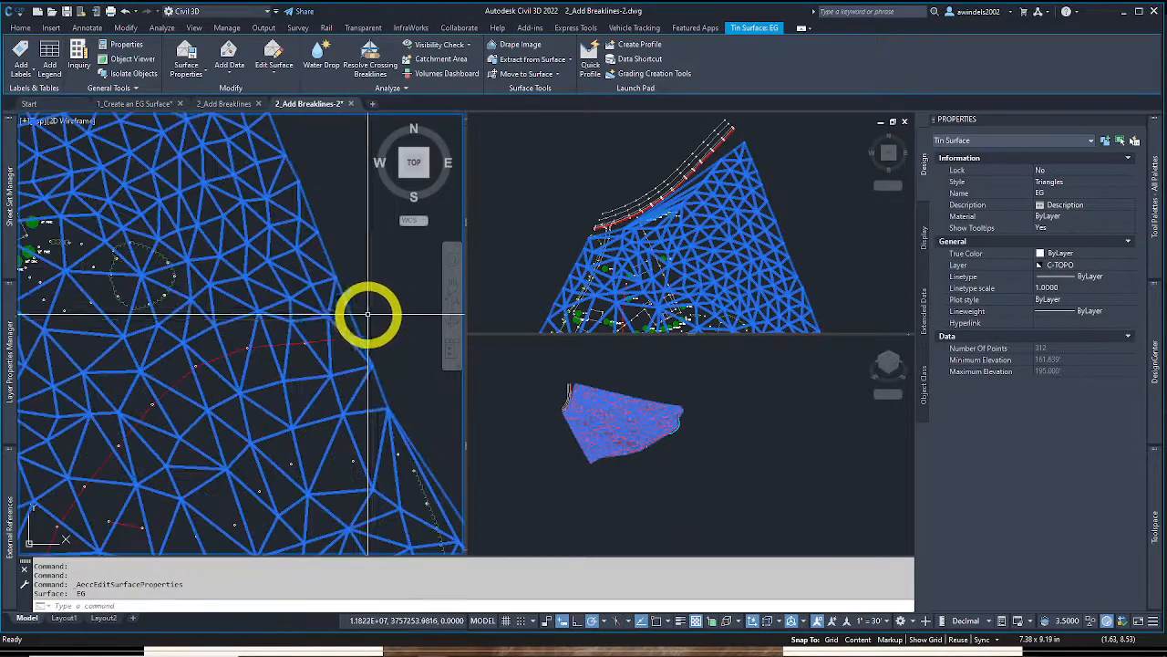
scroll(170, 410, down, 5)
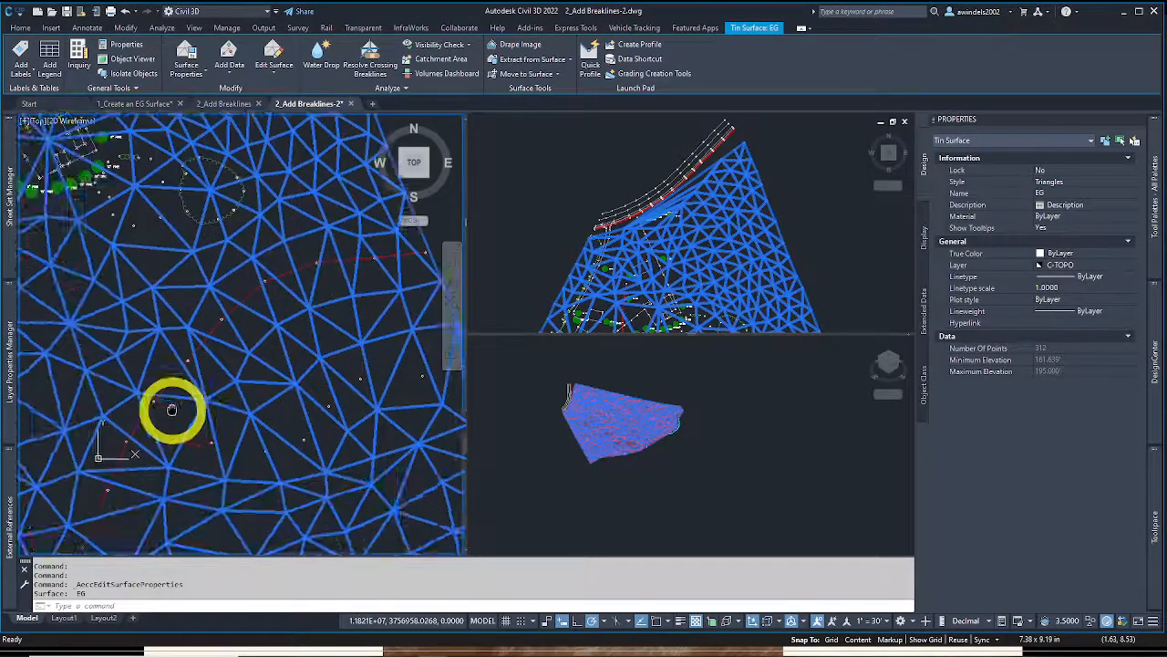
scroll(176, 457, down, 5)
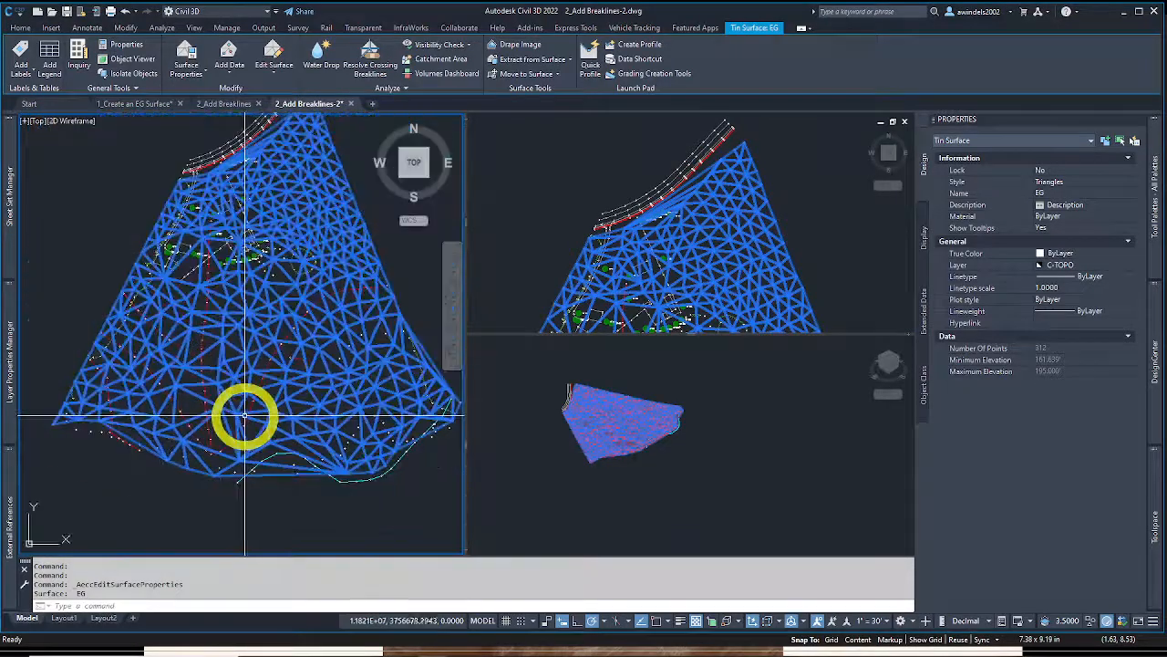
mouse_move(219, 465)
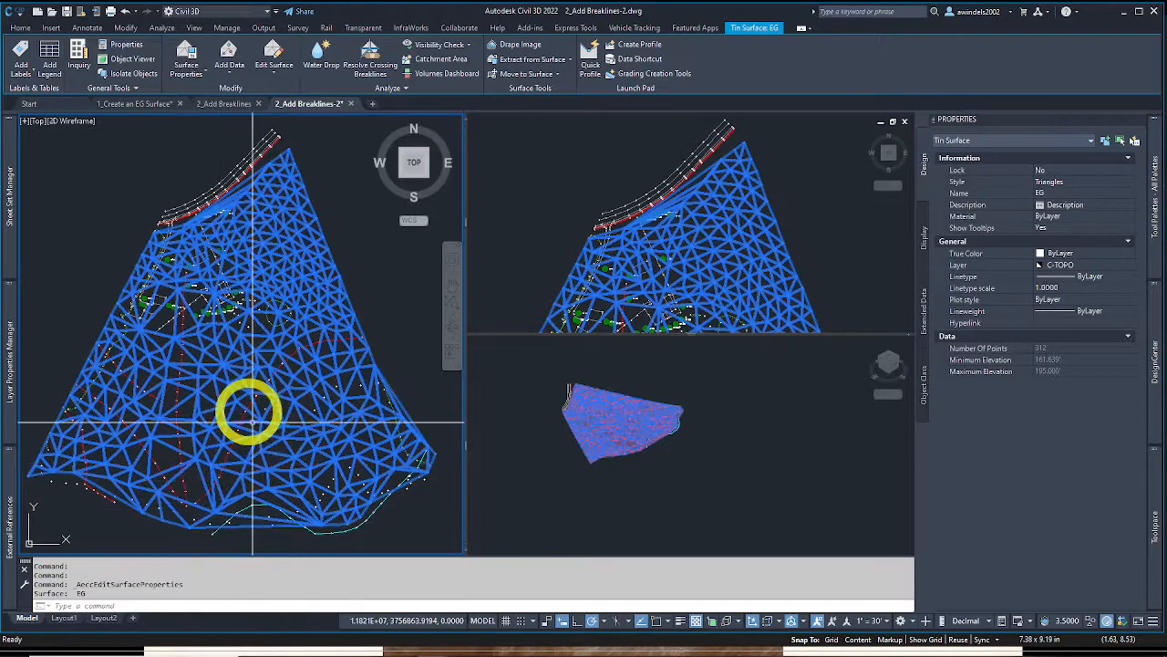
right_click(281, 473)
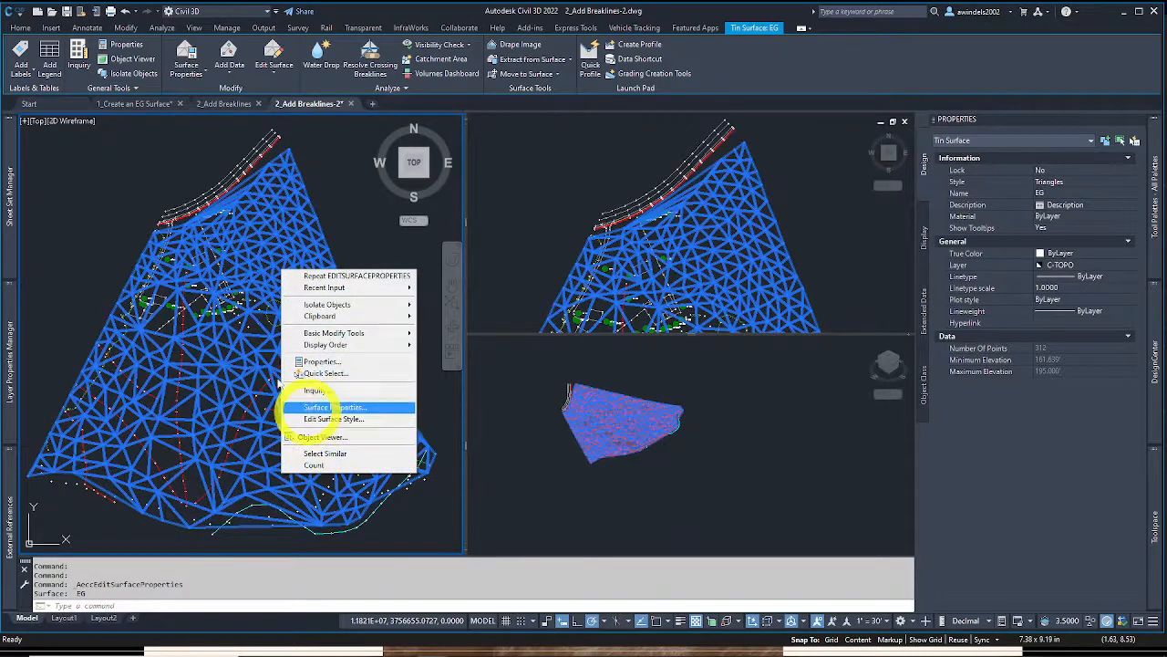
click(186, 53)
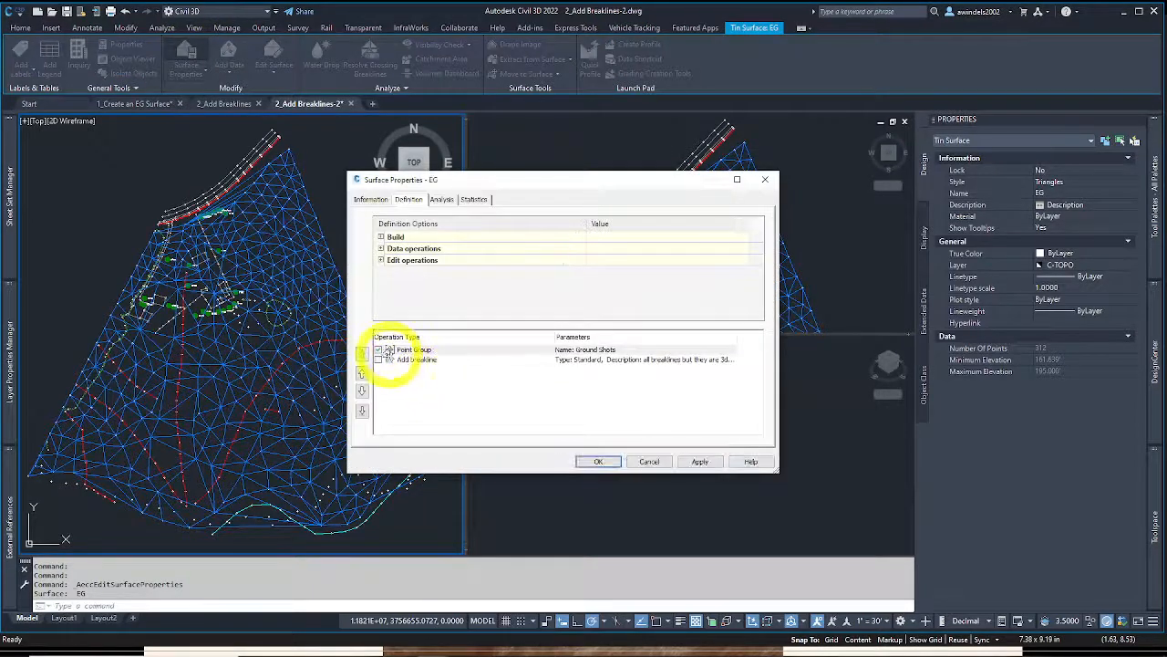
click(377, 359)
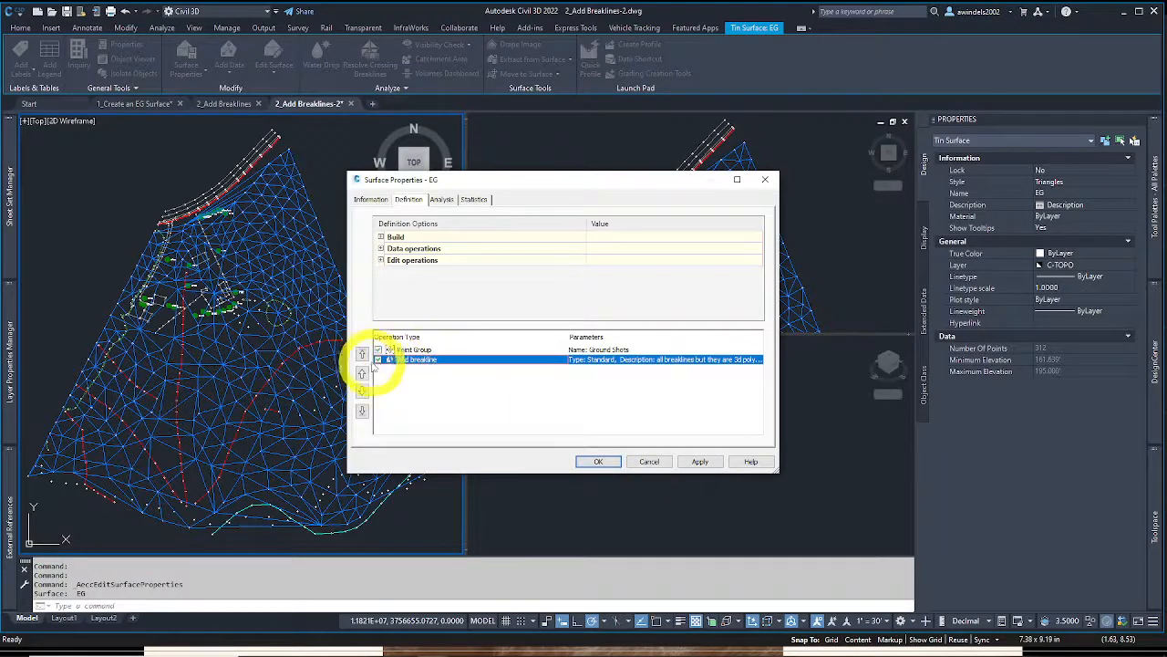
click(598, 462)
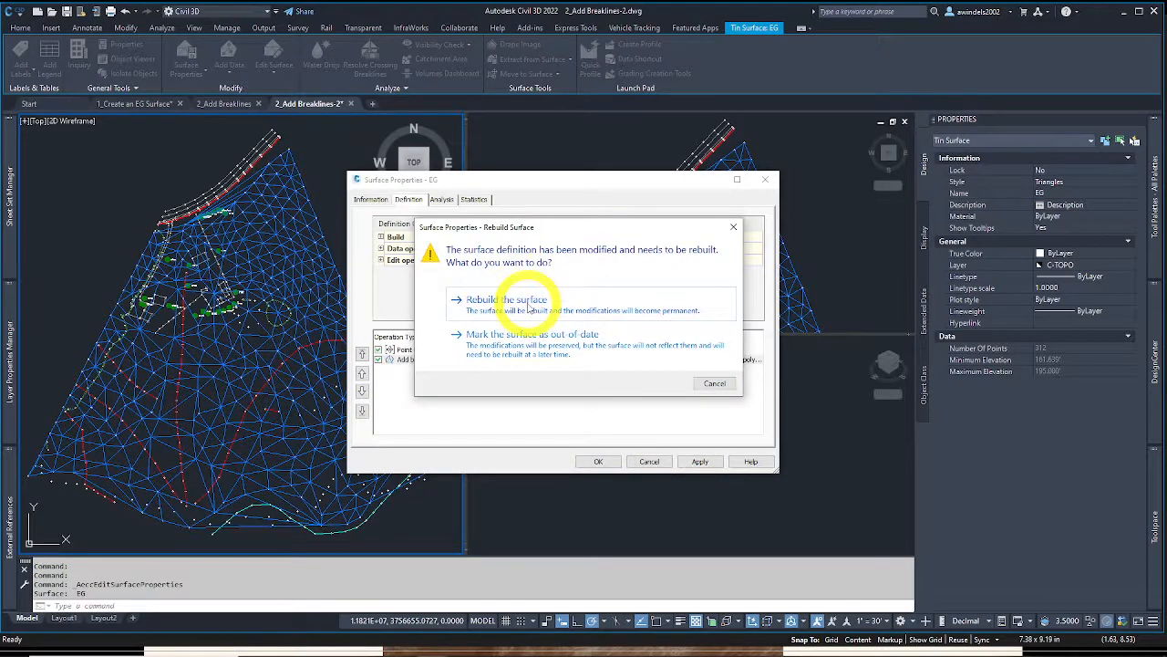
click(507, 300)
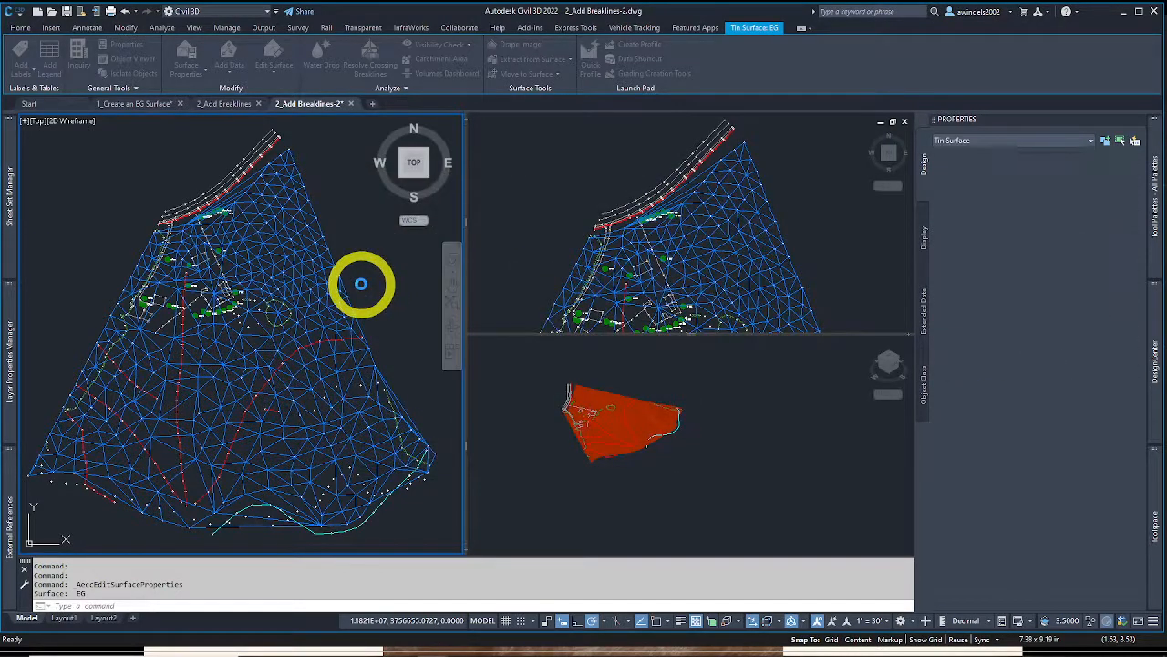
Send the EG surface to the back of the display order, behind the breakline polylines
click(190, 430)
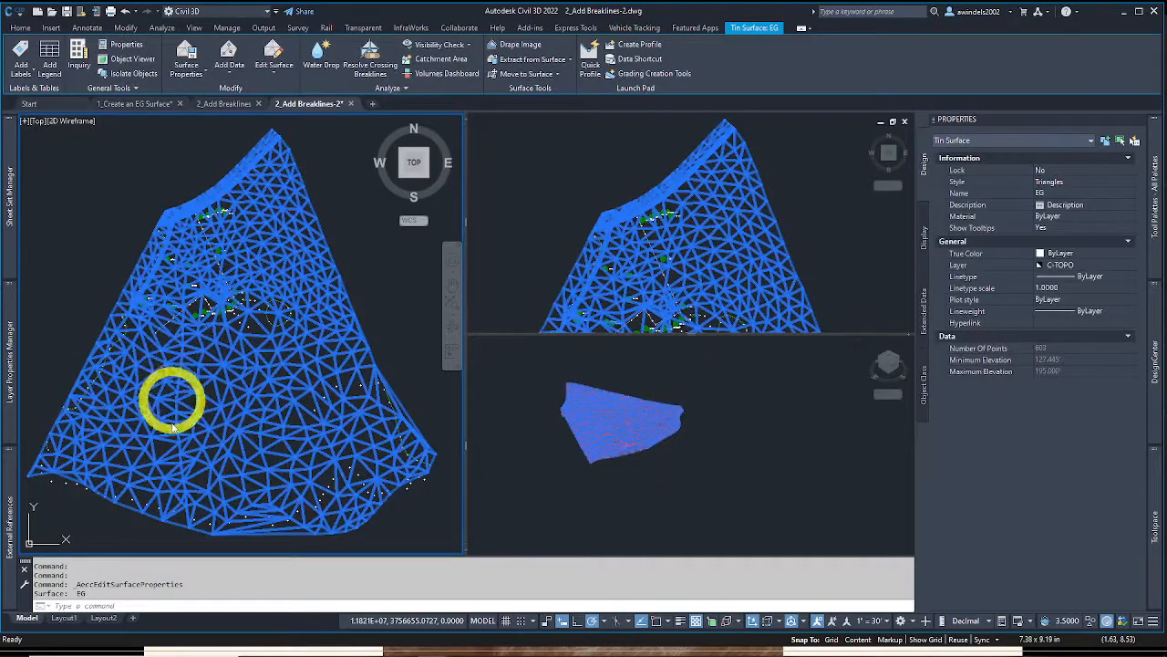
key(Escape)
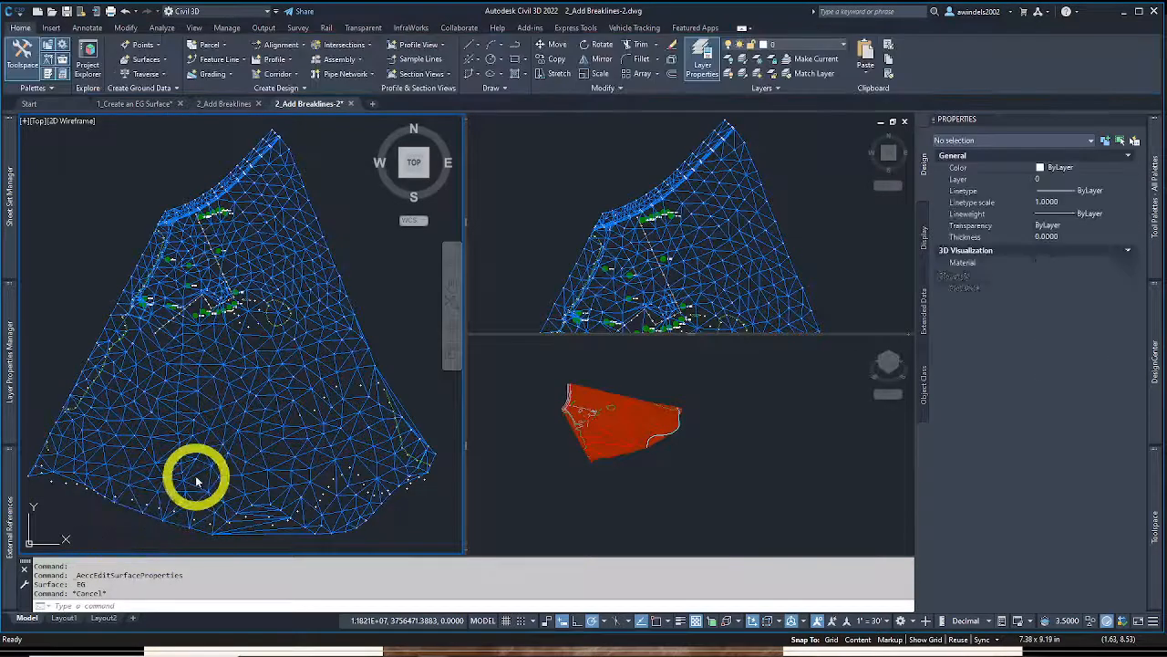
click(195, 477)
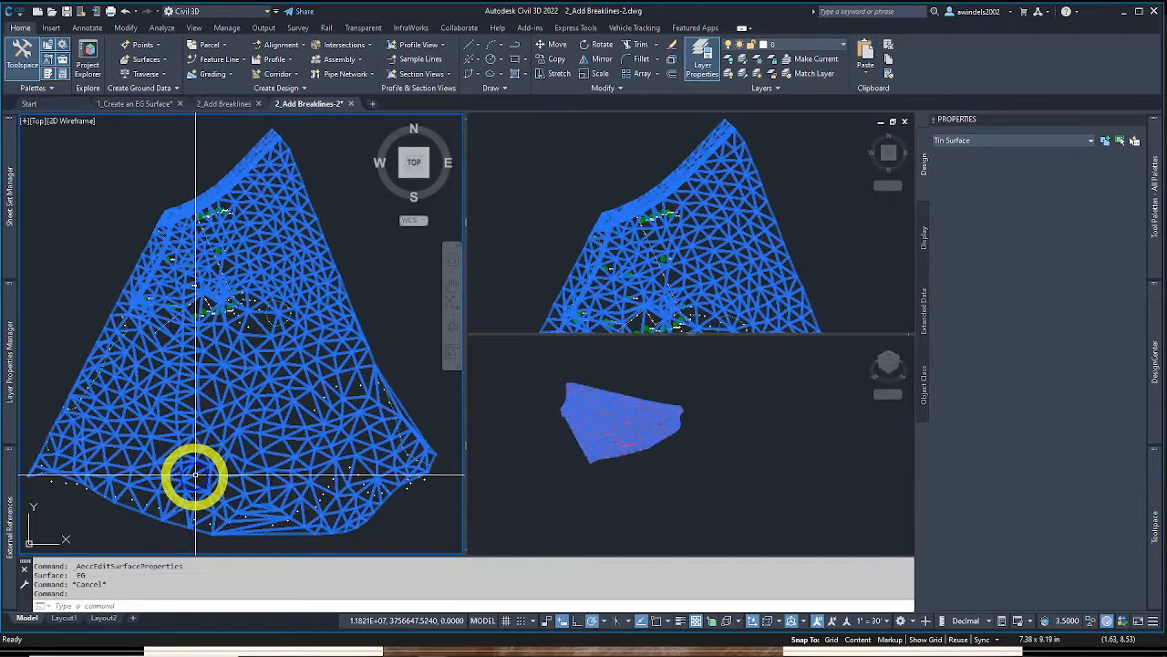
right_click(196, 477)
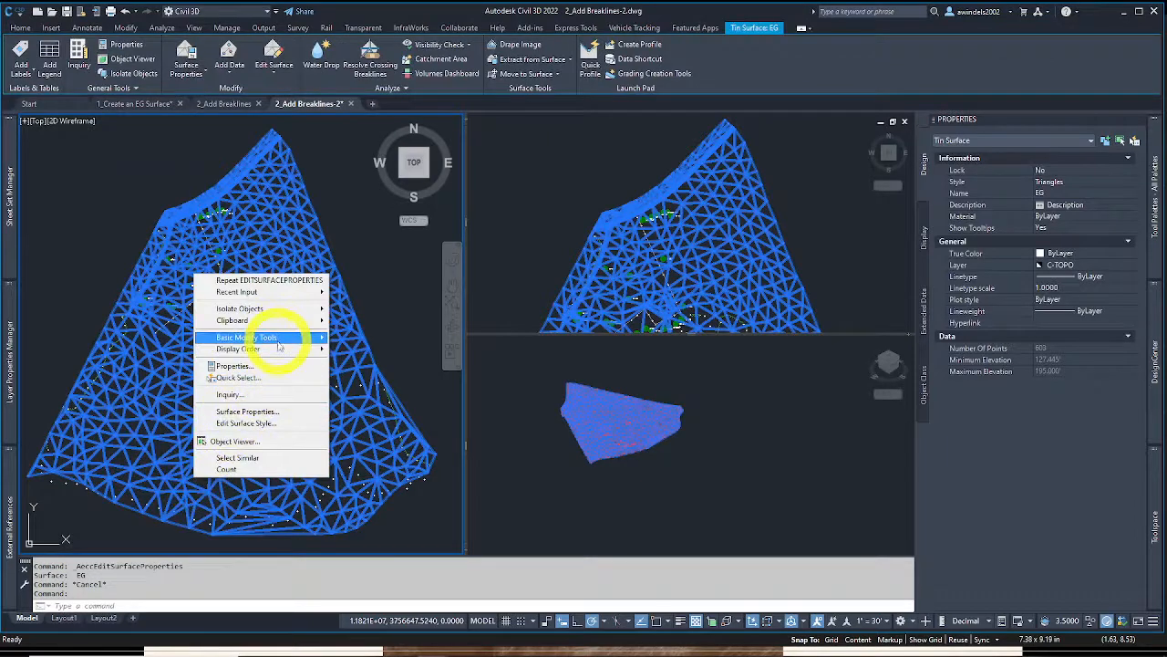
mouse_move(273, 348)
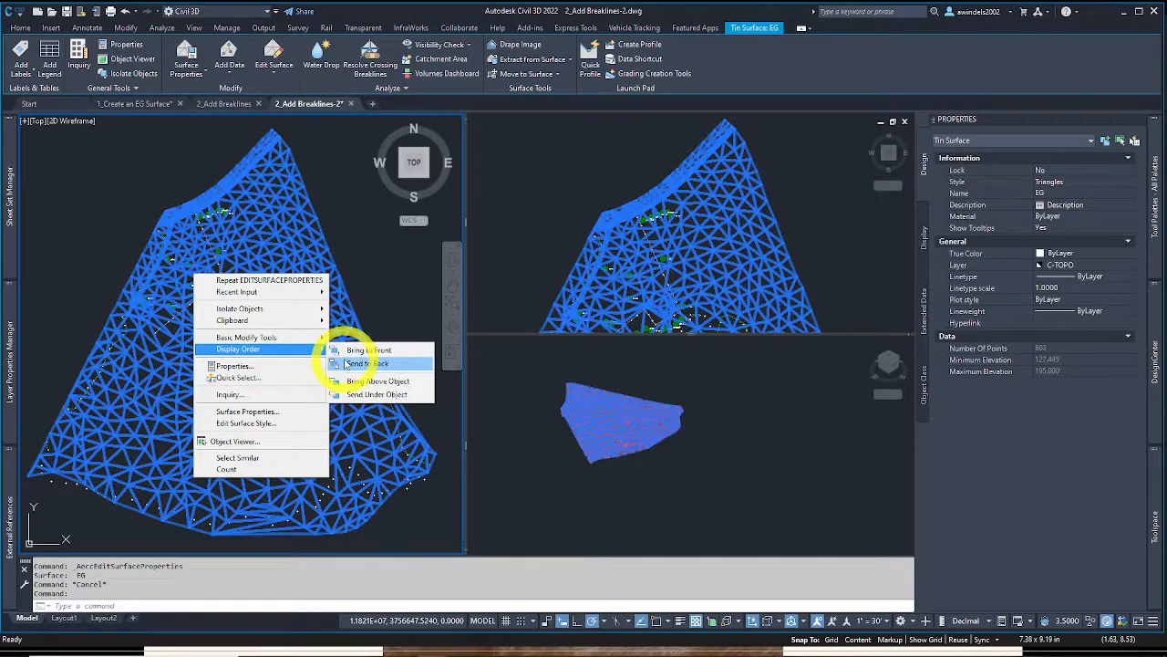
click(356, 363)
key(Escape)
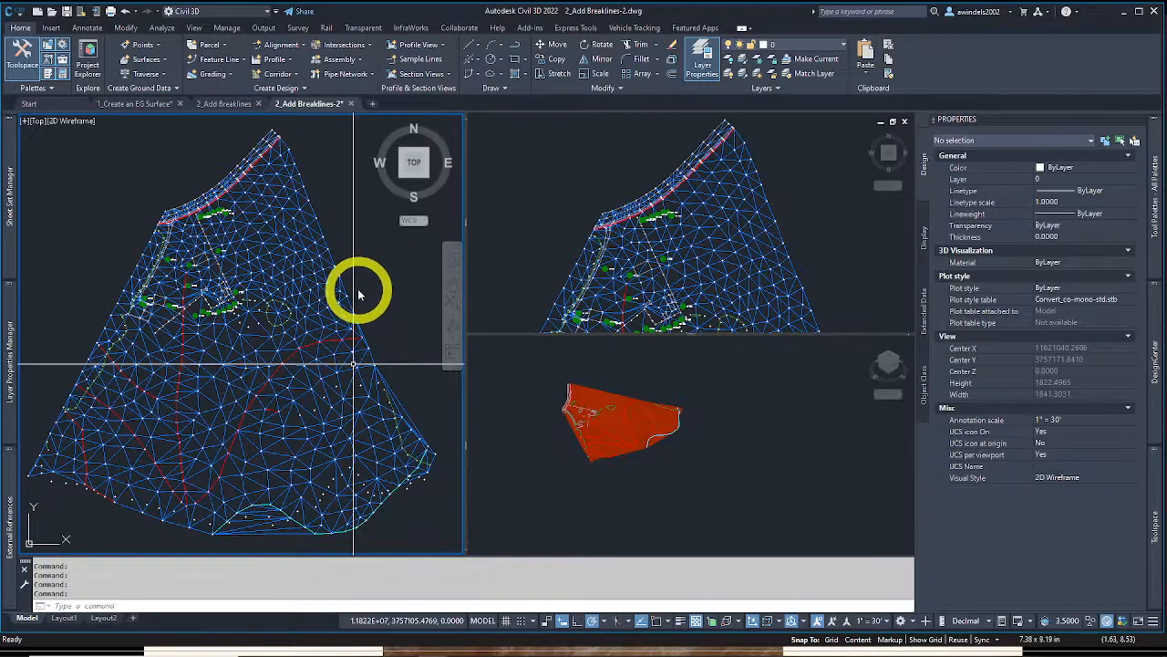
Repeat the Send to Back display order operation on the reselected EG surface
click(357, 286)
key(Escape)
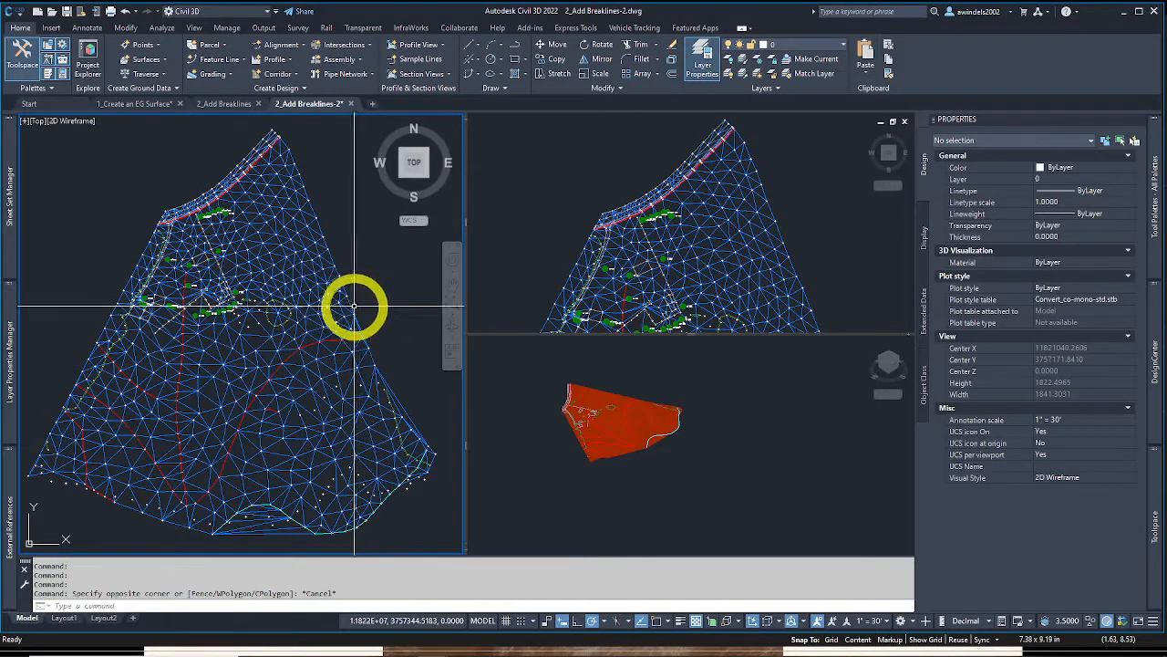
click(351, 308)
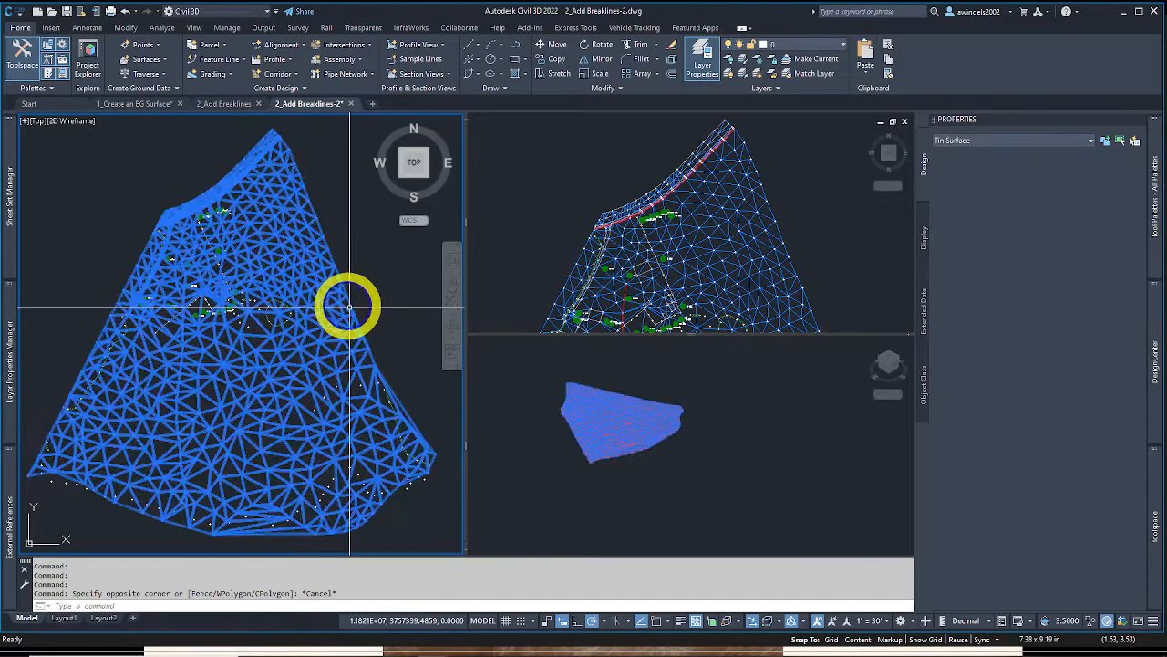
right_click(401, 446)
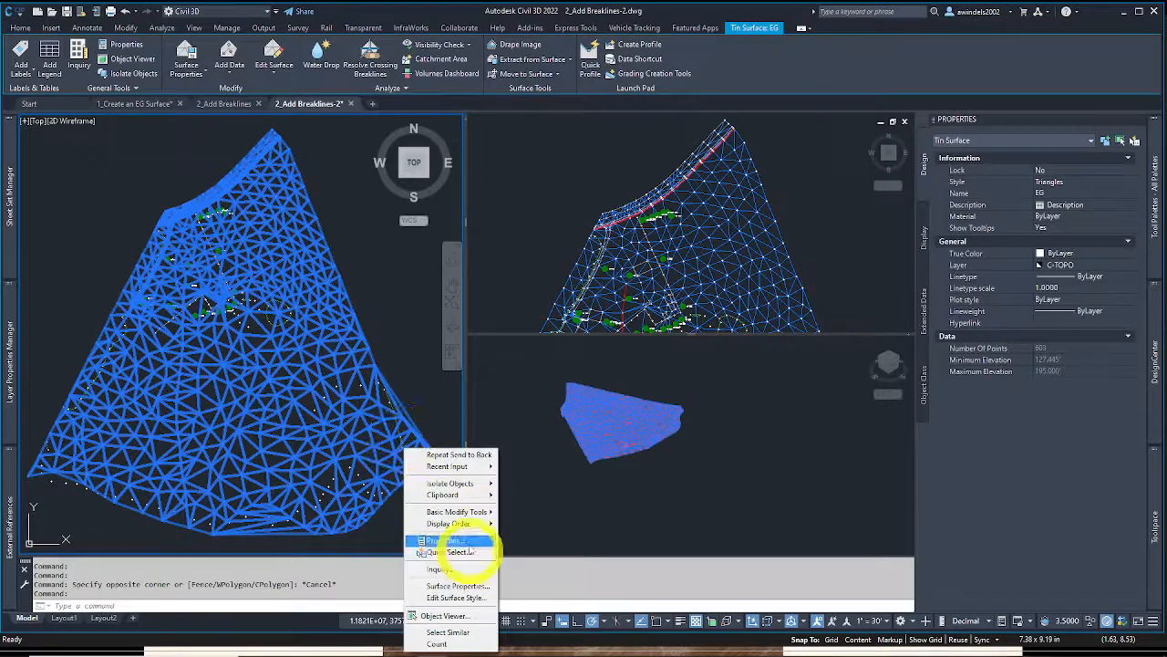
mouse_move(456, 523)
click(551, 537)
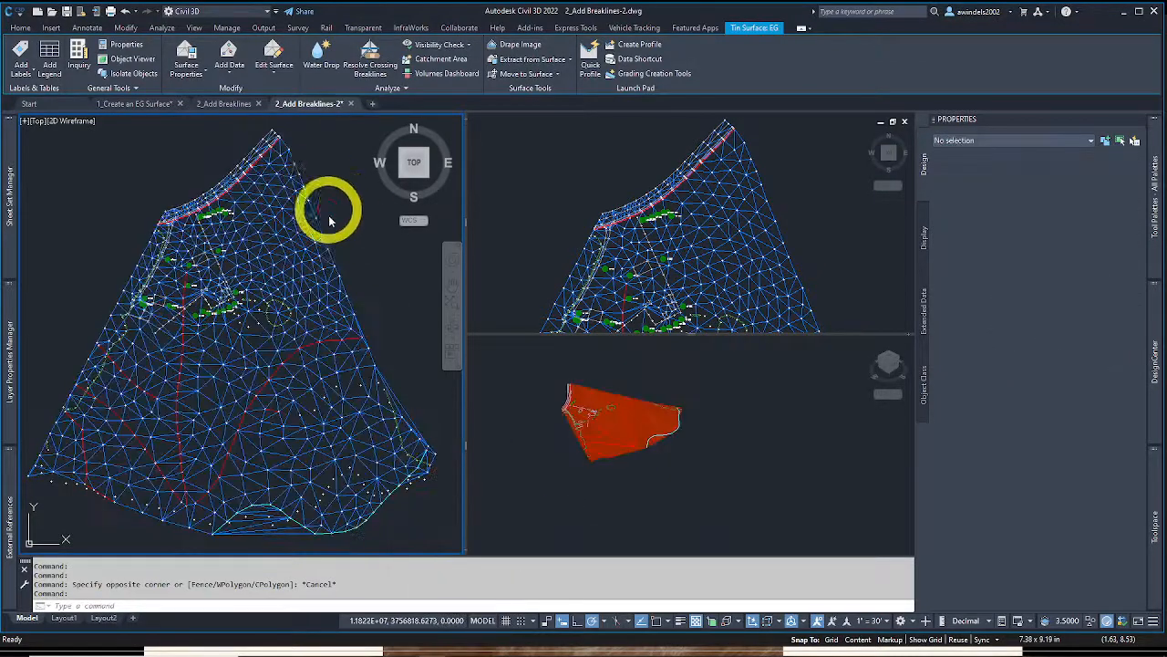
middle_drag(335, 227, 352, 225)
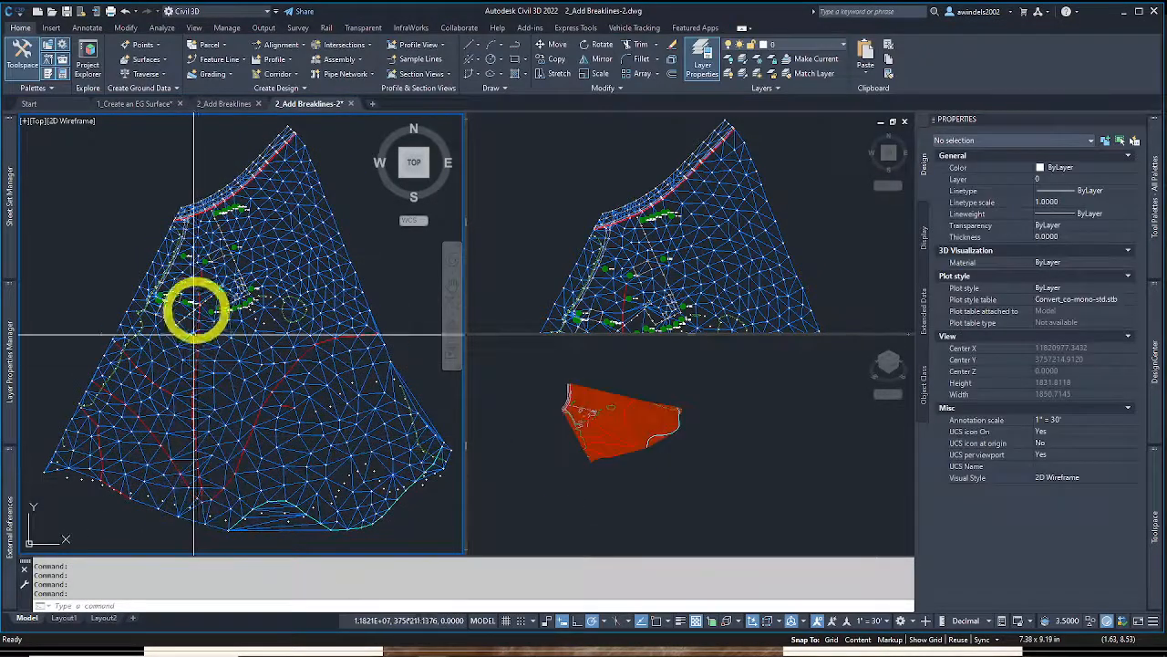
Inspect the "all breaklines but they are 3d polylines this time" set in the EG definition, widening its Description column and viewing its available actions
mouse_move(1156, 360)
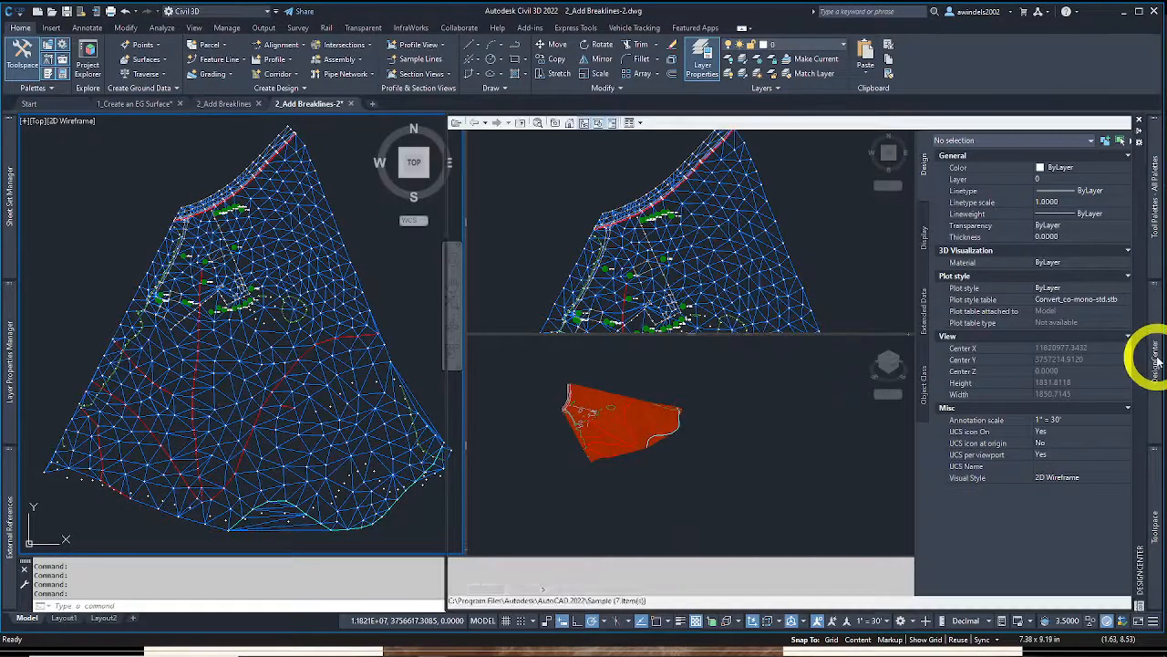
mouse_move(1155, 477)
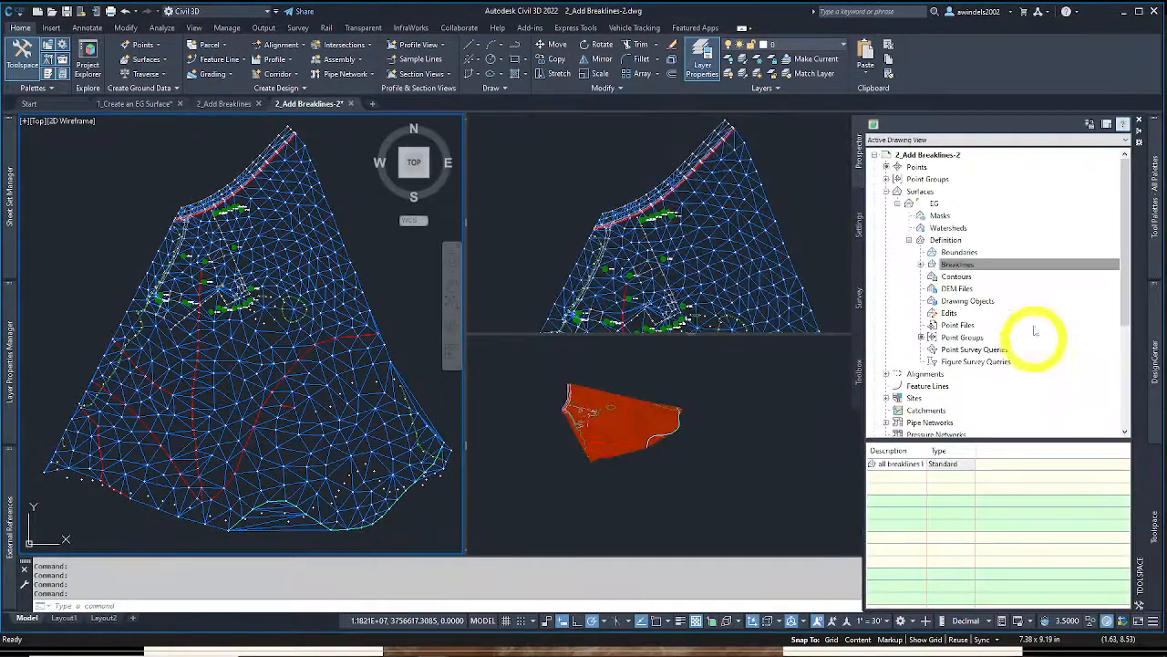
click(920, 264)
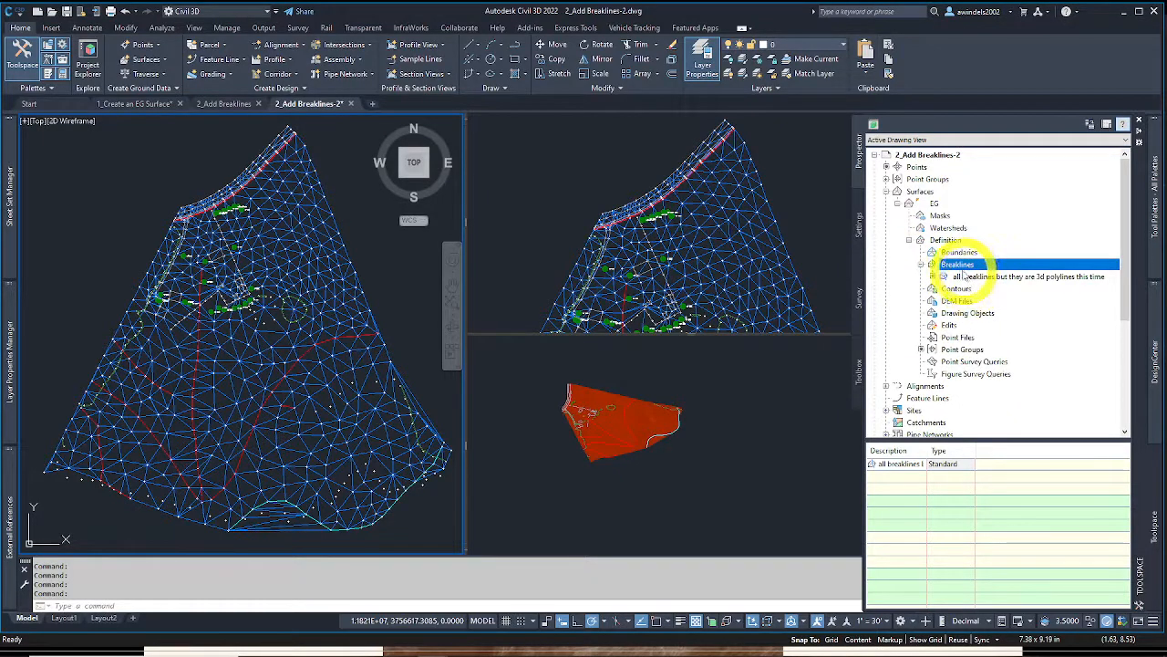
click(921, 464)
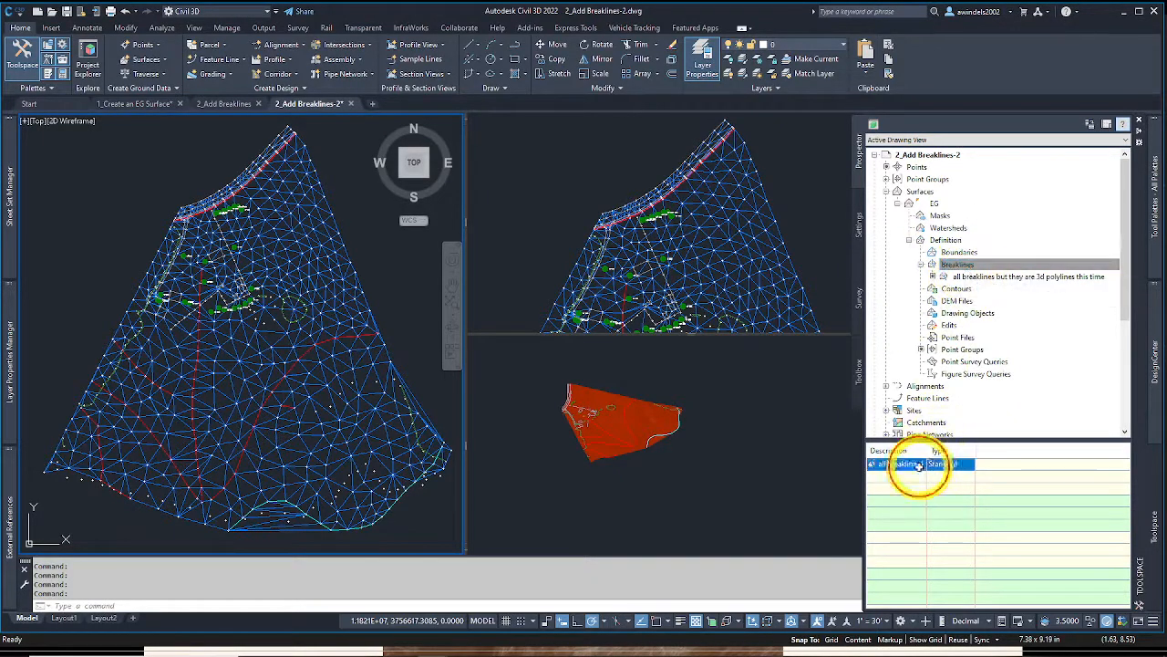
drag(928, 450, 974, 454)
right_click(944, 465)
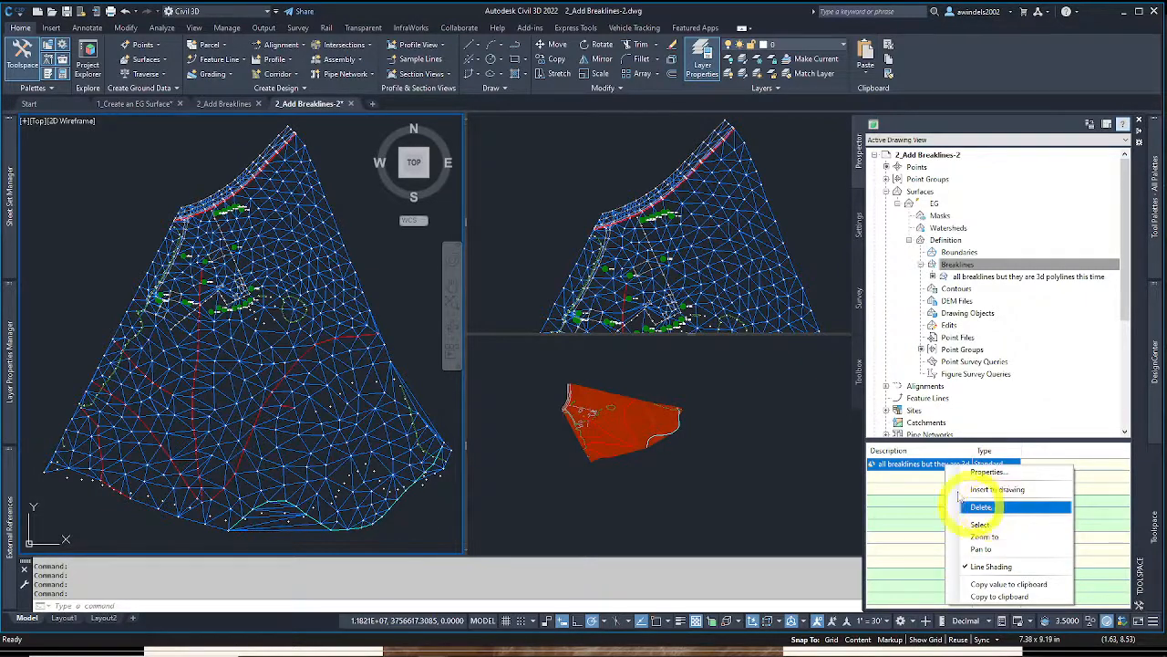
click(981, 507)
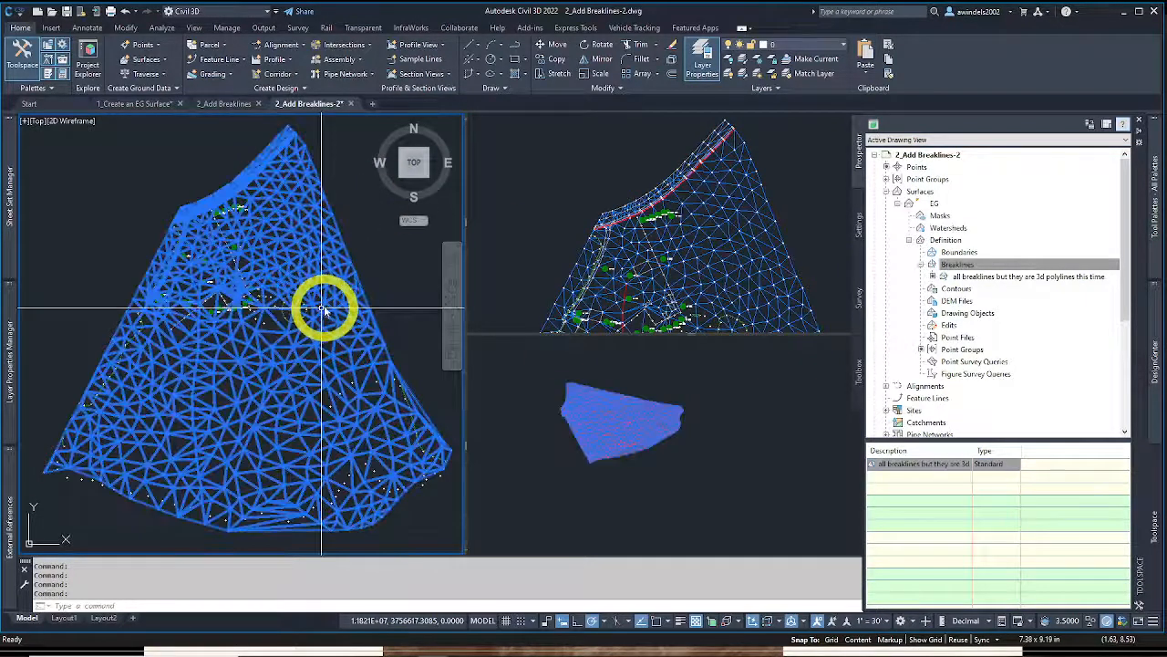
Clear the Add breakline operation in the EG surface properties and discard the change
double_click(320, 306)
right_click(320, 307)
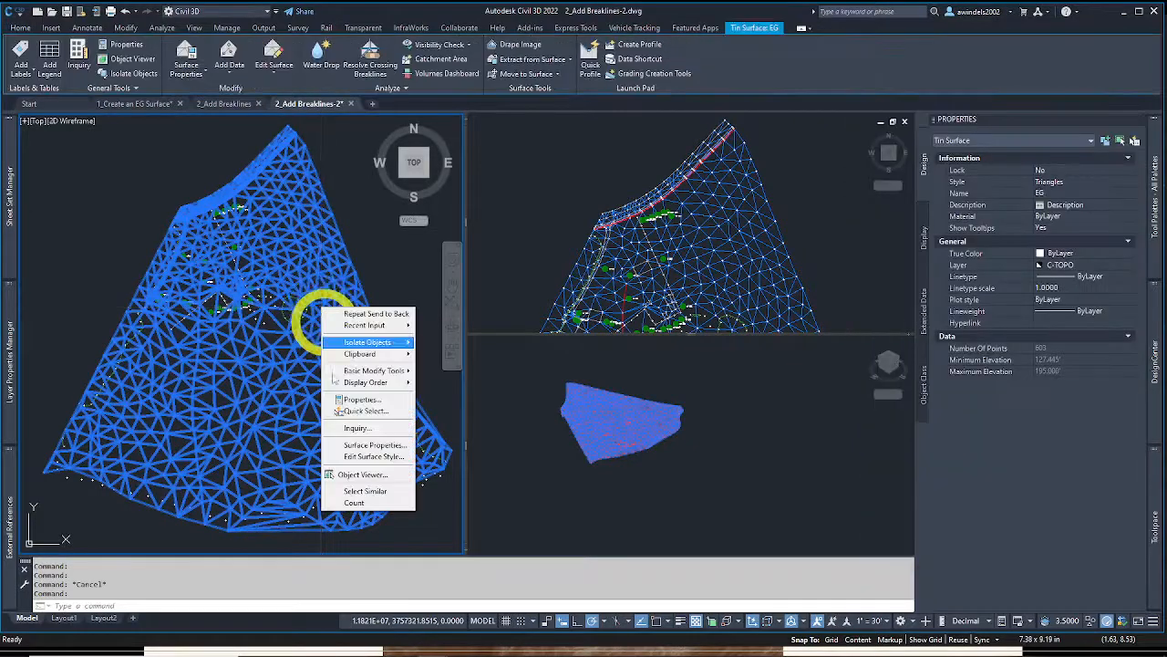
click(363, 444)
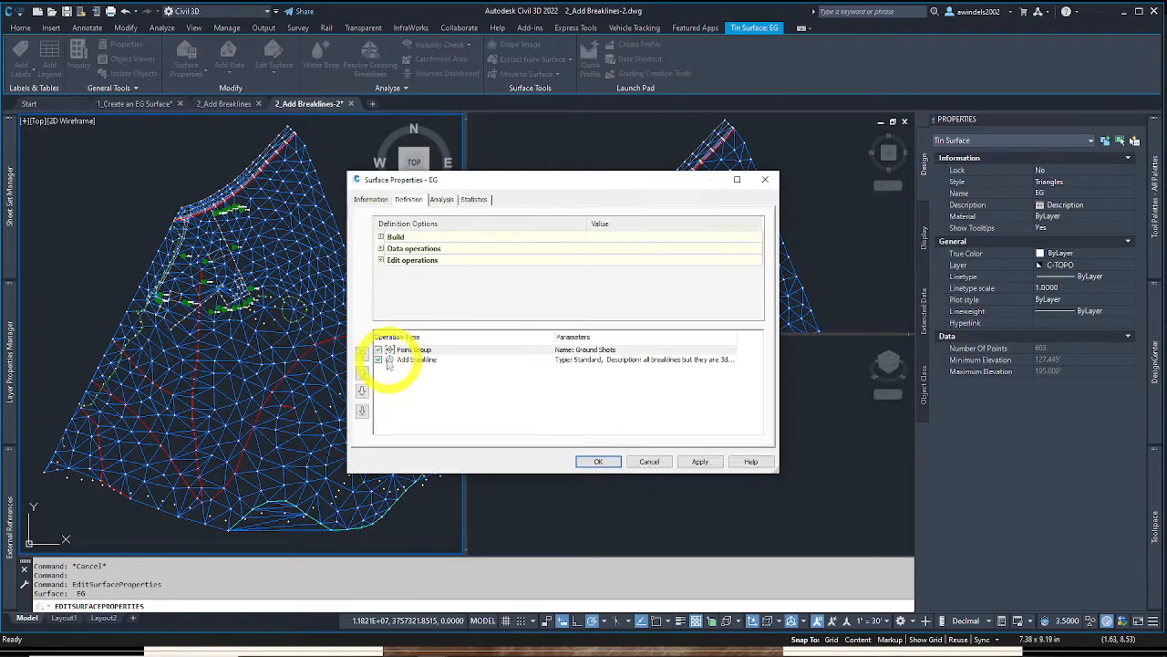
click(379, 361)
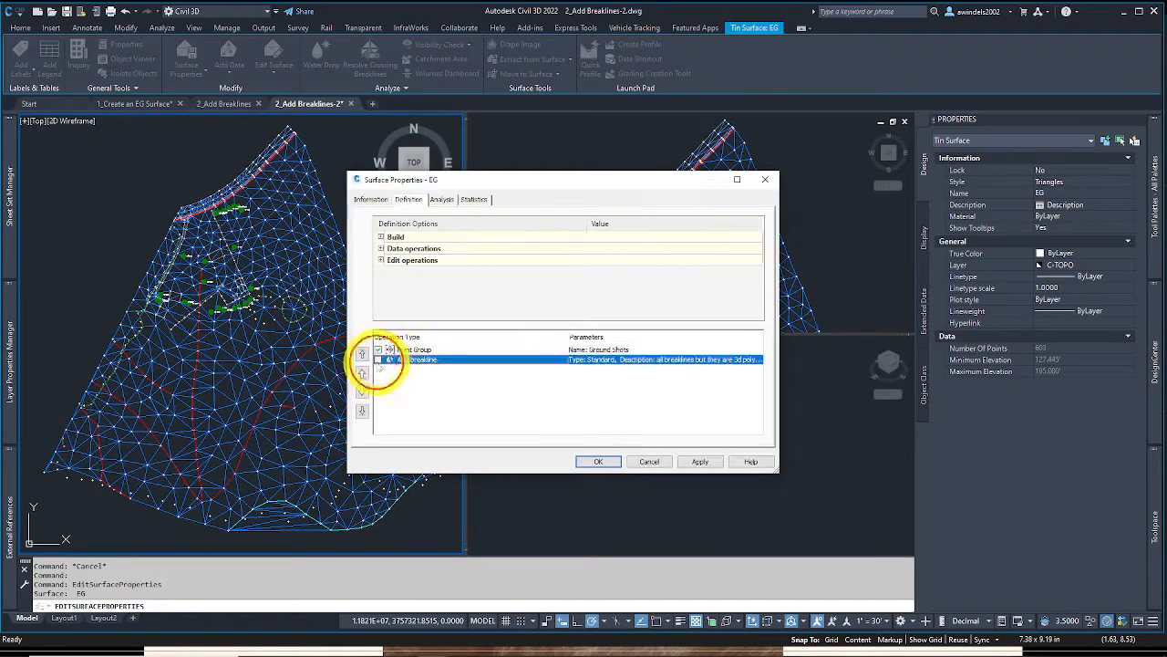
click(649, 461)
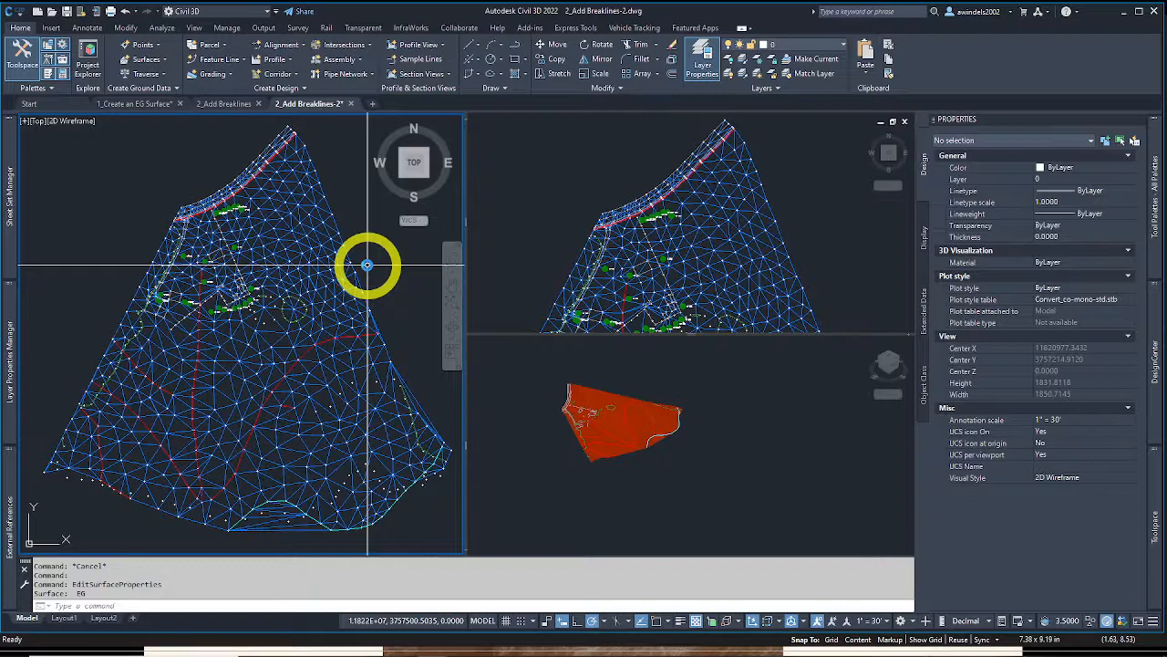
key(Escape)
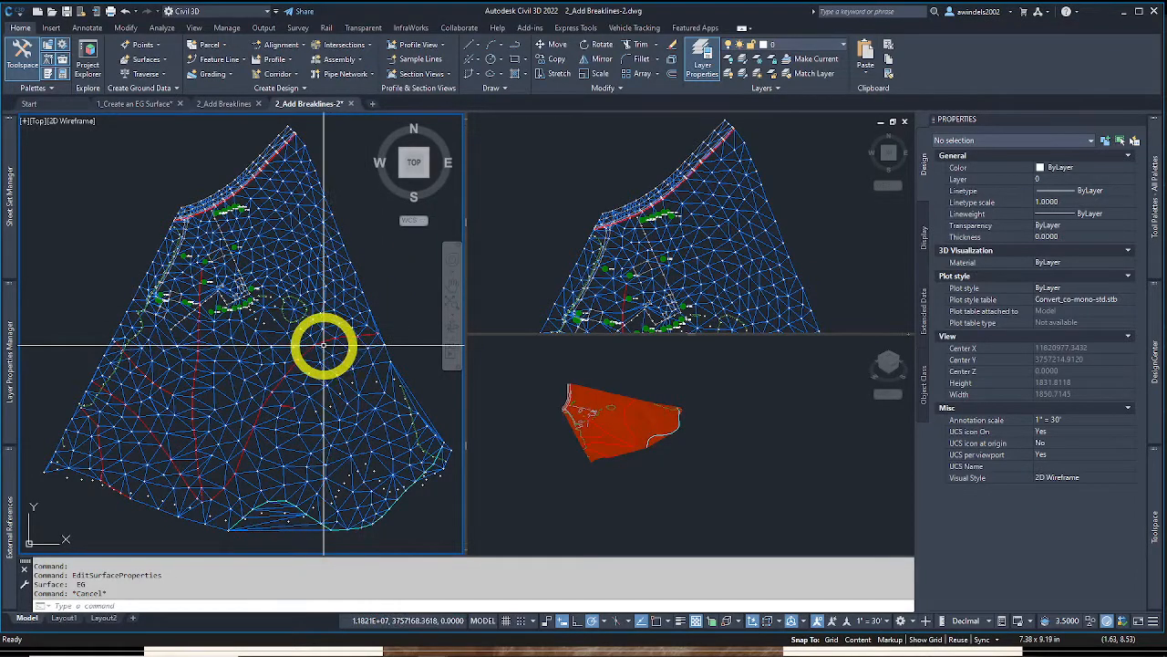
Select the long curved red 3D polyline across the middle of the EG surface and view its available actions
click(323, 342)
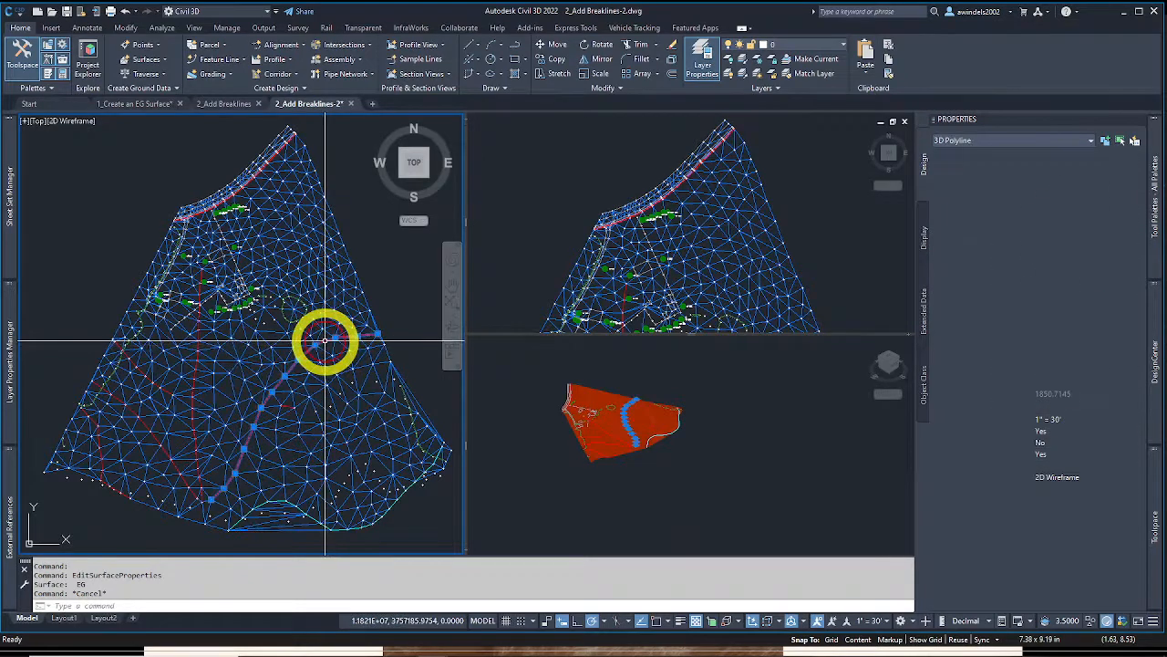
middle_drag(329, 355, 323, 345)
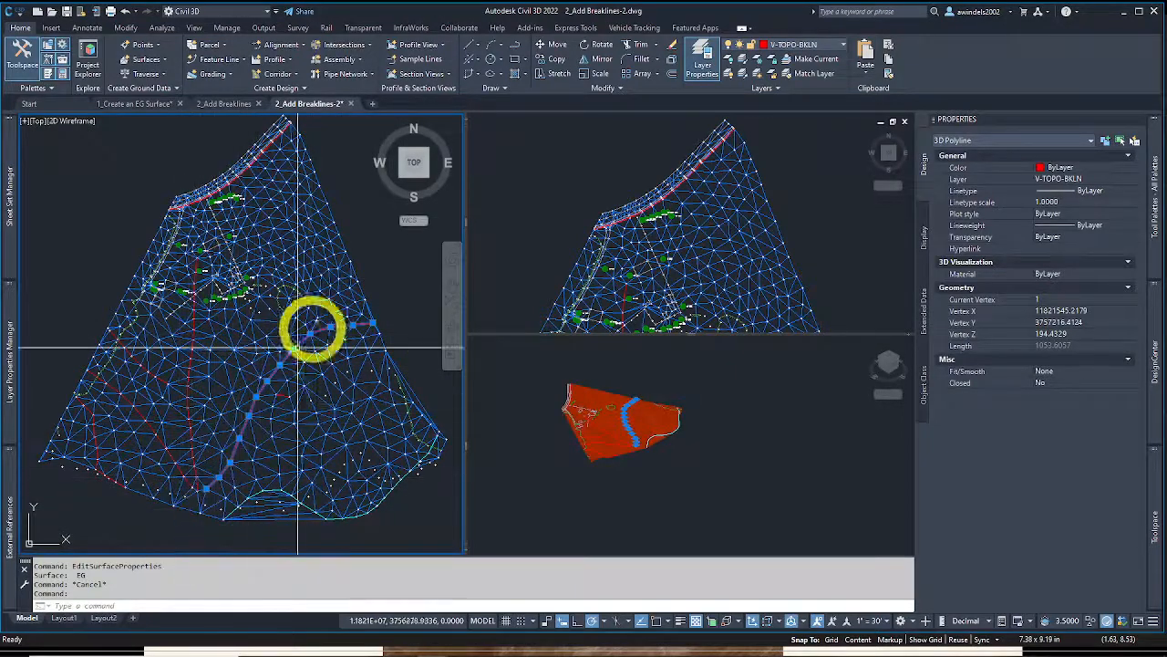
right_click(366, 321)
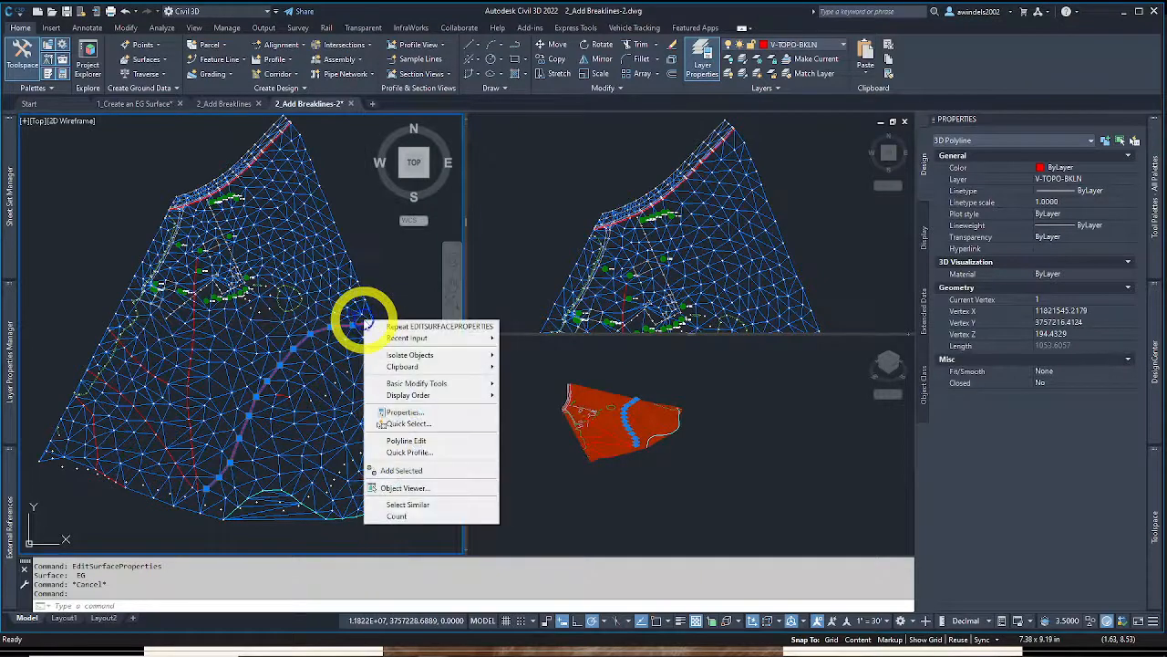
key(Escape)
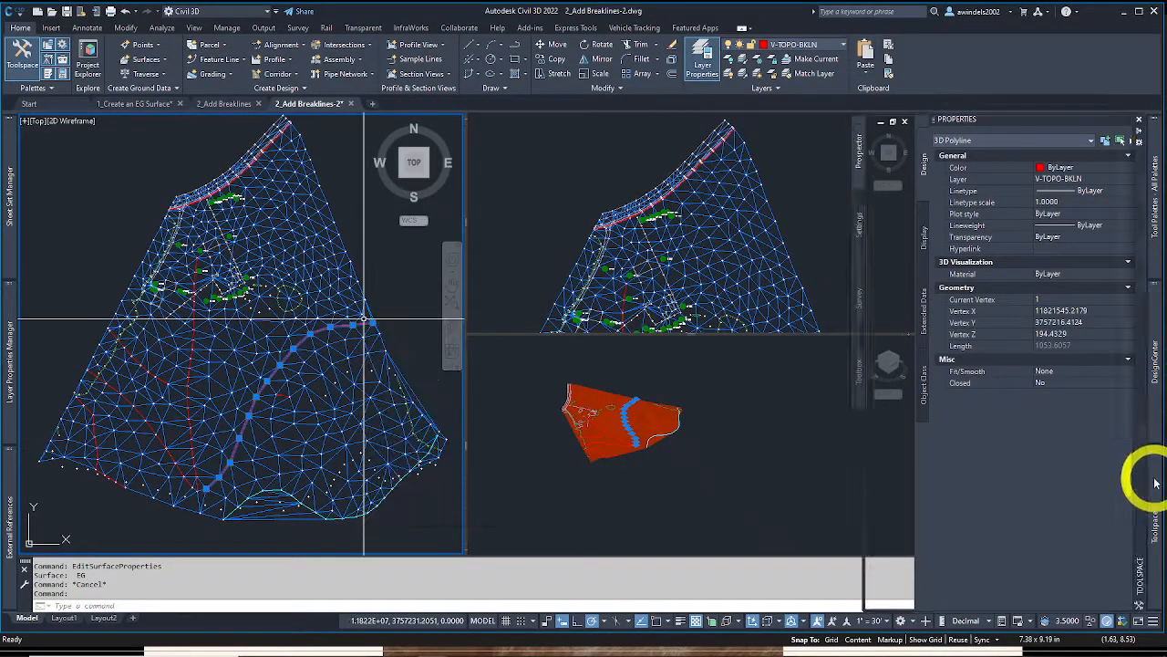
Set up a Proximity breakline described "adding a breakline" for the EG surface, and discard it without adding
mouse_move(1156, 484)
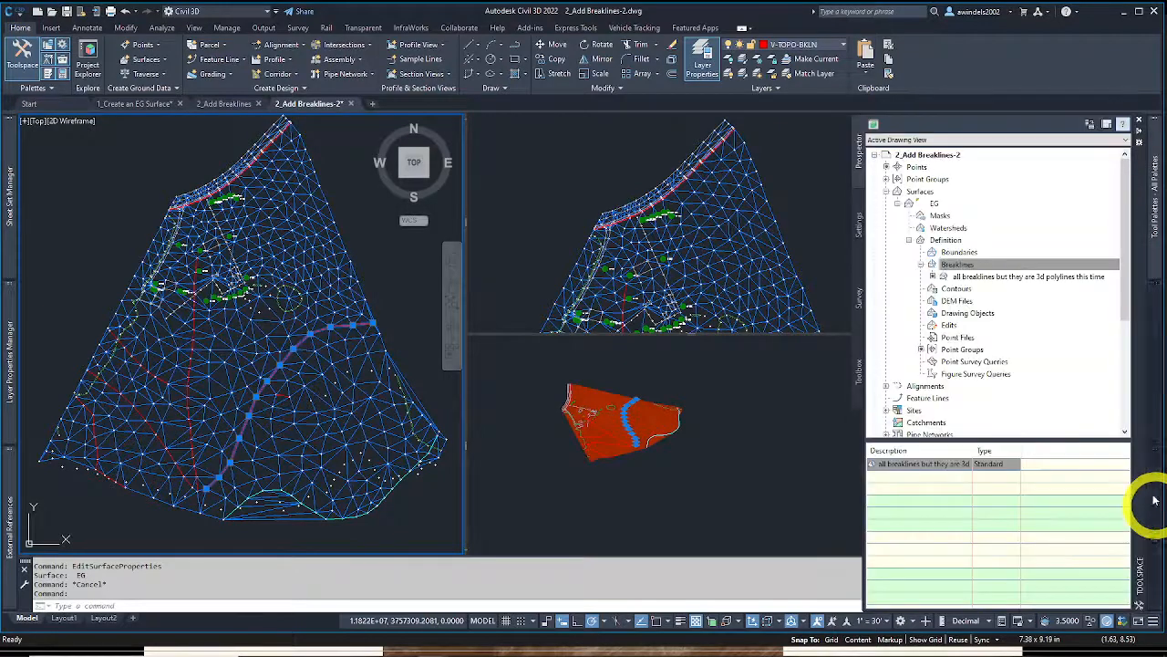
right_click(976, 264)
click(990, 273)
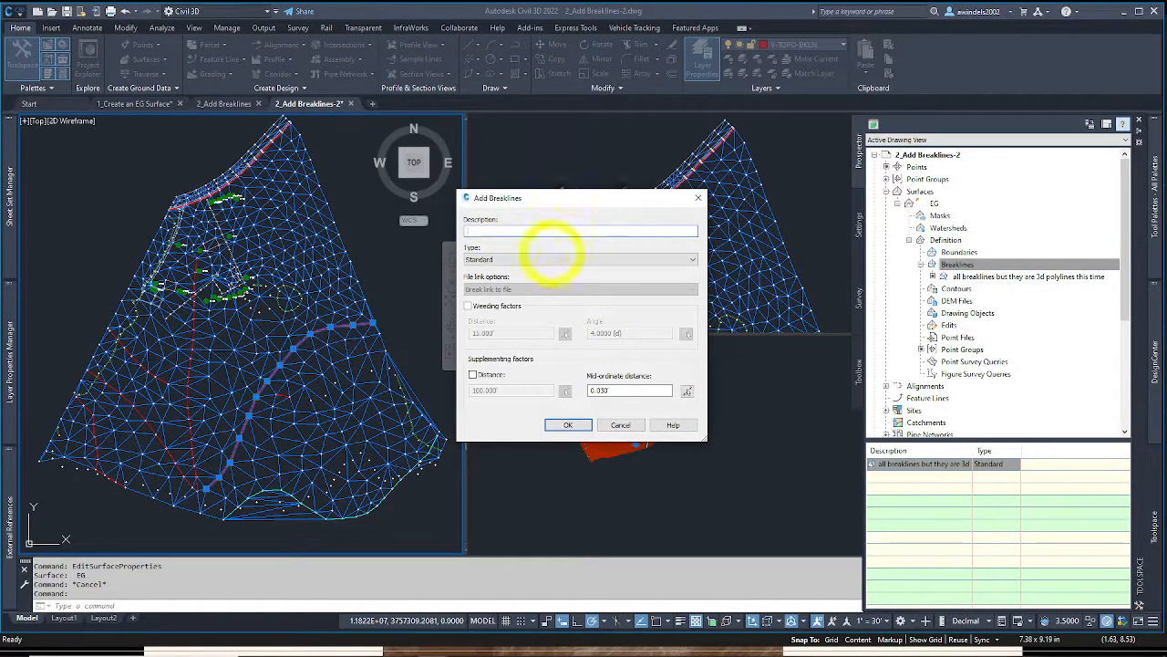
text(fl)
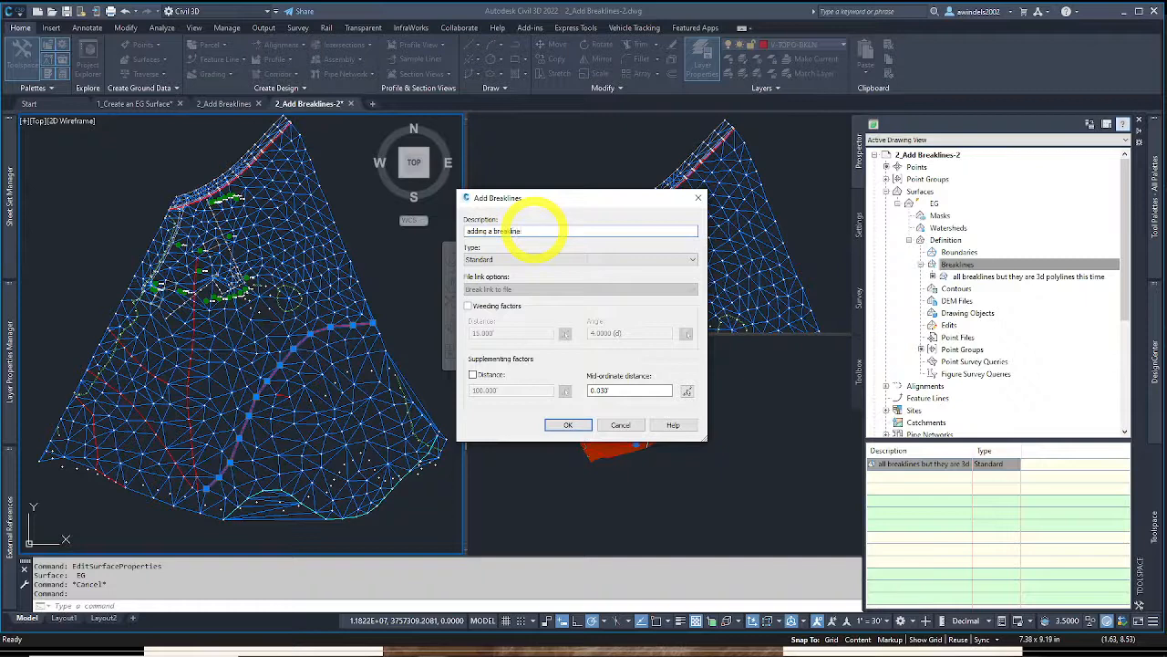
click(556, 259)
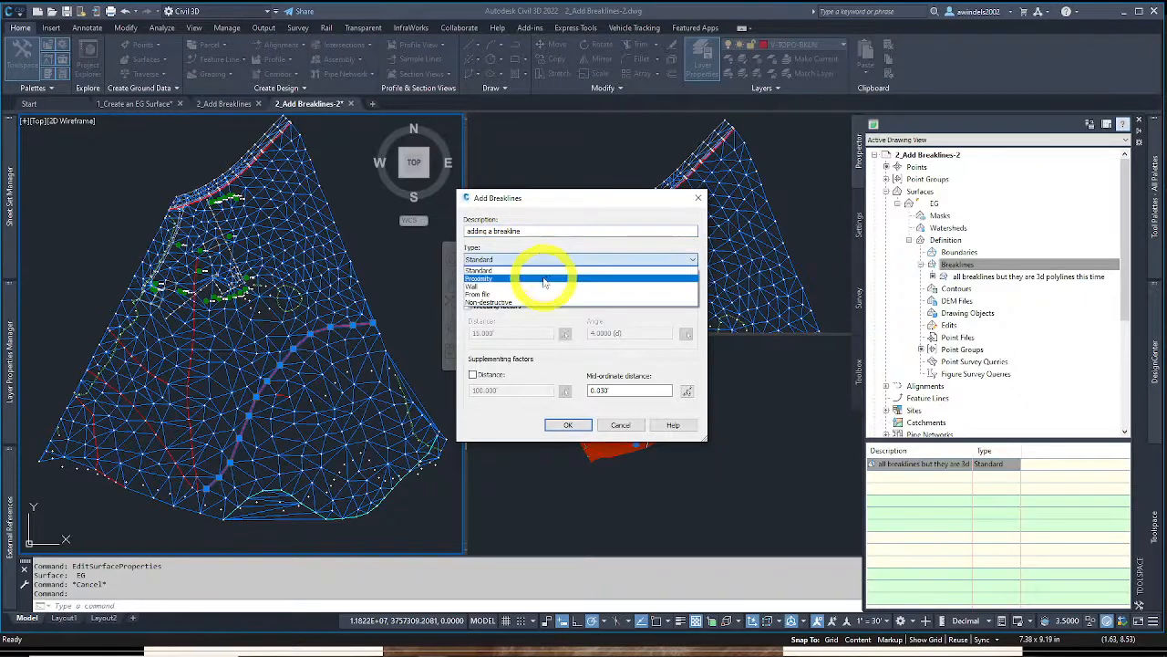
click(545, 278)
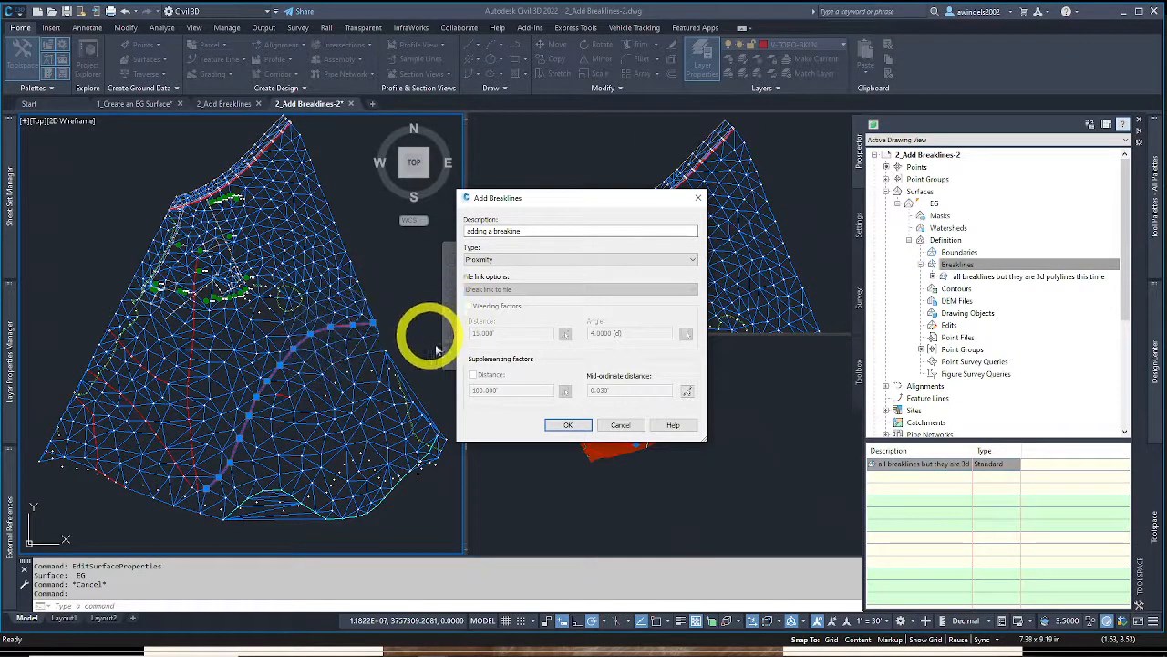
click(636, 425)
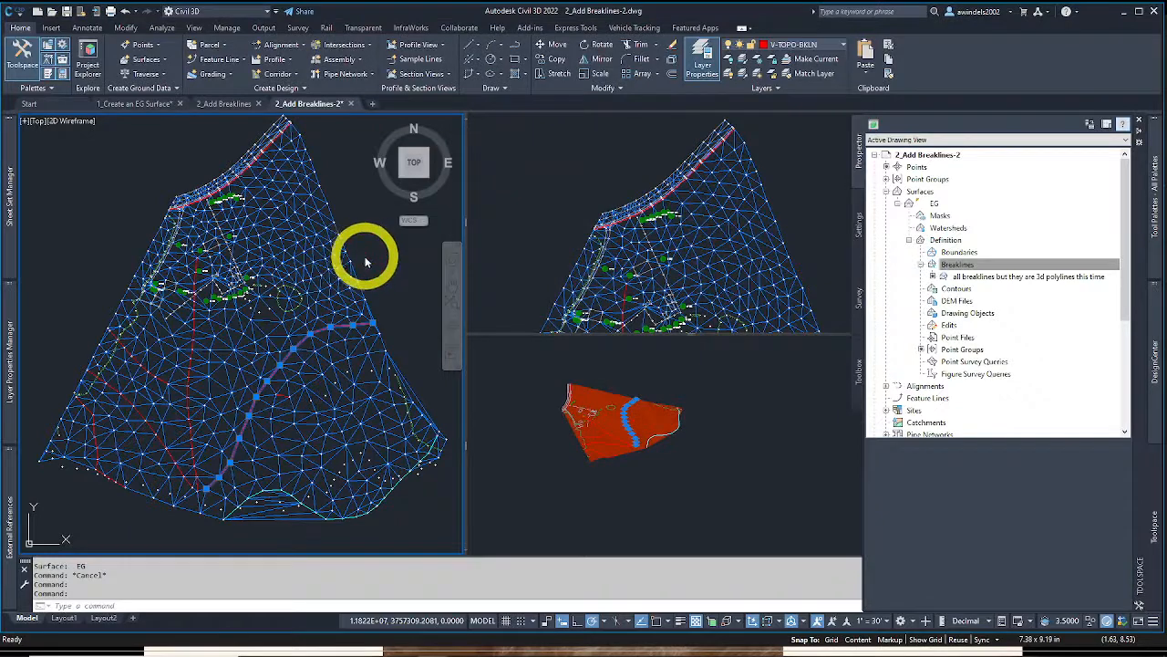
Draw an open 2D polyline with three vertices, about 791 feet long, down the northeastern side of the EG surface
middle_drag(365, 257, 368, 259)
key(Escape)
key(Escape)
key(Escape)
text(PL)
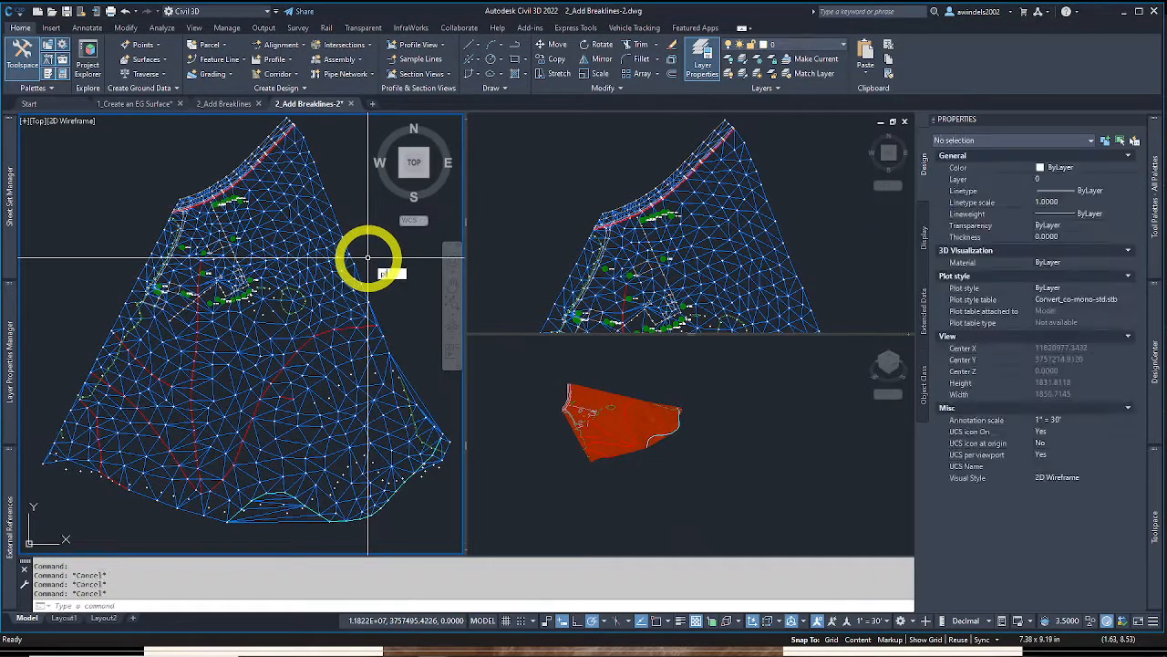
key(Return)
click(285, 155)
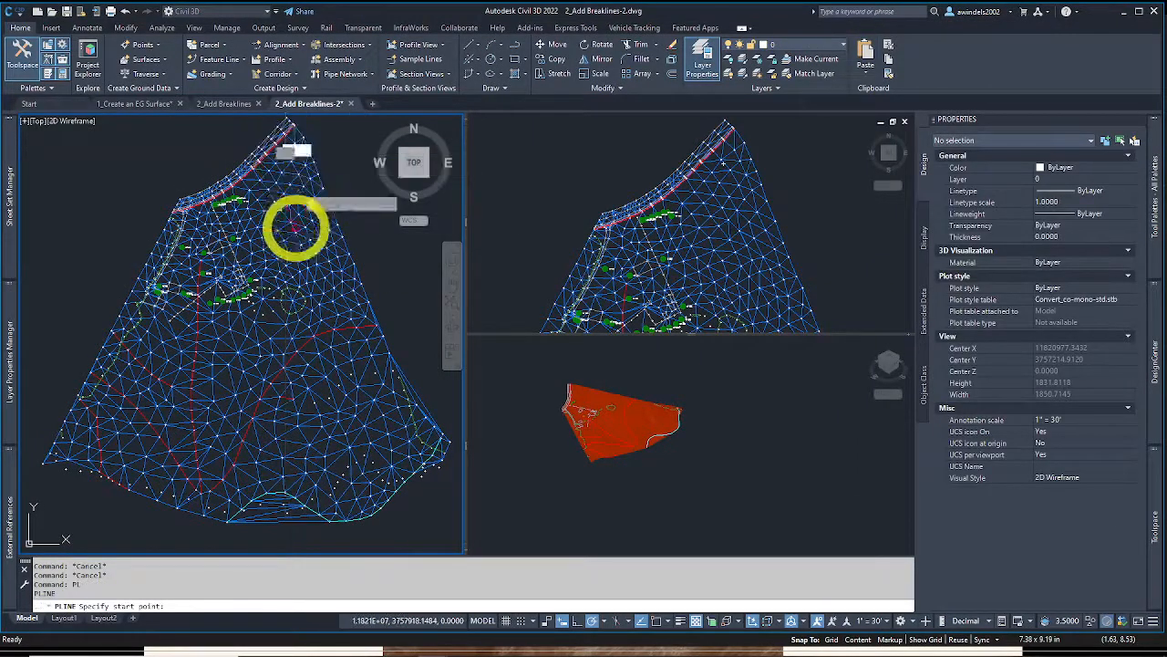
click(297, 230)
click(358, 325)
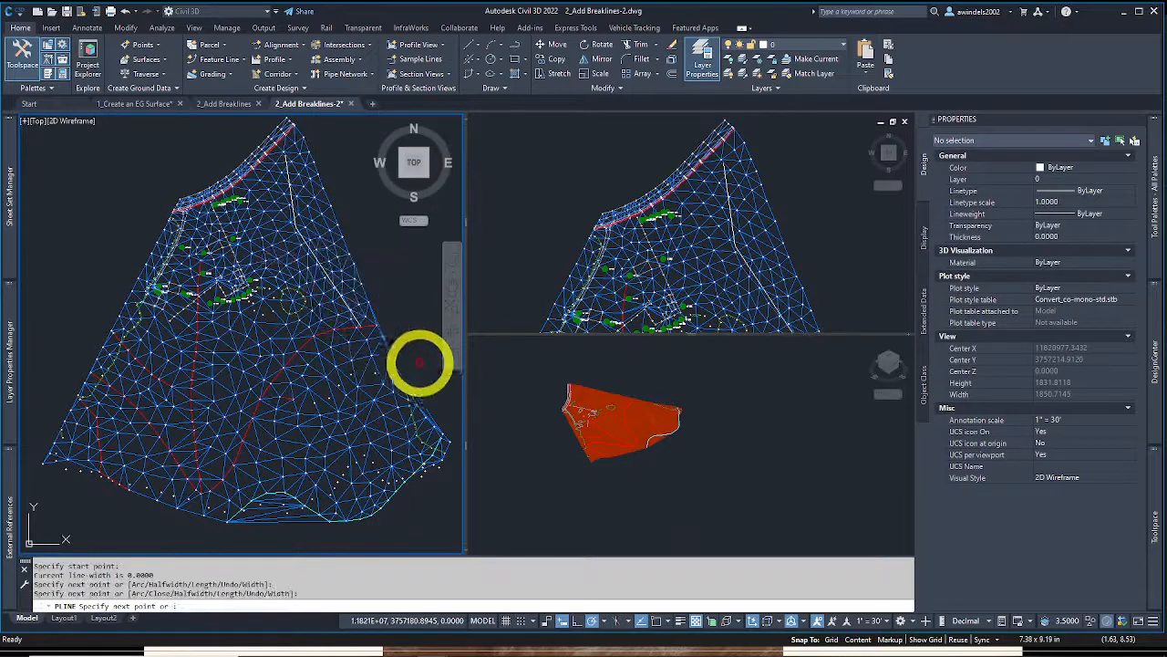
key(Escape)
click(385, 349)
key(Escape)
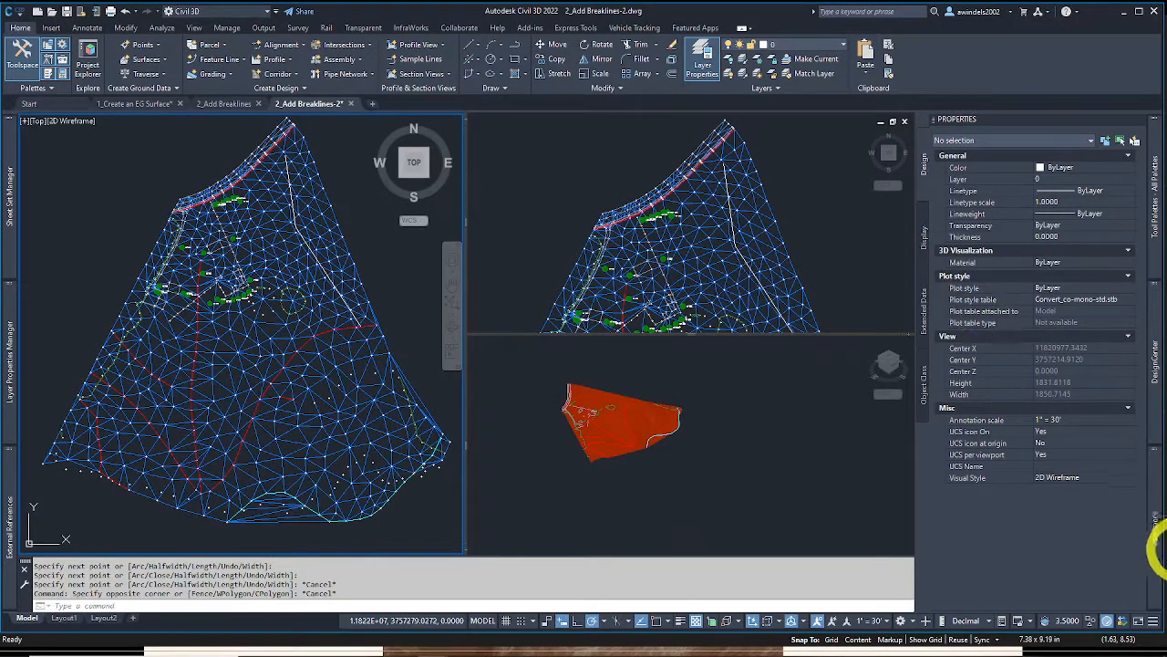
mouse_move(1152, 529)
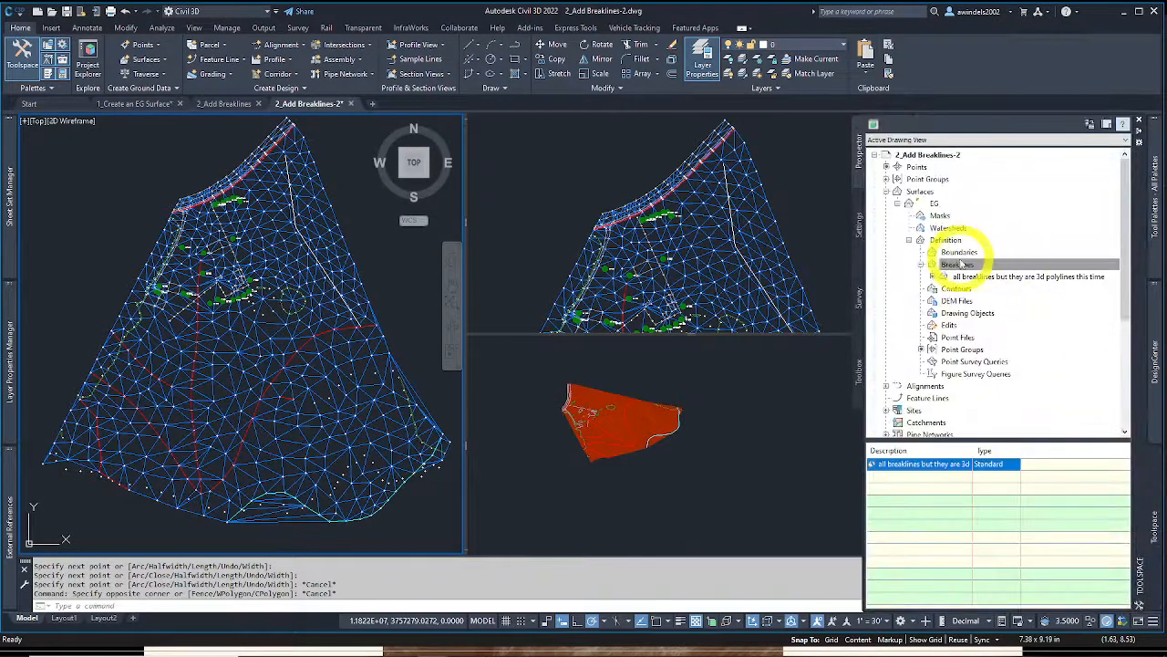
right_click(974, 265)
click(991, 274)
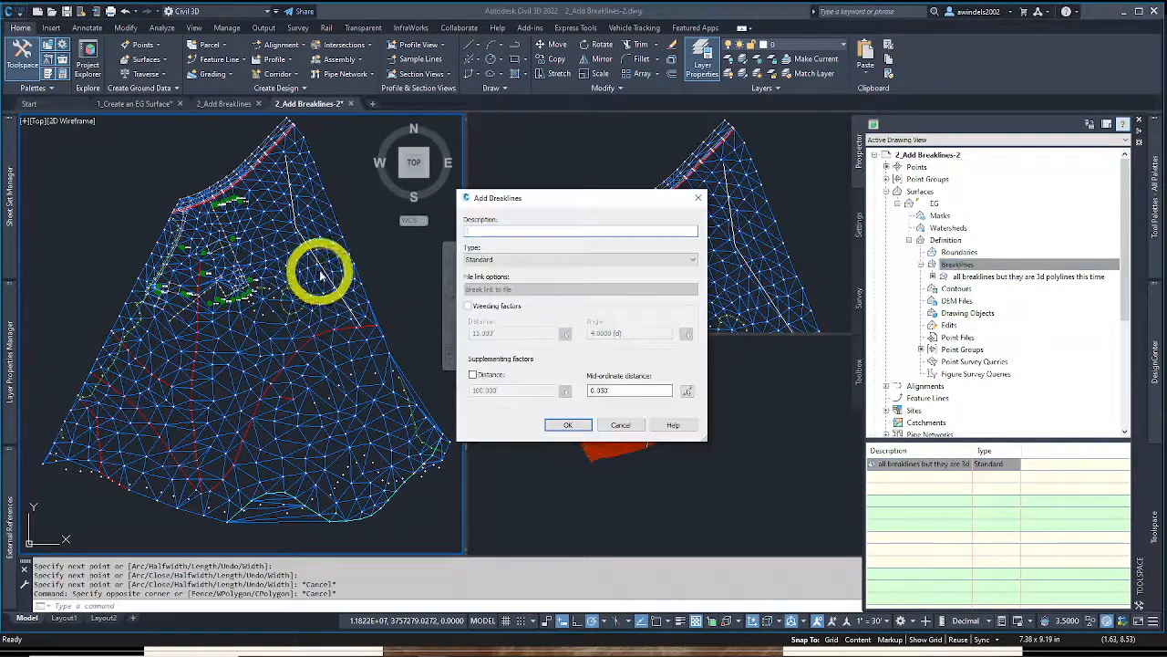
key(Escape)
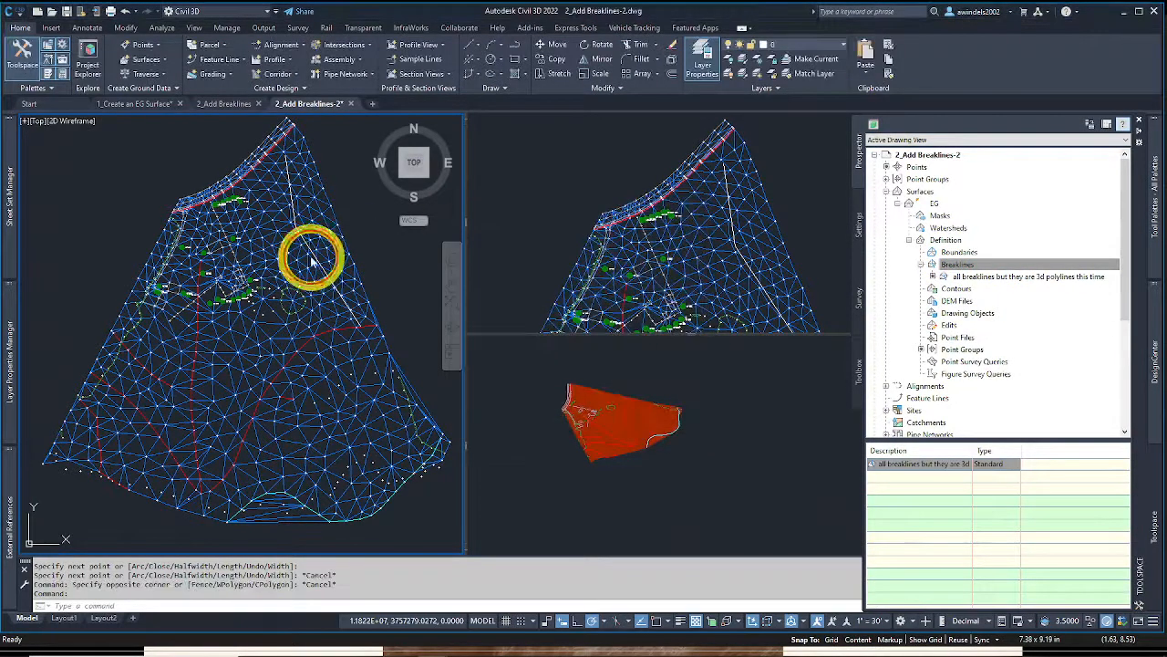
Add the drawn 2D polyline to the EG surface as a Proximity breakline with the description "proximity 1 test"
click(313, 254)
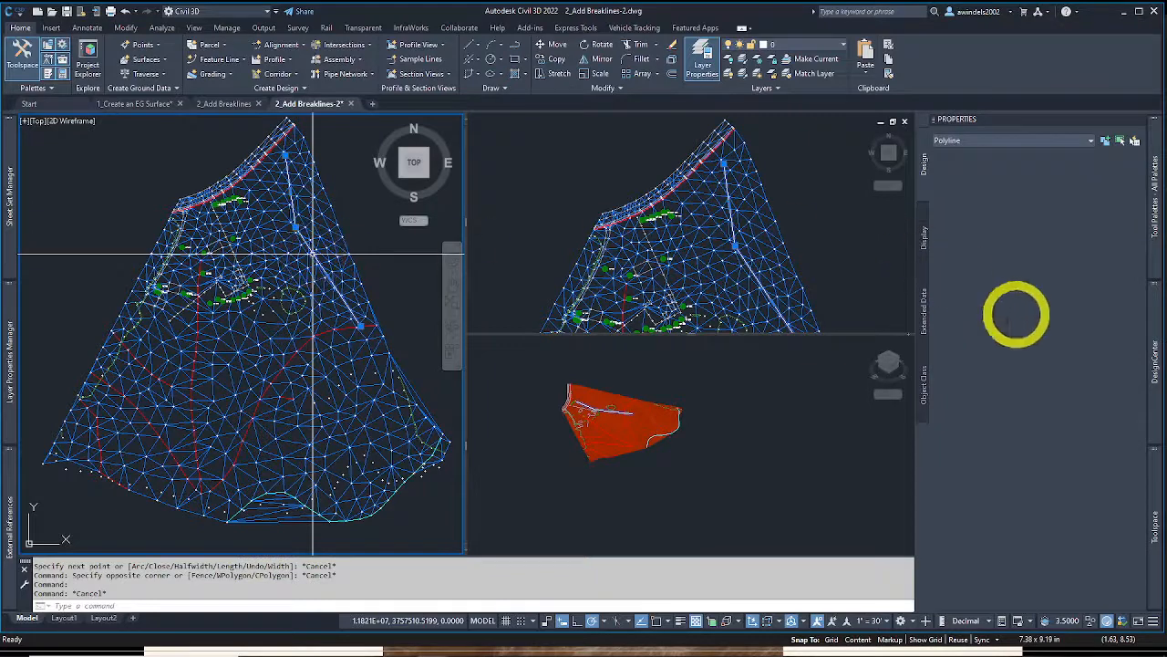
mouse_move(1158, 498)
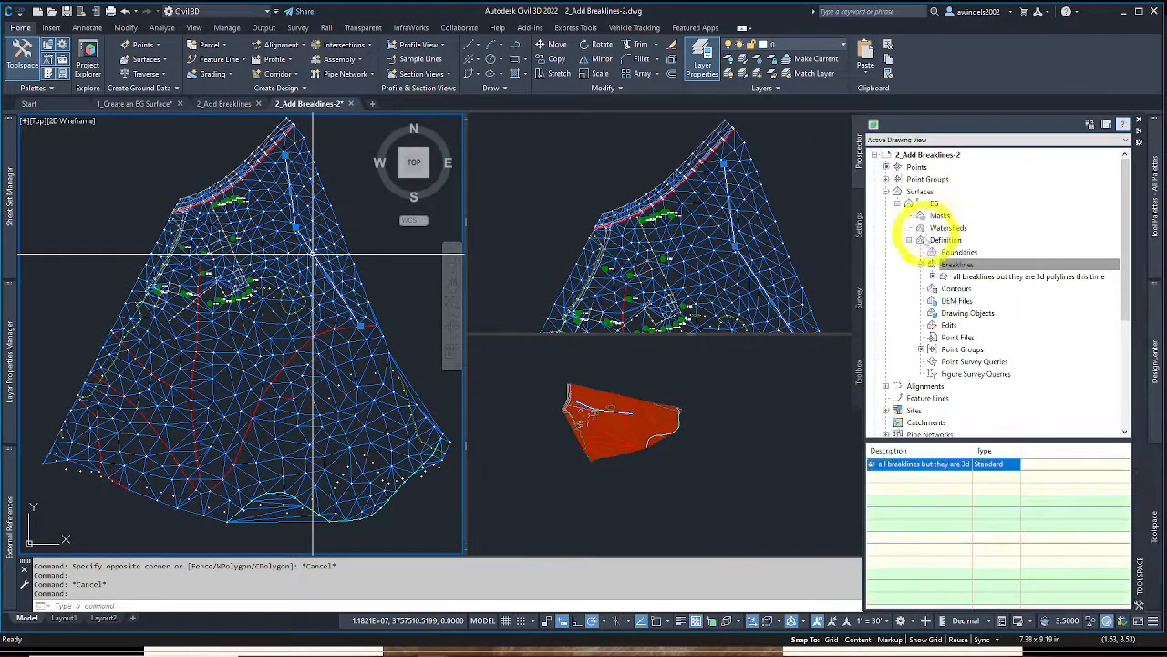
right_click(969, 264)
click(982, 271)
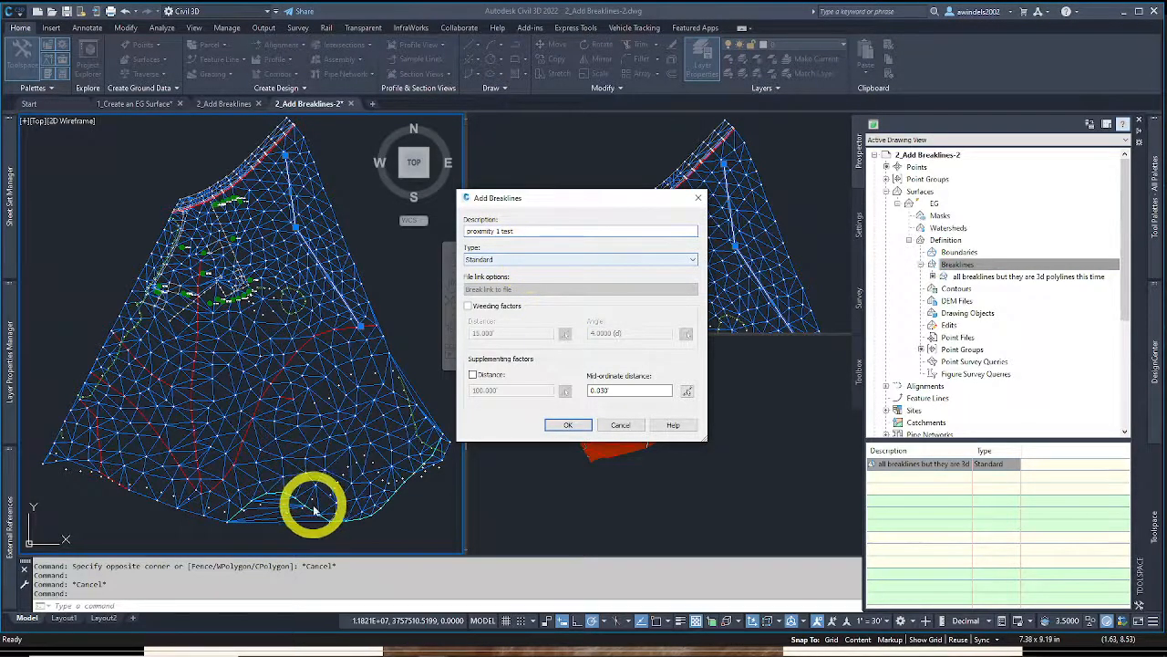
click(510, 260)
click(497, 278)
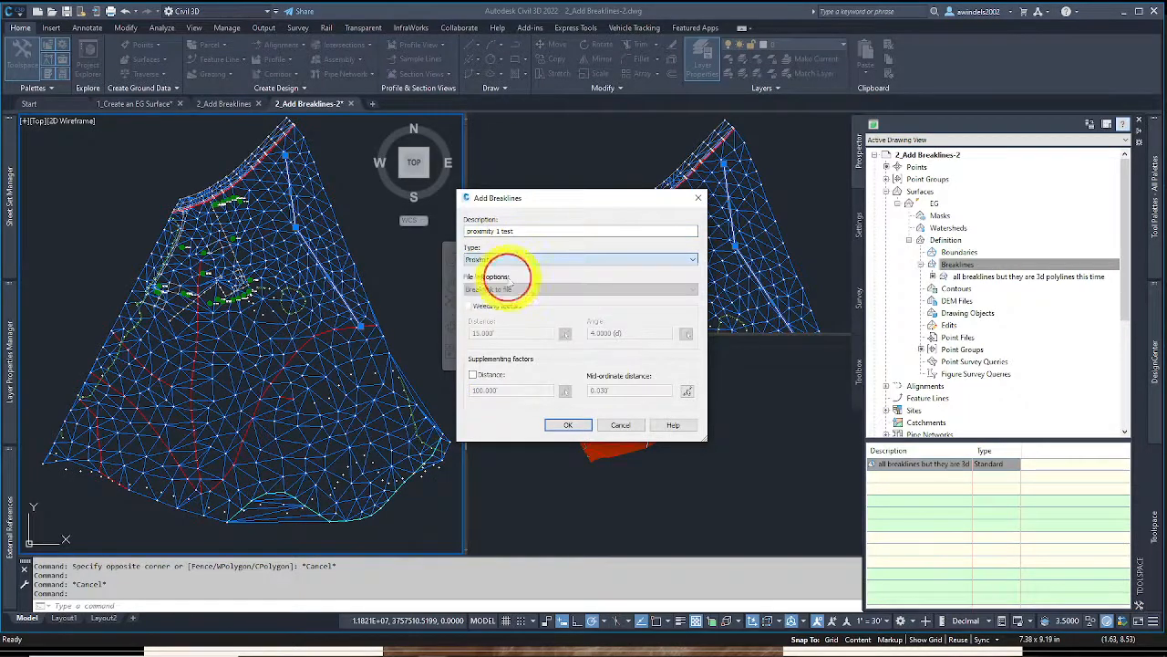
click(570, 426)
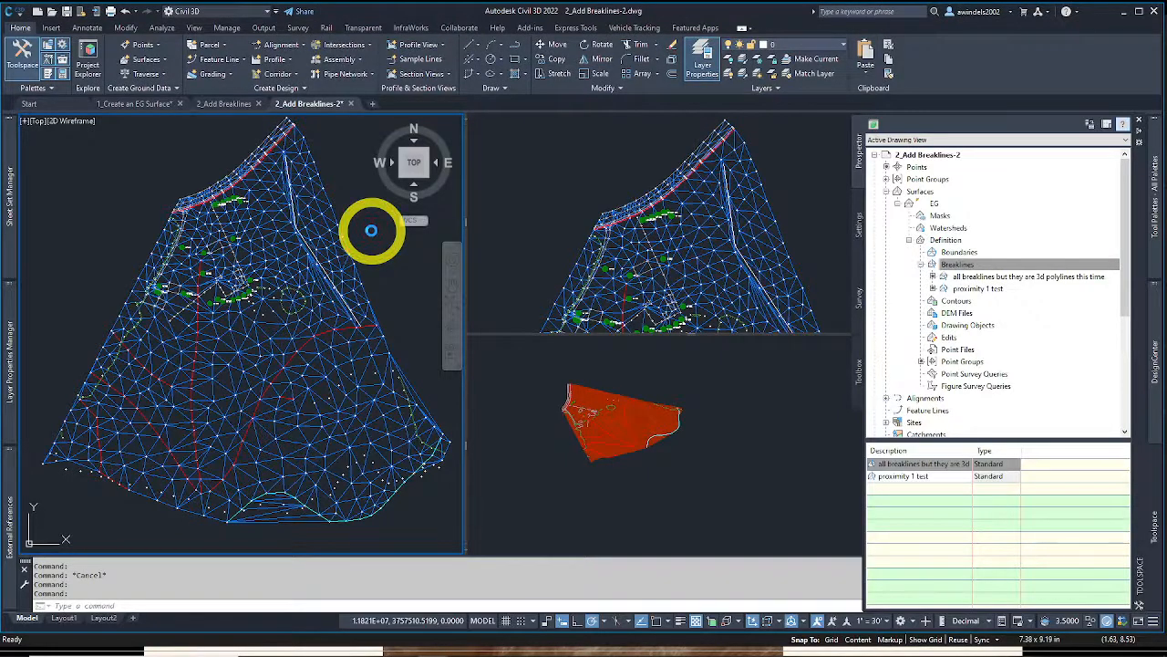
key(Escape)
Examine how the EG triangulation follows nearby surface points along the proximity breakline compared with its source polyline
scroll(347, 234, up, 4)
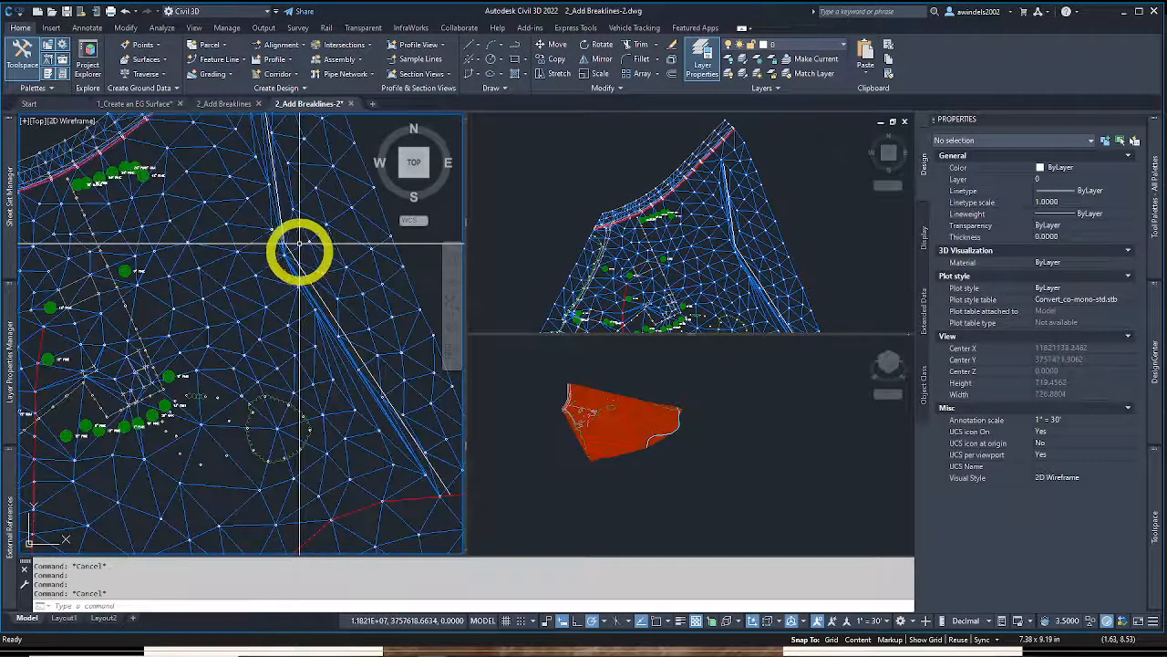
mouse_move(300, 243)
middle_down()
mouse_move(292, 260)
mouse_move(279, 216)
mouse_move(321, 365)
mouse_move(295, 249)
middle_up()
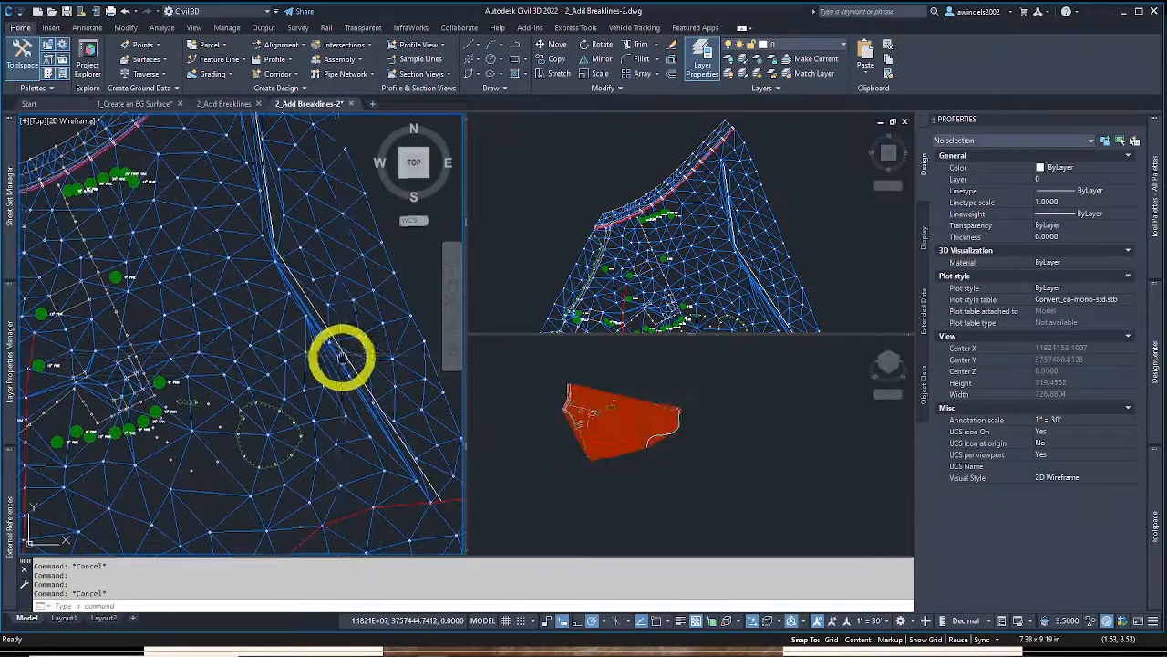
middle_drag(342, 356, 310, 301)
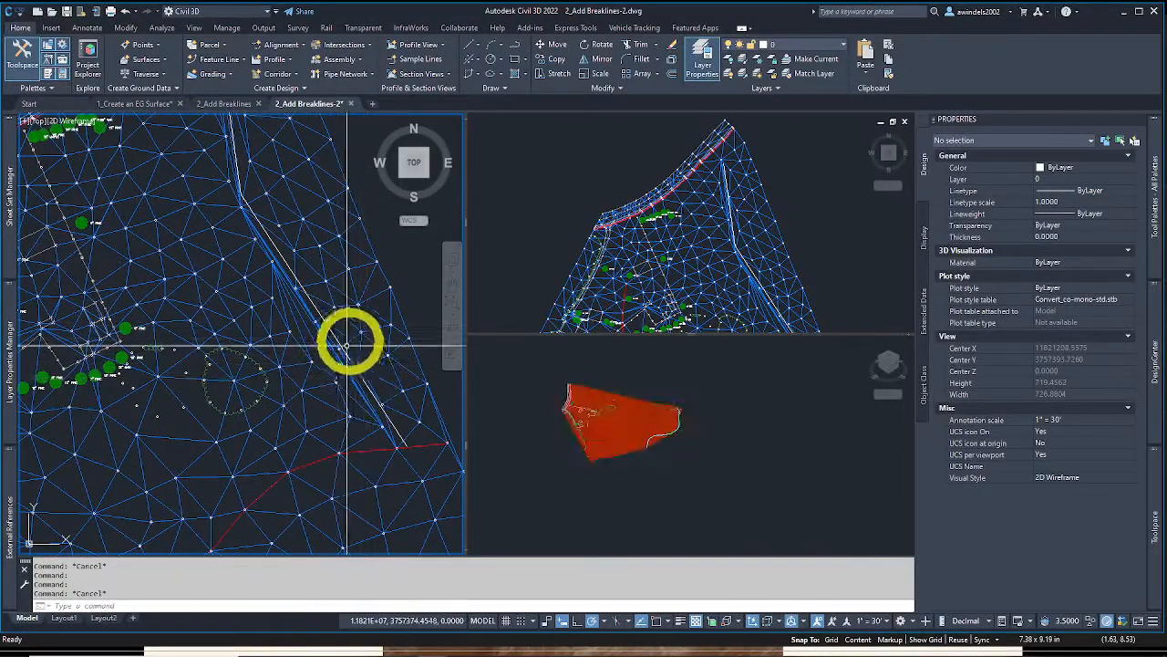
middle_drag(323, 297, 300, 292)
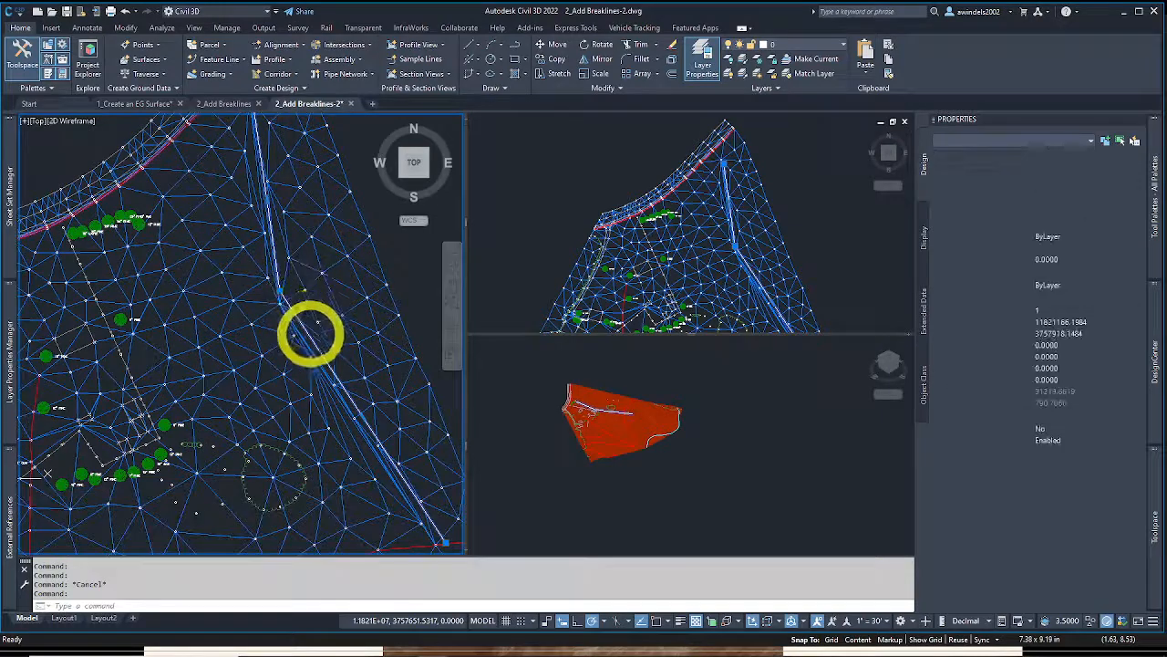
middle_drag(310, 335, 279, 245)
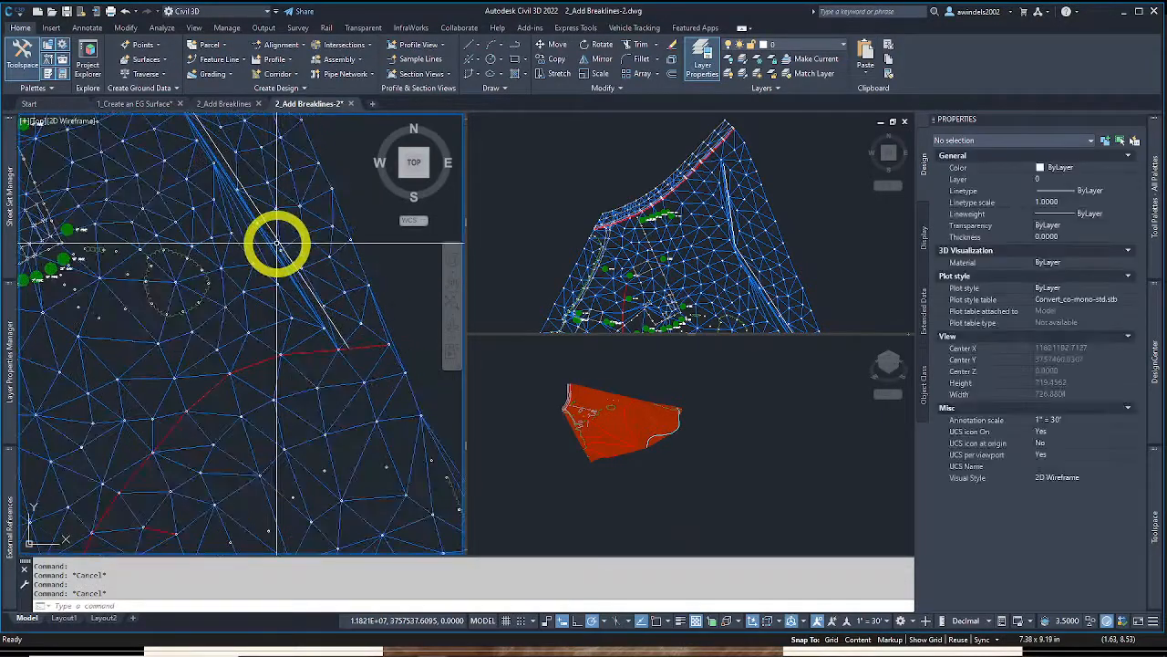
Erase the 2D polyline that was used as the source of the proximity breakline
click(277, 240)
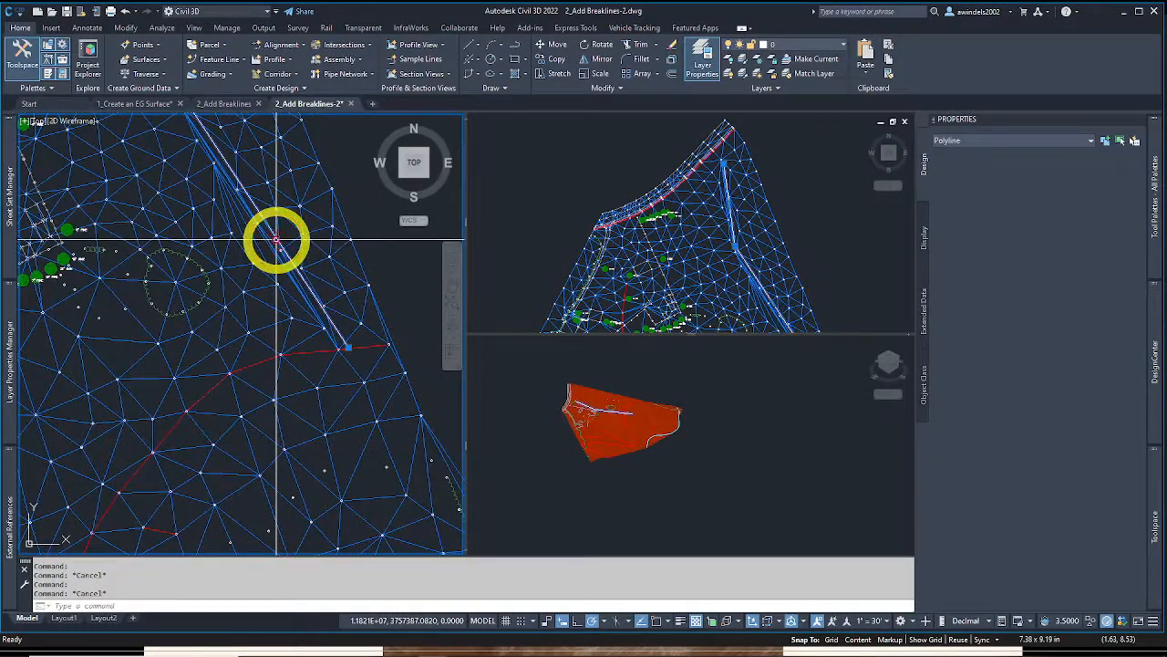
scroll(276, 235, down, 2)
middle_drag(277, 235, 299, 347)
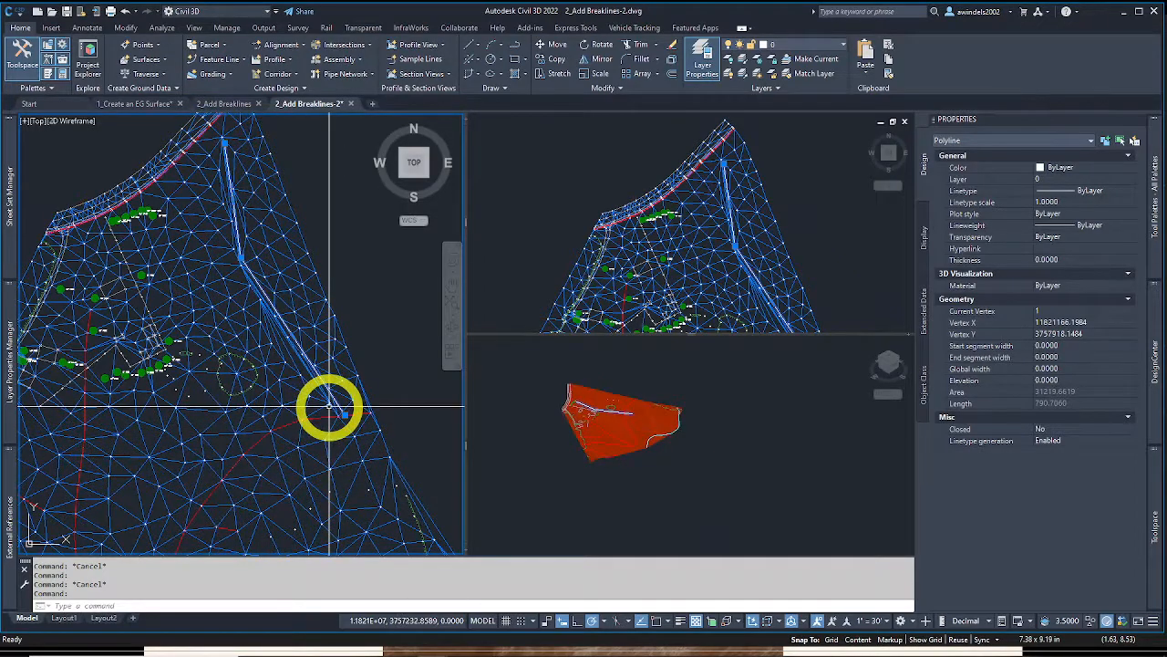
scroll(326, 405, up, 5)
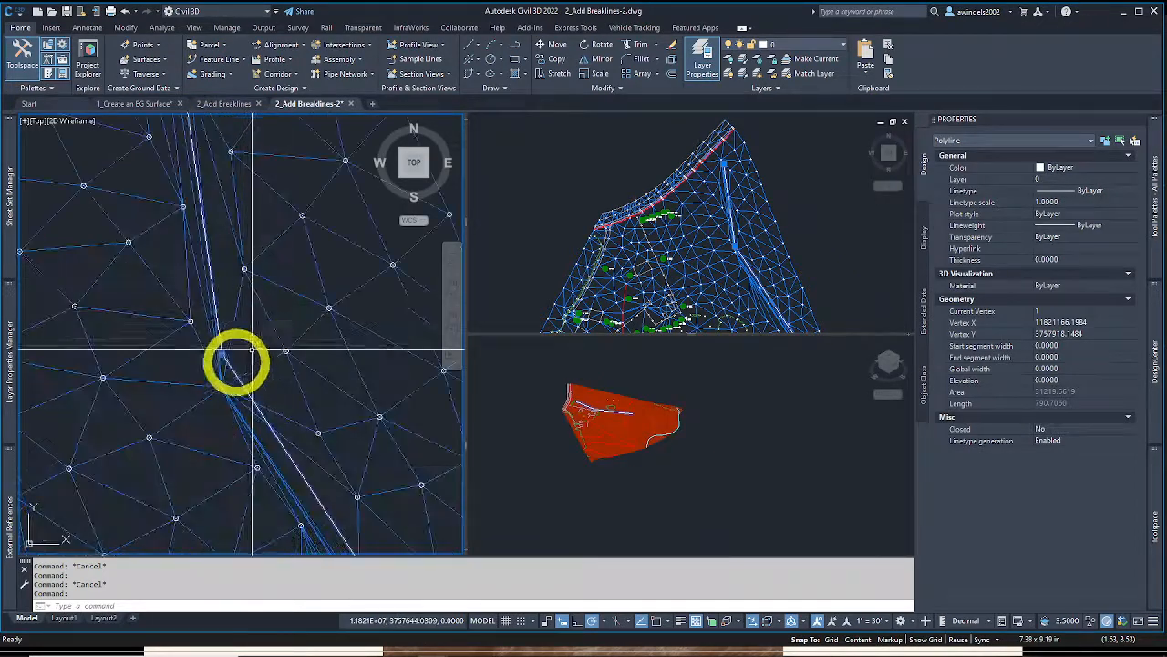
middle_drag(252, 319, 256, 398)
key(Escape)
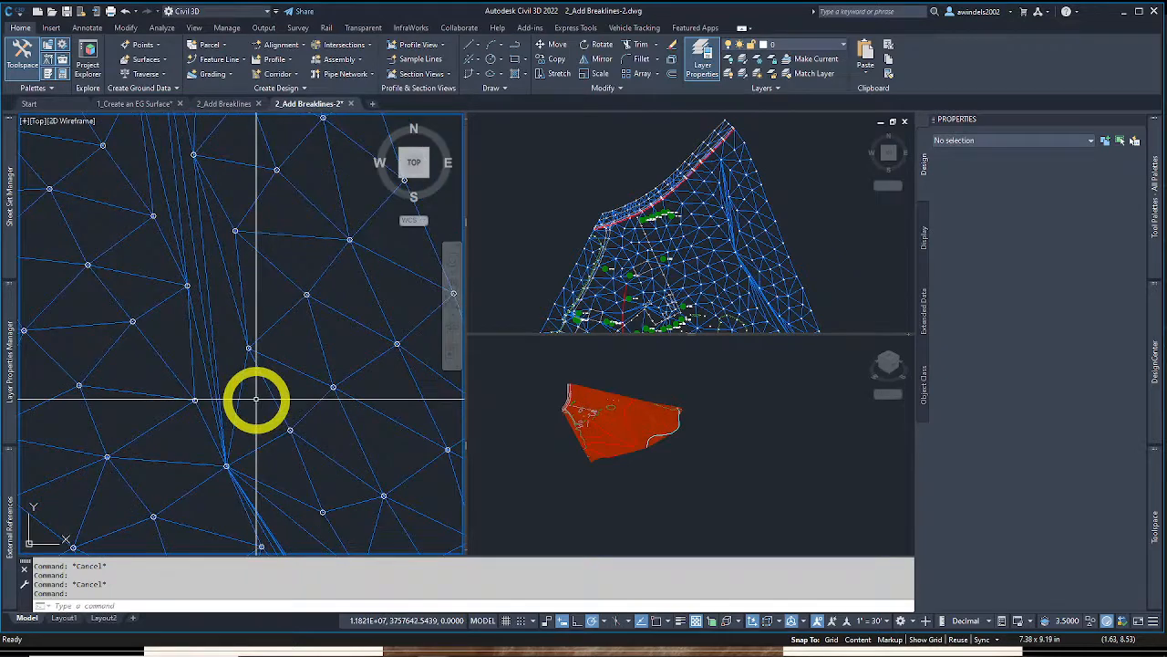
key(Delete)
Examine the "proximity 1 test" breakline's listed vertices and type and its remaining effect on the EG triangulation without the source polyline
mouse_move(1156, 527)
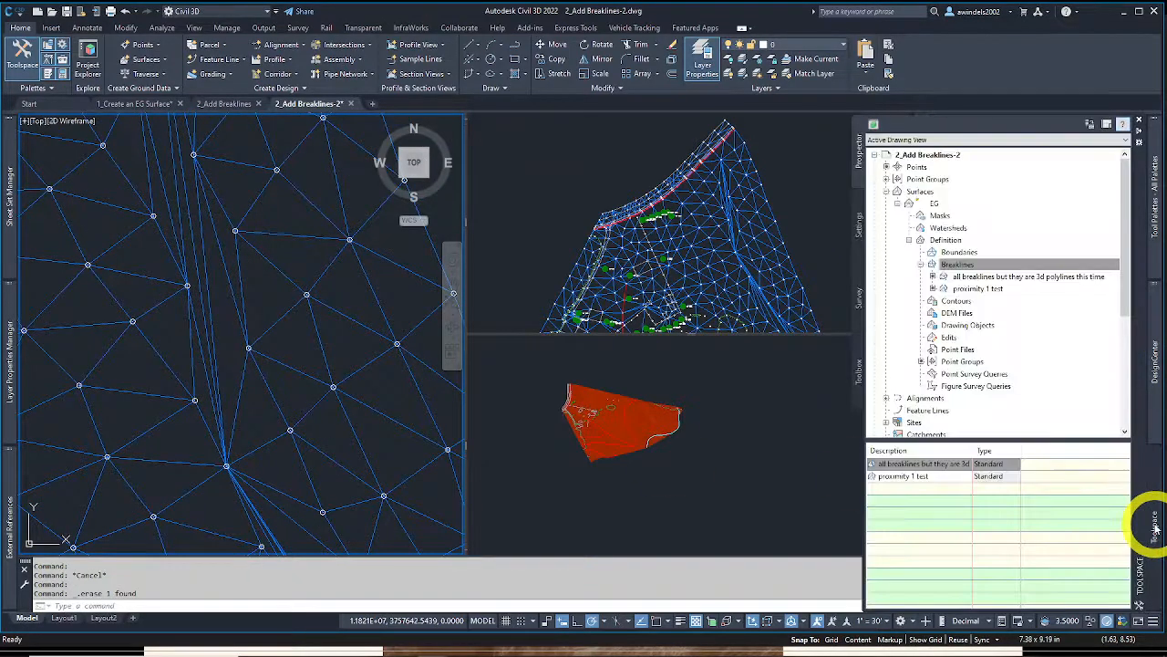
click(960, 264)
click(966, 289)
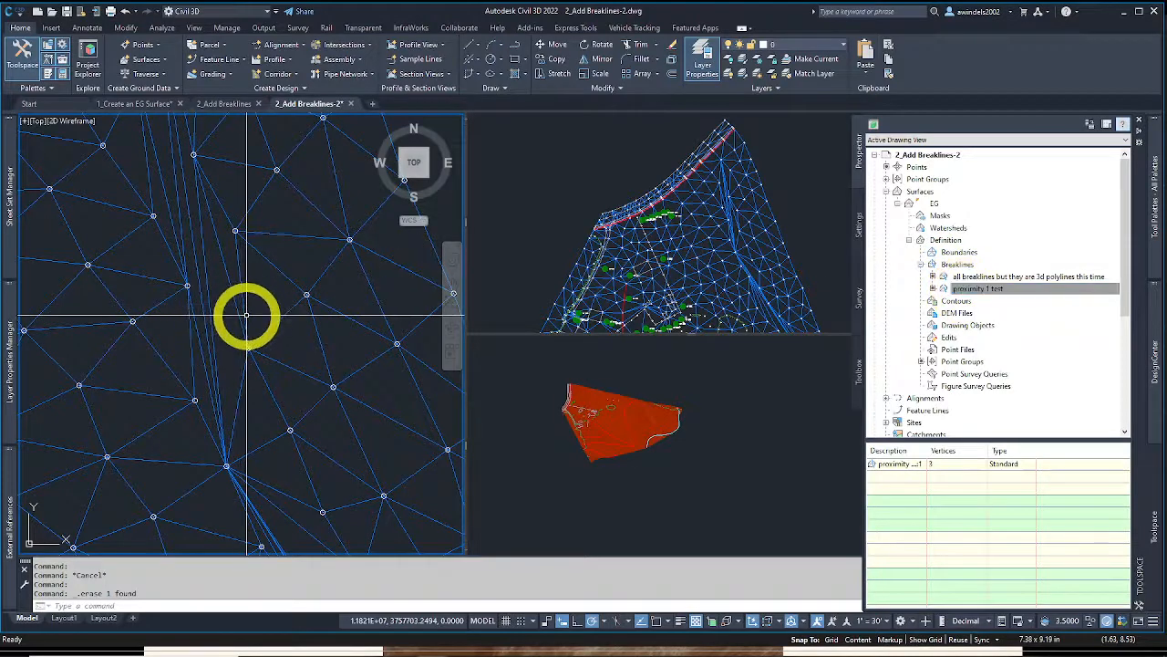
scroll(260, 269, down, 6)
key(Escape)
scroll(260, 269, down, 2)
scroll(261, 269, up, 2)
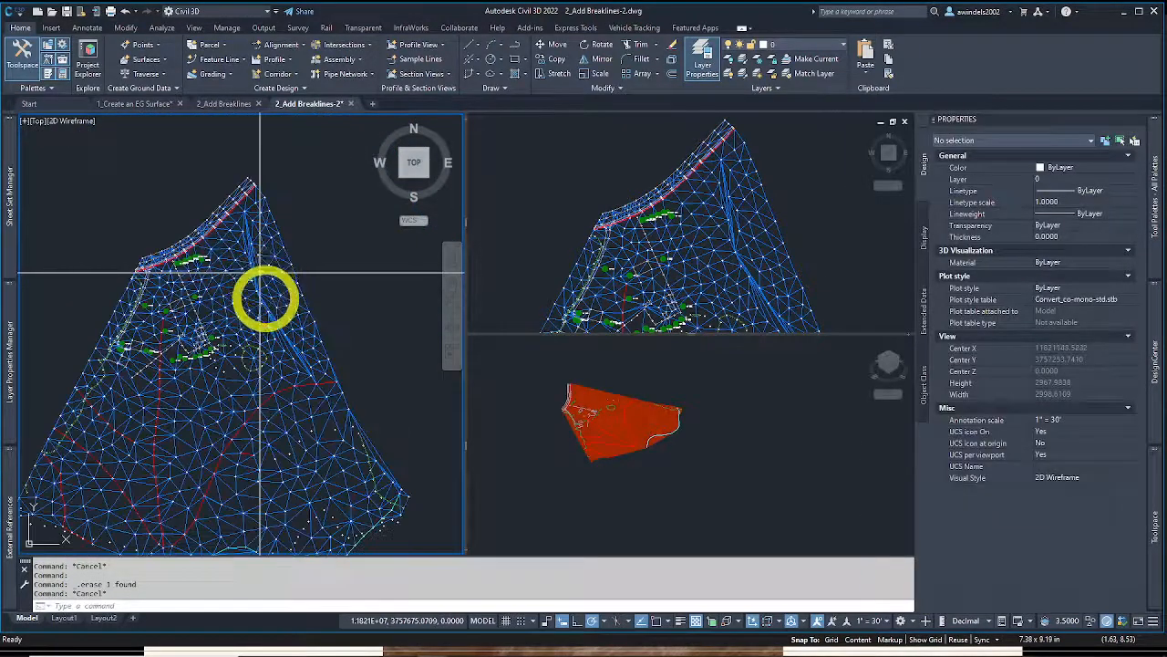
Delete the "proximity 1 test" breakline from the EG surface definition and rebuild the surface
mouse_move(1152, 495)
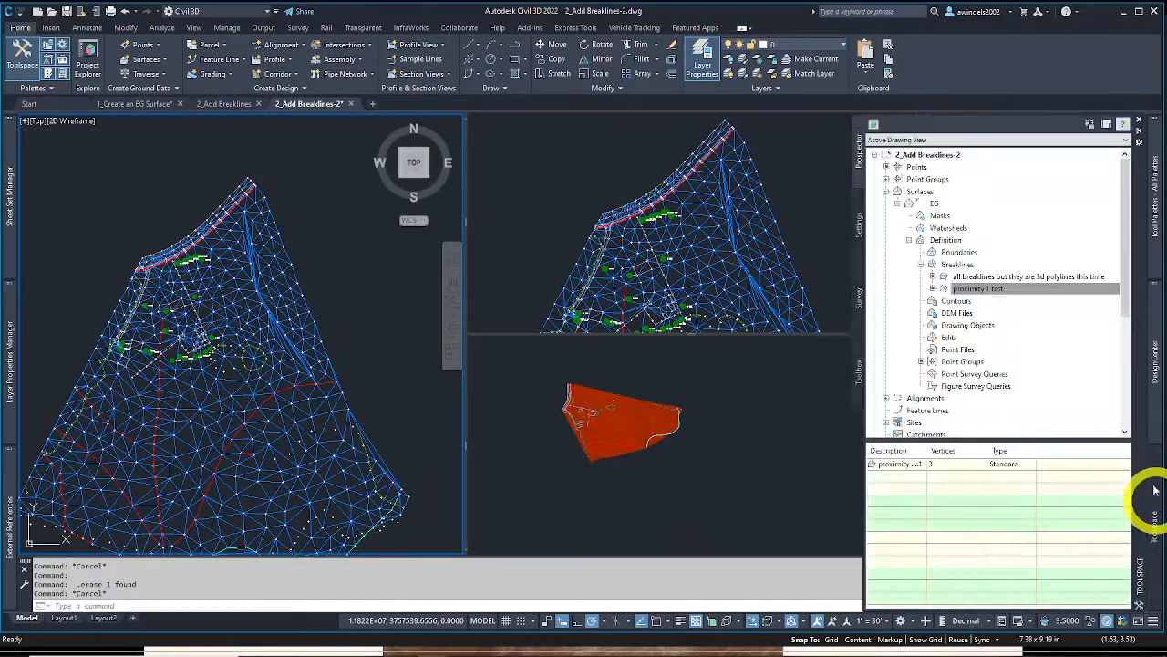
right_click(976, 292)
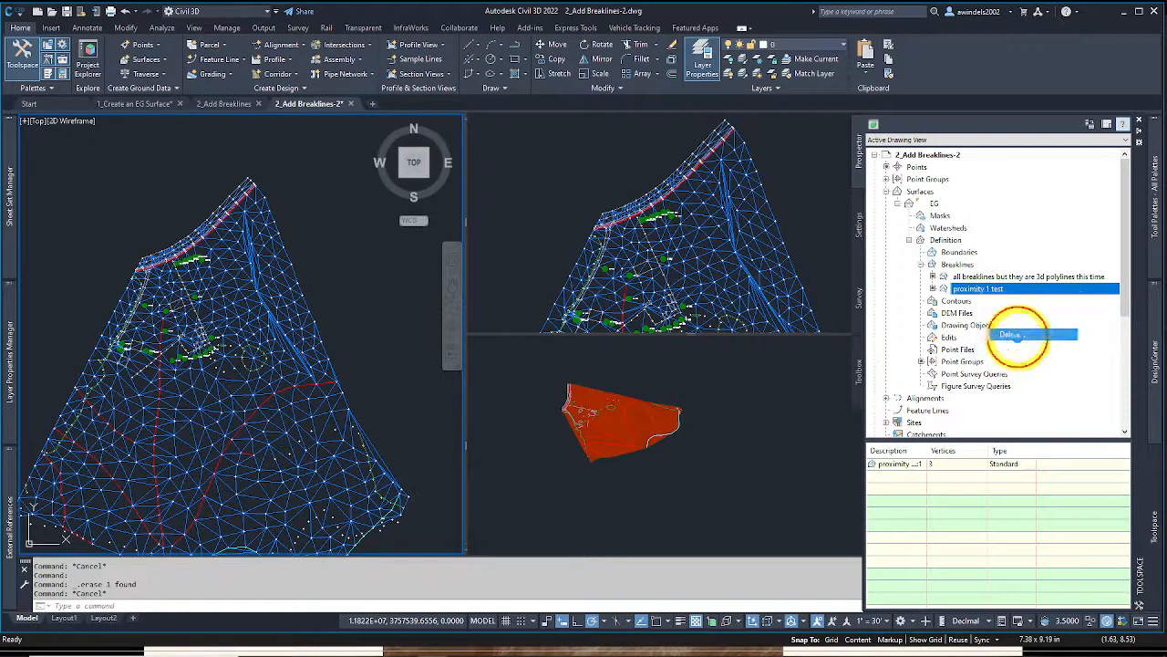
click(1012, 334)
click(620, 349)
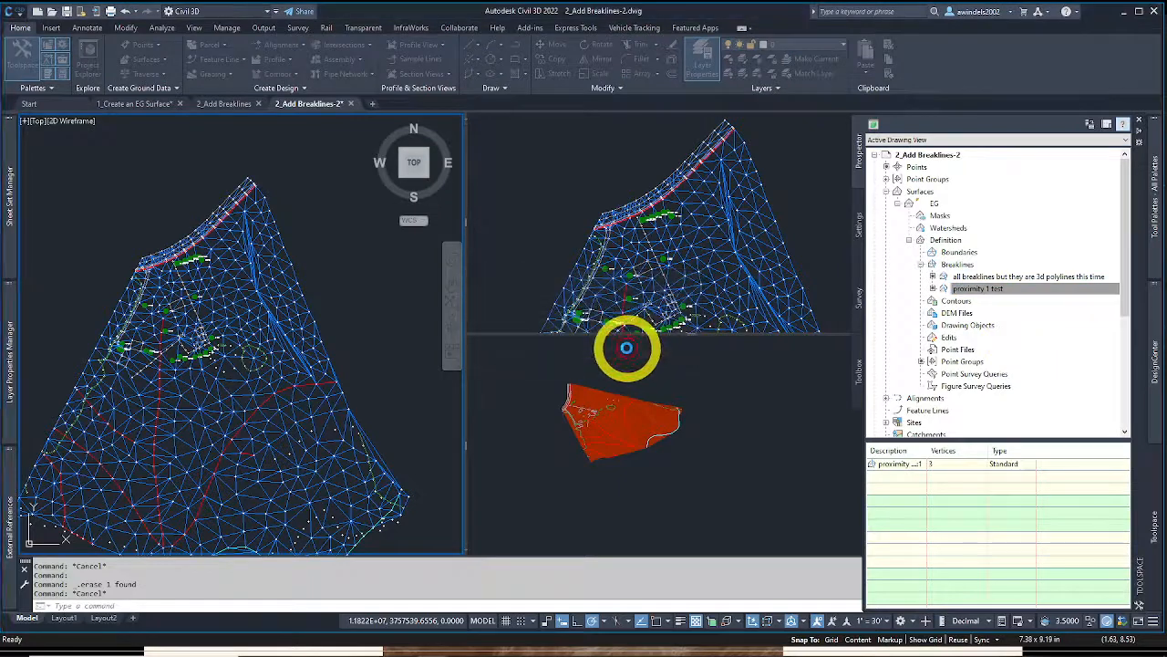
right_click(947, 205)
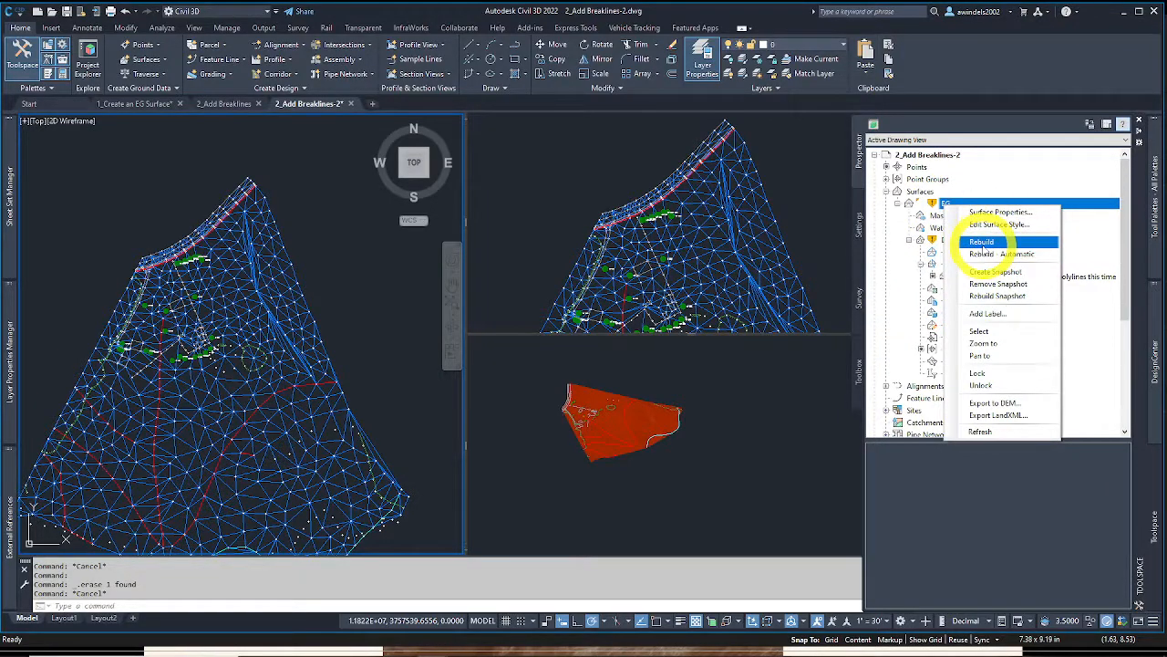
click(982, 242)
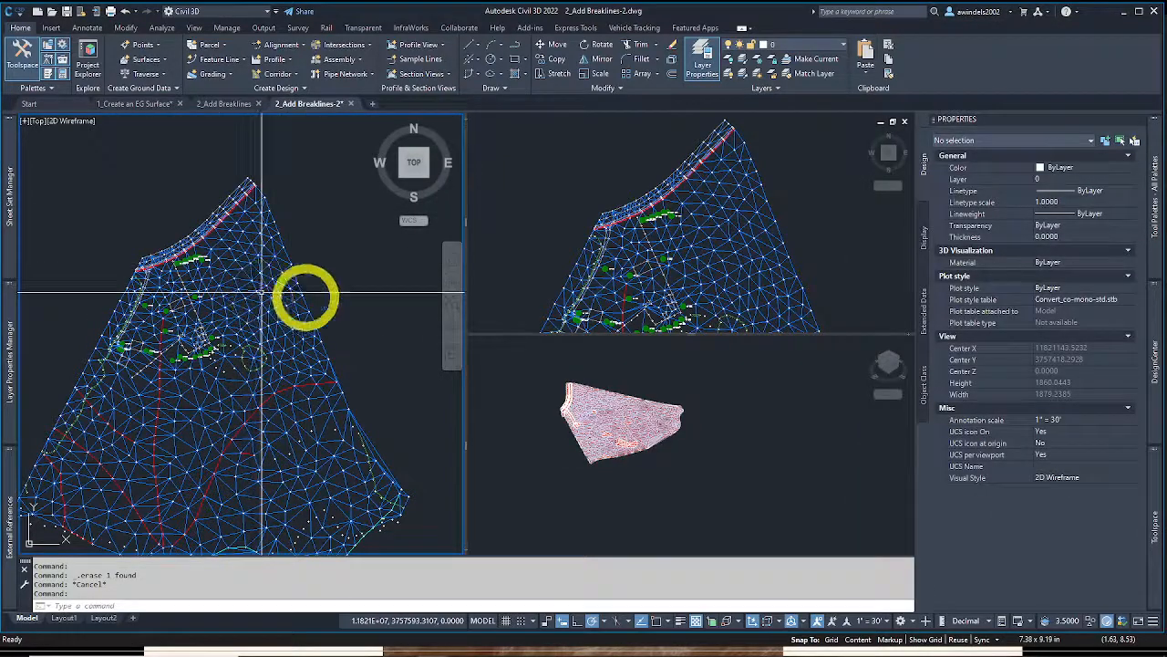
Add the curved red 3D polyline to the EG surface as a Standard breakline described "adding it in again", with a 1.000' supplementing distance
click(282, 388)
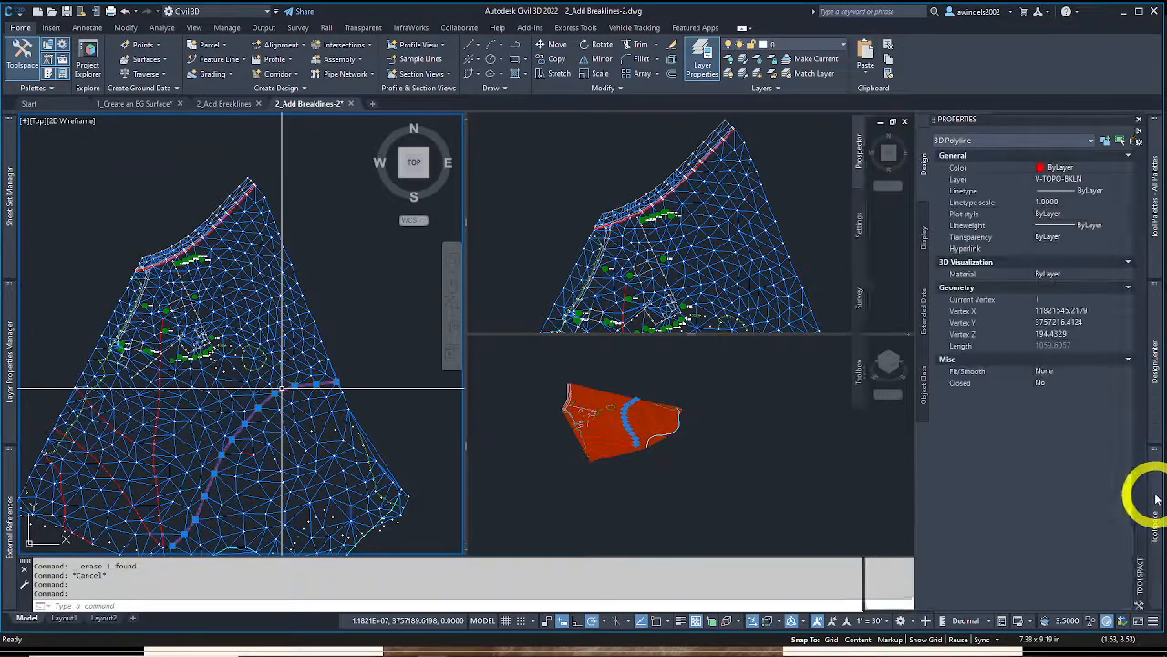
mouse_move(1156, 499)
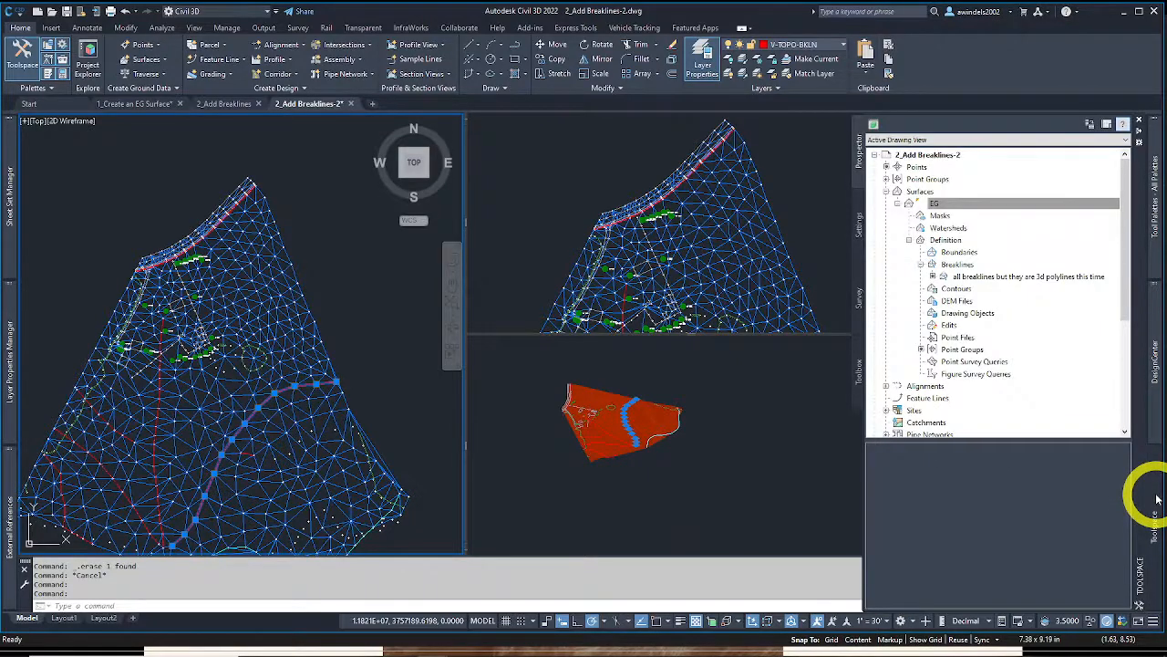
click(956, 263)
right_click(977, 263)
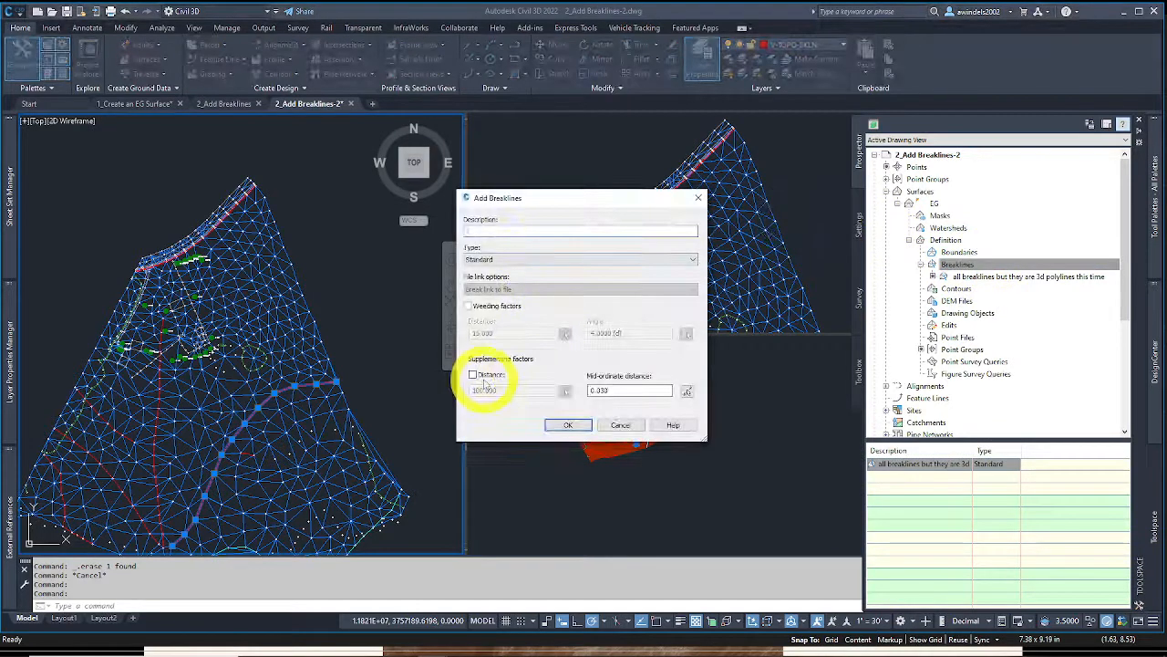
drag(508, 390, 476, 387)
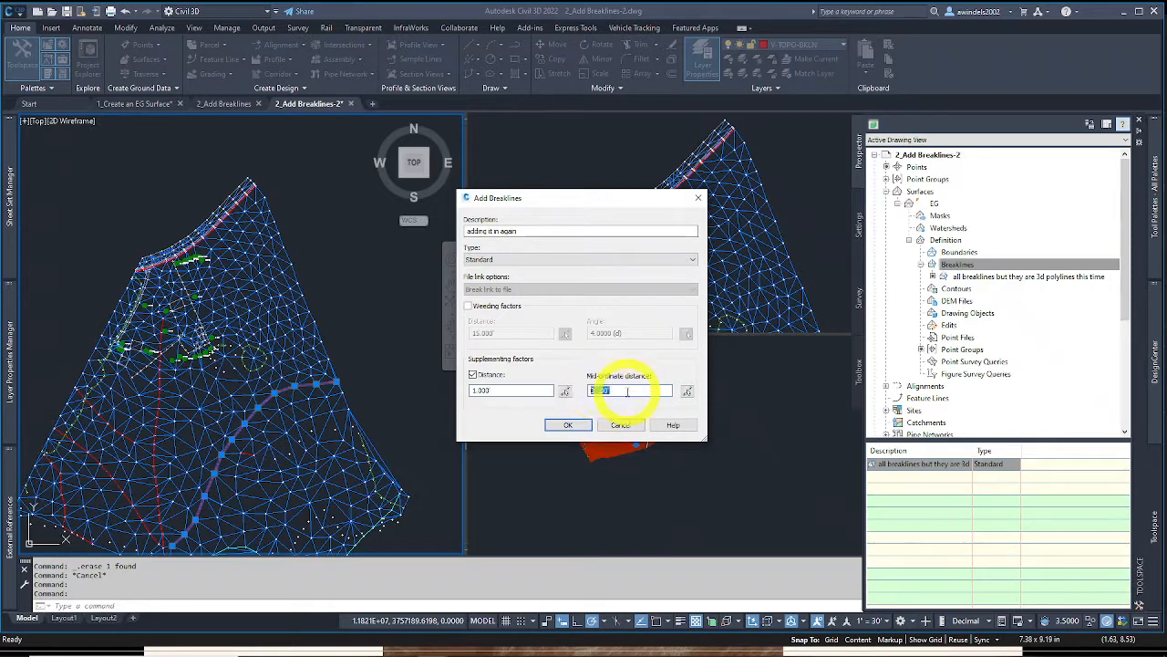
click(586, 426)
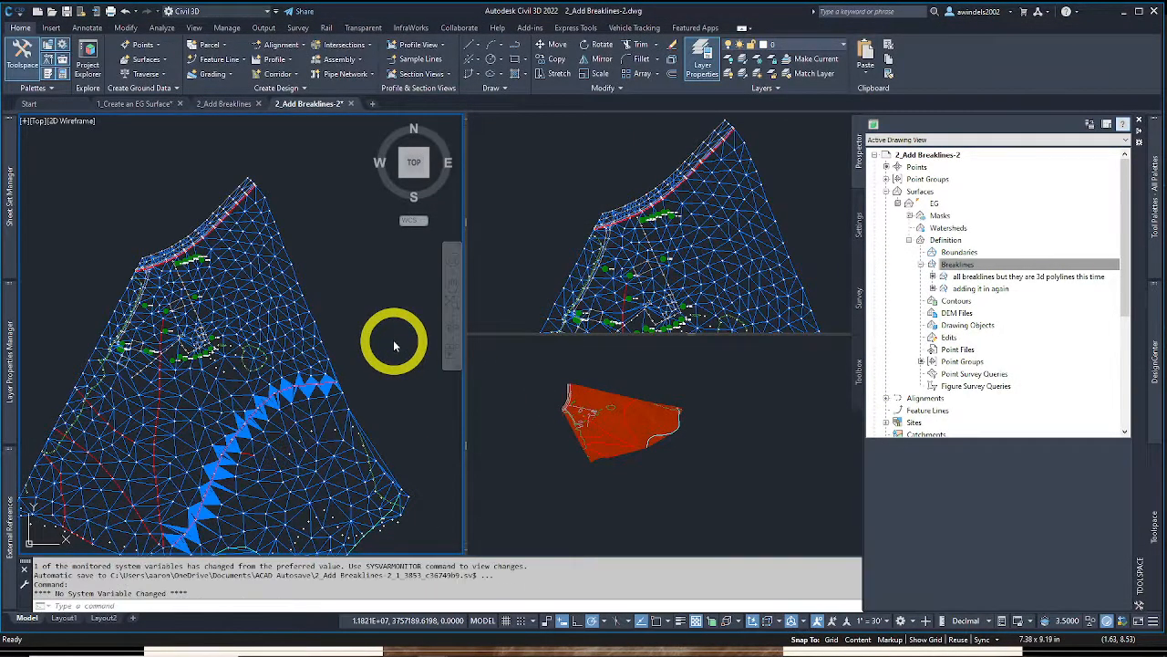
Examine the dense EG triangulation along the supplemented breakline and its underlying 3D polyline
scroll(302, 383, up, 6)
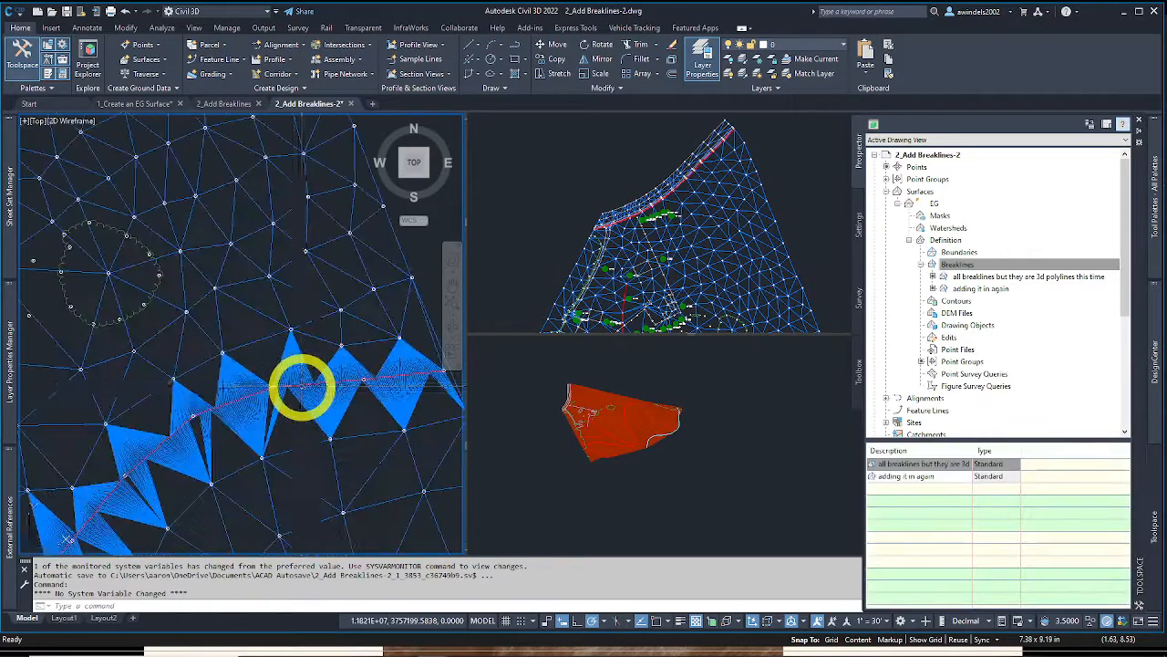
middle_drag(300, 385, 300, 394)
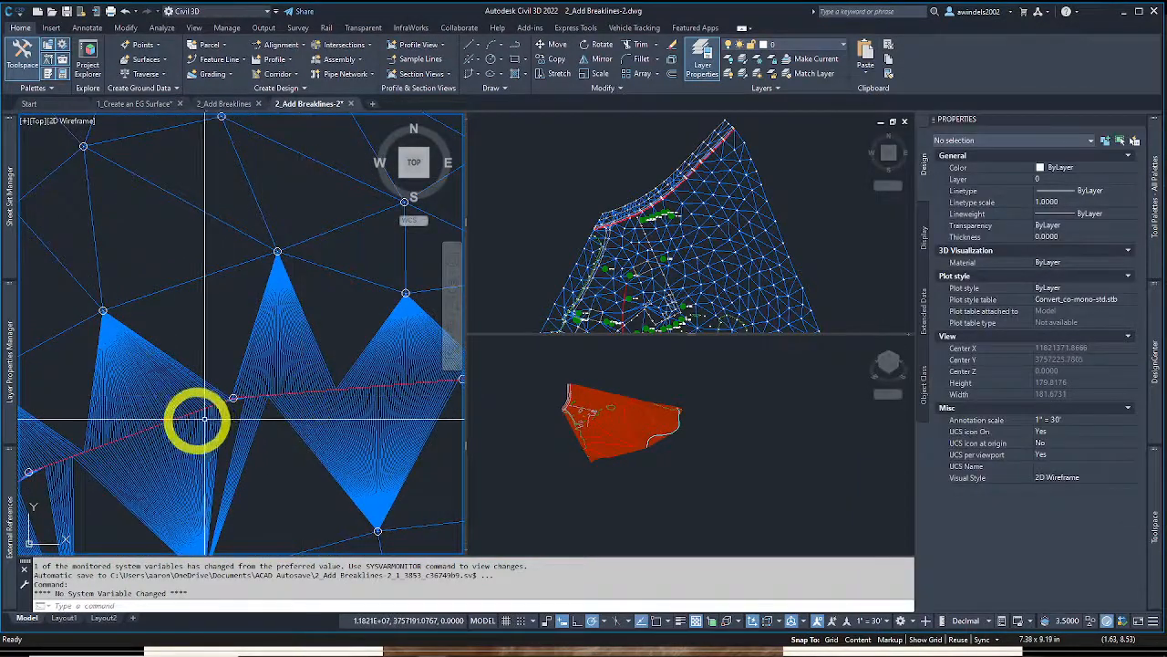
mouse_move(193, 419)
middle_down()
mouse_move(312, 334)
mouse_move(268, 355)
mouse_move(301, 327)
mouse_move(307, 340)
mouse_move(297, 333)
middle_up()
click(272, 356)
key(Escape)
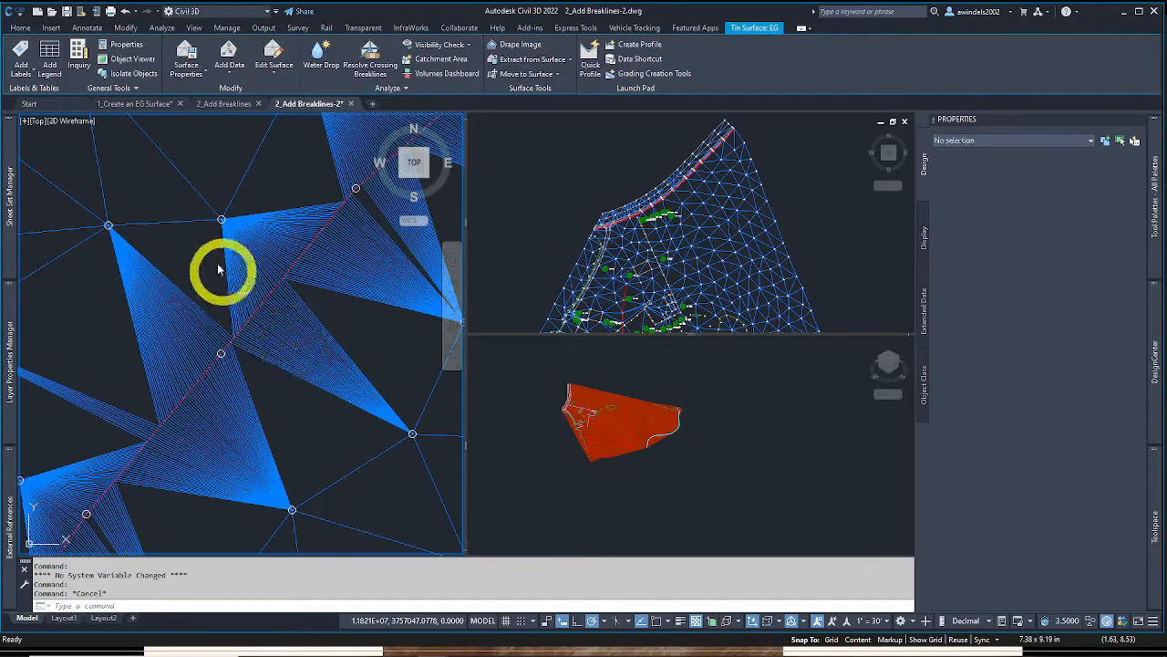
key(Escape)
click(185, 256)
click(253, 396)
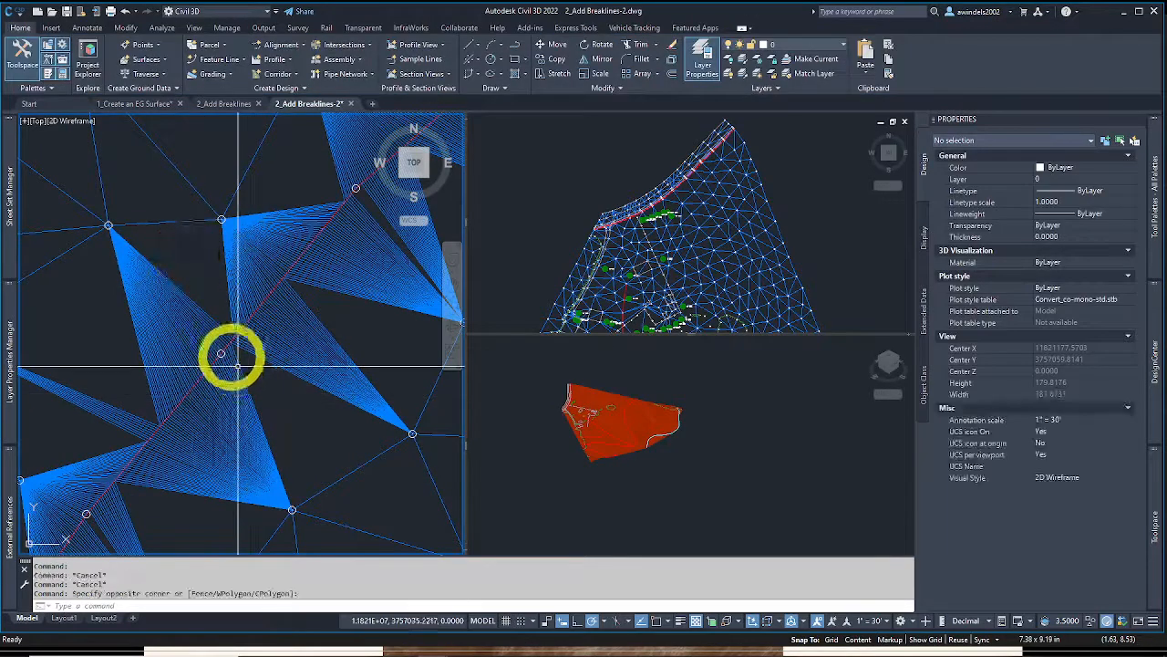
click(222, 351)
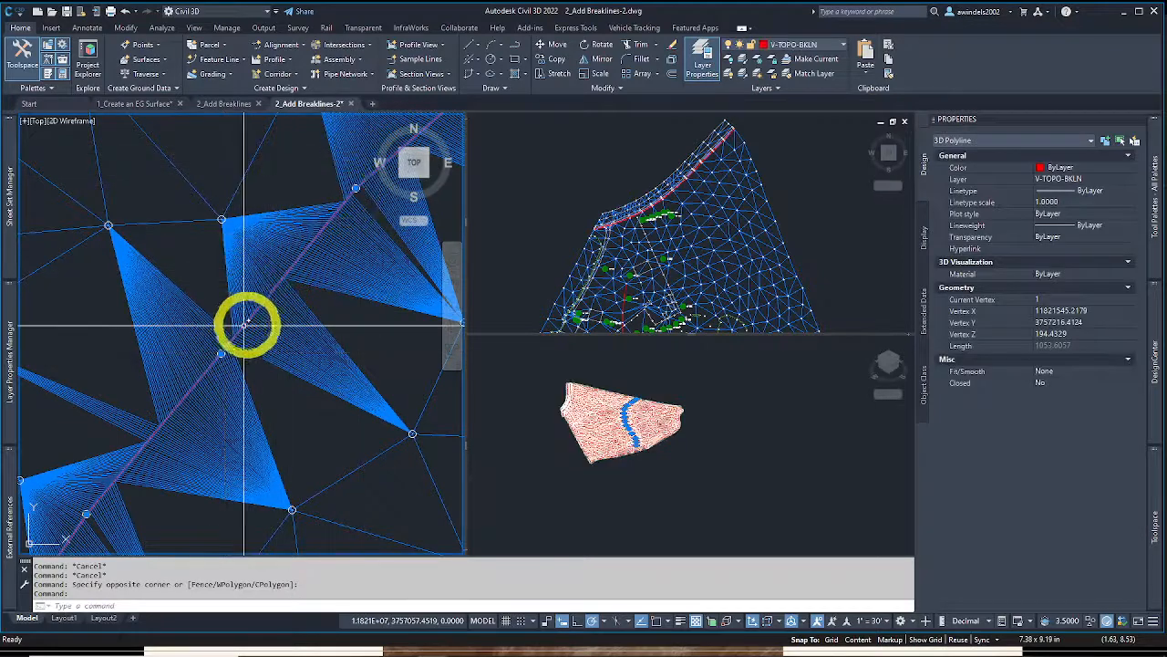
key(Escape)
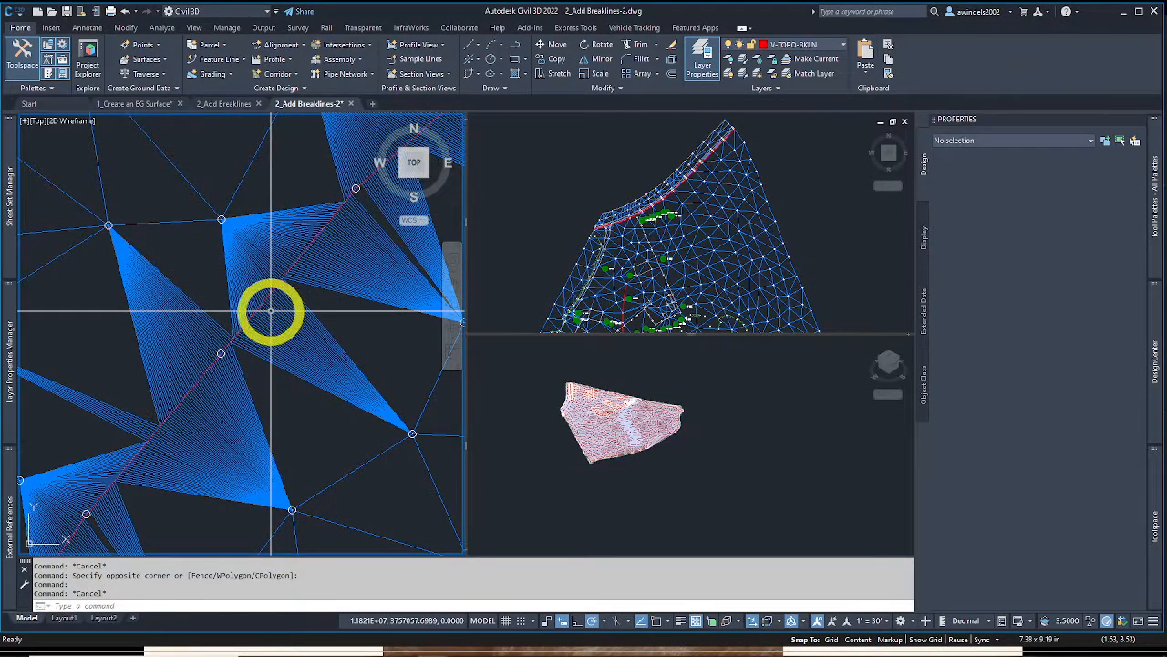
scroll(271, 311, down, 6)
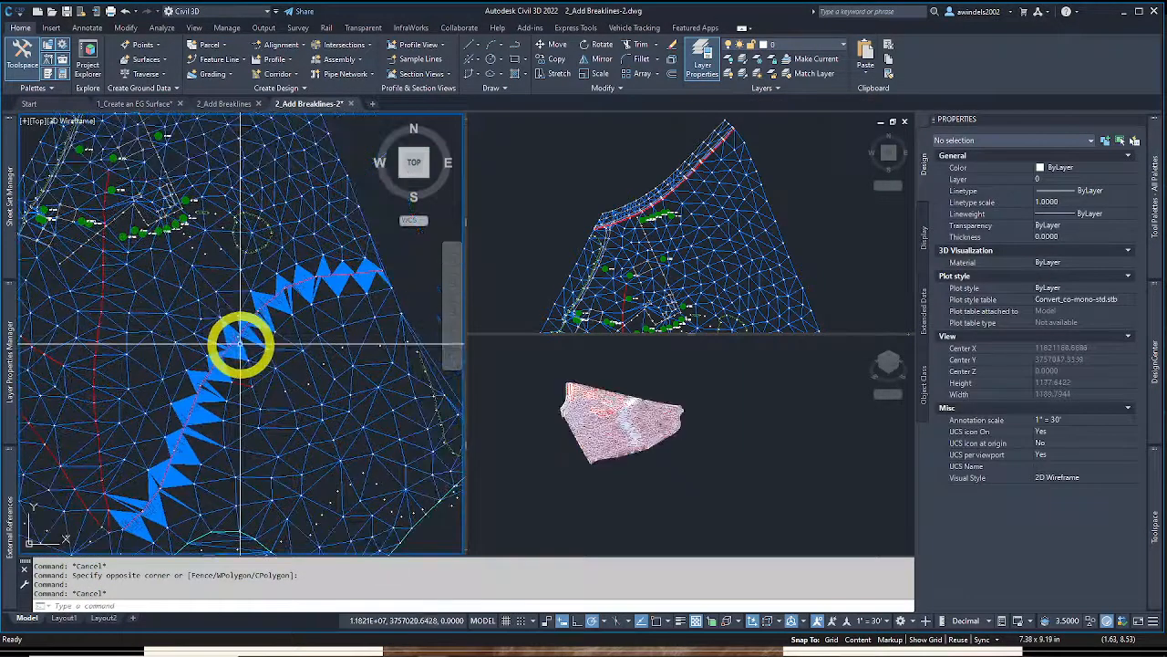
Compare the vertex counts of the two EG breakline sets and check the vertex coordinates of the original set's first breakline
mouse_move(1151, 497)
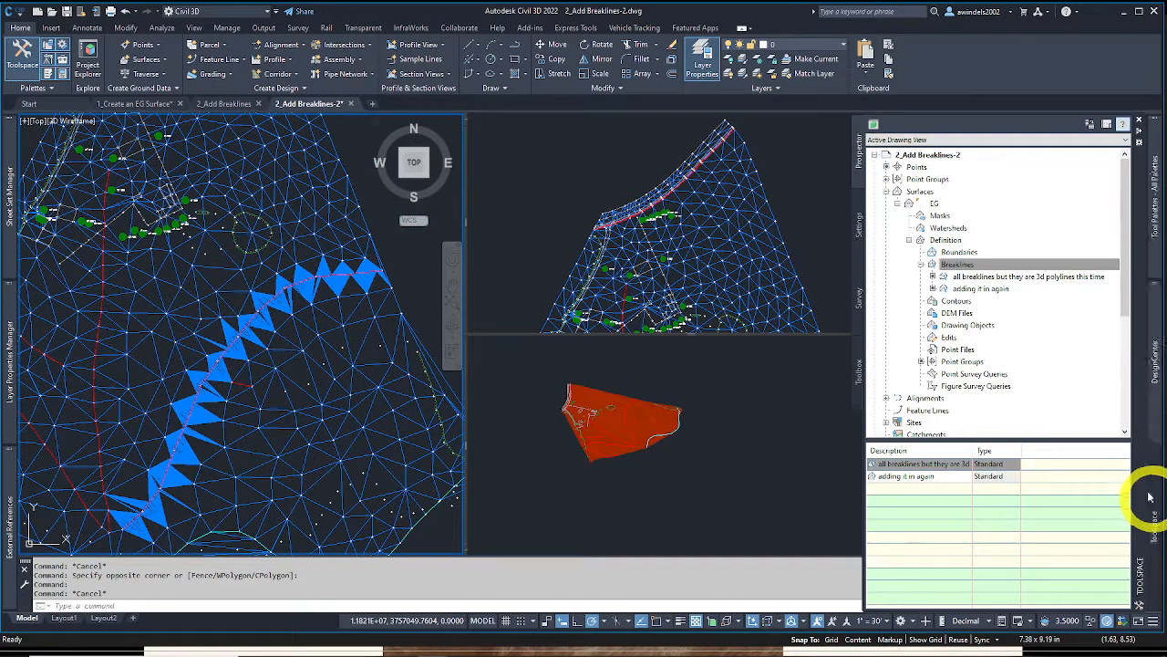
click(985, 288)
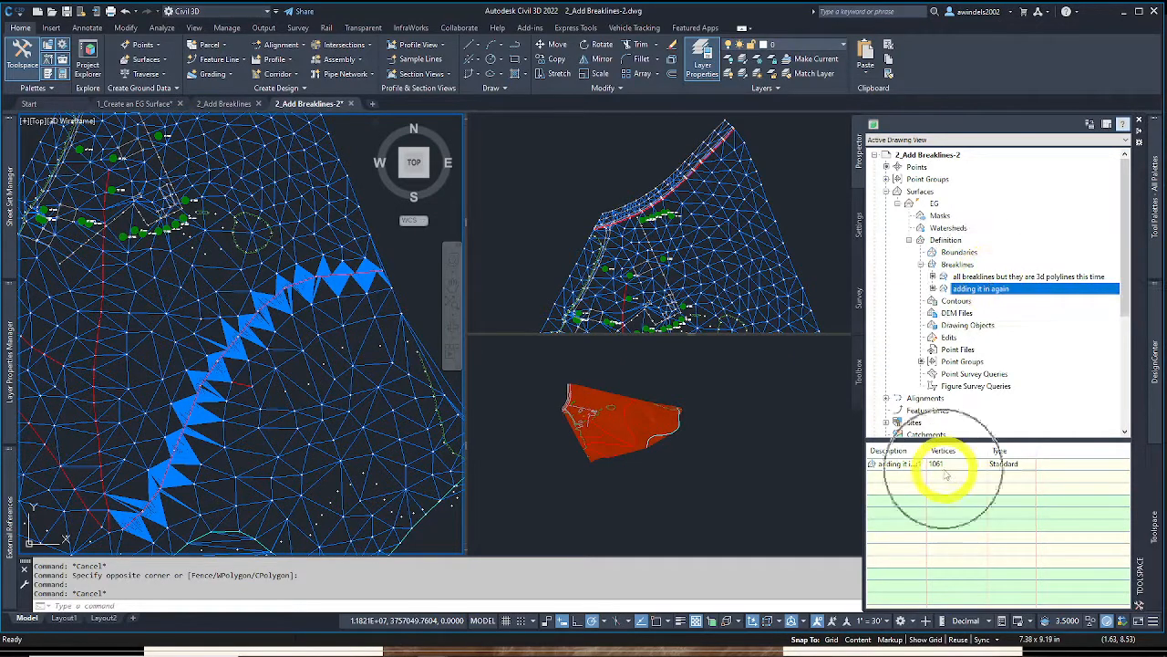
click(974, 276)
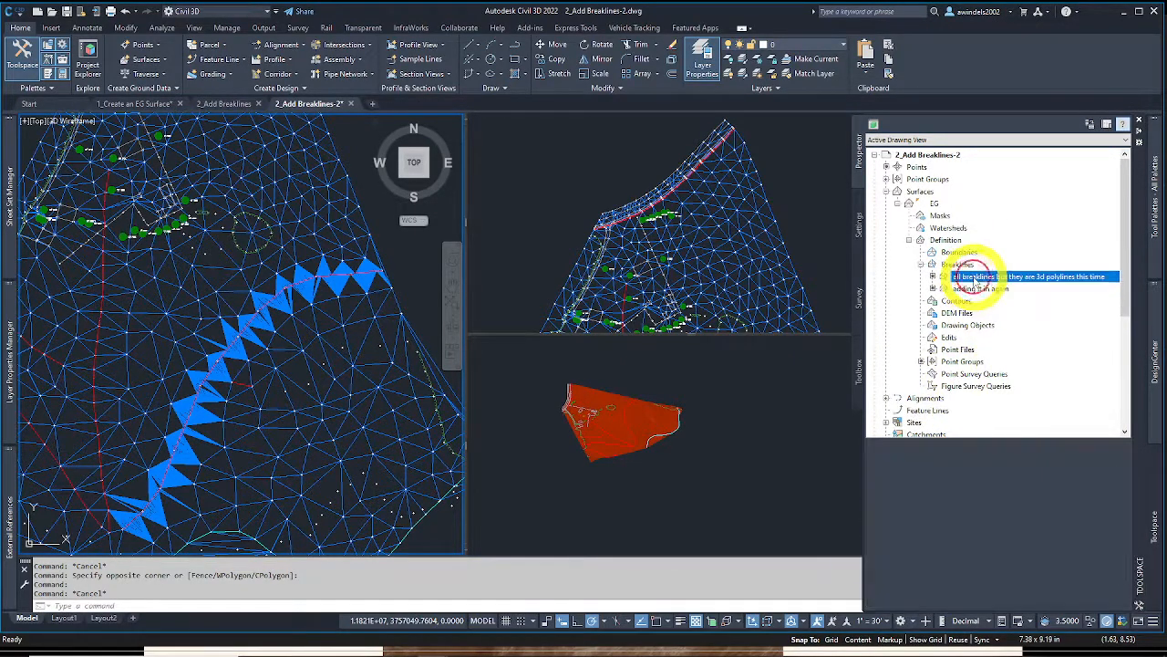
drag(928, 450, 956, 449)
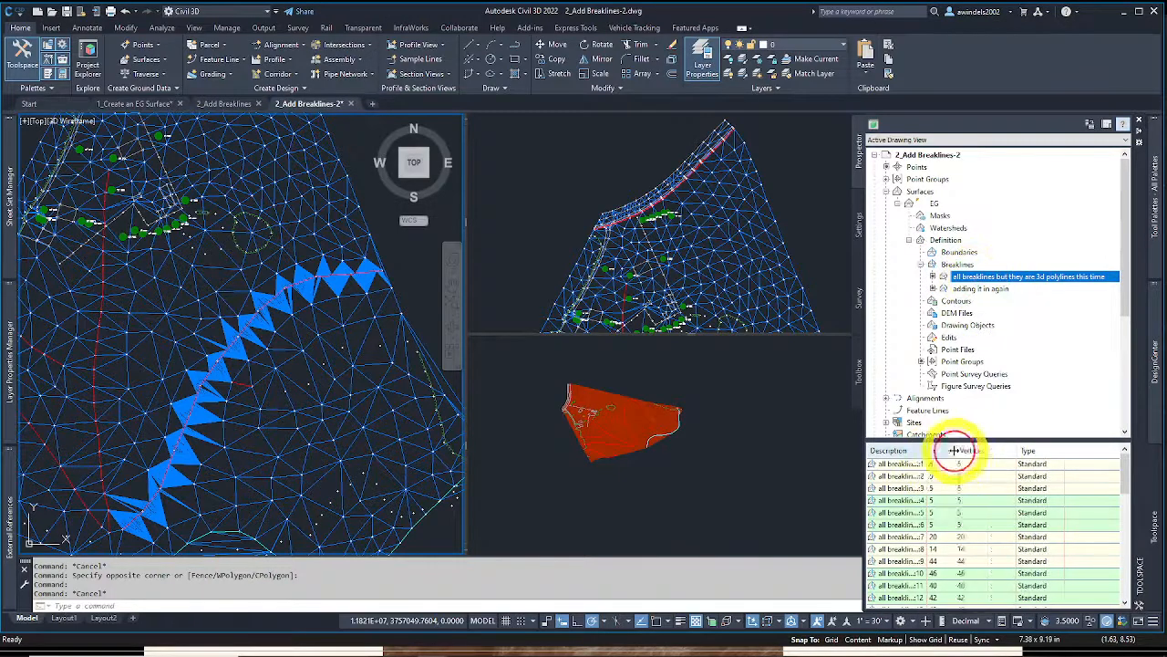
click(946, 475)
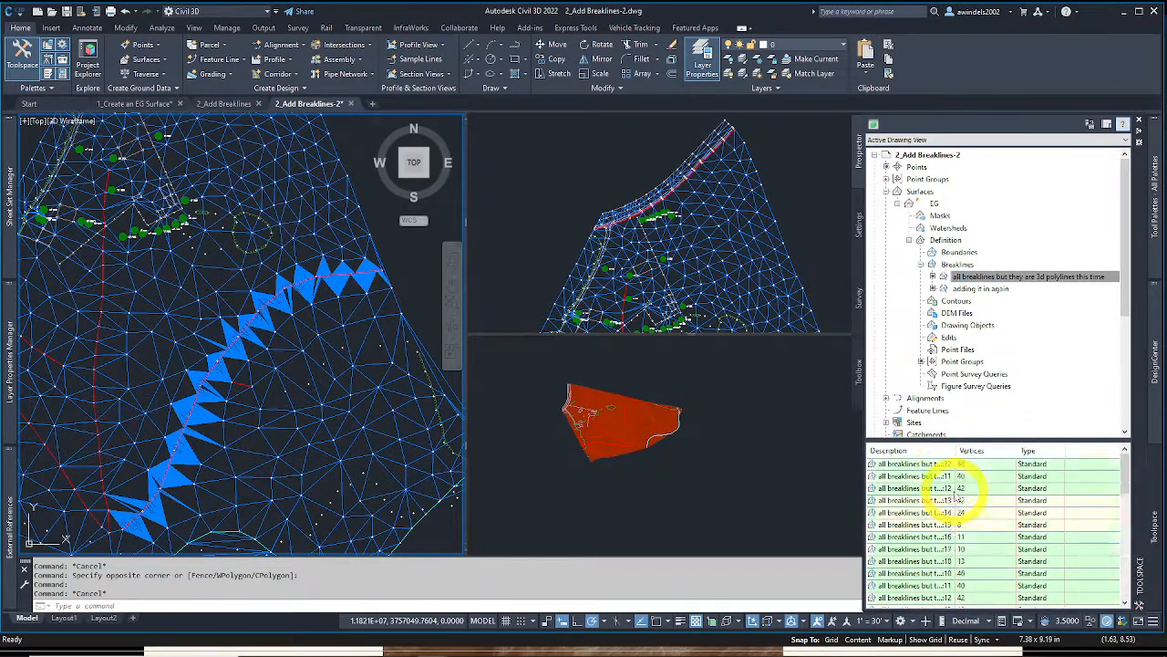
right_click(964, 467)
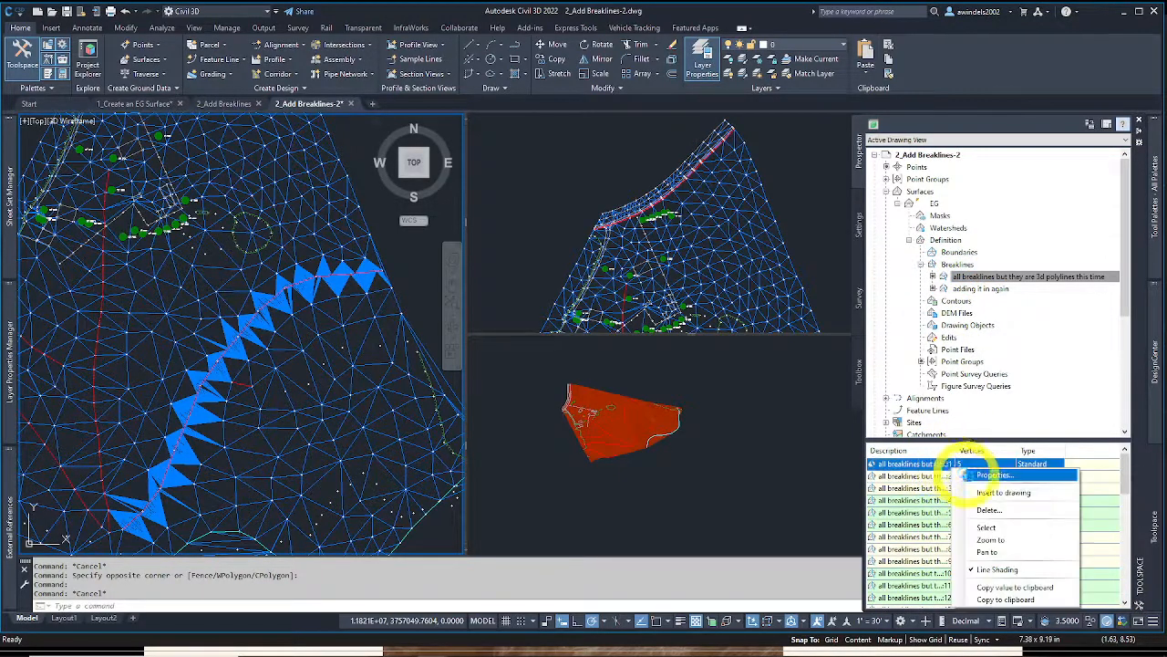
click(989, 475)
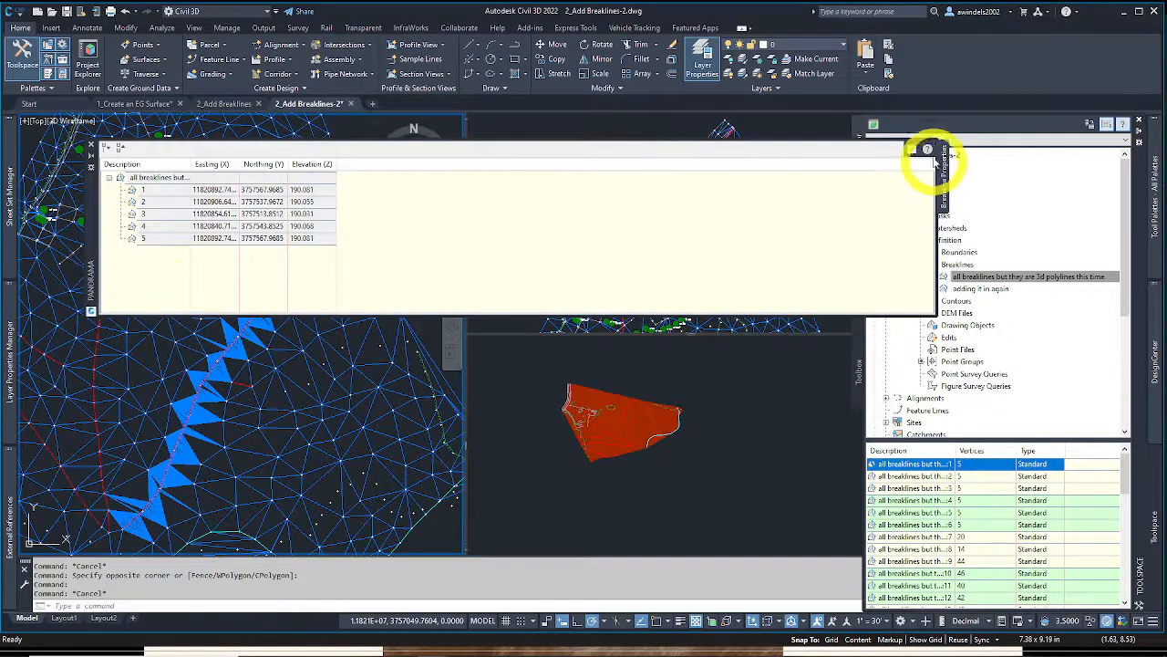
click(912, 148)
Delete the "adding it in again" breakline from the EG surface definition and rebuild the surface
click(979, 288)
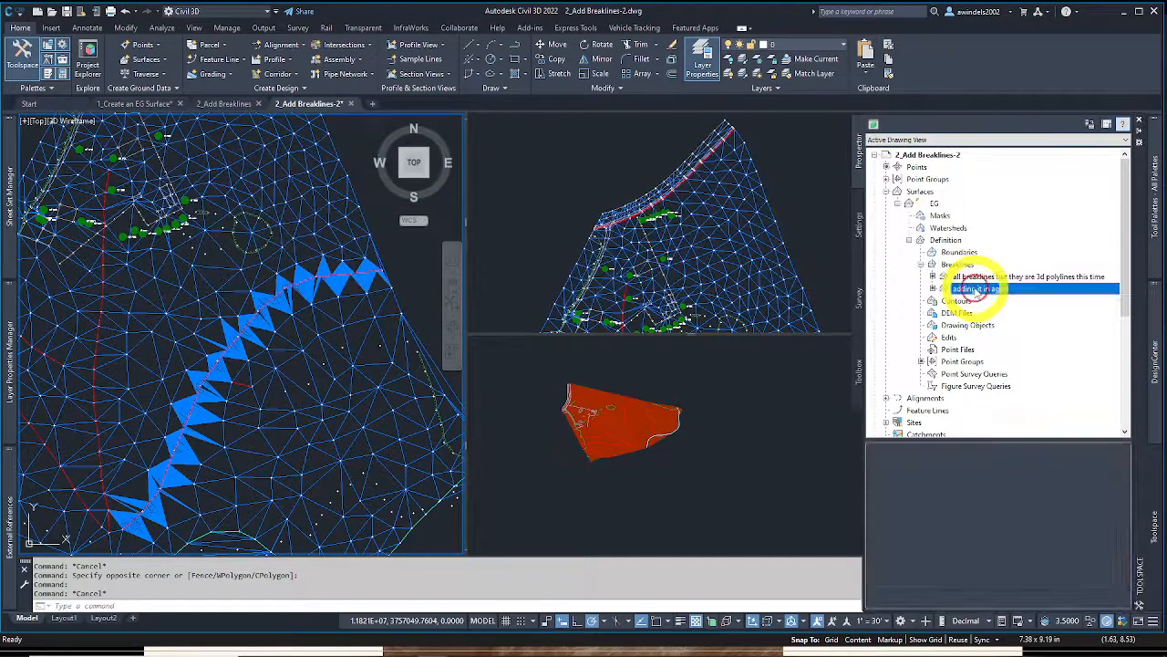
right_click(980, 288)
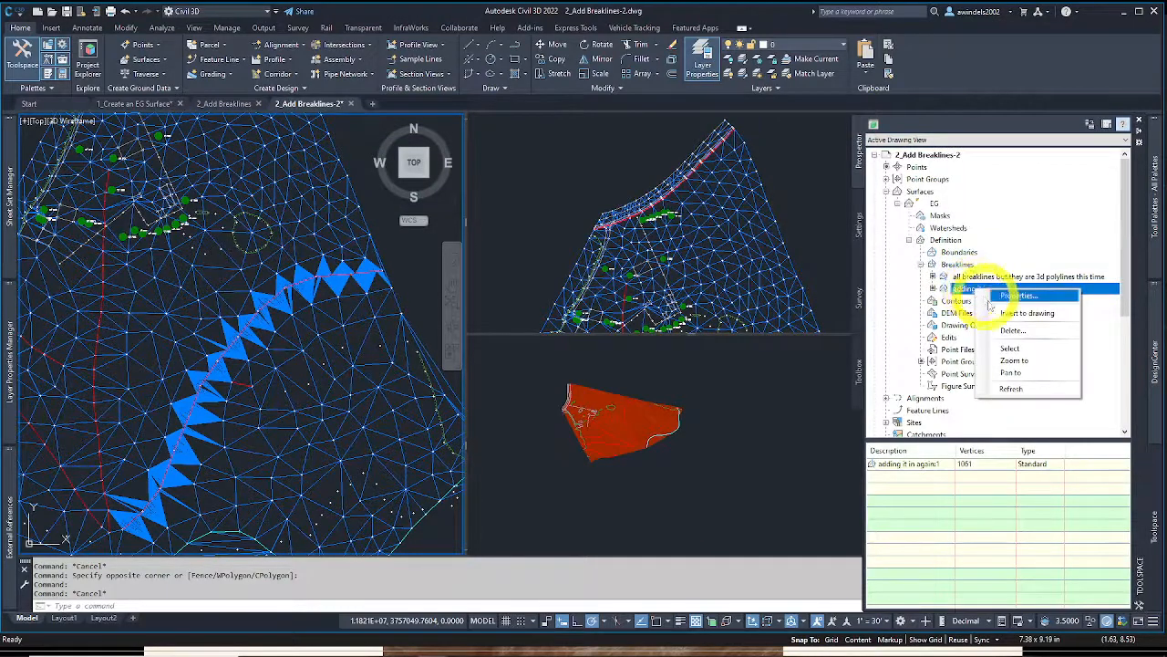
click(1009, 332)
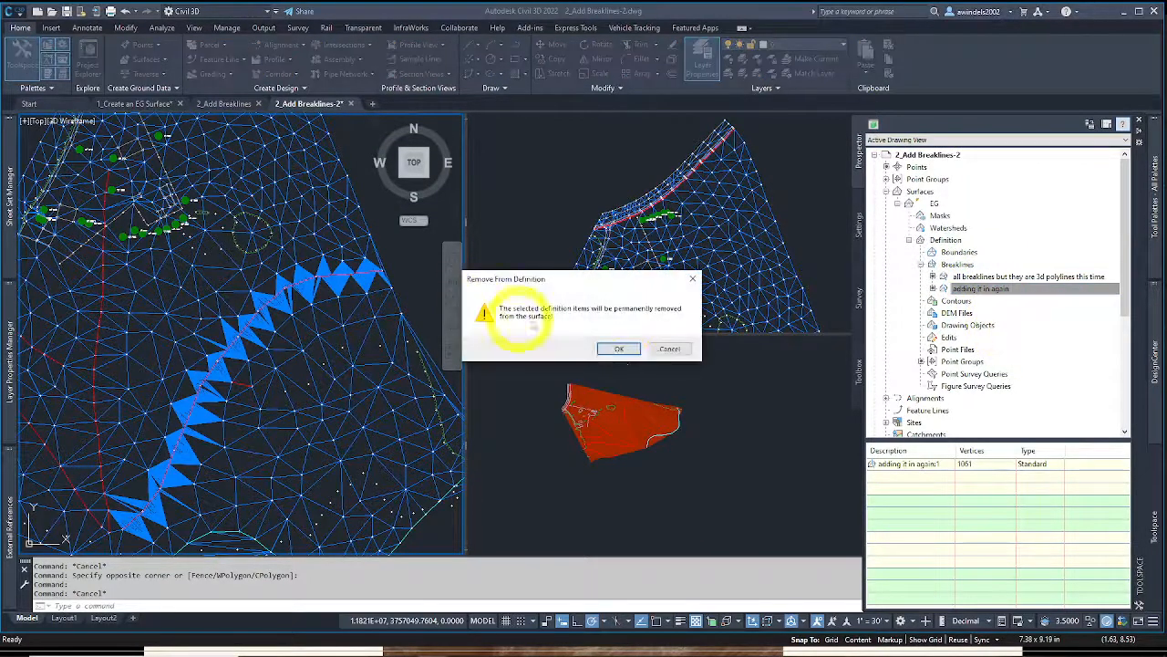
click(619, 349)
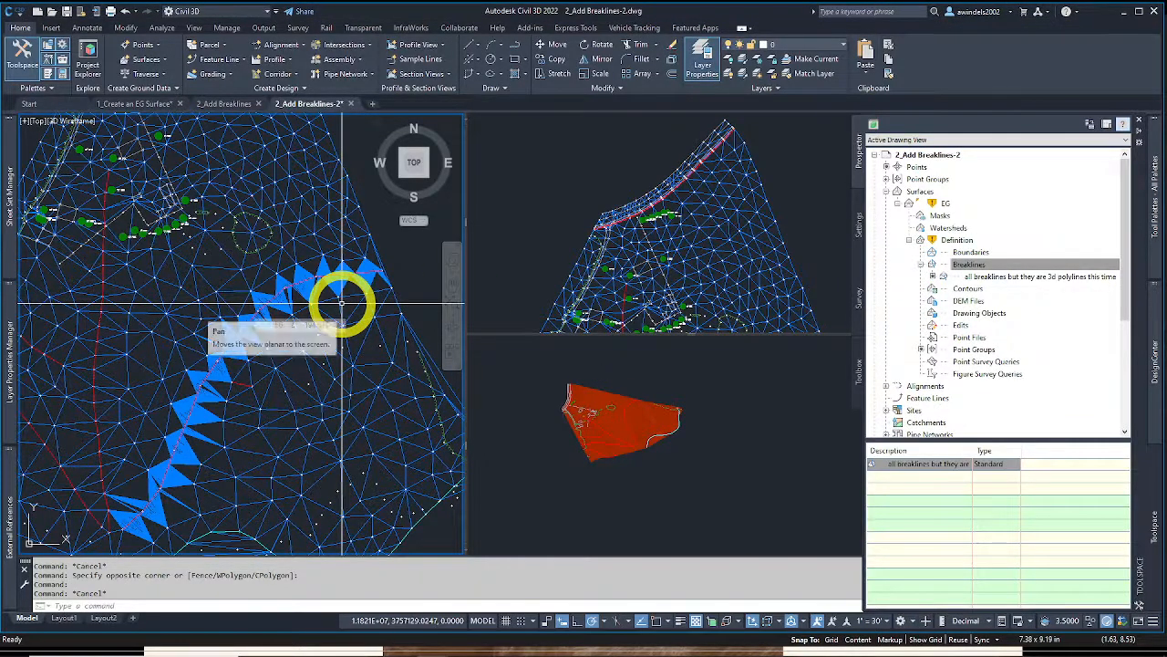
right_click(951, 207)
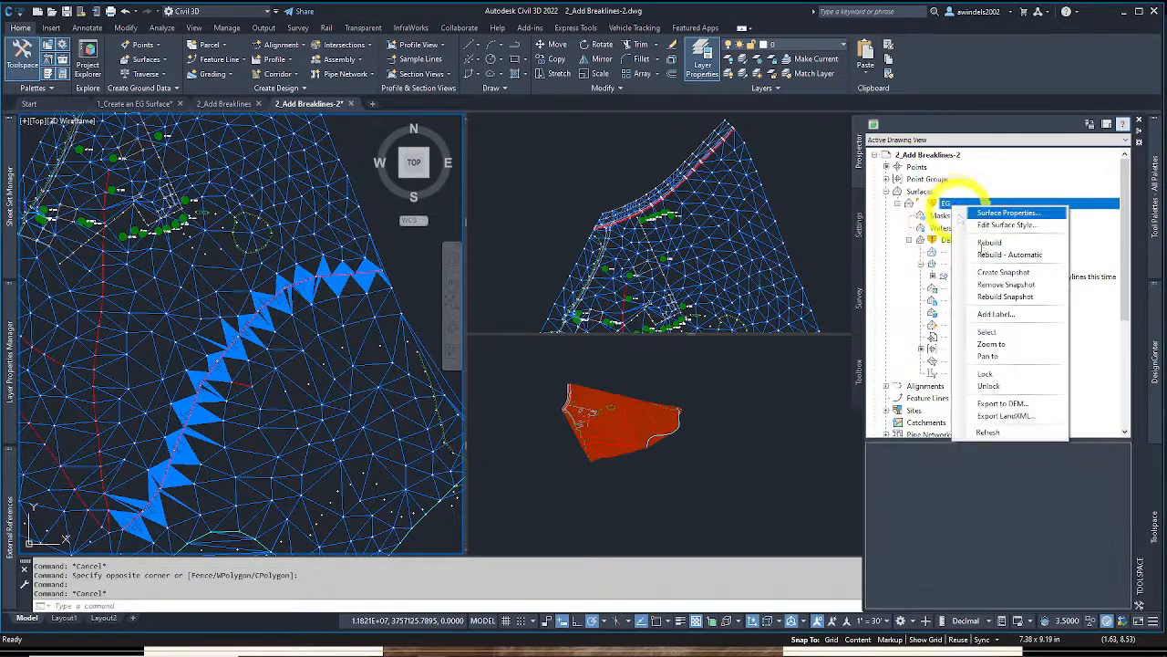
click(976, 246)
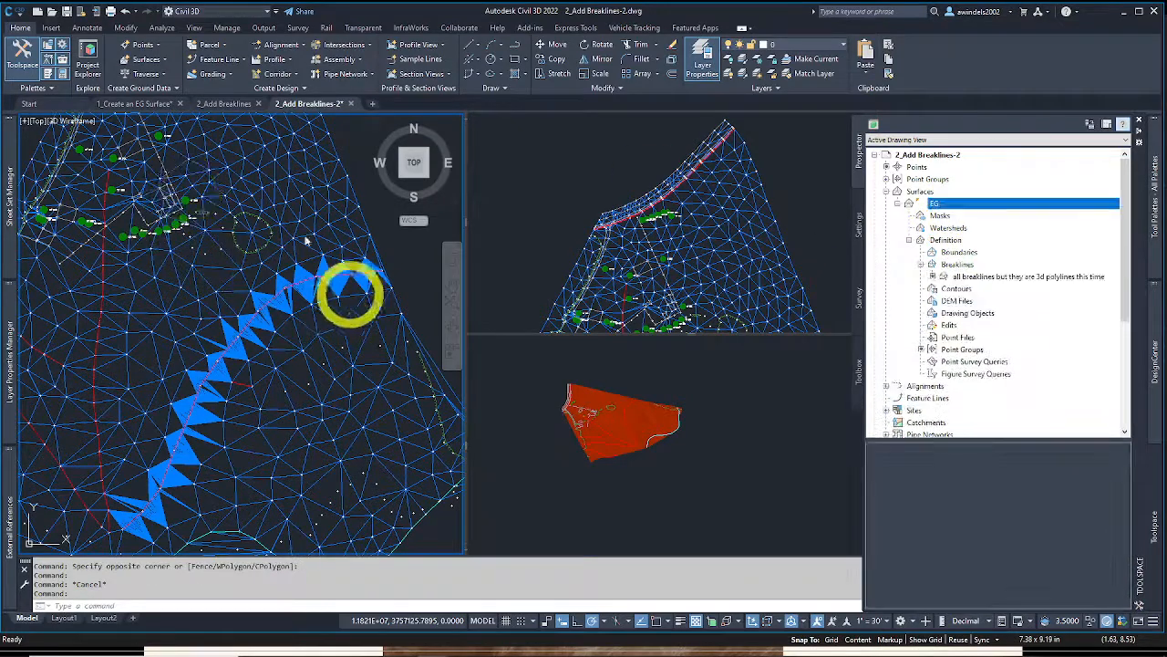
middle_drag(249, 291, 298, 380)
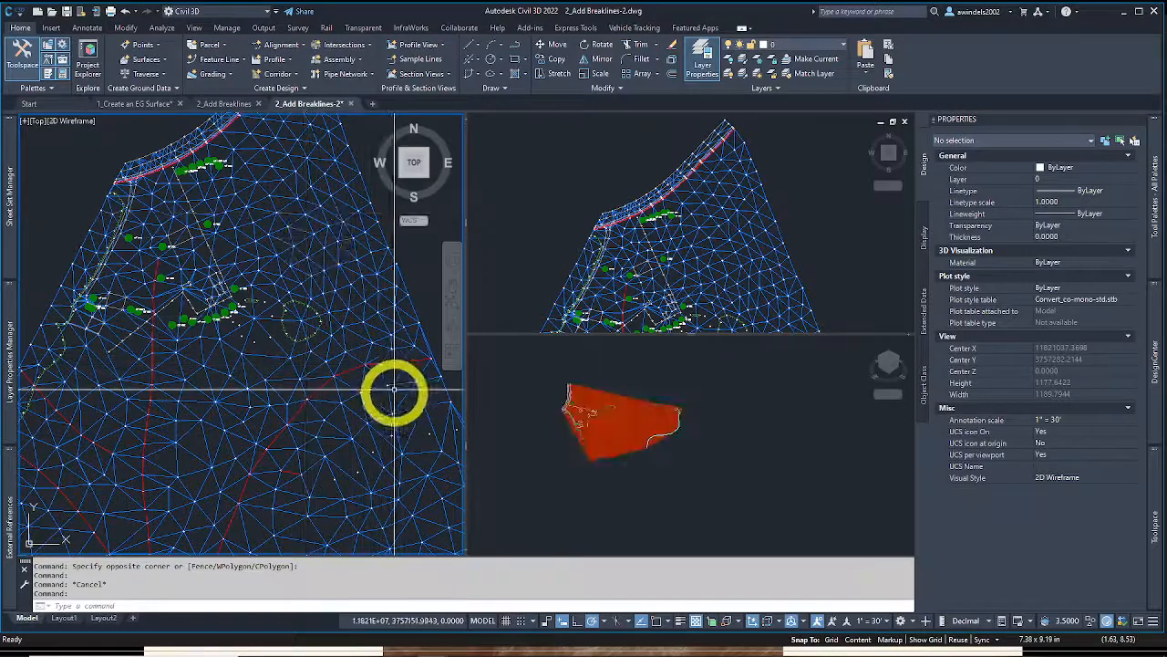
middle_drag(396, 392, 365, 313)
scroll(297, 456, down, 5)
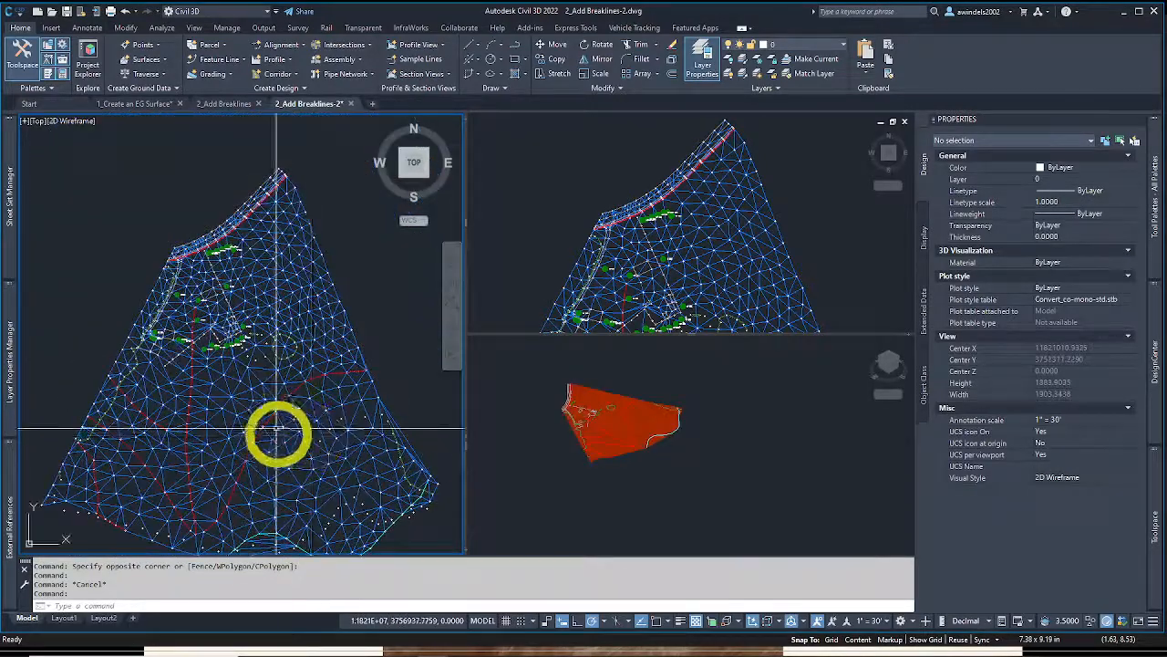
middle_drag(276, 427, 285, 390)
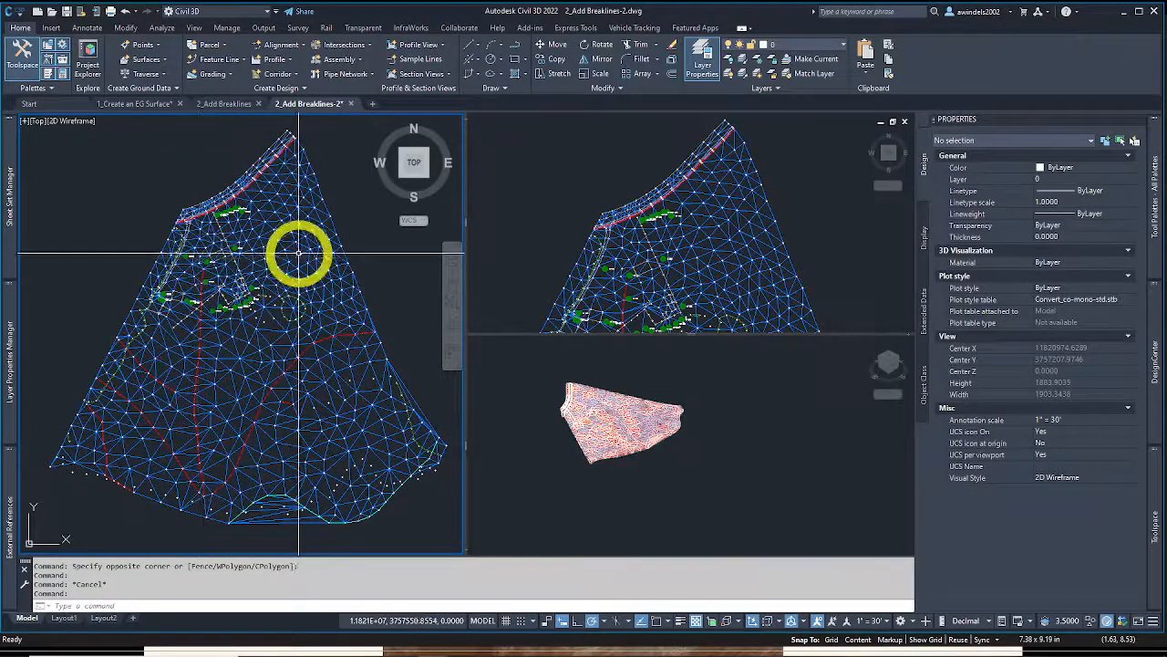
scroll(278, 415, up, 4)
middle_drag(276, 421, 278, 370)
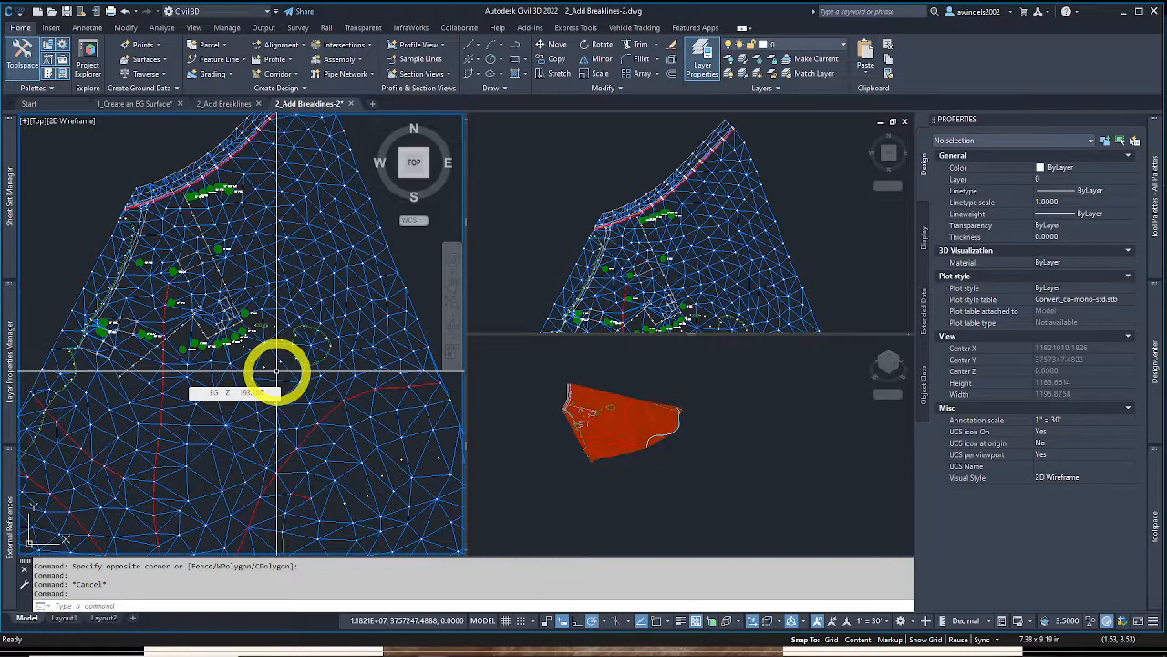
key(Escape)
key(Escape)
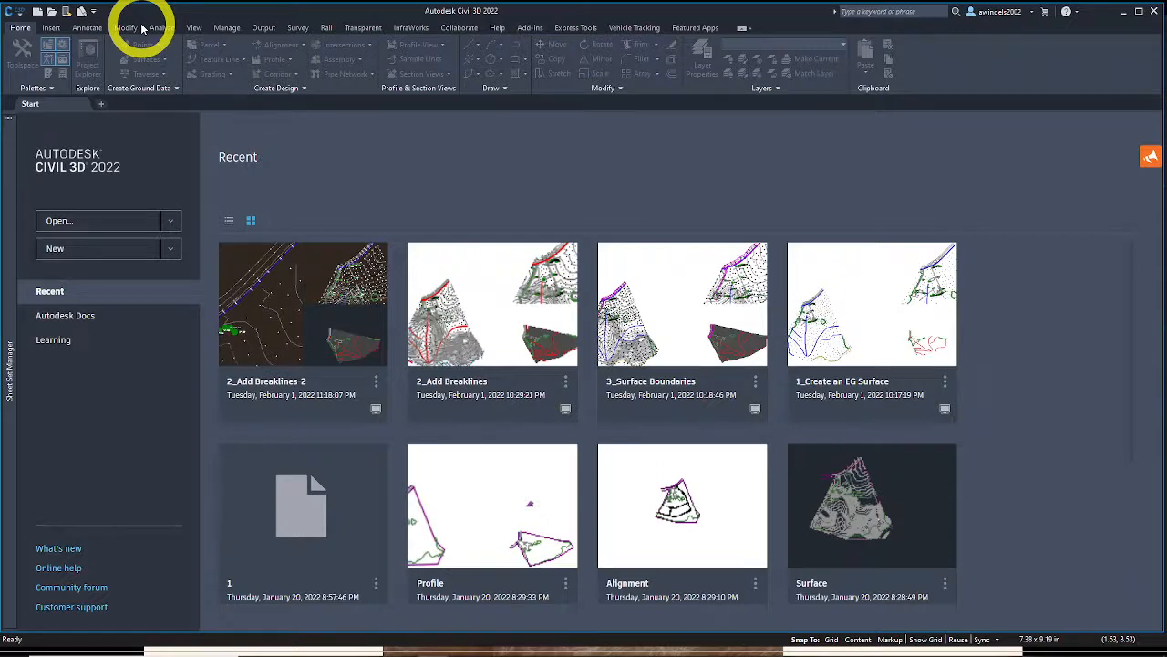
Open the drawing 3_Surface Boundaries.dwg from the FOR VIDEO folder
click(52, 12)
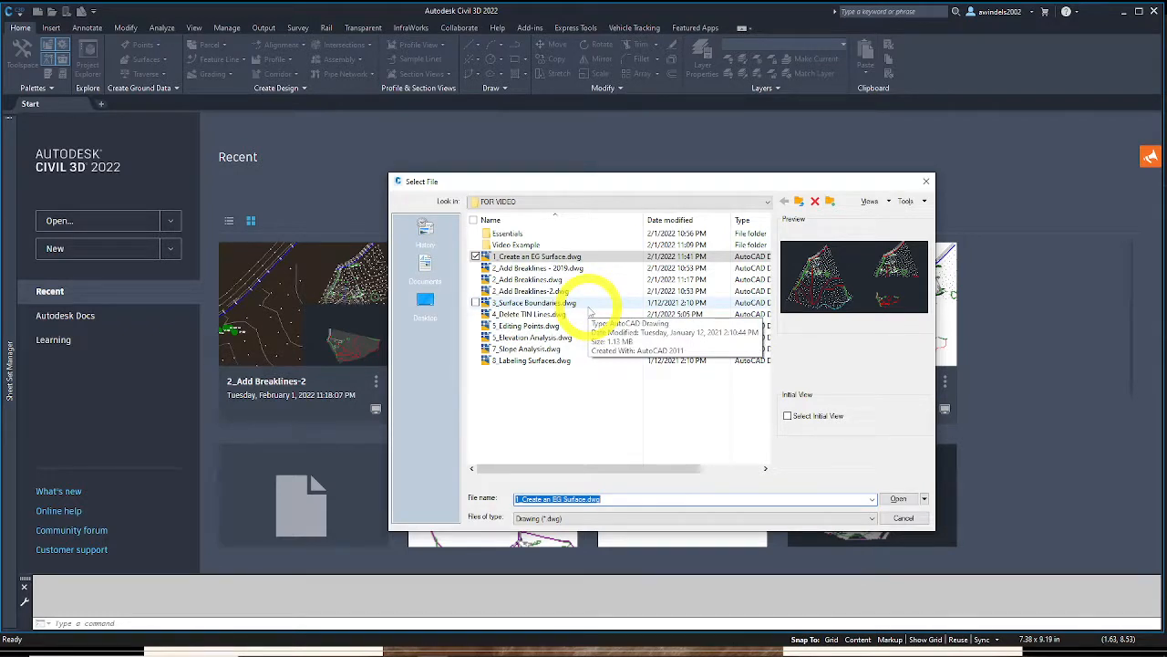
click(590, 304)
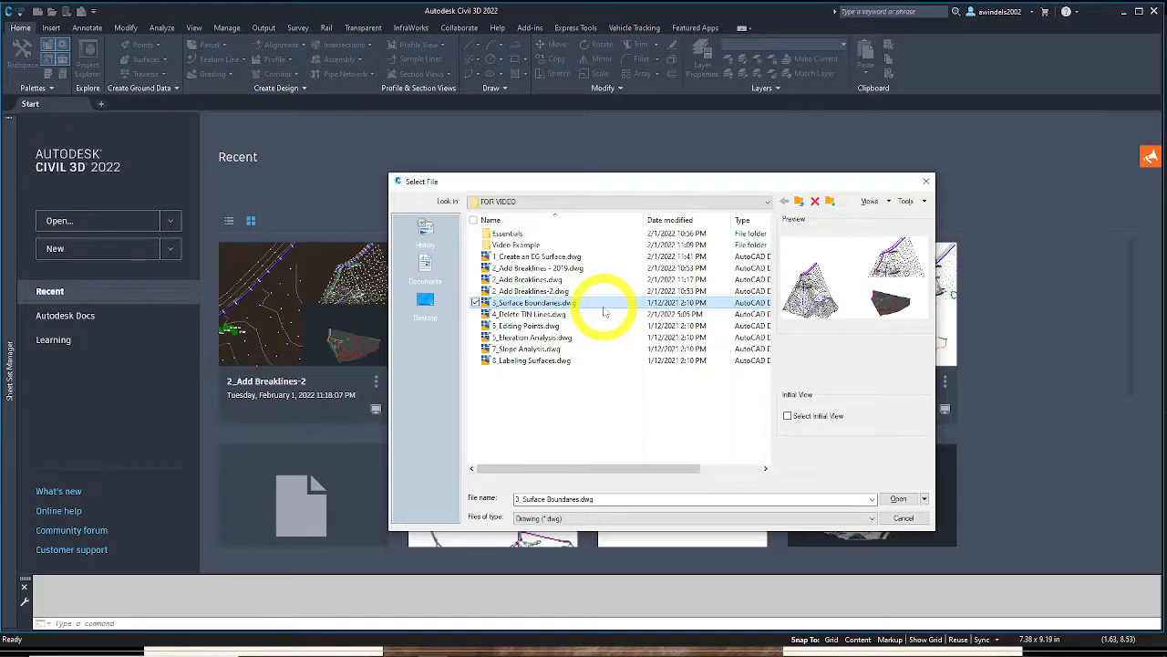
double_click(602, 308)
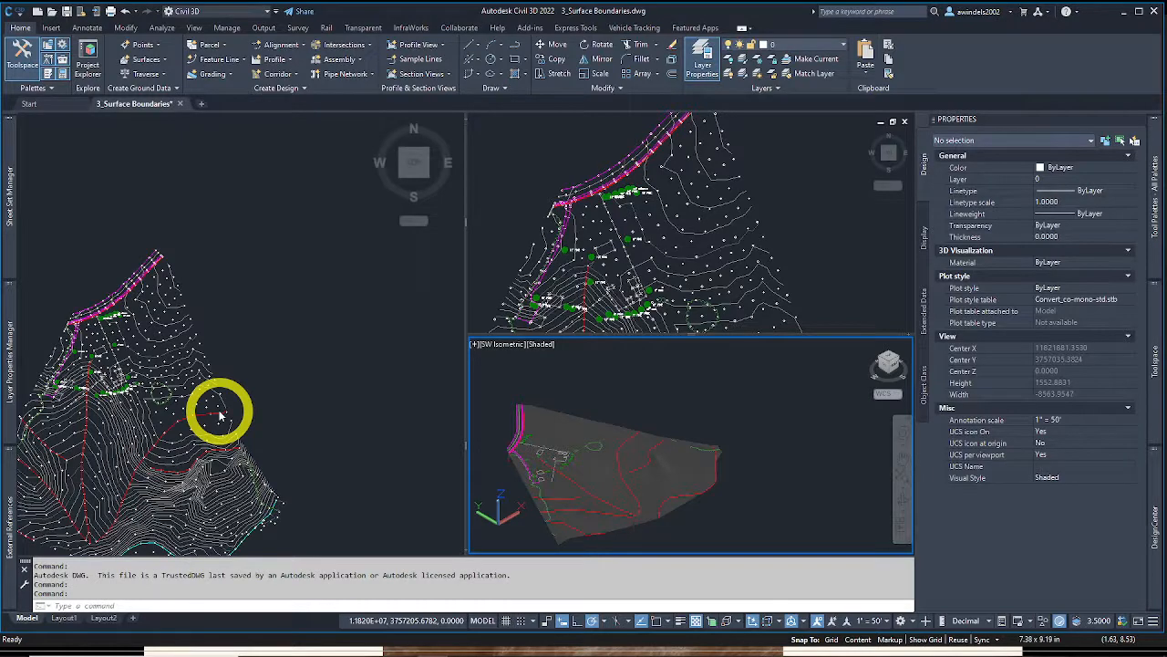
Switch to the Civil 3D Essentials PDF in Revu and read the page on Types of Boundaries and Exercise 4.3
mouse_move(432, 645)
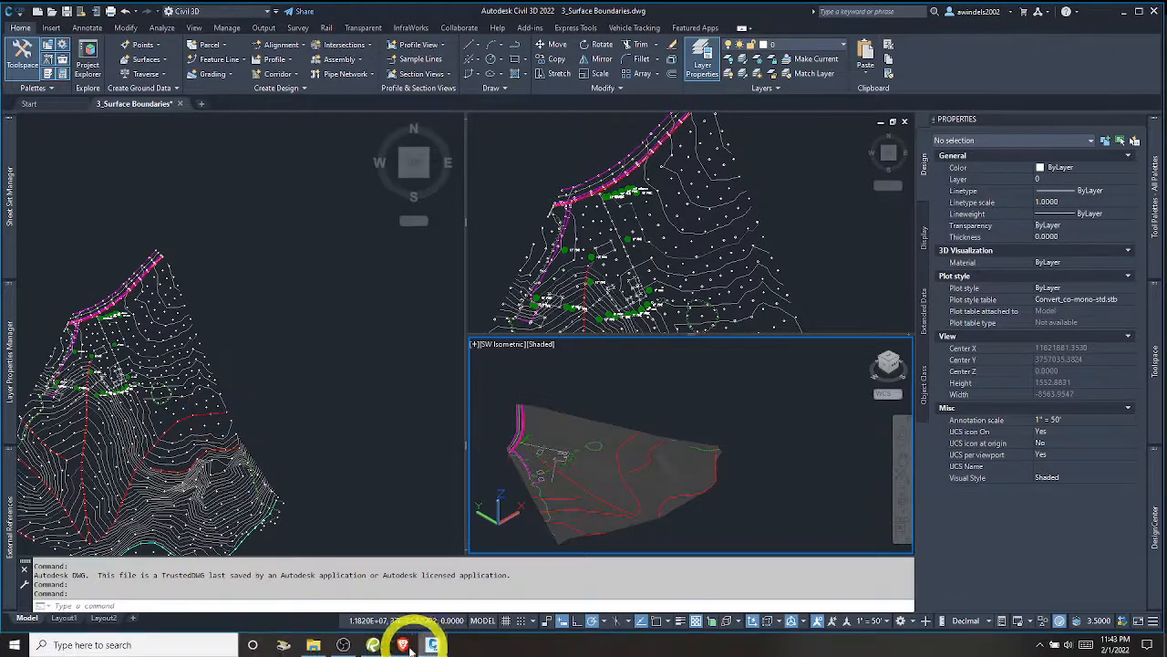
click(382, 645)
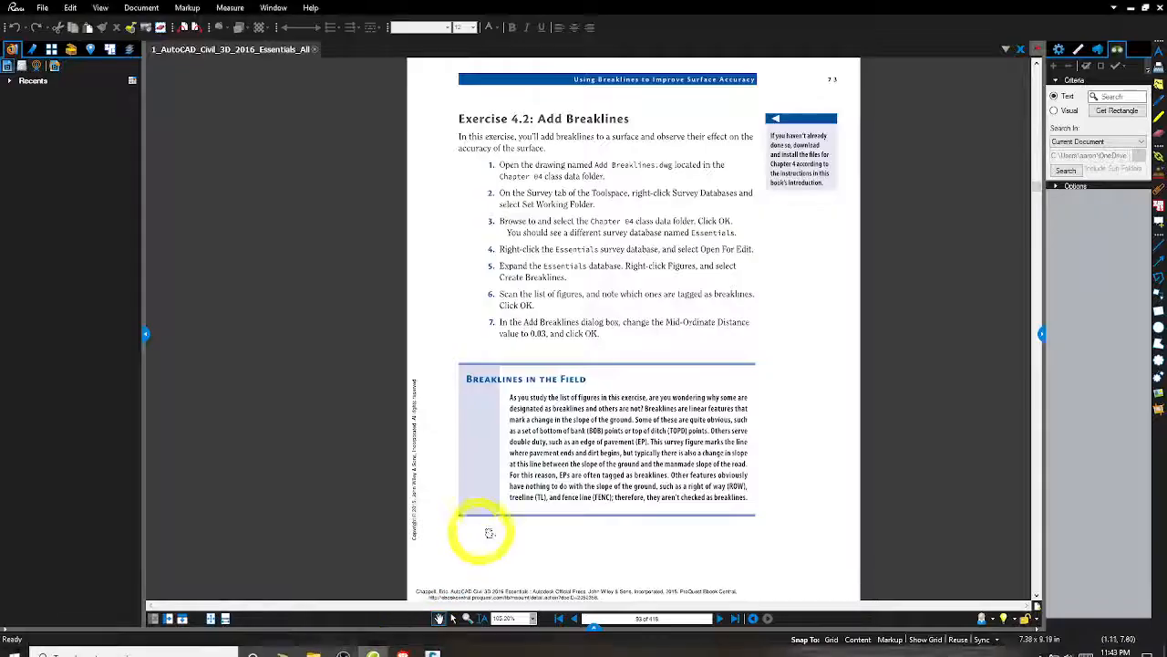
click(720, 619)
click(723, 620)
click(724, 620)
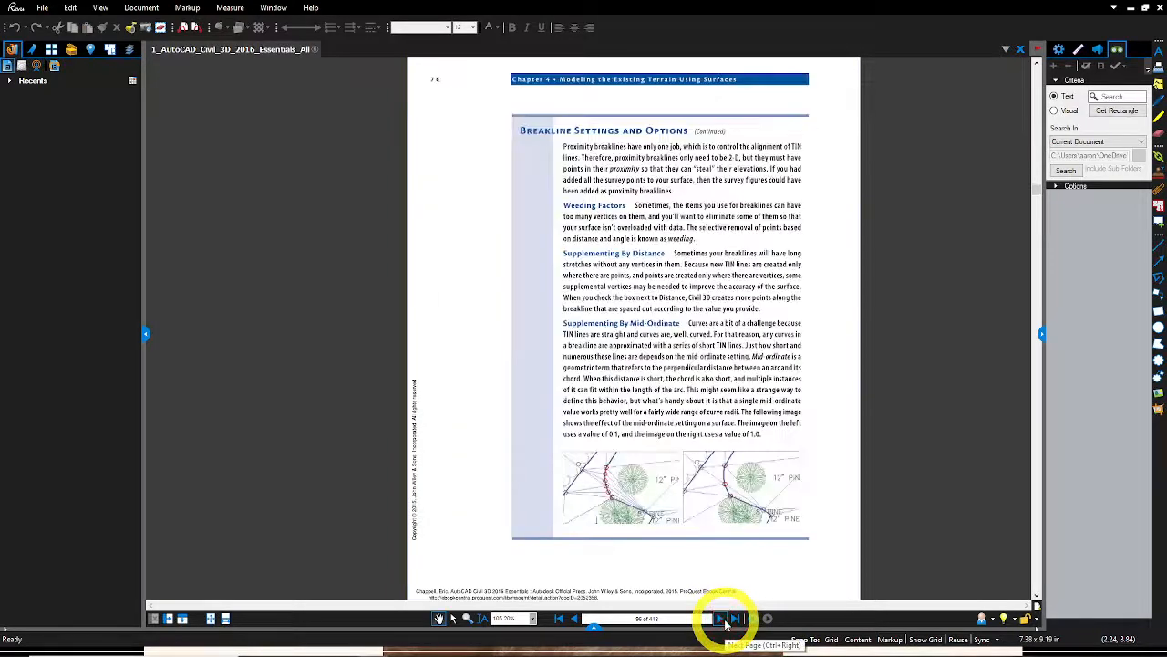
click(724, 620)
click(723, 620)
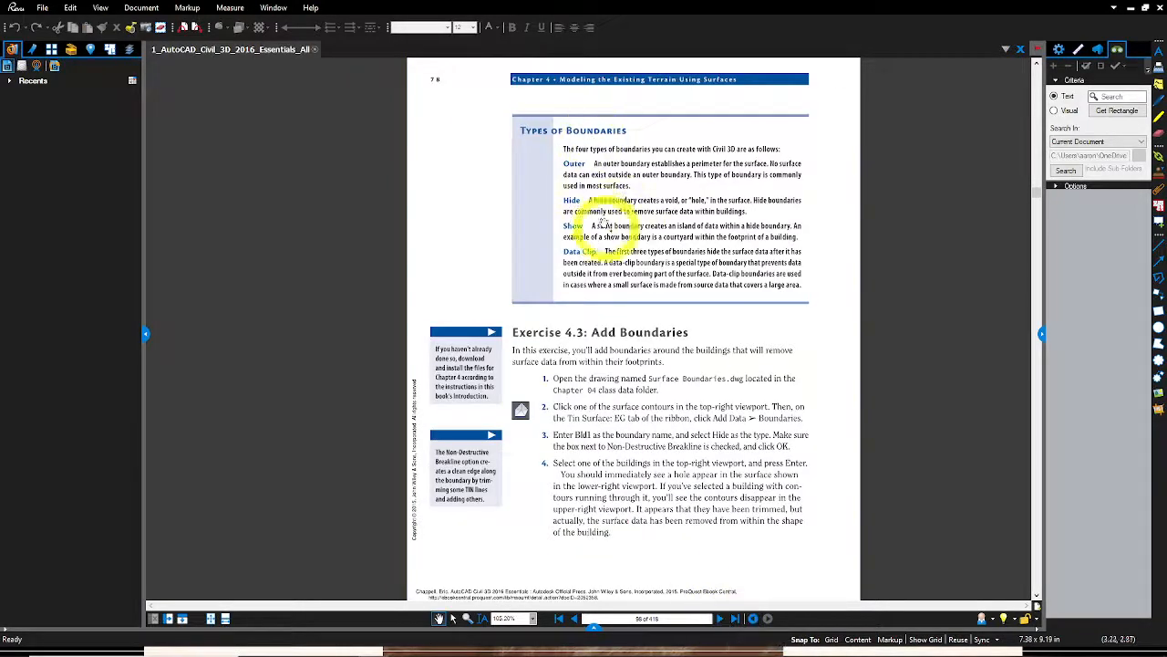
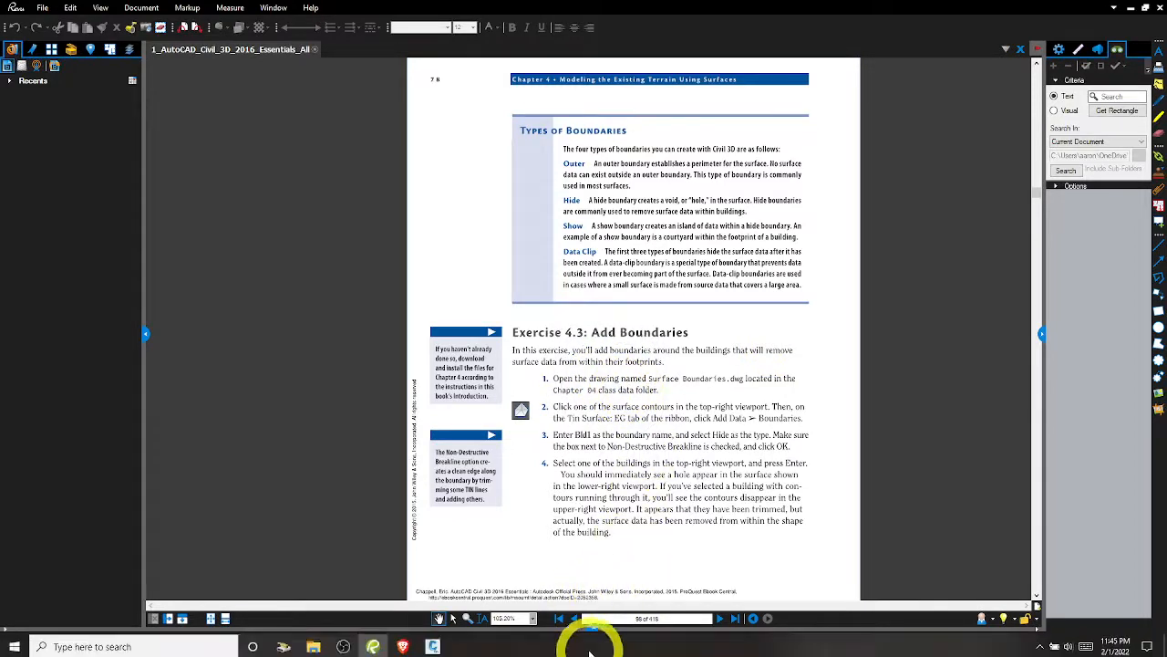
Return to Civil 3D and begin adding a boundary to the EG surface
click(433, 644)
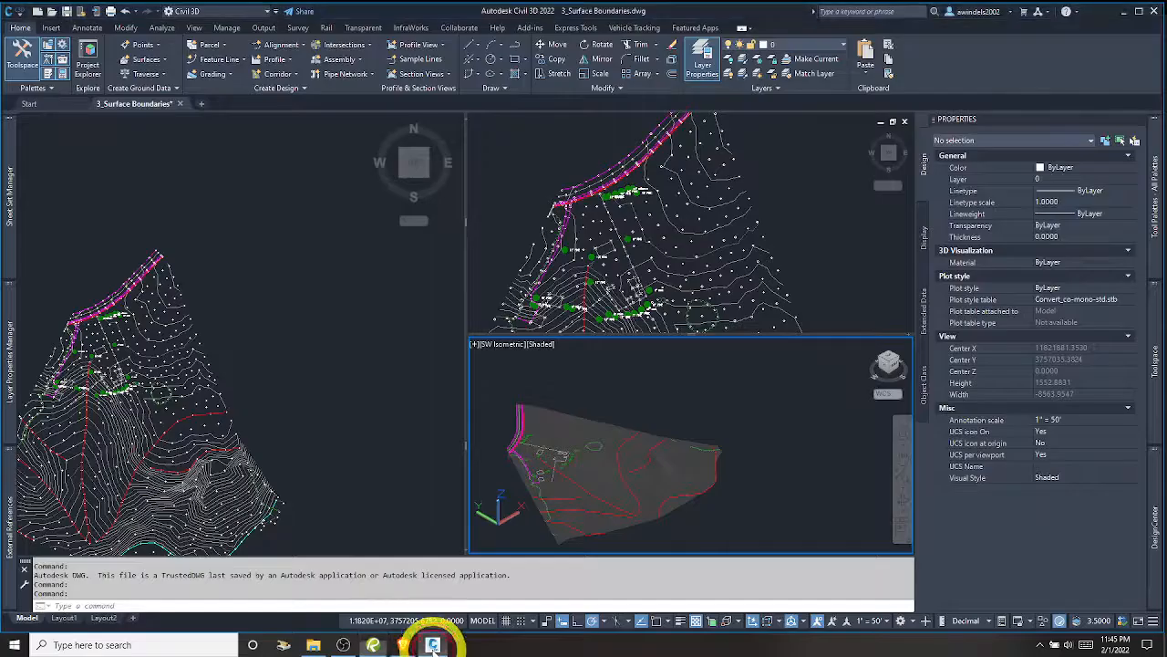
click(341, 297)
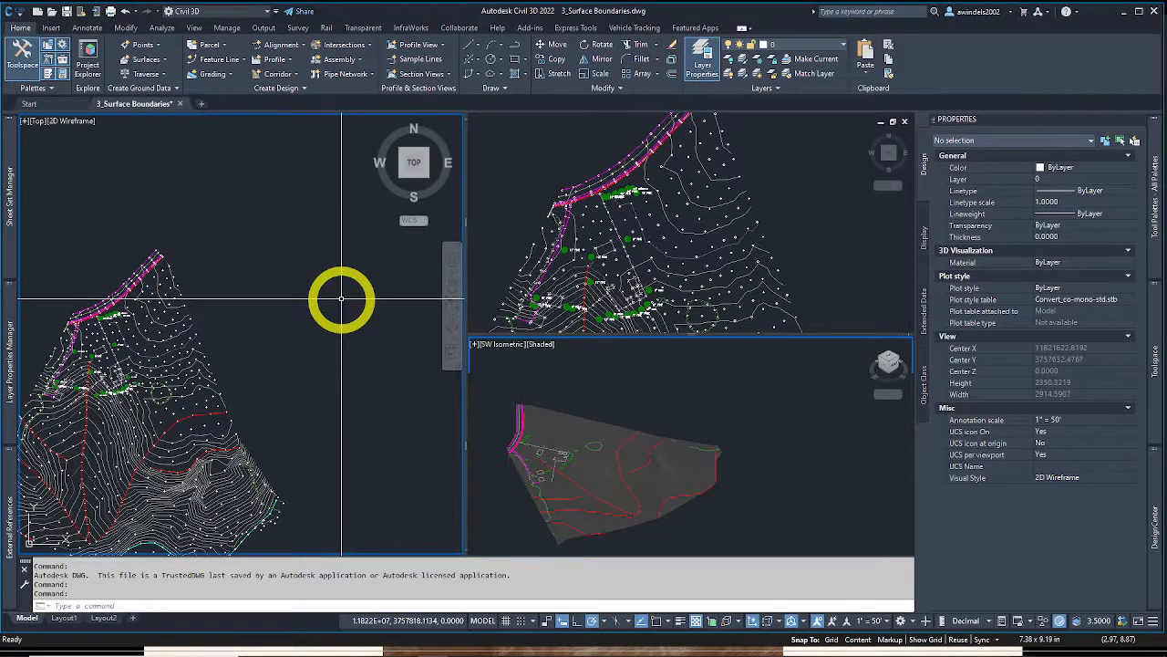
click(204, 369)
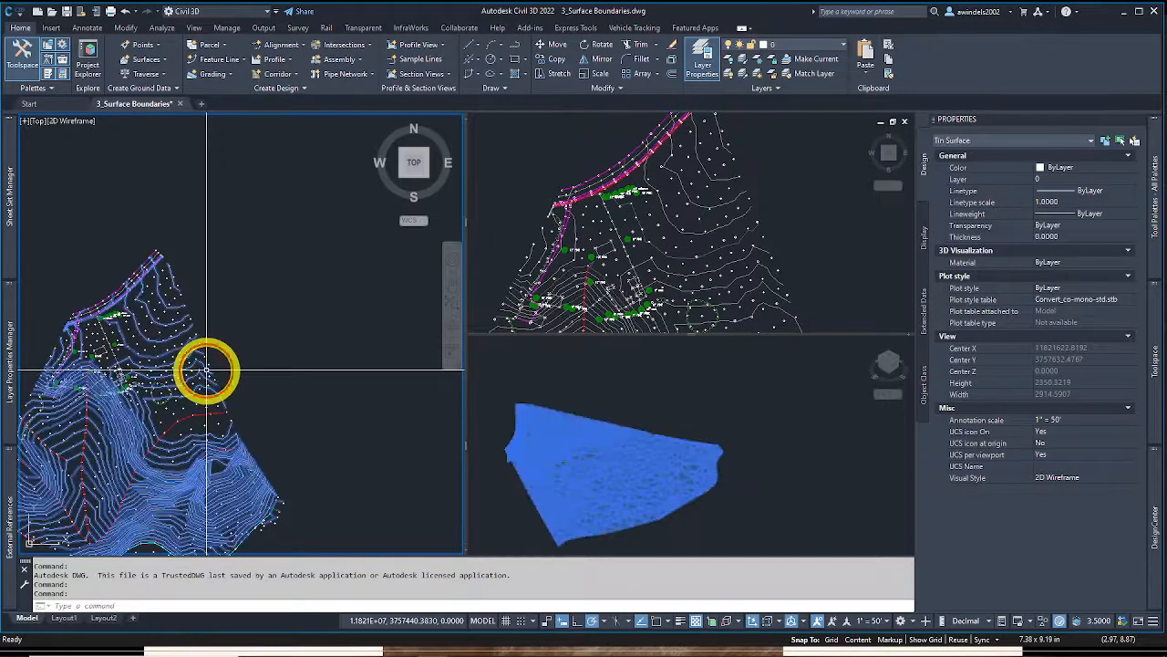
click(207, 373)
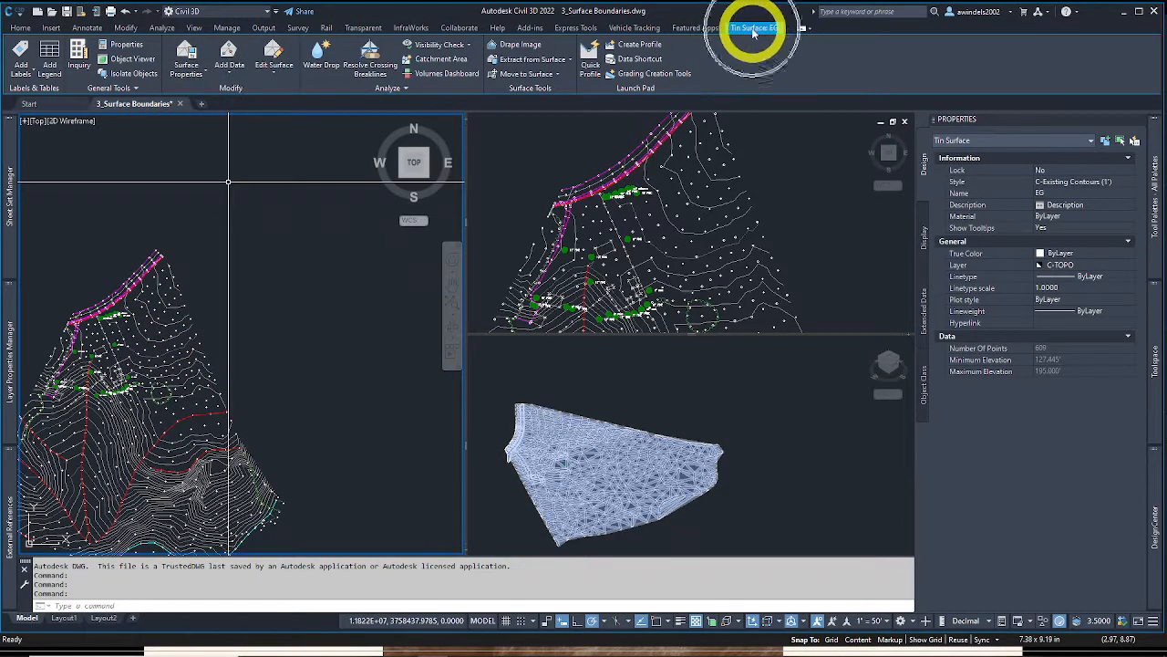
click(263, 74)
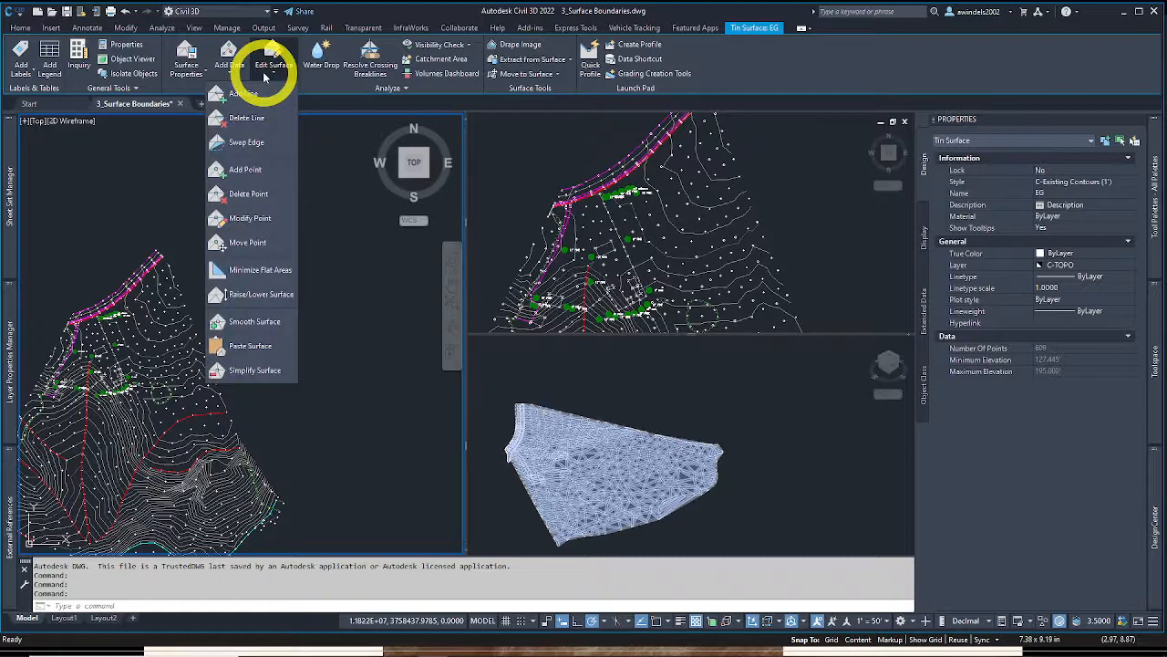
click(235, 70)
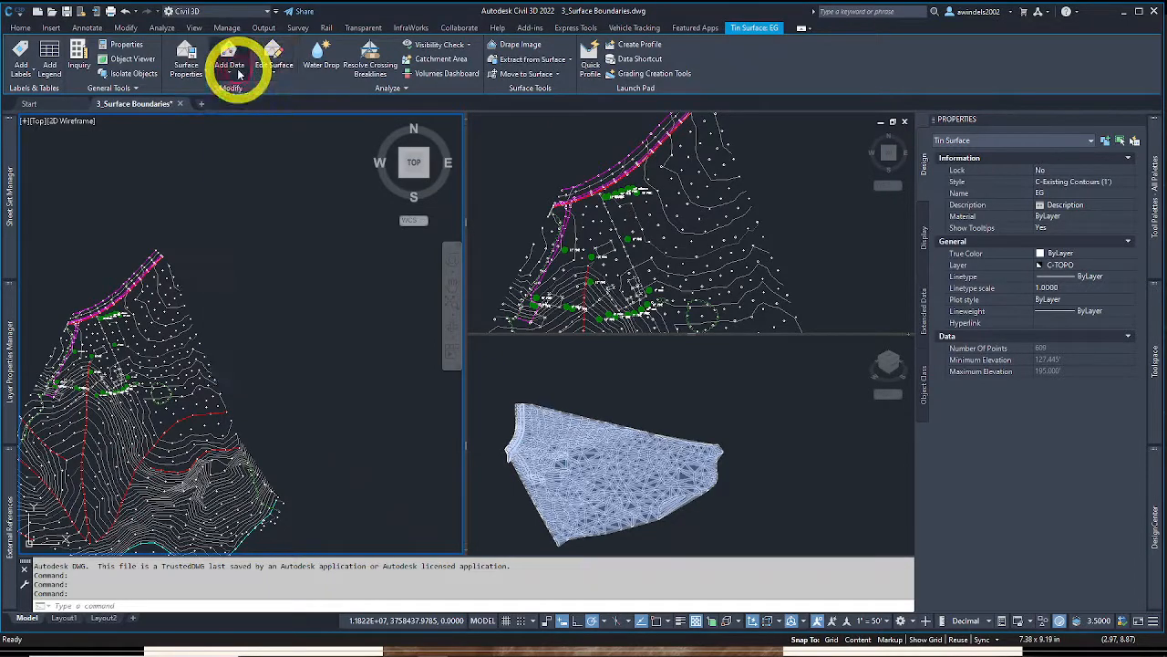
click(236, 70)
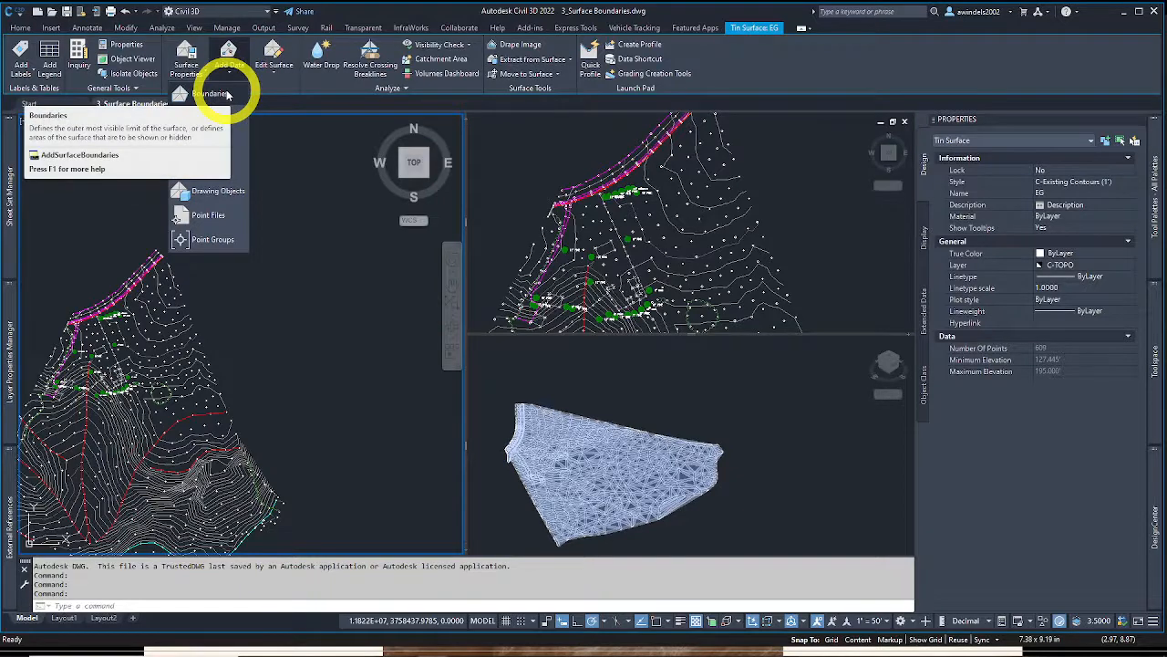
click(227, 95)
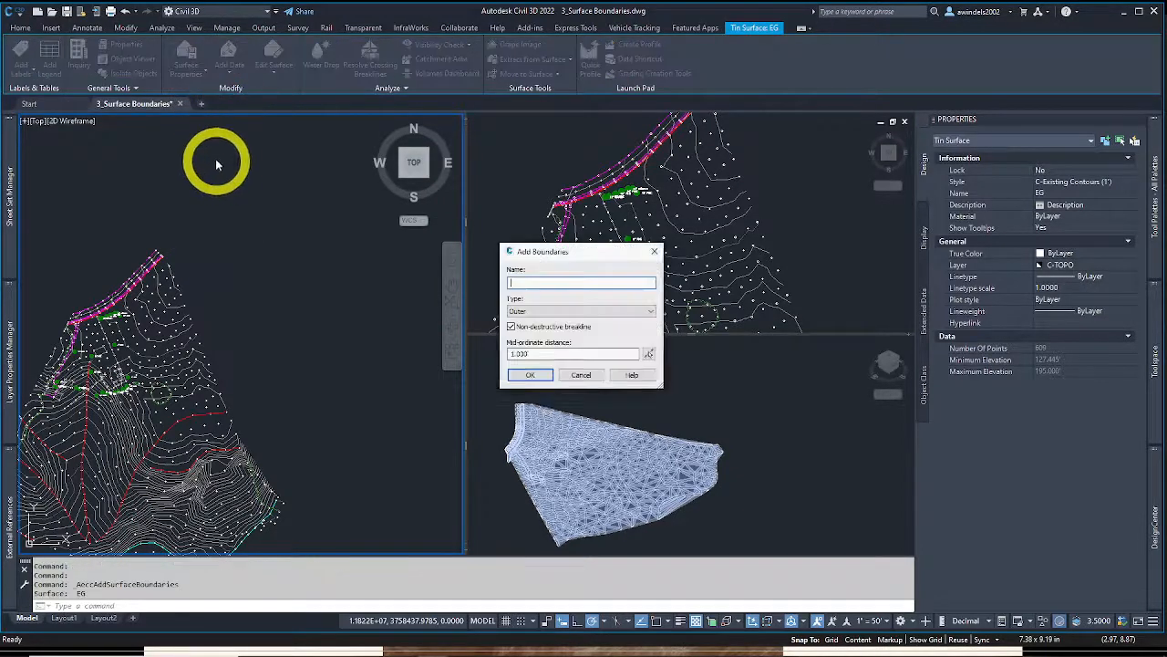
Define the boundary as bld1 with type Hide, a non-destructive breakline and a 1.000' mid-ordinate distance
drag(580, 256, 553, 254)
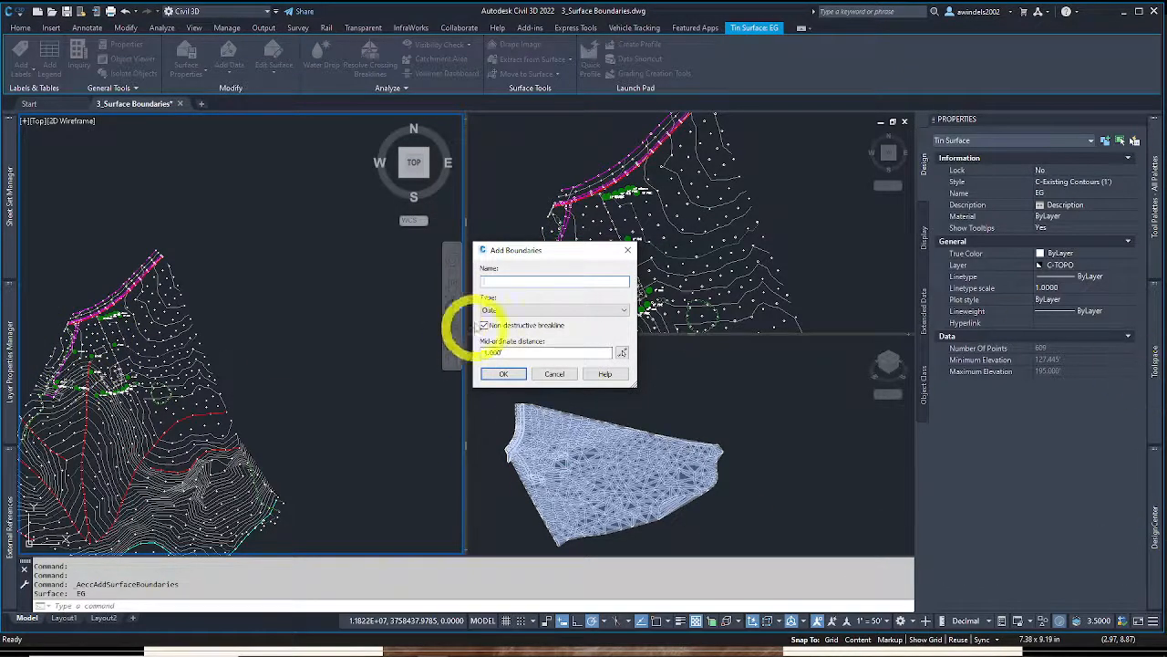
click(508, 281)
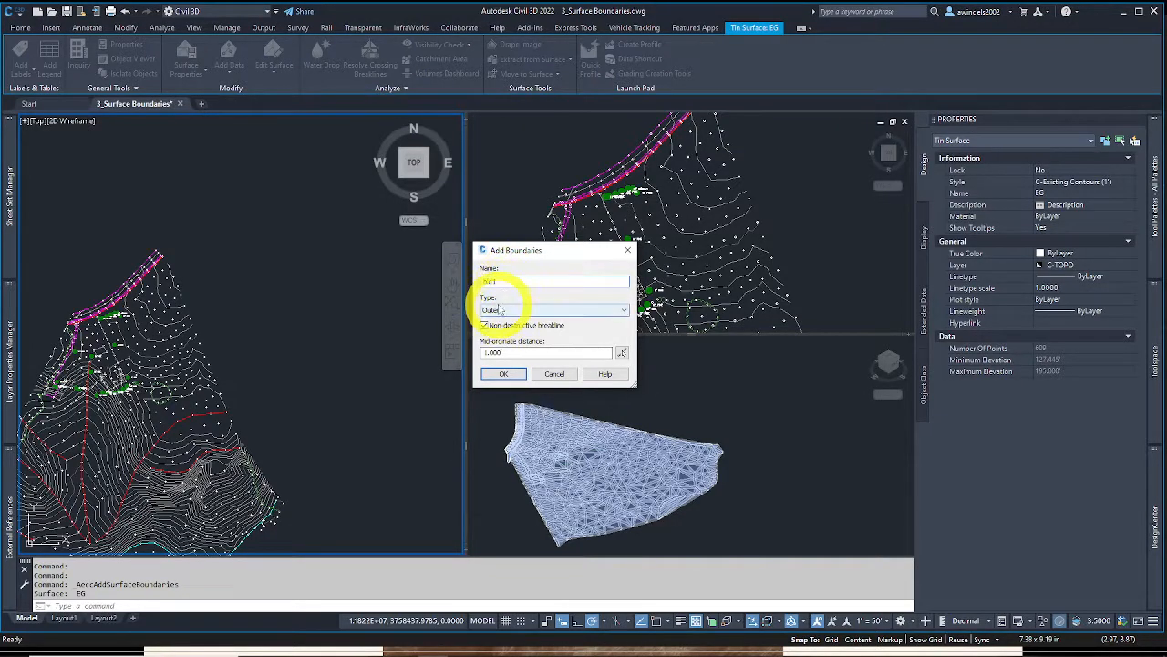
click(508, 310)
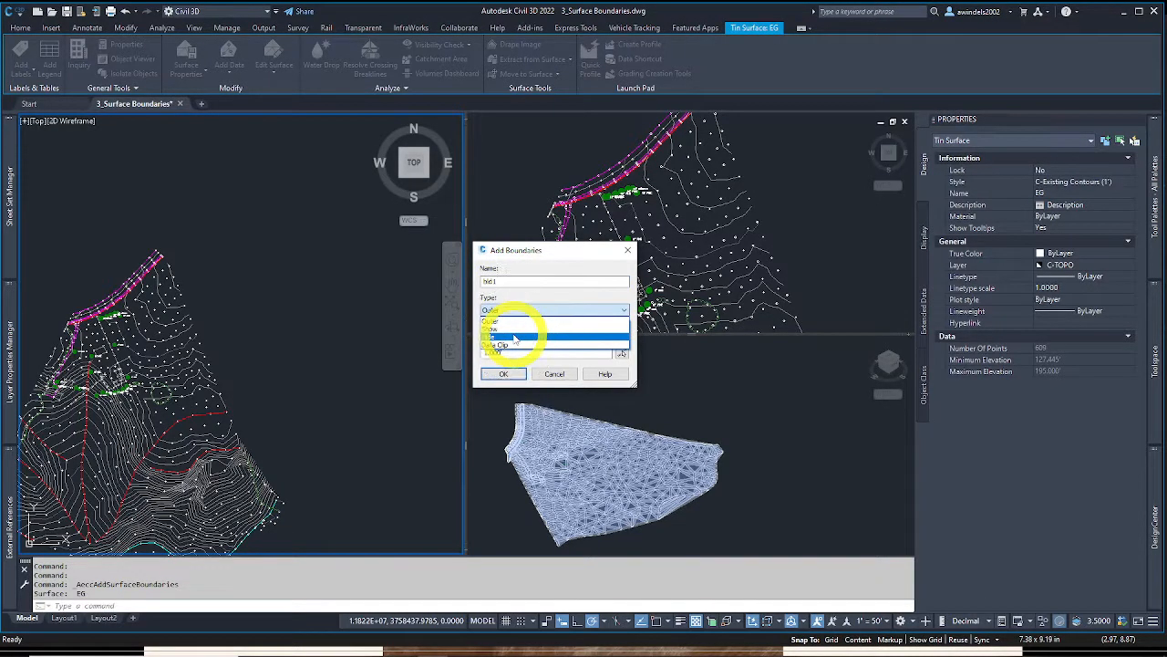
click(515, 338)
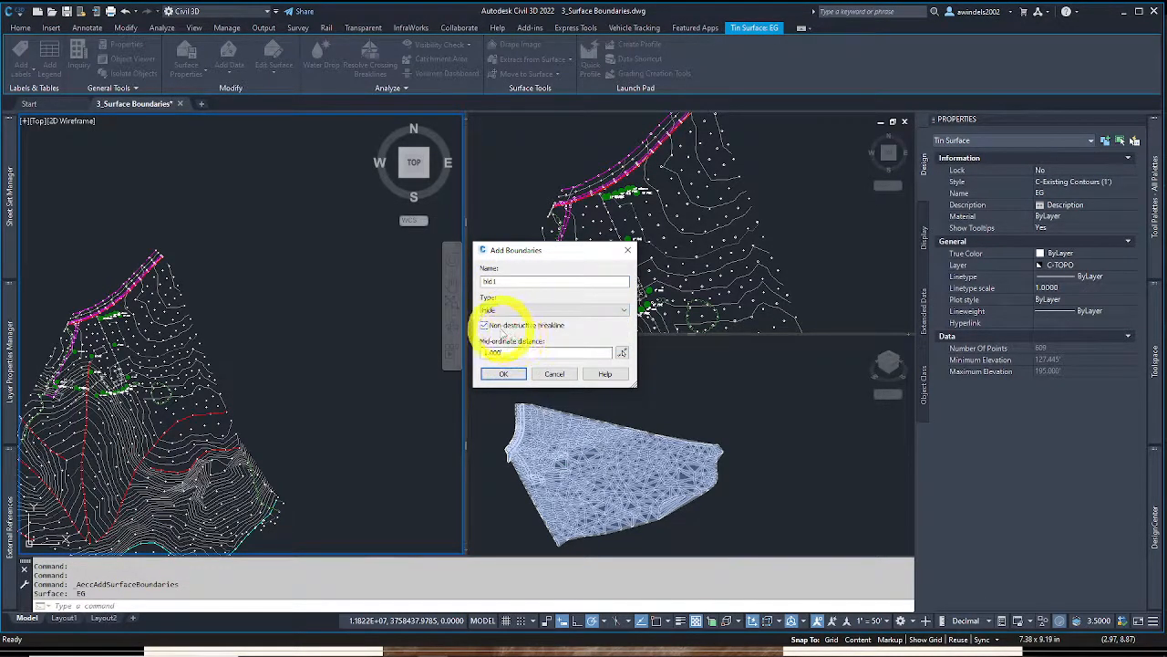
click(500, 332)
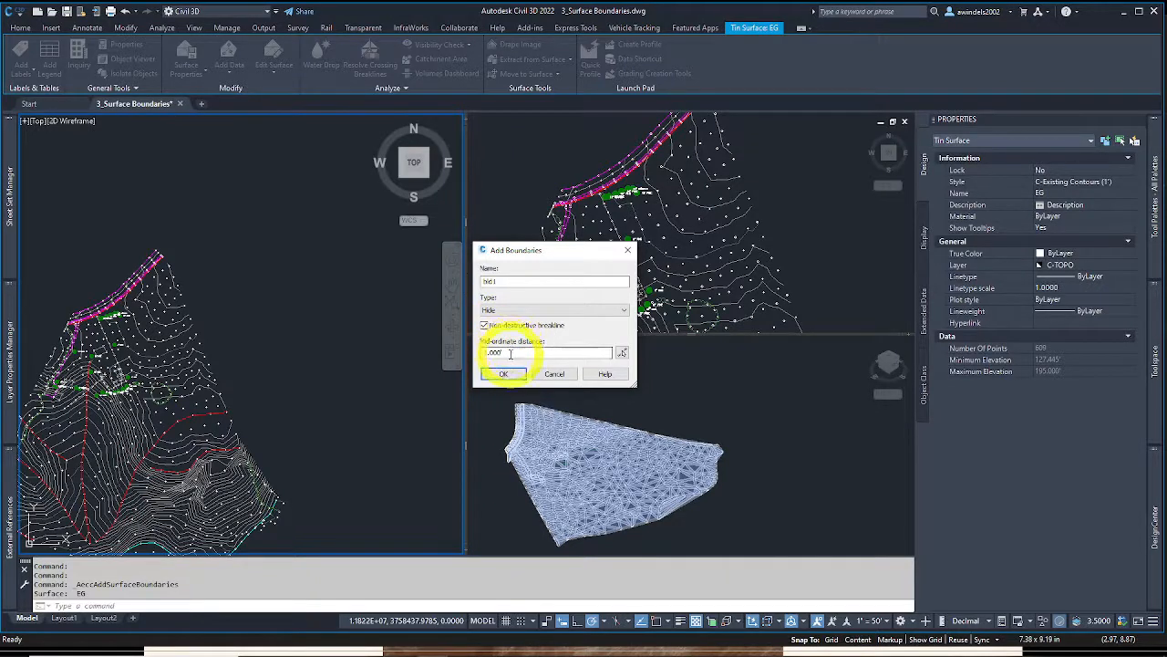
double_click(514, 354)
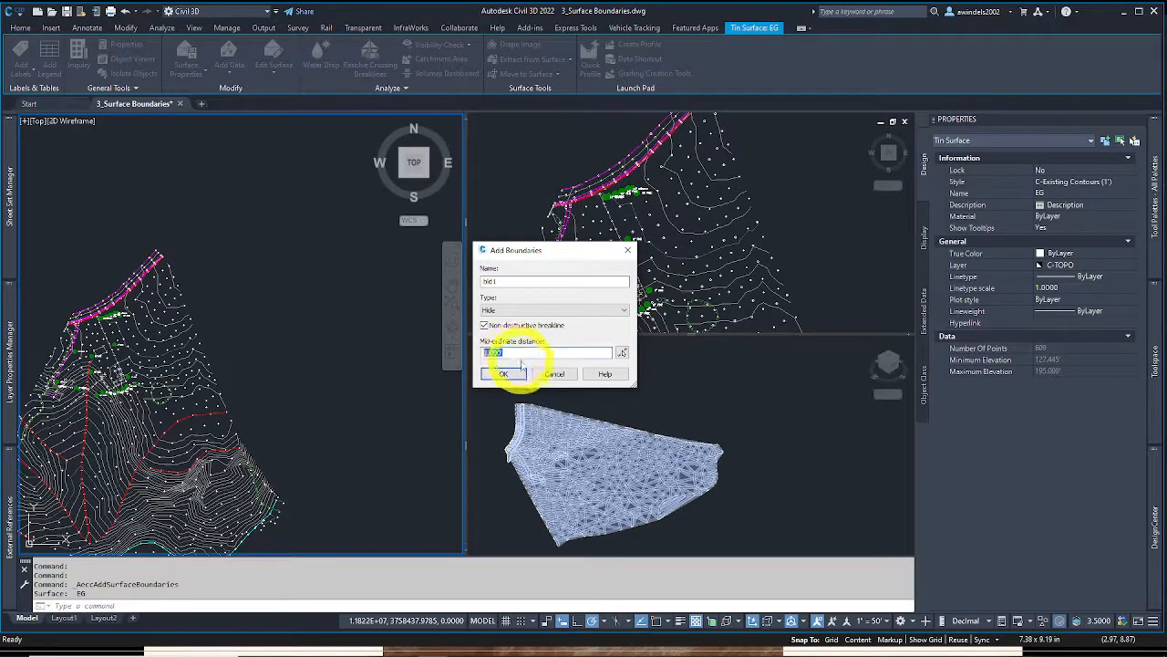
click(516, 377)
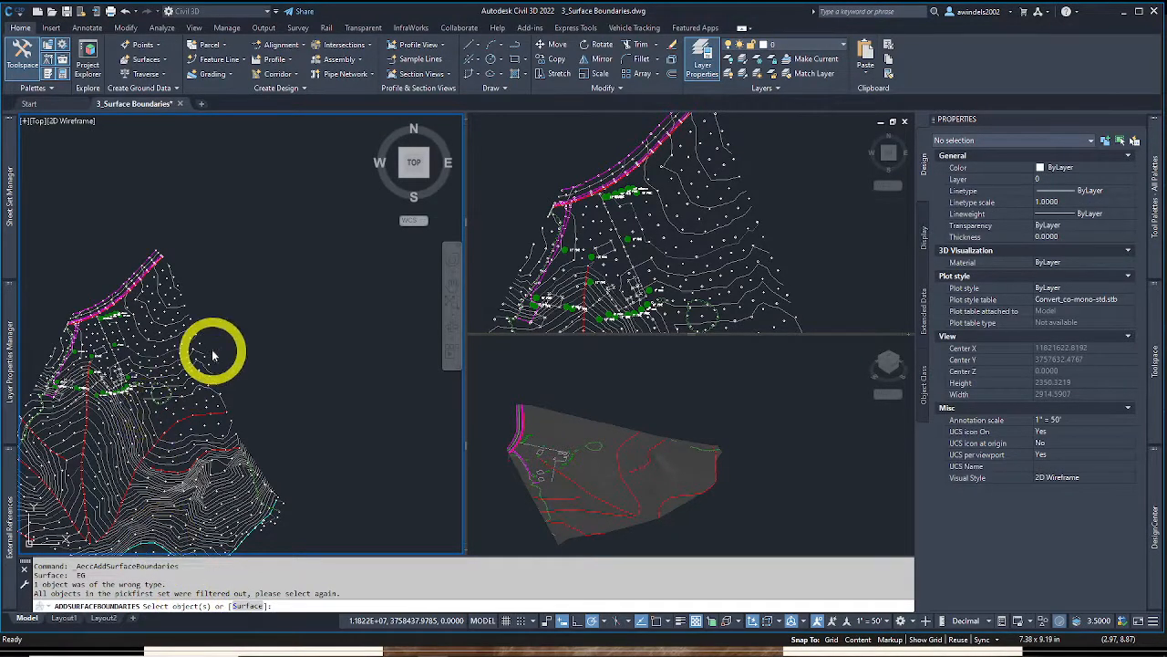
Use the rectangular building outline beside the 12" pine as the bld1 hide boundary of the EG surface
scroll(212, 350, up, 6)
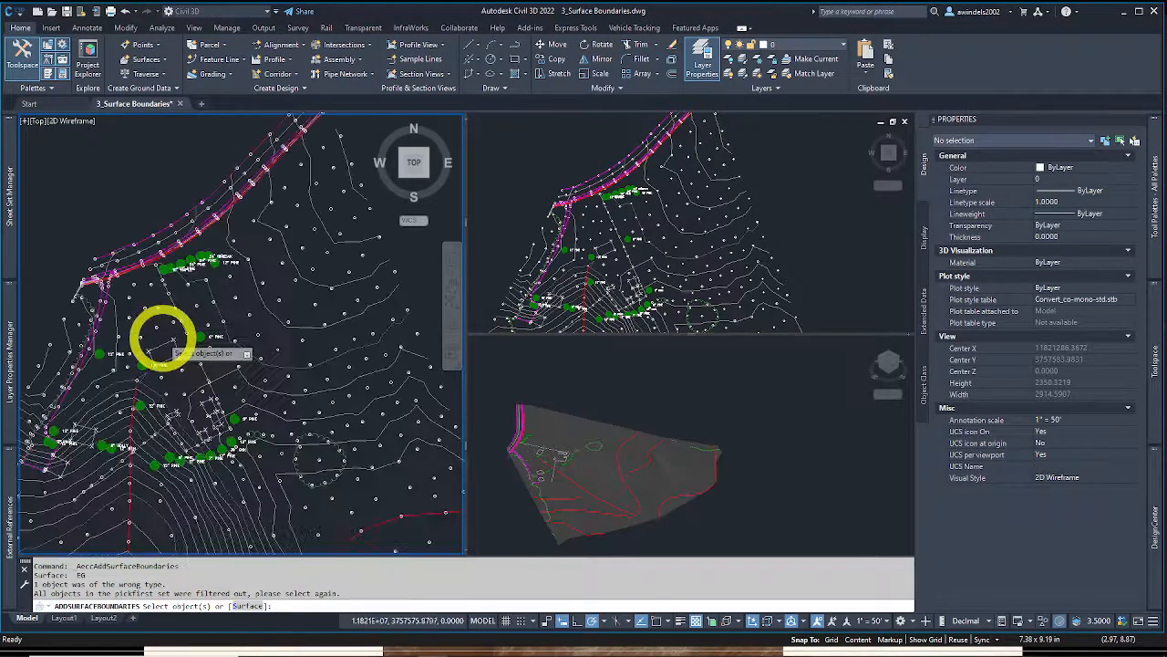
click(166, 357)
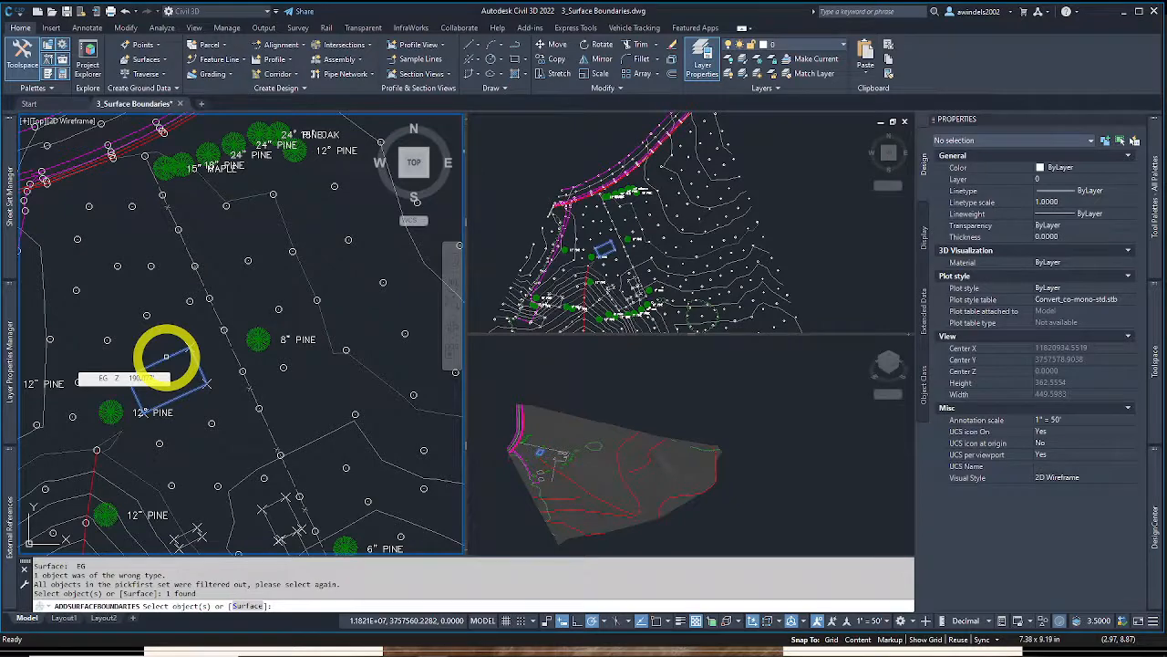
click(166, 357)
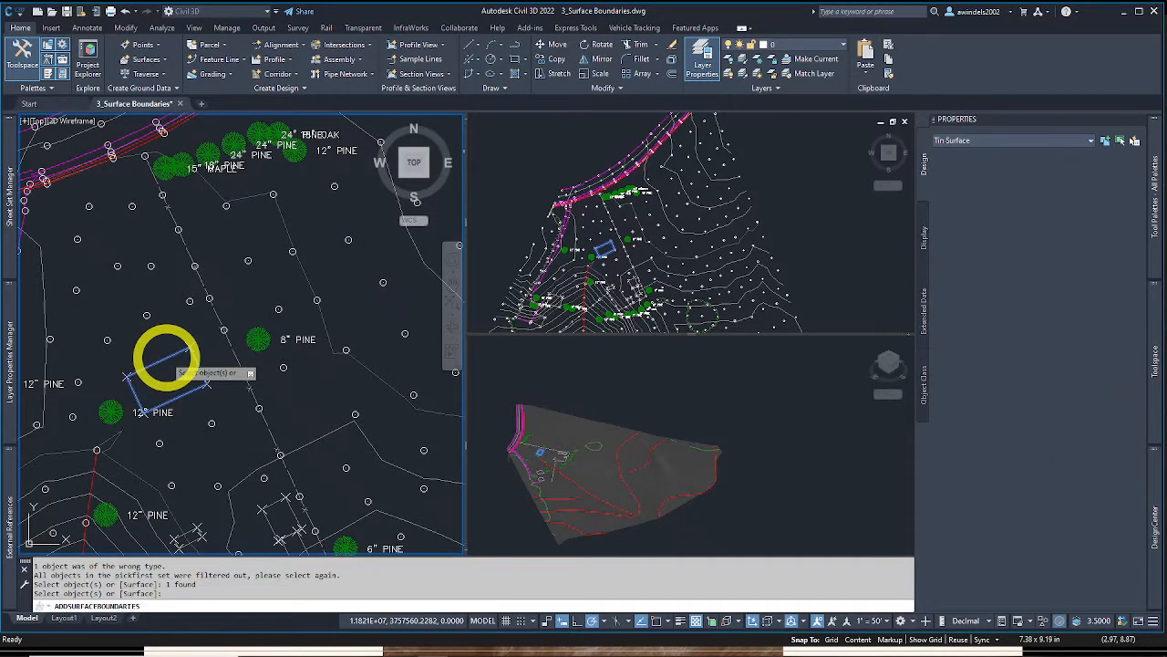
key(Return)
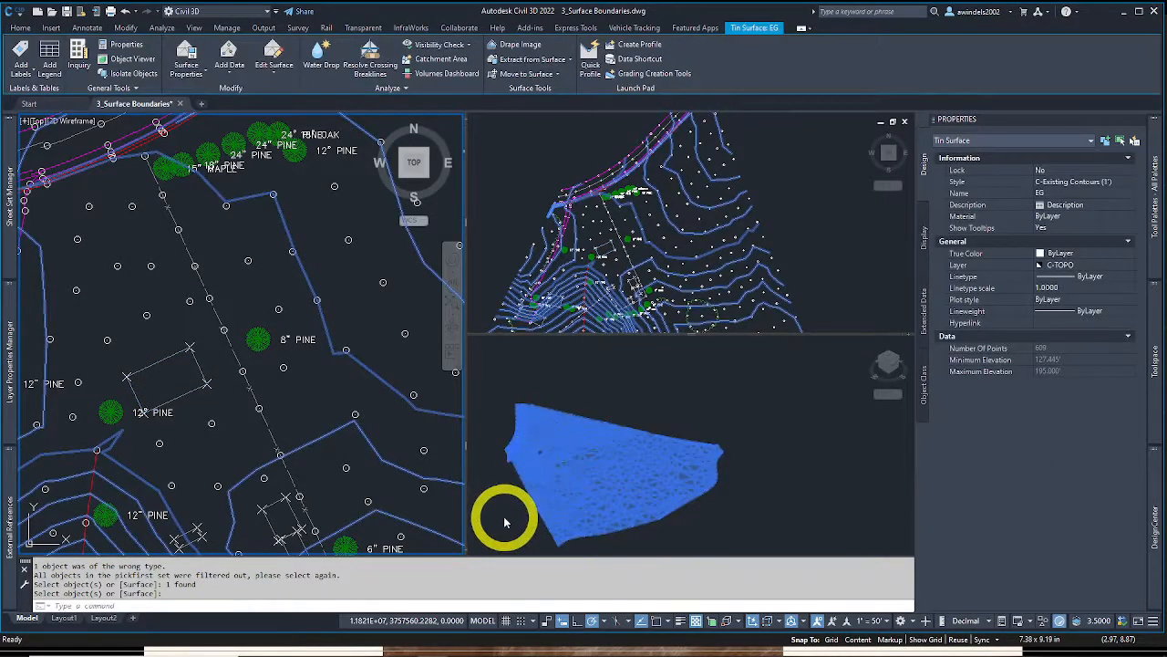
Clear the surface selection and examine the area inside the building outline in the shaded SW Isometric view
click(497, 517)
key(Escape)
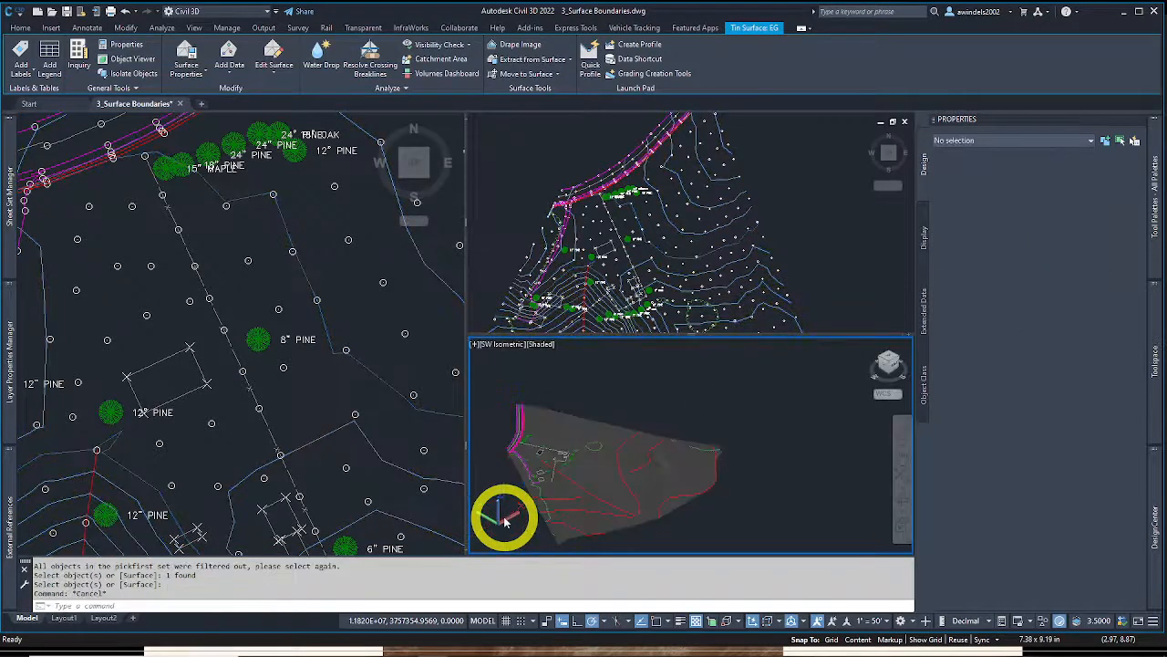
scroll(541, 455, up, 4)
middle_drag(496, 549, 534, 497)
key(Escape)
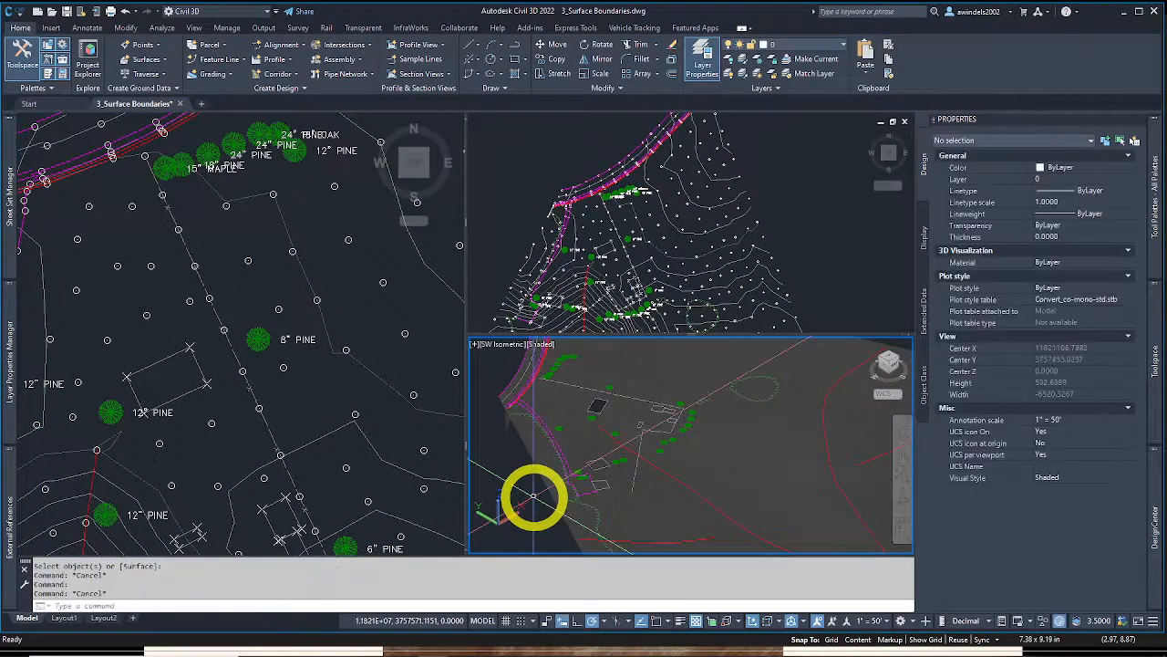
key(Escape)
mouse_move(533, 496)
shift+middle_down()
mouse_move(589, 484)
mouse_move(578, 485)
mouse_move(559, 537)
mouse_move(524, 506)
shift+middle_up()
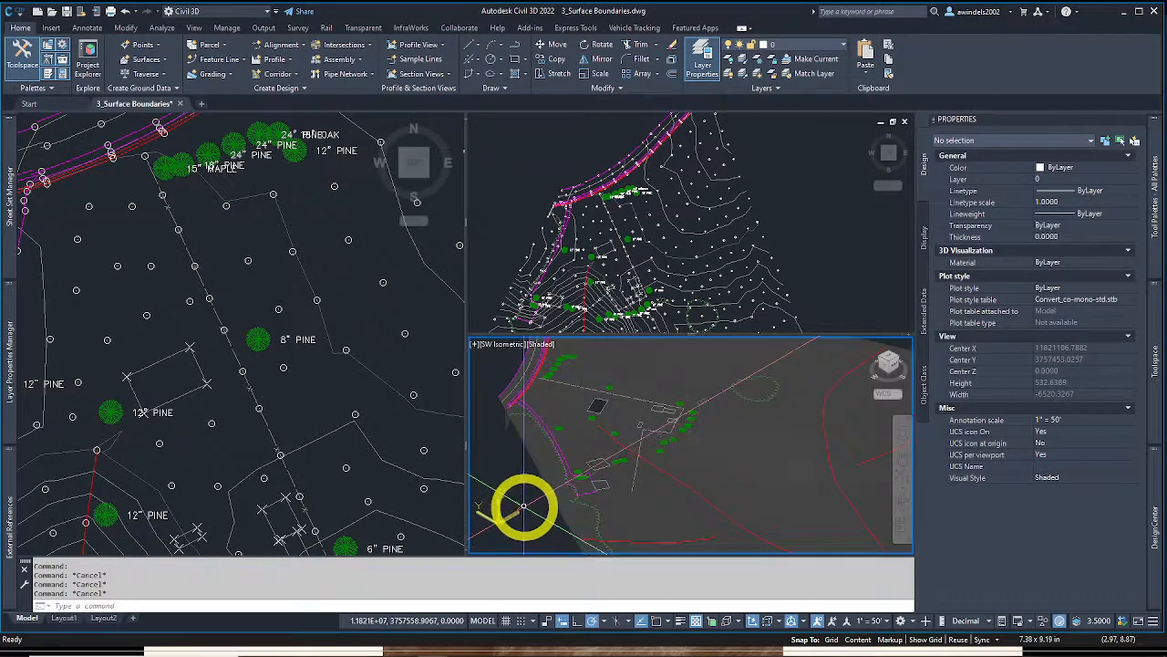
Activate the top wireframe view and examine the closed polyline around the site, leaving it unselected
click(425, 436)
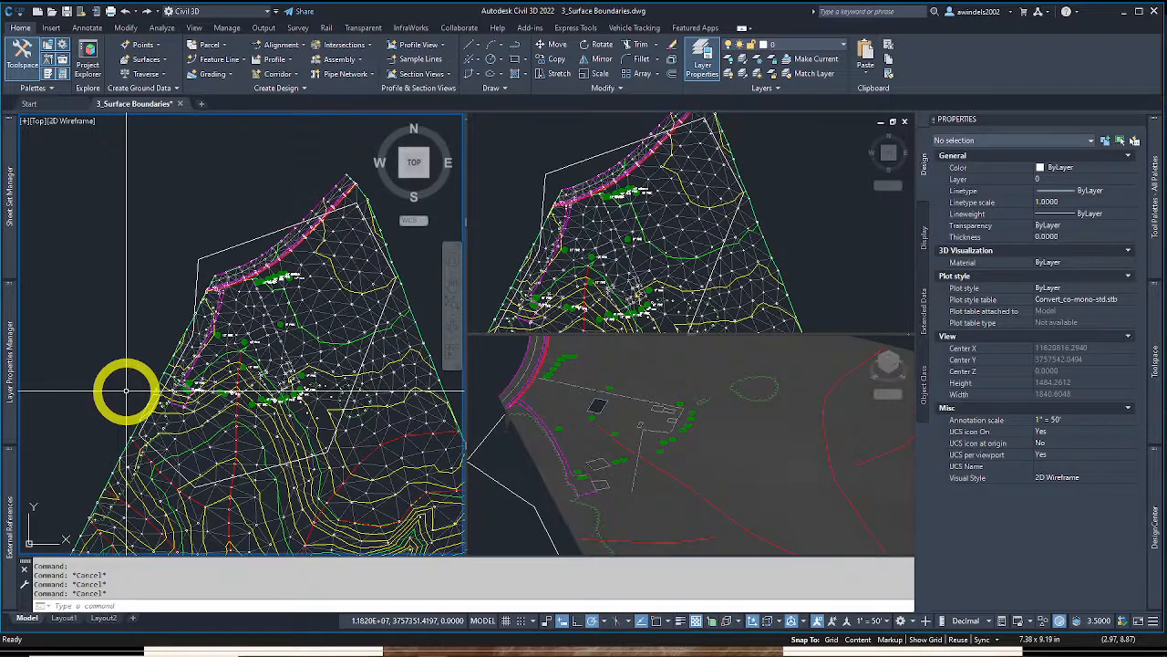
click(200, 260)
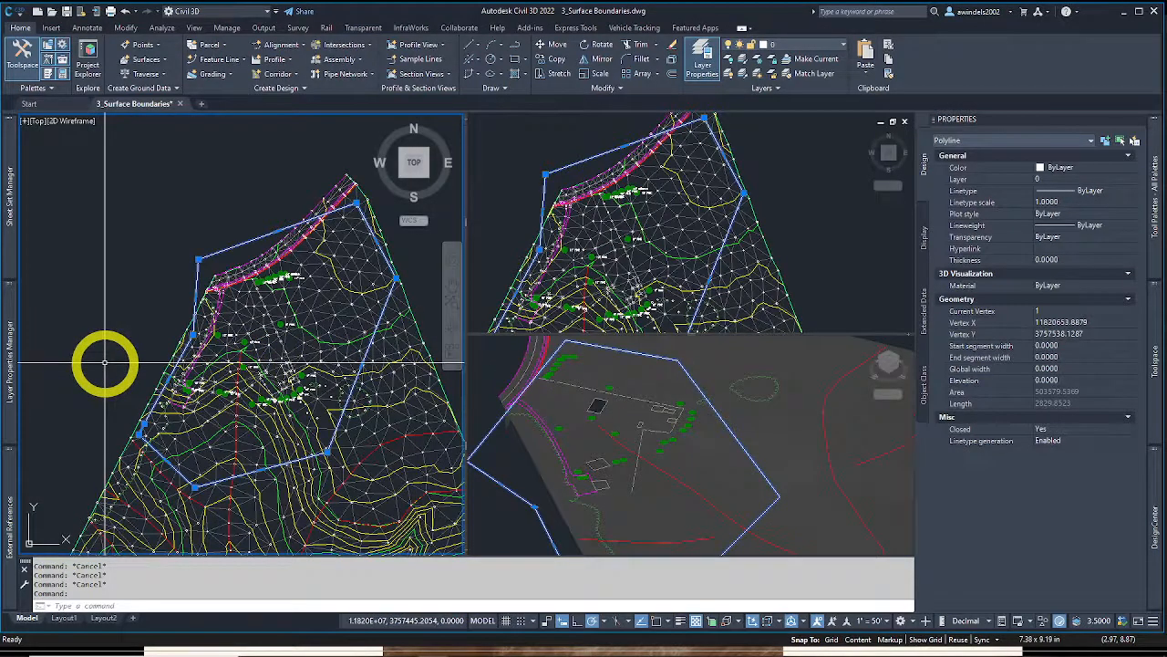
key(Escape)
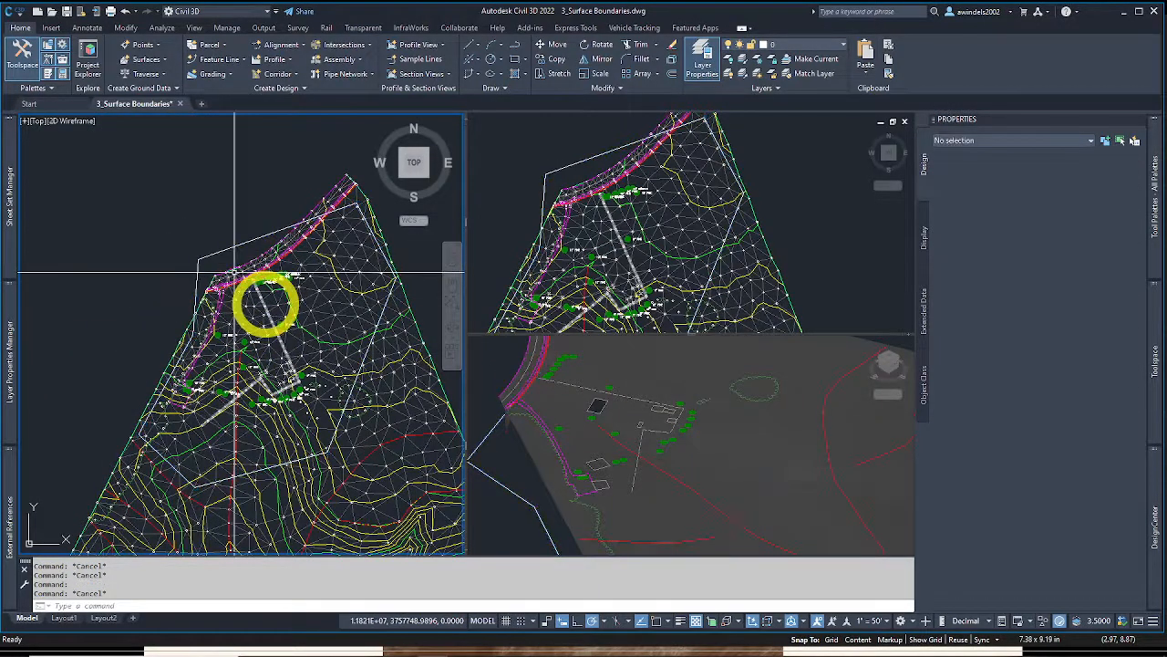
click(245, 306)
key(Escape)
key(Escape)
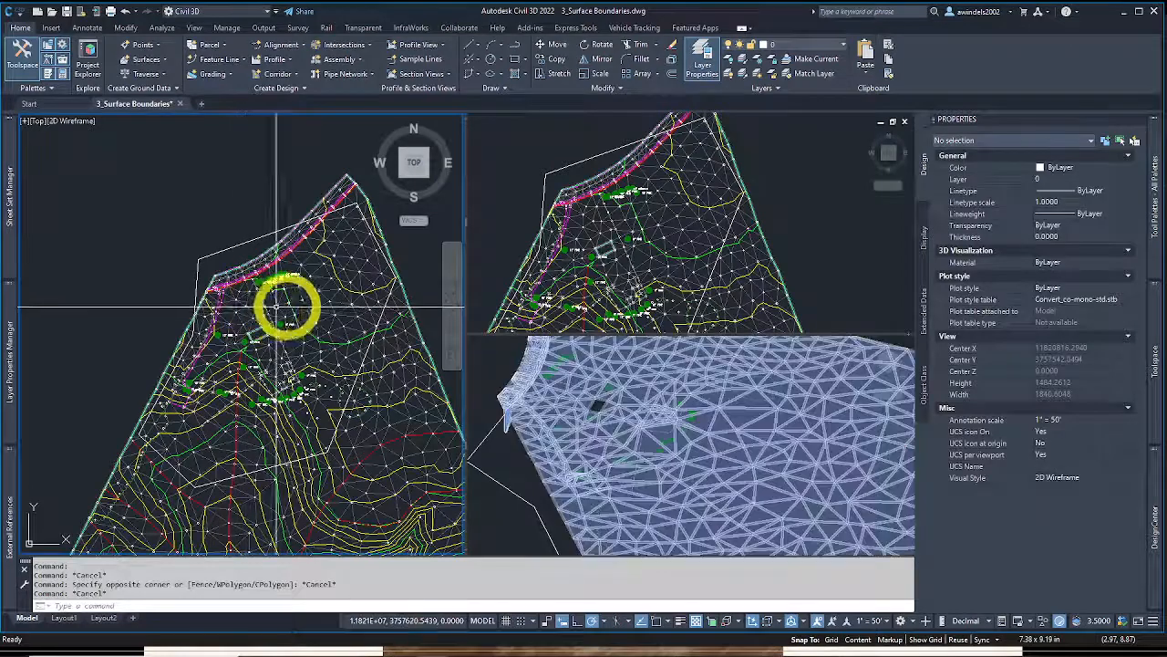
click(298, 300)
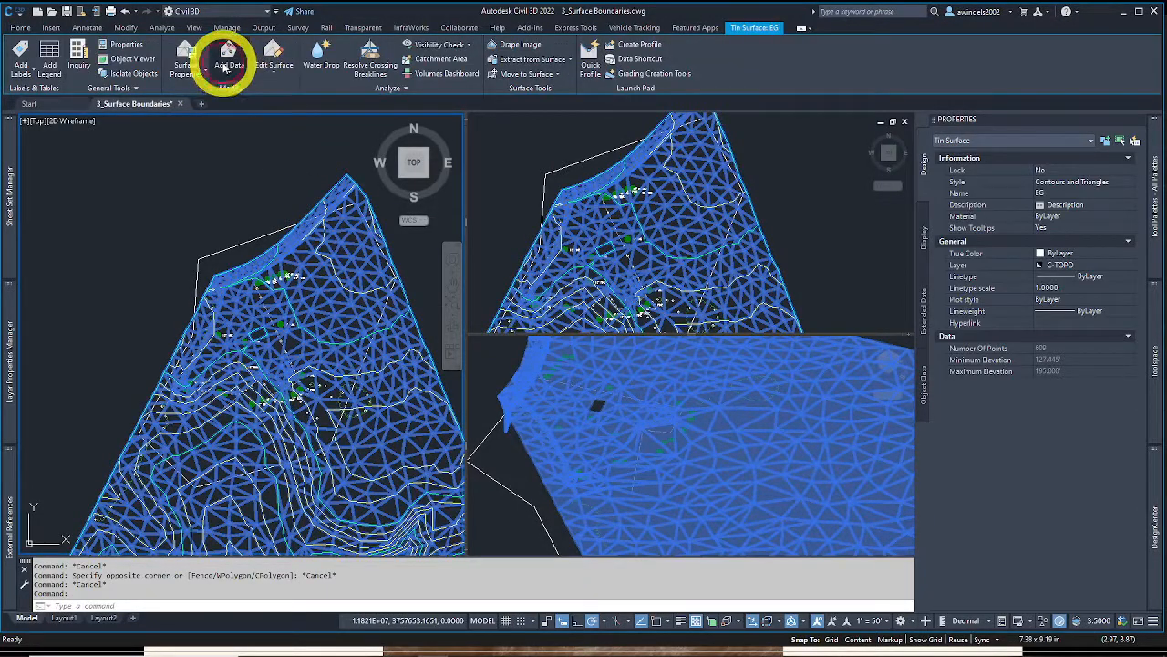
click(226, 69)
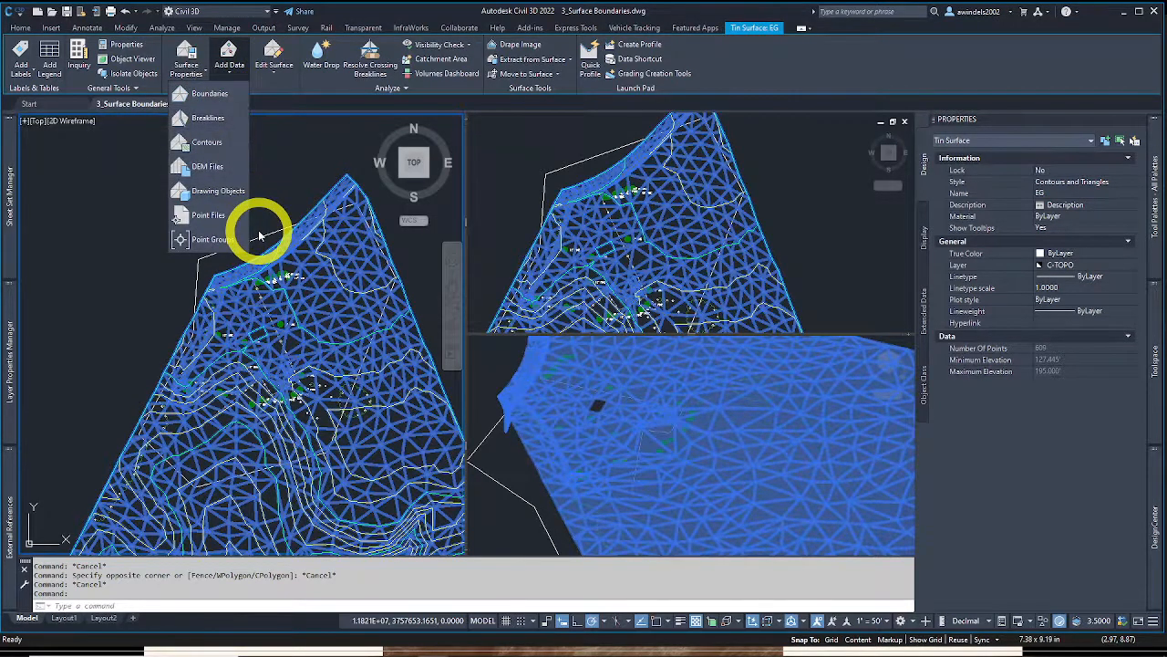
key(Escape)
key(Escape)
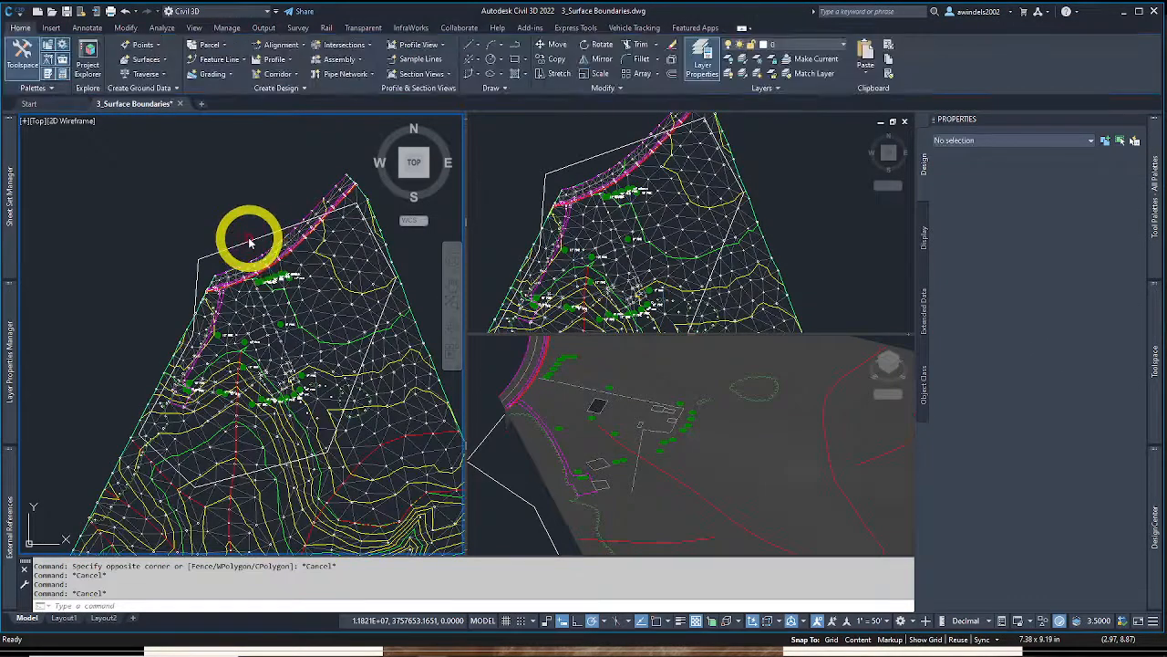
Select the closed polyline around the site and begin adding another boundary to the EG surface
click(250, 239)
click(241, 242)
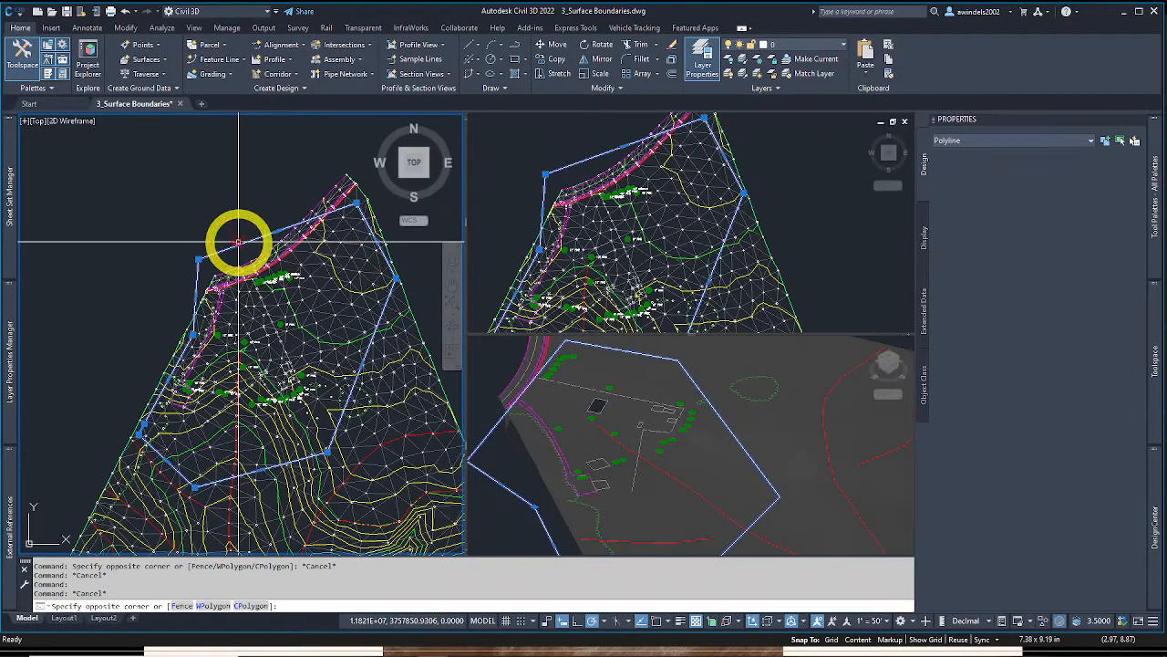
click(853, 327)
click(1155, 362)
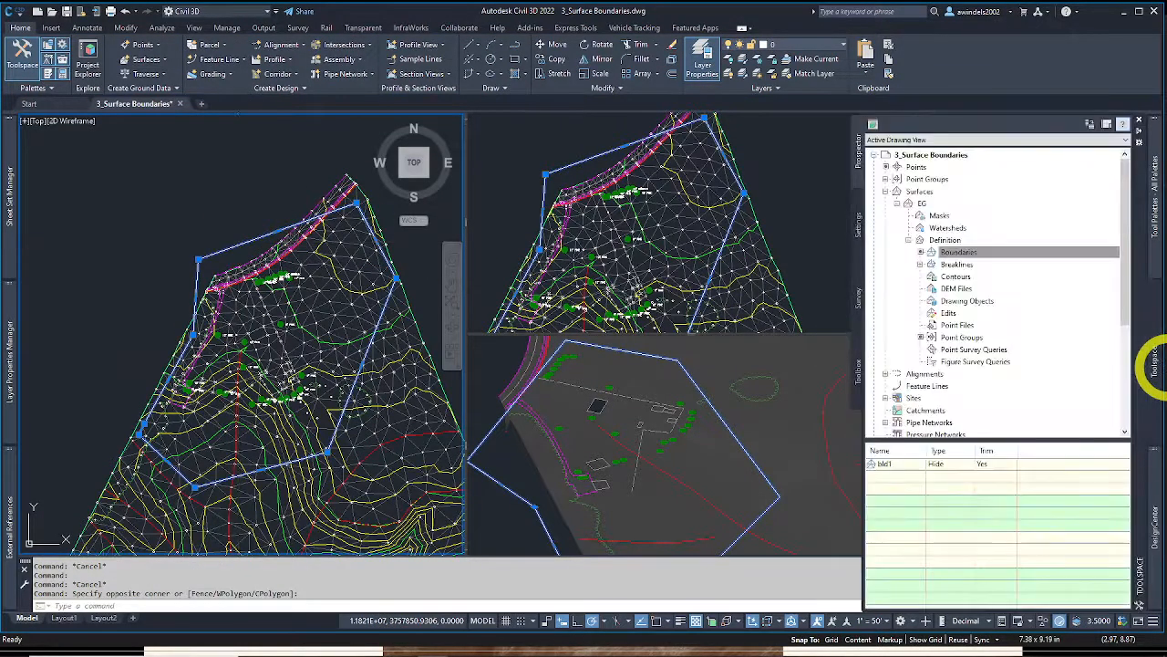
click(957, 252)
right_click(951, 255)
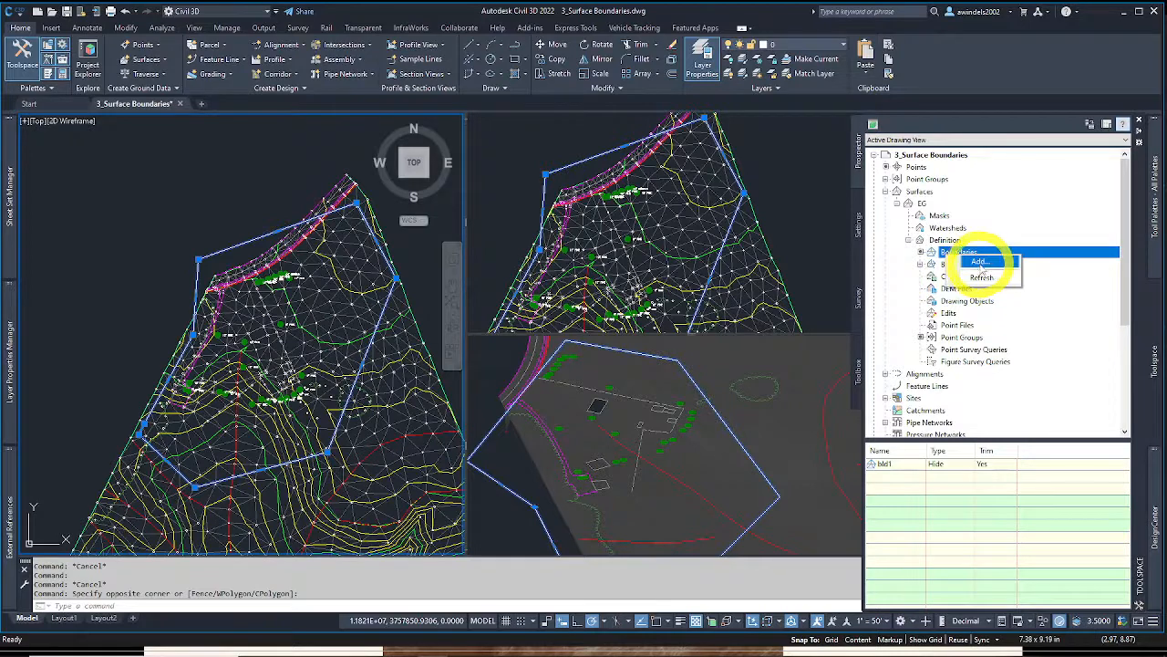
click(979, 262)
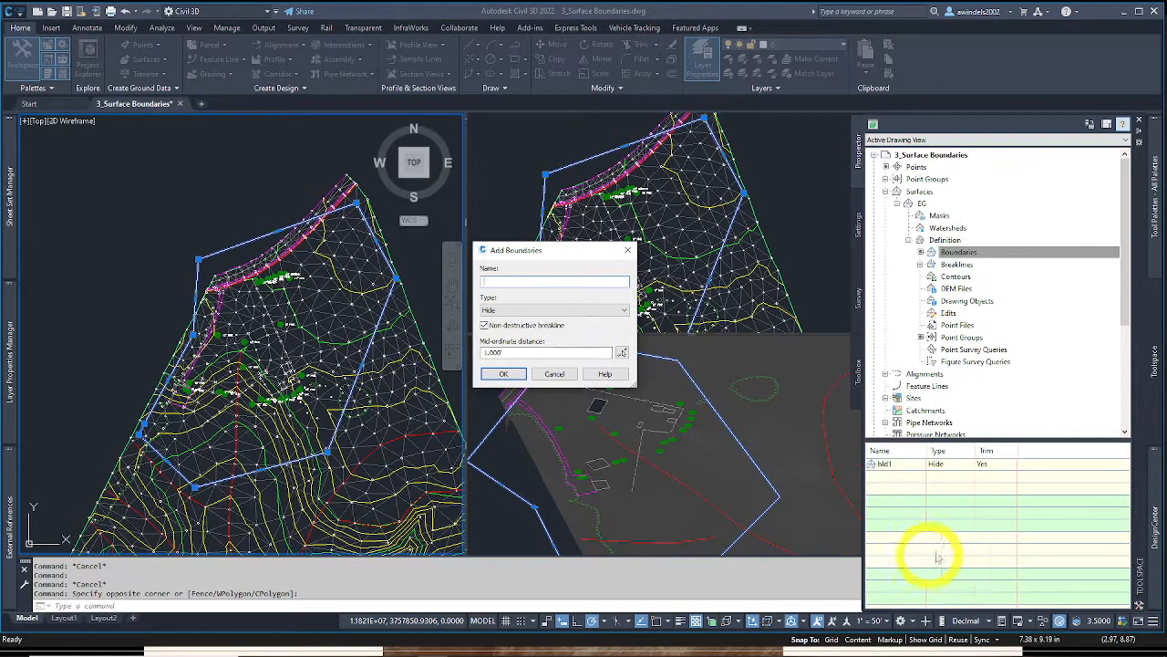
Apply the selected polyline as an Outer boundary named 2, with a non-destructive breakline and a 1.000' mid-ordinate distance
click(502, 282)
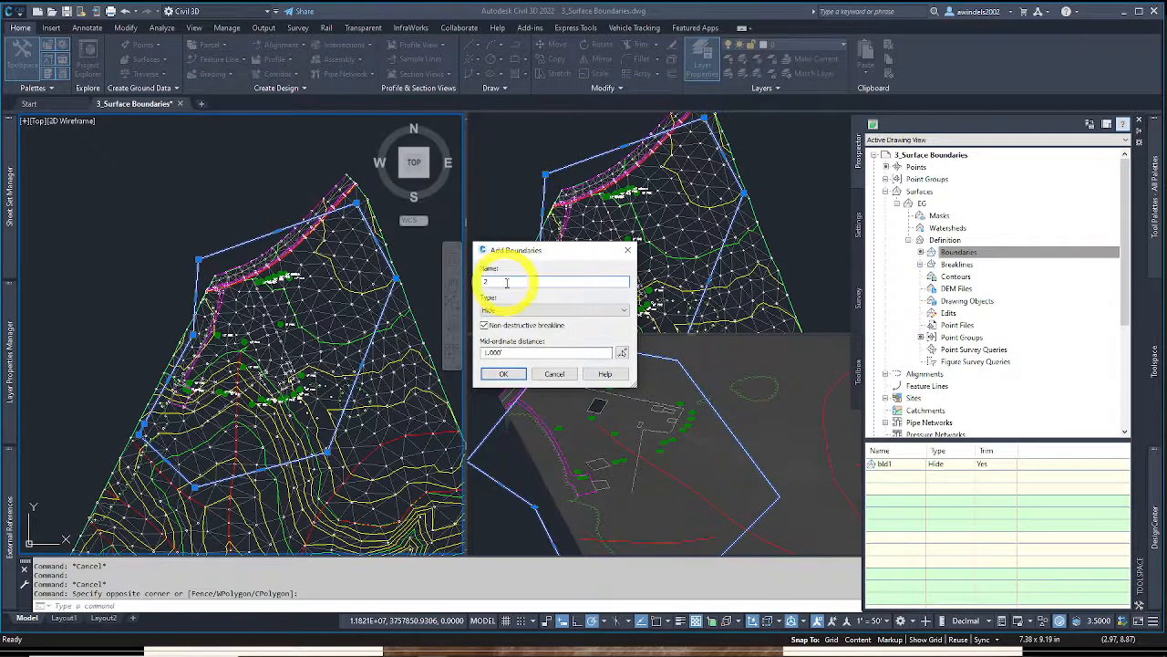
text(2)
click(513, 310)
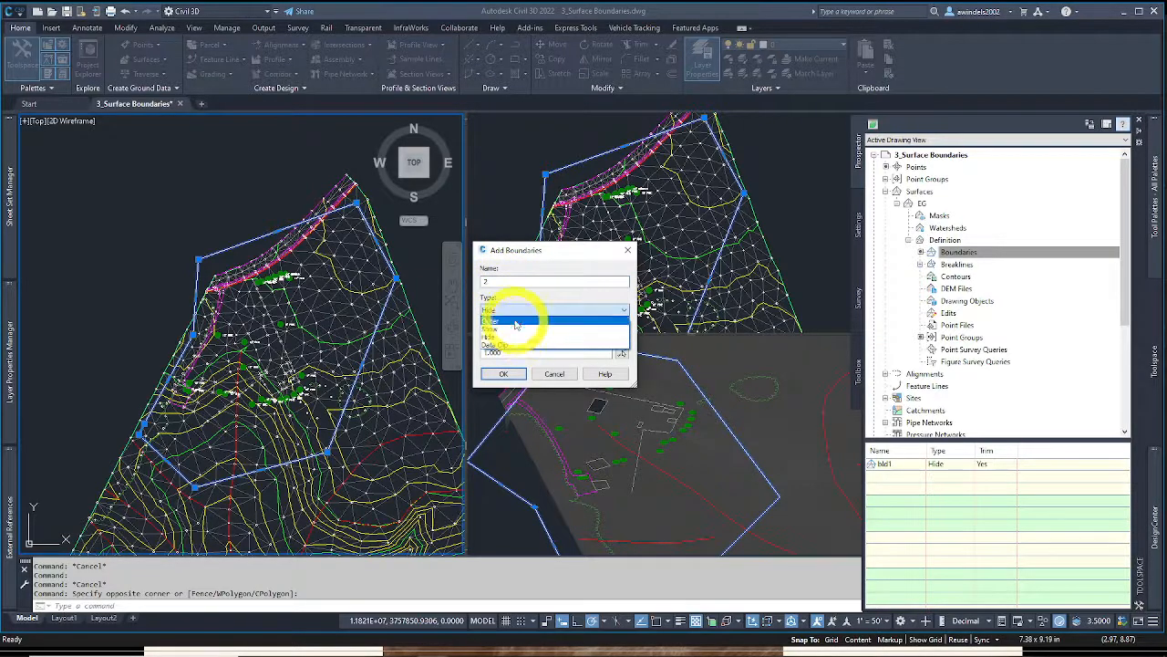
click(515, 321)
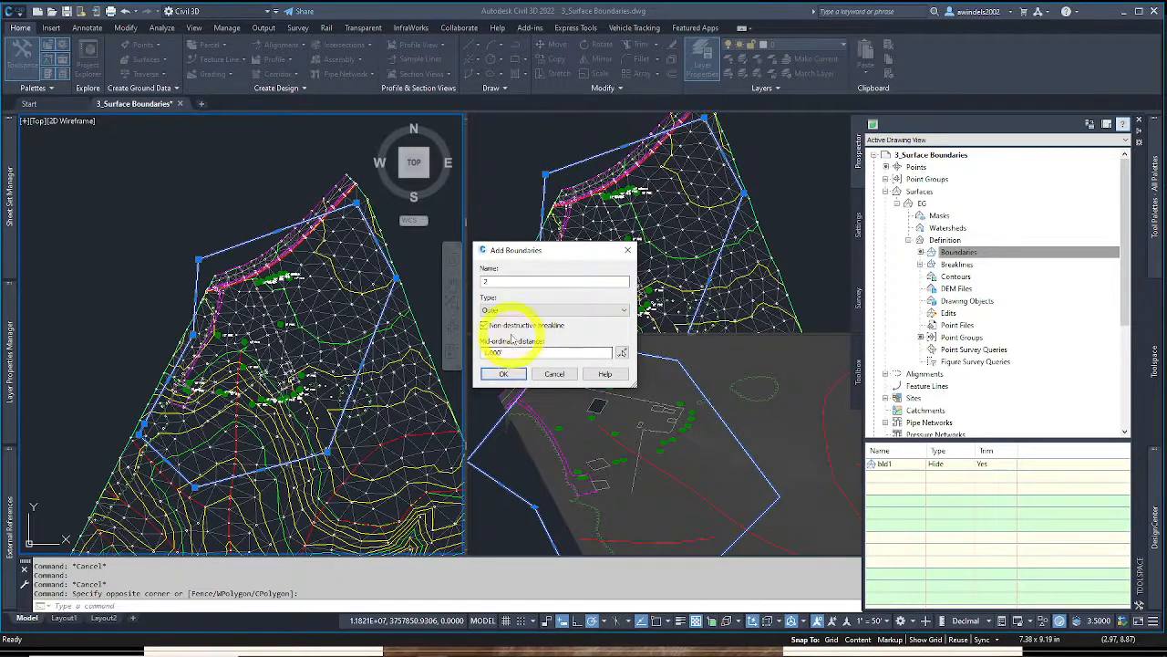
click(505, 374)
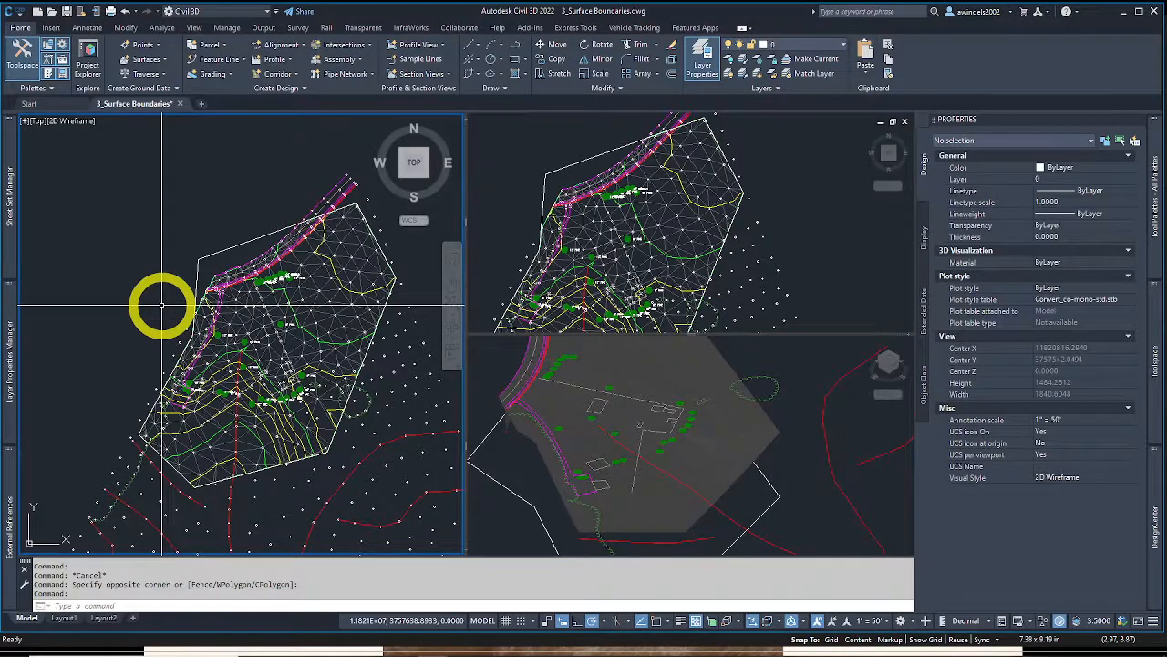
Inspect the surface edge along outer boundary 2, and remove that boundary from the EG surface definition
scroll(193, 416, up, 10)
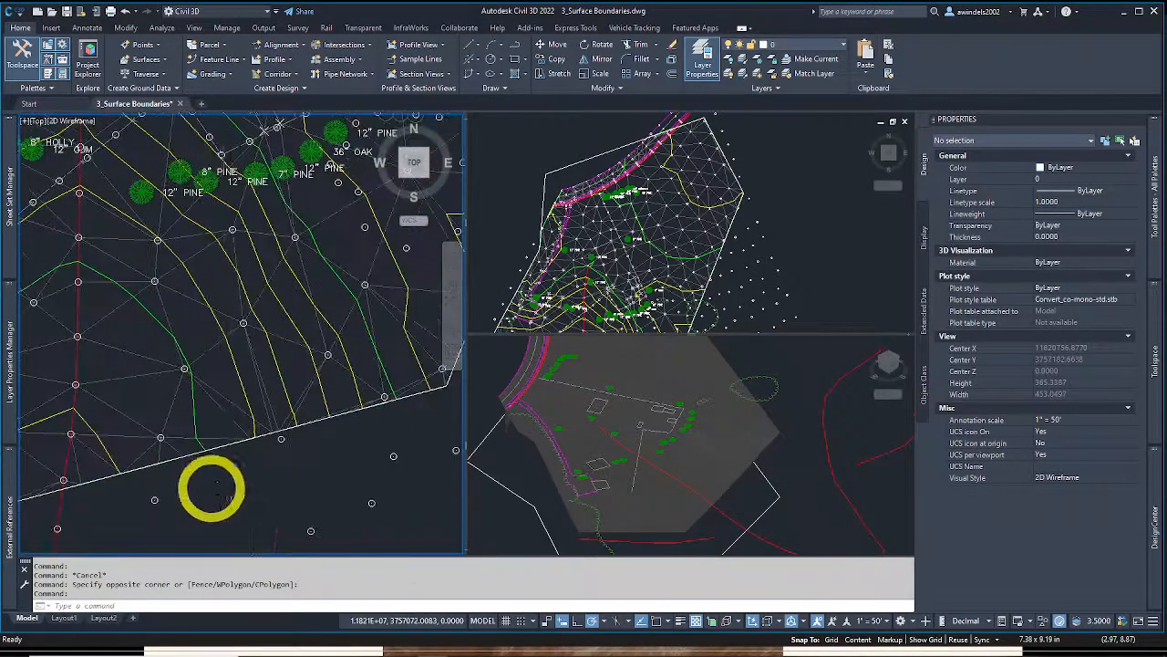
scroll(214, 490, down, 12)
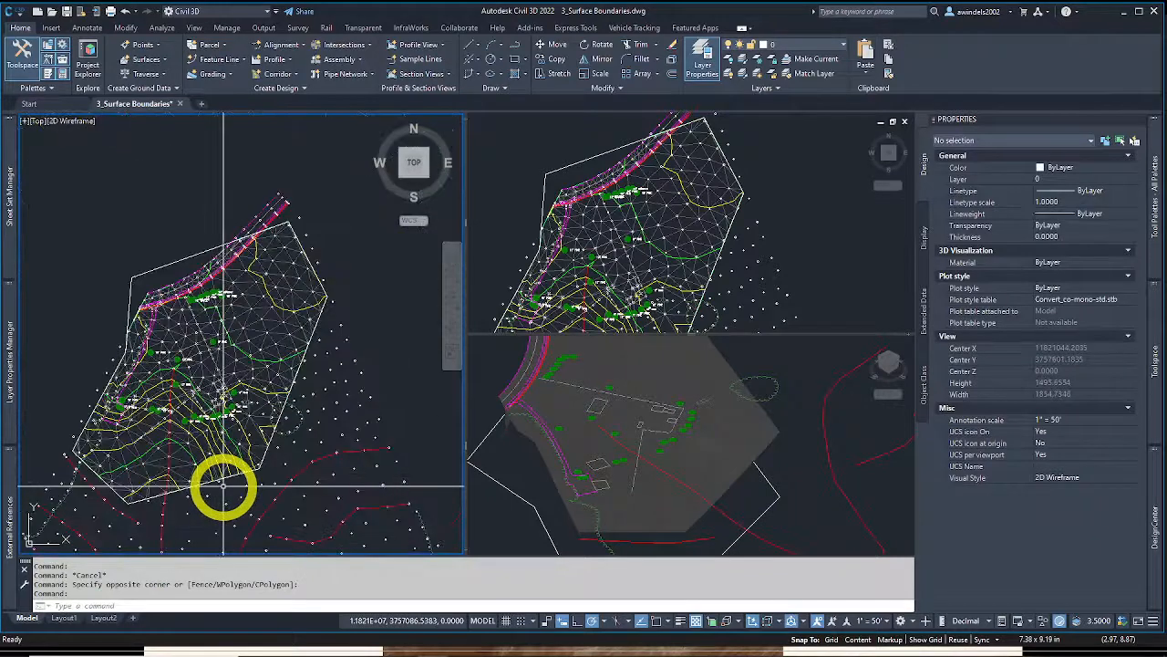
scroll(224, 486, up, 5)
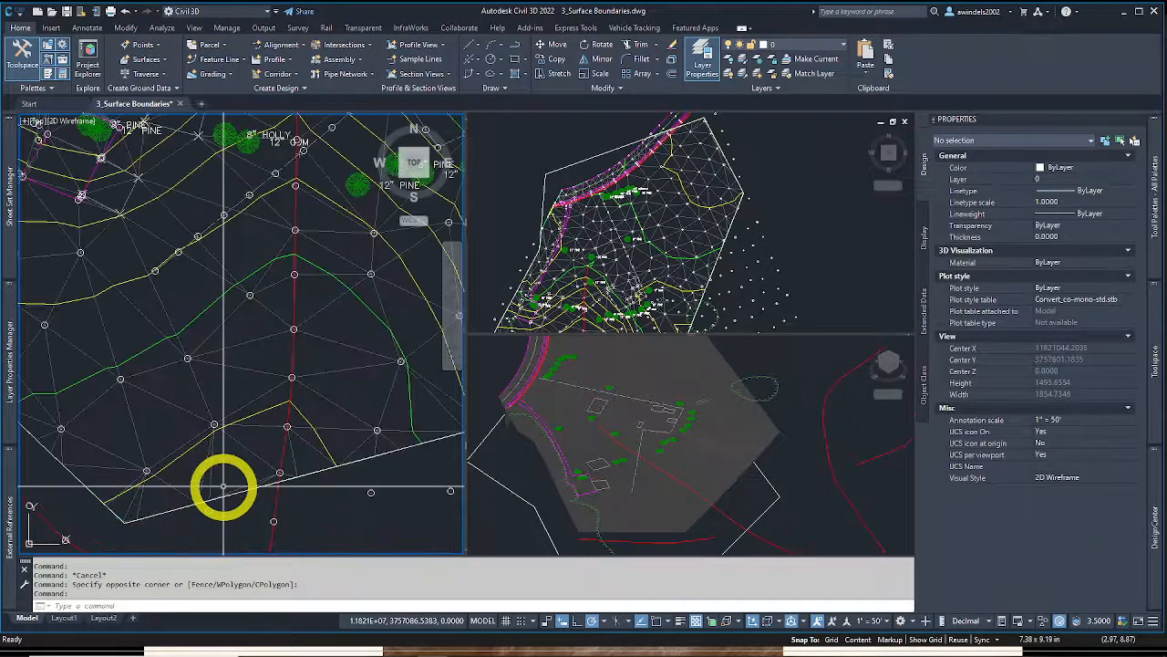
scroll(223, 486, down, 5)
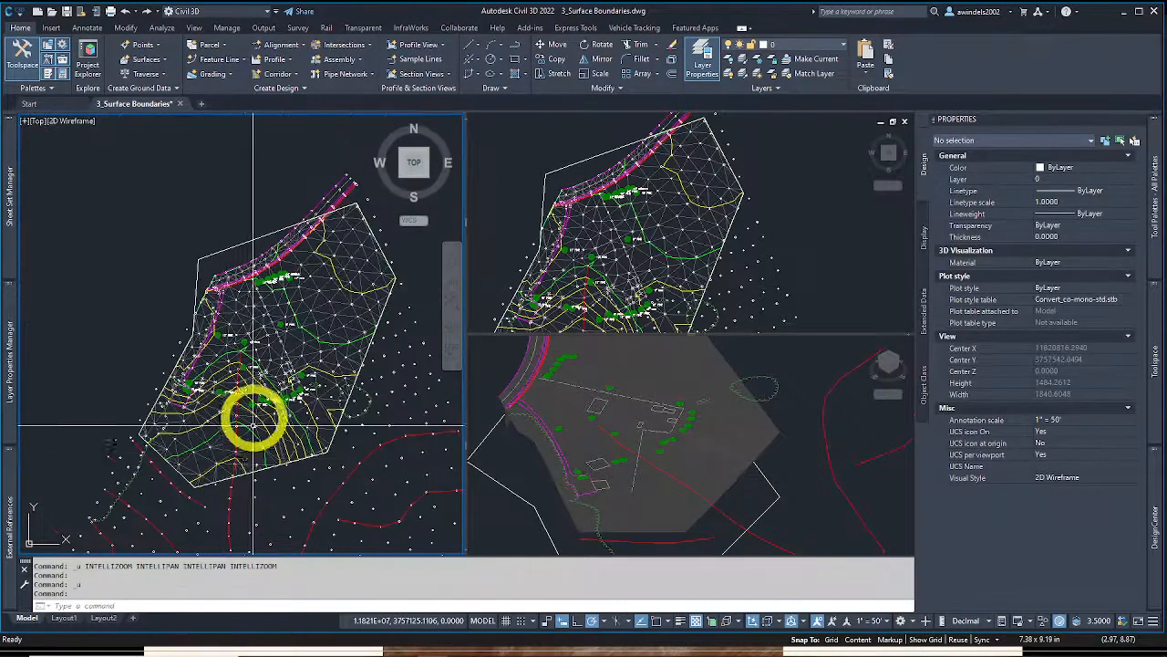
click(1147, 384)
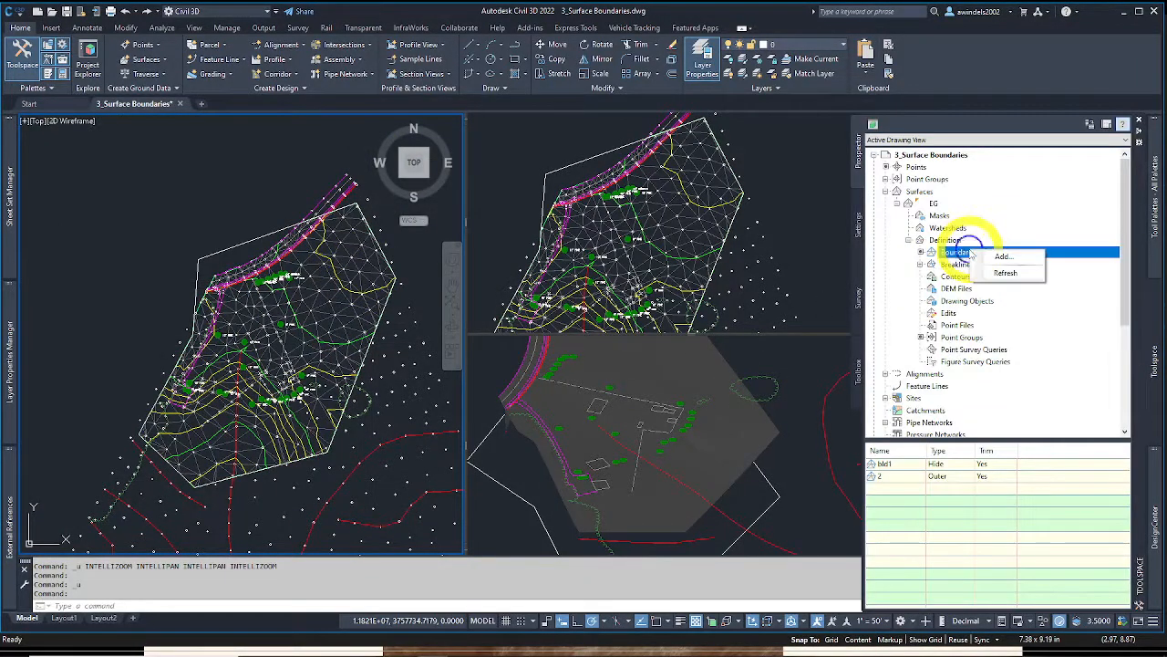
click(900, 476)
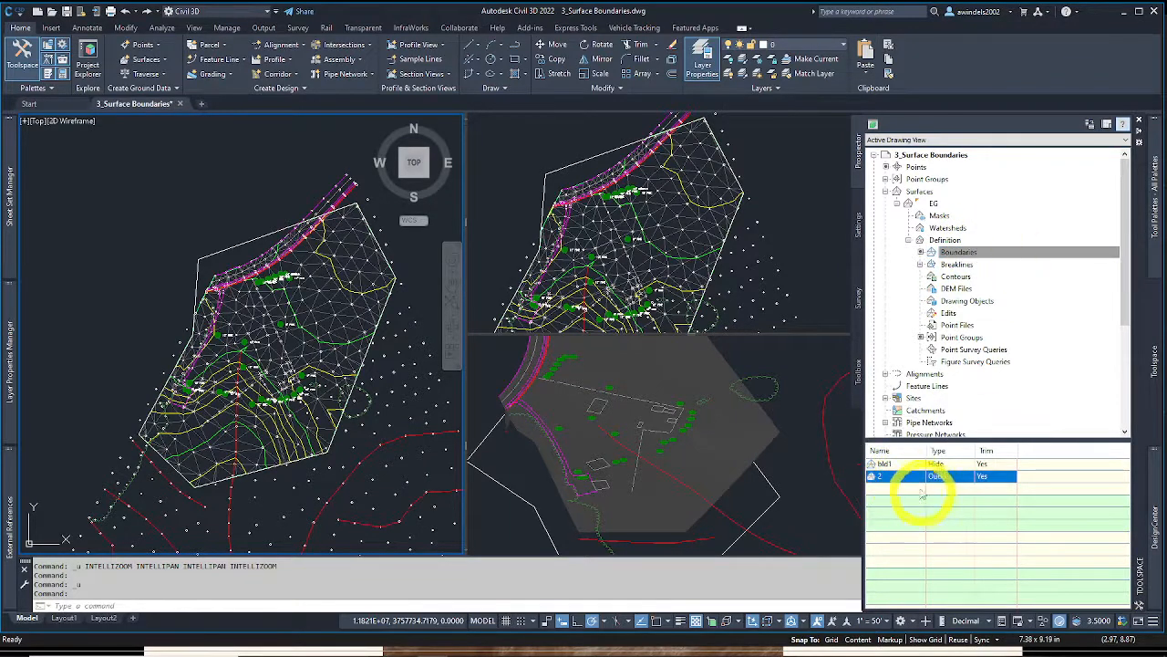
right_click(915, 478)
click(955, 525)
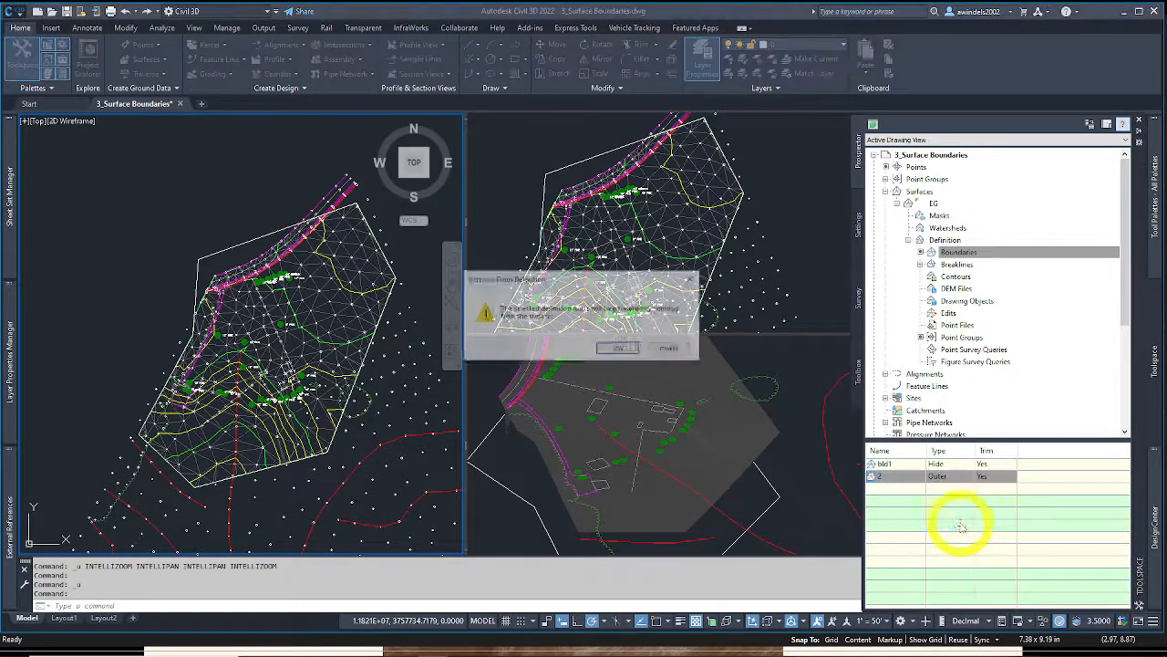
click(620, 349)
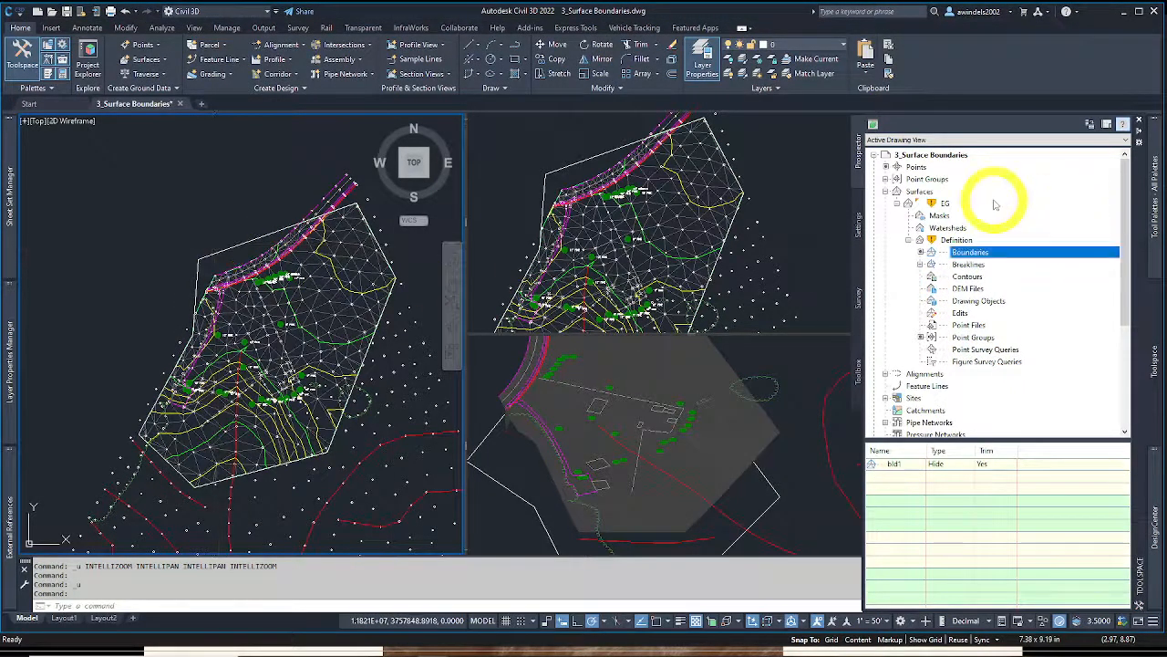
Rebuild the EG surface and dismiss the event list
right_click(948, 202)
click(986, 239)
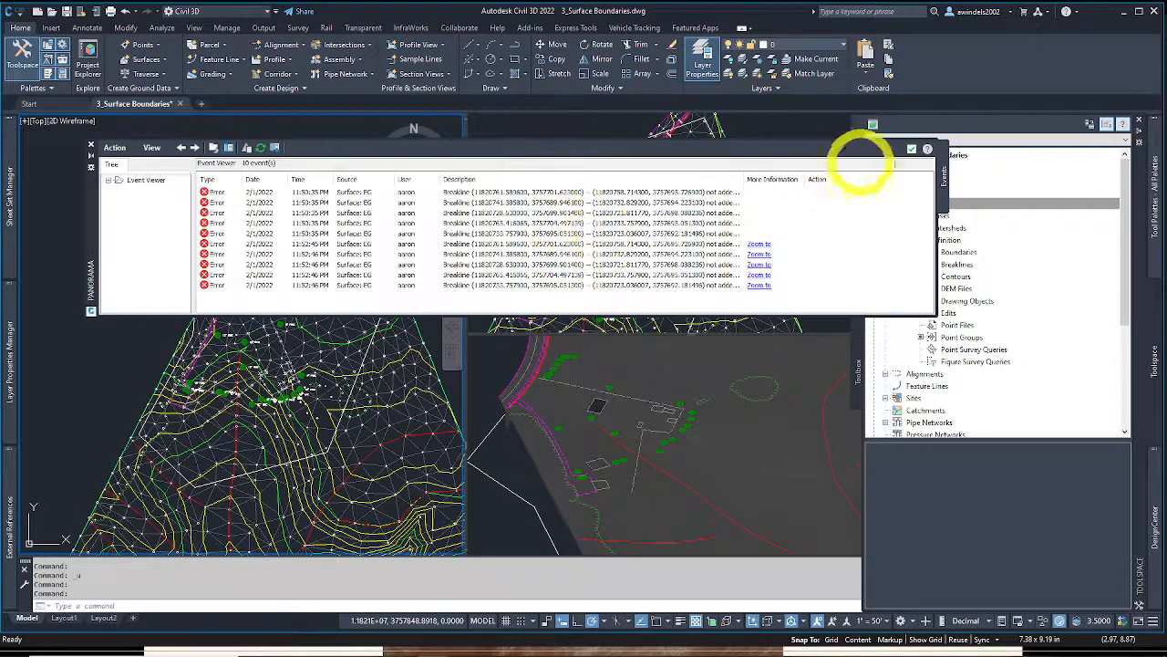
click(911, 148)
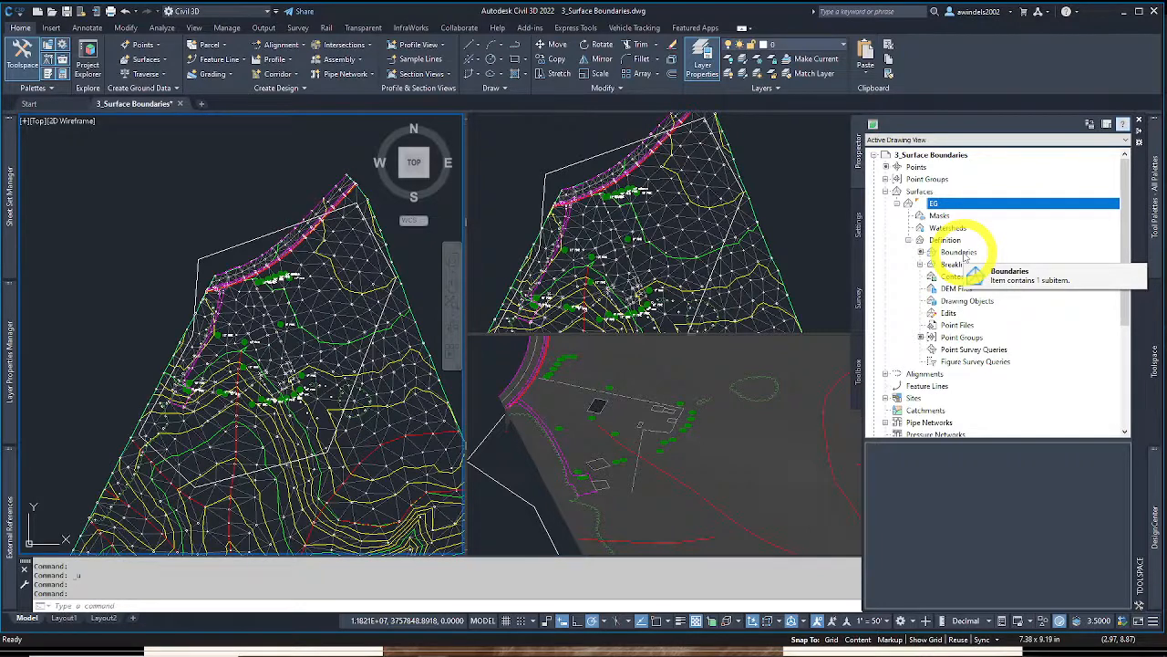
Add the closed site polyline to the EG surface as an Outer boundary named test3, with the non-destructive breakline option off
click(210, 239)
click(193, 266)
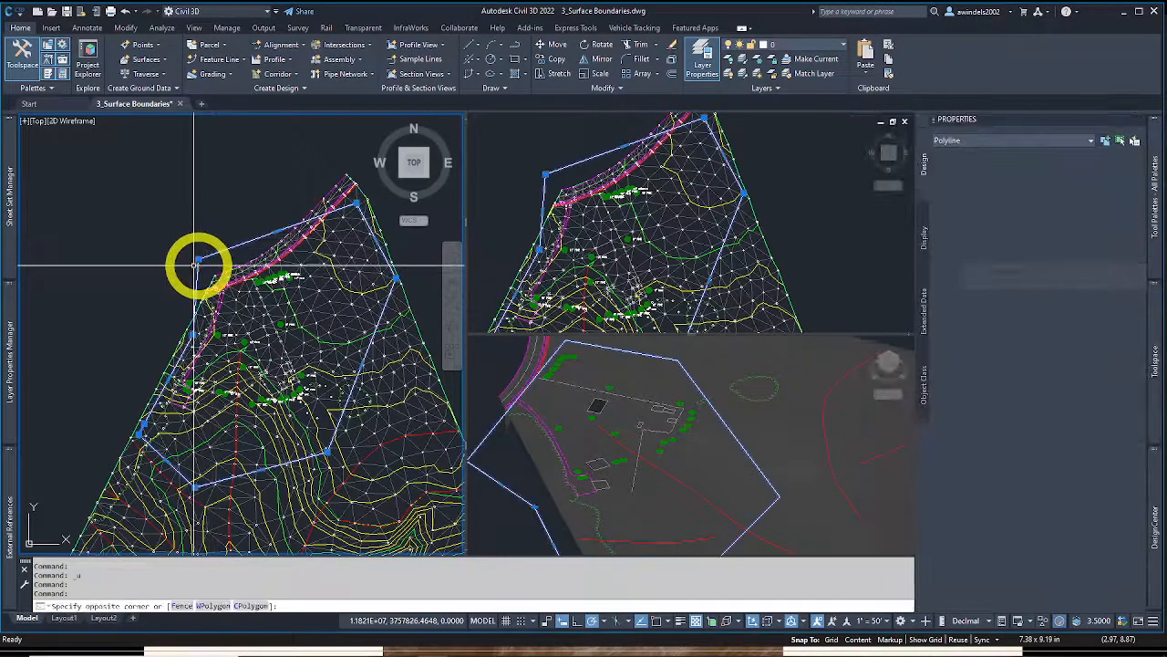
mouse_move(1157, 365)
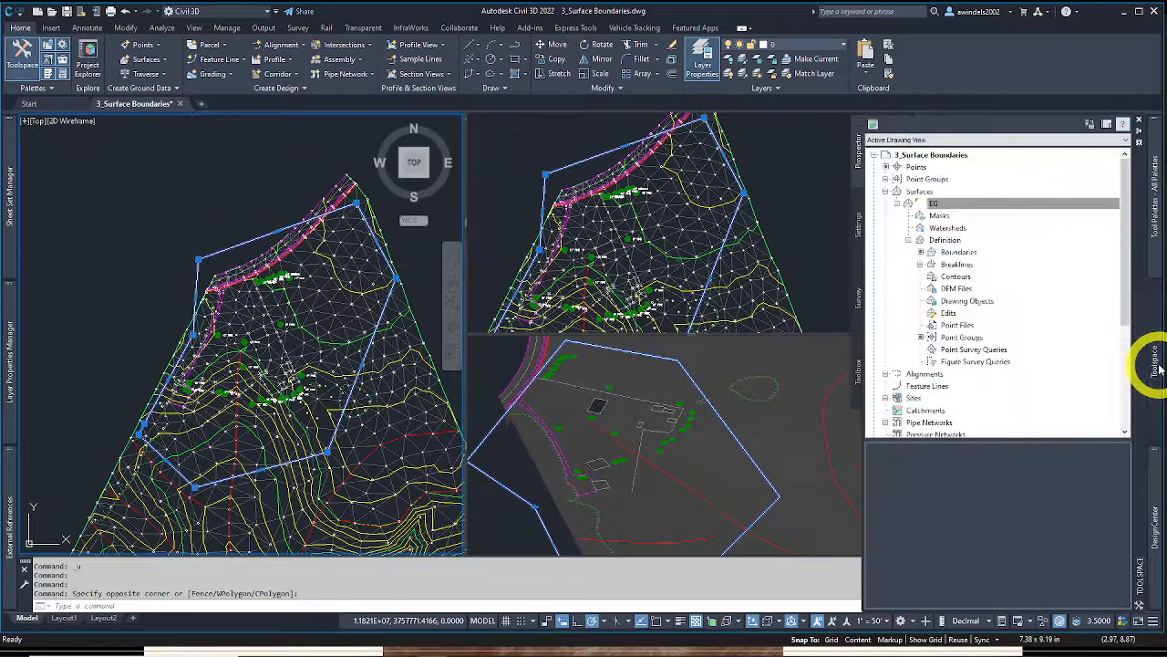
right_click(953, 252)
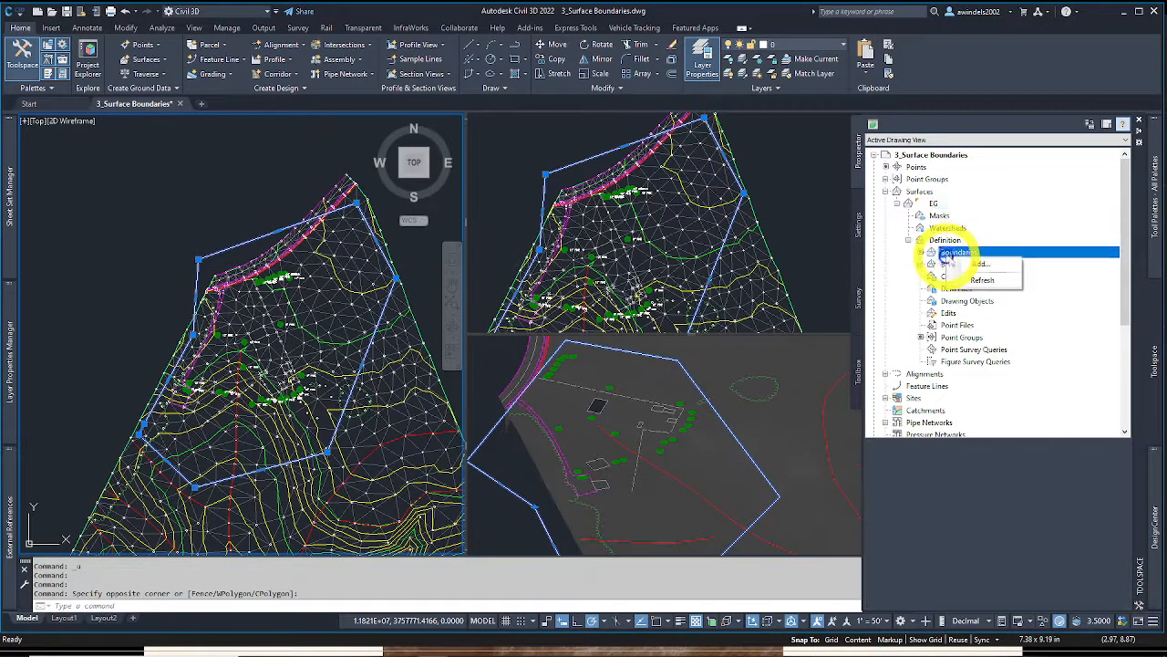
click(977, 265)
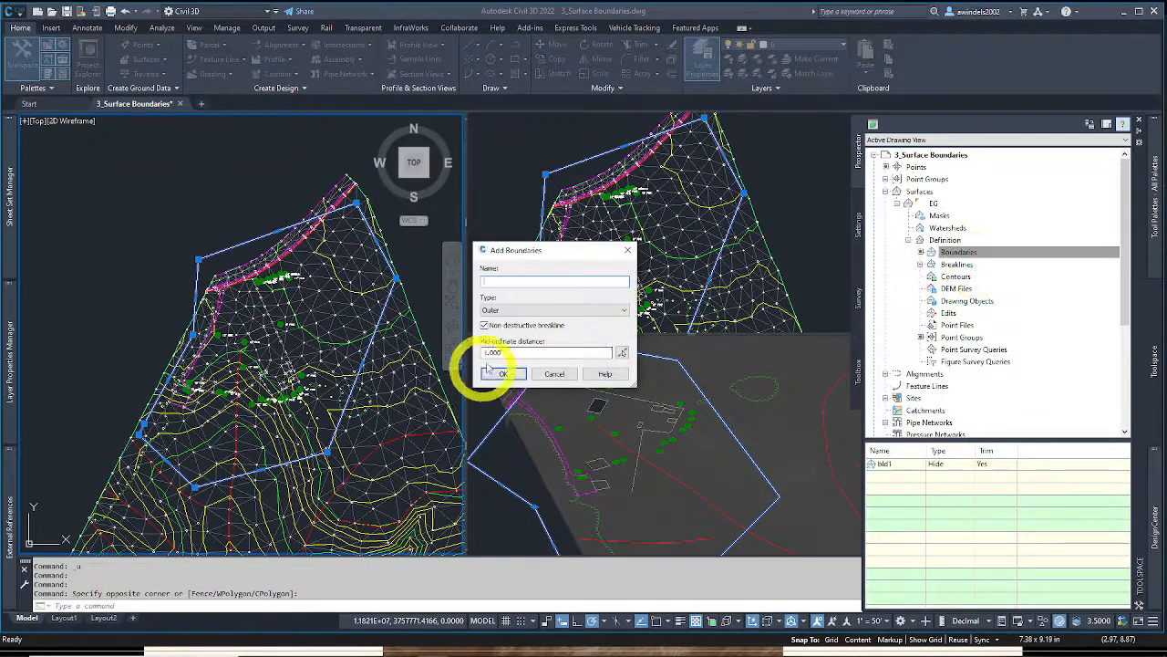
click(532, 311)
click(531, 319)
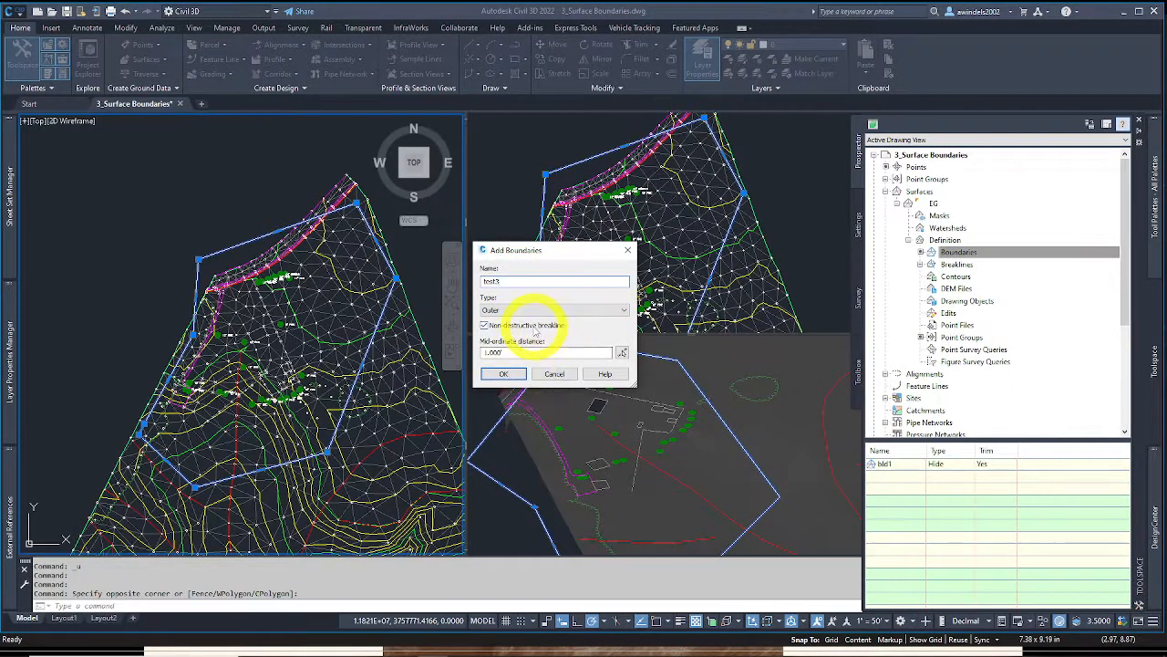
click(513, 375)
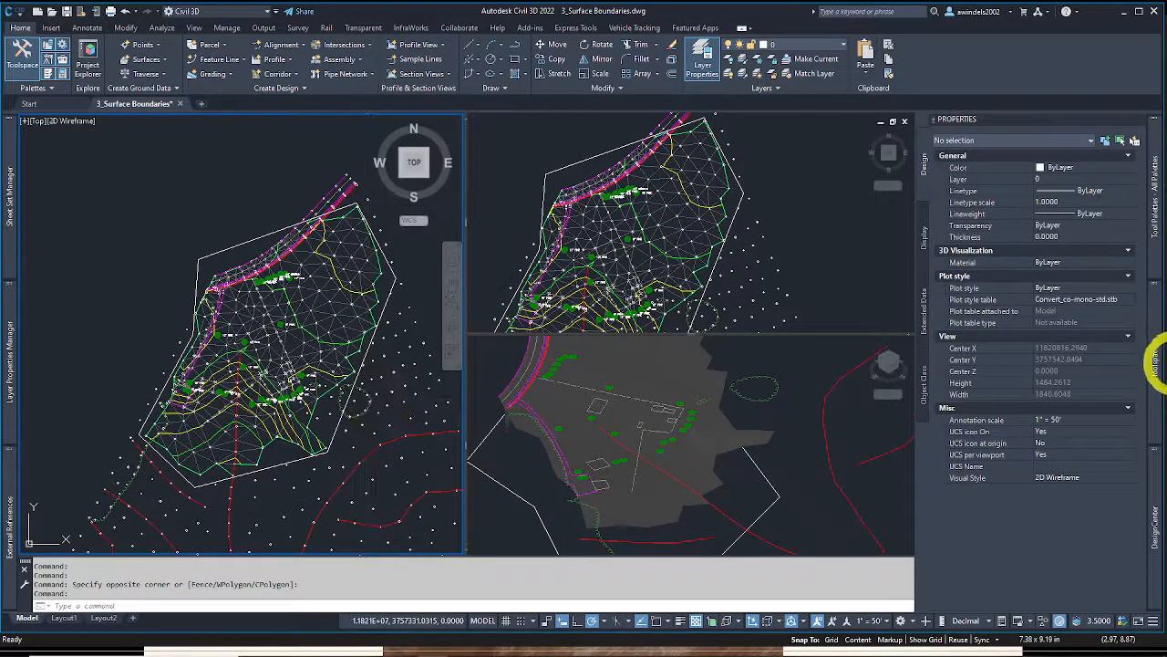
Remove the outer boundary test3 from the EG surface definition
click(1154, 503)
click(1155, 397)
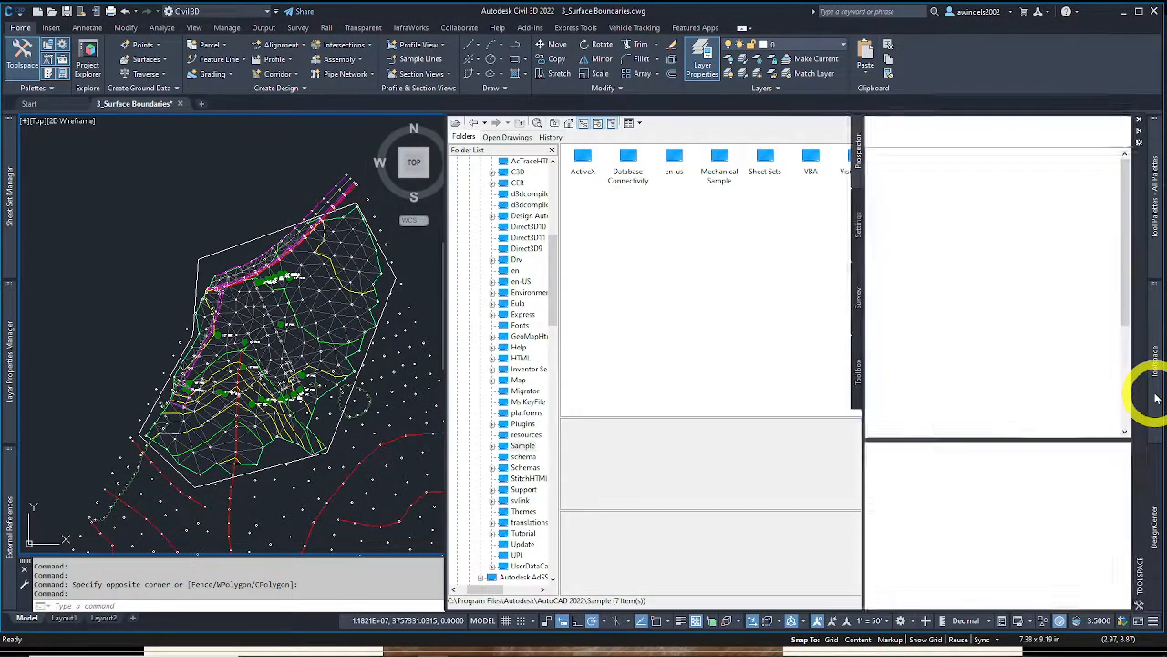
click(983, 254)
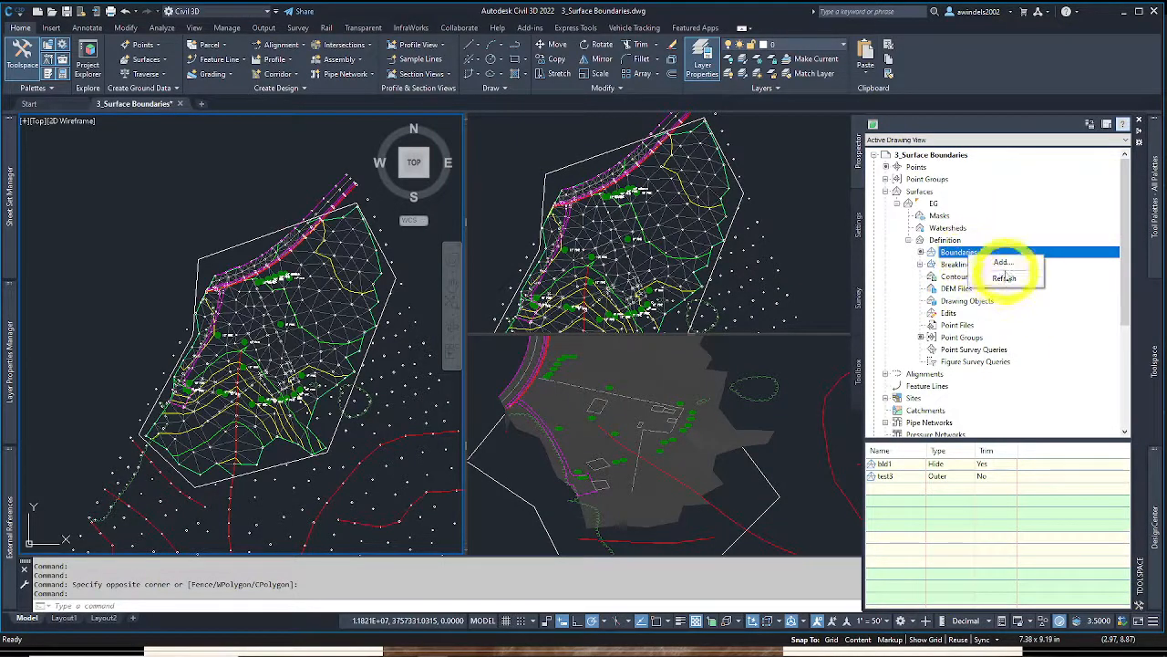
click(1003, 277)
click(885, 476)
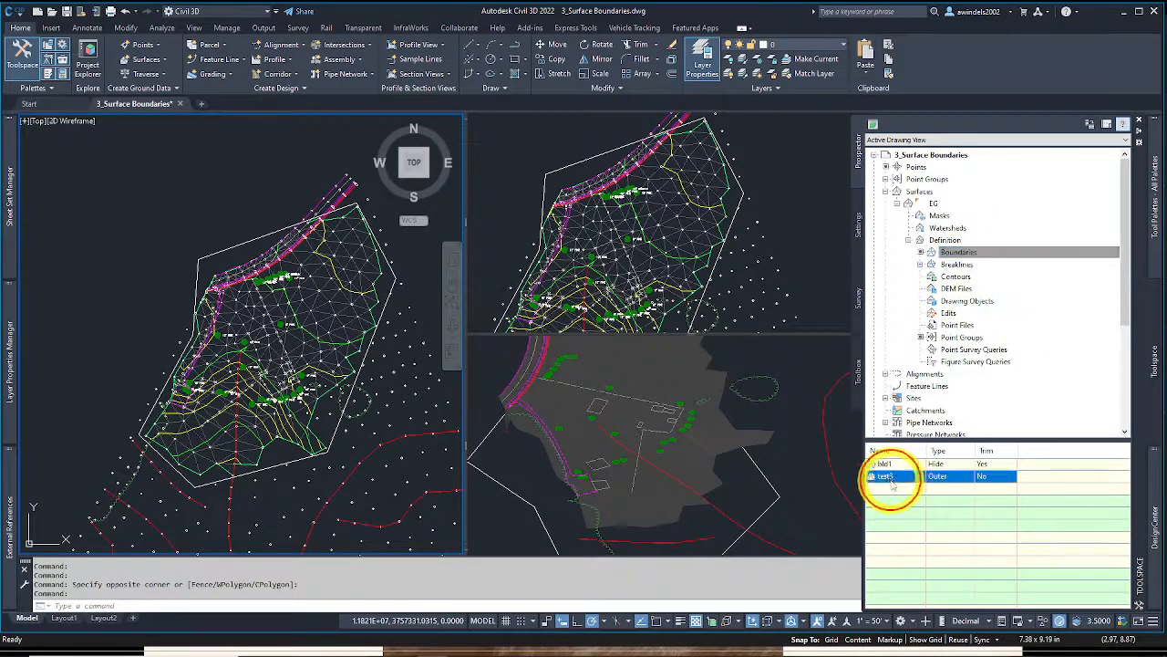
right_click(884, 476)
click(923, 519)
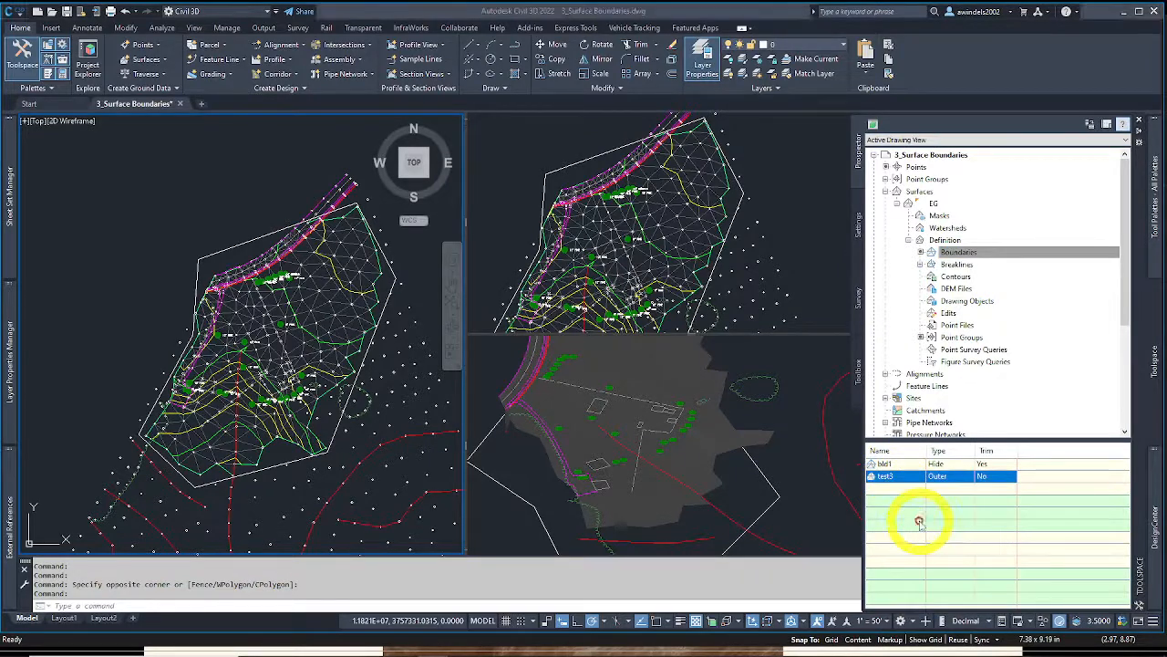
click(616, 349)
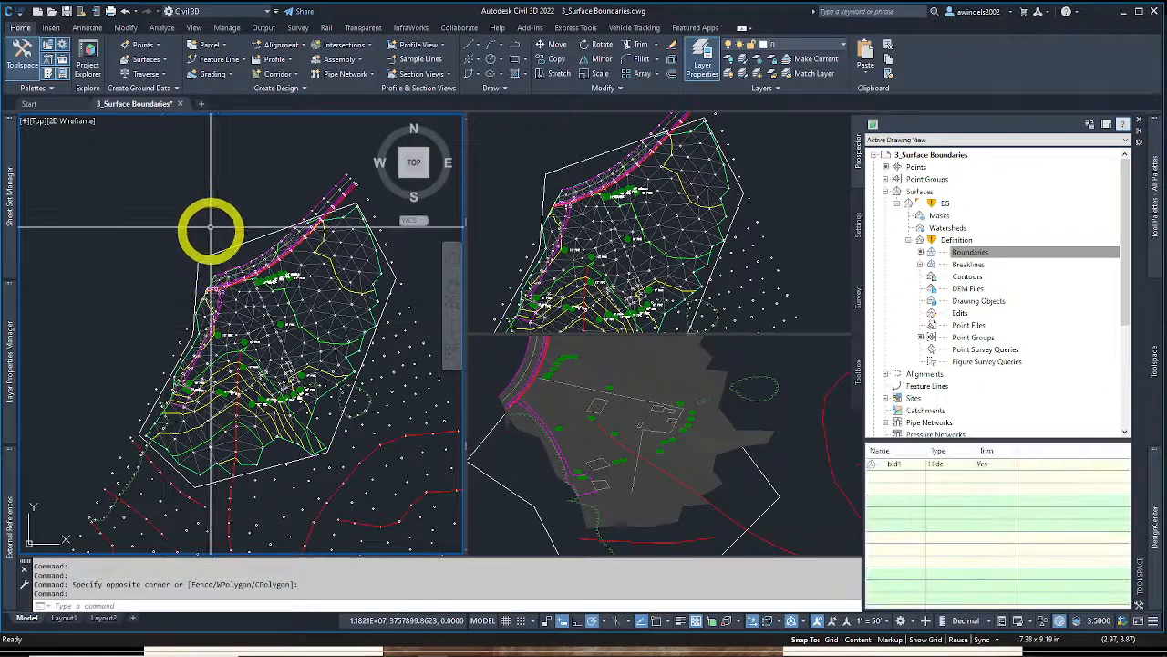
key(Escape)
key(Escape)
key(Escape)
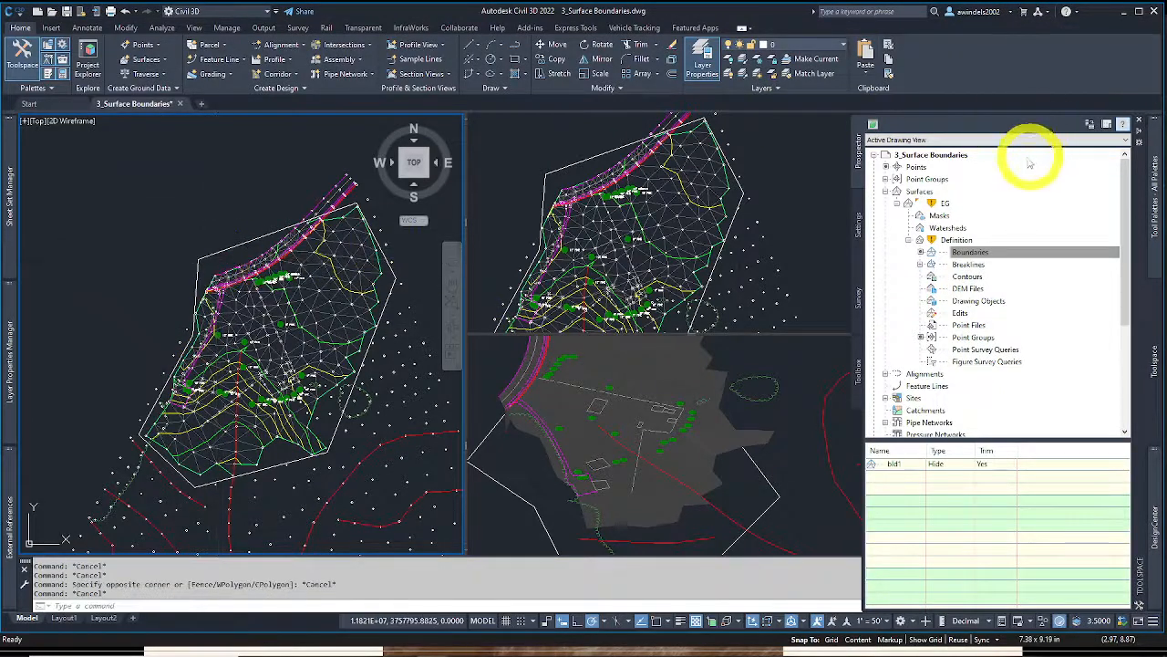
Rebuild the EG surface and close the event list
right_click(984, 202)
click(1000, 237)
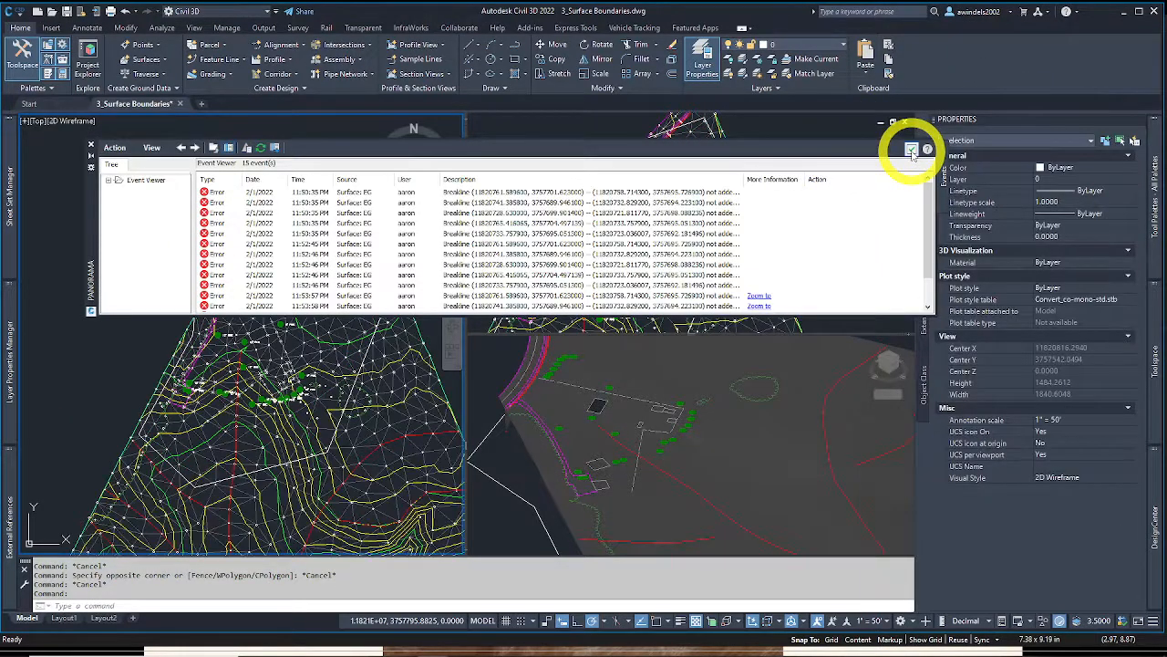
click(911, 150)
key(Escape)
key(Escape)
Erase the closed white site polyline that served as the outer boundary from the drawing
click(203, 260)
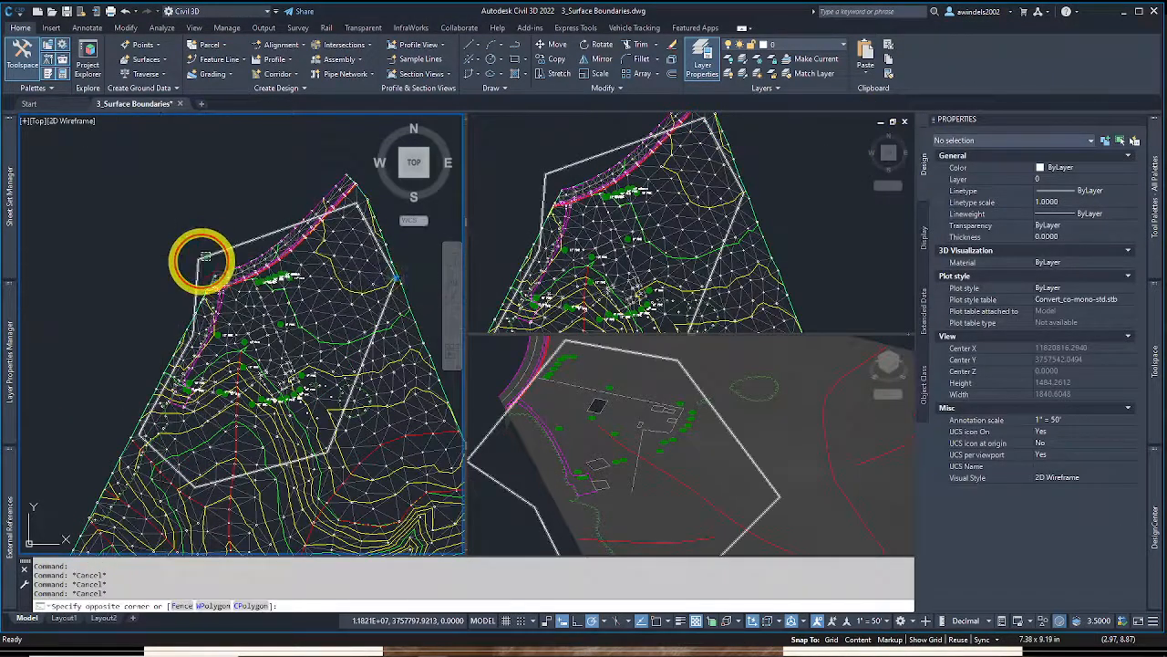
click(201, 253)
key(Delete)
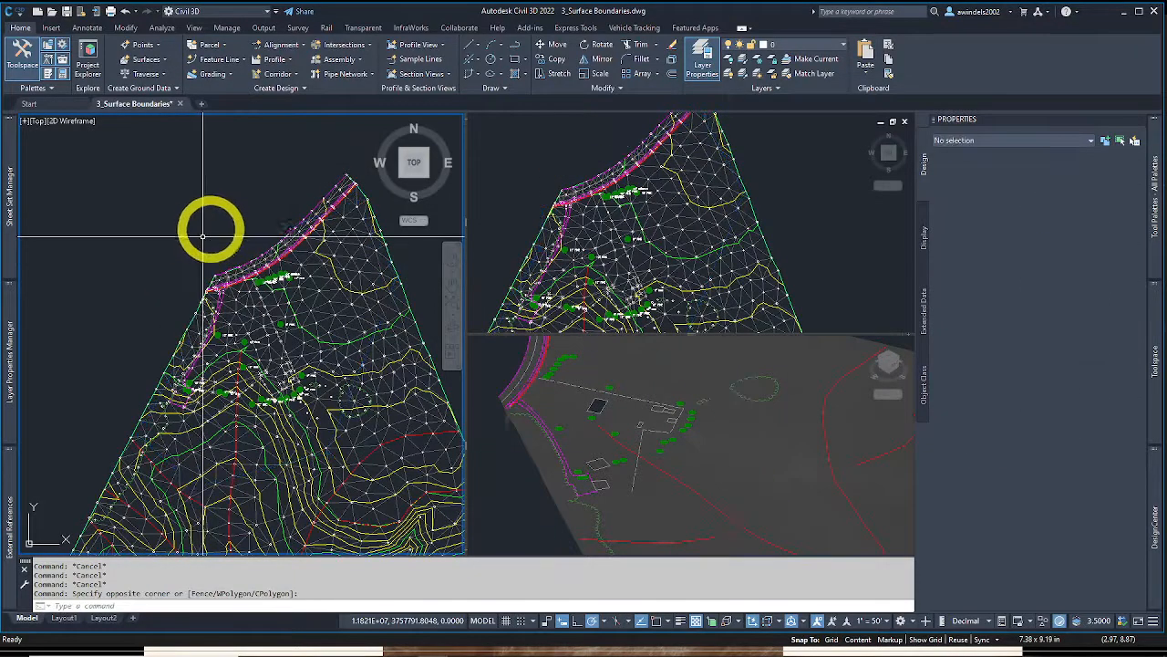
click(195, 253)
key(Delete)
key(Escape)
Change the EG surface style to C-Existing Contours (1') in the surface properties
click(247, 323)
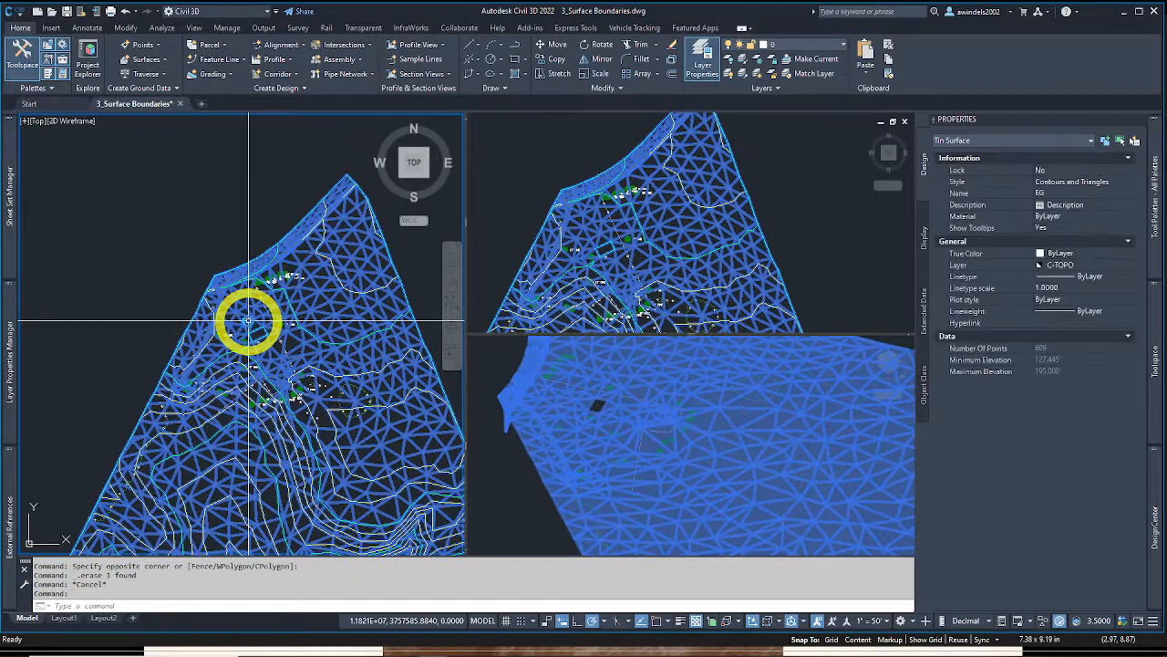
right_click(247, 323)
click(317, 460)
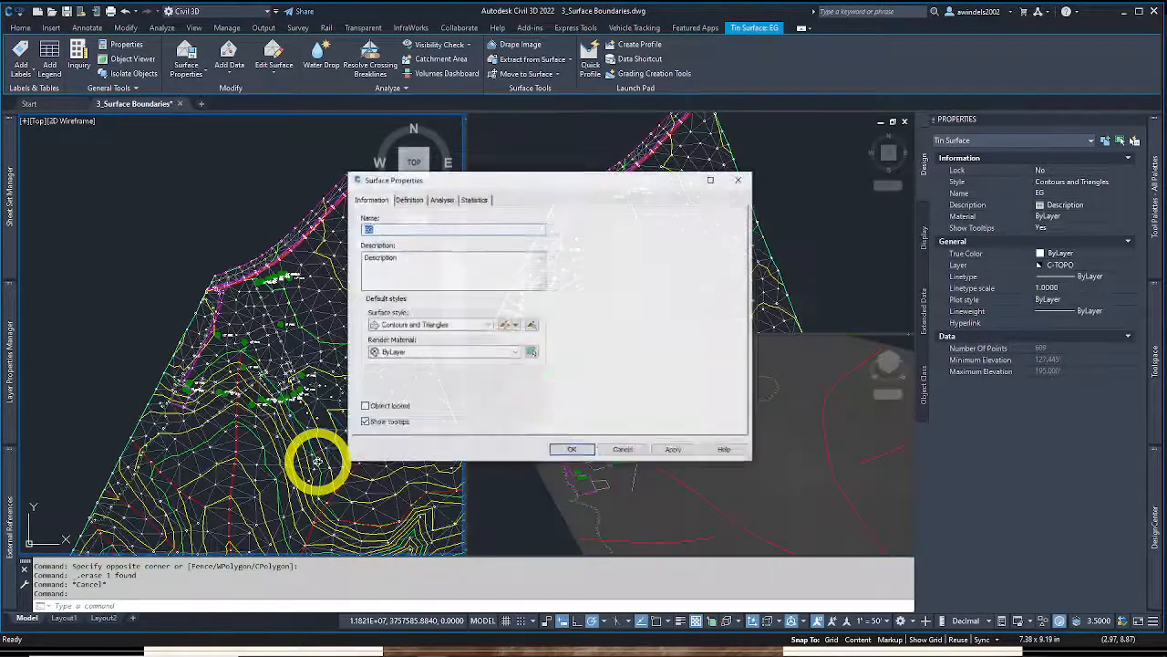
click(445, 326)
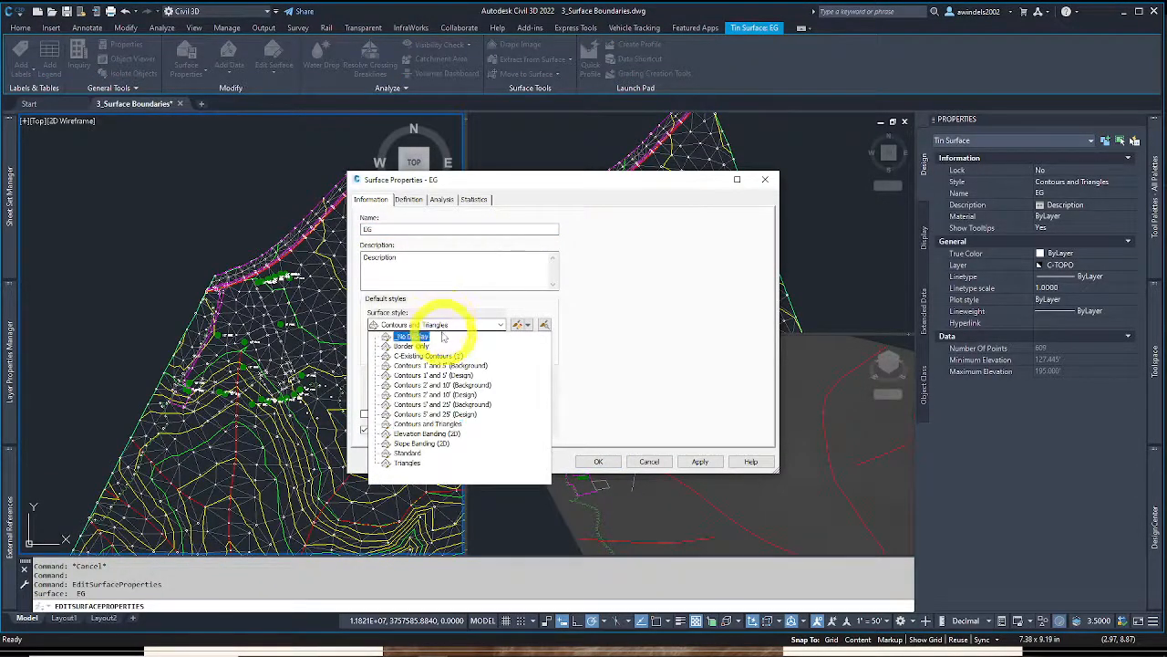
click(427, 355)
click(596, 462)
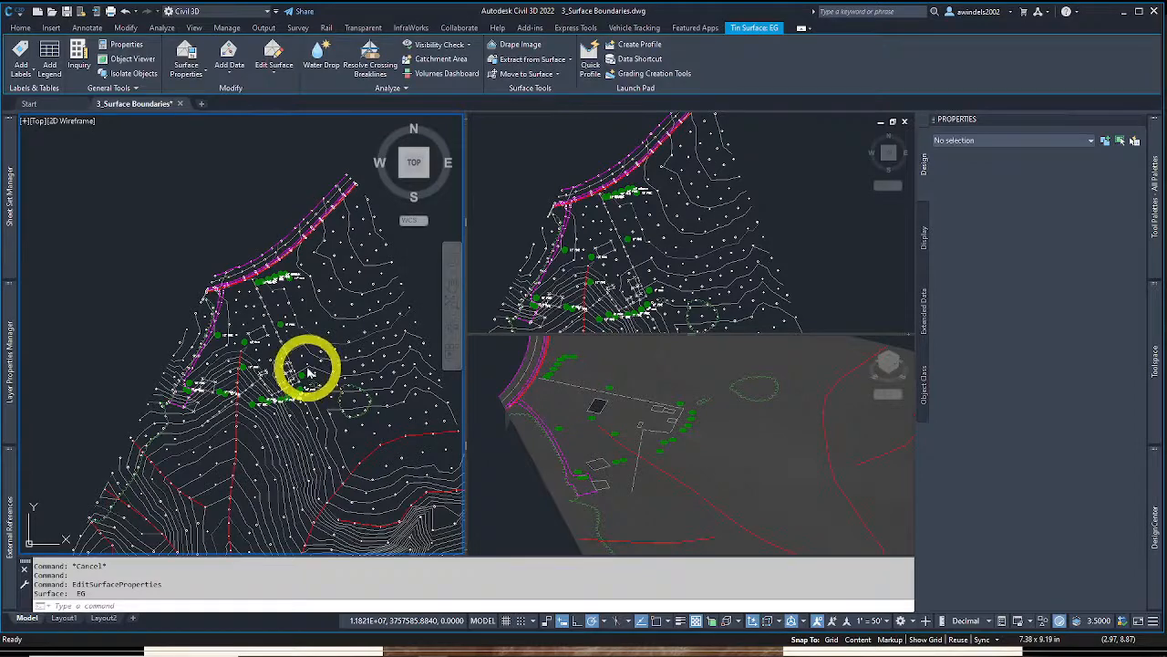
key(Escape)
key(Escape)
key(Escape)
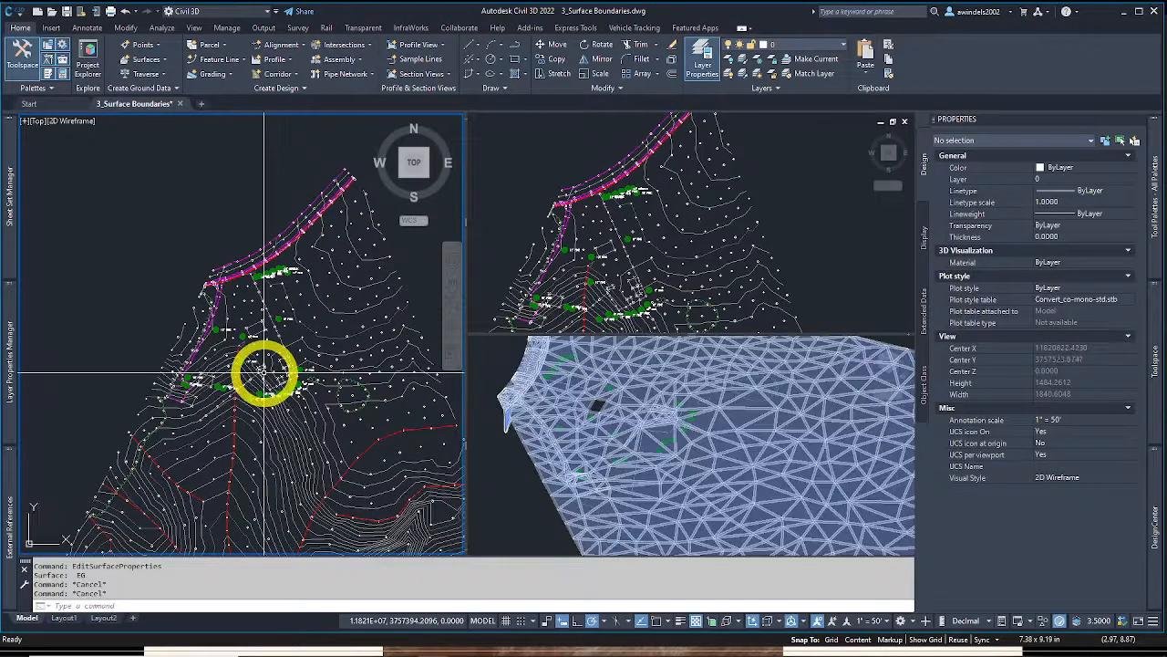
key(Escape)
Select the six remaining BLD building survey figures across the site, leaving out the building that is already hidden
middle_drag(265, 368, 240, 353)
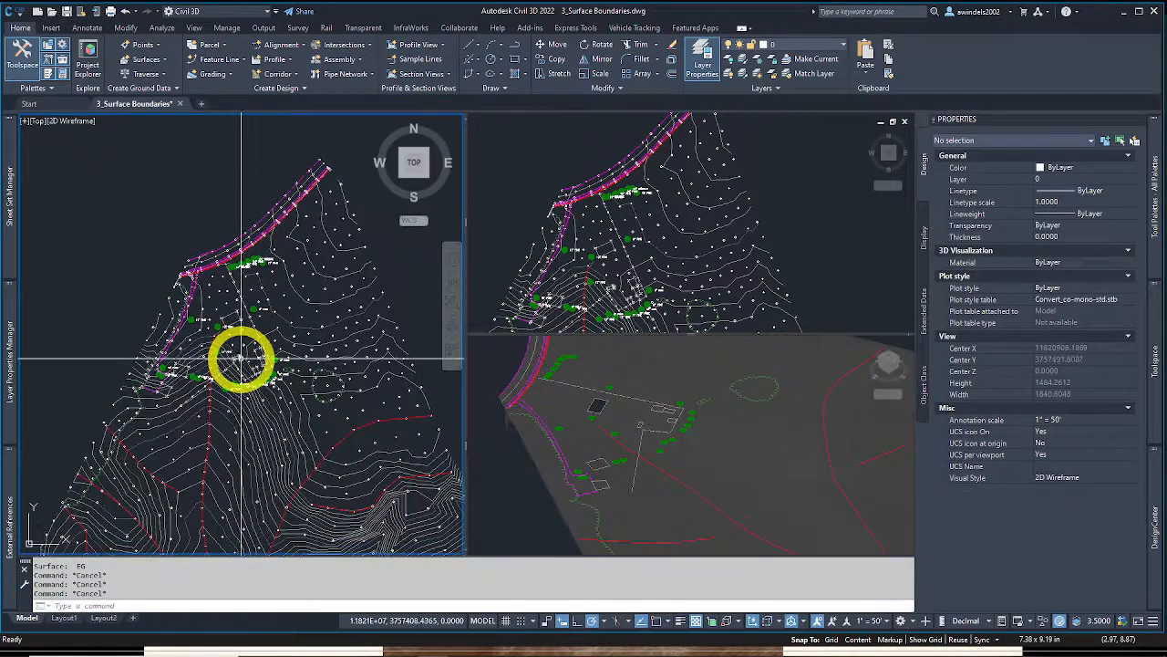
key(Escape)
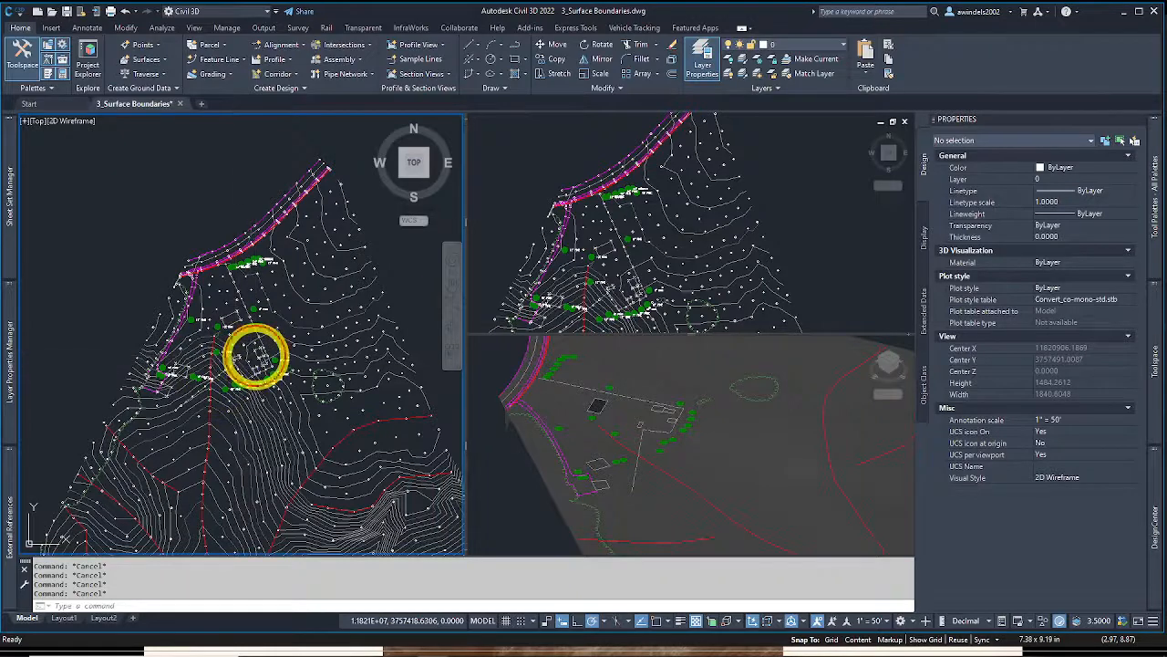
click(258, 358)
scroll(258, 357, up, 5)
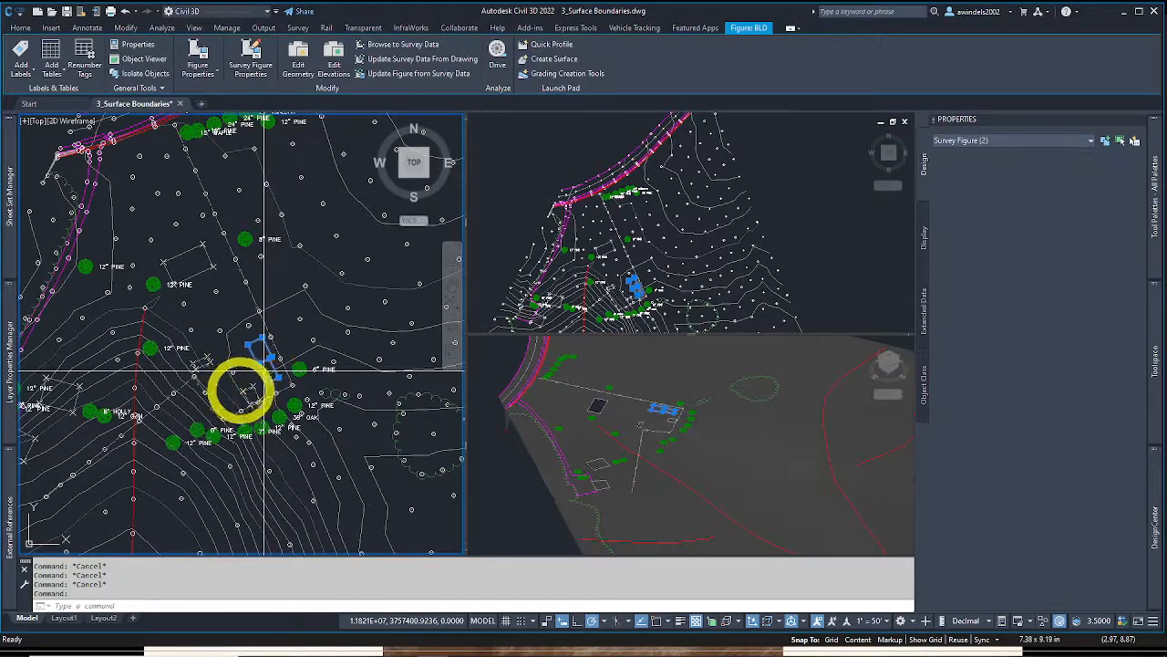
click(248, 390)
scroll(249, 391, up, 2)
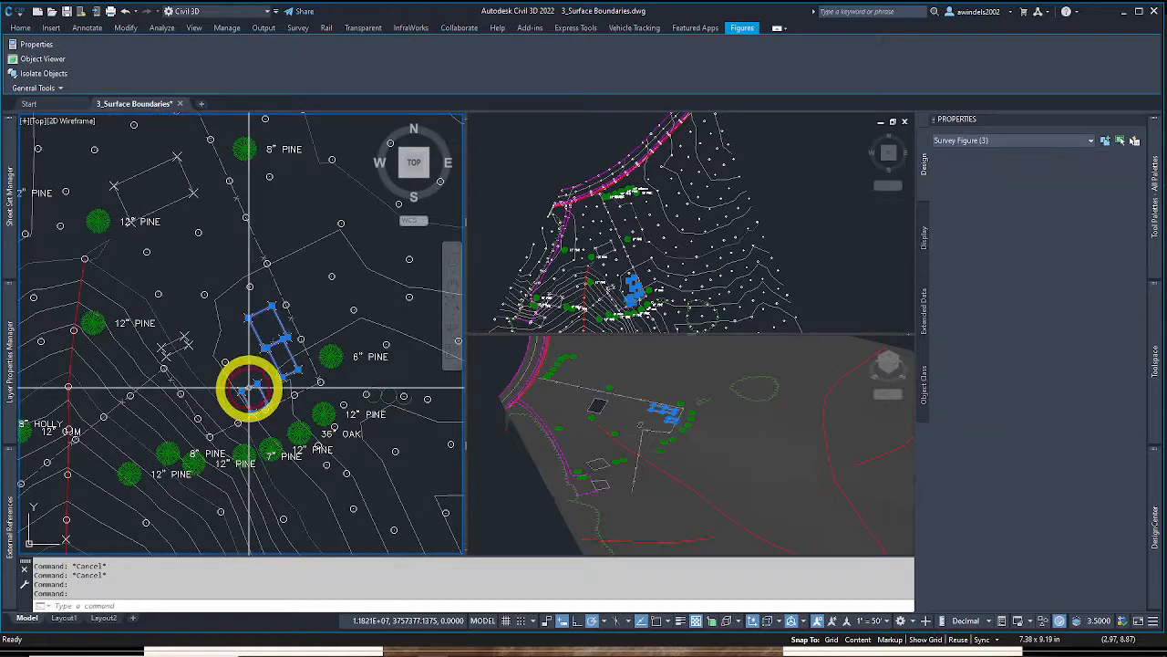
middle_drag(125, 217, 365, 222)
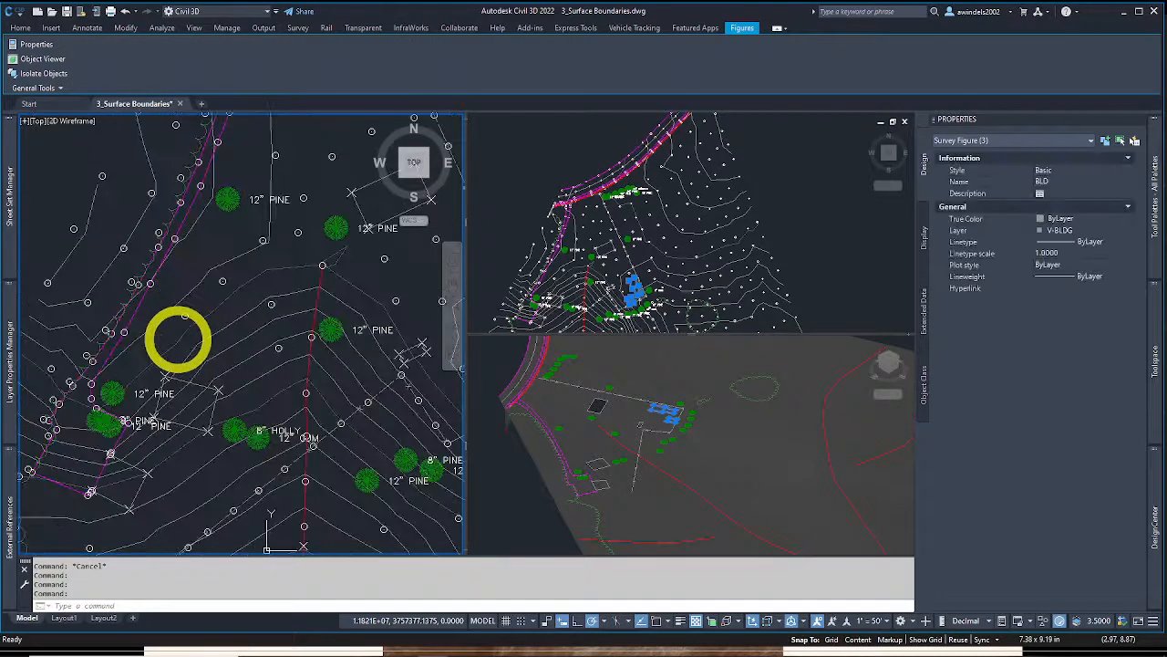
middle_drag(183, 338, 207, 340)
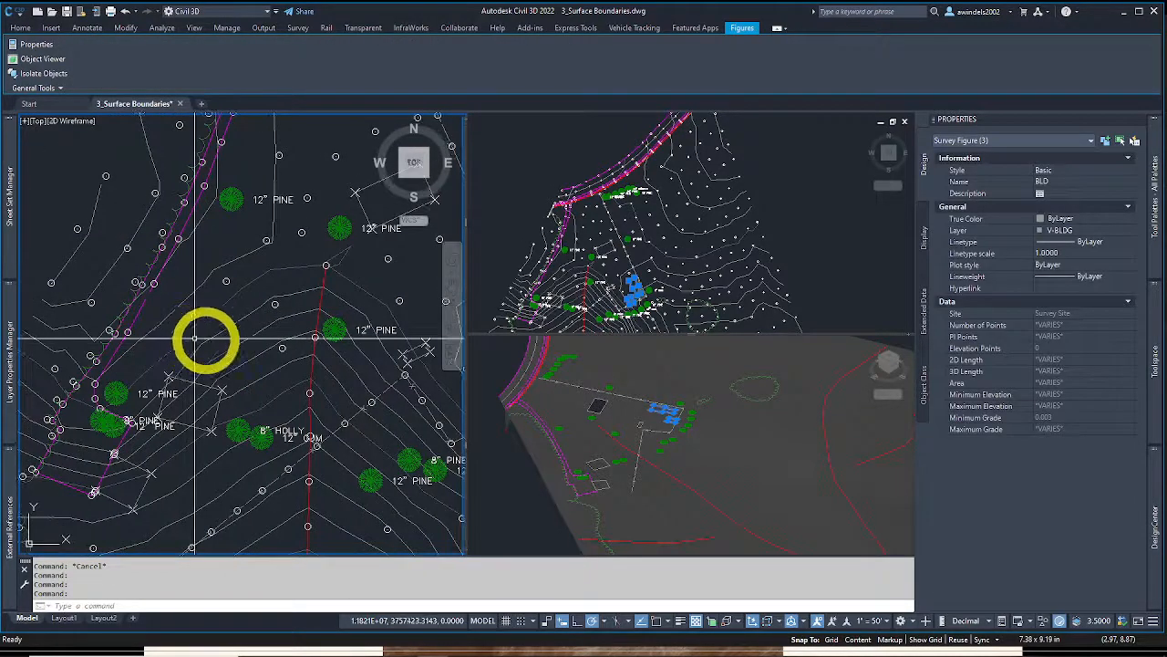
click(139, 467)
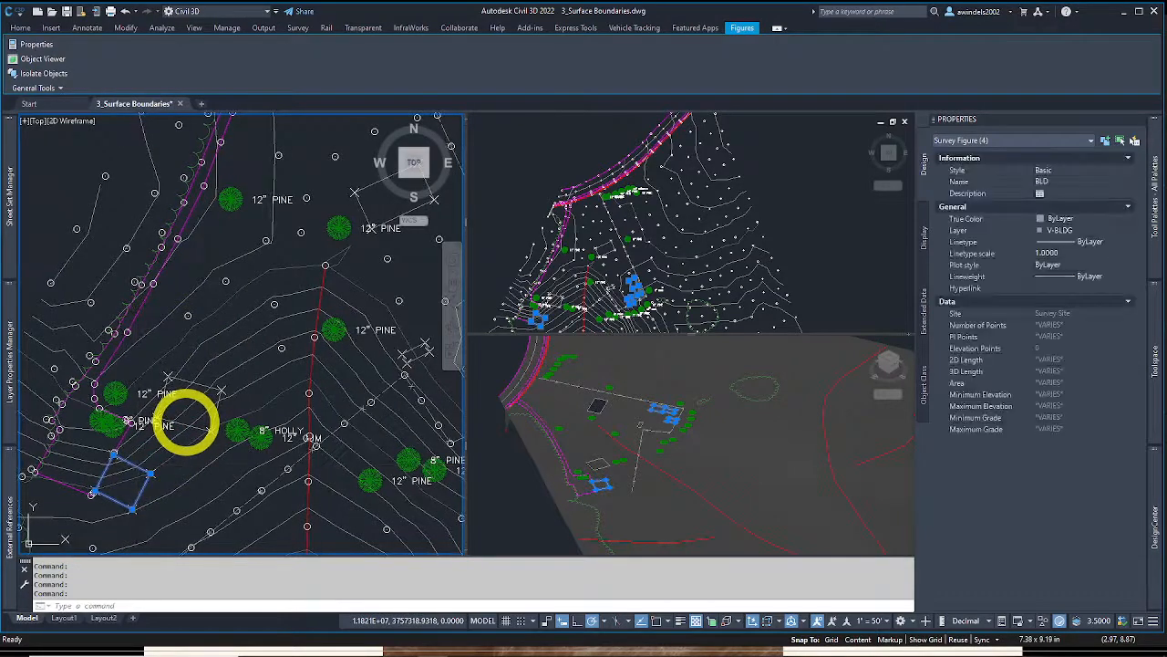
click(185, 423)
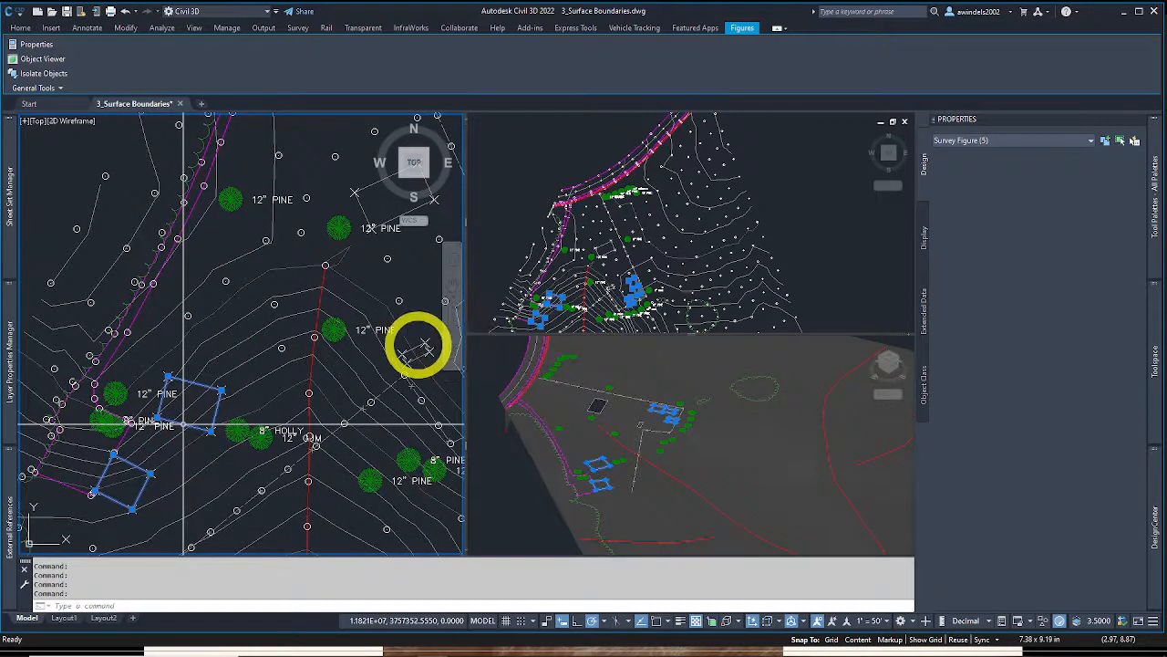
middle_drag(417, 341, 411, 346)
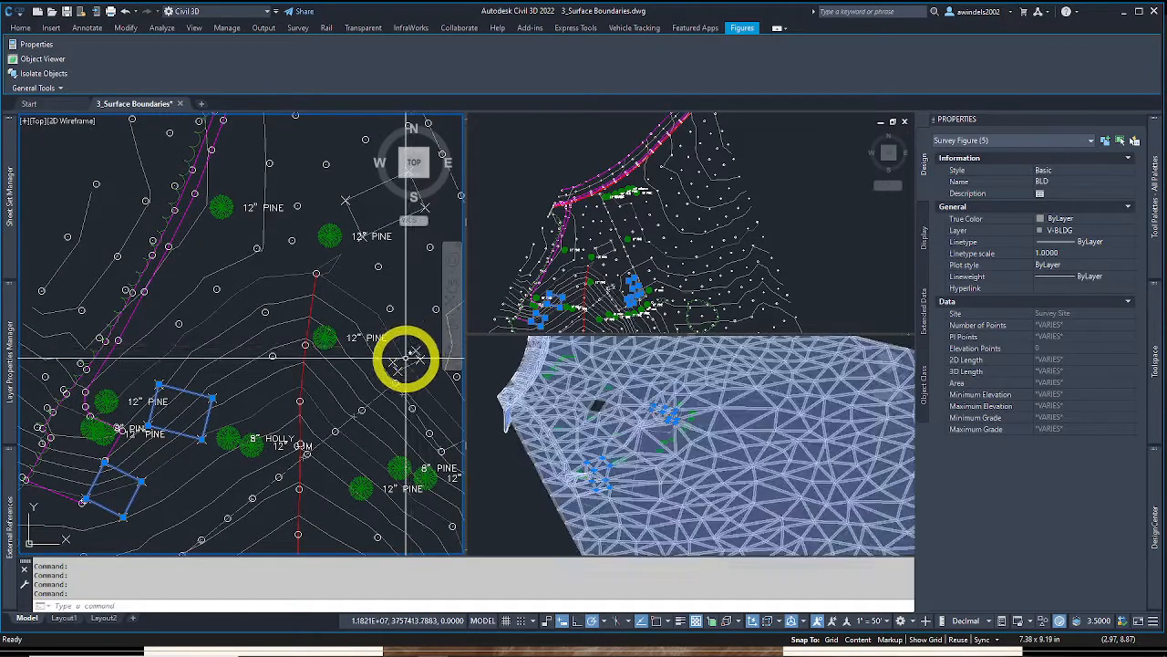
click(405, 358)
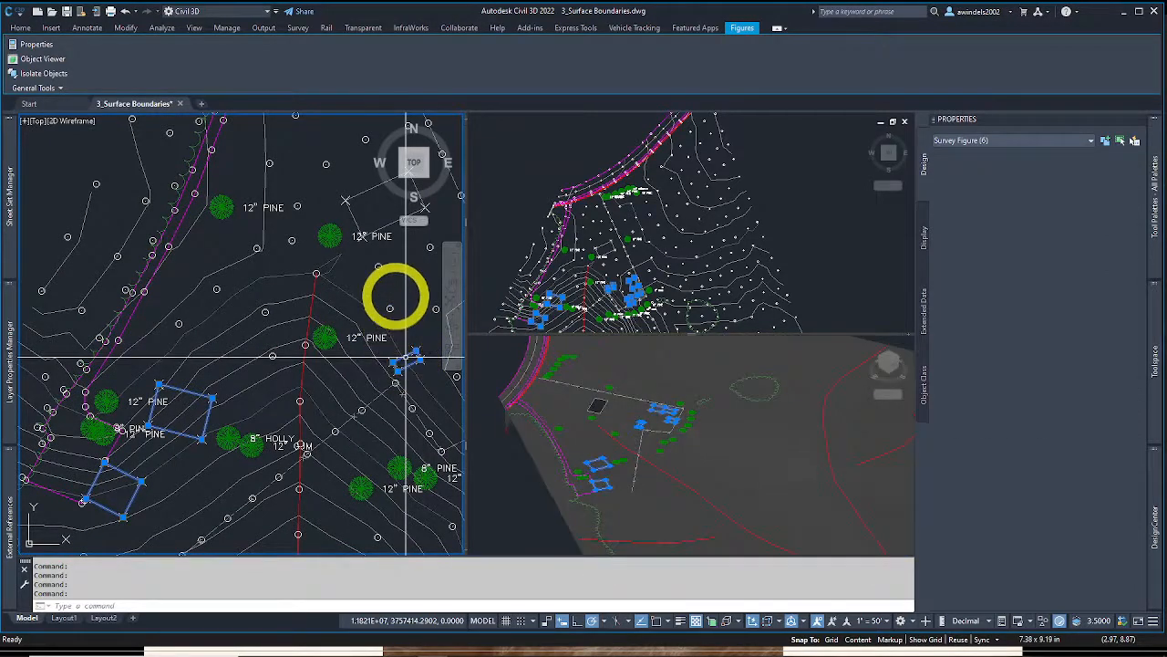
scroll(391, 295, down, 2)
scroll(214, 331, down, 2)
scroll(213, 331, down, 2)
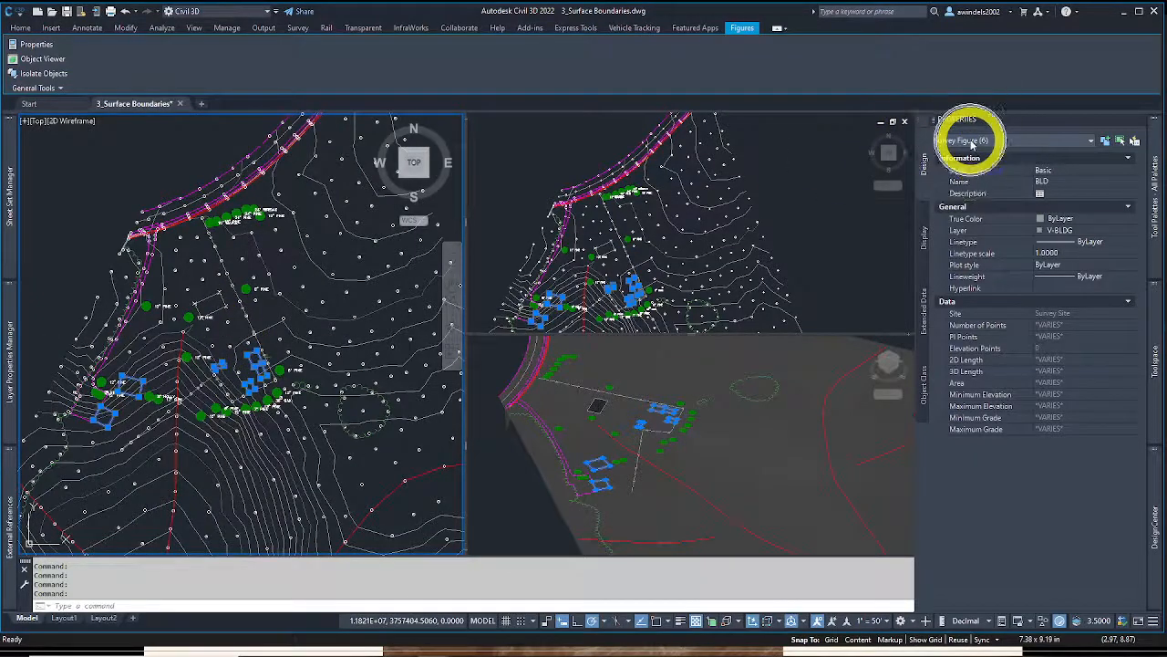
middle_drag(208, 376, 252, 373)
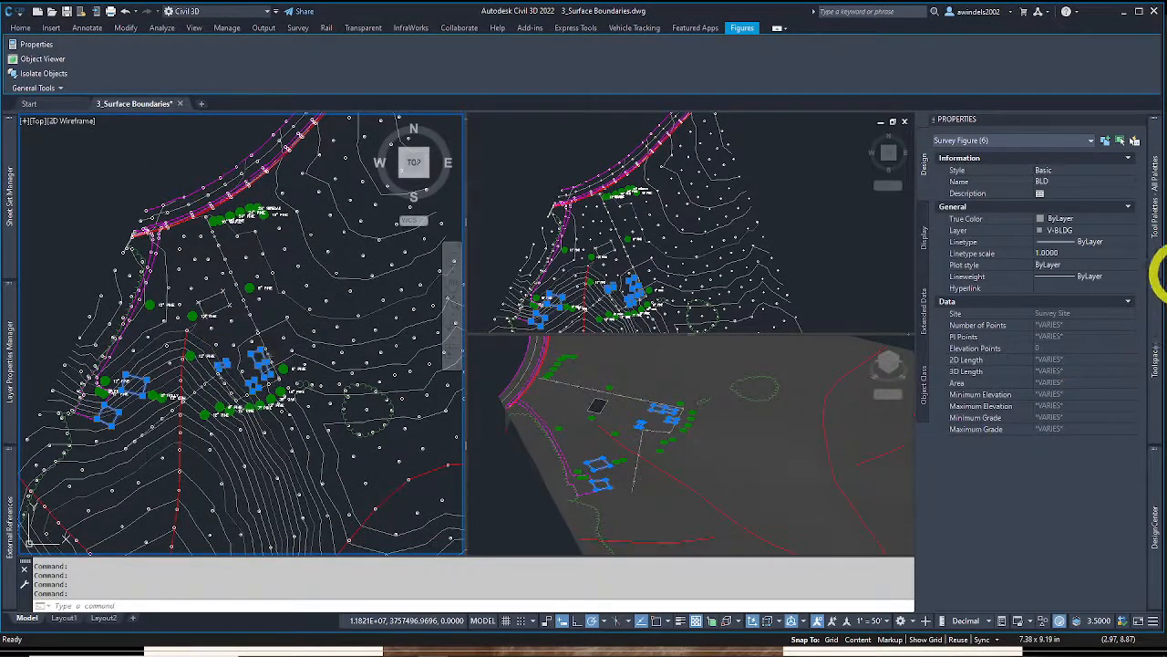
Add the selected building figures to the EG surface as a Hide boundary named remaining buildings, with non-destructive breakline on
mouse_move(1161, 381)
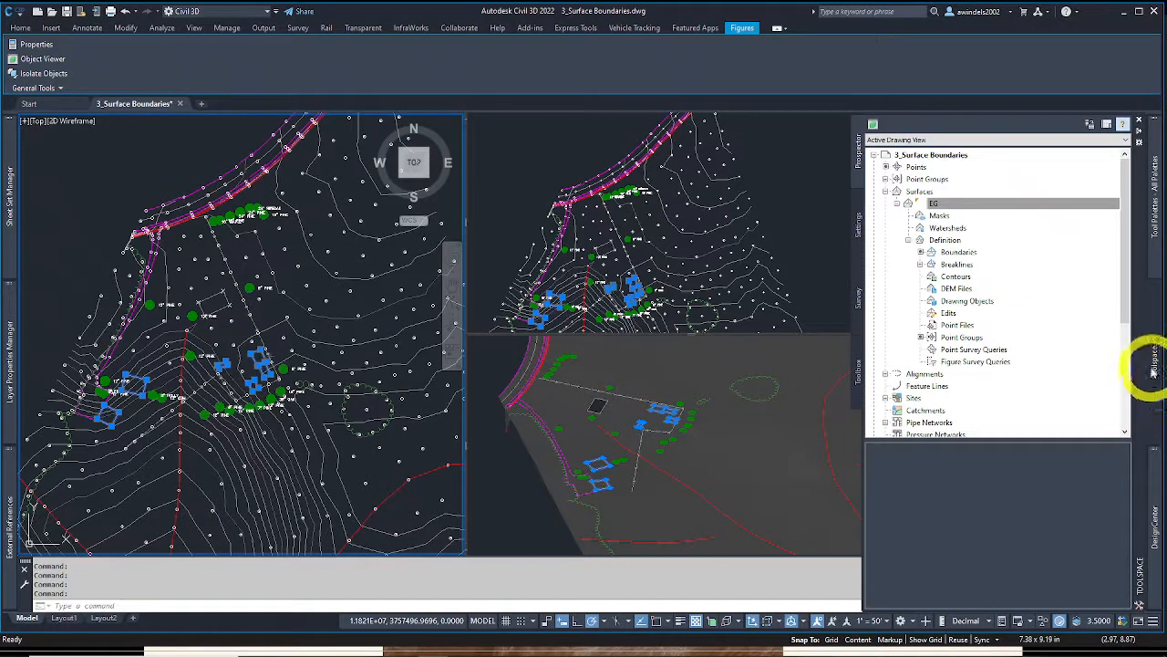
right_click(978, 253)
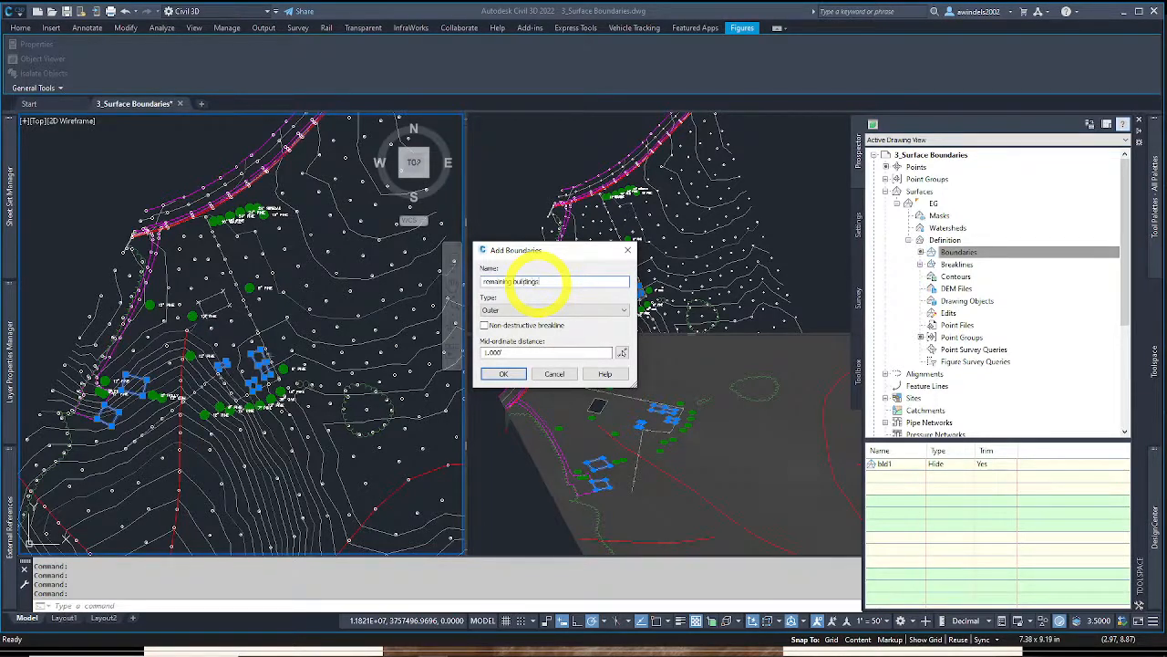
click(503, 310)
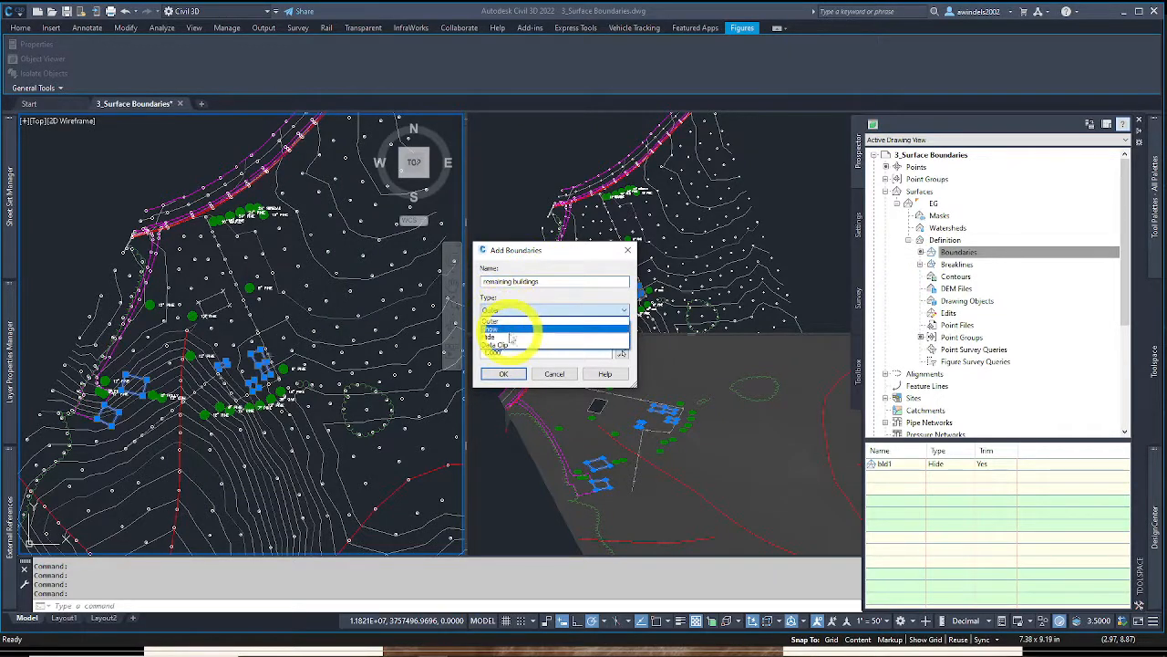
click(511, 337)
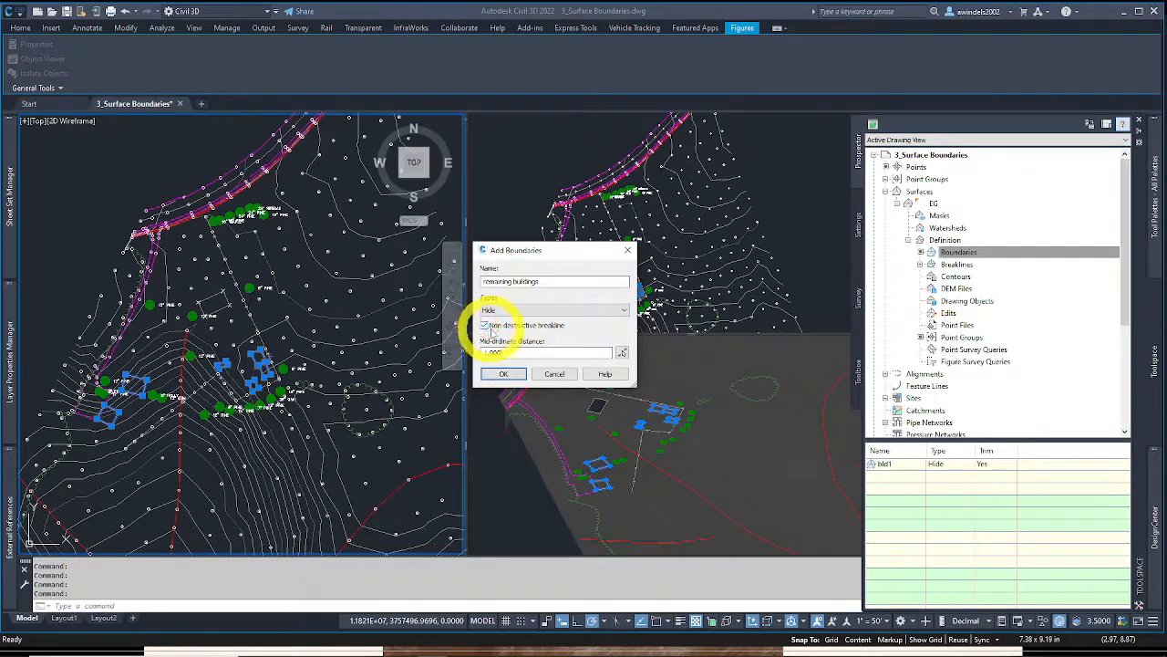
click(508, 376)
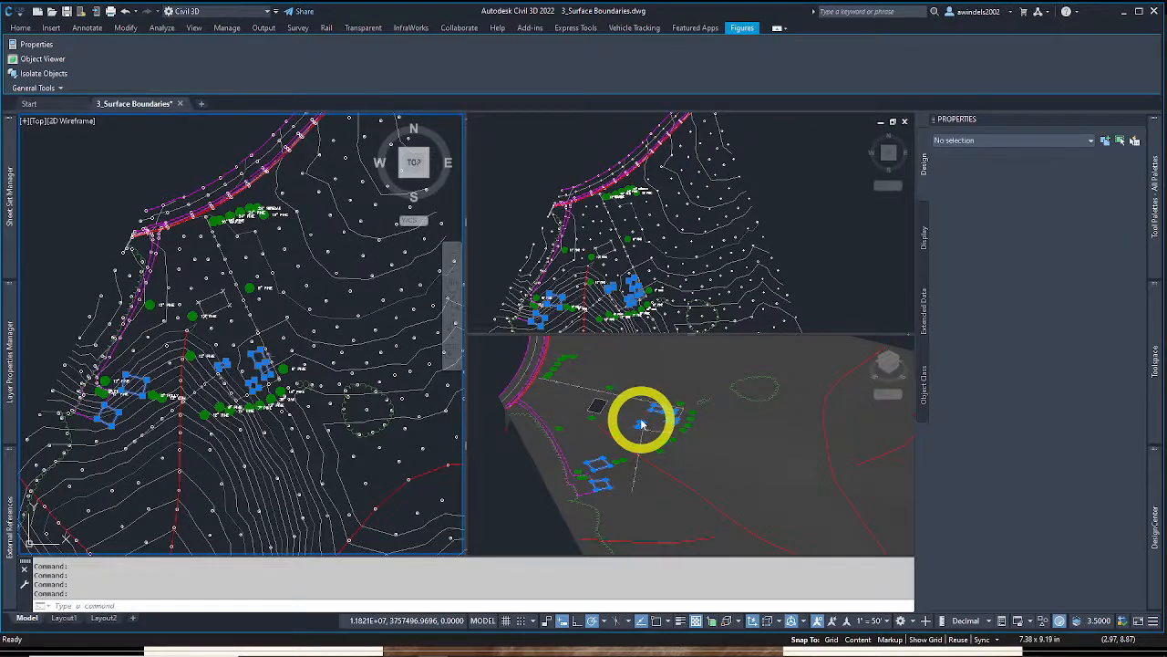
key(Escape)
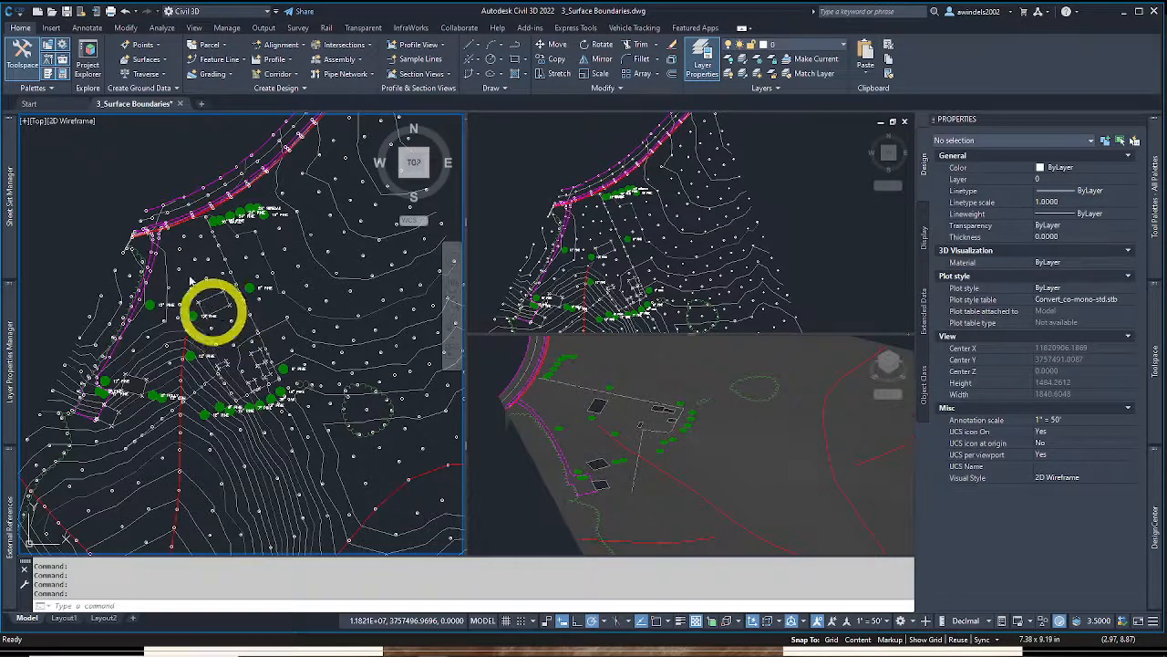
Open the drawing 4_Delete TIN Lines.dwg from the FOR VIDEO folder
click(51, 13)
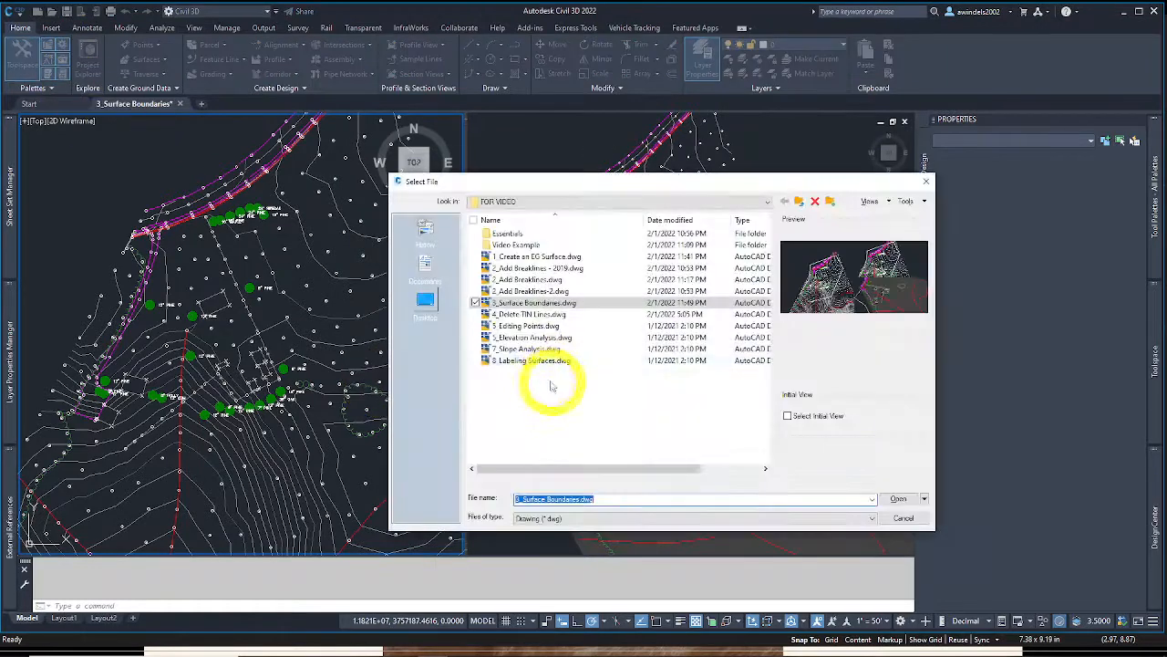
click(544, 315)
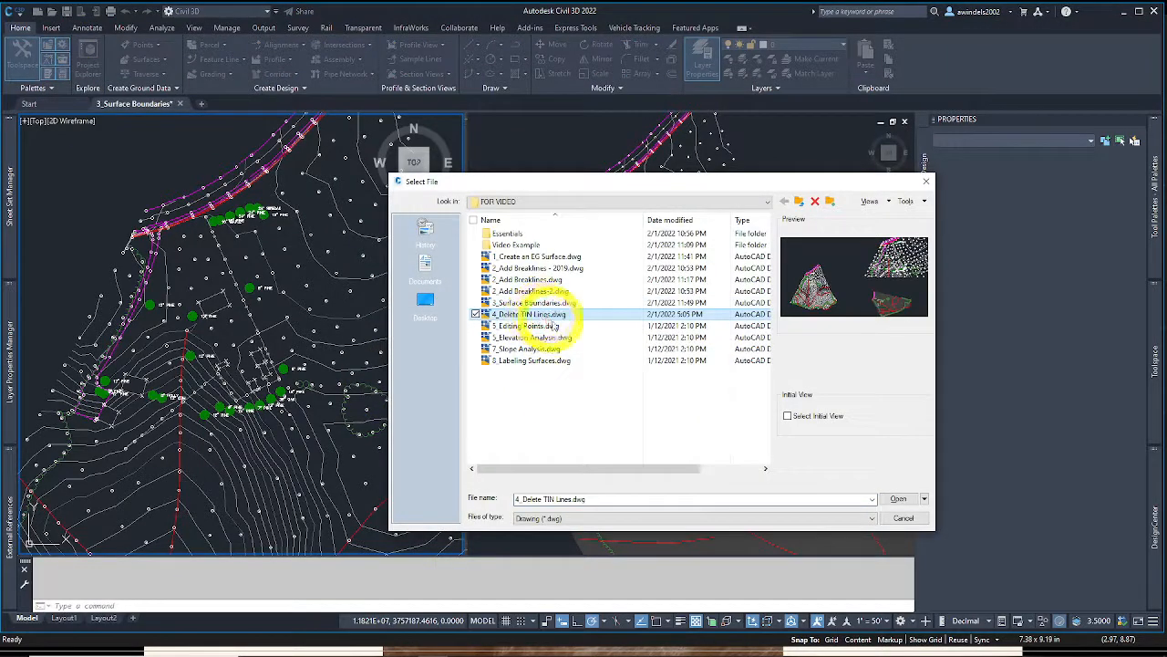
click(899, 500)
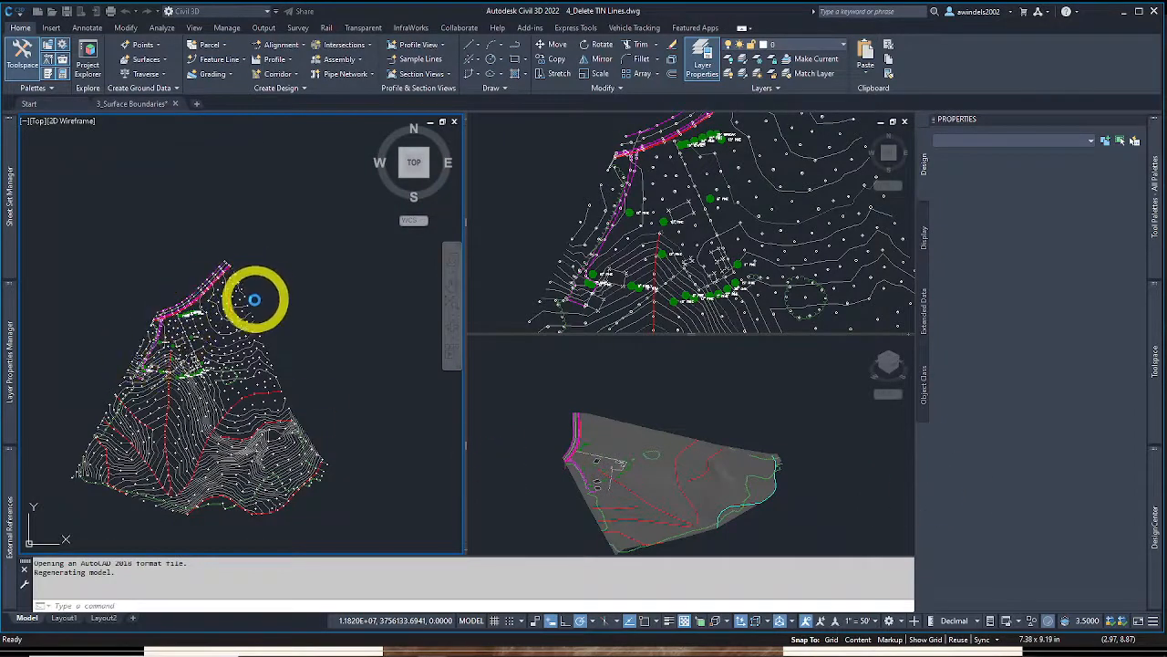
Change the EG surface style to Contours and Triangles in the surface properties
click(254, 315)
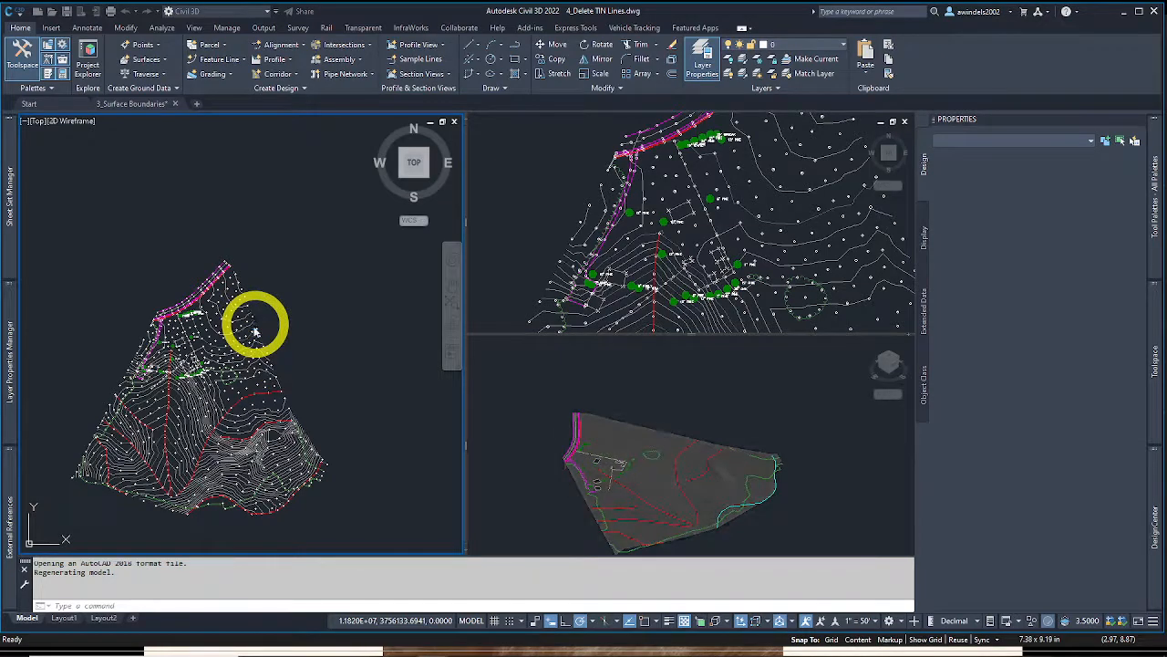
key(Escape)
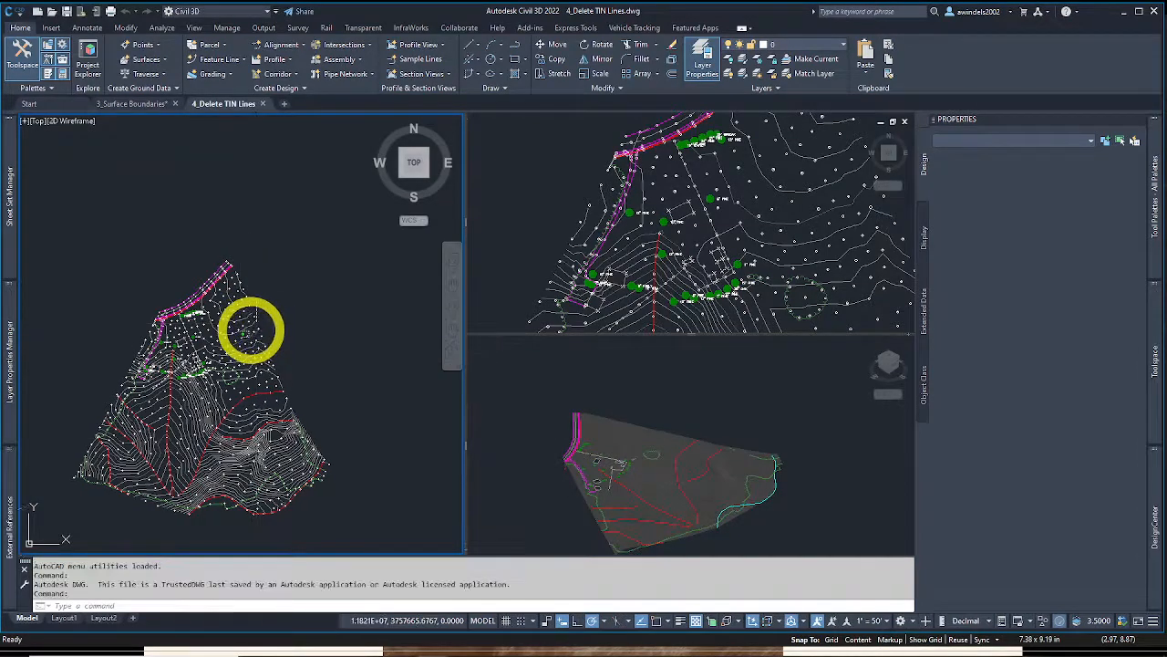
scroll(261, 325, up, 5)
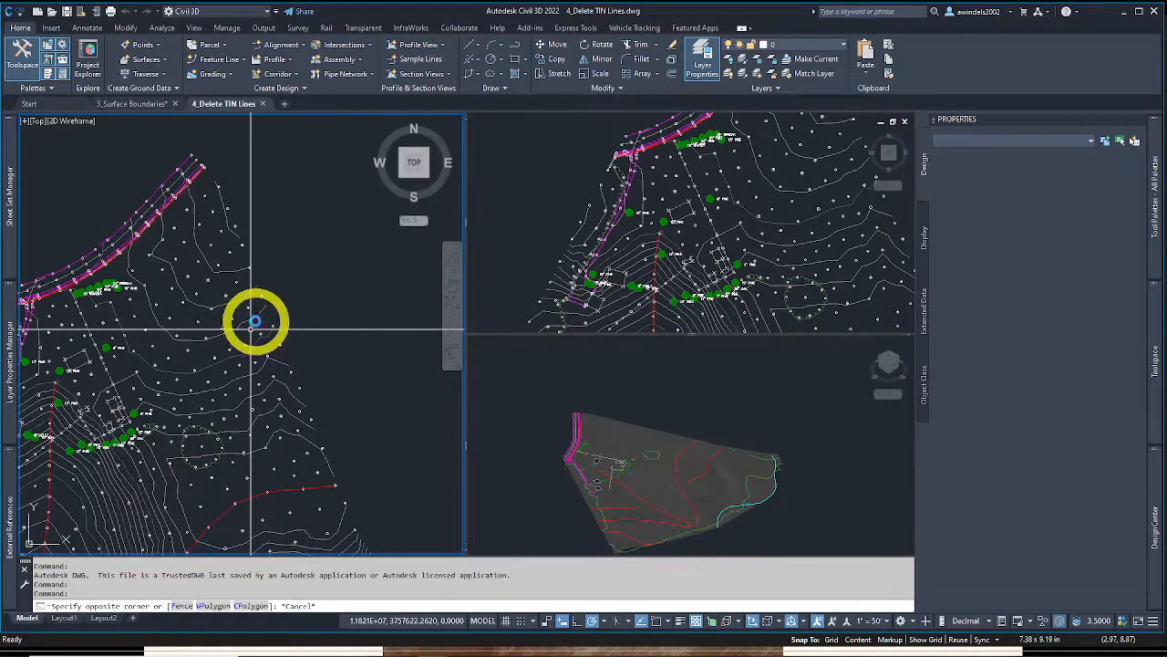
click(255, 321)
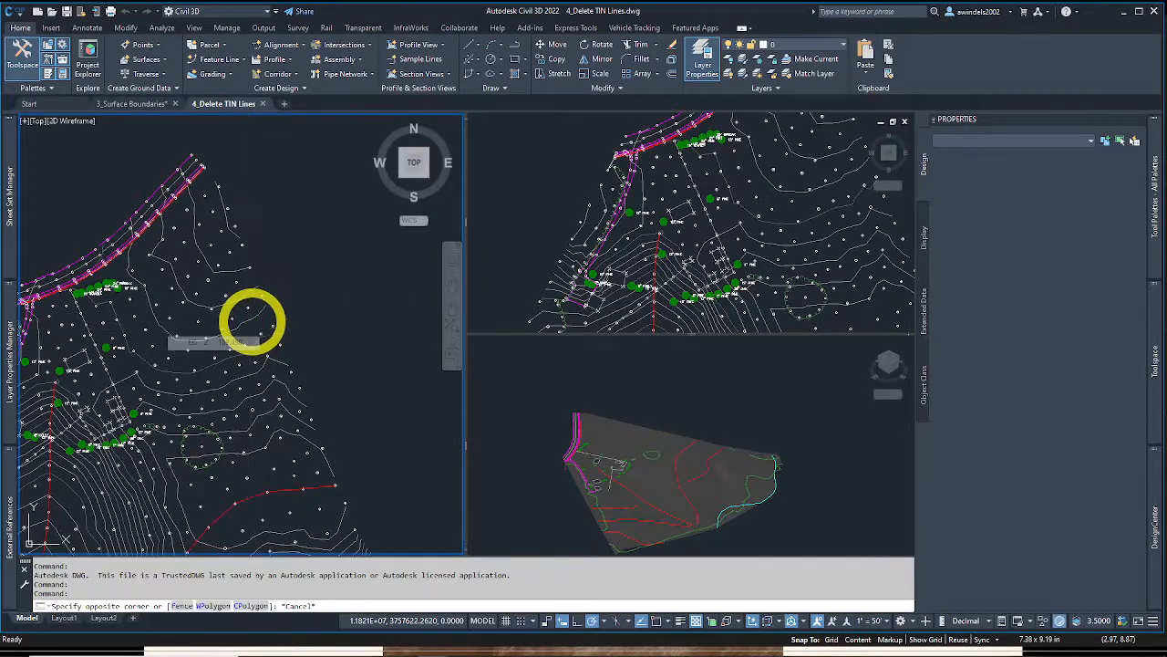
click(248, 320)
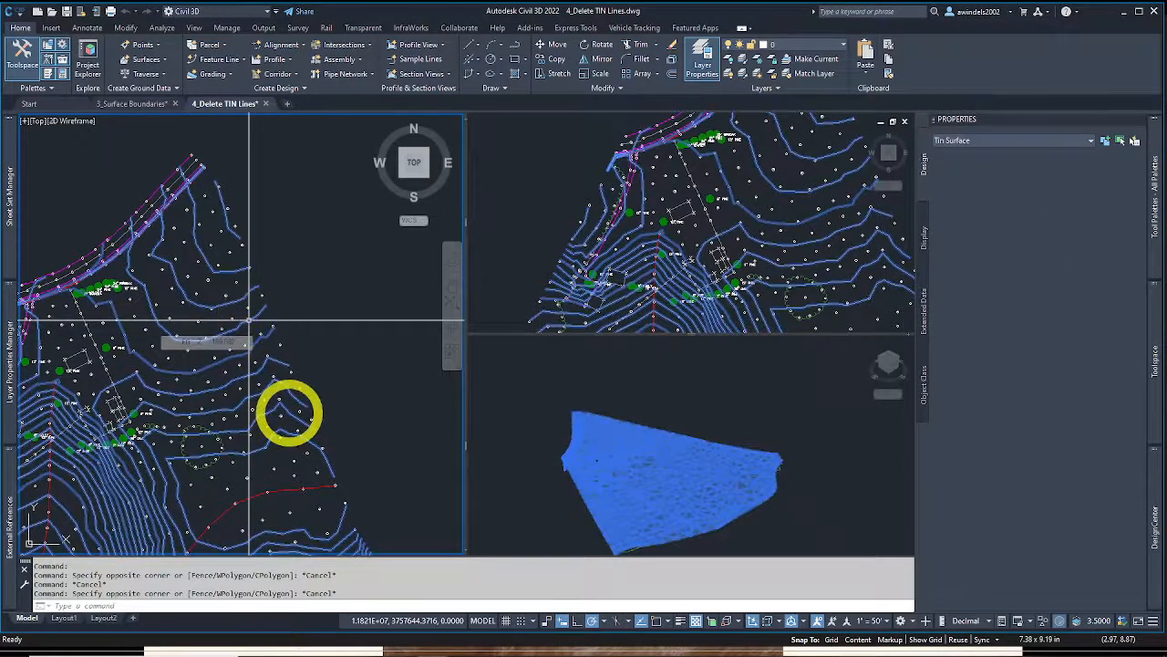
right_click(337, 472)
click(361, 414)
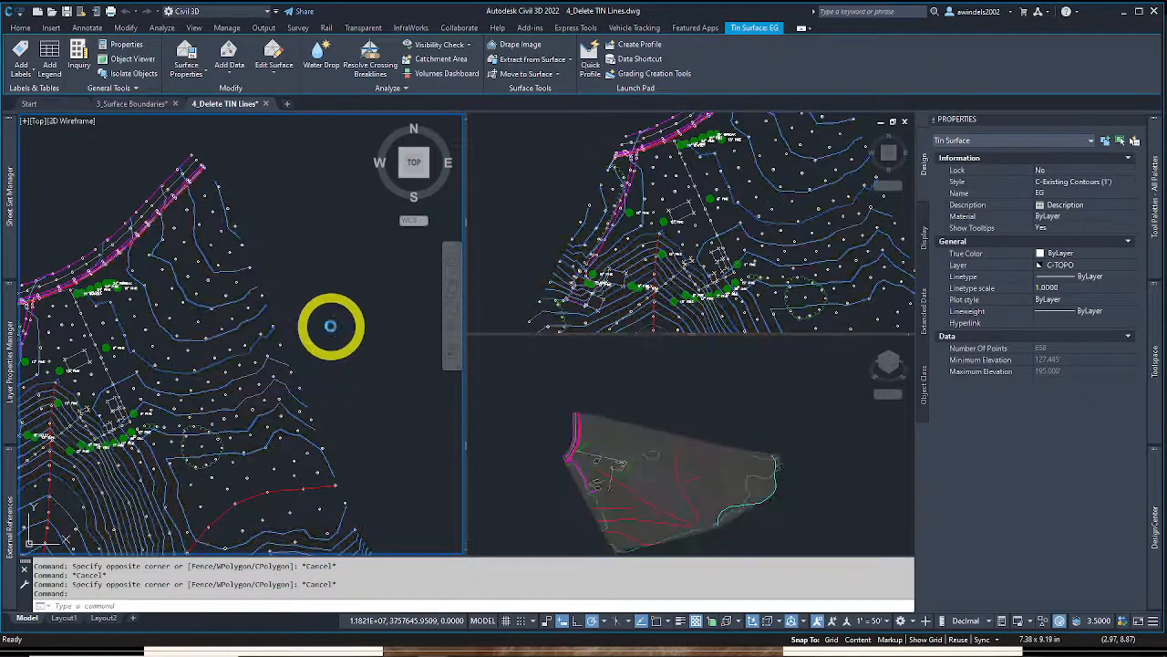
click(404, 325)
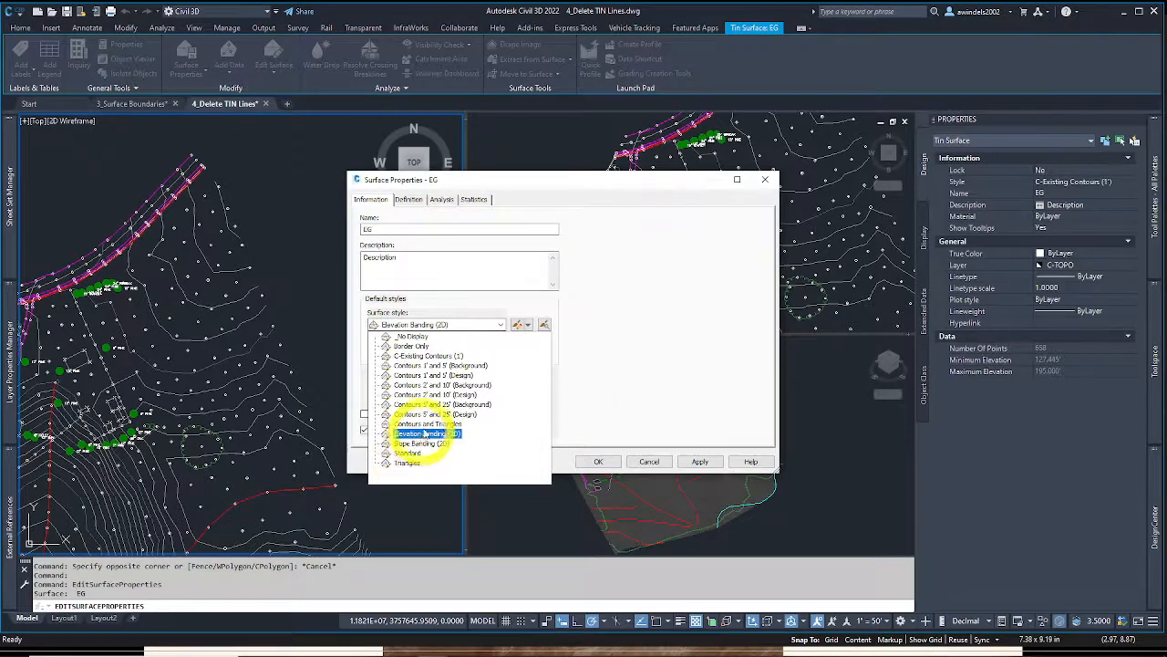
click(424, 434)
click(598, 462)
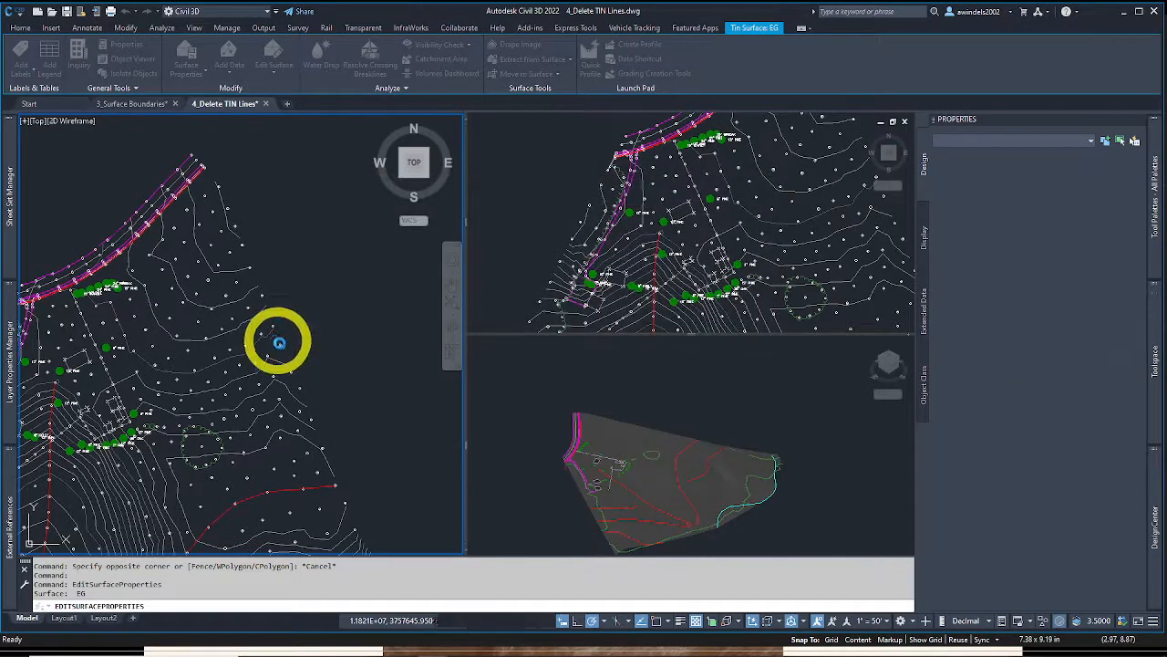
Examine the triangulation along the eastern edge of the EG surface for long, thin triangles and irregular contours
scroll(310, 300, up, 2)
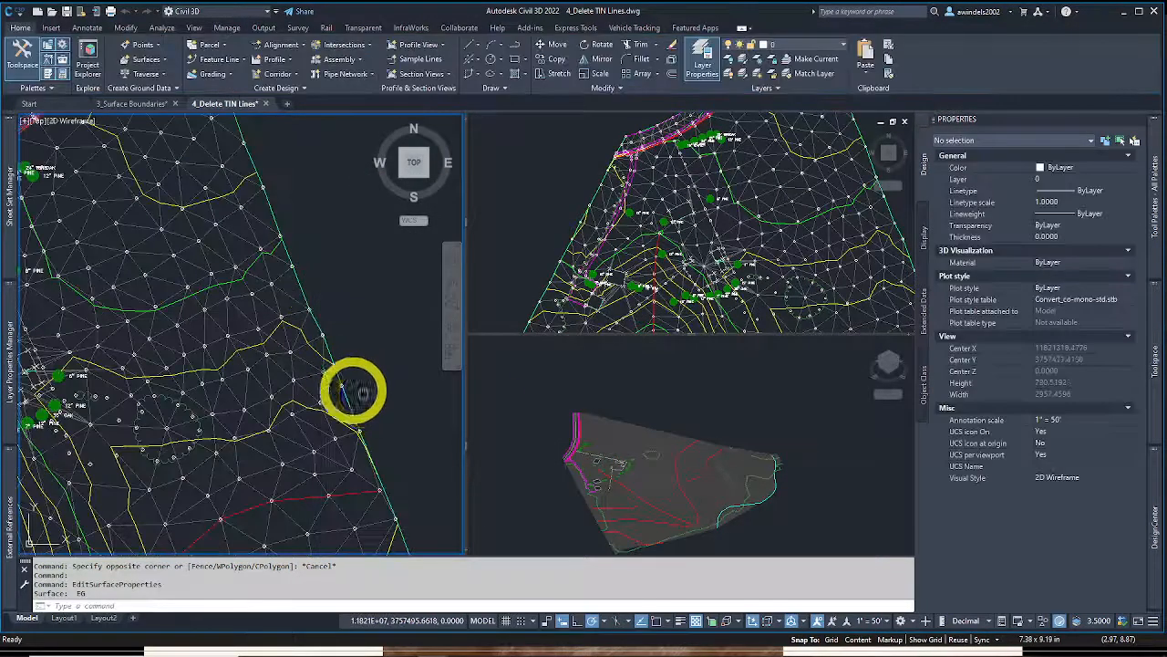
scroll(274, 283, up, 4)
middle_drag(345, 346, 304, 302)
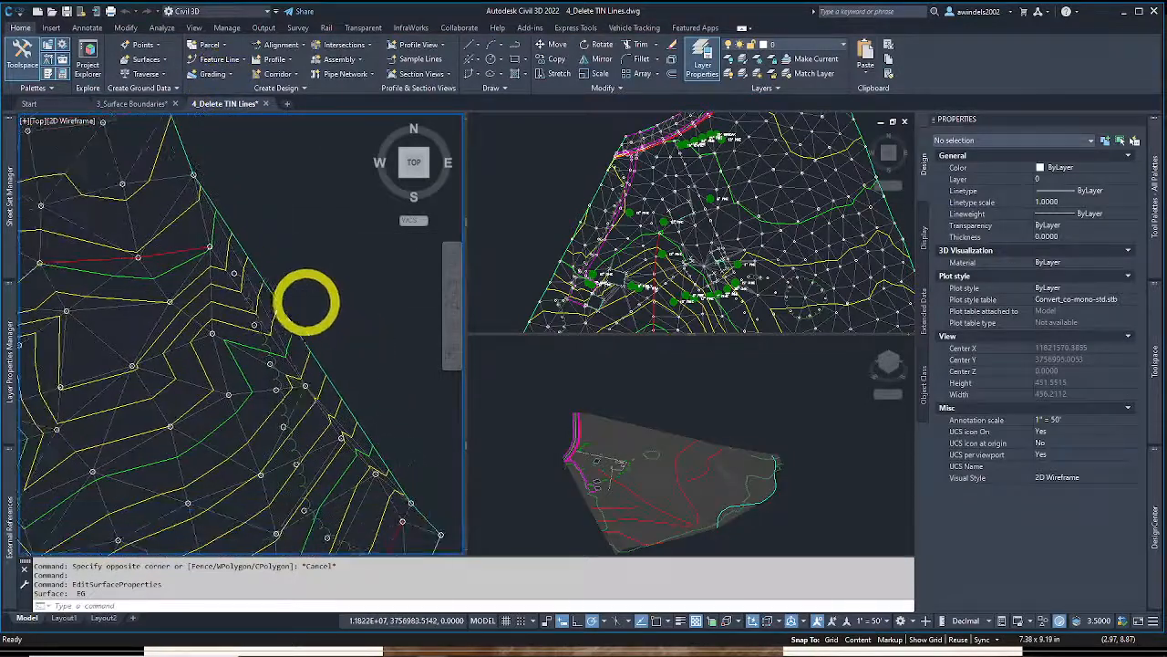
click(311, 286)
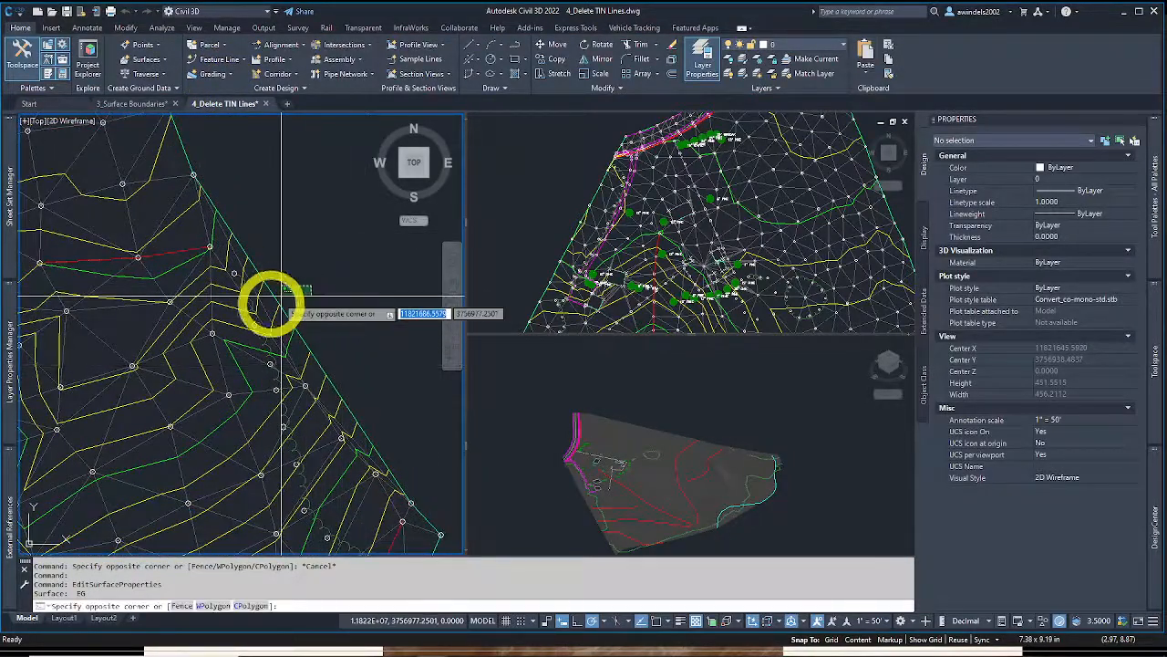
key(Escape)
scroll(383, 378, up, 1)
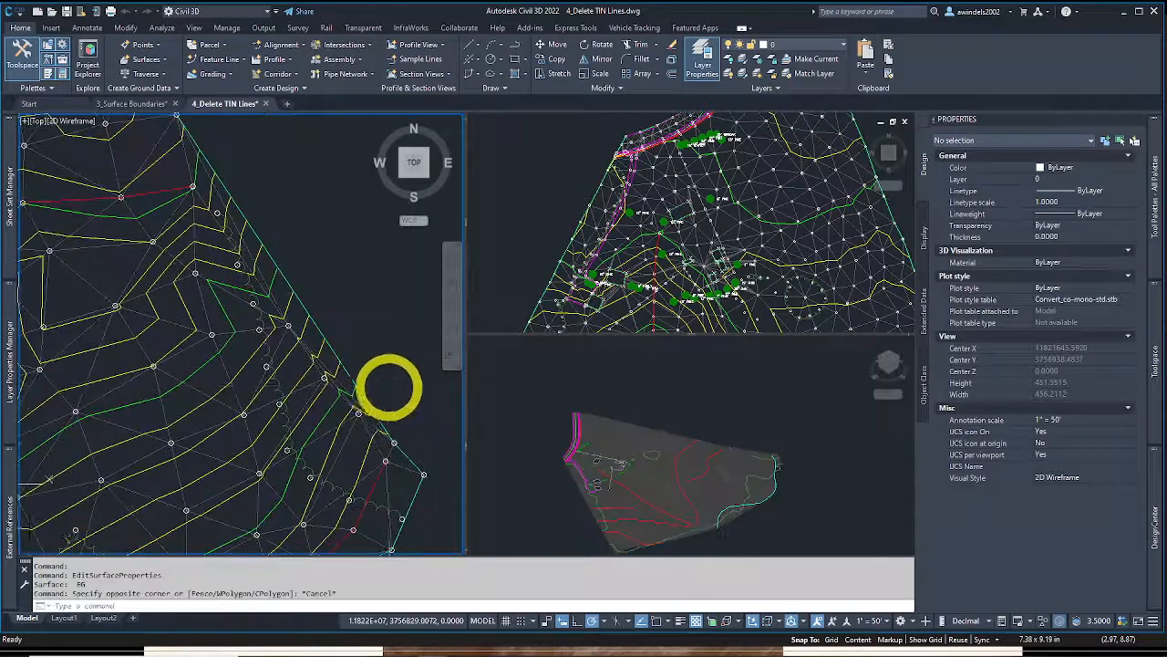
scroll(365, 361, up, 1)
scroll(355, 370, up, 1)
click(383, 347)
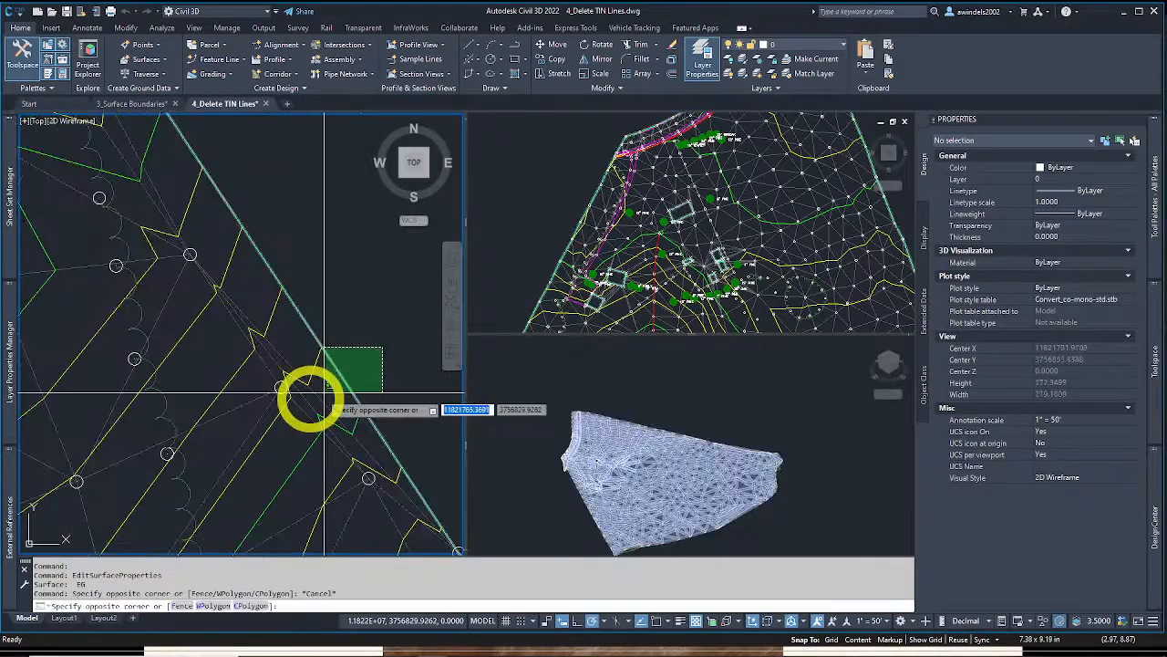
key(Escape)
key(Escape)
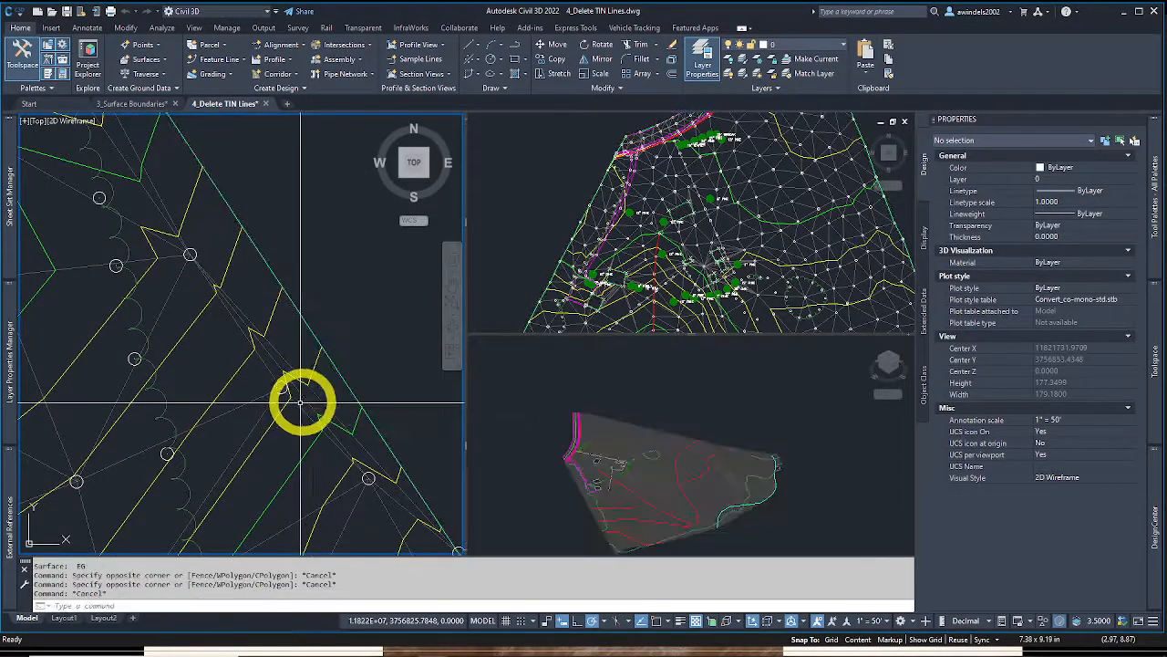
Inspect the TIN lines along the southern edge of the EG surface
scroll(314, 398, down, 3)
middle_drag(296, 329, 357, 284)
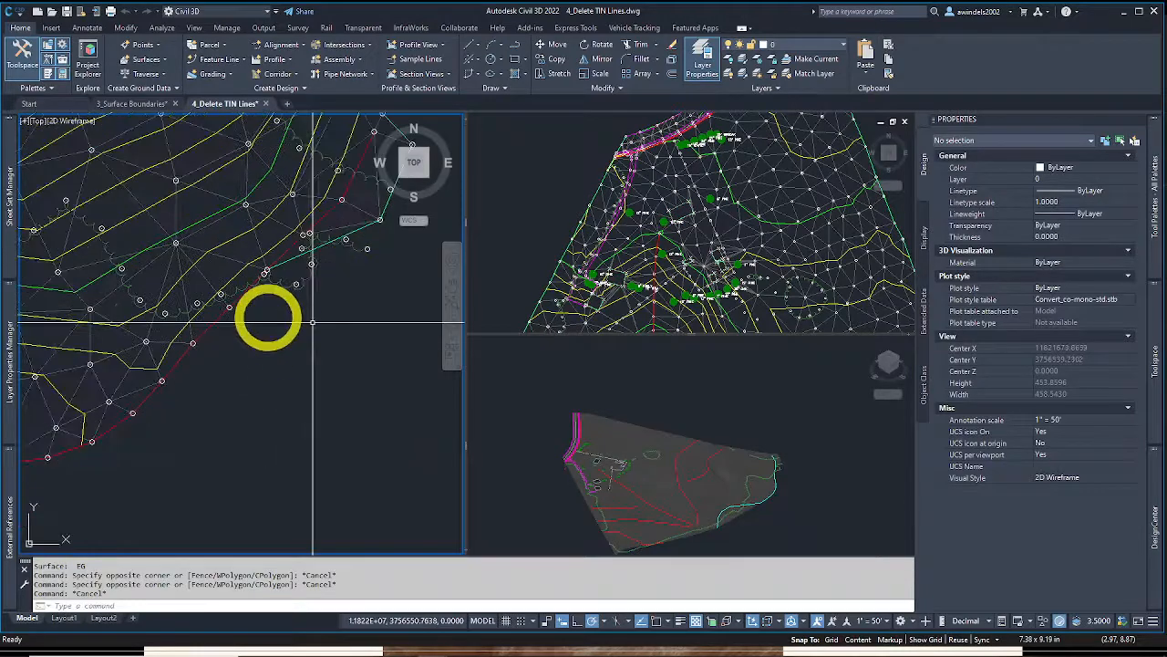
middle_drag(196, 397, 490, 352)
middle_drag(238, 511, 404, 508)
mouse_move(236, 465)
middle_down()
mouse_move(347, 479)
mouse_move(314, 463)
middle_up()
click(333, 467)
key(Escape)
mouse_move(182, 467)
middle_down()
mouse_move(313, 505)
mouse_move(402, 511)
mouse_move(364, 547)
middle_up()
scroll(177, 474, down, 1)
Check the TIN lines between the tree line figure and the western surface border, finishing with the whole site in view
scroll(255, 408, up, 5)
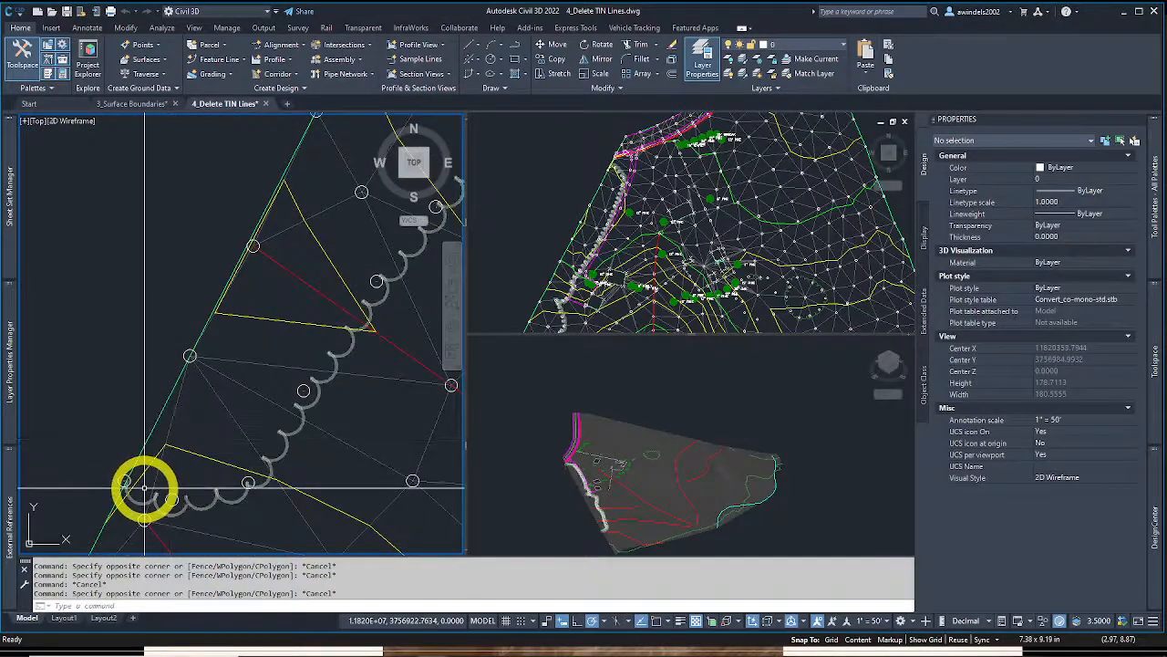
click(143, 486)
middle_drag(144, 486, 166, 447)
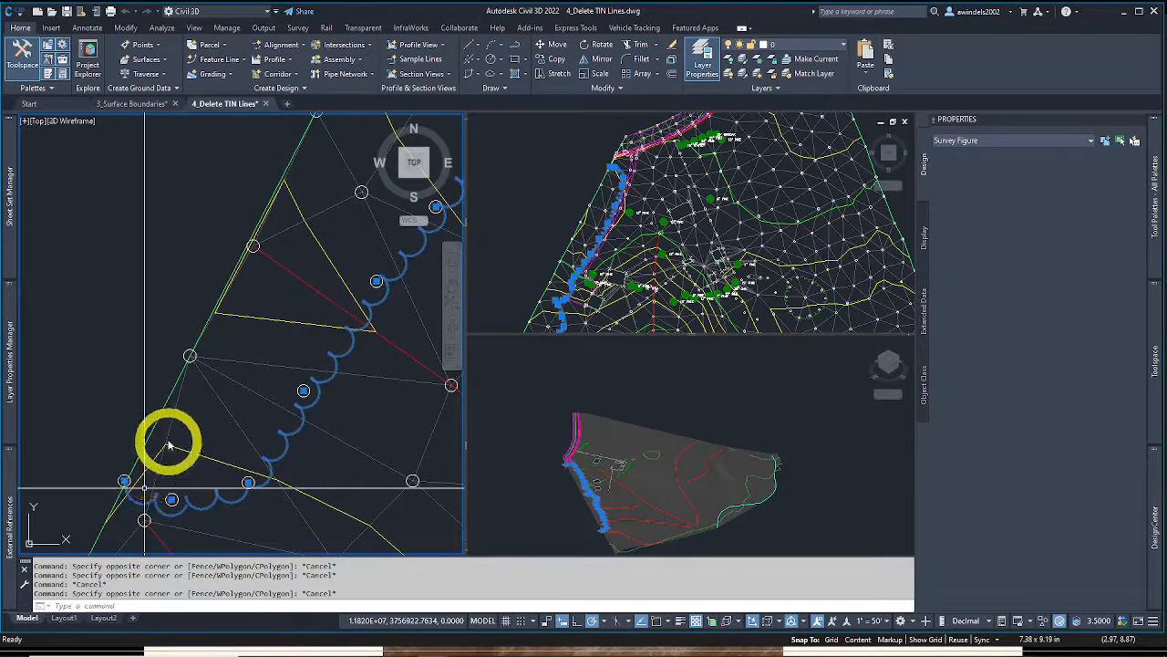
key(Escape)
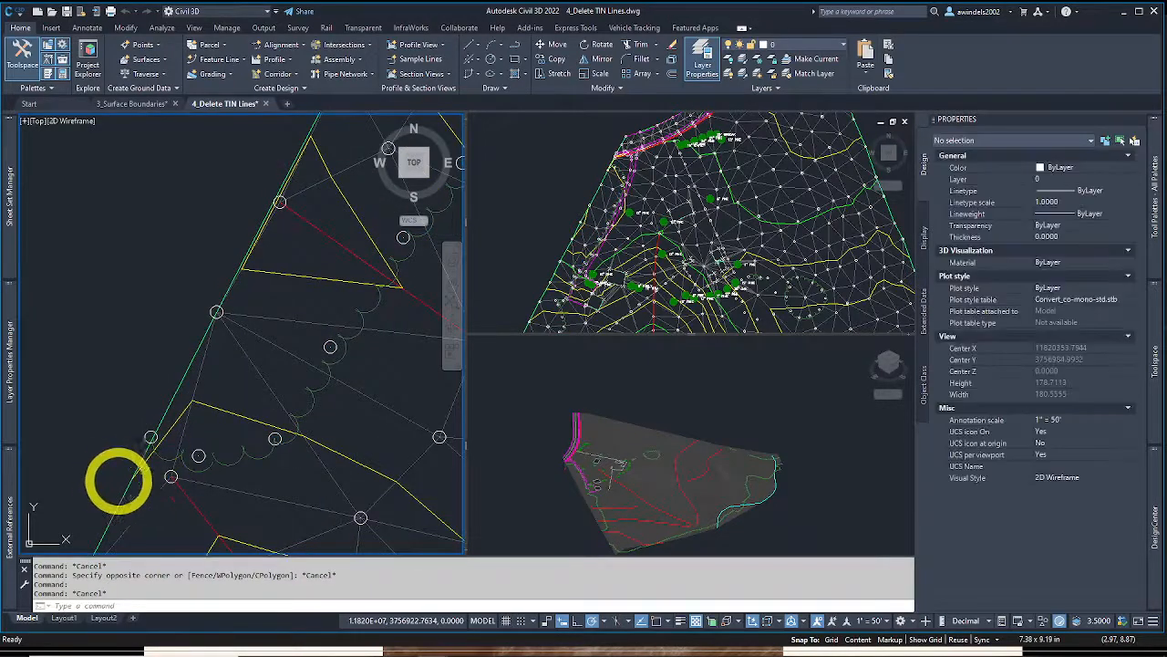
click(151, 471)
key(Escape)
scroll(114, 474, down, 5)
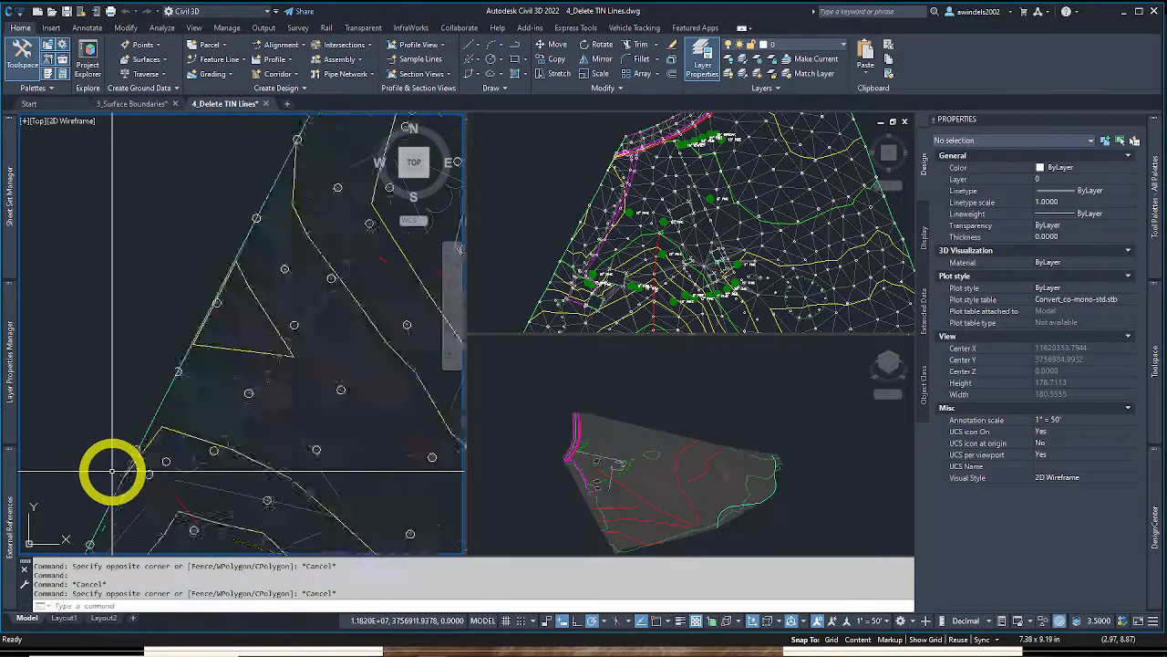
scroll(137, 463, down, 2)
middle_drag(193, 463, 182, 388)
key(Escape)
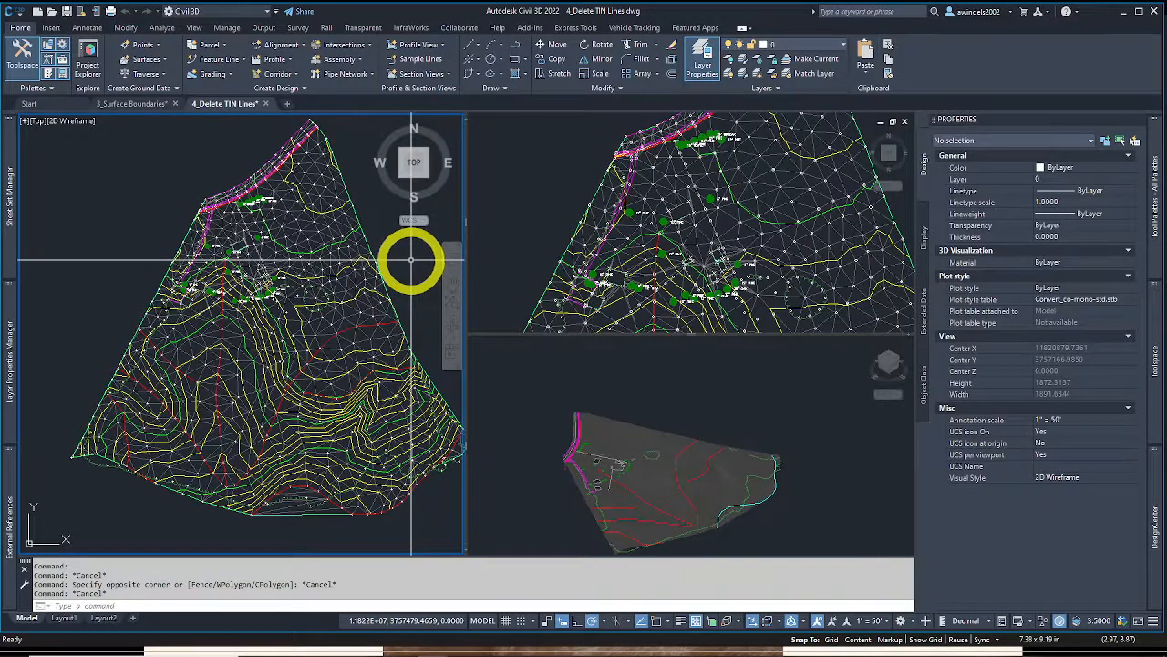
Use Swap Edge on the EG surface to flip a TIN edge southeast of the pine and oak trees
click(306, 219)
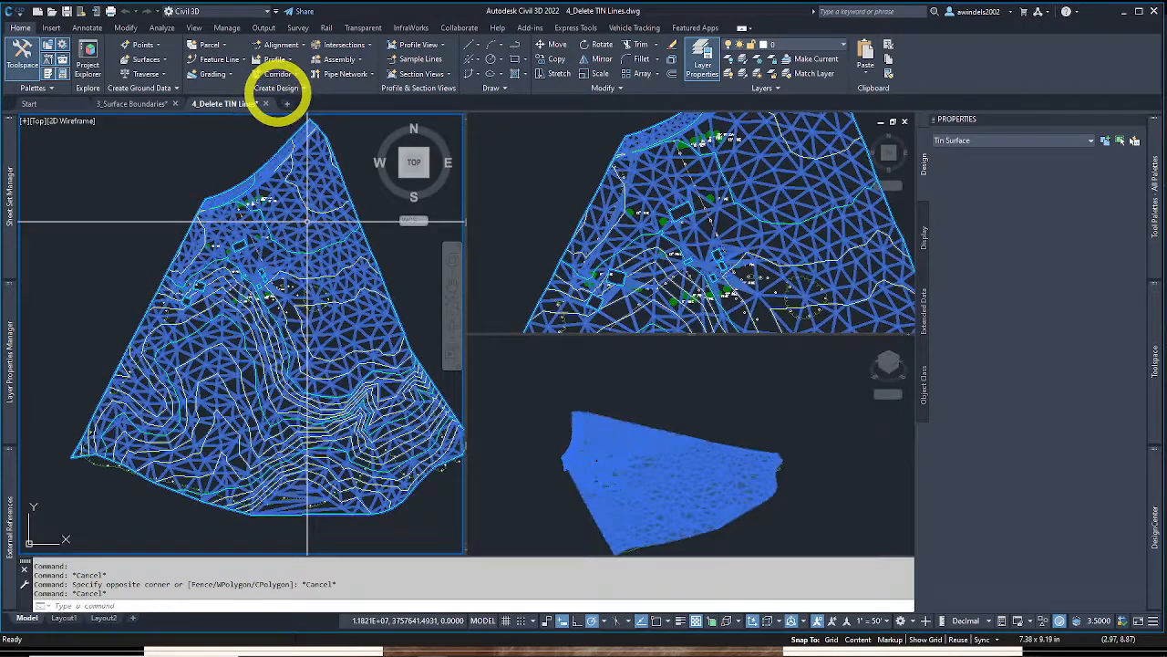
click(276, 69)
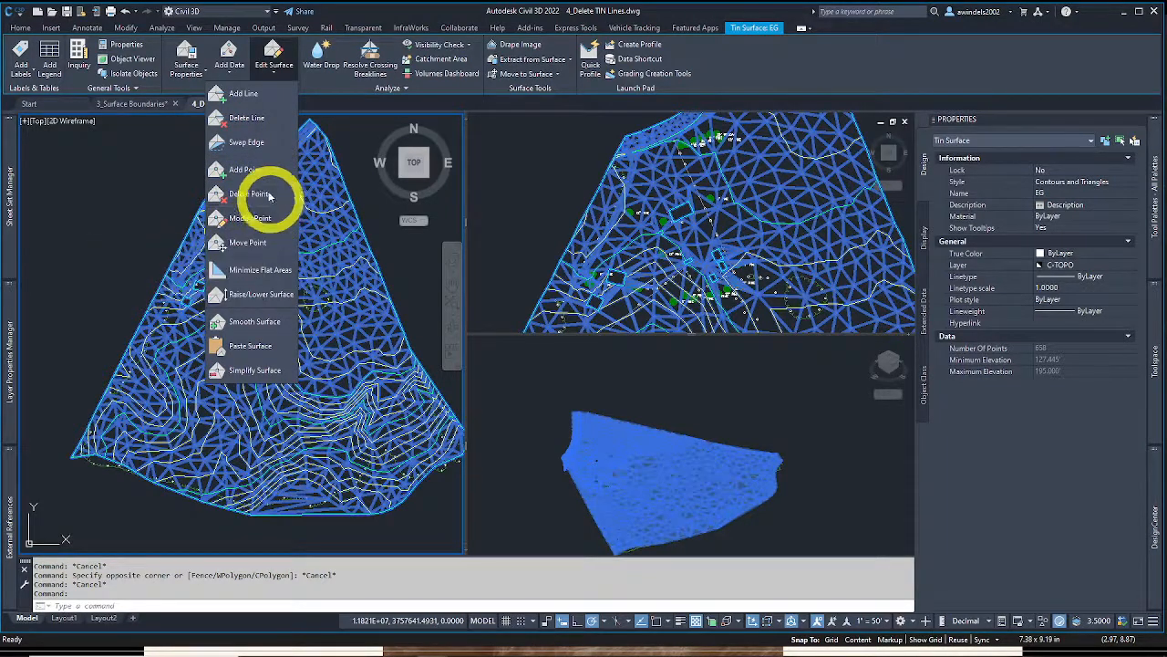
click(256, 169)
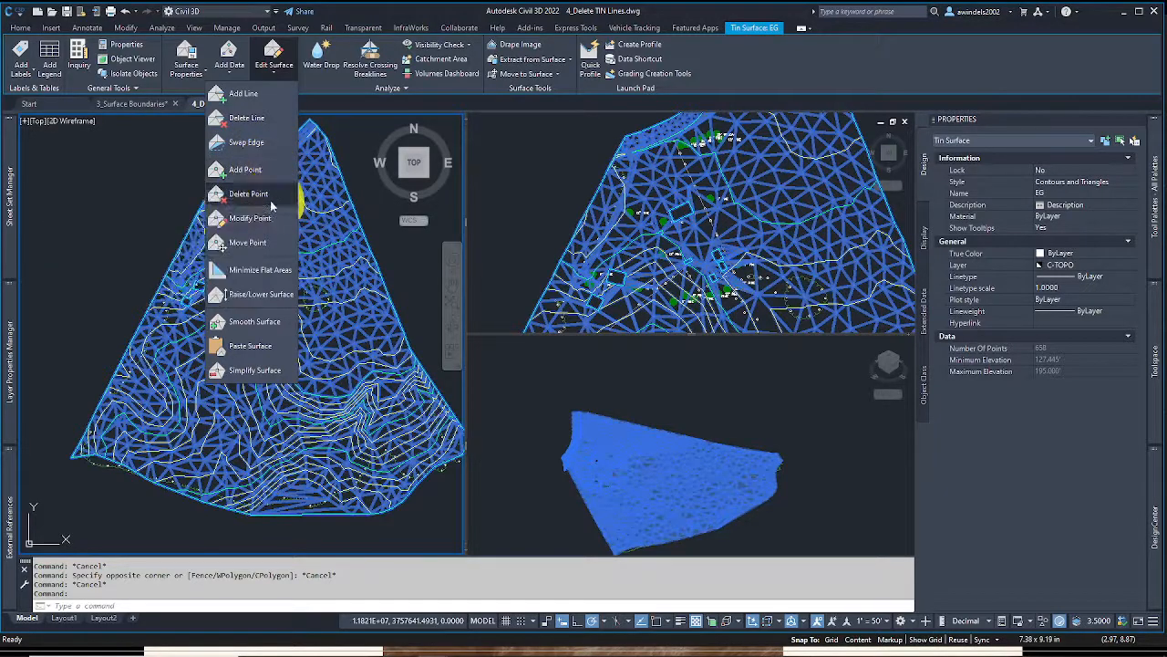
click(270, 207)
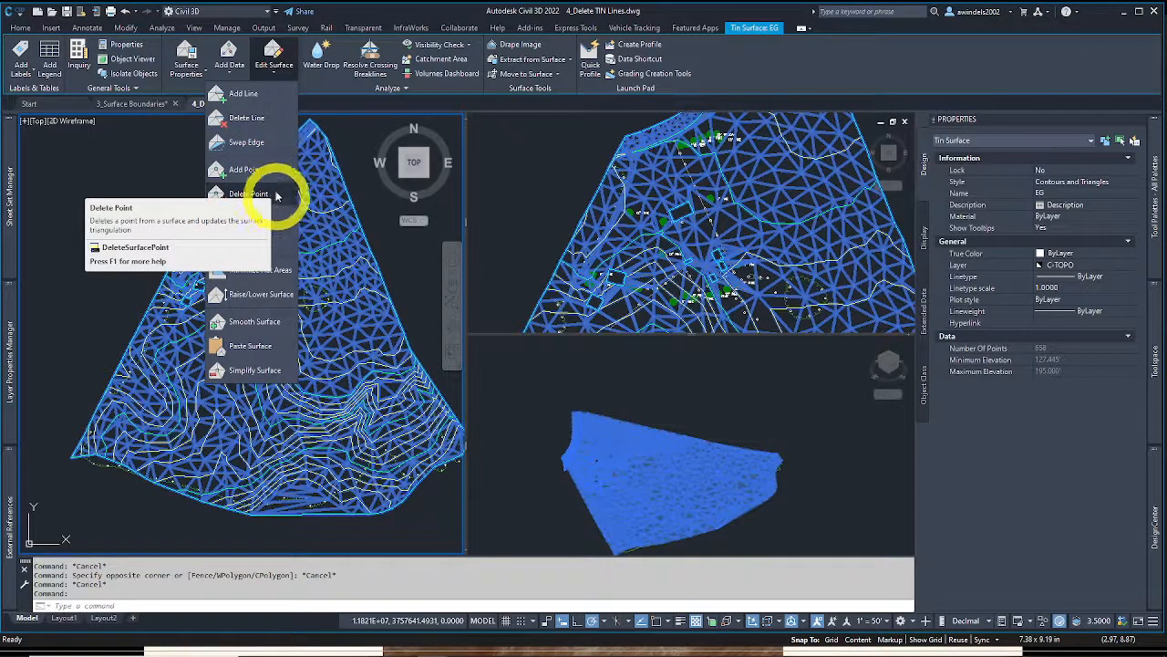
click(273, 244)
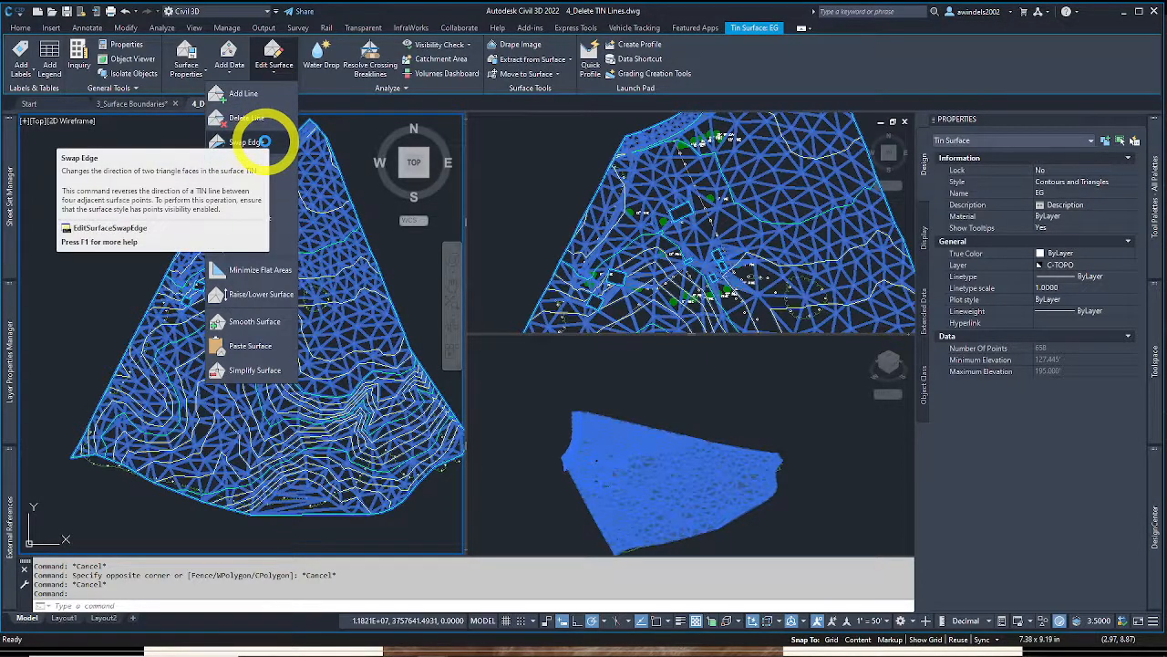
click(270, 142)
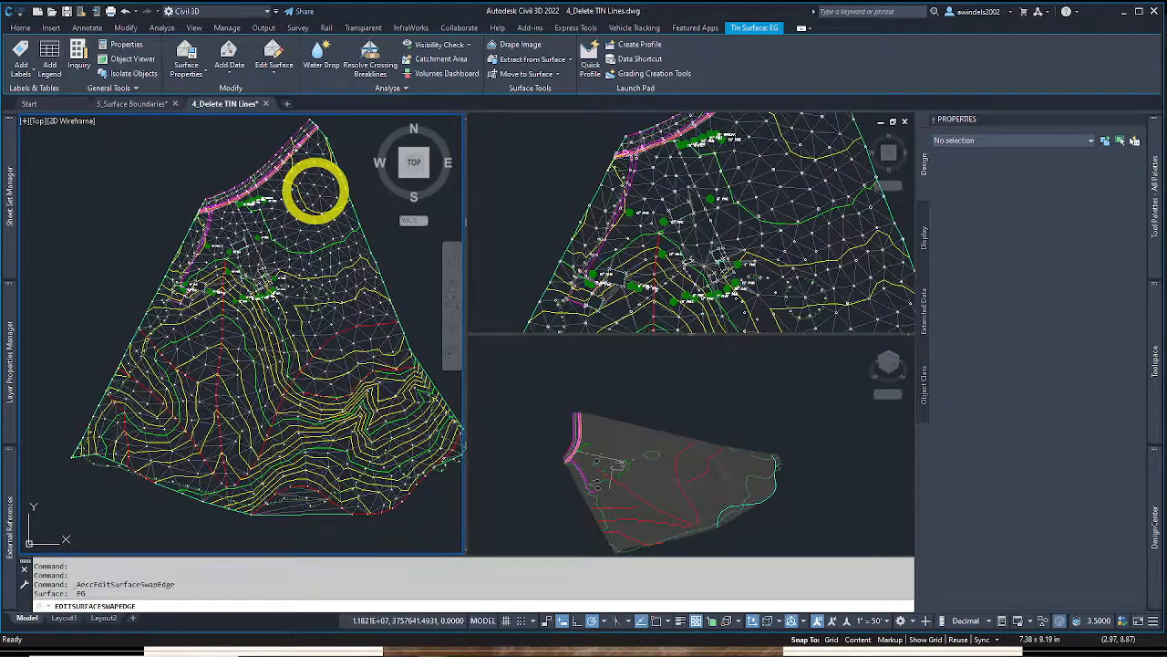
click(313, 185)
scroll(360, 282, up, 5)
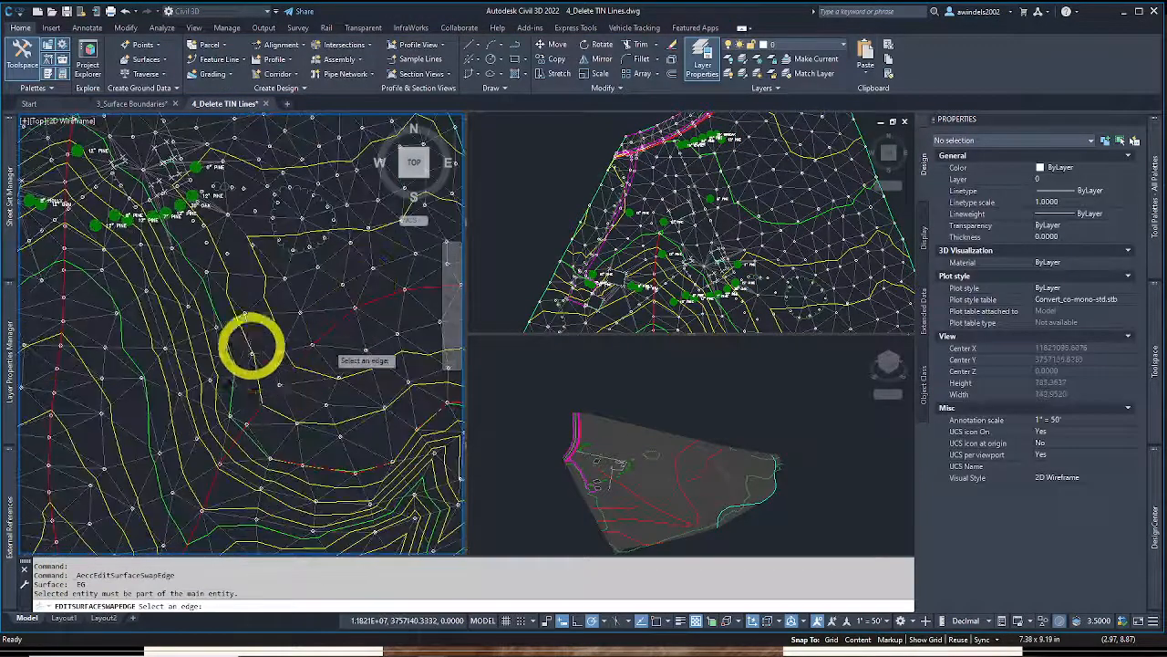
scroll(251, 344, up, 2)
click(255, 223)
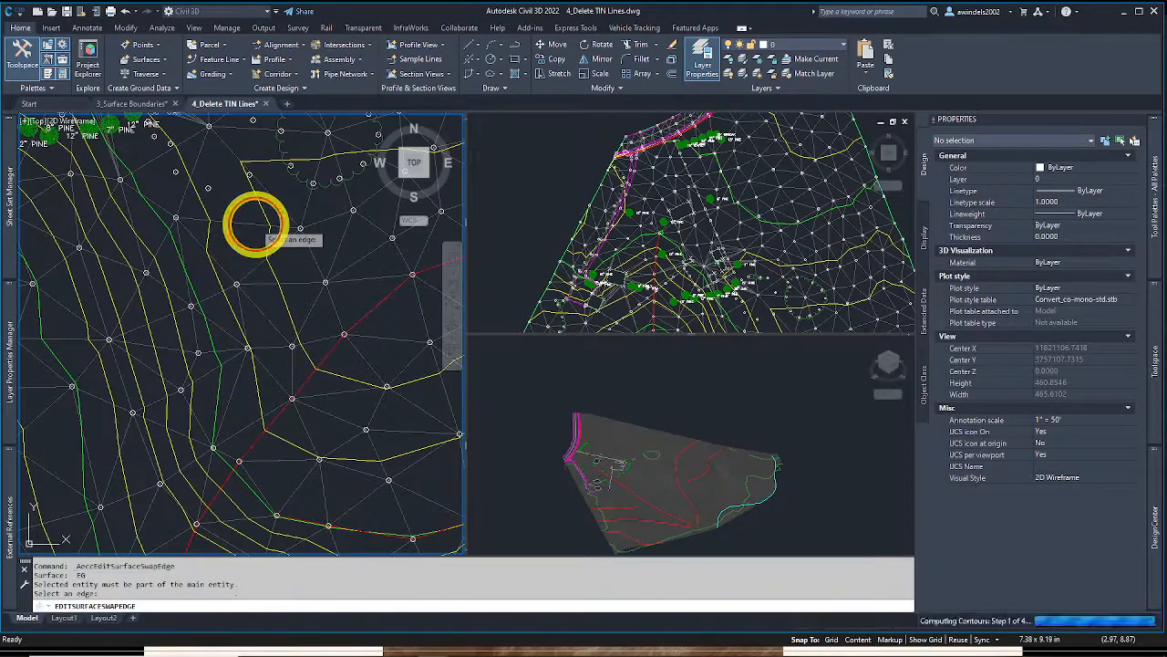
middle_drag(254, 228, 255, 262)
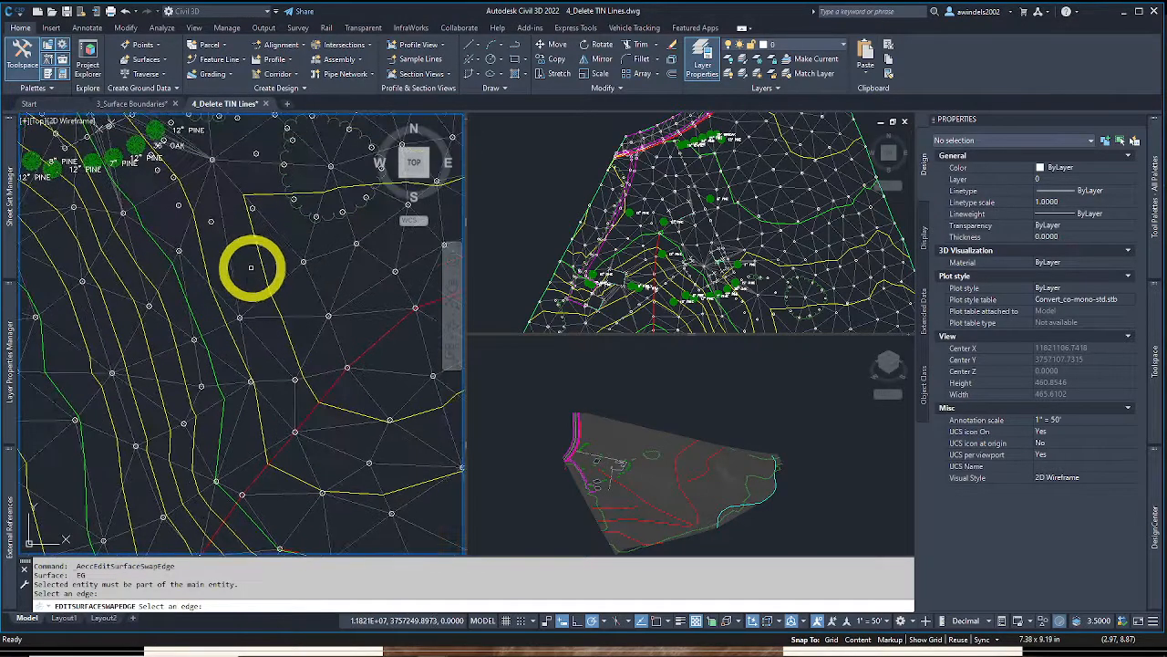
Flip several more TIN edges of the EG surface around the contours southeast of the oak, towards the round tree line figure
click(287, 317)
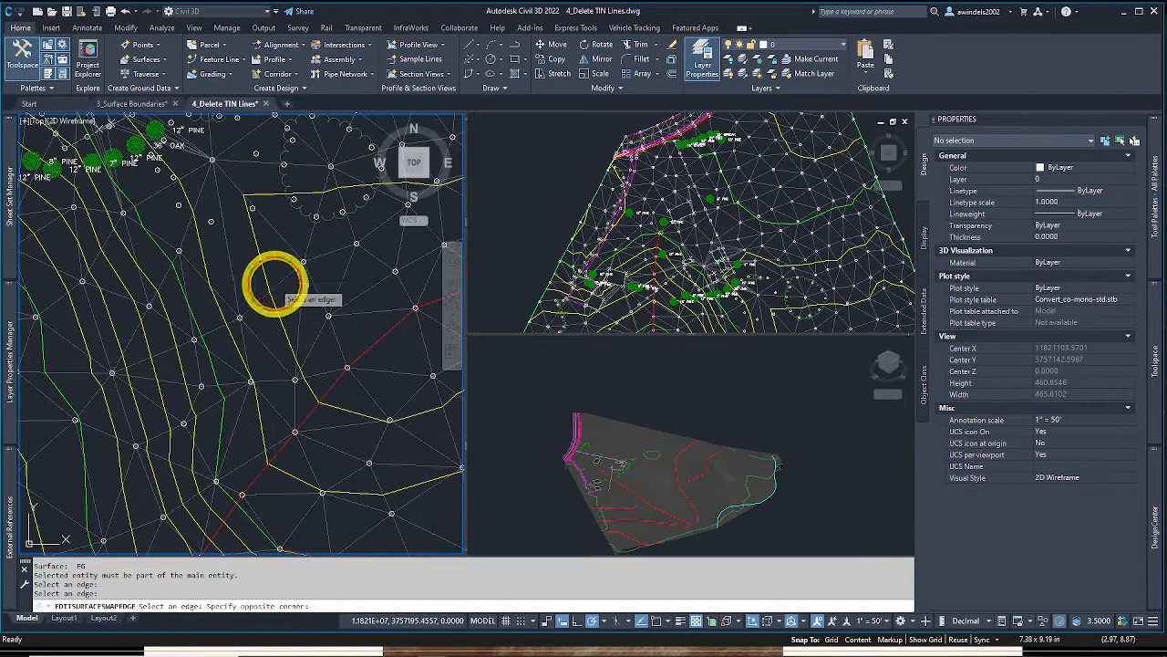
click(273, 287)
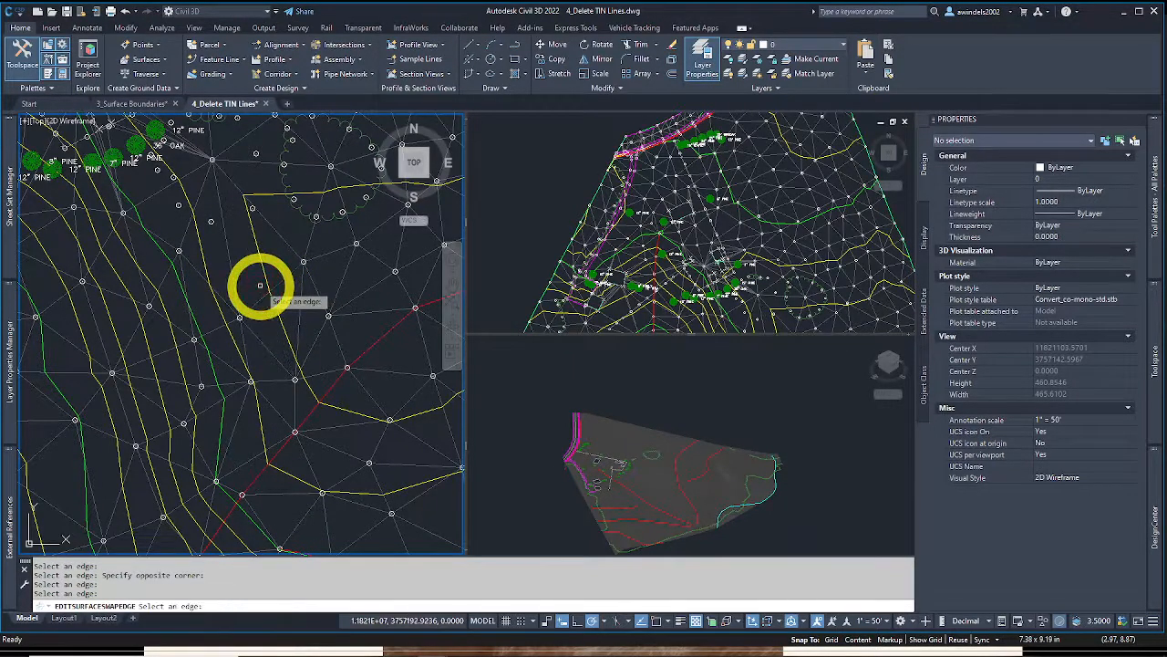
middle_drag(260, 286, 261, 331)
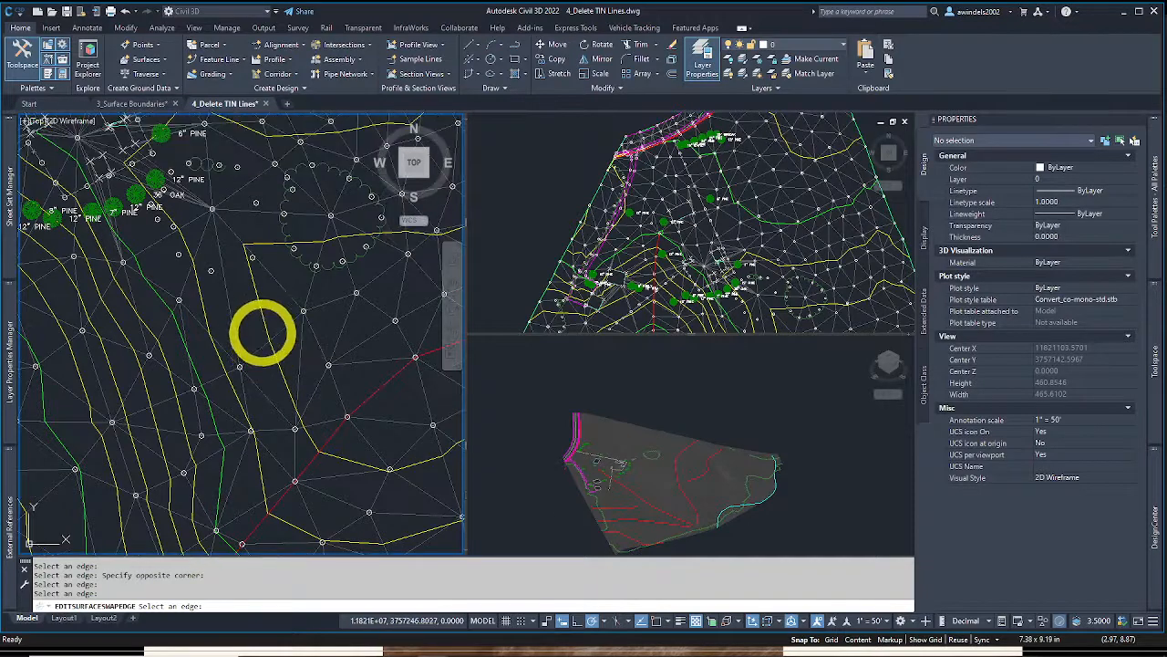
click(199, 323)
click(199, 321)
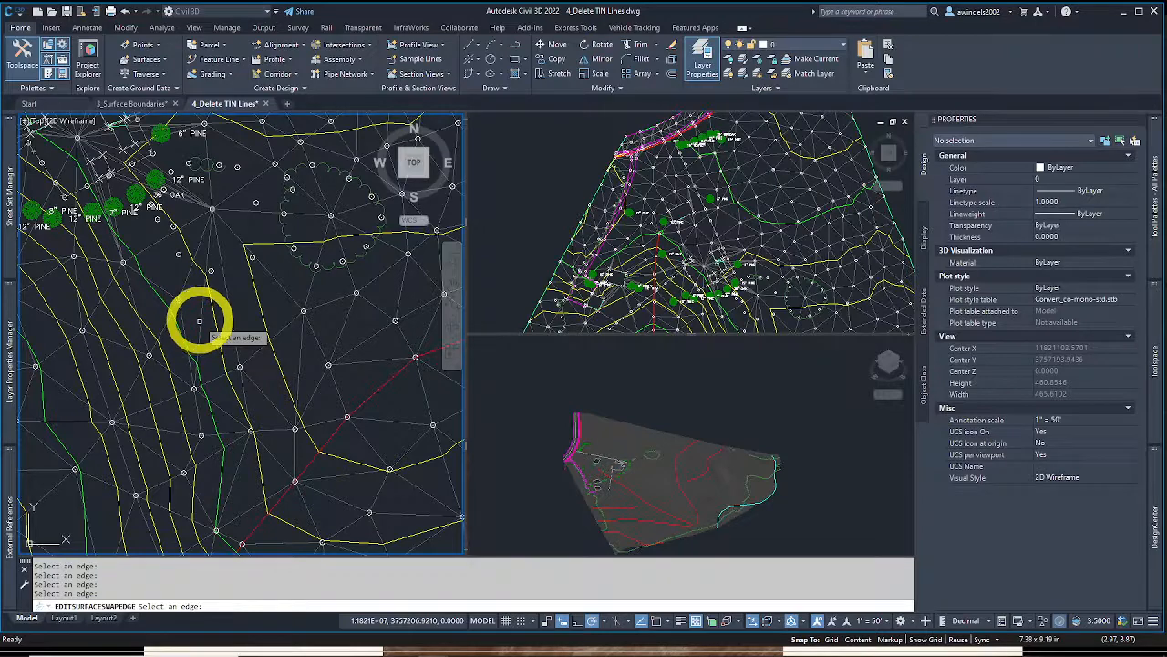
click(189, 275)
key(Return)
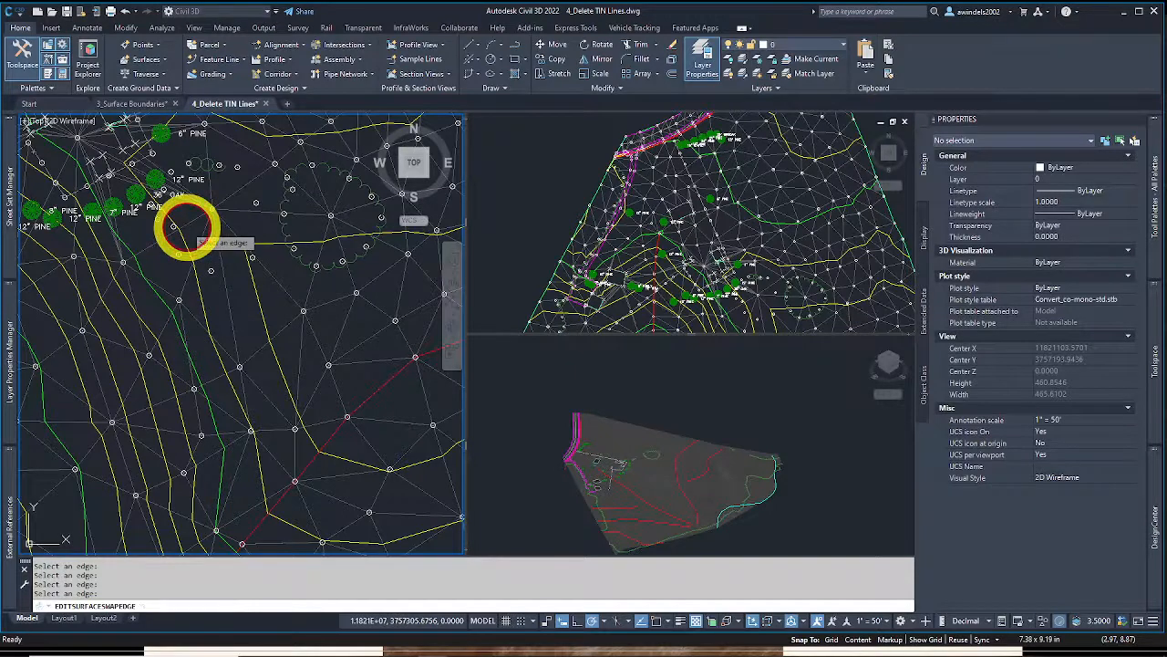
click(197, 246)
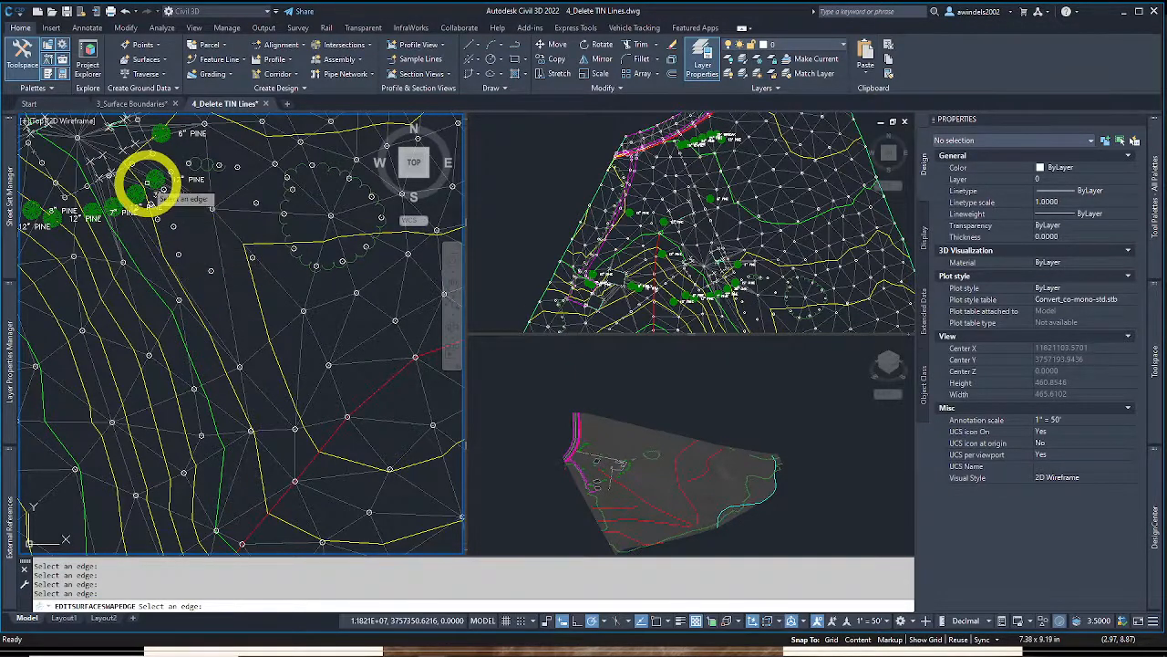
Swap several TIN edges among the closely spaced contours south of the row of pines and end Swap Edge
middle_drag(110, 343, 137, 282)
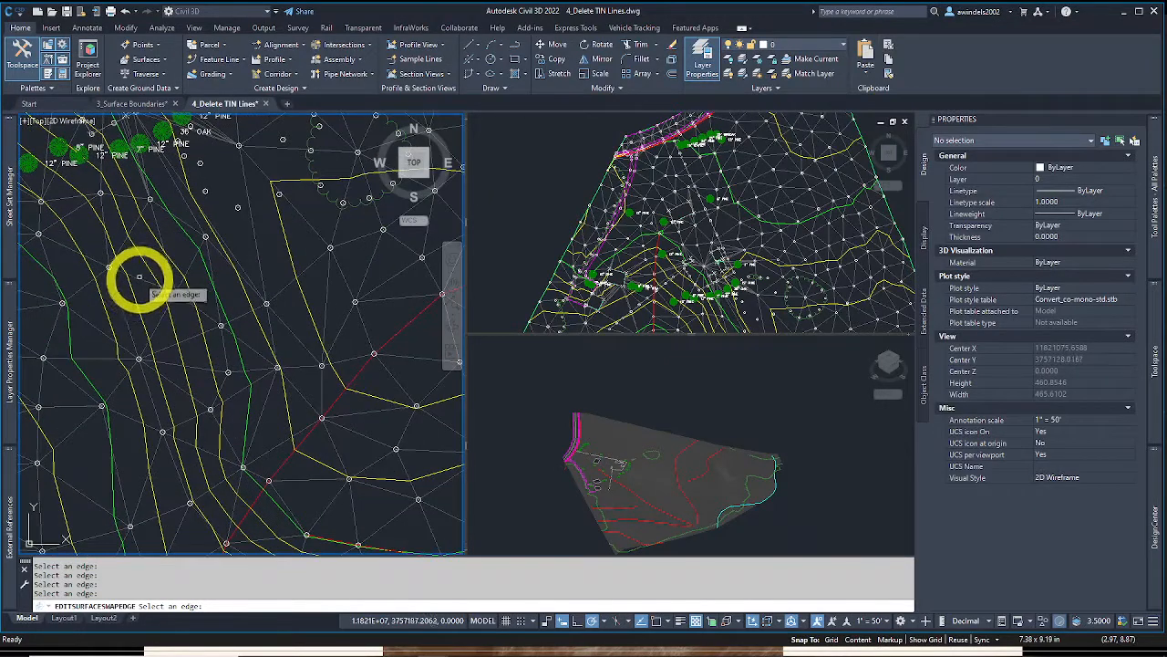
click(139, 278)
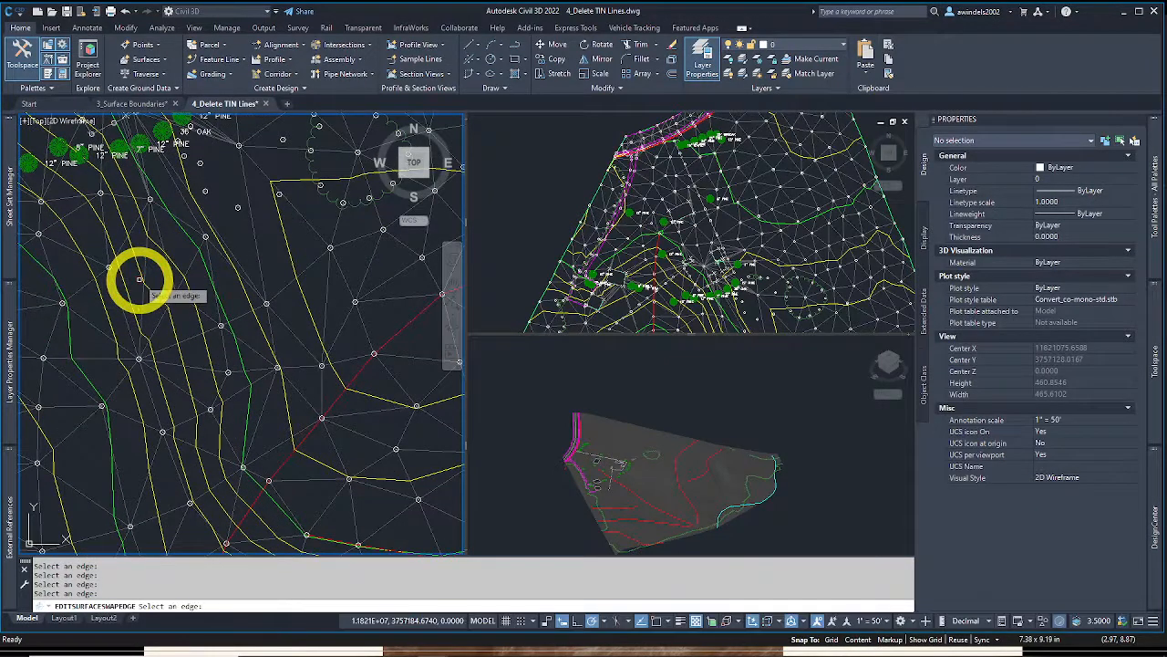
click(143, 293)
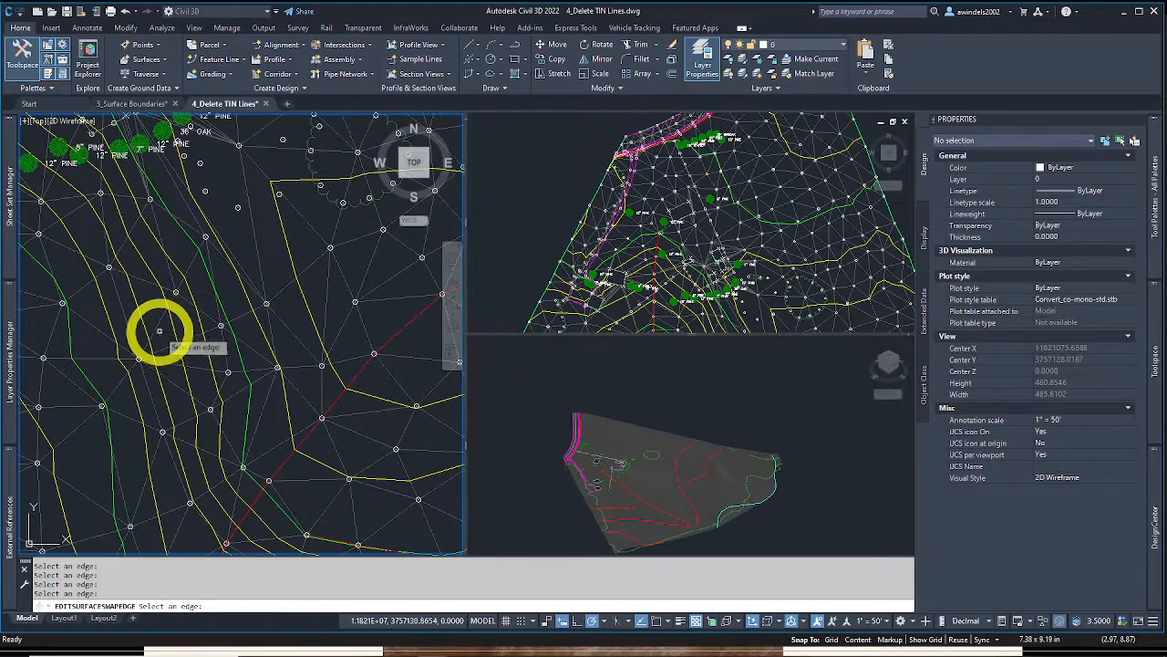
click(157, 324)
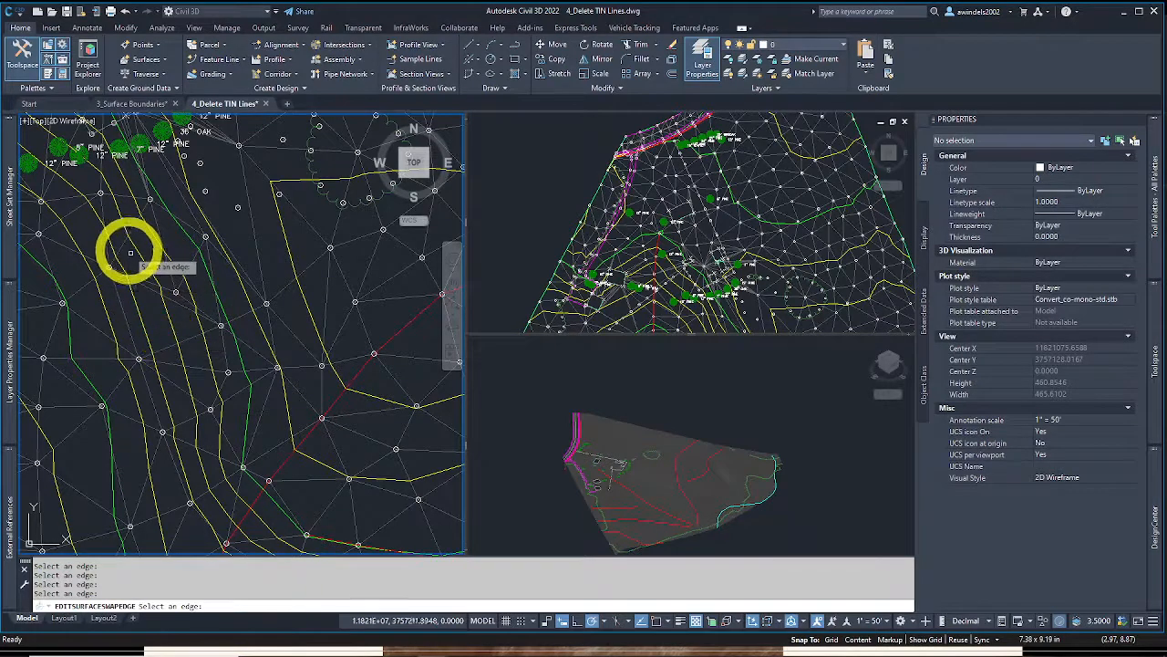
middle_drag(131, 253, 162, 227)
click(144, 341)
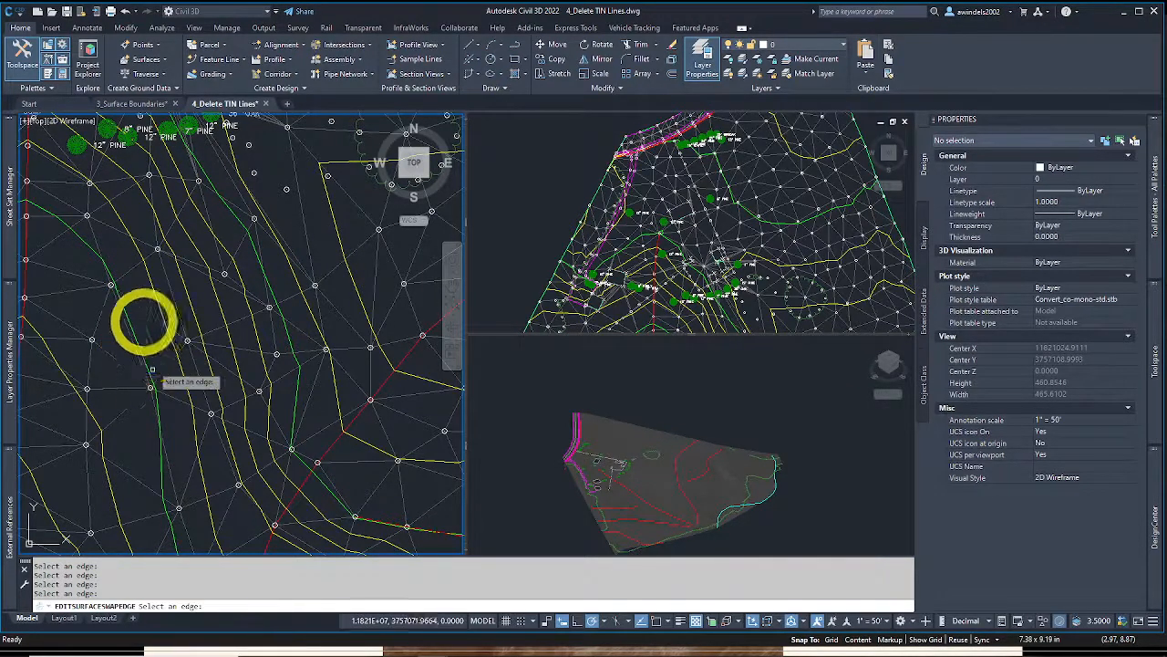
scroll(139, 343, down, 2)
scroll(188, 331, down, 4)
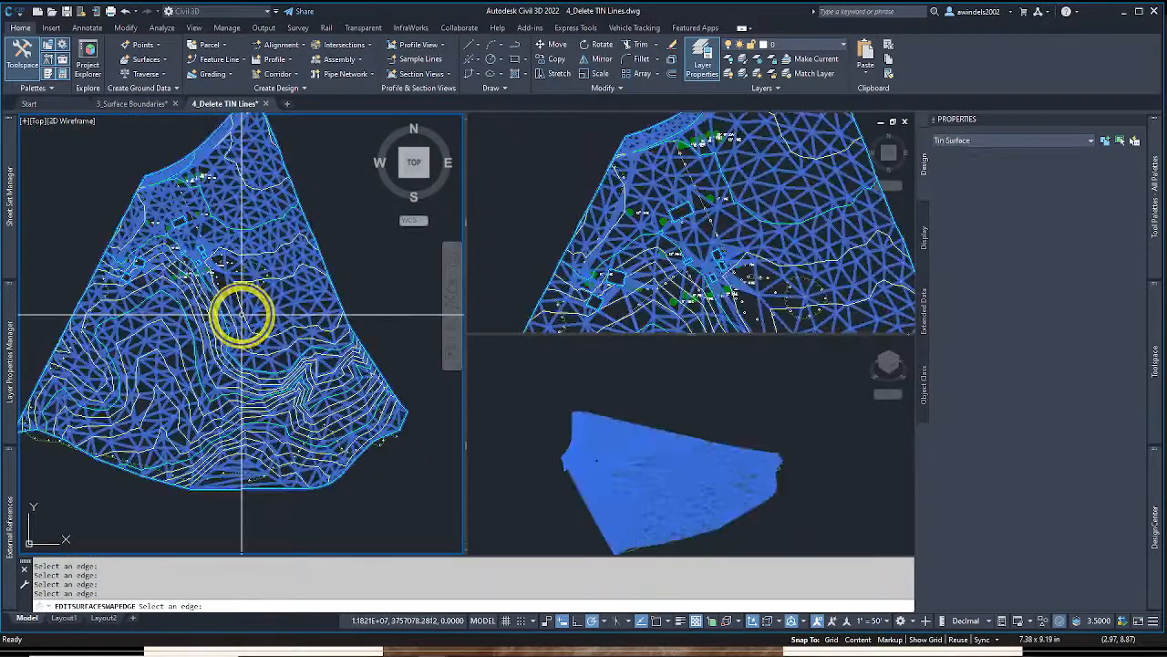
key(Escape)
click(241, 313)
right_click(241, 313)
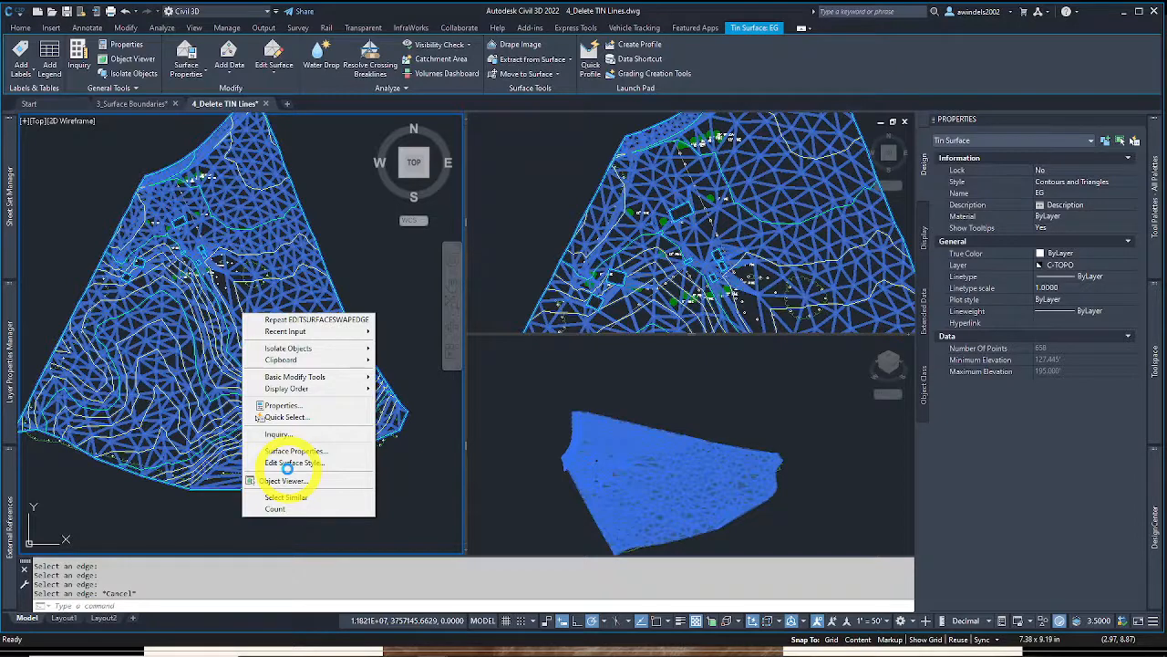
key(Escape)
key(Escape)
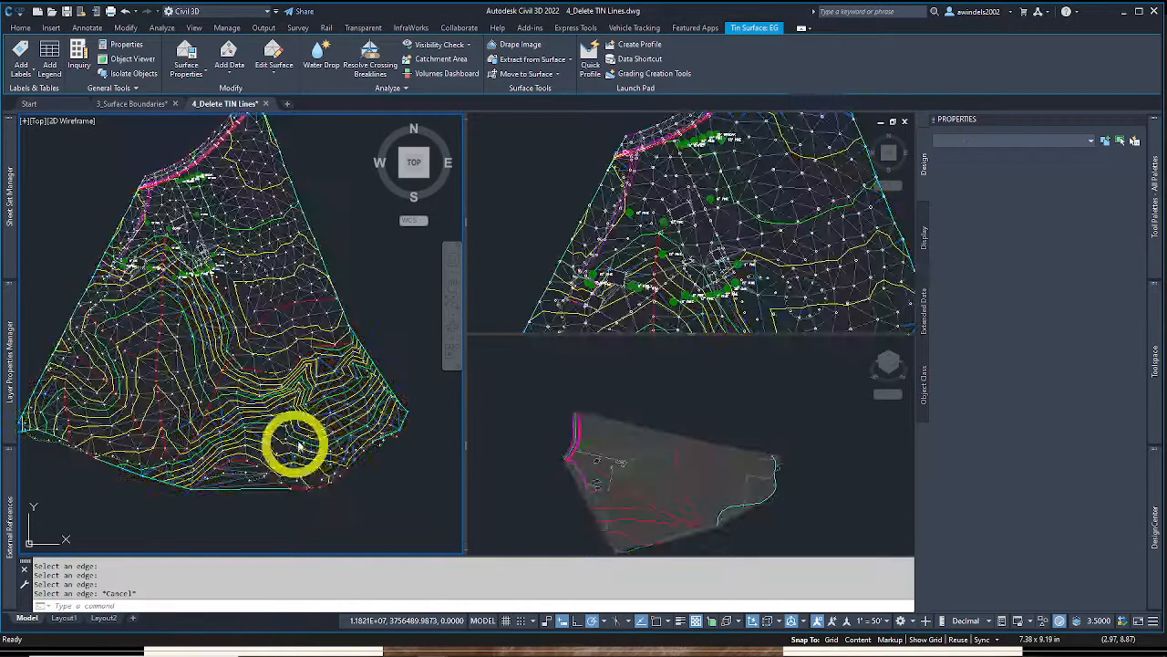
key(Escape)
key(Escape)
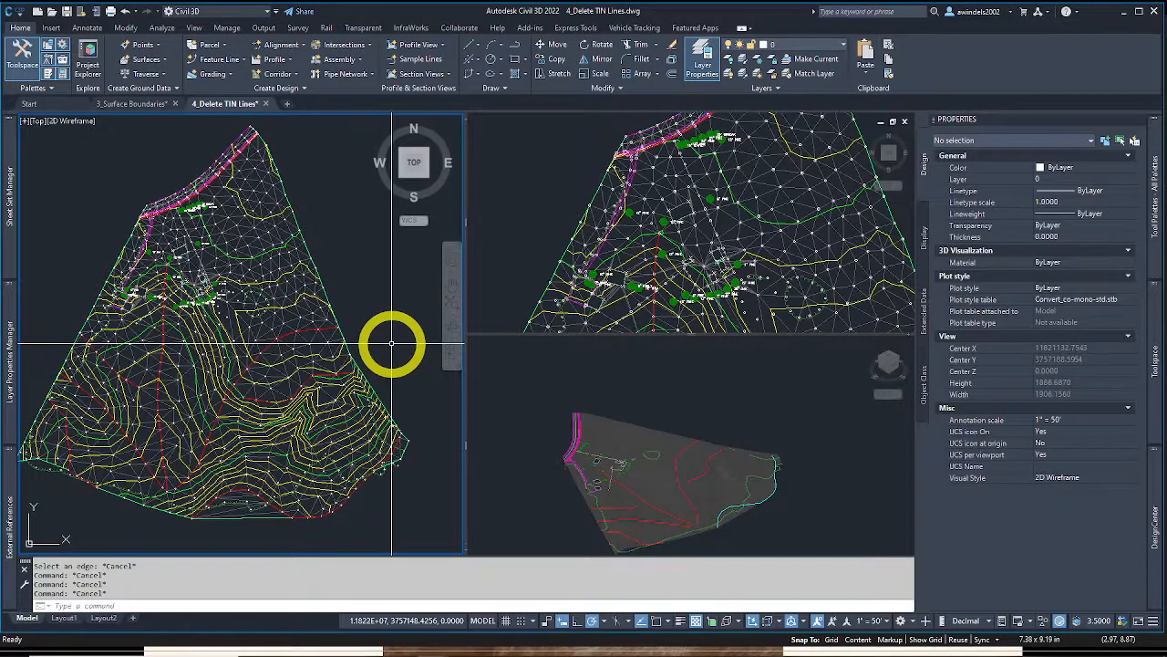
Use Delete Line on the EG surface to remove the long, thin TIN edges along the southeastern border, down to its corner
middle_drag(391, 343, 378, 346)
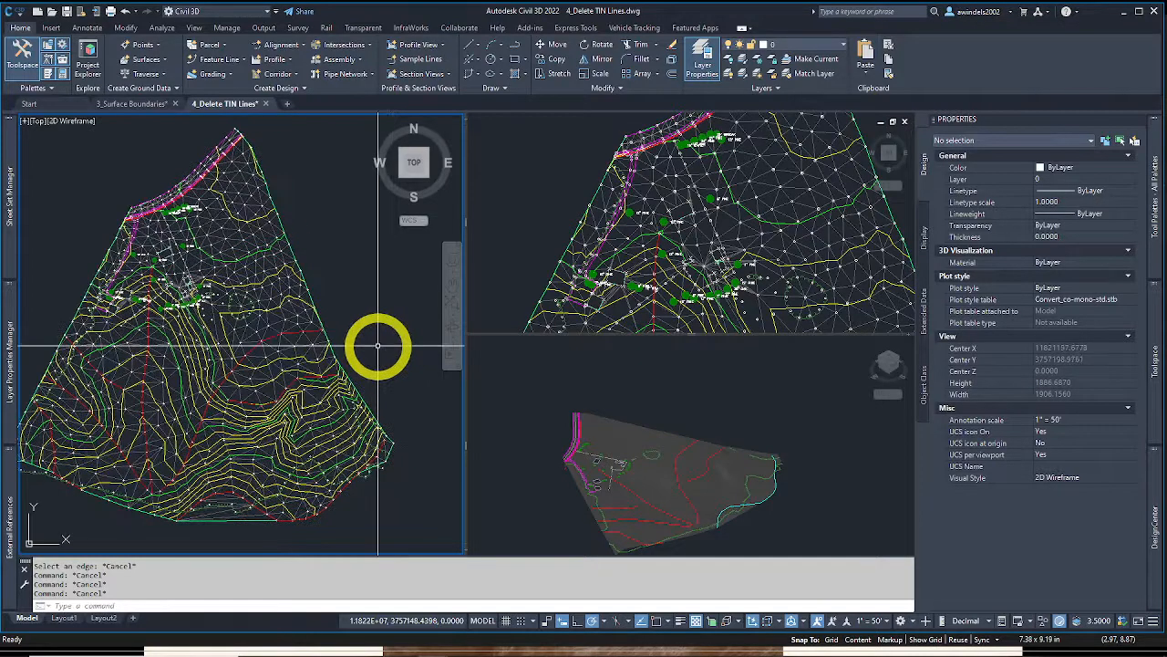
scroll(323, 351, up, 2)
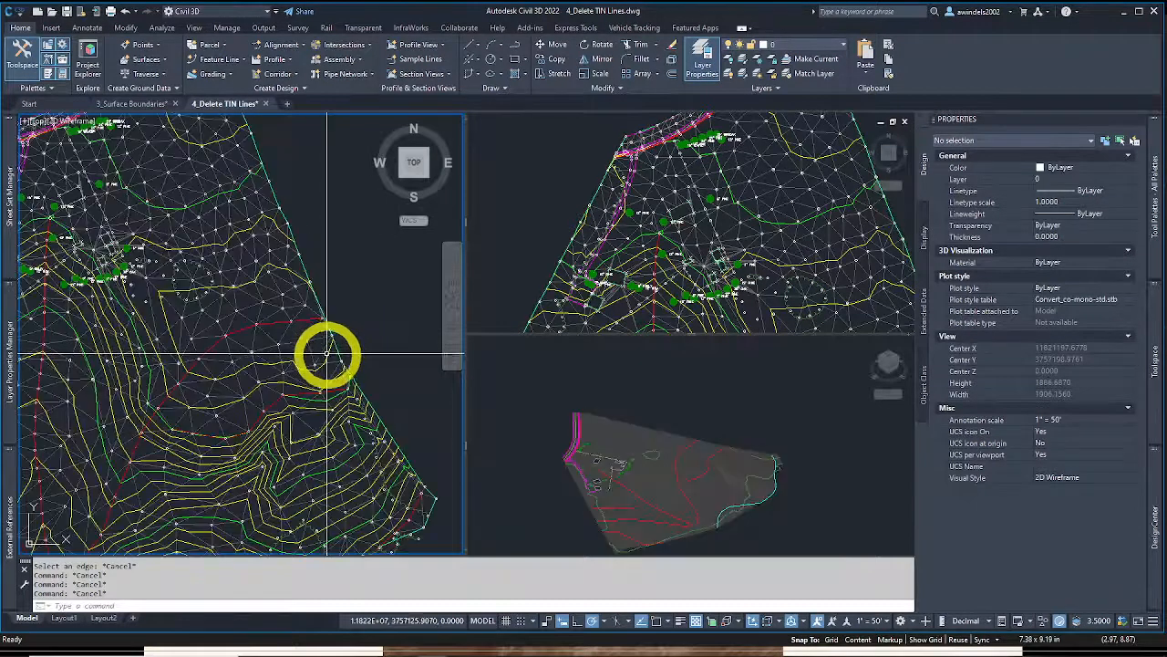
click(335, 360)
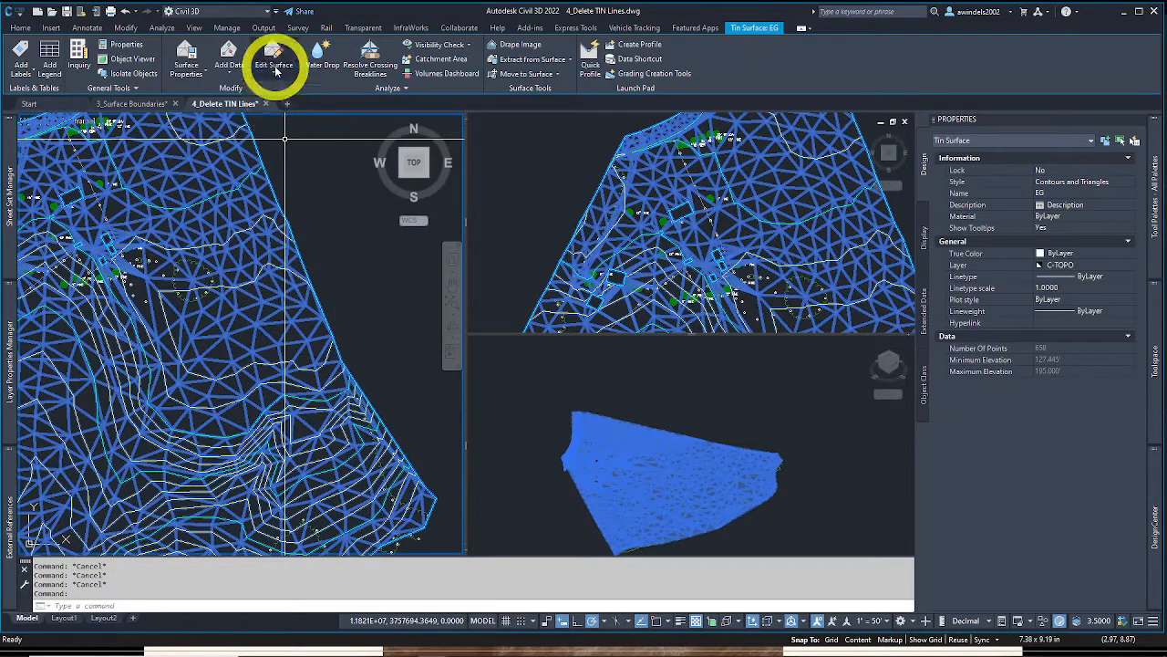
click(274, 64)
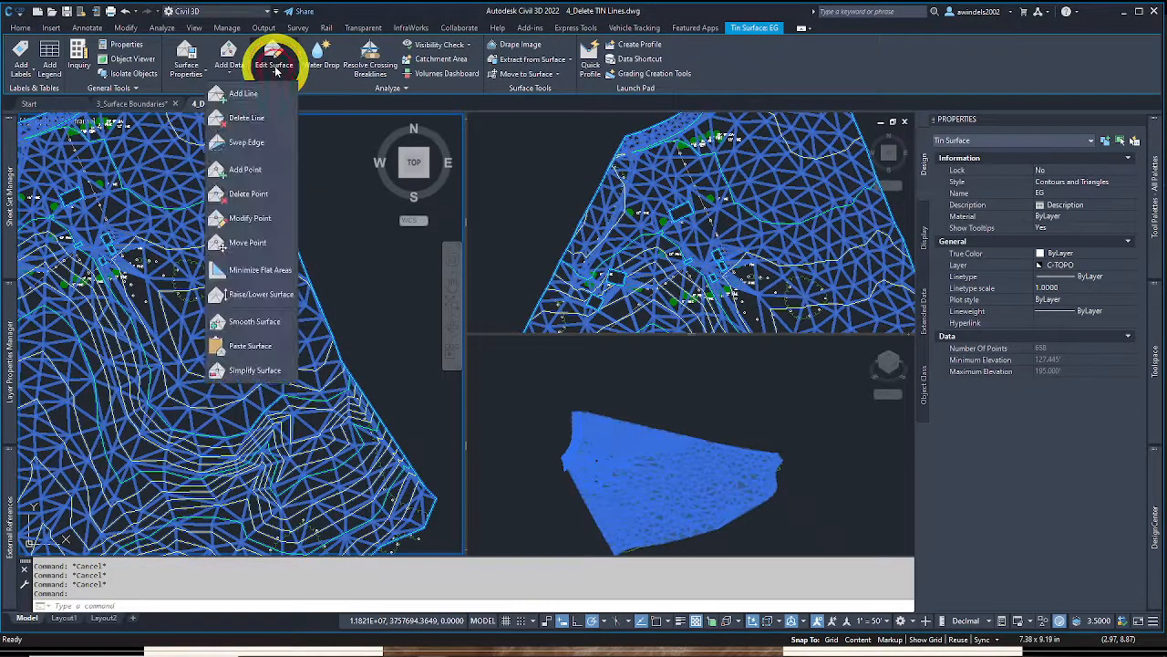
click(247, 119)
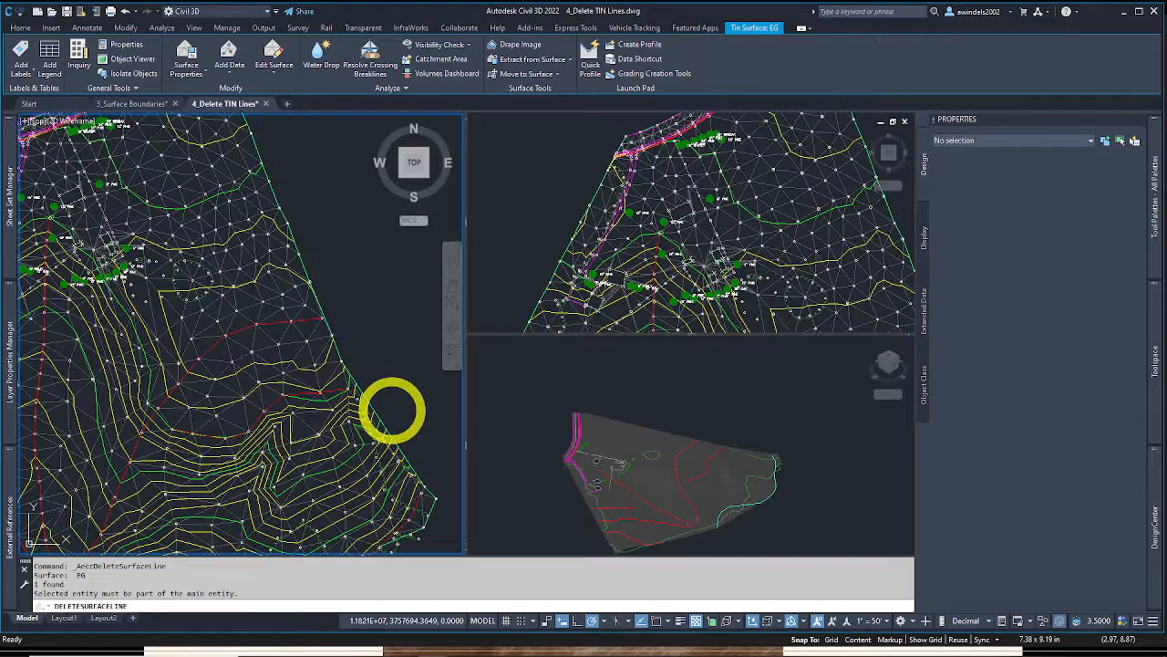
scroll(392, 410, up, 2)
scroll(384, 409, up, 1)
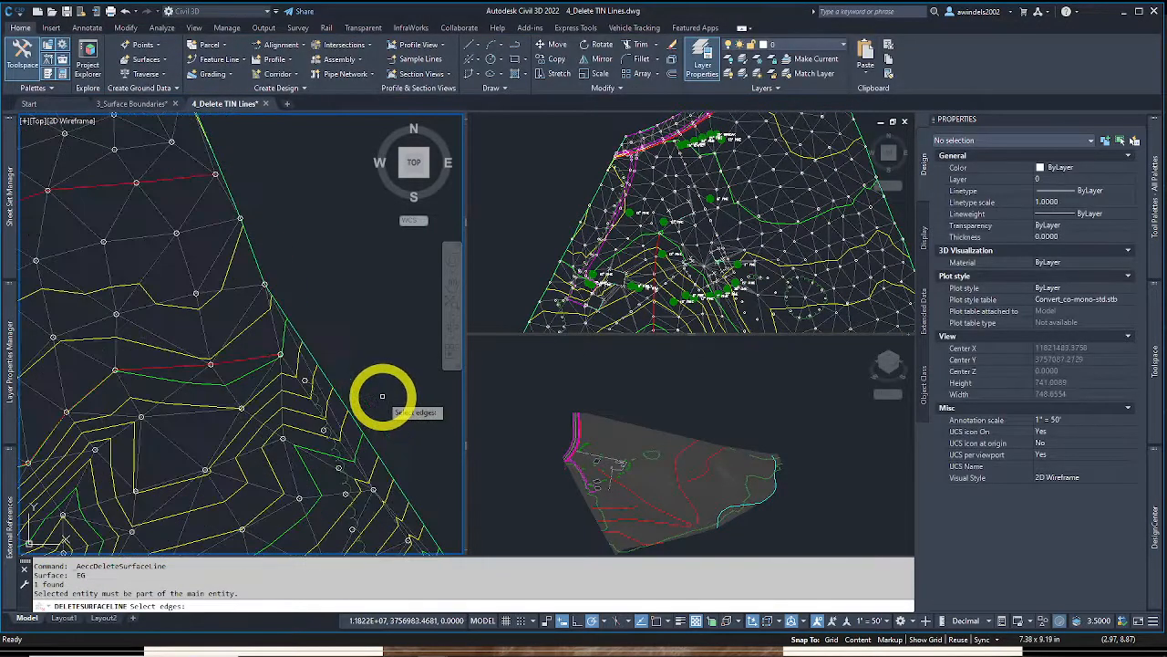
click(383, 399)
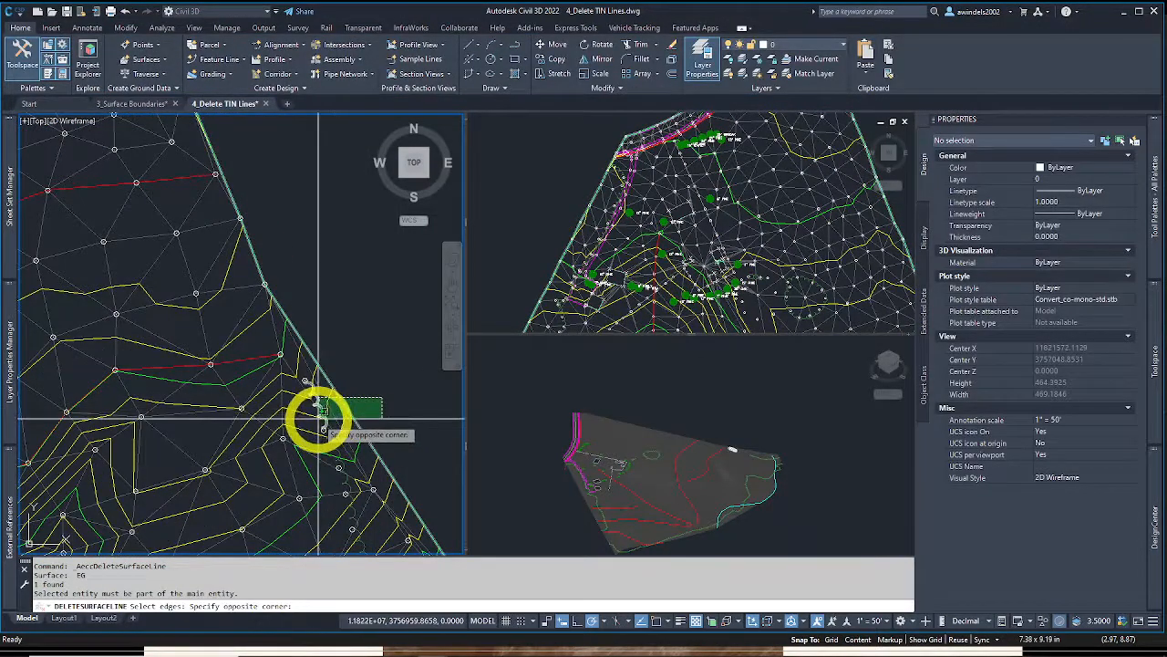
click(318, 420)
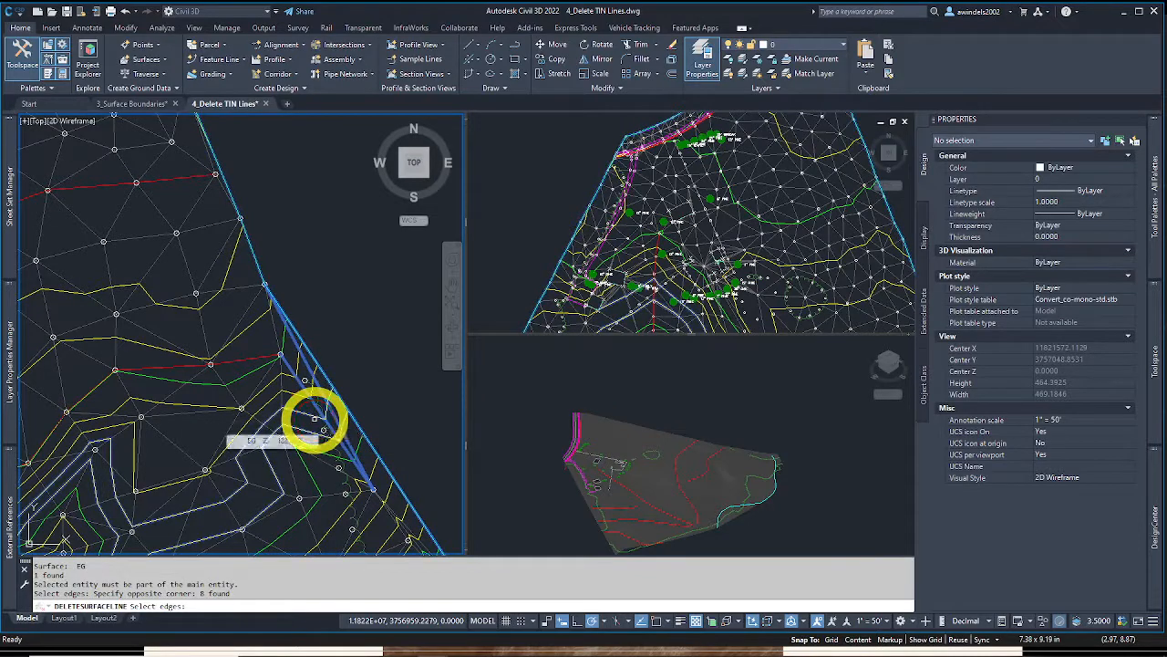
middle_drag(317, 420, 279, 282)
click(368, 368)
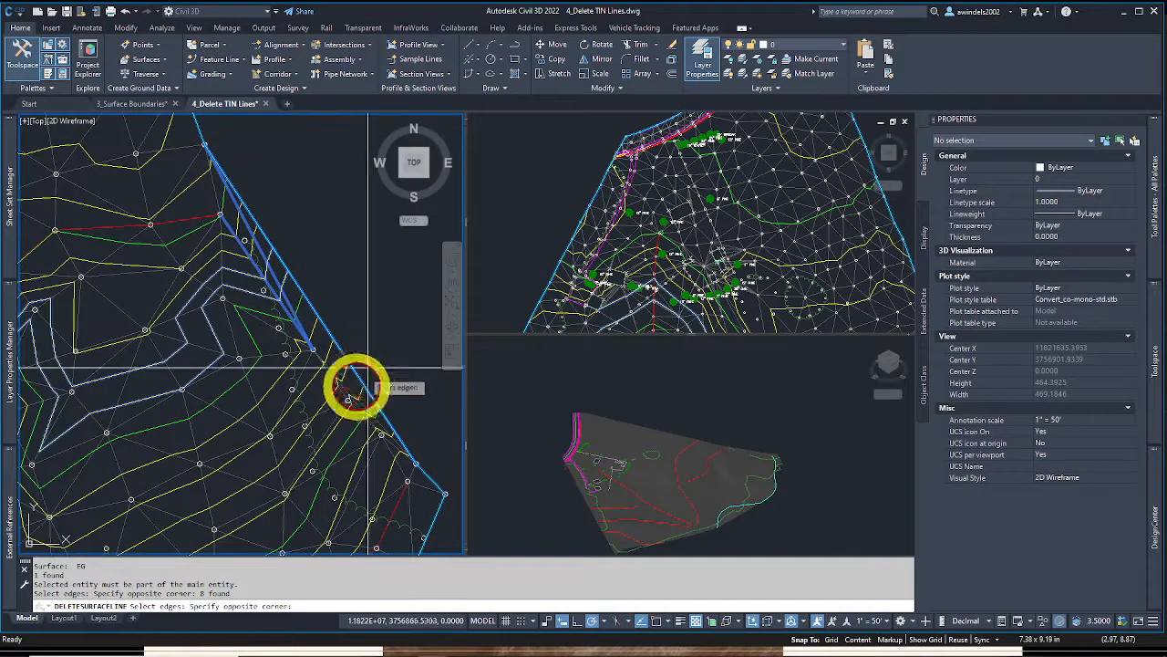
scroll(347, 395, up, 2)
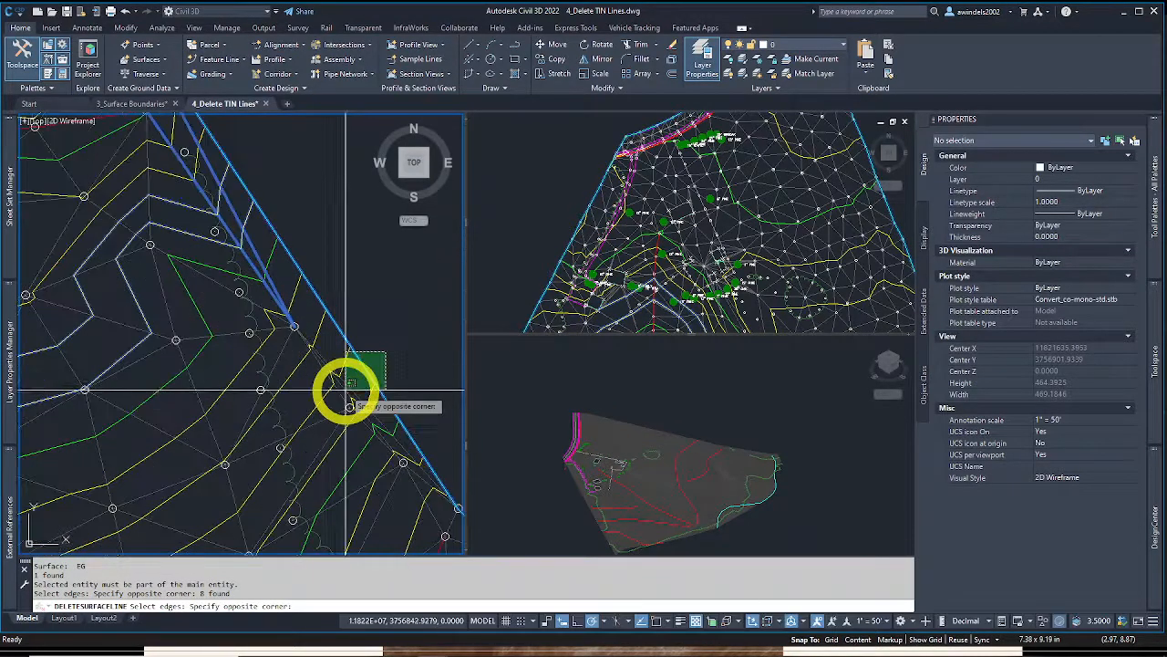
scroll(345, 396, up, 2)
click(341, 390)
scroll(341, 390, down, 2)
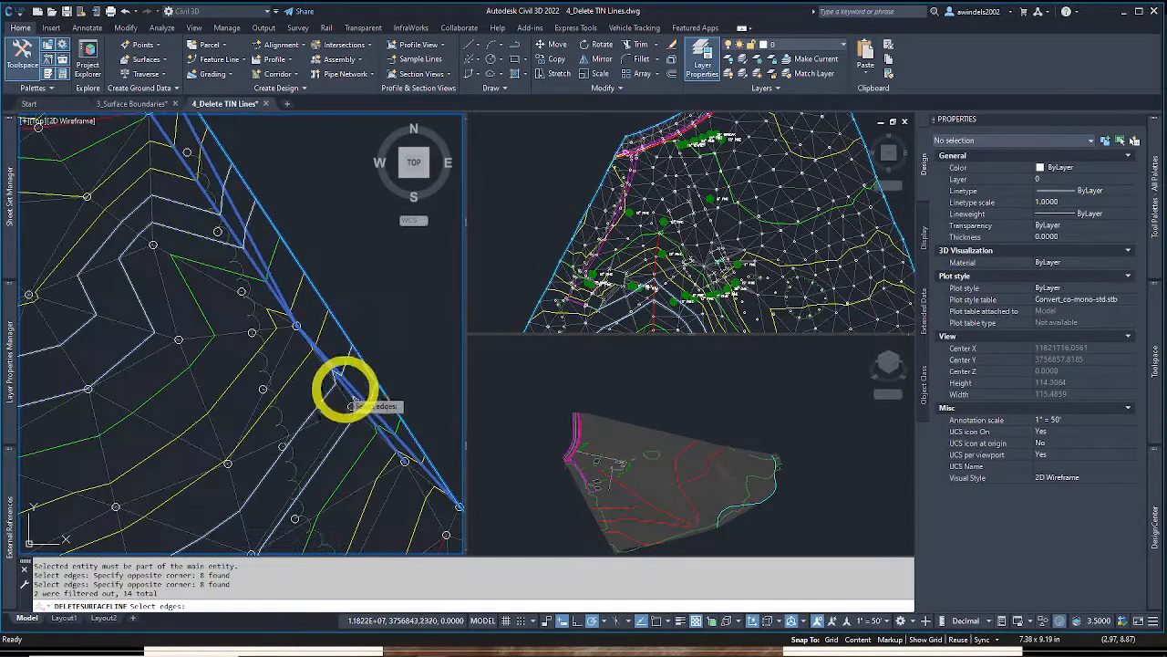
scroll(349, 388, down, 4)
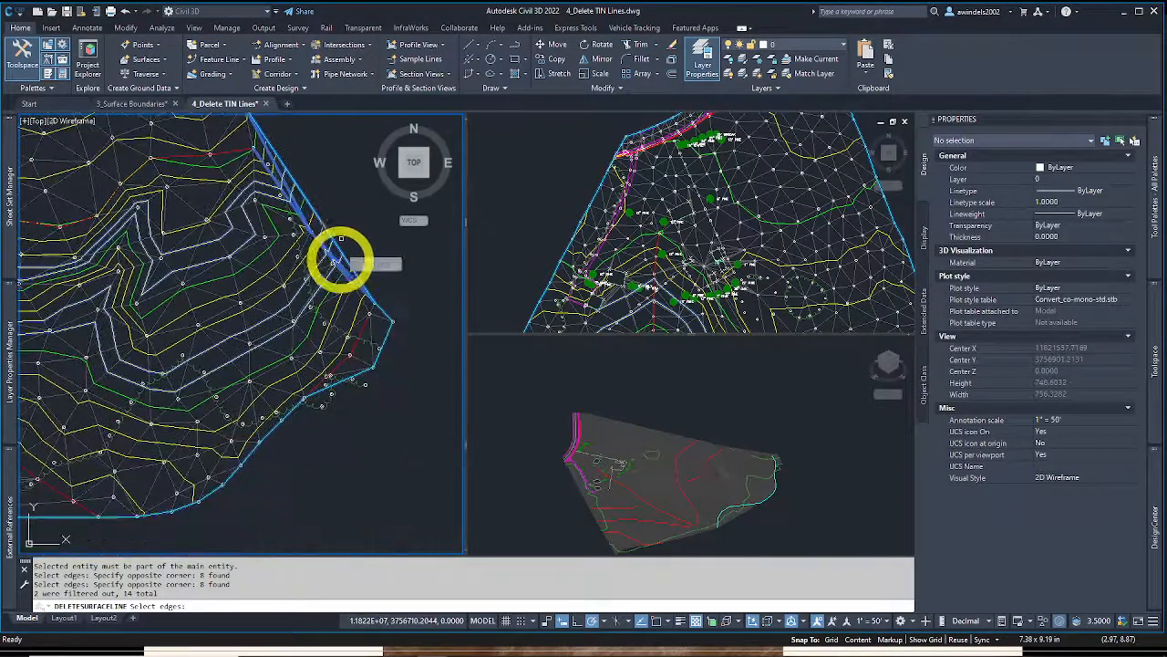
scroll(419, 411, up, 1)
scroll(385, 305, up, 3)
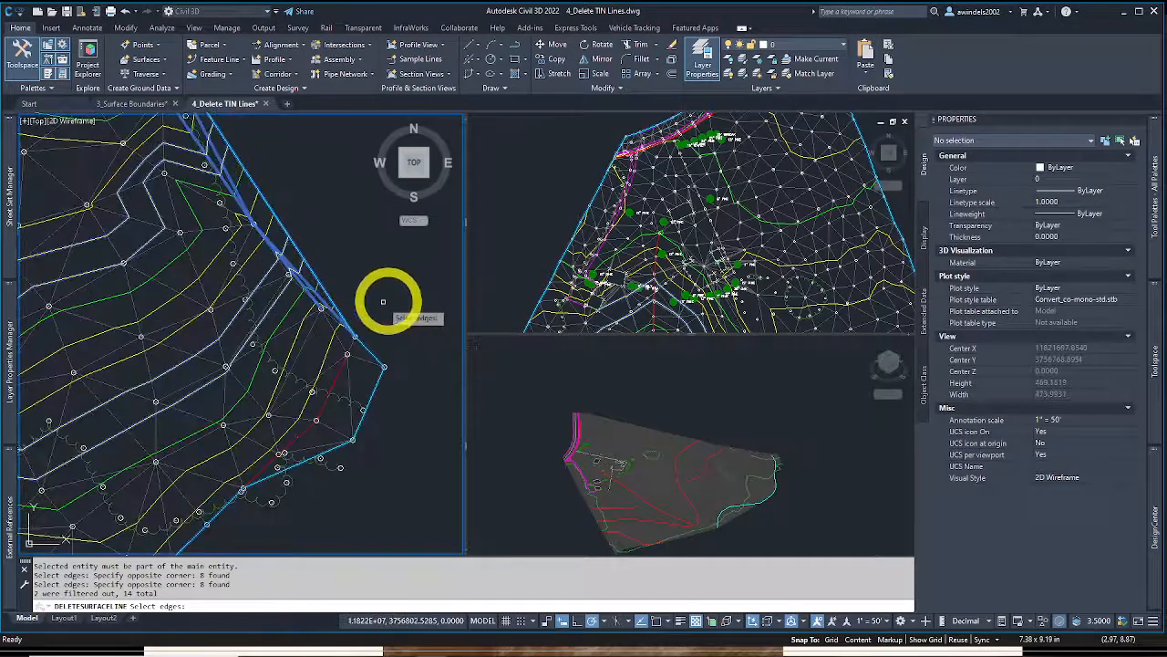
click(332, 332)
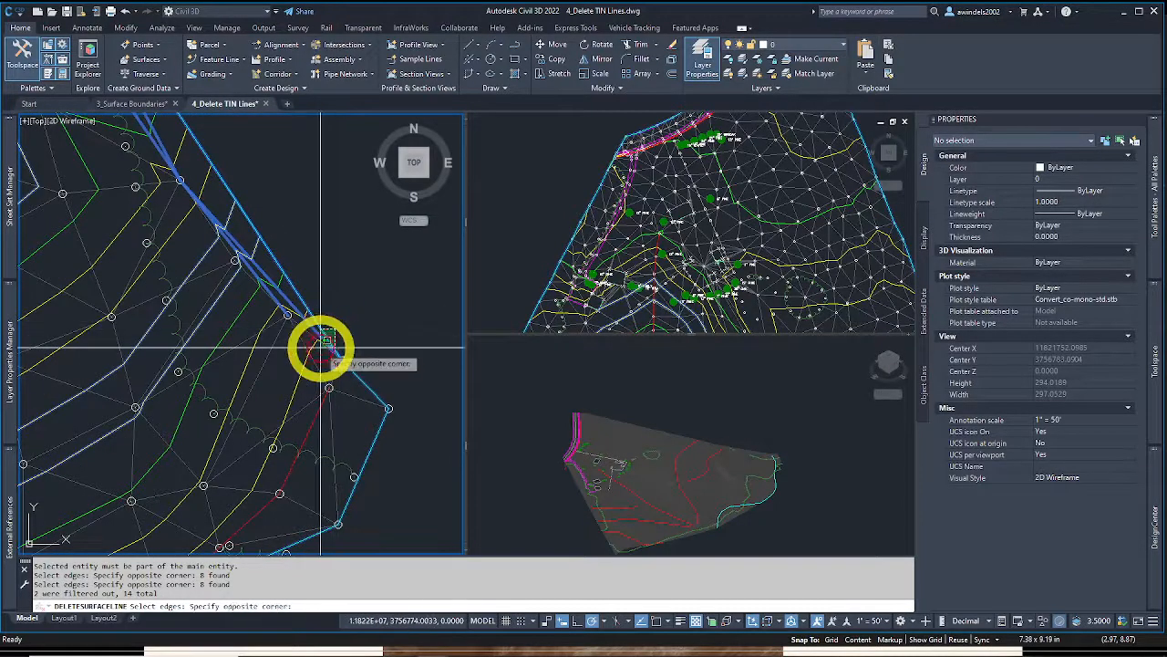
click(321, 347)
scroll(328, 310, down, 4)
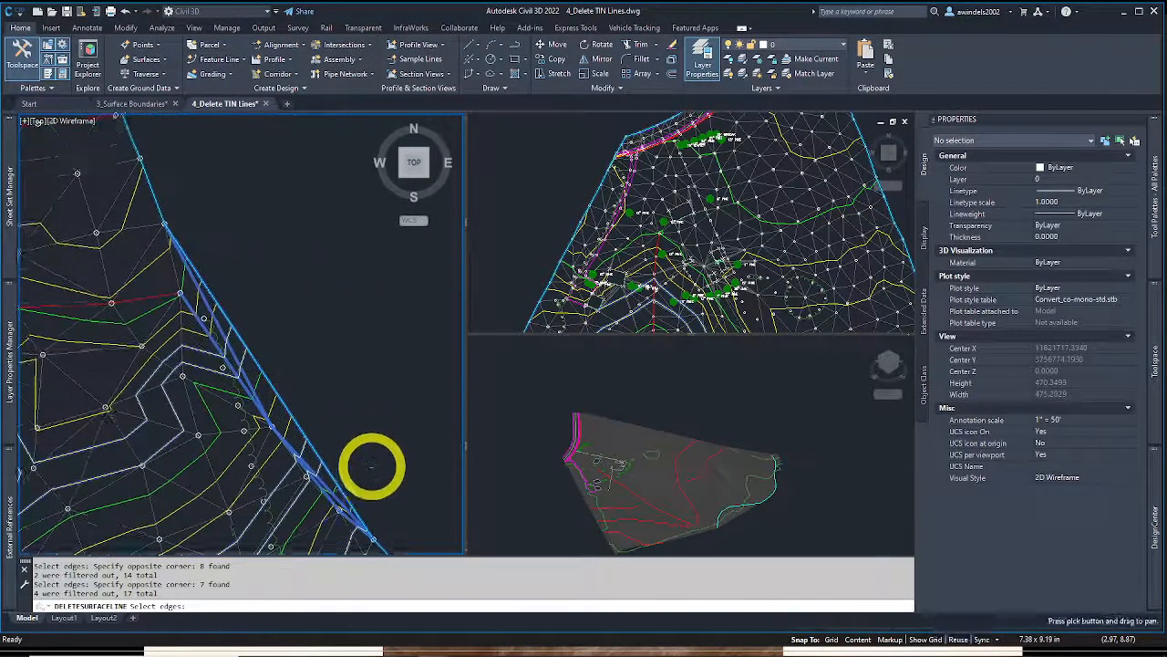
key(Return)
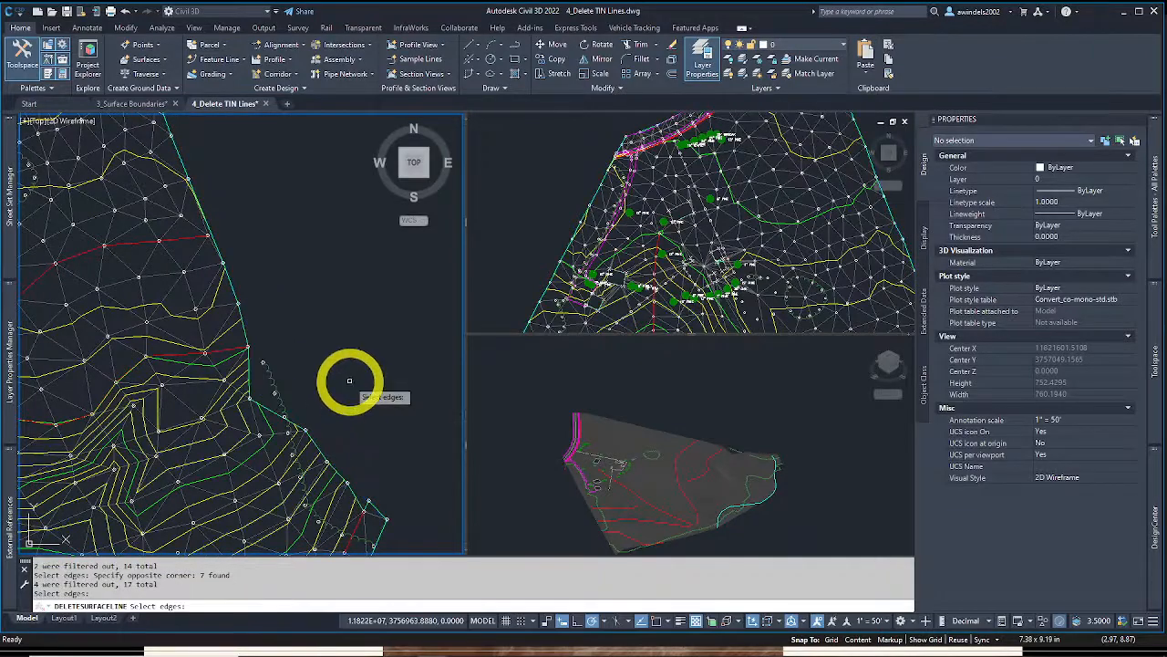
Delete the long TIN edges spanning the concave notch in the EG surface's southern border beside the tree line
middle_drag(383, 452, 414, 266)
middle_drag(170, 476, 412, 391)
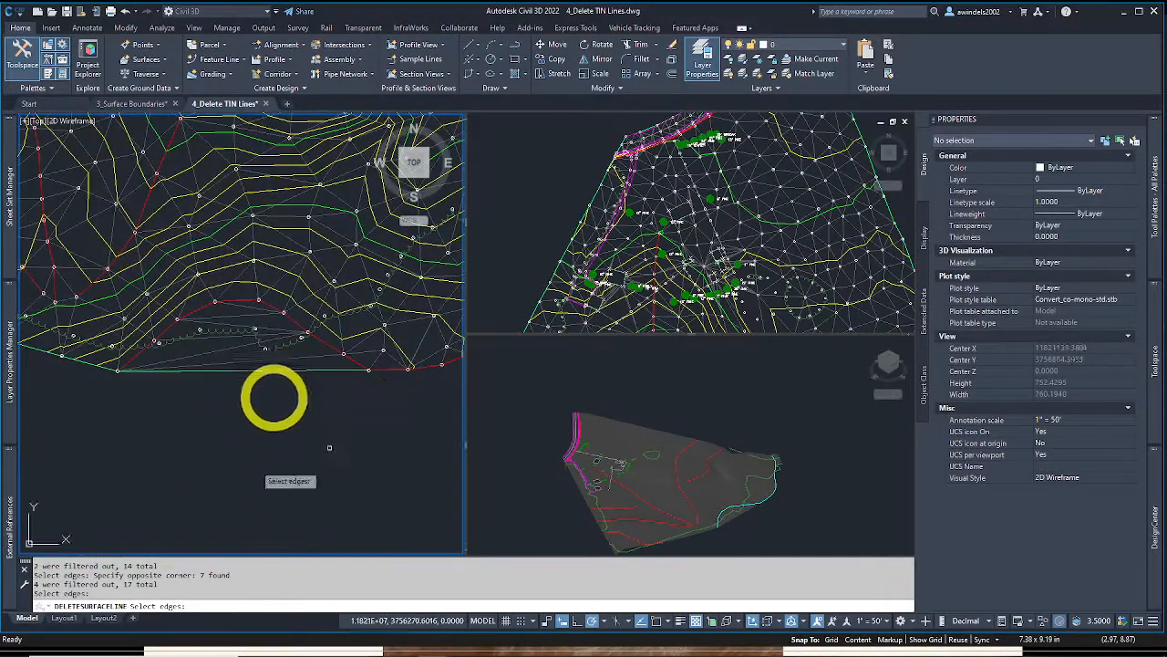
scroll(239, 330, up, 2)
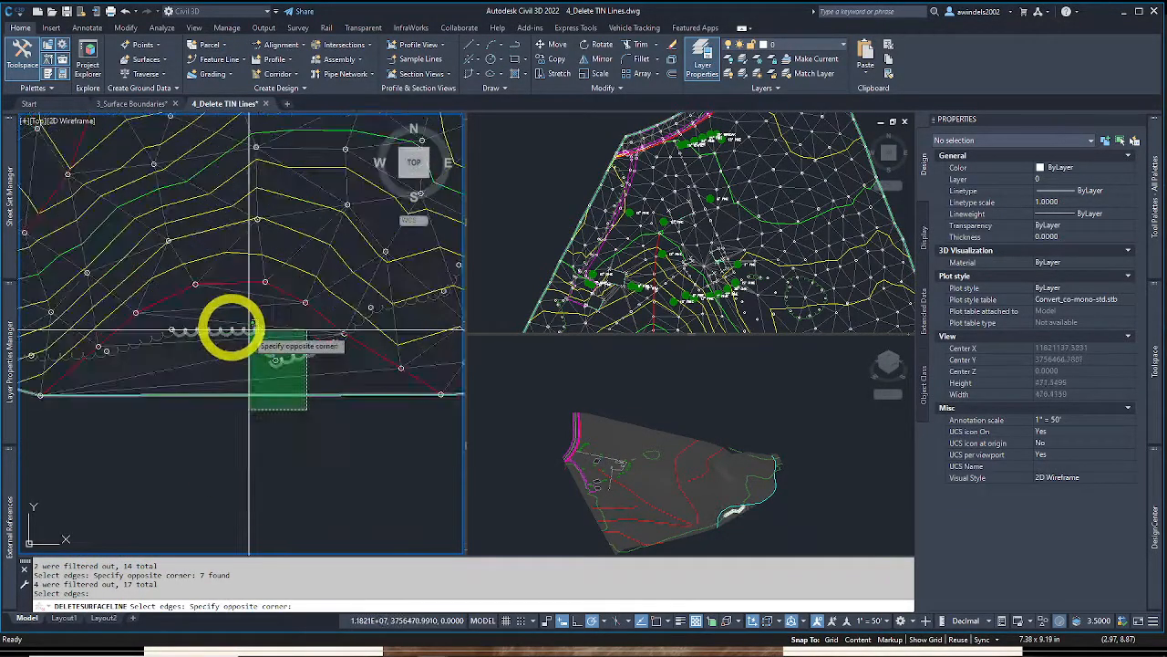
click(229, 329)
click(247, 305)
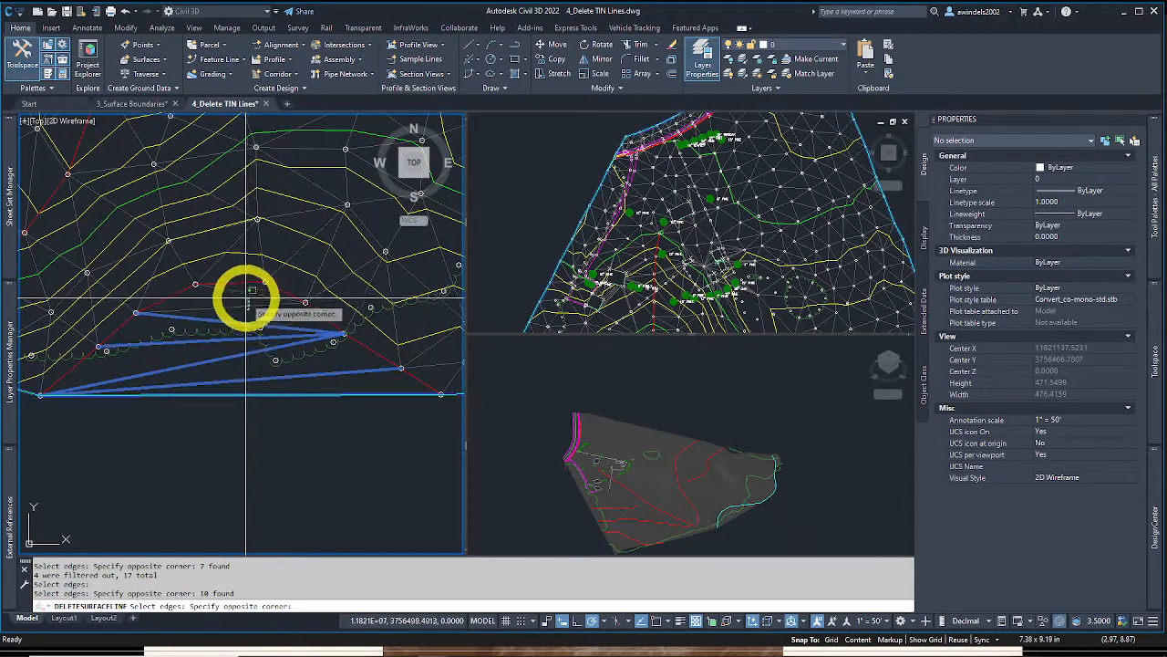
click(249, 293)
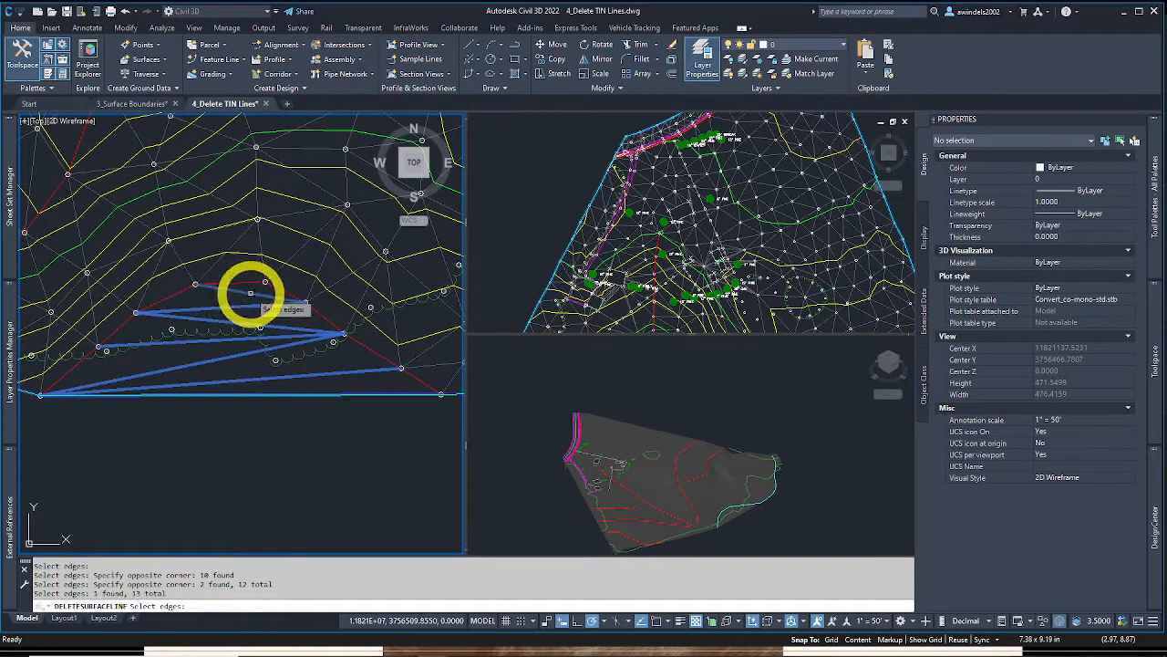
scroll(233, 393, down, 8)
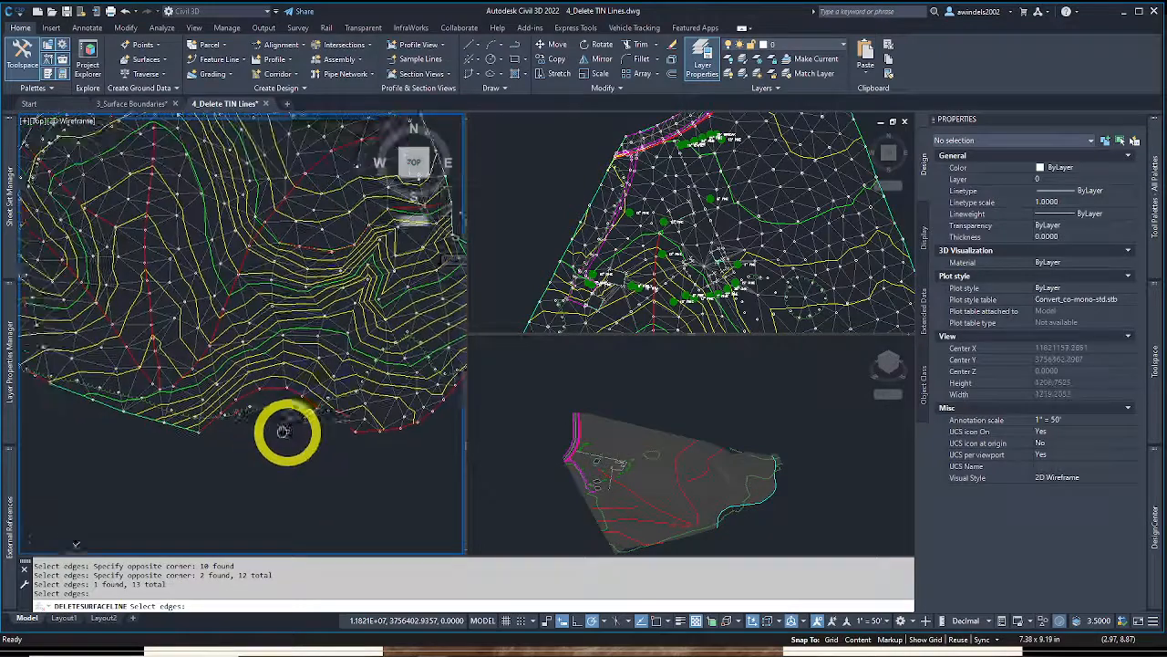
Delete the thin TIN edges on the eastern border near the outer end of the red contour
middle_drag(294, 427, 312, 489)
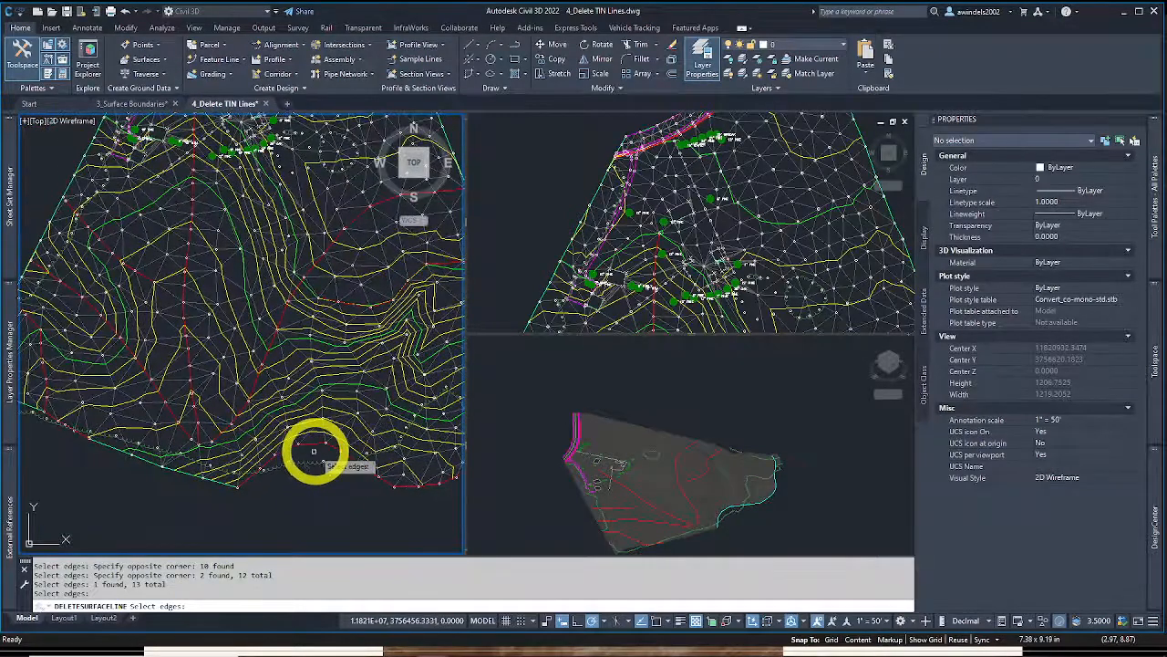
middle_drag(363, 410, 349, 476)
scroll(349, 477, up, 2)
scroll(396, 477, up, 2)
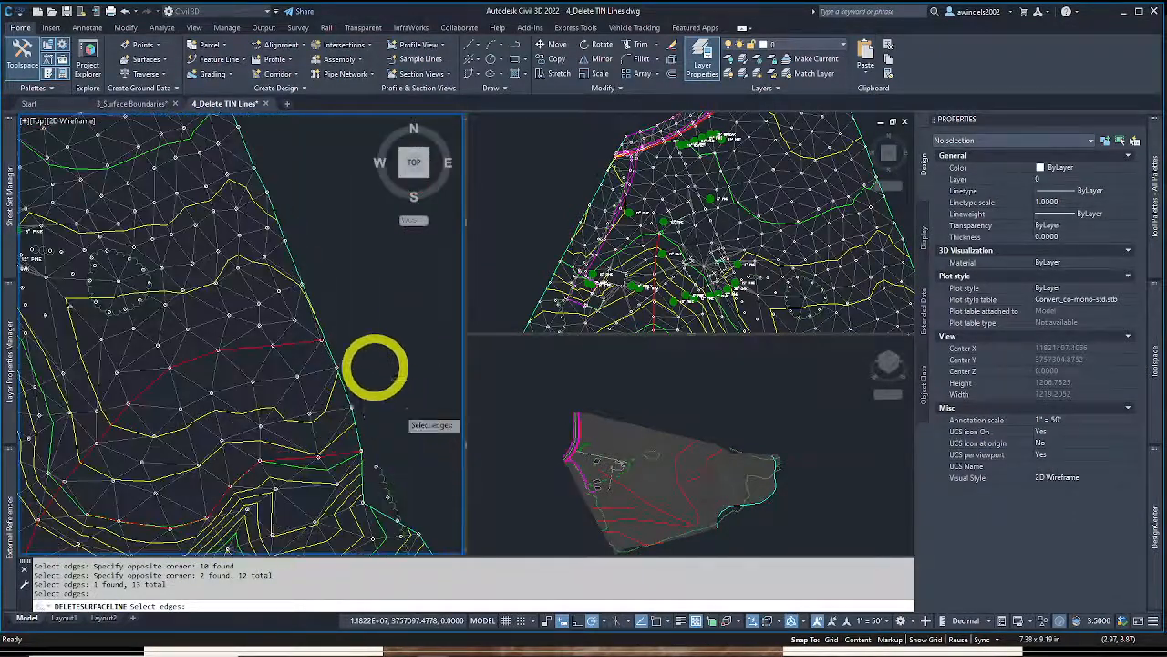
scroll(373, 365, up, 2)
scroll(318, 361, up, 2)
click(179, 262)
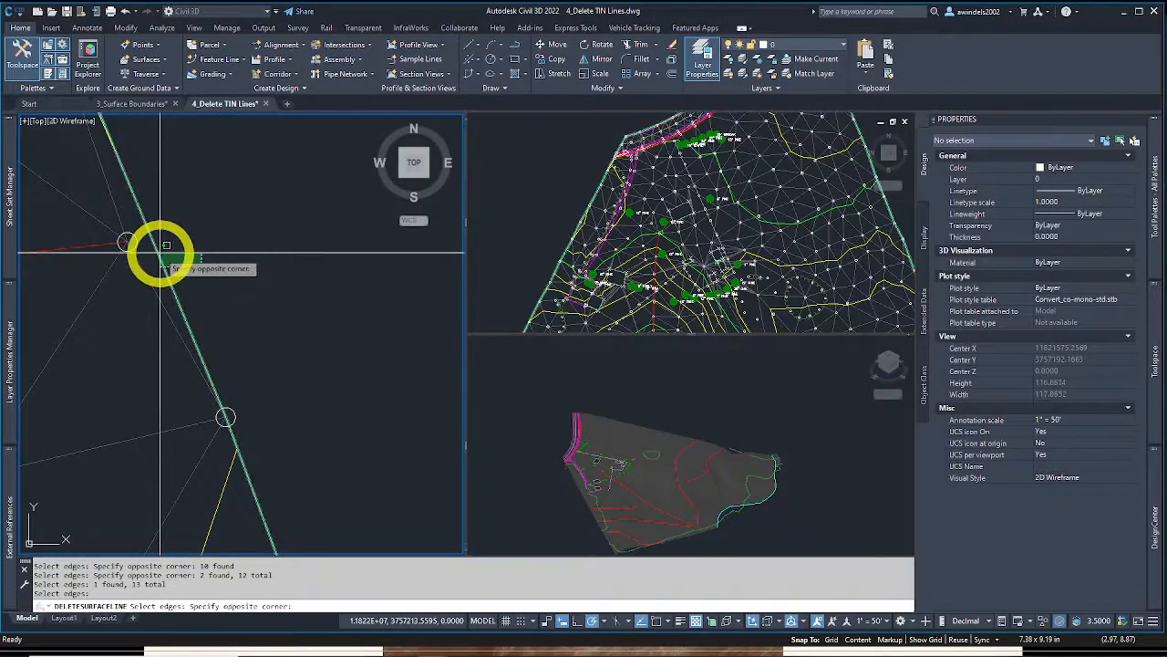
click(160, 253)
scroll(164, 252, down, 10)
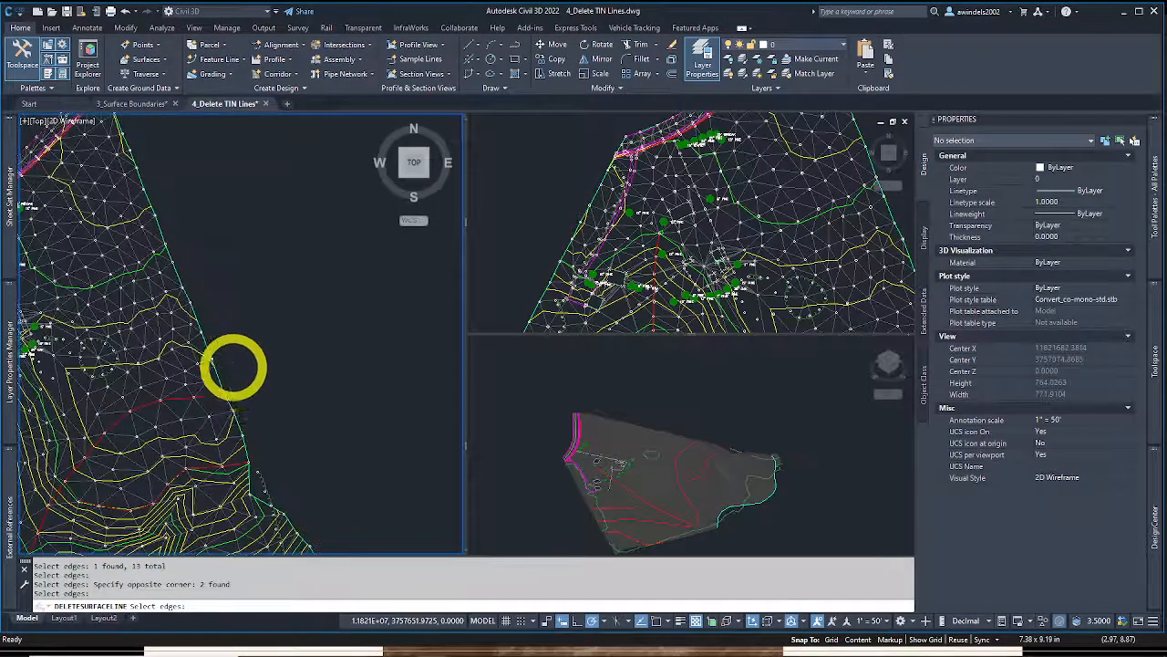
Delete the long, thin TIN edges outside the magenta road line on the surface's northern border
scroll(194, 335, up, 6)
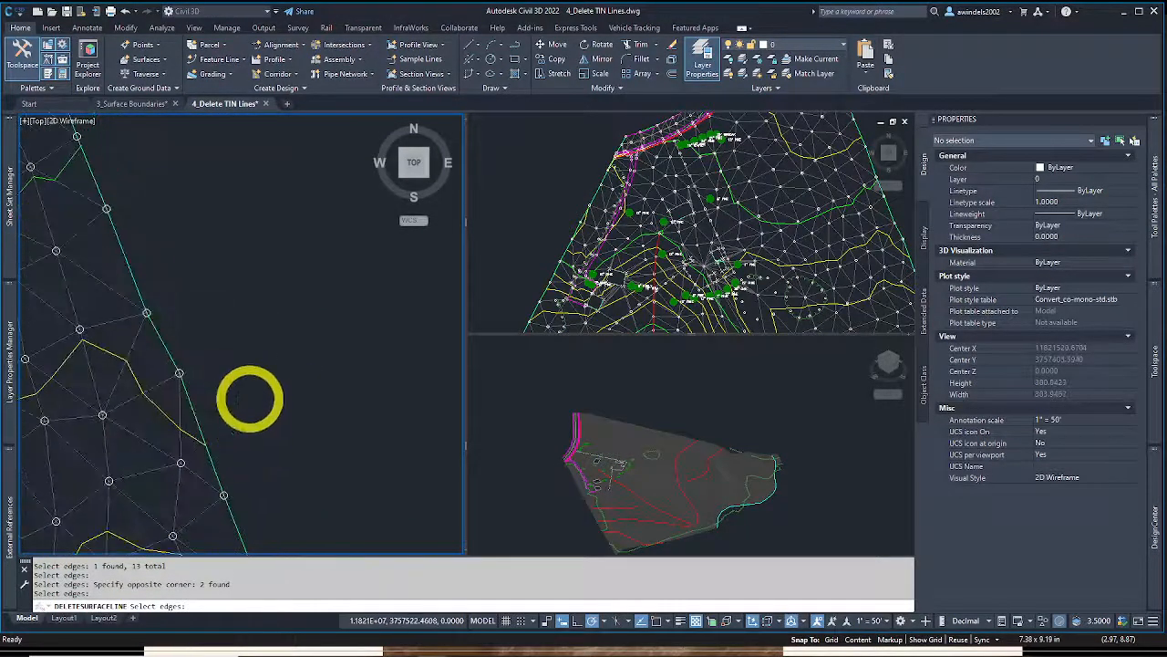
scroll(174, 304, down, 4)
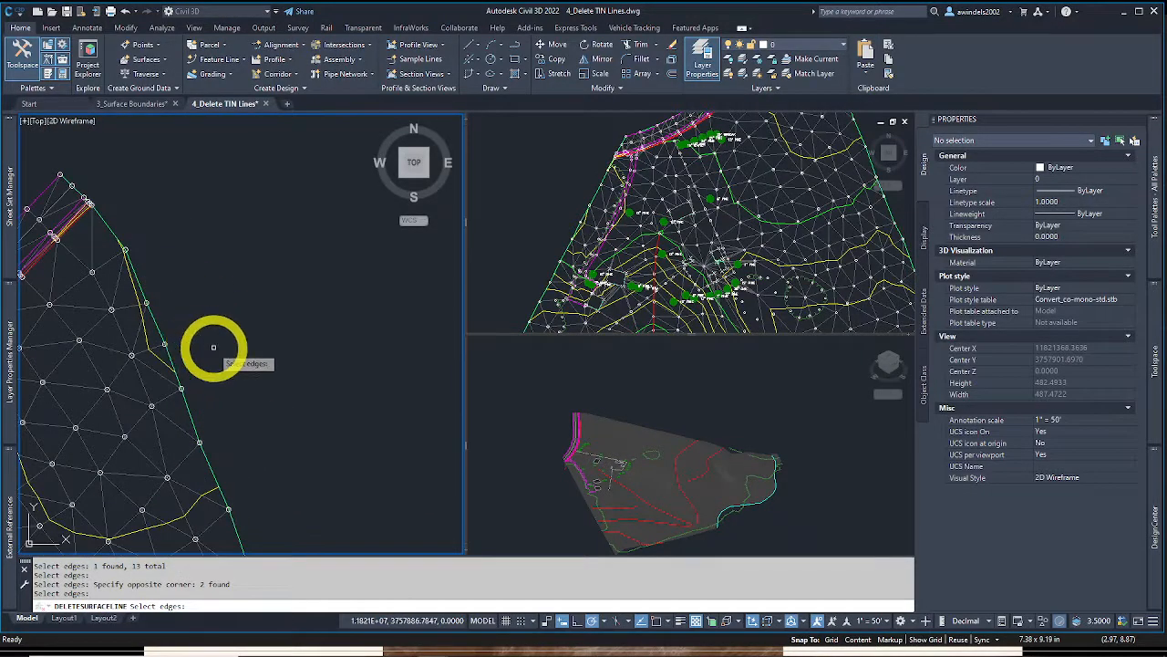
middle_drag(216, 345, 356, 338)
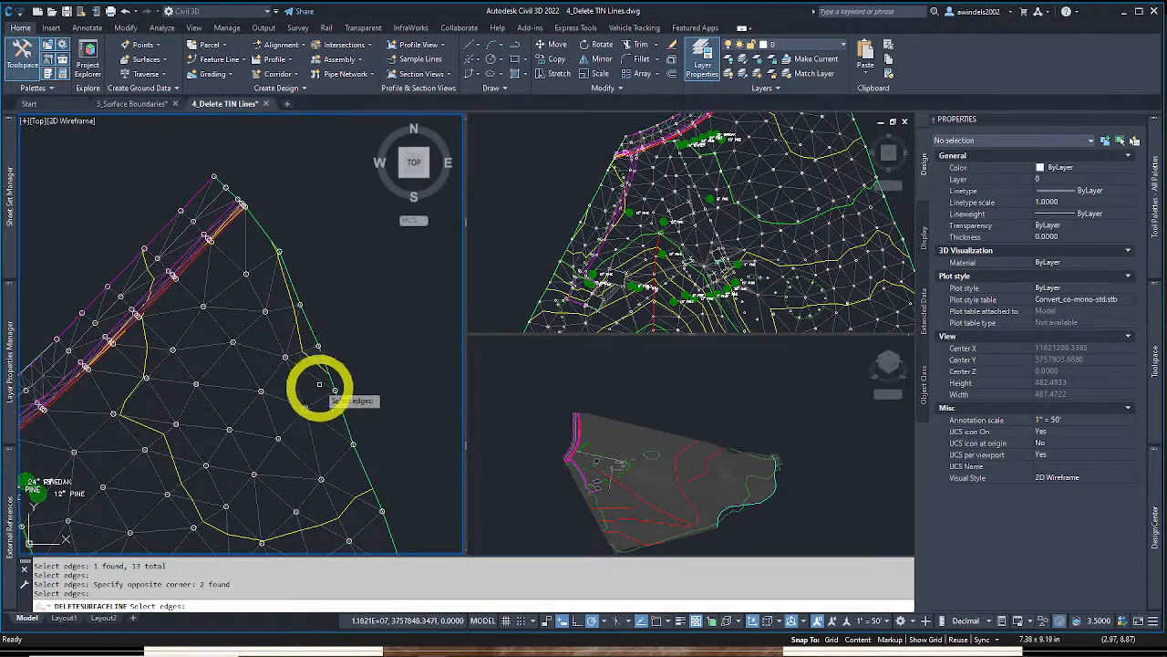
middle_drag(159, 444, 247, 459)
scroll(104, 392, up, 8)
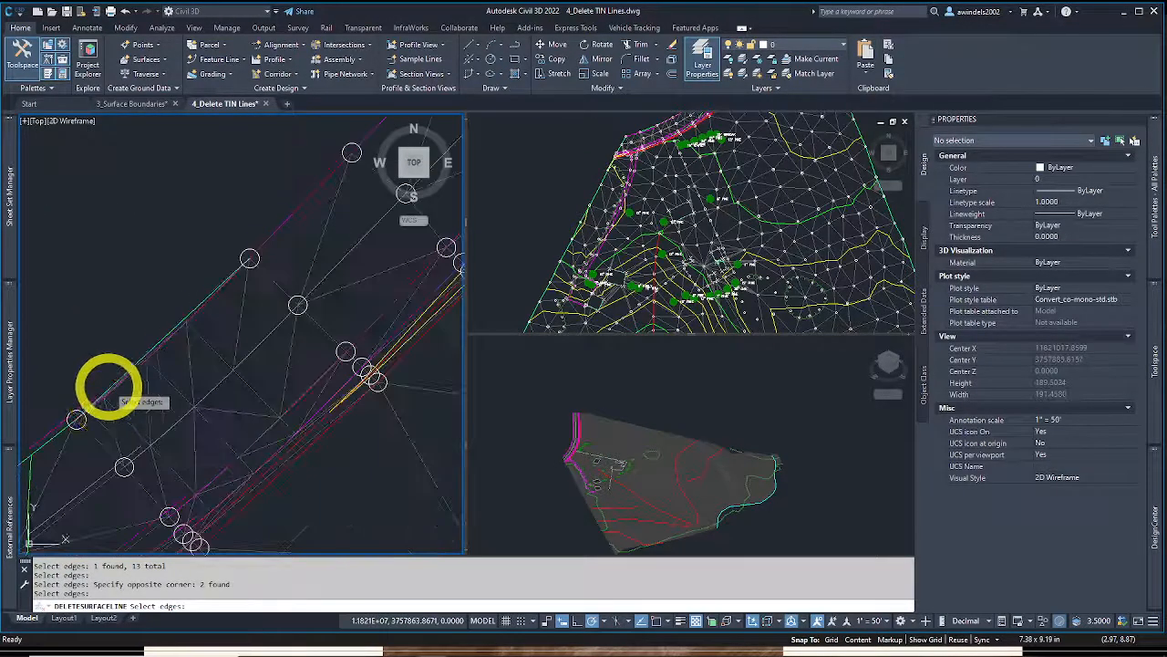
scroll(135, 373, up, 10)
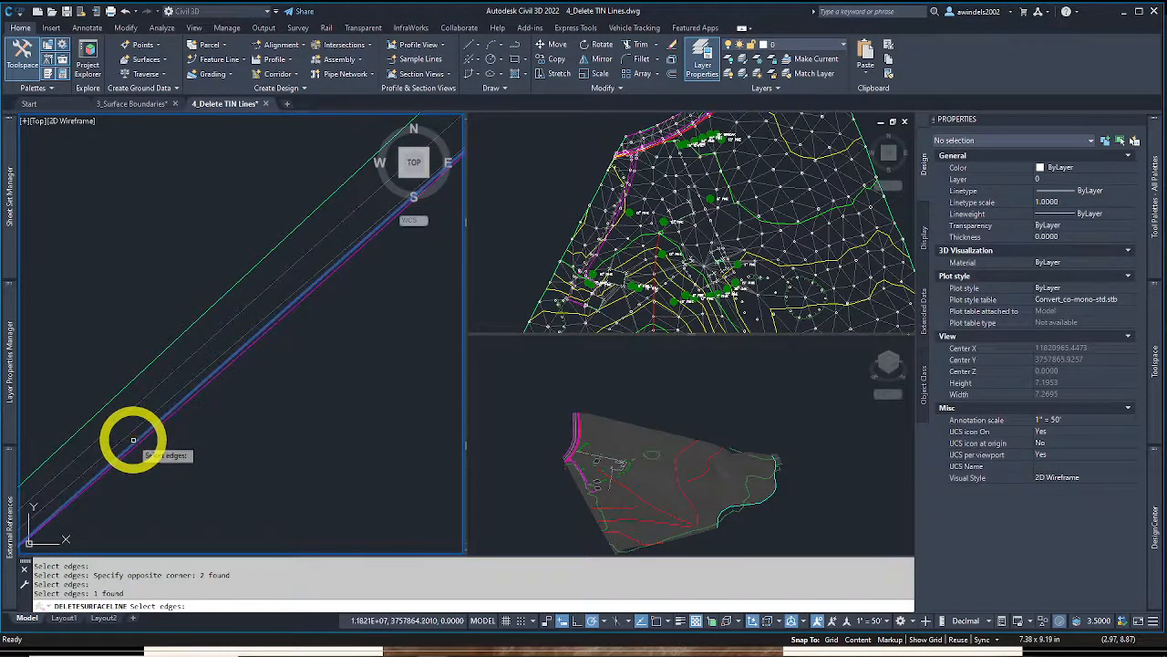
click(87, 340)
scroll(87, 342, down, 8)
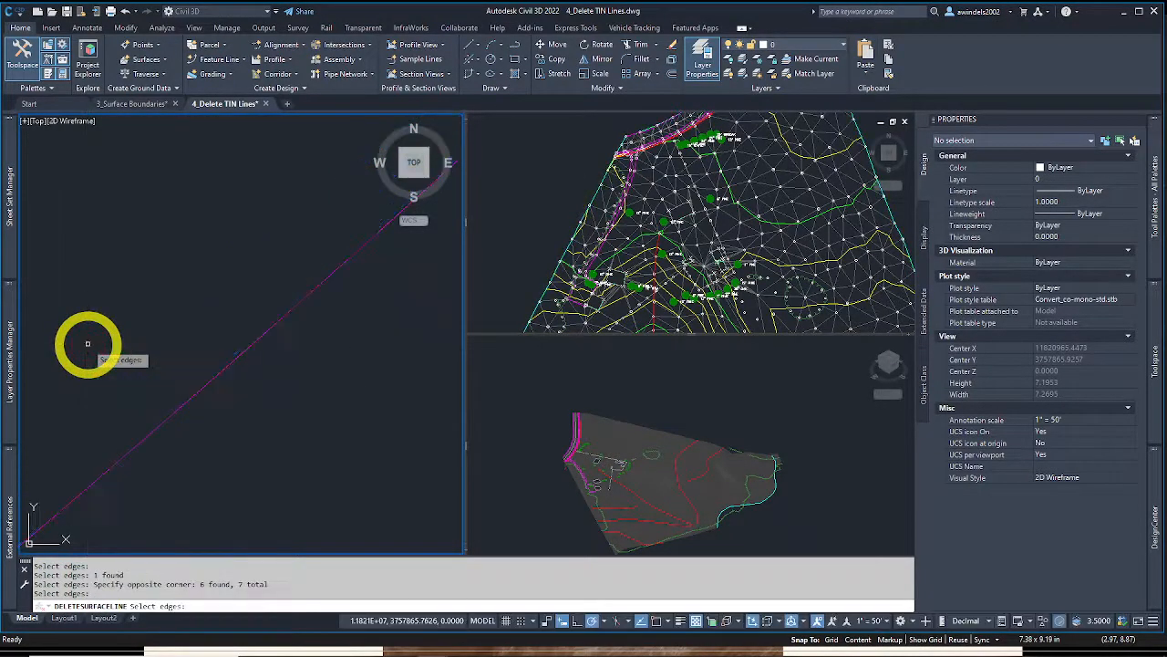
Delete the sliver TIN edges on the next stretch of the road border, farther southwest
scroll(272, 305, up, 4)
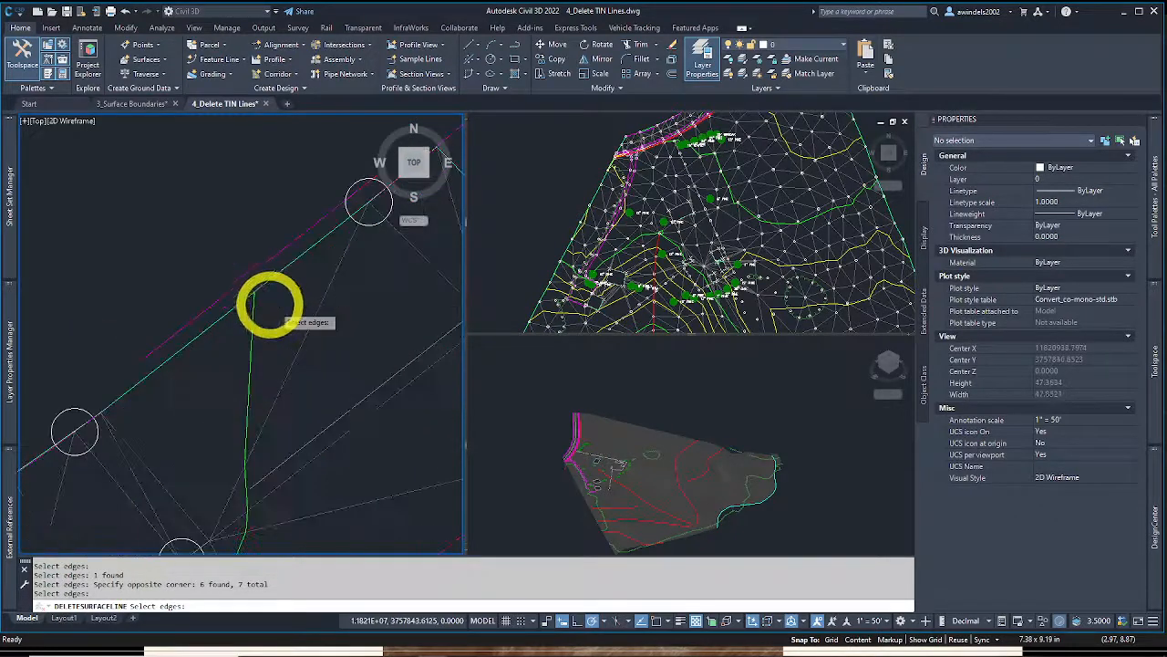
scroll(269, 301, down, 8)
scroll(170, 369, up, 8)
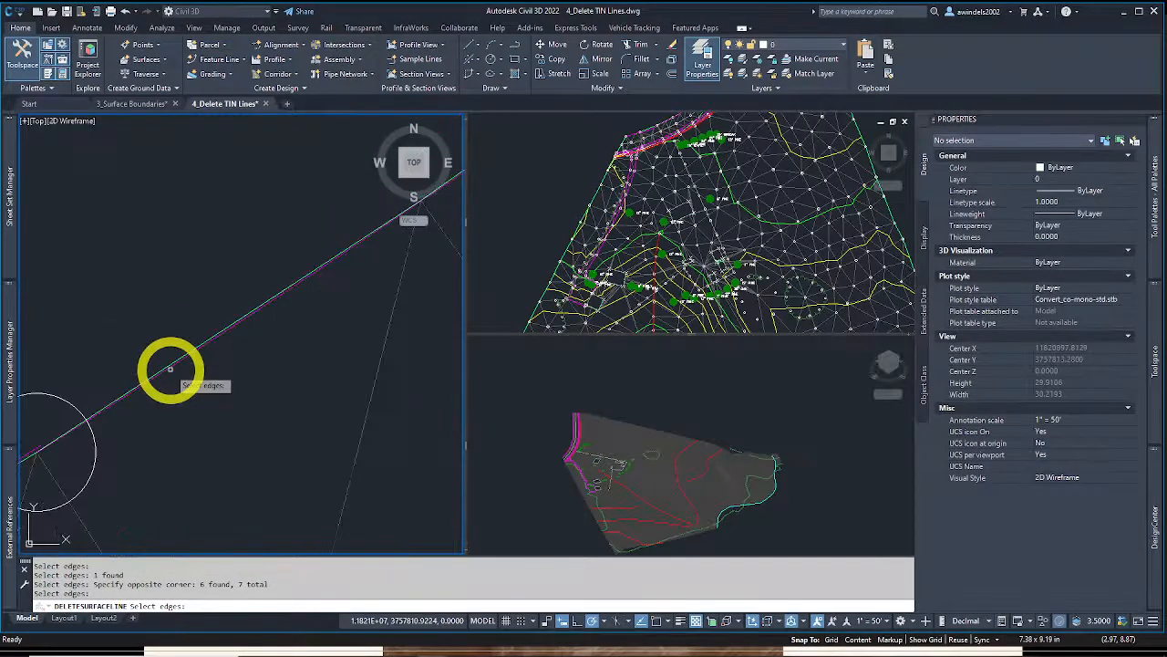
scroll(156, 369, up, 7)
scroll(202, 402, up, 2)
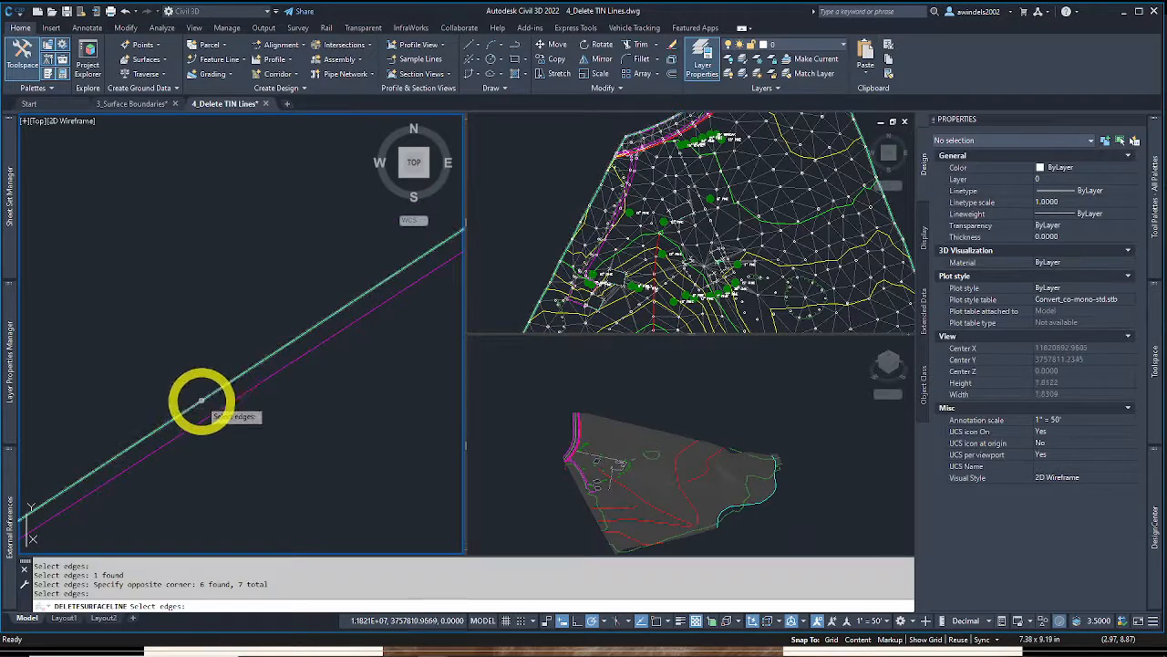
click(202, 404)
click(176, 375)
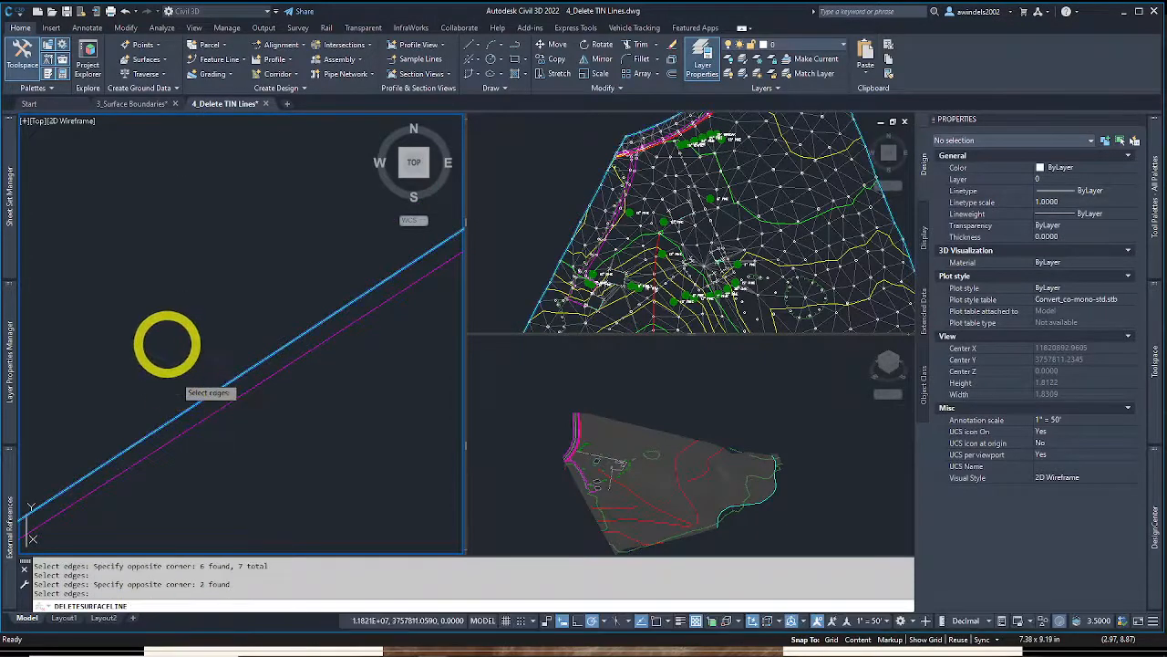
scroll(167, 345, down, 20)
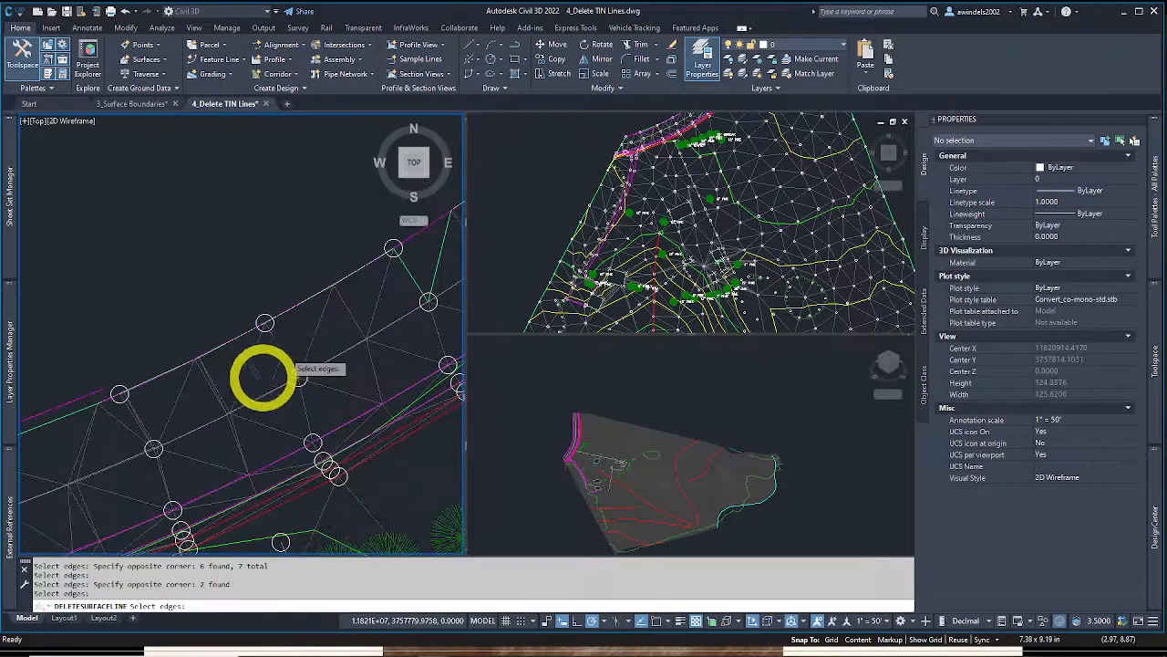
Delete the narrow wedge of TIN edges with bunched yellow contours on the western border, just southwest of the road end
scroll(262, 376, down, 3)
middle_drag(195, 405, 305, 281)
scroll(151, 375, up, 6)
middle_drag(169, 401, 264, 406)
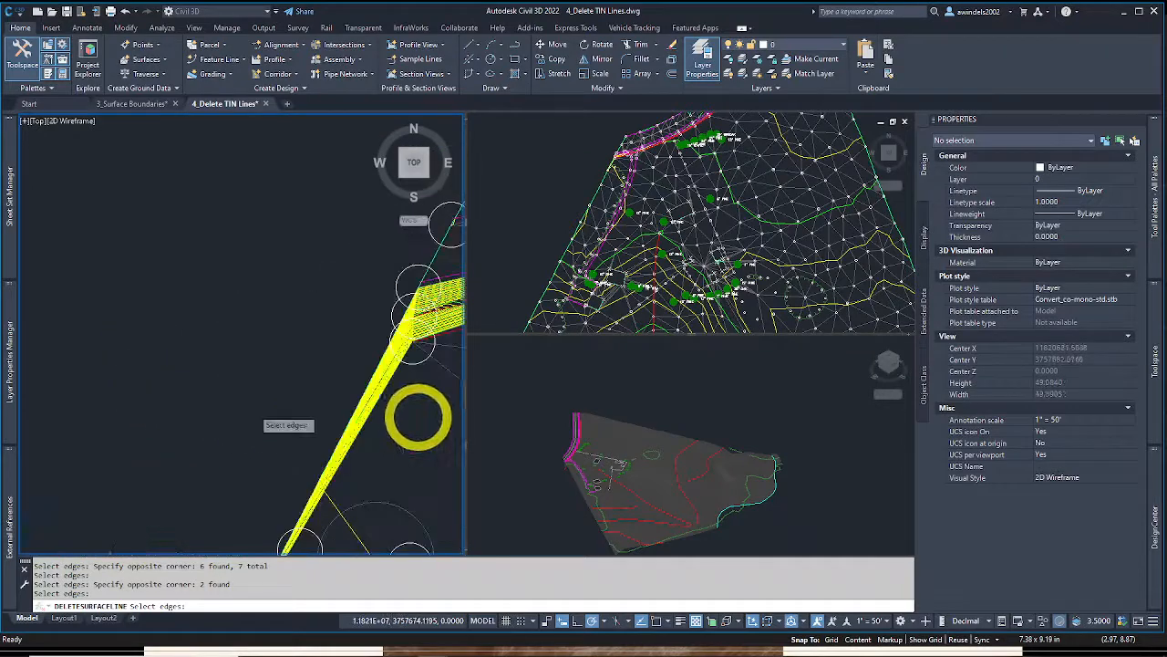
middle_drag(417, 417, 460, 419)
scroll(410, 392, up, 1)
middle_drag(411, 392, 229, 347)
click(270, 235)
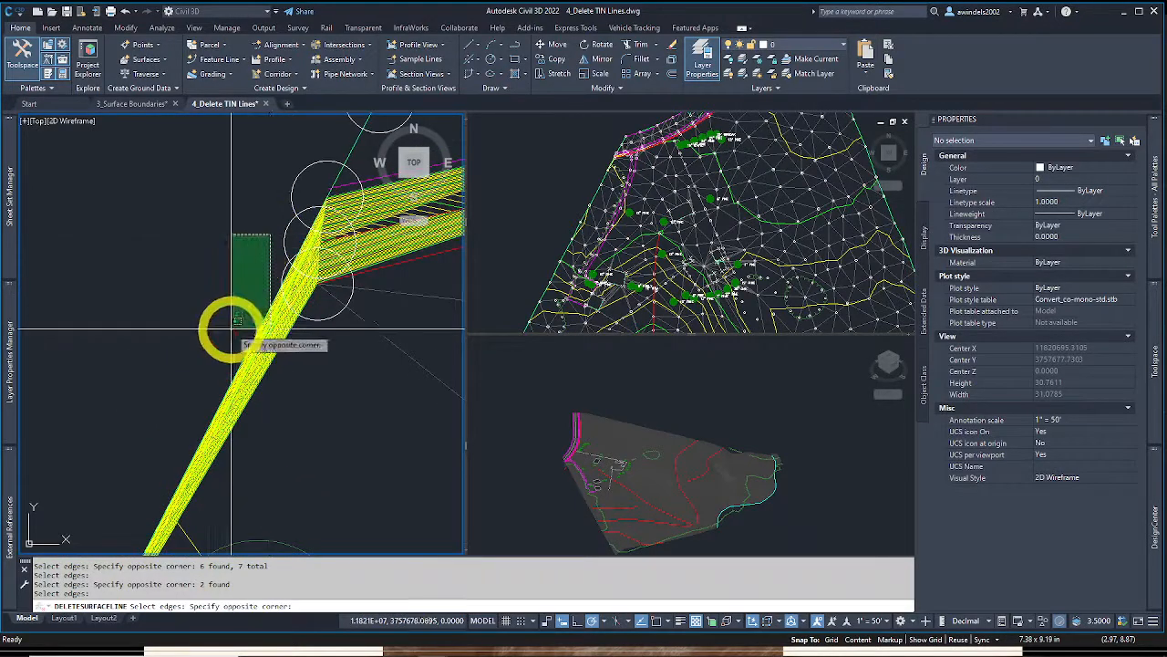
click(231, 329)
key(Return)
Delete the TIN edges under the densely packed contours across the western end of the road
middle_drag(297, 277, 2, 455)
scroll(314, 374, down, 1)
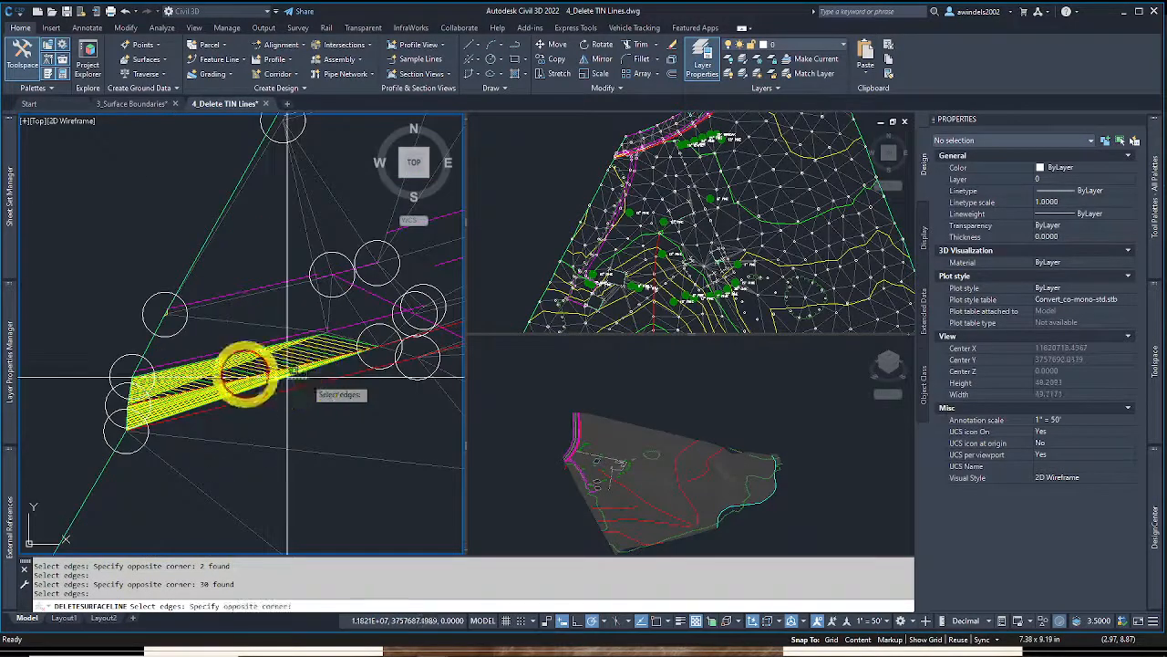
click(213, 364)
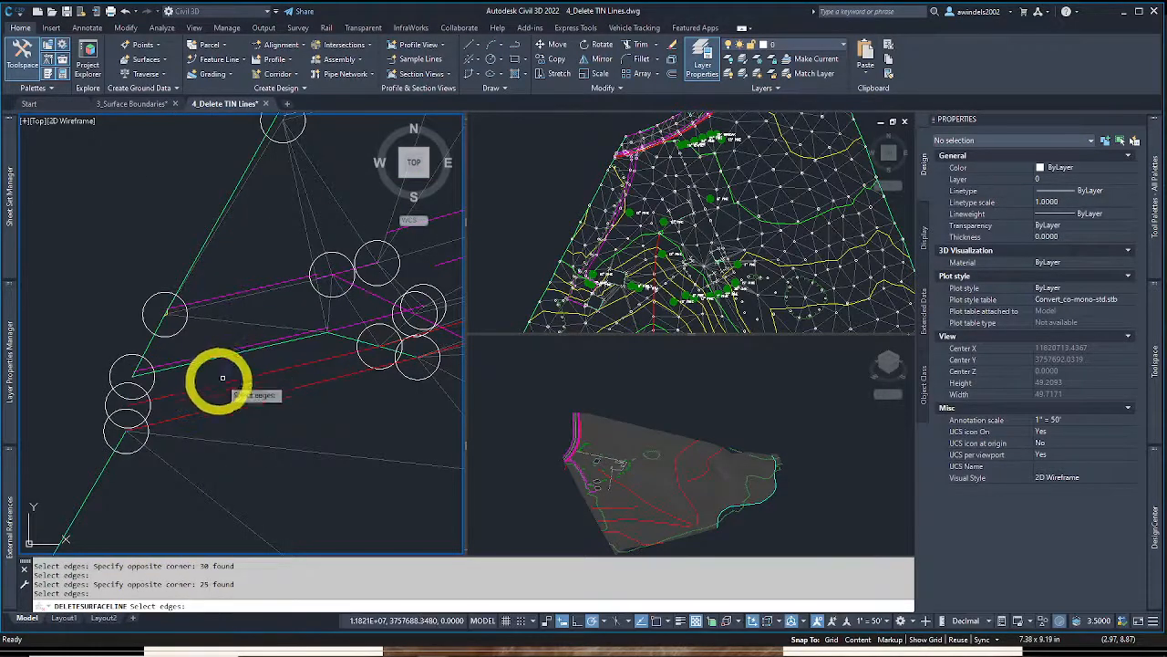
Check the western border for remaining thin triangles, end Delete Line and clear the surface selection
scroll(219, 378, down, 3)
middle_drag(123, 474, 235, 307)
middle_drag(178, 401, 284, 217)
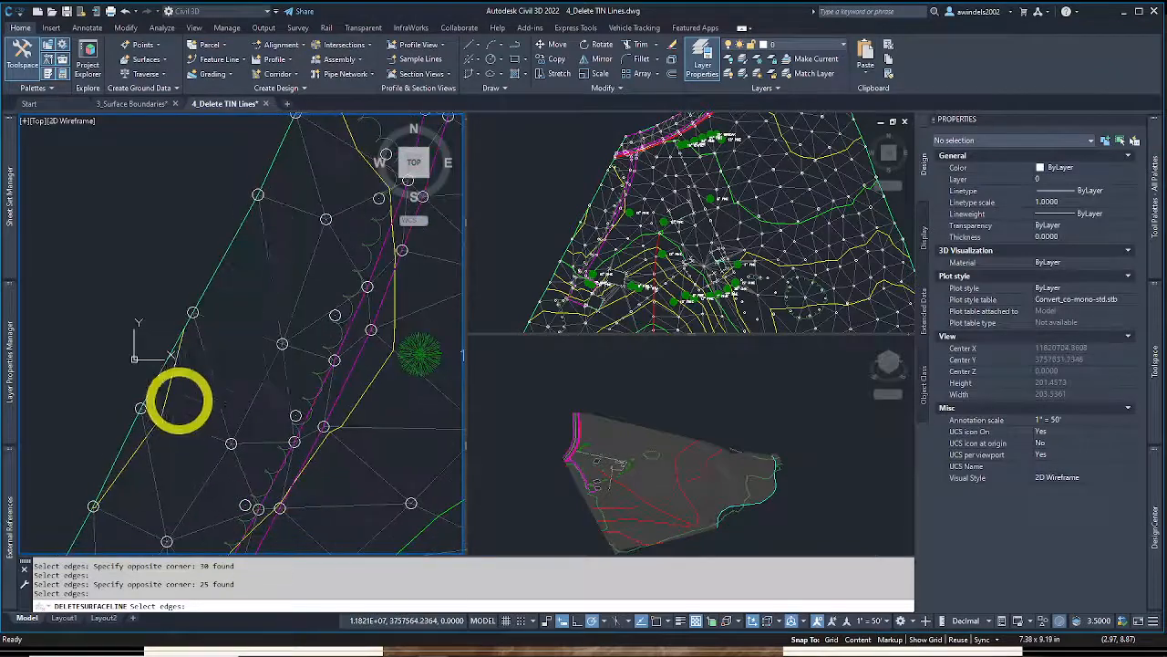
scroll(240, 322, down, 6)
middle_drag(261, 359, 178, 317)
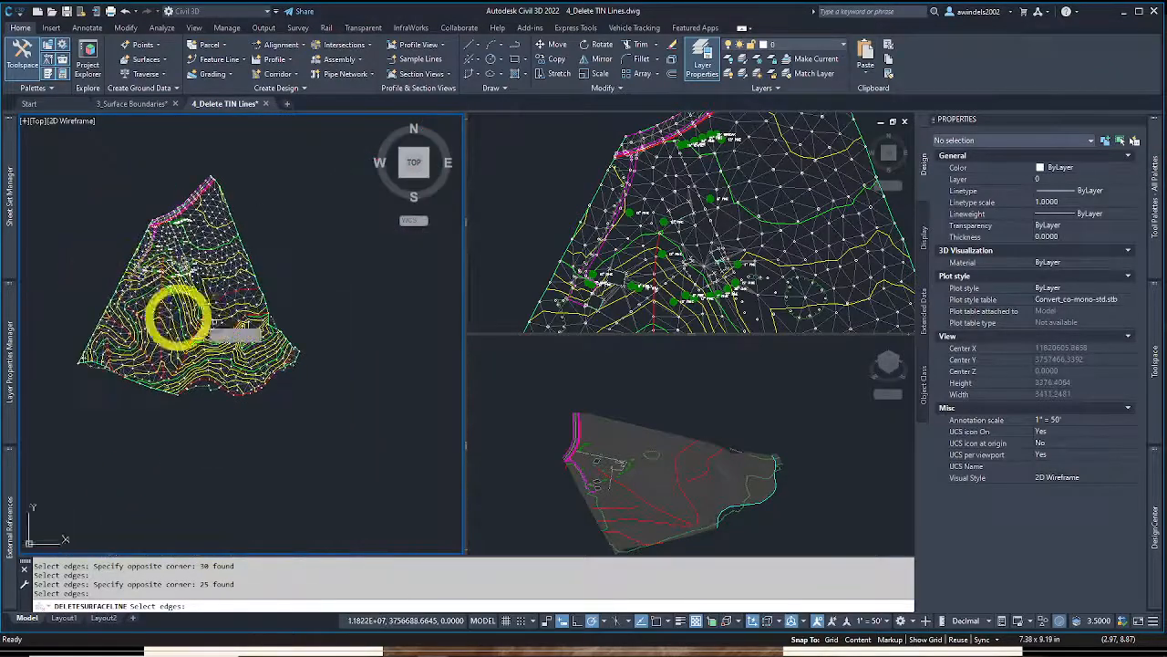
scroll(168, 299, up, 2)
middle_drag(269, 337, 216, 358)
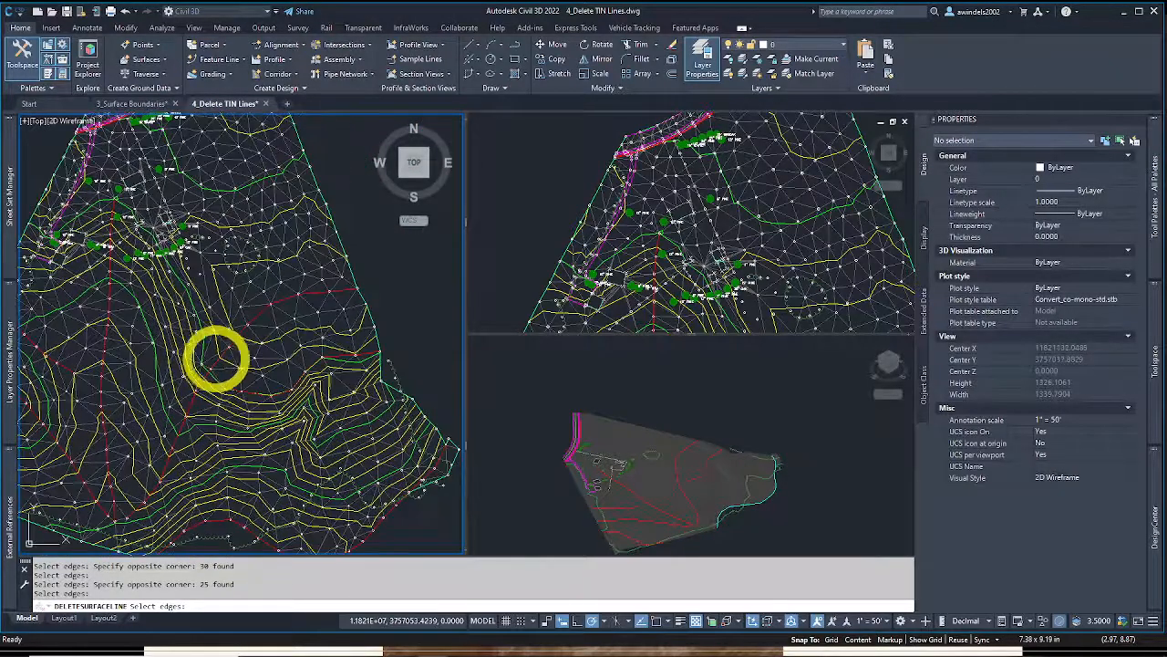
click(242, 366)
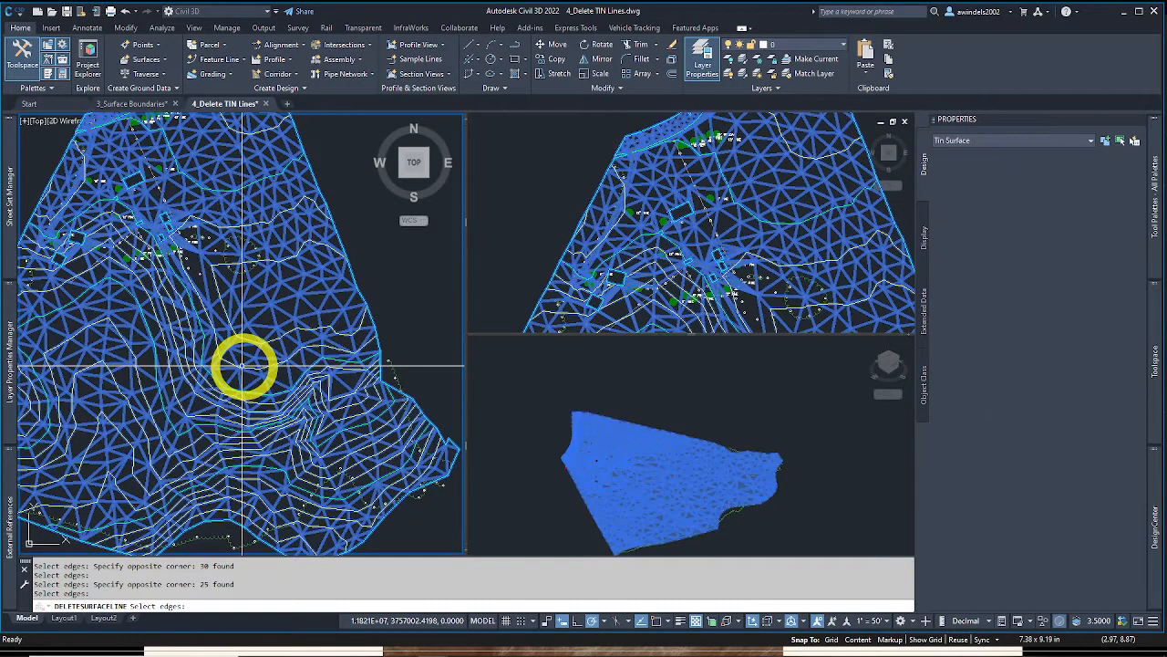
key(Return)
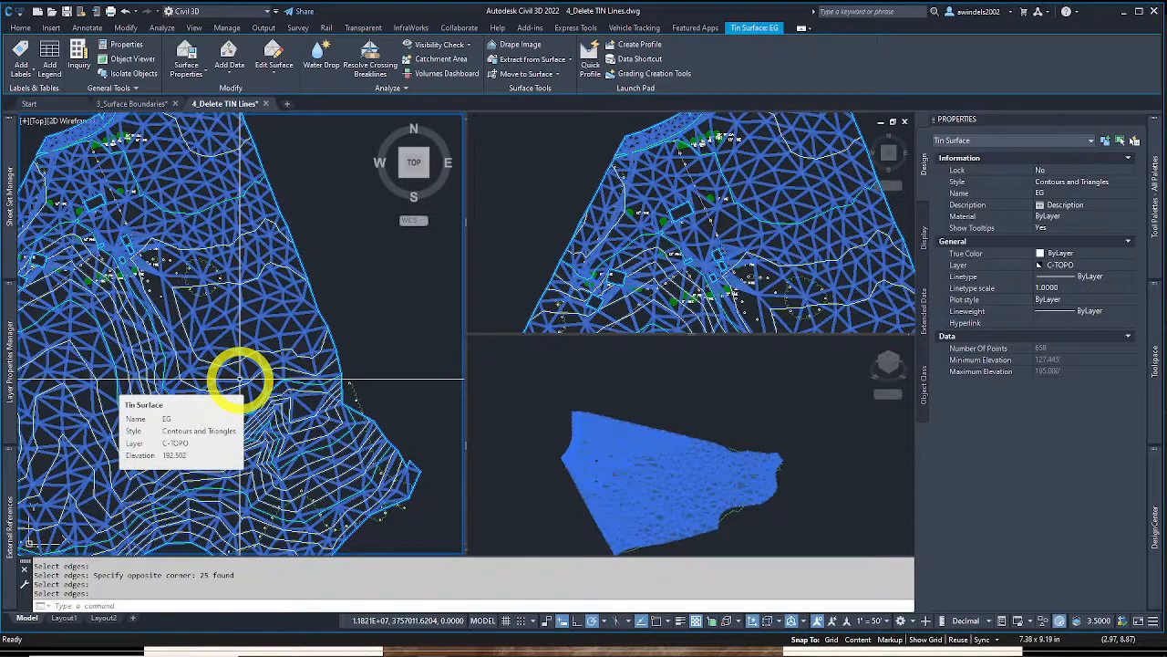
key(Escape)
key(Escape)
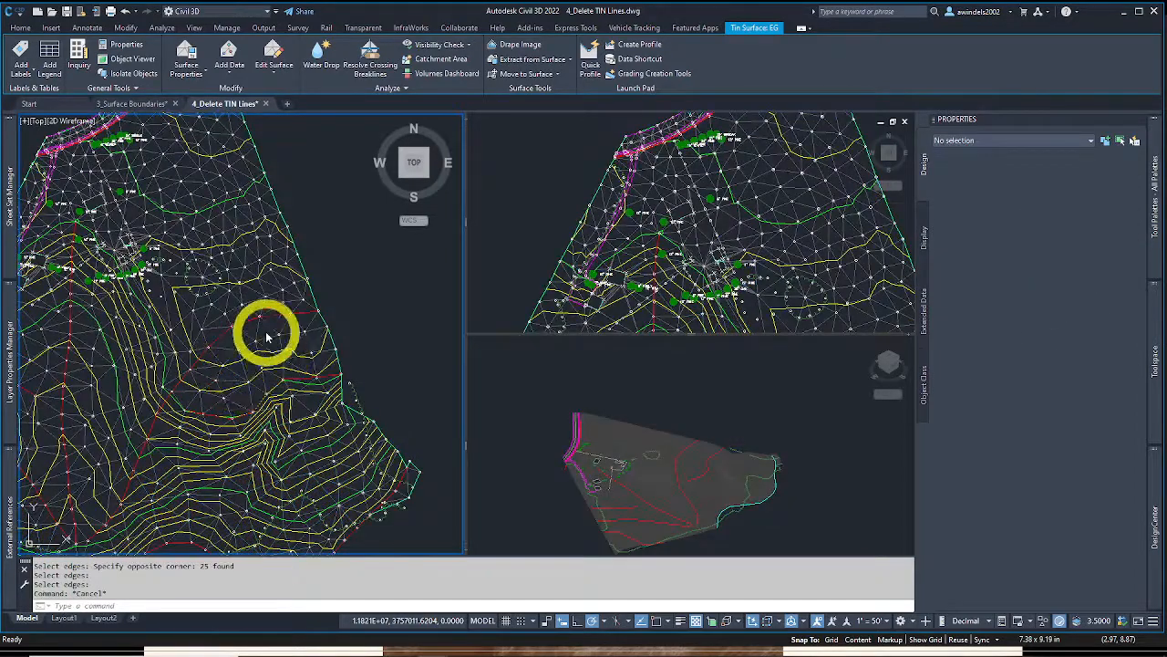
scroll(343, 329, up, 3)
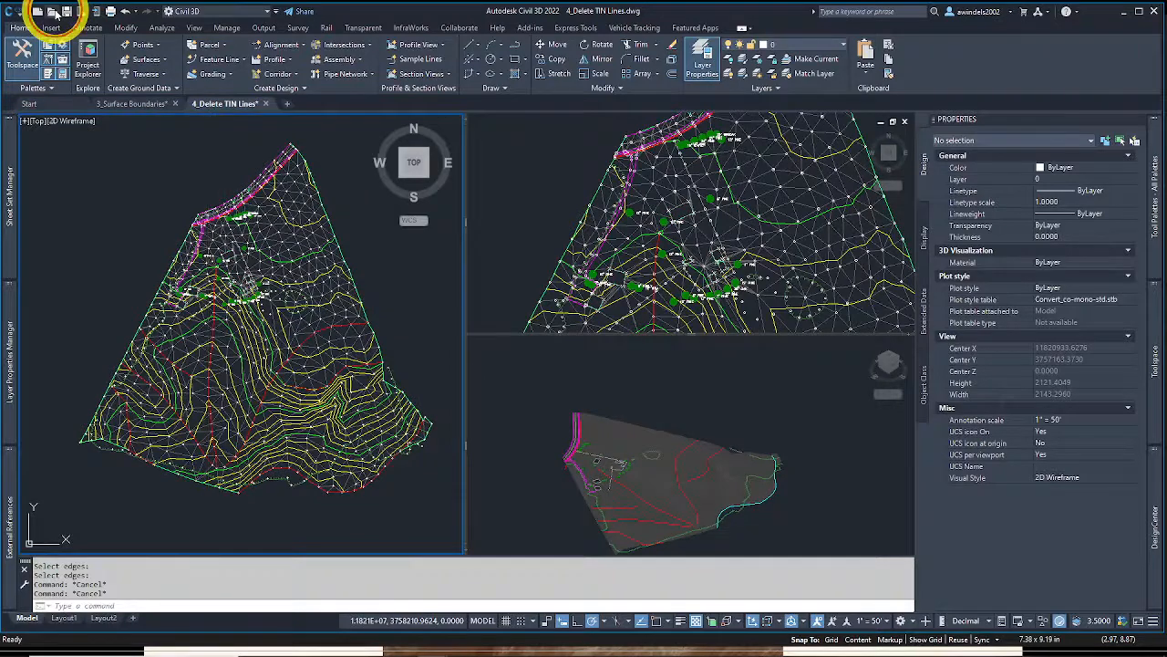
Open the drawing 5_Editing Points.dwg and make the viewport with the full site plan active
click(55, 13)
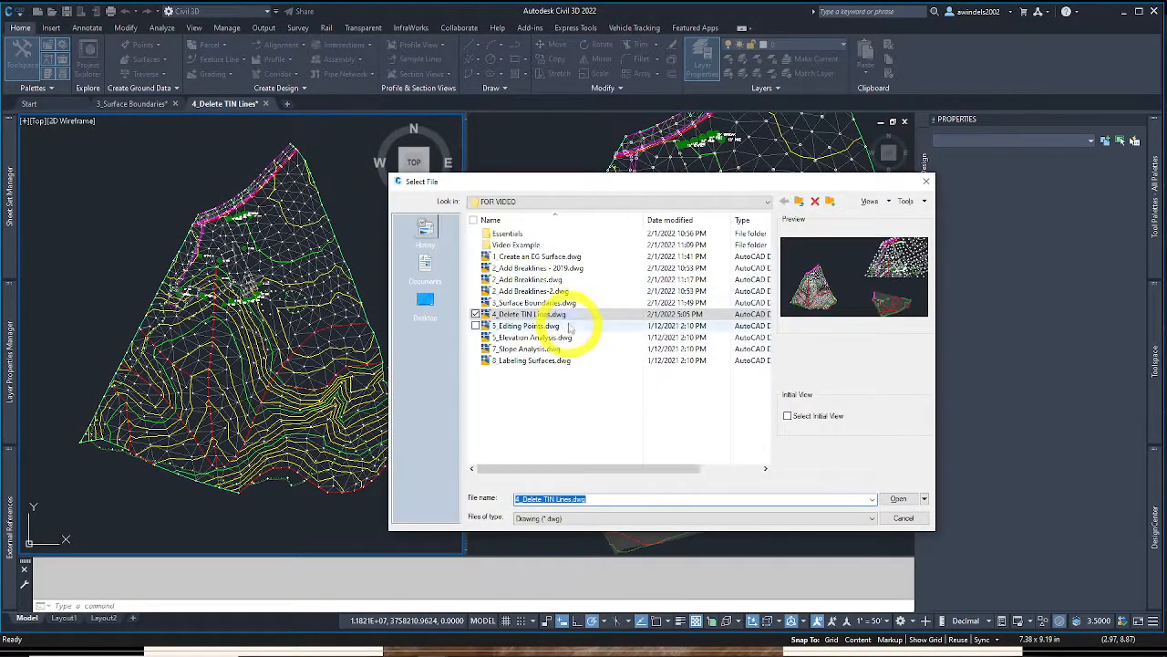
double_click(569, 327)
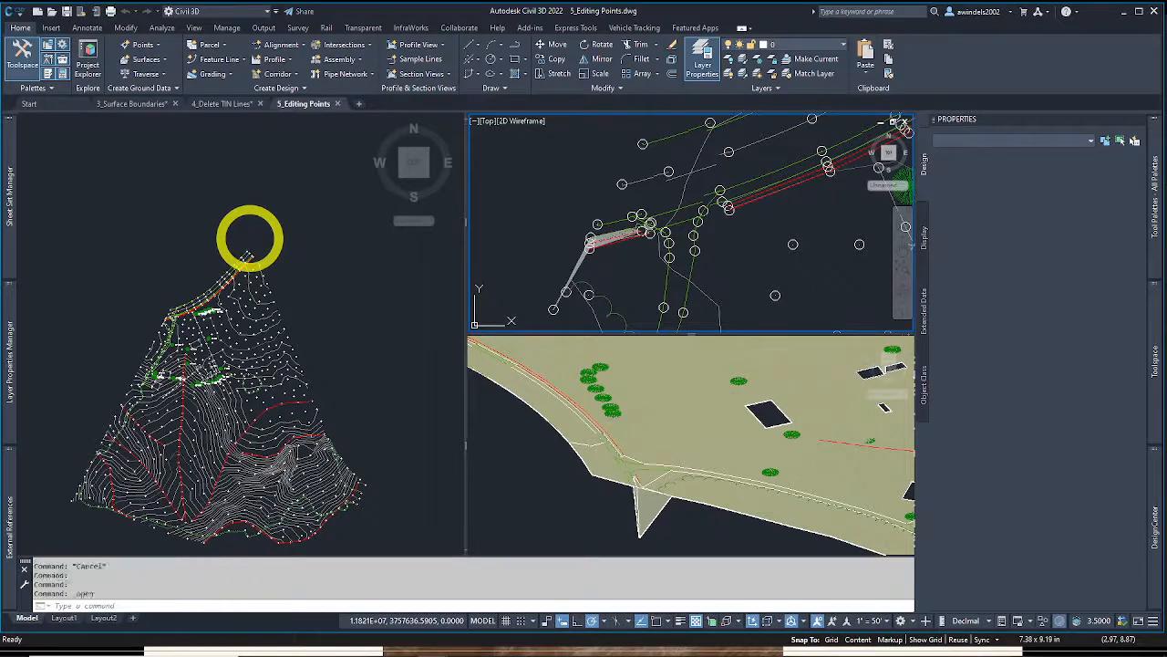
click(644, 540)
click(643, 540)
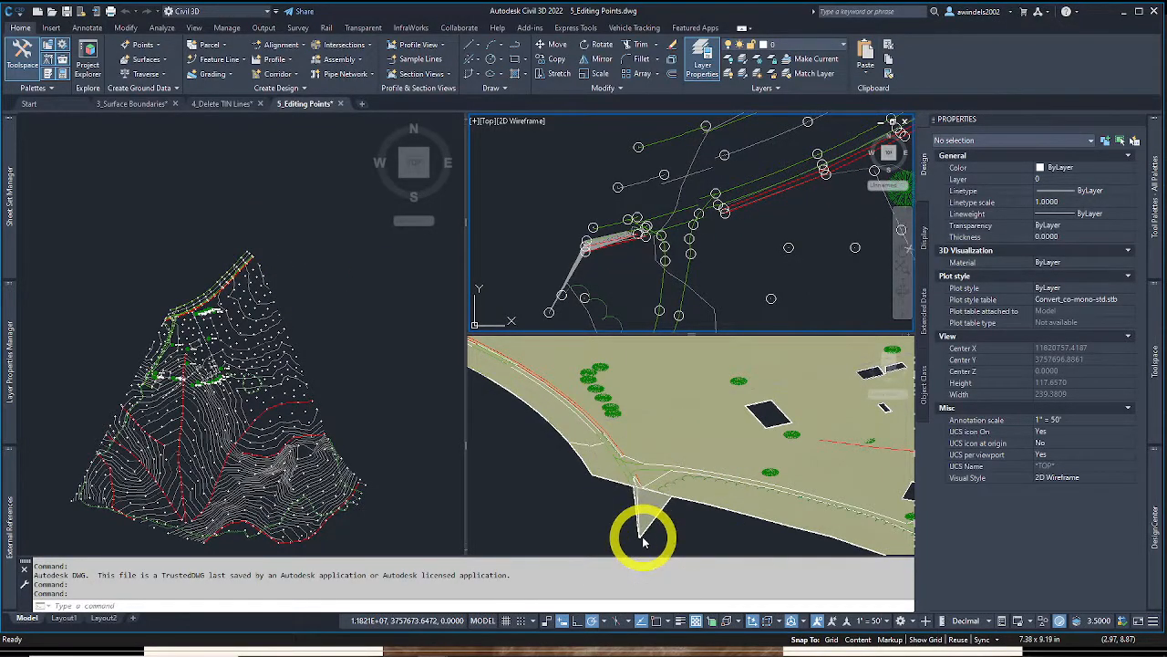
click(312, 292)
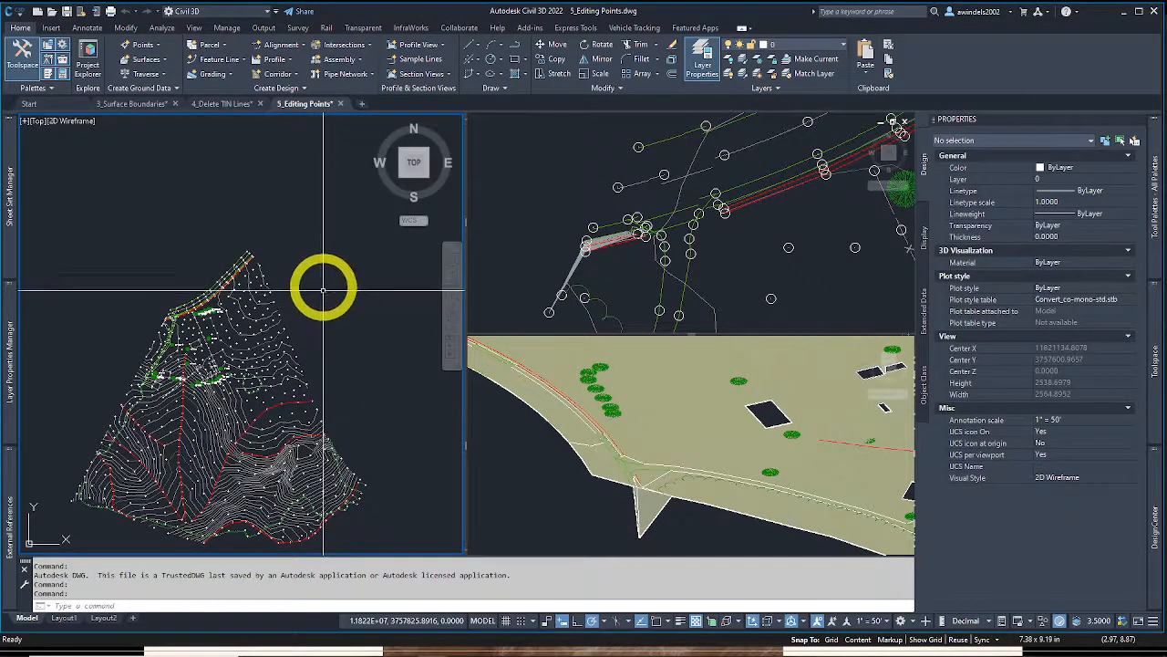
Set the EG surface's style to Triangles and Points in its surface properties
click(262, 335)
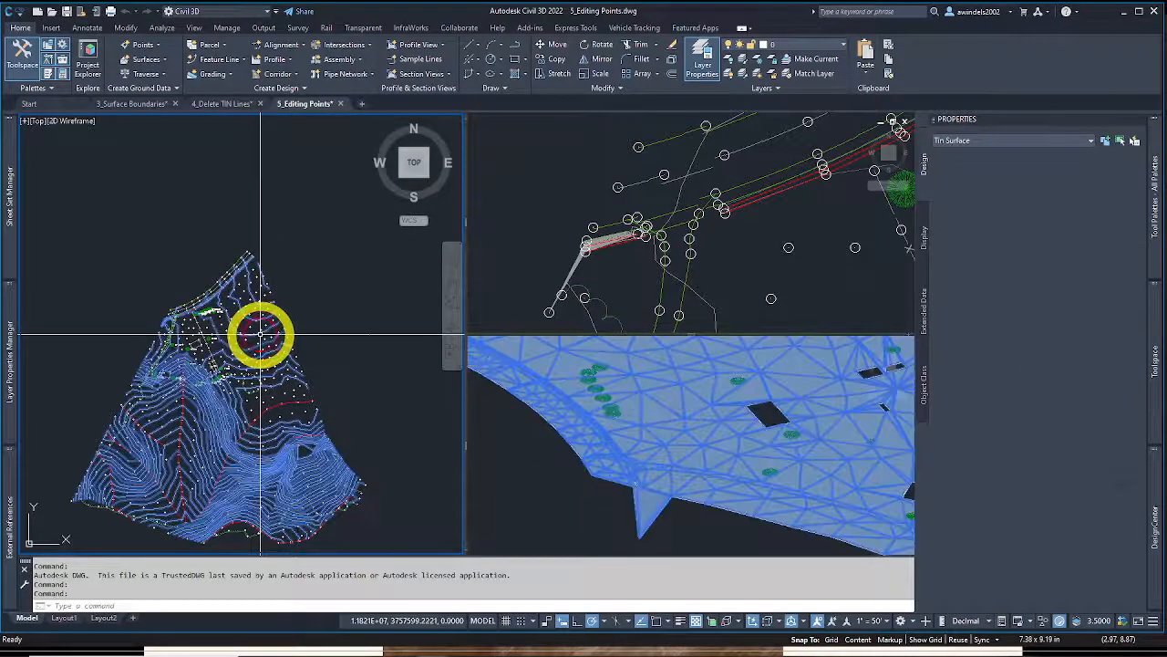
right_click(262, 334)
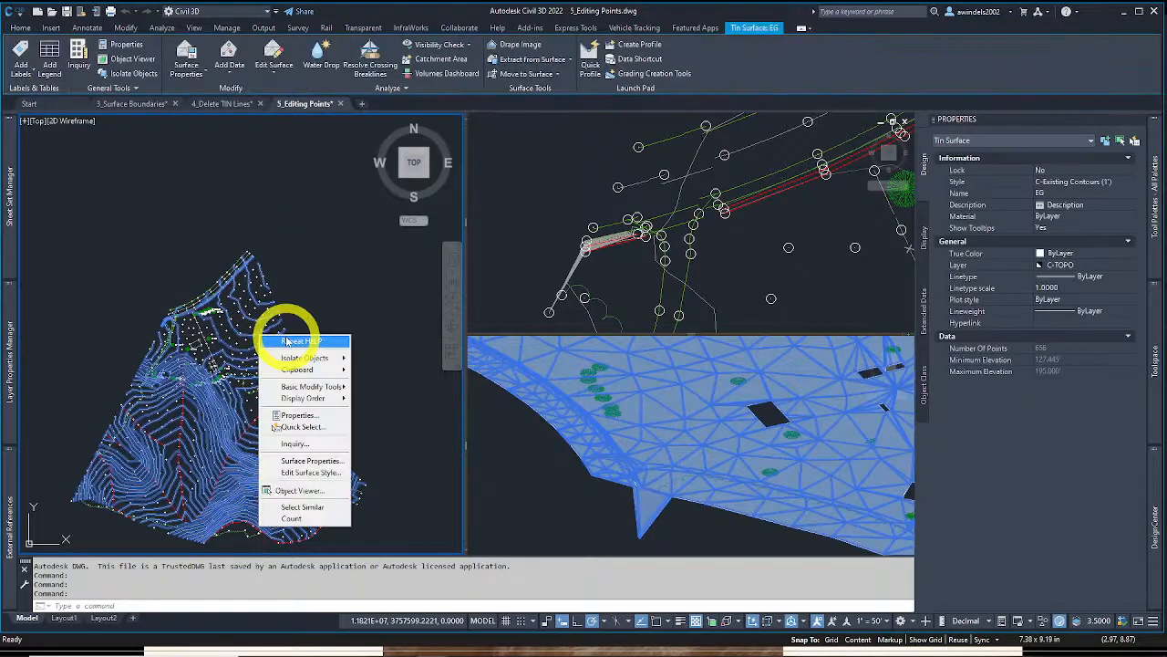
click(311, 466)
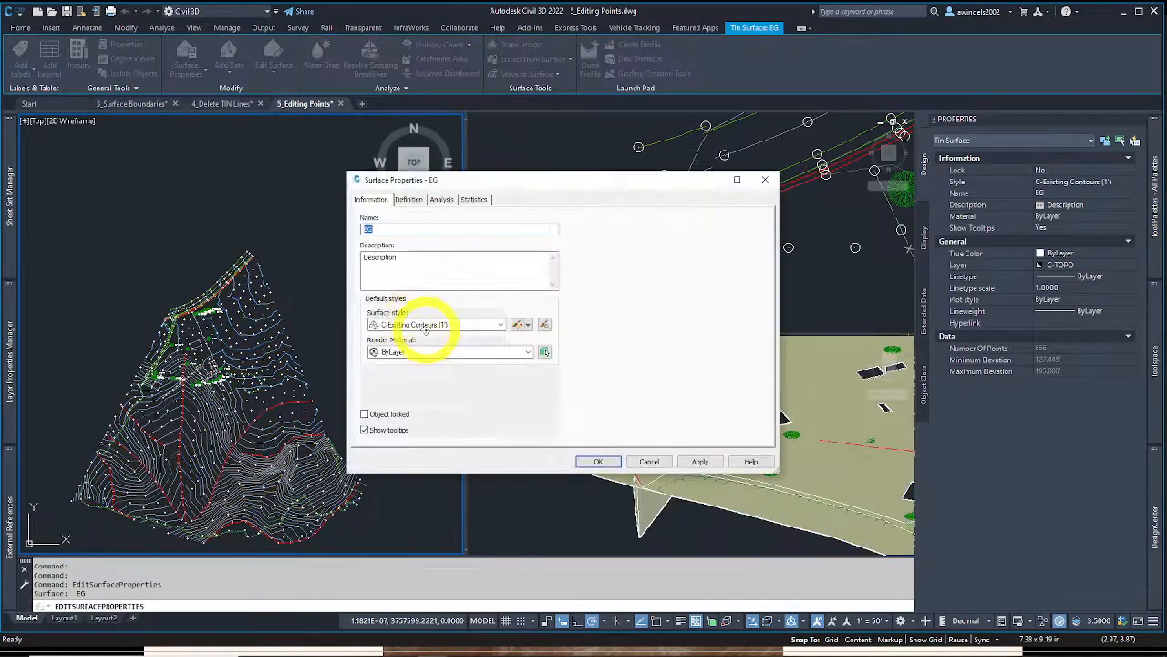
click(427, 325)
click(424, 471)
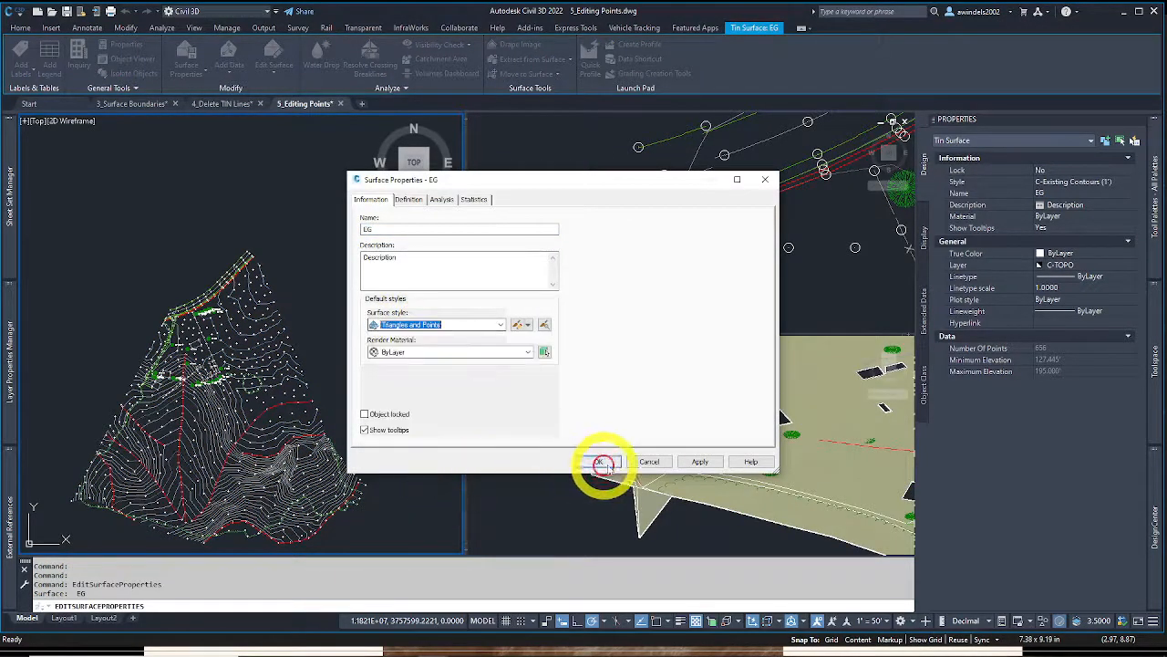
click(602, 462)
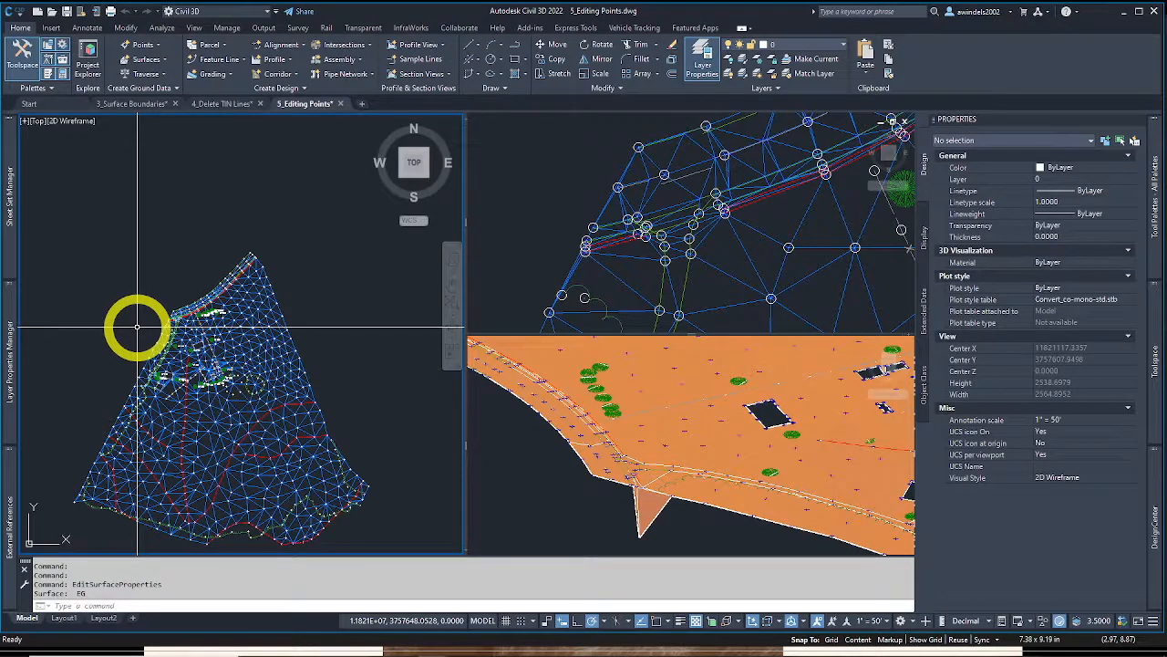
Switch the EG surface's style to Contours and Triangles and clear the selection
click(233, 303)
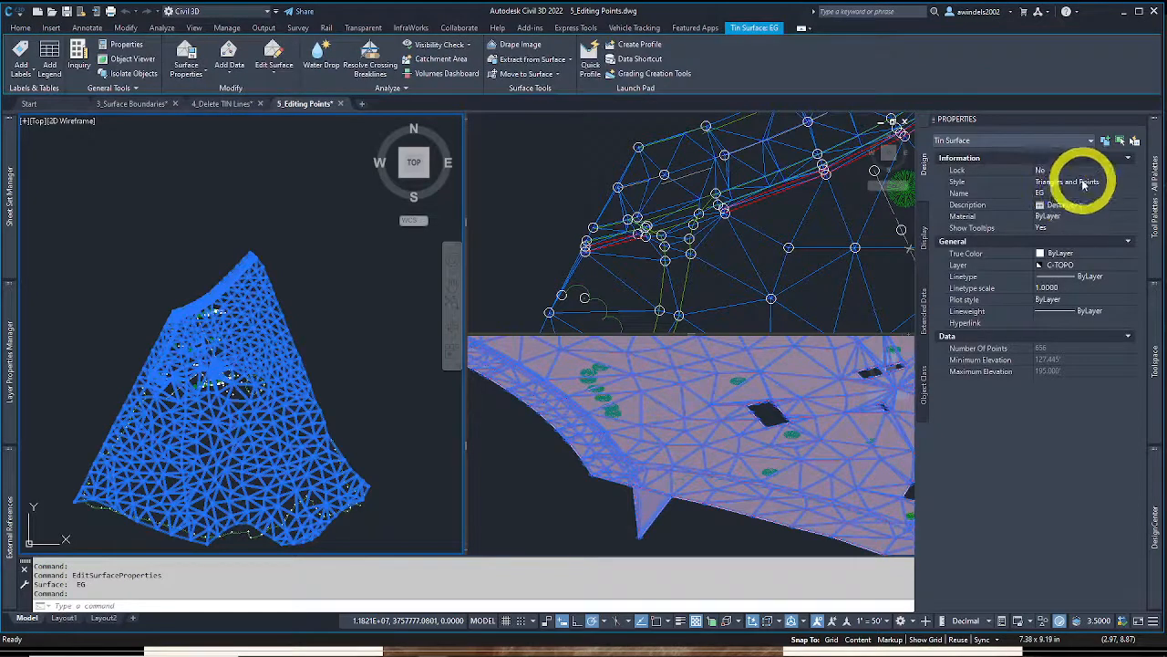
click(1081, 181)
click(1085, 180)
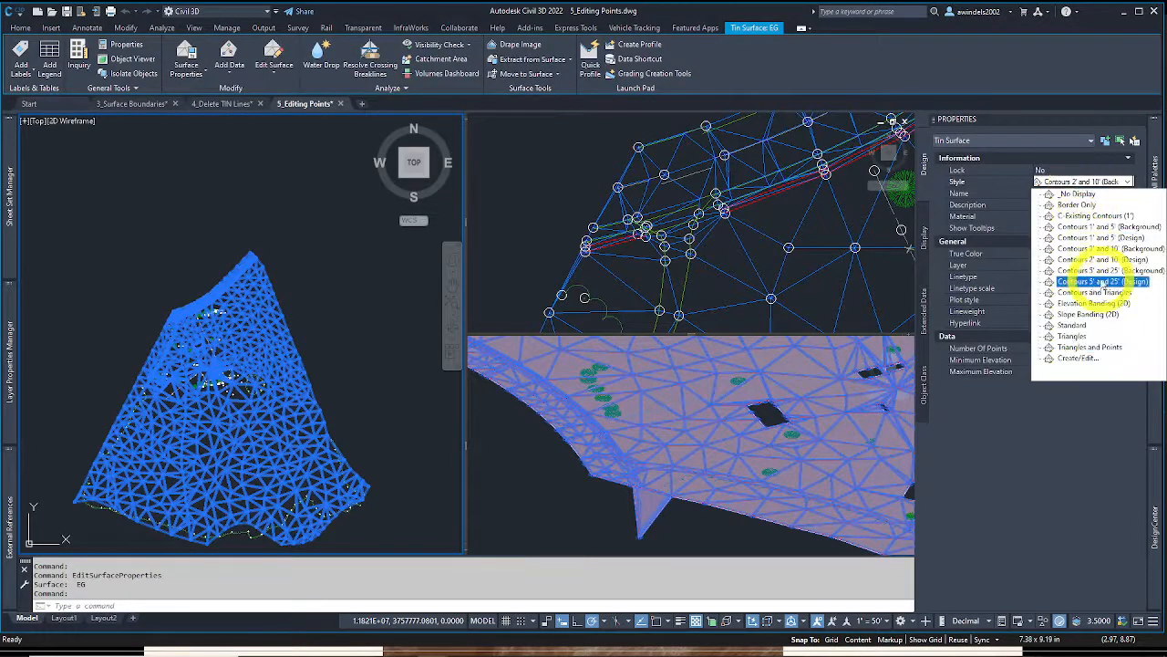
click(1094, 292)
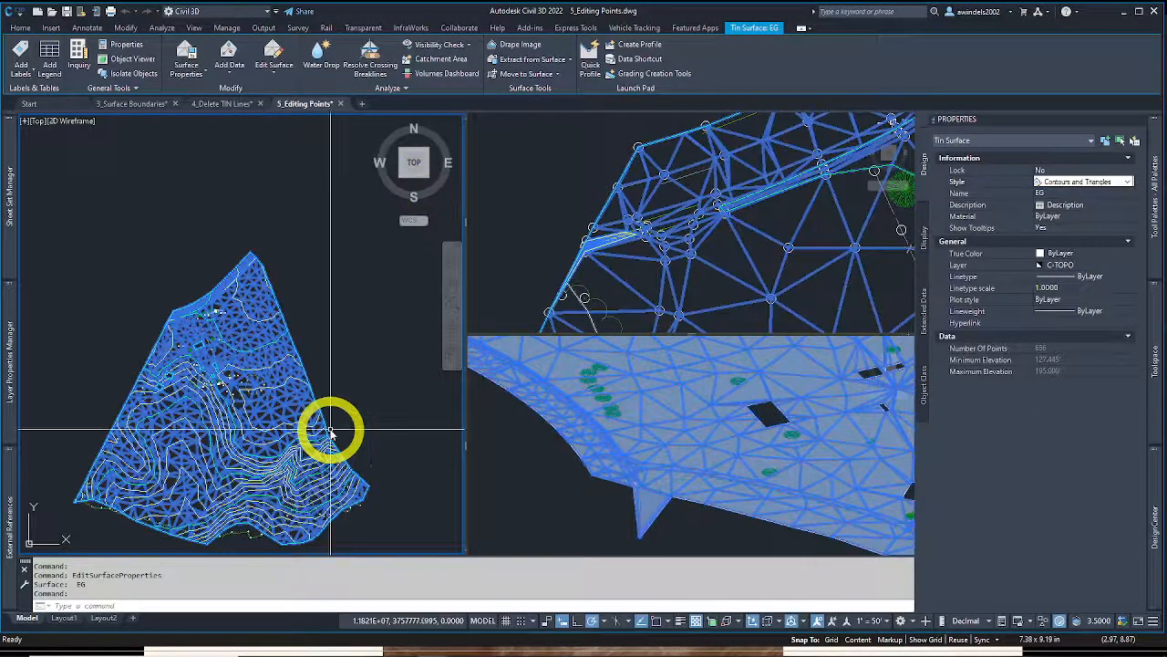
key(Escape)
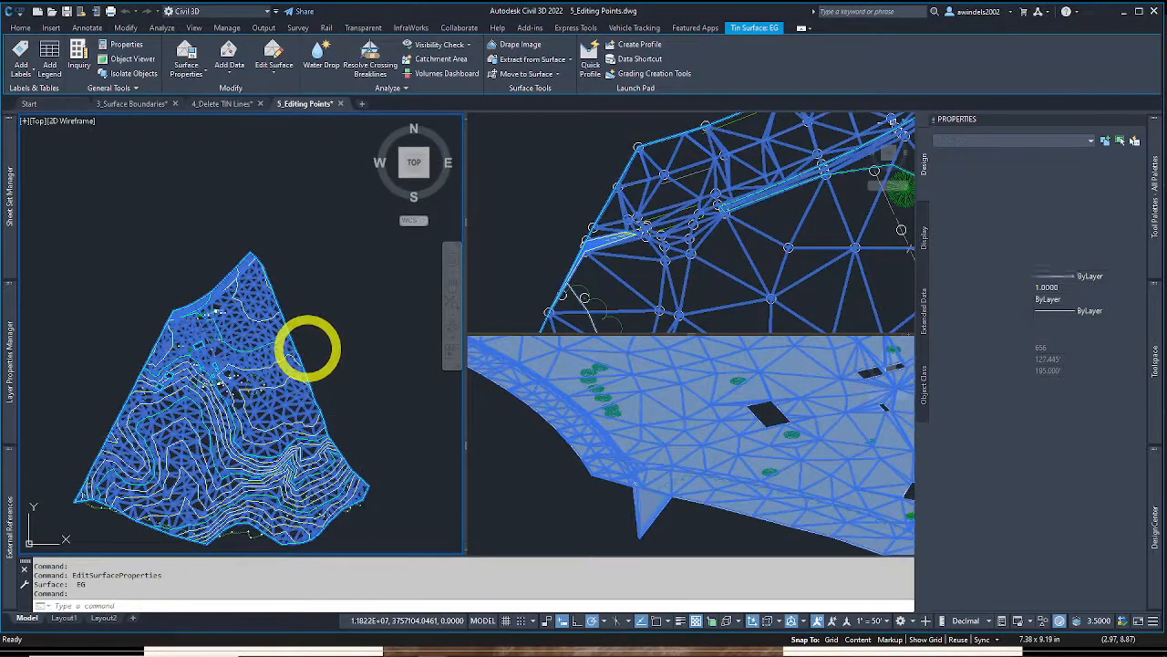
Examine the densely bunched contours and the surrounding survey points where the road ends at the western border
scroll(174, 310, up, 4)
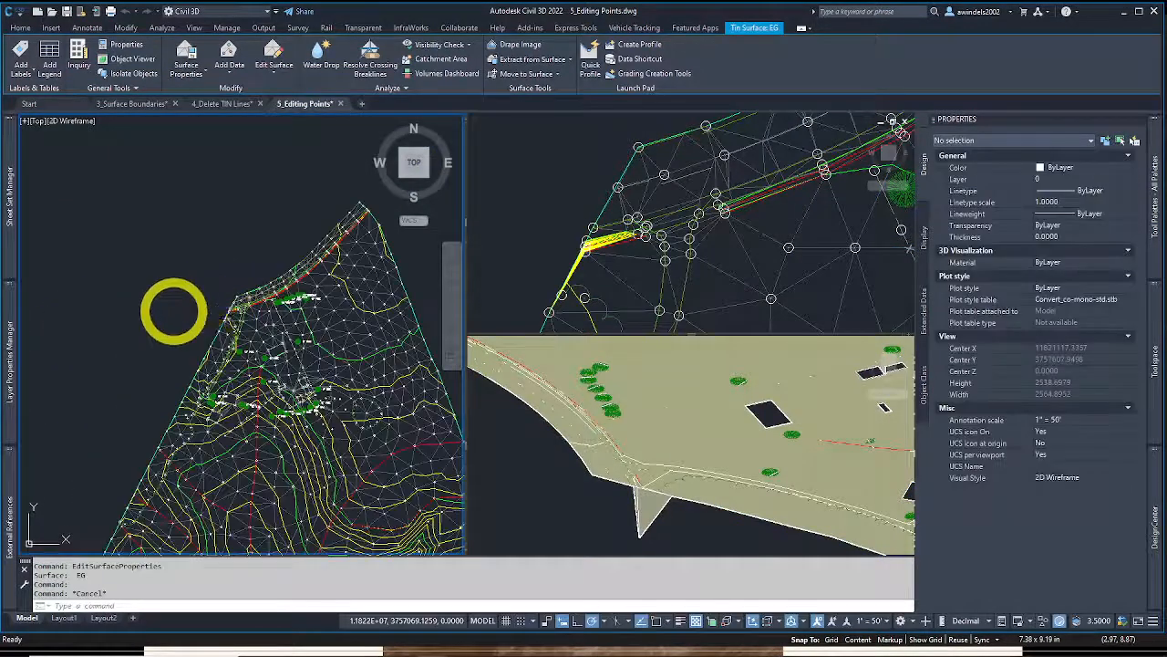
scroll(173, 310, up, 8)
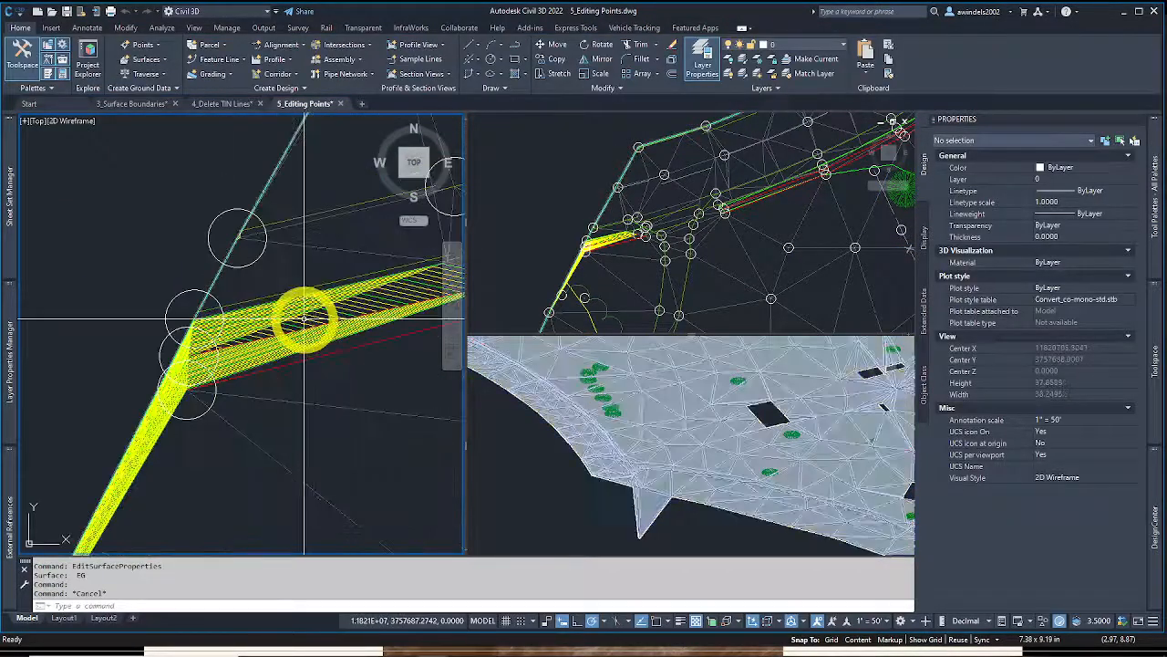
scroll(273, 326, up, 1)
scroll(96, 370, up, 2)
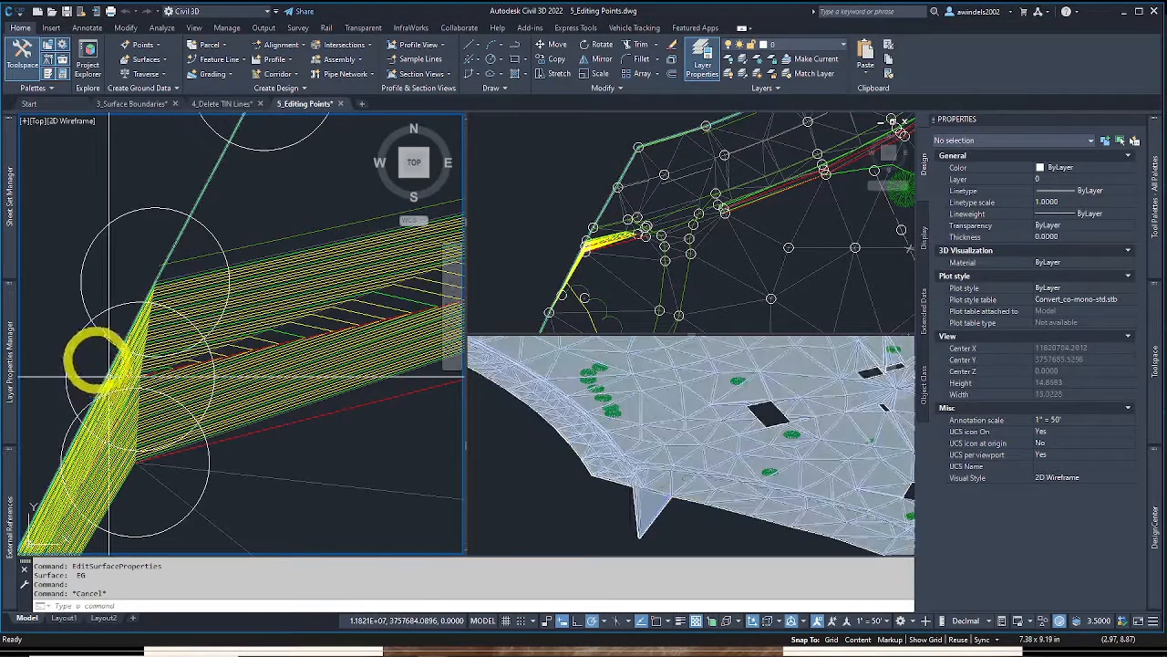
scroll(167, 392, up, 4)
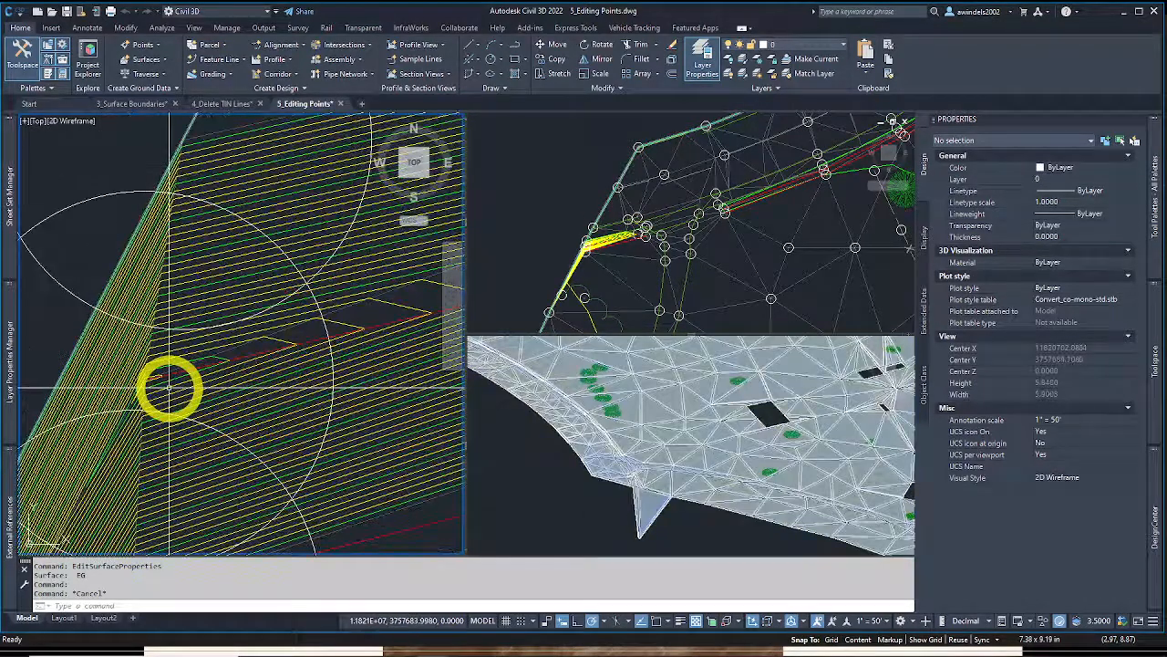
scroll(169, 388, down, 4)
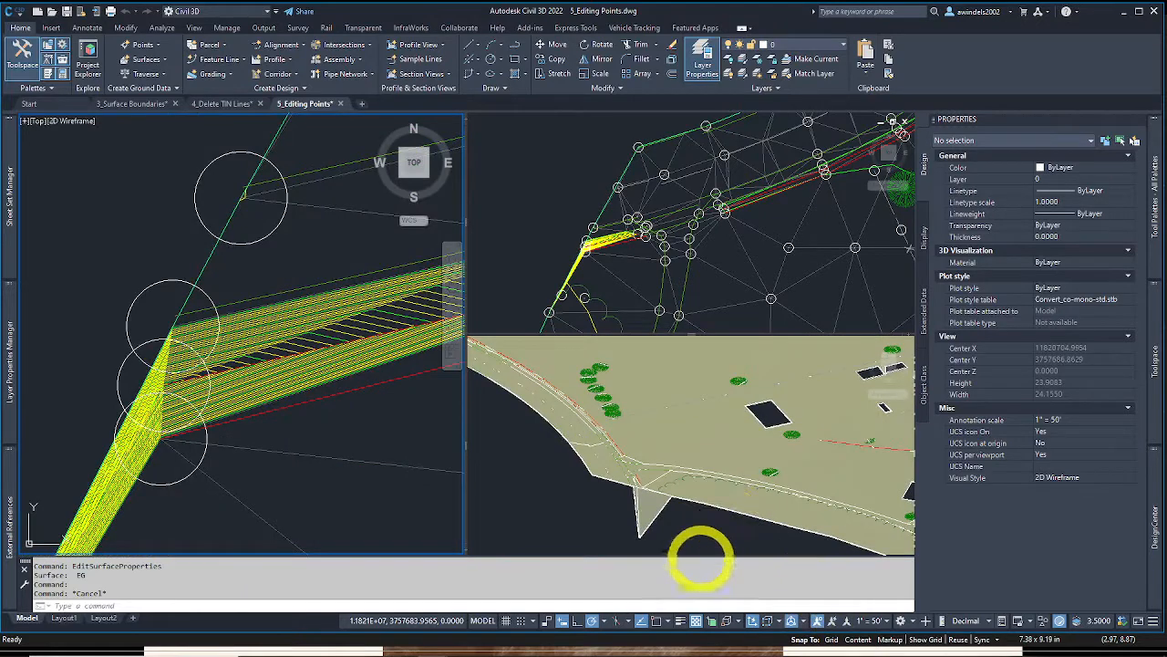
click(366, 439)
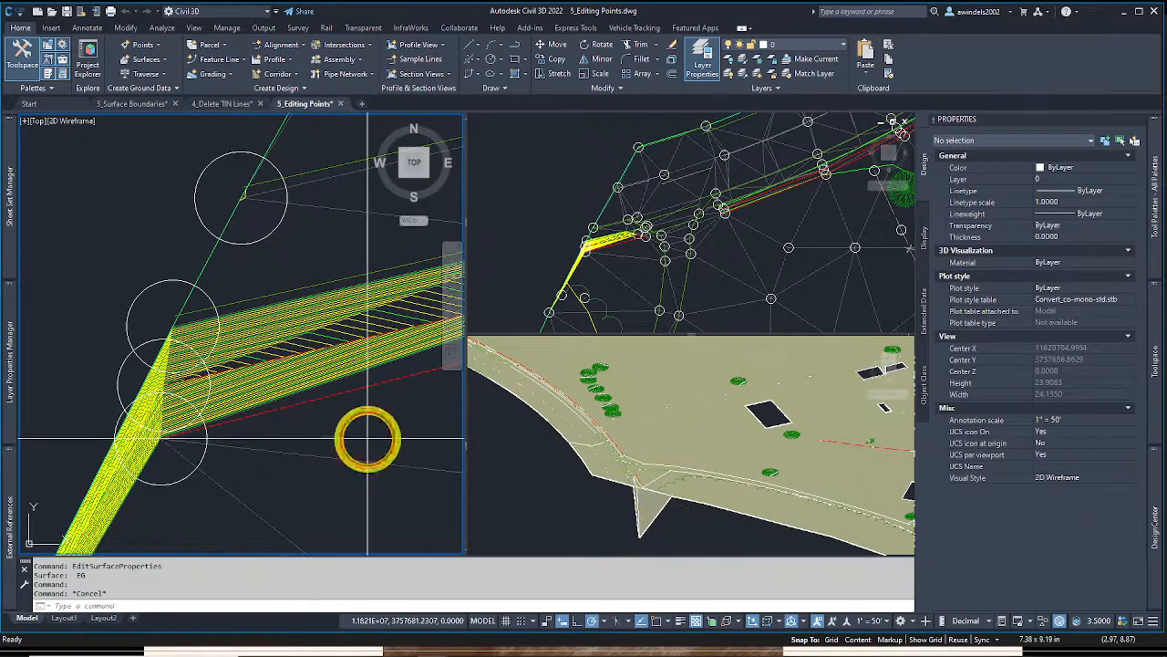
key(Escape)
Try to start Modify Point on the EG surface with the Contours and Triangles style active
click(342, 339)
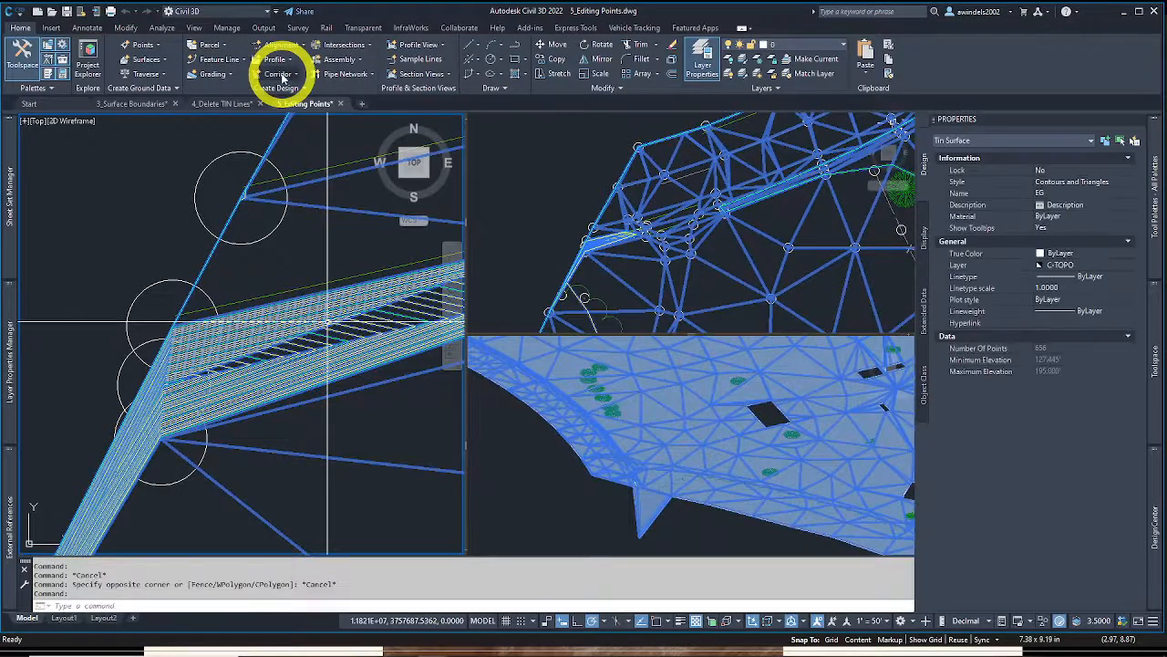
click(276, 67)
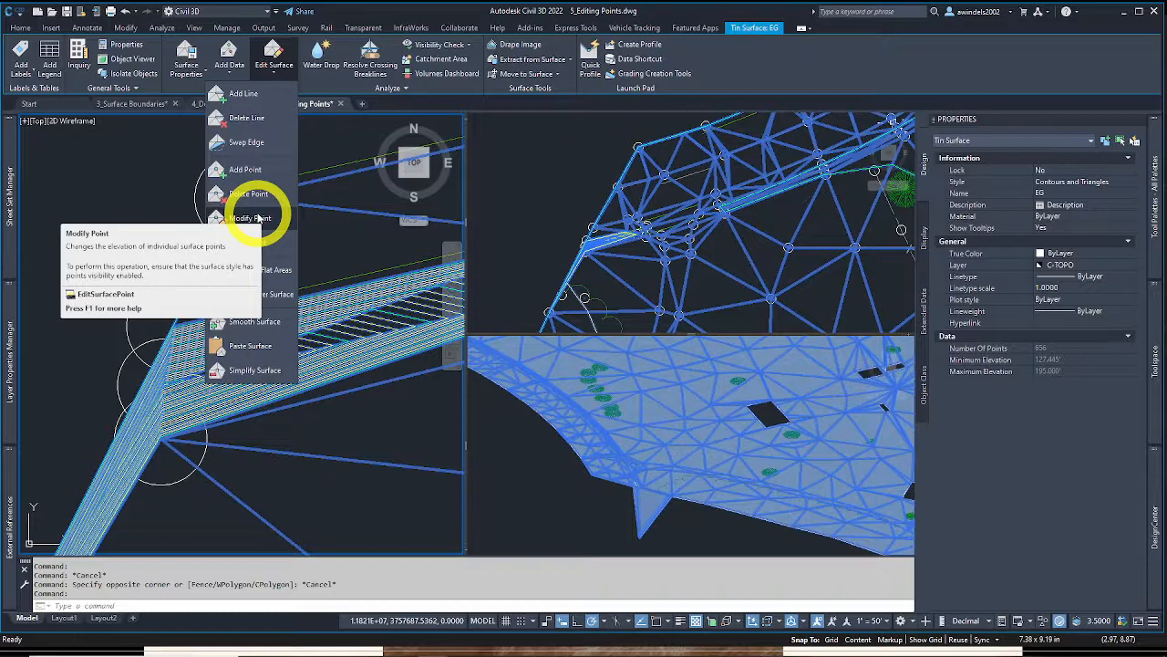
click(258, 217)
click(218, 356)
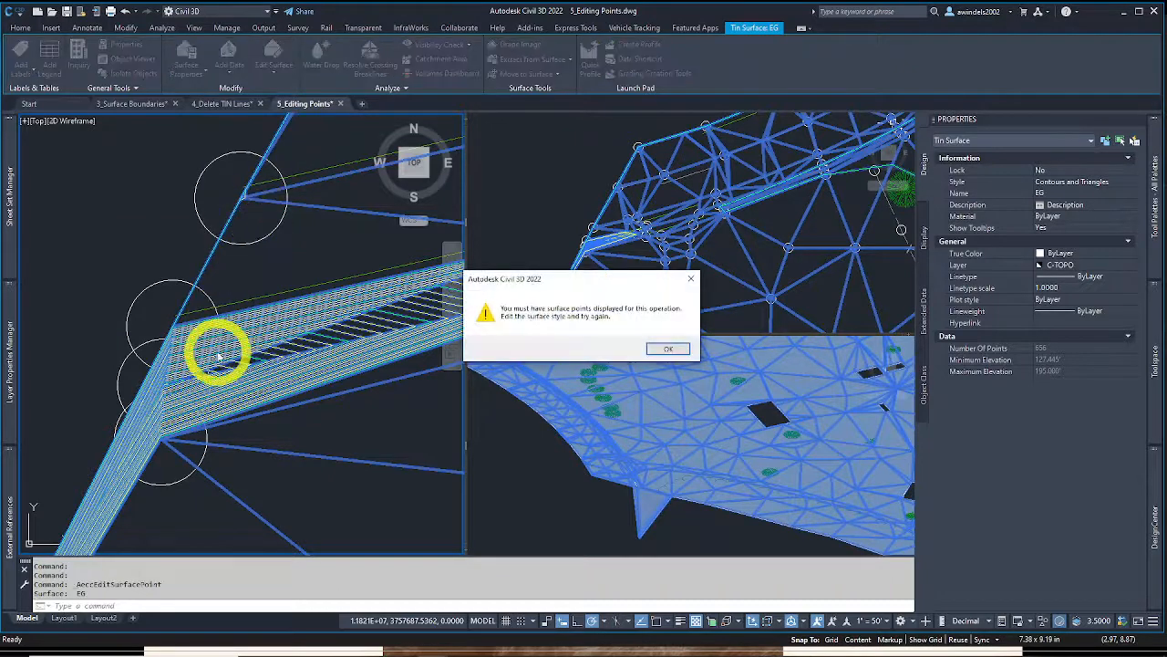
key(Return)
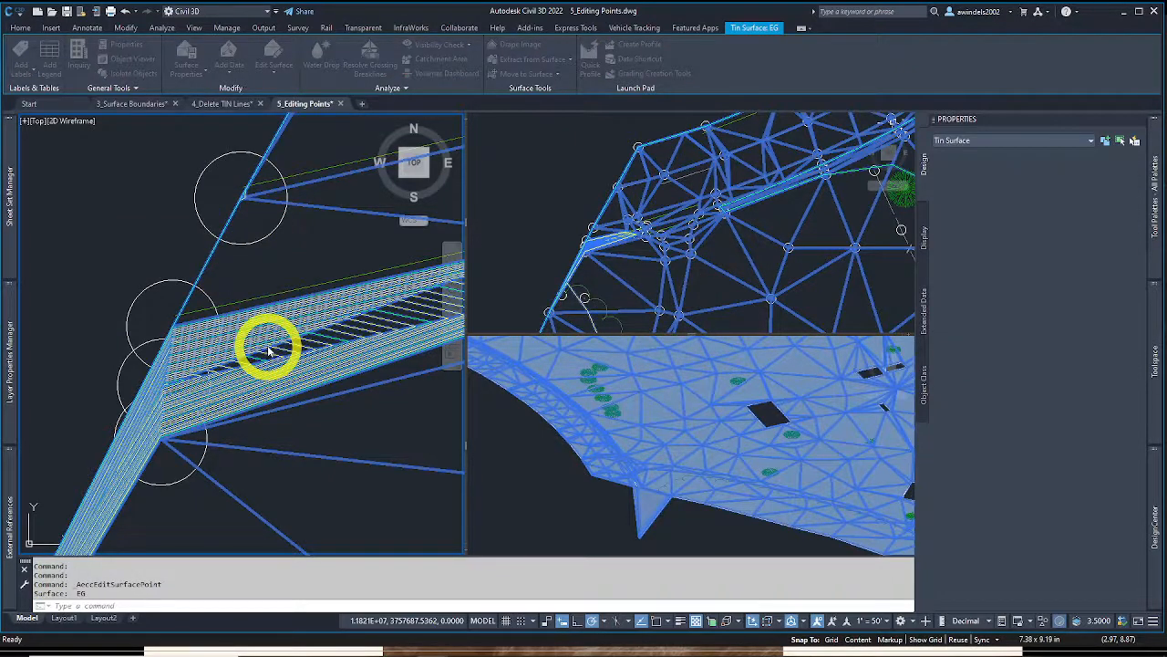
click(268, 351)
right_click(265, 345)
click(320, 497)
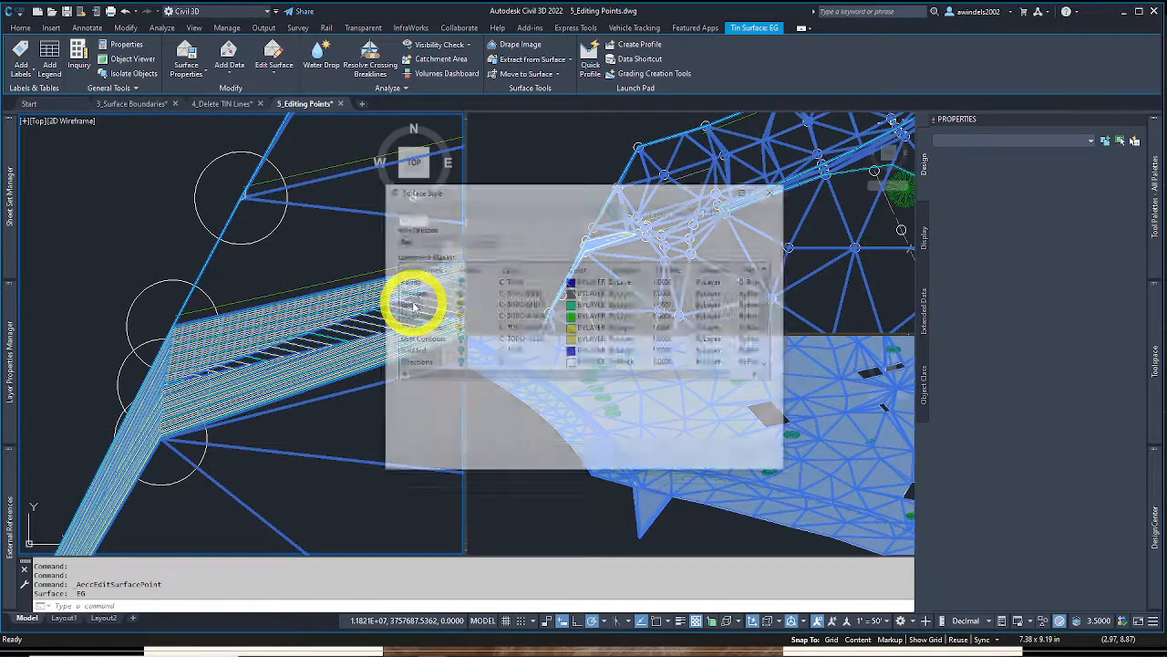
key(Escape)
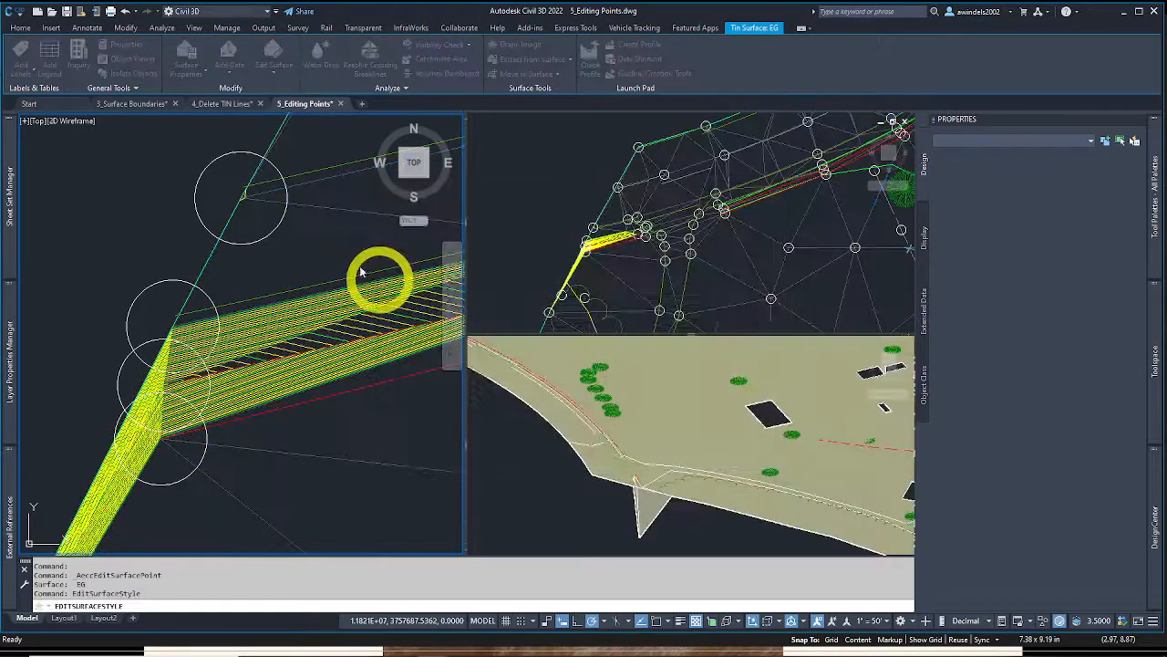
Change the EG surface's style to Triangles and Points in its surface properties so surface points are displayed
click(328, 301)
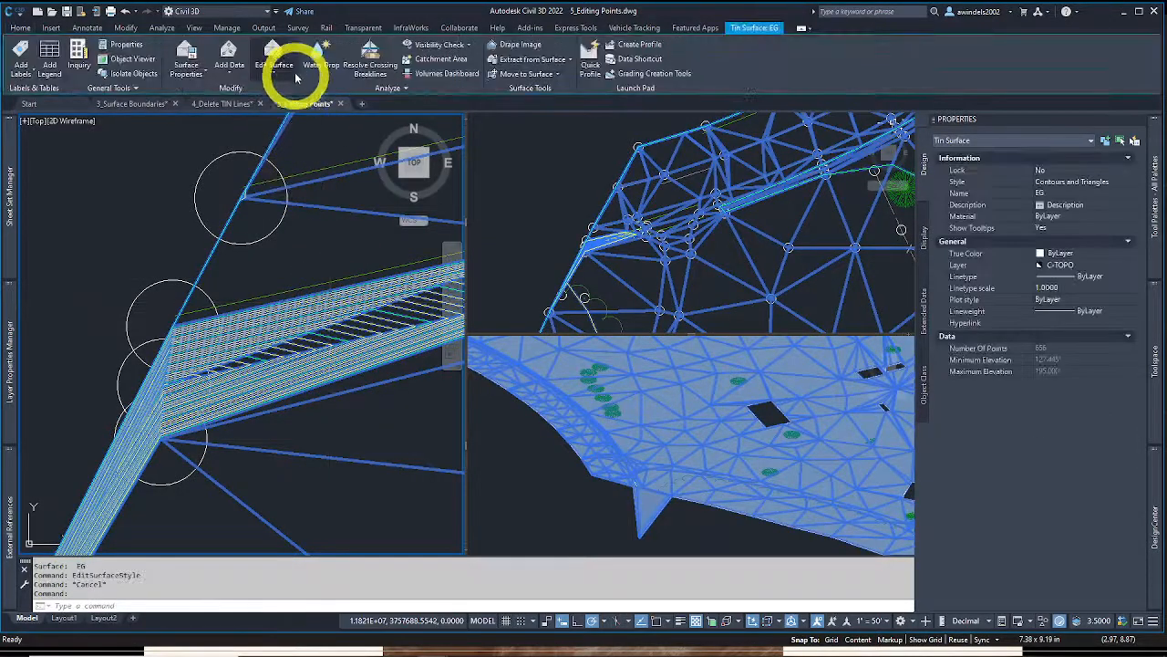
click(282, 57)
click(282, 57)
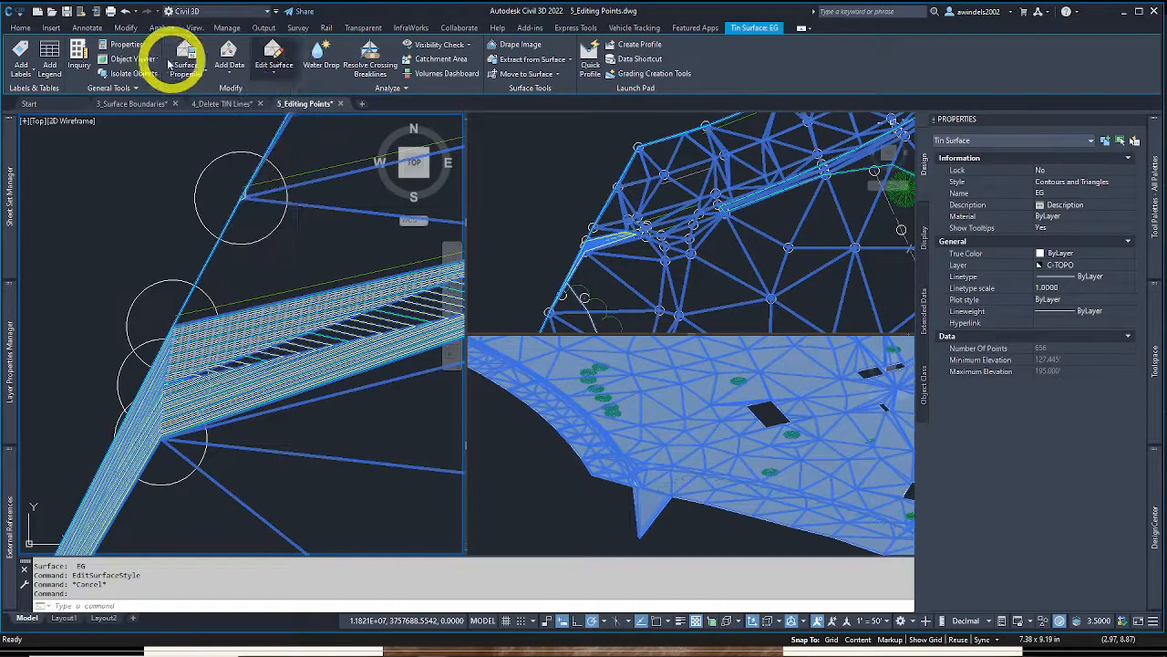
double_click(386, 345)
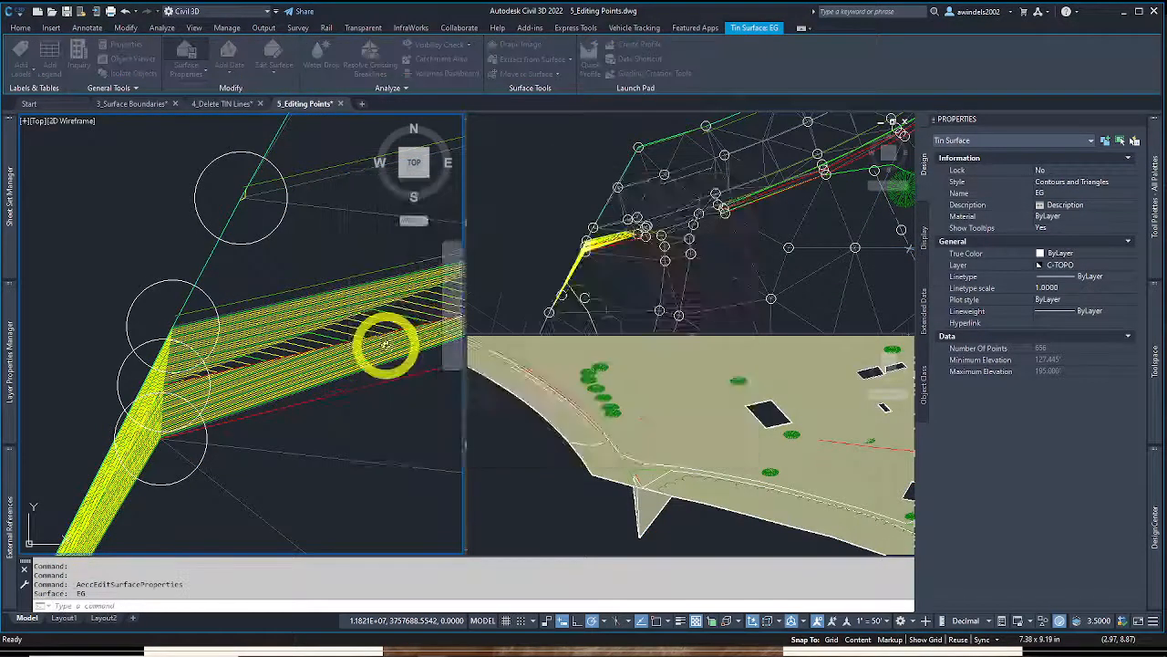
click(405, 325)
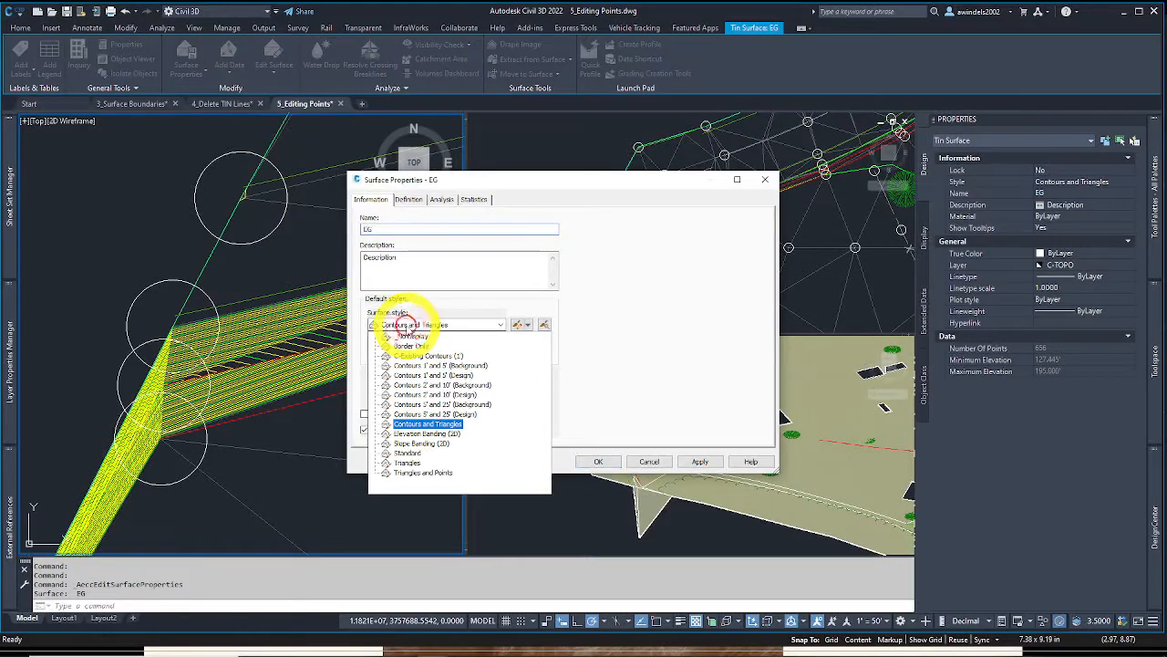
click(420, 472)
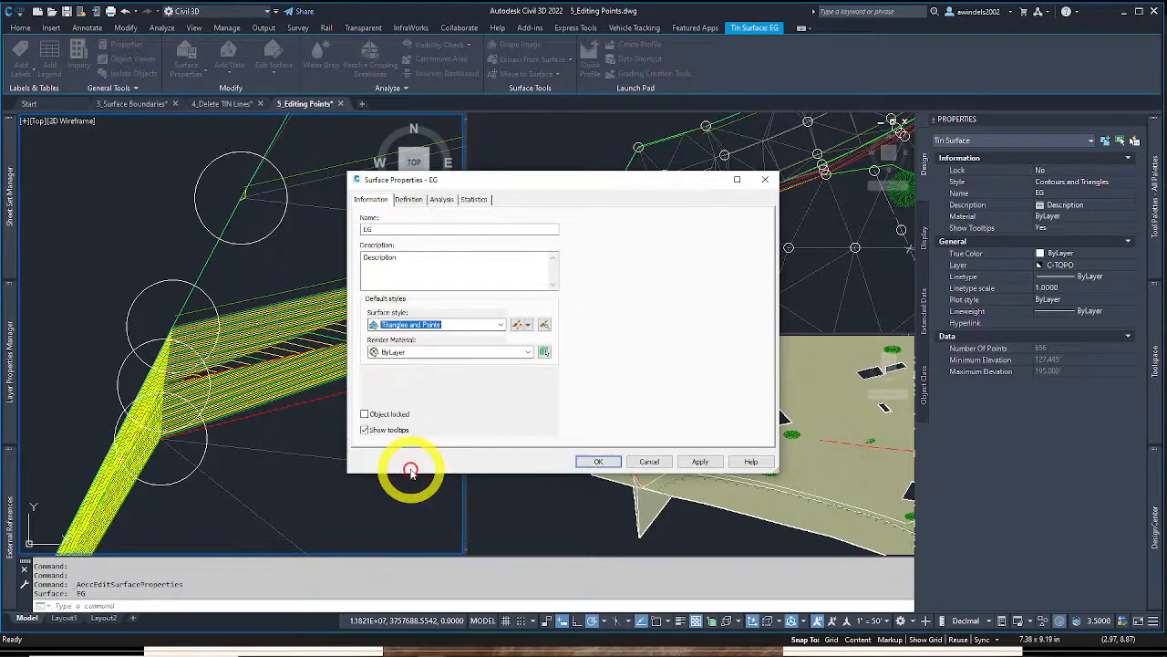
click(609, 461)
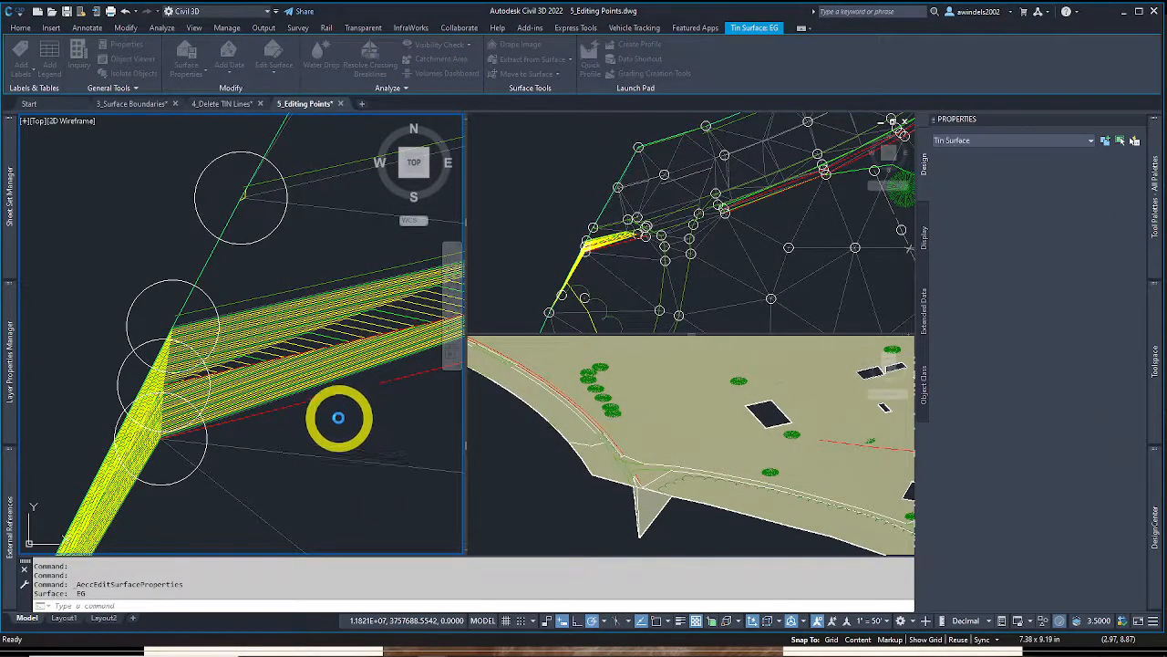
click(177, 390)
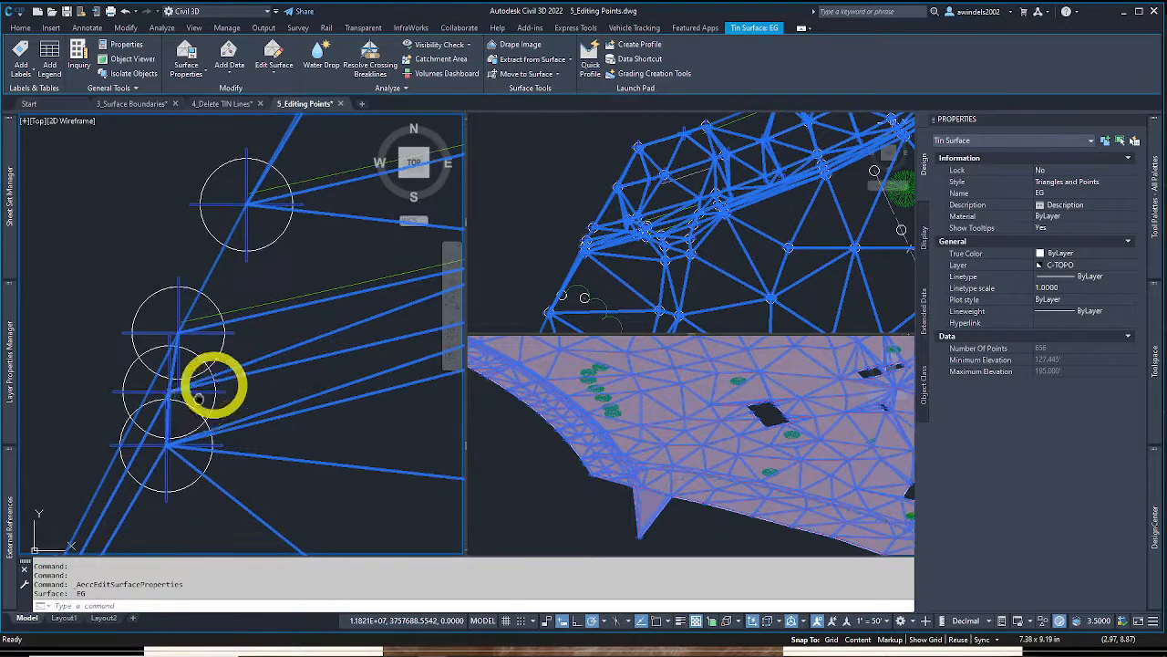
key(Escape)
click(211, 392)
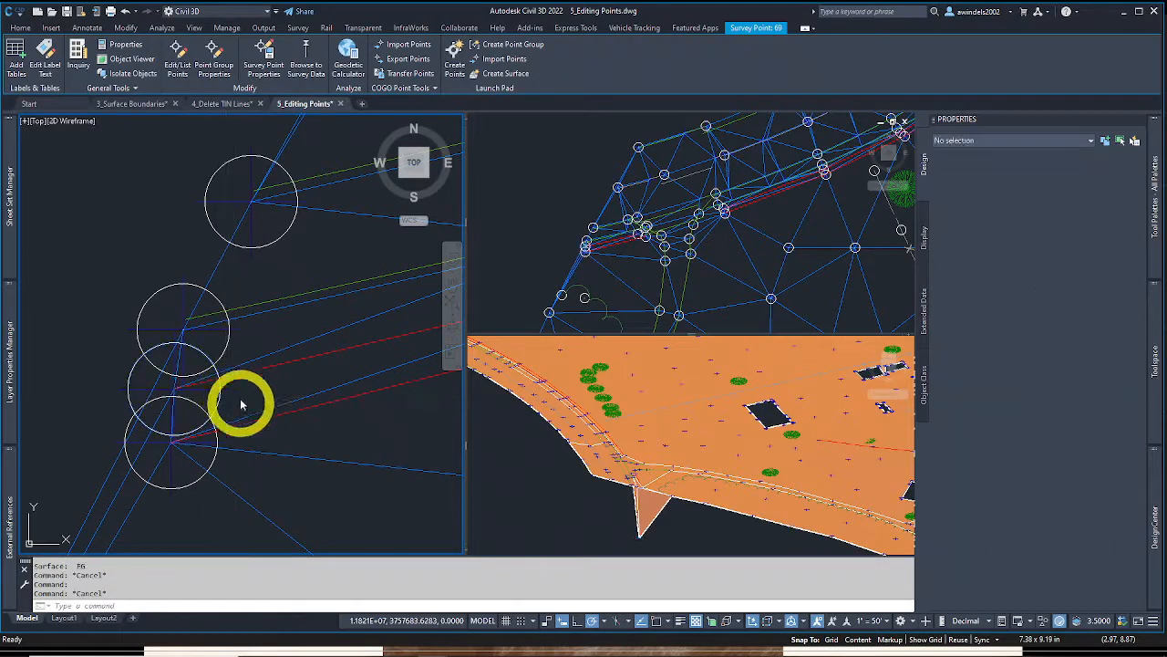
click(230, 399)
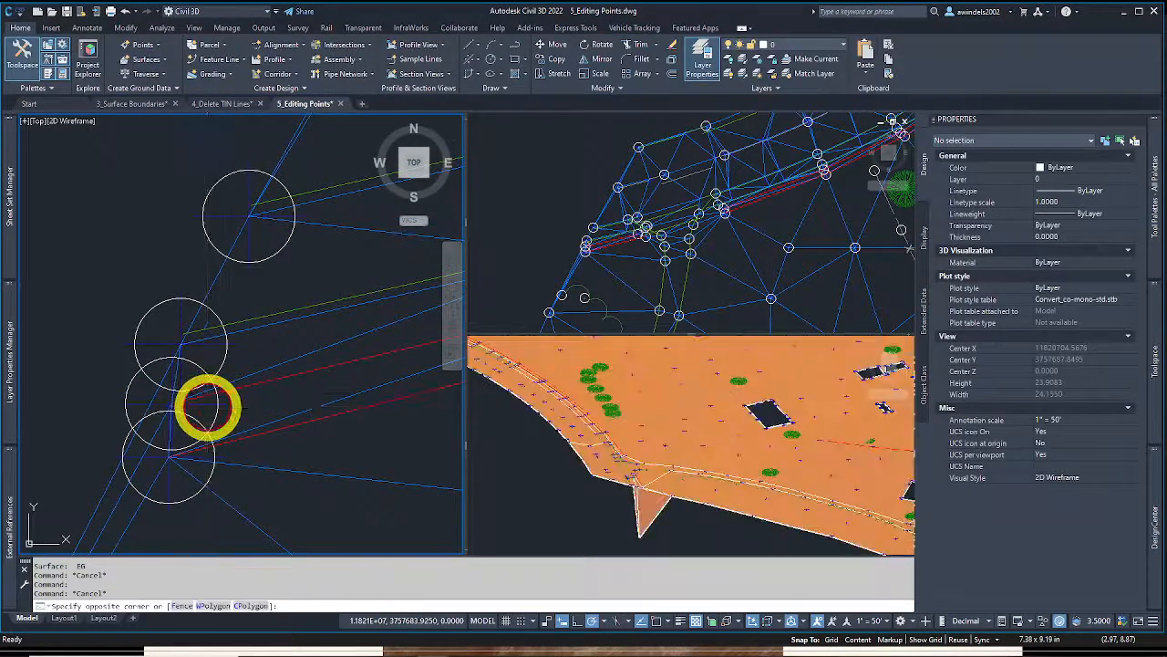
key(Escape)
click(206, 405)
key(Escape)
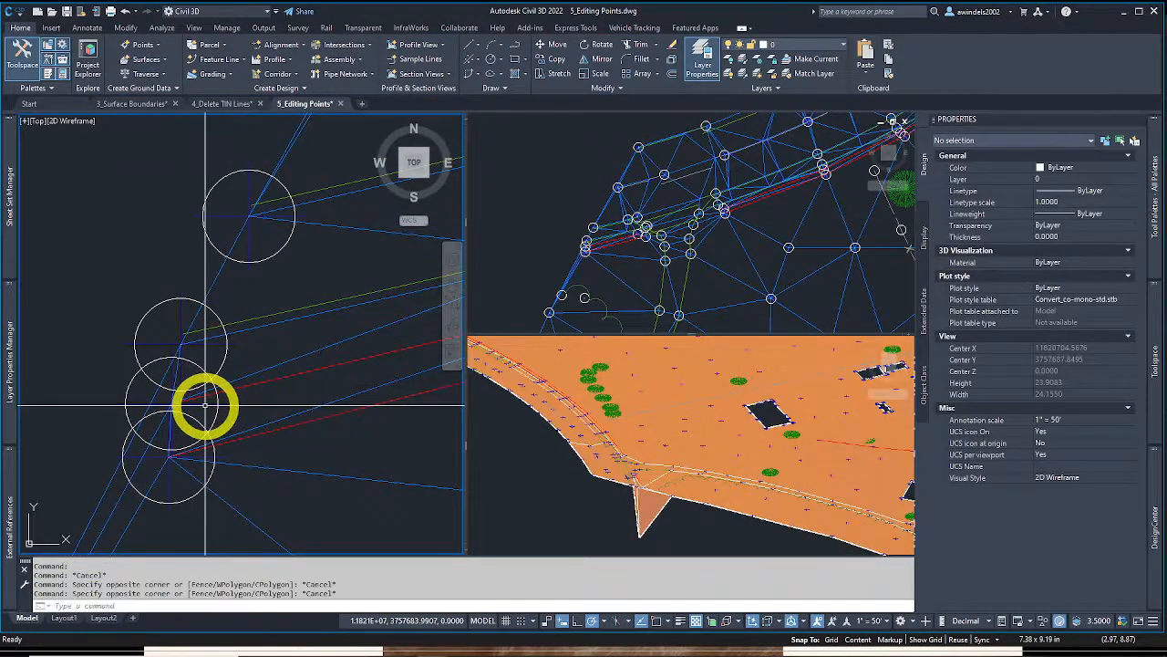
key(Escape)
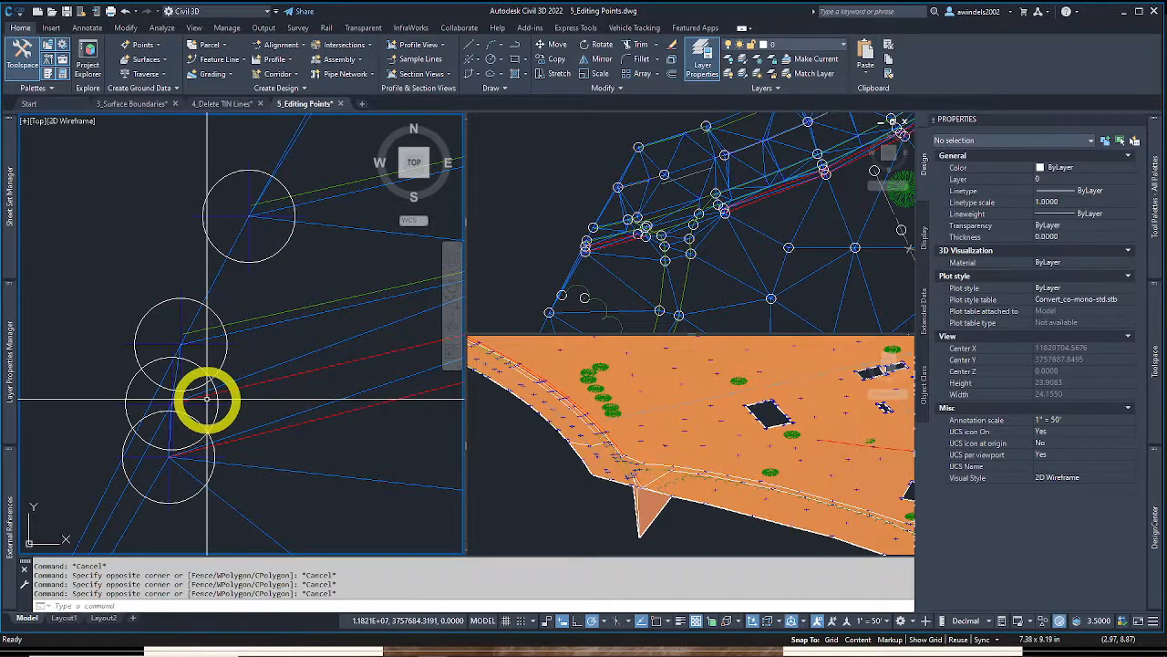
Modify the EG surface point at the tip of the downward spike on the border, setting its elevation to 190.76
click(226, 401)
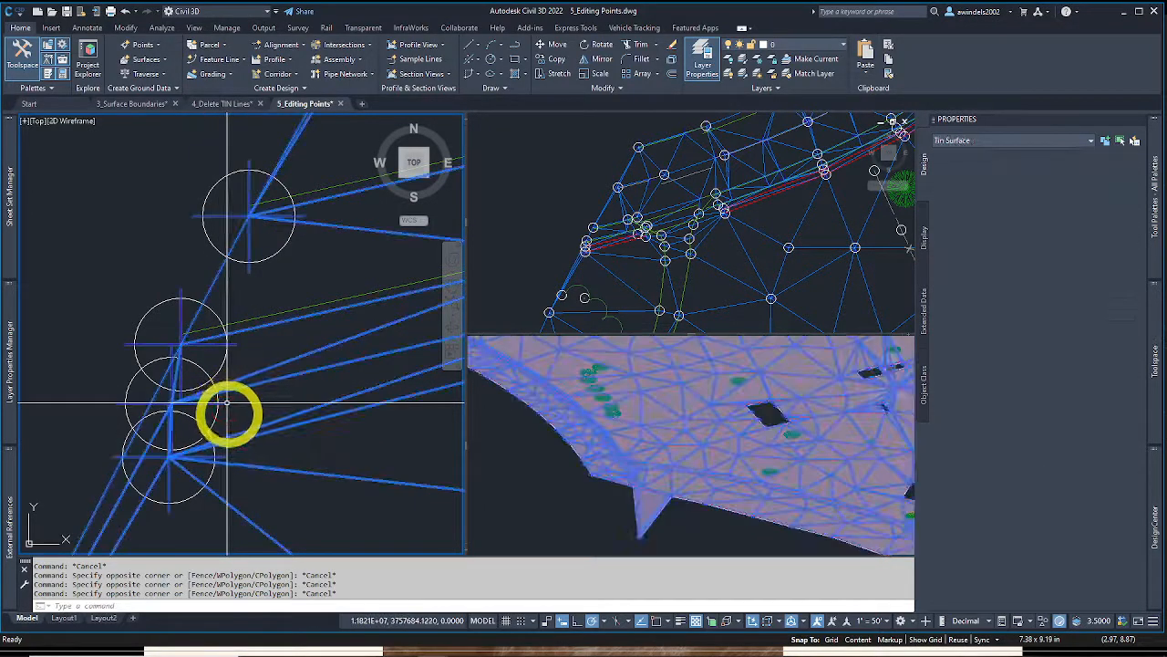
middle_drag(219, 427, 214, 417)
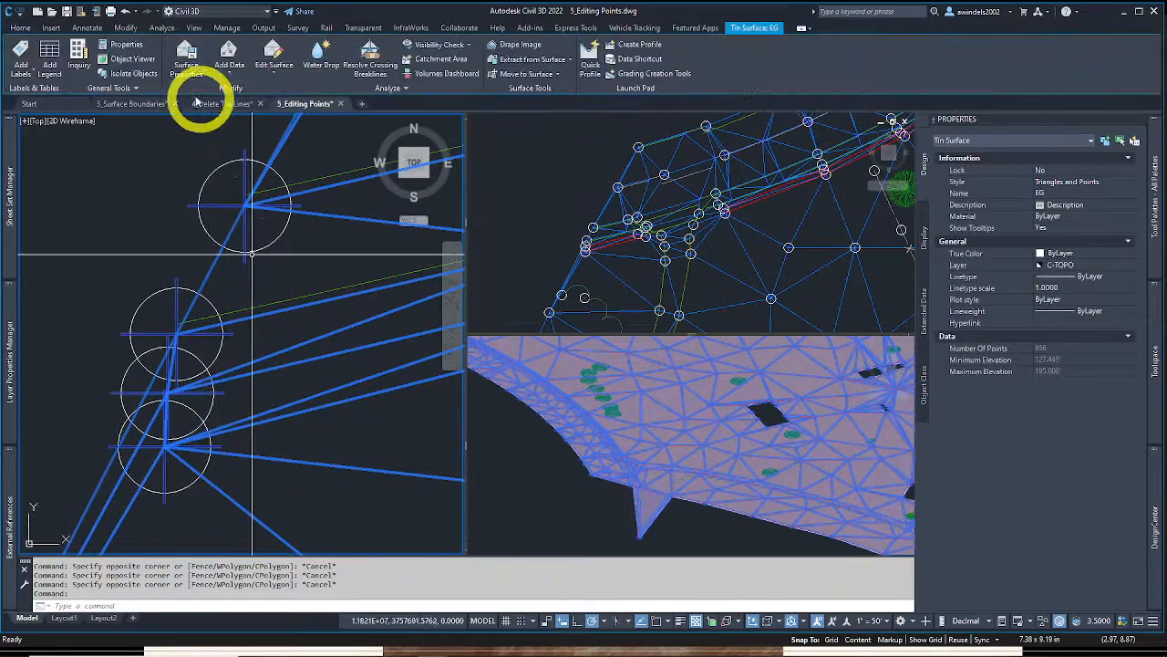
click(274, 73)
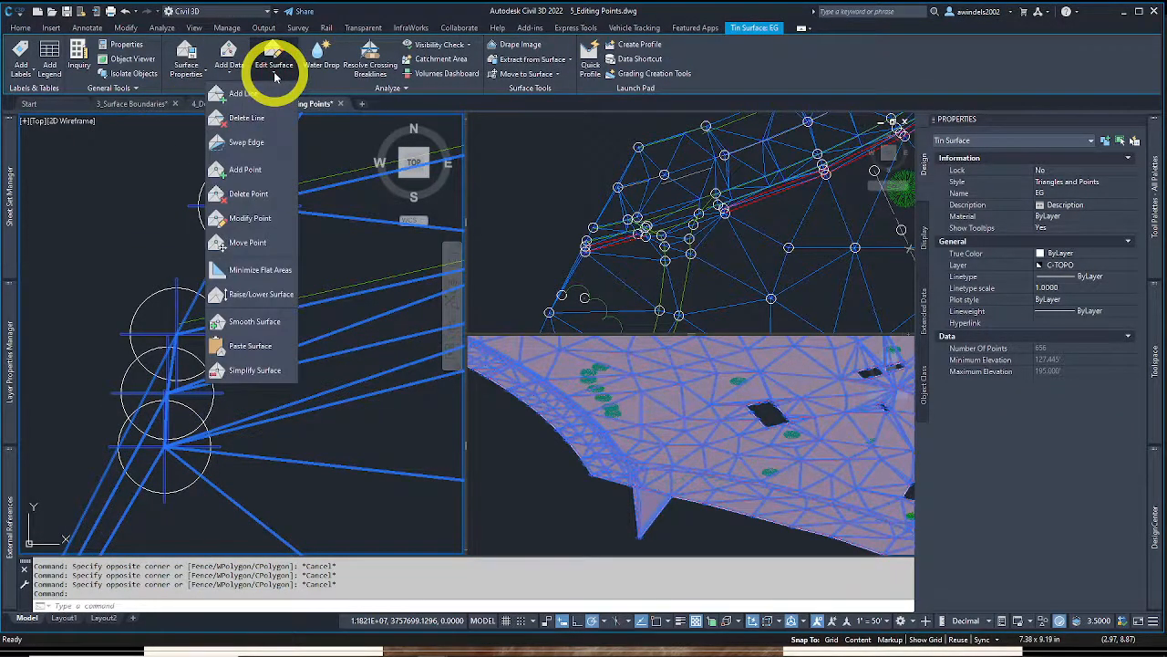
click(270, 217)
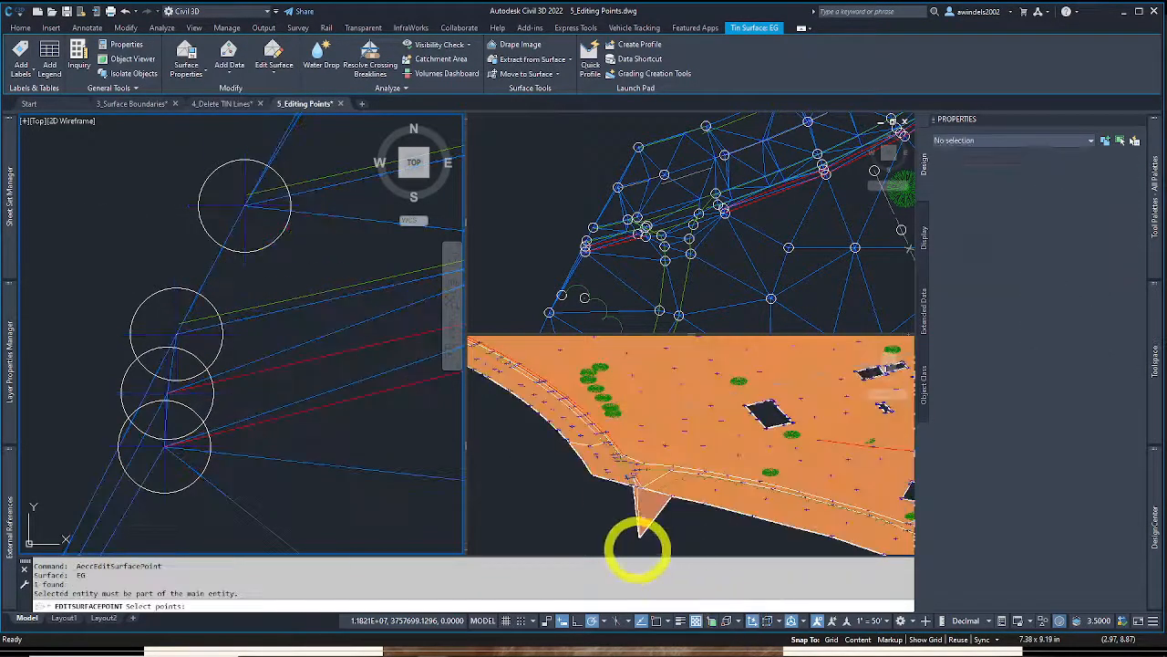
click(639, 543)
scroll(638, 541, up, 2)
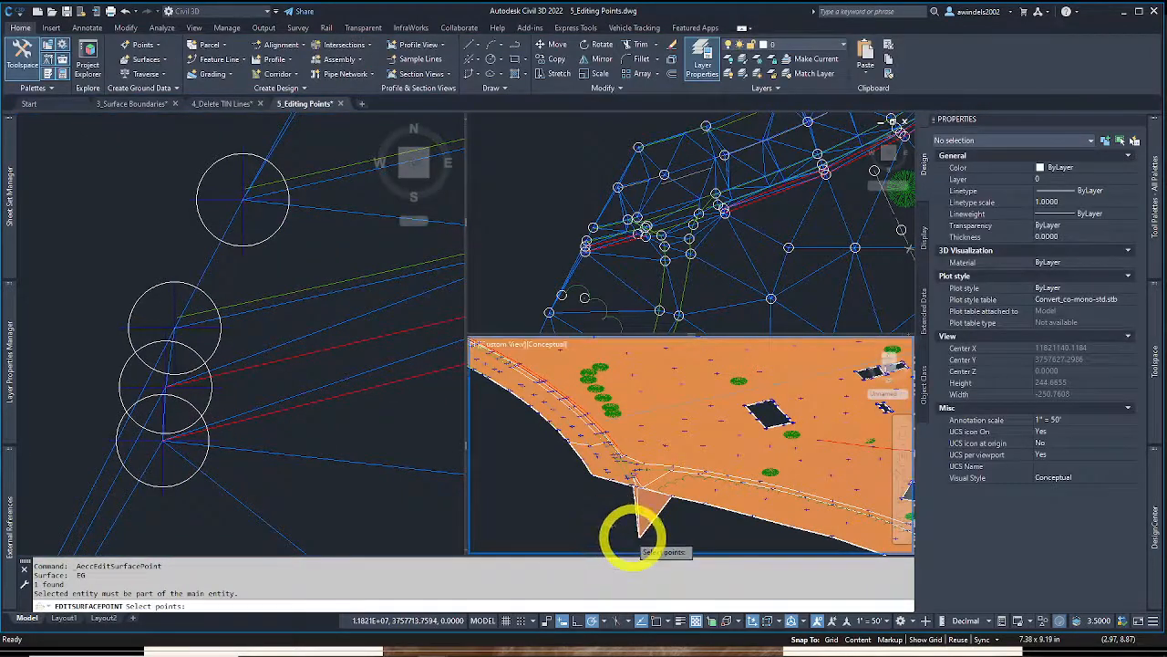
scroll(635, 538, up, 6)
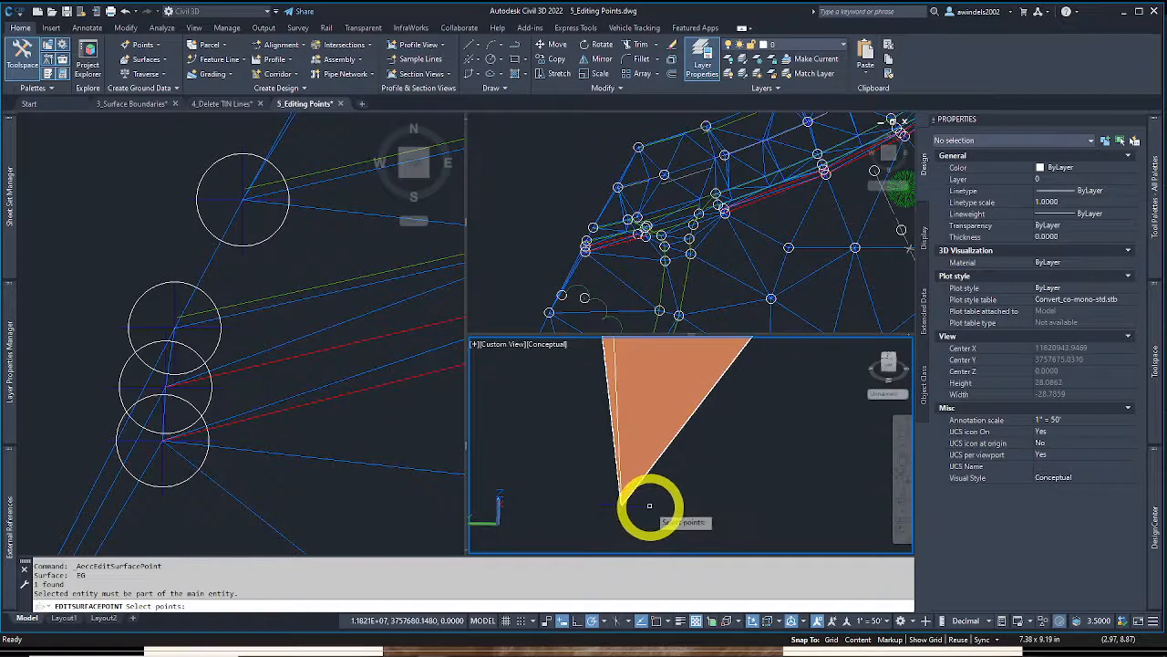
scroll(643, 507, down, 8)
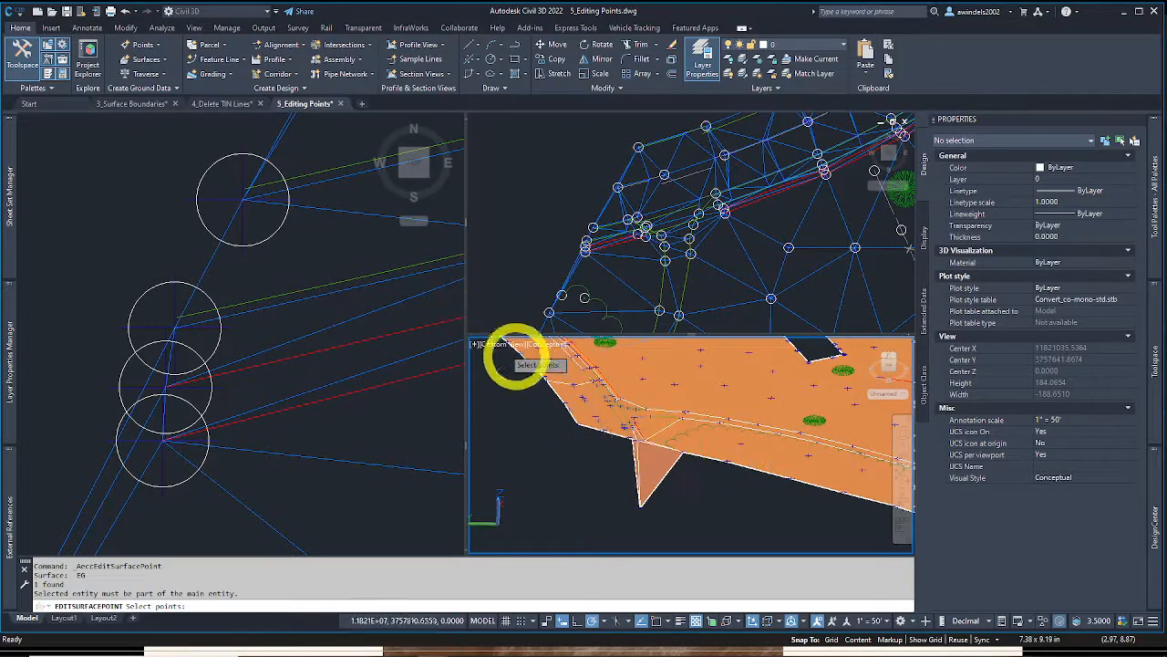
scroll(657, 514, up, 6)
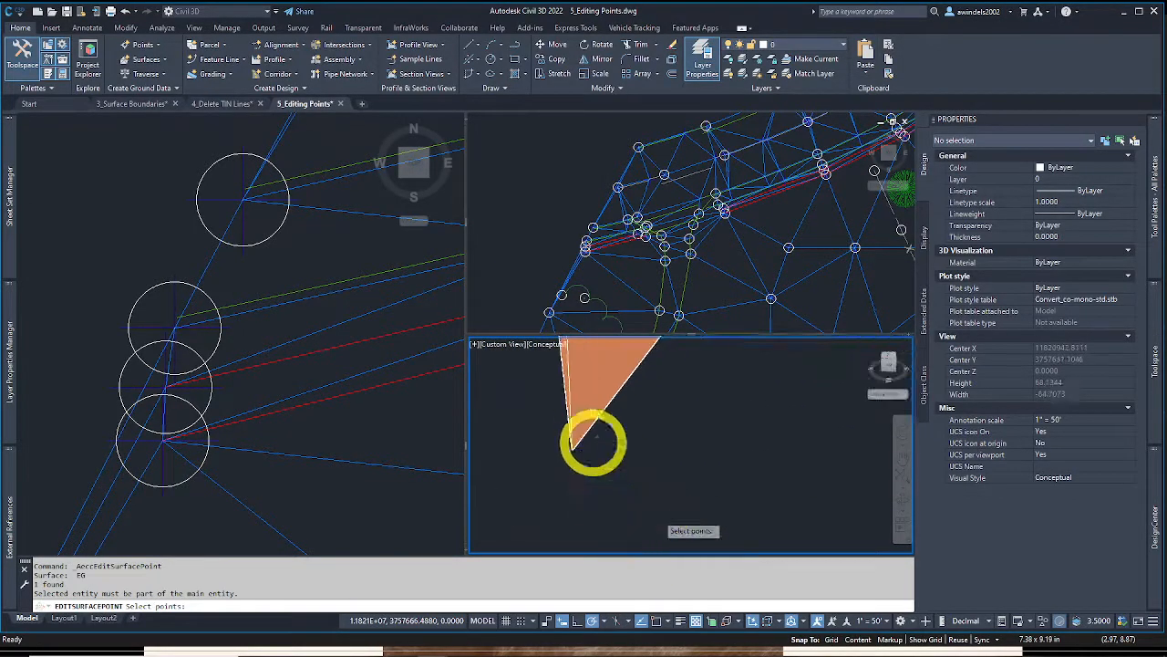
click(584, 449)
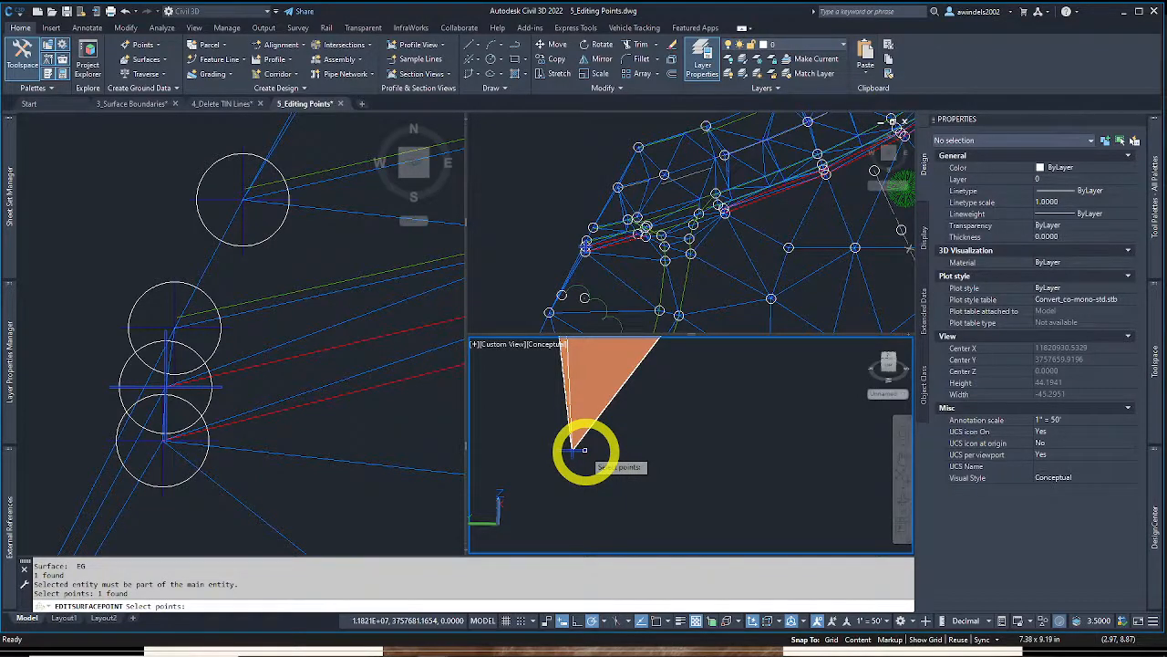
key(Return)
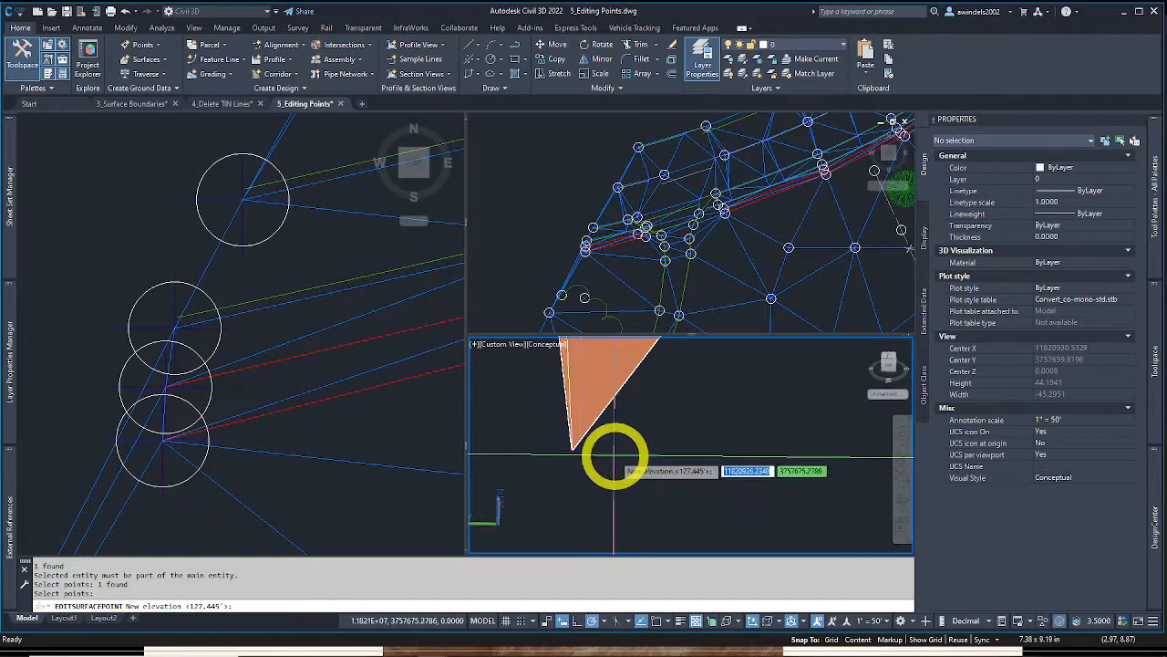
text(190.76)
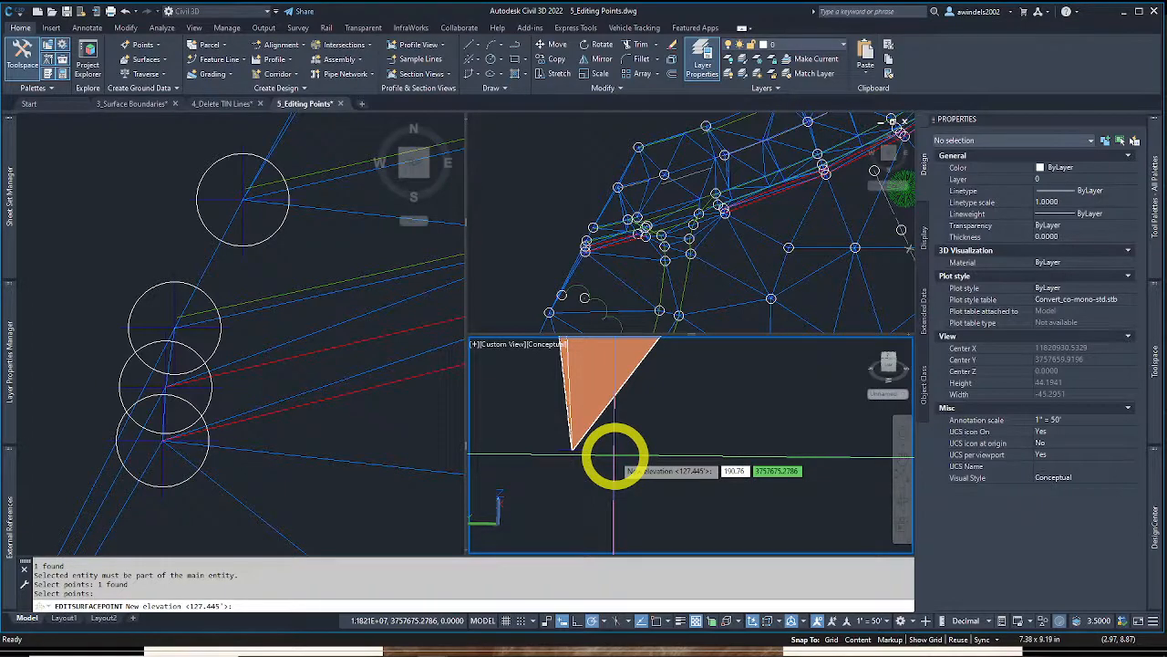
text(190.76)
key(Return)
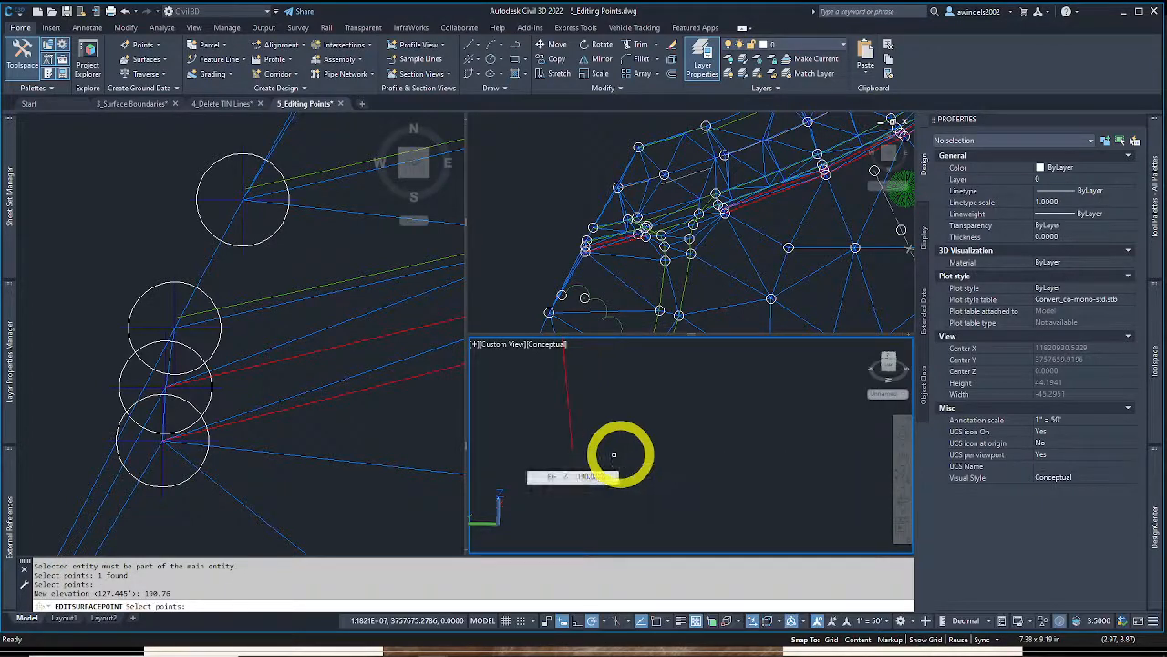
Inspect the edited border area in the 3D view, end the point edit and clear the surface selection
shift+middle_drag(613, 453, 583, 439)
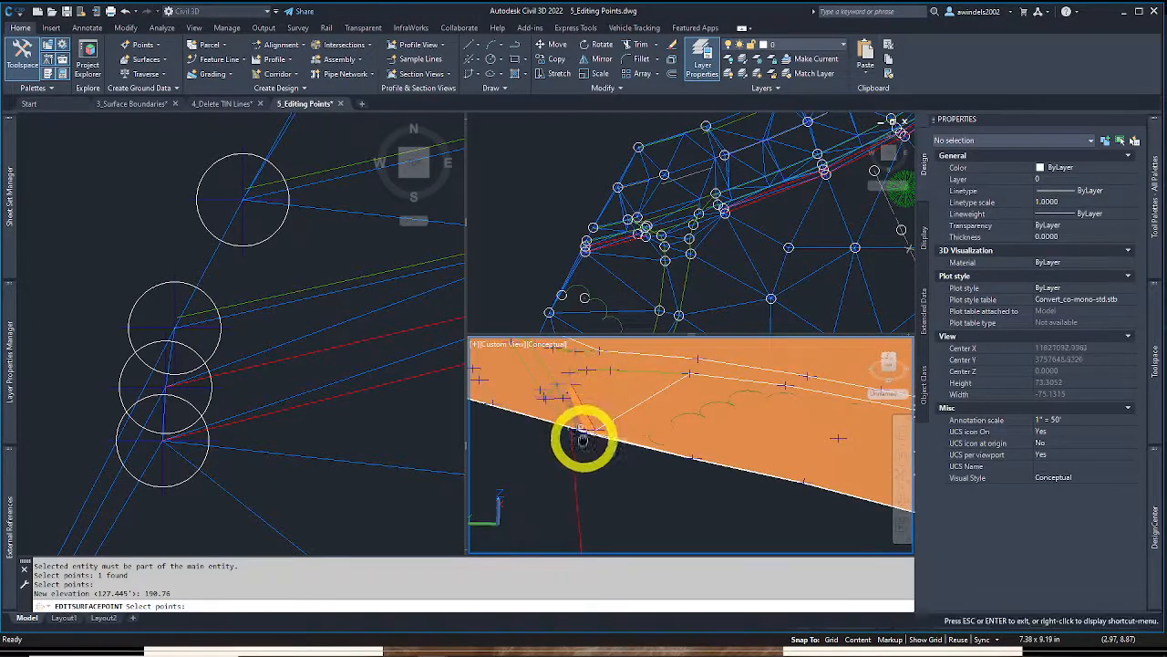
click(597, 477)
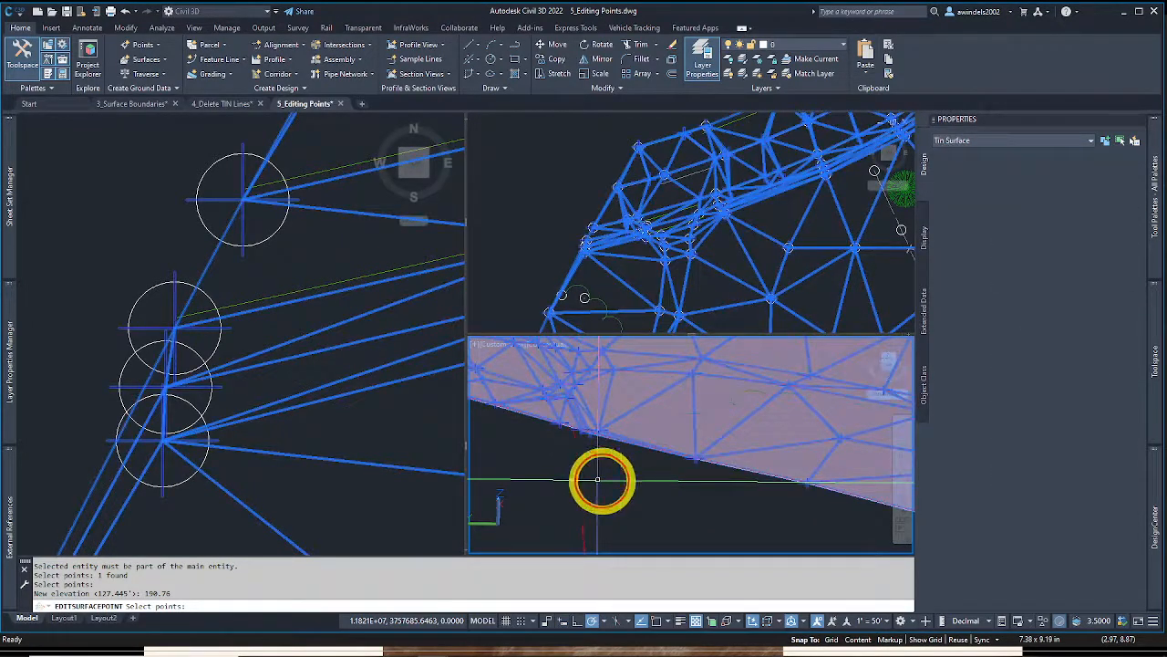
key(Escape)
shift+middle_drag(578, 481, 584, 467)
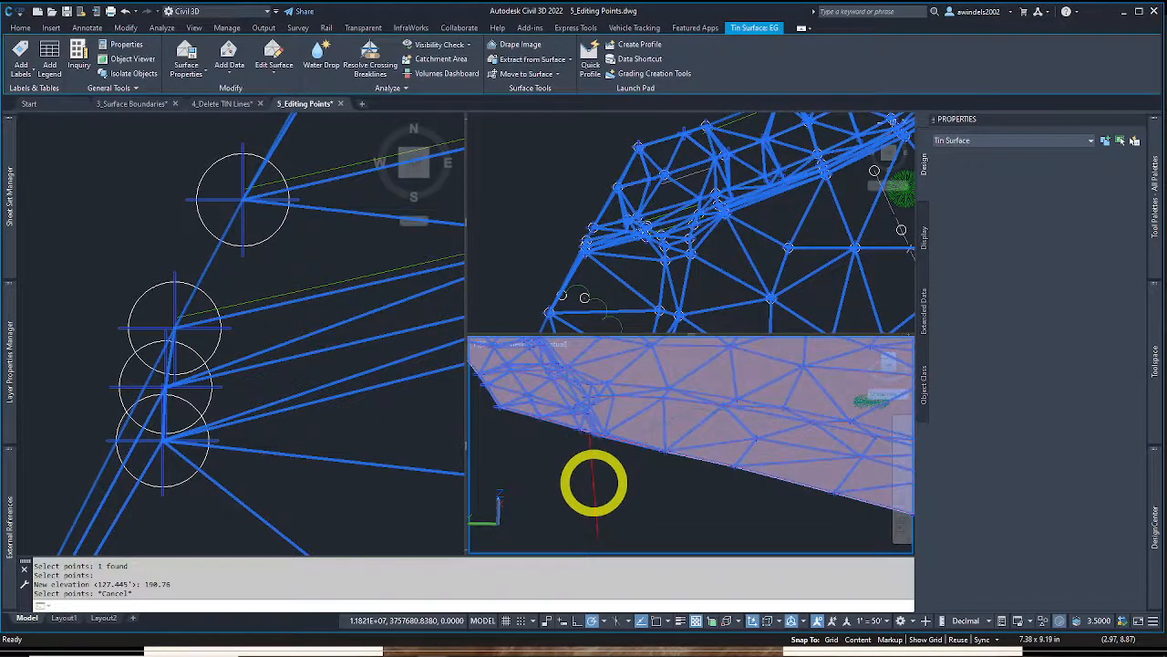
key(Escape)
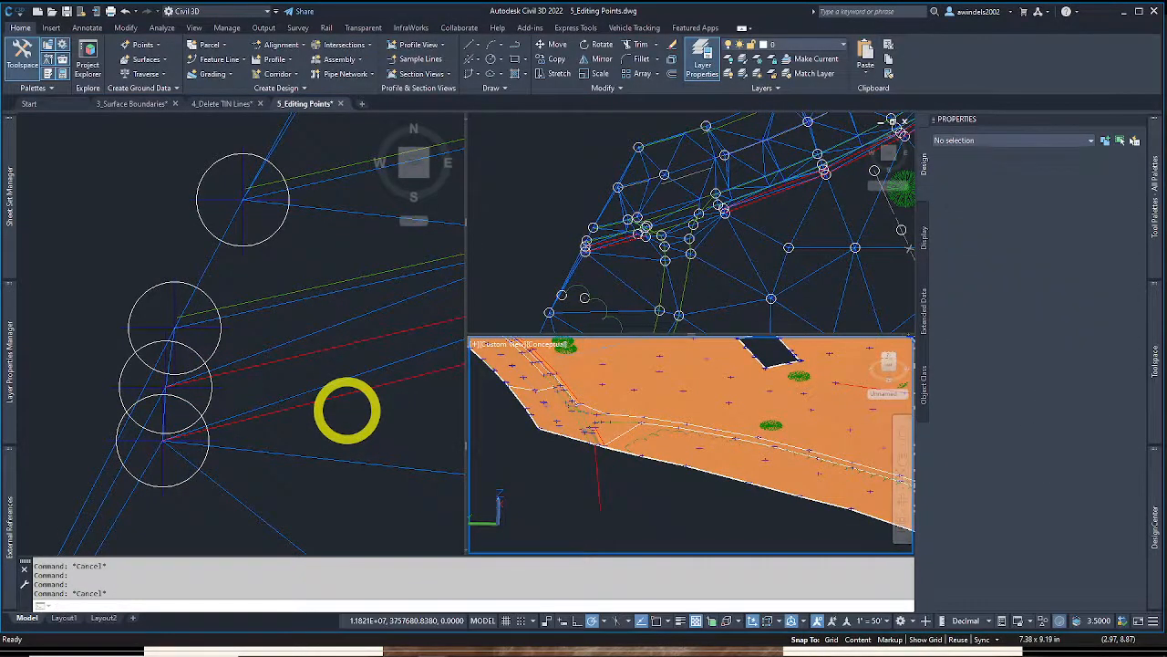
Try to relocate the EG surface point just north of the road's western end with Move Point
click(350, 411)
scroll(351, 411, down, 3)
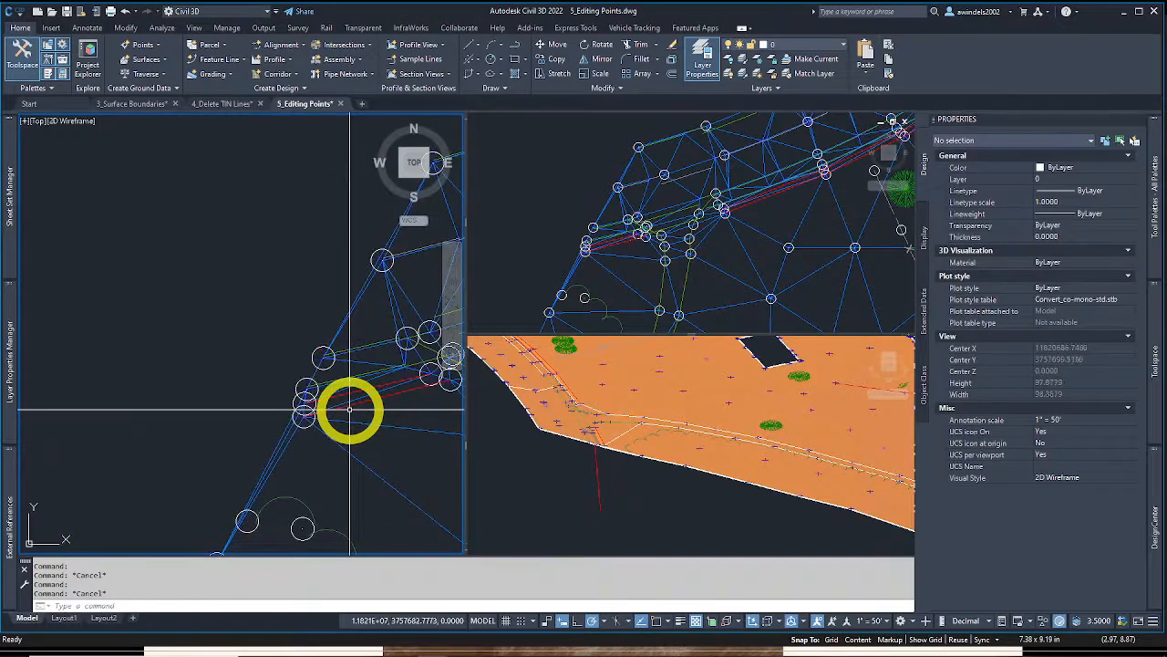
scroll(350, 411, down, 5)
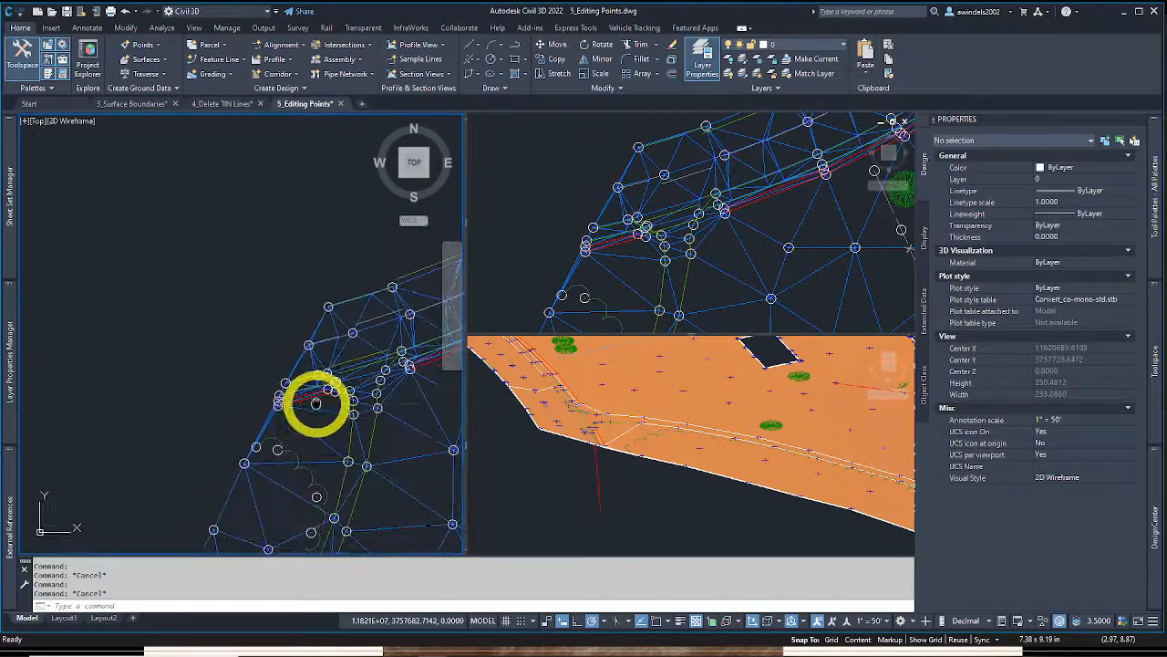
scroll(310, 407, up, 3)
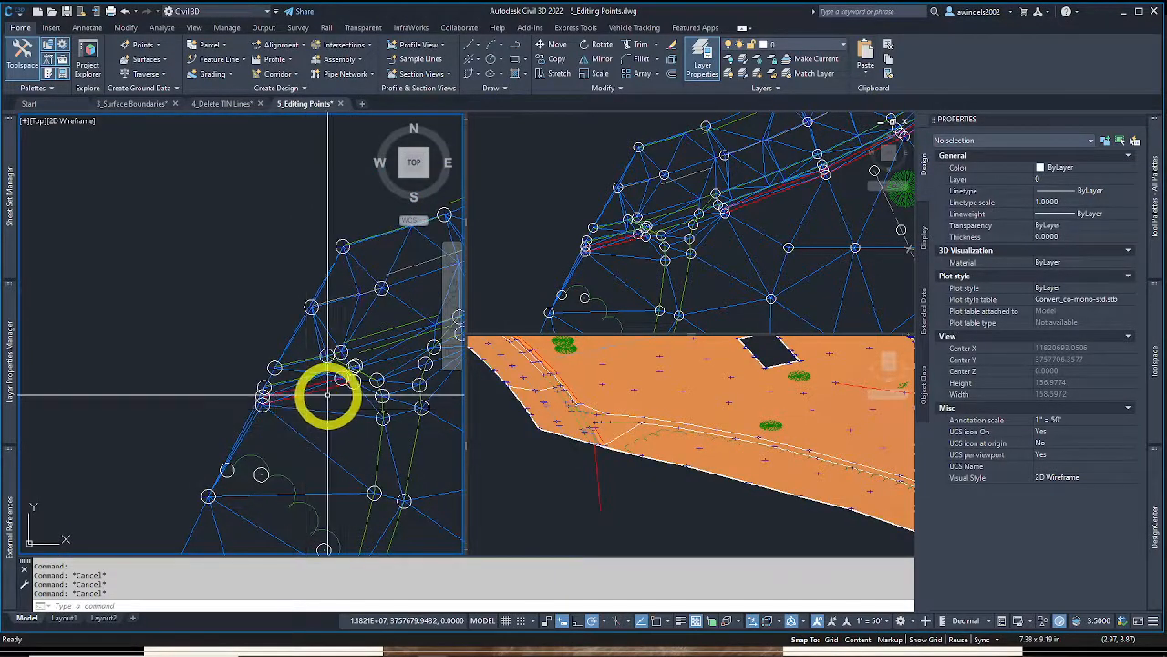
scroll(327, 395, up, 4)
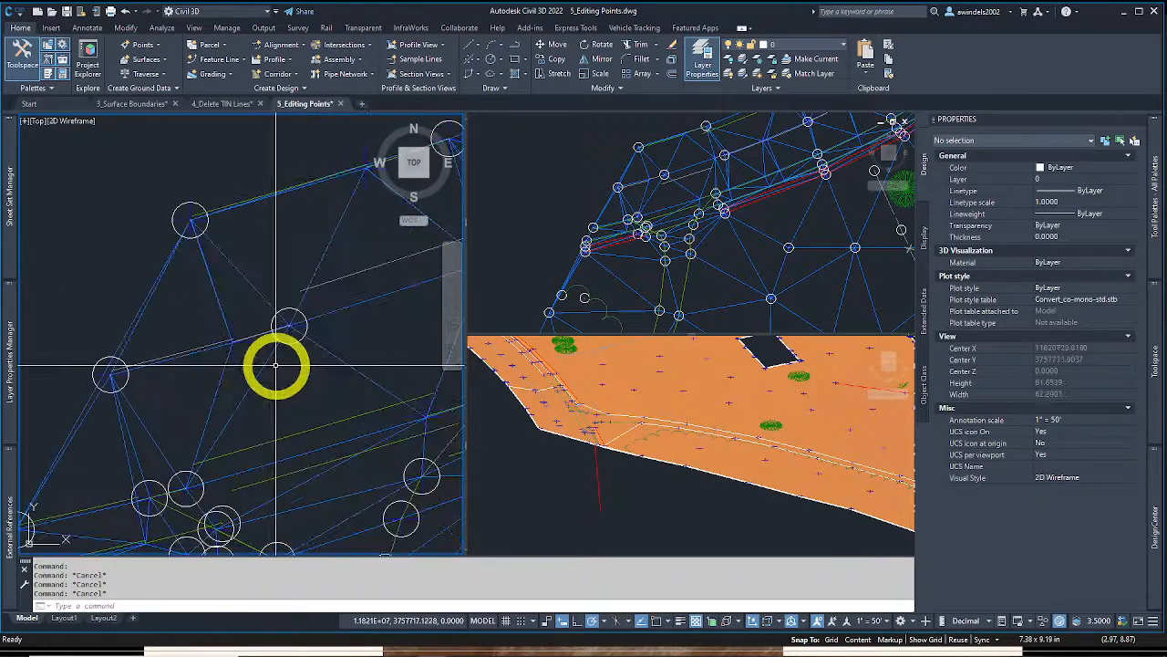
click(290, 335)
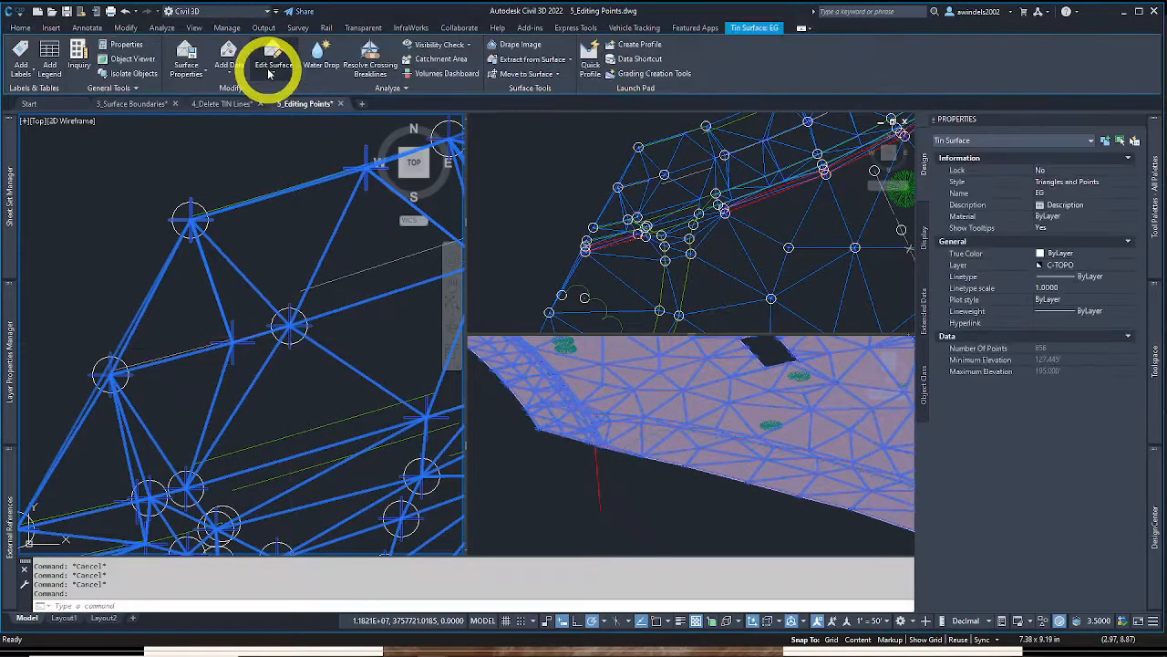
click(273, 66)
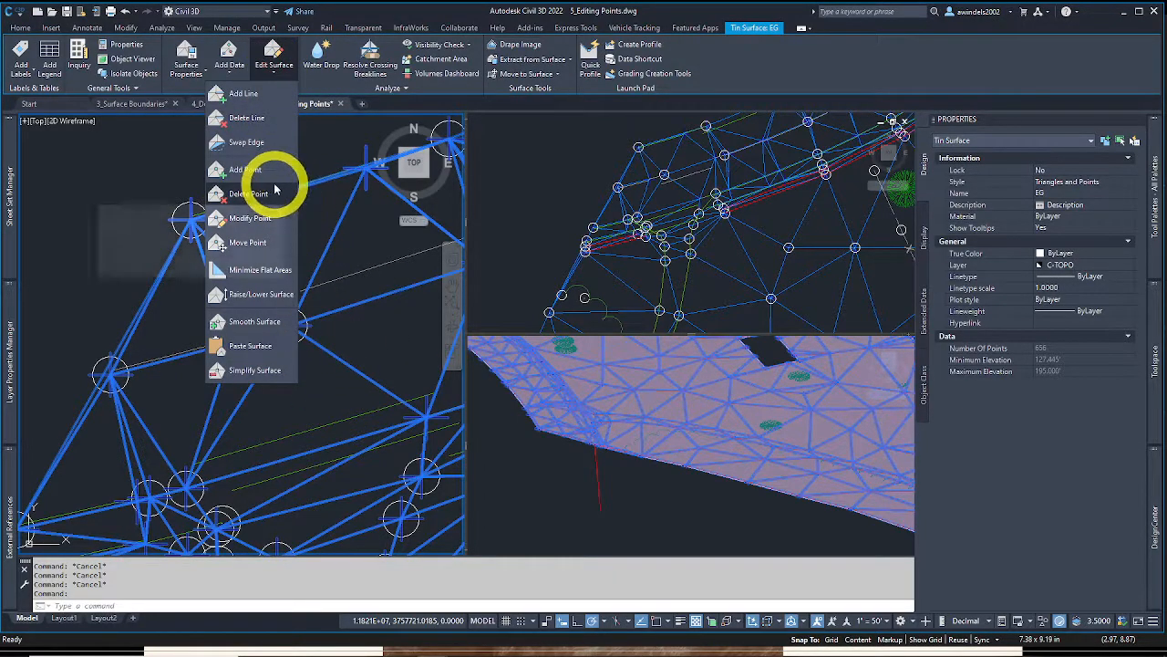
click(269, 244)
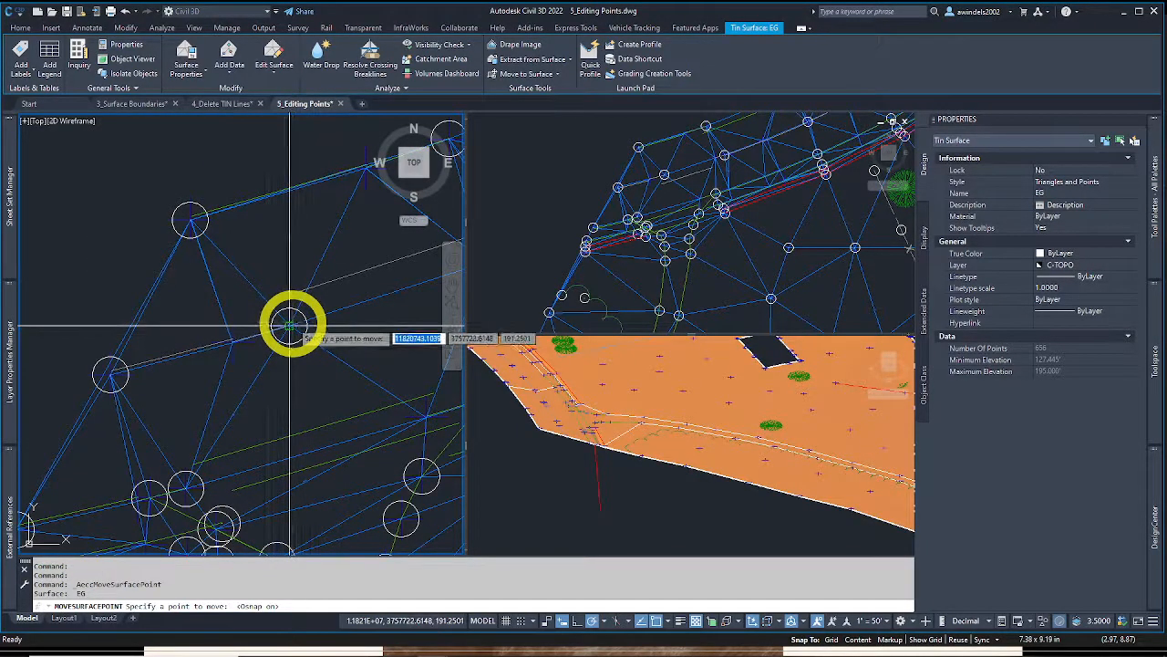
click(290, 324)
click(290, 326)
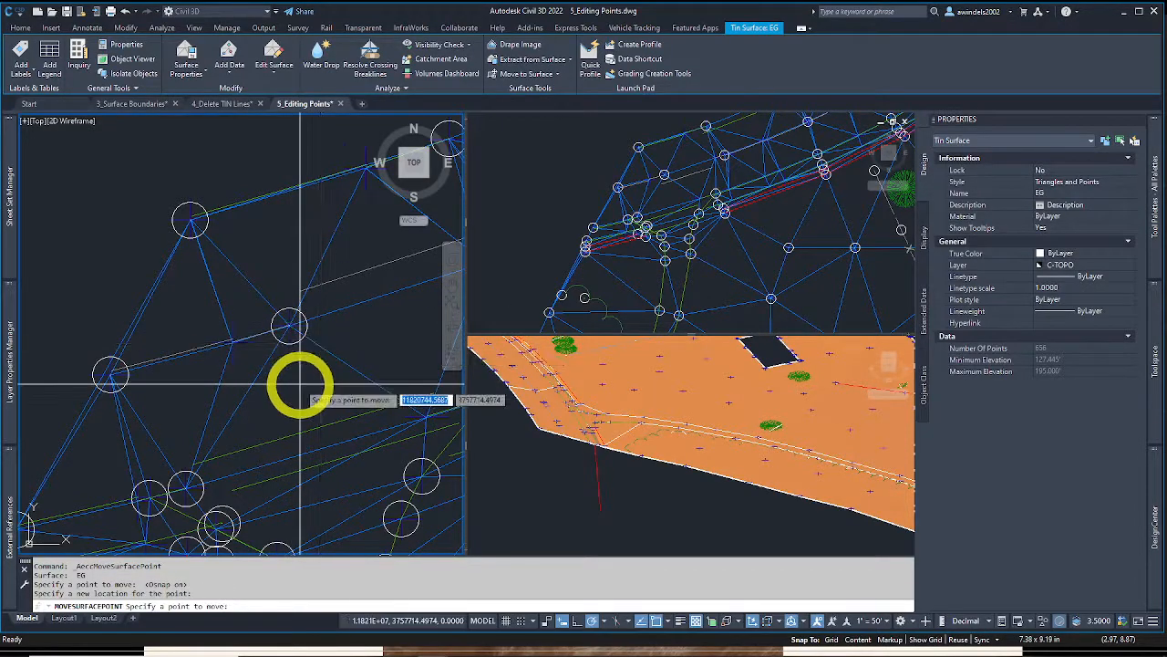
key(Escape)
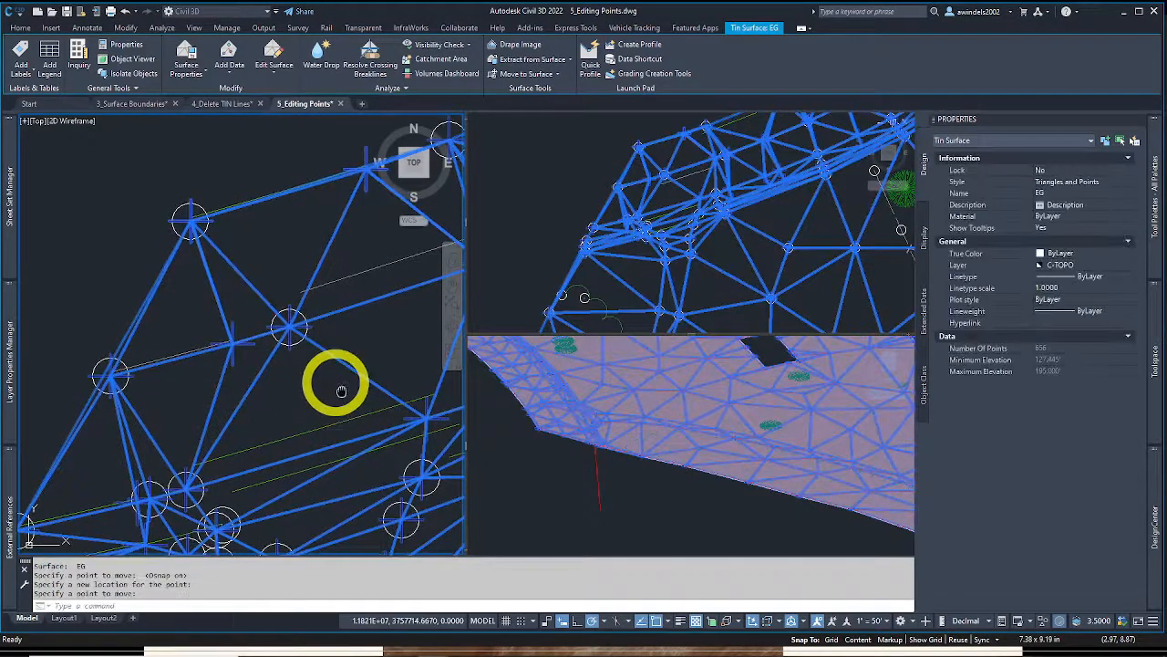
click(281, 70)
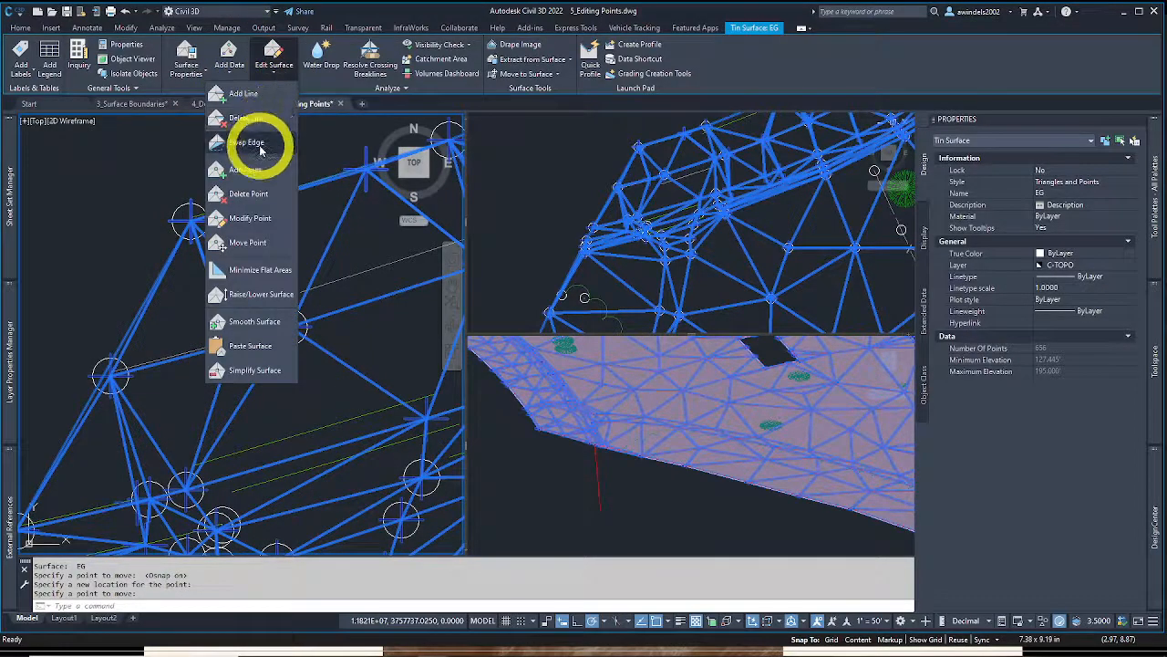
click(254, 220)
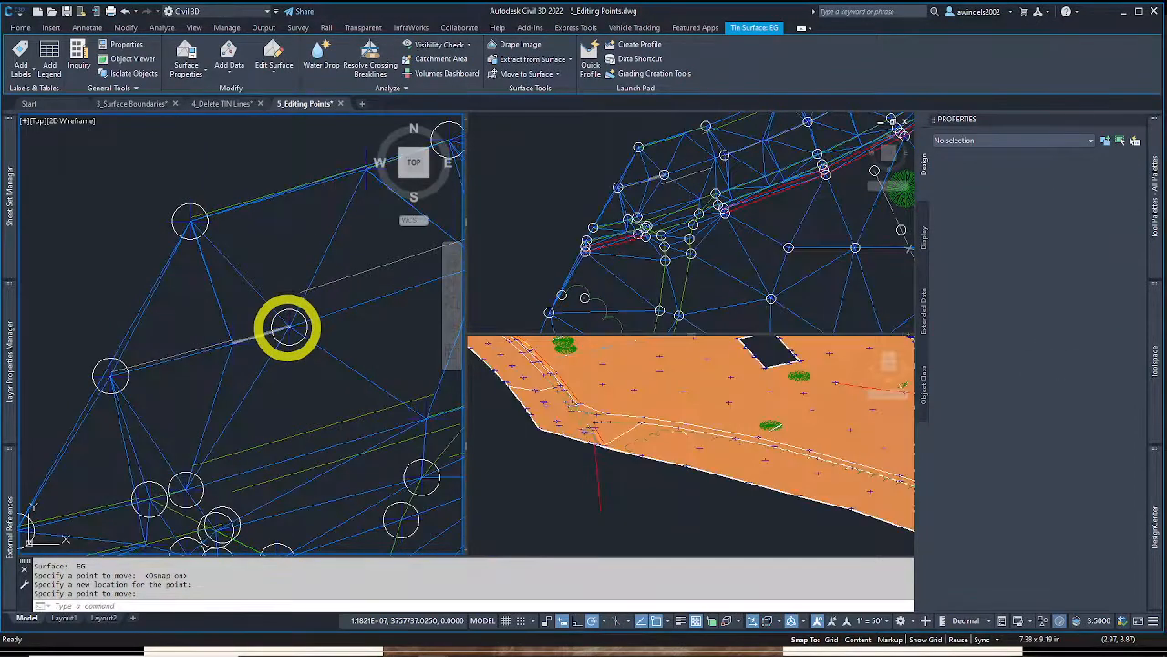
middle_drag(288, 328, 291, 338)
scroll(290, 339, up, 1)
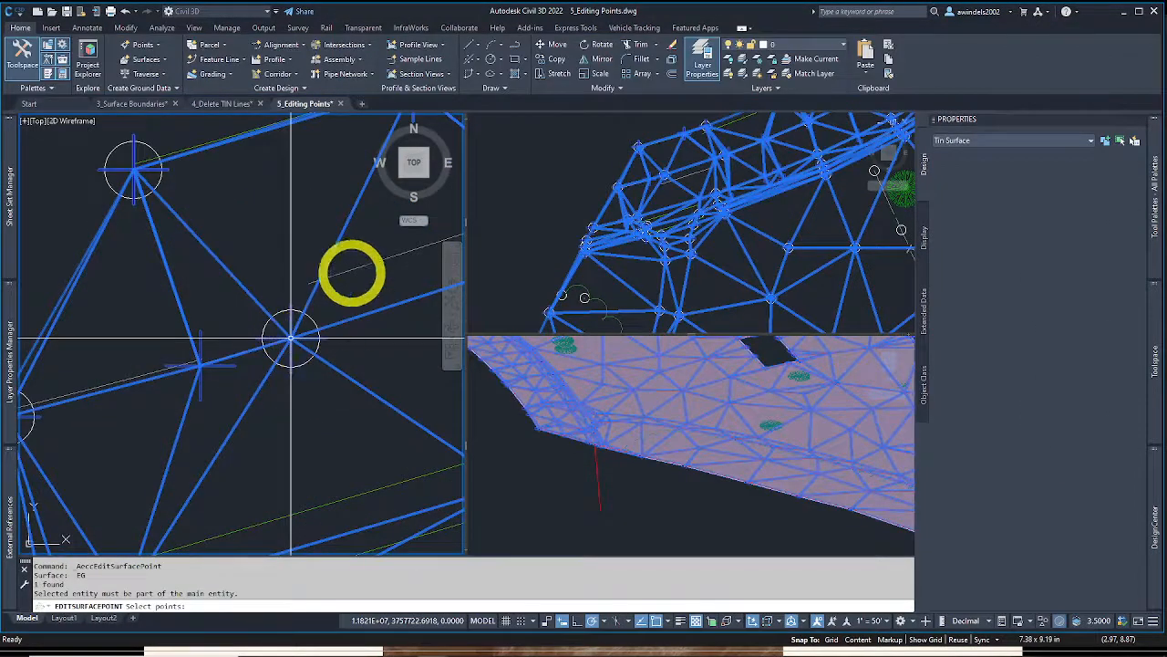
key(Escape)
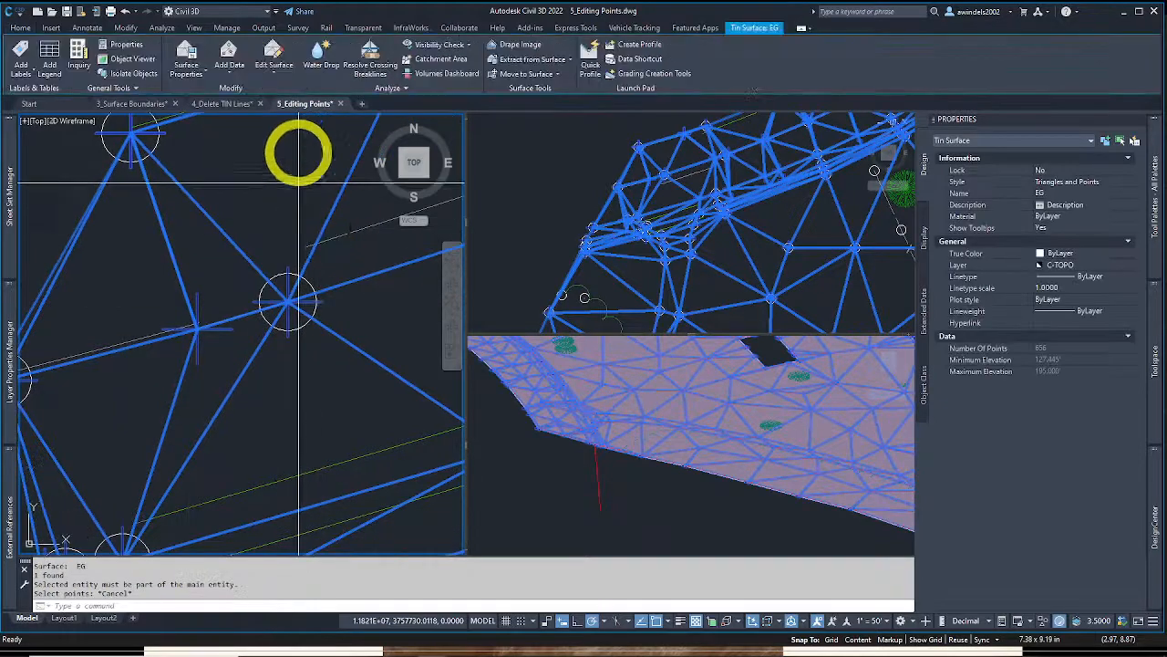
Move the EG surface point just north of the road's western end about 7 ft east and 2 ft south
click(290, 57)
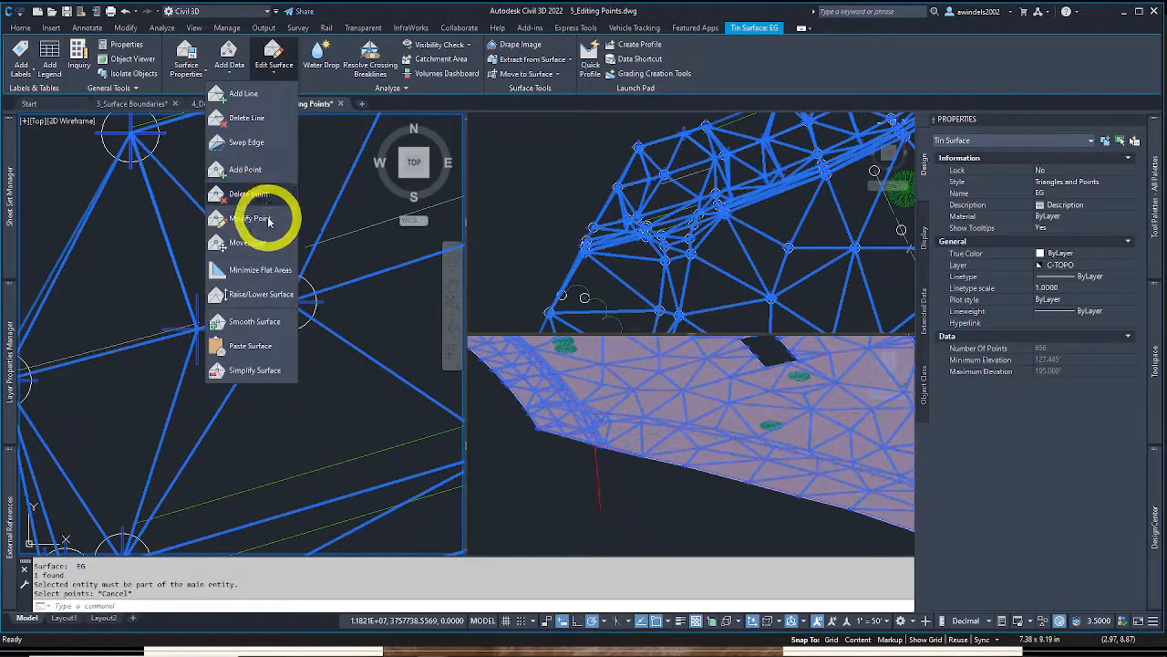
click(263, 248)
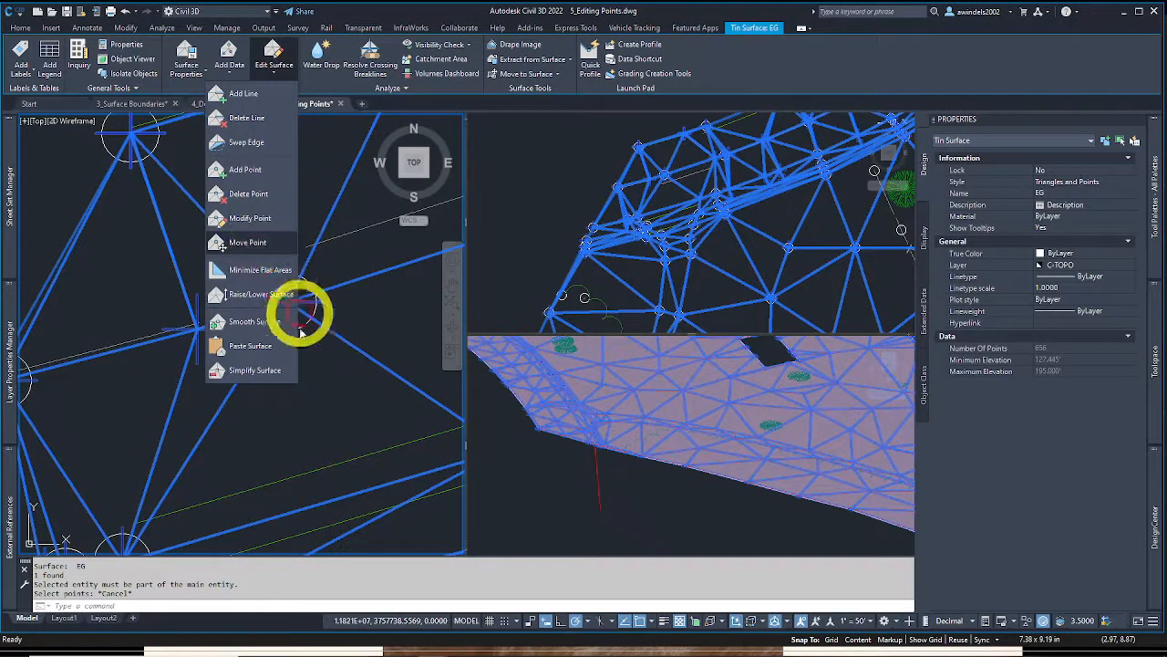
click(290, 306)
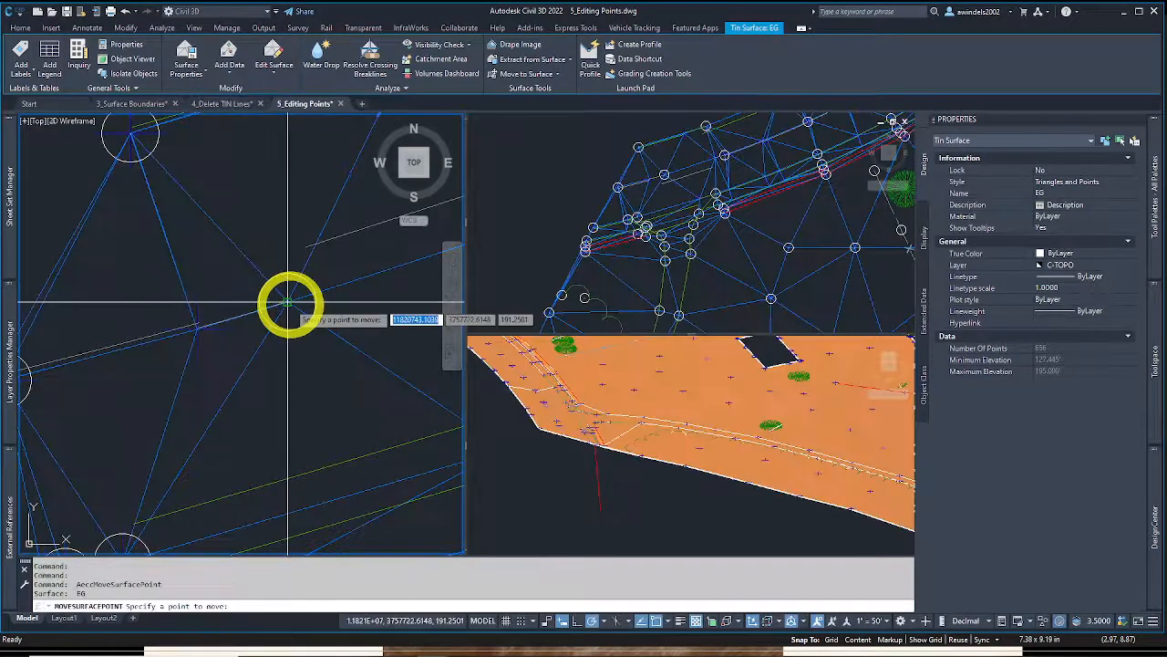
click(288, 302)
click(374, 322)
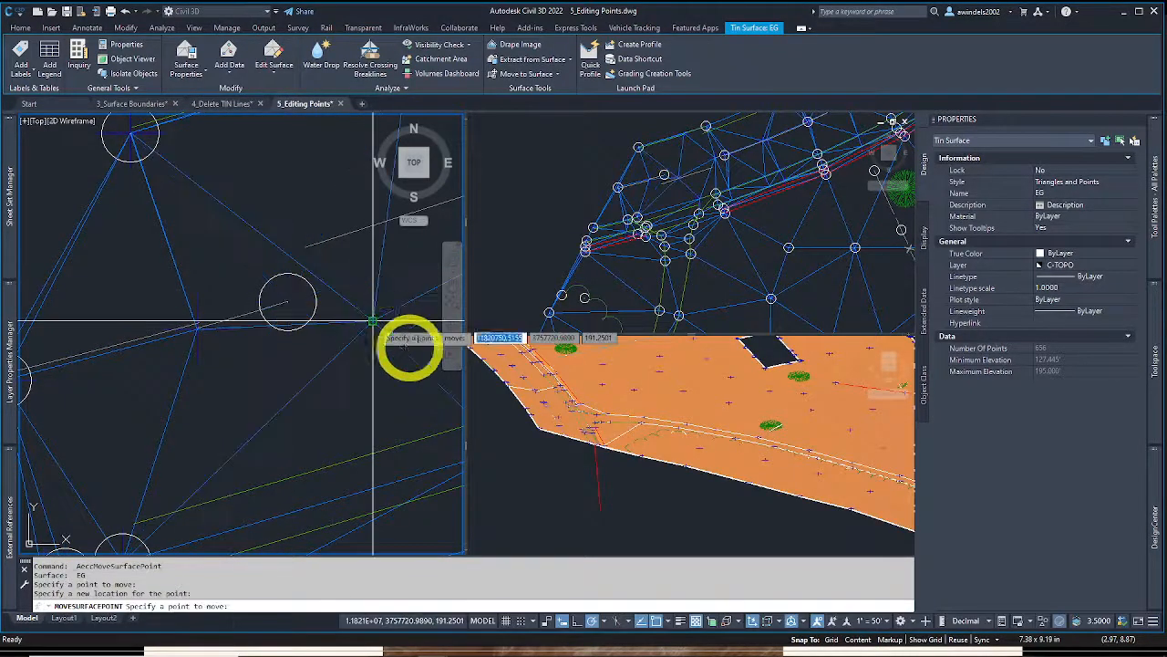
scroll(357, 393, down, 3)
middle_drag(358, 393, 326, 389)
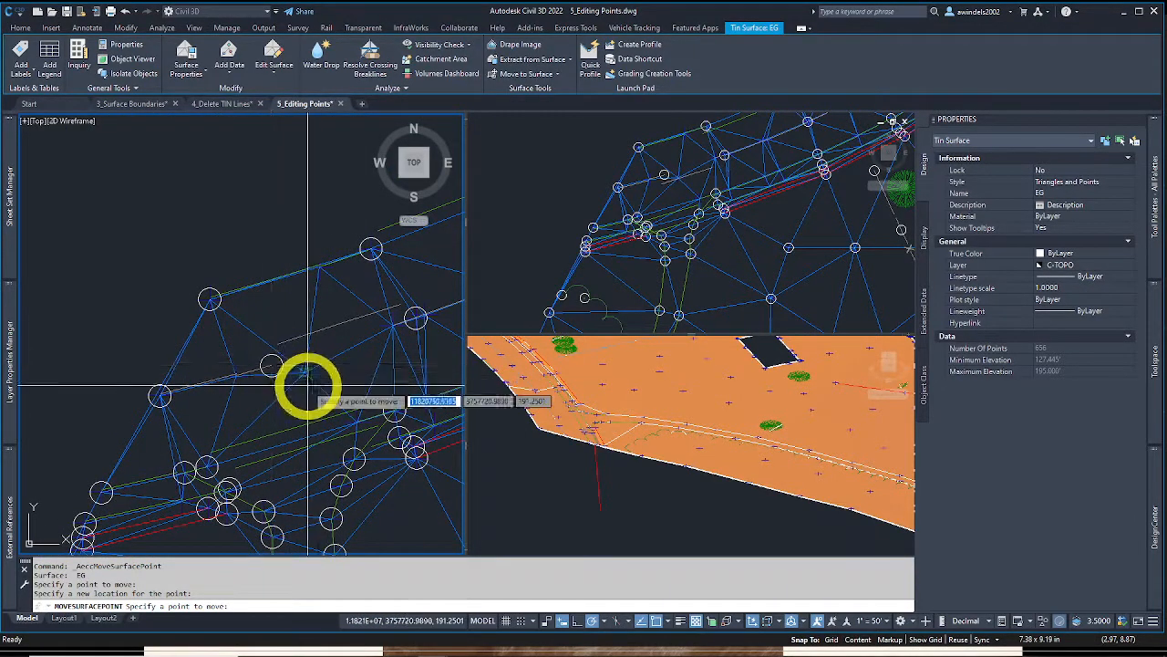
click(308, 383)
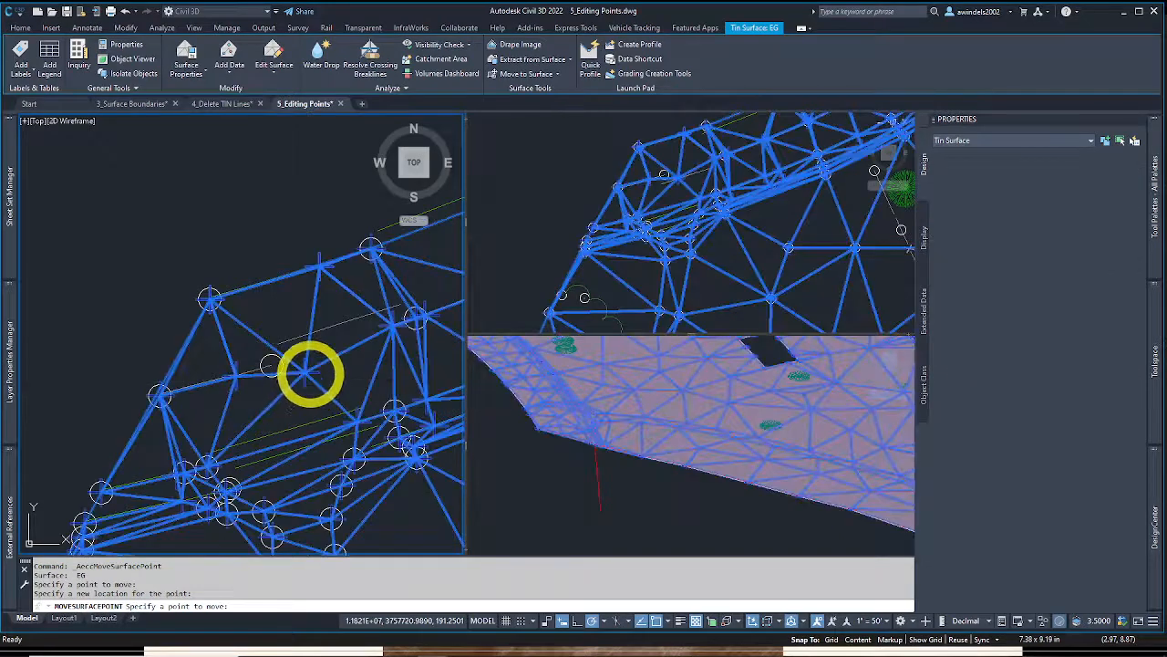
Add a point to the EG surface a short distance east of the moved point, at elevation 189, and end the command
key(Escape)
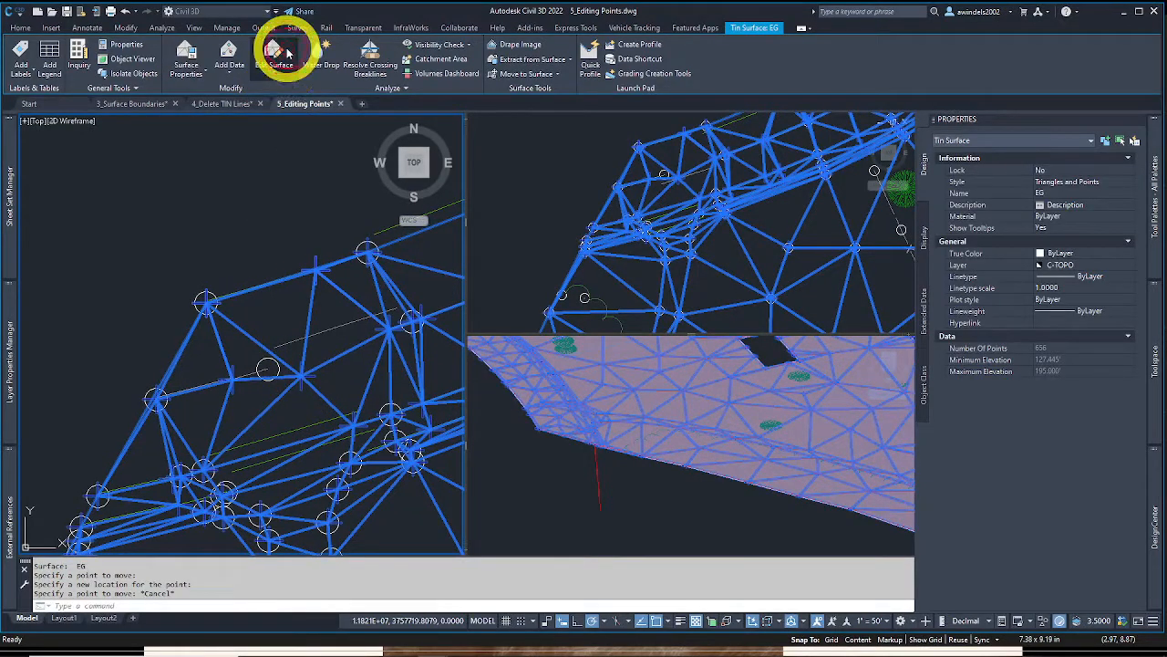
click(285, 53)
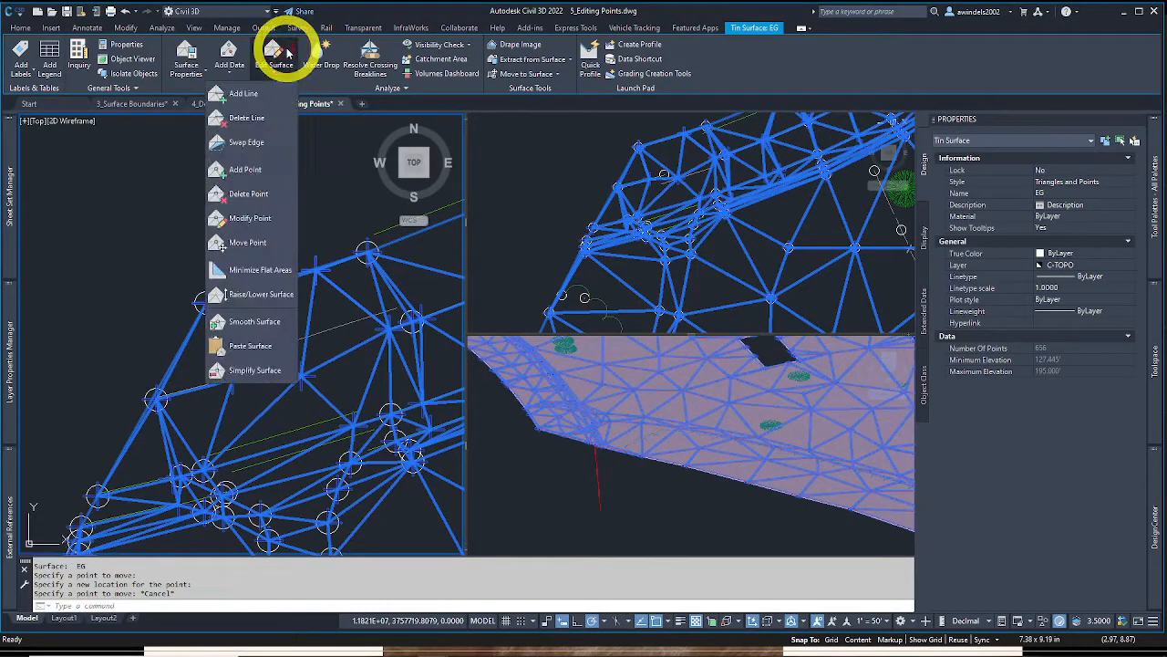
click(270, 171)
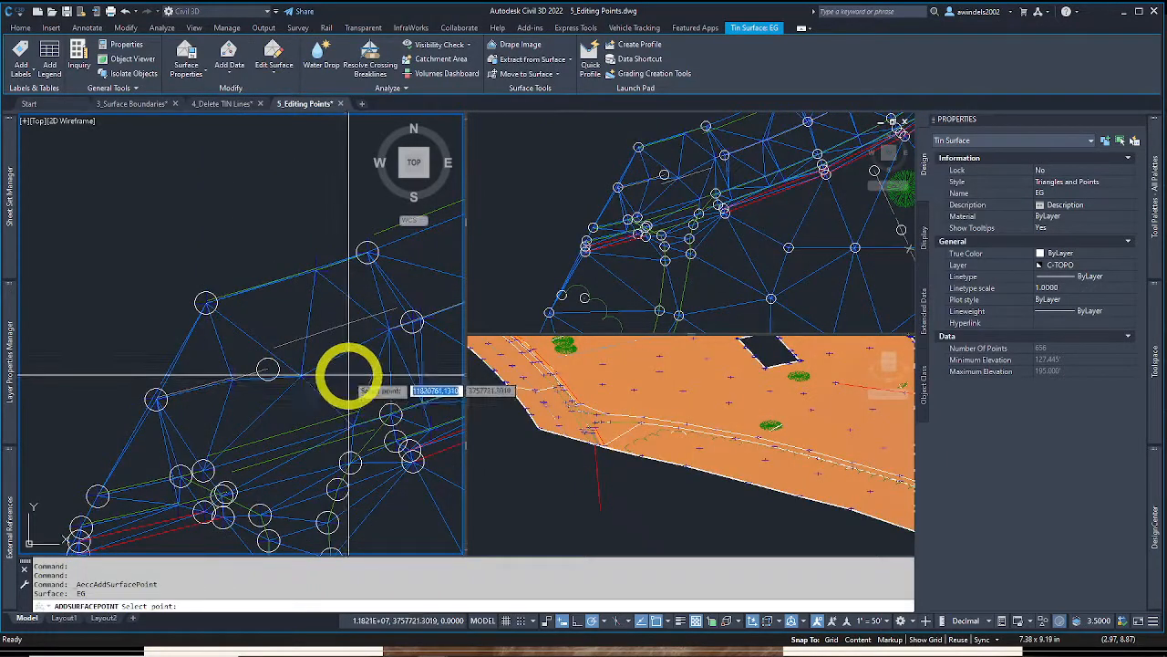
click(349, 374)
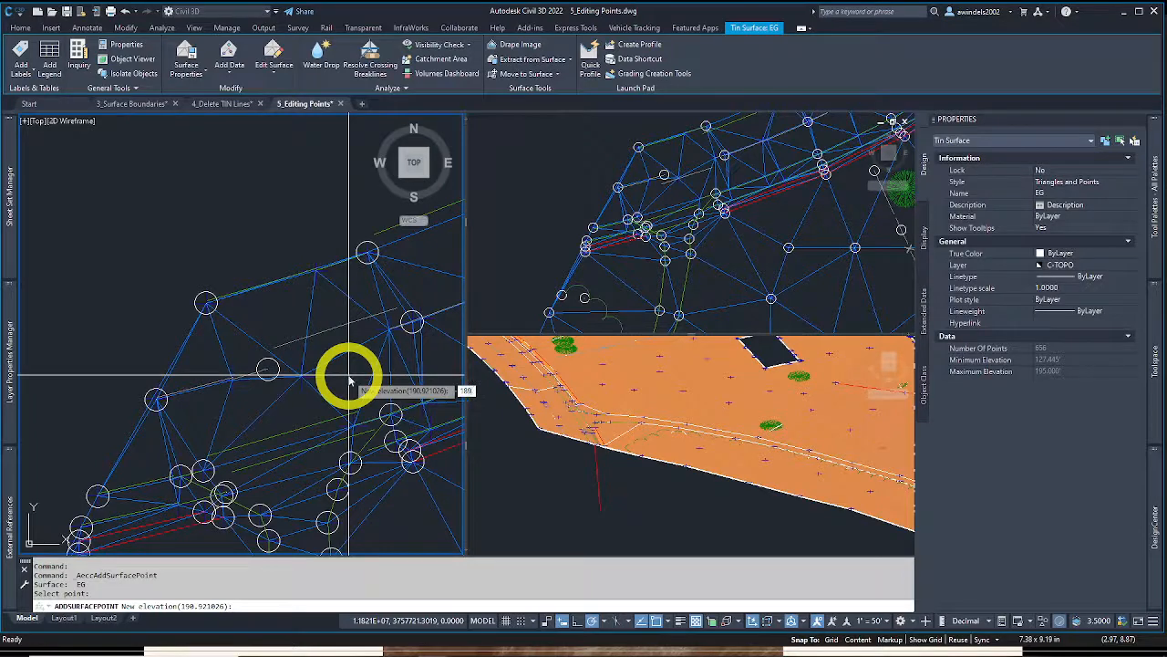
text(189)
key(Return)
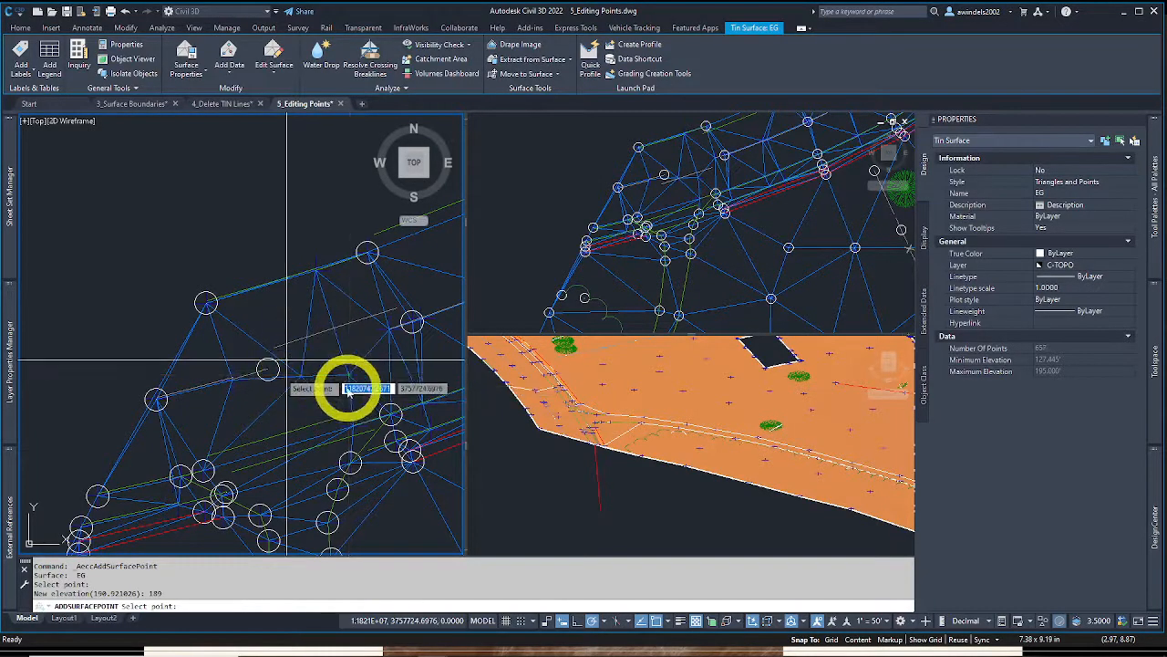
scroll(349, 390, up, 3)
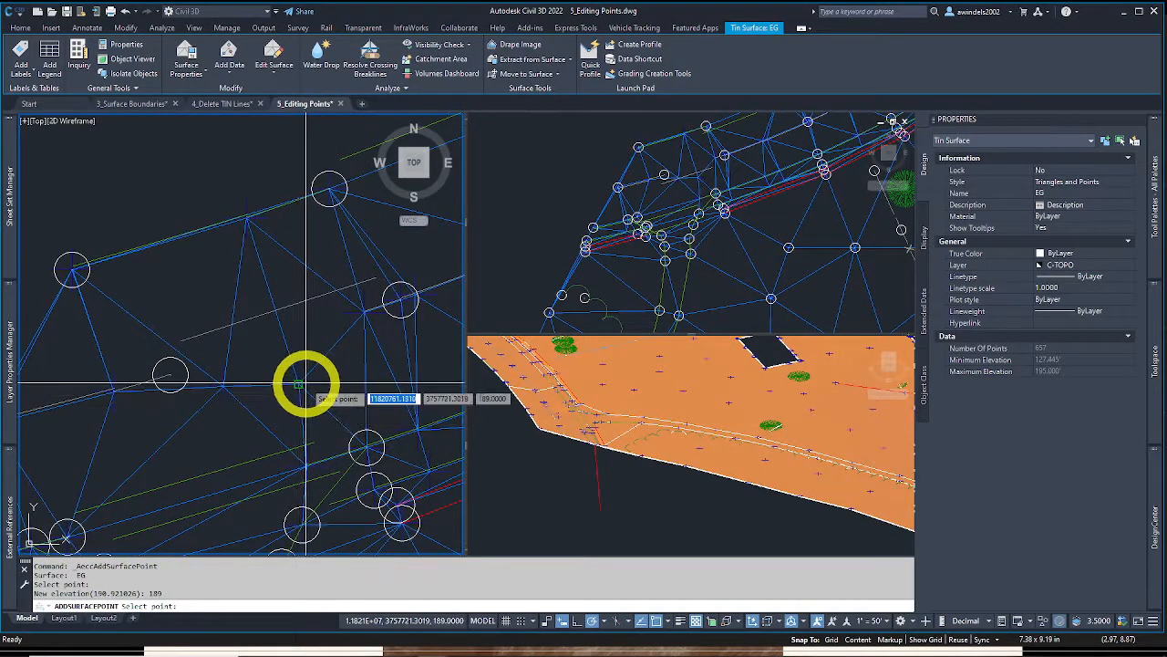
key(Return)
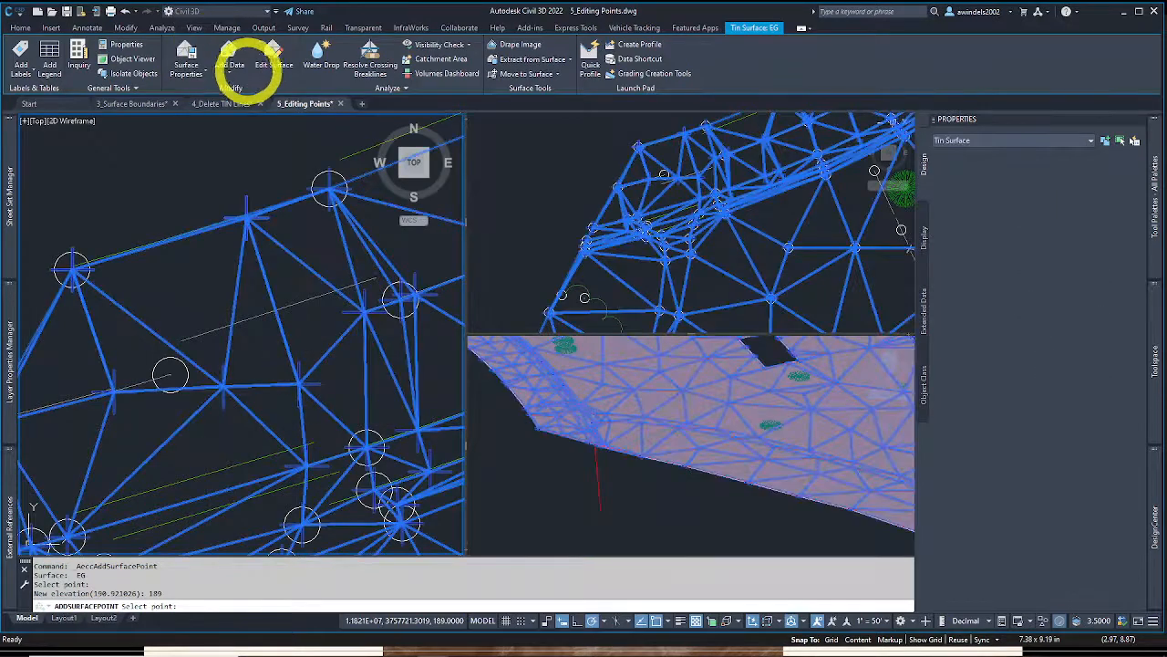
Open the list of editing commands for the EG surface
click(274, 66)
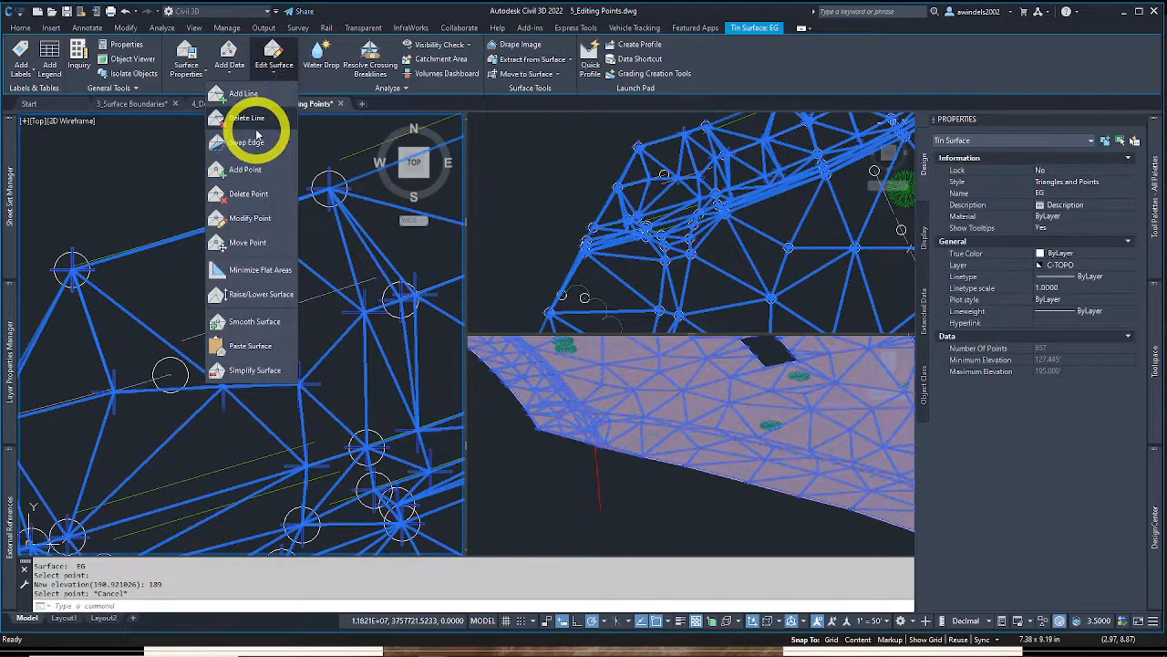
Use Delete Point on surface EG to remove the two neighbouring TIN points near its northwest corner with crossing selections
click(258, 193)
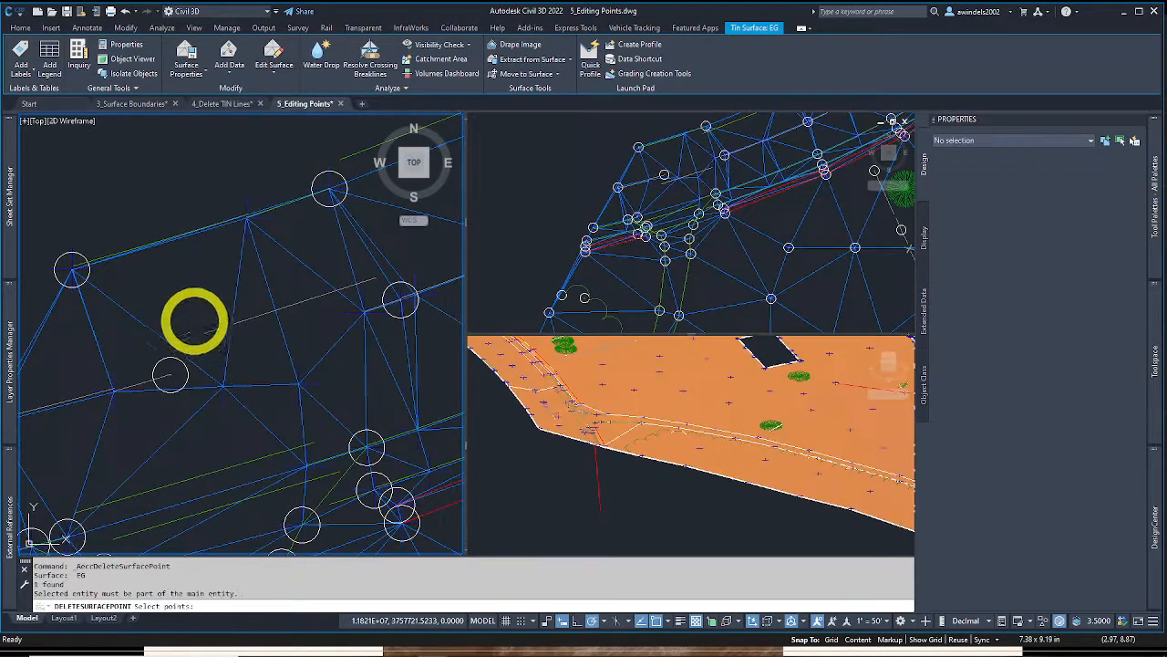
click(241, 358)
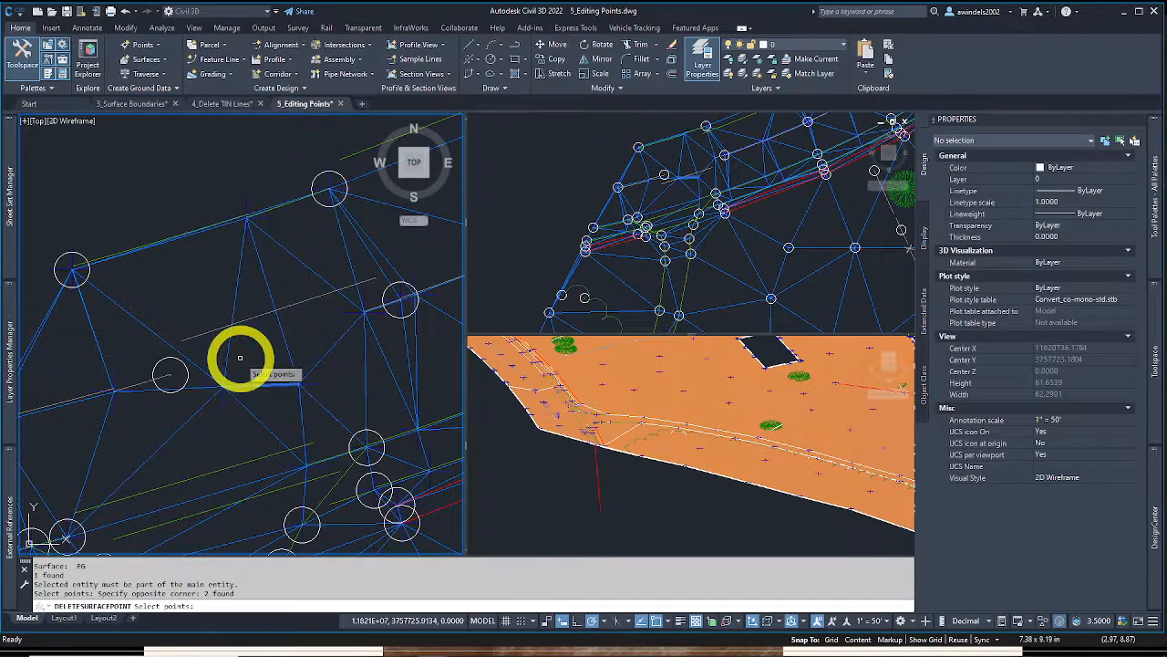
mouse_move(240, 357)
mouse_down()
mouse_move(253, 383)
mouse_move(340, 403)
mouse_move(277, 383)
mouse_move(235, 352)
mouse_up()
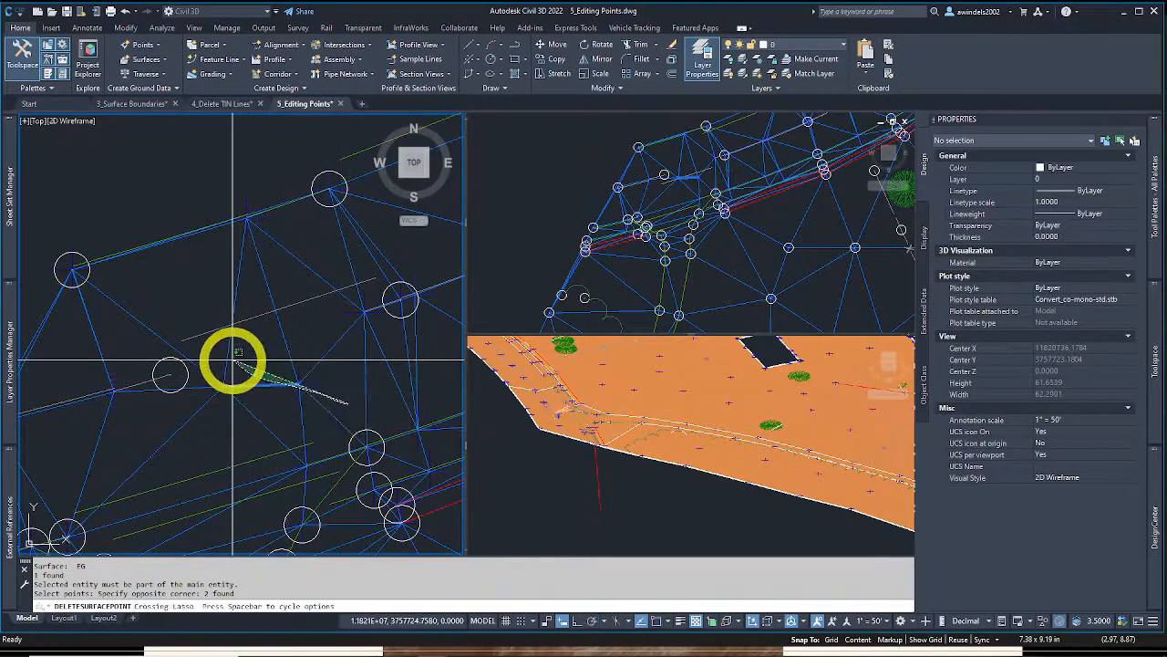
click(353, 412)
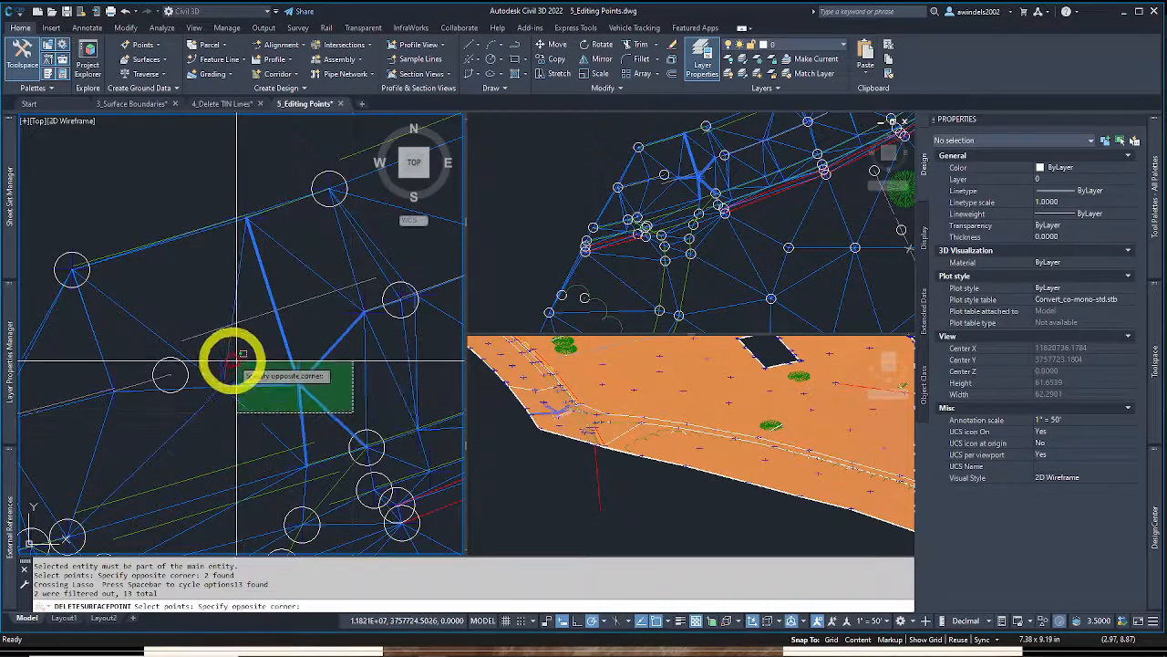
click(196, 342)
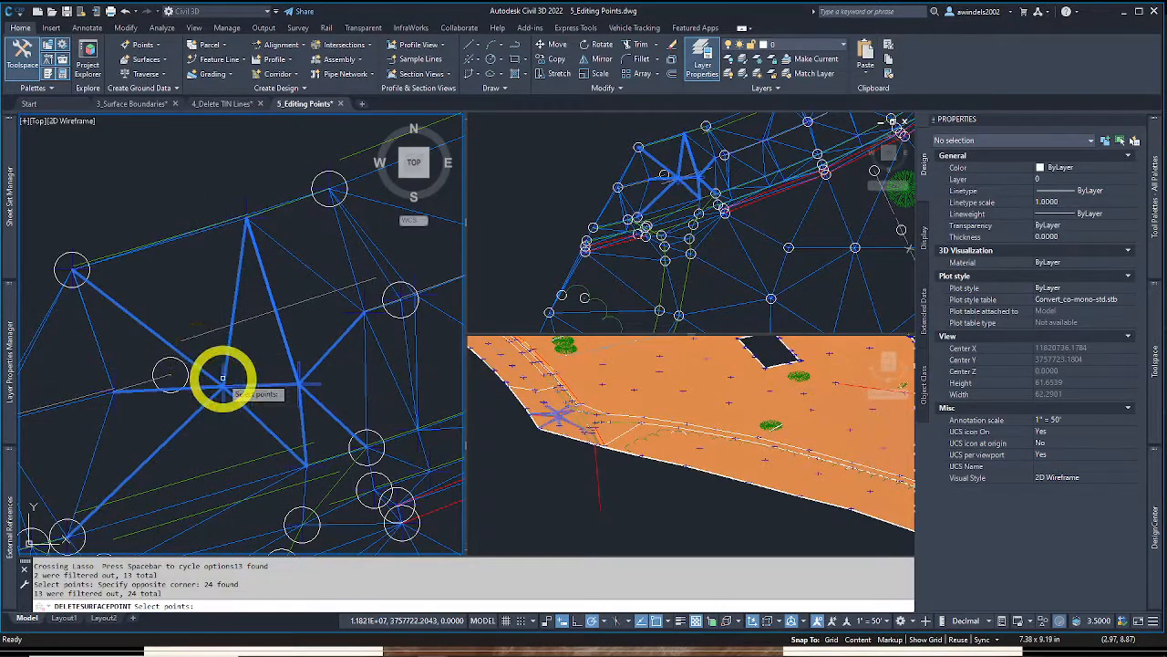
key(Return)
Delete the group of surface points across the road edge just east of the northwest corner with a window selection
scroll(221, 382, down, 5)
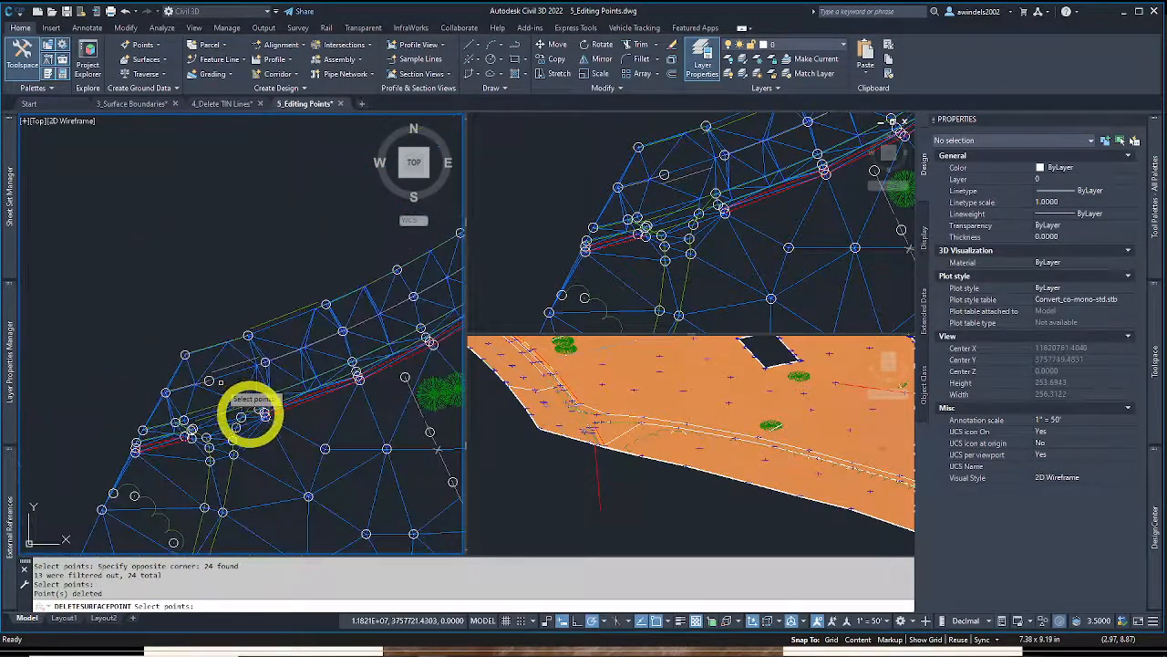
click(231, 355)
click(302, 489)
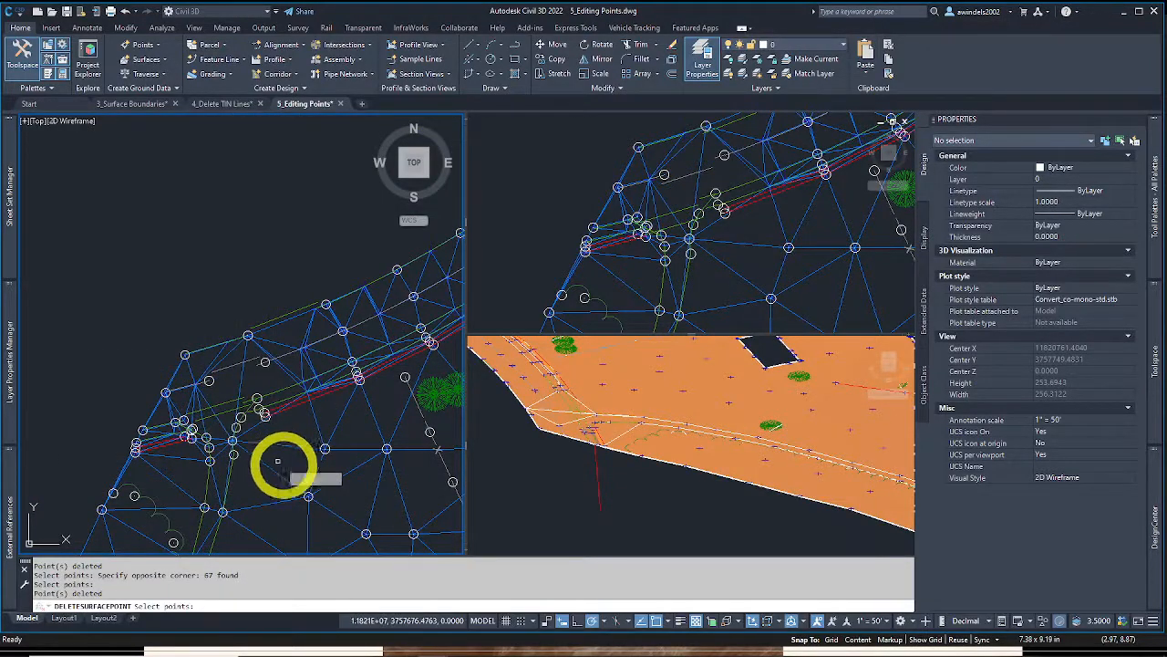
Delete the block of interior surface points just south of the road, and end the Delete Point command
middle_drag(326, 522, 331, 442)
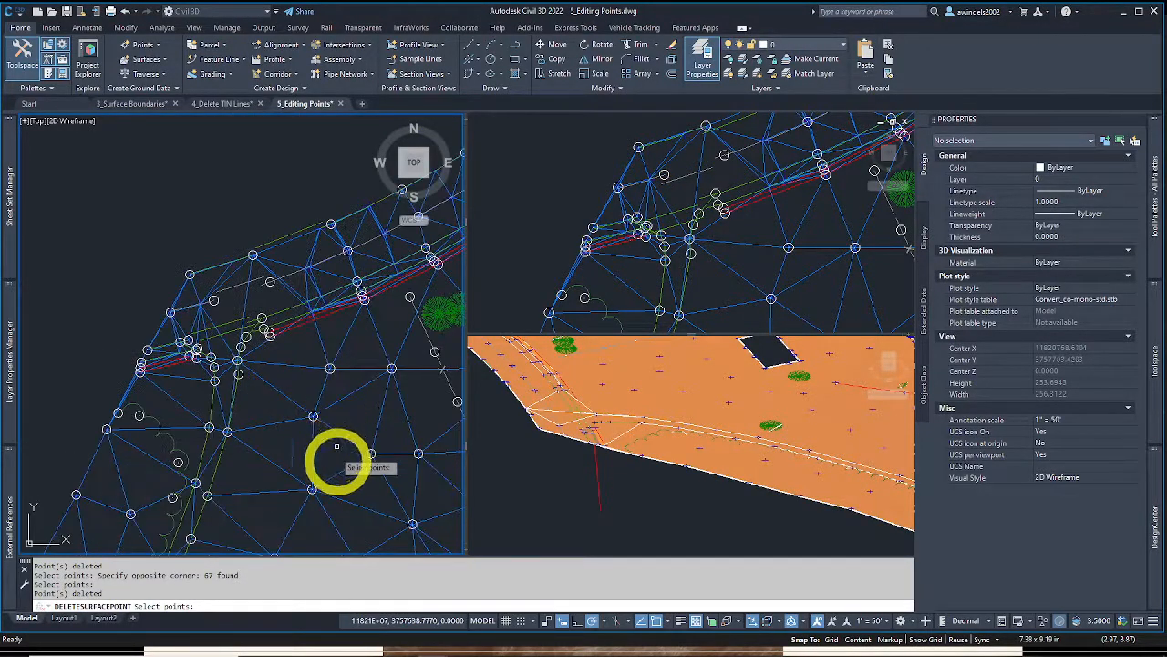
click(395, 477)
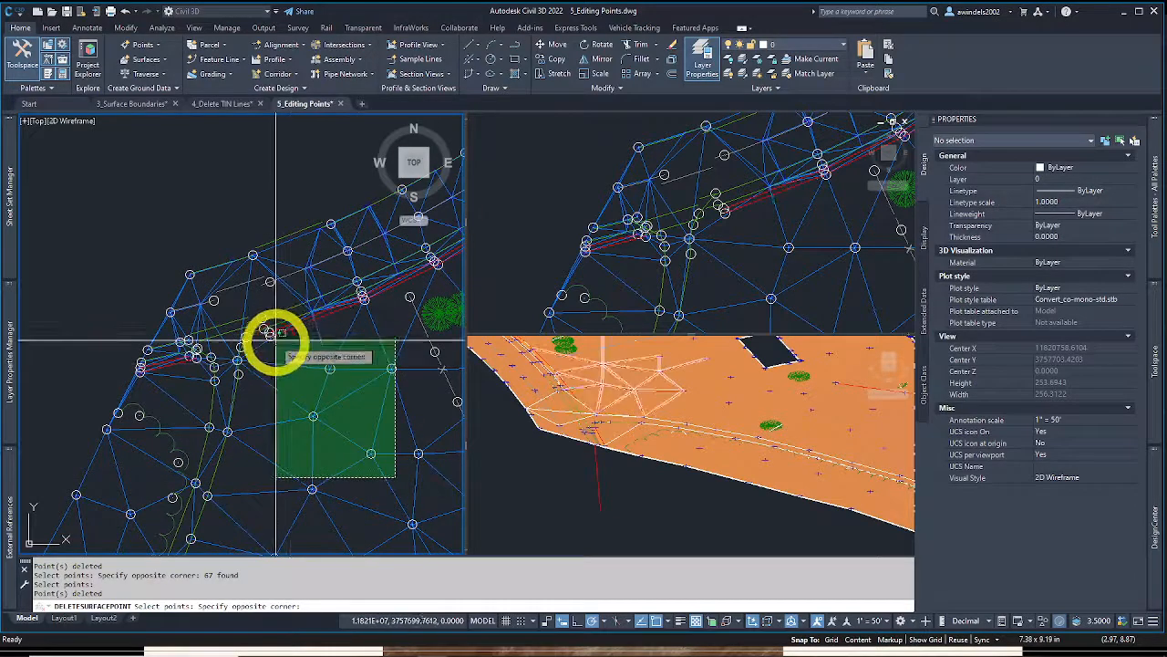
click(271, 336)
key(Return)
scroll(276, 351, down, 5)
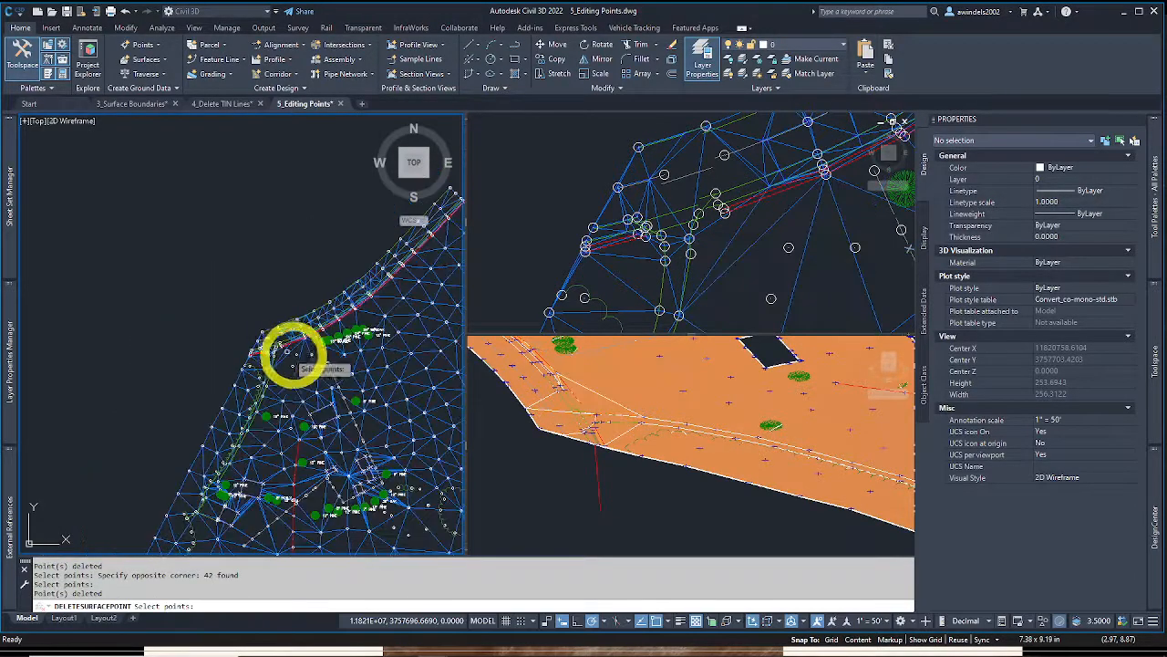
scroll(277, 361, up, 2)
click(278, 361)
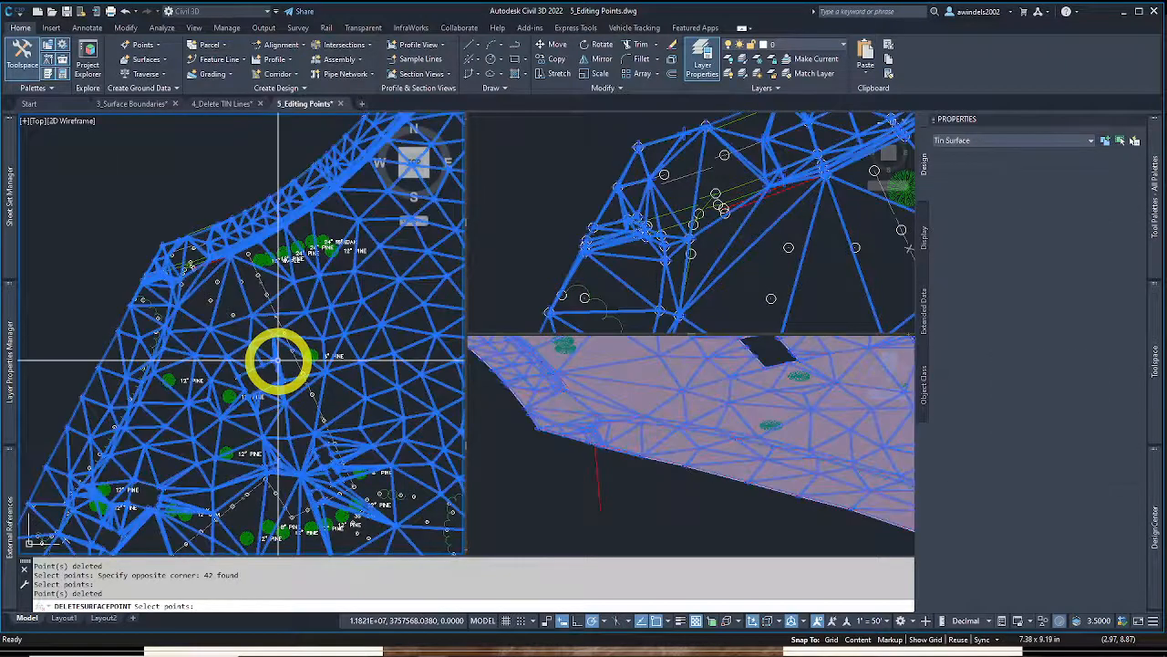
key(Escape)
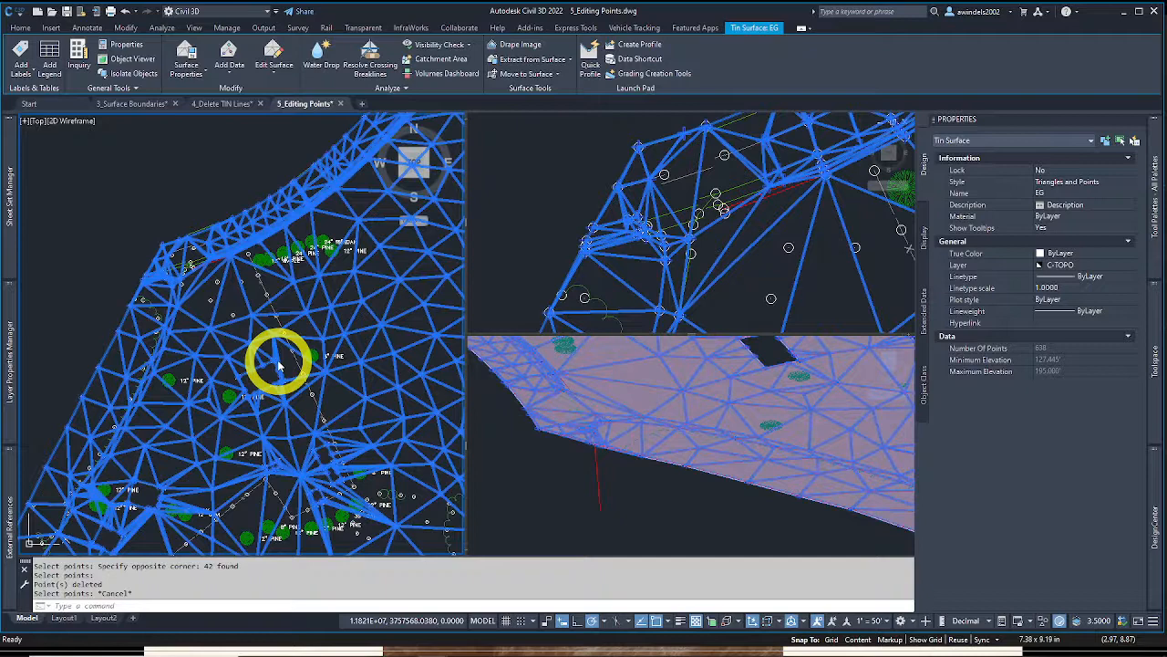
key(Escape)
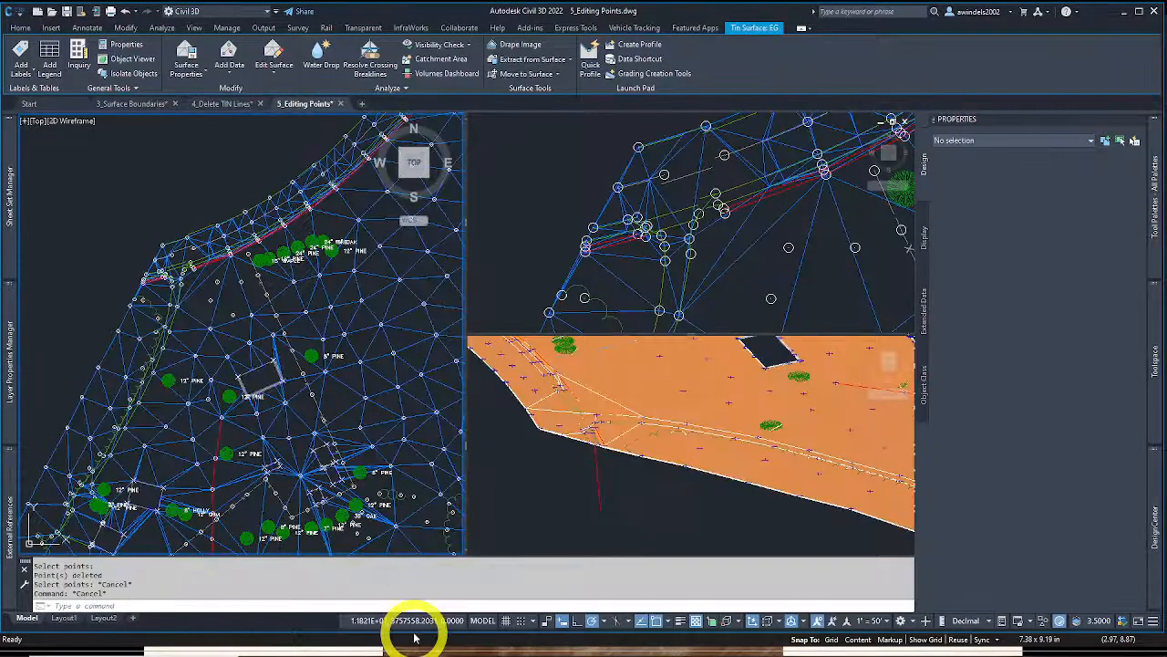
Open the drawing 5_Elevation Analysis.dwg from the FOR VIDEO folder
mouse_move(539, 642)
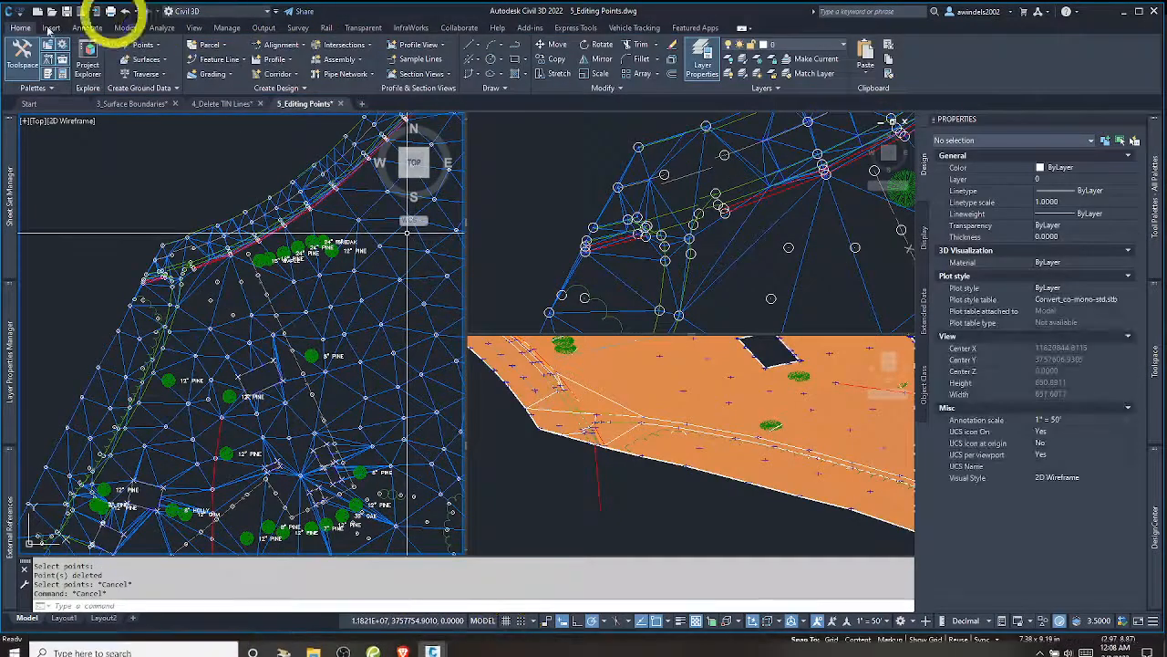
key(Escape)
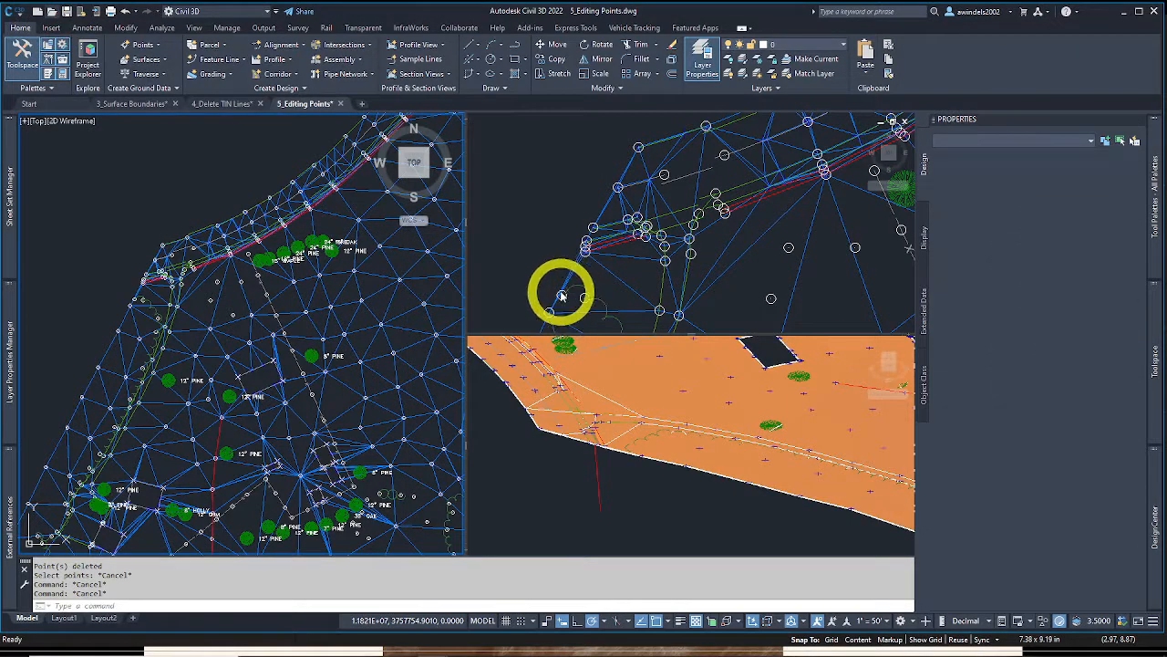
click(52, 11)
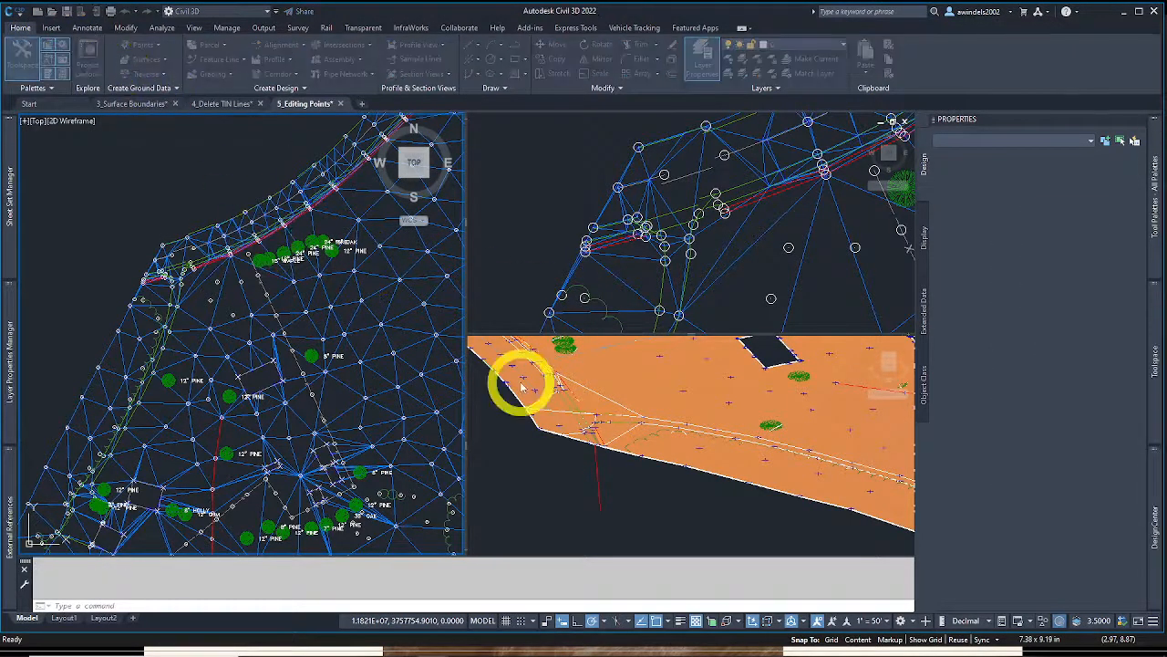
click(532, 337)
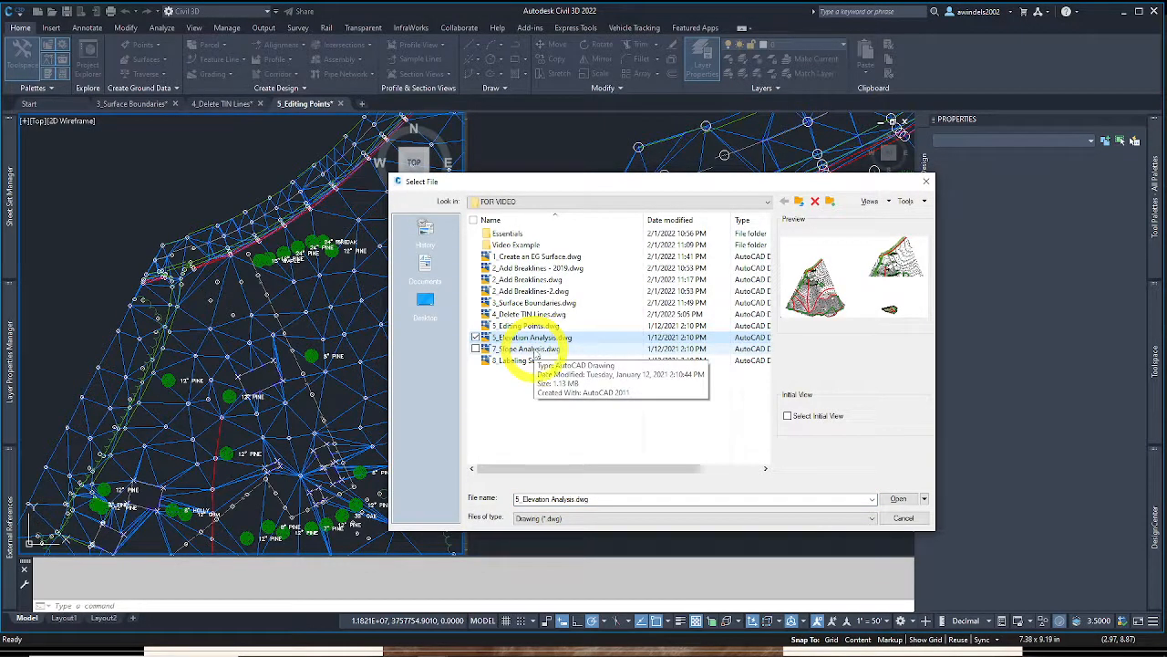
double_click(534, 351)
Switch to the textbook PDF in Revu and page forward to read the Exercise 4.6: Analyze Elevation instructions
mouse_move(507, 653)
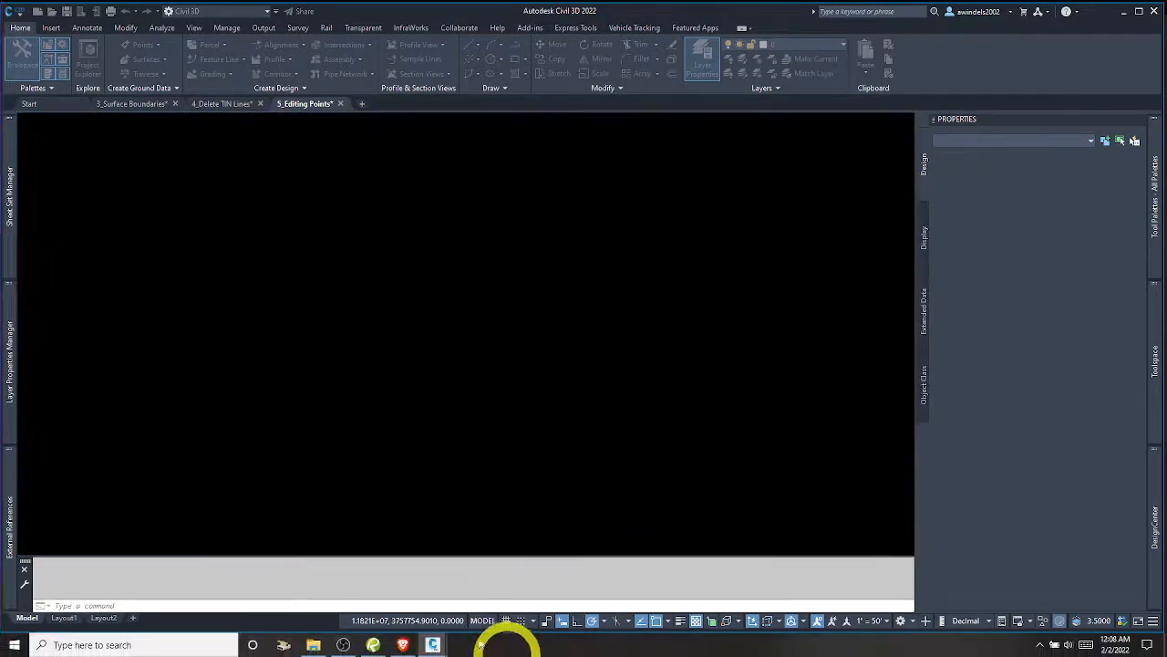
click(395, 644)
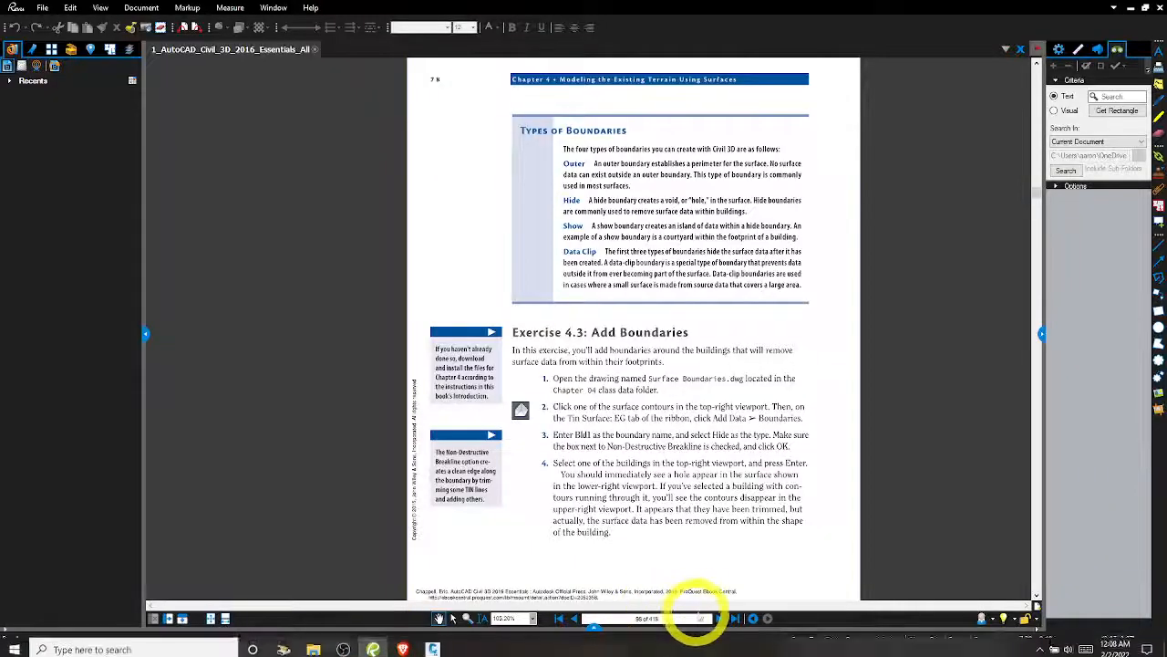
click(718, 618)
click(719, 618)
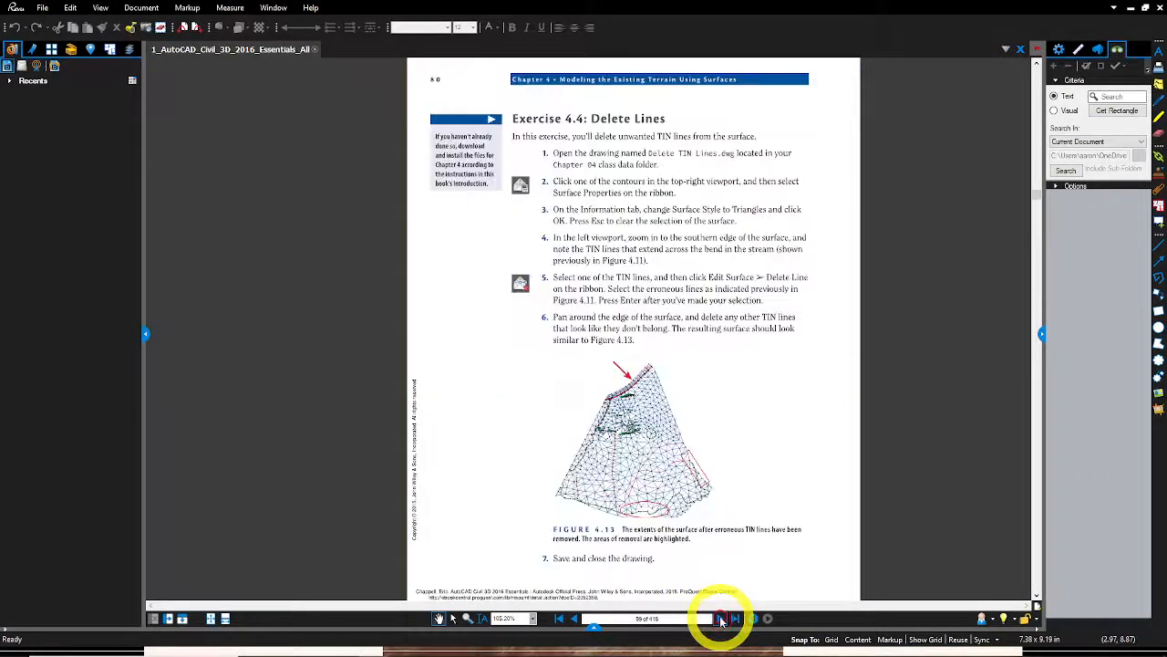
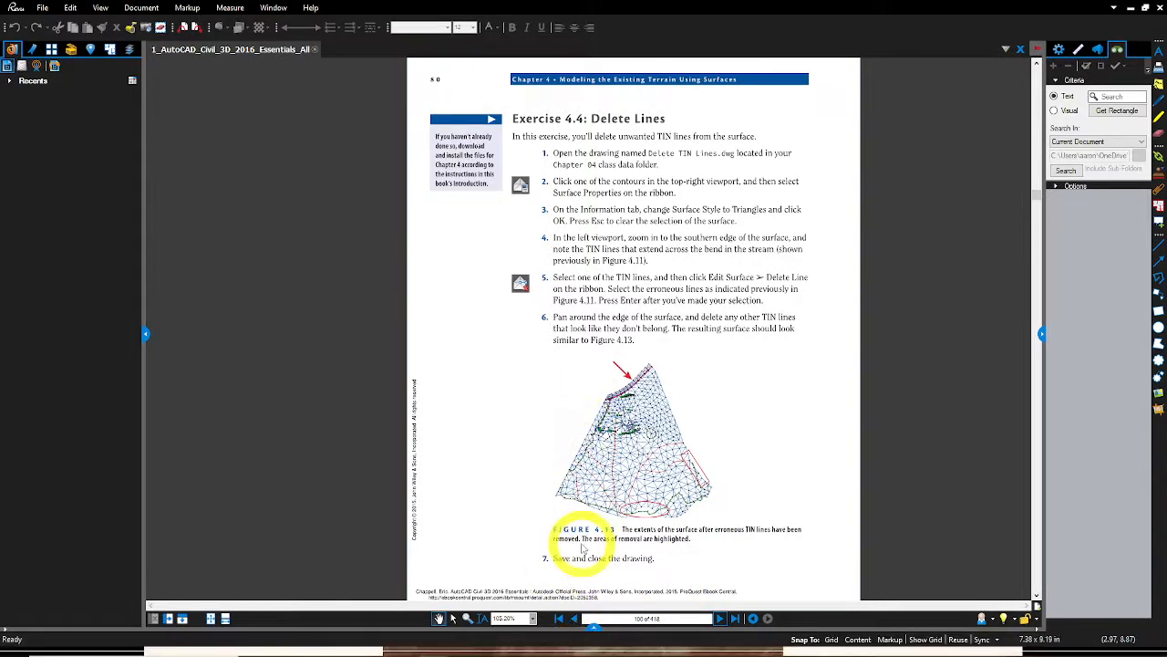
scroll(584, 545, down, 10)
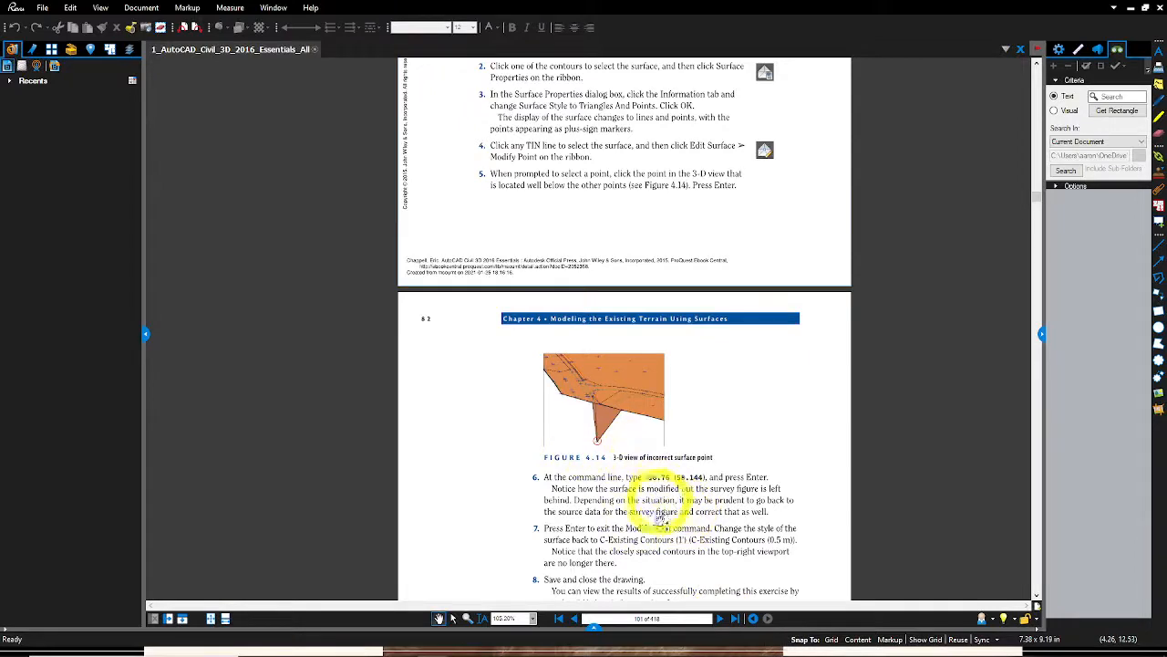
click(720, 618)
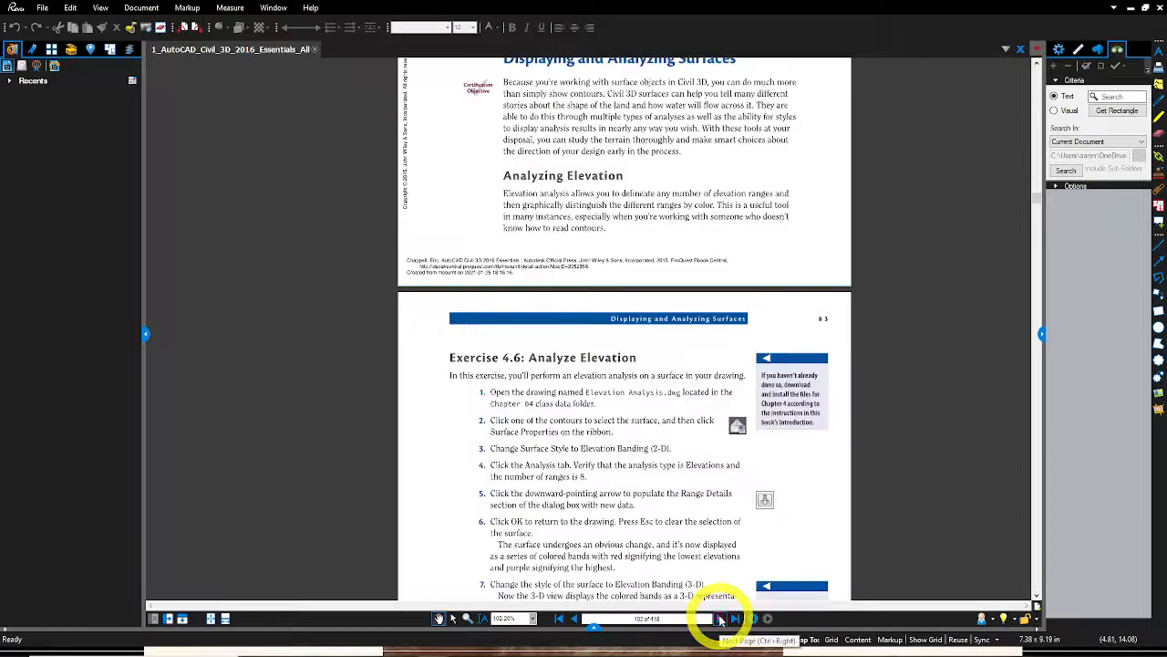
scroll(698, 497, up, 4)
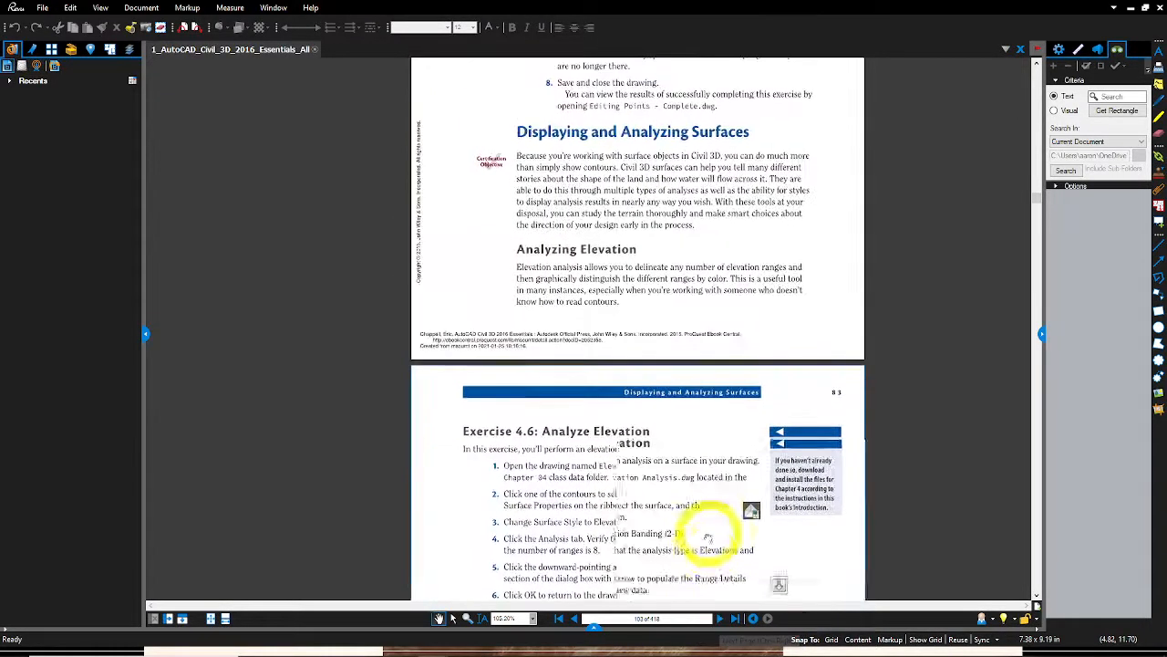
drag(691, 392, 681, 538)
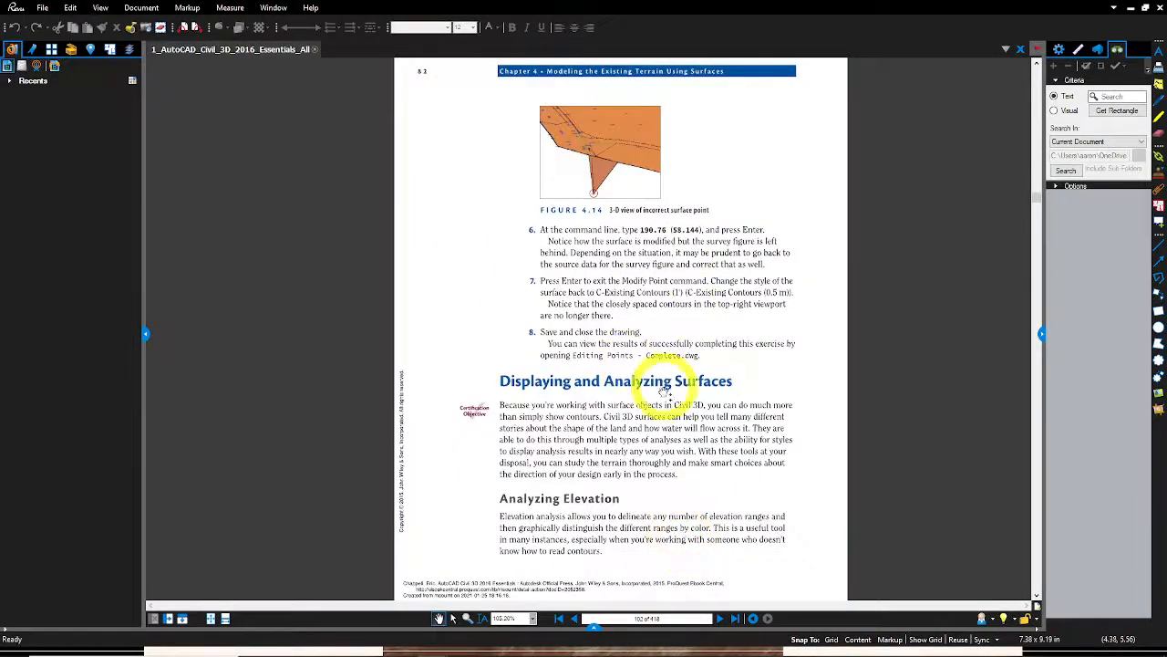
drag(674, 454, 675, 192)
drag(681, 301, 674, 148)
drag(686, 410, 683, 345)
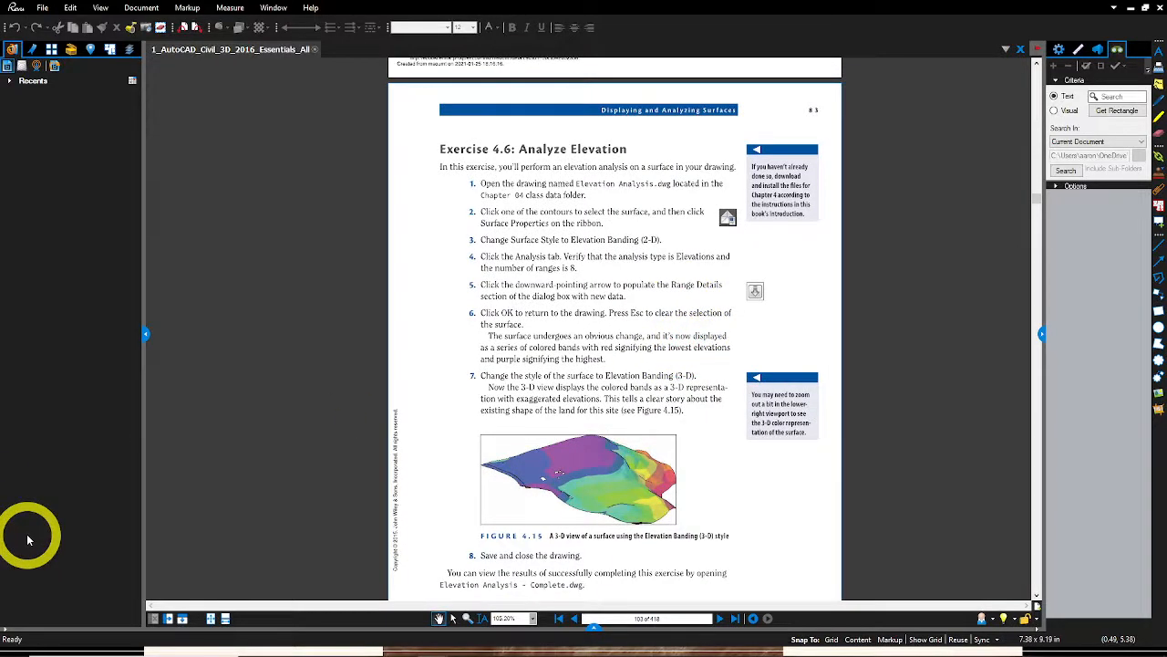
Switch back to Civil 3D with the 5_Elevation Analysis drawing active and no command running
mouse_move(467, 650)
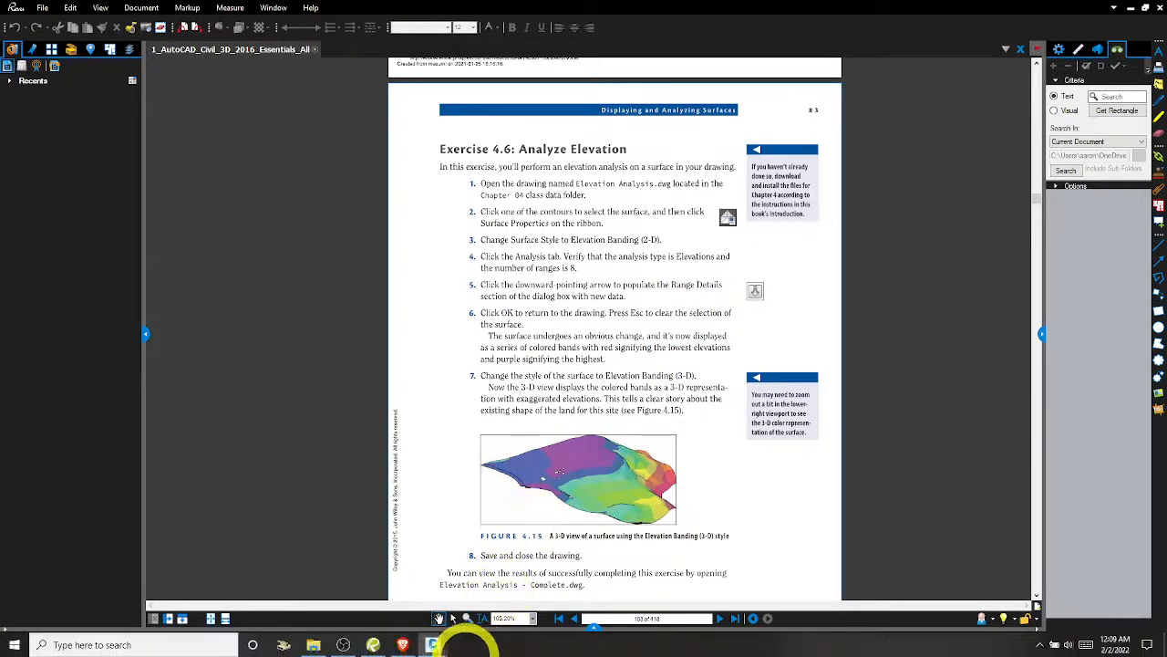
mouse_move(433, 643)
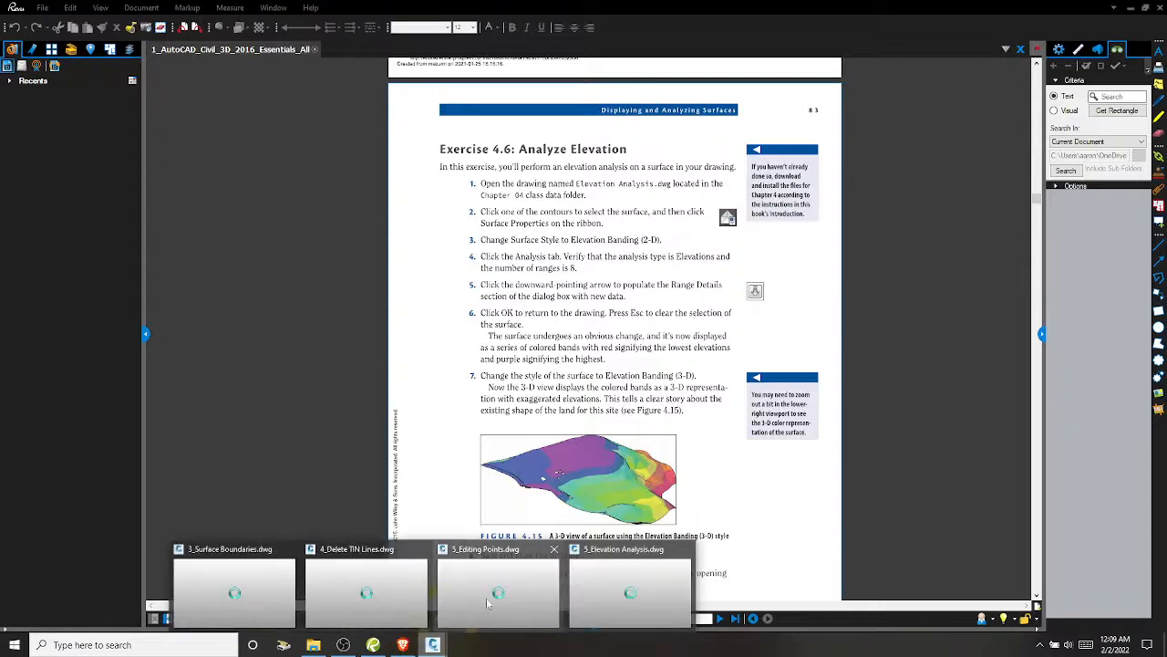
click(618, 556)
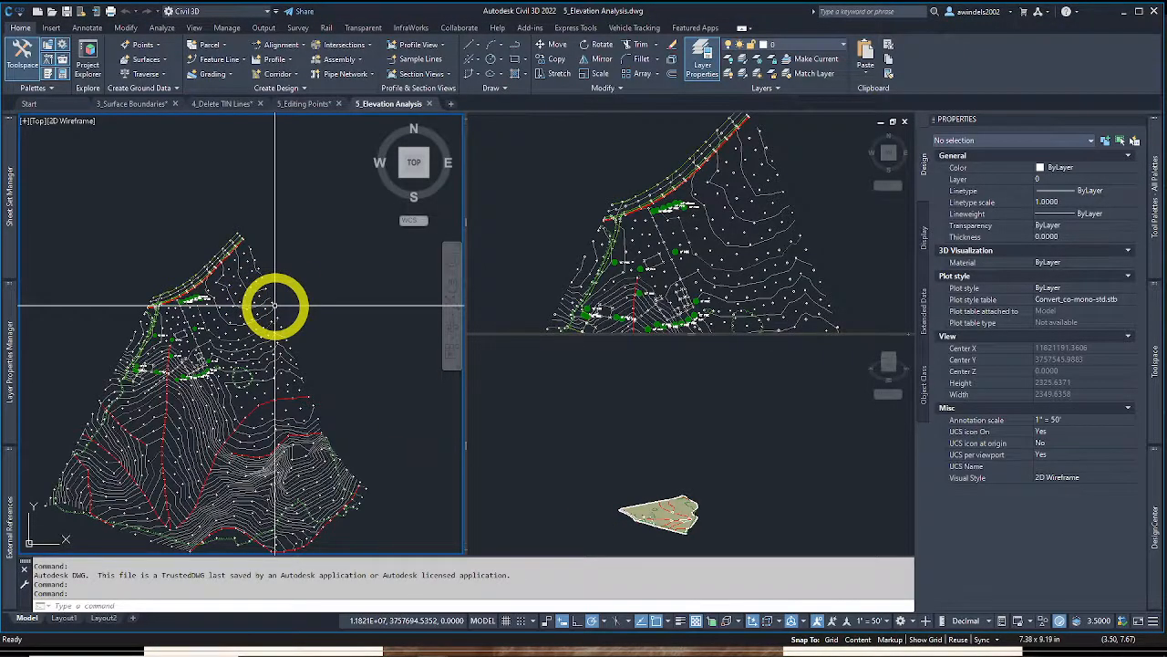
key(Escape)
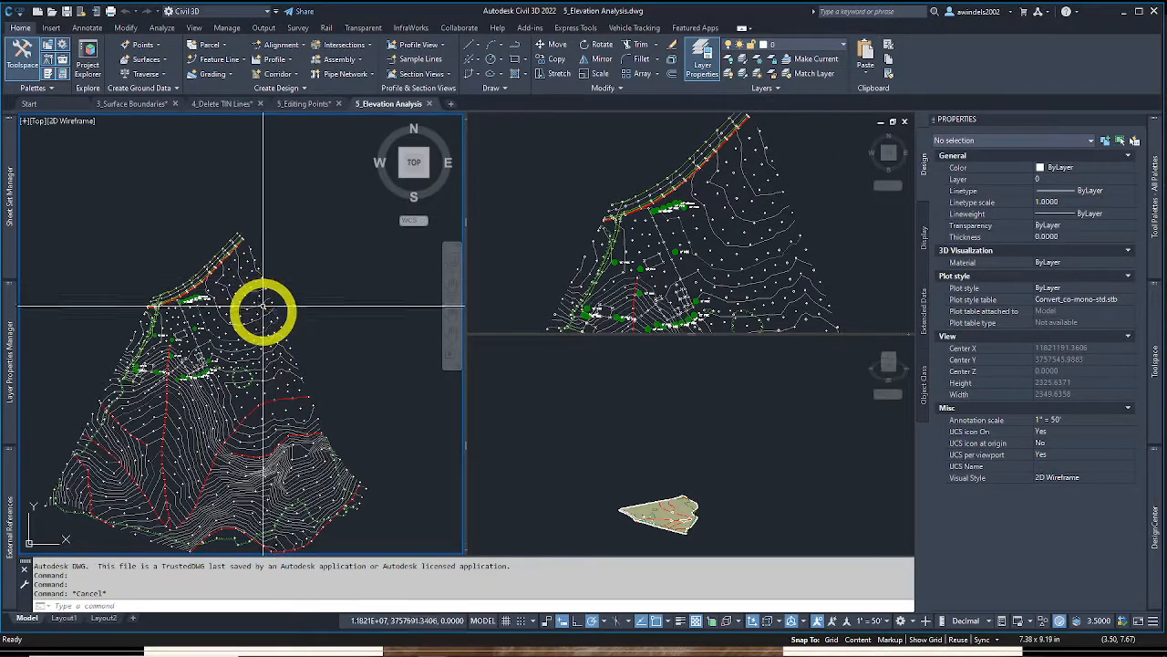
Open the surface properties of EG and set its surface style to Elevation Banding (2D)
click(265, 311)
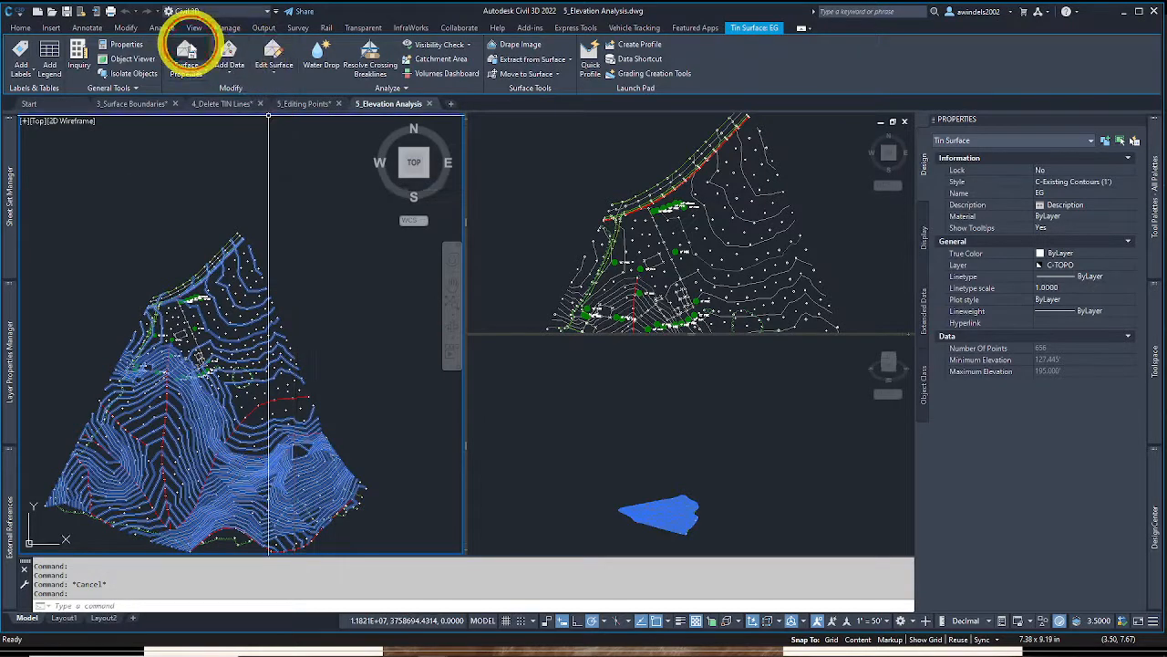
click(187, 50)
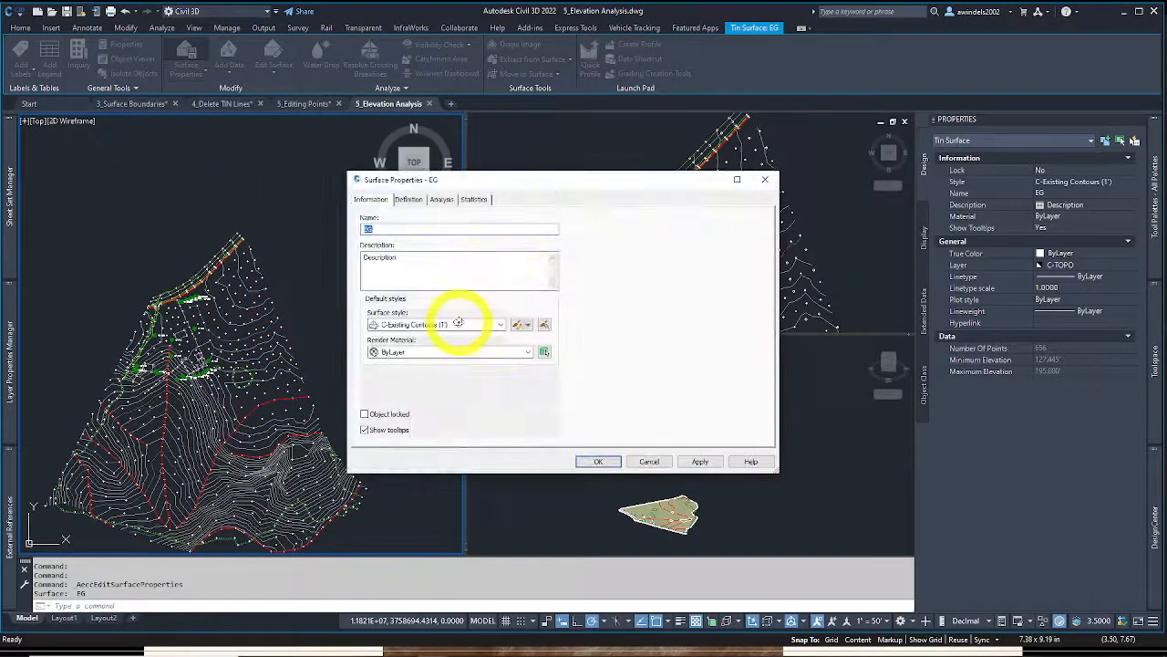
click(459, 325)
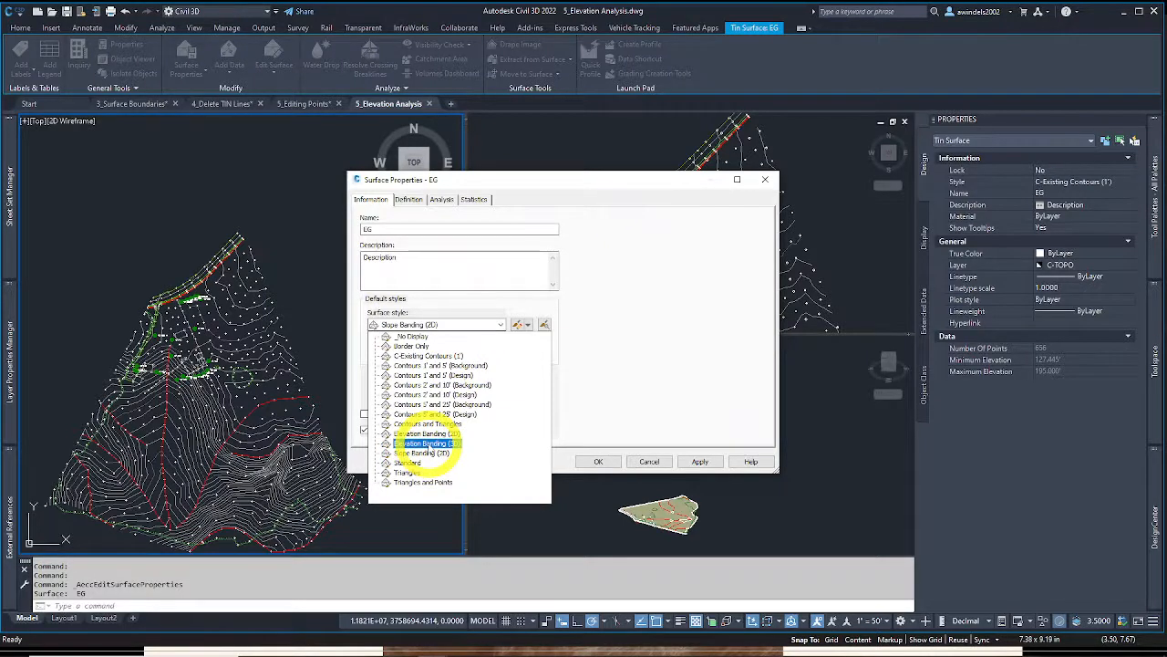
click(421, 433)
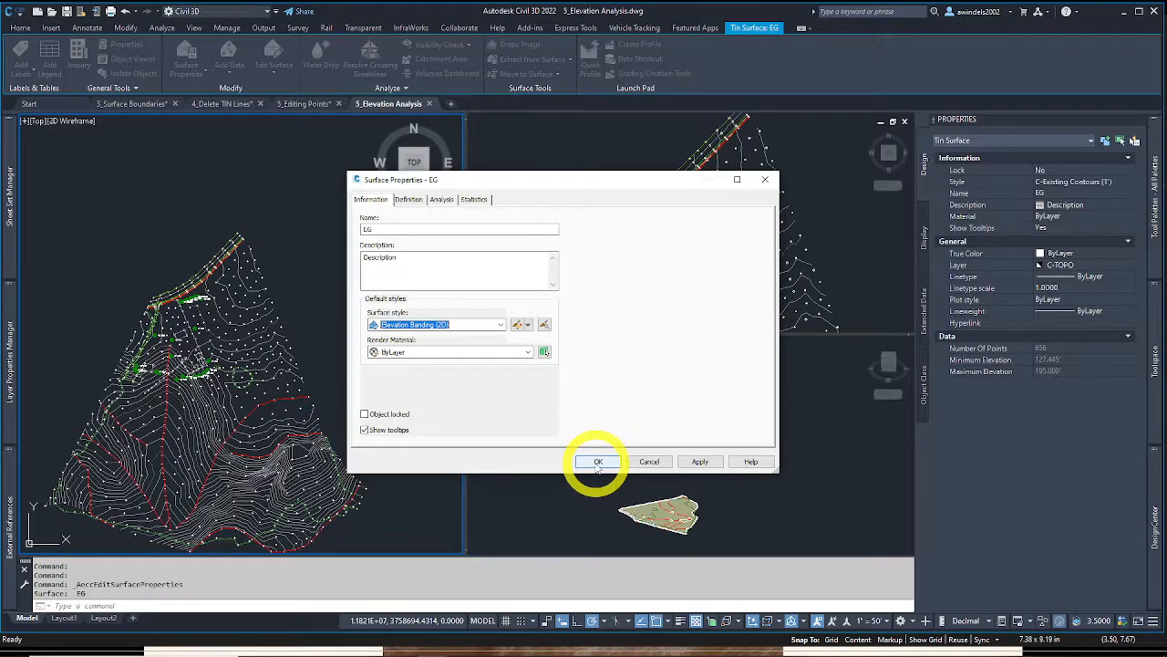
In the surface's analysis settings, choose Elevations as the analysis type and keep the Elevations legend
click(441, 198)
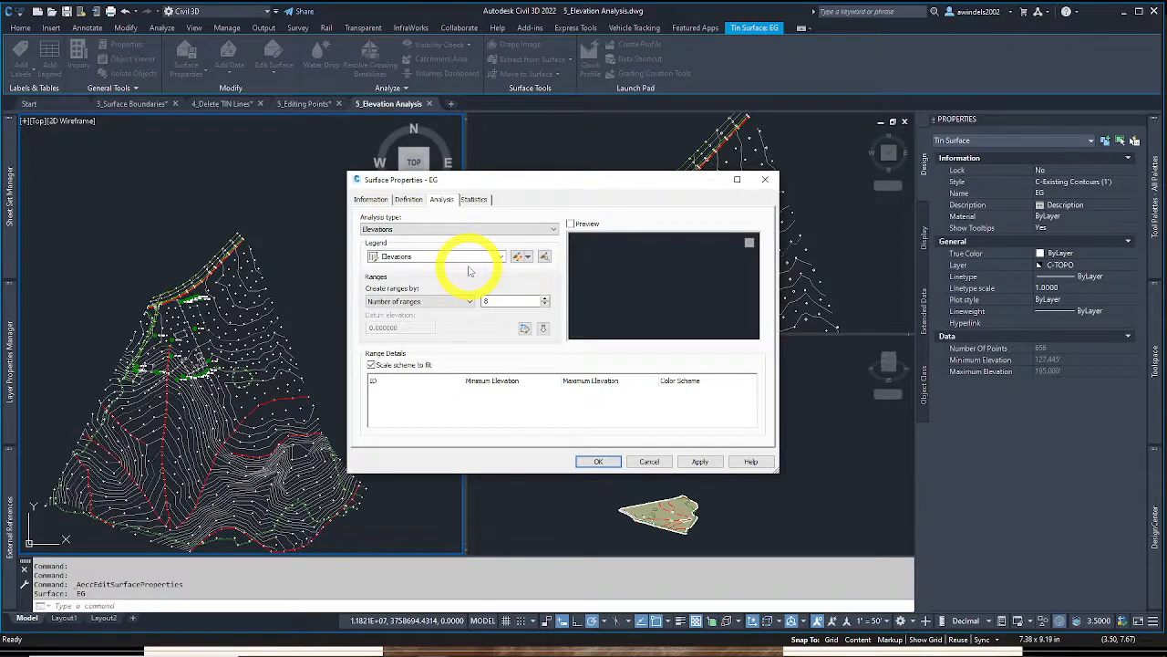
click(469, 256)
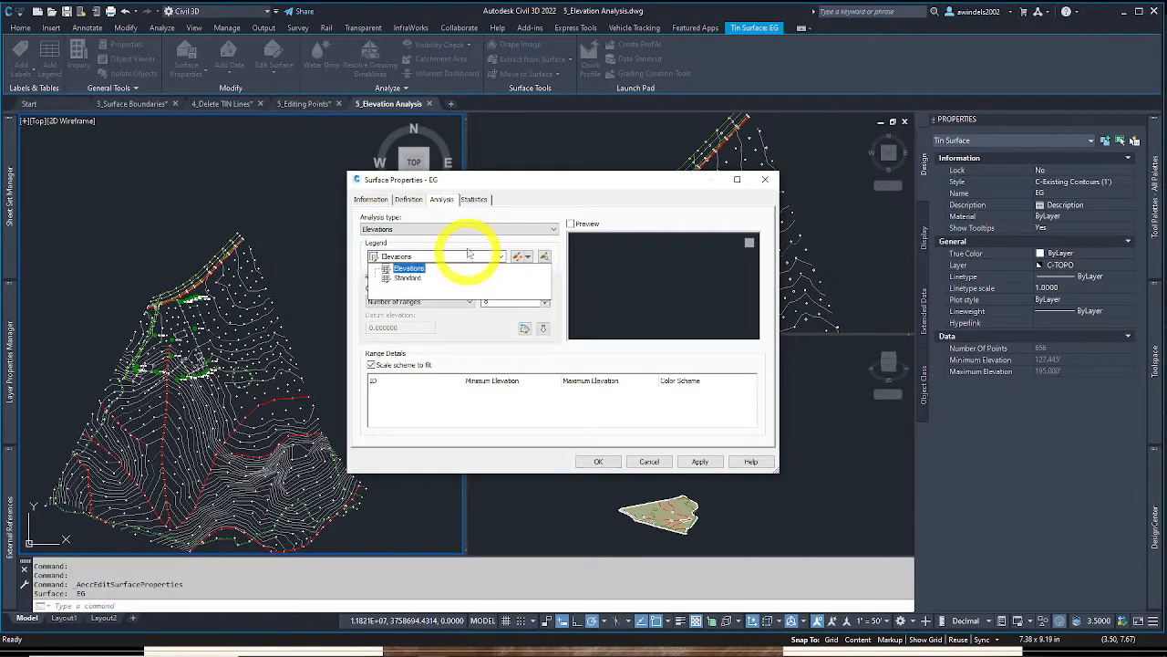
click(467, 228)
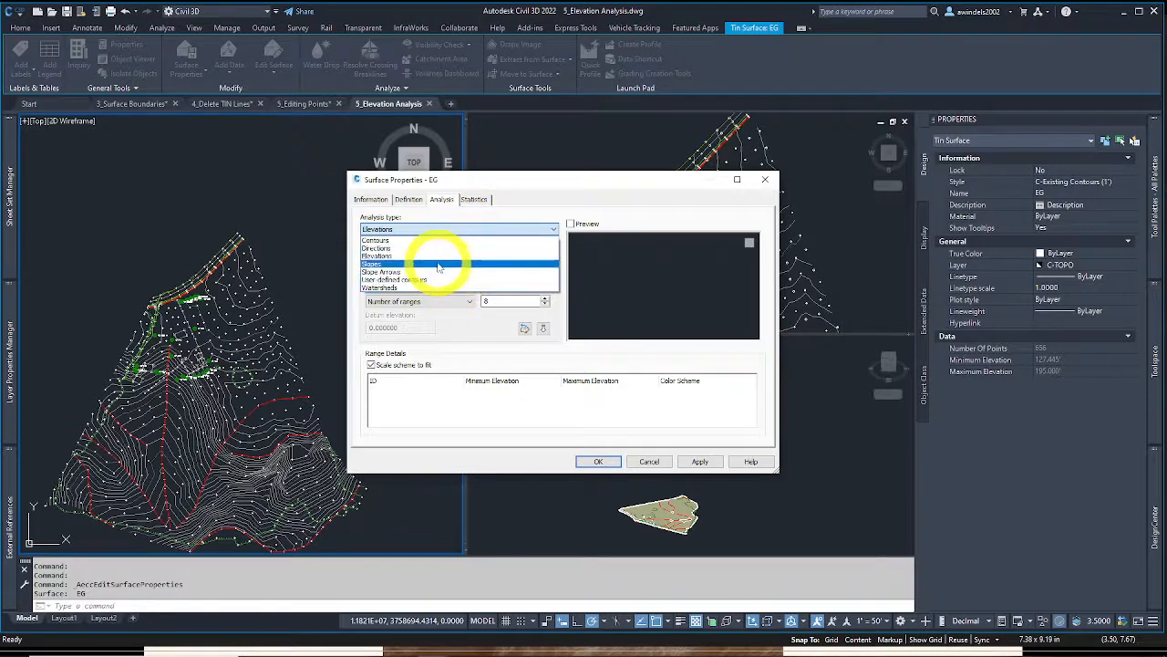
click(440, 256)
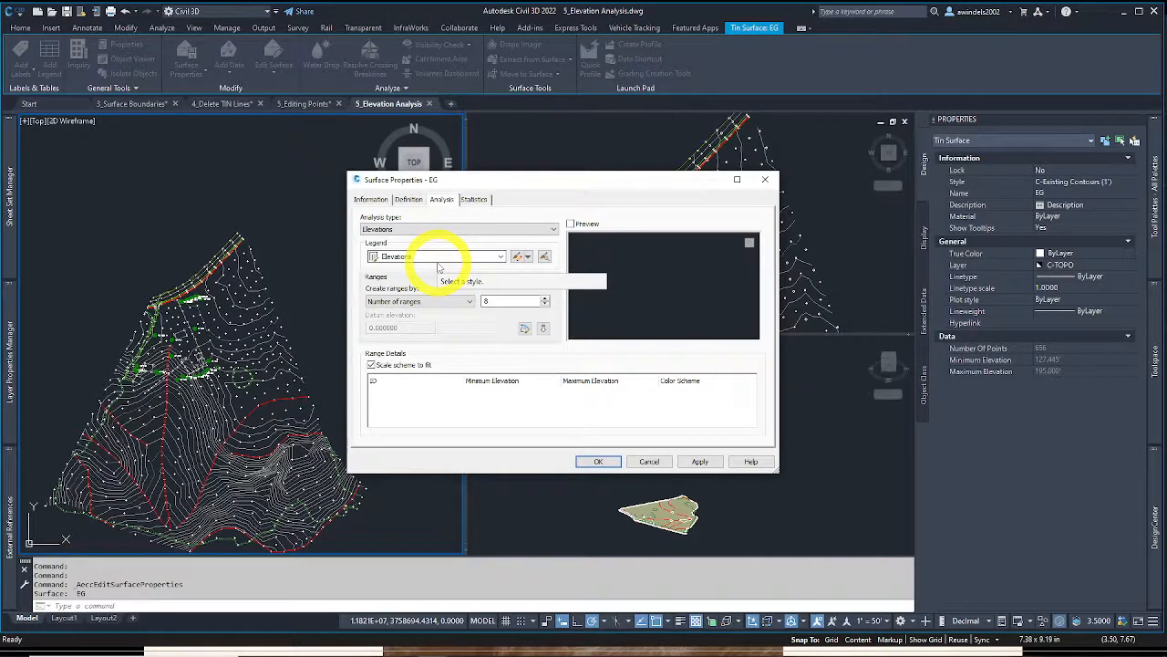
click(441, 303)
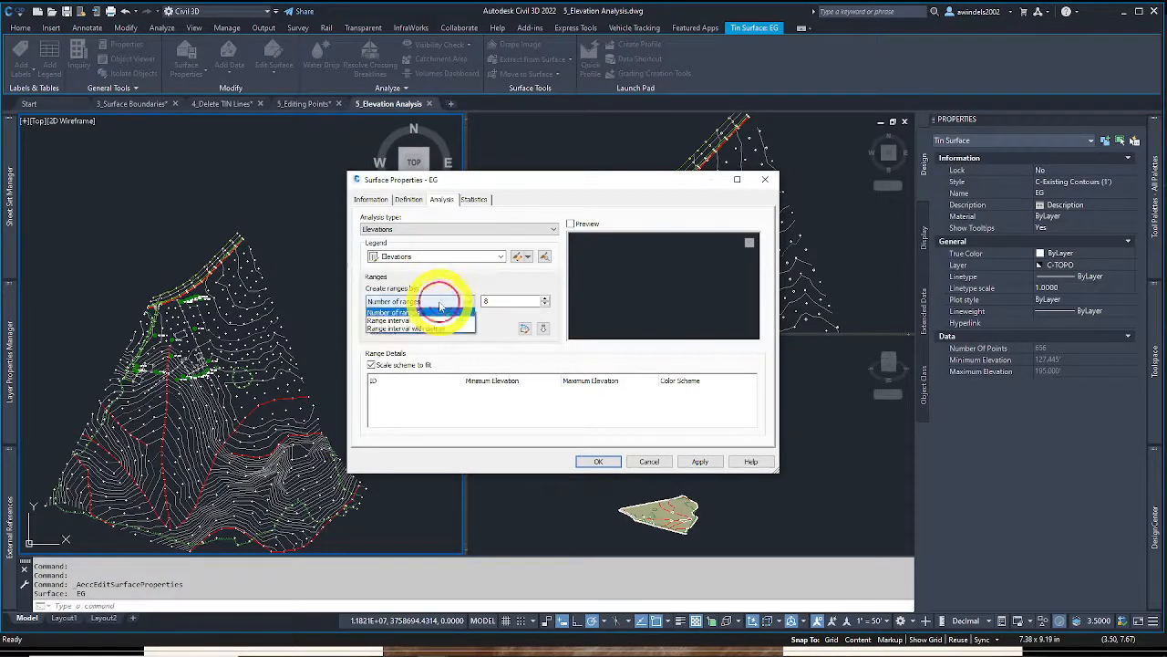
click(448, 321)
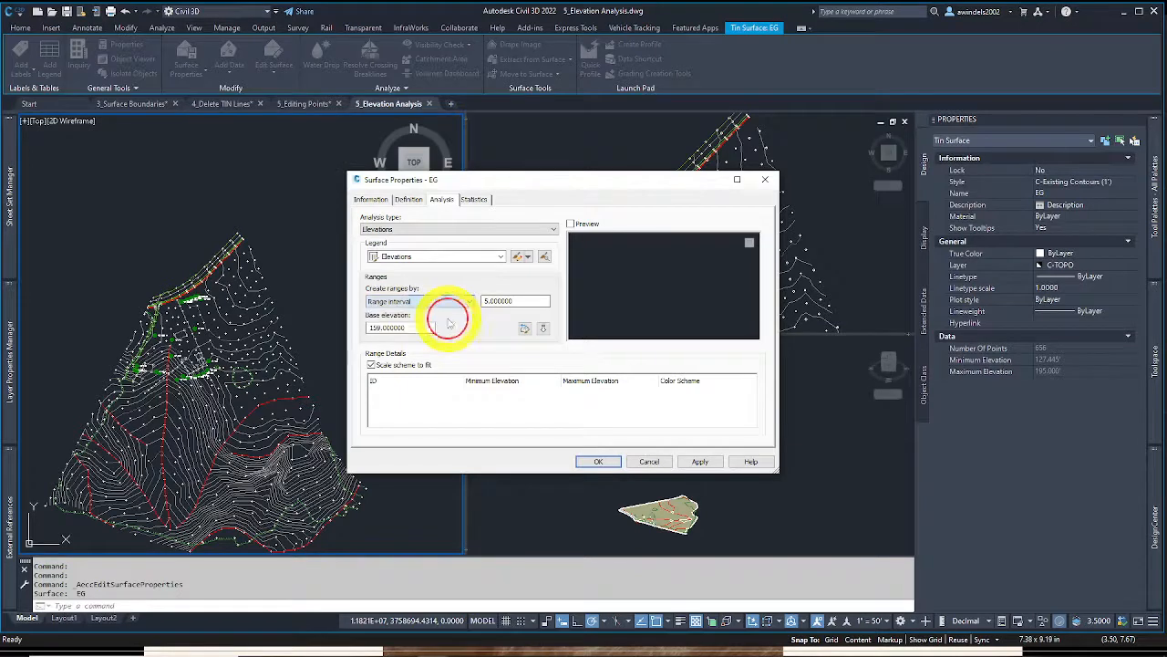
double_click(495, 301)
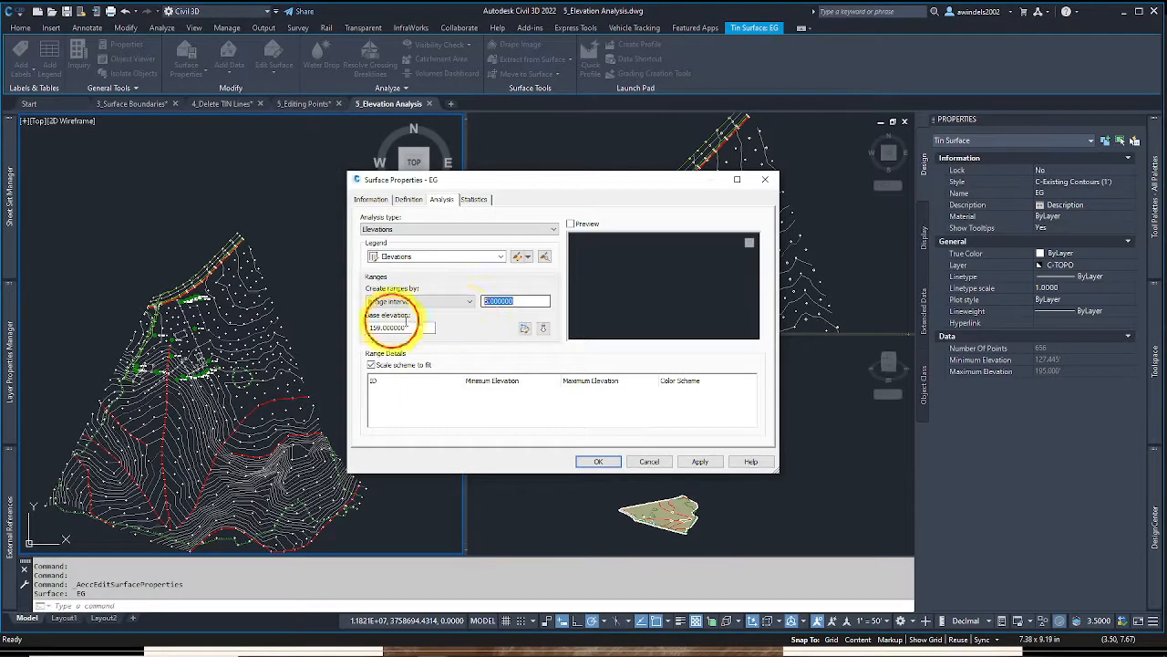
click(470, 302)
click(443, 310)
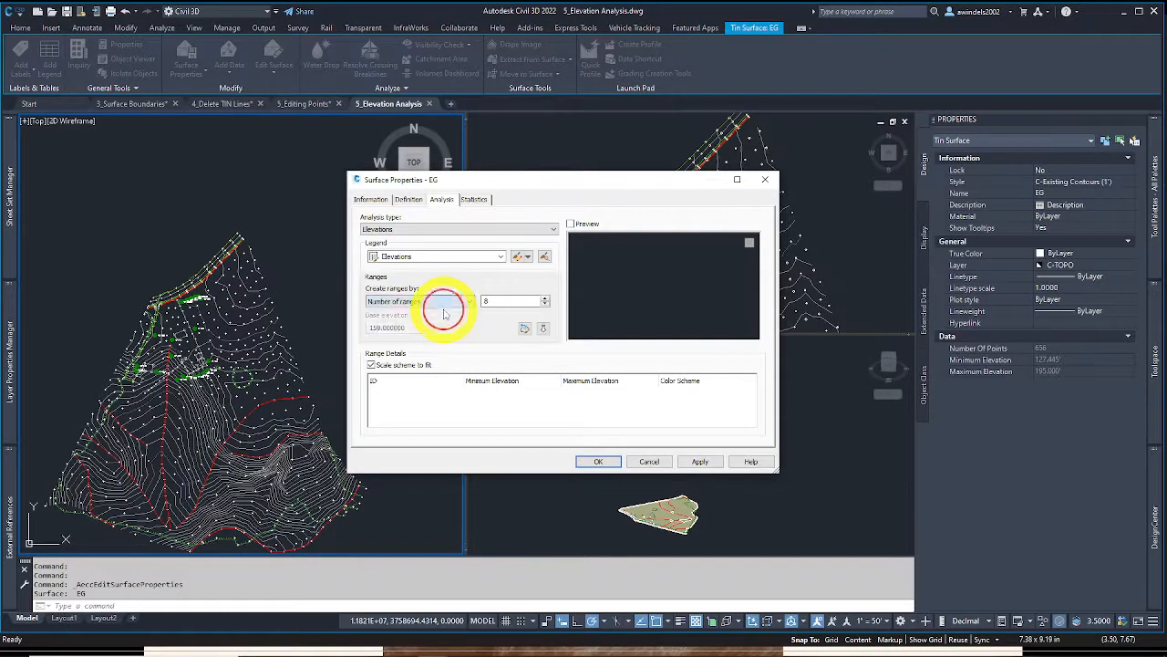
Run the elevation analysis with 8 ranges and enlarge the surface properties dialog to show all the range details
click(543, 330)
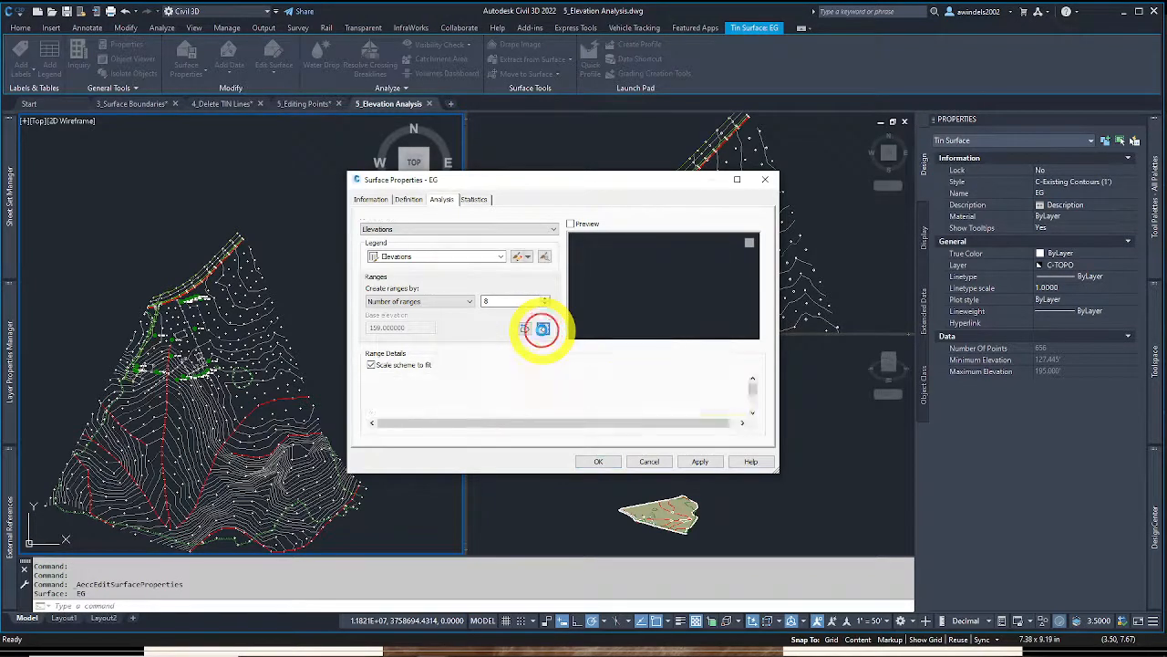
drag(784, 488, 817, 538)
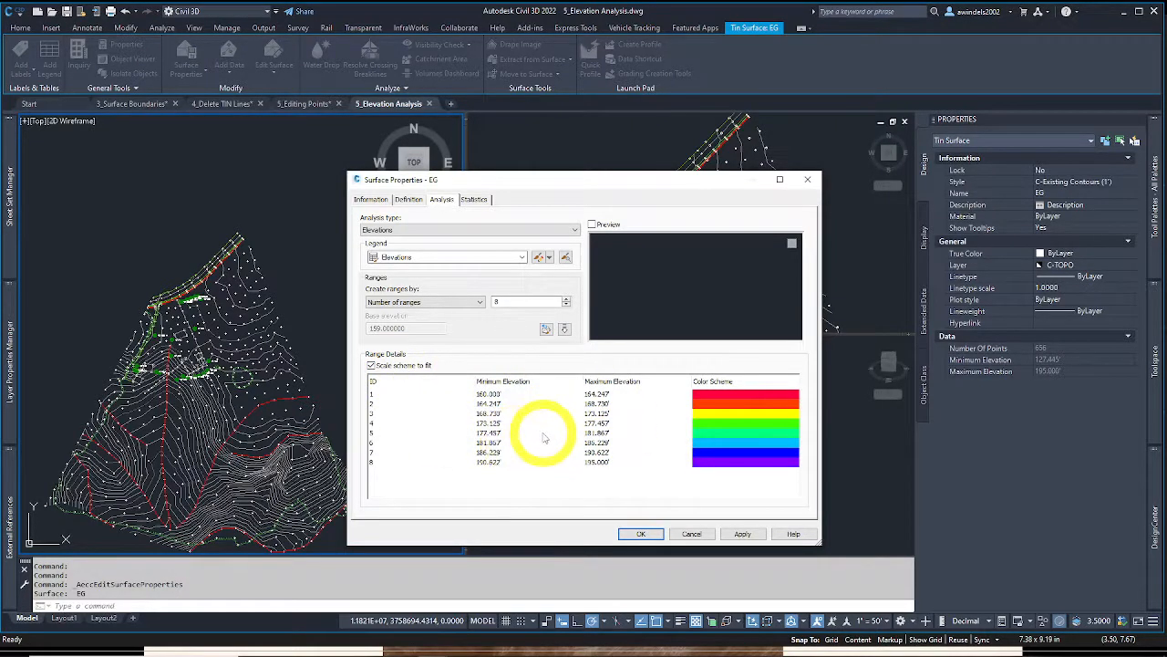
Try creating the elevation ranges by a range interval of 1 from base elevation 159, and rerun the analysis
click(442, 302)
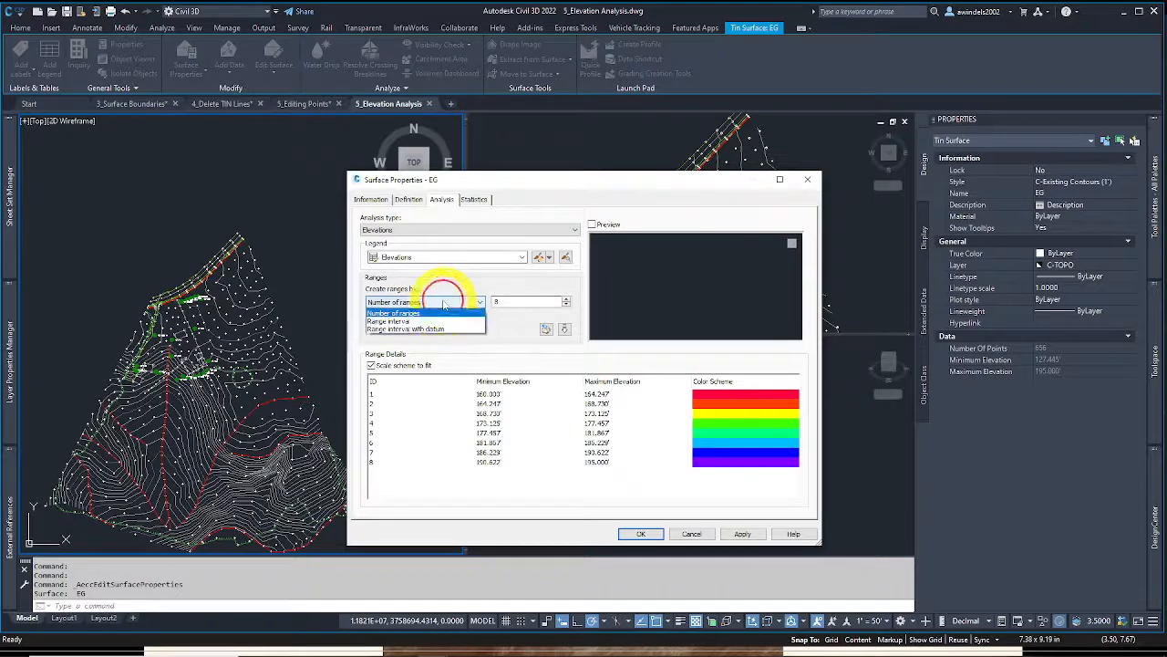
click(443, 321)
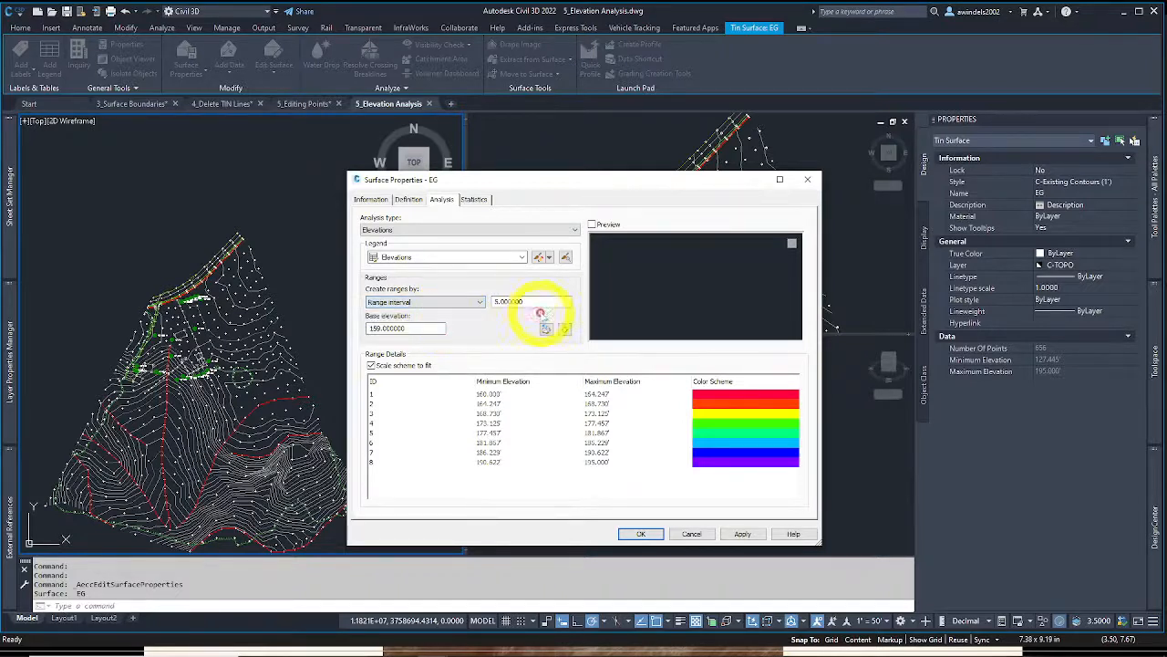
double_click(538, 300)
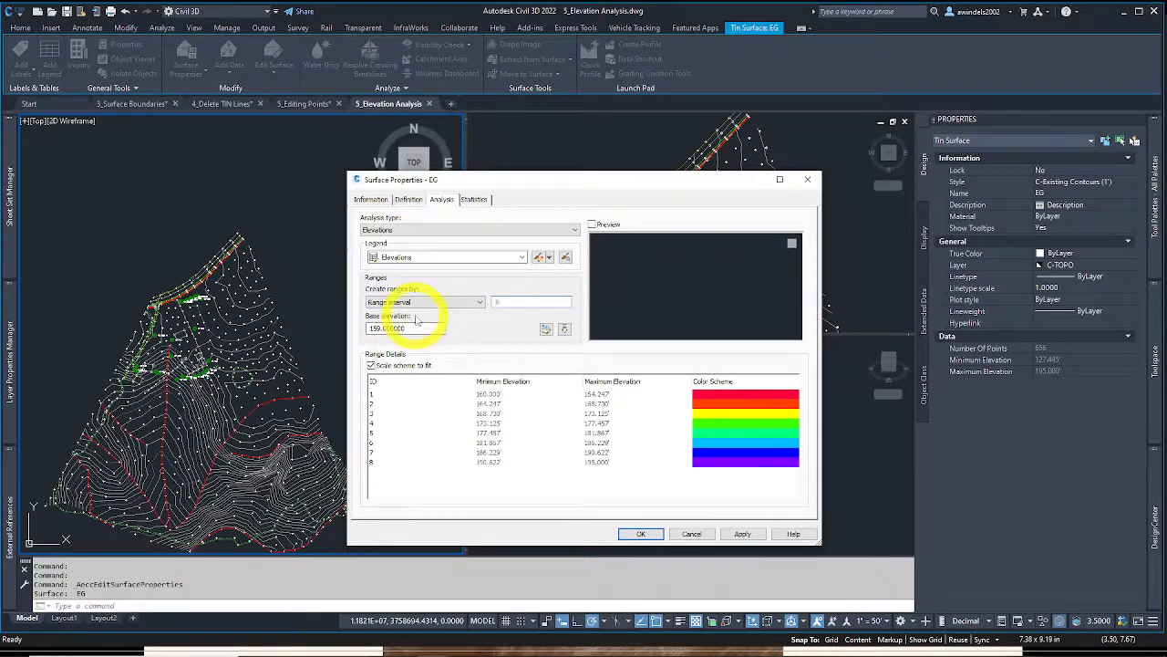
click(565, 328)
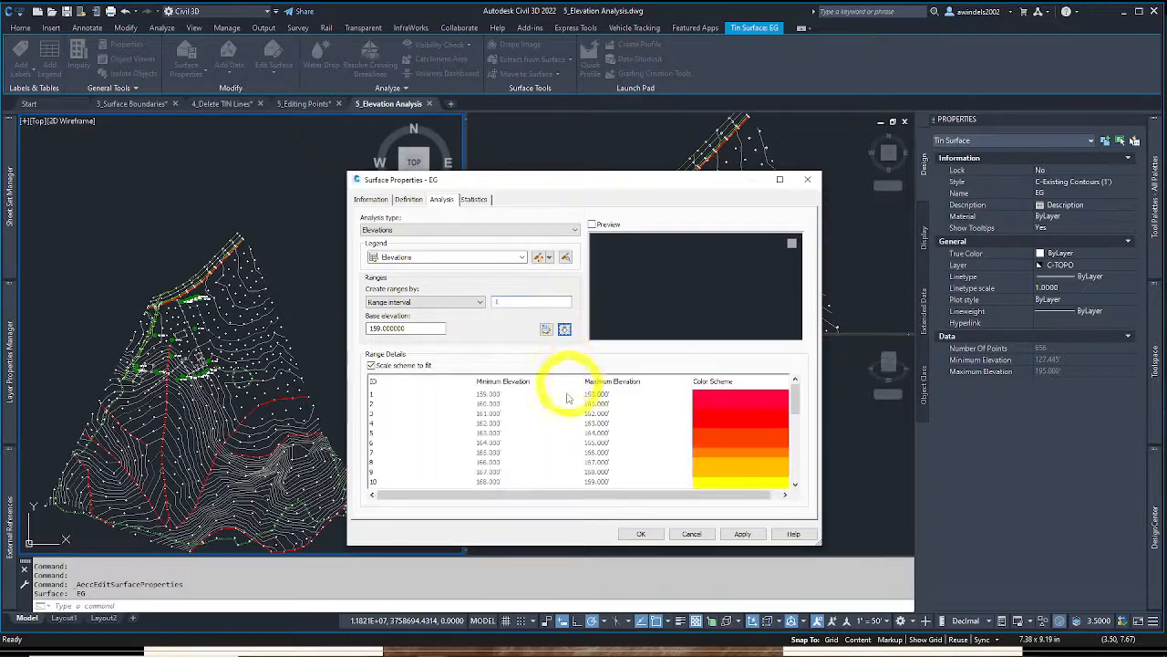
Try a range interval of 10 for the elevation ranges and rerun the analysis
drag(795, 396, 516, 312)
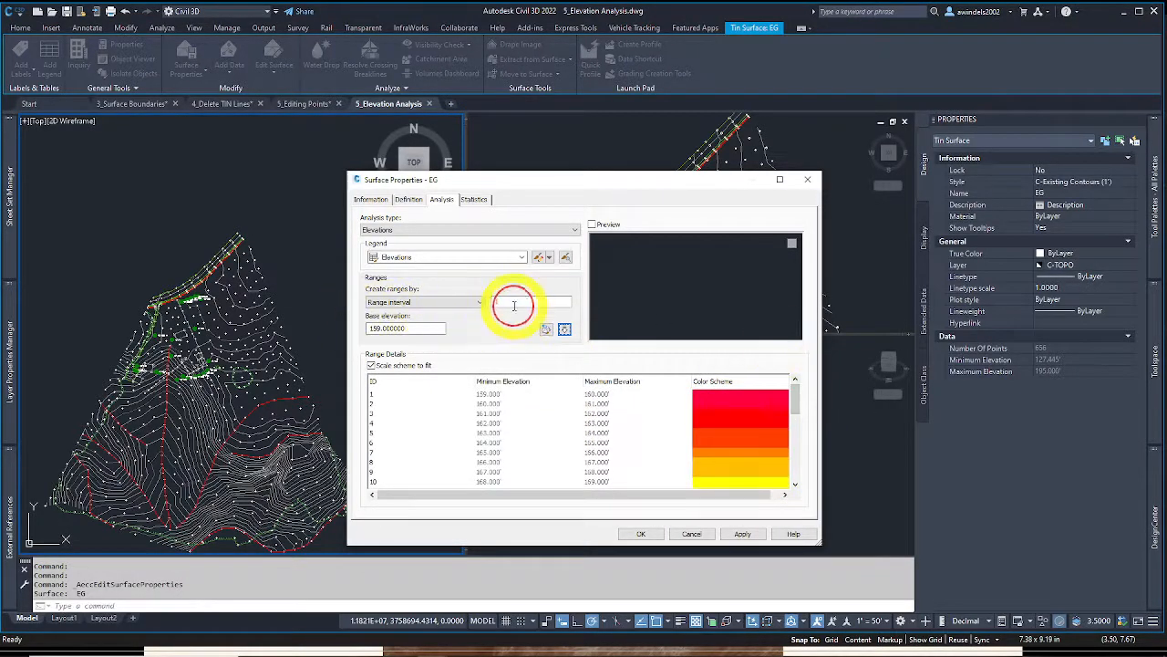
click(514, 303)
text(0)
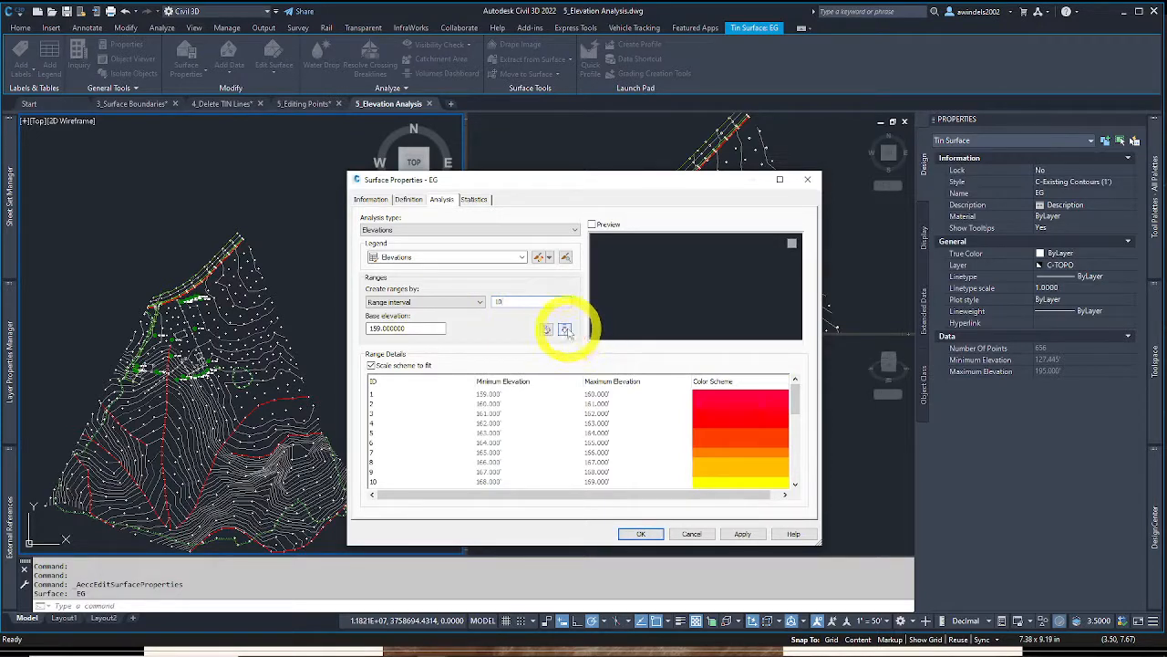
click(565, 328)
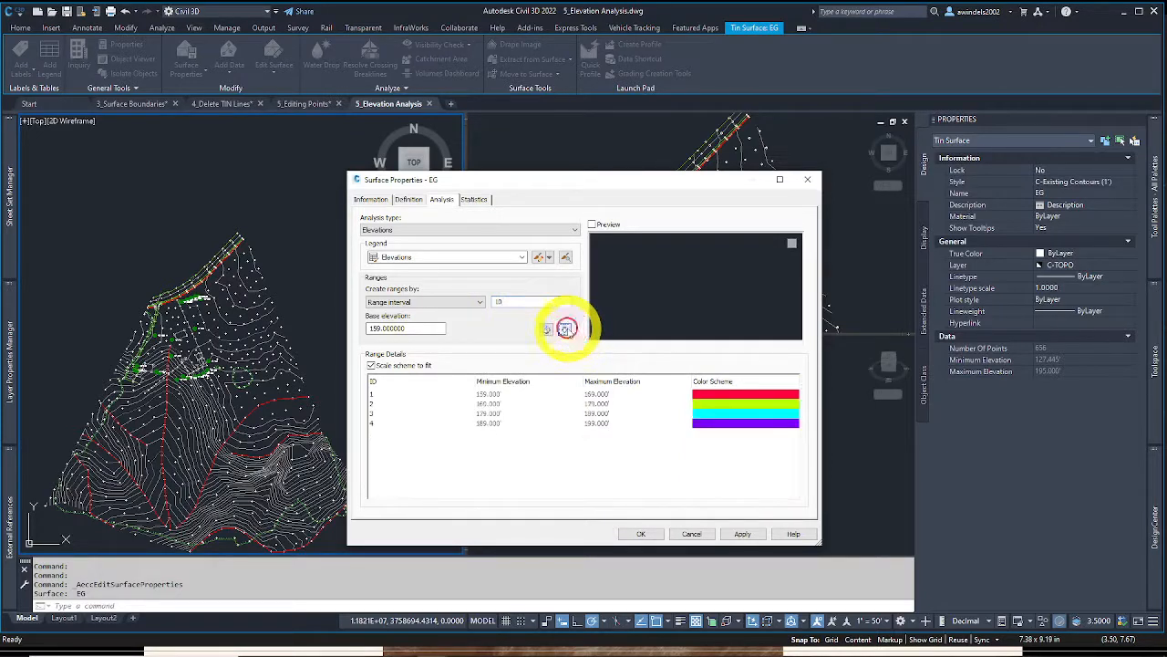
Recreate the elevation ranges by number of ranges with 8 ranges, apply the analysis to surface EG, and clear the selection
click(480, 303)
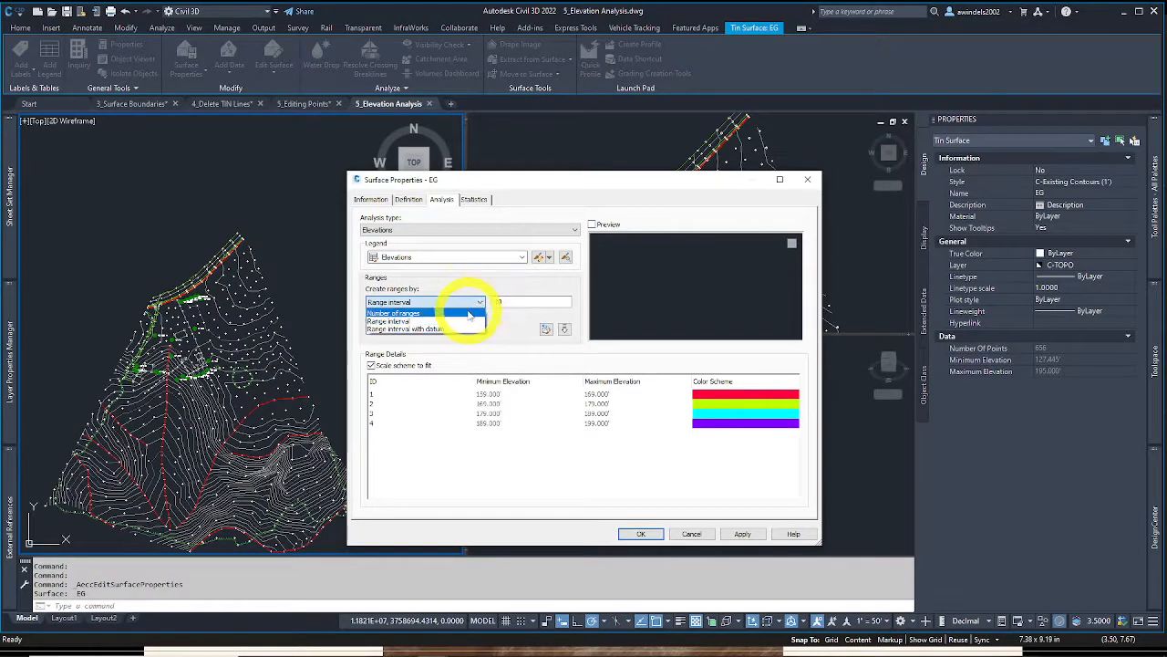
click(469, 314)
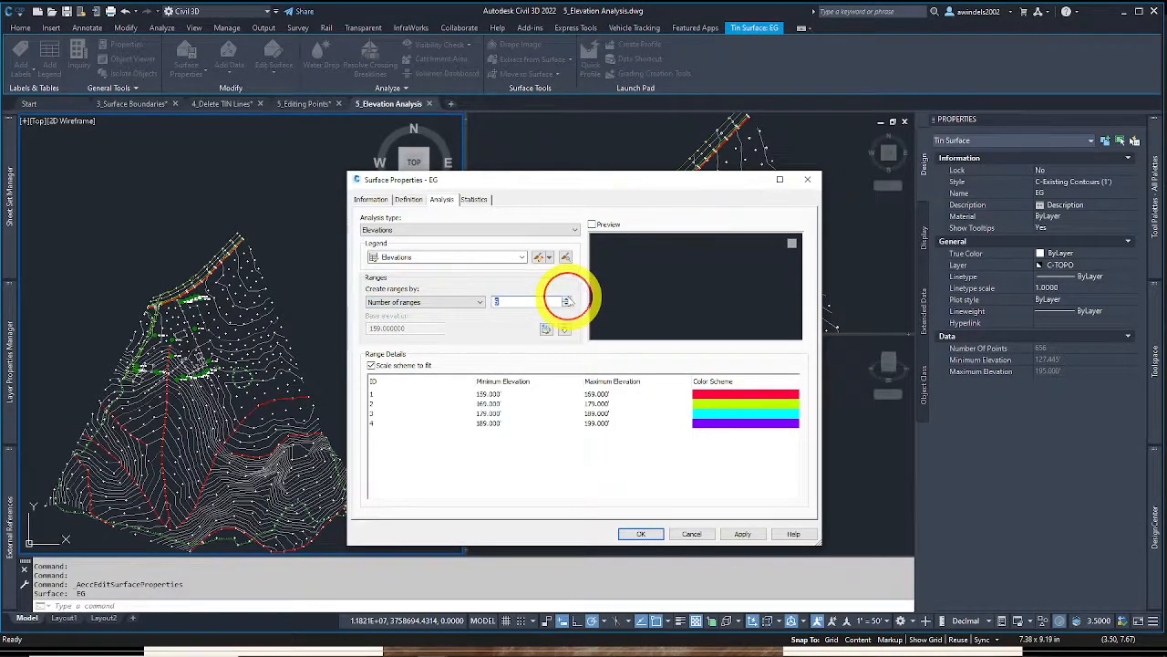
click(568, 301)
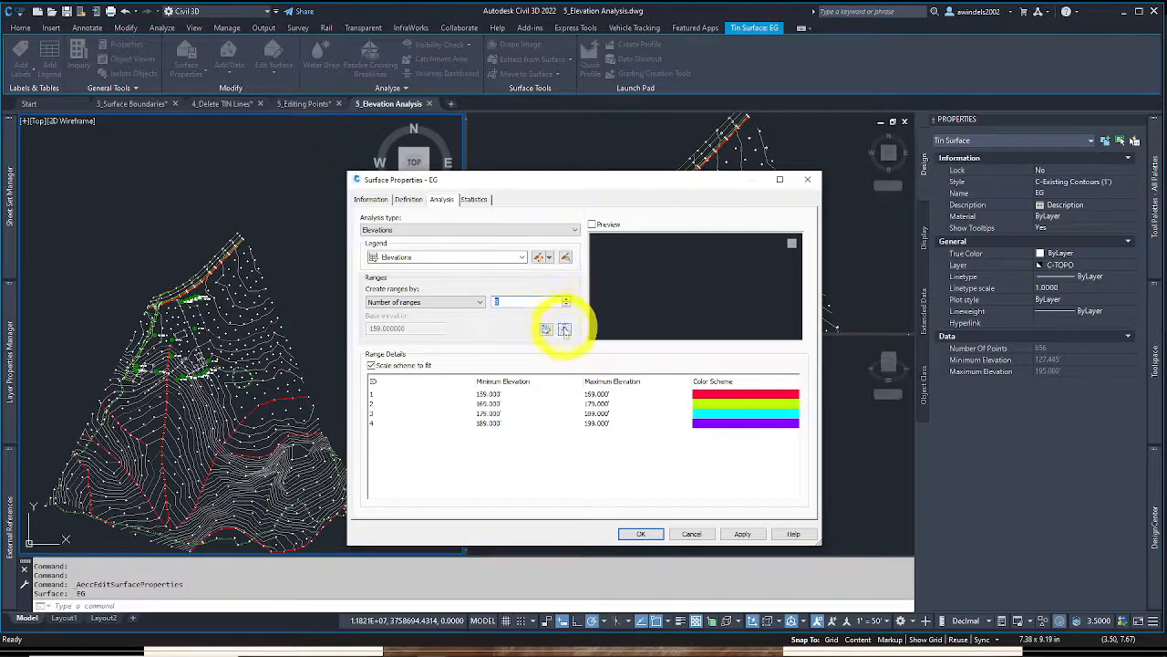
click(564, 329)
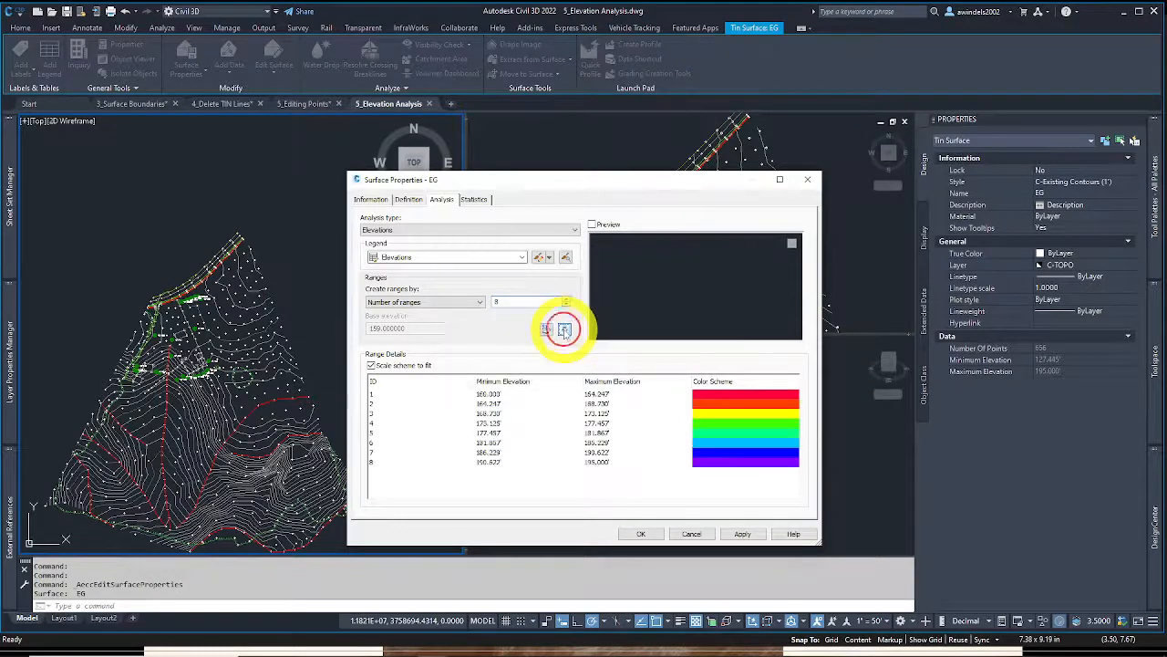
click(641, 534)
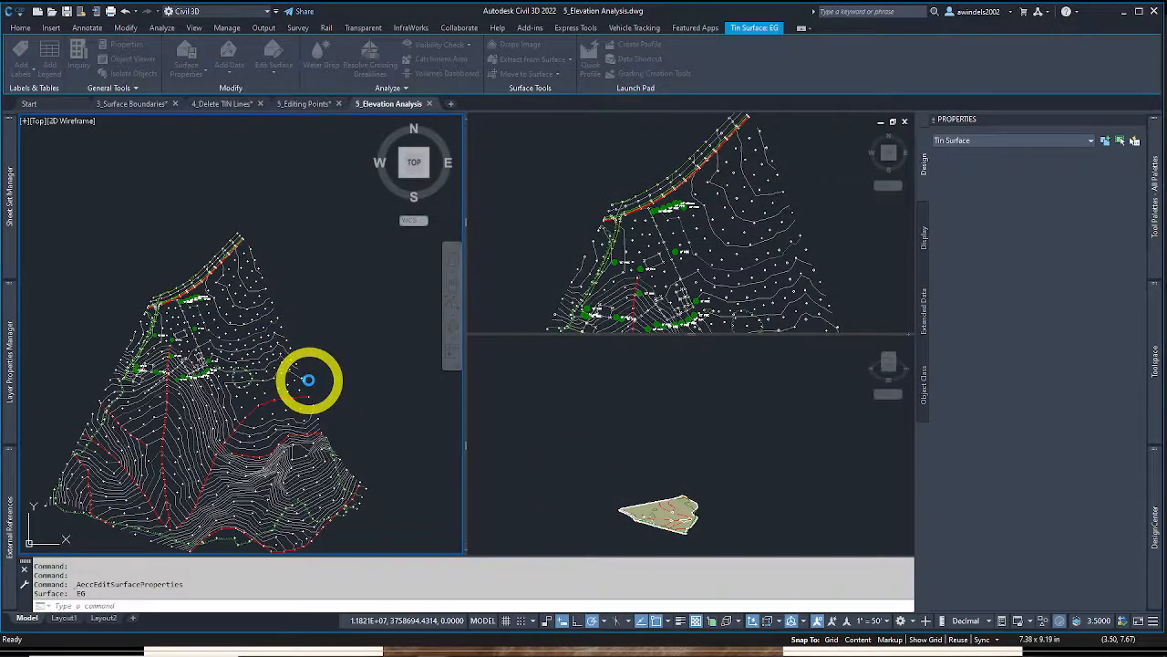
middle_drag(334, 393, 390, 364)
key(Escape)
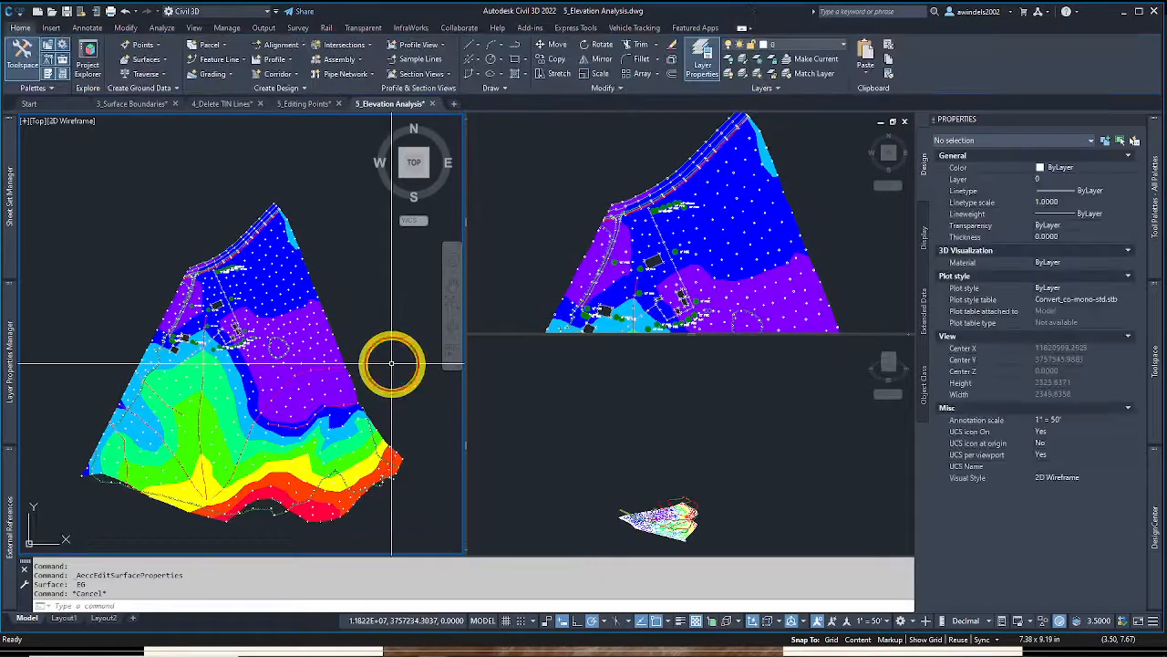
Examine the coloured elevation bands across surface EG, from the road area down to the southern edge
click(392, 363)
key(Escape)
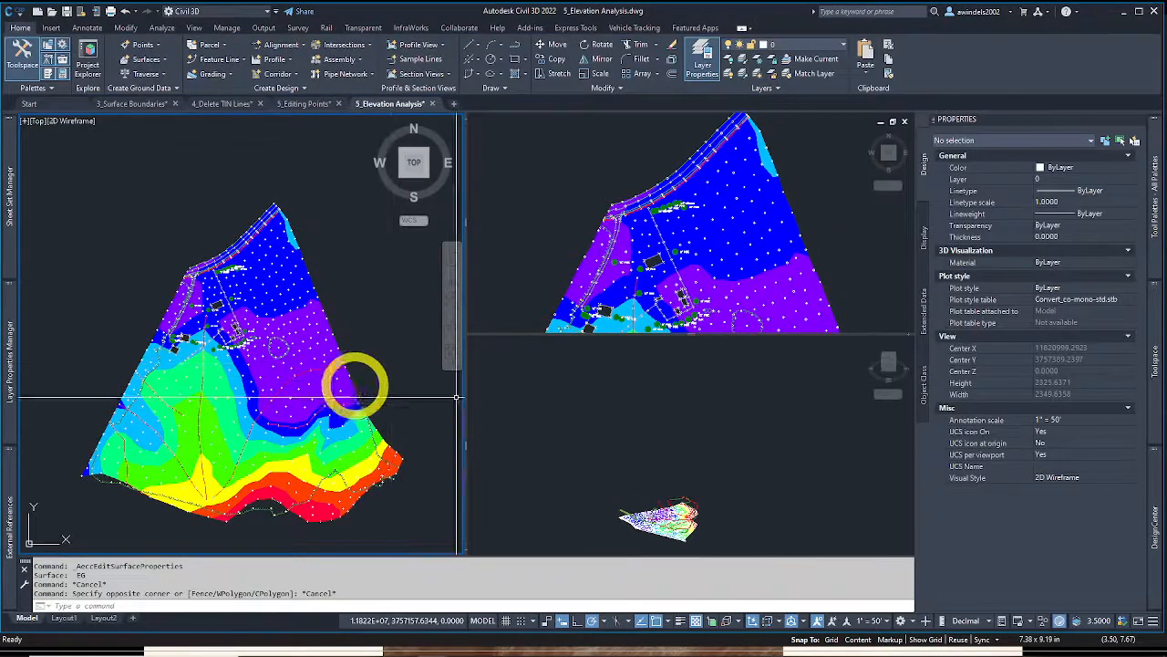
middle_drag(318, 383, 331, 365)
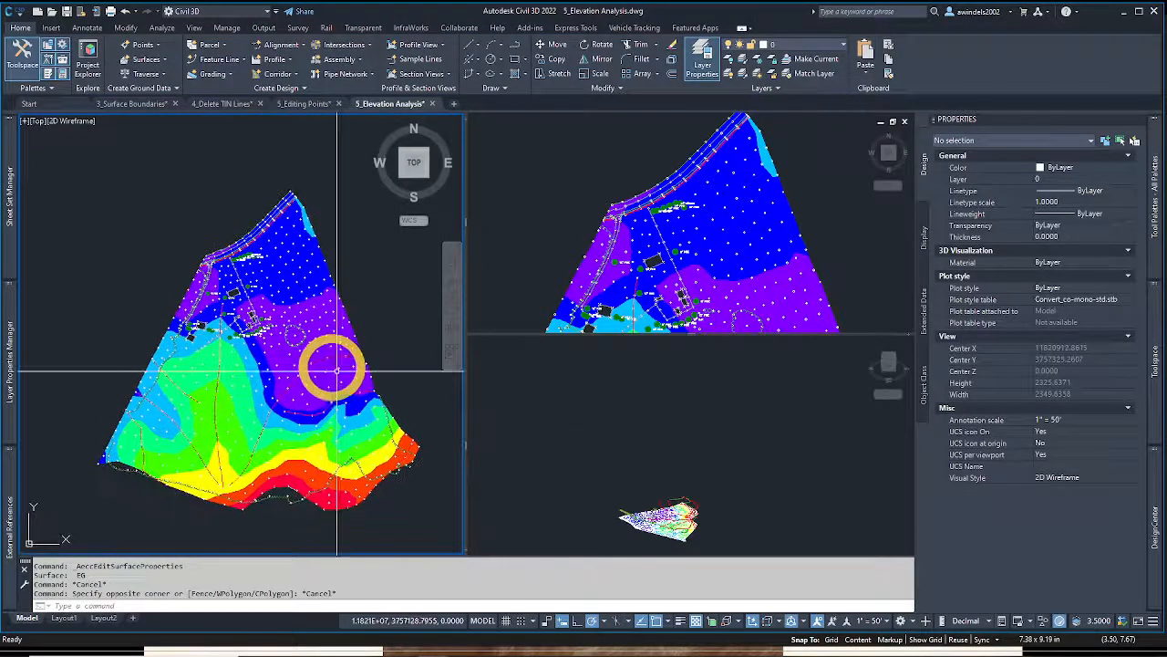
scroll(331, 367, up, 4)
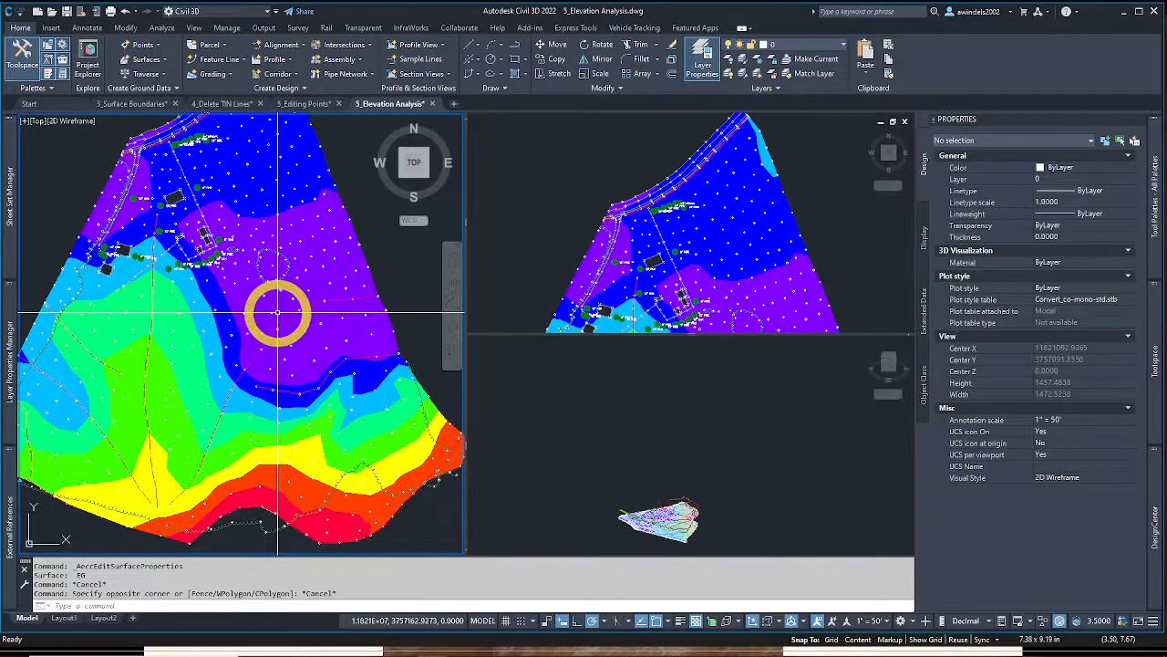
mouse_move(277, 313)
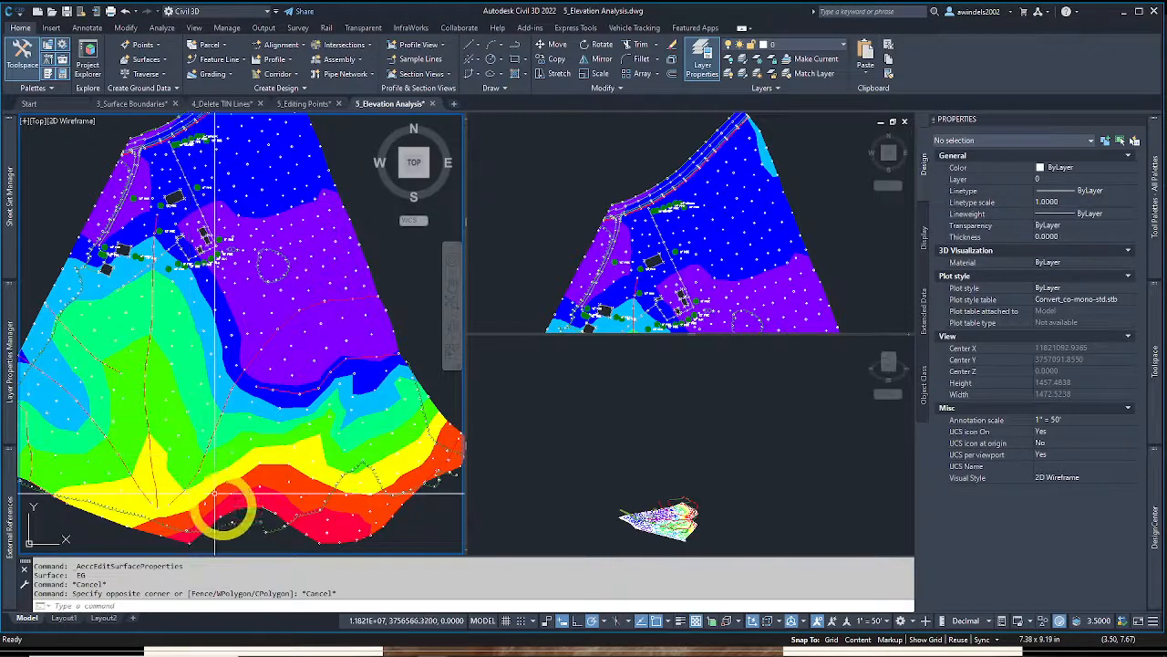
mouse_move(237, 500)
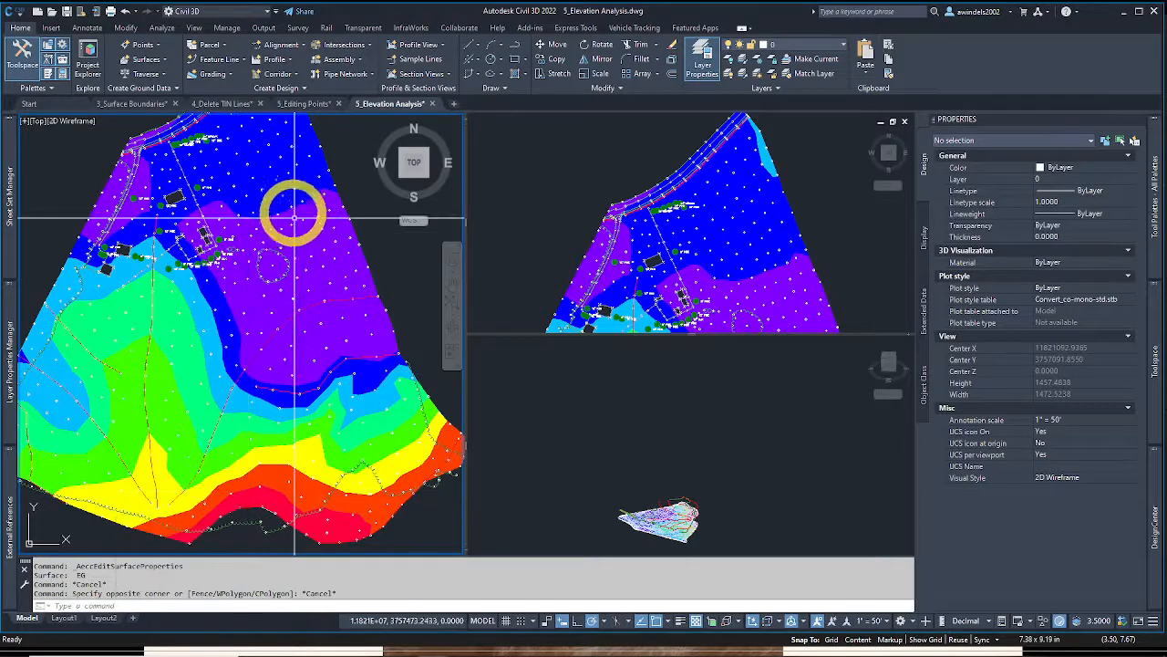
scroll(291, 220, up, 1)
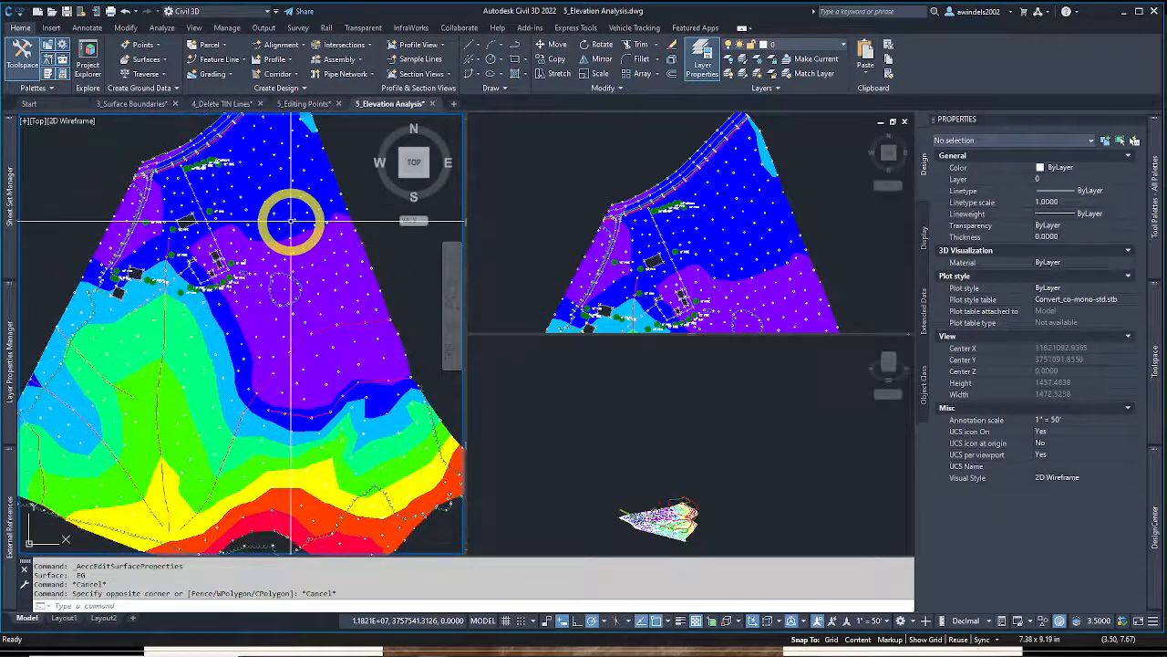
key(Escape)
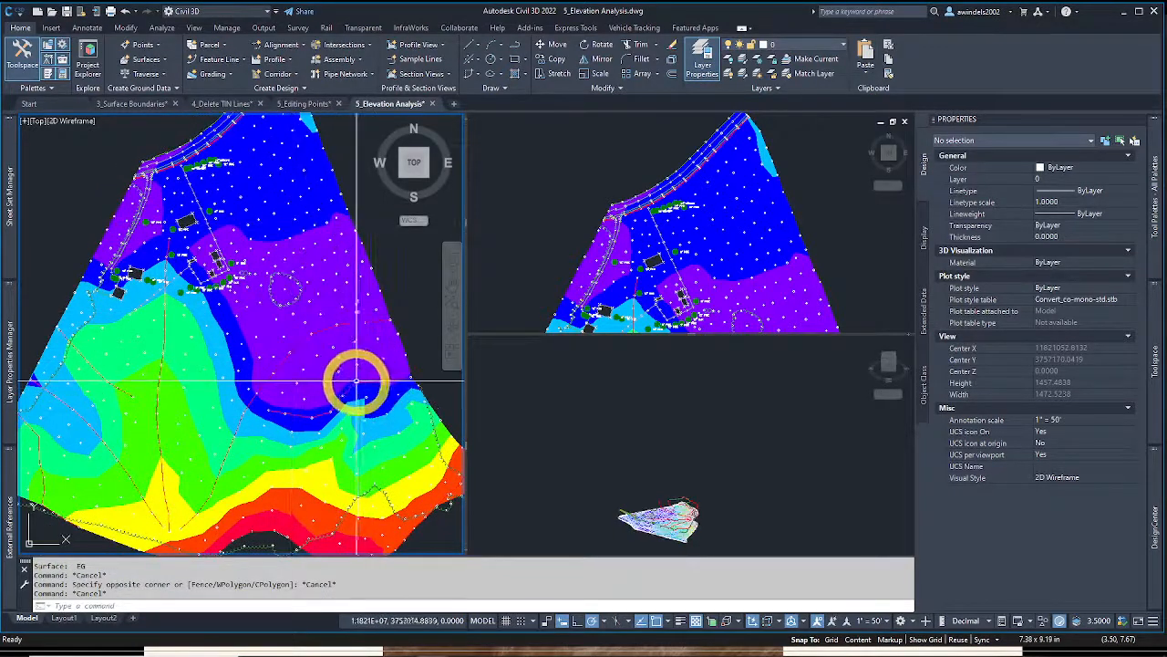
middle_drag(356, 383, 362, 349)
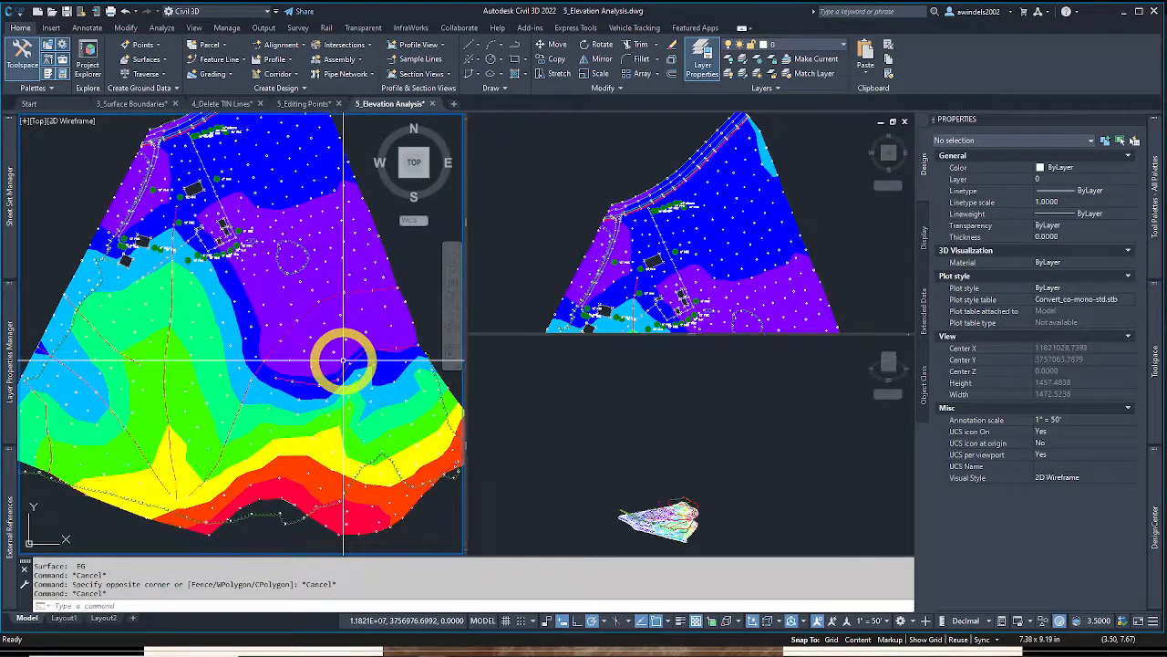
Examine surface EG's elevation banding in the plan view and from an orbited angle in the Conceptual 3D viewport
mouse_move(343, 360)
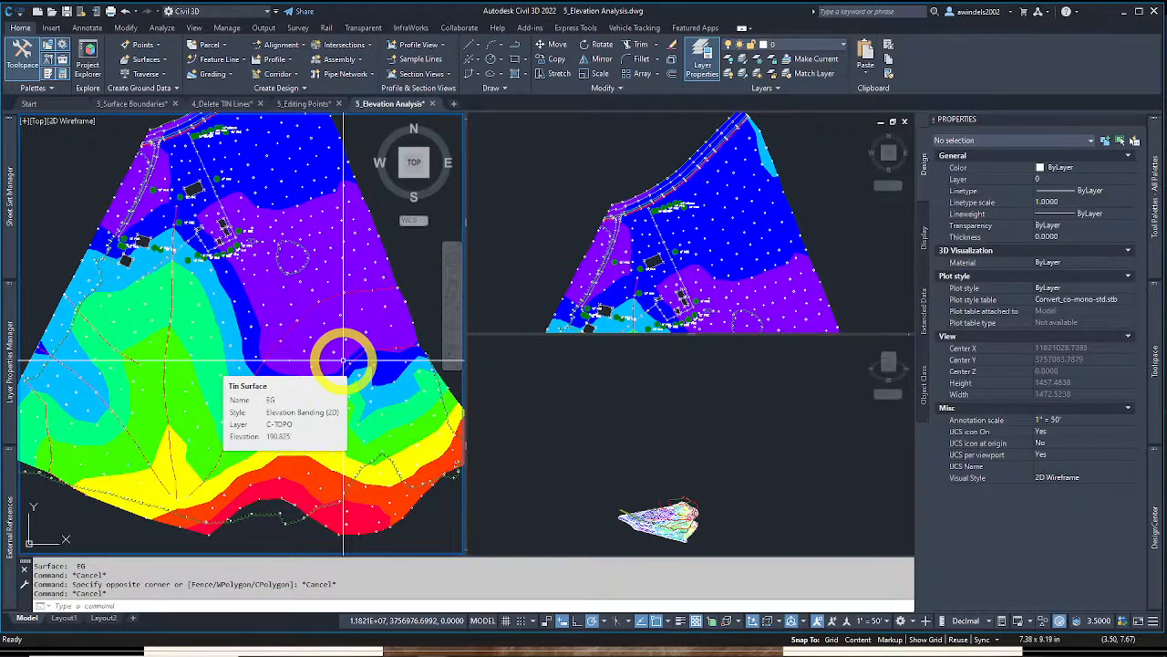
click(343, 360)
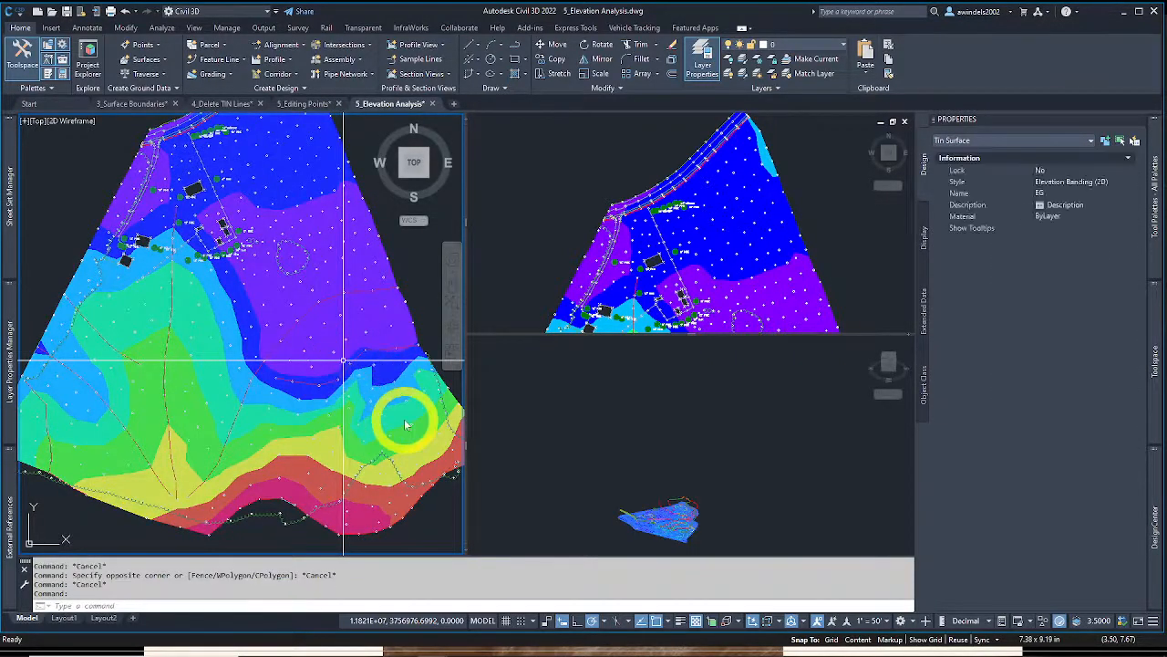
key(Escape)
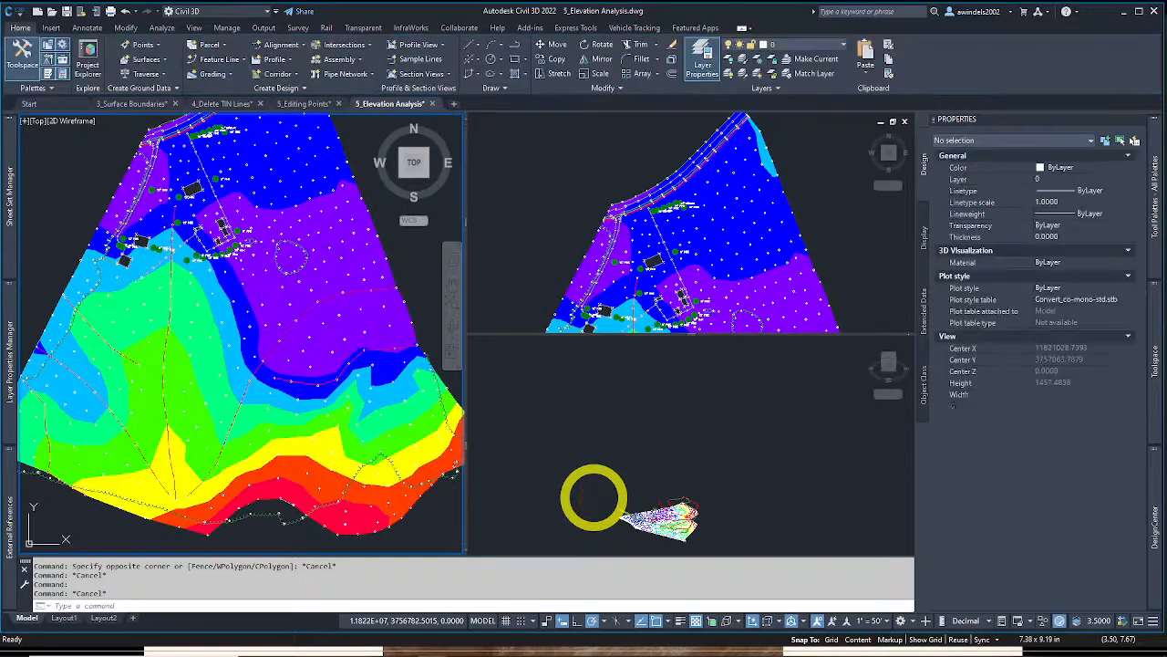
click(594, 496)
shift+middle_drag(555, 464, 633, 487)
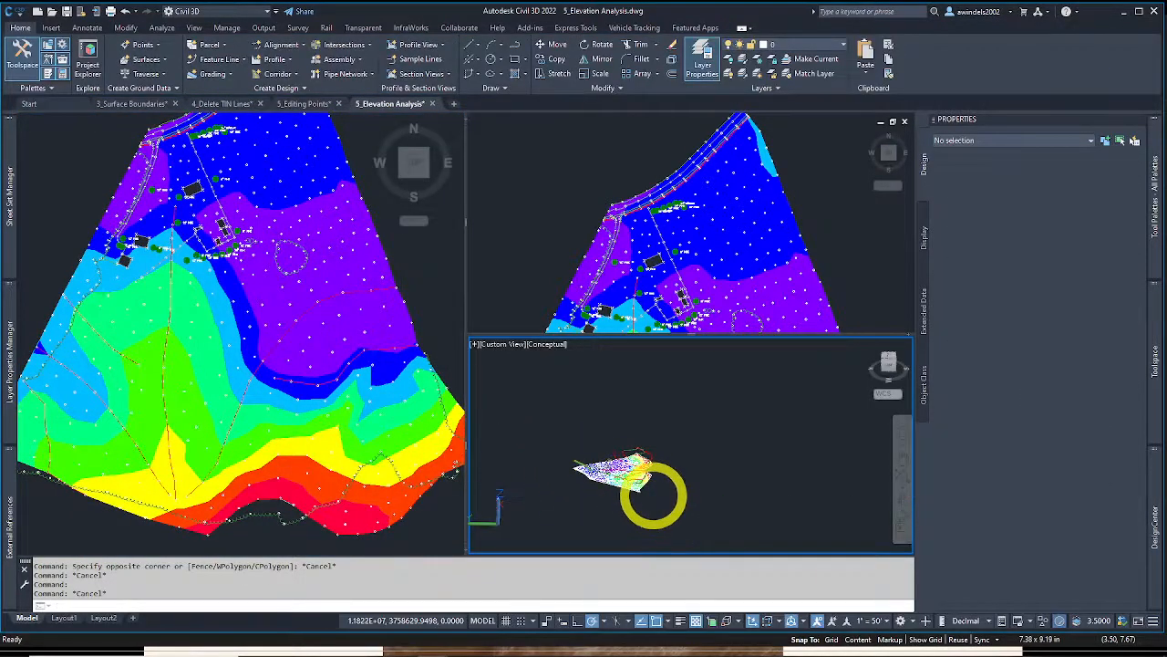
scroll(622, 462, up, 3)
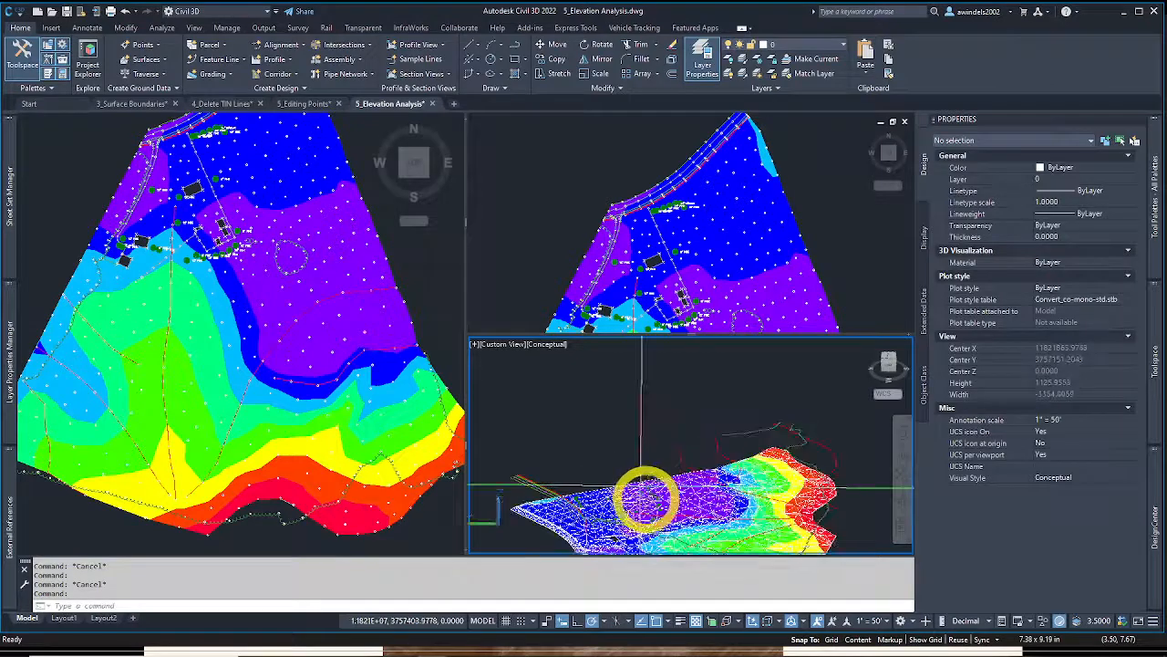
shift+middle_drag(645, 497, 608, 412)
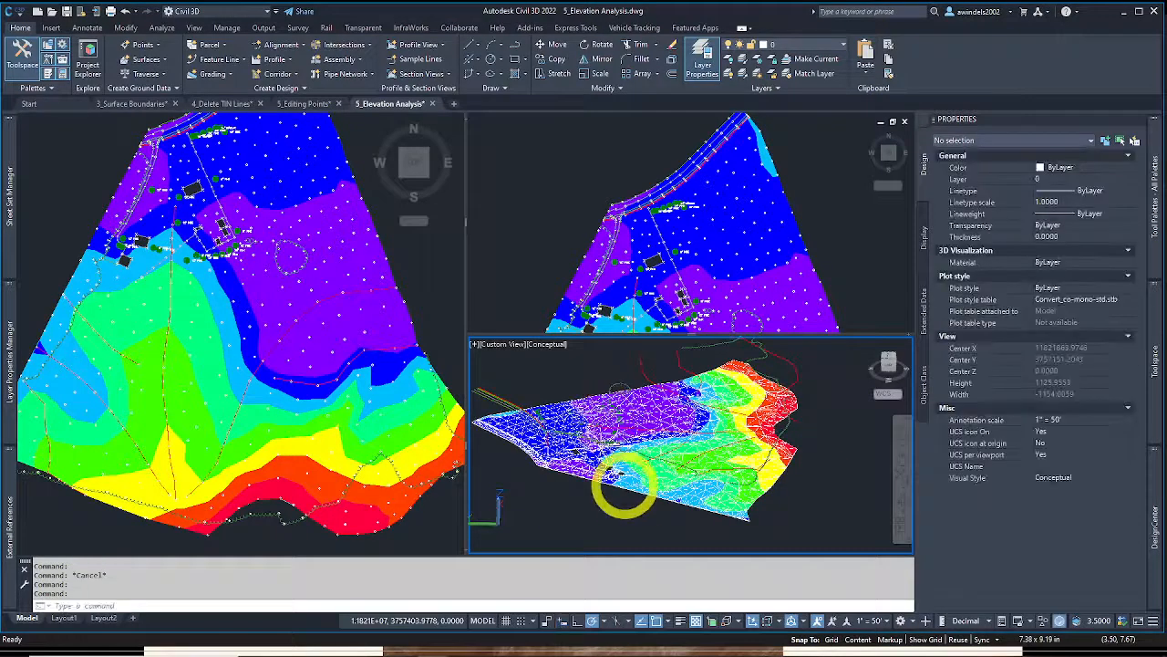
scroll(633, 495, up, 2)
shift+middle_drag(641, 516, 641, 516)
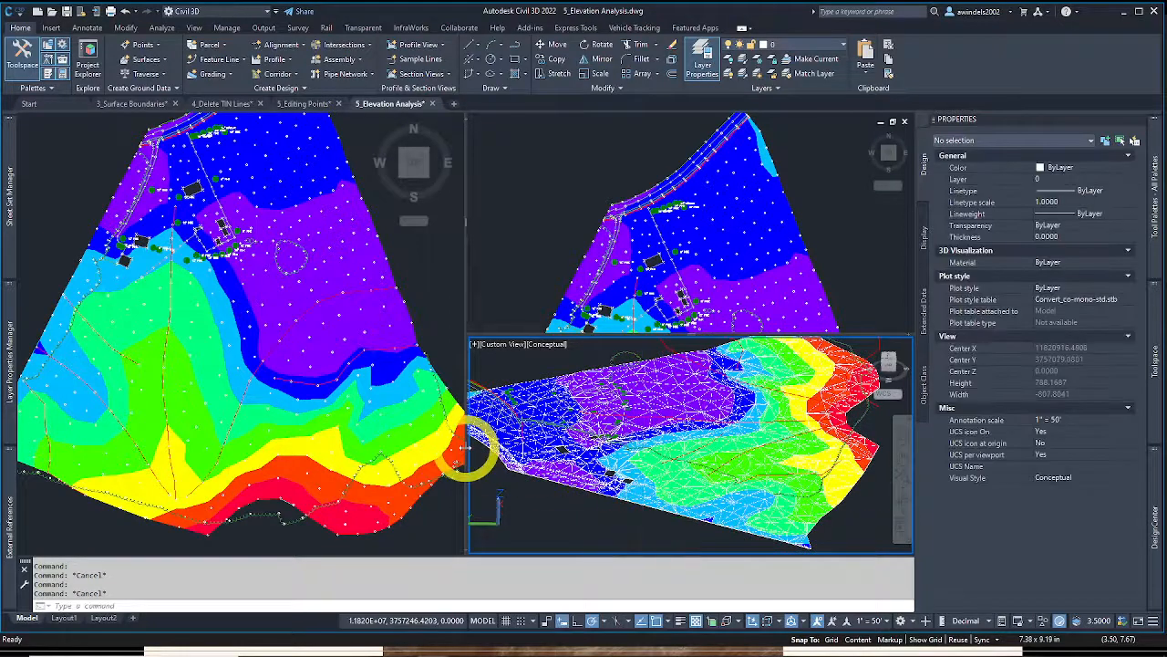
Set the surface style of surface EG to Elevation Banding (3D) in its surface properties
click(338, 428)
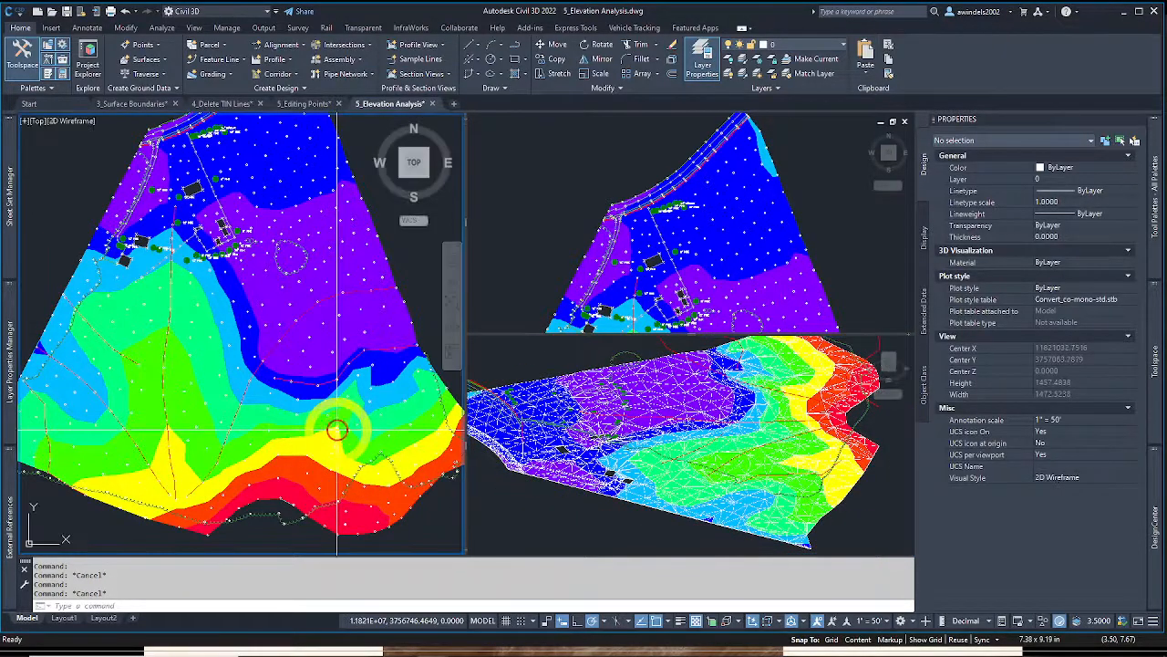
click(336, 426)
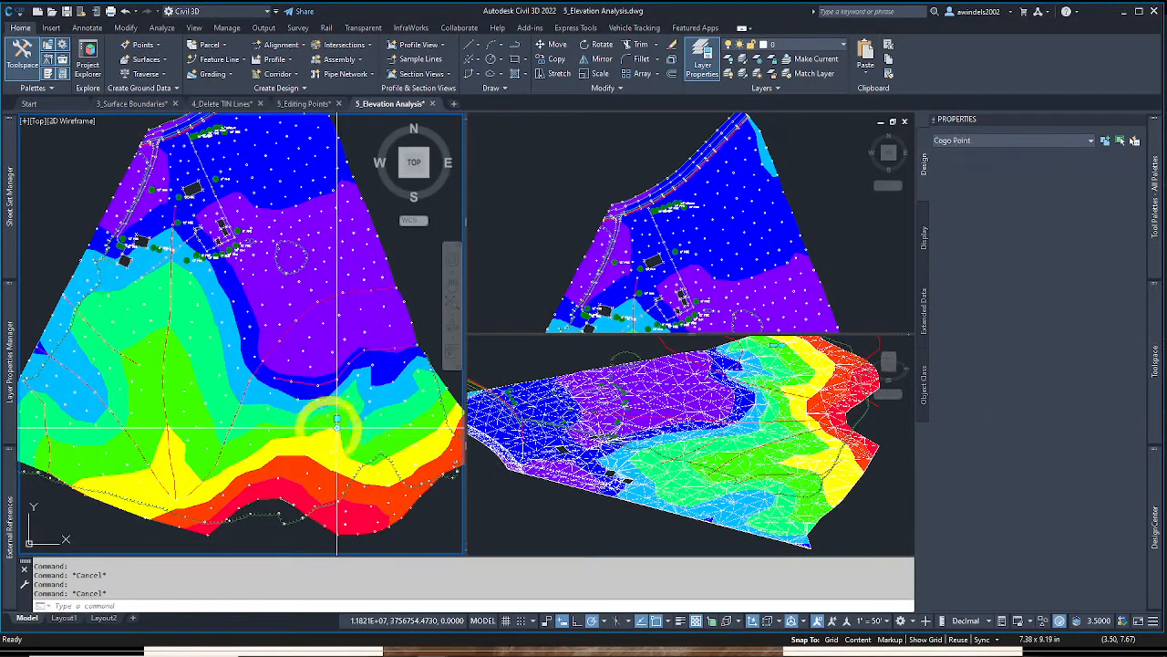
click(330, 421)
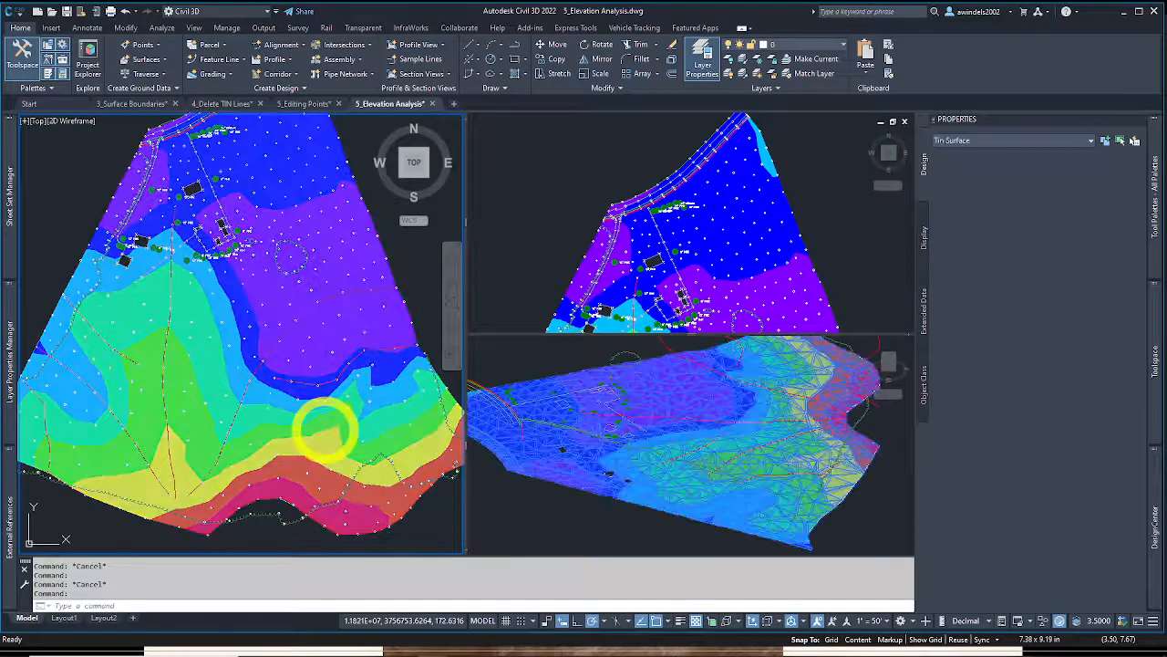
right_click(327, 420)
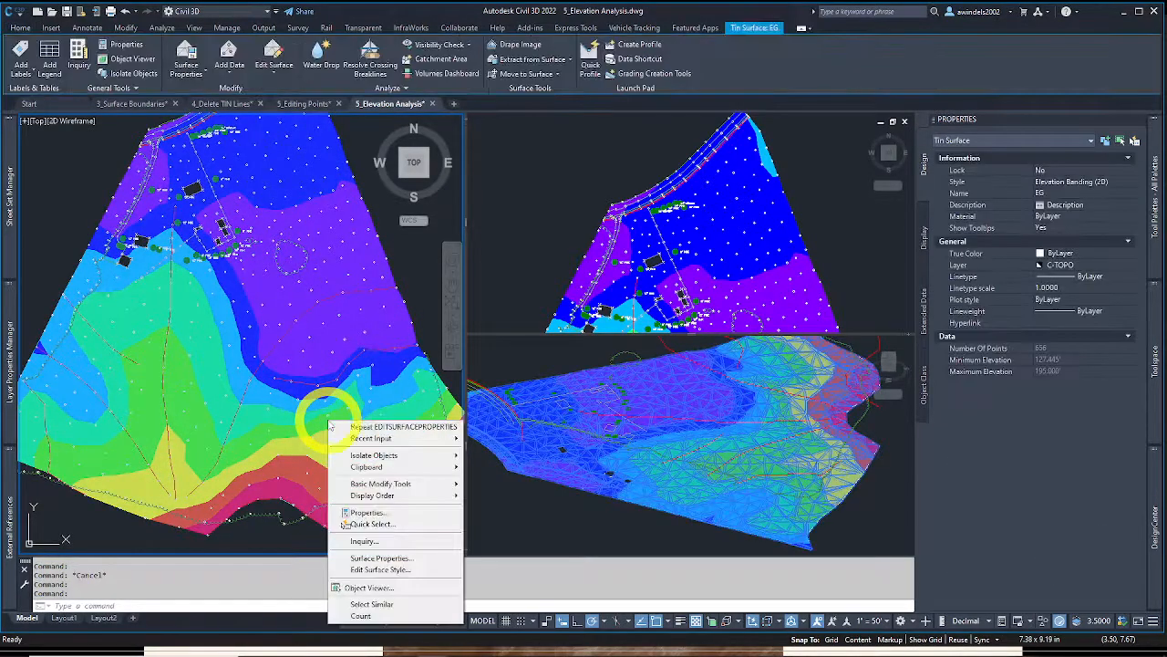
click(406, 558)
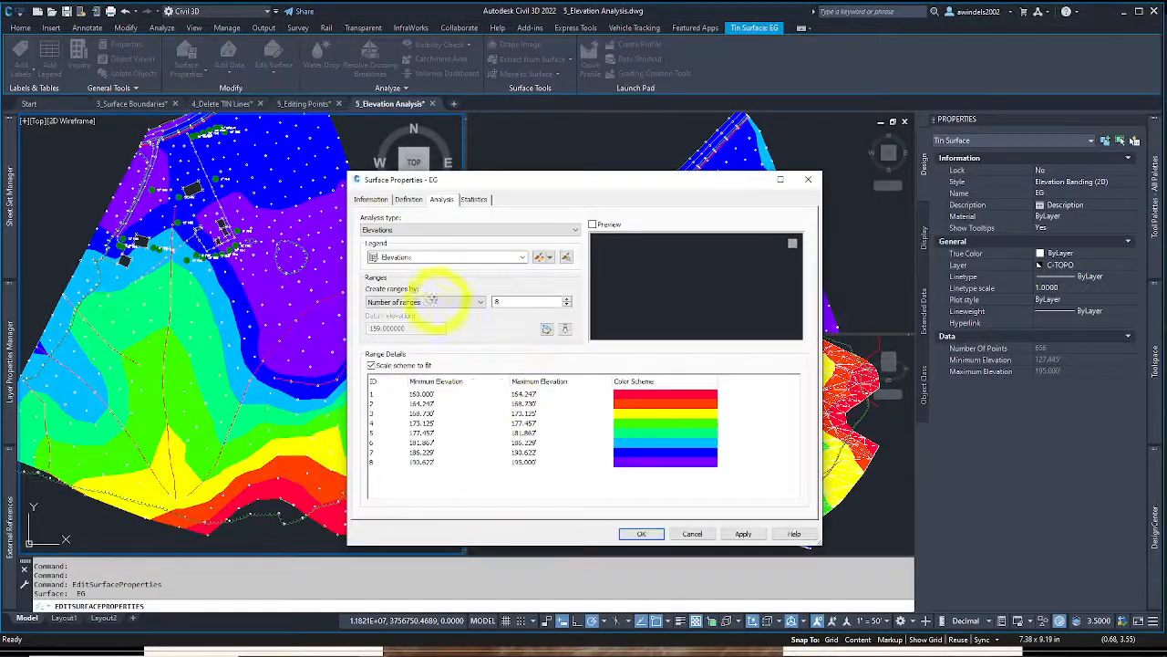
click(382, 200)
click(412, 325)
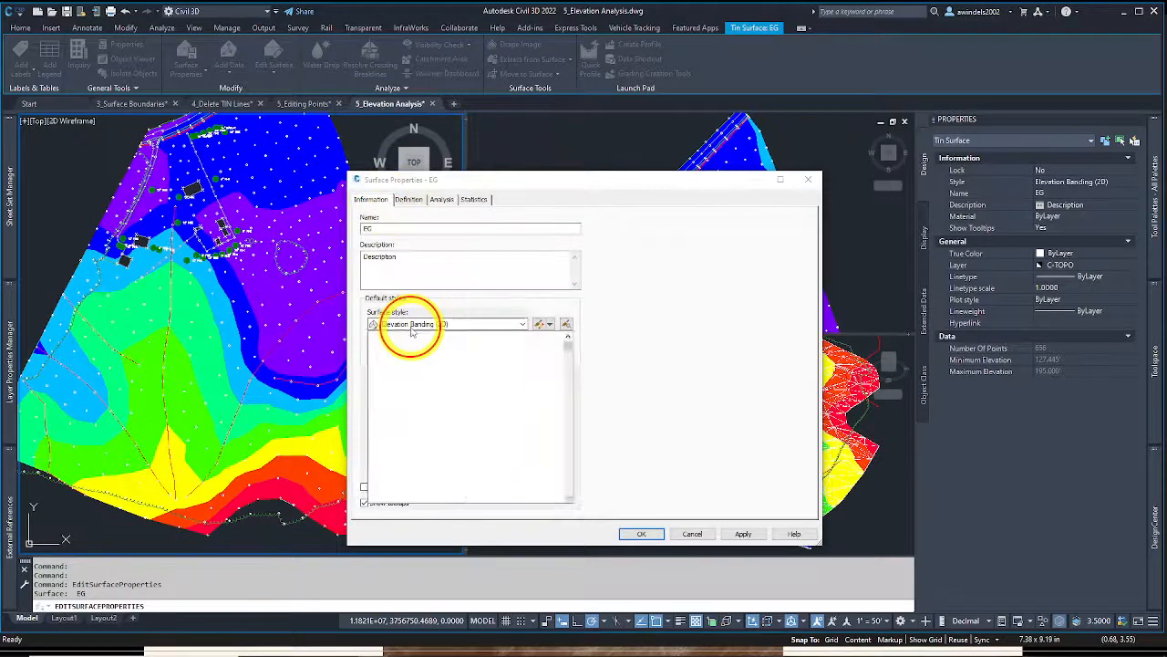
click(425, 452)
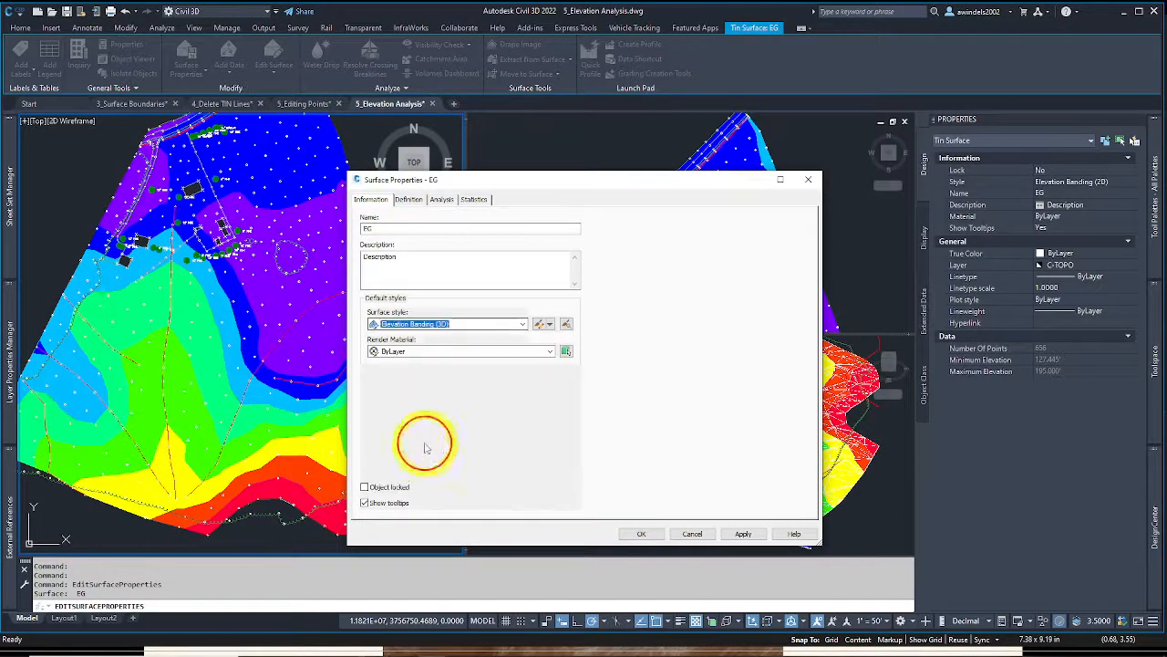
click(641, 534)
click(171, 294)
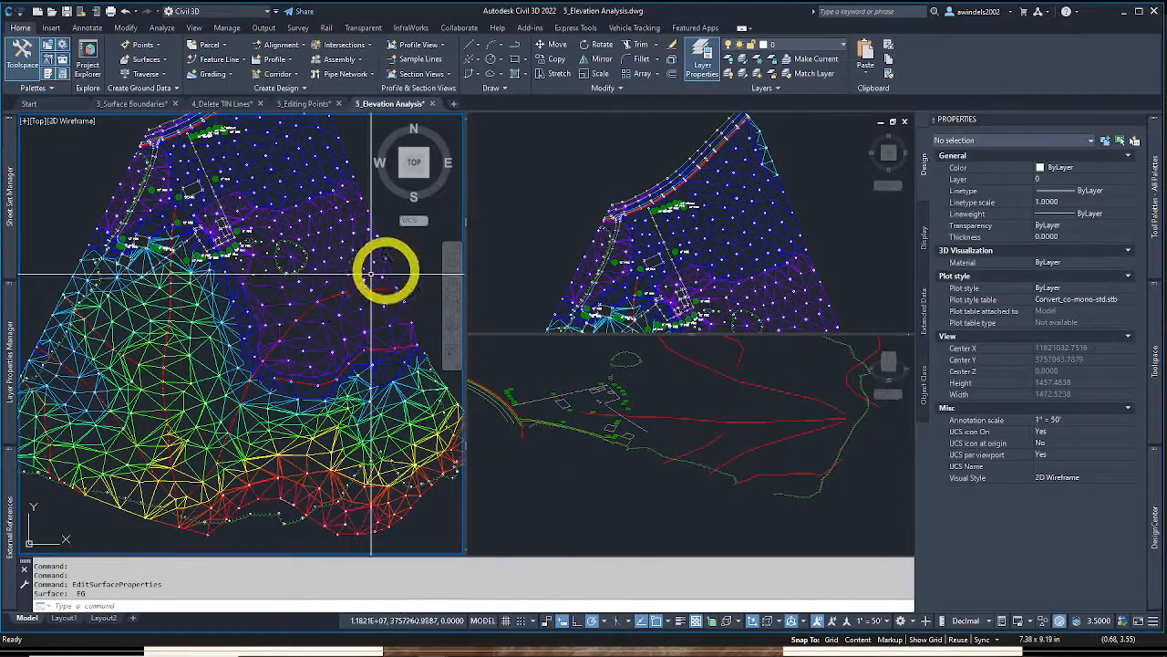
Examine the elevation-coloured TIN triangles of surface EG in plan view, from the road to the southern edge
middle_drag(387, 266, 375, 320)
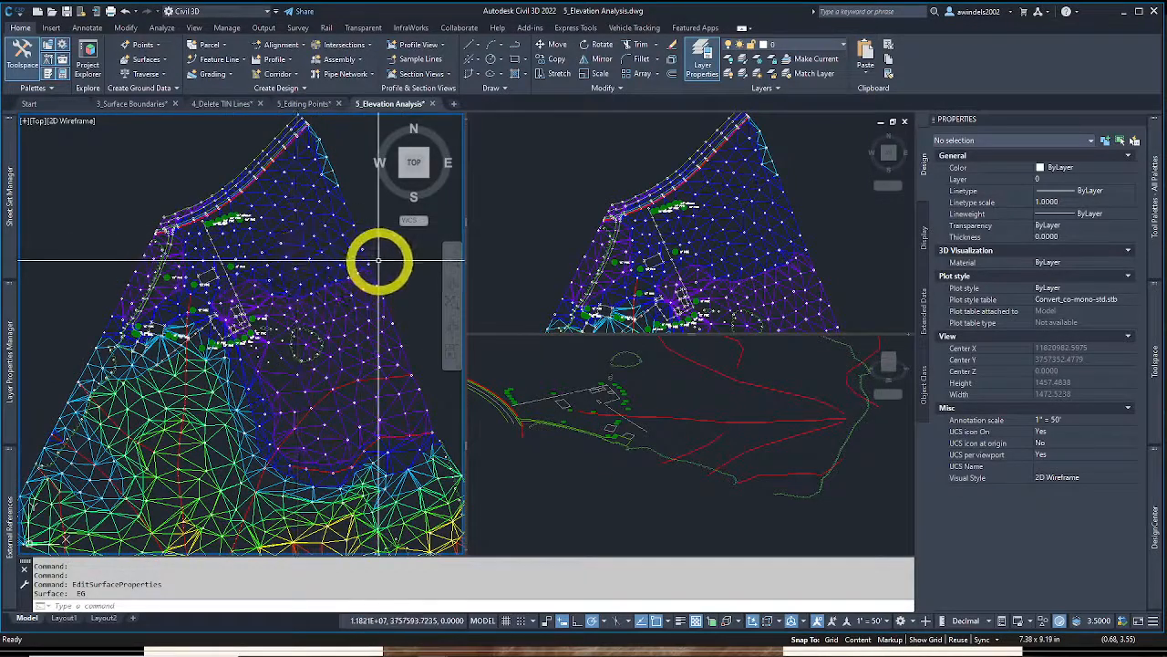
middle_drag(378, 327, 364, 198)
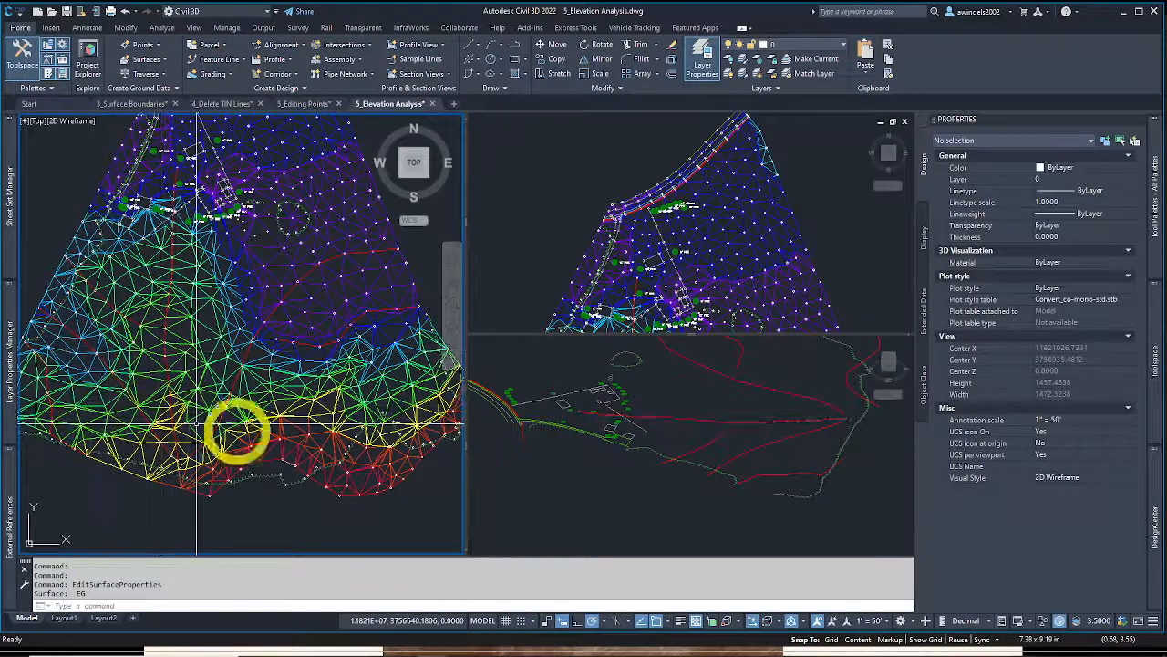
middle_drag(221, 453, 218, 486)
mouse_move(224, 399)
middle_down()
mouse_move(219, 448)
mouse_move(221, 412)
middle_up()
key(Escape)
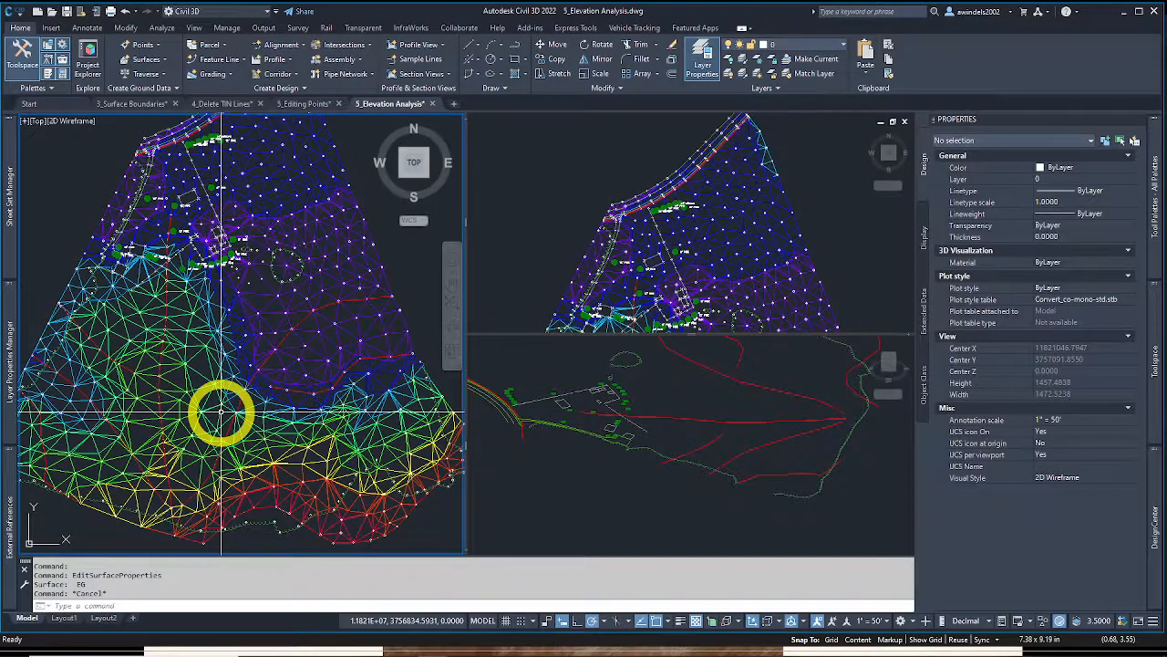
mouse_move(233, 407)
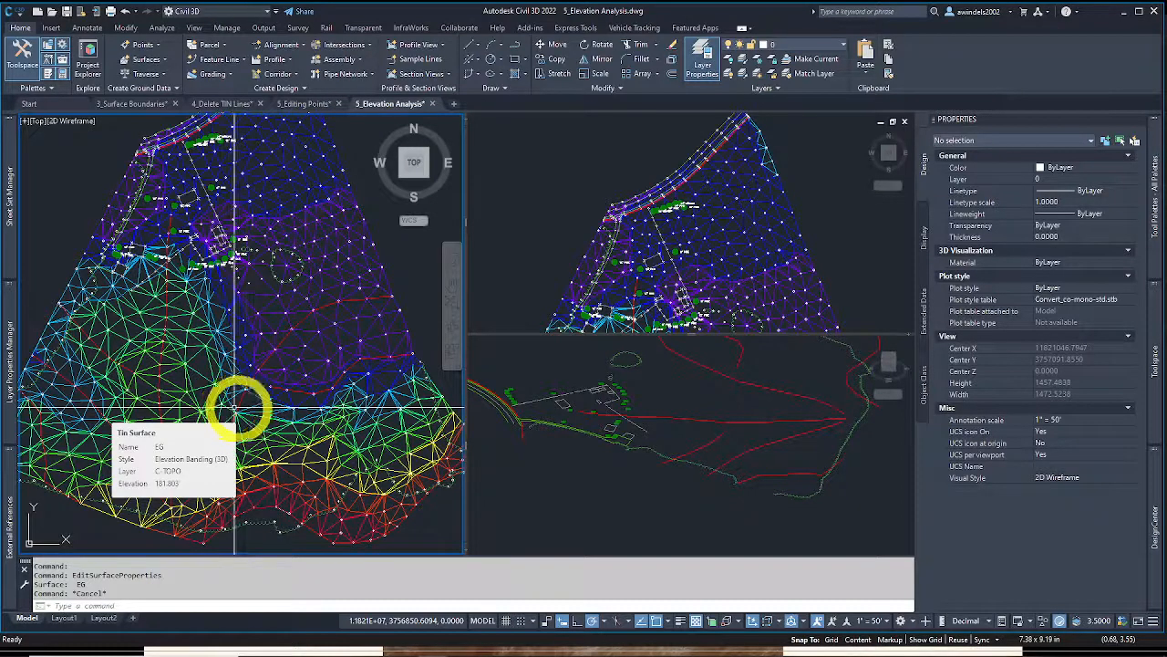
Examine the shaded 3D elevation bands of surface EG up close in the Conceptual viewport
click(650, 474)
mouse_move(660, 484)
shift+middle_down()
mouse_move(678, 383)
mouse_move(750, 468)
shift+middle_up()
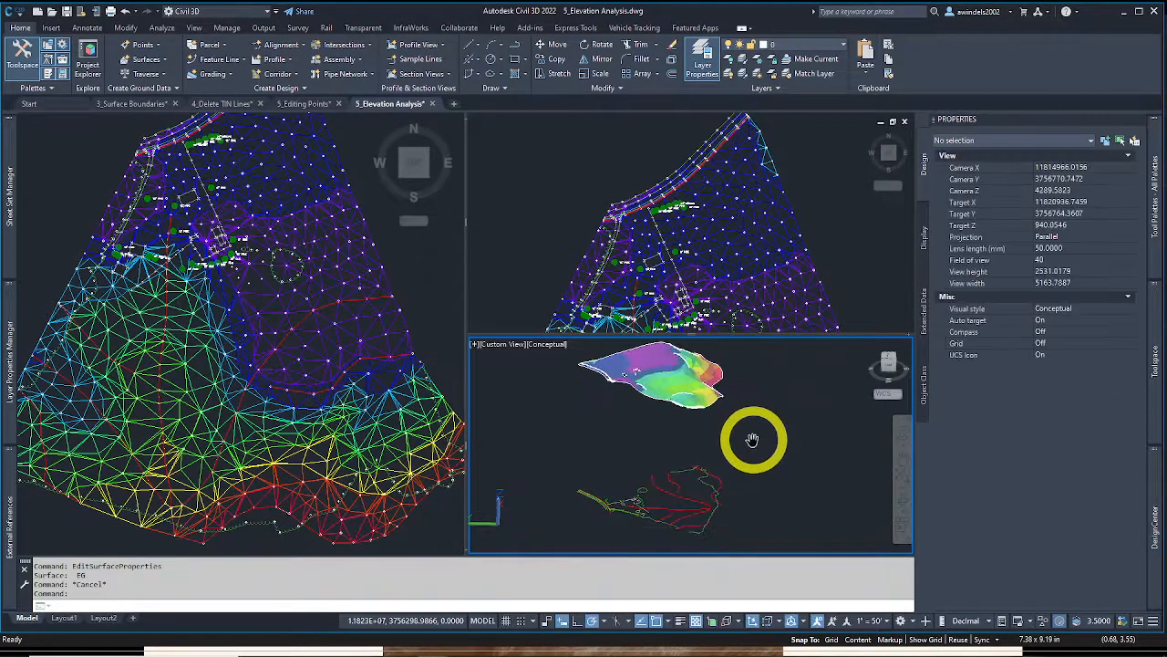
scroll(711, 370, up, 3)
scroll(714, 365, up, 1)
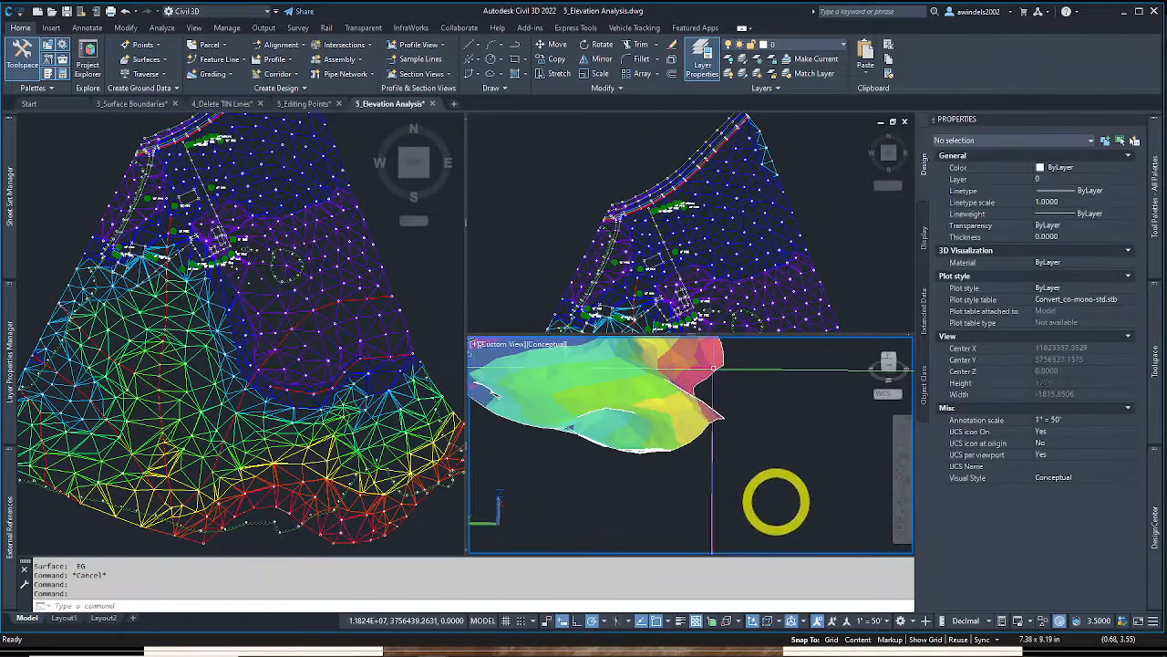
mouse_move(782, 495)
middle_down()
mouse_move(752, 463)
mouse_move(749, 486)
mouse_move(775, 521)
mouse_move(786, 459)
mouse_move(811, 464)
middle_up()
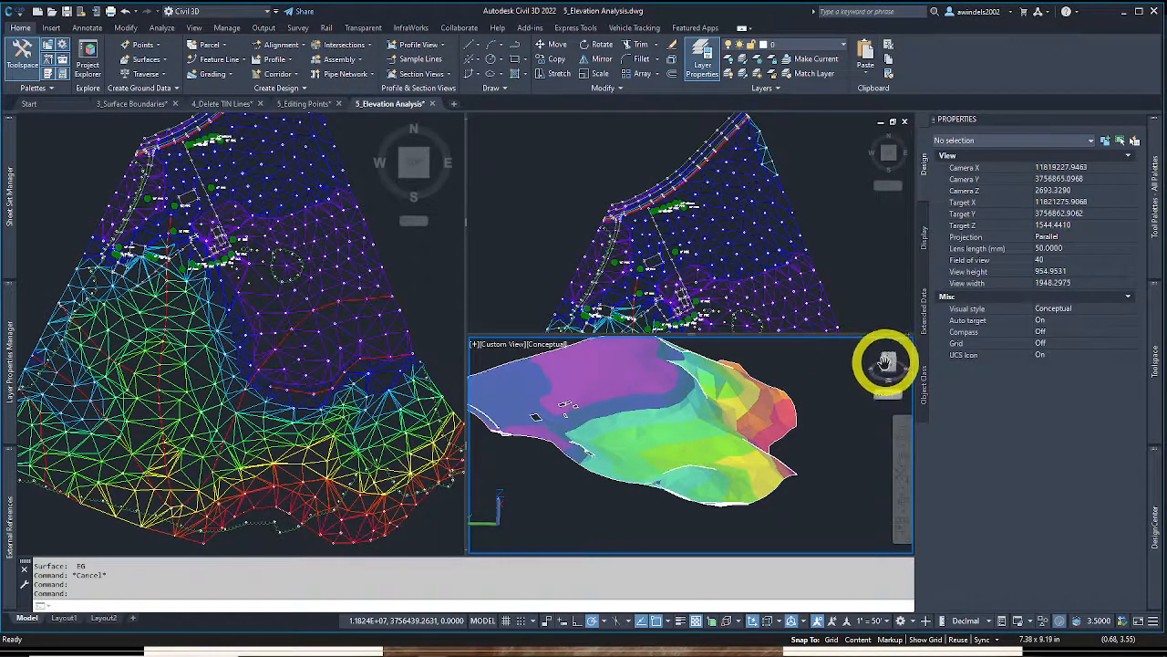
mouse_move(818, 432)
middle_down()
mouse_move(833, 456)
mouse_move(796, 463)
mouse_move(794, 477)
mouse_move(771, 471)
mouse_move(816, 462)
middle_up()
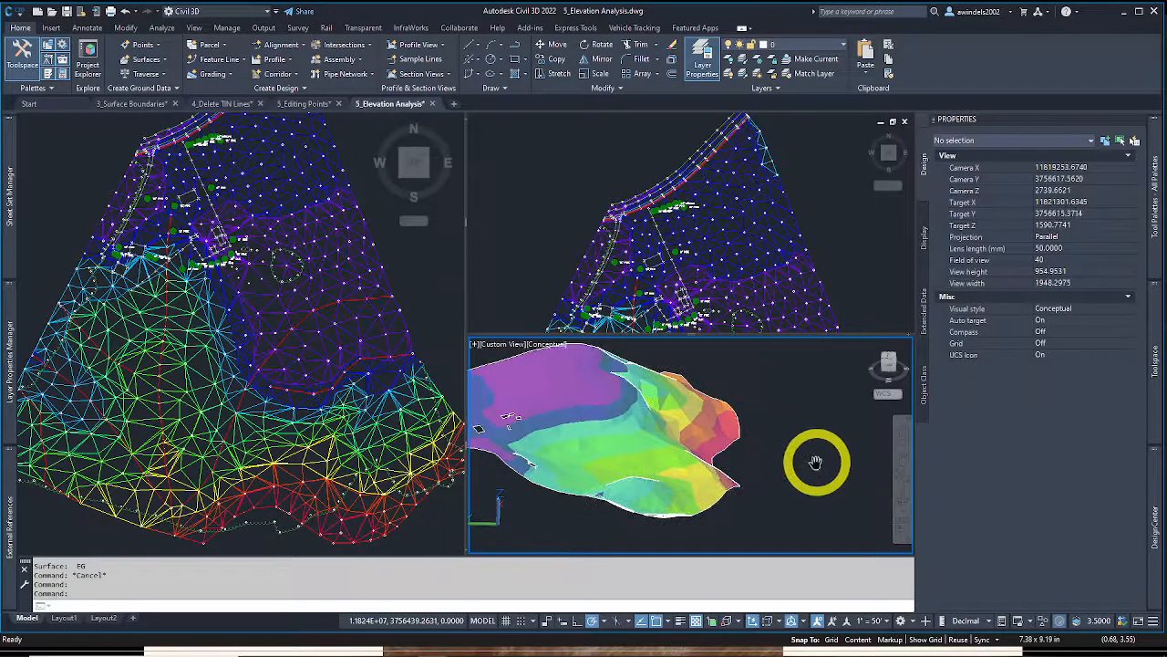
drag(816, 462, 787, 458)
right_click(773, 459)
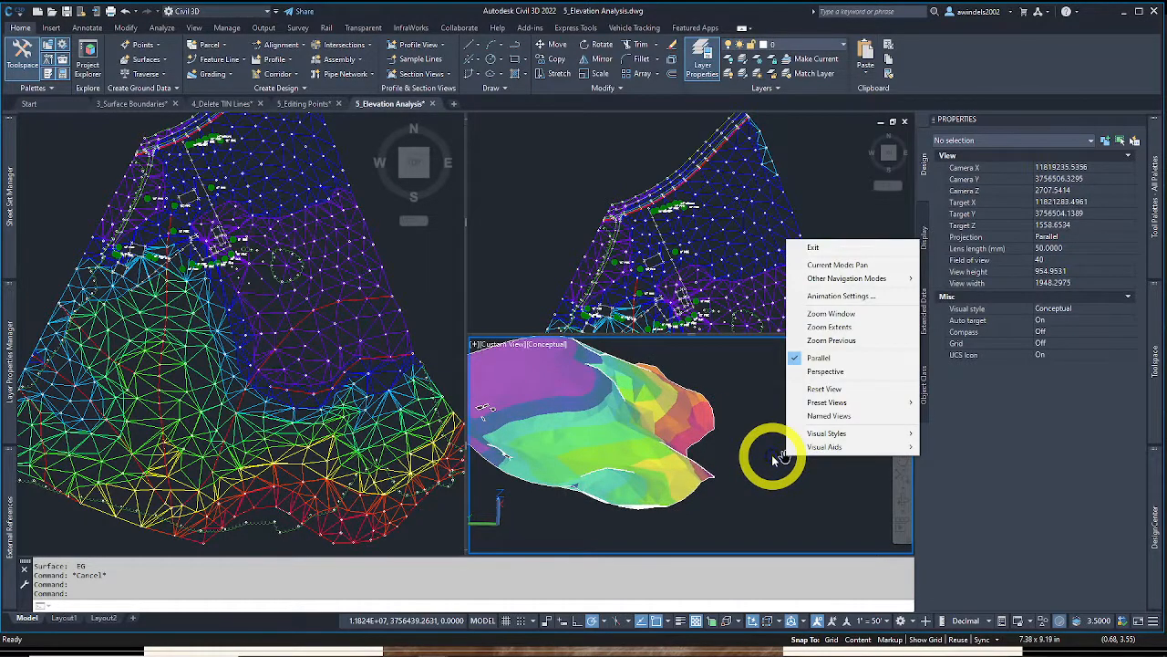
click(774, 424)
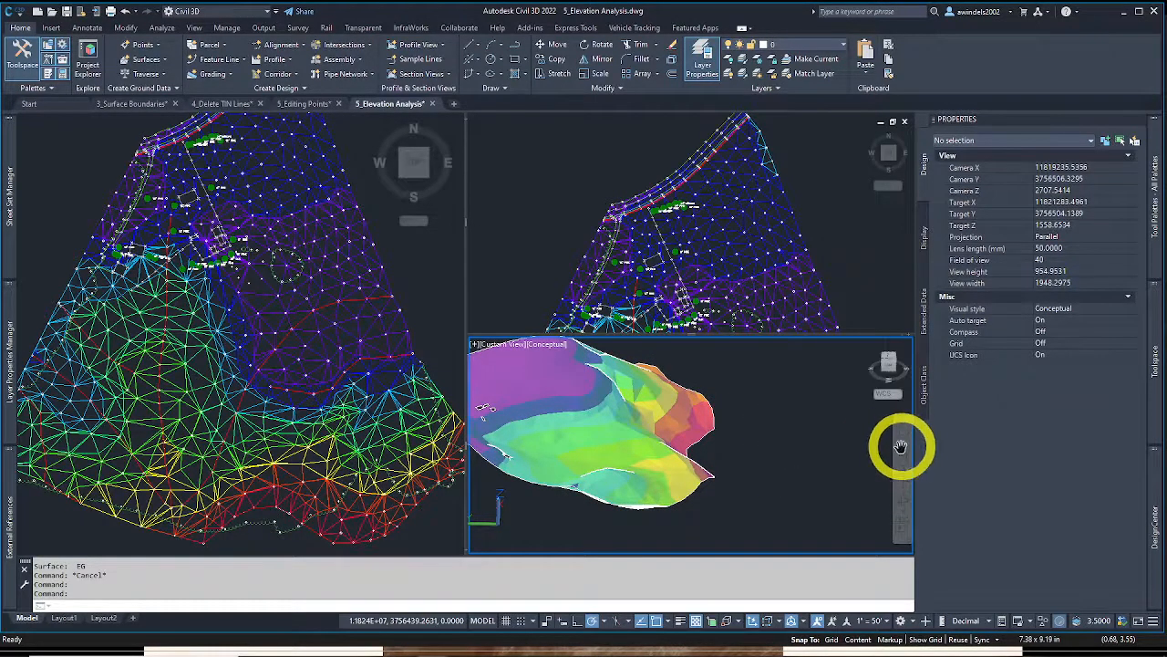
click(905, 427)
middle_drag(742, 441, 795, 480)
scroll(620, 464, up, 3)
middle_drag(621, 464, 709, 521)
scroll(674, 514, up, 1)
scroll(580, 502, down, 3)
middle_drag(579, 502, 550, 492)
scroll(550, 492, down, 2)
middle_drag(630, 493, 688, 468)
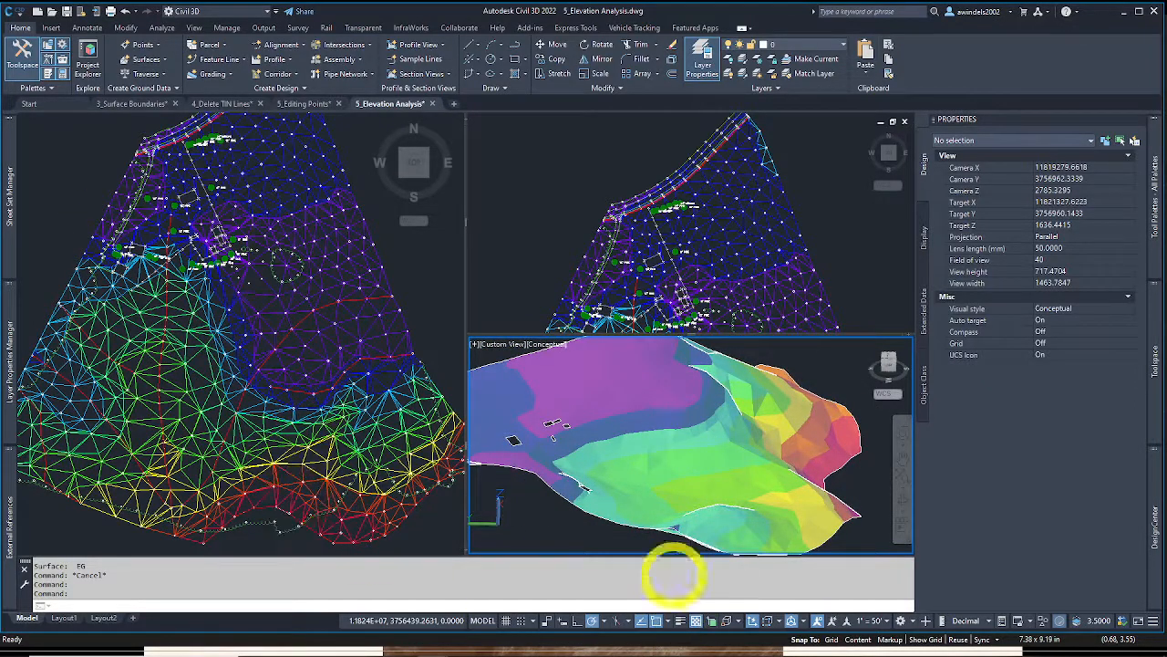
scroll(703, 429, down, 1)
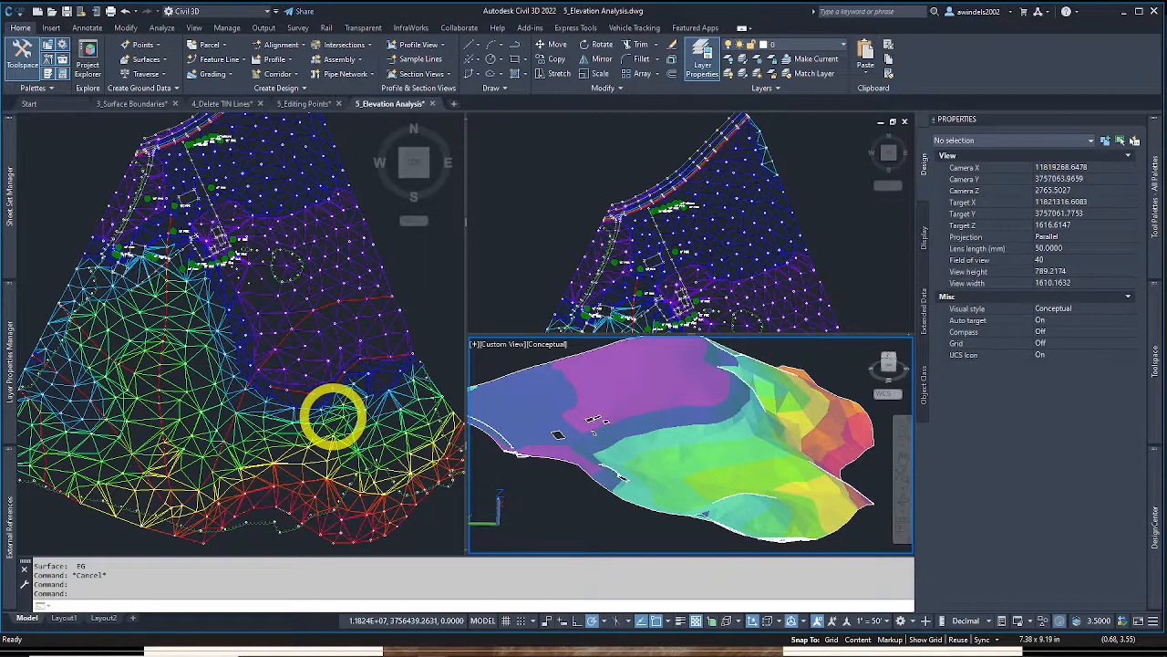
Open the drawing 7_Slope Analysis.dwg from the FOR VIDEO folder
click(333, 415)
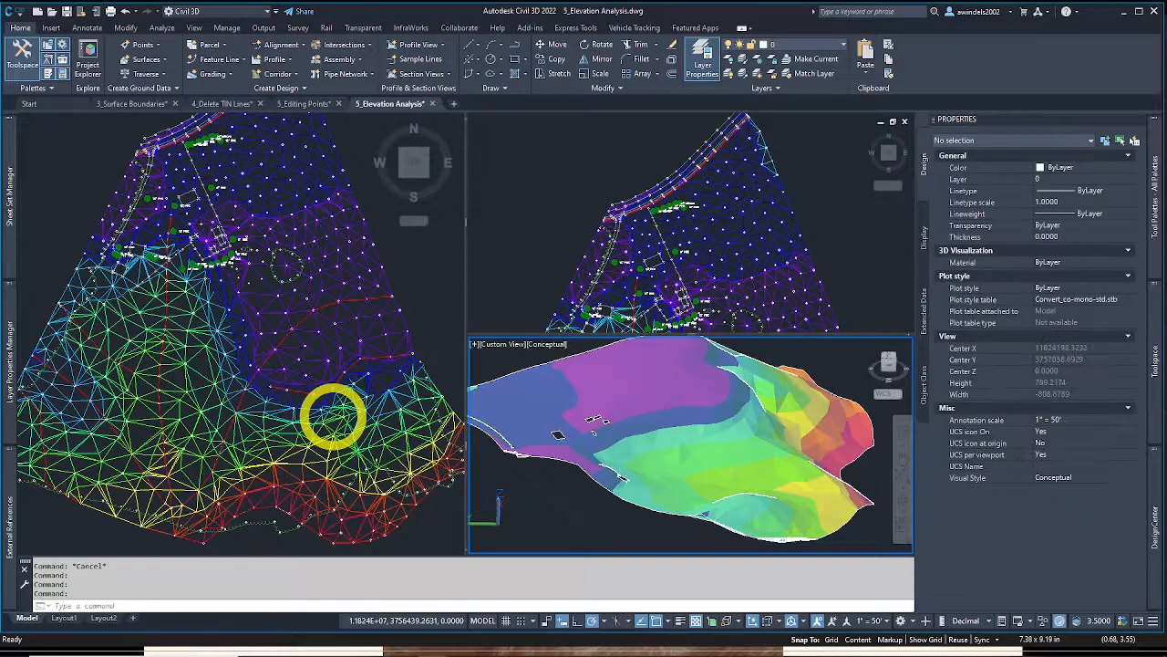
key(Escape)
key(Escape)
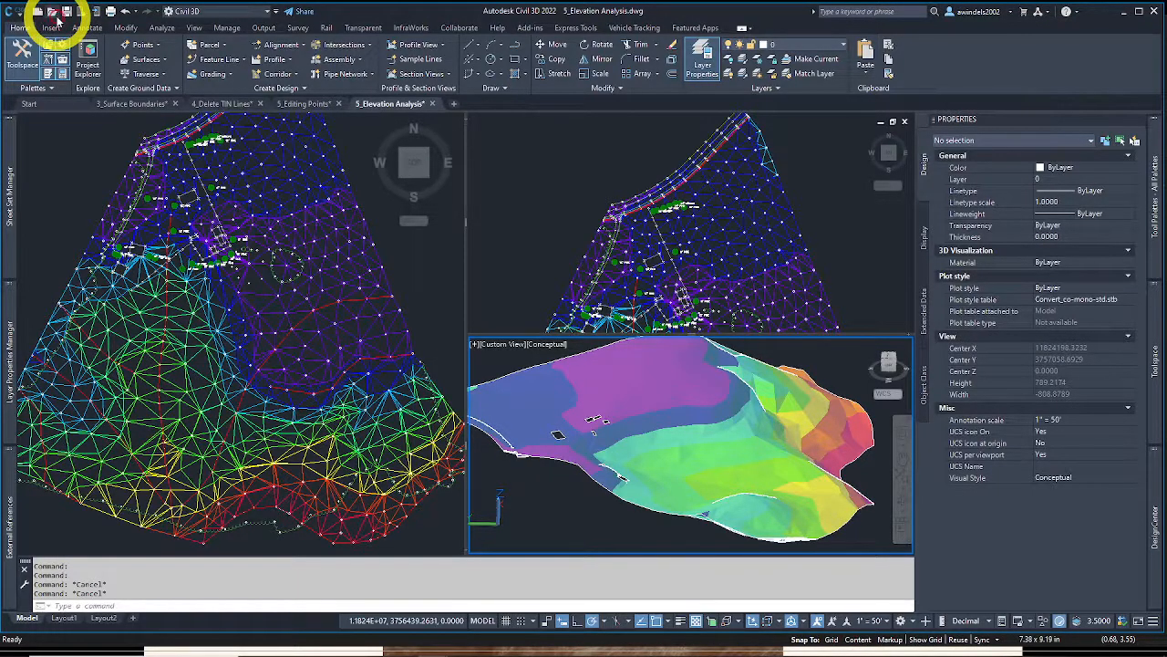
click(54, 14)
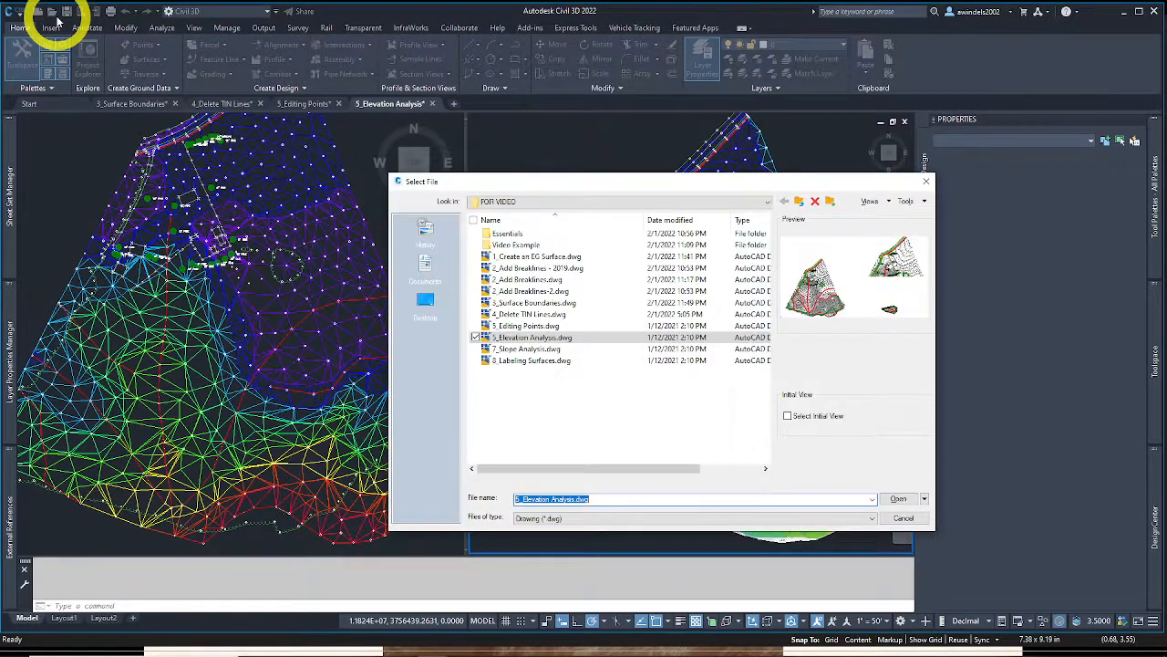
click(547, 350)
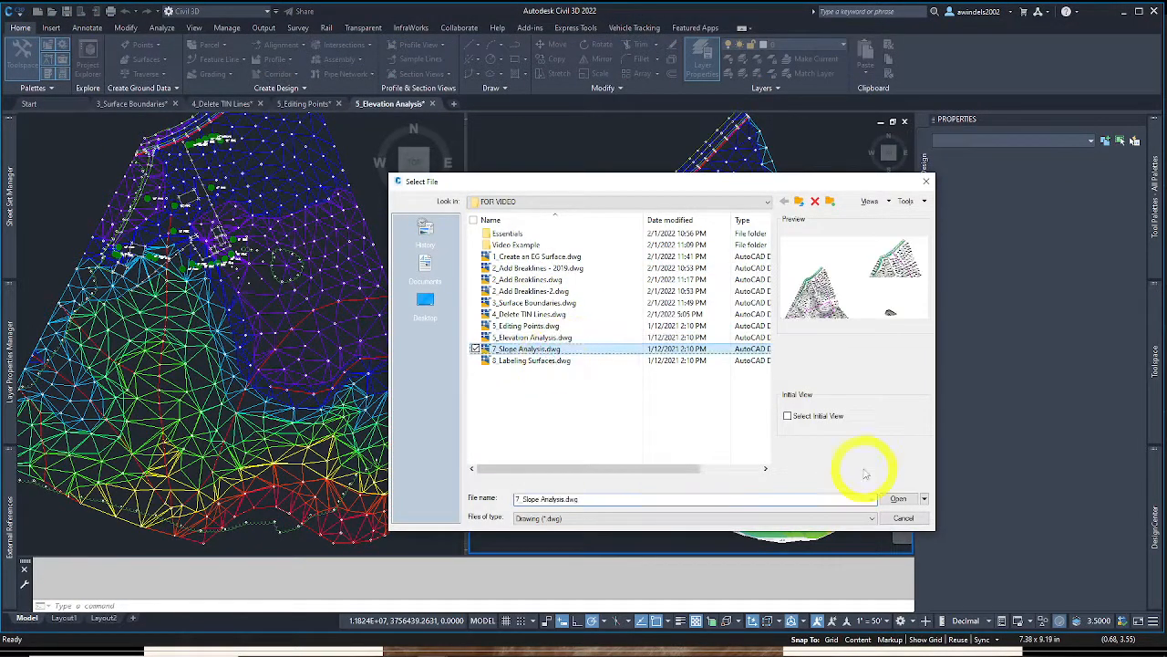
click(899, 498)
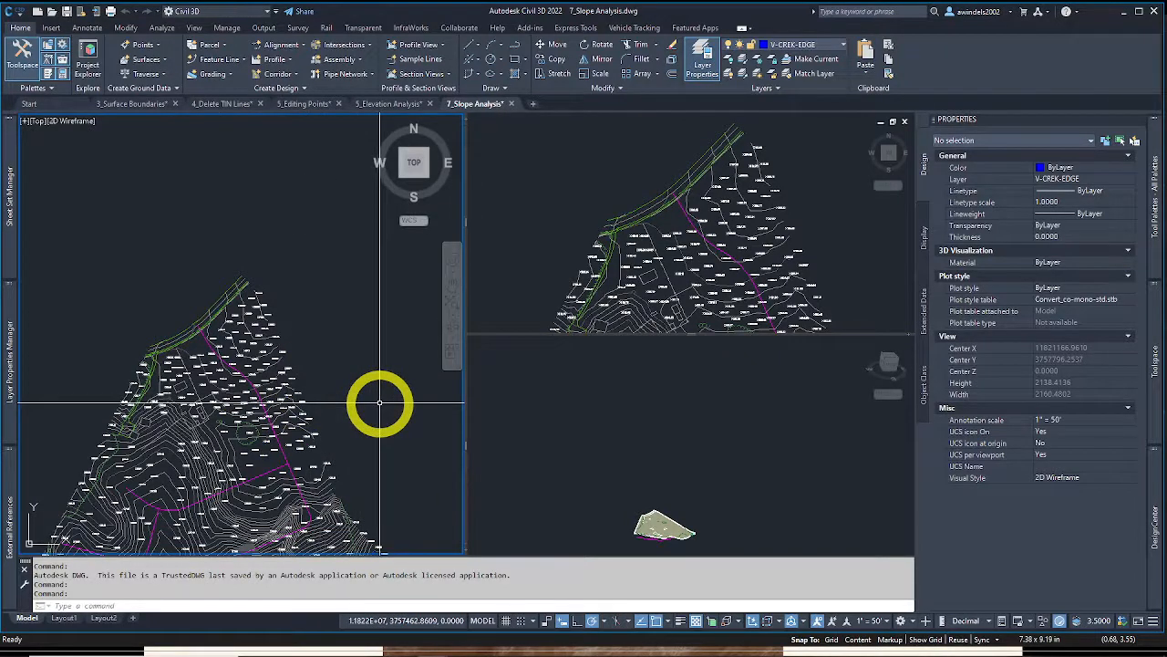
Look back at the 5_Elevation Analysis drawing and return to the 7_Slope Analysis drawing
mouse_move(383, 417)
middle_down()
mouse_move(389, 407)
mouse_move(379, 420)
middle_up()
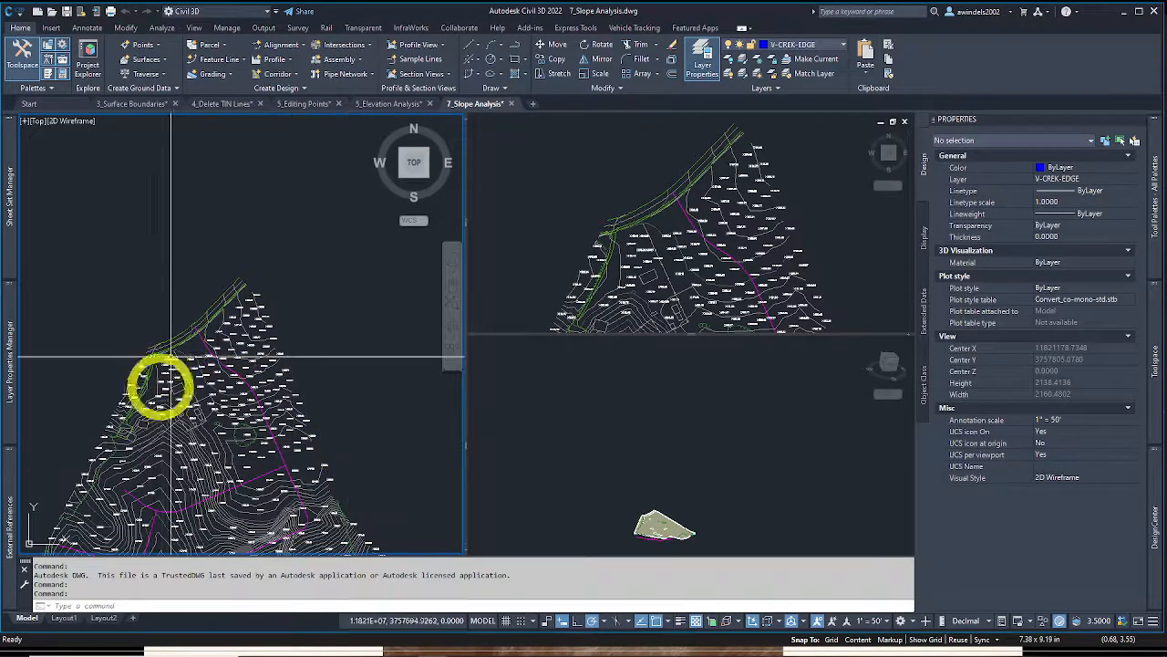
click(410, 106)
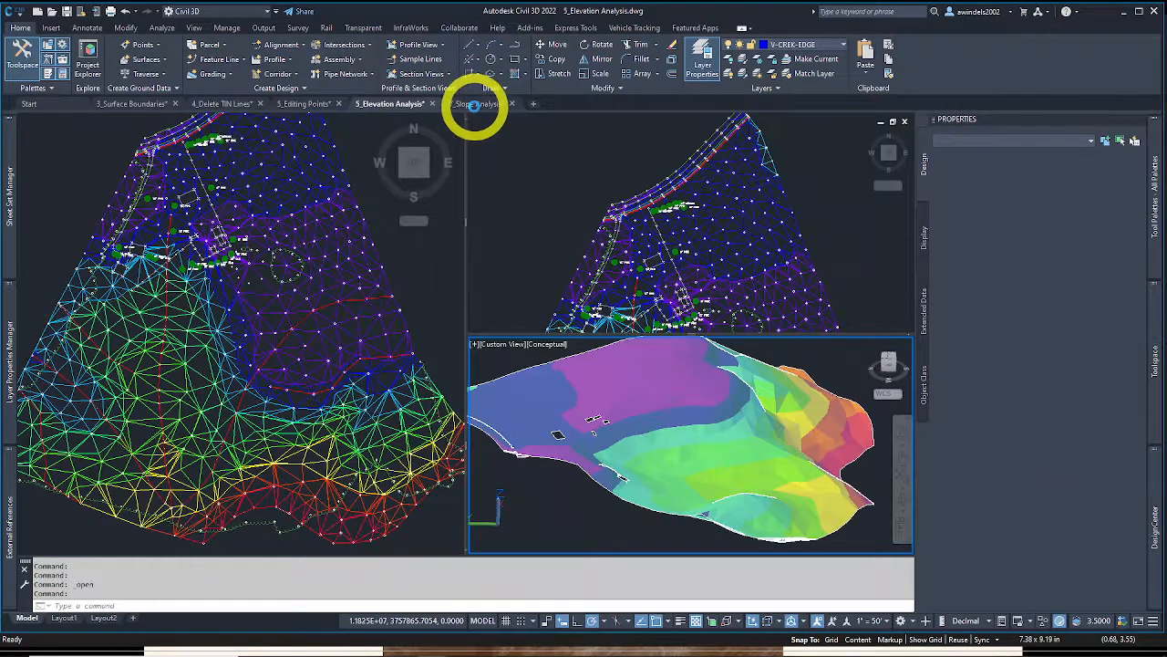
click(473, 105)
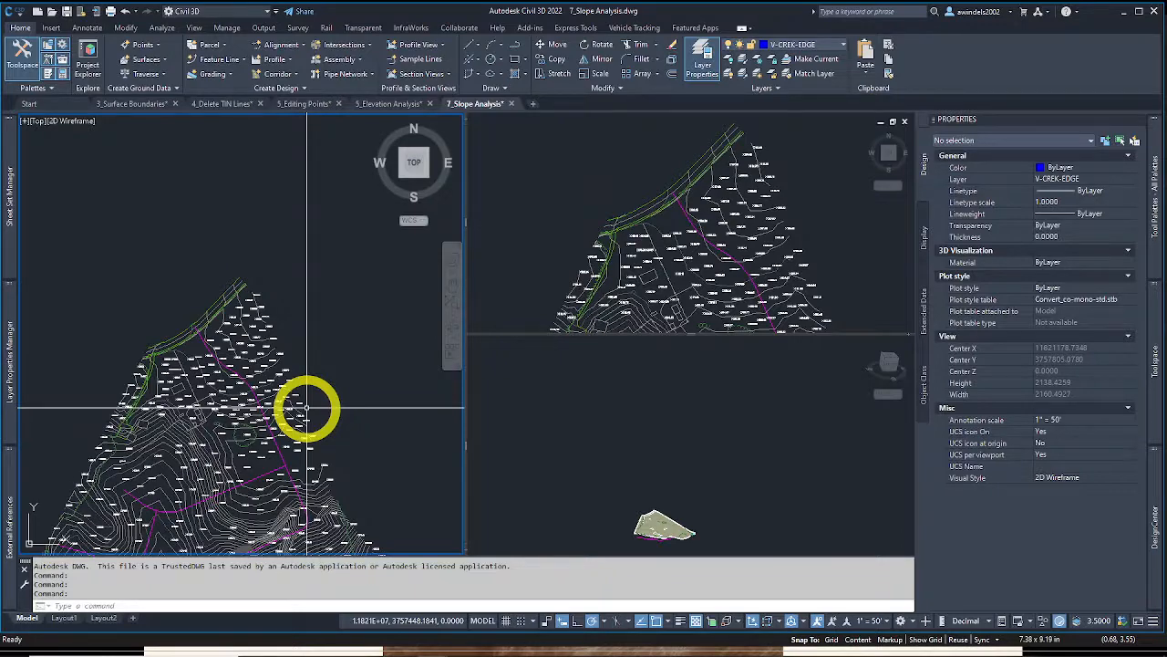
Set the surface style of surface EG to Slope Banding (3D) in its surface properties
key(Escape)
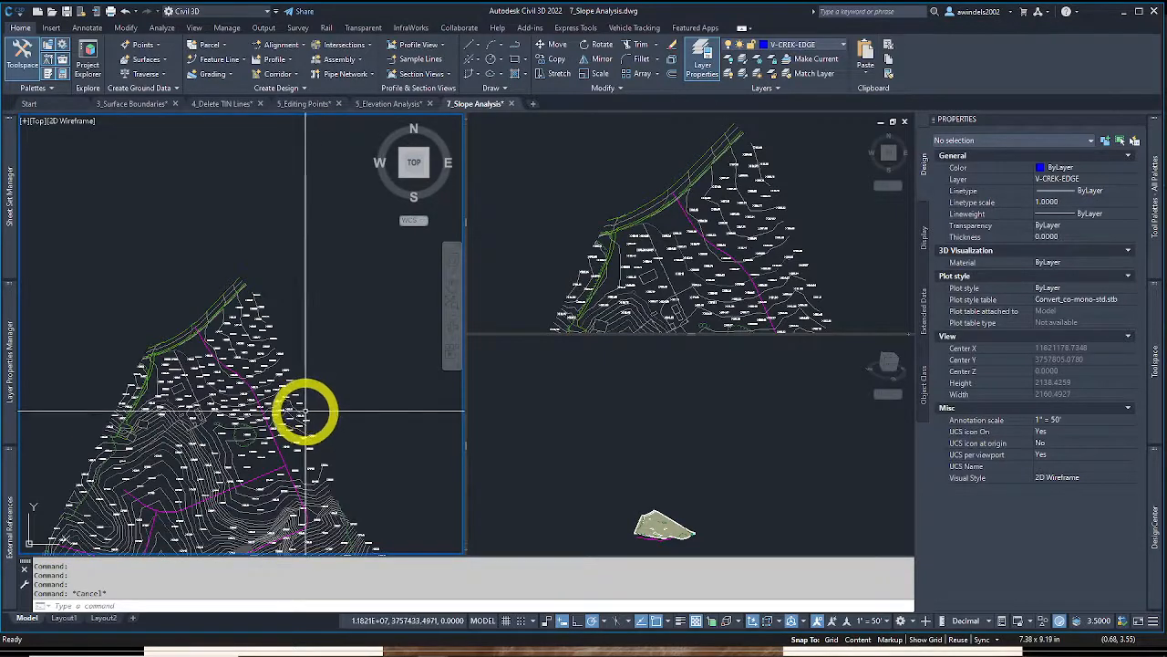
click(283, 360)
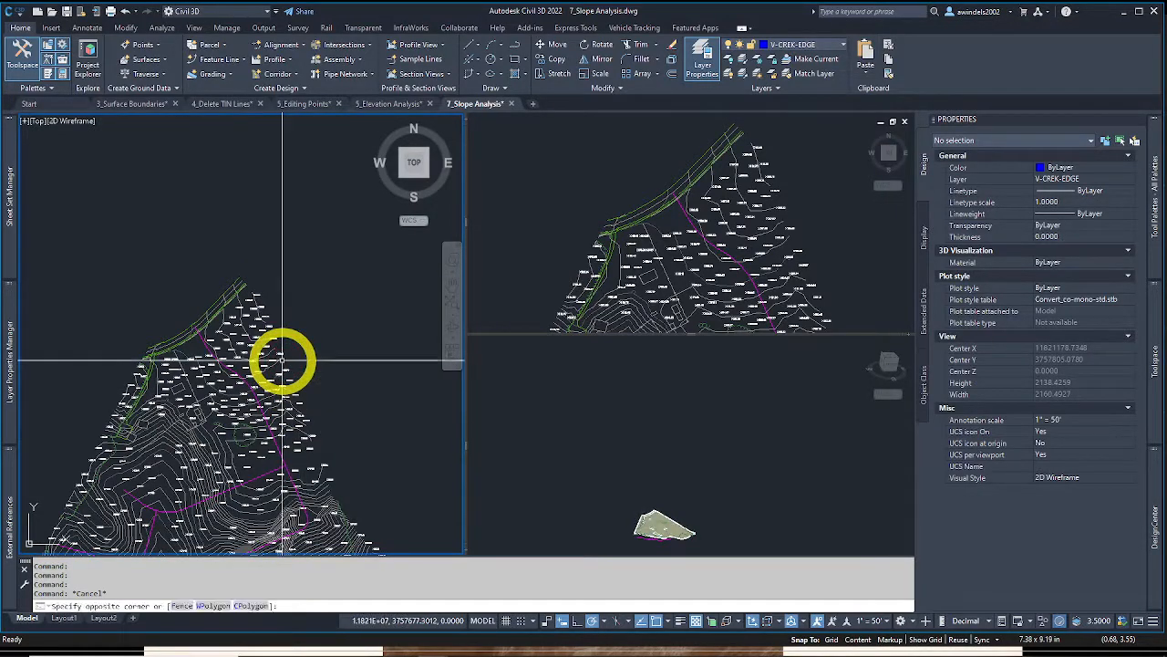
key(Escape)
key(Escape)
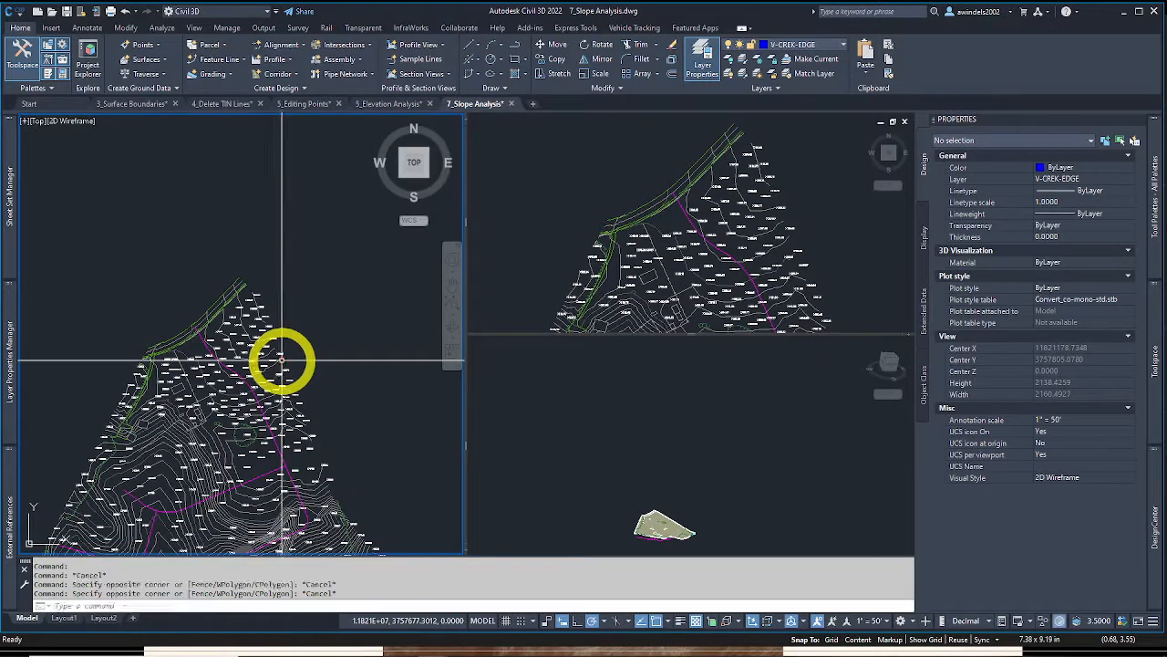
click(281, 360)
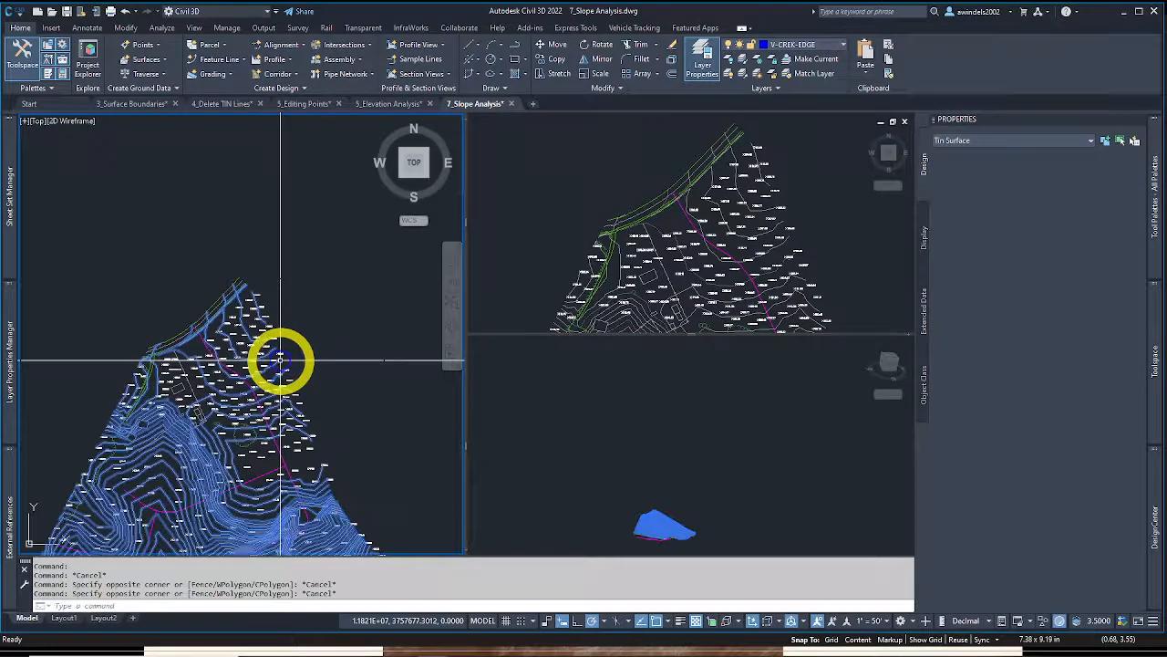
right_click(280, 359)
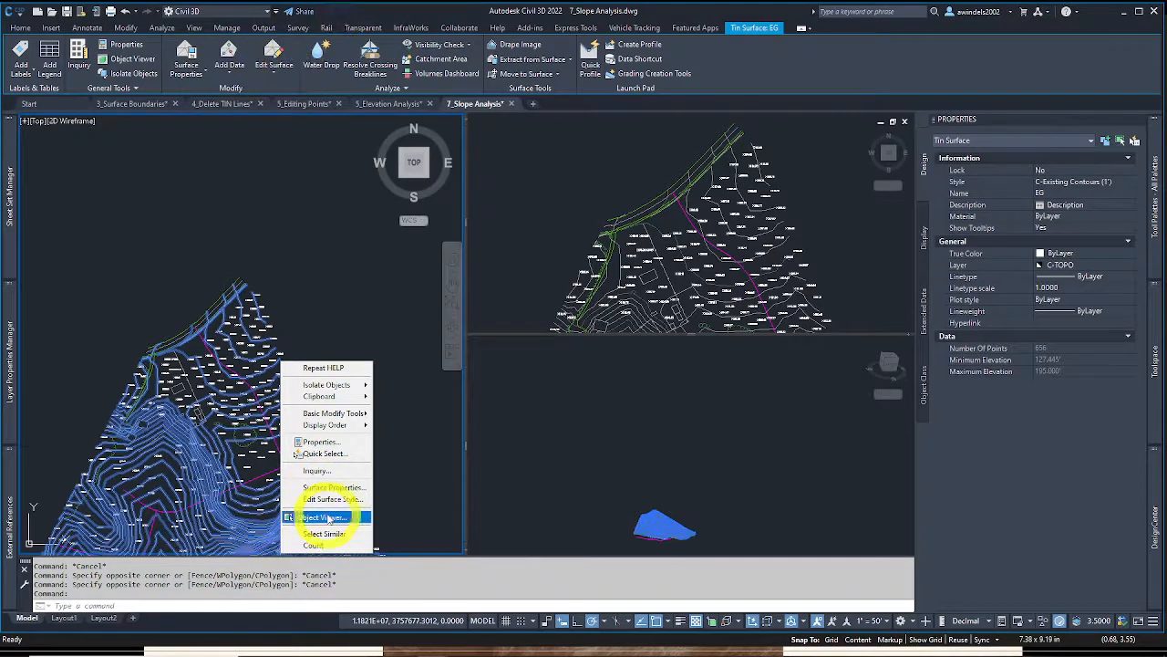
click(329, 489)
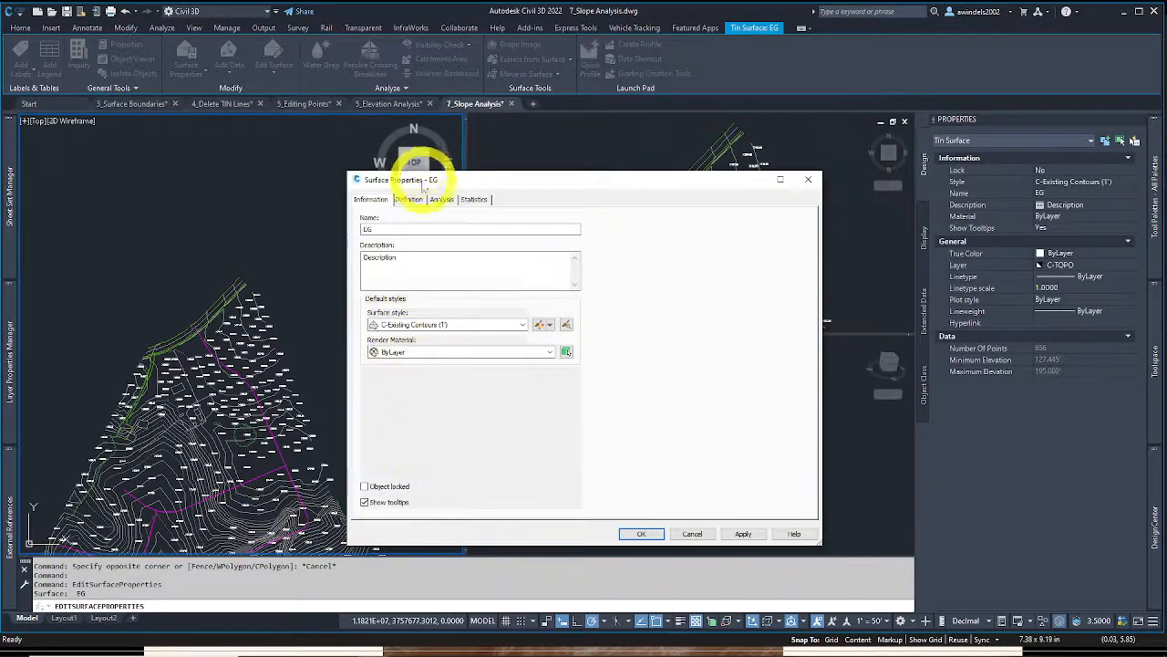
click(424, 325)
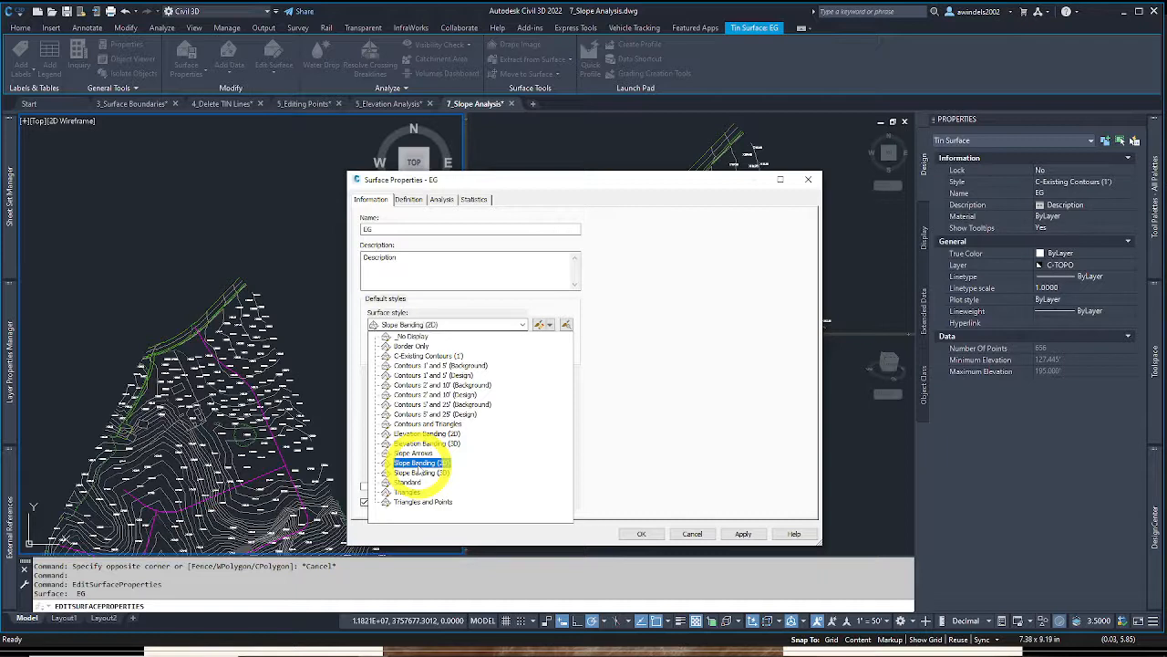
click(421, 473)
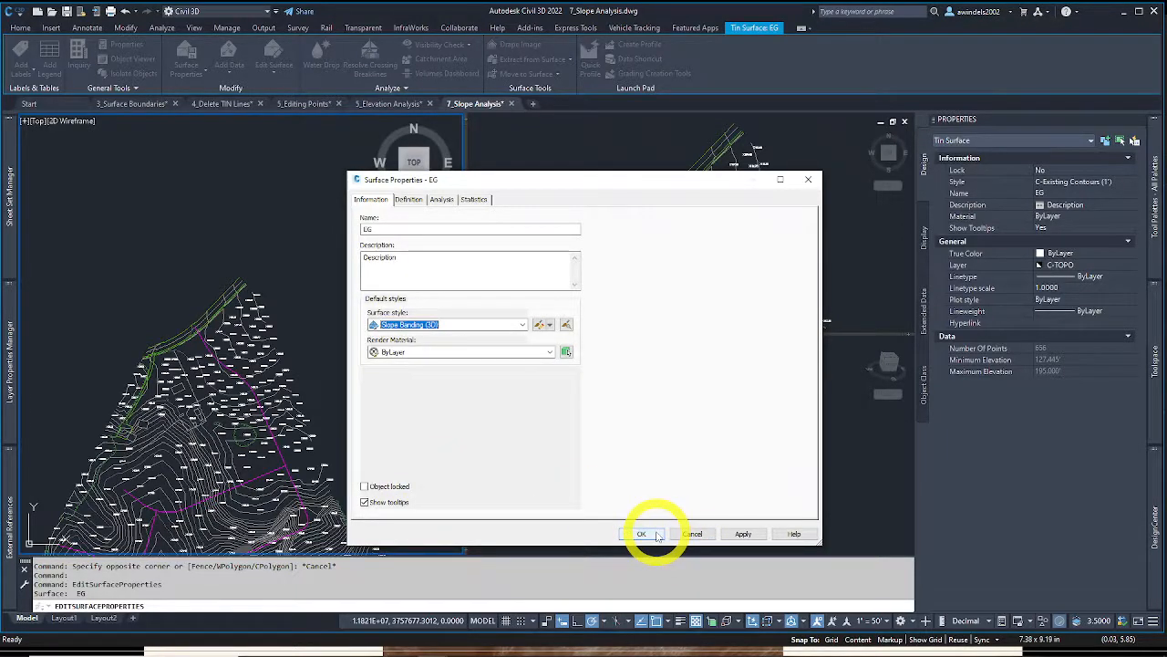
Run a Slopes analysis on surface EG with 8 ranges and apply it to the surface
click(438, 200)
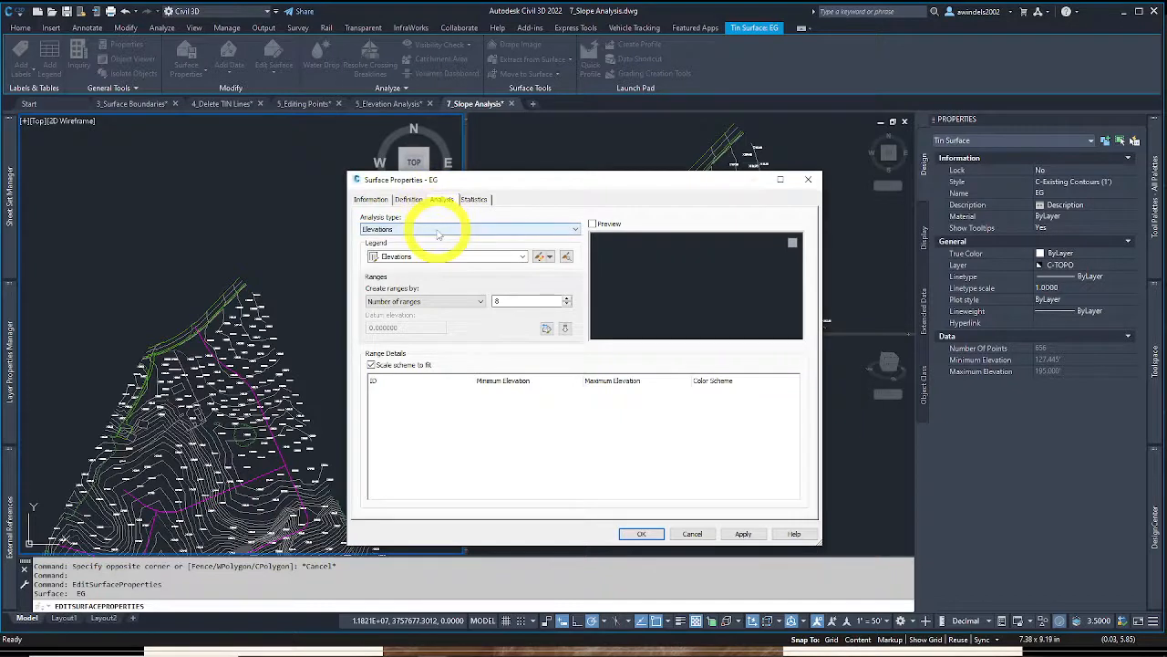
click(438, 228)
click(430, 258)
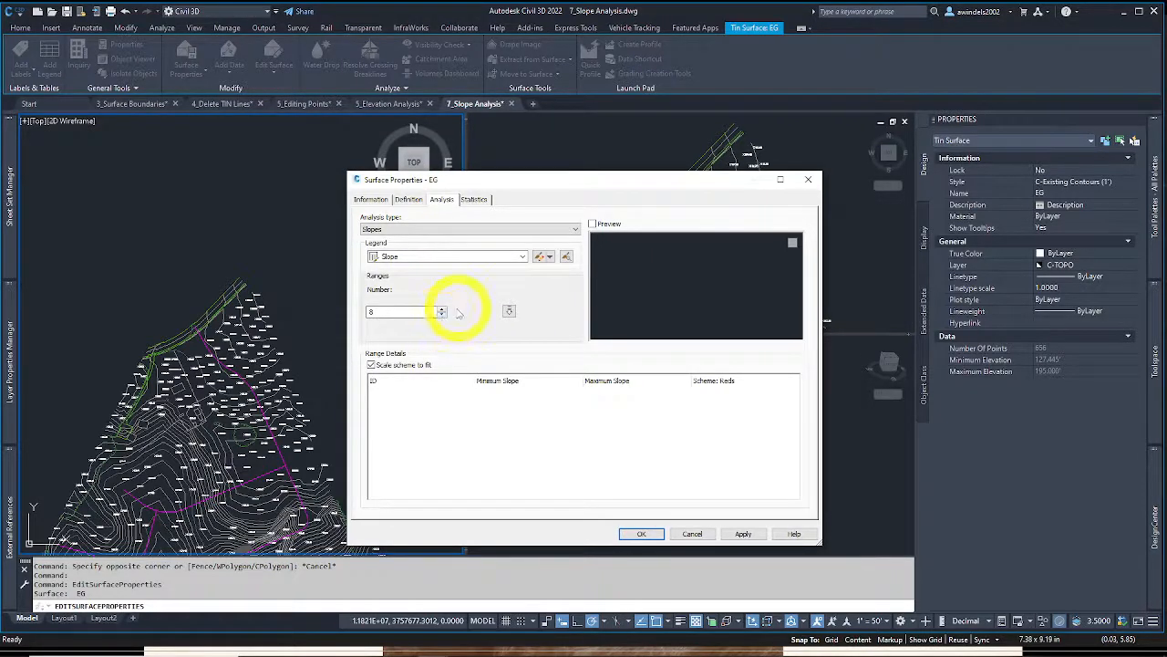
click(509, 312)
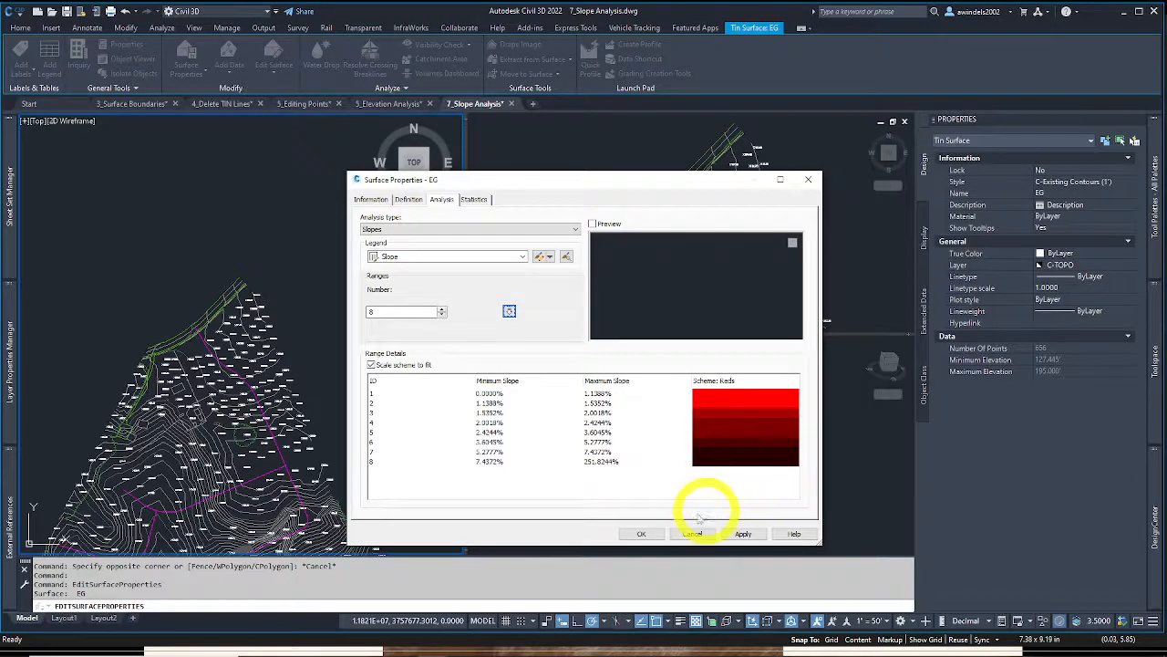
click(641, 533)
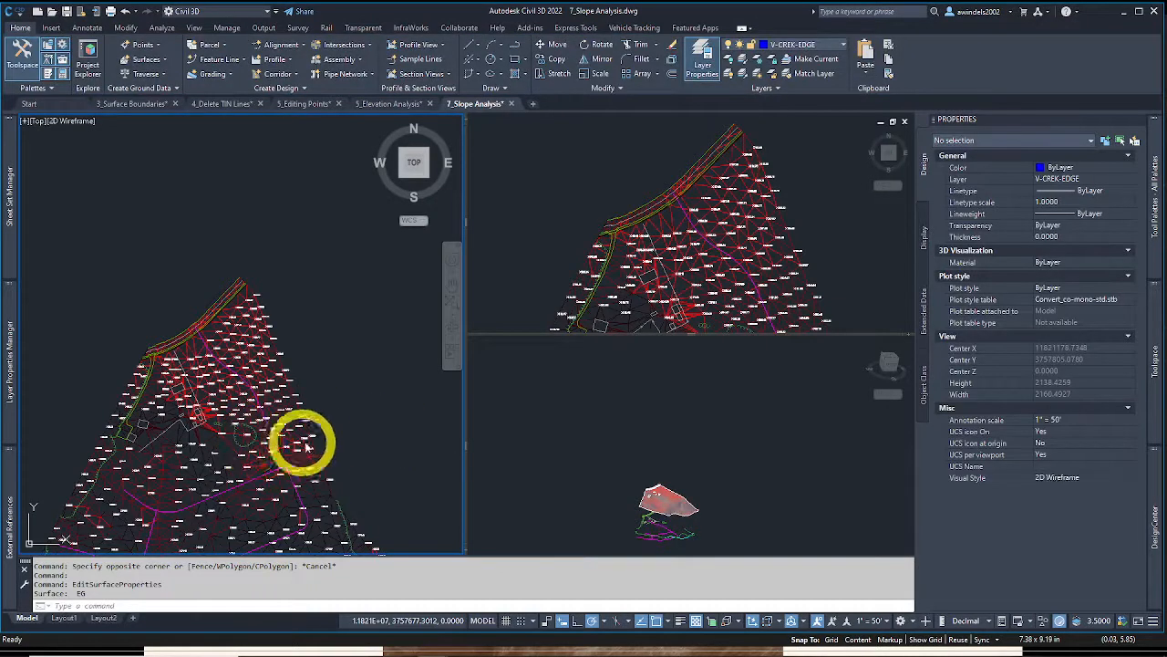
Examine the slope-coloured TIN triangles of surface EG in plan view, up close and across the whole site
click(338, 446)
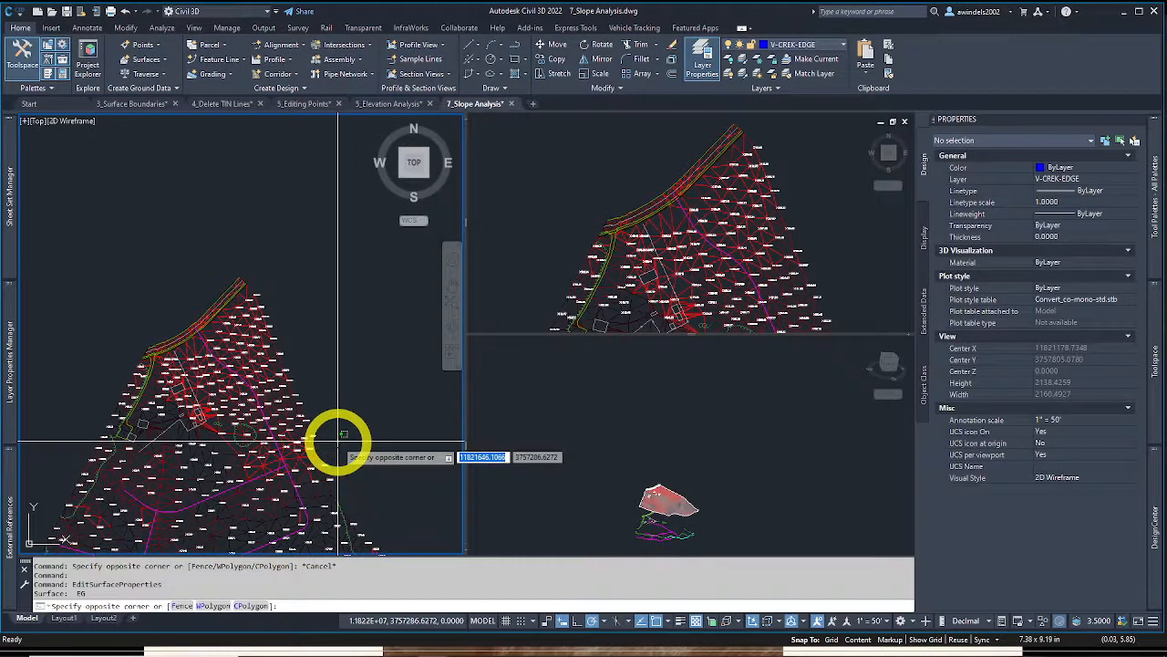
click(338, 444)
scroll(234, 416, up, 10)
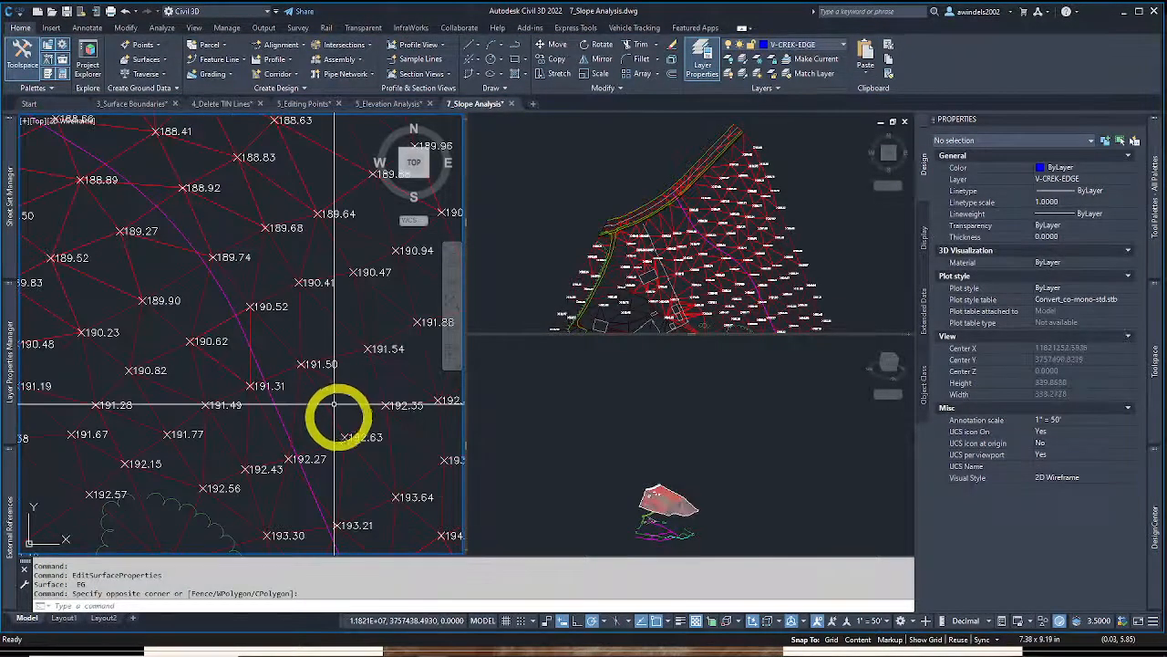
scroll(383, 370, down, 6)
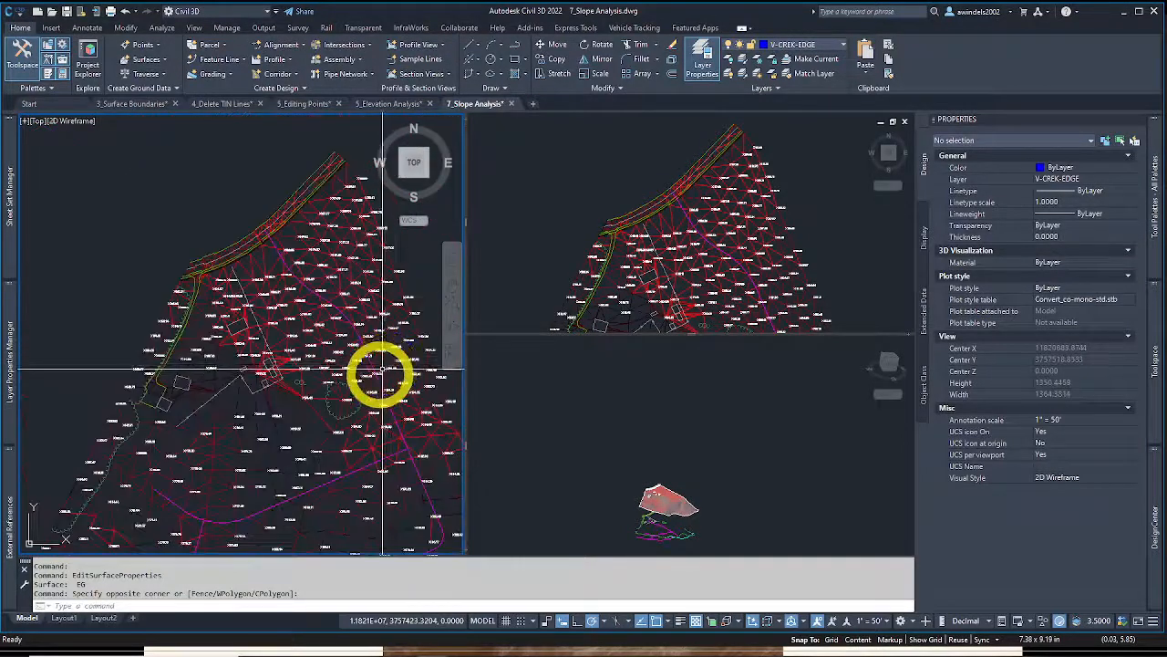
scroll(307, 320, down, 3)
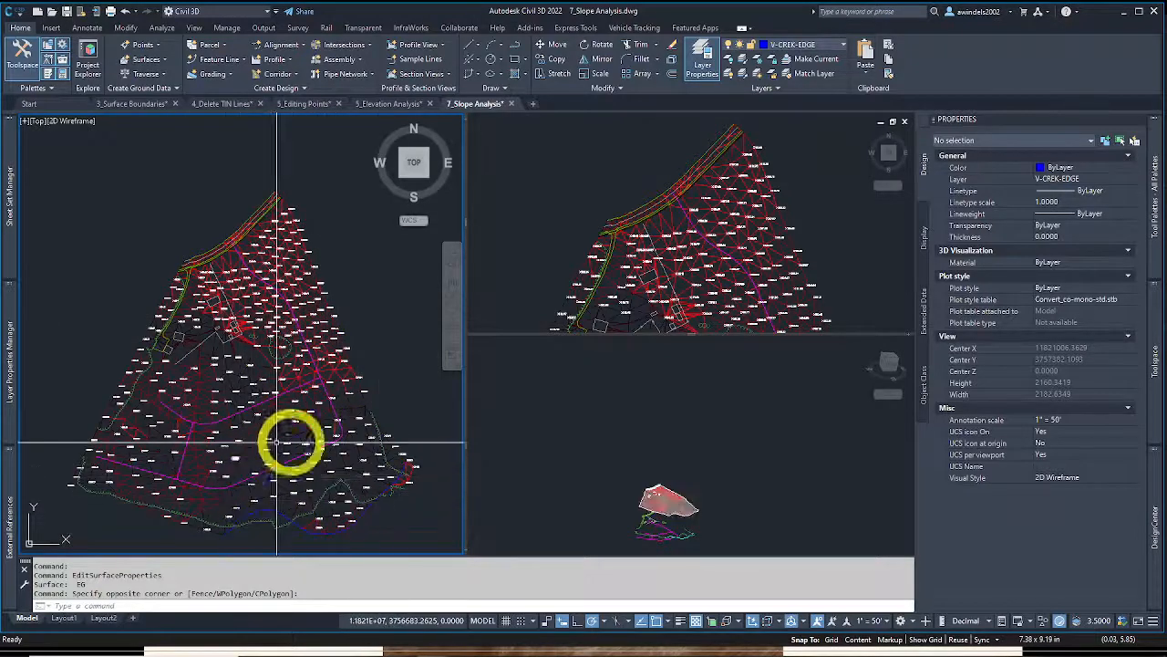
Examine the shaded 3D slope bands of surface EG in the Conceptual viewport, from the road to the southern edge
click(628, 502)
scroll(635, 501, up, 3)
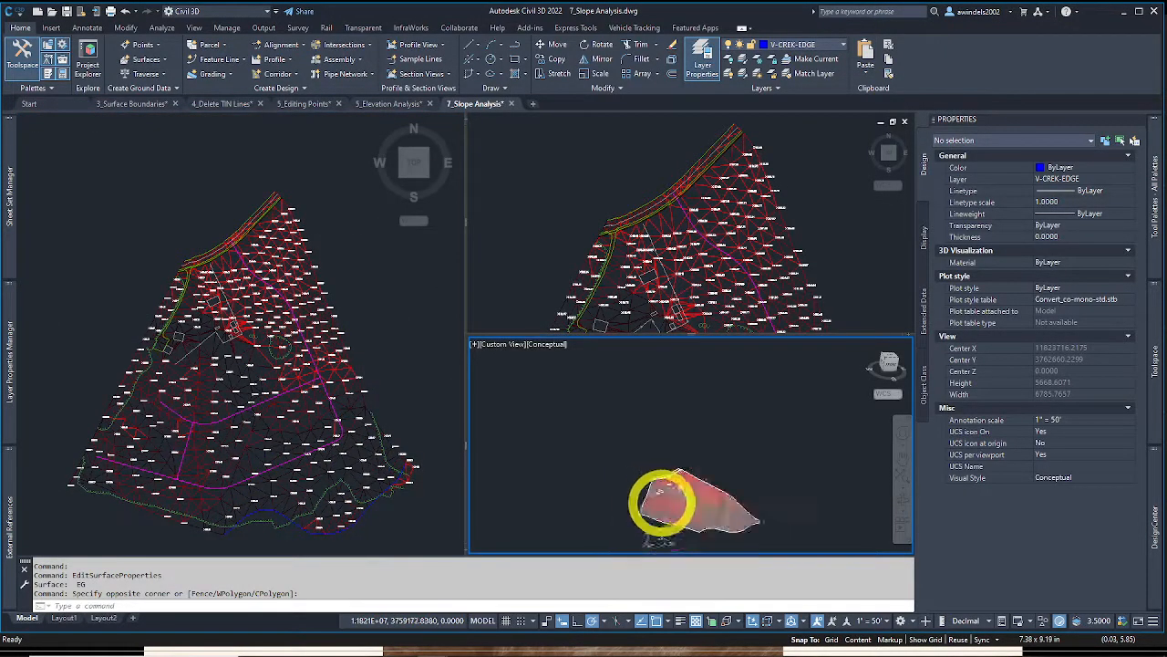
scroll(663, 503, up, 4)
middle_drag(790, 495, 662, 425)
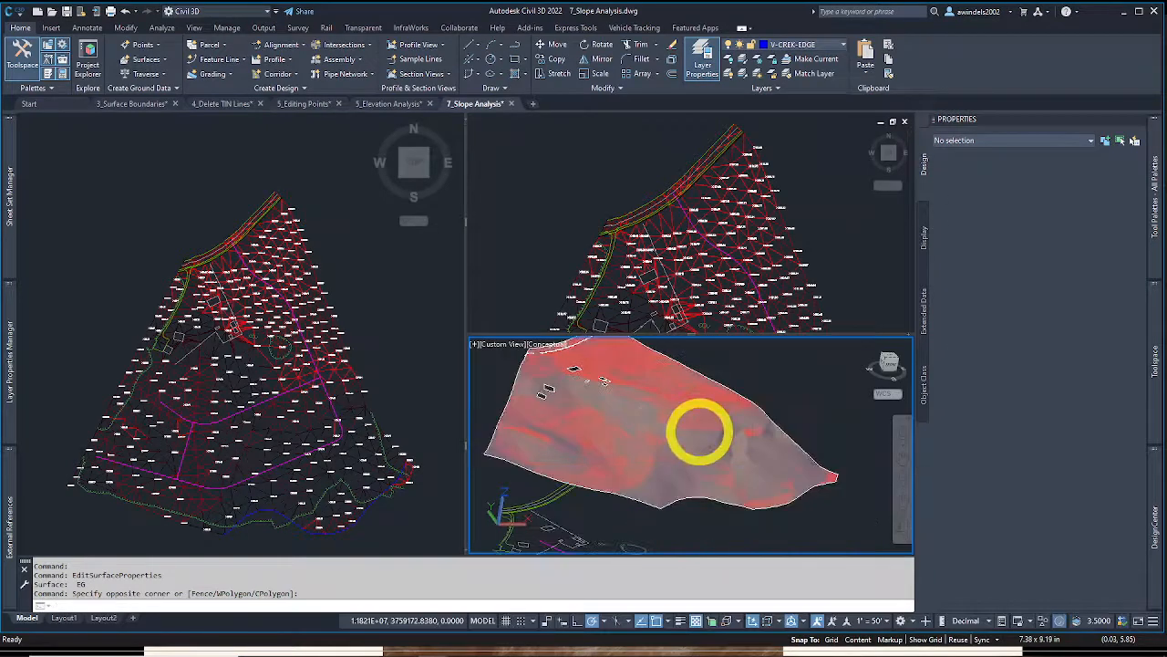
scroll(699, 431, up, 2)
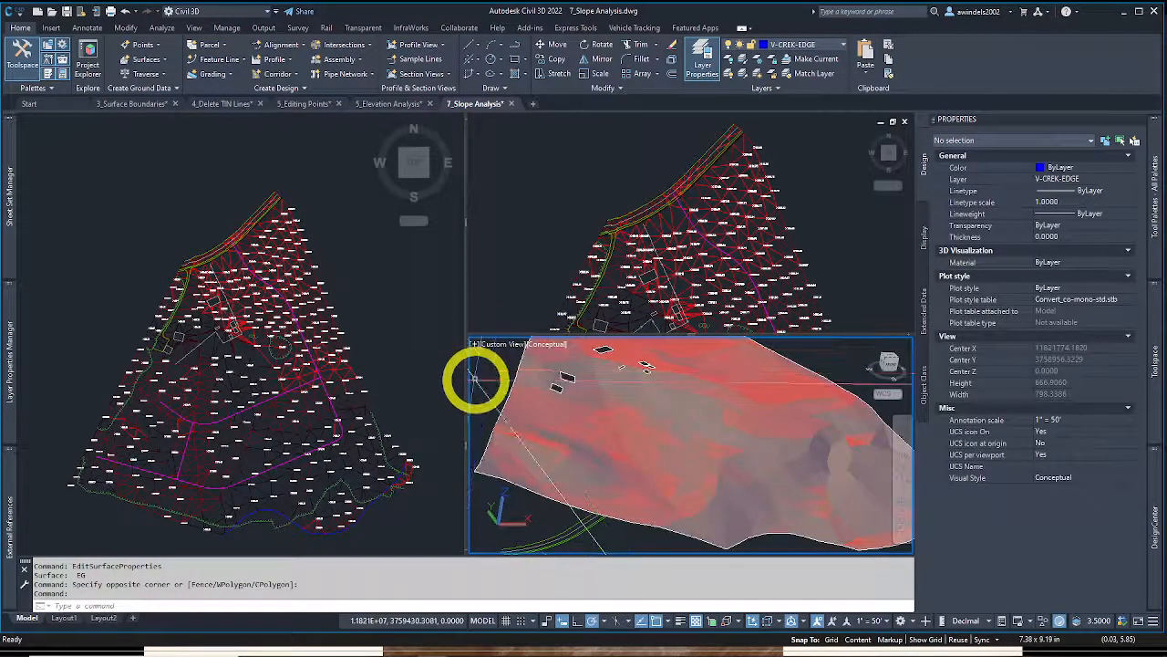
middle_drag(482, 392, 574, 454)
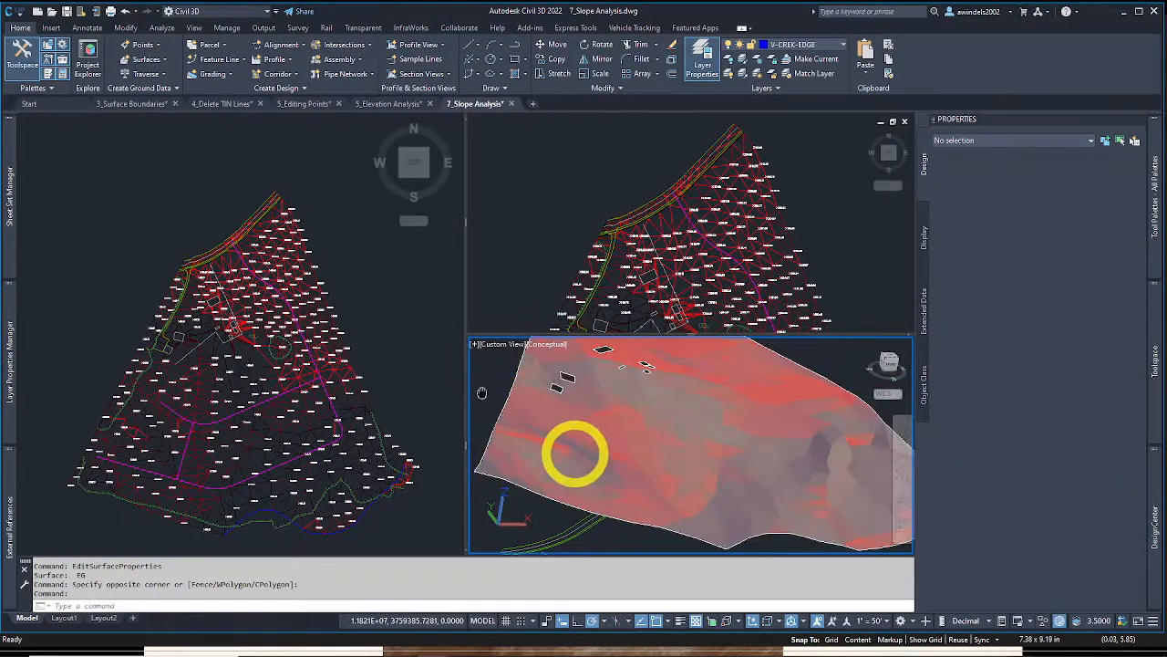
click(547, 347)
click(578, 386)
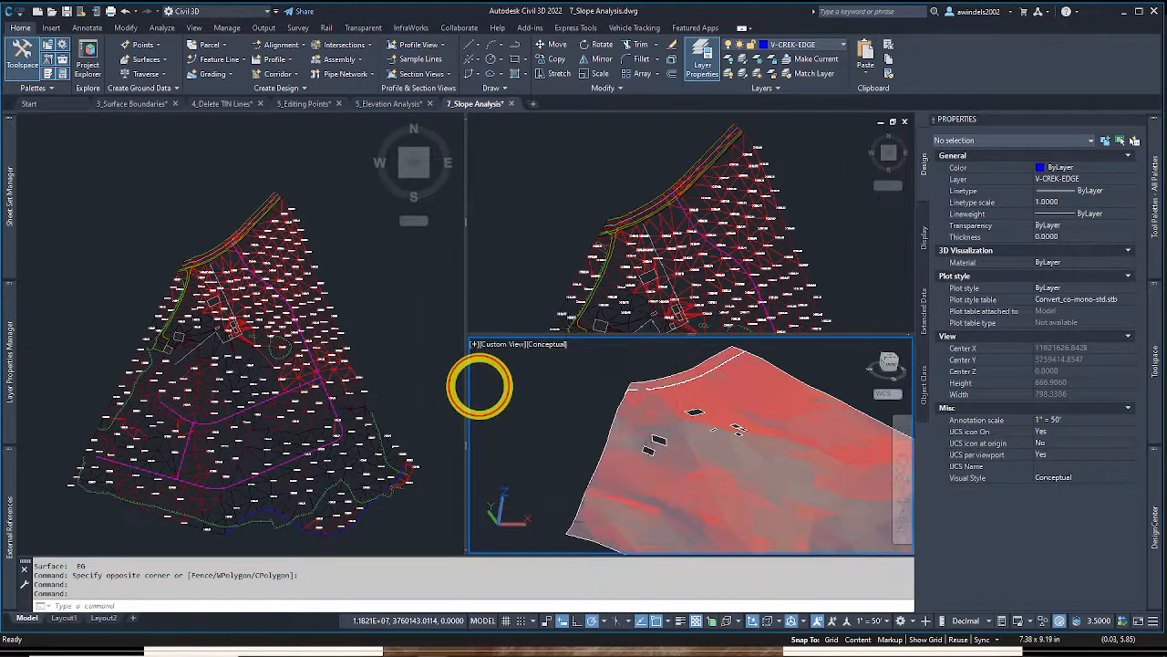
click(480, 386)
mouse_move(532, 398)
middle_down()
mouse_move(534, 368)
mouse_move(541, 411)
middle_up()
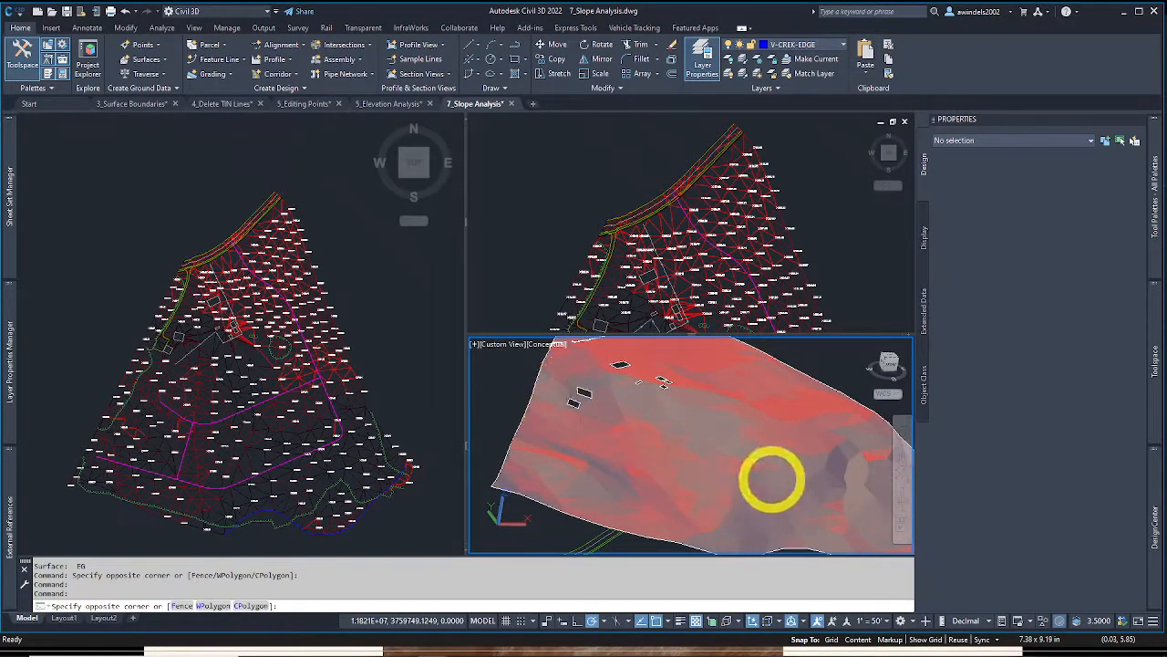
scroll(774, 481, down, 3)
key(Escape)
scroll(763, 468, up, 2)
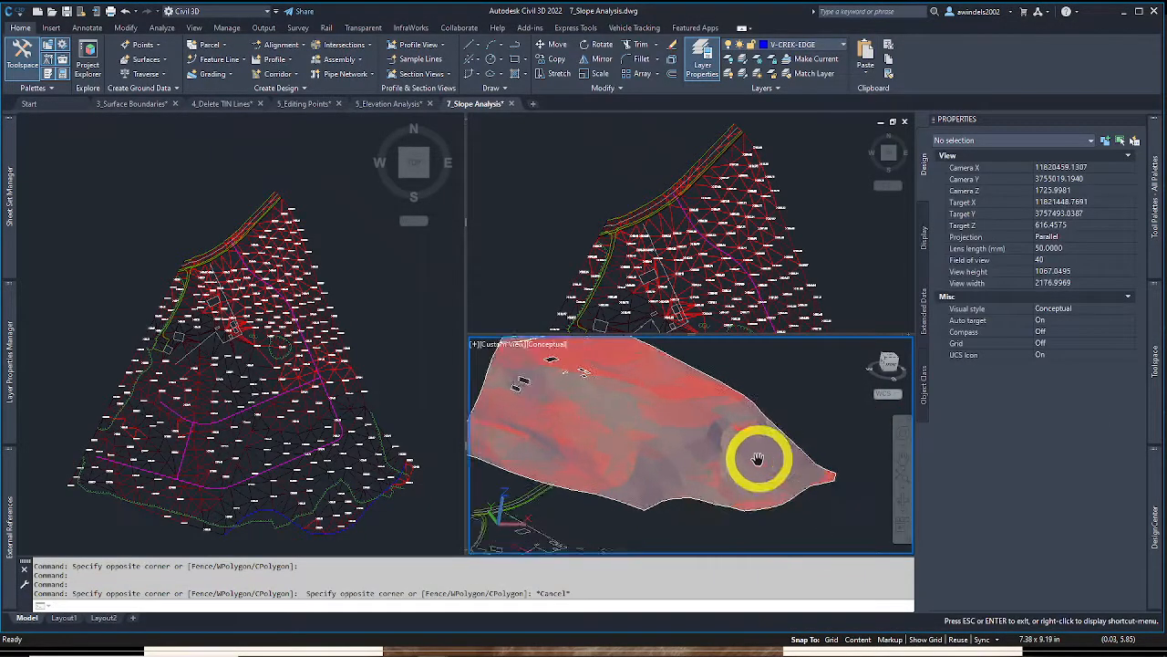
scroll(771, 473, up, 2)
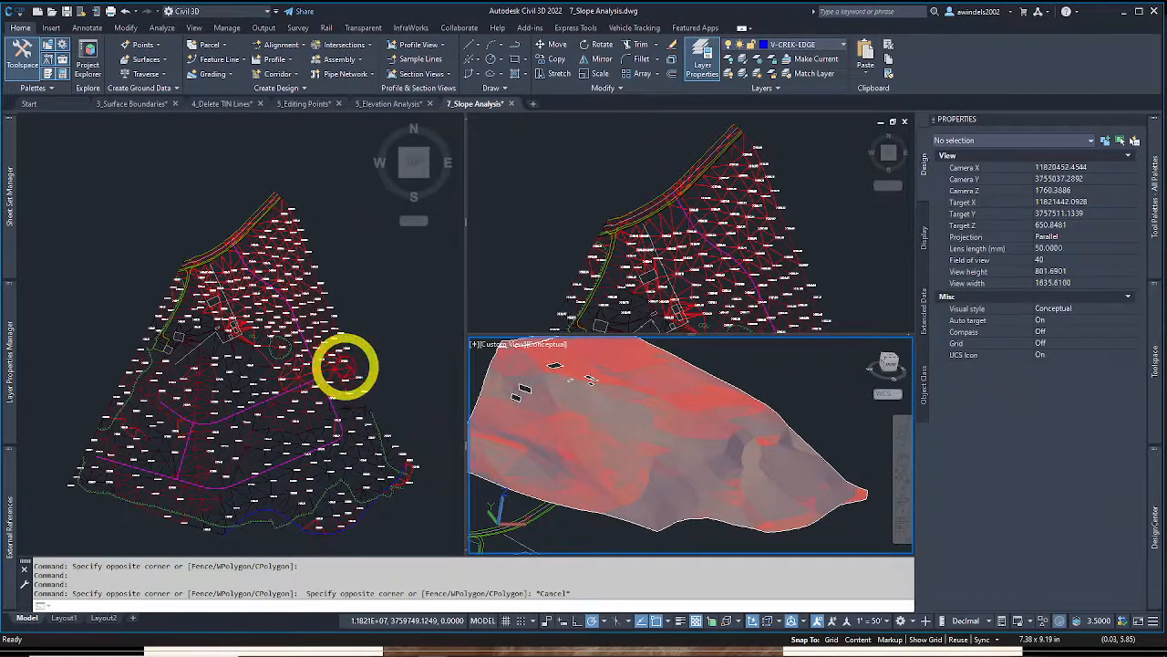
Reopen the surface properties of surface EG and change its surface style to Slope Arrows
click(344, 365)
key(Escape)
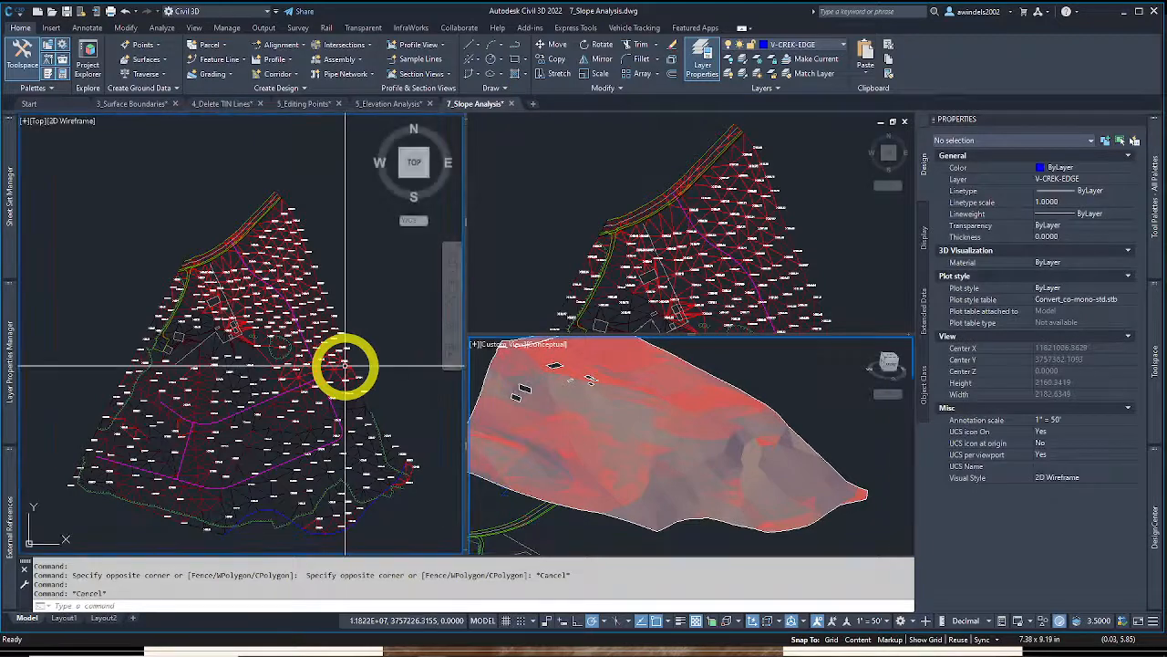
click(346, 367)
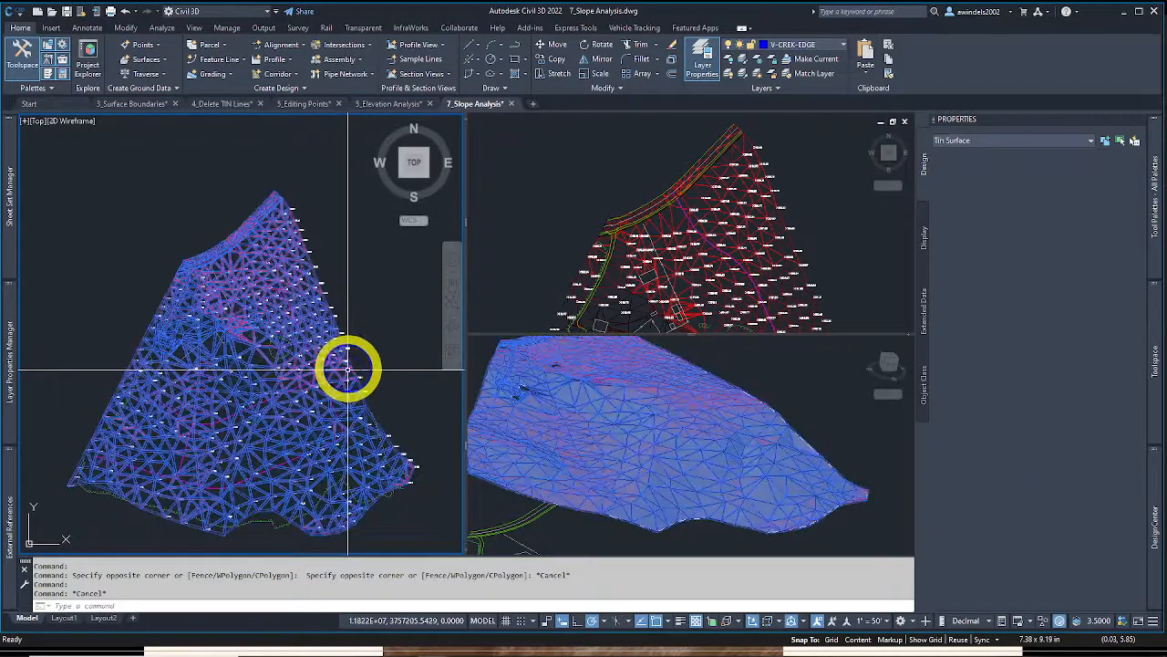
right_click(347, 369)
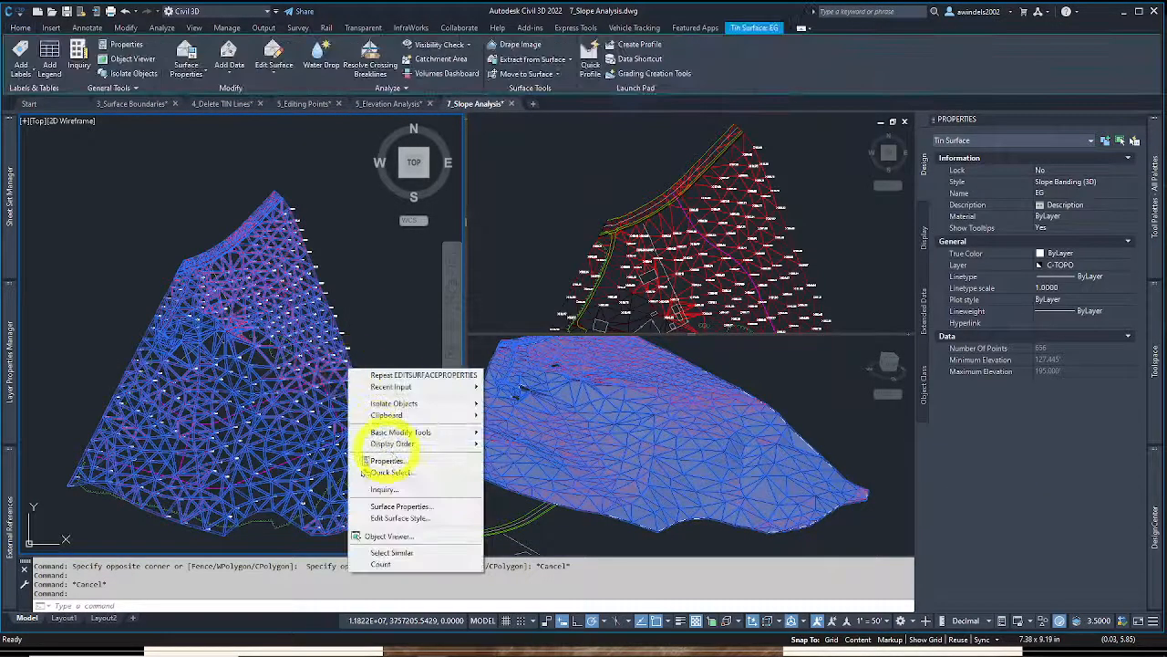
key(Escape)
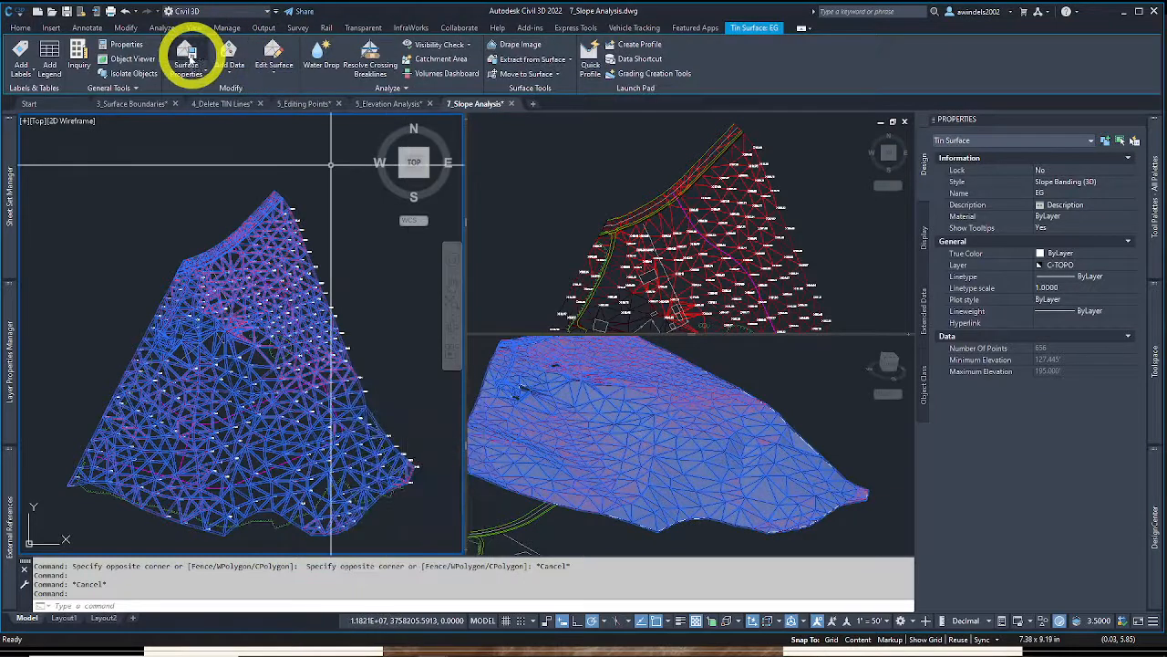
click(186, 57)
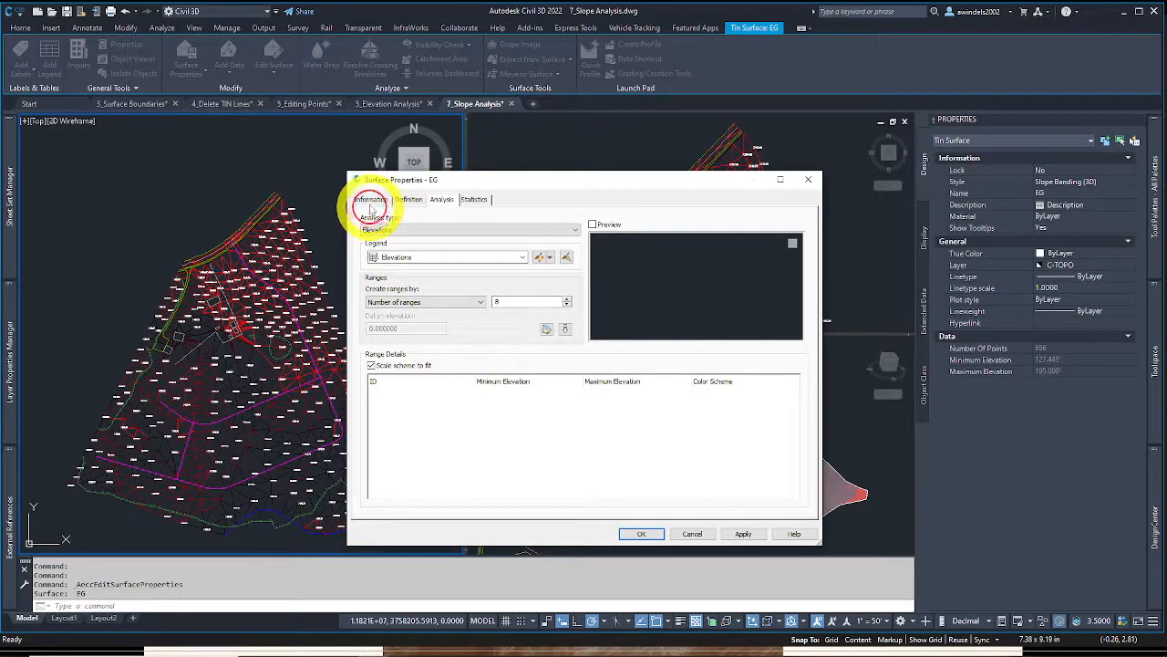
click(373, 201)
click(428, 324)
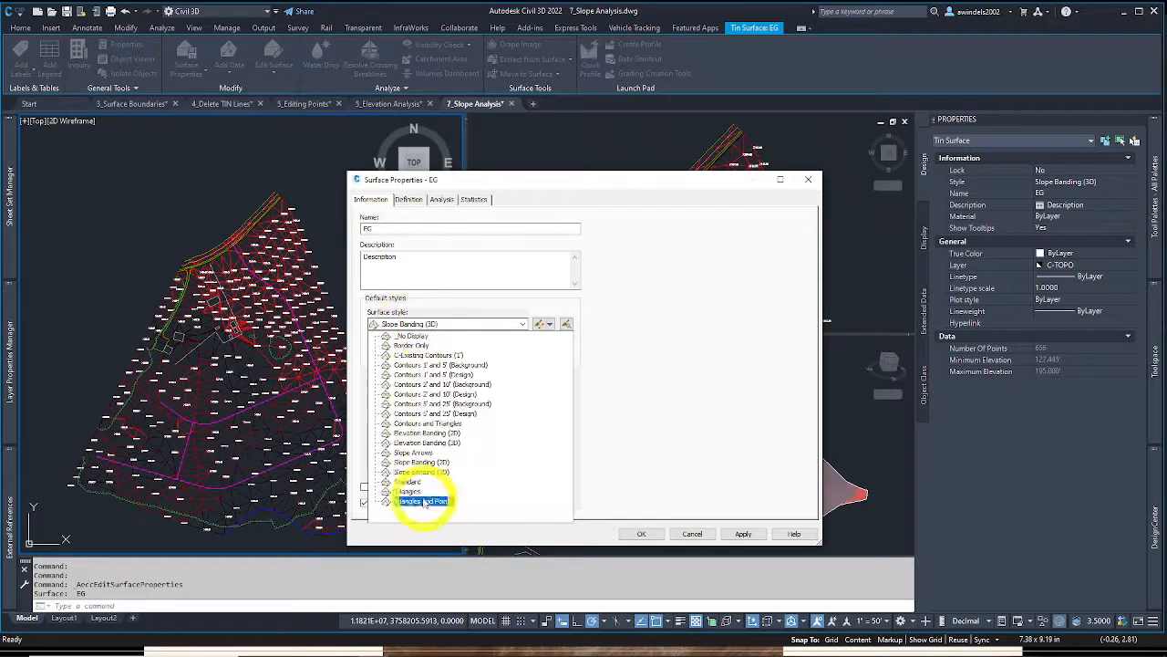
click(413, 452)
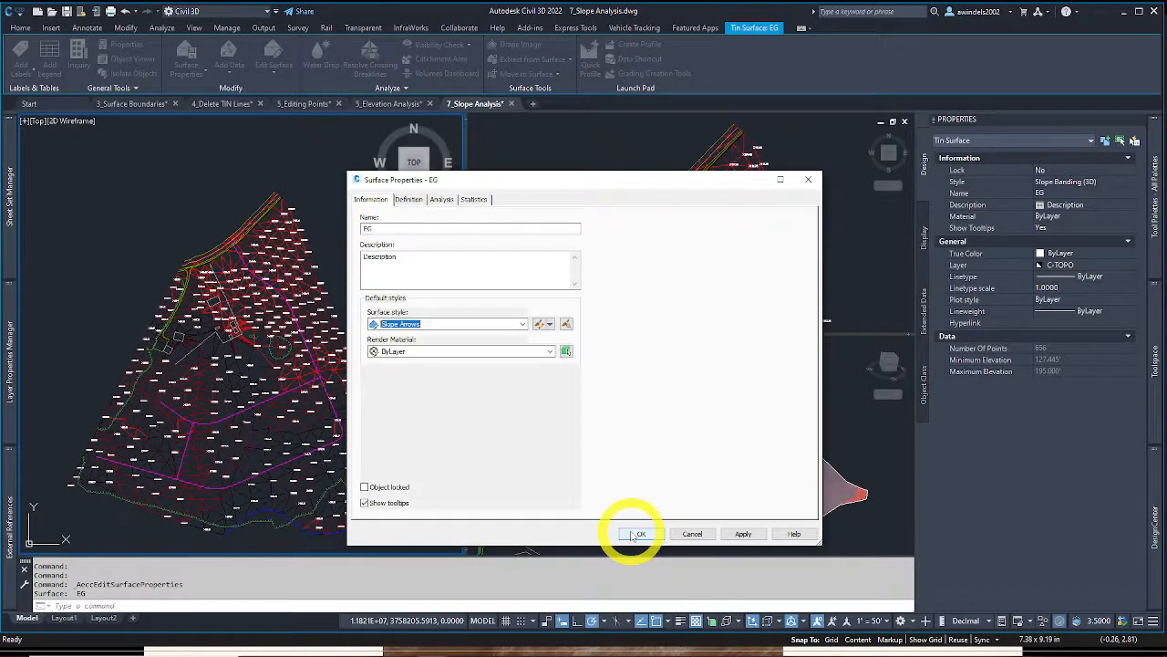
Run a Slope Arrows analysis on surface EG with 8 ranges, apply it and clear the surface selection
click(409, 200)
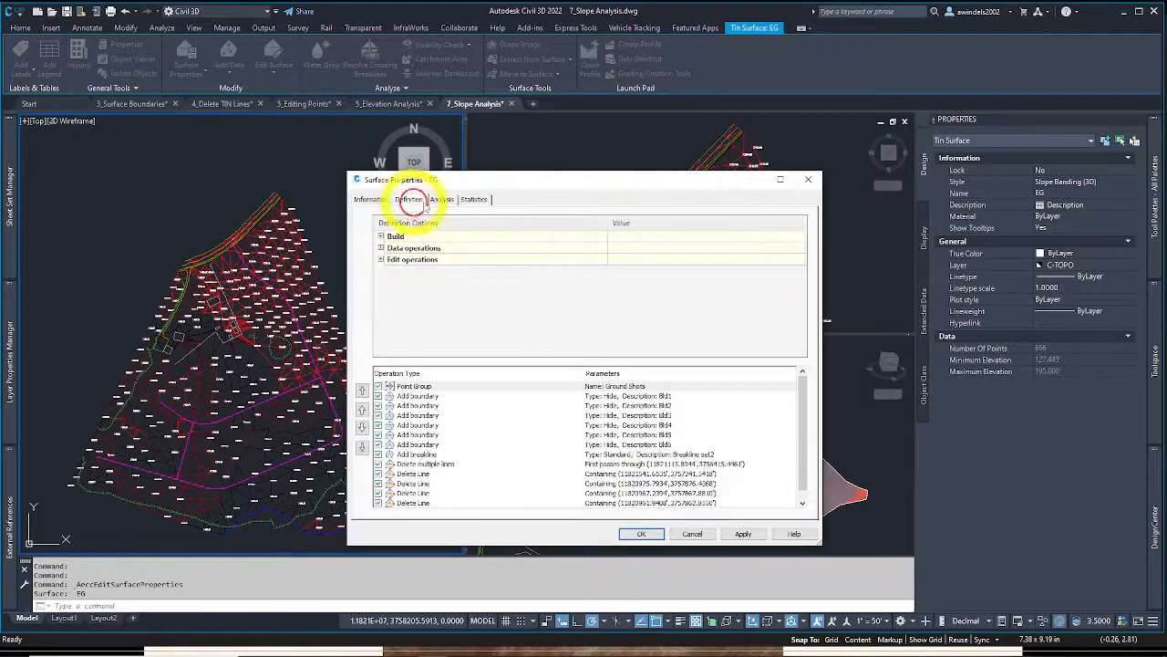
click(432, 201)
click(425, 229)
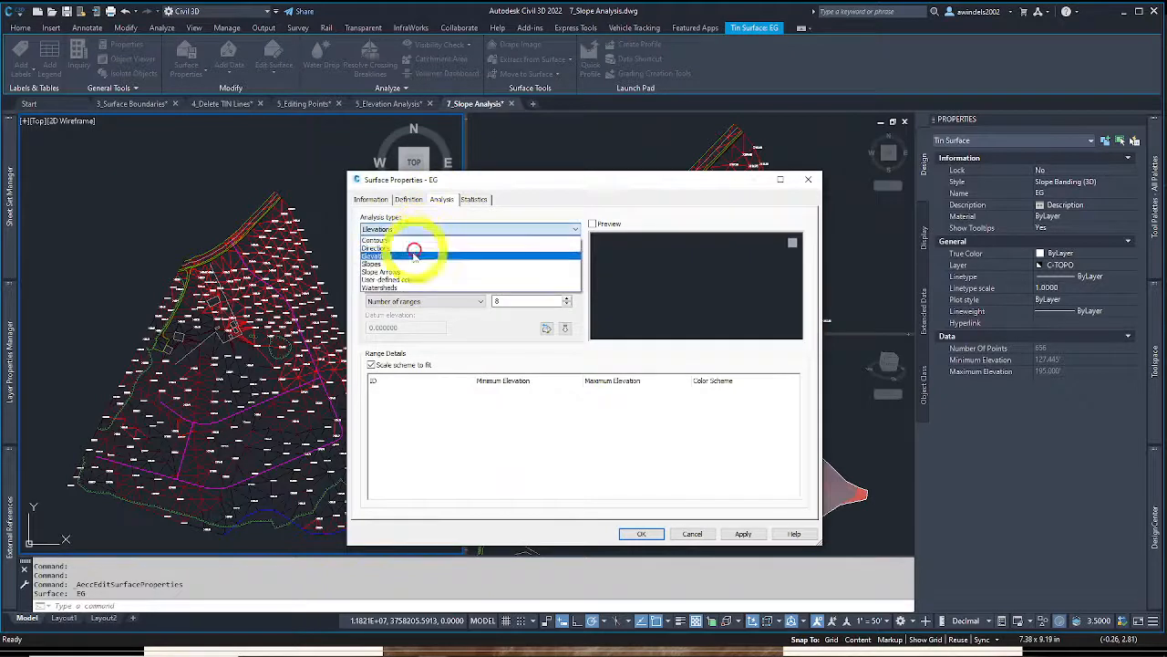
click(411, 271)
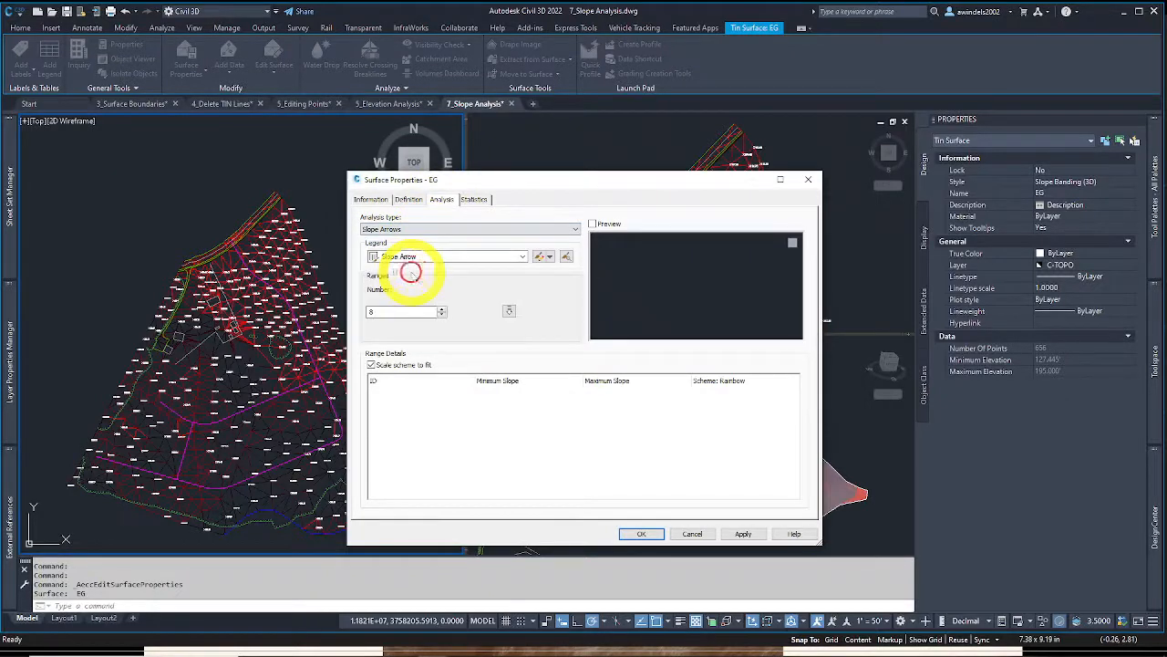
click(510, 310)
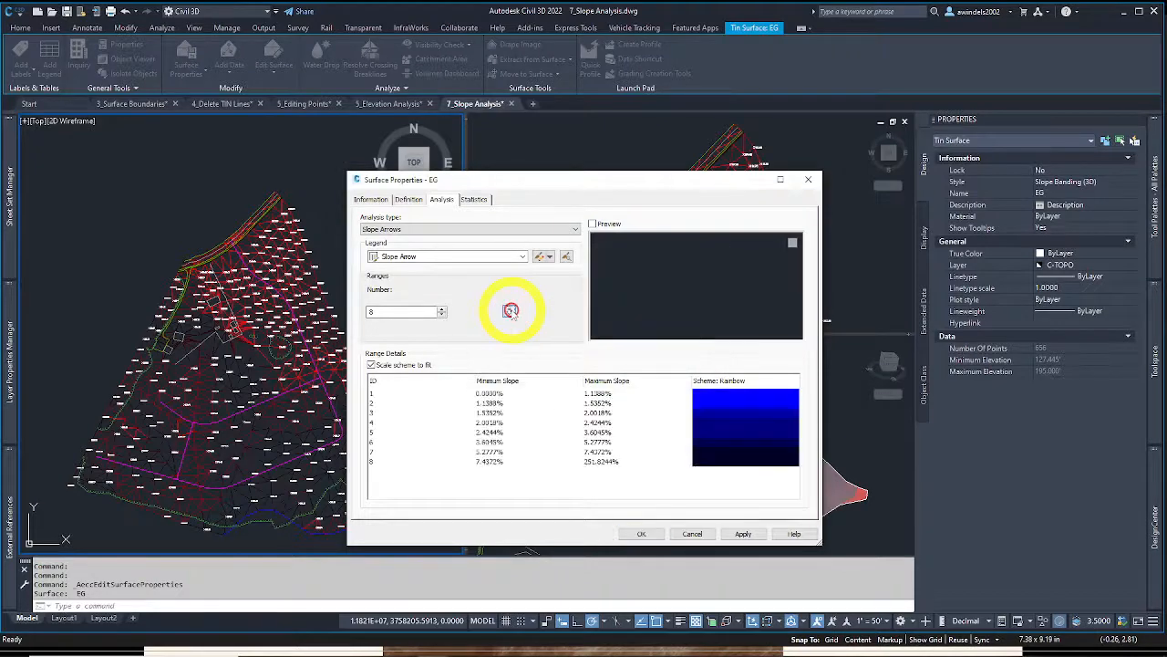
click(641, 533)
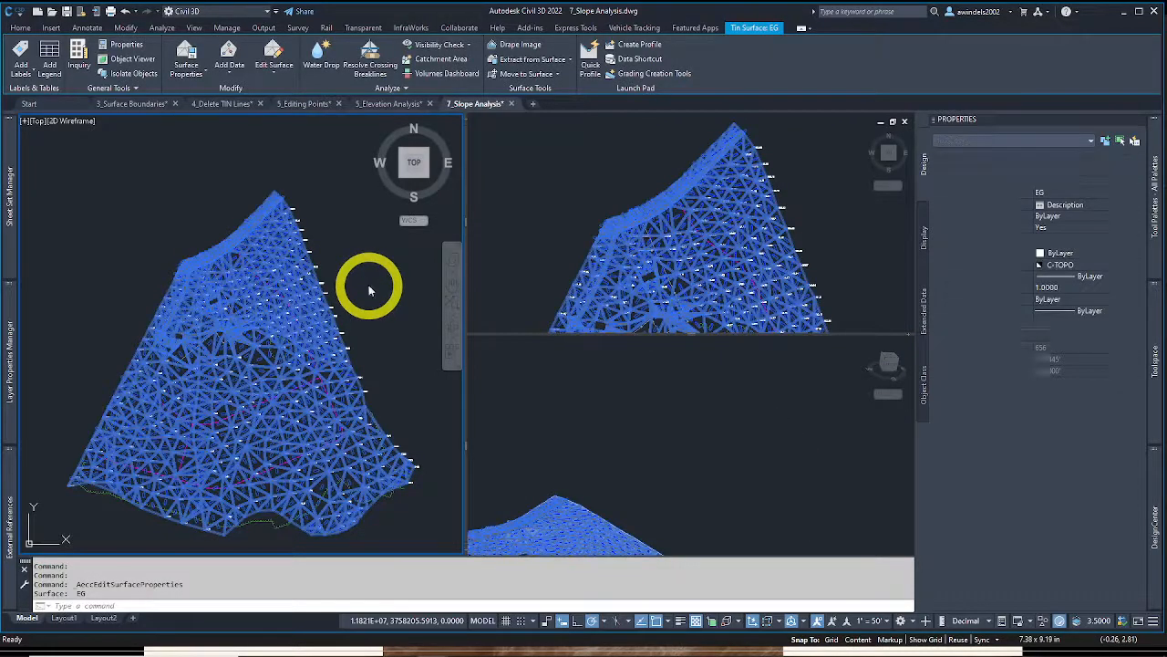
key(Escape)
key(Escape)
key(Escape)
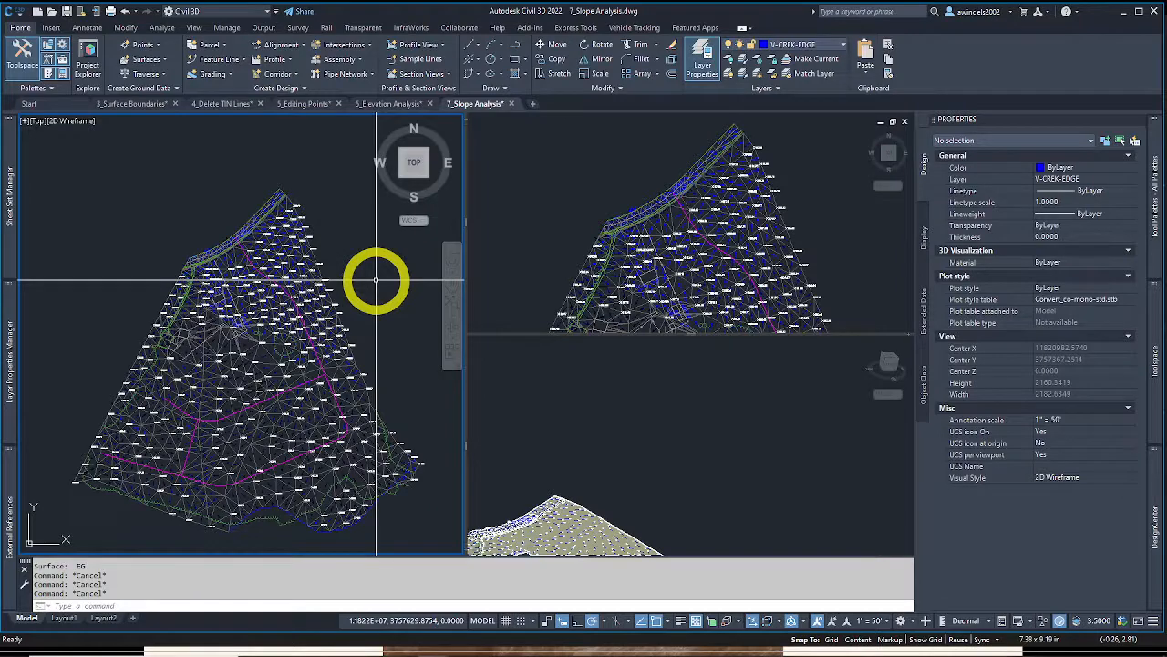
Examine the slope arrows of surface EG in plan view, from the northern road down to the southern edge and across the whole site
scroll(376, 279, up, 5)
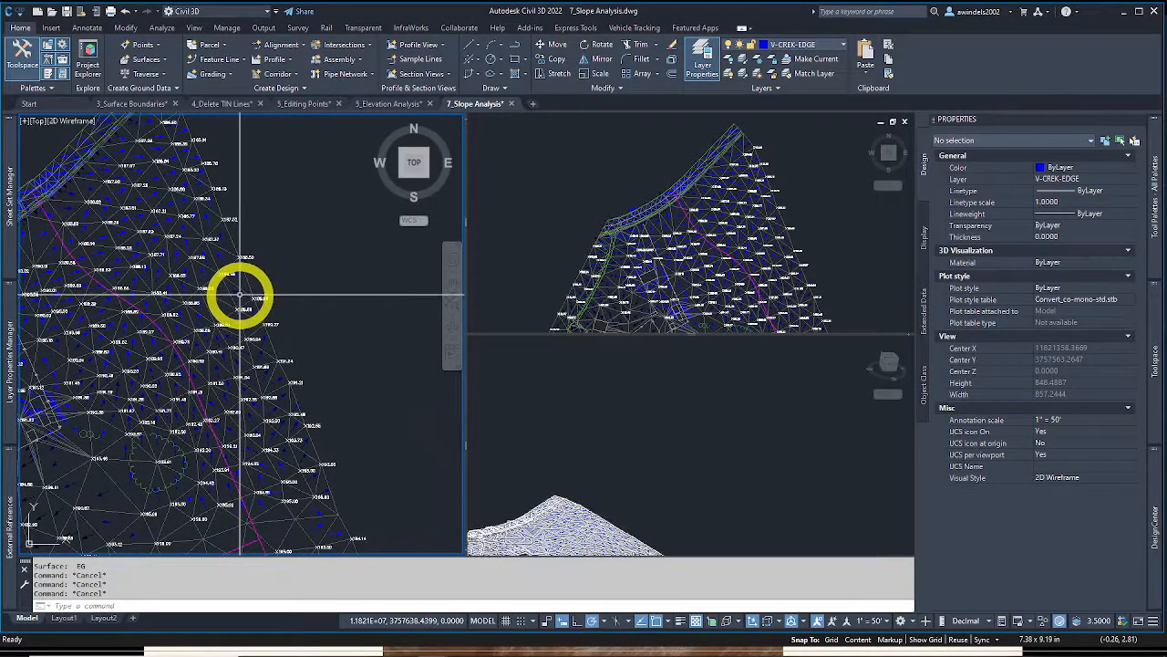
scroll(239, 291, down, 3)
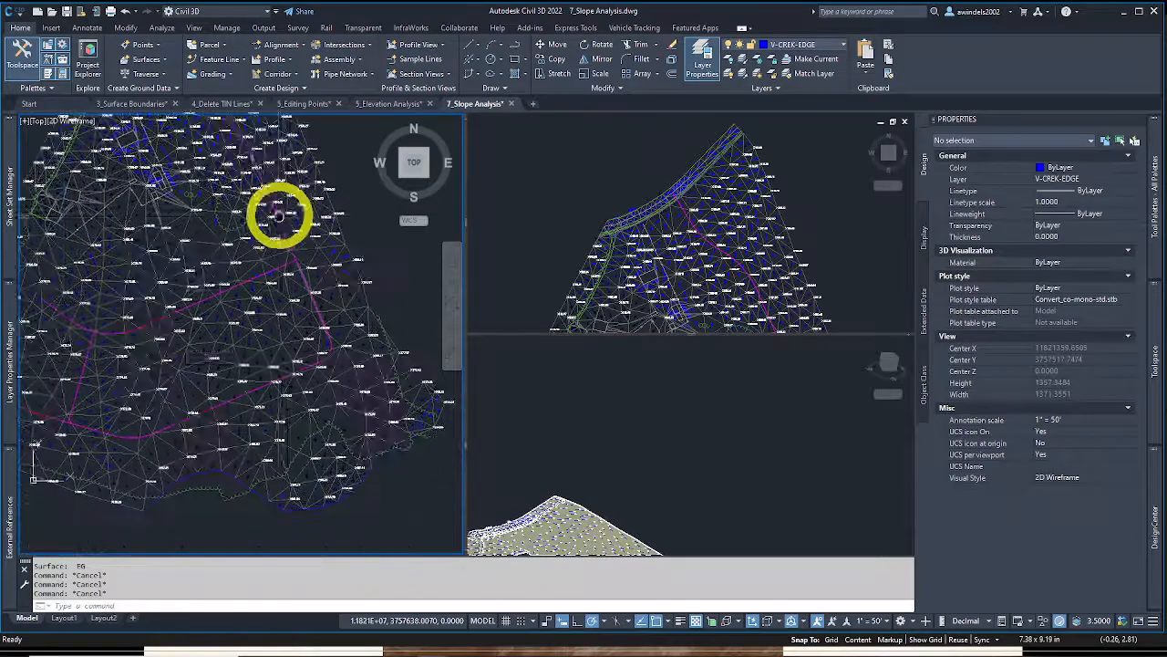
middle_drag(386, 284, 429, 305)
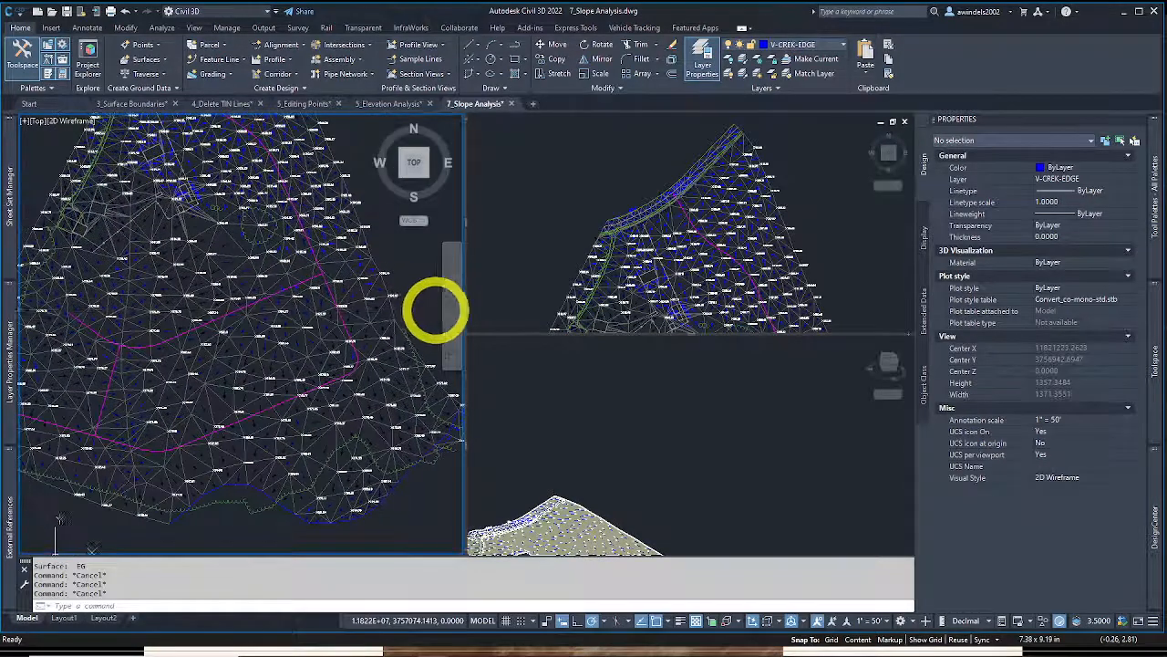
middle_drag(247, 356, 300, 354)
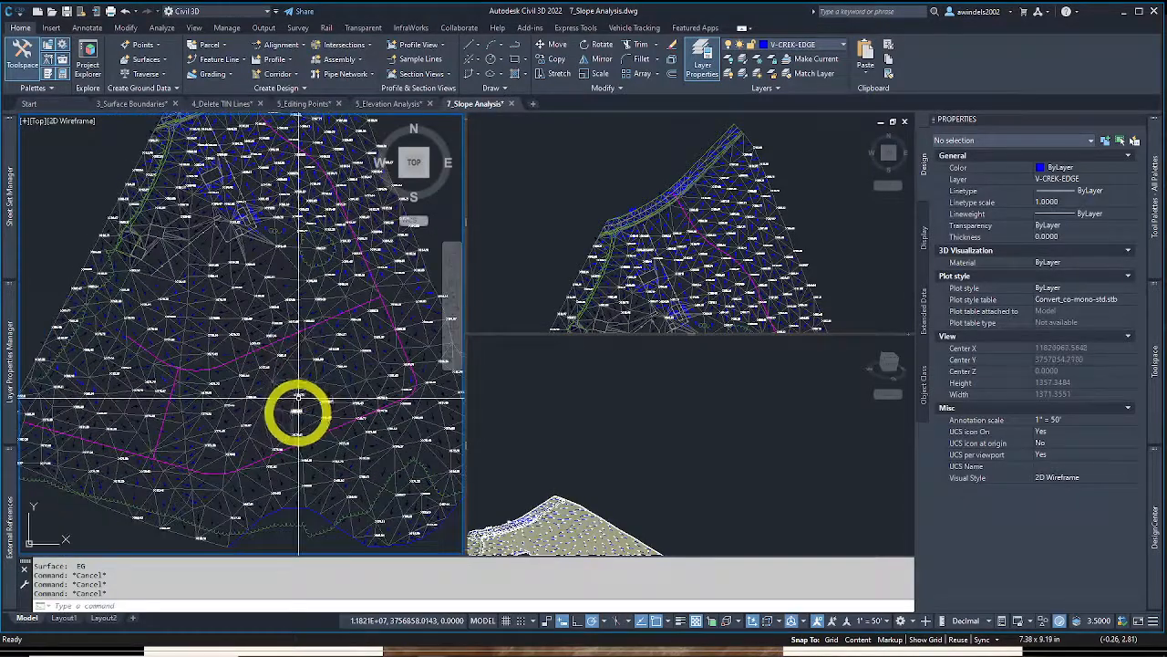
middle_drag(300, 414, 307, 422)
middle_drag(344, 495, 249, 486)
scroll(251, 486, up, 2)
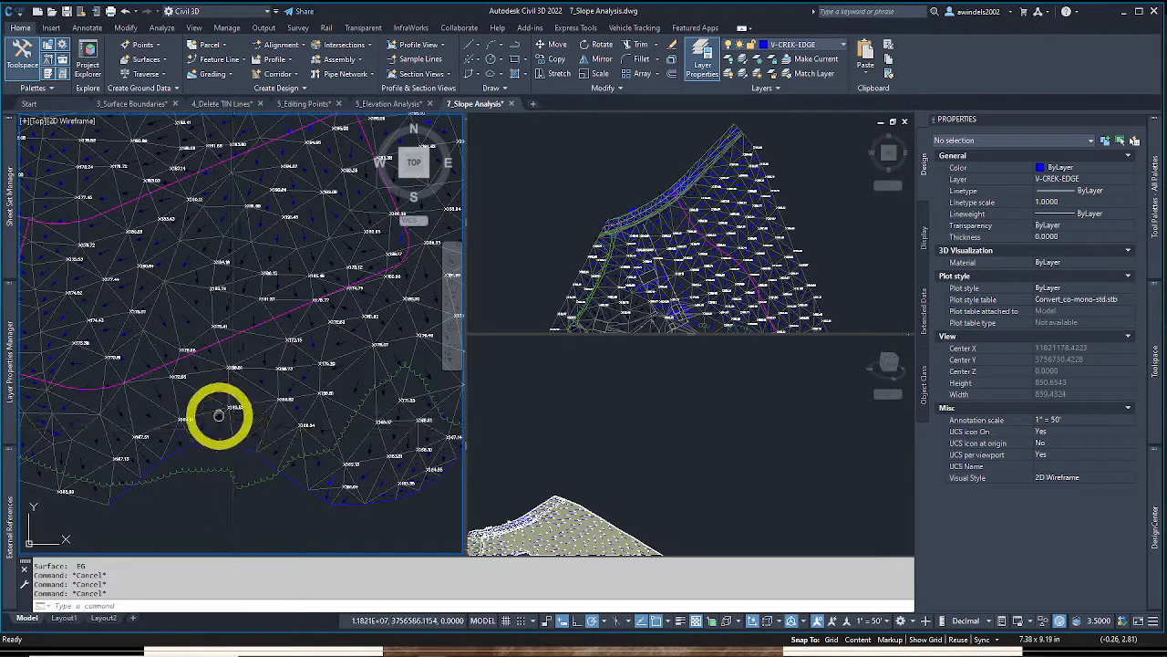
middle_drag(218, 415, 188, 442)
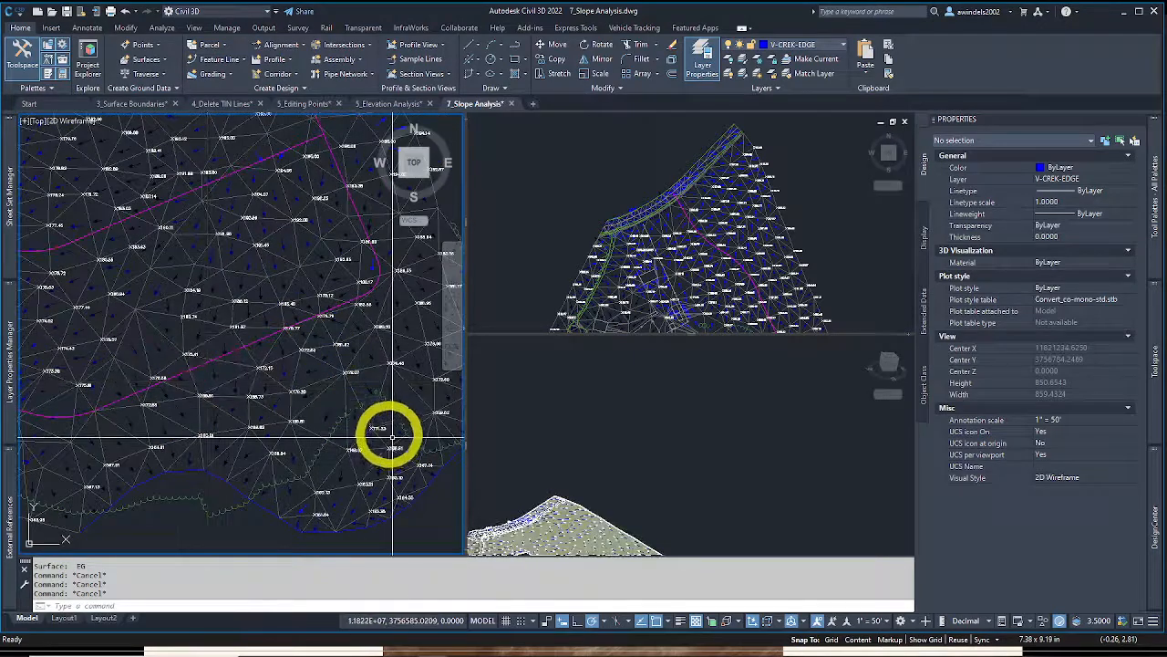
middle_drag(286, 412, 233, 436)
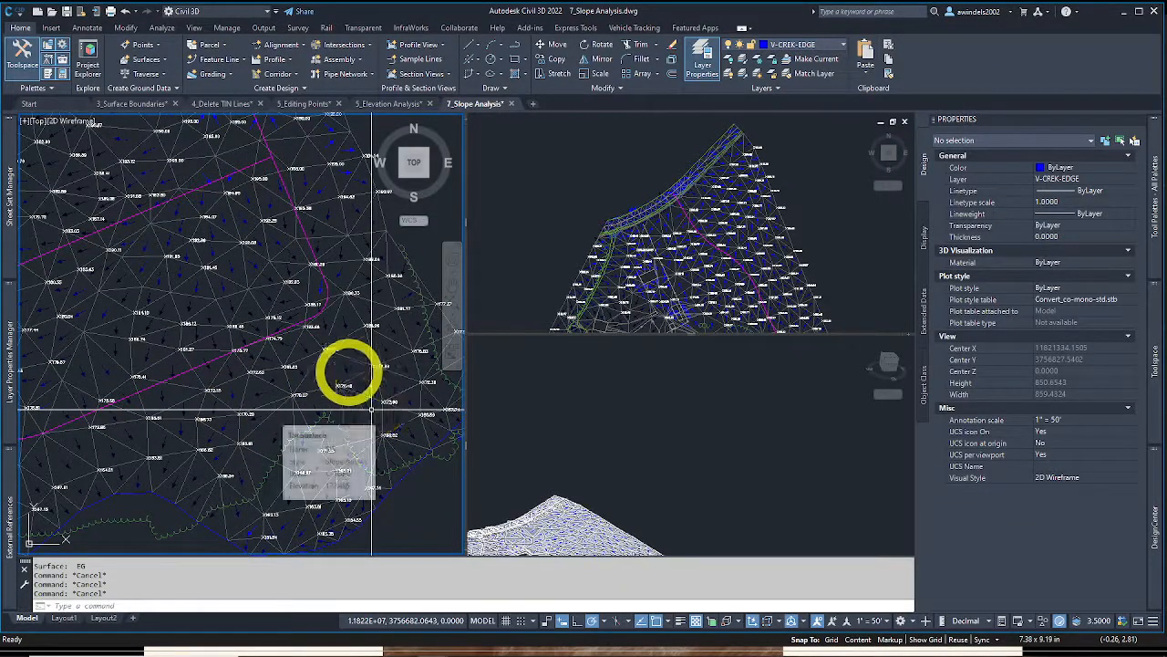
middle_drag(349, 373, 363, 394)
middle_drag(267, 425, 403, 483)
scroll(302, 396, down, 2)
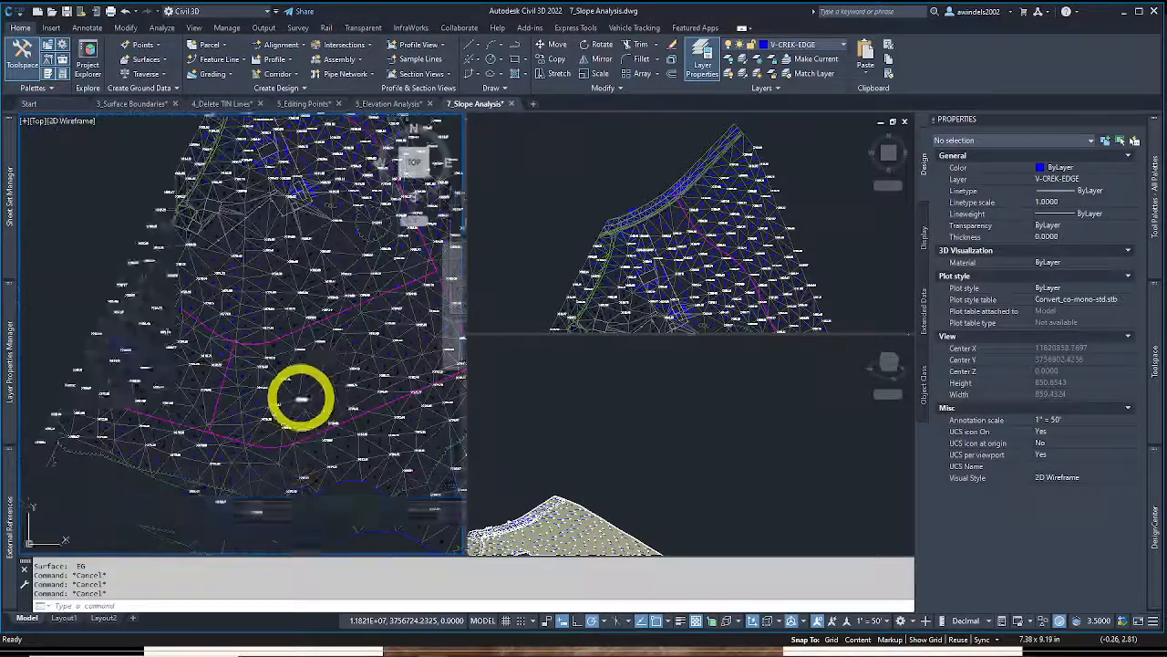
middle_drag(301, 396, 175, 517)
middle_drag(225, 398, 248, 376)
key(Escape)
mouse_move(248, 375)
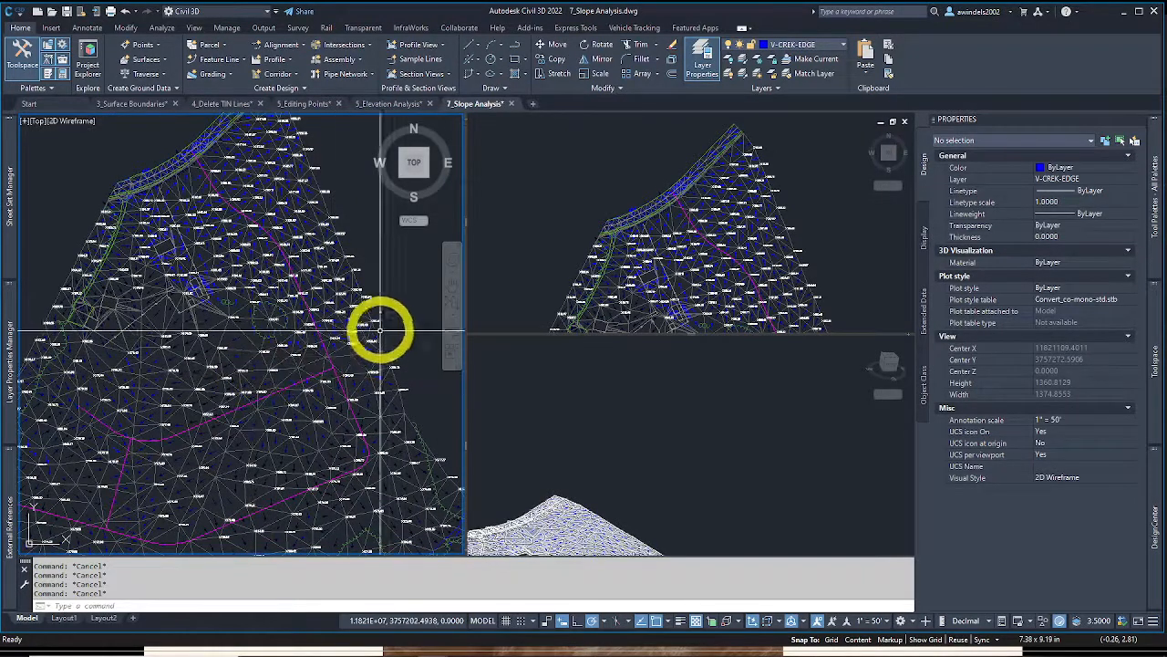
scroll(383, 326, down, 2)
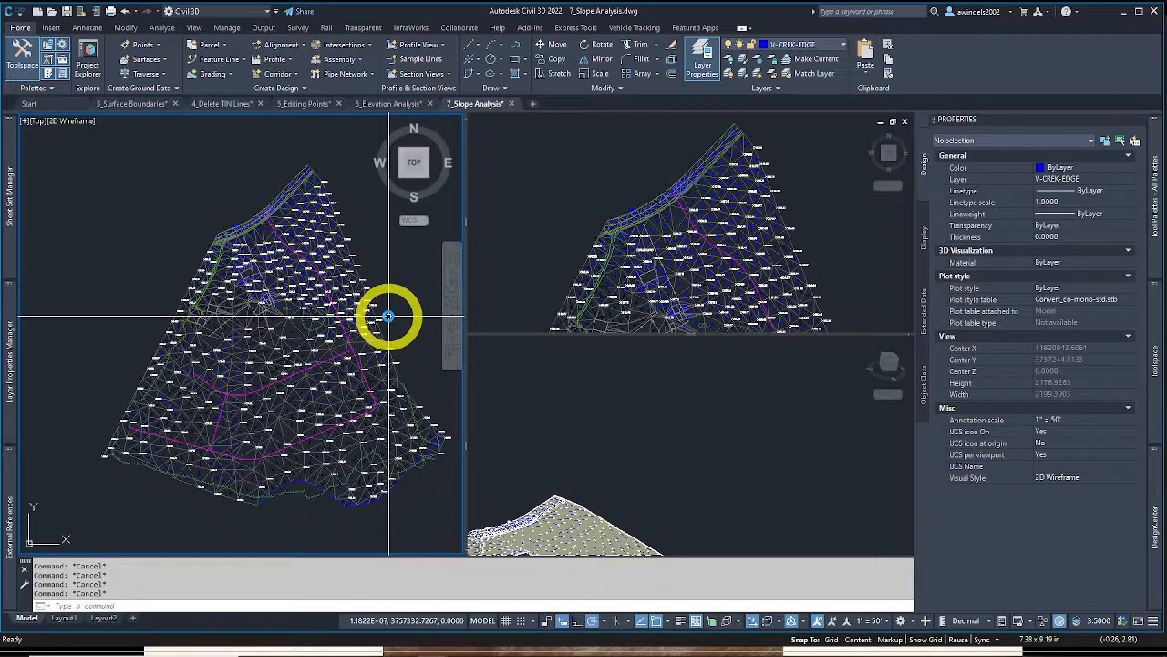
Switch to the textbook PDF in Revu and go to page 85 to read the end of Exercise 4.7, including Figure 4.17
mouse_move(477, 649)
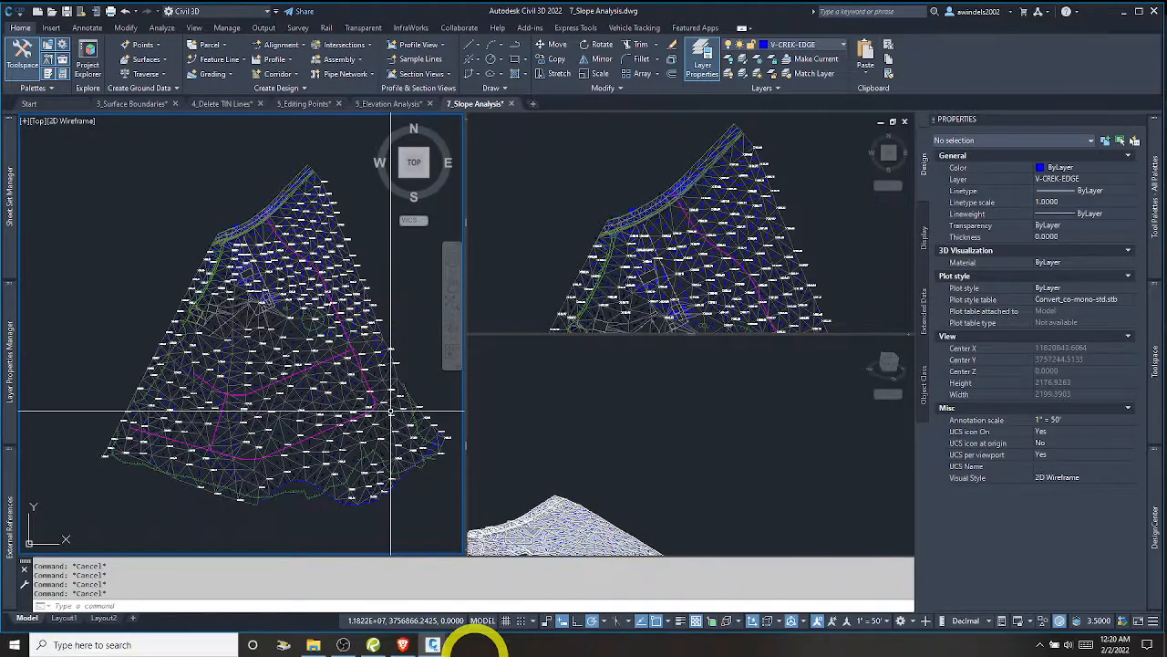
click(403, 640)
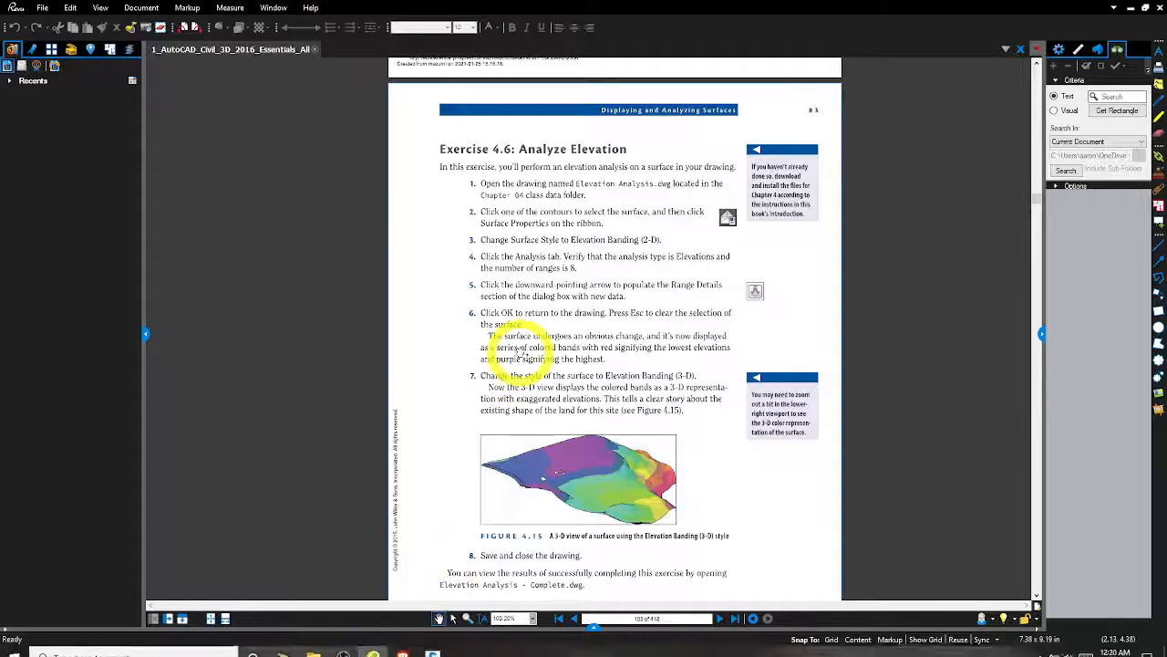
click(720, 619)
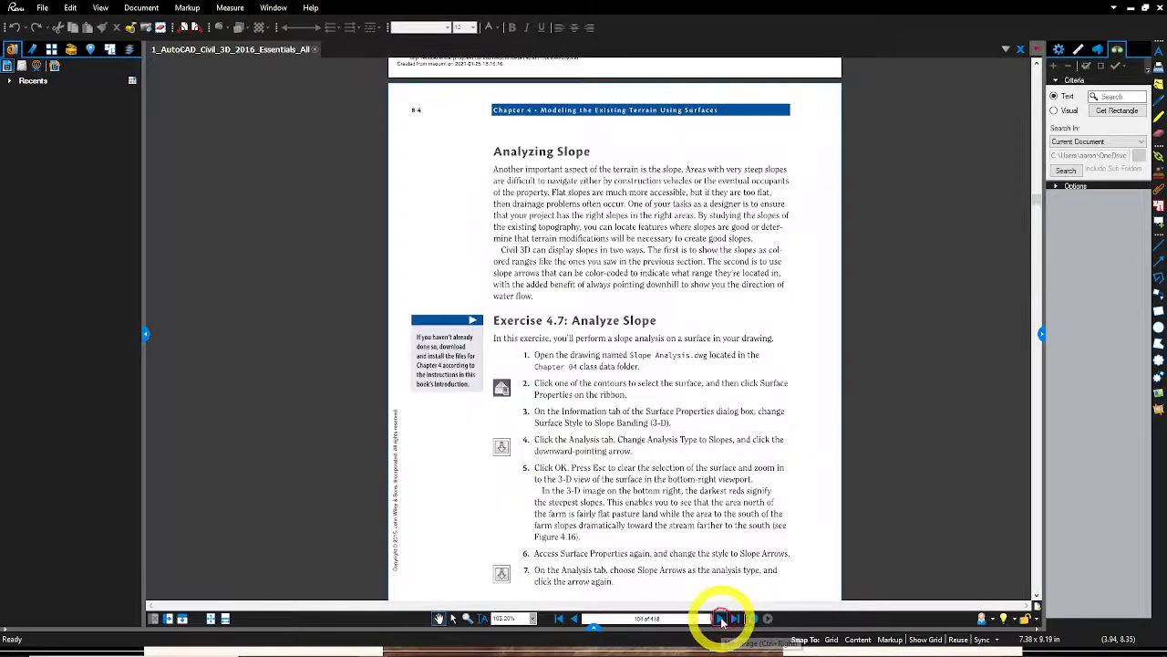
click(719, 618)
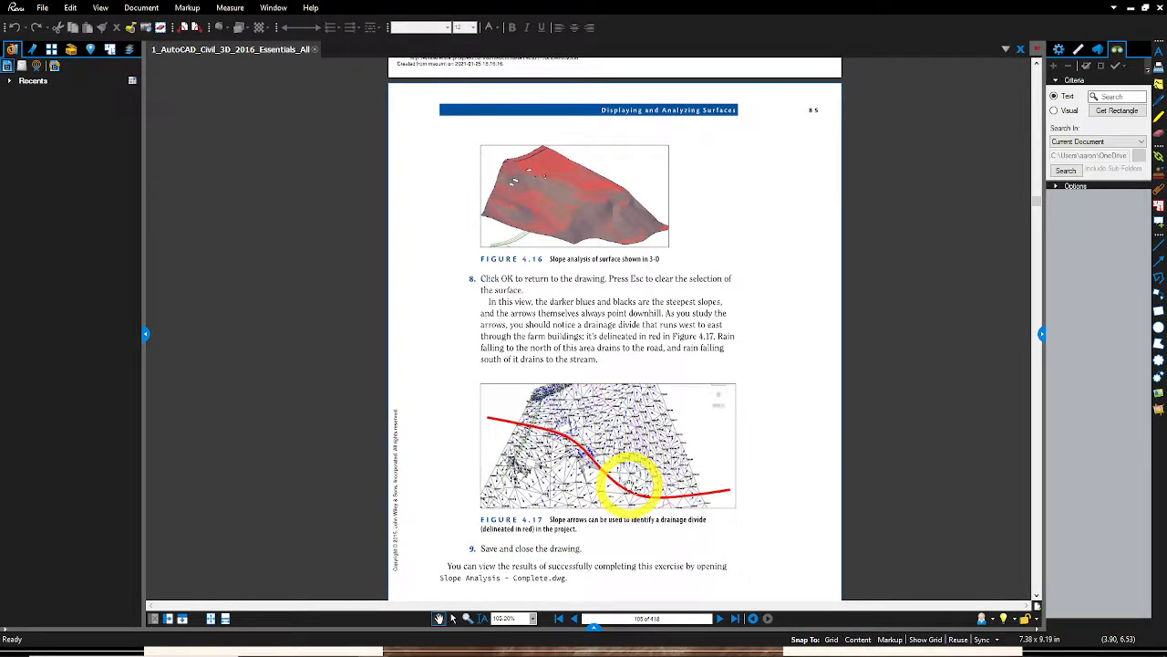
Return to the 7_Slope Analysis drawing in Civil 3D and examine the slope arrows around the farm buildings for the drainage divide
mouse_move(550, 651)
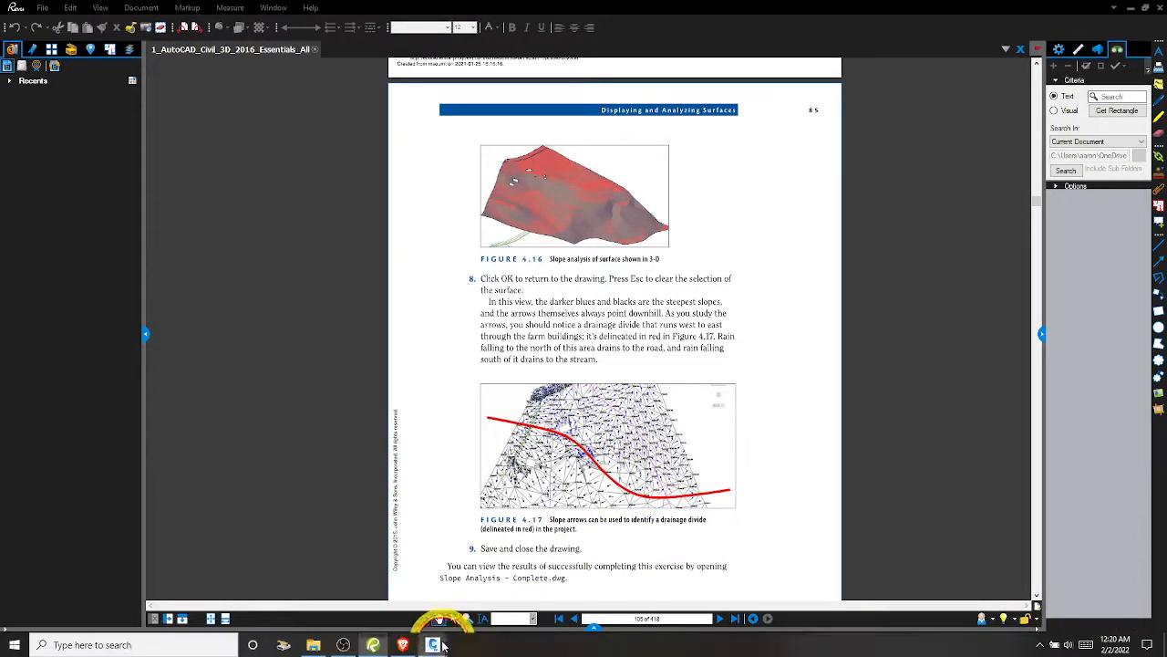
mouse_move(436, 644)
click(683, 568)
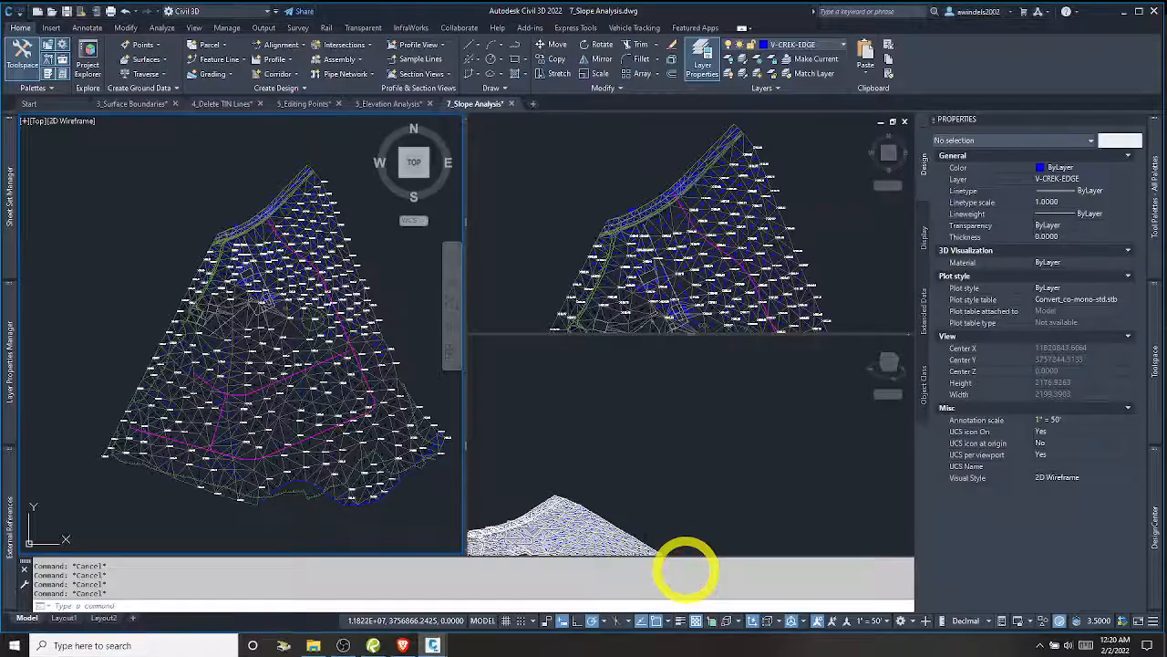
scroll(300, 338, up, 5)
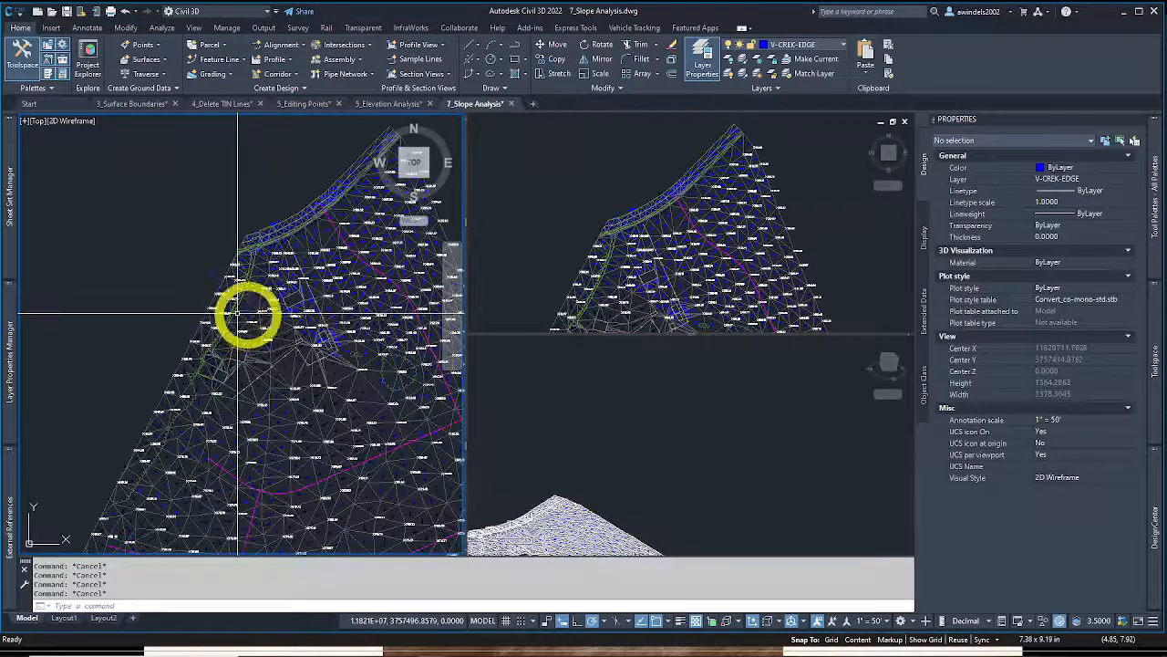
mouse_move(438, 480)
middle_down()
mouse_move(243, 394)
mouse_move(326, 429)
mouse_move(338, 417)
mouse_move(312, 391)
mouse_move(256, 370)
middle_up()
scroll(286, 433, down, 2)
scroll(255, 371, down, 2)
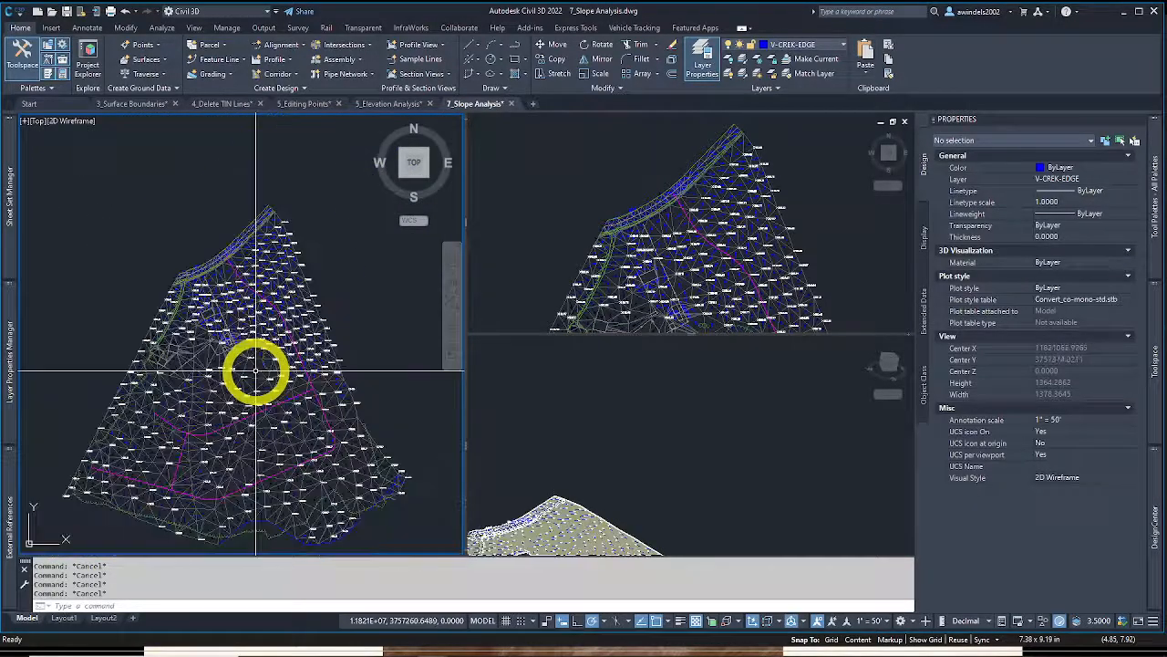
mouse_move(255, 370)
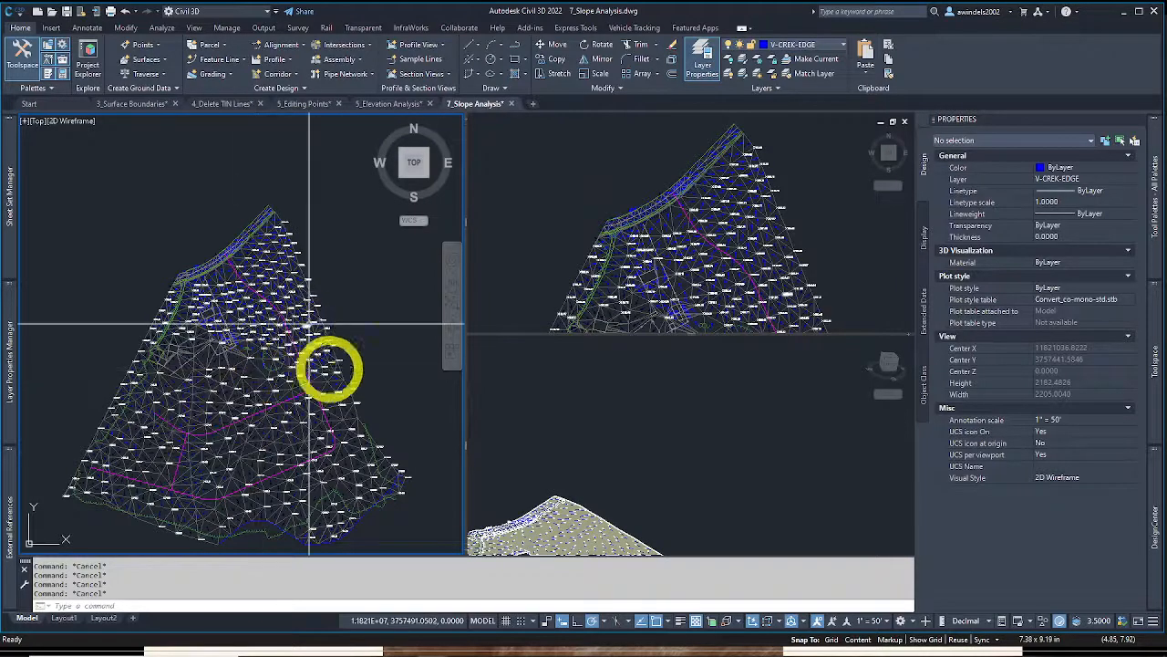
Switch back to the textbook PDF in Revu and read page 86 on other analysis types and additional analysis tools
mouse_move(481, 643)
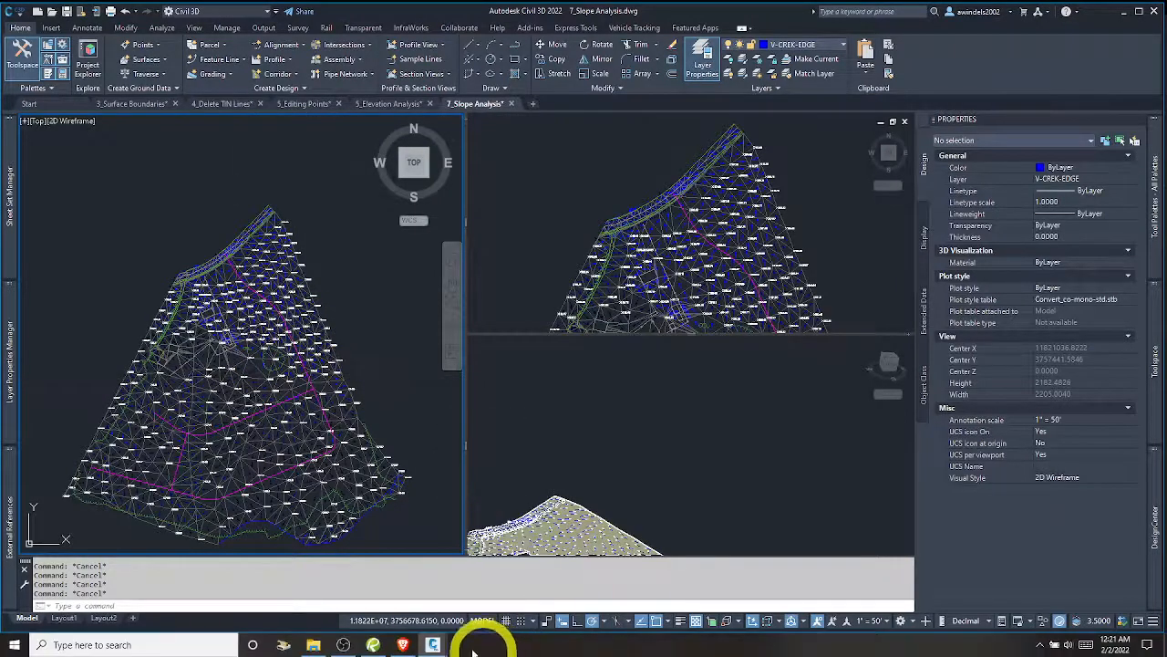
click(373, 645)
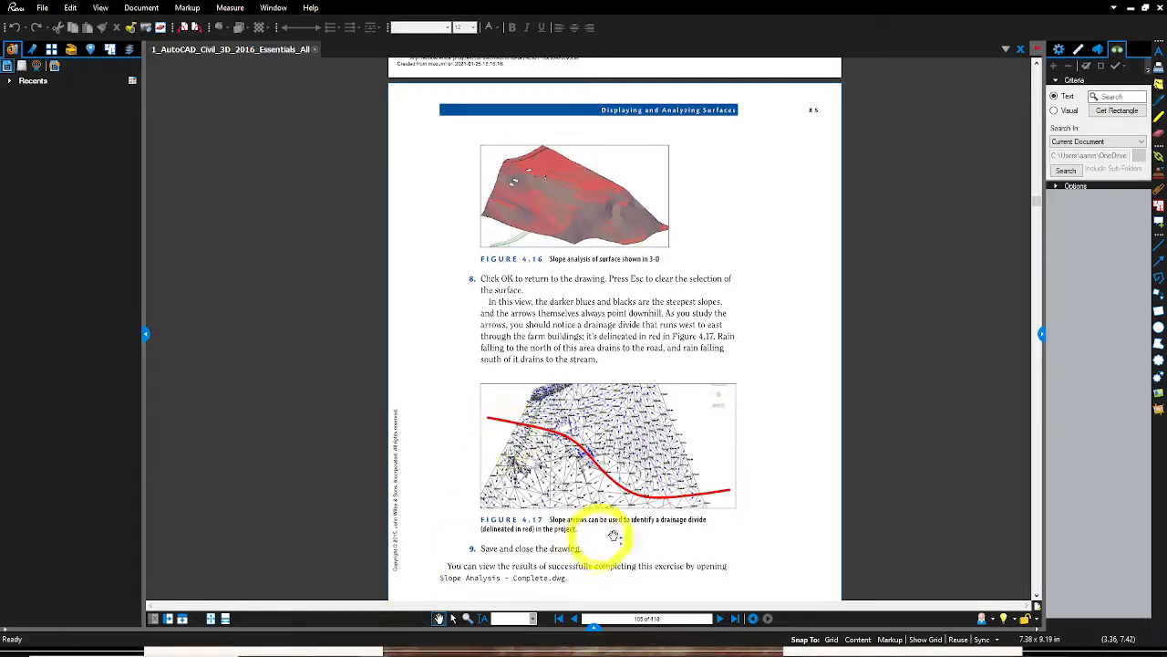
click(720, 618)
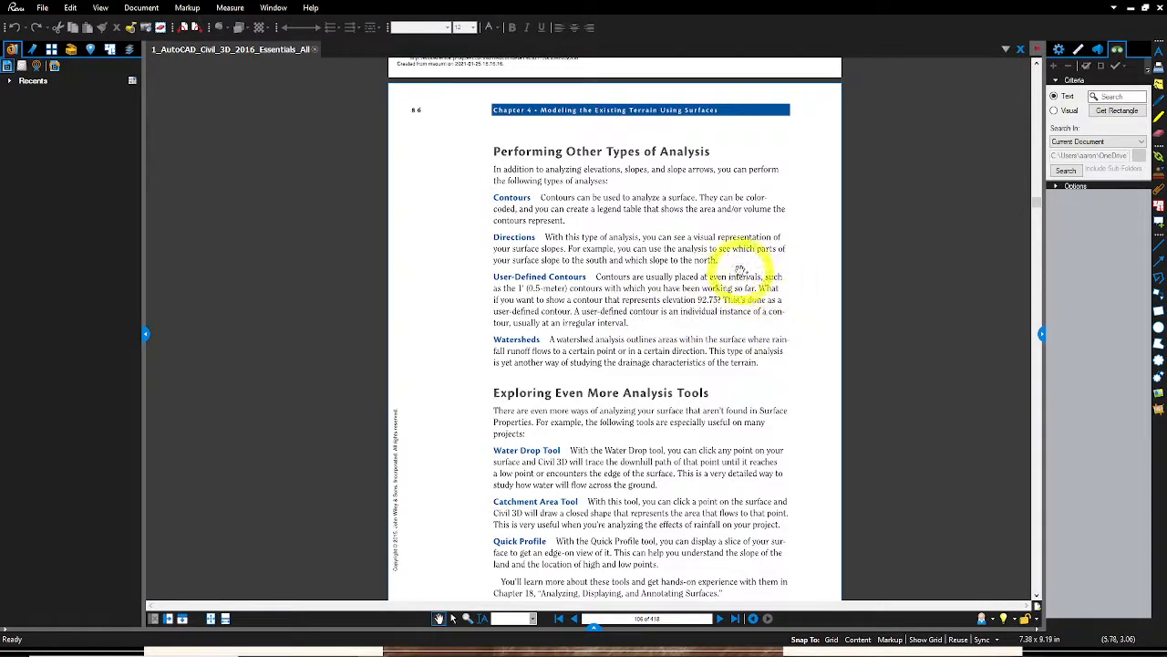
click(682, 308)
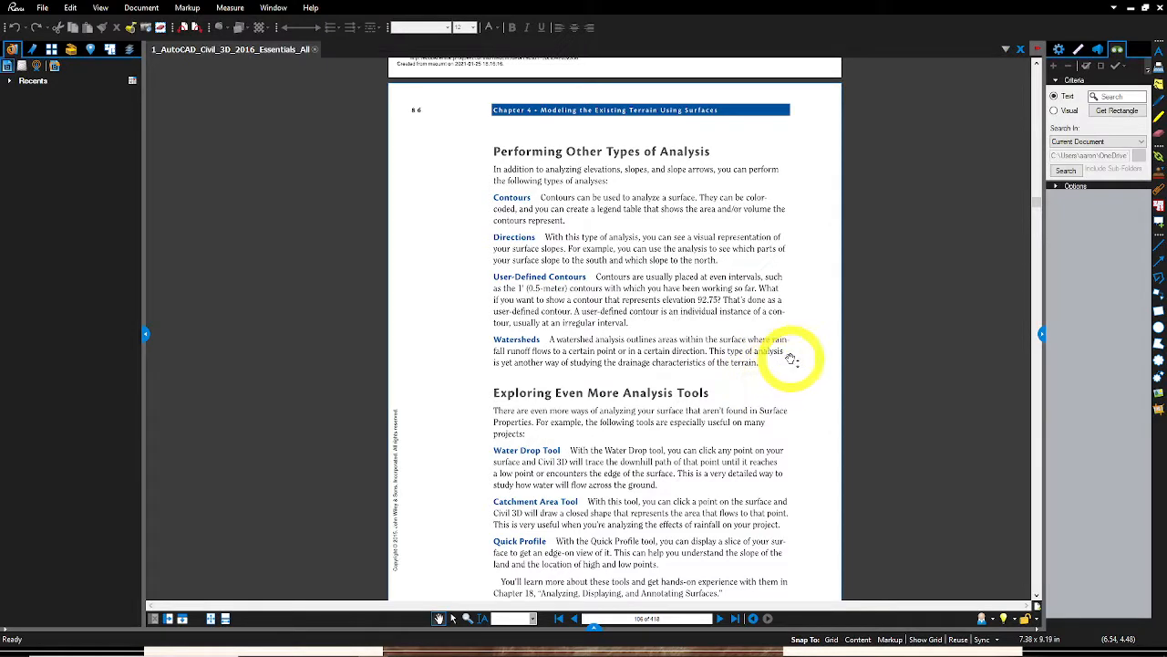
drag(763, 433, 765, 408)
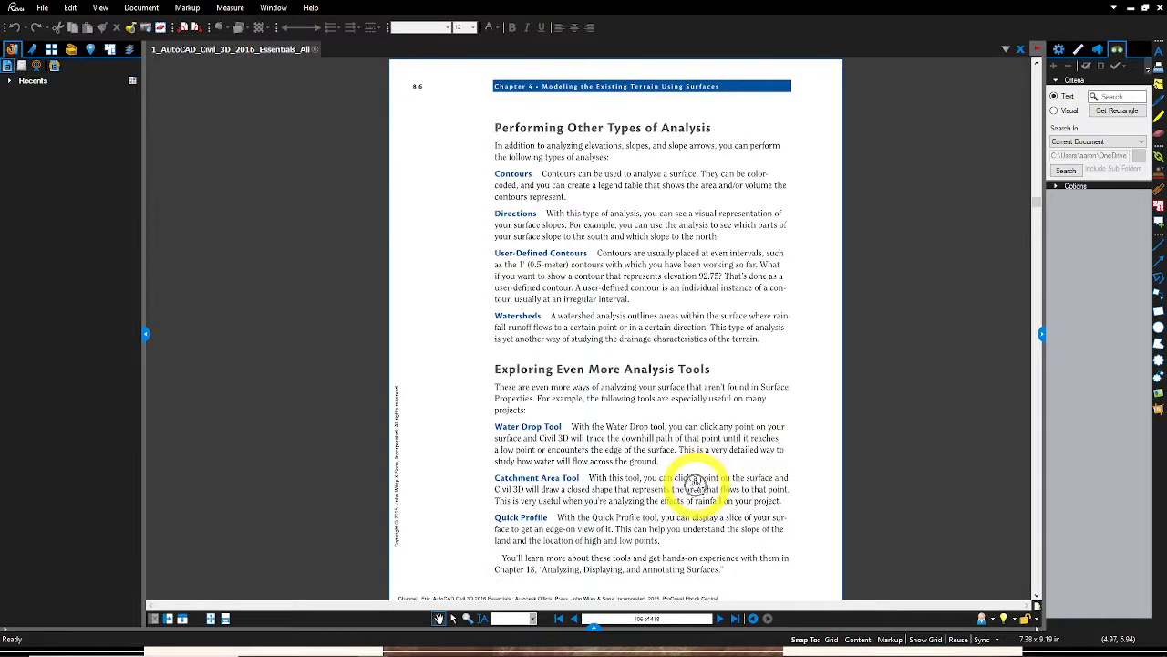
drag(746, 493, 739, 488)
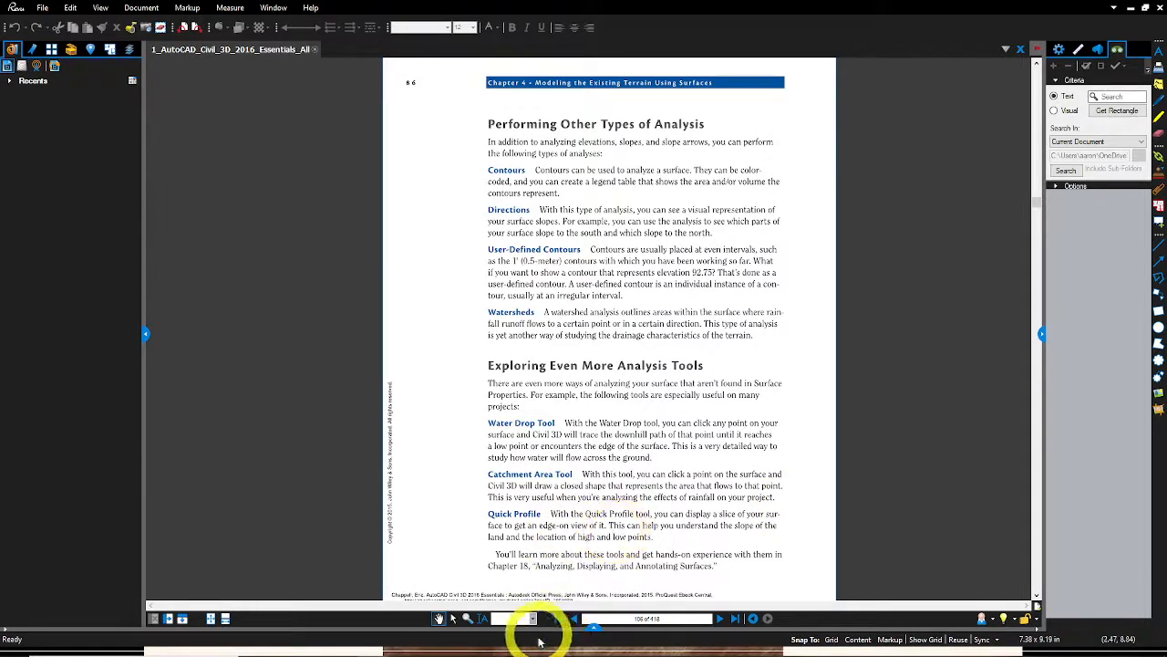
Switch back to the 7_Slope Analysis drawing in Civil 3D and select surface EG in the plan view
mouse_move(433, 642)
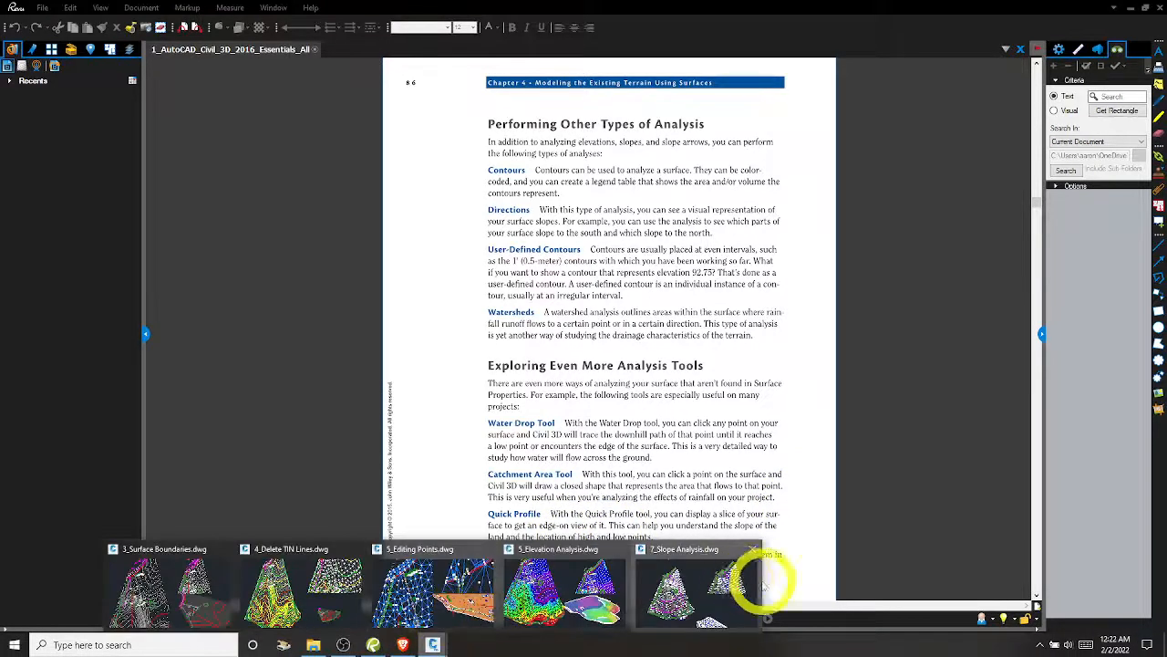
click(720, 588)
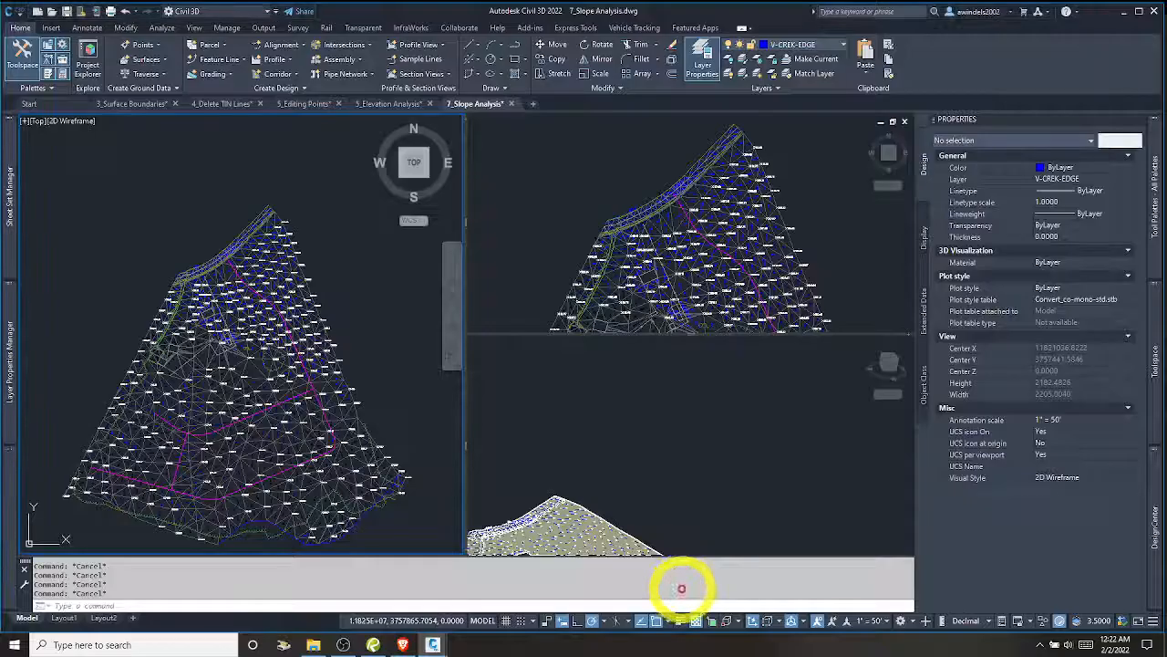
click(334, 343)
key(Escape)
key(Escape)
click(324, 388)
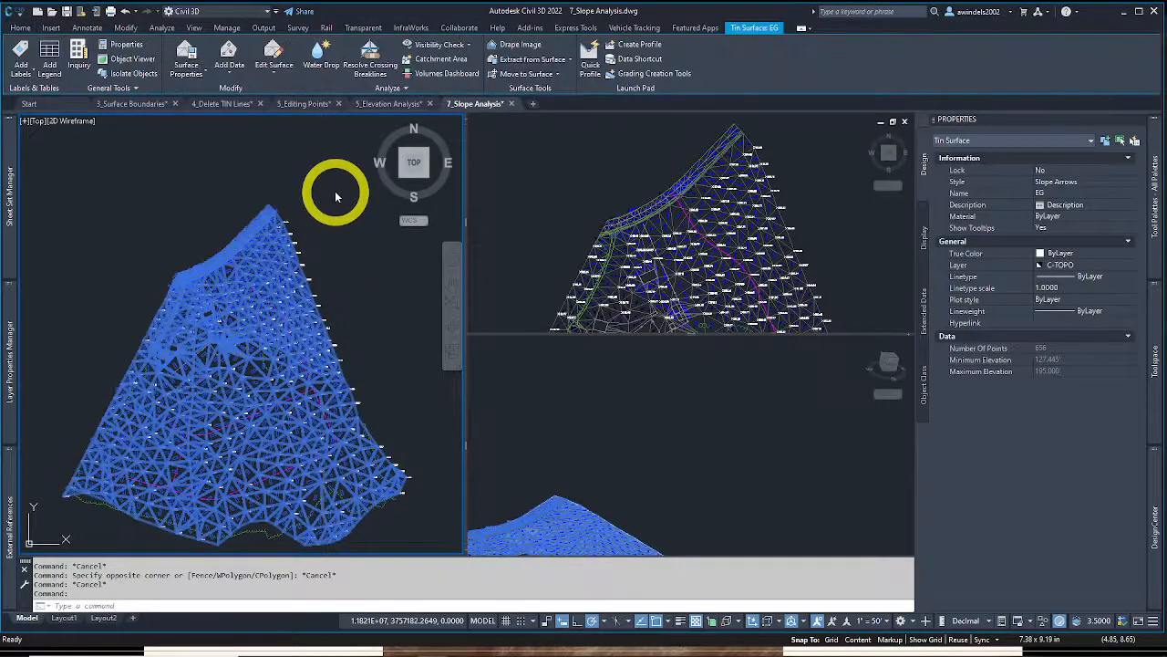
Run Water Drop on surface EG with 2D polyline paths on layer 0, tracing from the southeastern field and just south of the farm buildings
click(332, 52)
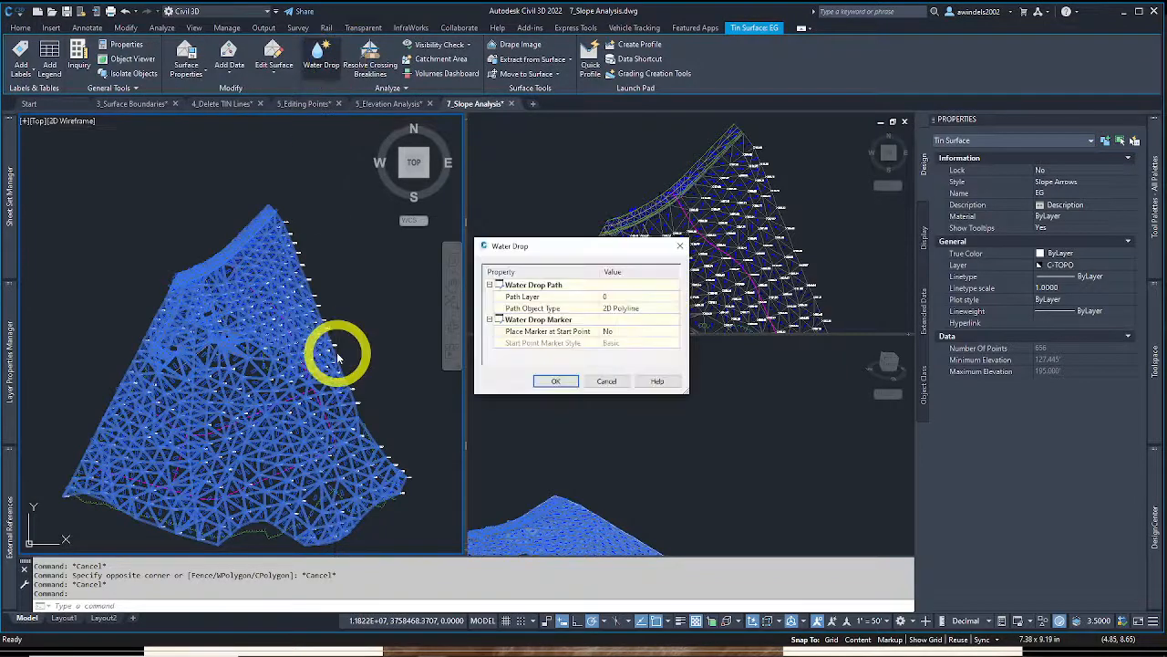
click(607, 307)
click(607, 299)
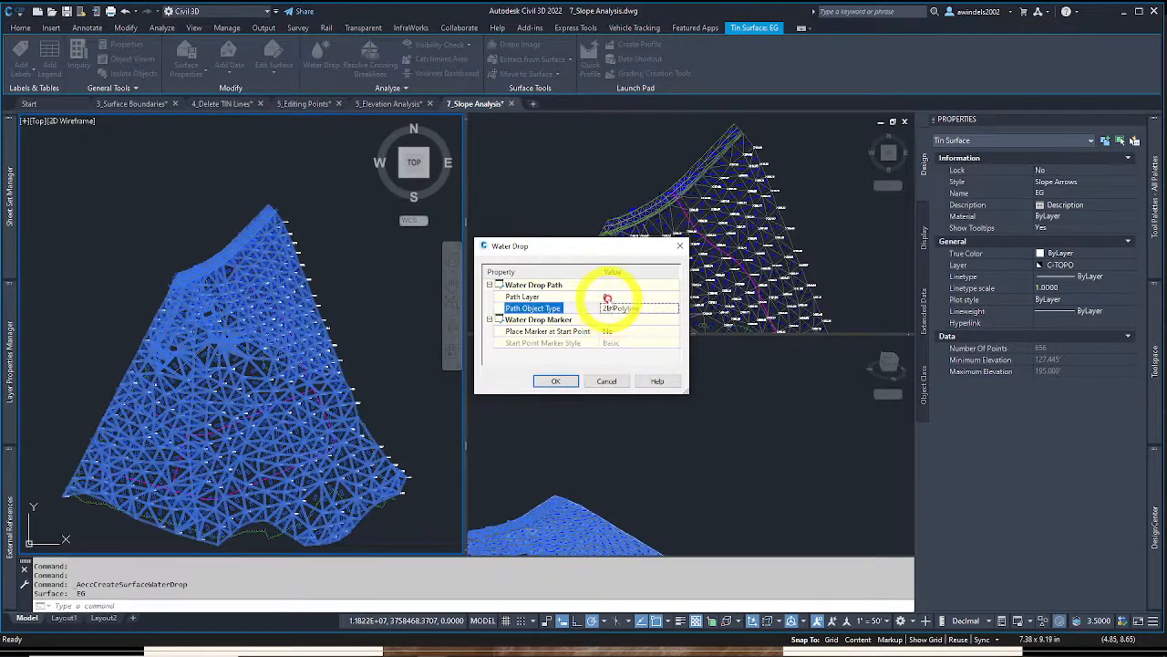
click(558, 381)
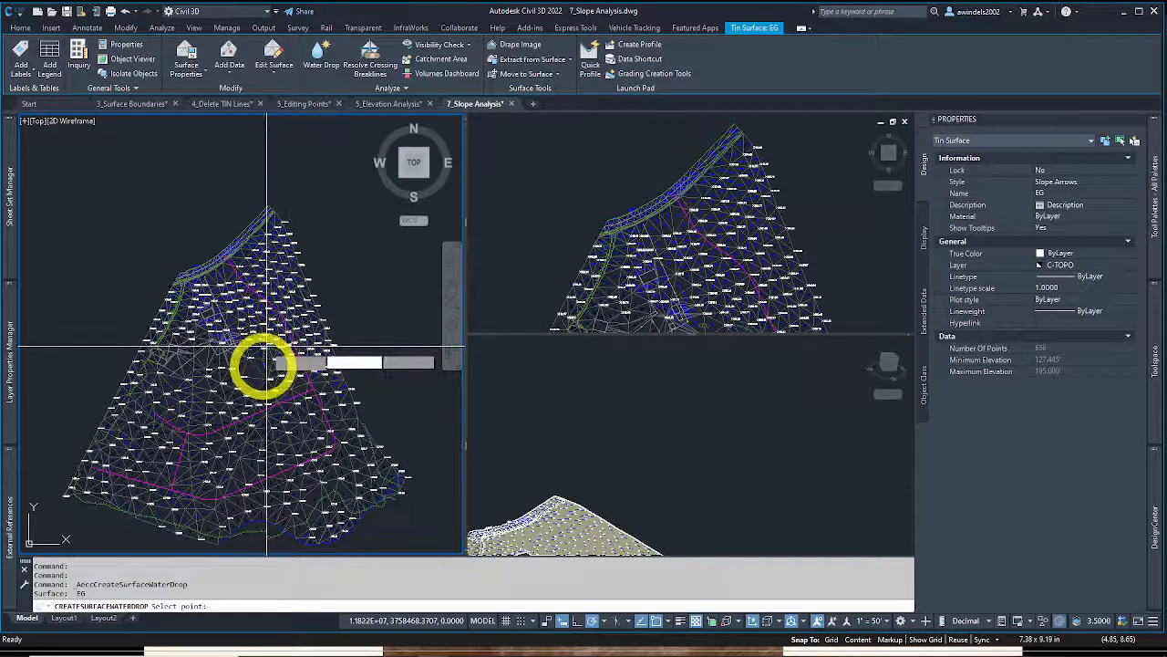
scroll(313, 432, up, 5)
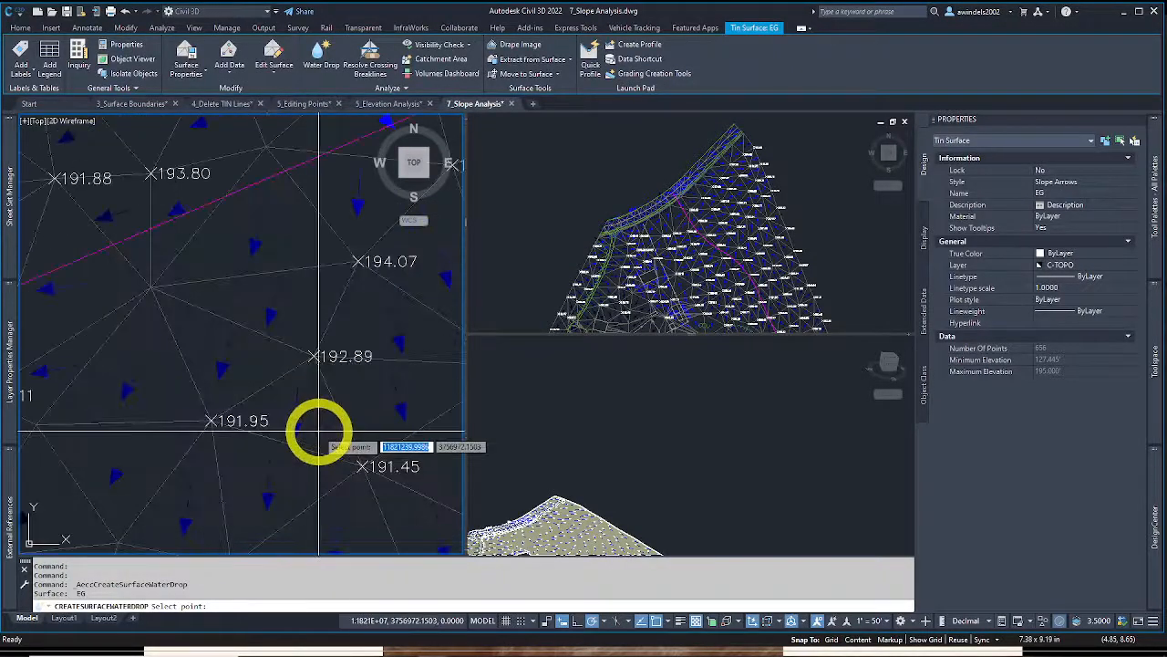
scroll(315, 429, down, 5)
click(320, 347)
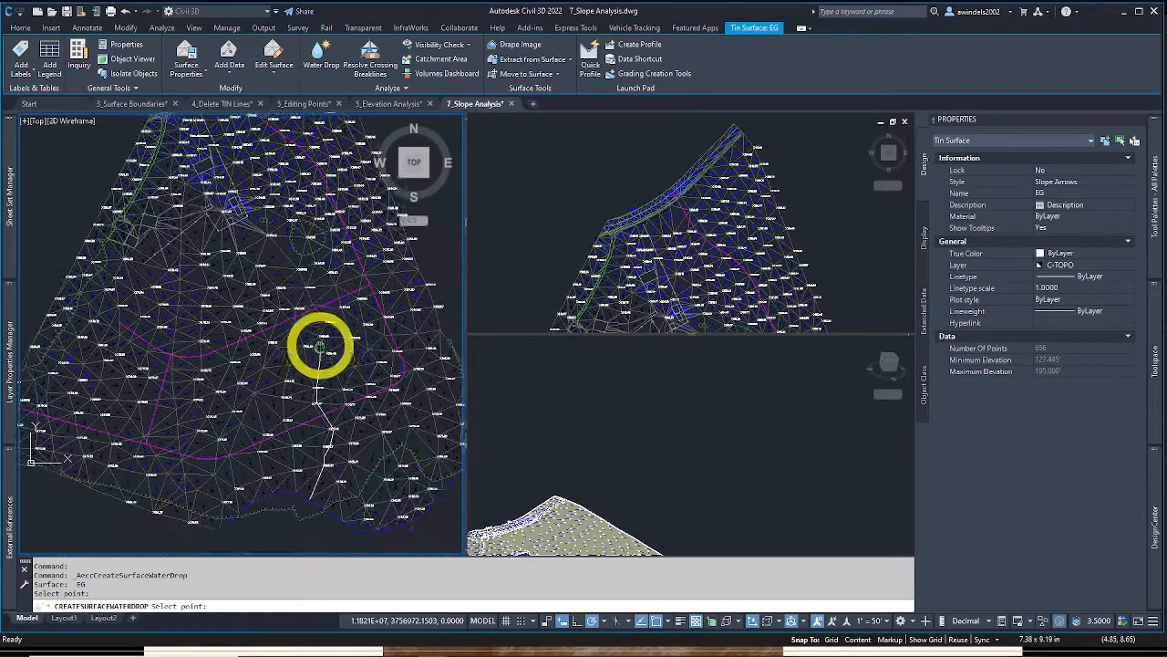
scroll(319, 342, up, 1)
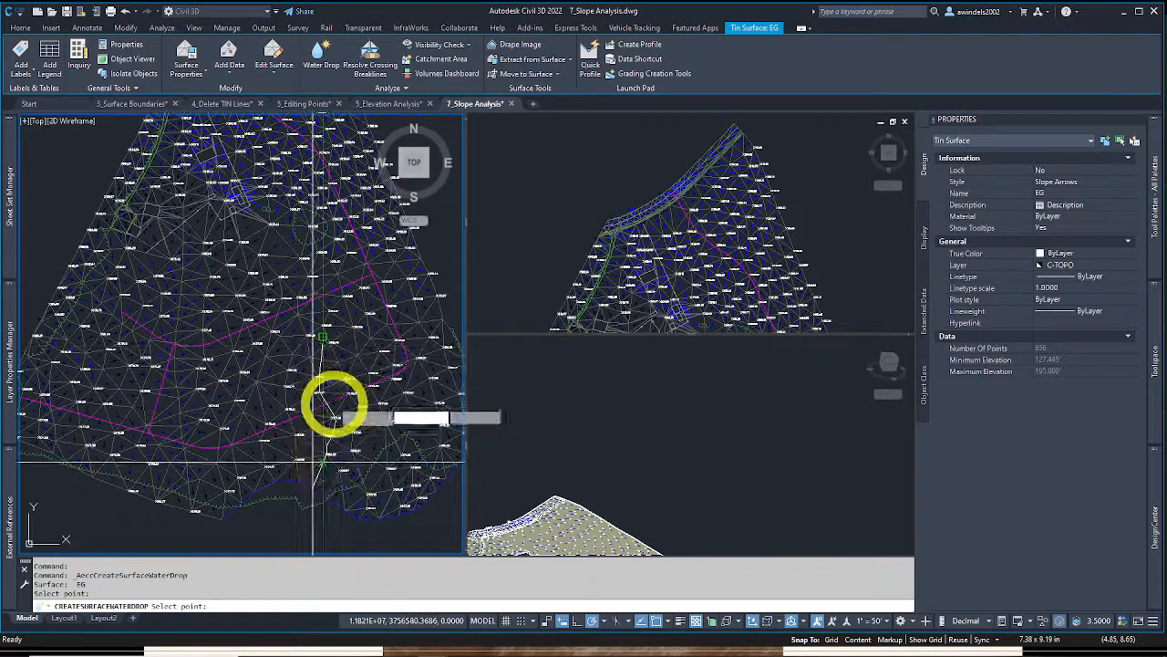
click(248, 264)
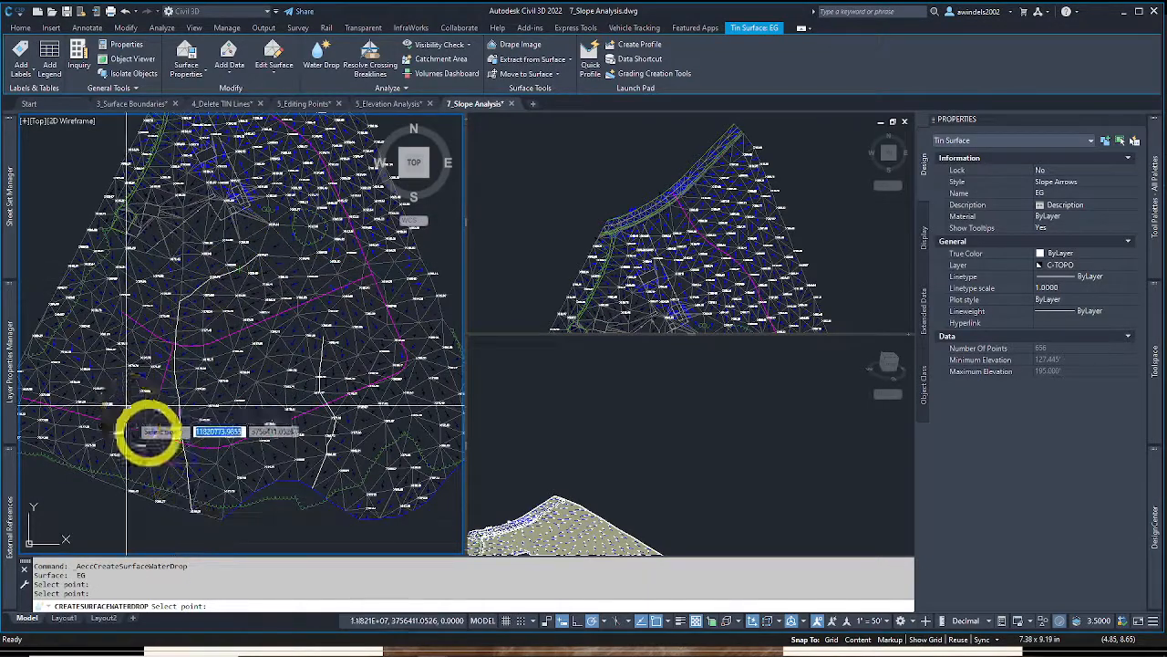
Trace more water drop paths from points in the northern part of the site and near its eastern edge, and end Water Drop
middle_drag(125, 405, 166, 439)
scroll(226, 274, up, 2)
middle_drag(225, 273, 114, 424)
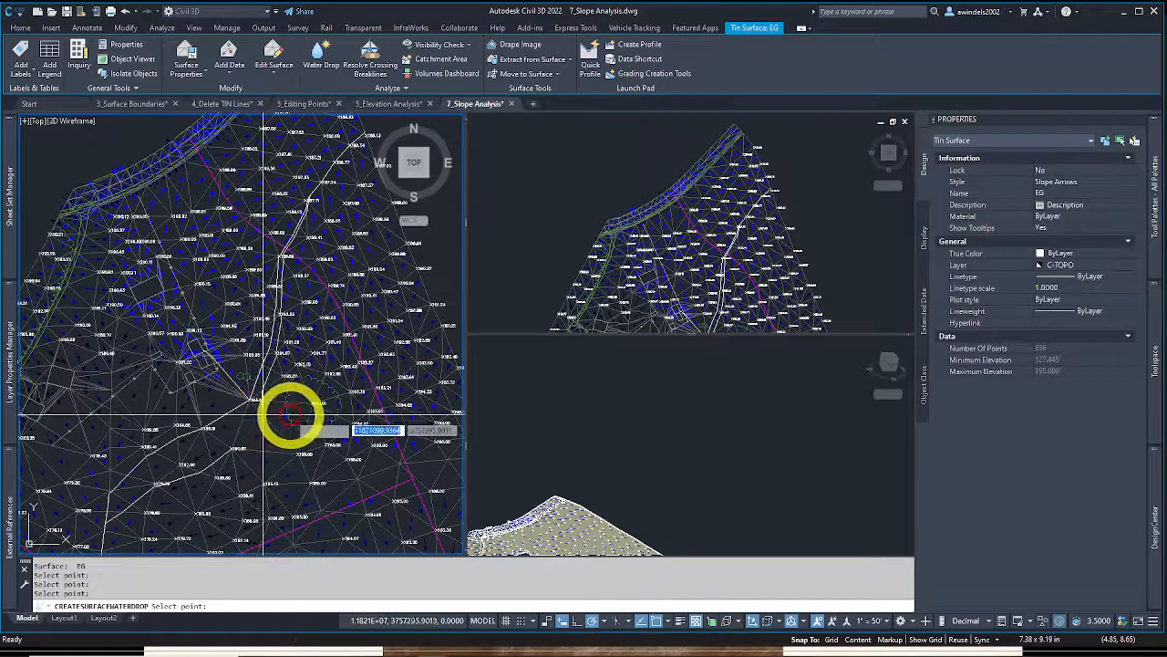
scroll(269, 412, down, 4)
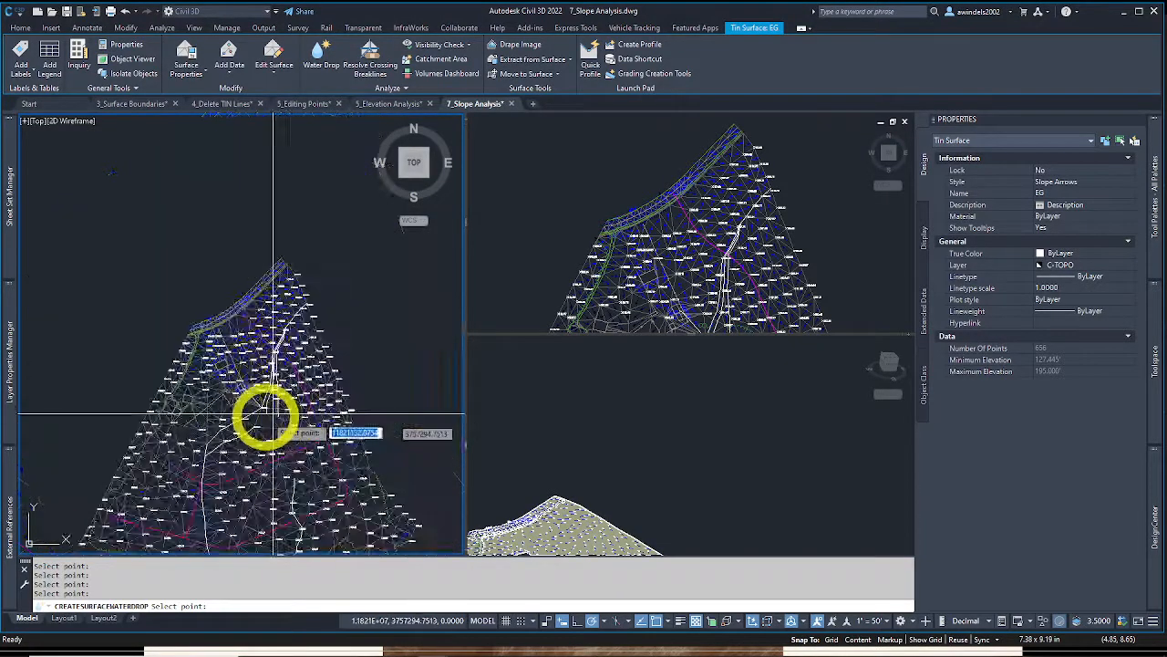
scroll(261, 412, up, 2)
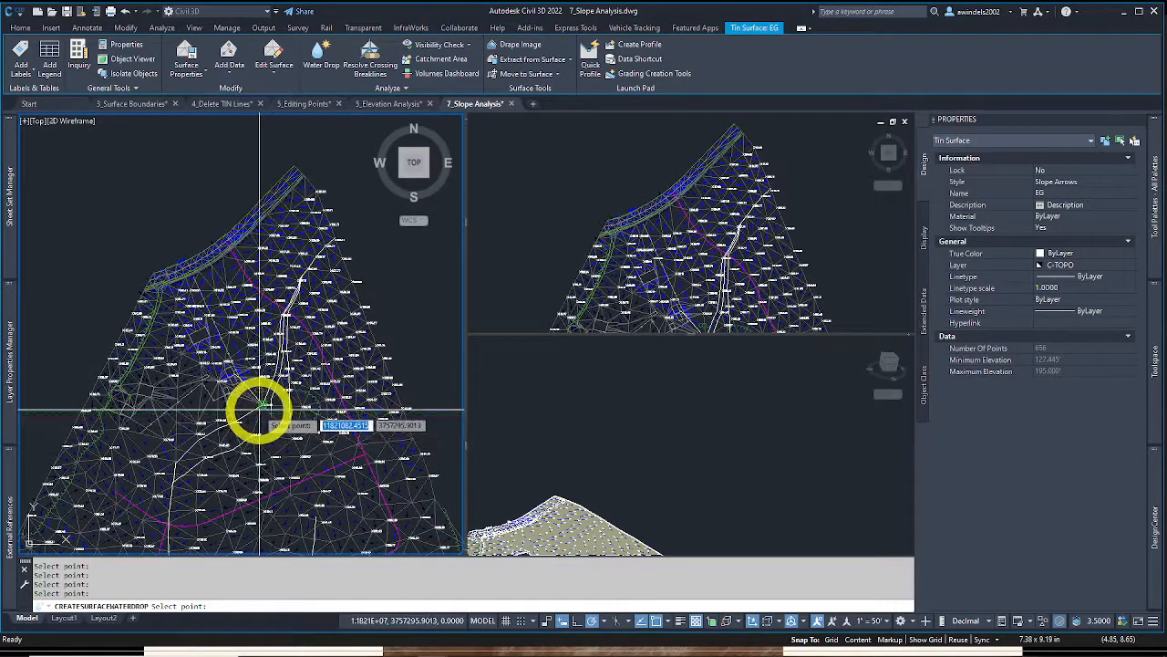
scroll(267, 387, up, 2)
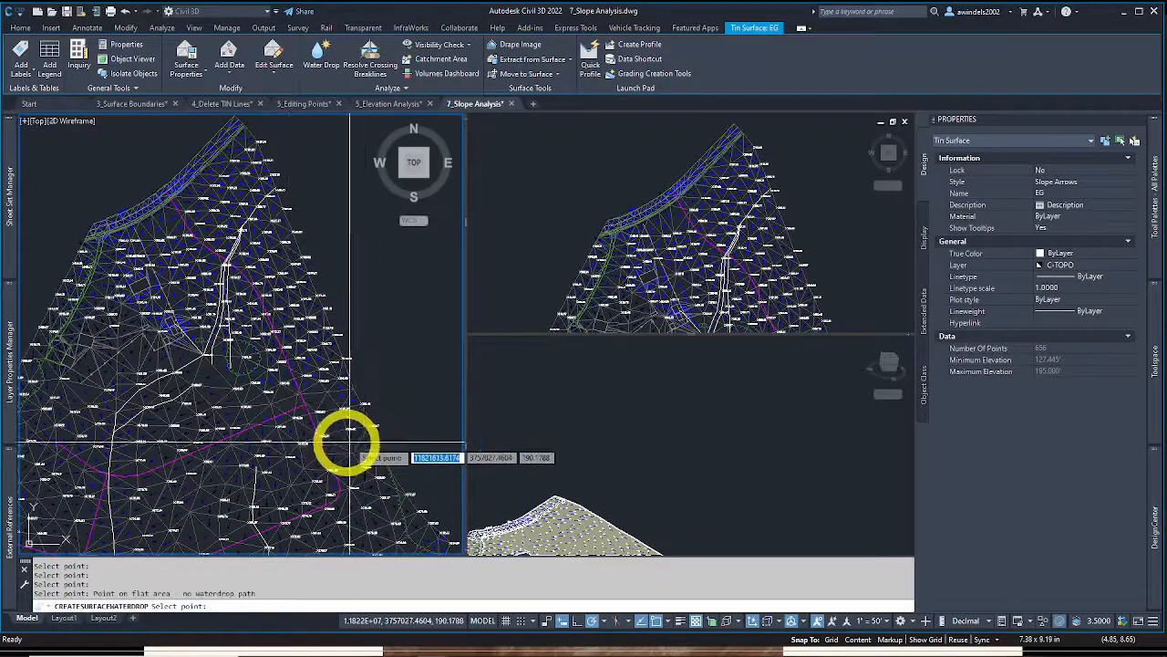
scroll(342, 442, up, 2)
scroll(338, 438, down, 3)
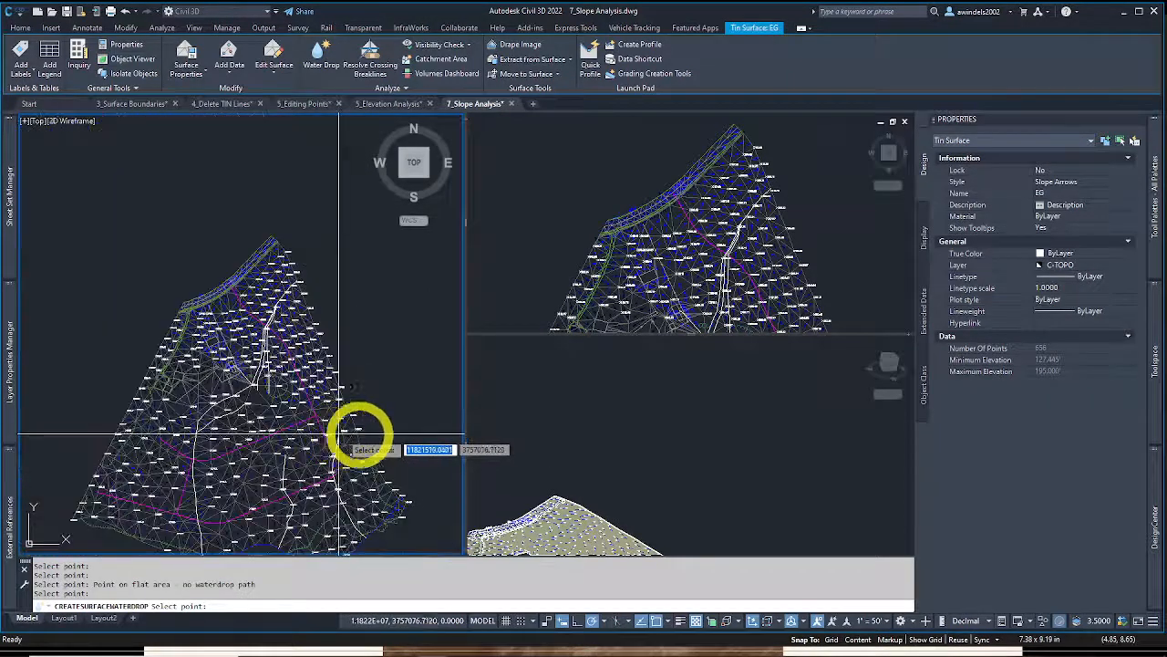
middle_drag(356, 435, 350, 405)
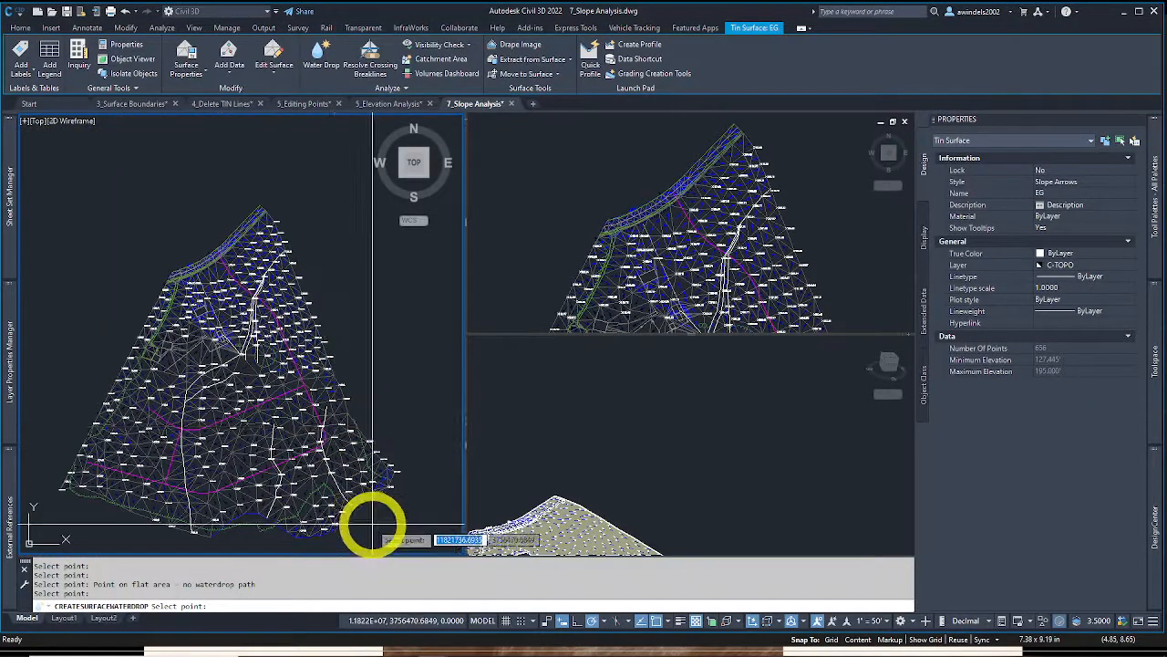
key(Escape)
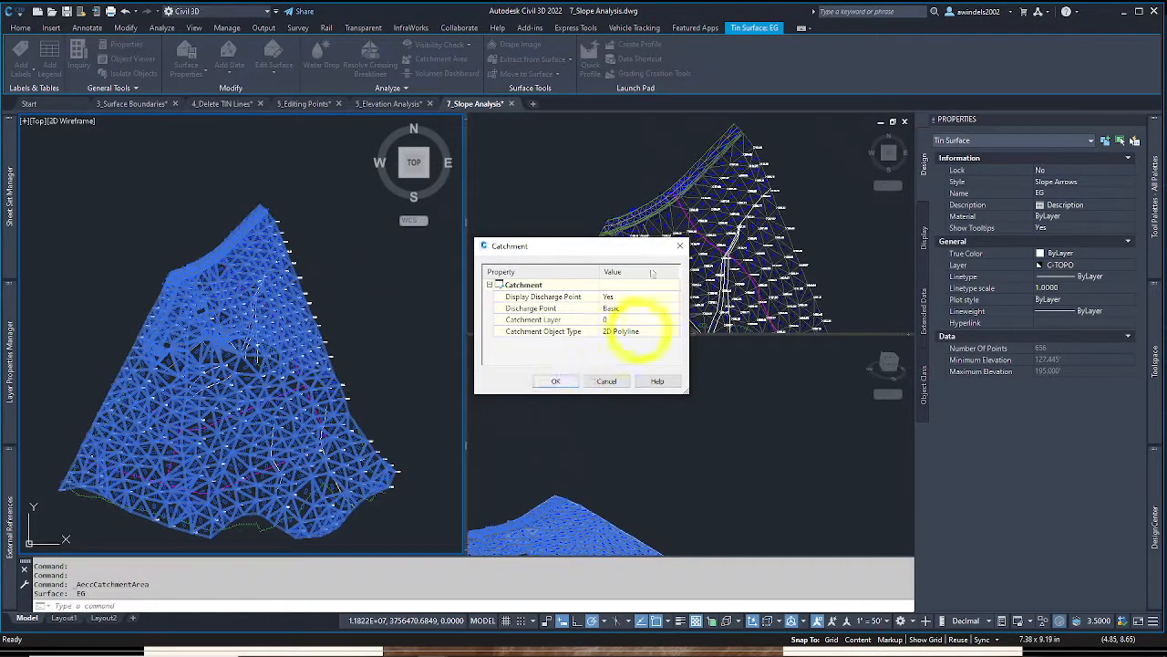
Outline a catchment area on surface EG as a 2D polyline on layer 0, with a discharge point near the site's southern edge
click(539, 383)
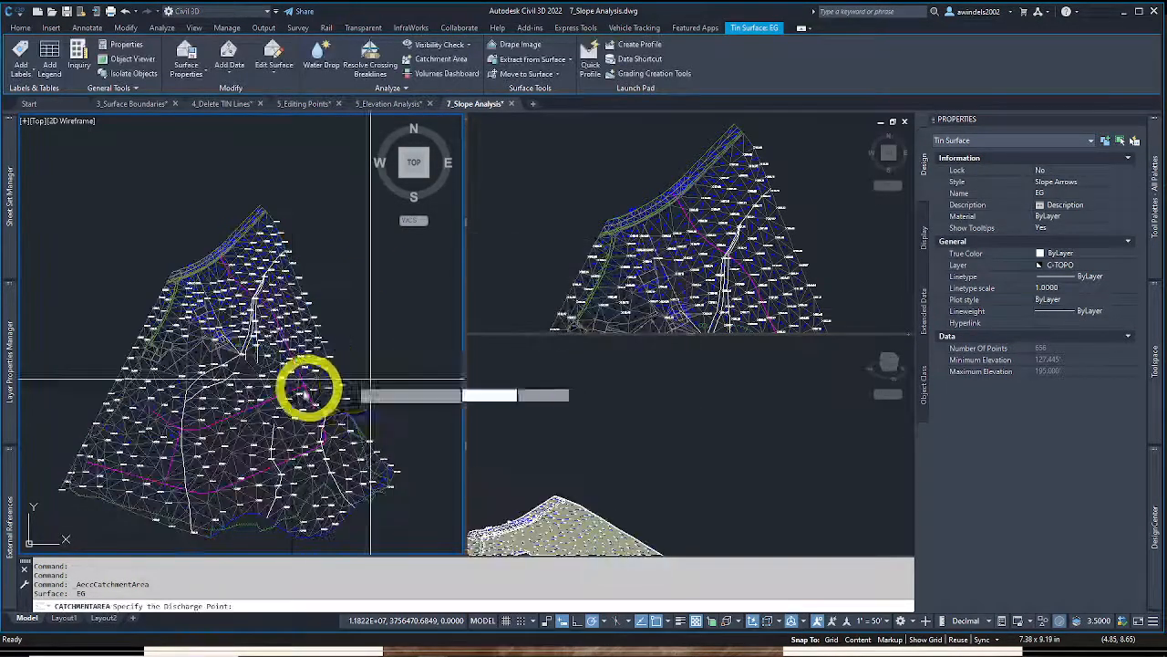
scroll(223, 536, up, 4)
scroll(223, 536, up, 3)
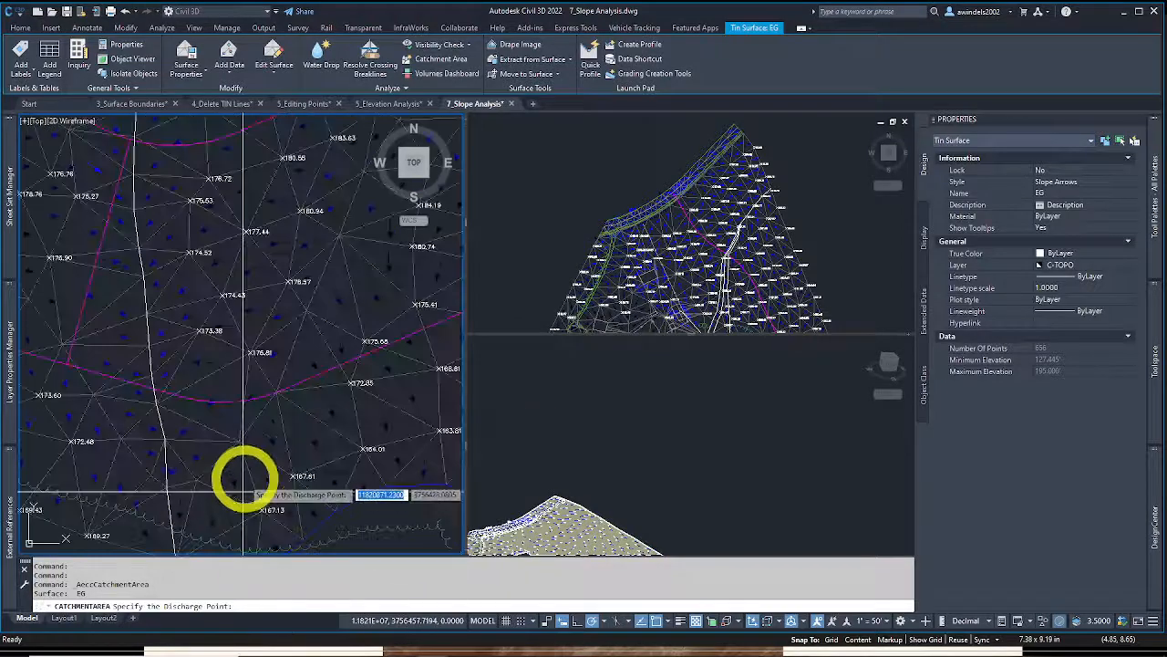
click(244, 476)
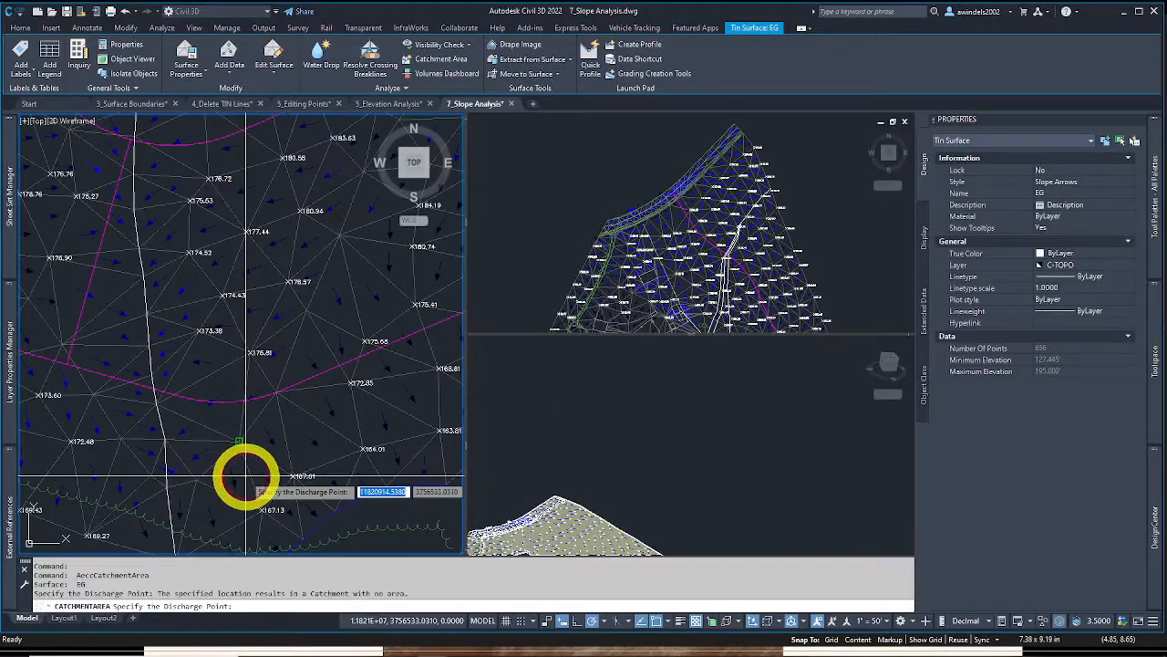
click(231, 420)
scroll(230, 419, down, 4)
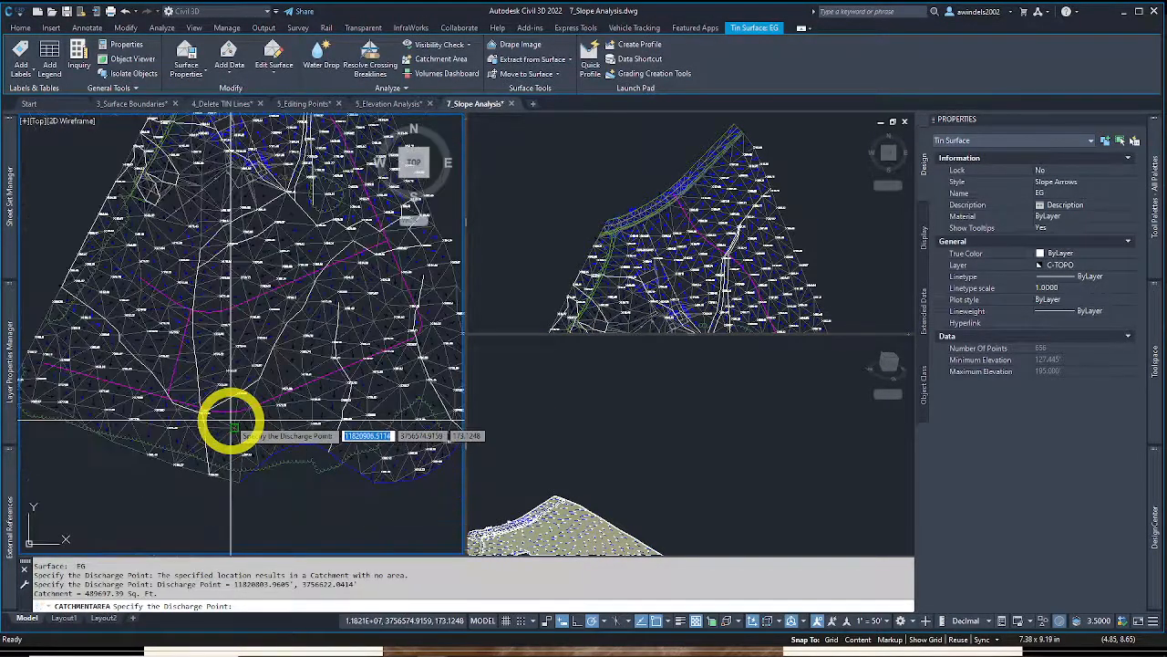
scroll(230, 421, down, 2)
key(Escape)
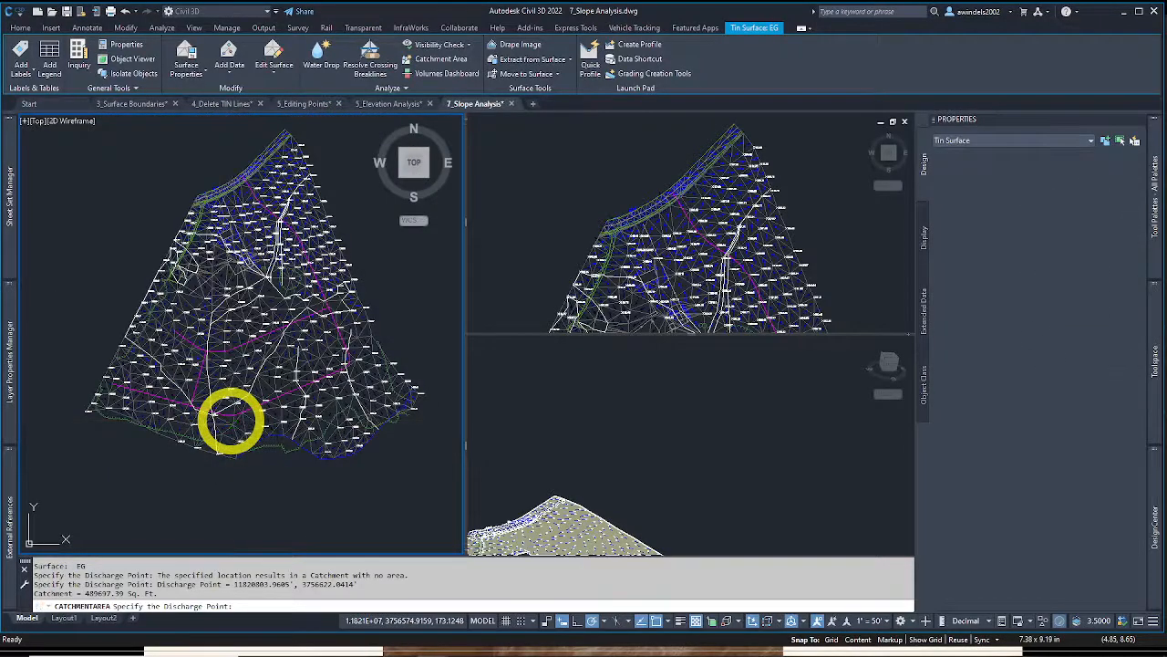
Erase the water drop paths and the catchment outline from the drawing
click(208, 402)
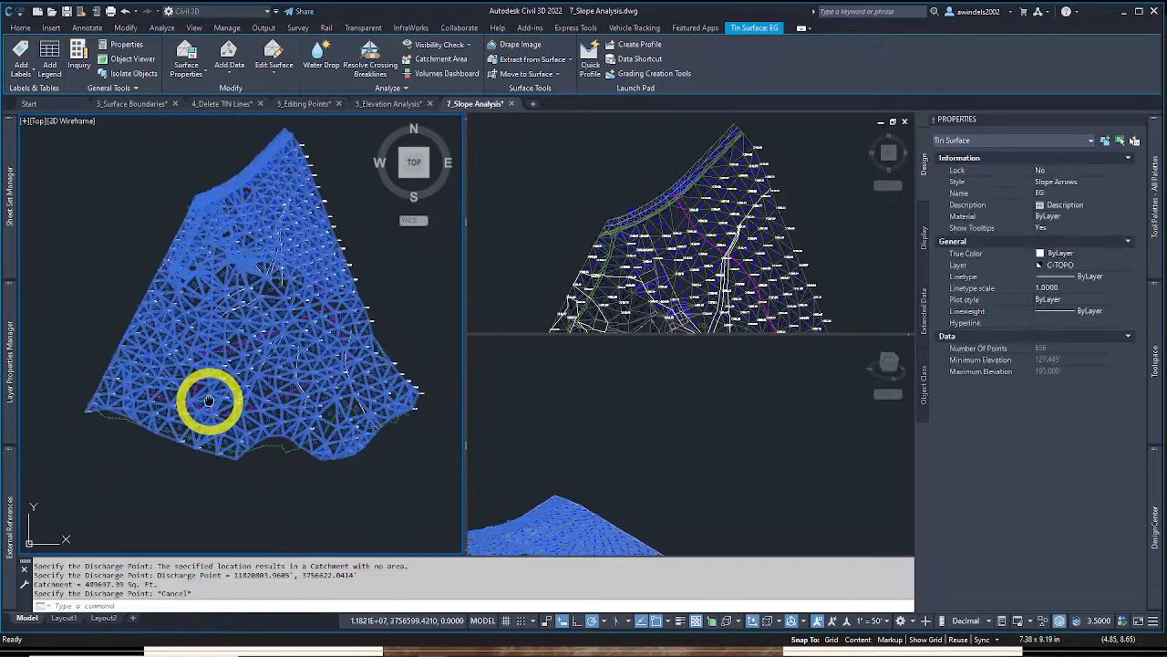
key(Escape)
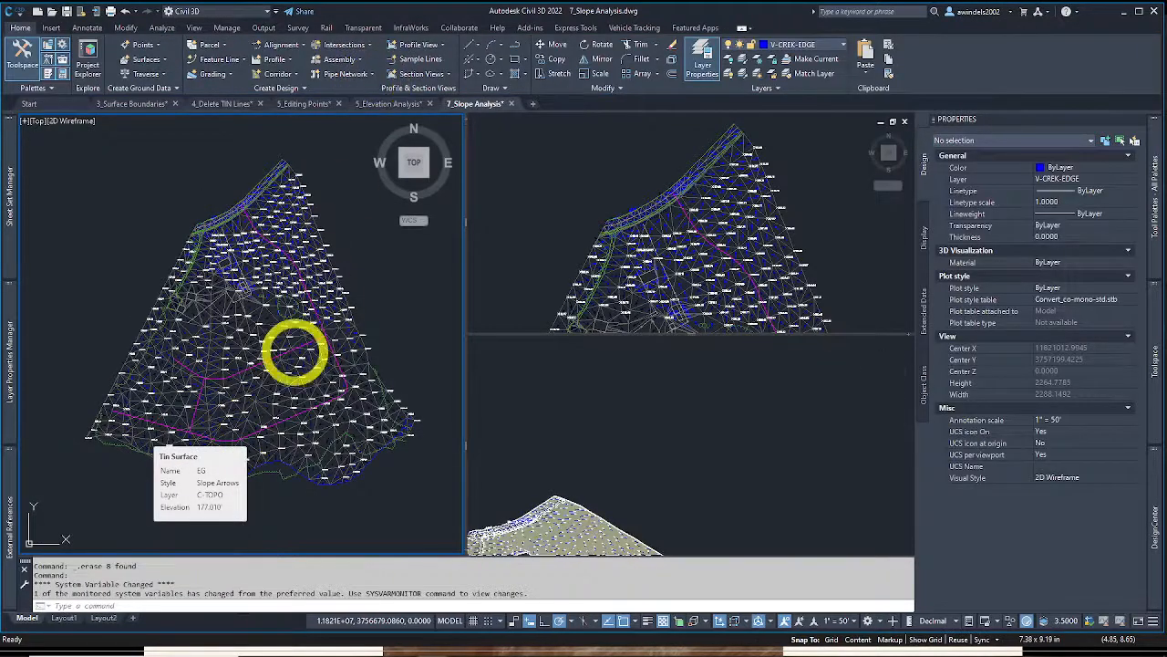
scroll(275, 365, up, 3)
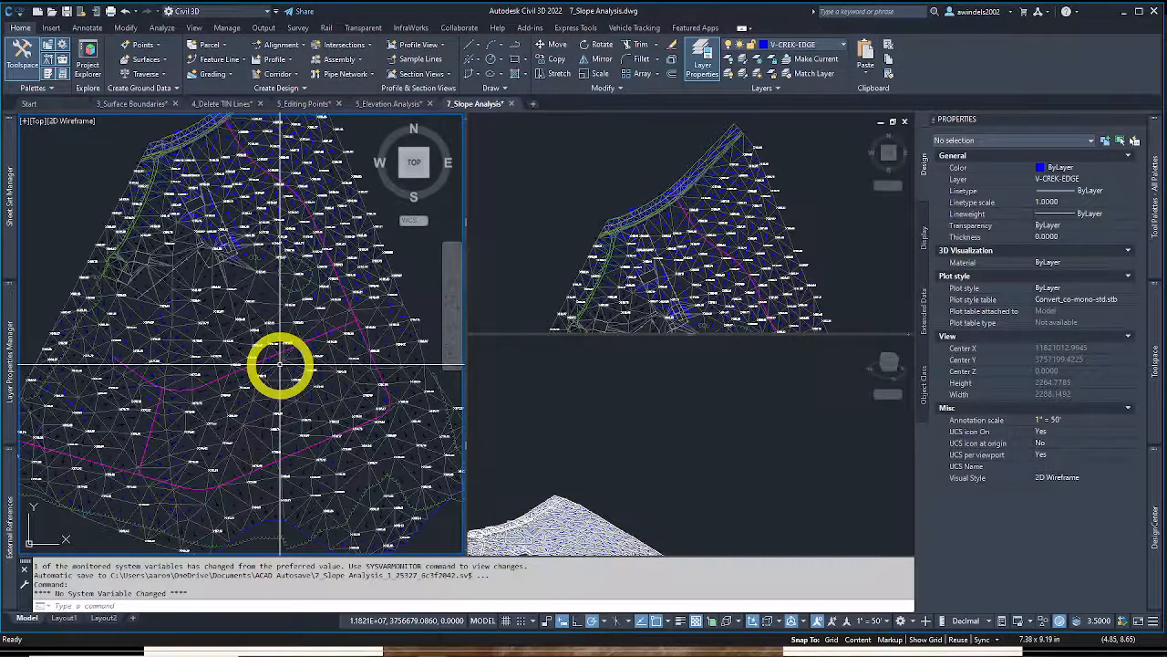
click(278, 365)
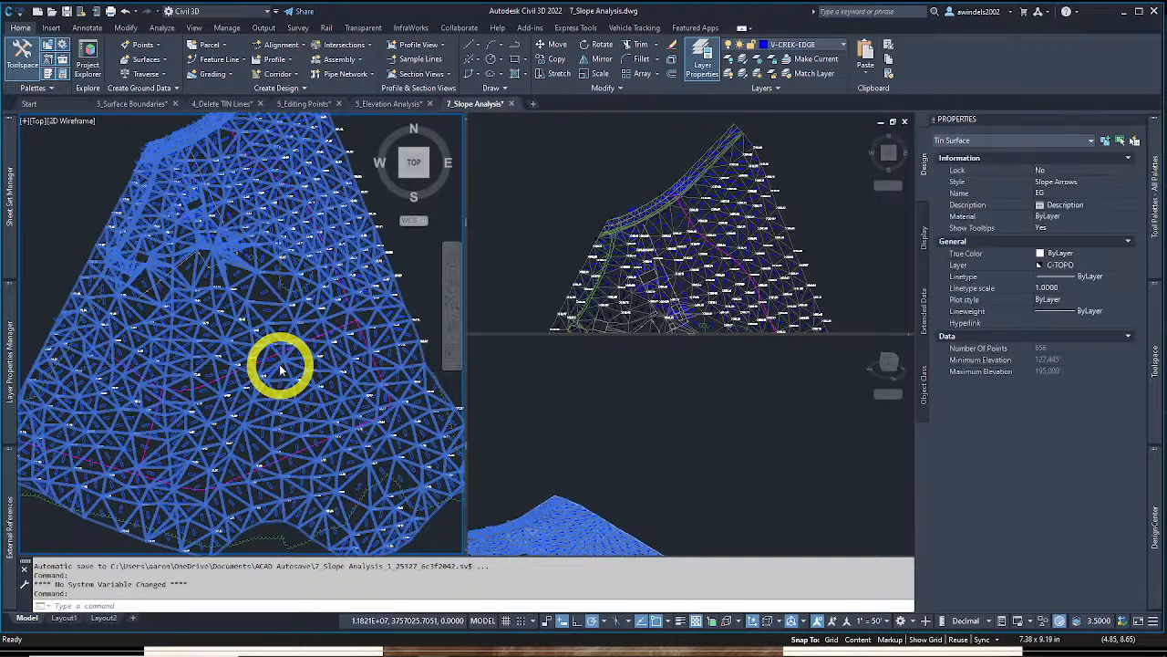
scroll(278, 365, down, 2)
right_click(280, 365)
click(337, 504)
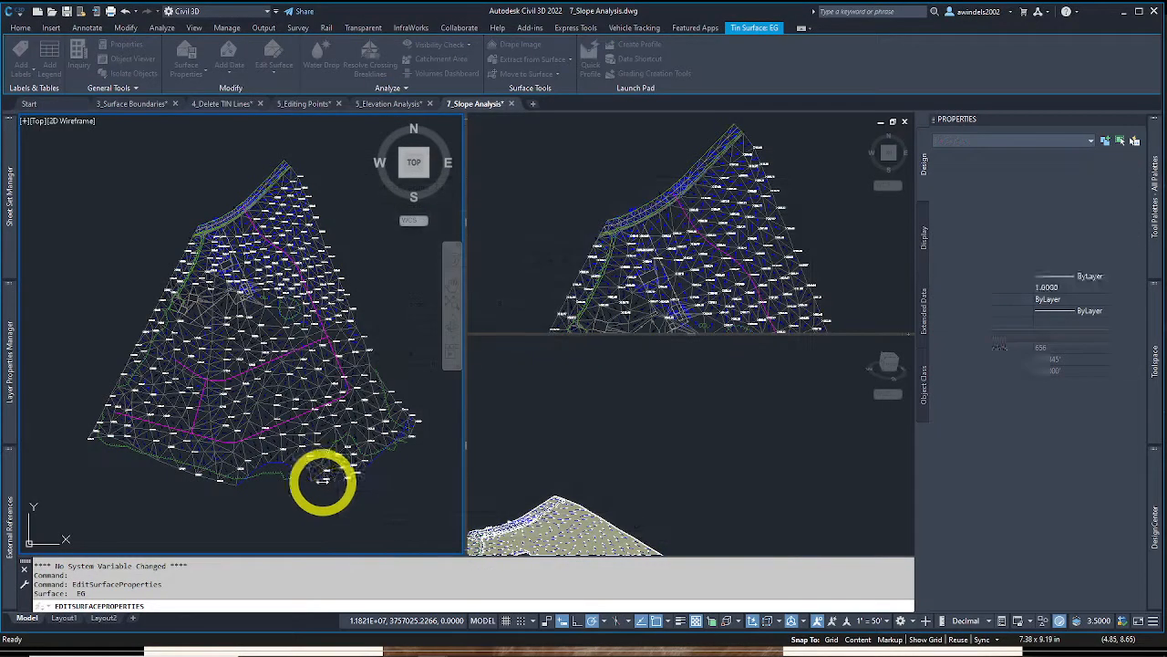
Edit surface EG's Slope Arrows style to show major and minor contours in the Plan view direction, and clear the selection
scroll(317, 456, up, 4)
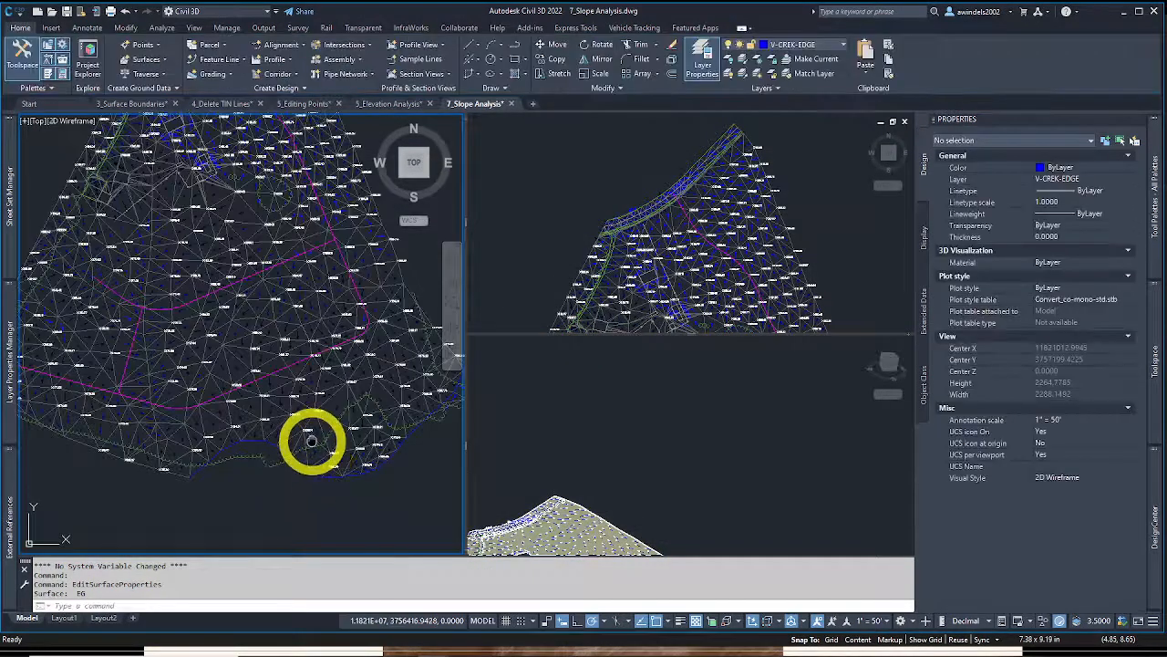
click(311, 439)
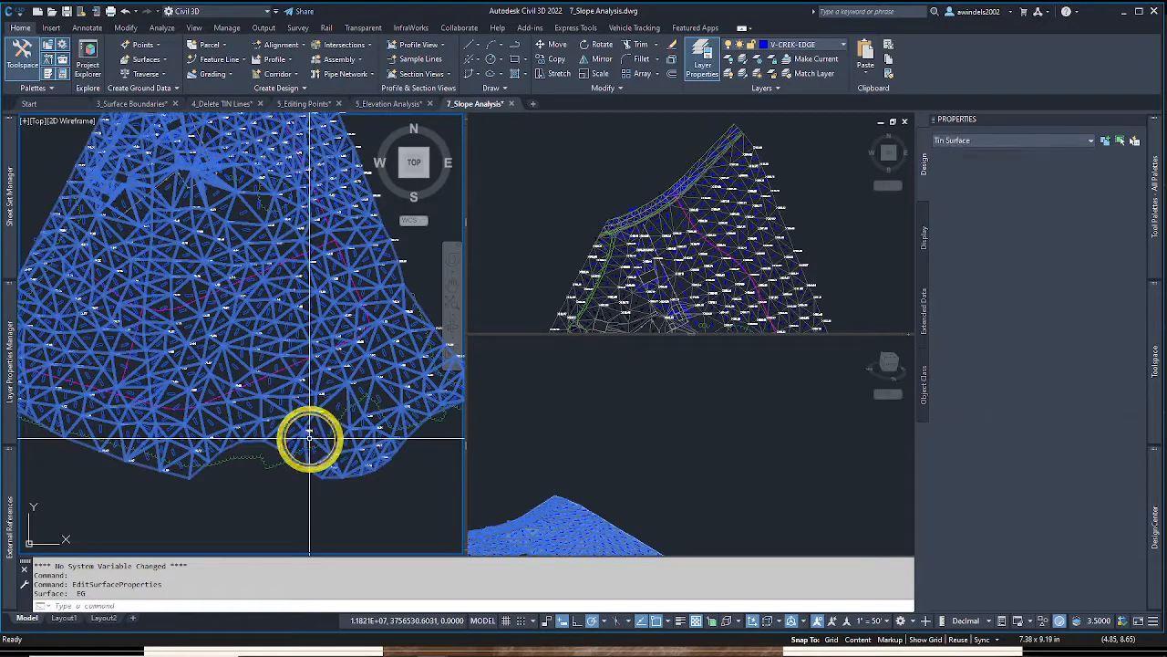
right_click(310, 438)
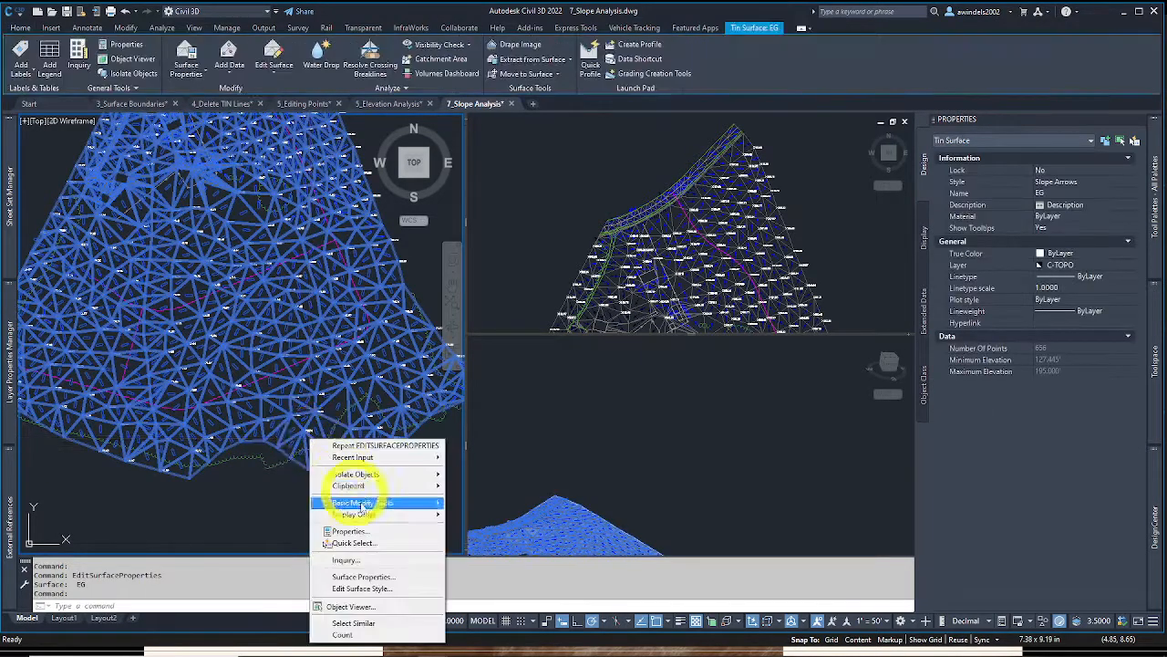
click(390, 589)
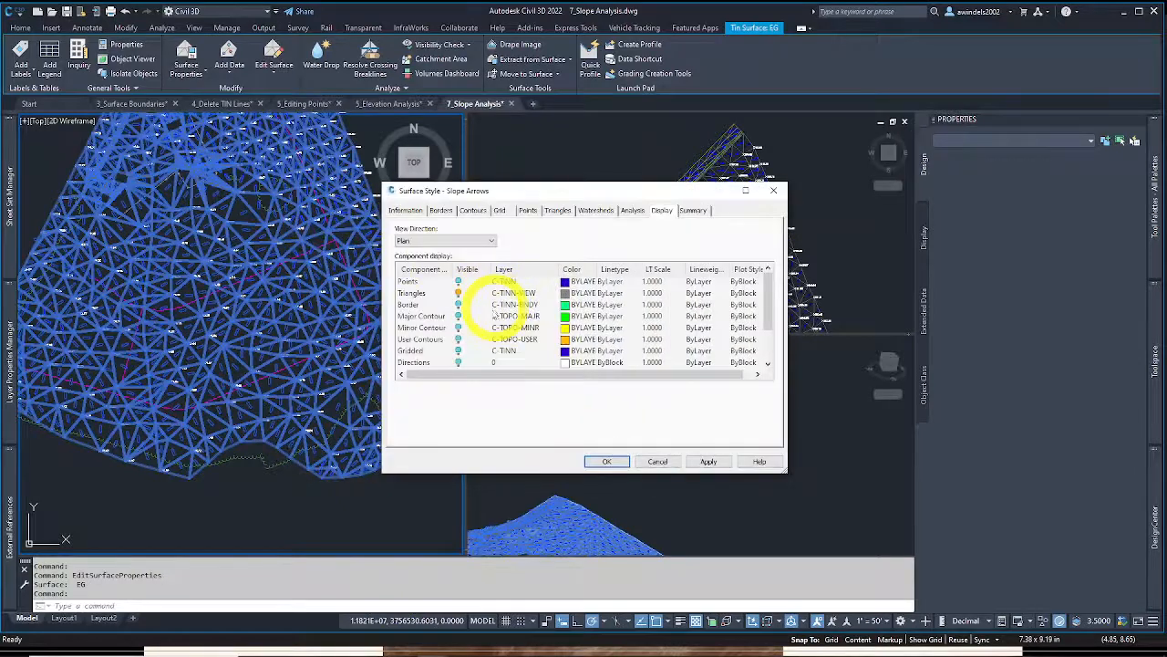
click(458, 316)
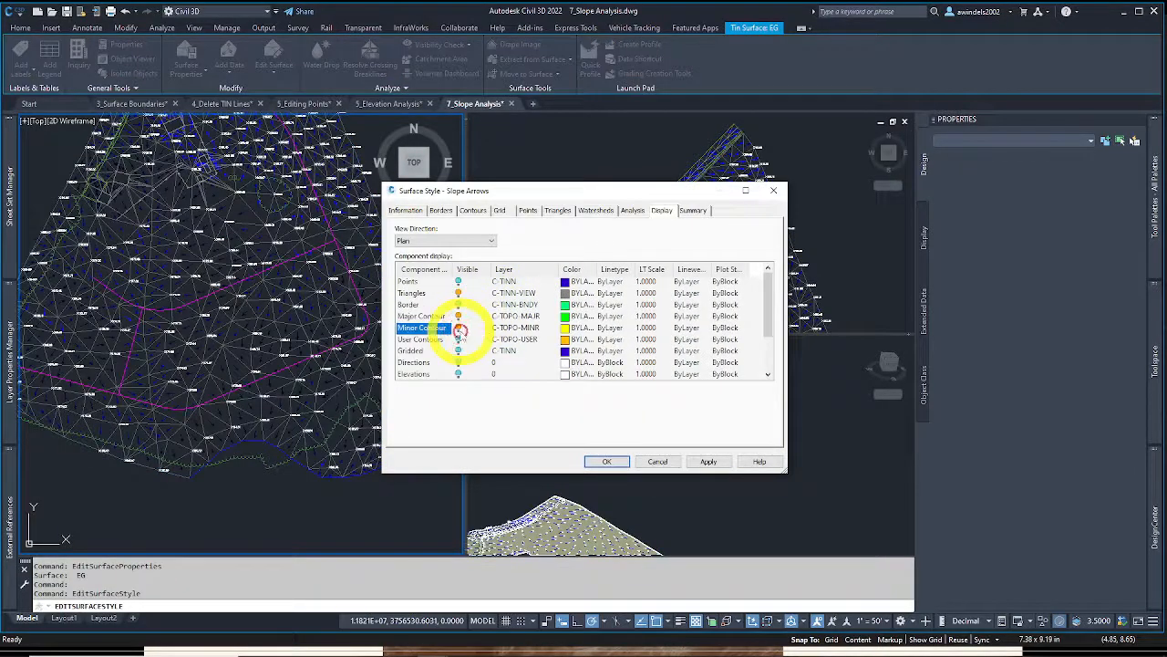
click(606, 461)
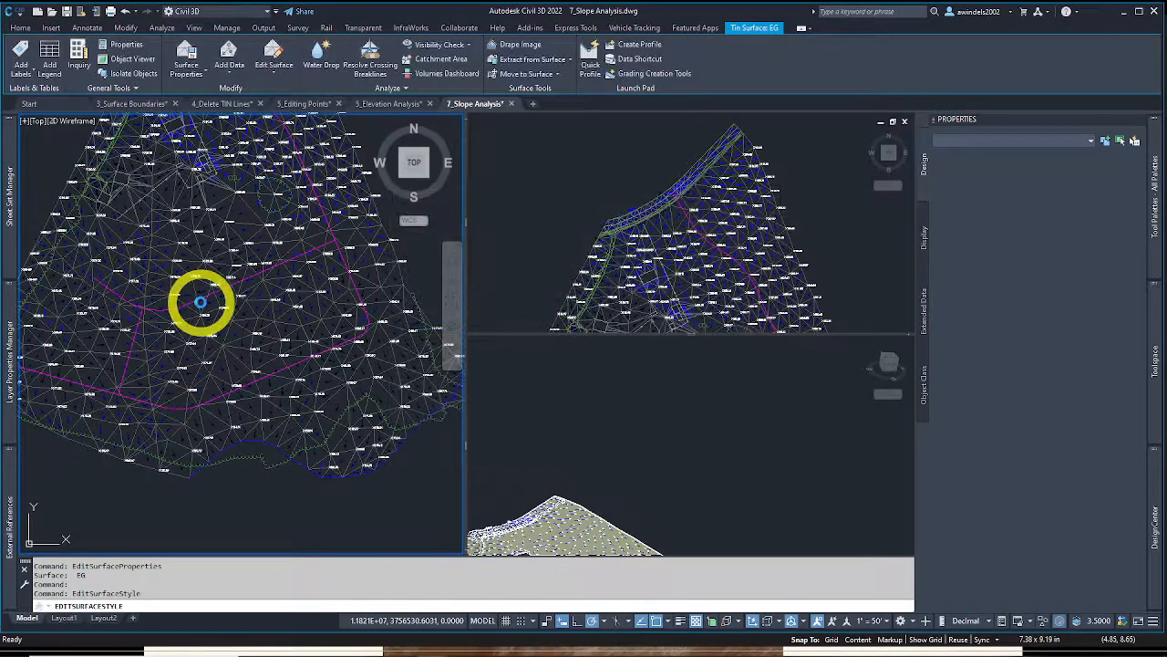
scroll(239, 290, up, 1)
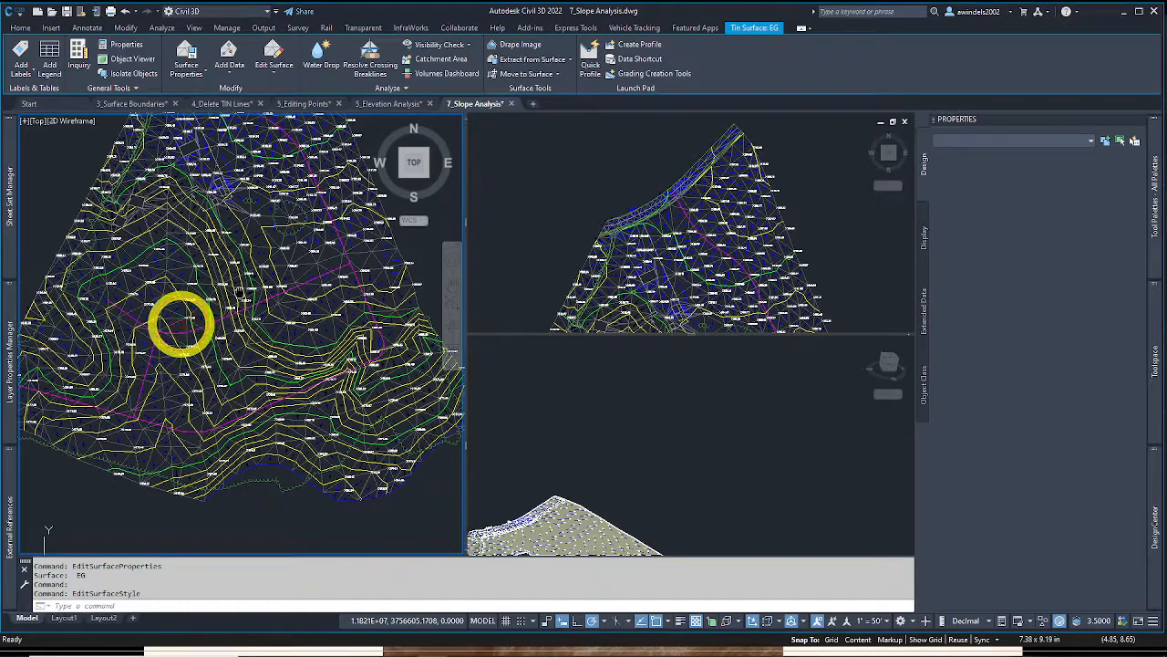
click(181, 322)
key(Escape)
key(Escape)
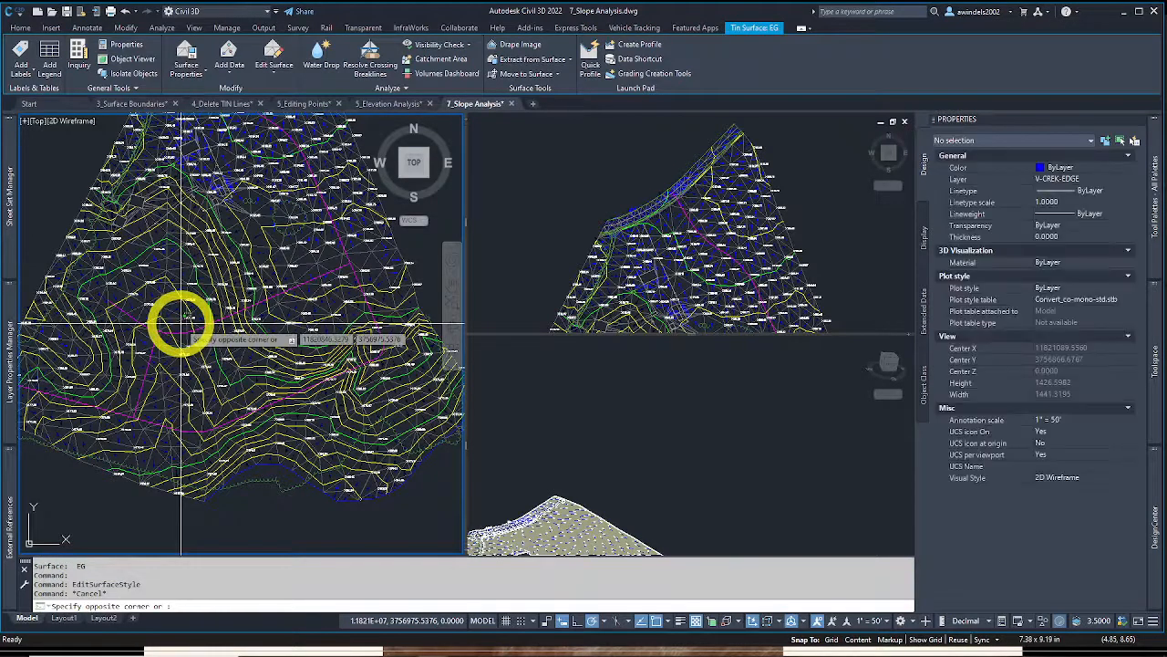
Start Catchment Area on surface EG with a 2D polyline on layer 0, and try a discharge point near the southern edge with object snap off
click(176, 319)
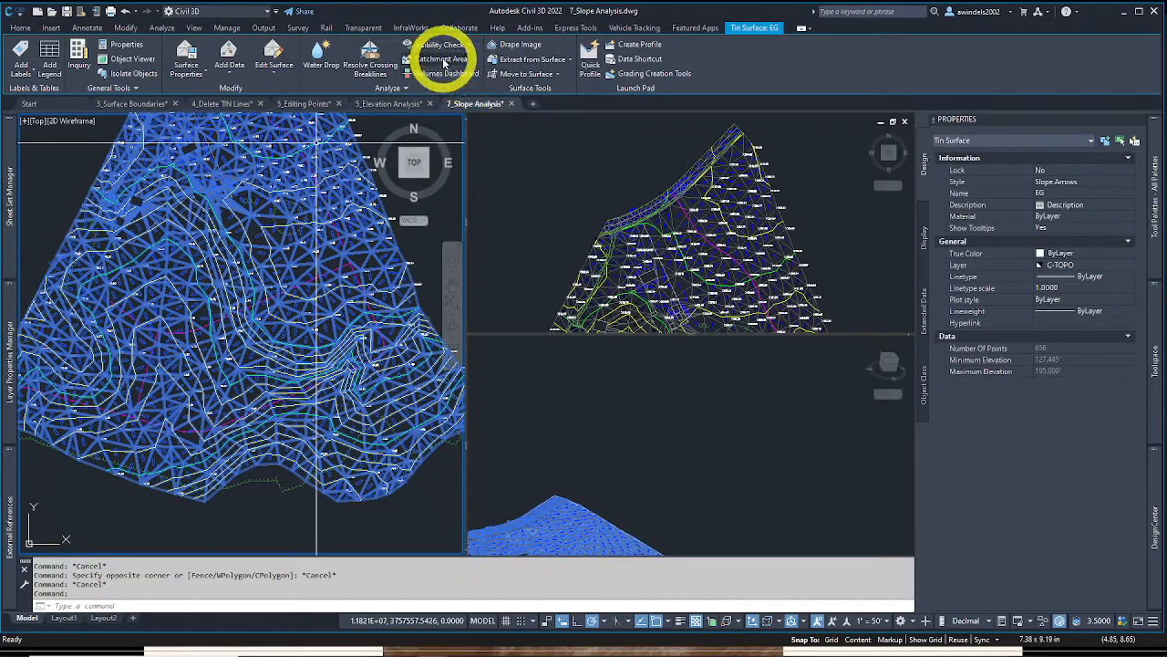
click(444, 59)
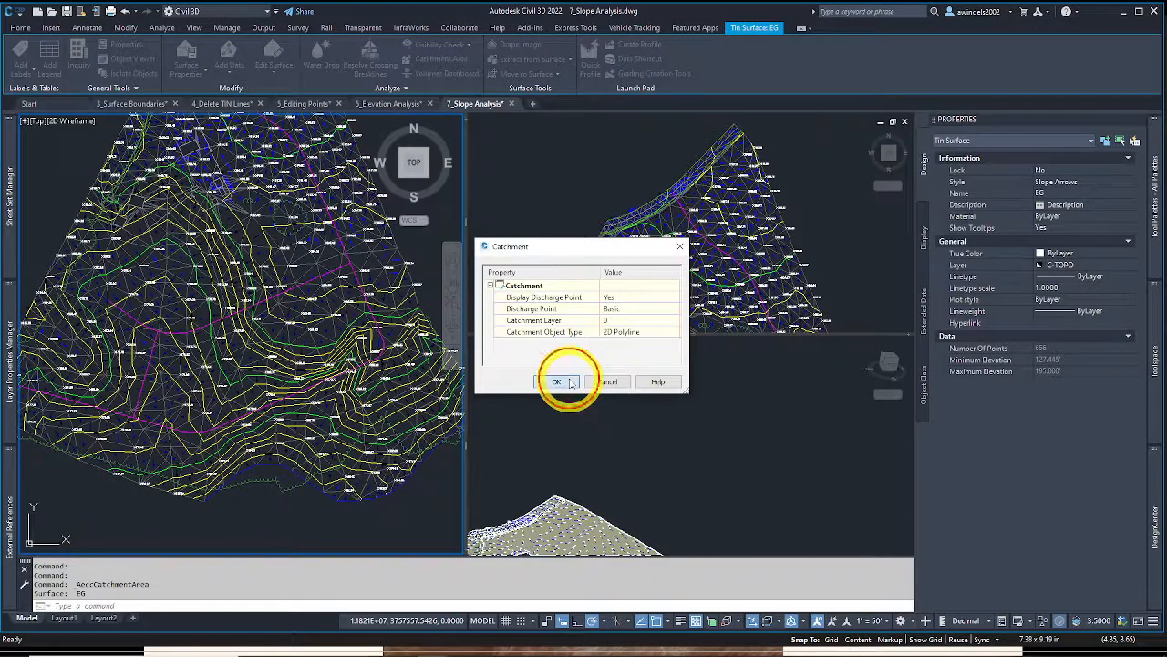
click(569, 381)
scroll(187, 476, up, 5)
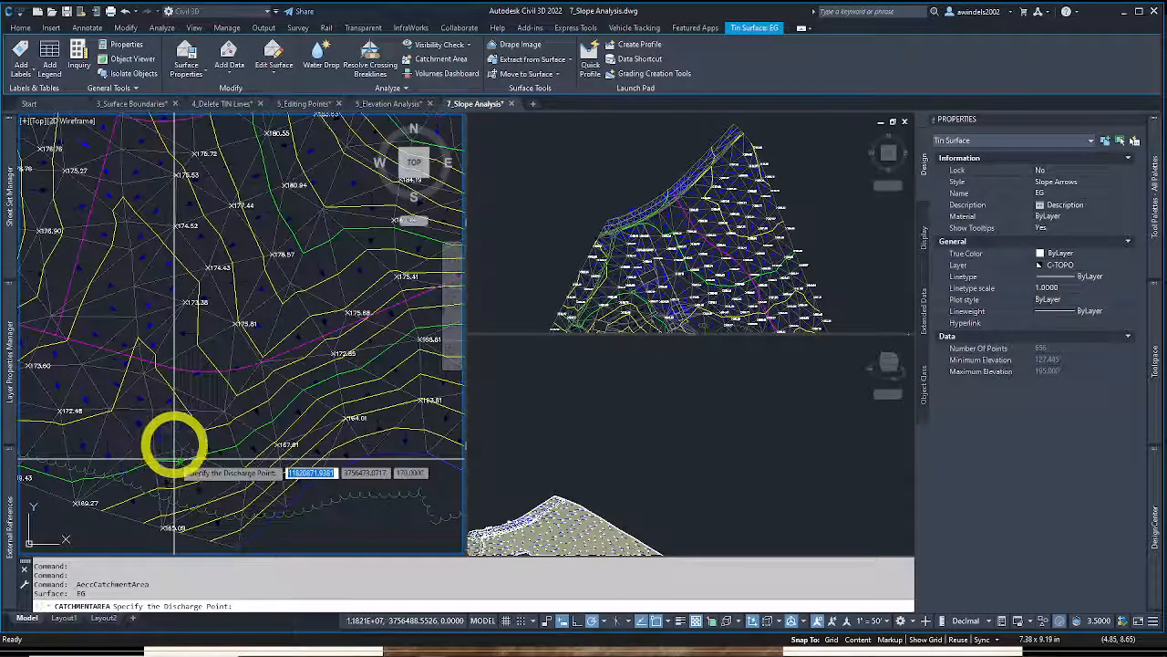
key(F3)
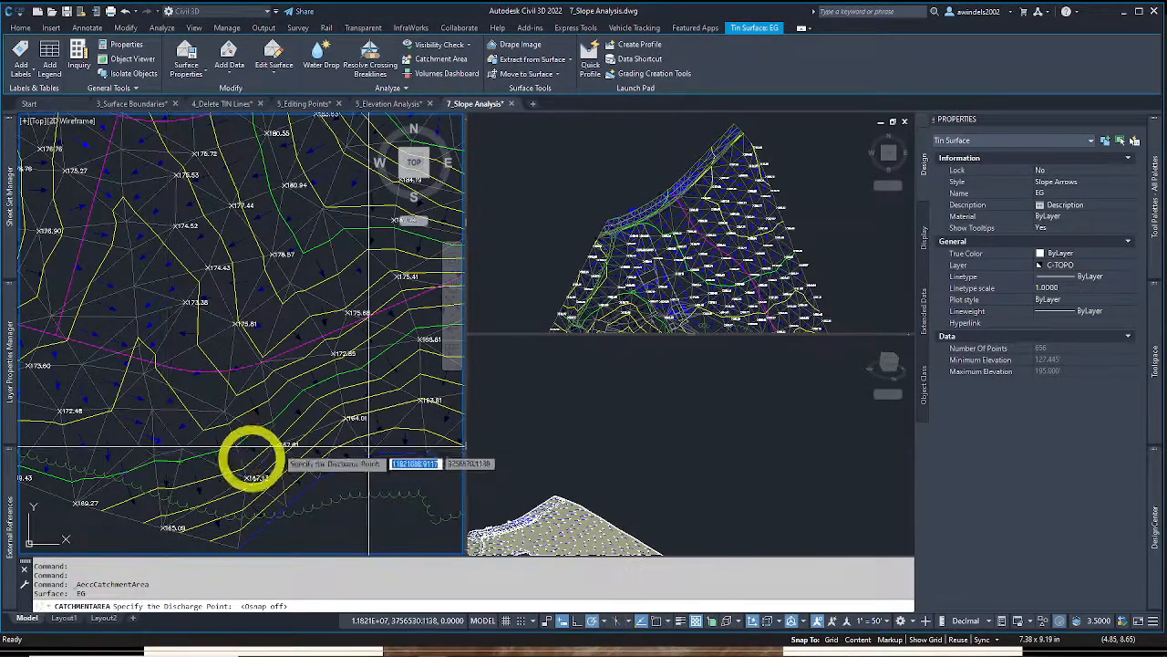
click(199, 445)
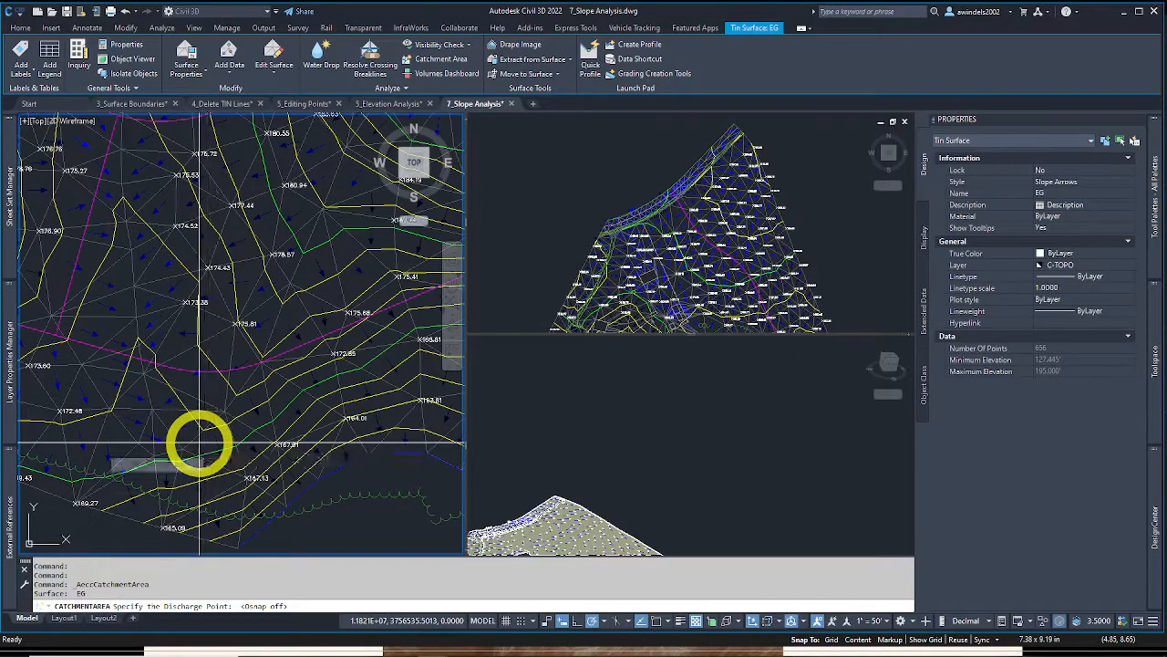
click(199, 445)
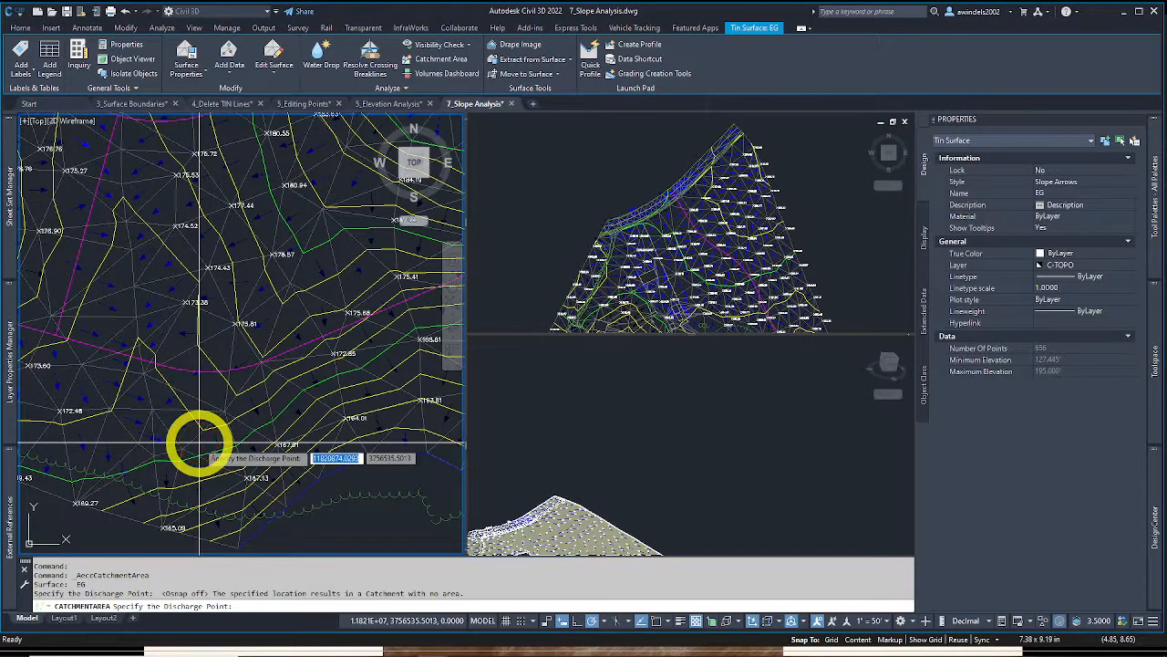
Outline a catchment area with a discharge point in the eastern part of the site, and end Catchment Area
scroll(199, 445, down, 5)
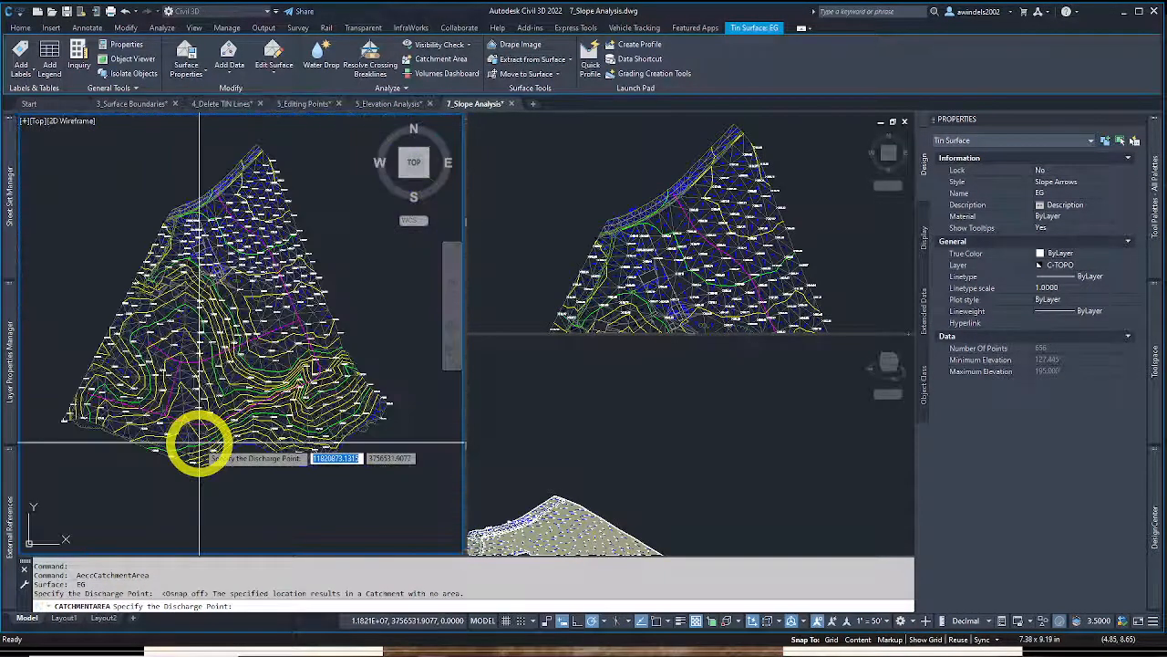
scroll(298, 335, up, 5)
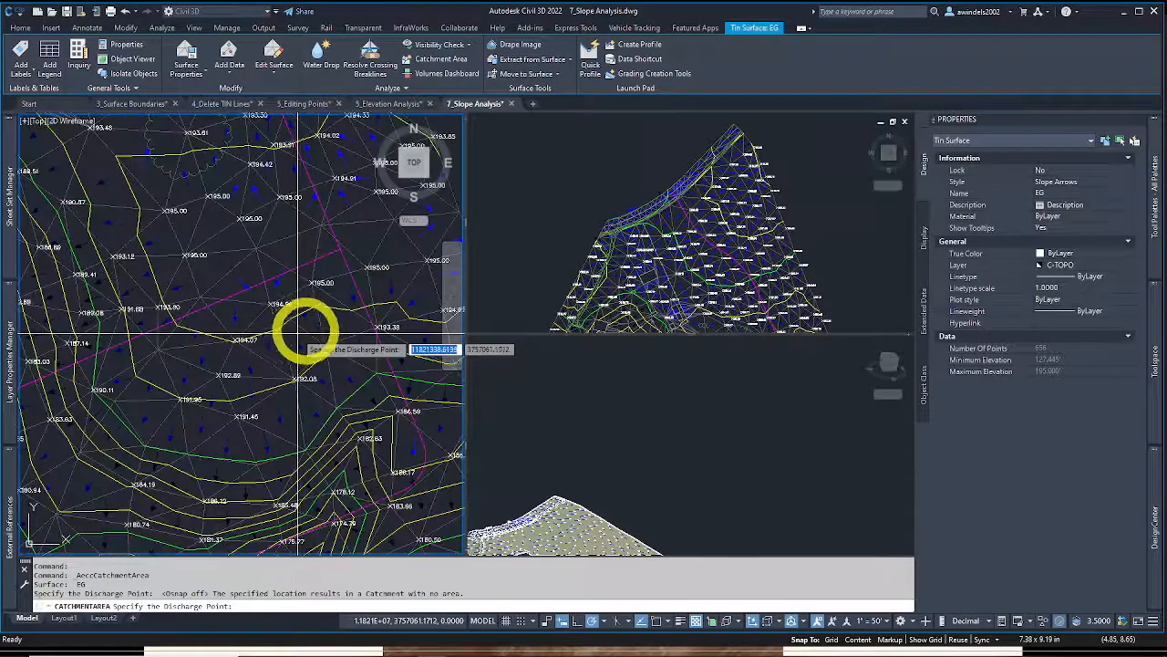
click(310, 295)
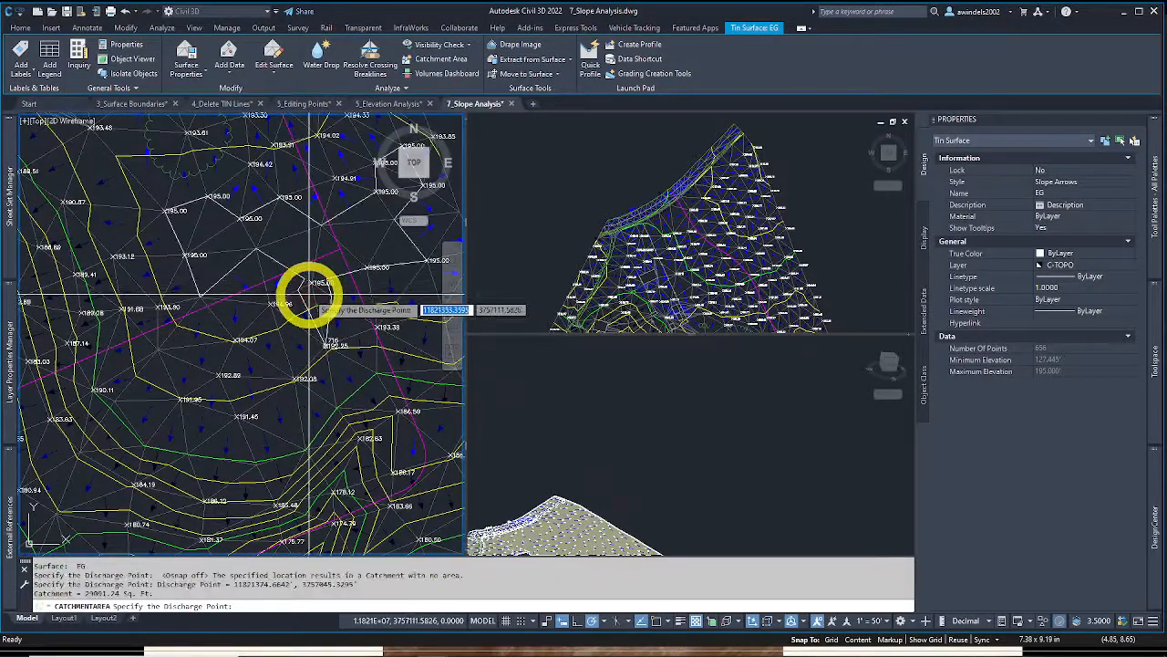
scroll(310, 295, down, 2)
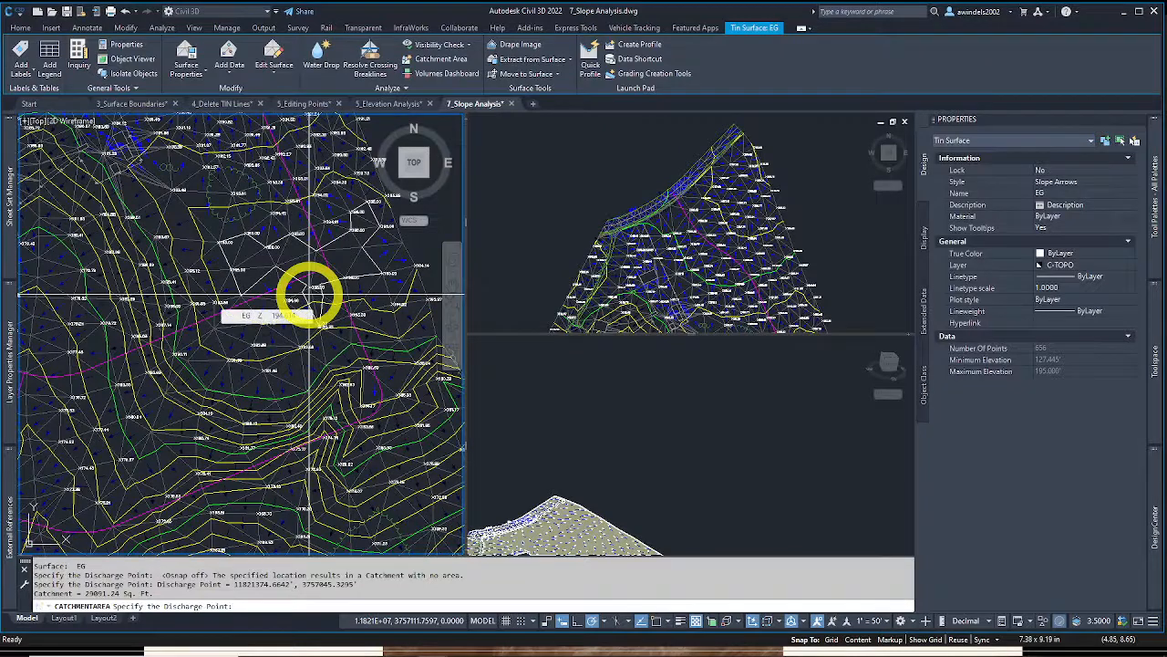
key(Escape)
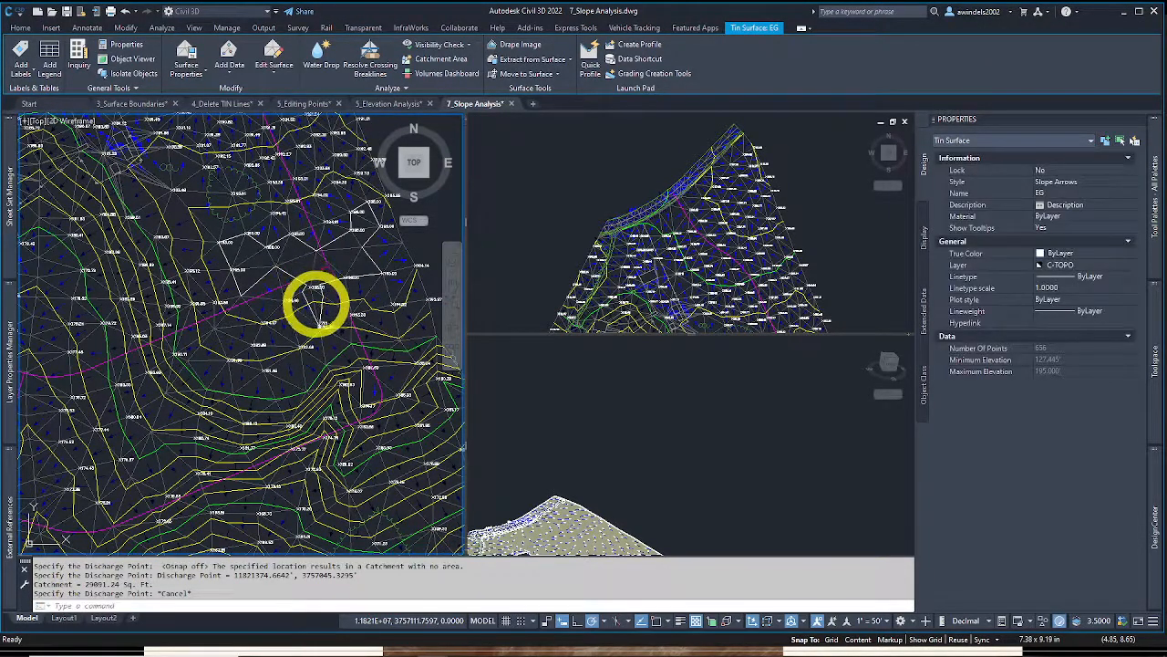
key(Escape)
Select the small eastern catchment outline to examine its shape and area, and clear the selection
click(315, 306)
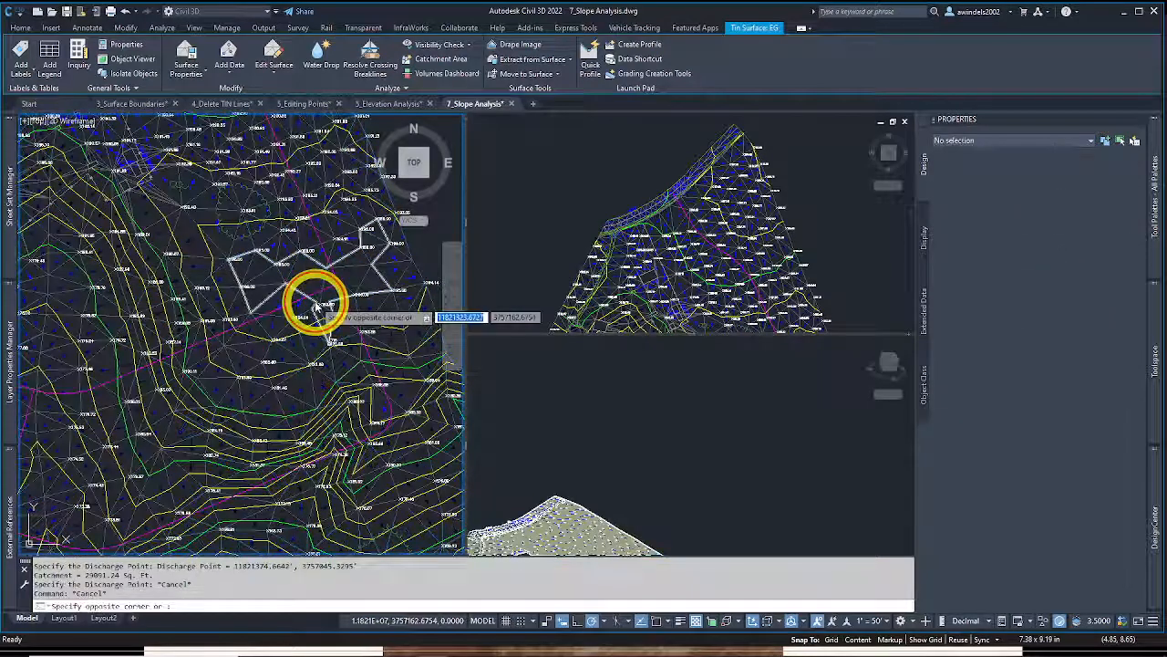
click(315, 304)
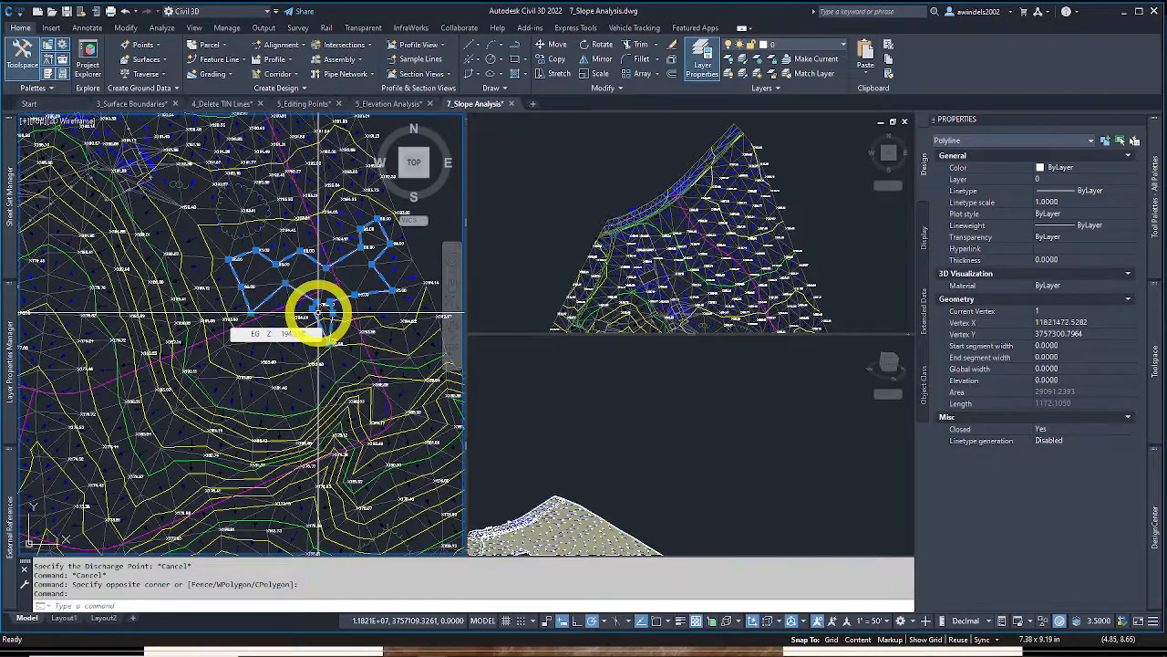
scroll(316, 310, down, 3)
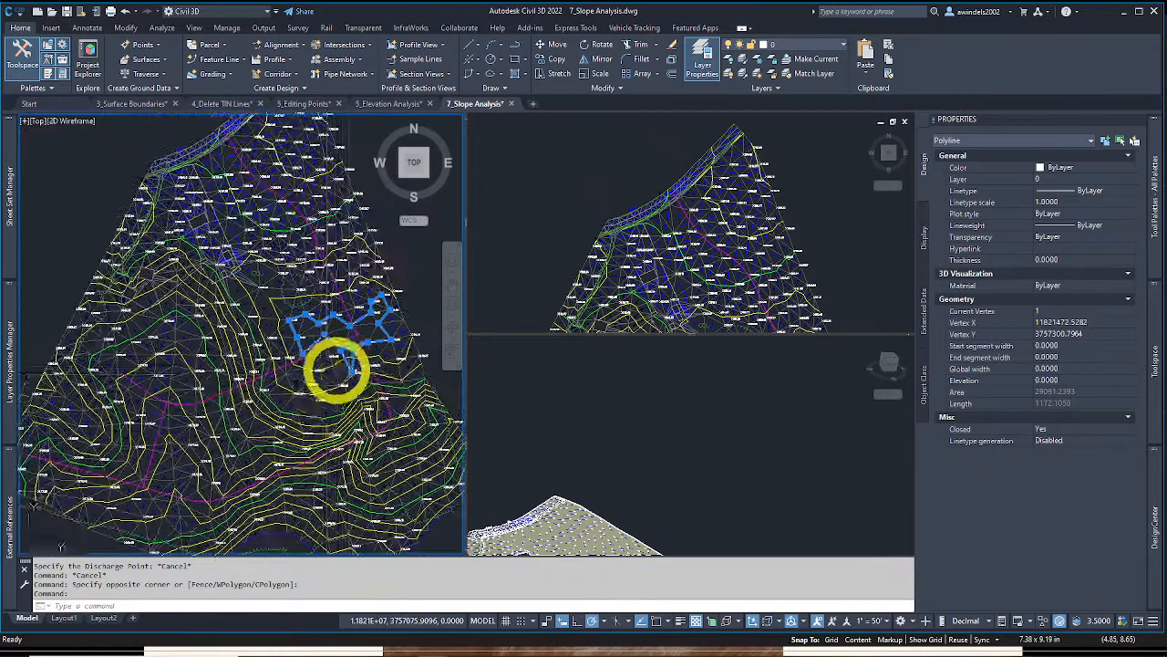
key(Escape)
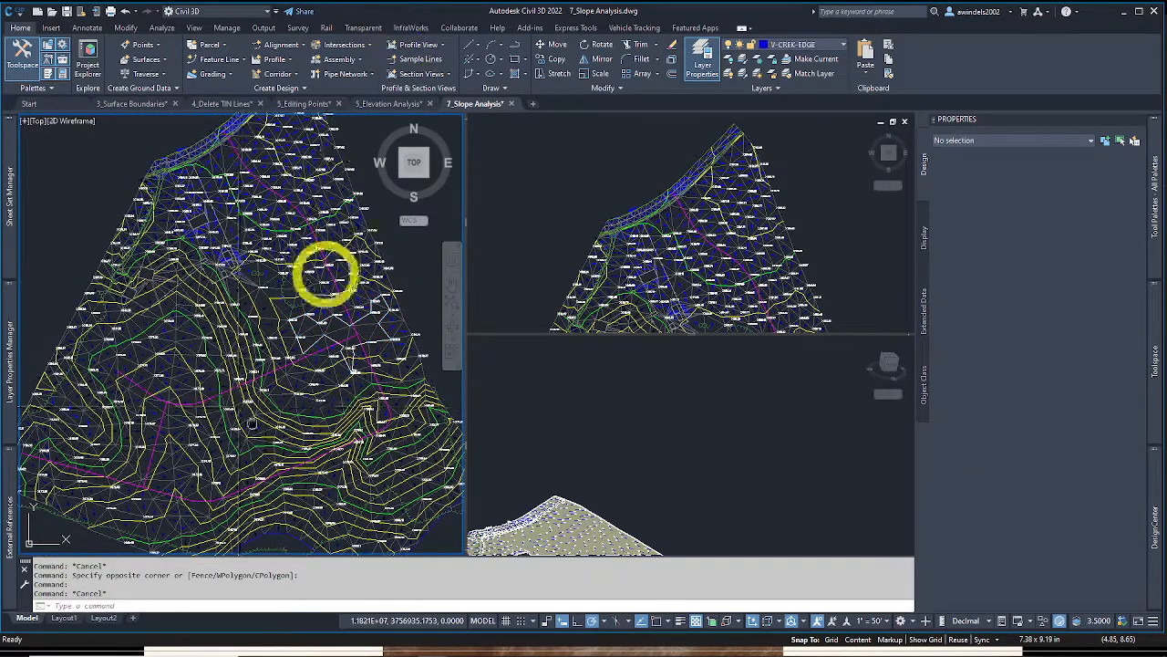
scroll(319, 310, up, 2)
key(Escape)
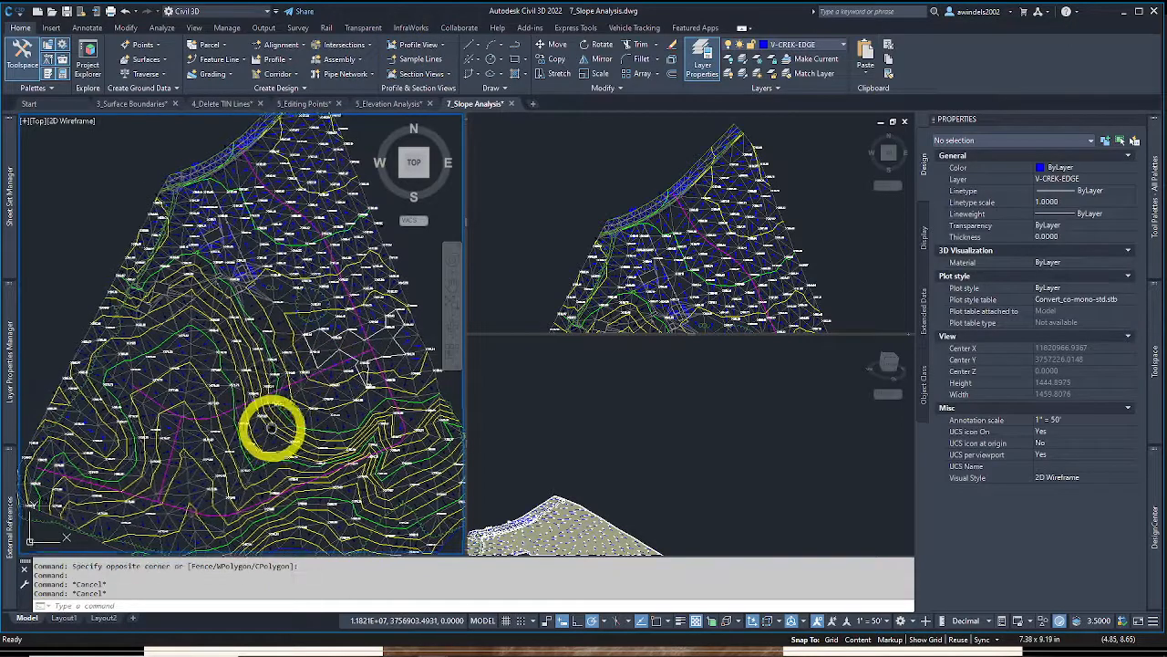
Outline another catchment area on surface EG as a 2D polyline on layer 0, with a discharge point in the valley near the southern edge
click(197, 483)
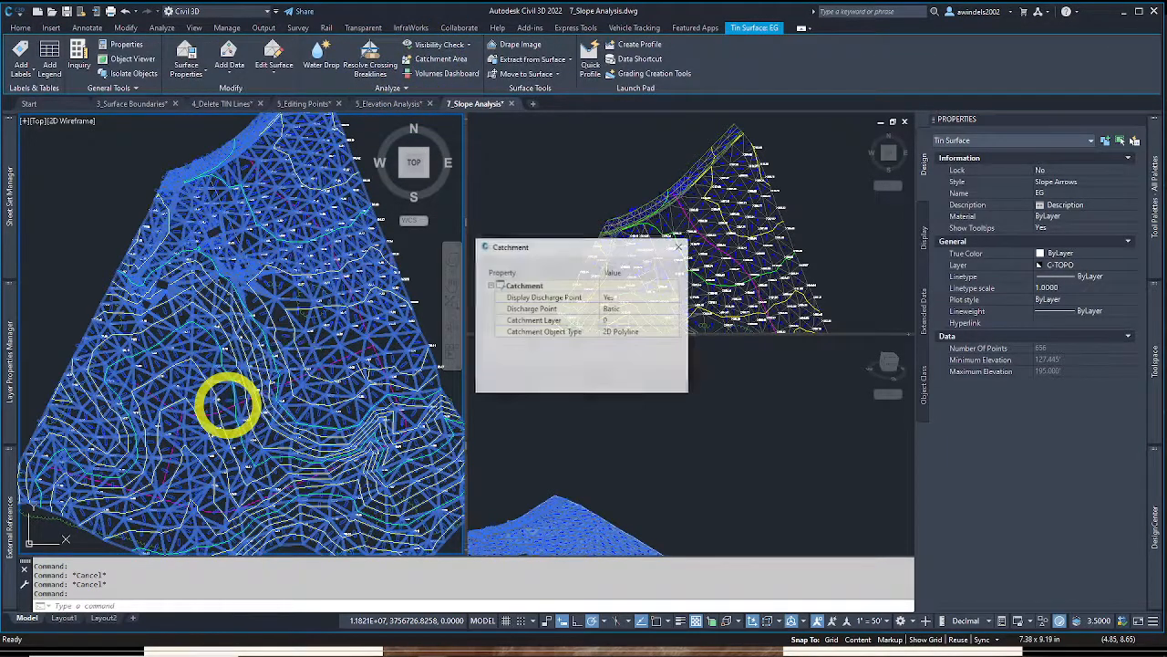
click(574, 381)
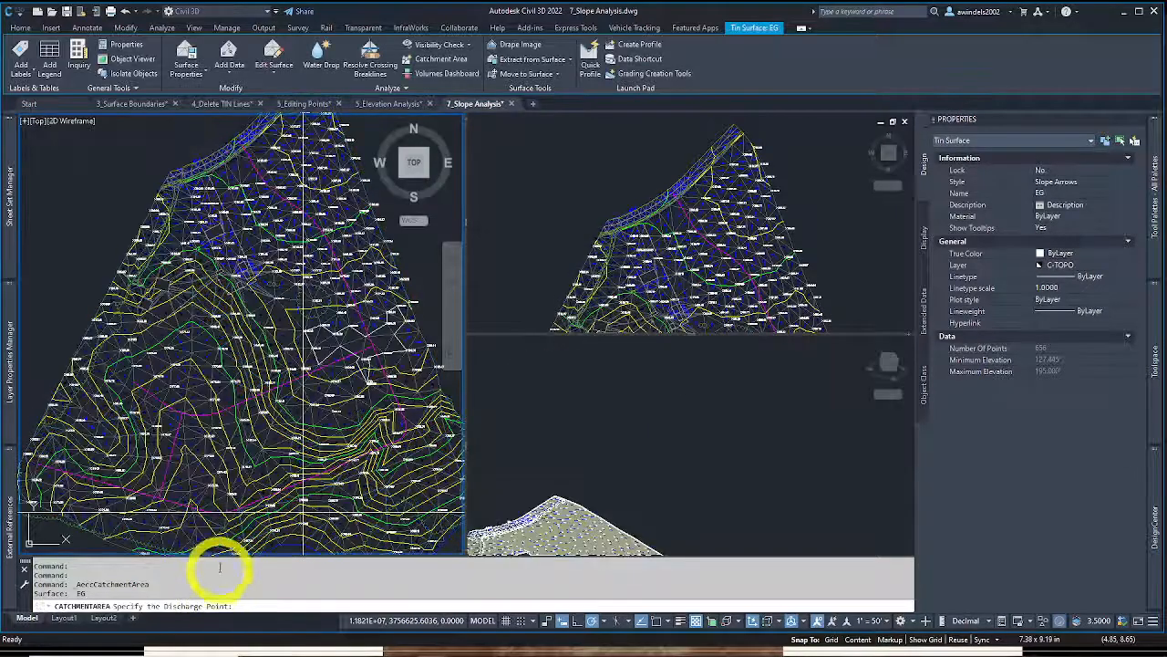
scroll(183, 527, up, 3)
click(187, 527)
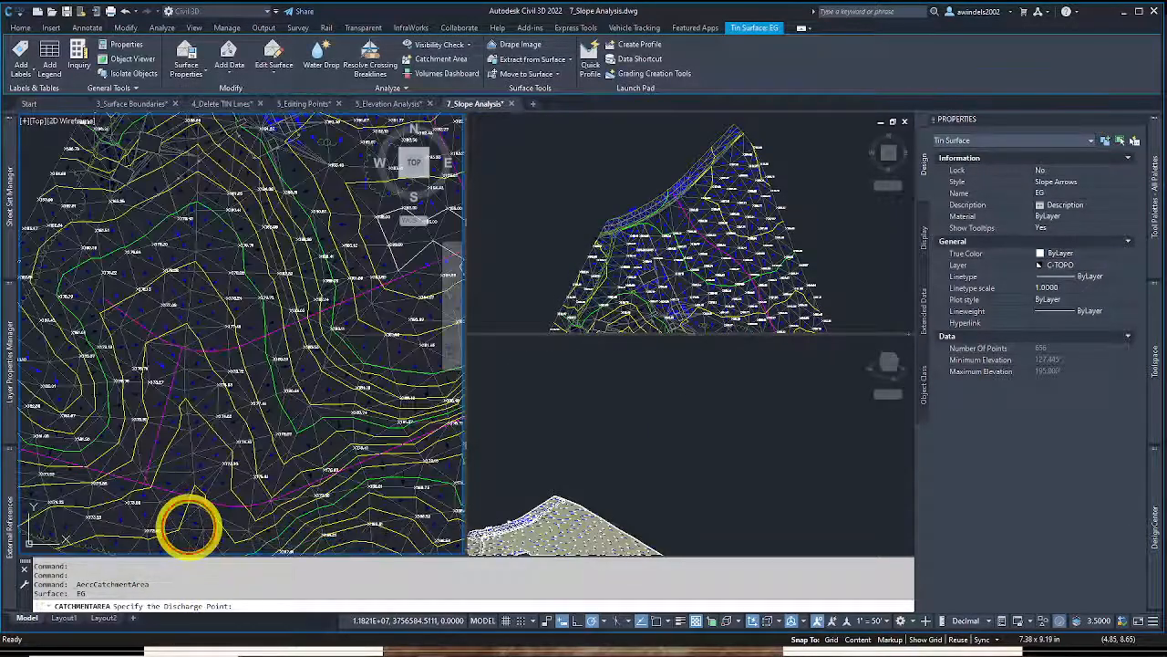
scroll(186, 527, down, 3)
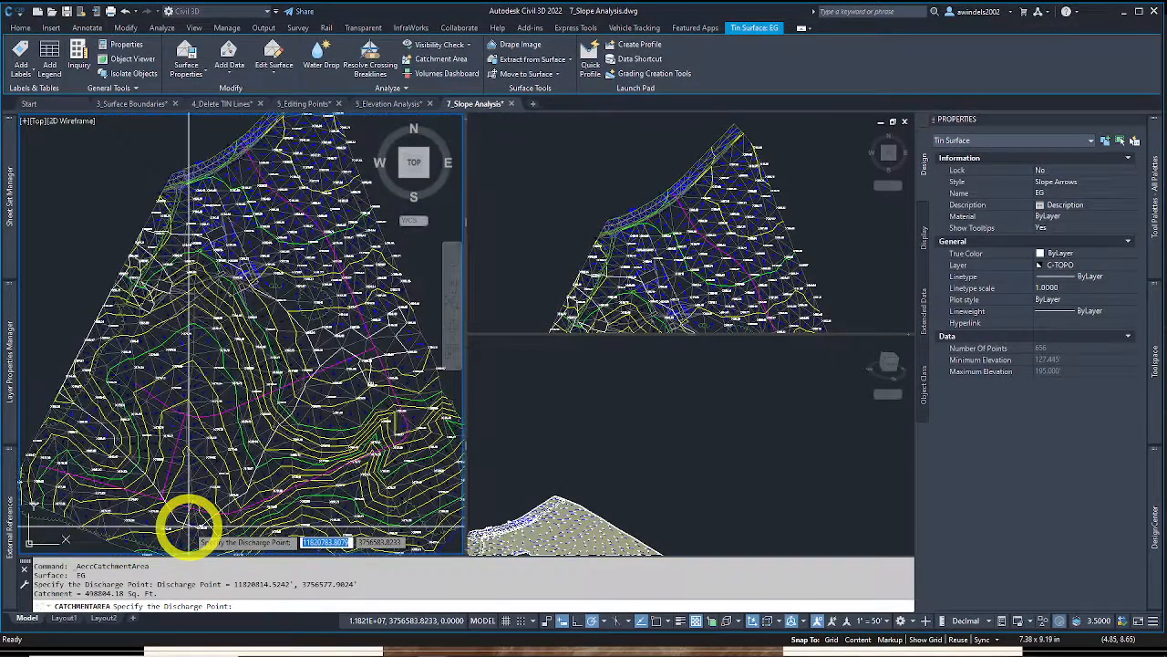
key(Escape)
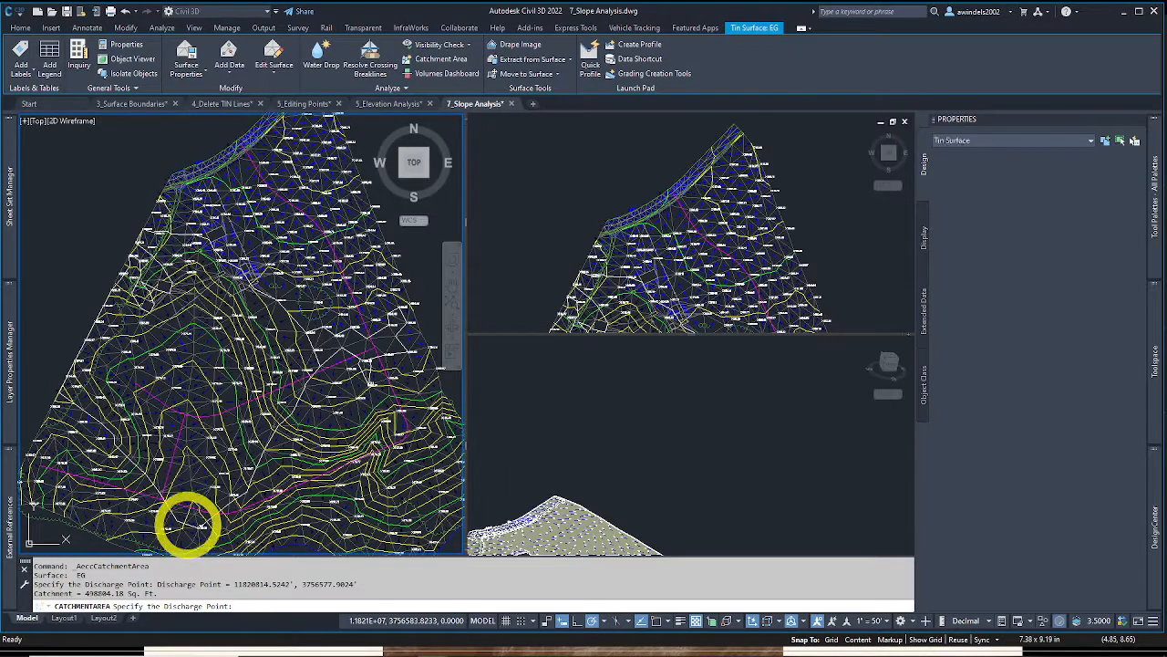
click(187, 524)
key(Escape)
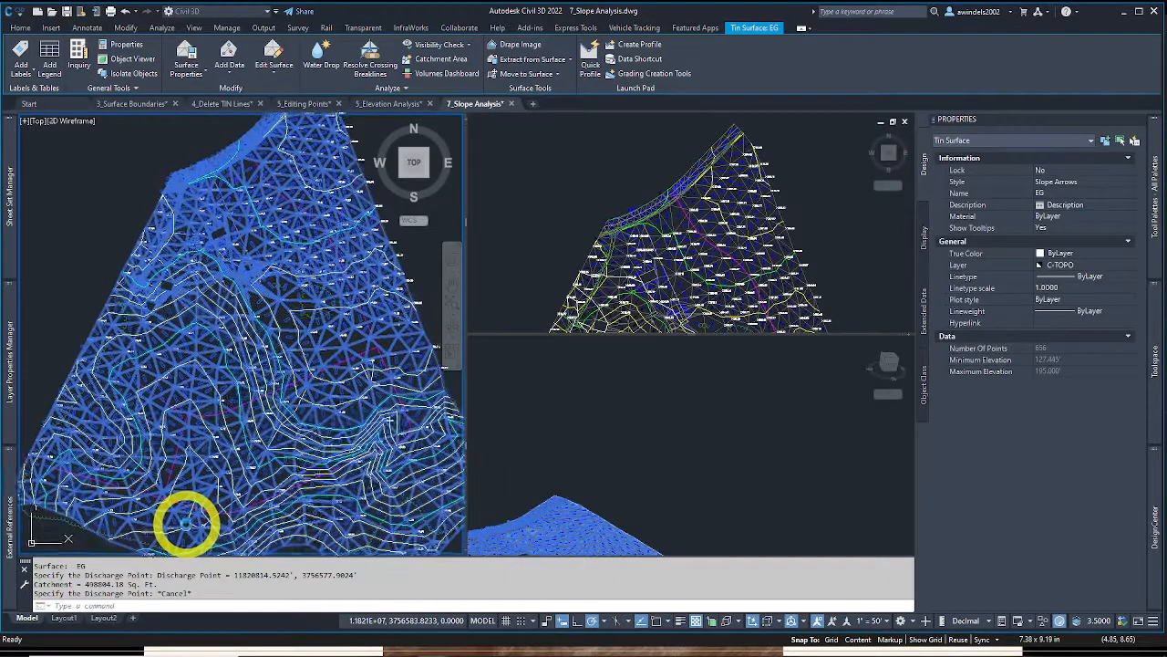
Select the large catchment outline to examine its extent and area around the southern discharge point, and clear the selection
click(186, 524)
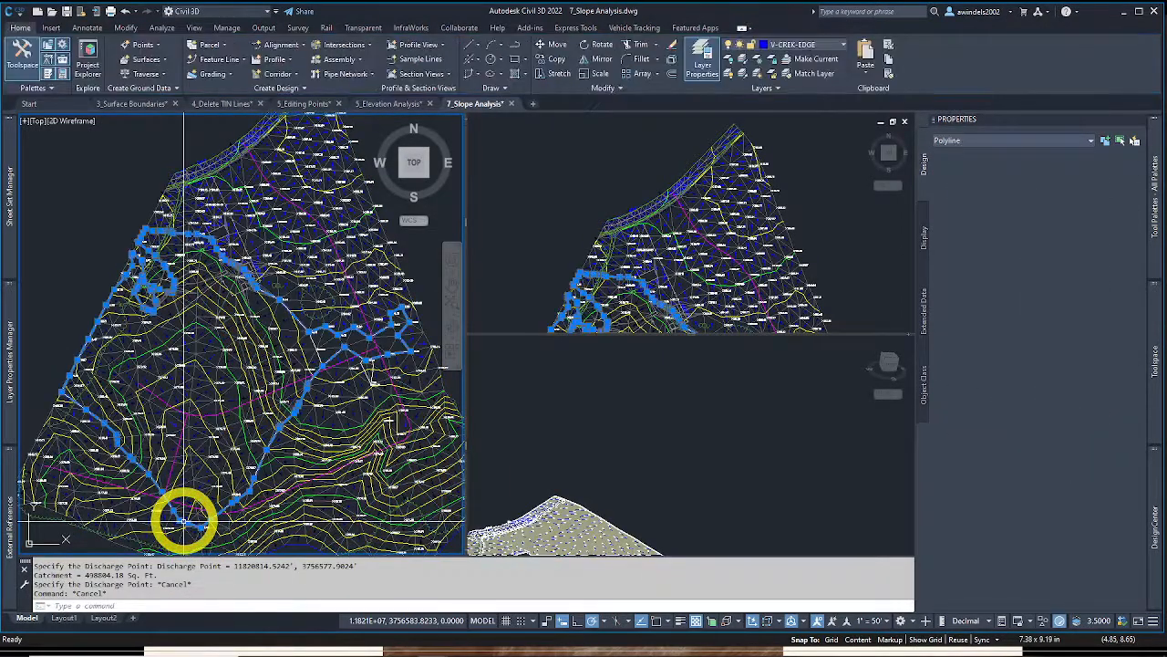
mouse_move(185, 523)
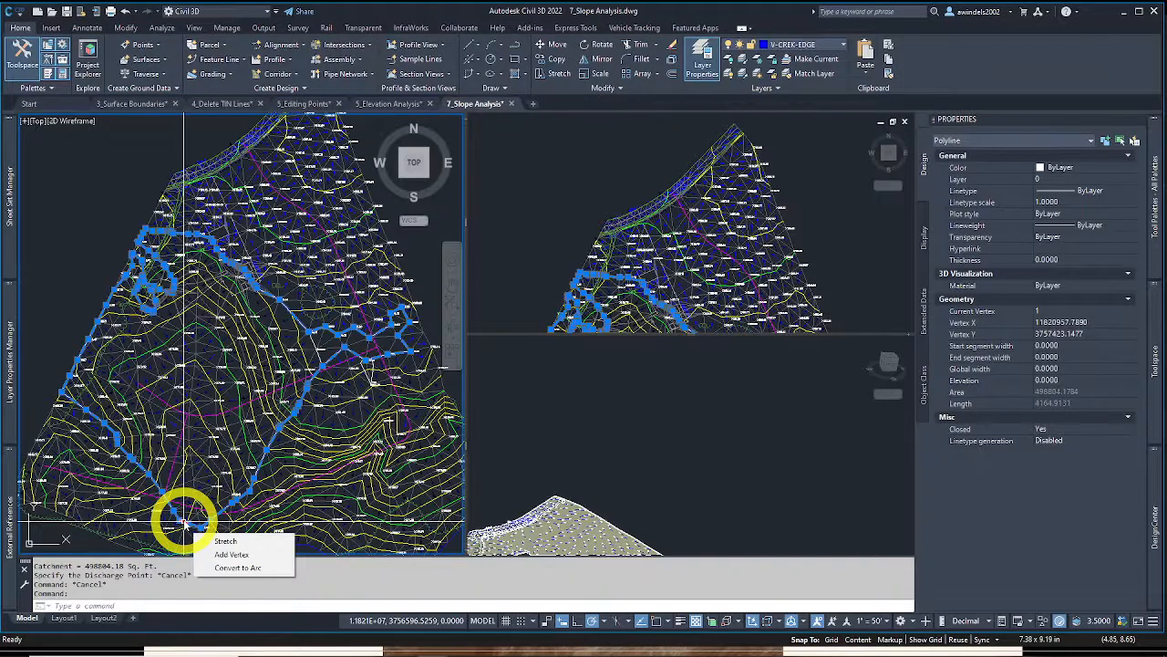
key(Escape)
click(183, 519)
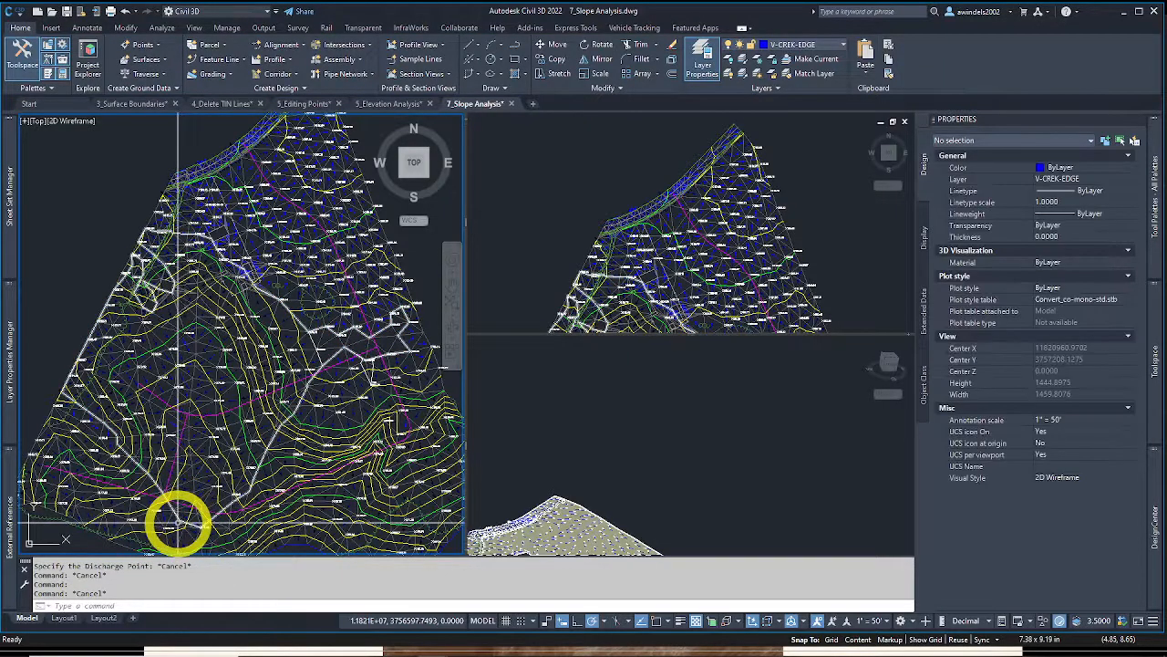
middle_drag(177, 495, 167, 469)
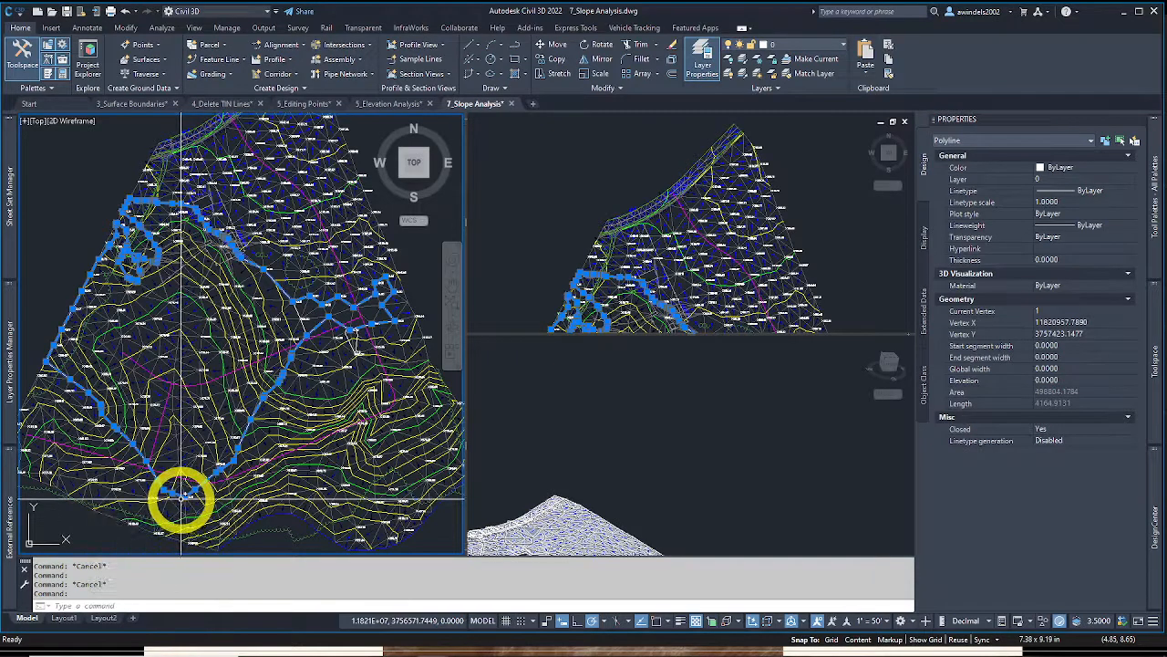
mouse_move(179, 500)
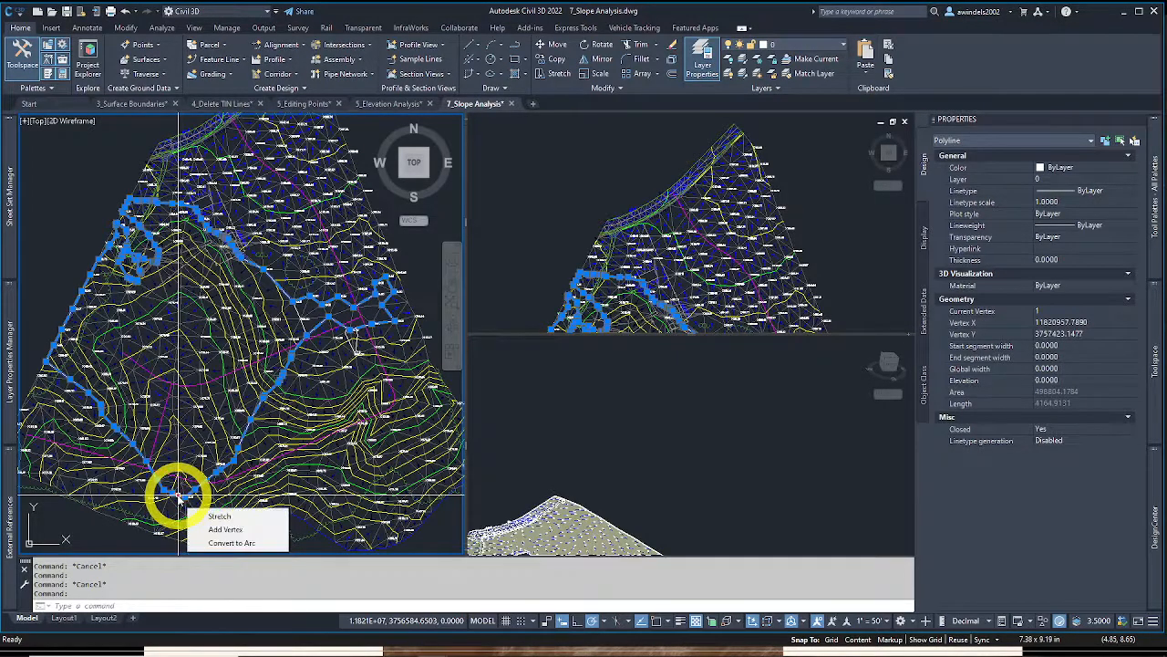
scroll(178, 496, down, 3)
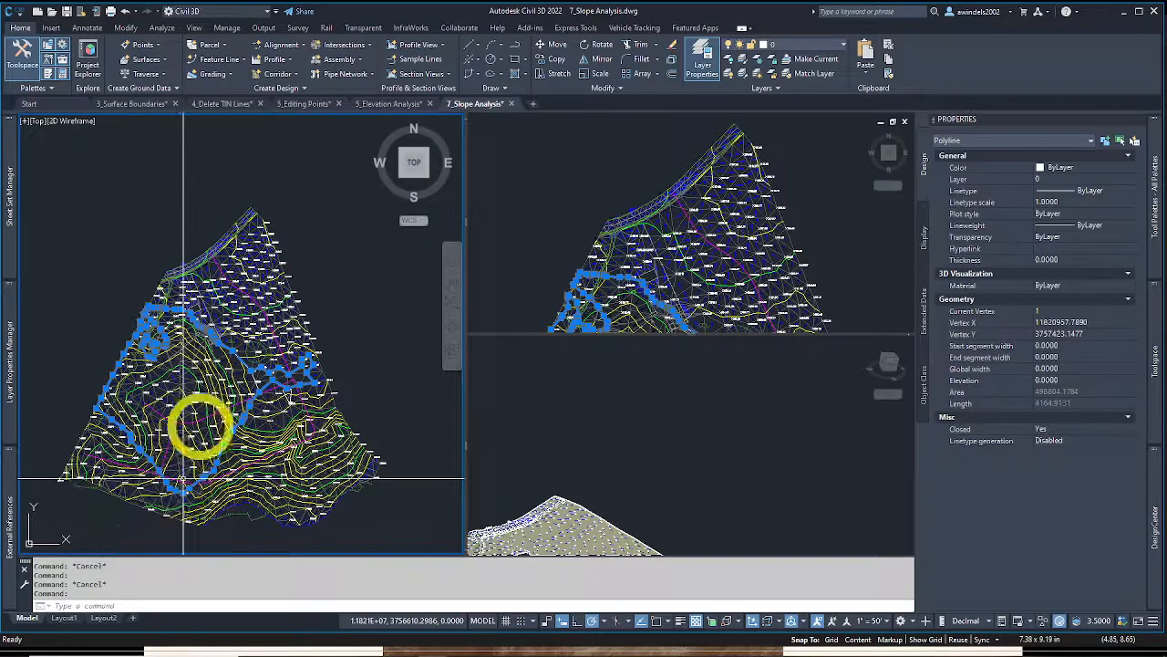
key(Escape)
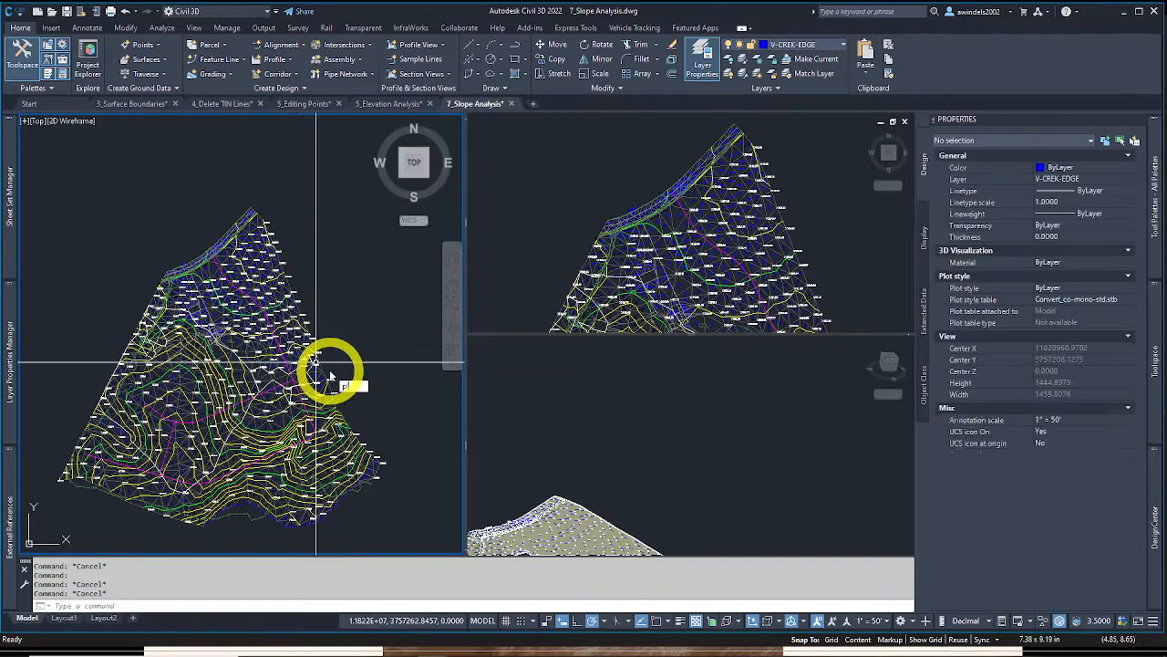
text(PL)
key(Return)
key(Escape)
key(Escape)
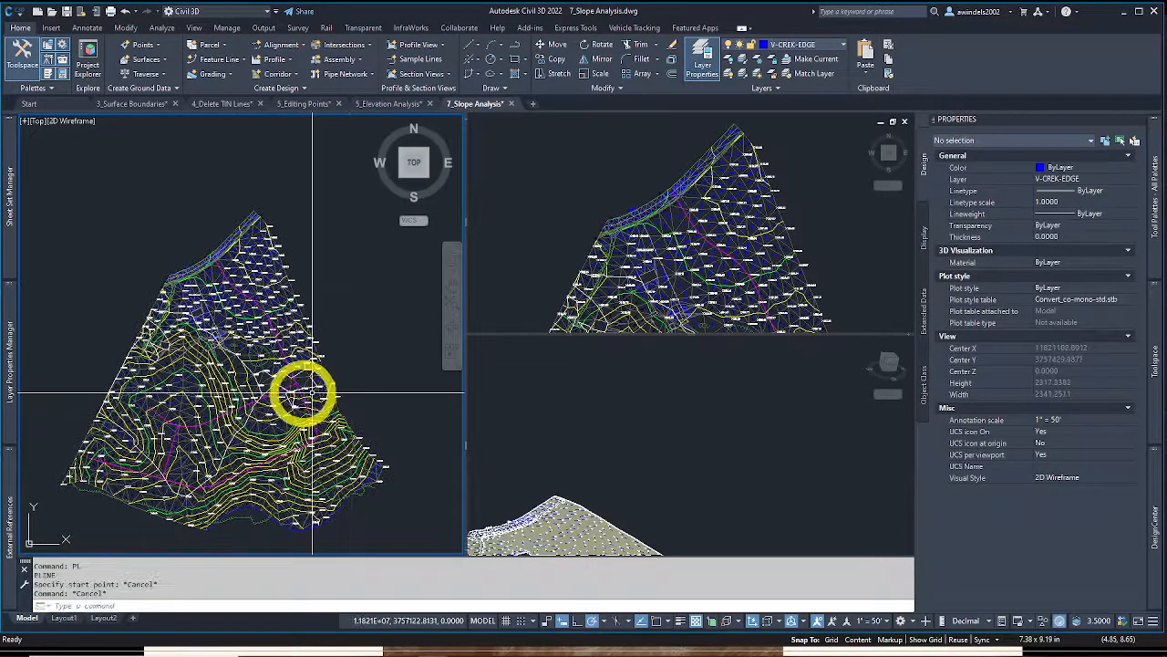
Create a quick profile of surface EG along the straight eastern road centreline segment, placing its profile view in the empty area east of the site
click(299, 394)
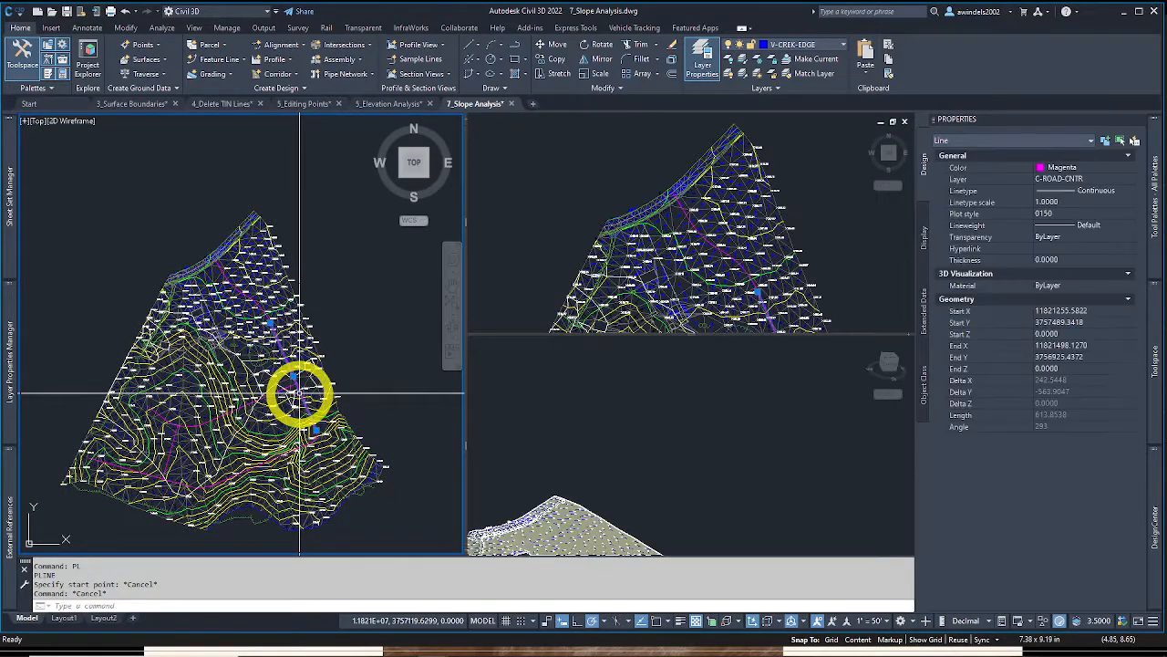
scroll(299, 394, up, 2)
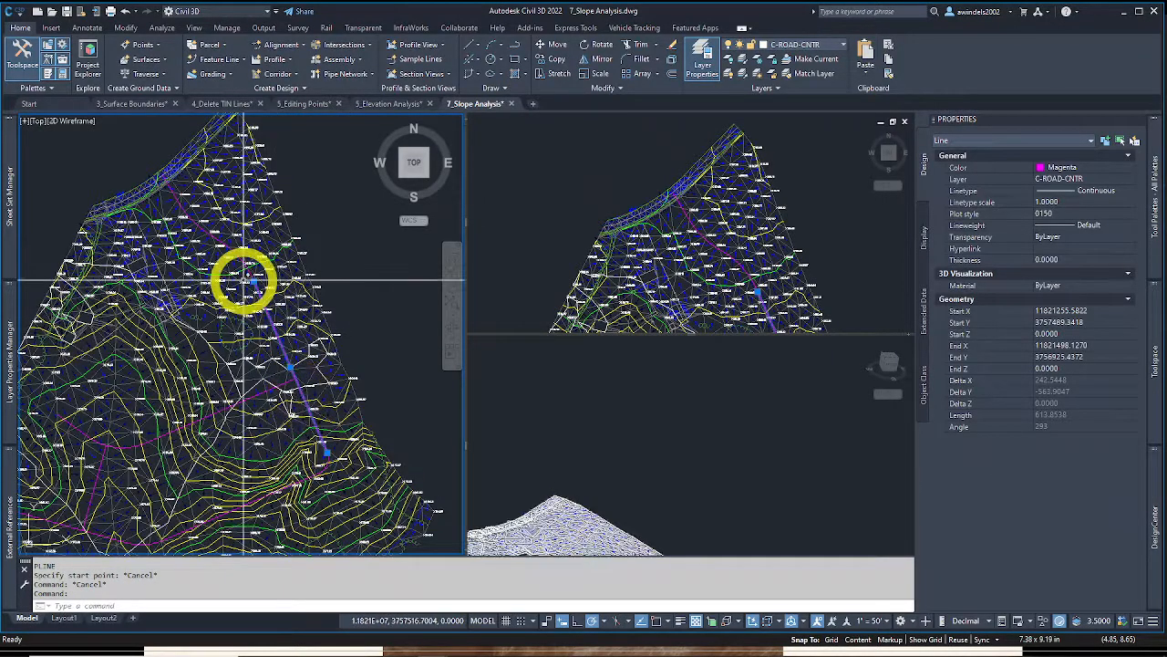
scroll(242, 329, down, 3)
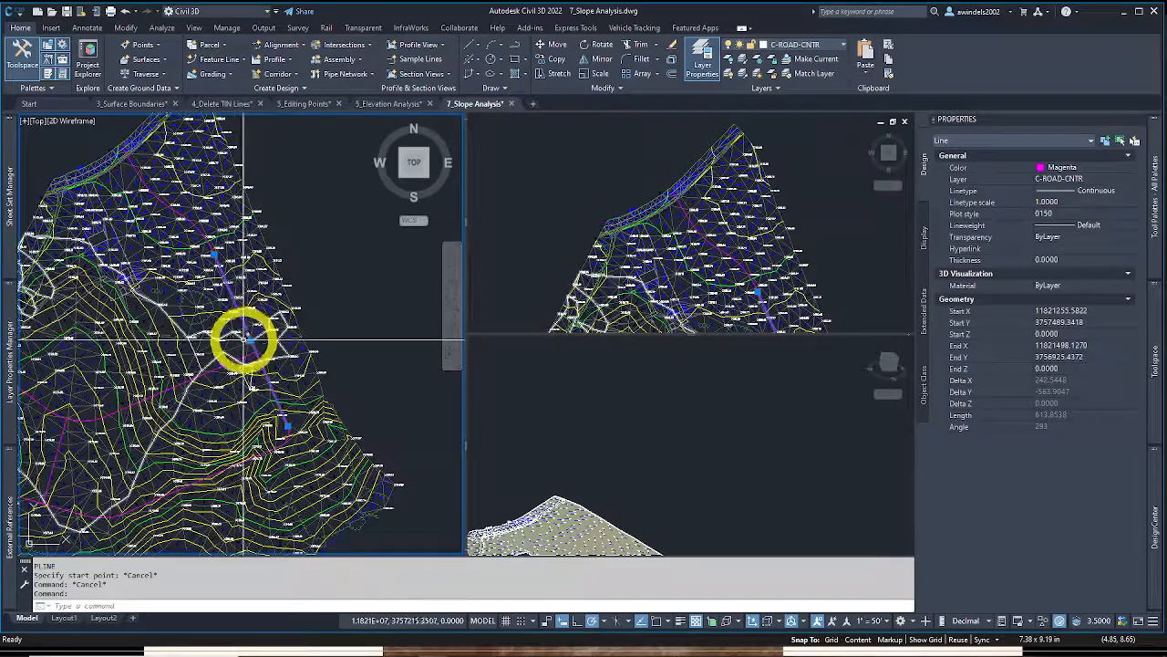
right_click(235, 340)
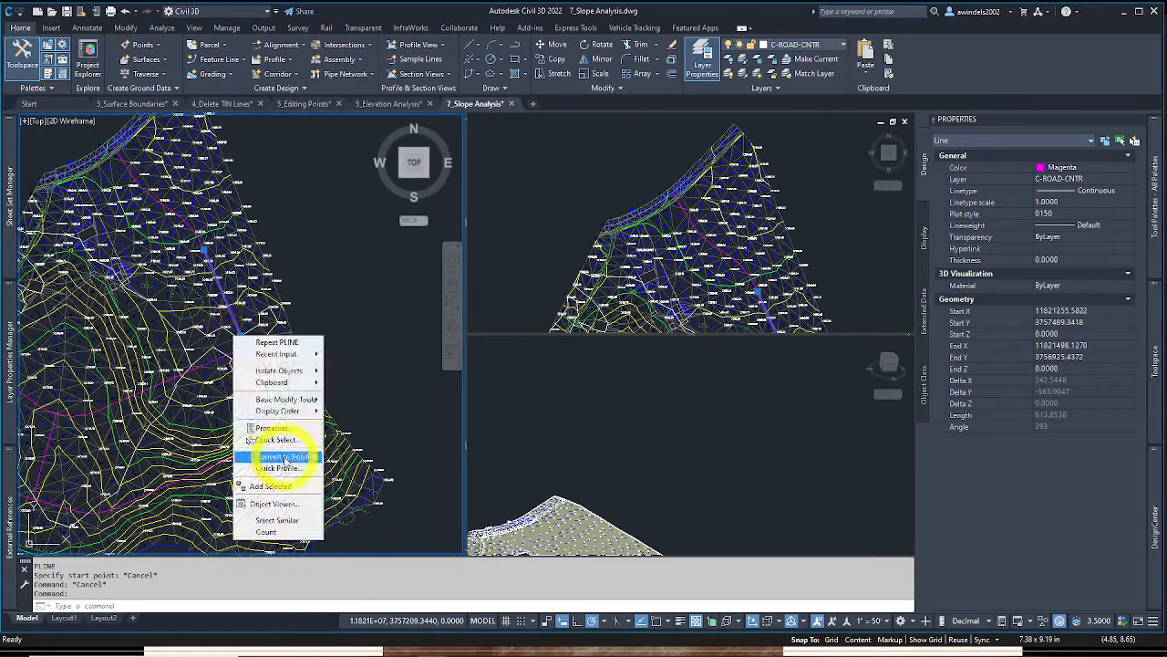
click(288, 467)
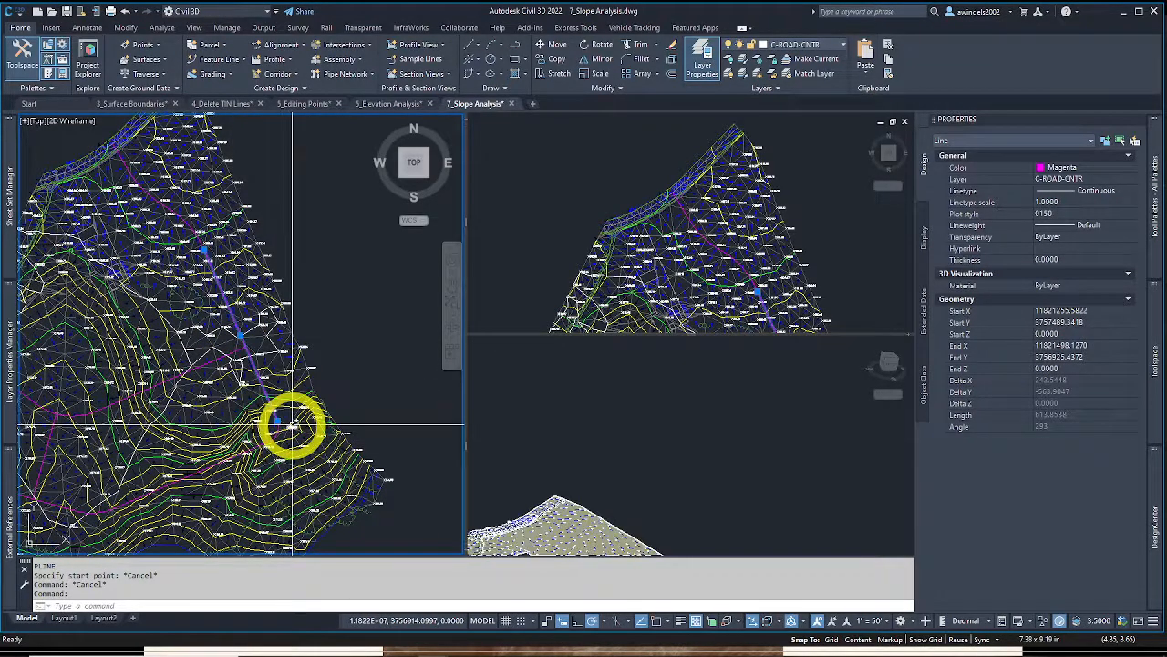
right_click(284, 334)
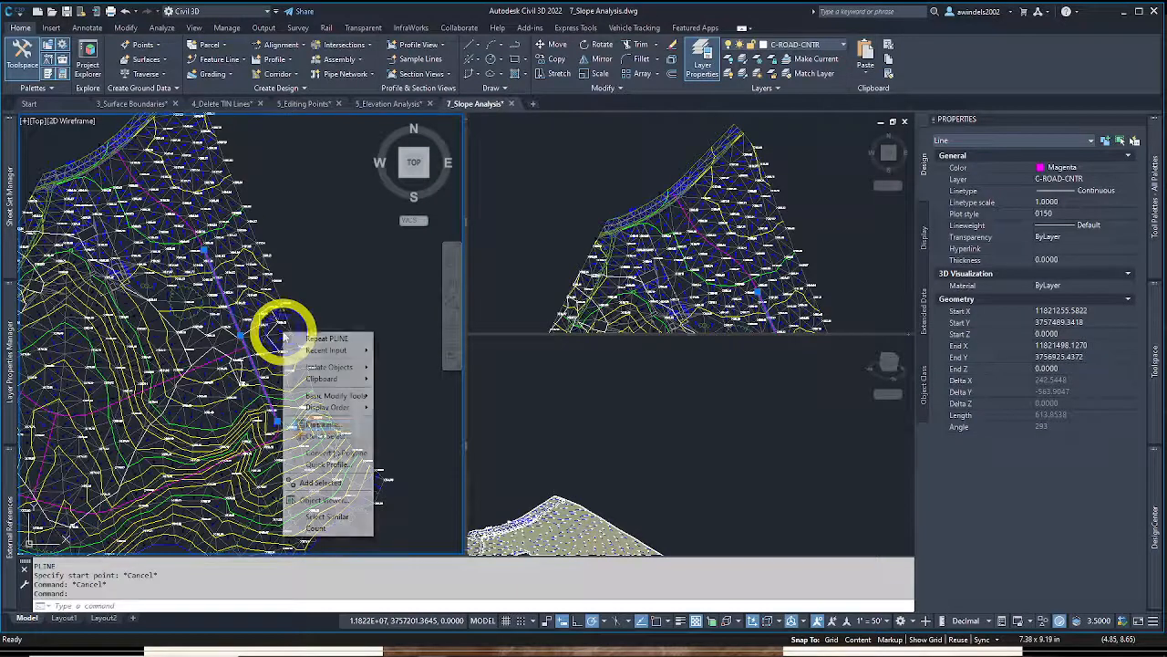
click(338, 465)
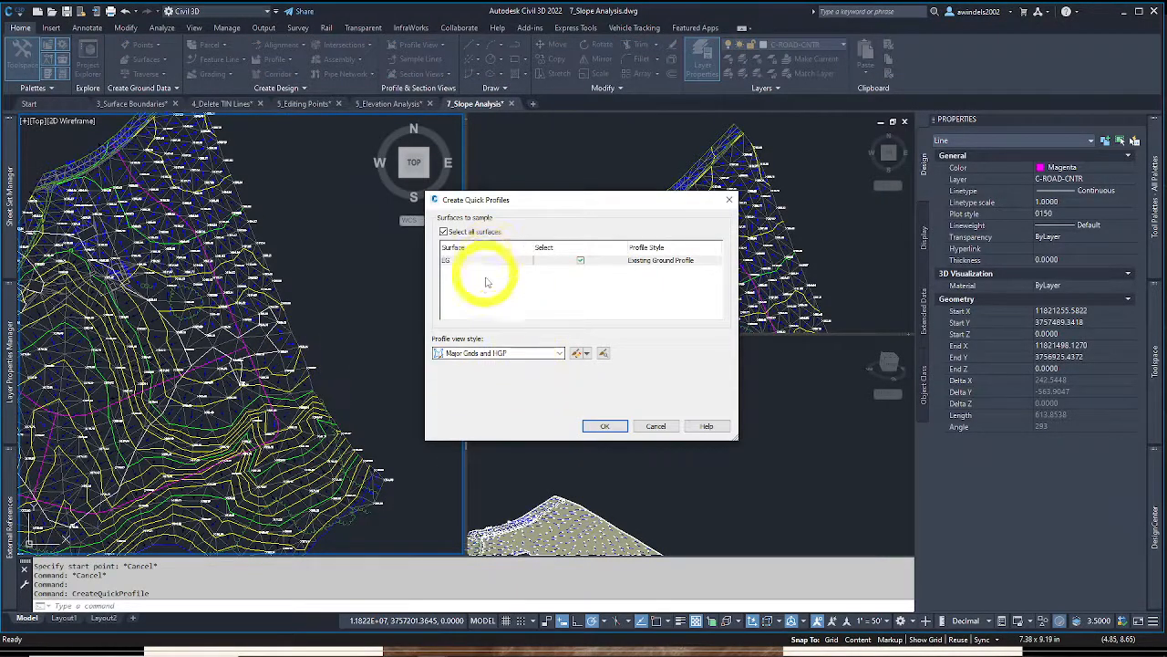
click(600, 425)
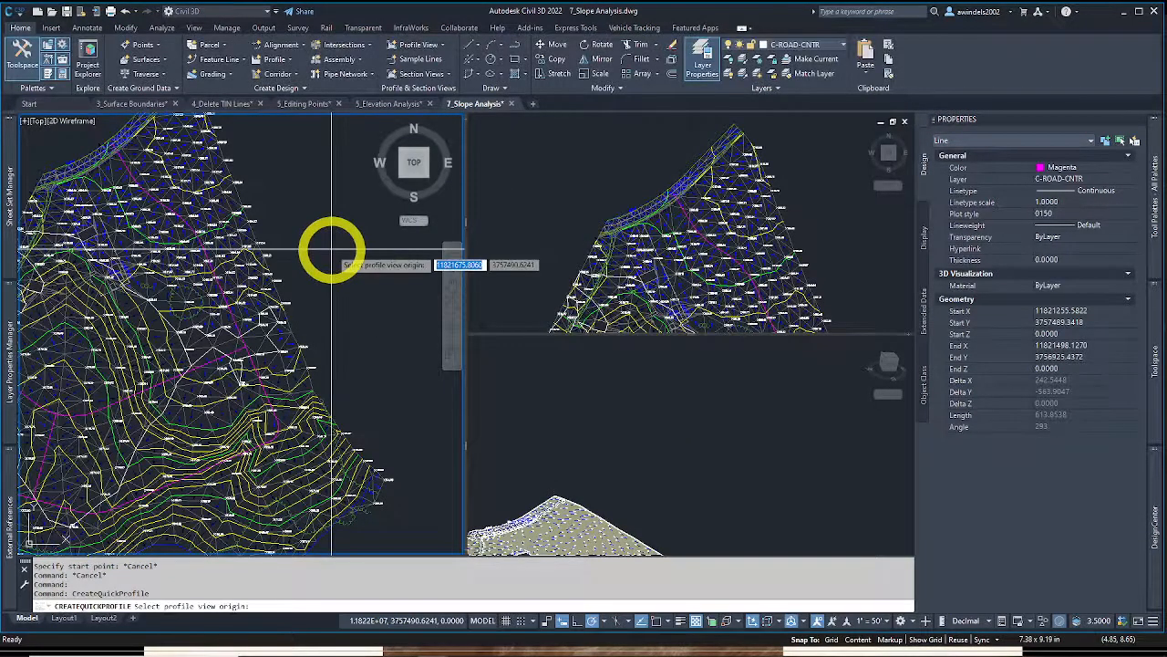
click(333, 250)
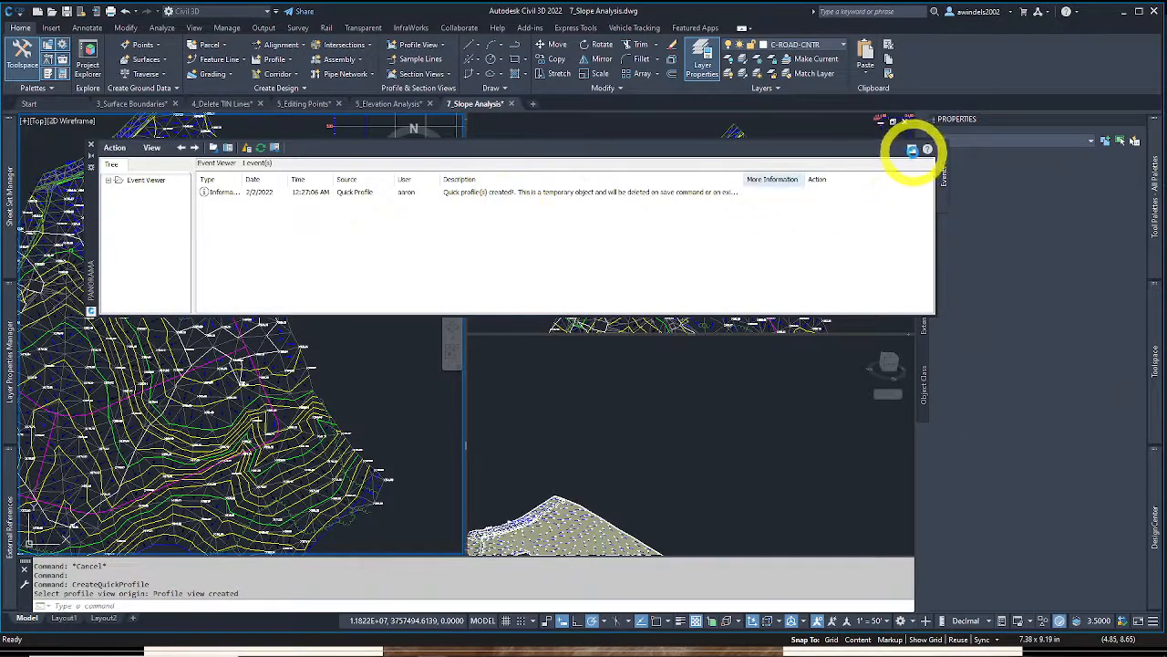
click(912, 150)
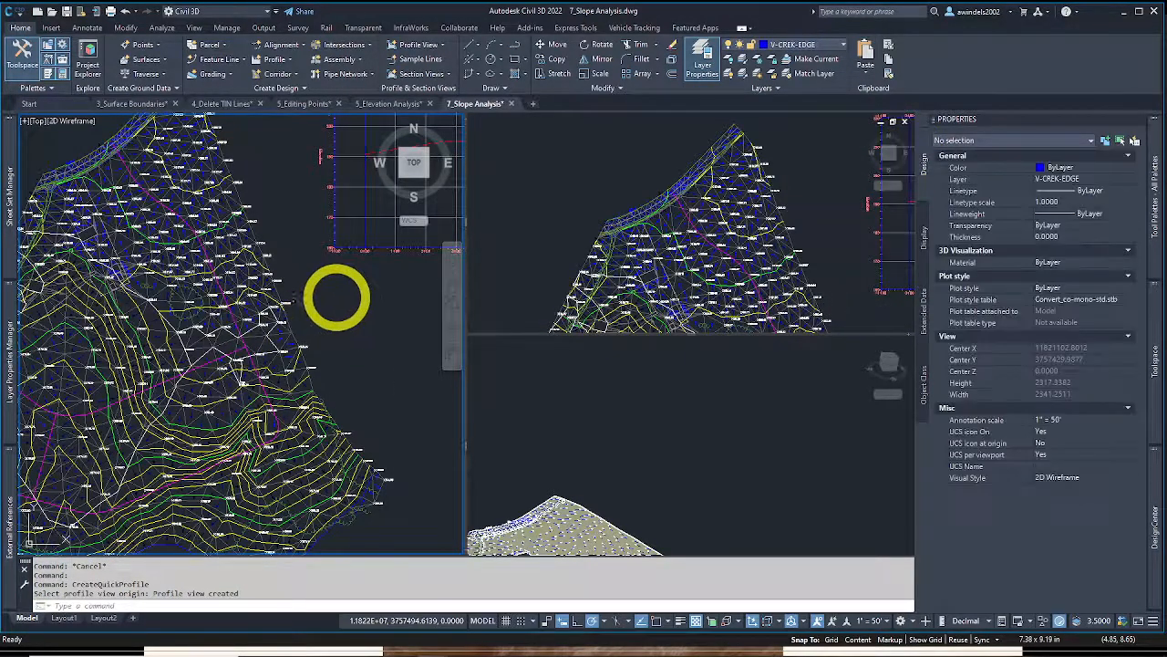
Examine the quick profile view's ground line, stations and elevations along the centreline, and compare its placement with the site plan
middle_drag(373, 274, 270, 299)
scroll(115, 407, down, 1)
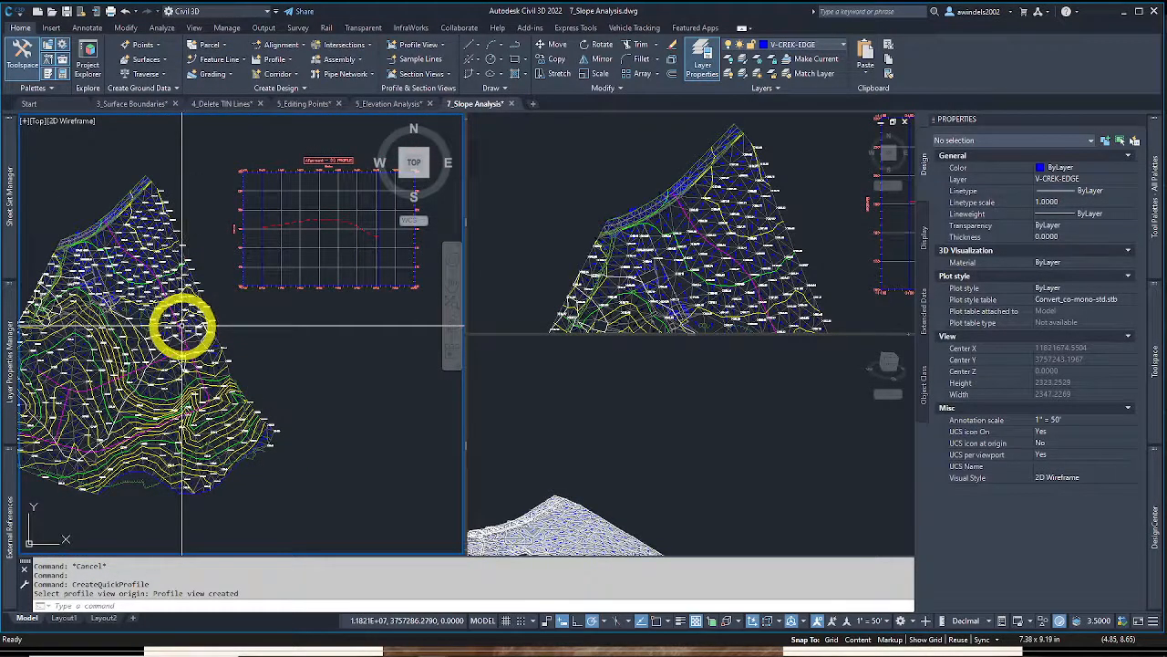
scroll(302, 198, up, 2)
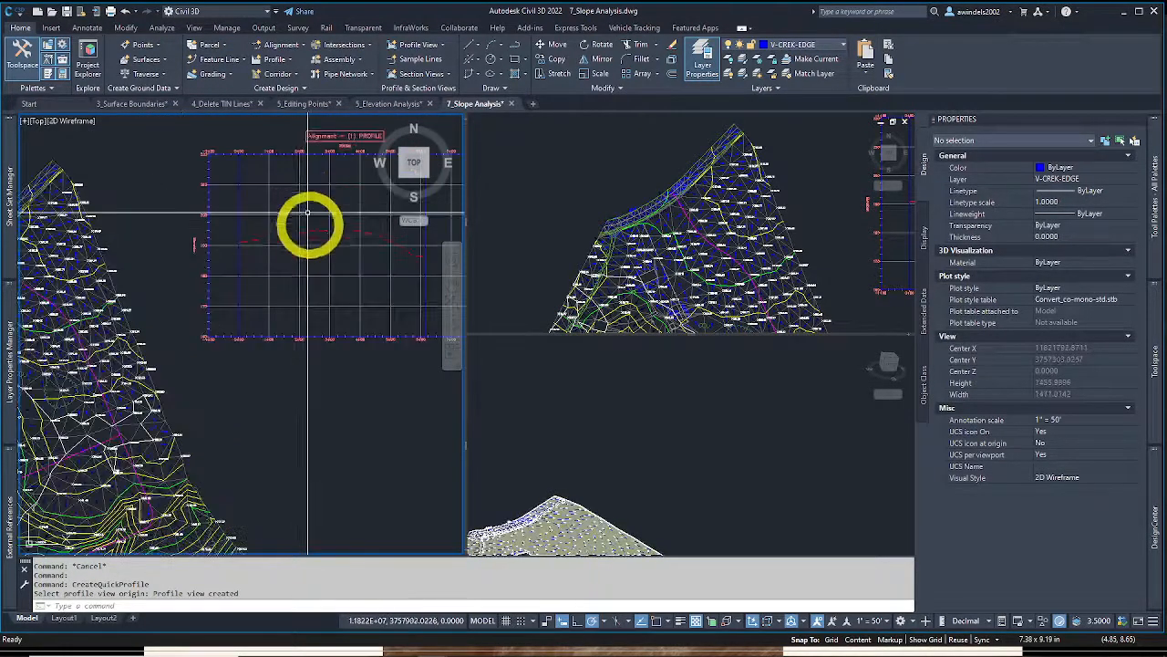
scroll(300, 257, up, 1)
middle_drag(312, 221, 211, 237)
middle_drag(274, 270, 255, 261)
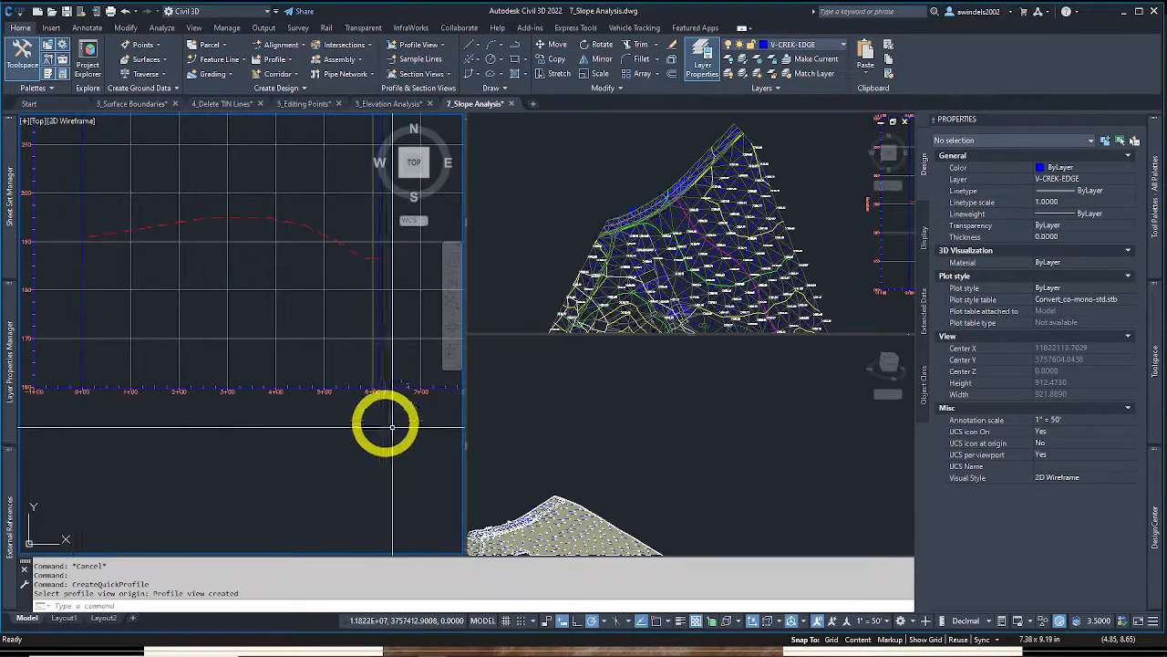
middle_drag(132, 325, 246, 367)
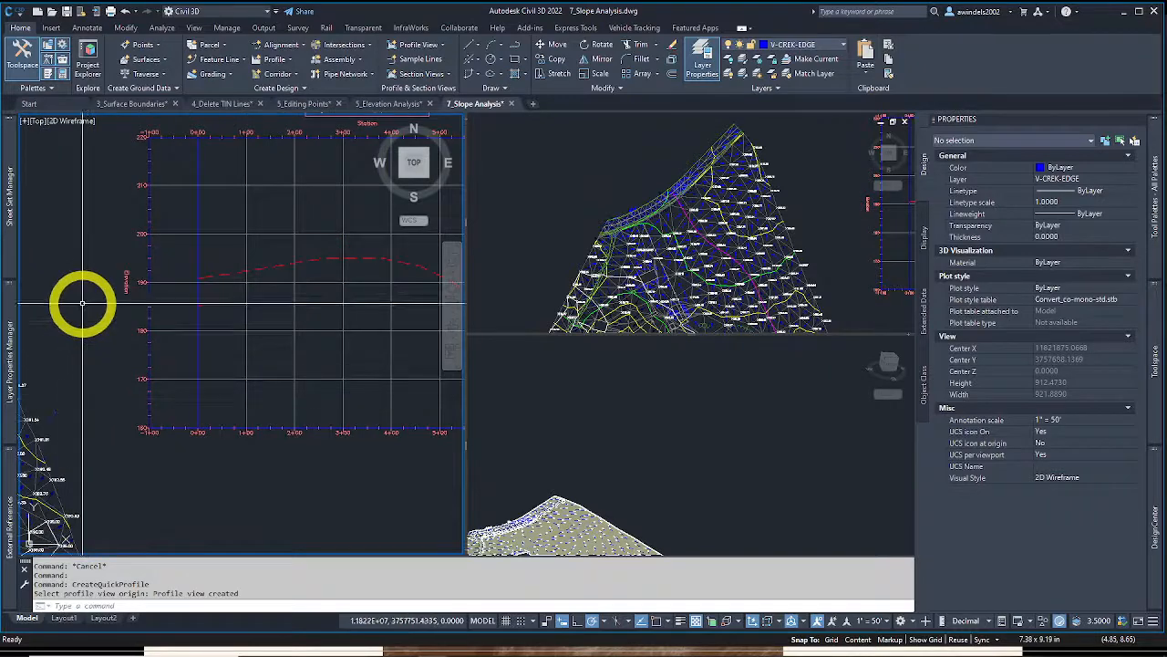
scroll(104, 197, down, 3)
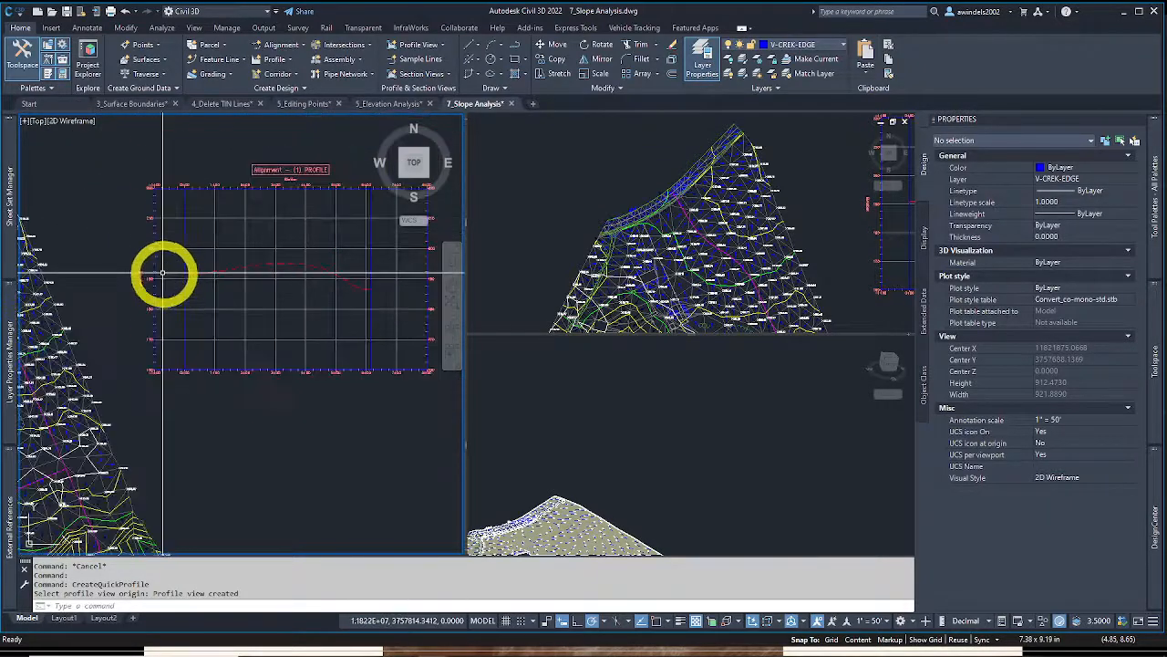
middle_drag(118, 340, 227, 323)
scroll(174, 315, down, 2)
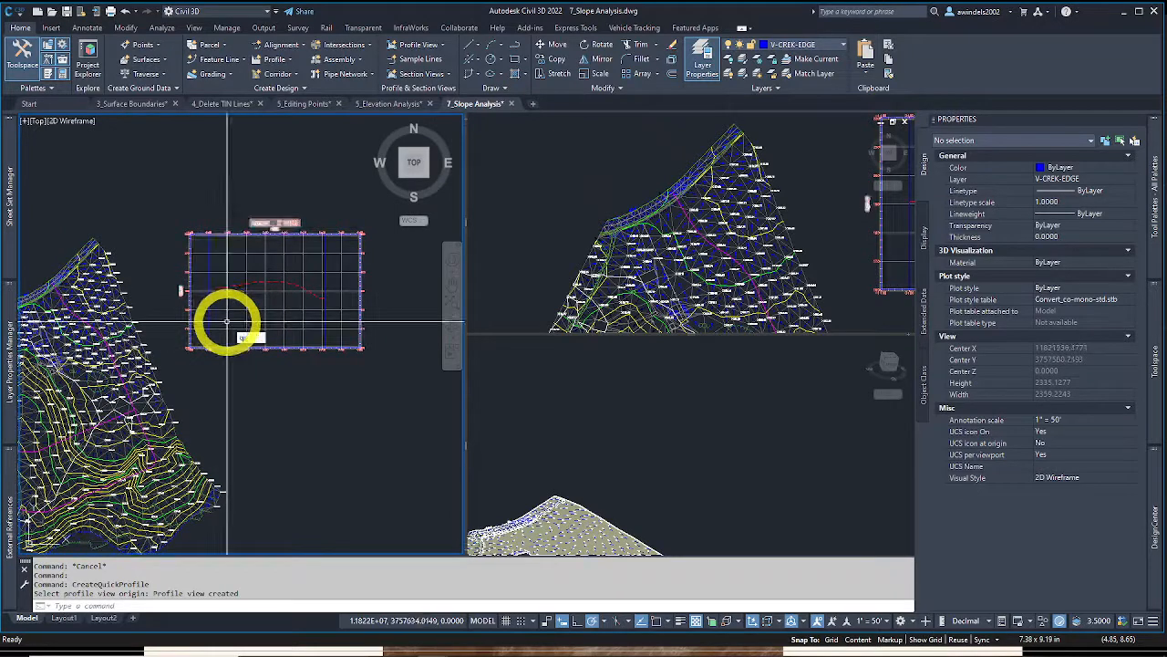
Save the slope analysis drawing to discard the temporary quick profile, and end any active command
text(QS)
key(Return)
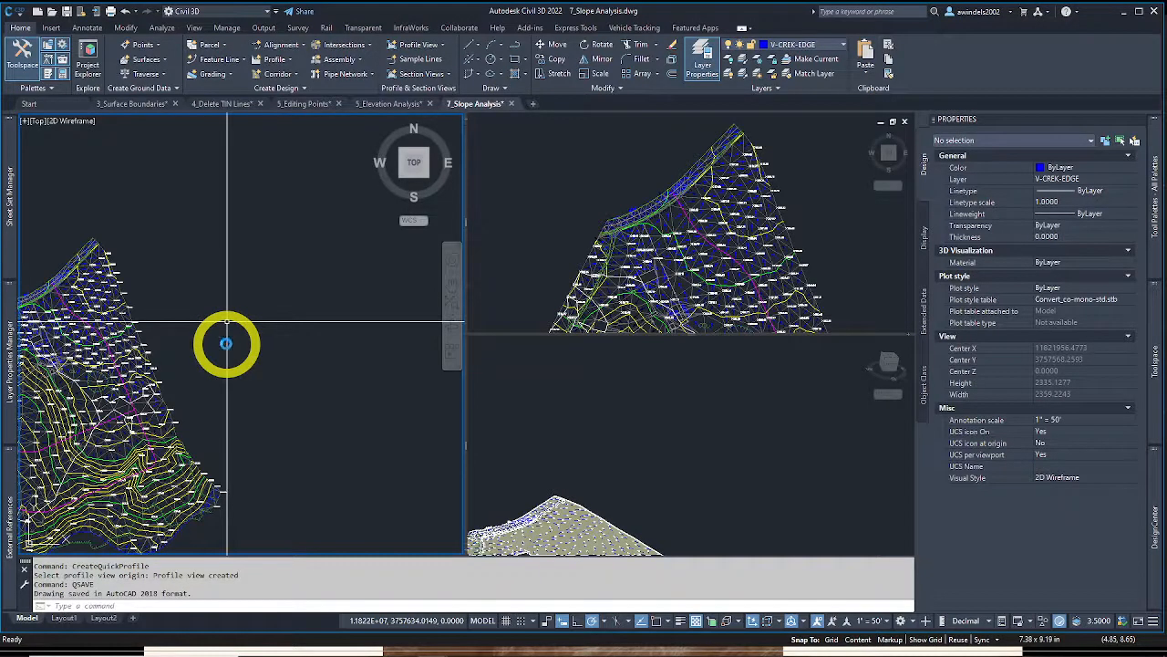
key(Escape)
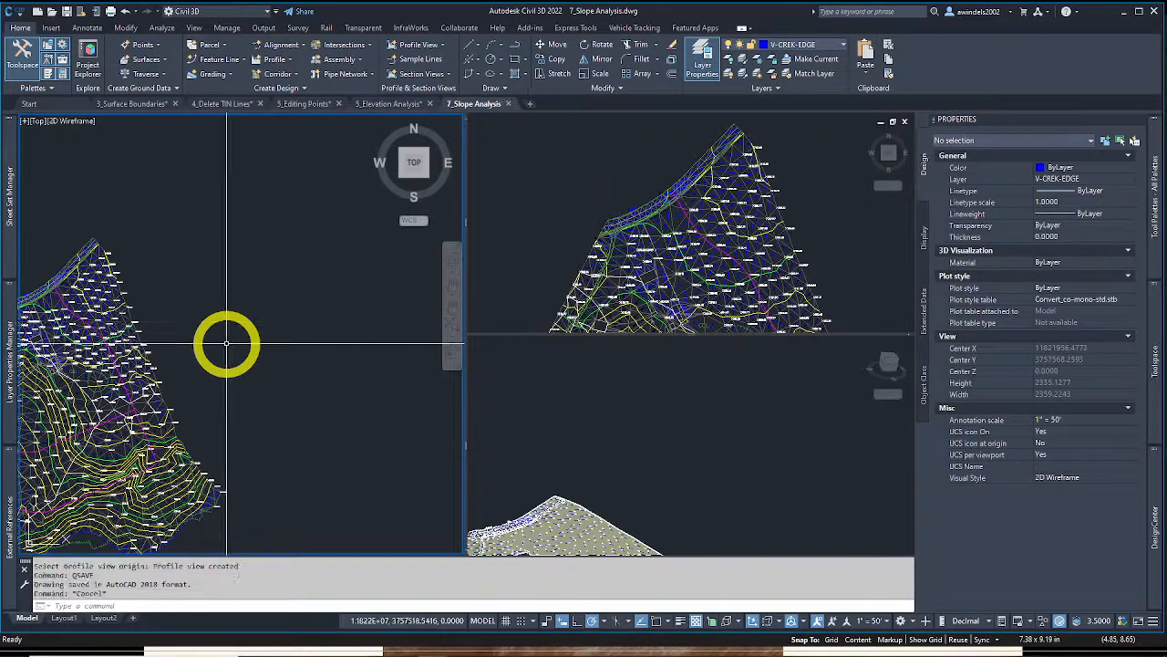
key(Escape)
key(Escape)
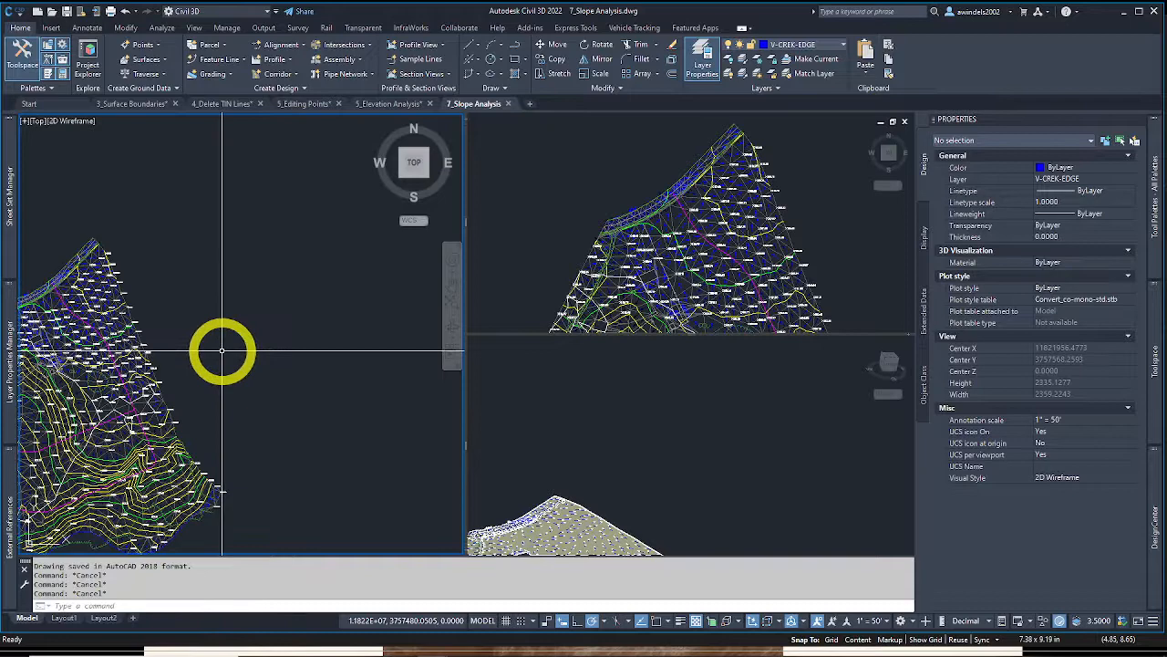
Open the drawing 8_Labeling Surfaces.dwg from the FOR VIDEO folder and cancel any active command
click(51, 13)
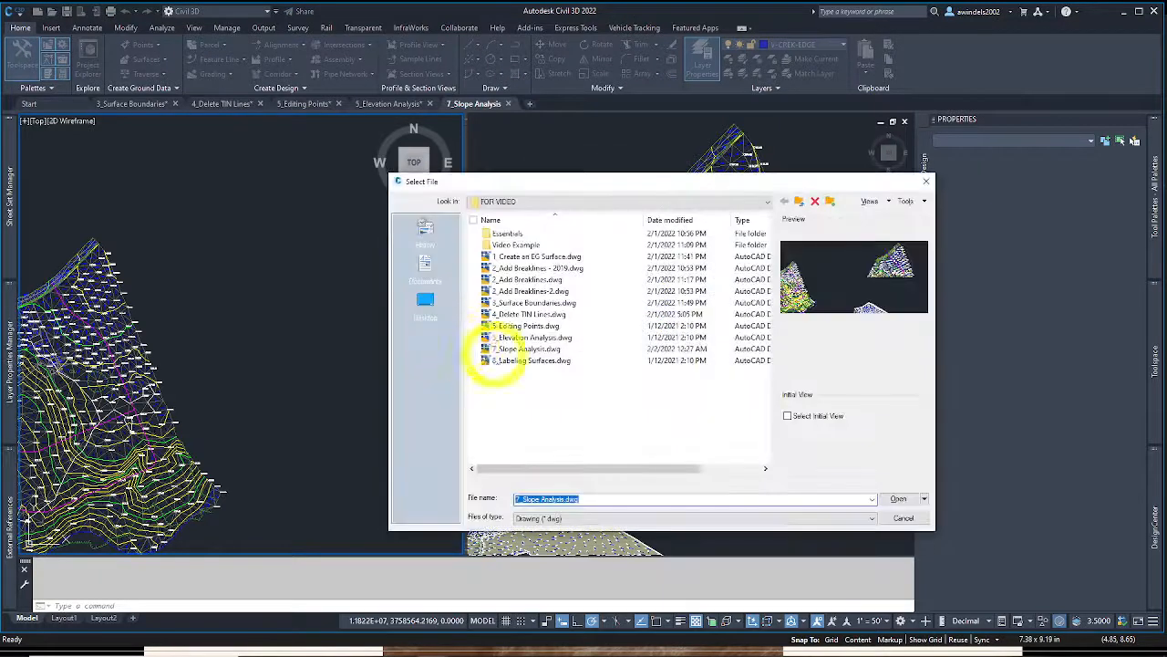
double_click(522, 360)
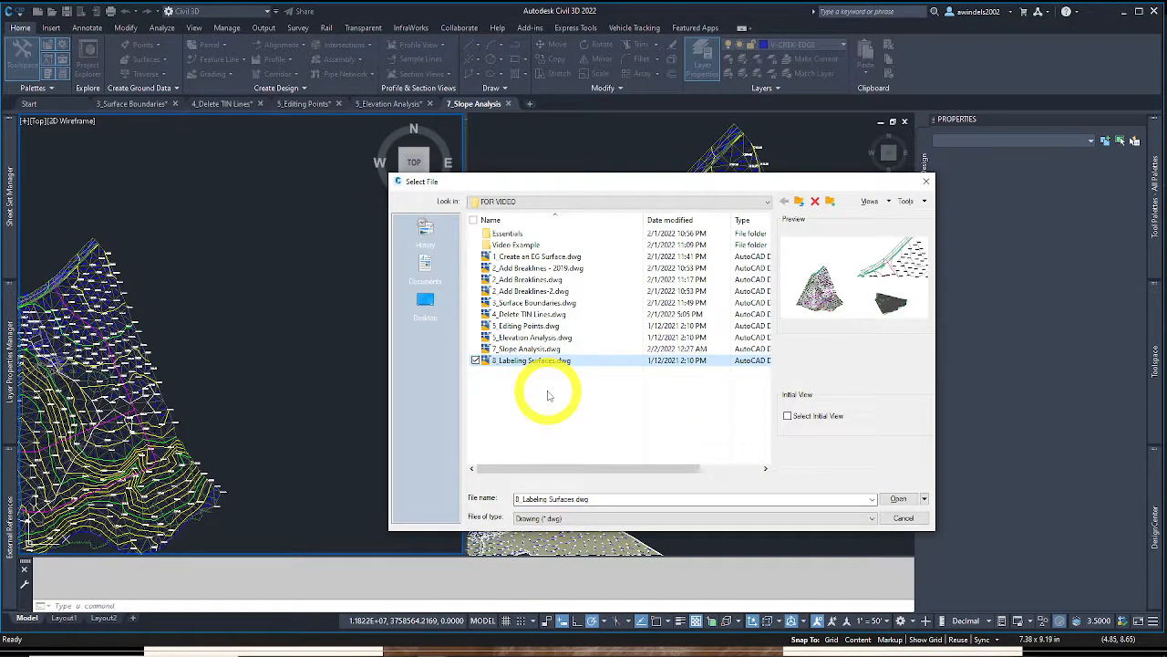
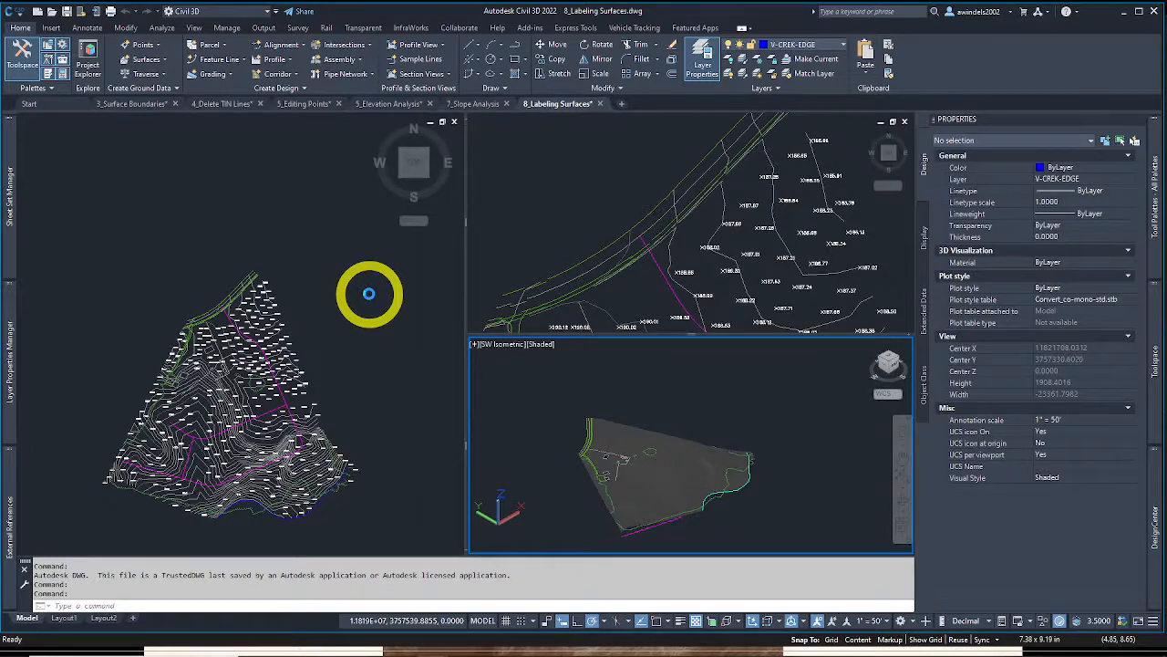
key(Escape)
key(Escape)
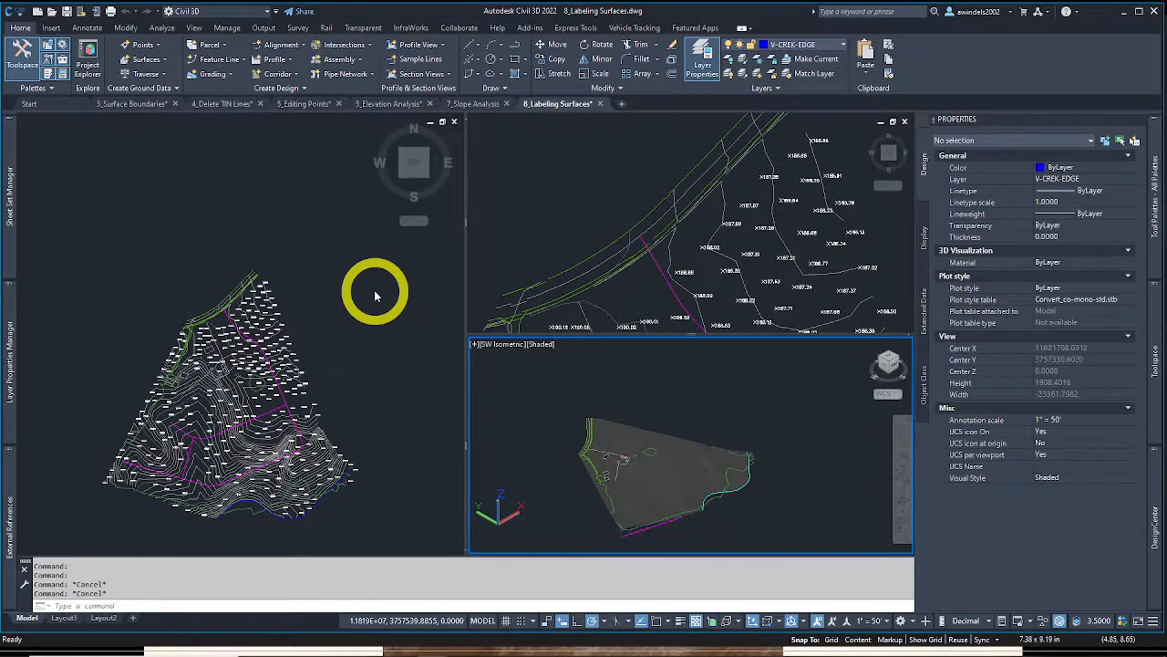
key(Escape)
key(Escape)
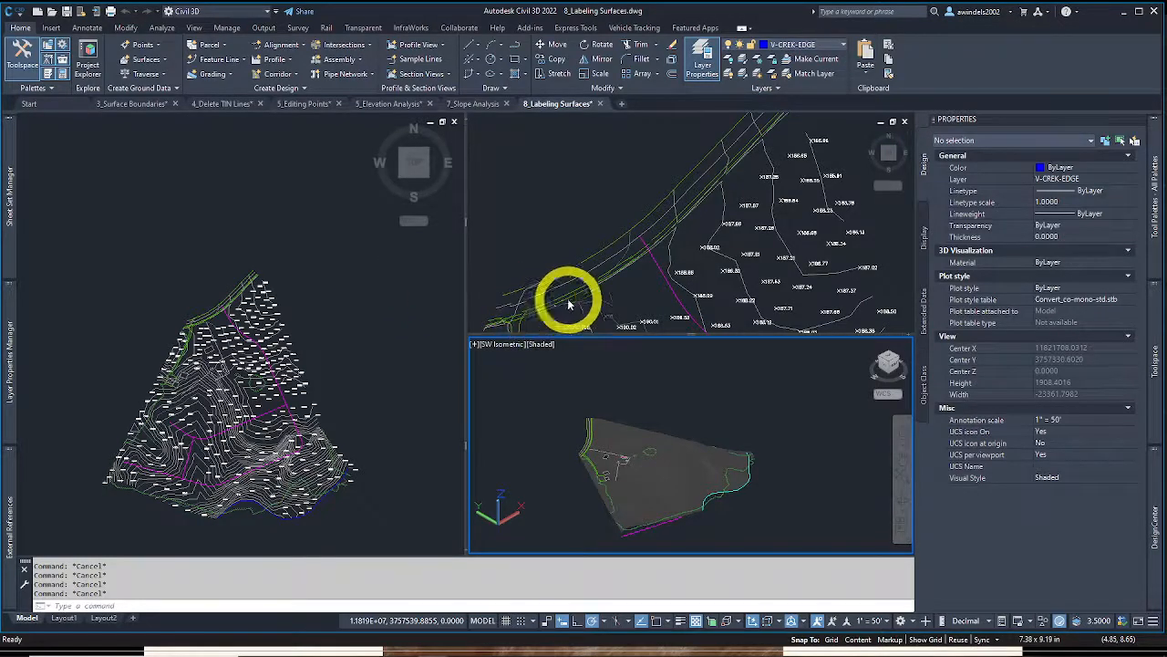
Activate the close-up plan viewport and select surface EG by one of its contours near the road, leaving the centreline polyline unselected
click(653, 279)
click(657, 260)
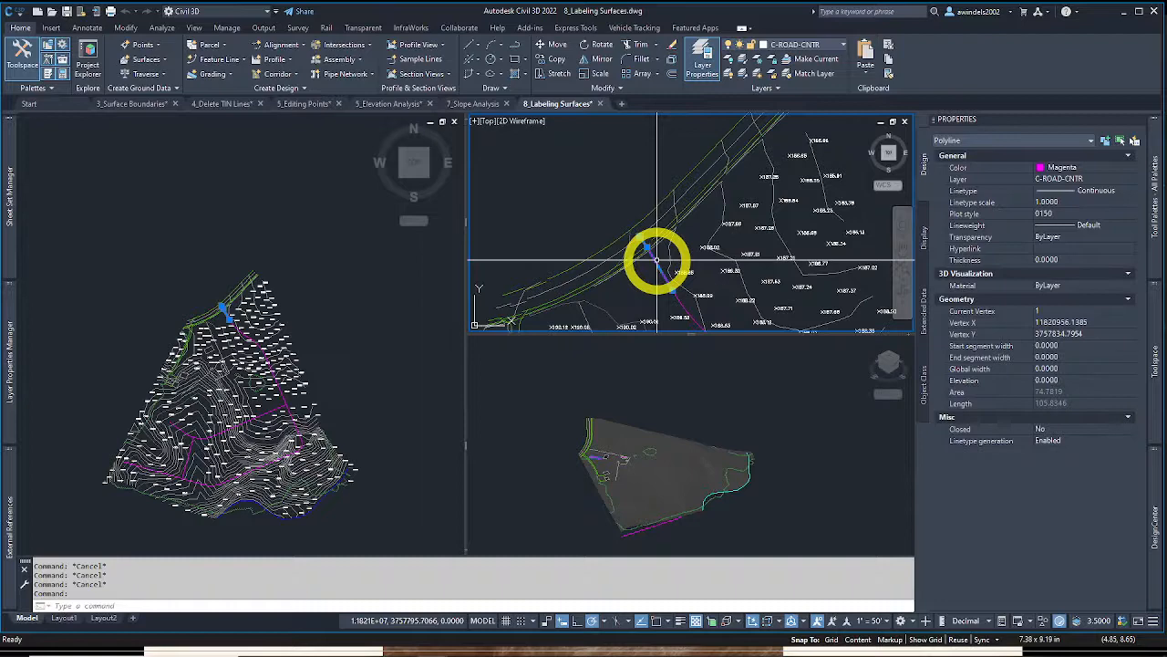
key(Escape)
key(Escape)
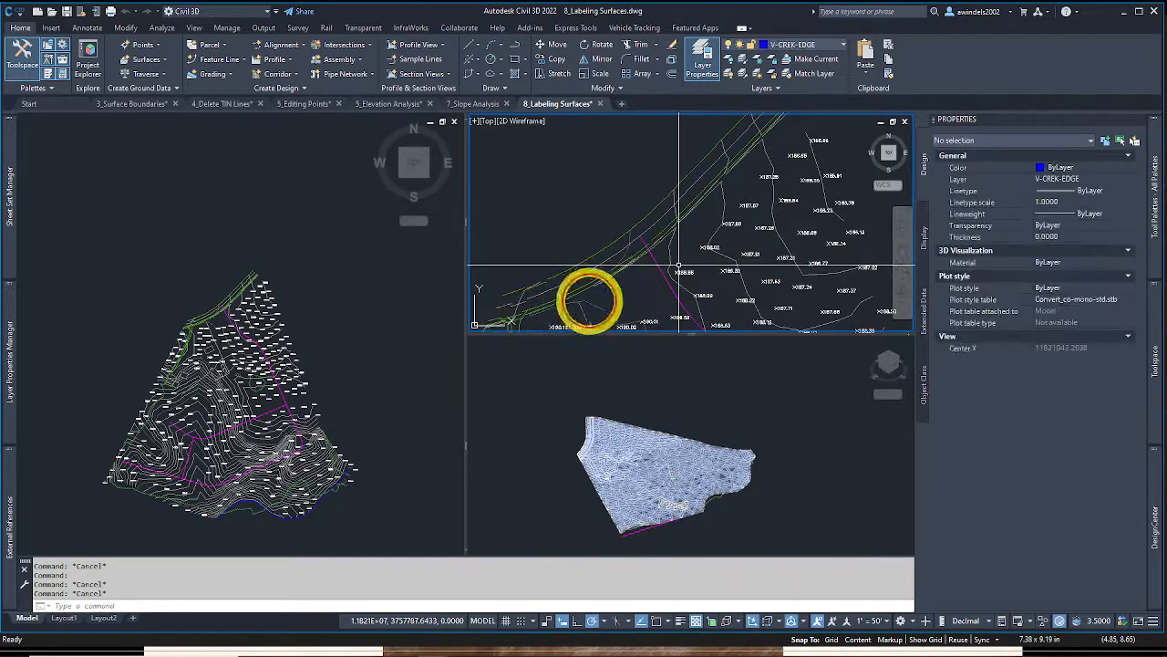
click(594, 301)
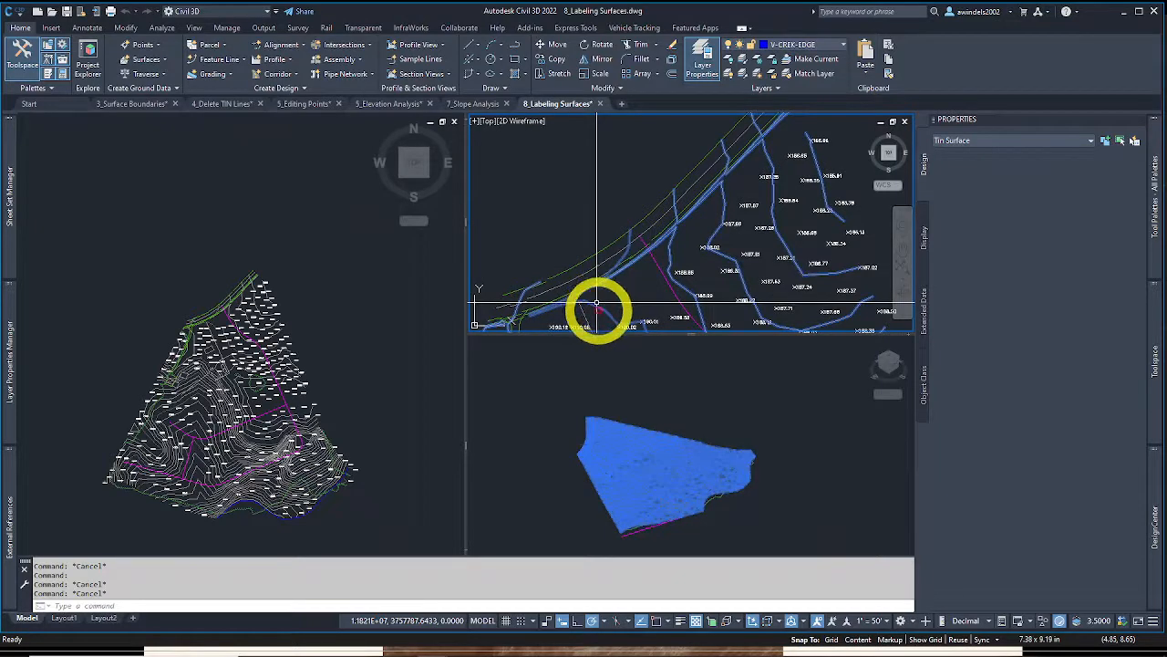
click(599, 310)
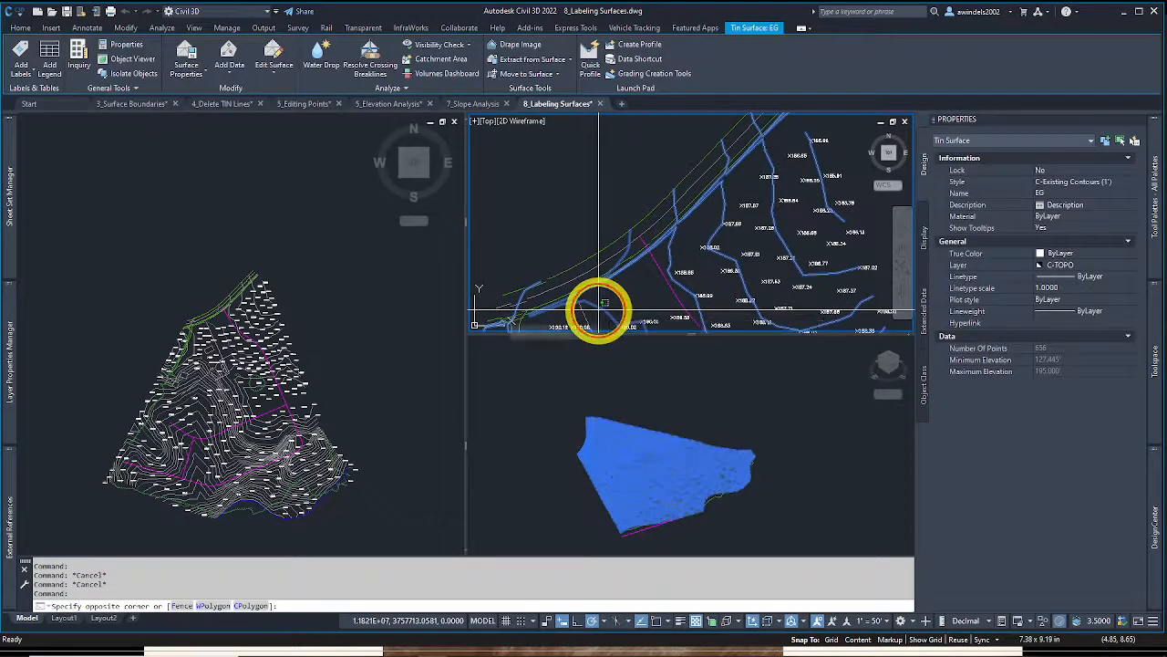
click(599, 310)
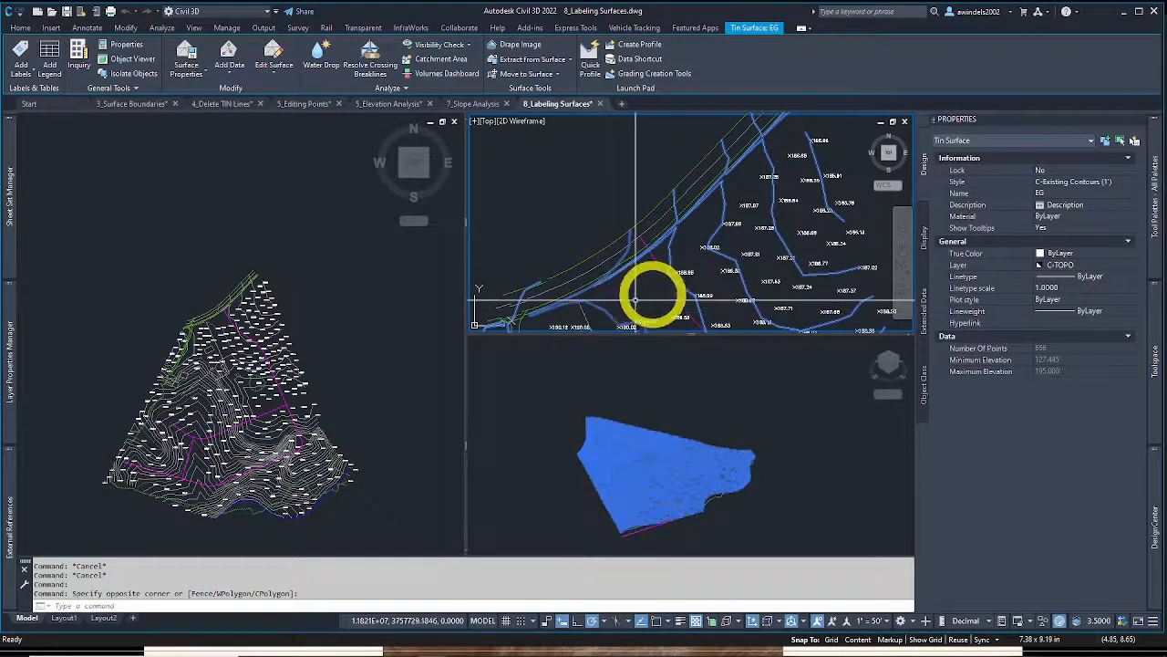
mouse_move(657, 292)
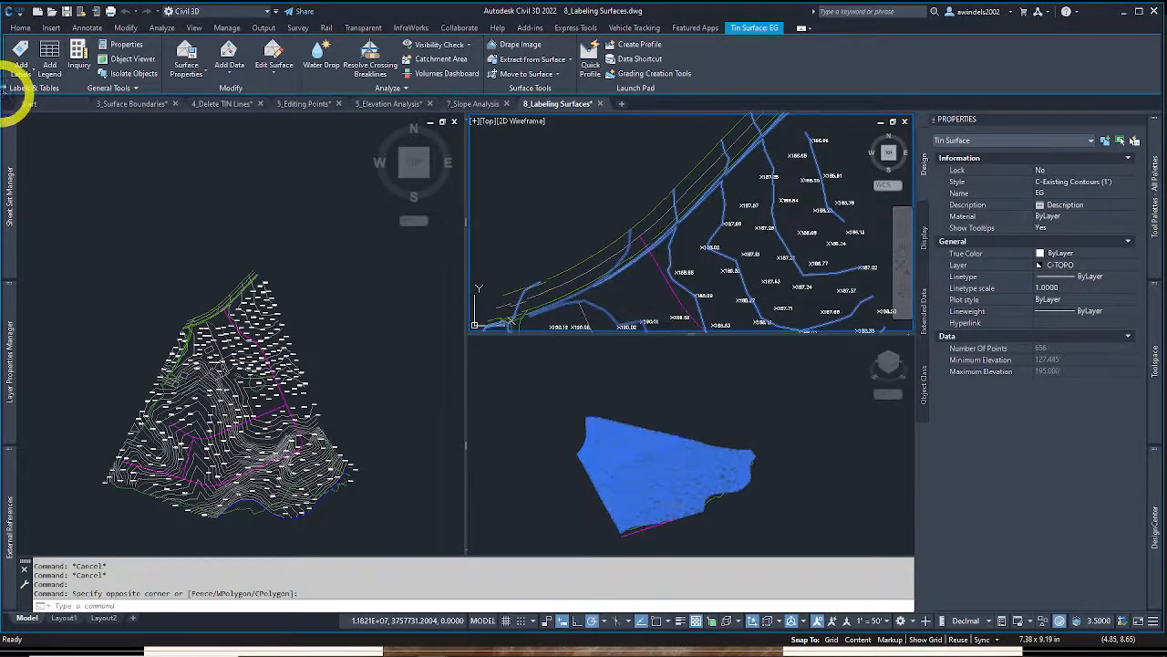
Start adding labels to surface EG, with the feature set to Surface and the label type to Spot Elevation
click(24, 74)
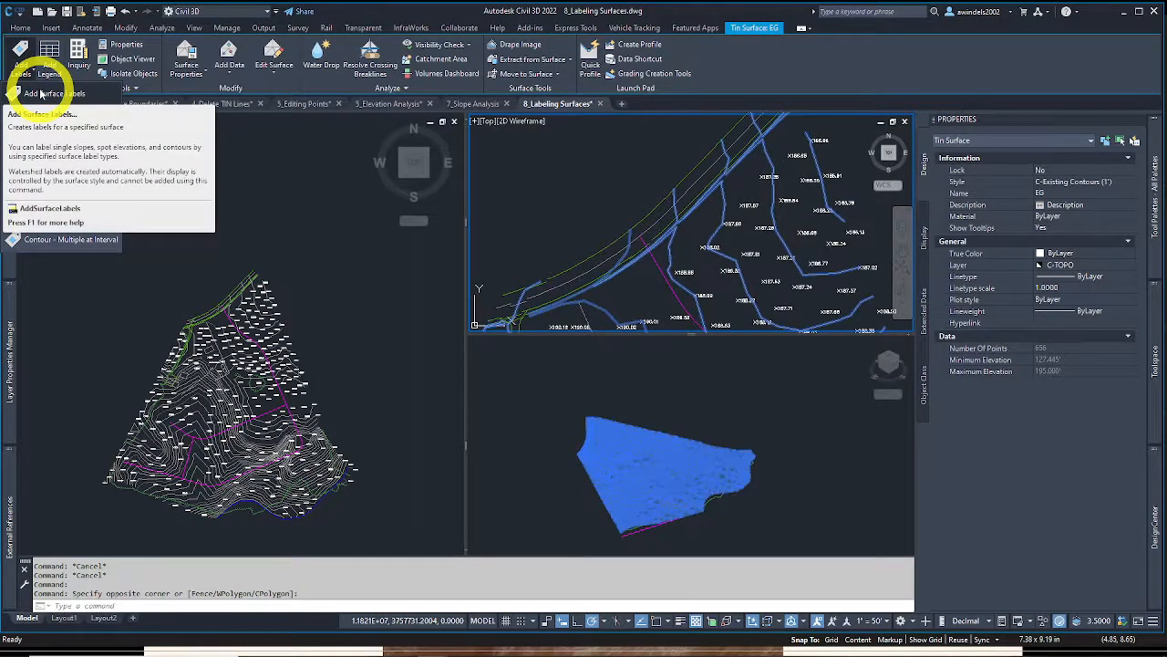
click(40, 94)
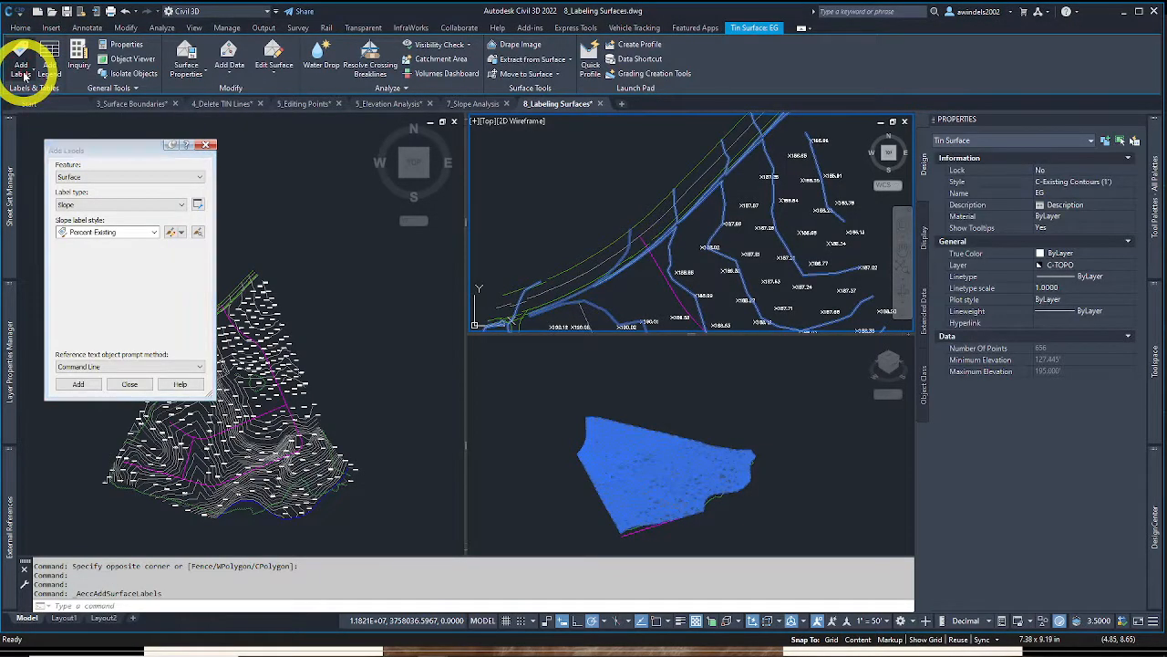
mouse_move(80, 151)
mouse_down()
mouse_move(89, 137)
mouse_move(79, 142)
mouse_up()
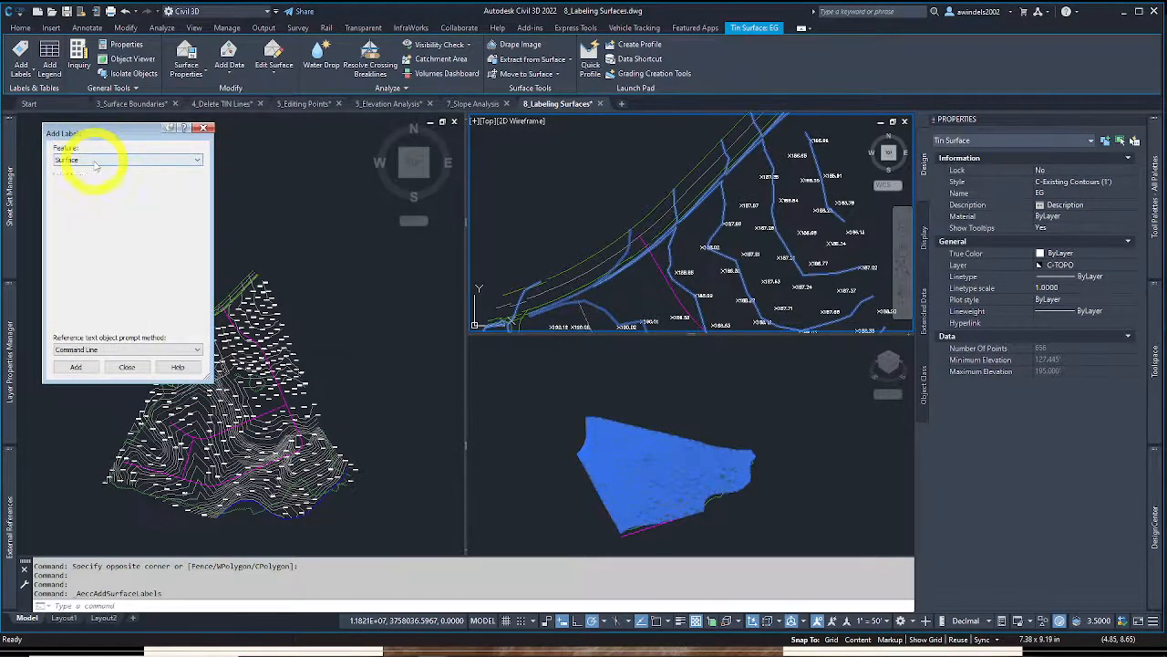
click(94, 160)
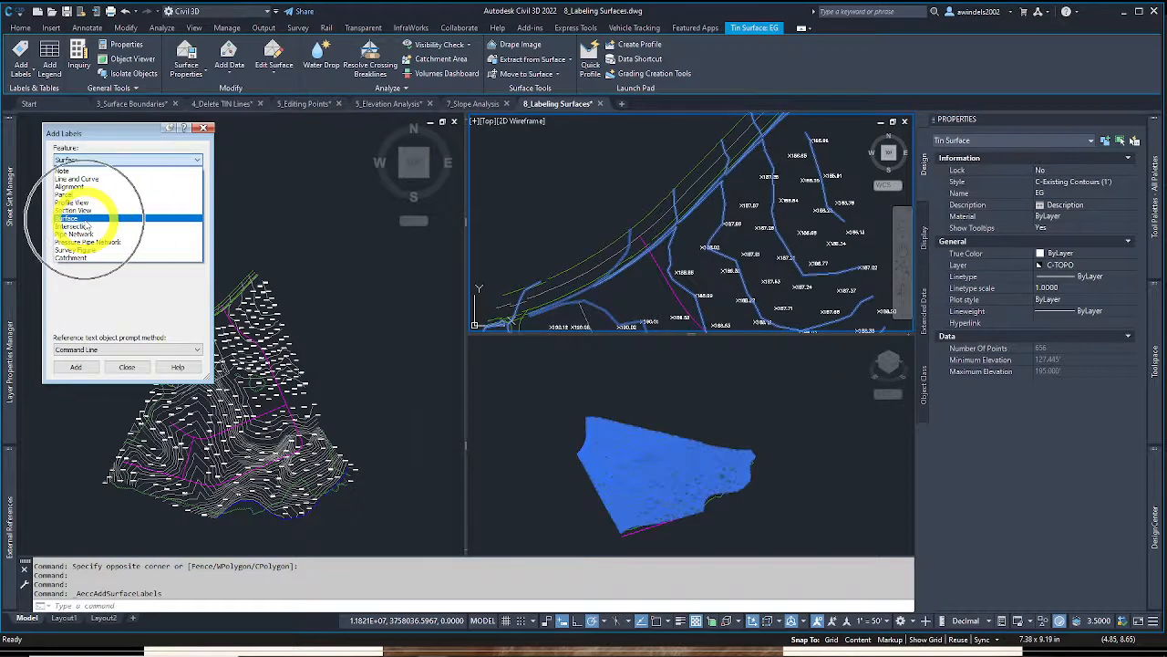
click(87, 219)
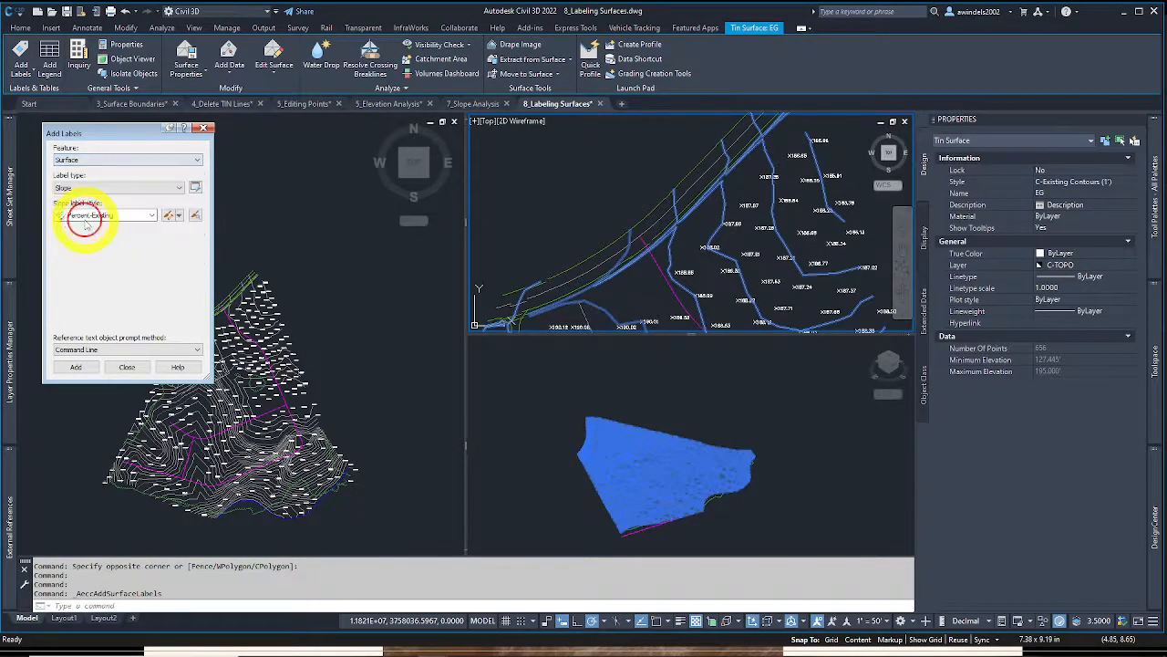
click(77, 188)
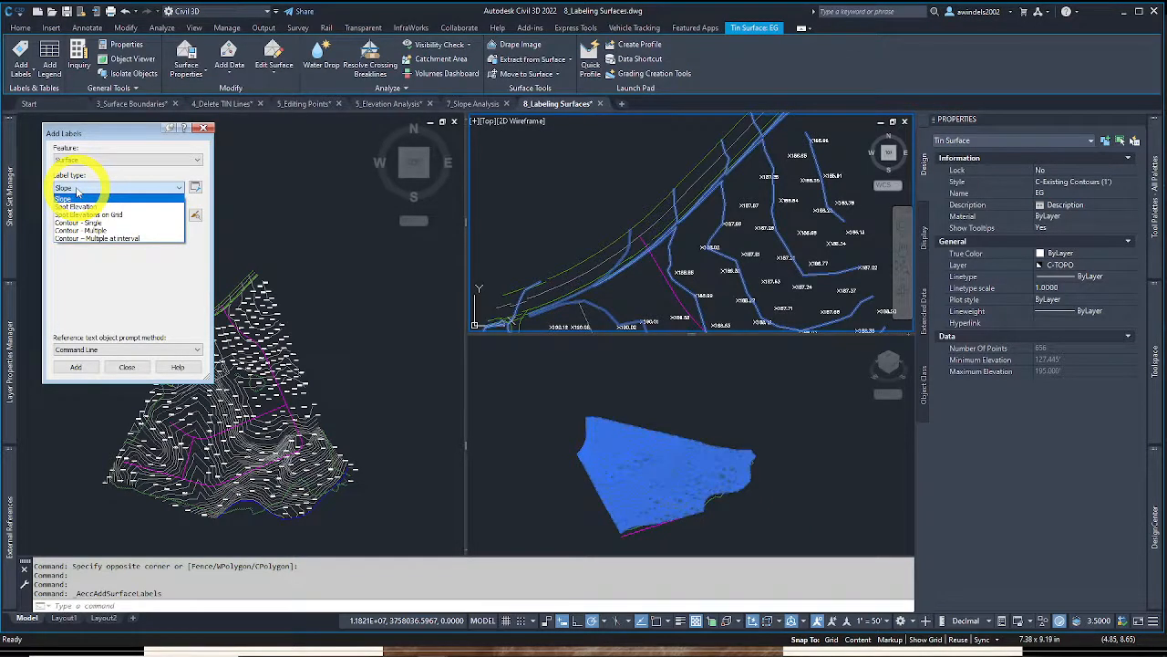
click(80, 206)
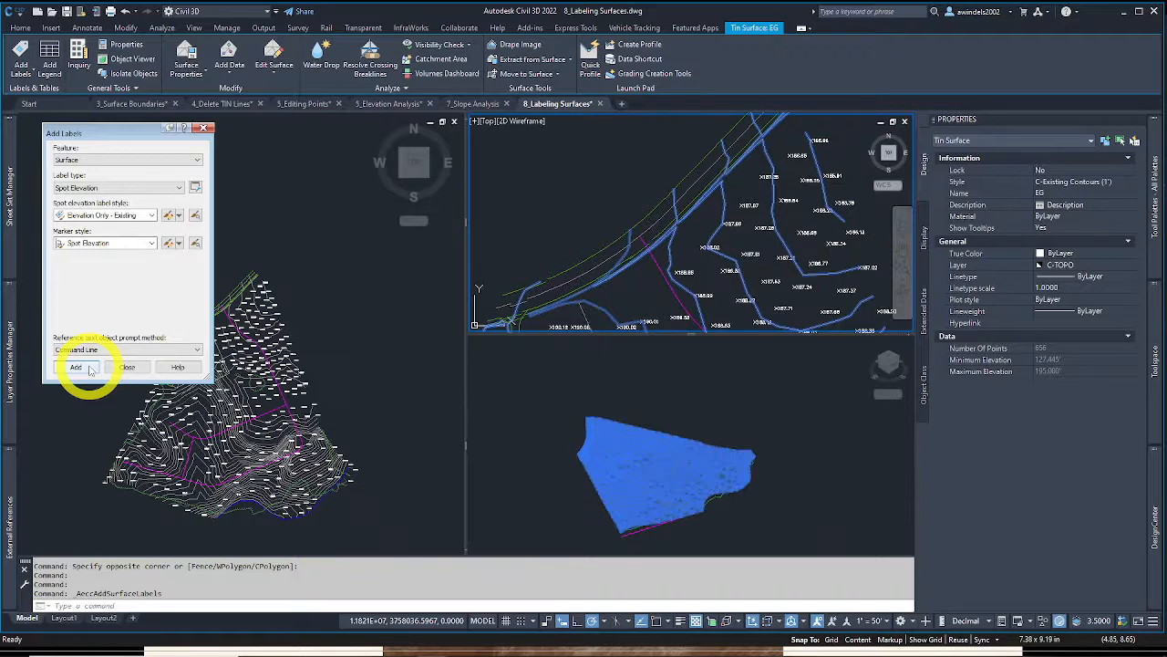
Choose the Elevation Only - Existing label style and keep Spot Elevation as the marker style for the spot labels
click(84, 243)
click(84, 242)
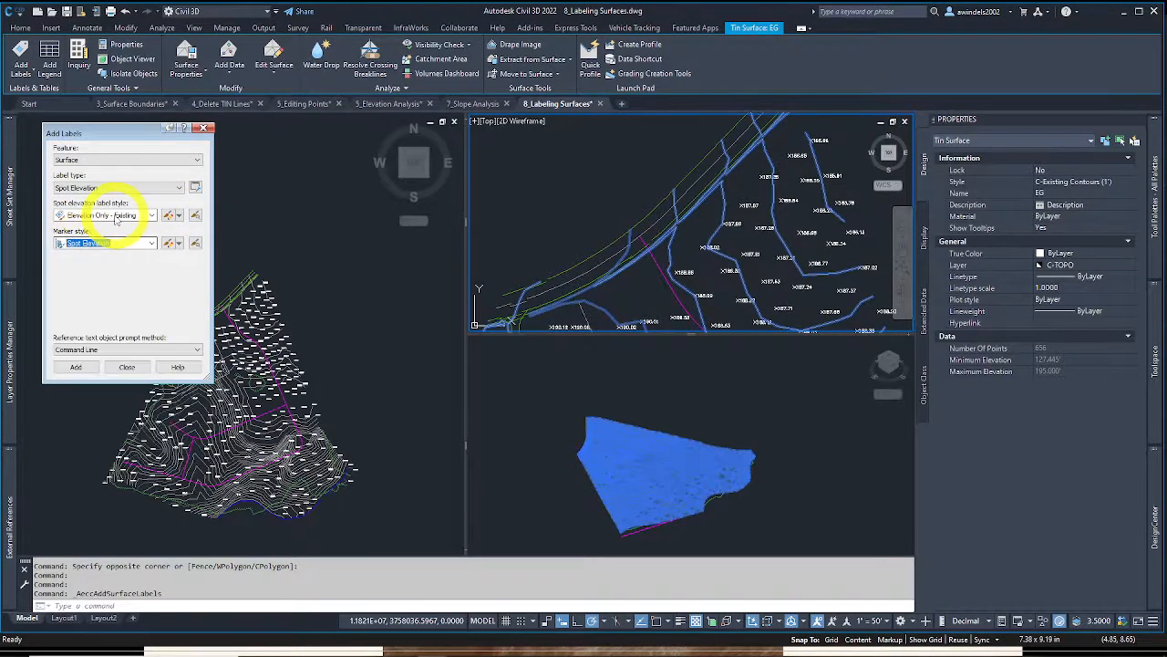
click(102, 214)
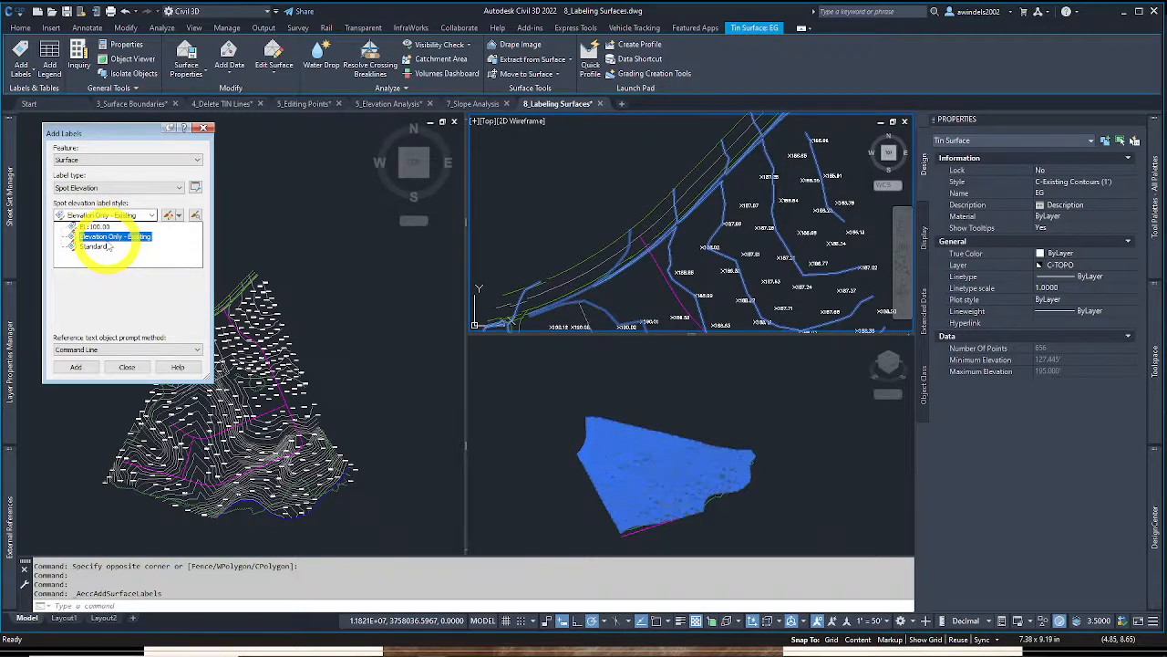
click(94, 248)
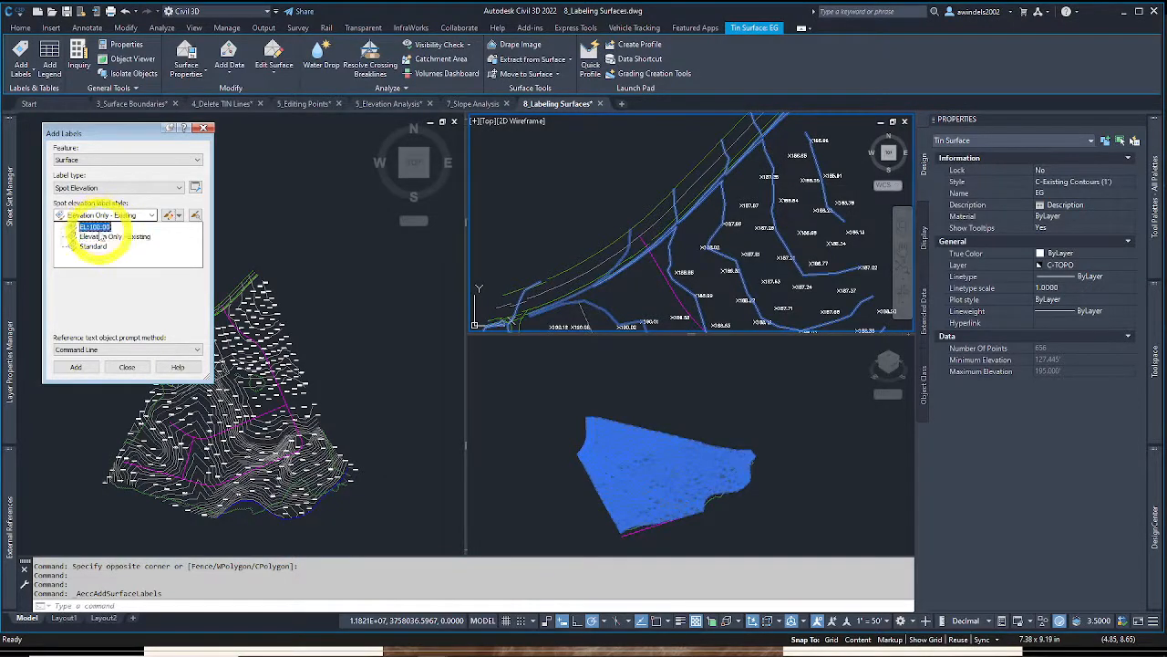
click(107, 237)
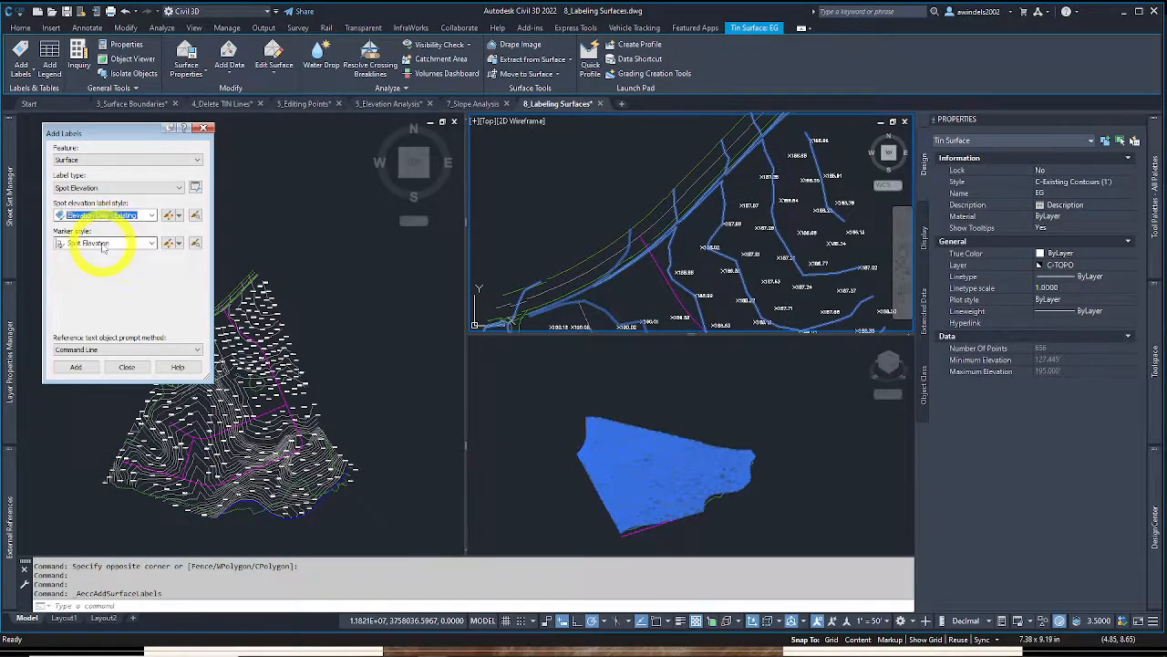
click(93, 244)
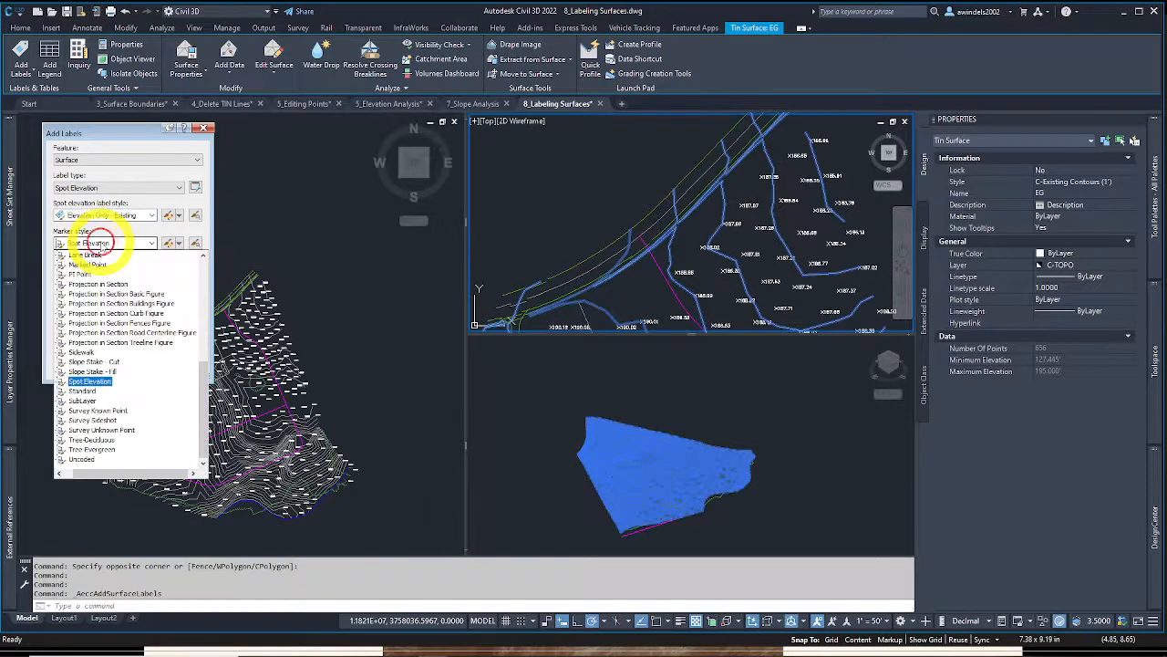
scroll(98, 344, up, 3)
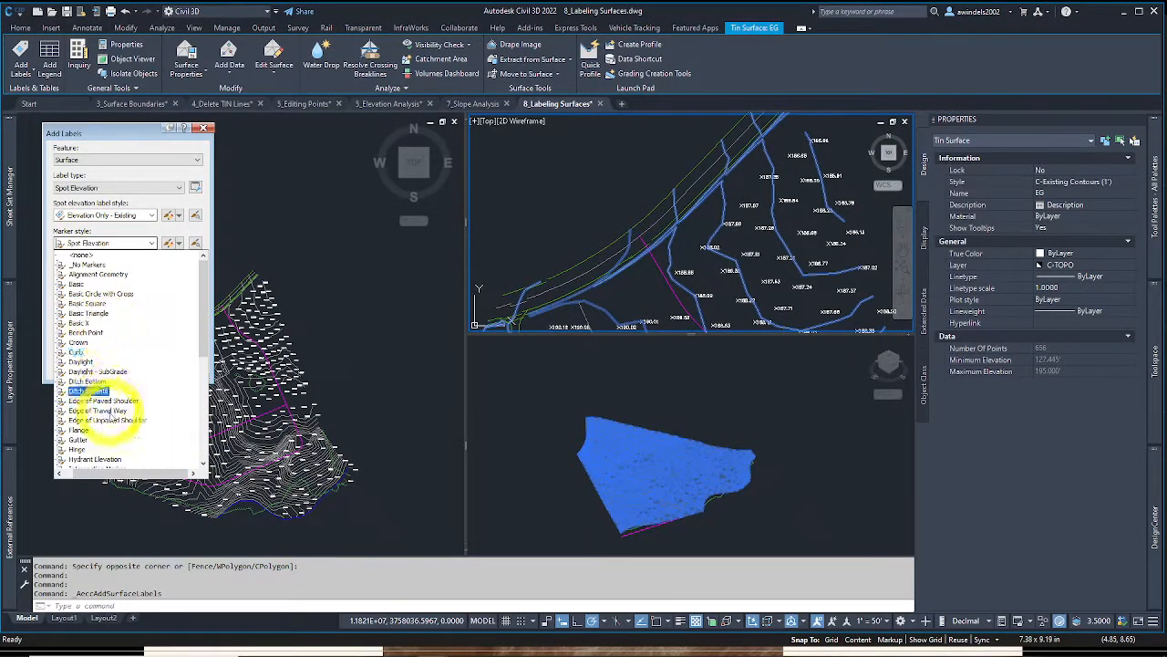
key(Escape)
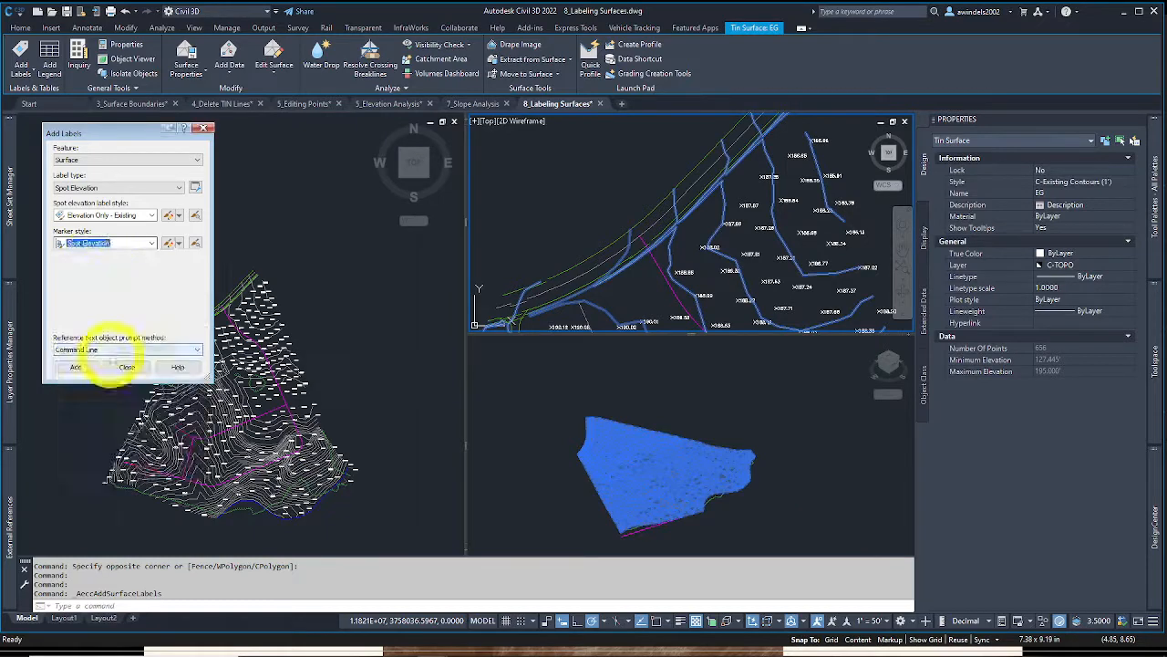
With object snap on, place a spot elevation label at the centreline polyline's endpoint on the existing road, and end the command
click(78, 367)
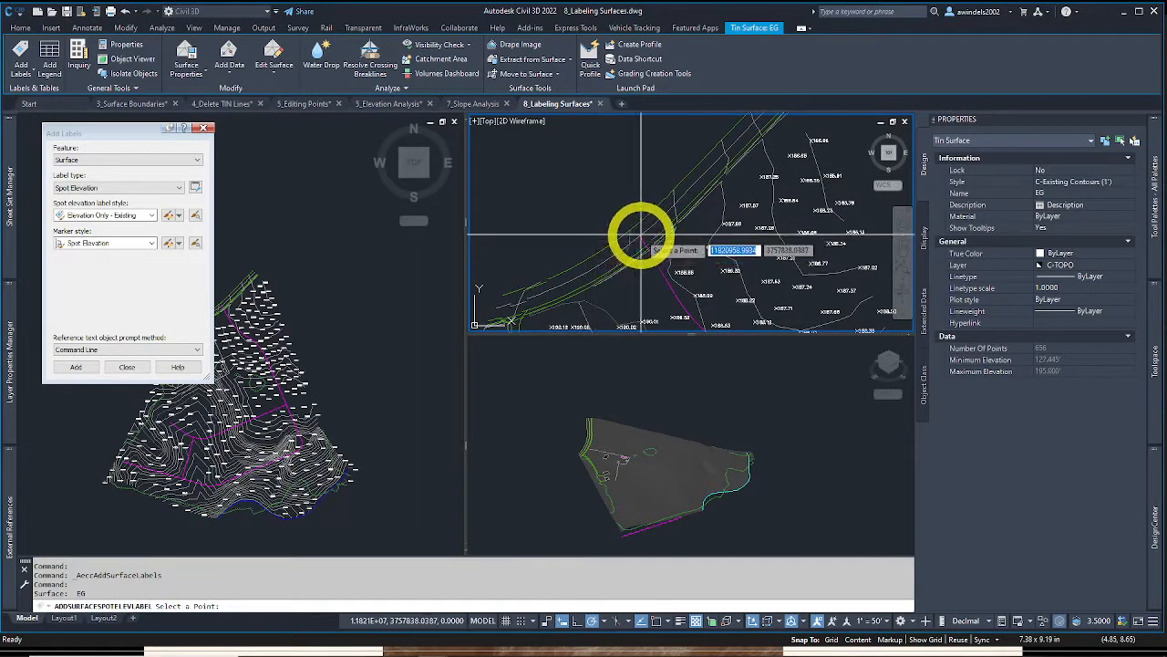
click(657, 621)
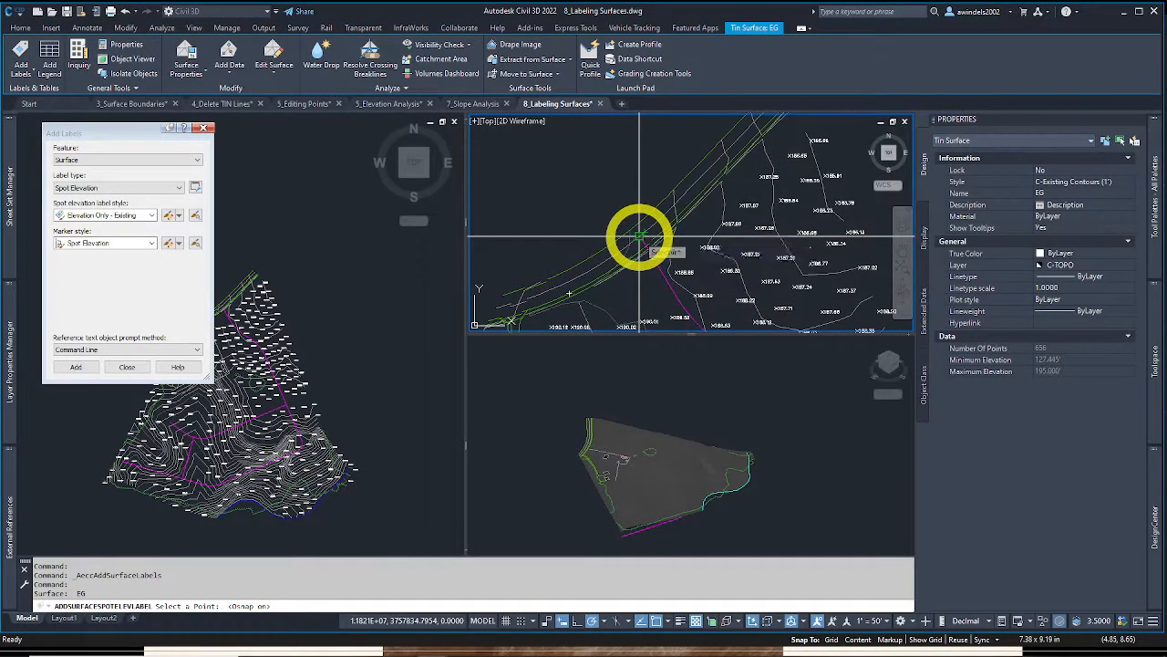
scroll(657, 215, up, 3)
scroll(657, 215, up, 2)
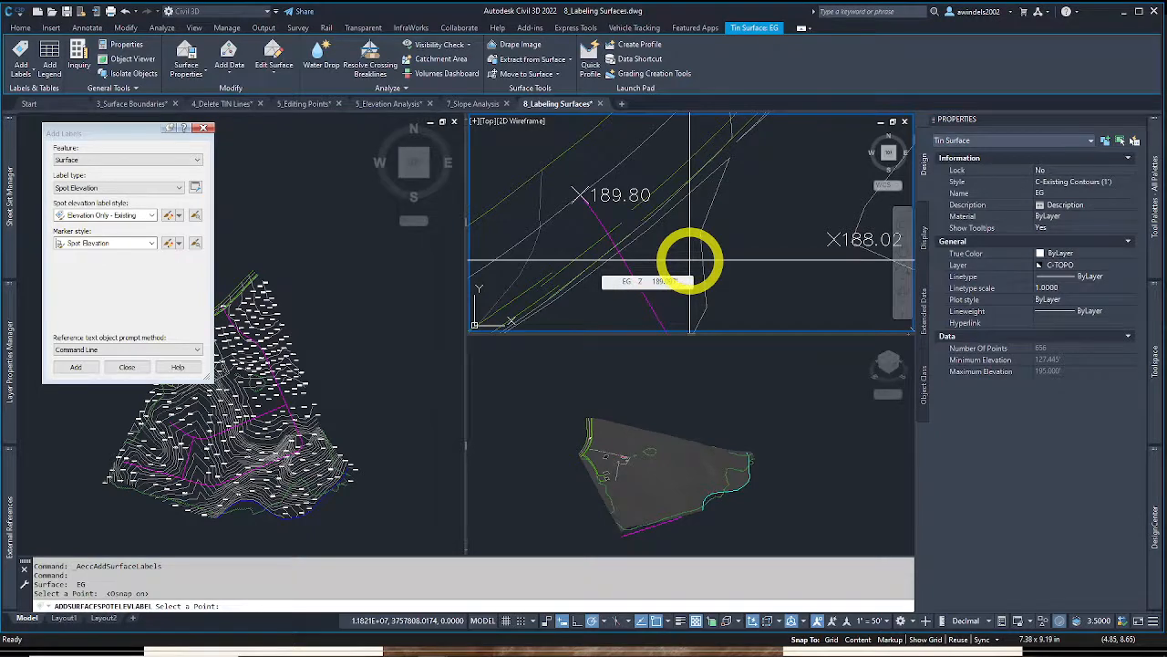
key(Escape)
middle_drag(689, 260, 675, 282)
click(671, 274)
key(Escape)
key(Escape)
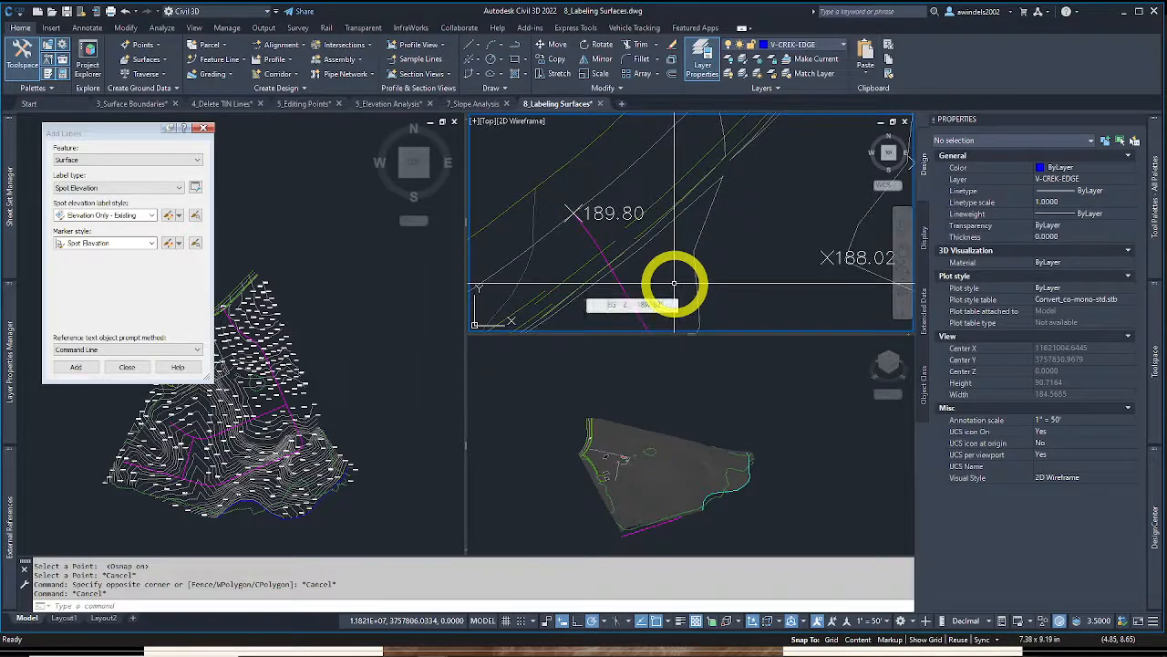
key(Escape)
key(Escape)
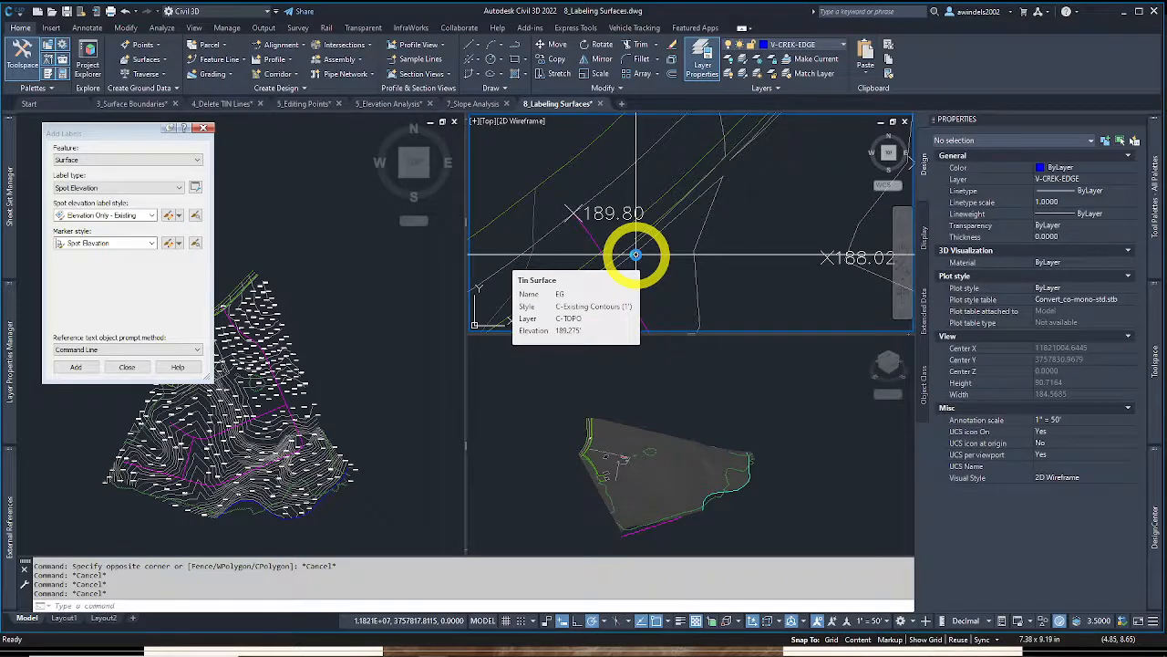
Examine the contours and spot elevations along the centreline polyline, from the road down to the bend on the steep slope
middle_drag(664, 258, 660, 209)
middle_drag(669, 297, 648, 147)
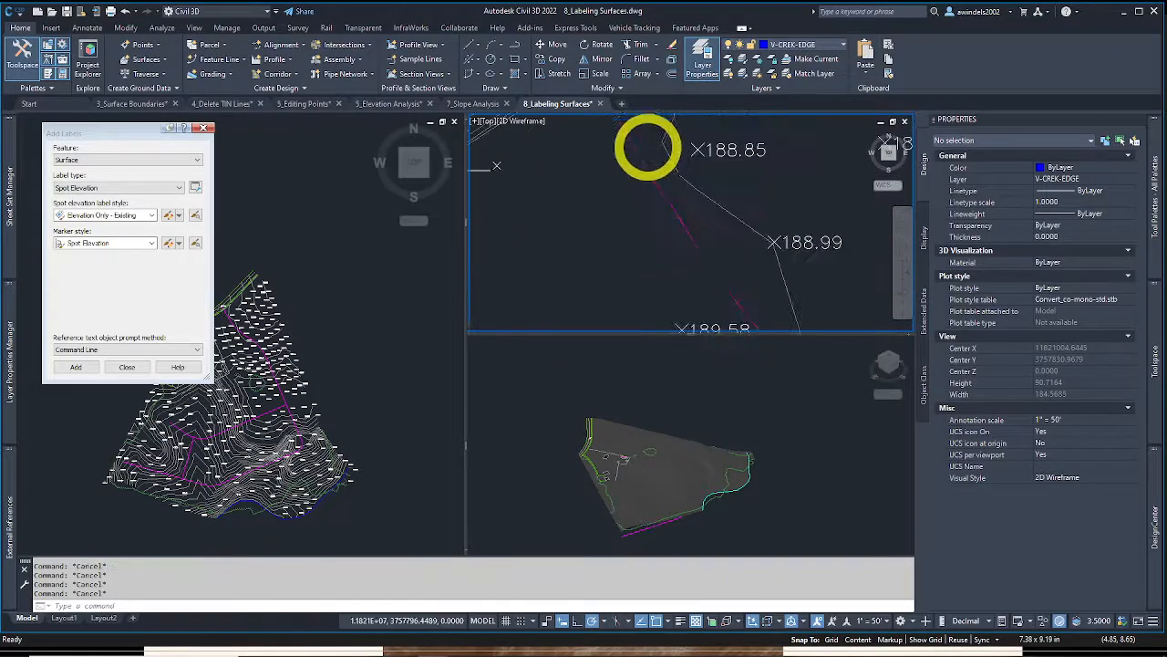
scroll(647, 147, down, 4)
scroll(683, 202, down, 3)
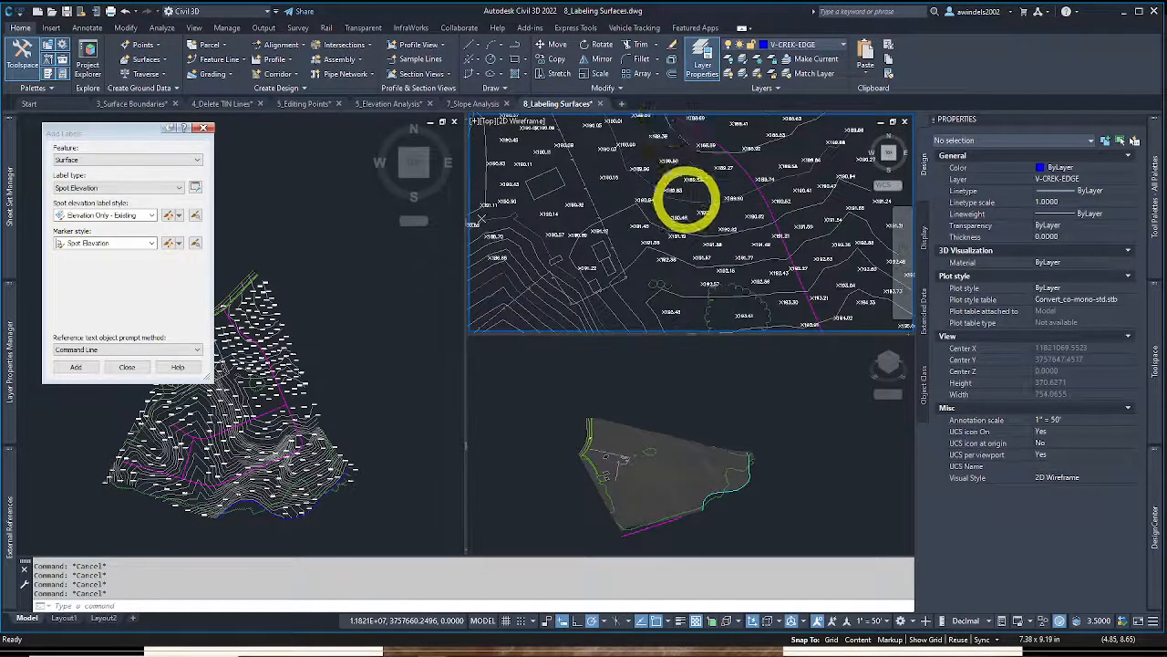
middle_drag(675, 301, 653, 162)
middle_drag(629, 310, 665, 222)
scroll(674, 216, up, 2)
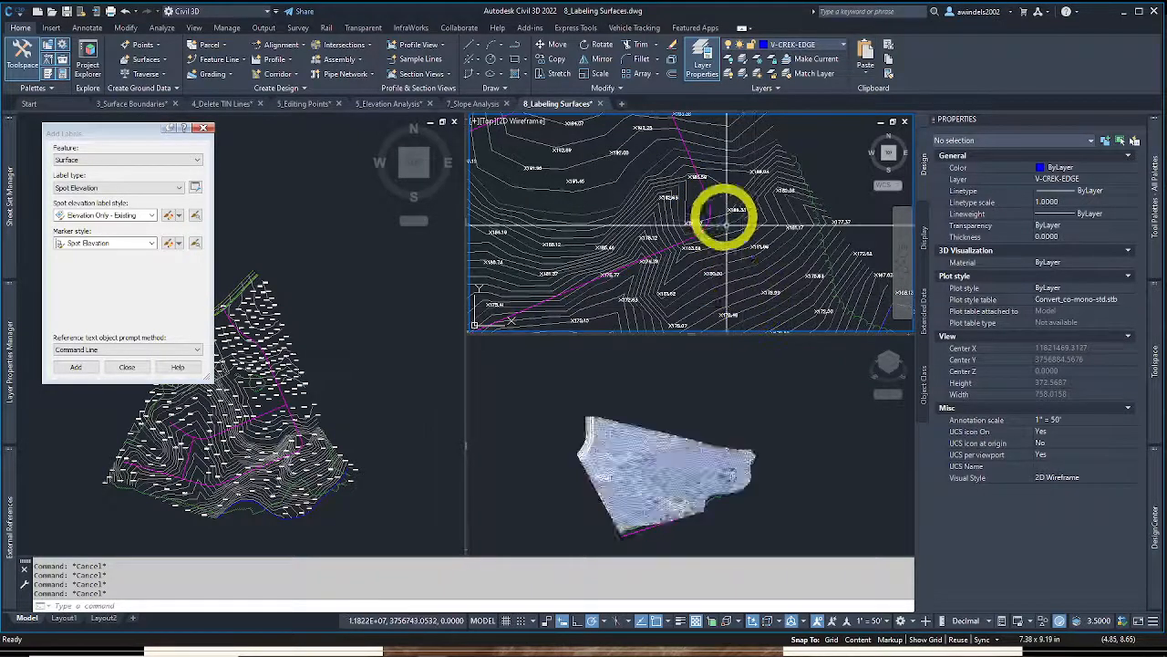
scroll(682, 259, down, 2)
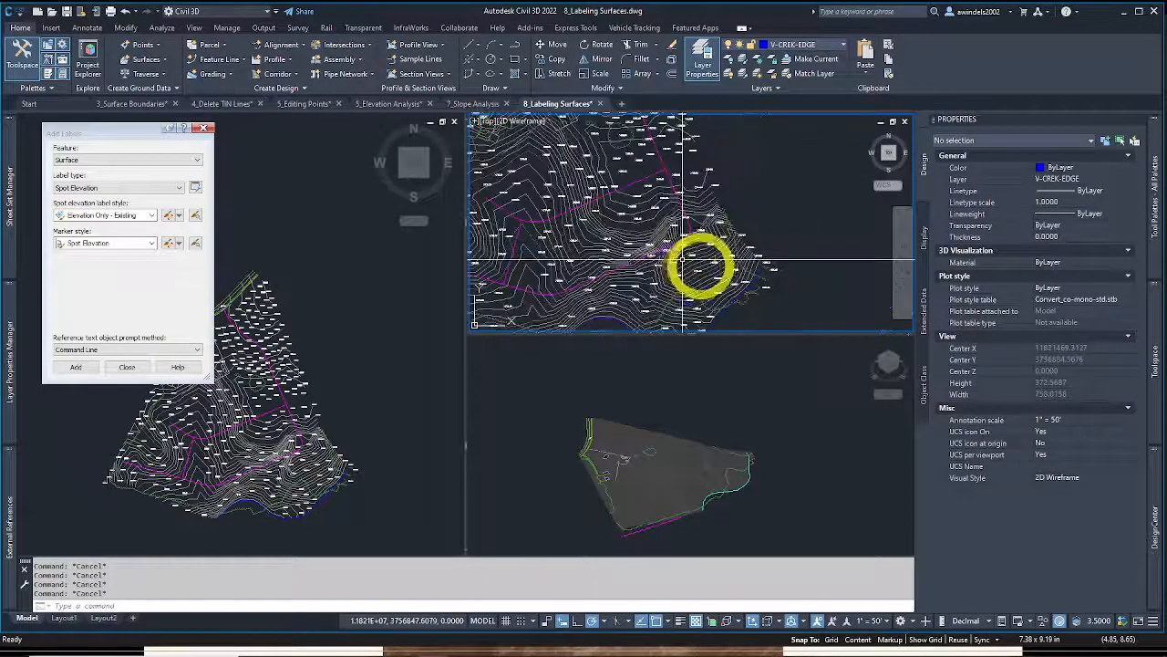
scroll(697, 237, up, 3)
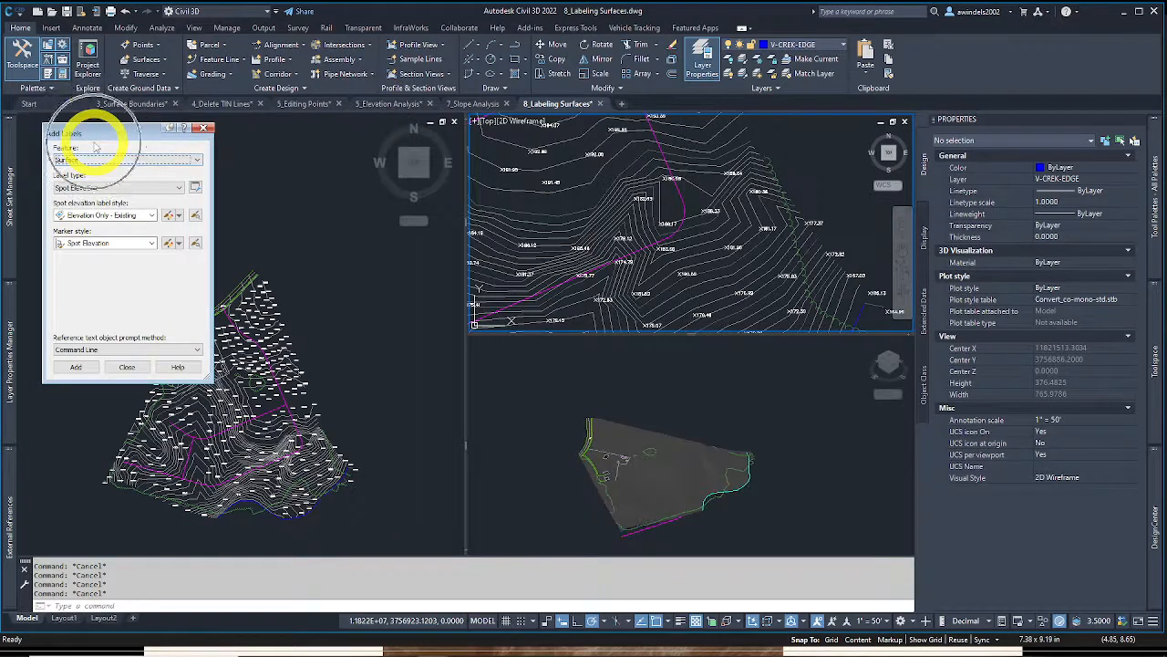
click(86, 28)
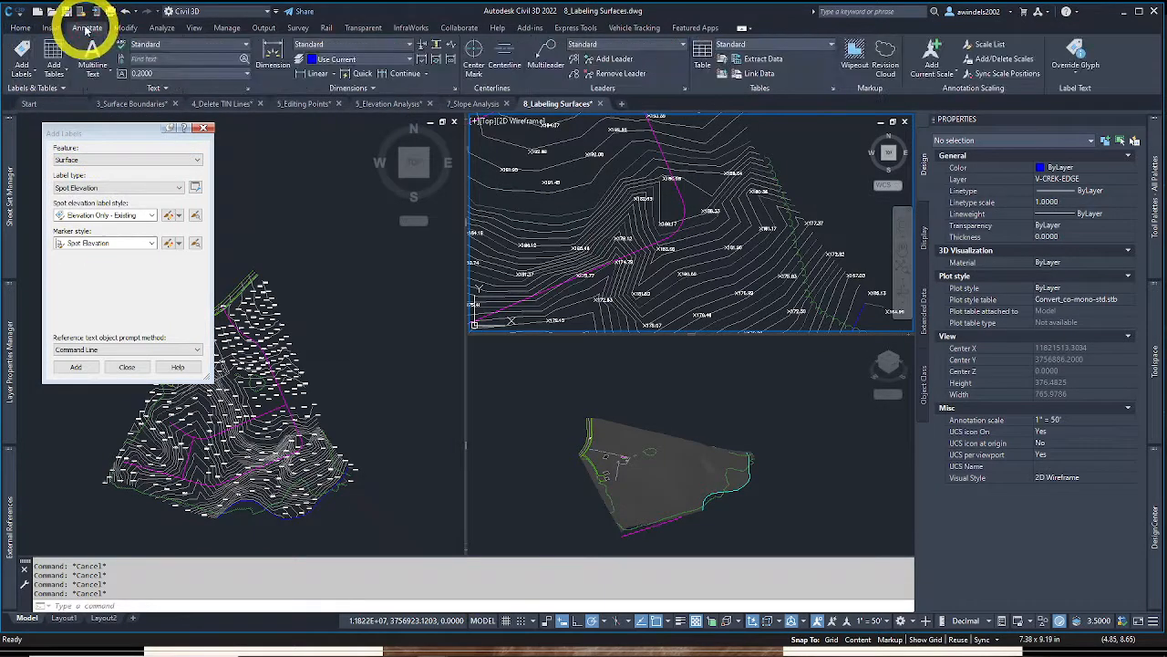
click(26, 61)
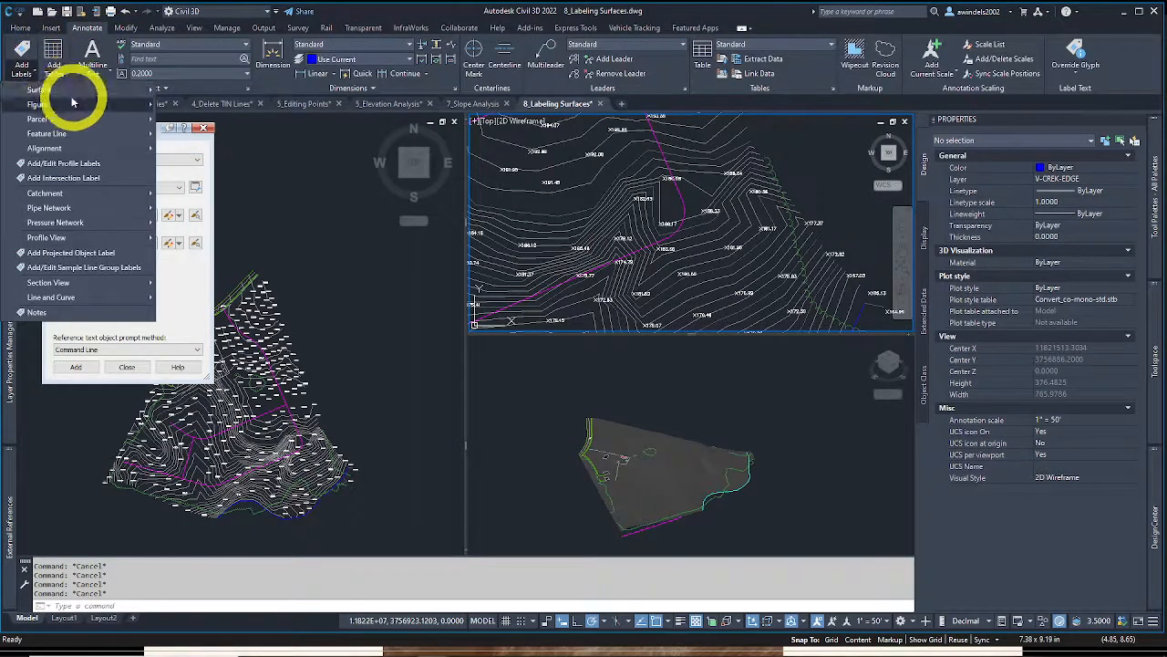
mouse_move(71, 89)
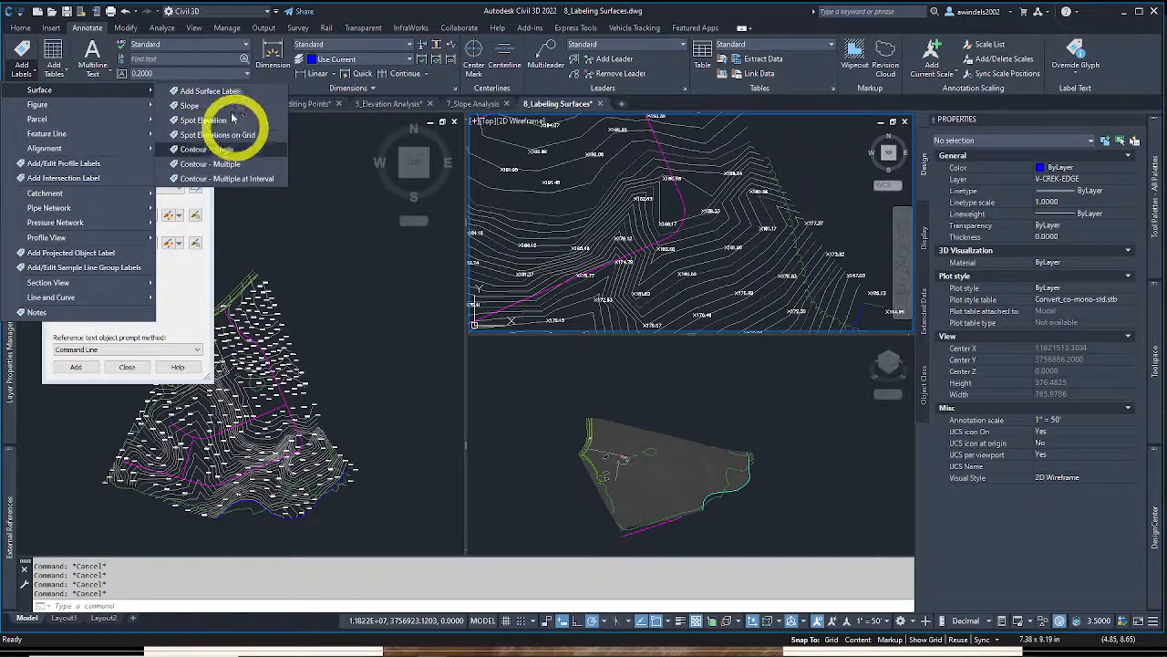
click(233, 118)
click(20, 29)
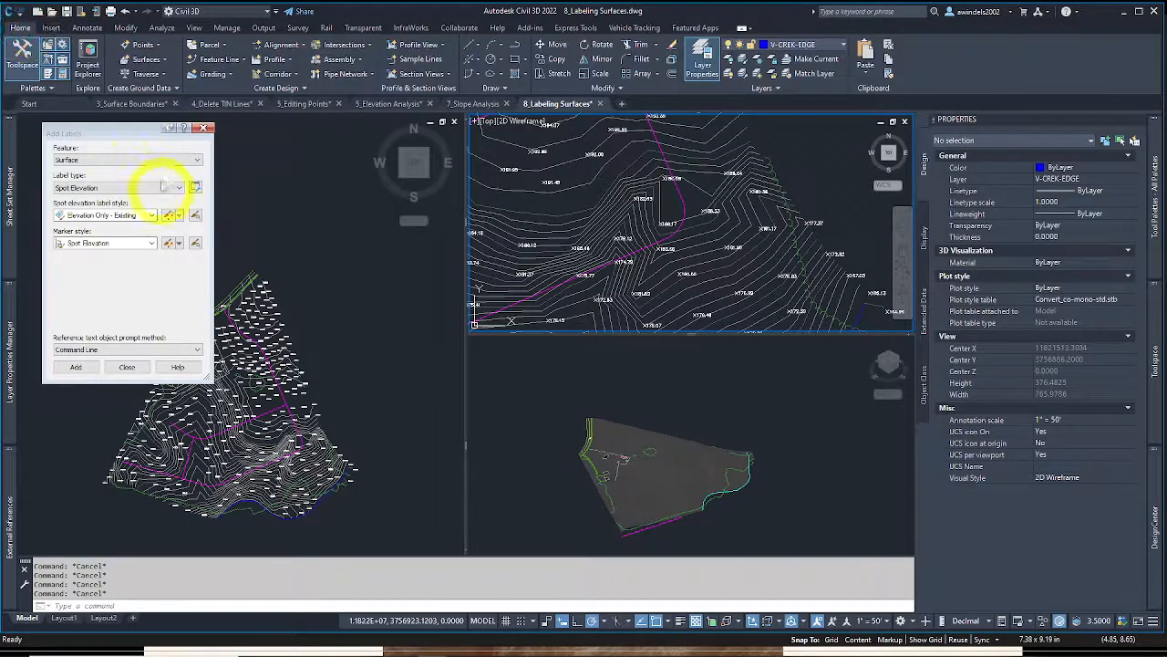
click(614, 186)
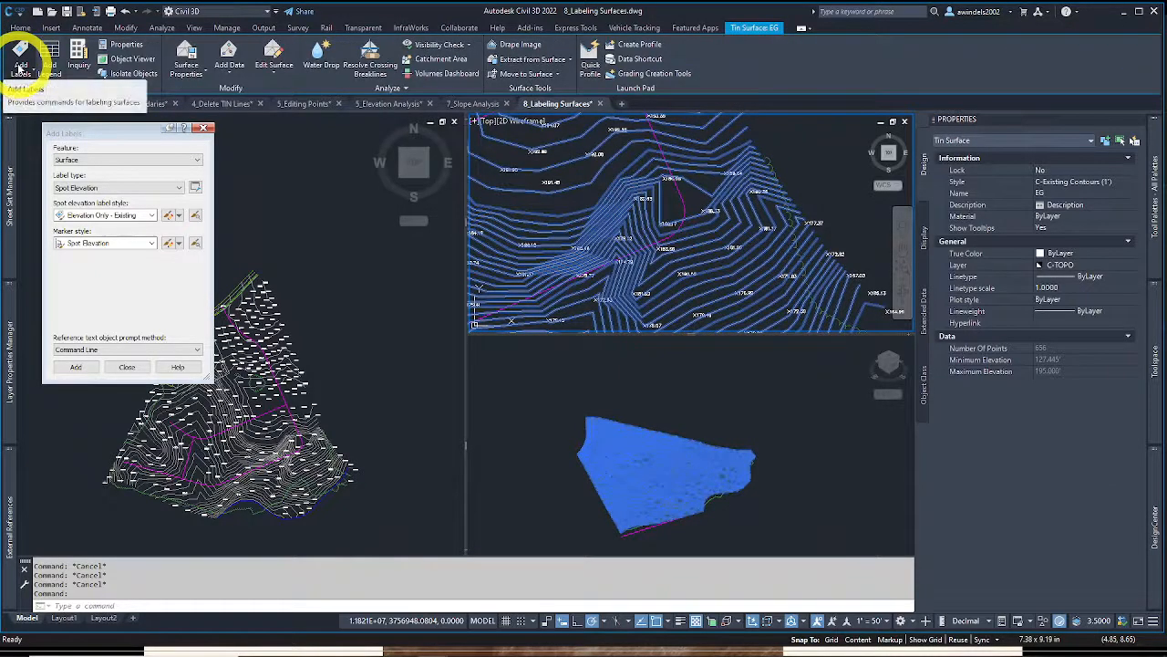
key(Escape)
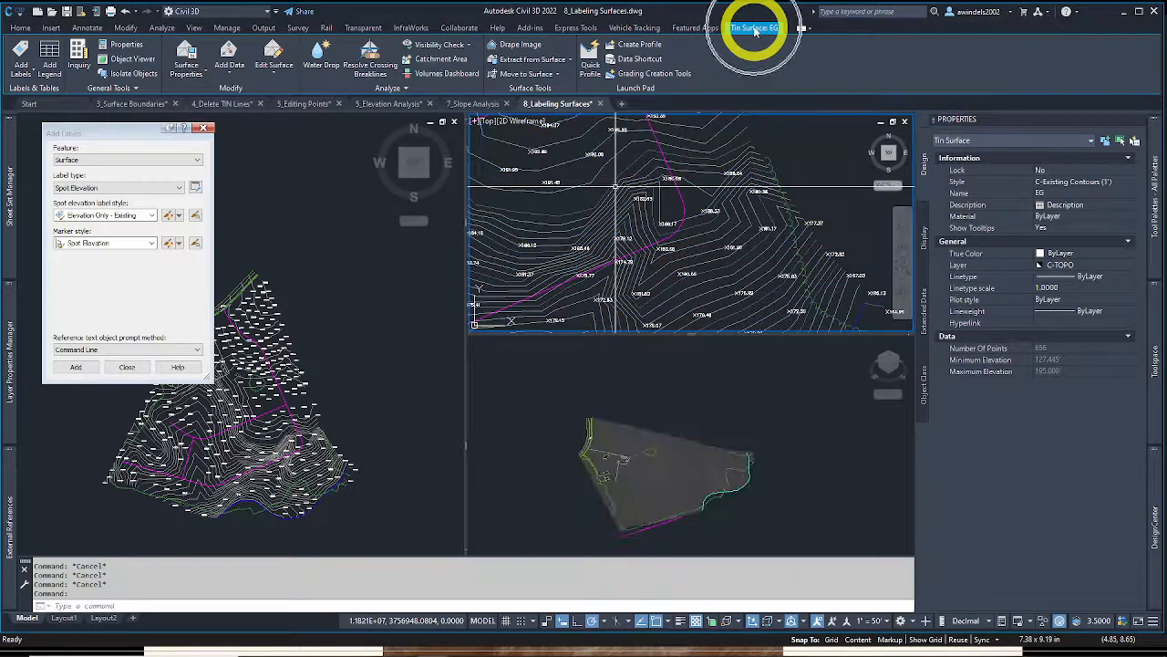
key(Escape)
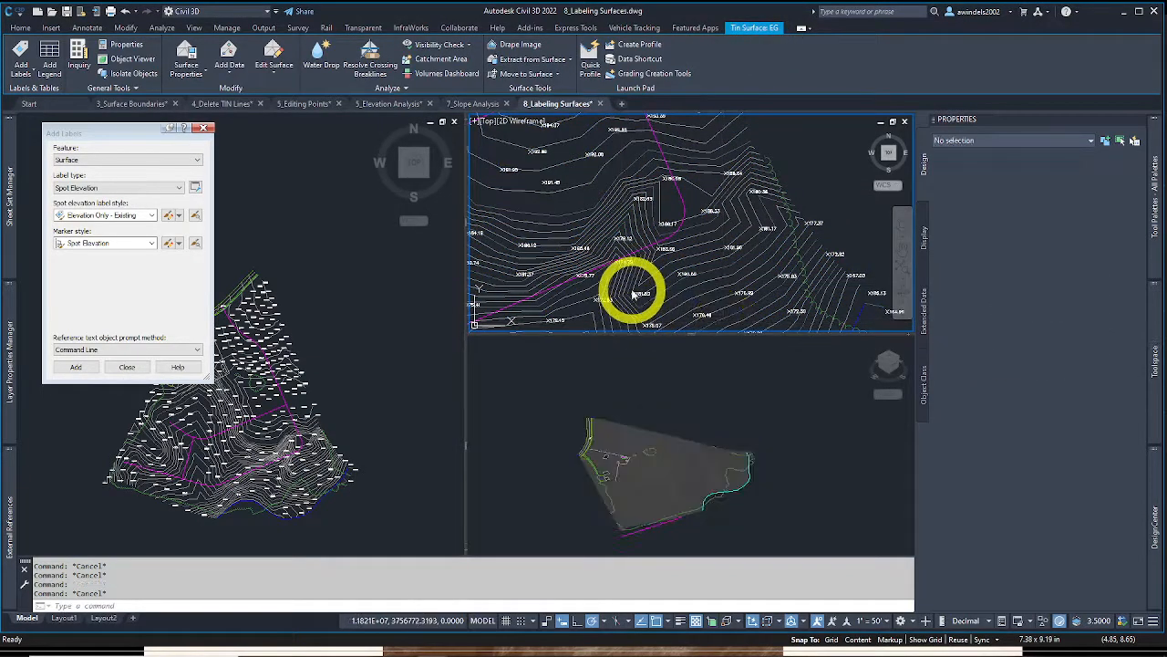
Set the label type to Slope and use the Percent-Existing slope label style
scroll(648, 278, up, 2)
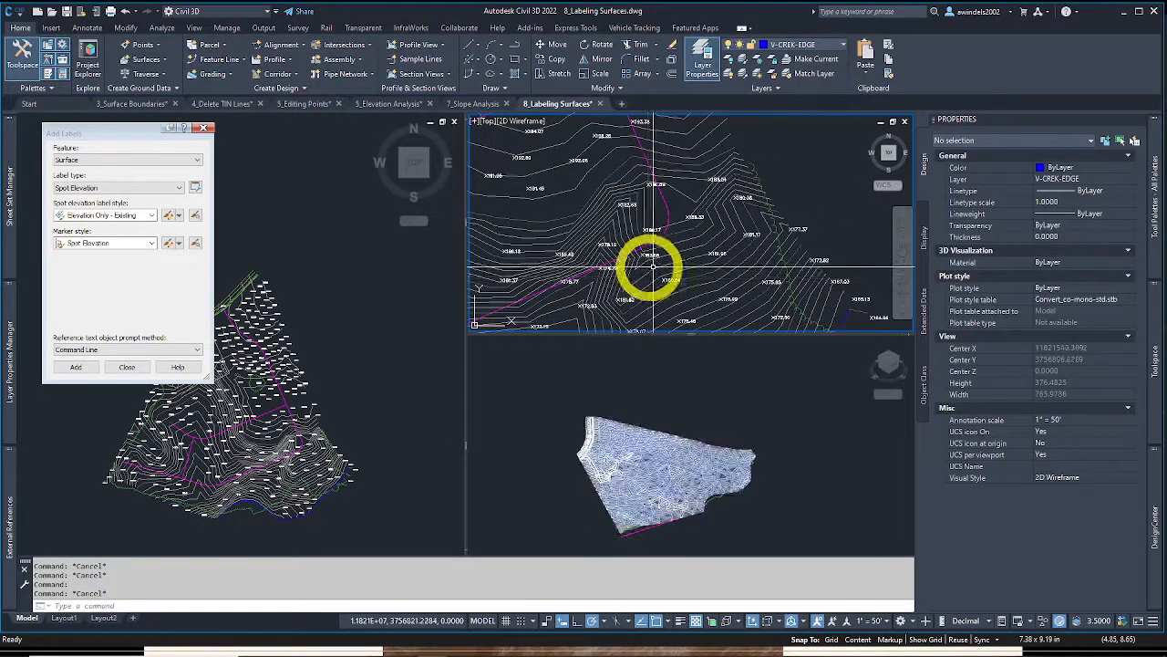
click(101, 190)
click(97, 188)
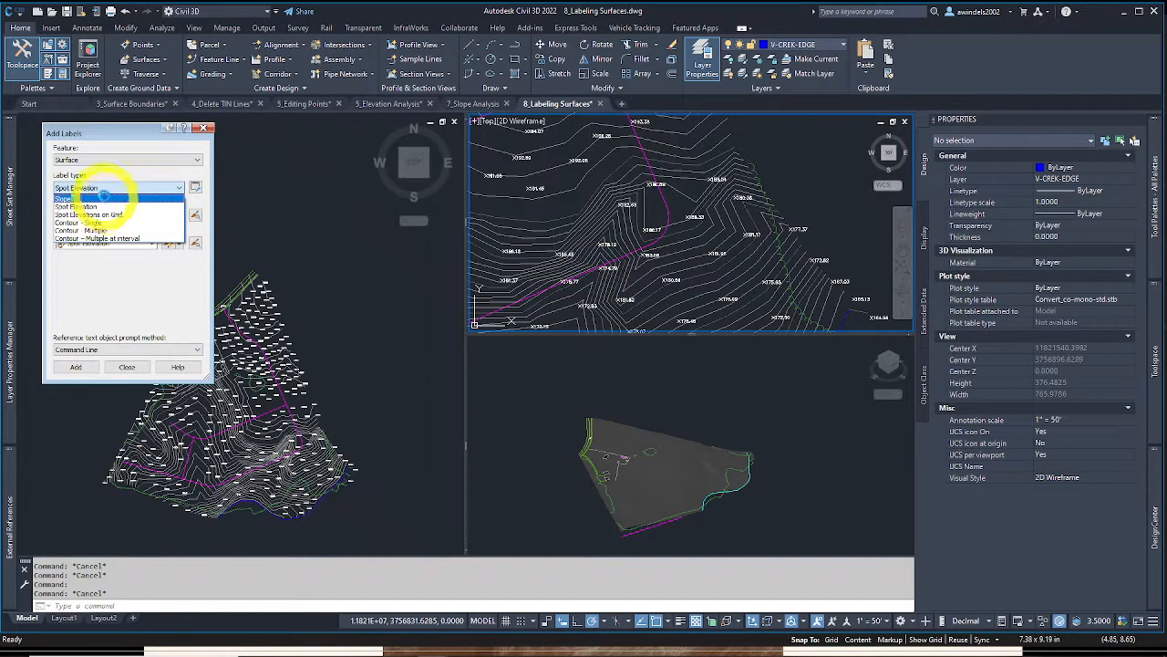
click(104, 197)
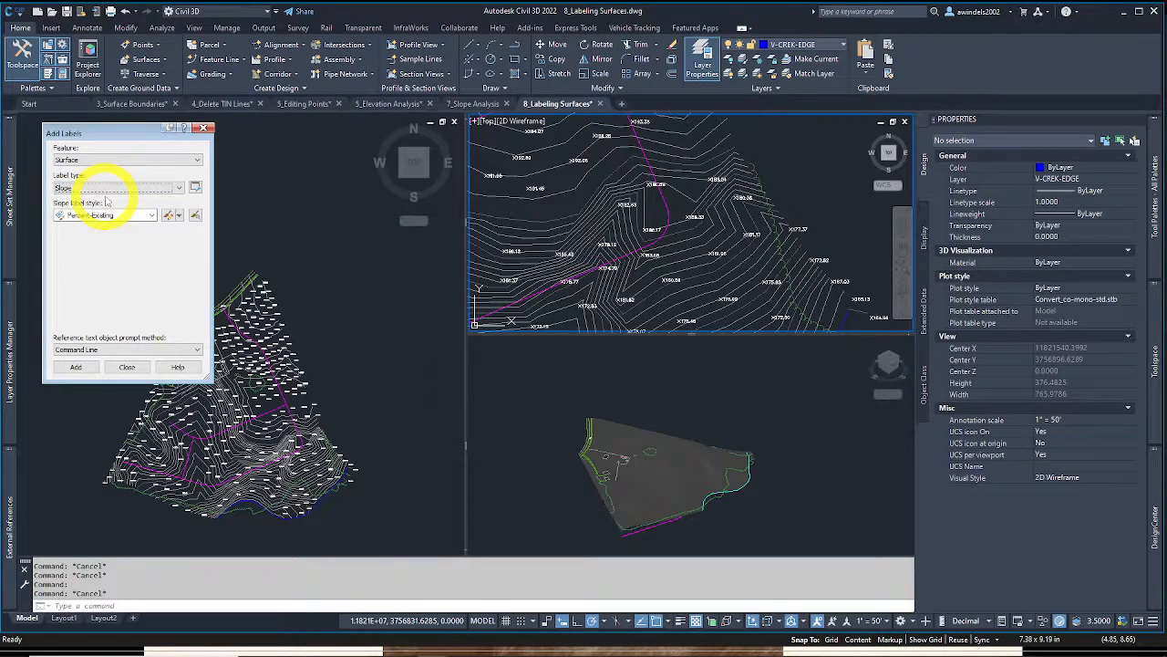
click(131, 215)
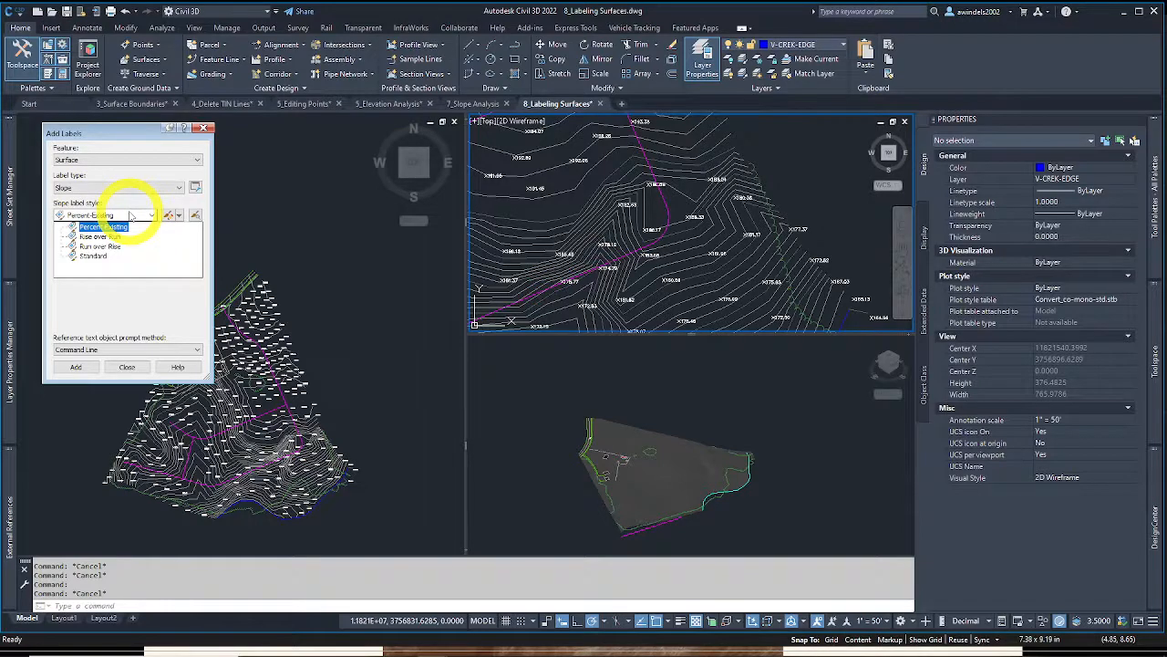
click(107, 227)
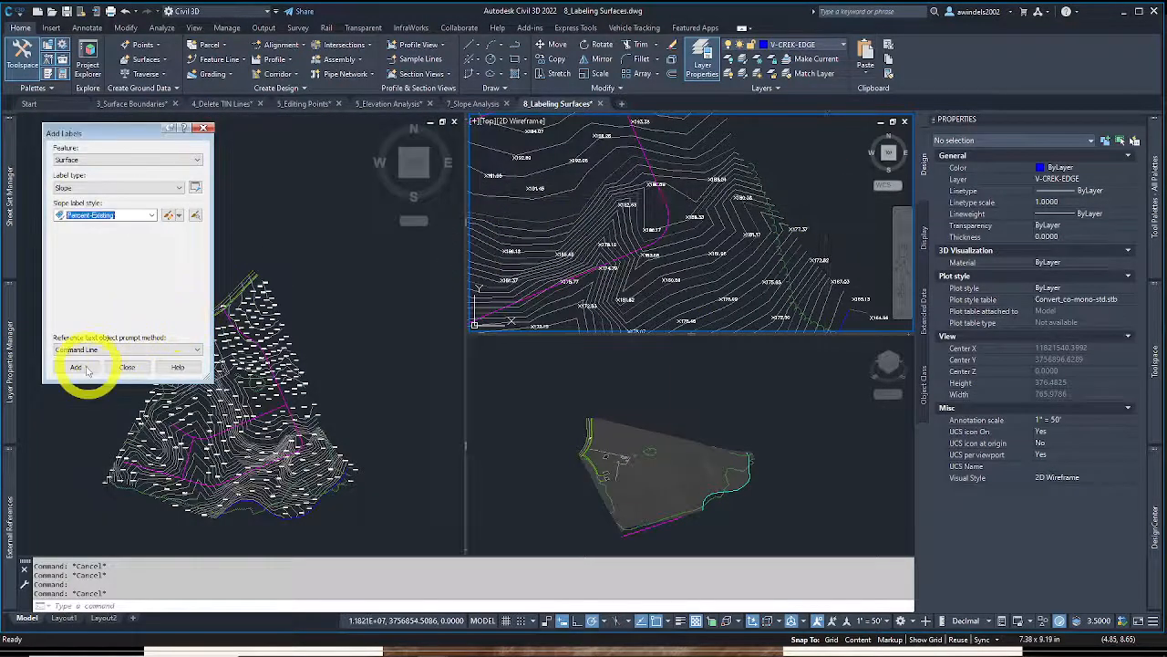
Start one-point slope labels on surface EG and place several across the contours south of the centreline polyline
click(86, 369)
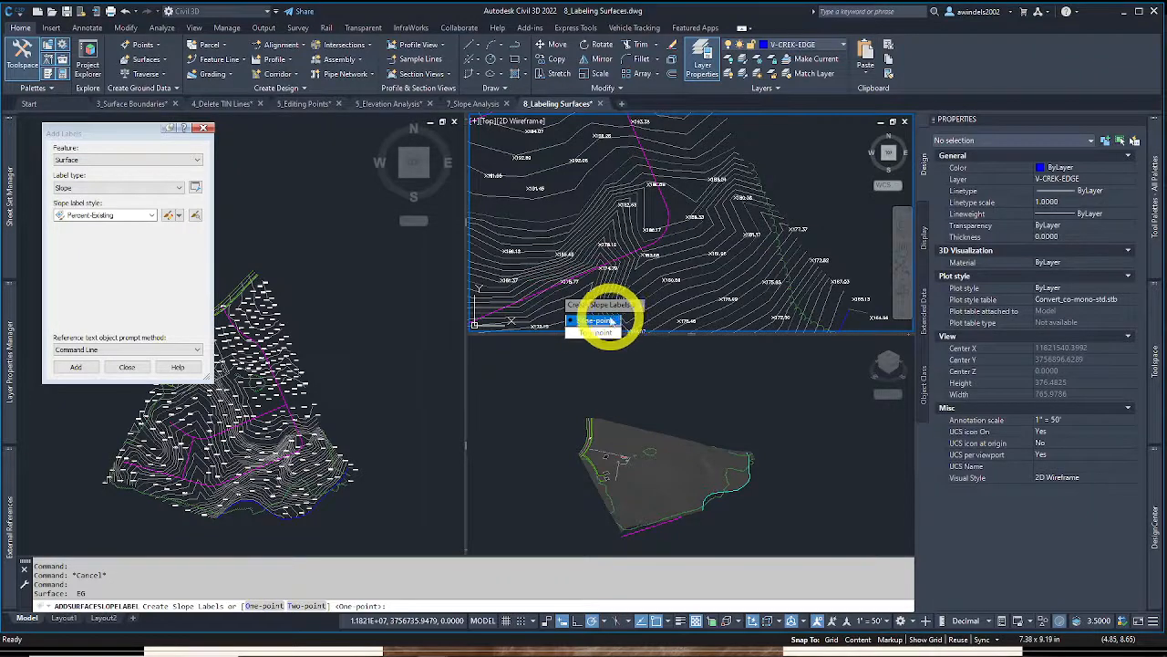
click(611, 321)
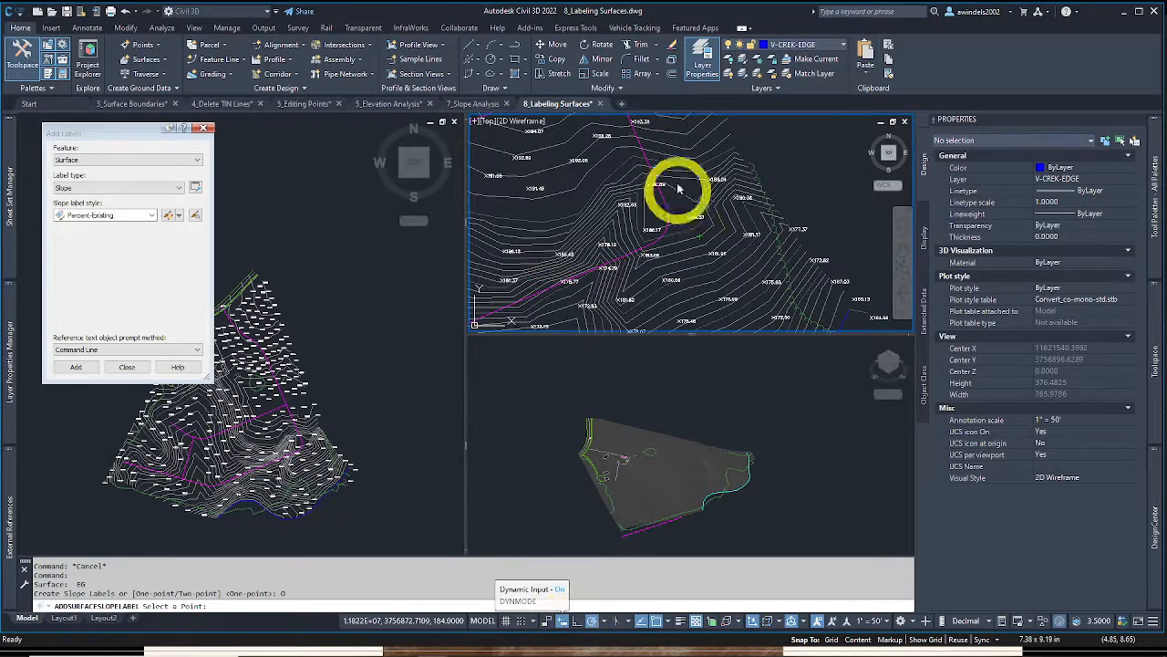
scroll(659, 251, up, 5)
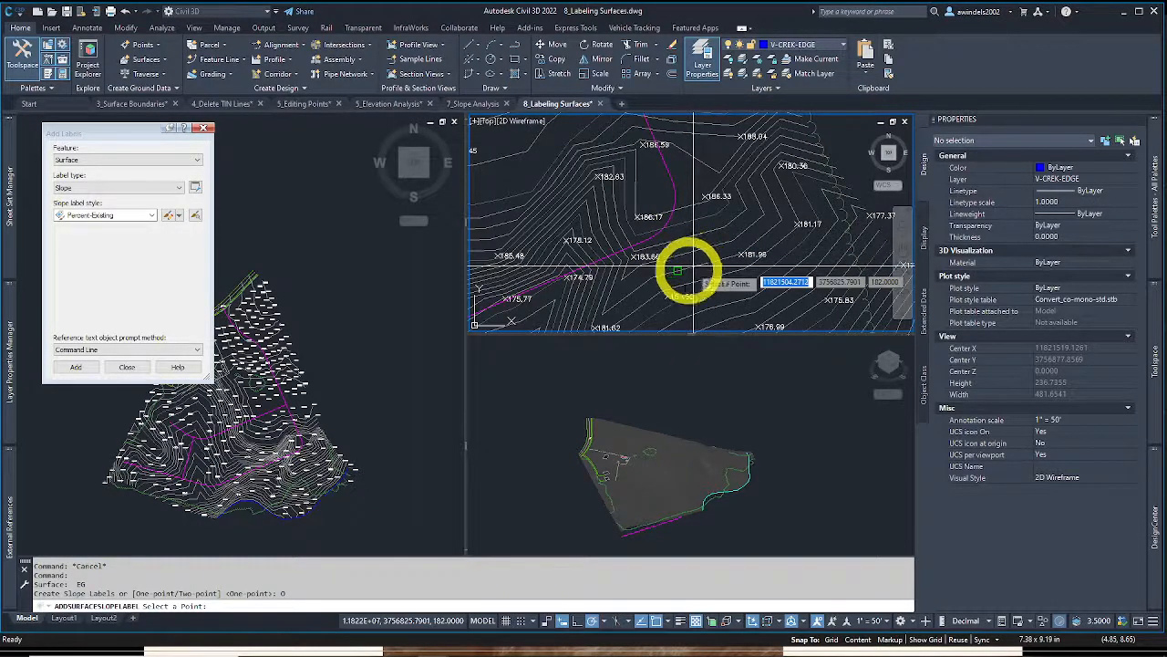
click(649, 301)
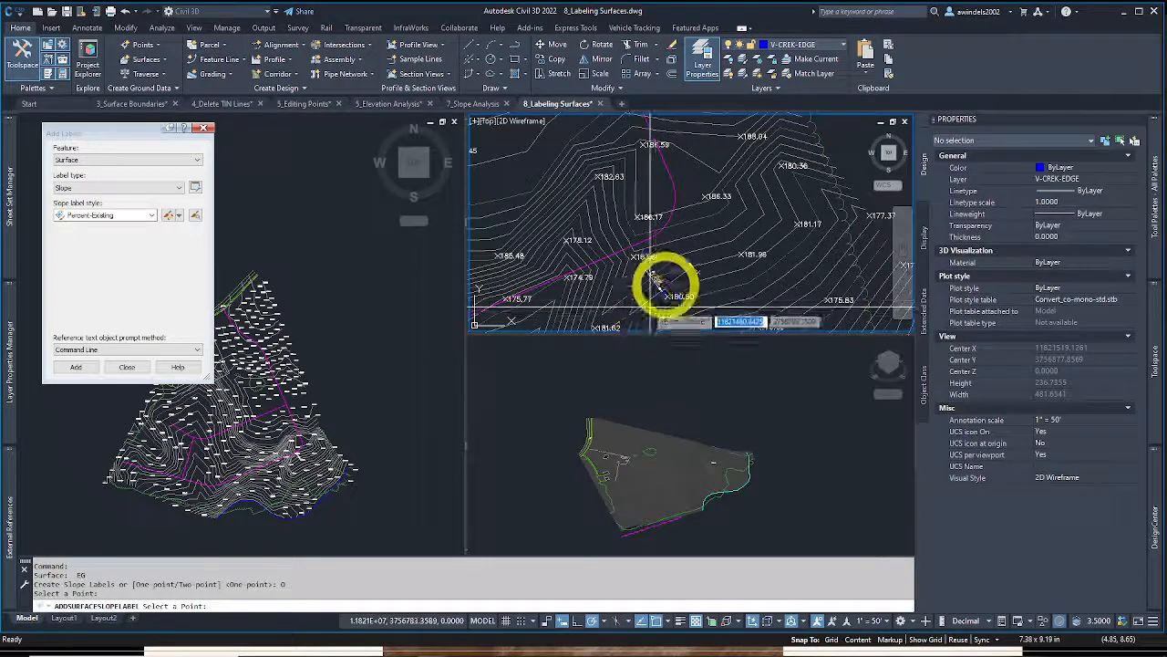
middle_drag(651, 306, 650, 248)
click(665, 294)
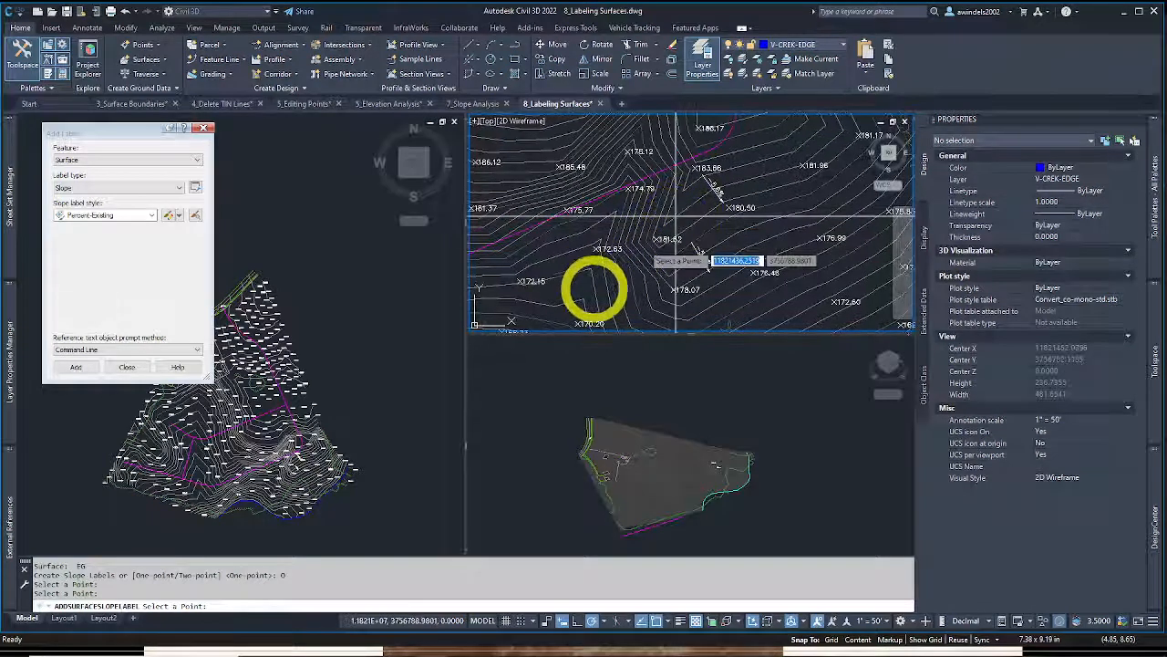
click(608, 290)
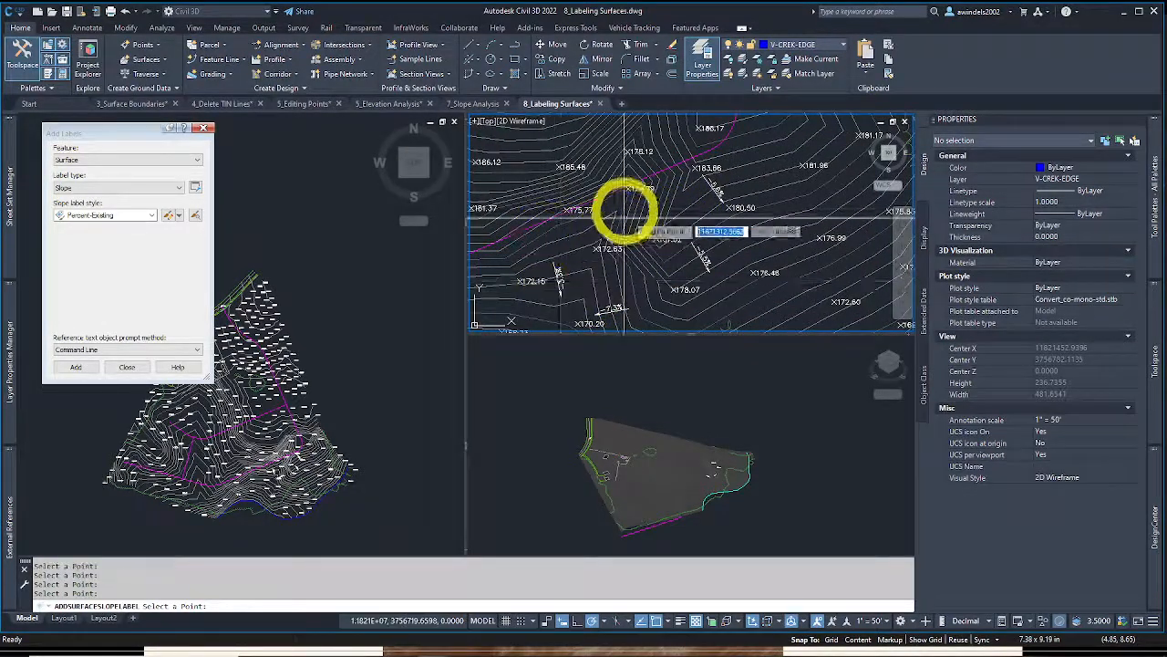
Place more one-point slope labels north of the centreline polyline and around its bend, and end the command
middle_drag(547, 186, 562, 248)
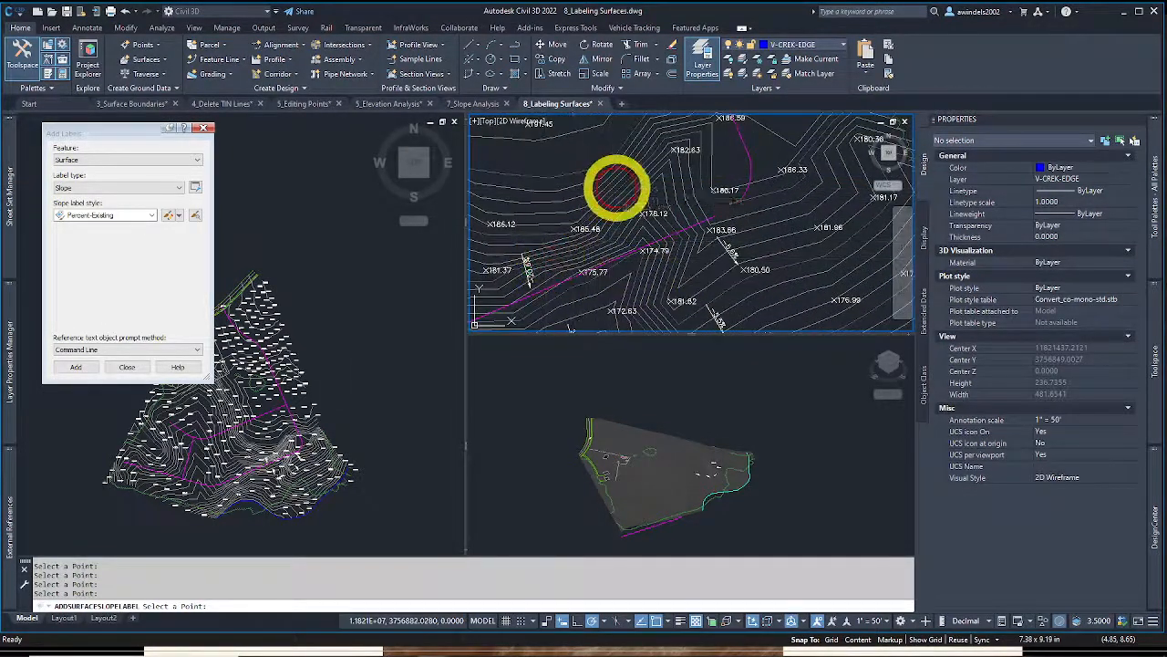
middle_drag(708, 195, 477, 350)
scroll(685, 212, up, 2)
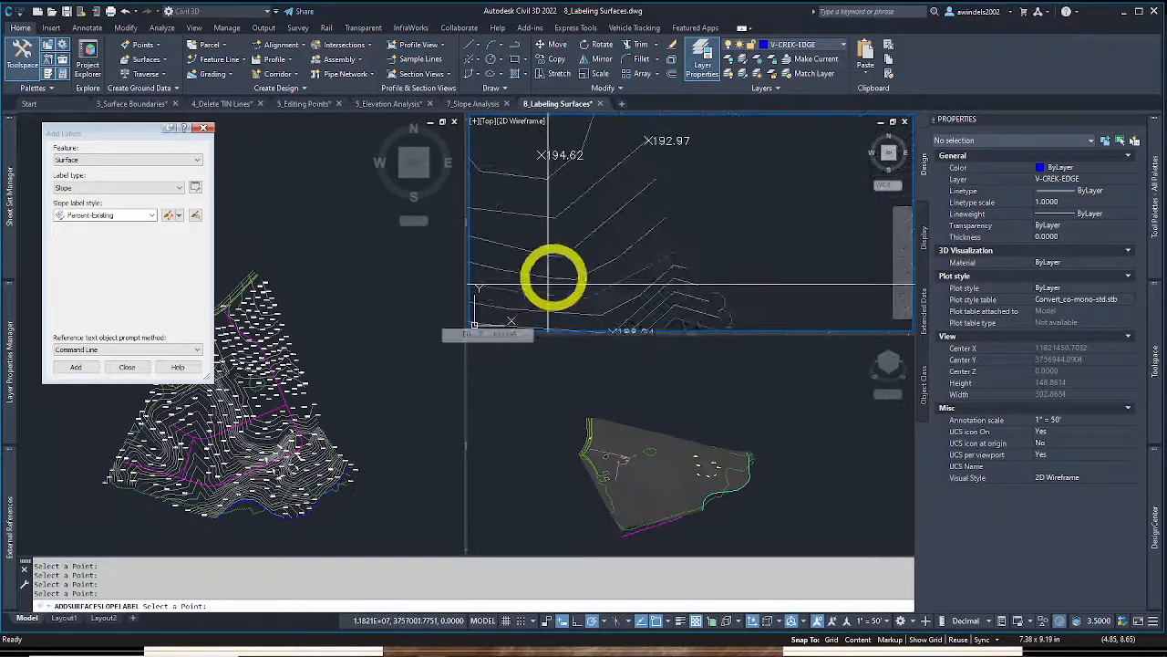
middle_drag(548, 303, 558, 201)
scroll(555, 203, down, 1)
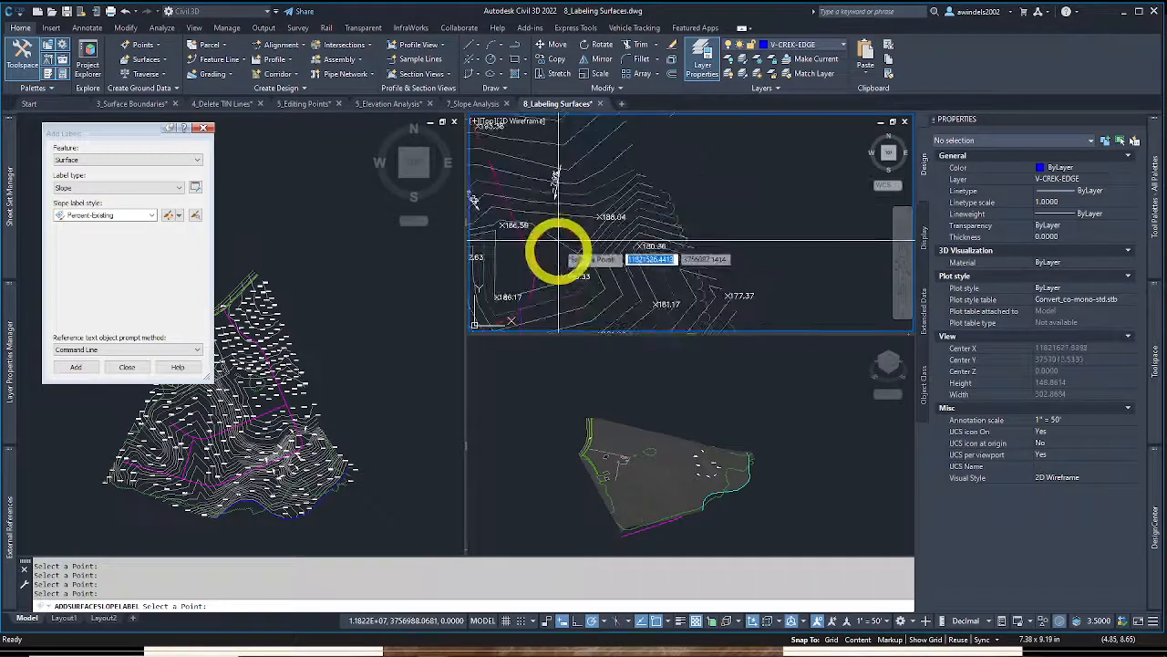
middle_drag(610, 157, 629, 46)
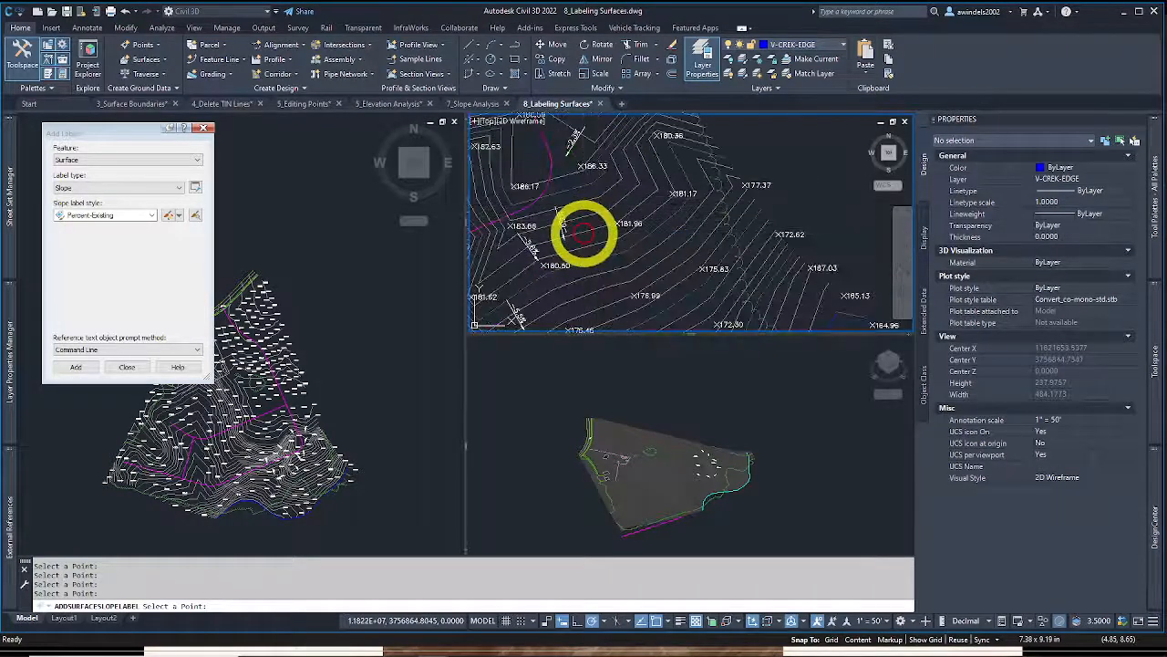
middle_drag(654, 293, 677, 310)
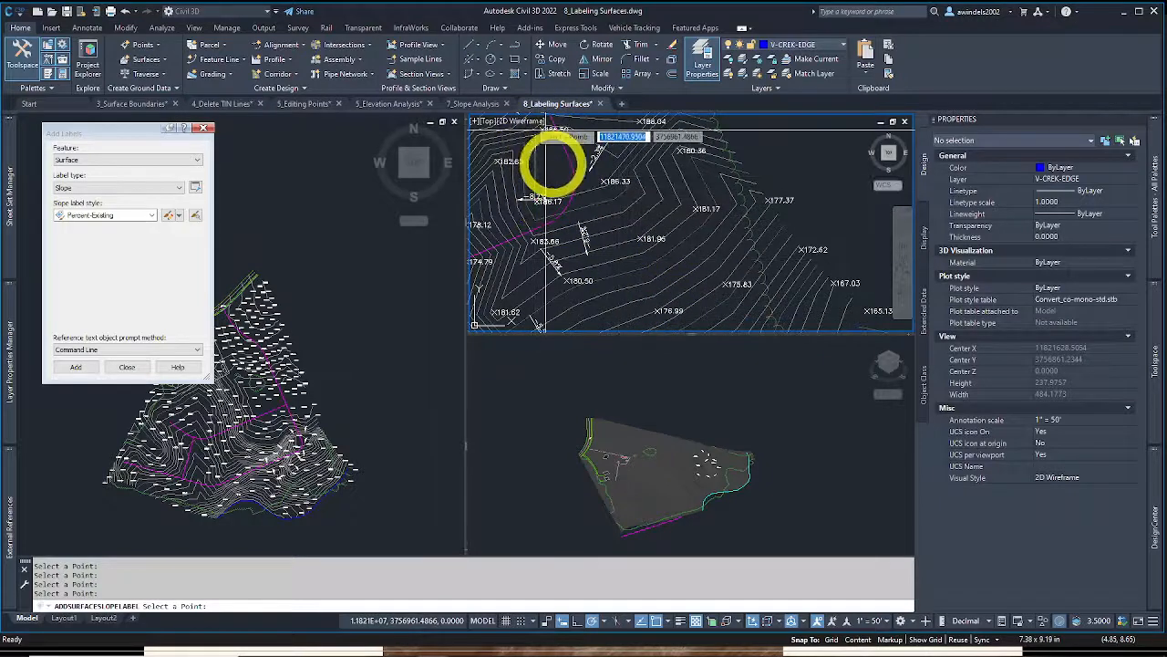
scroll(540, 132, up, 2)
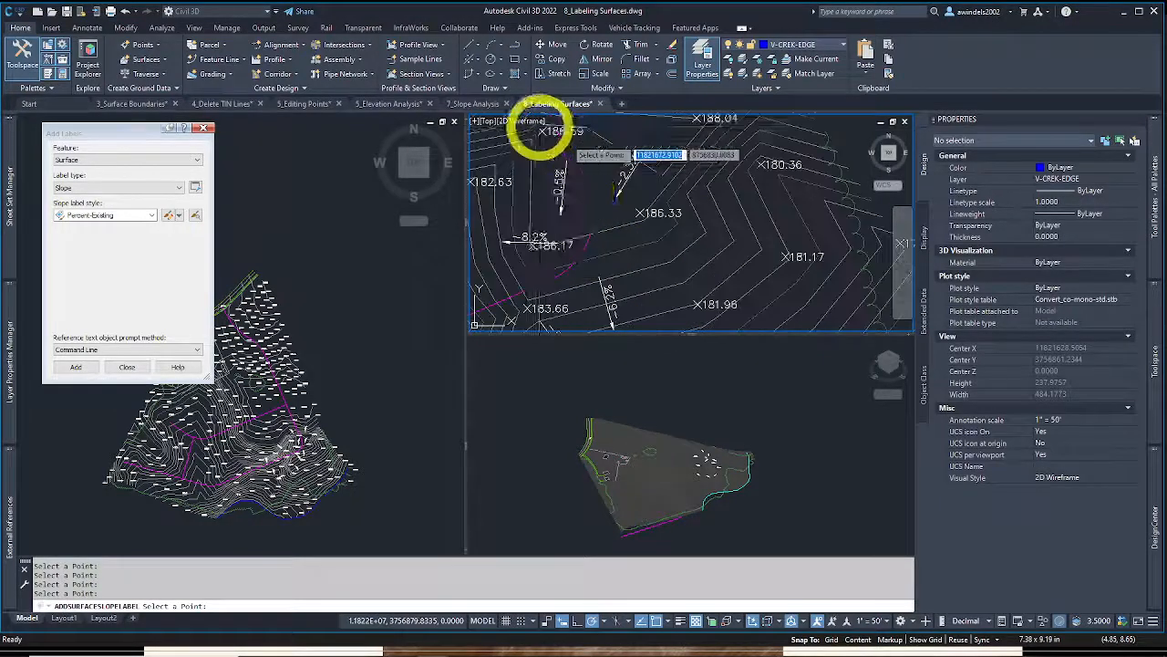
scroll(581, 191, down, 3)
key(Escape)
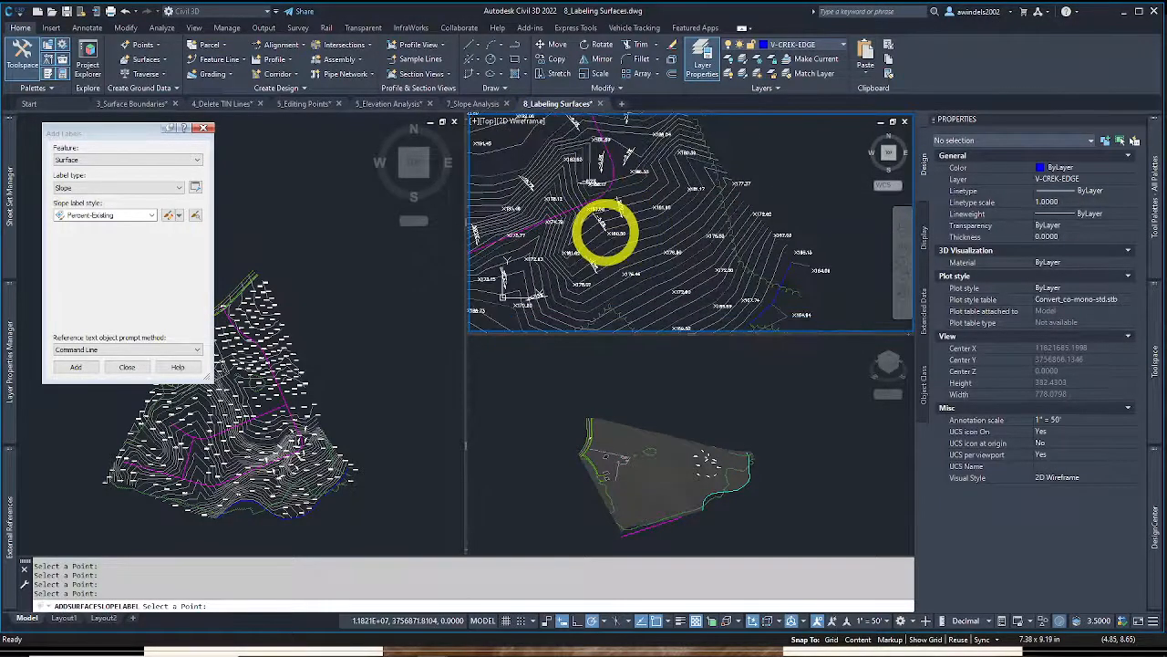
Move the one-point slope label beside the 180.50 spot elevation to a new point on the slope between spots 180.50 and 181.62, and deselect it
scroll(602, 221, up, 2)
click(604, 219)
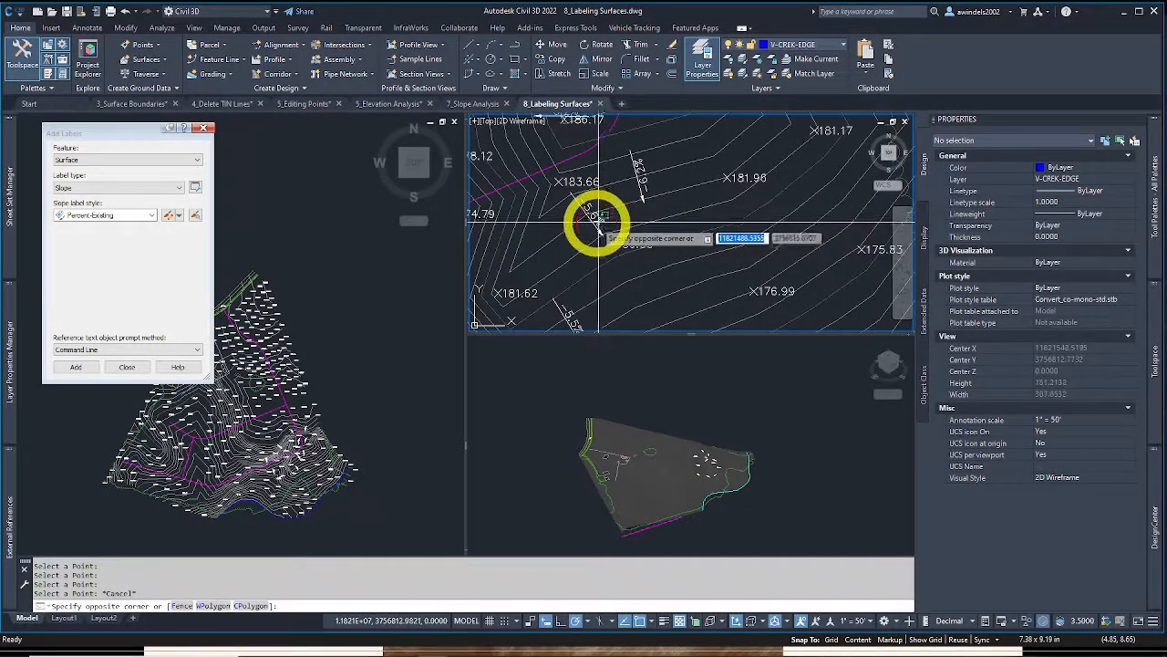
click(598, 227)
key(Escape)
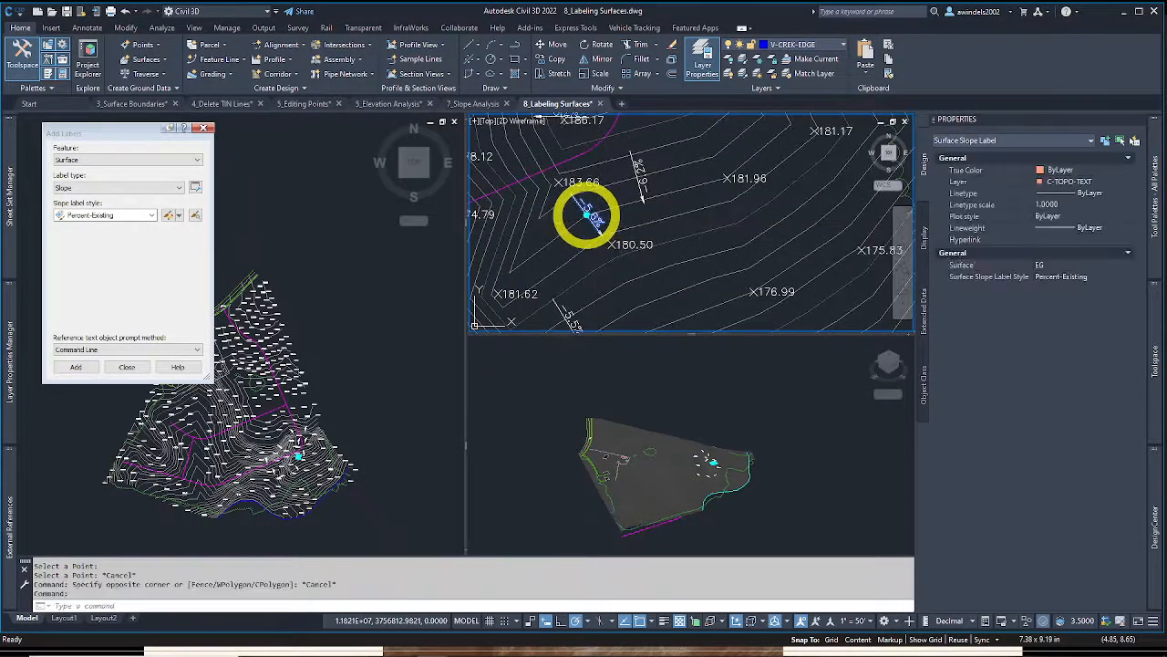
click(584, 228)
click(587, 249)
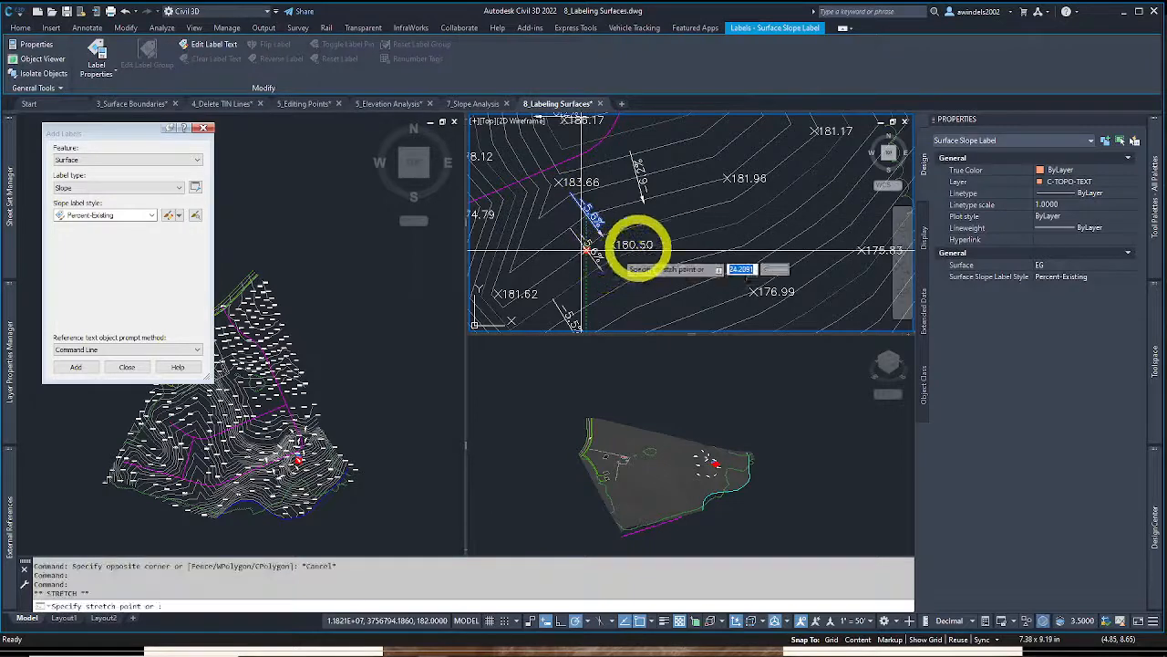
scroll(615, 239, up, 2)
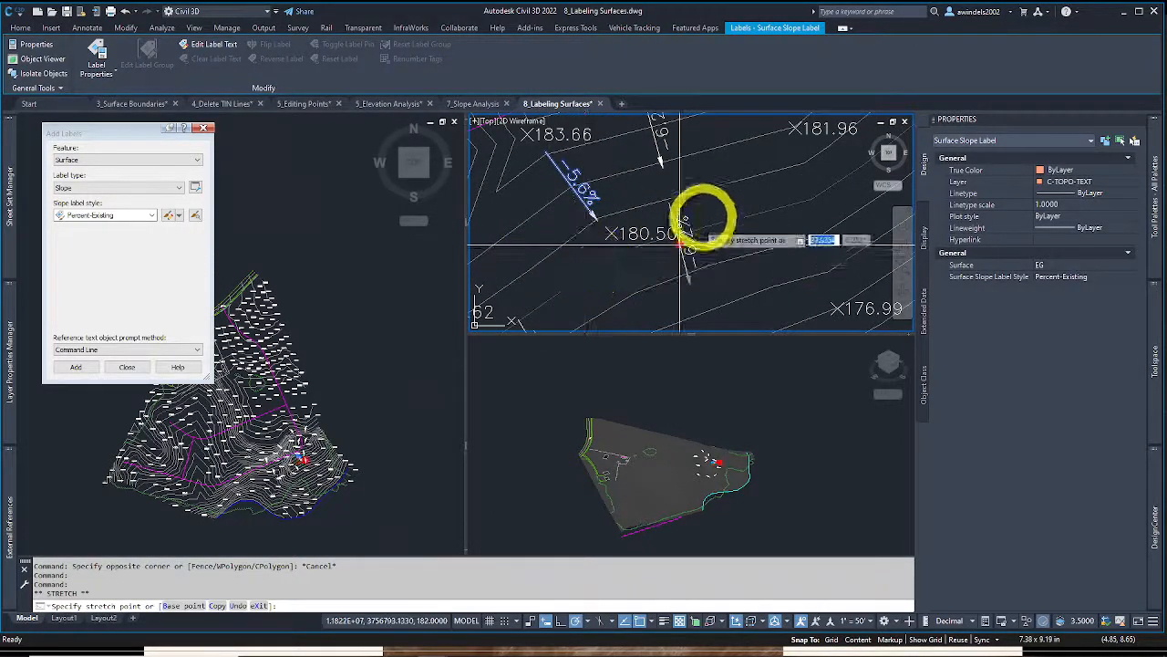
middle_drag(773, 190, 690, 302)
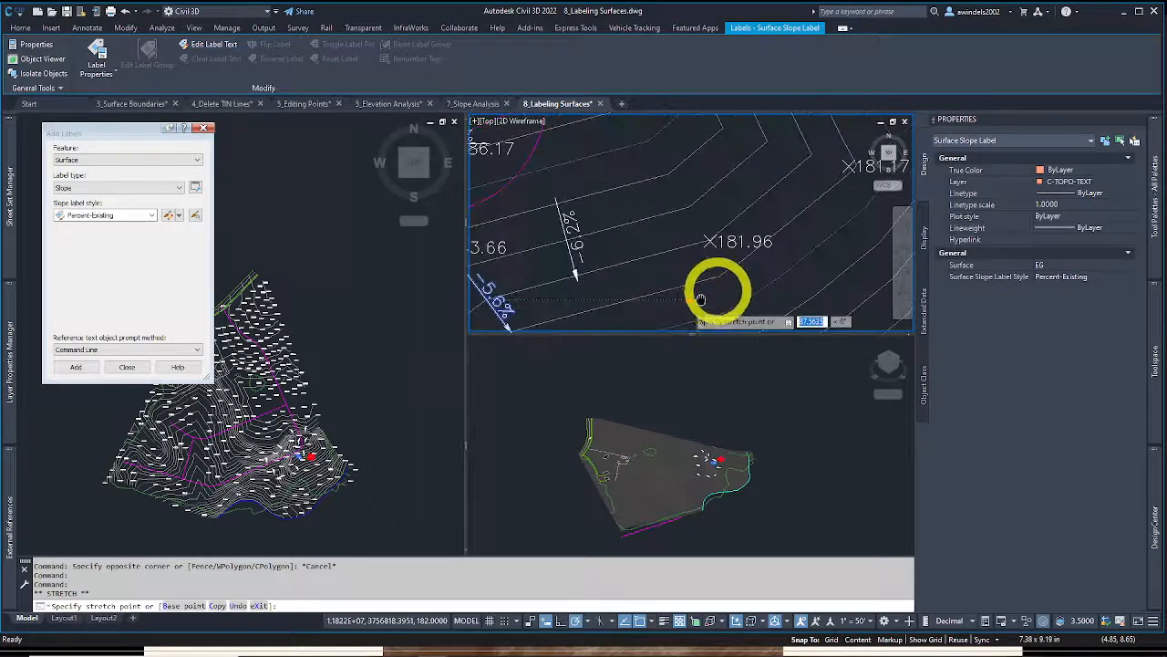
middle_drag(810, 222, 943, 104)
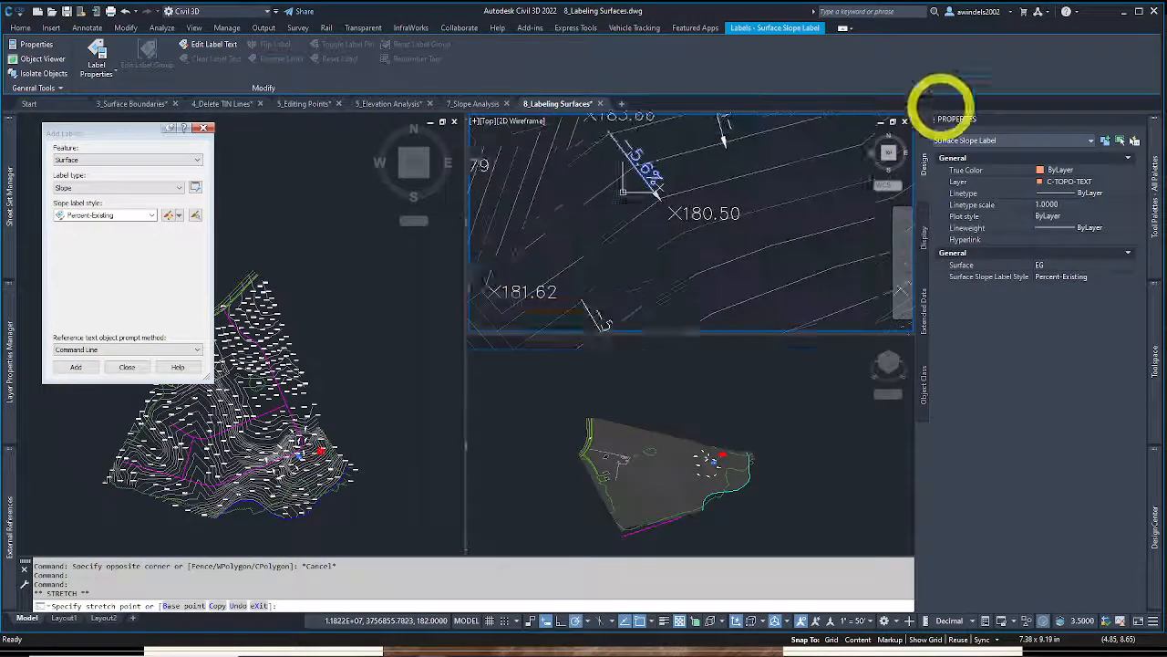
click(624, 223)
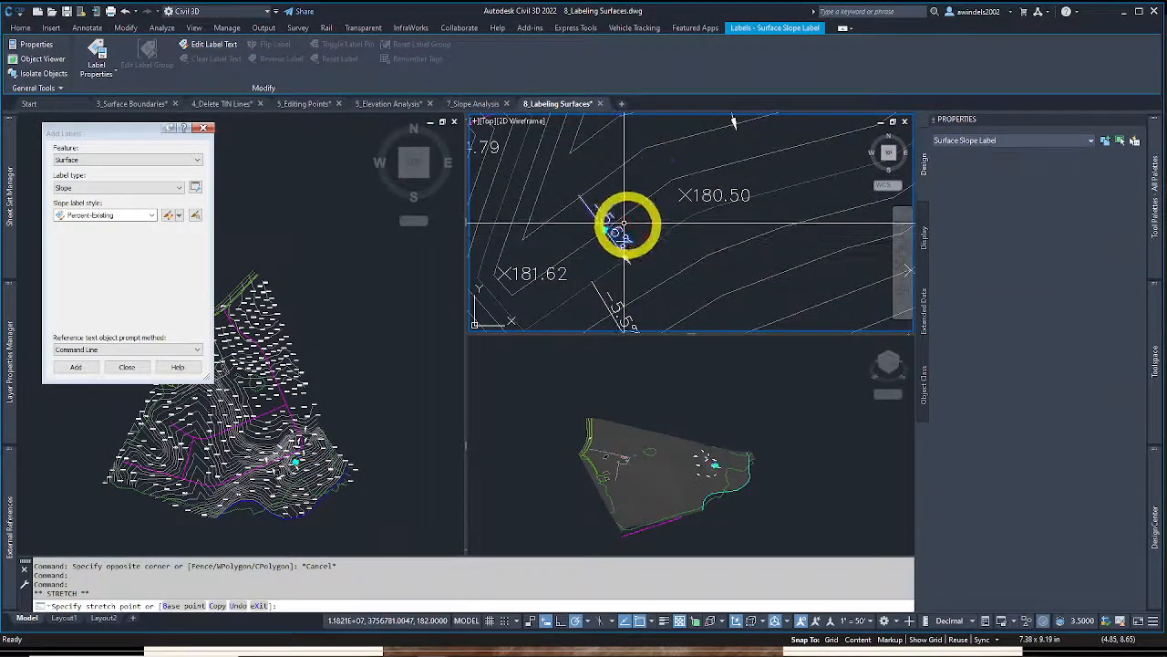
scroll(632, 170, down, 2)
middle_drag(636, 160, 608, 248)
key(Escape)
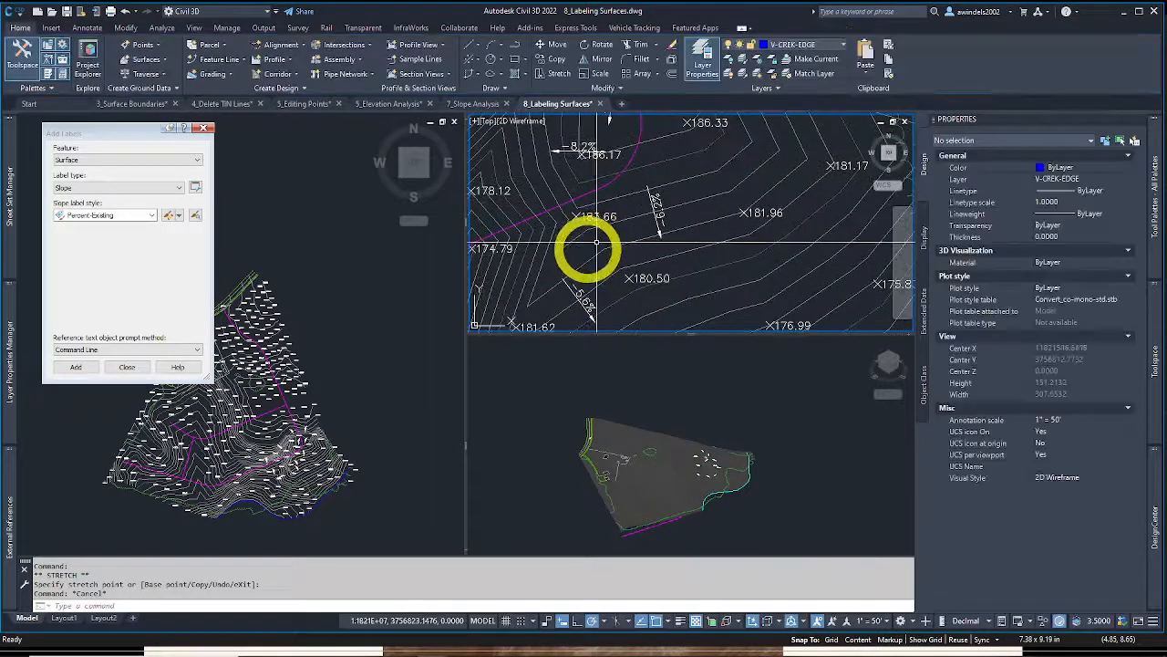
Add a two-point slope label from near the 186.33 spot elevation downhill to between spots 176.99 and 172.60, end the command and inspect it
click(15, 351)
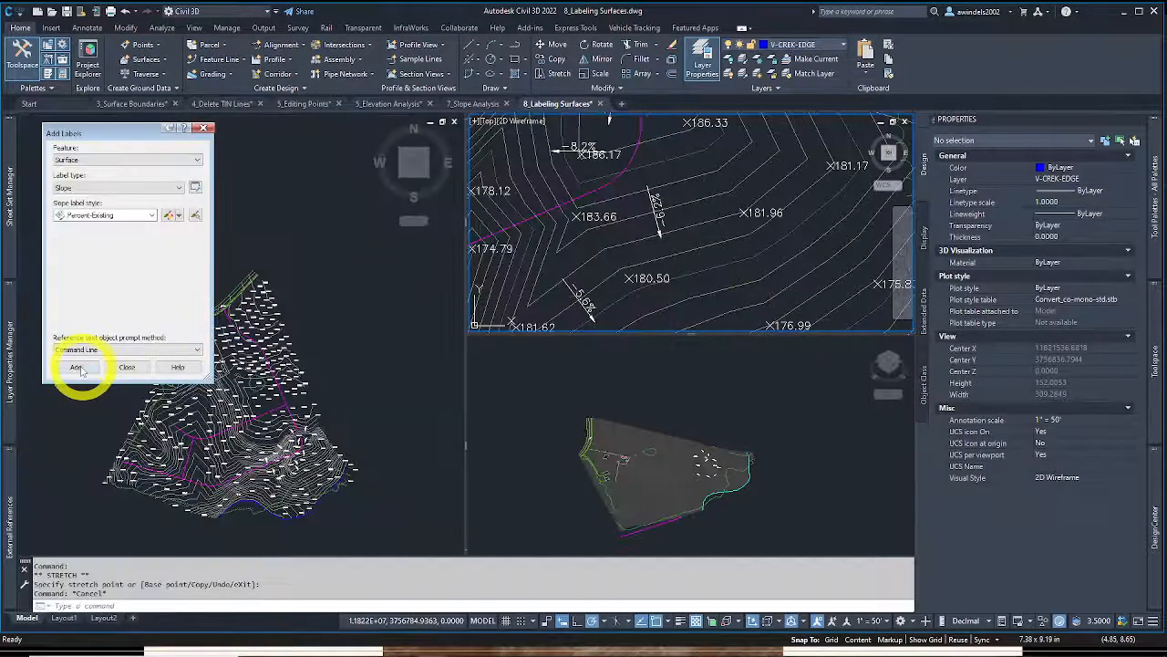
click(77, 366)
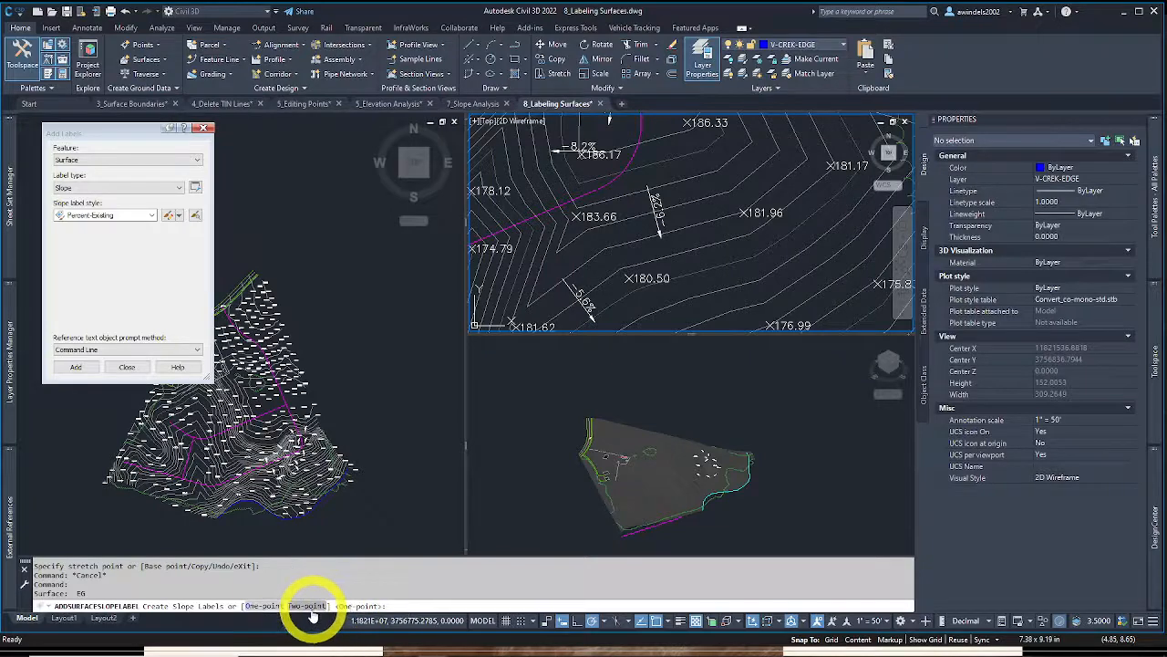
click(310, 606)
middle_drag(641, 229, 600, 300)
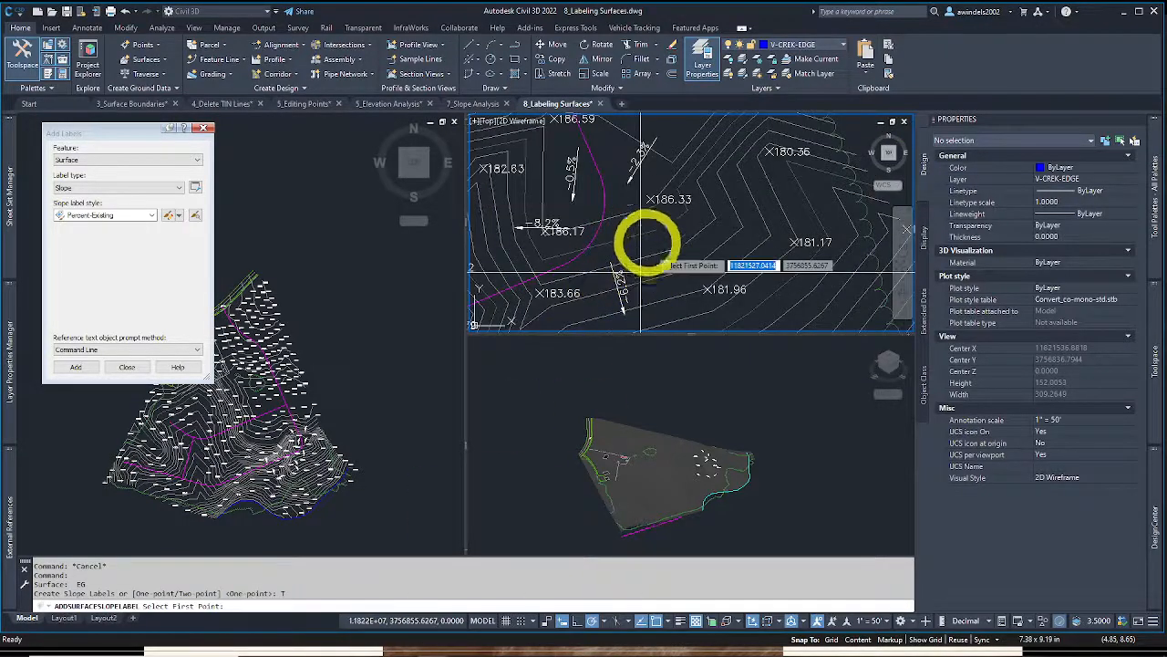
click(625, 211)
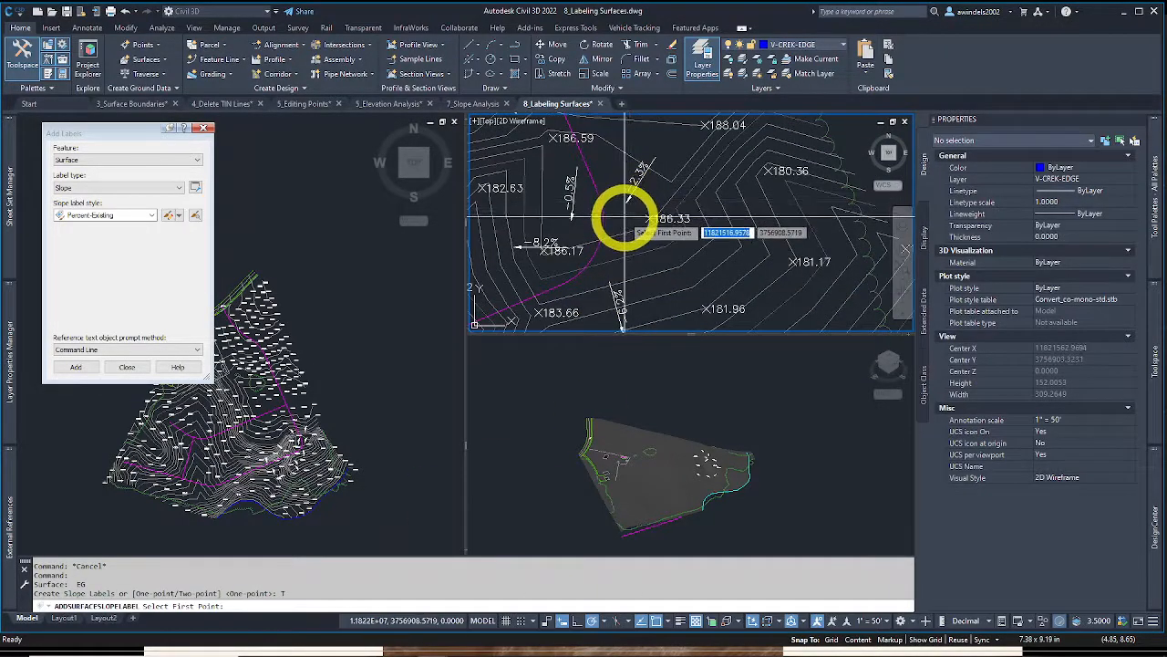
middle_drag(651, 286, 641, 227)
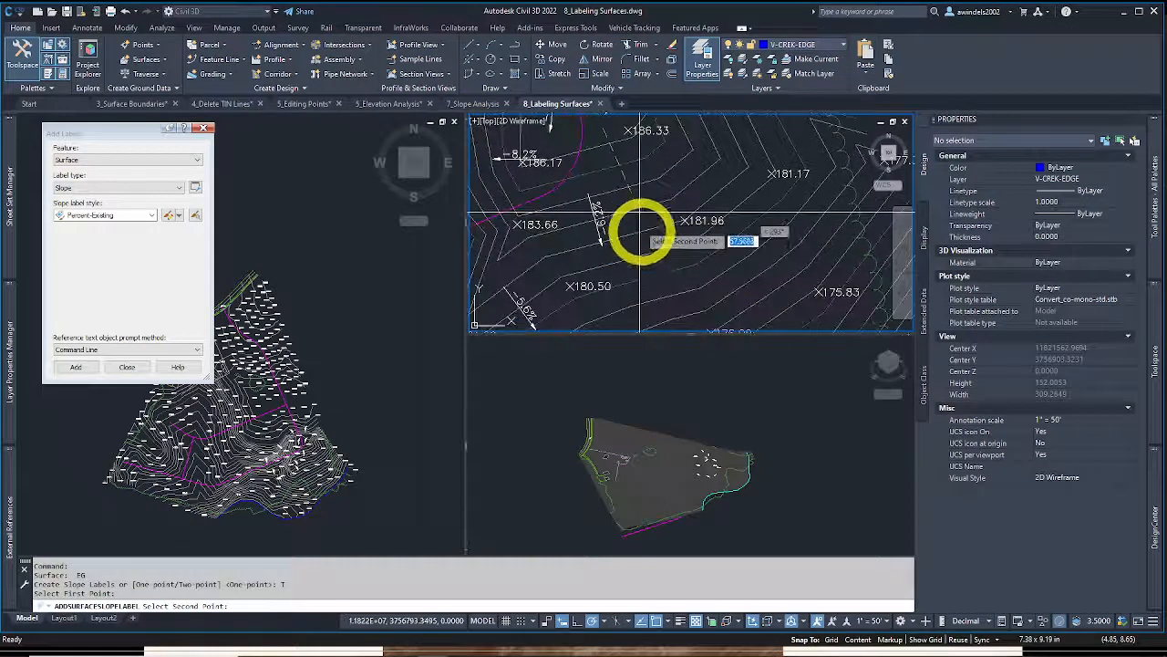
scroll(651, 262, down, 3)
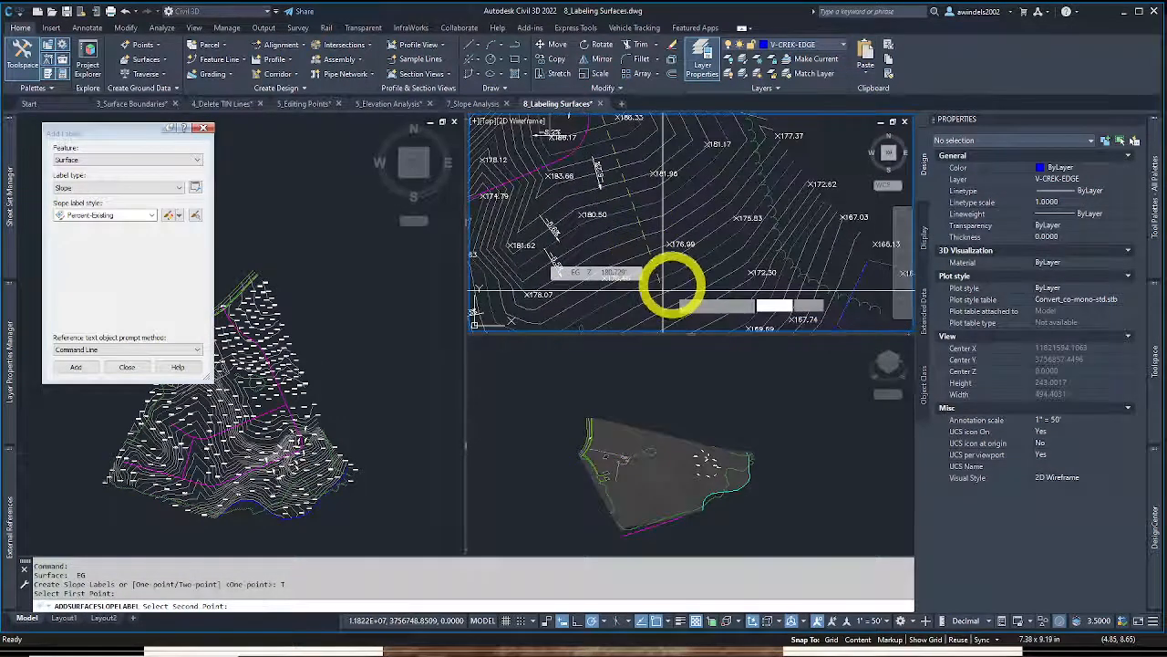
click(672, 285)
key(Escape)
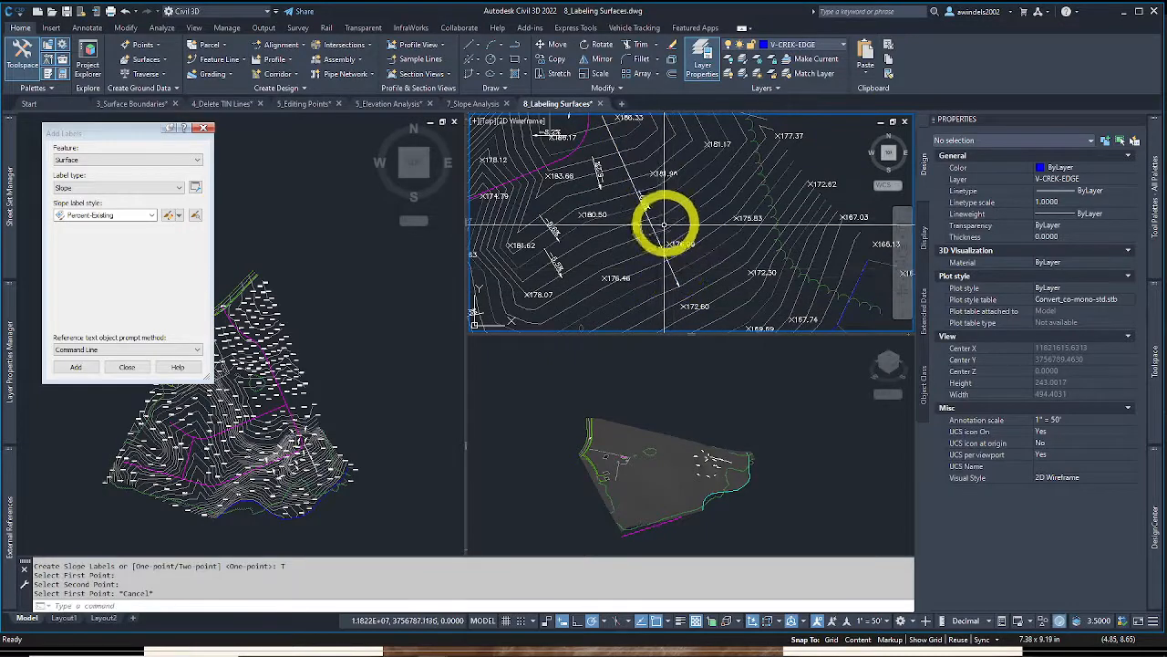
scroll(655, 205, up, 3)
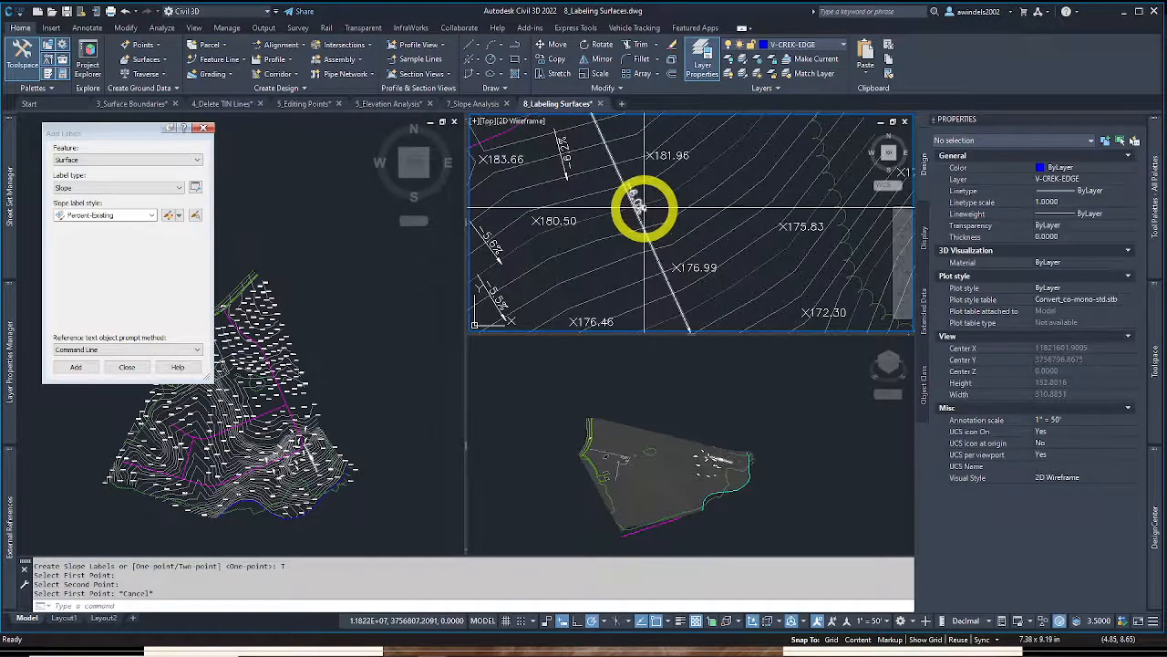
scroll(643, 200, up, 3)
scroll(641, 195, down, 5)
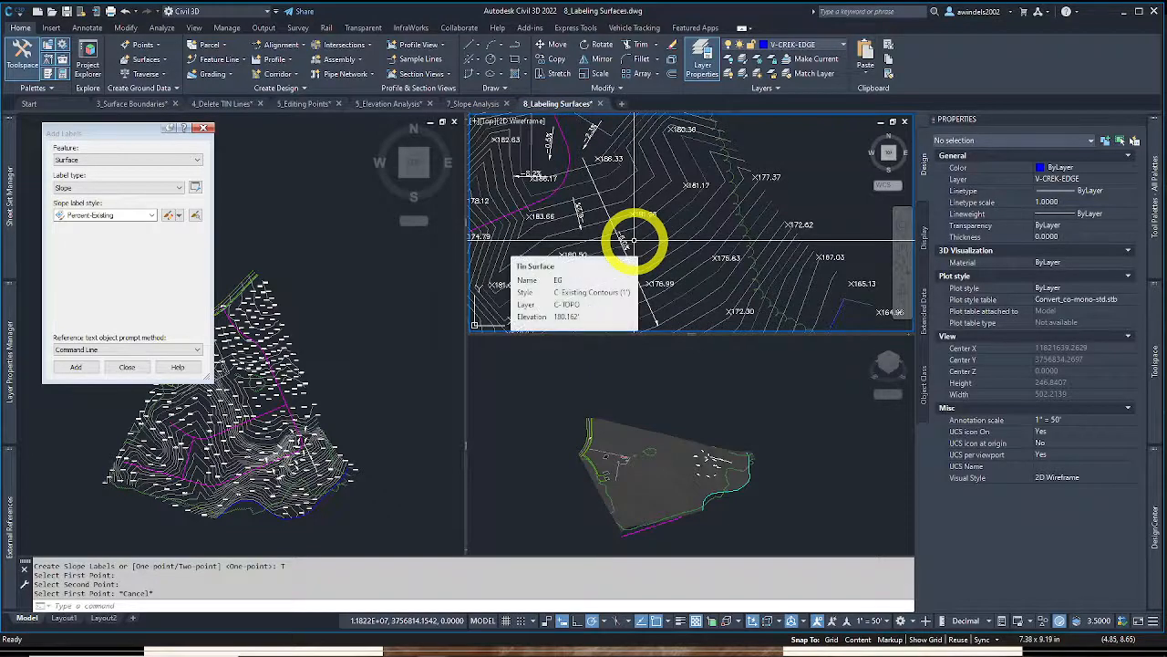
Compare the one-point slope label between spots 183.66 and 181.96 with the two-point slope label beside it, selecting and deselecting the one-point label
scroll(632, 243, down, 1)
scroll(630, 242, up, 3)
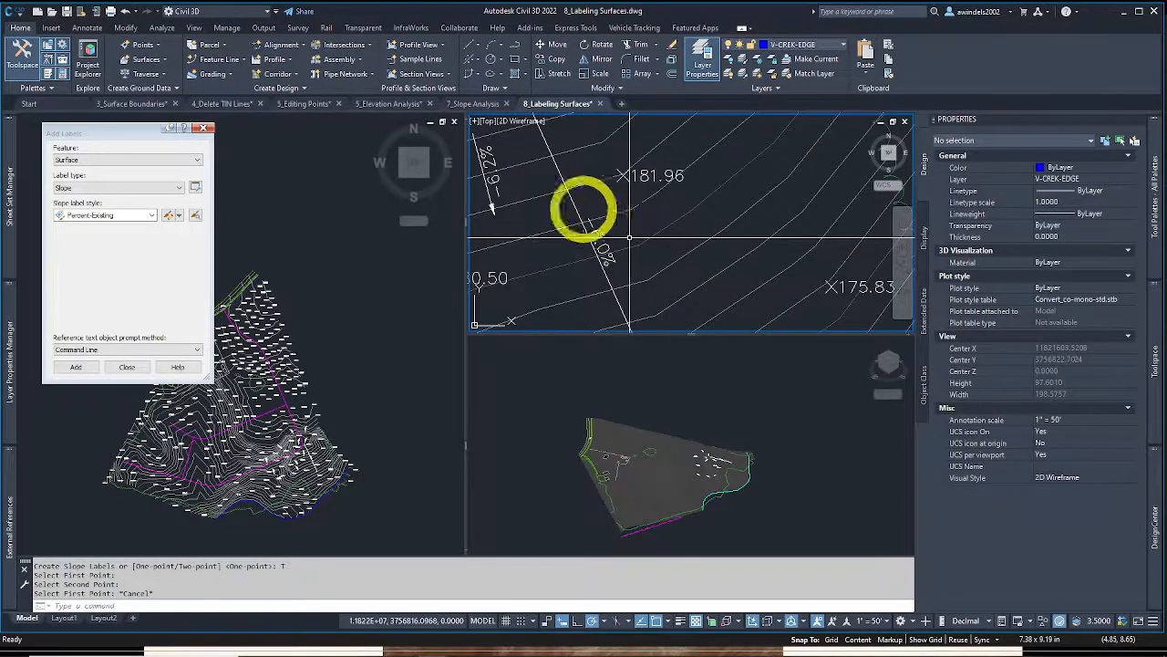
middle_drag(584, 209, 584, 243)
click(543, 208)
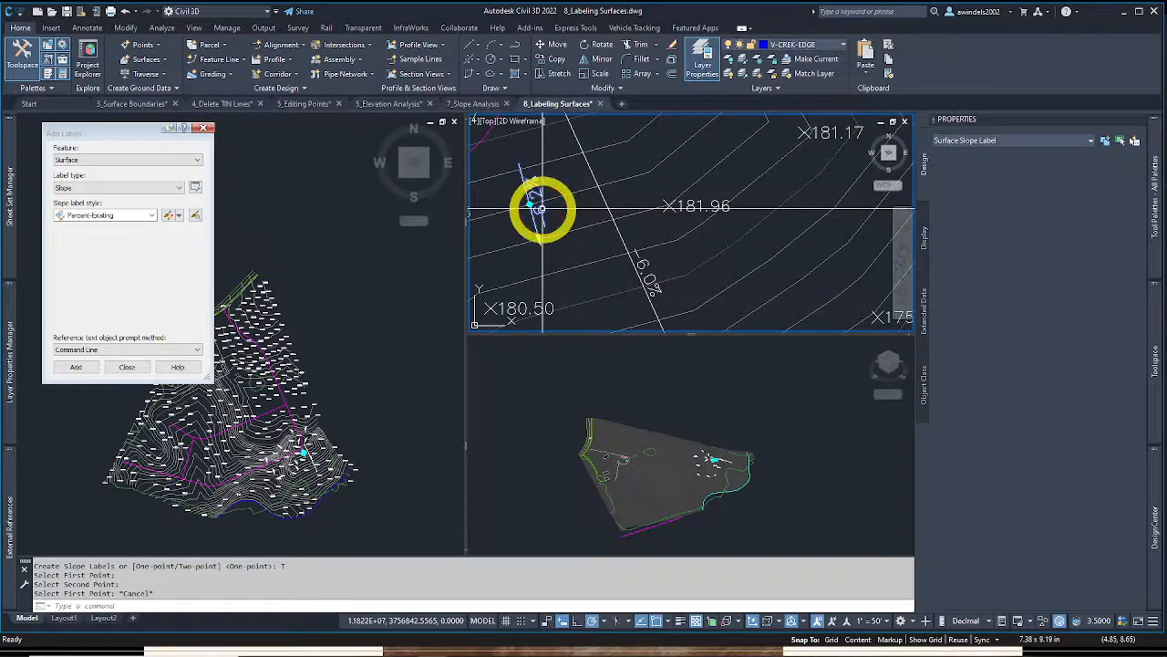
middle_drag(542, 209, 567, 225)
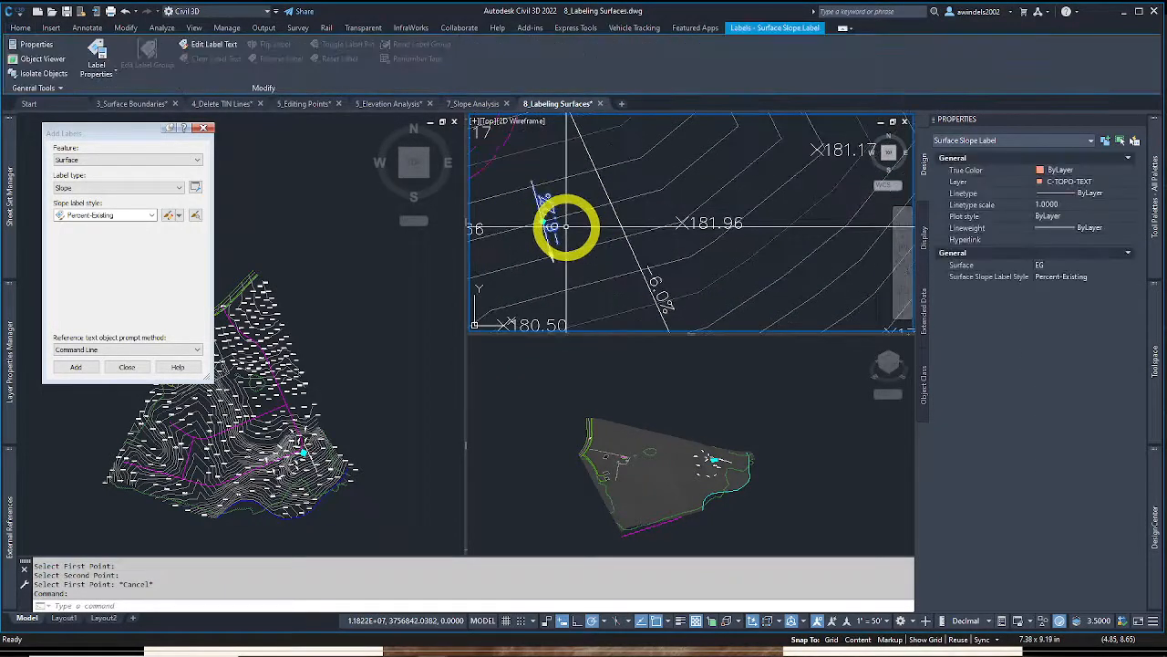
scroll(566, 225, down, 2)
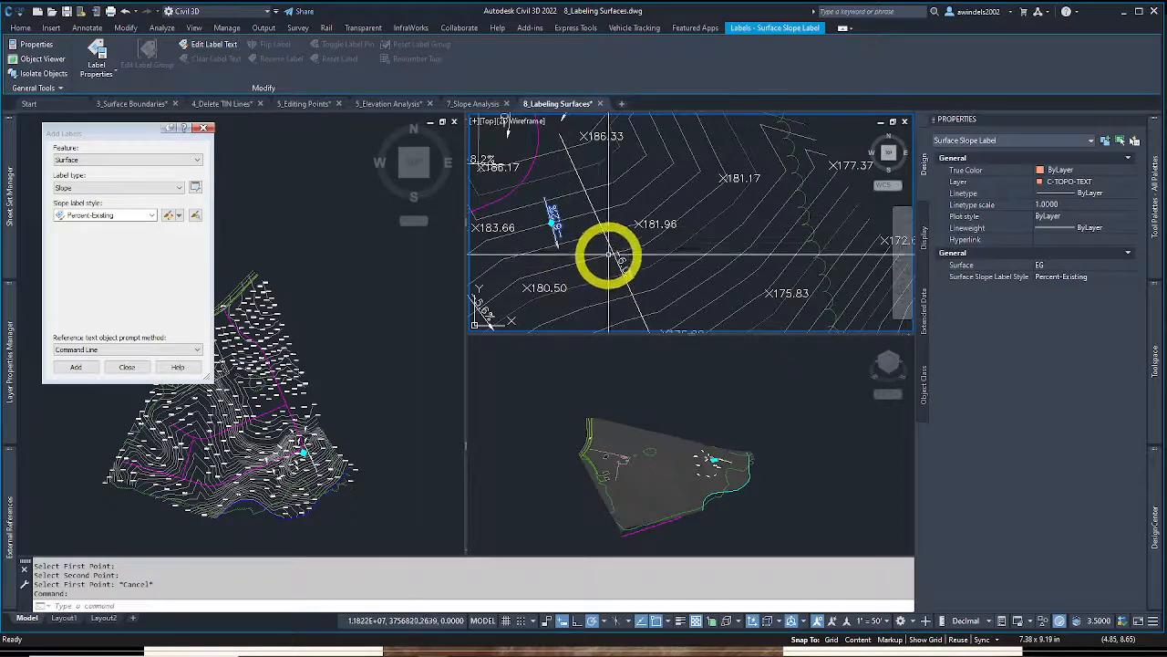
middle_drag(607, 254, 603, 242)
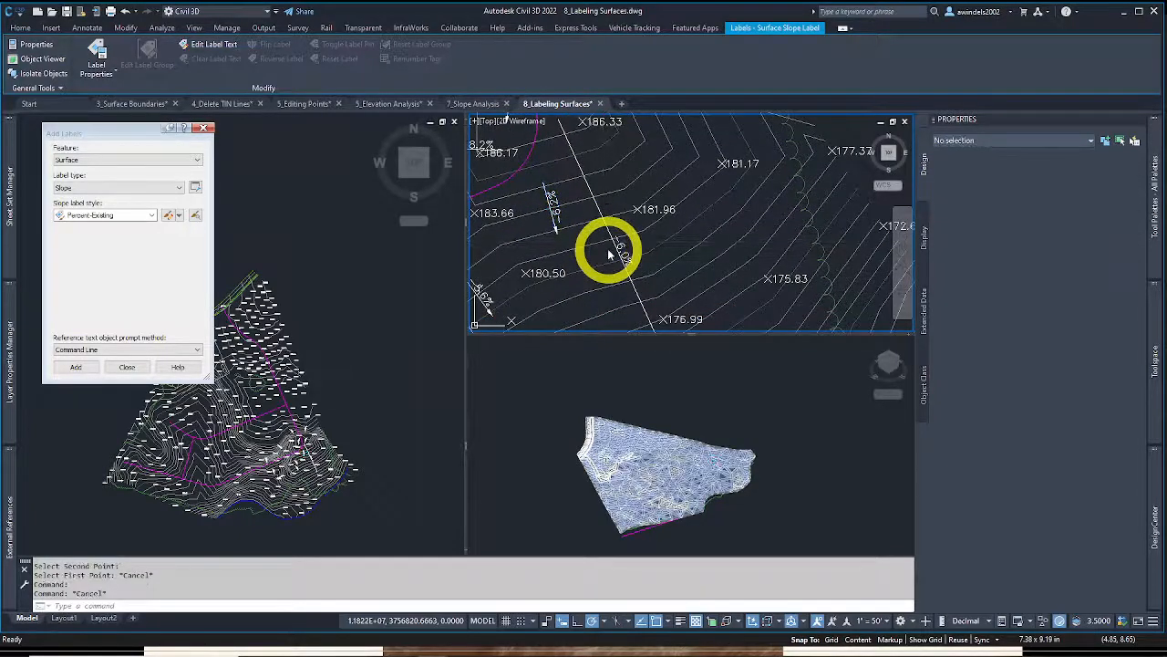
scroll(608, 260, down, 2)
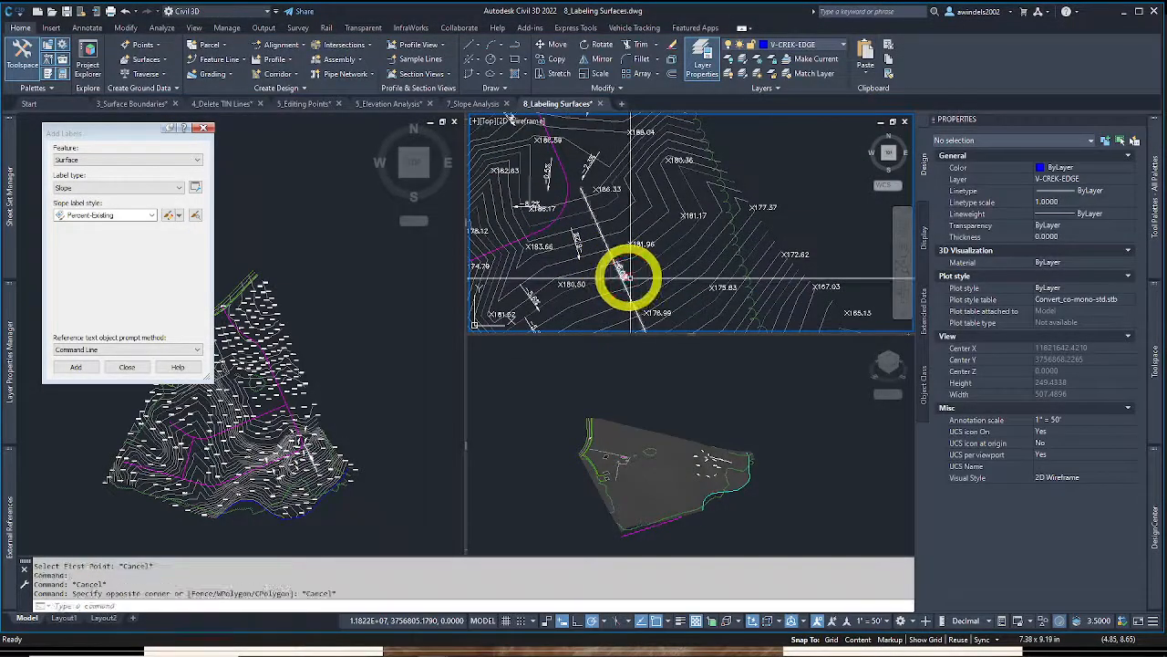
Stretch the downhill end of the two-point slope label uphill to a point north of spots 186.59 and 188.04, and inspect the label
click(623, 273)
scroll(620, 271, down, 2)
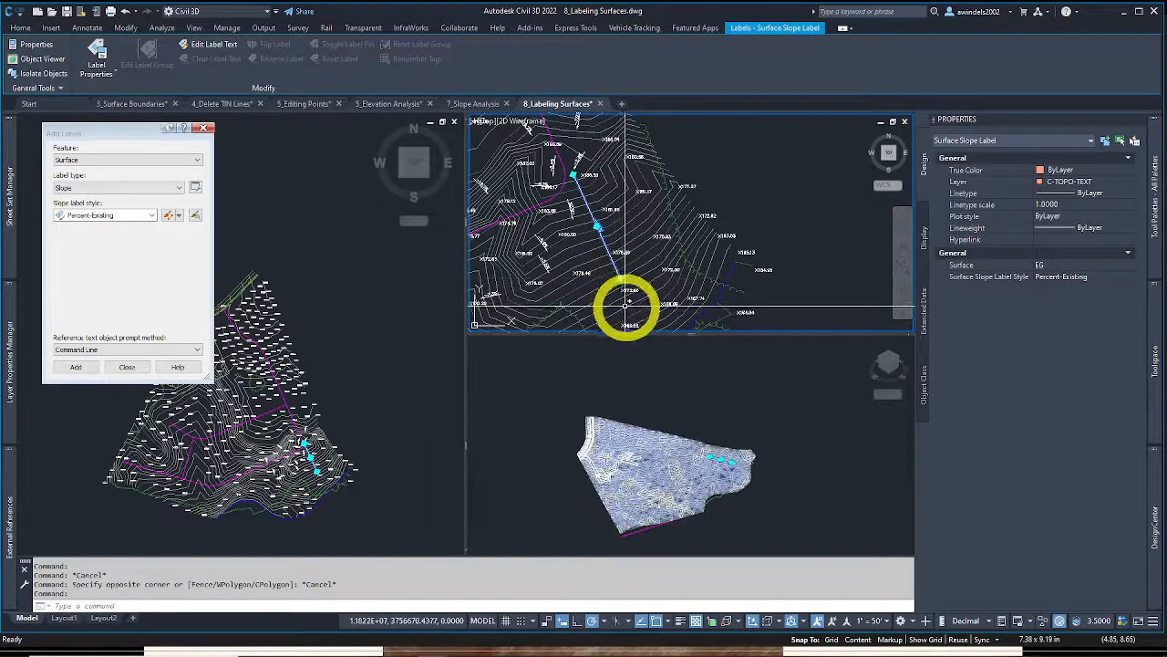
click(622, 277)
middle_drag(626, 209, 625, 286)
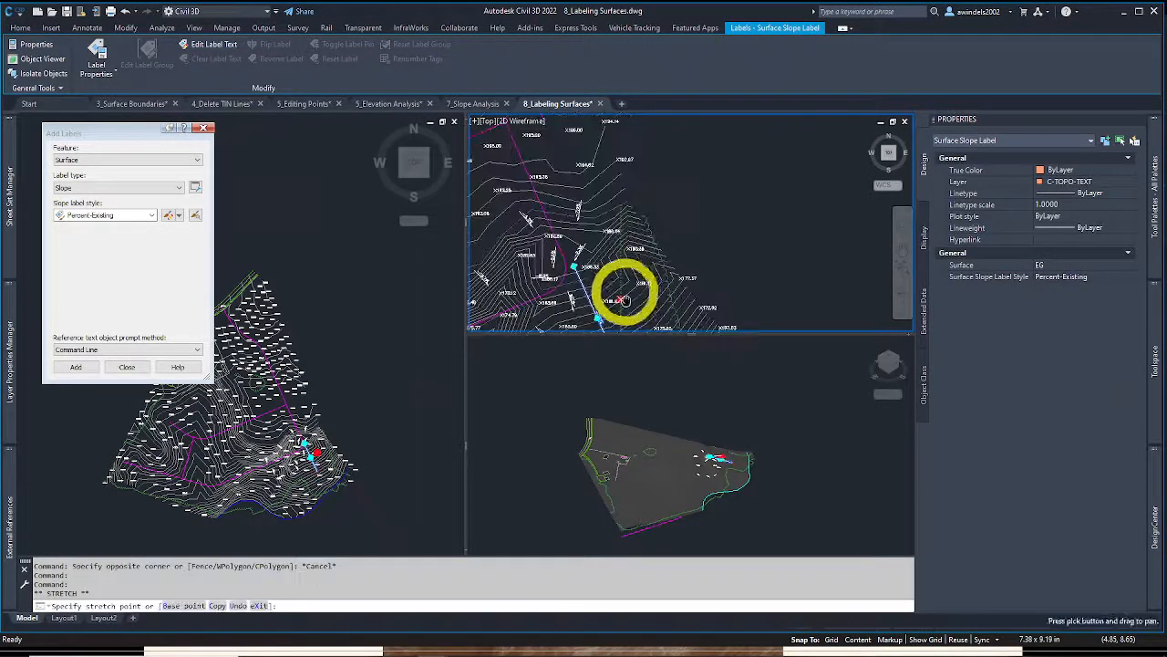
scroll(556, 208, up, 2)
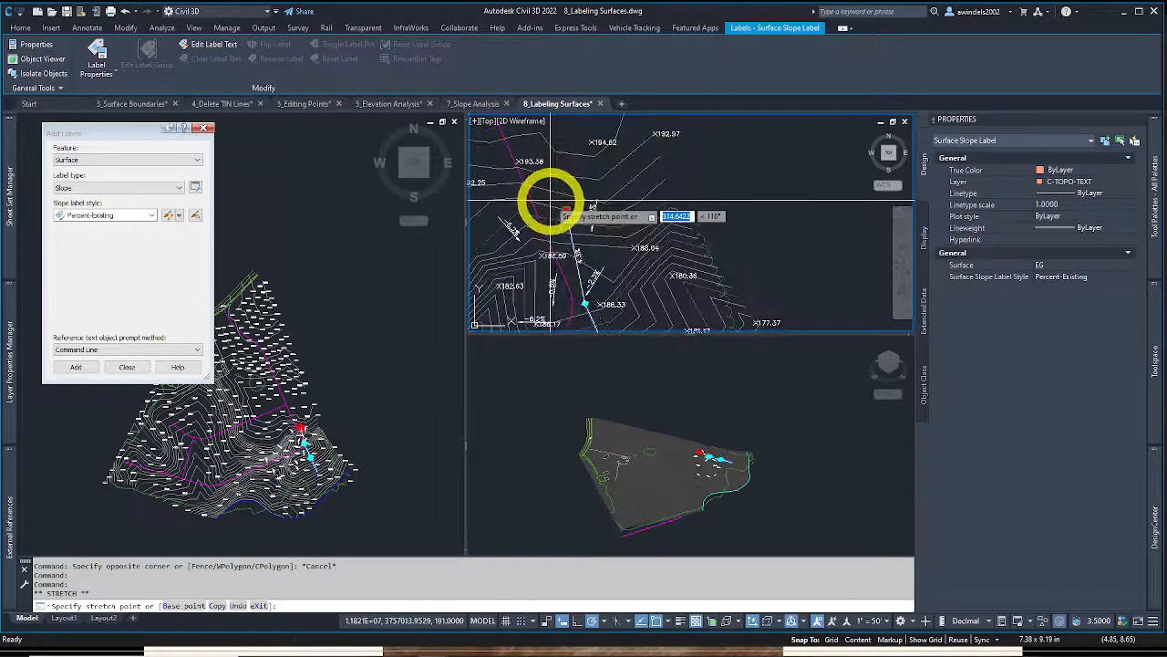
click(550, 199)
scroll(578, 260, up, 1)
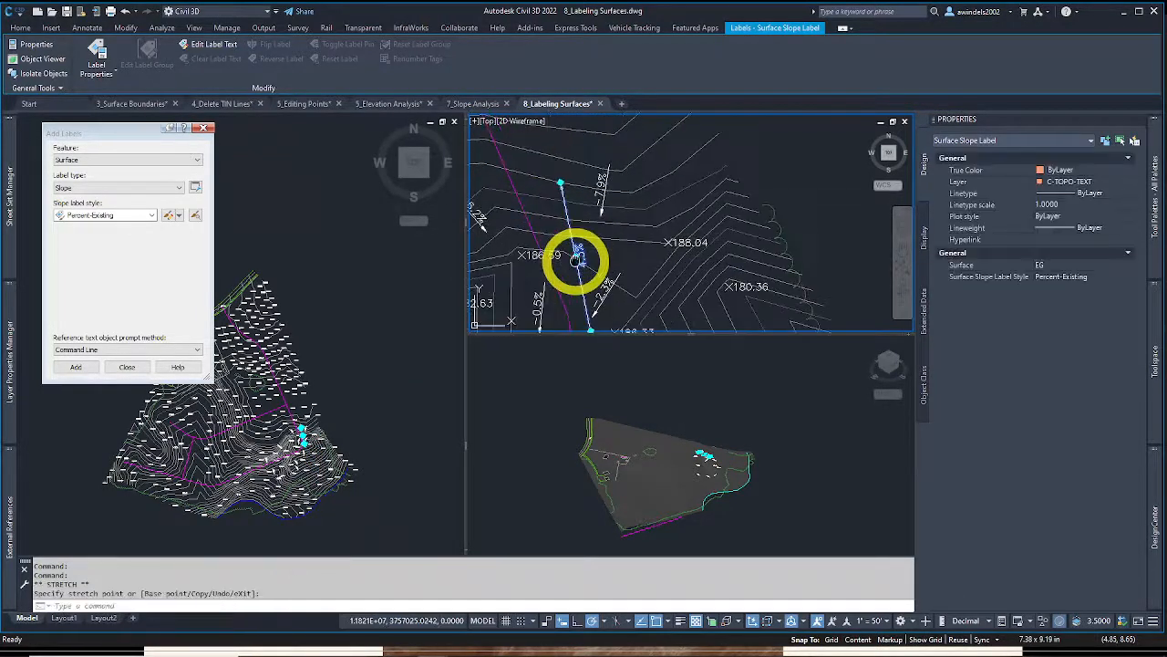
scroll(589, 273, up, 2)
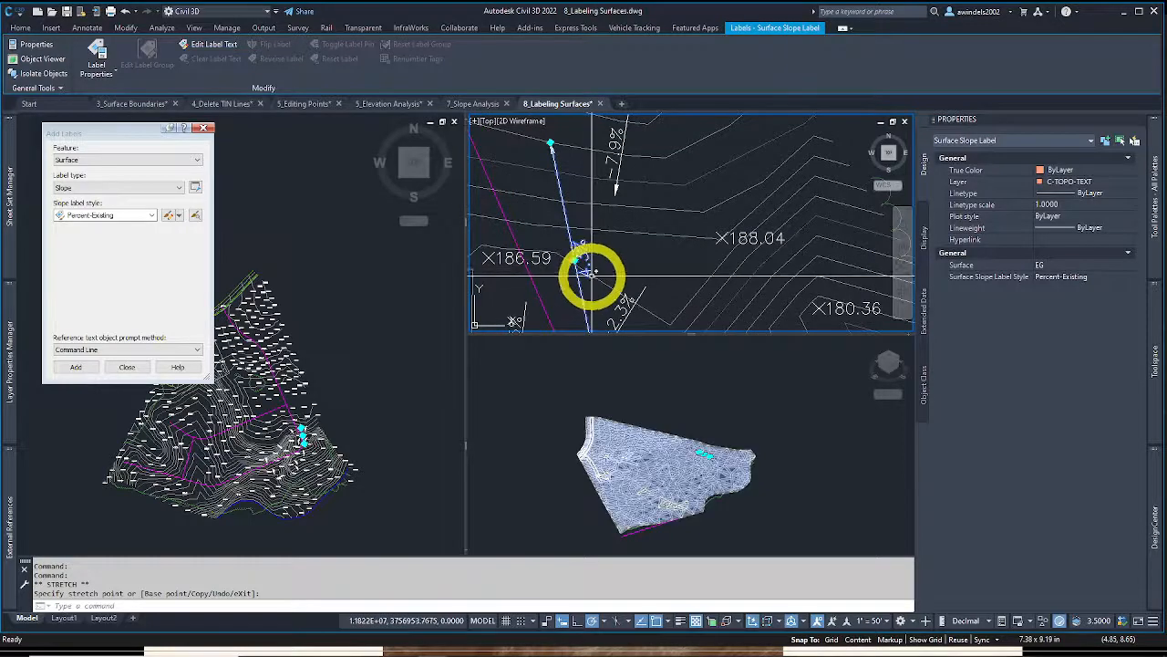
scroll(588, 272, down, 2)
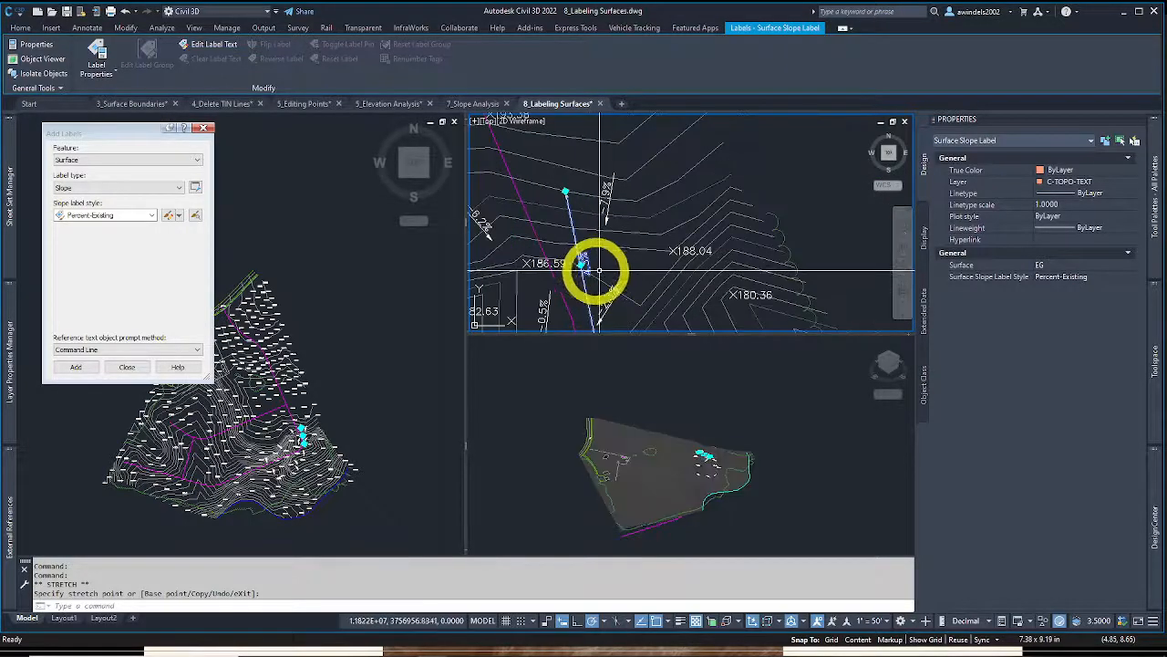
Move the uphill end of the two-point slope label to the contours just southwest of the 180.36 spot elevation, and deselect the label
click(566, 191)
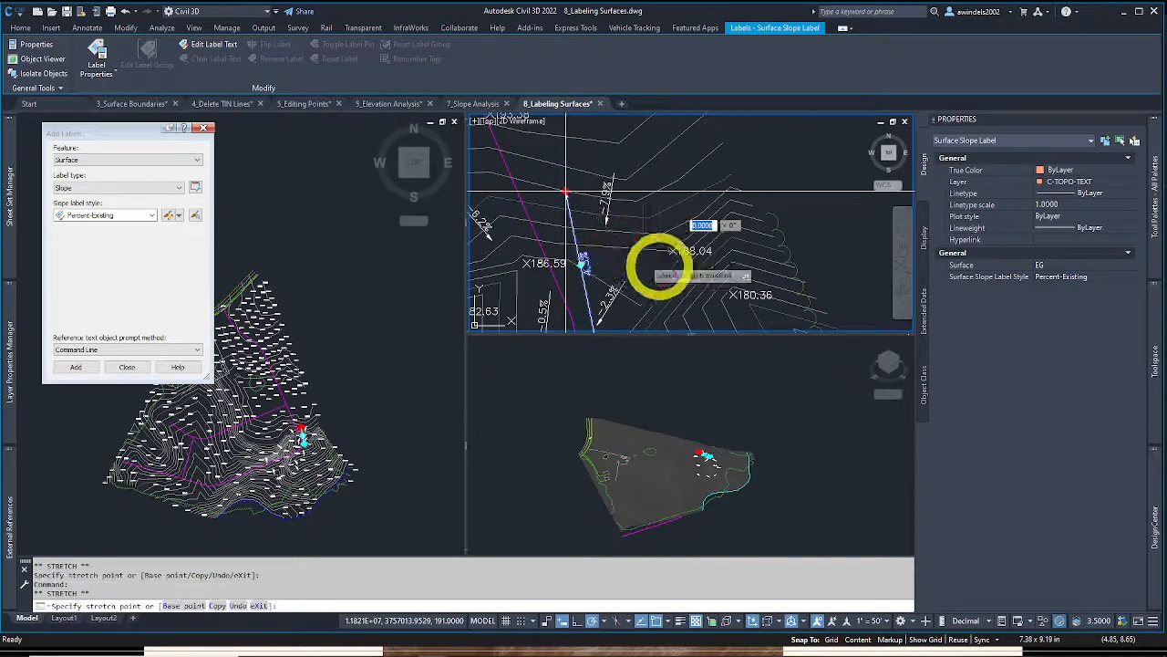
middle_drag(668, 276, 624, 230)
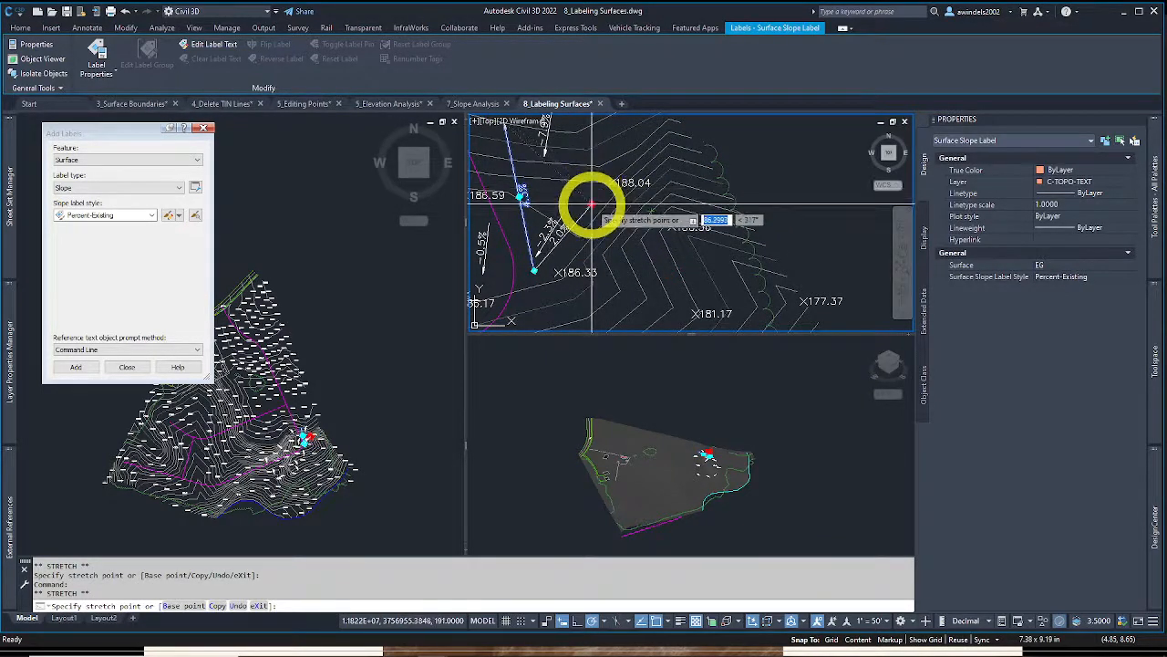
scroll(592, 206, up, 2)
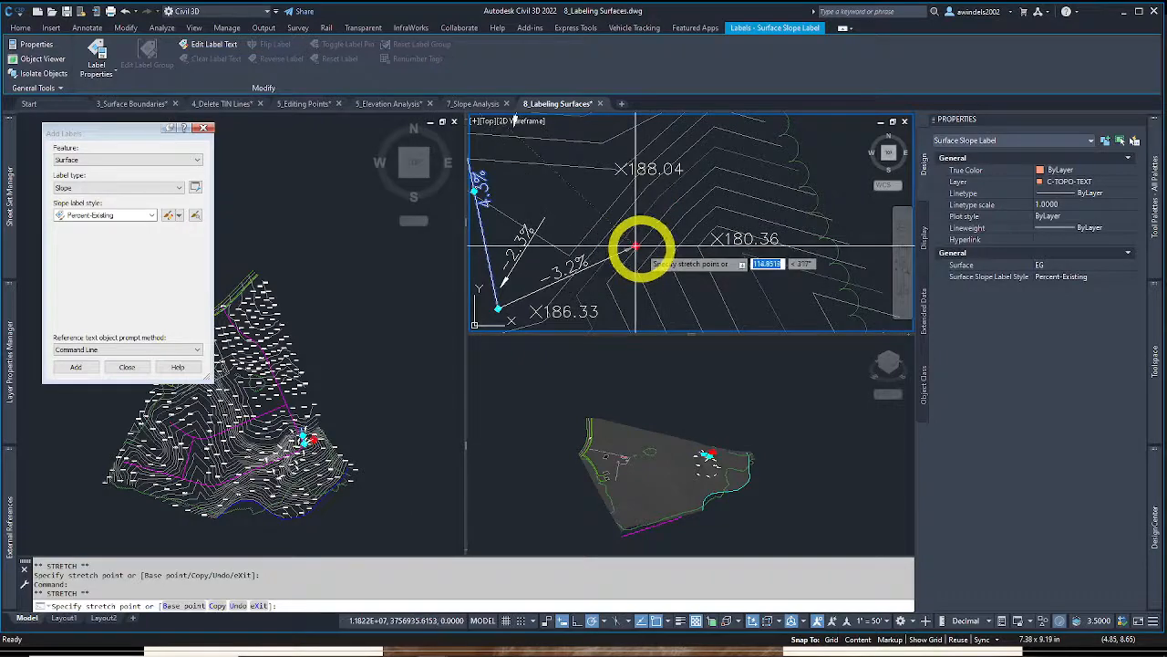
scroll(661, 263, up, 2)
click(665, 265)
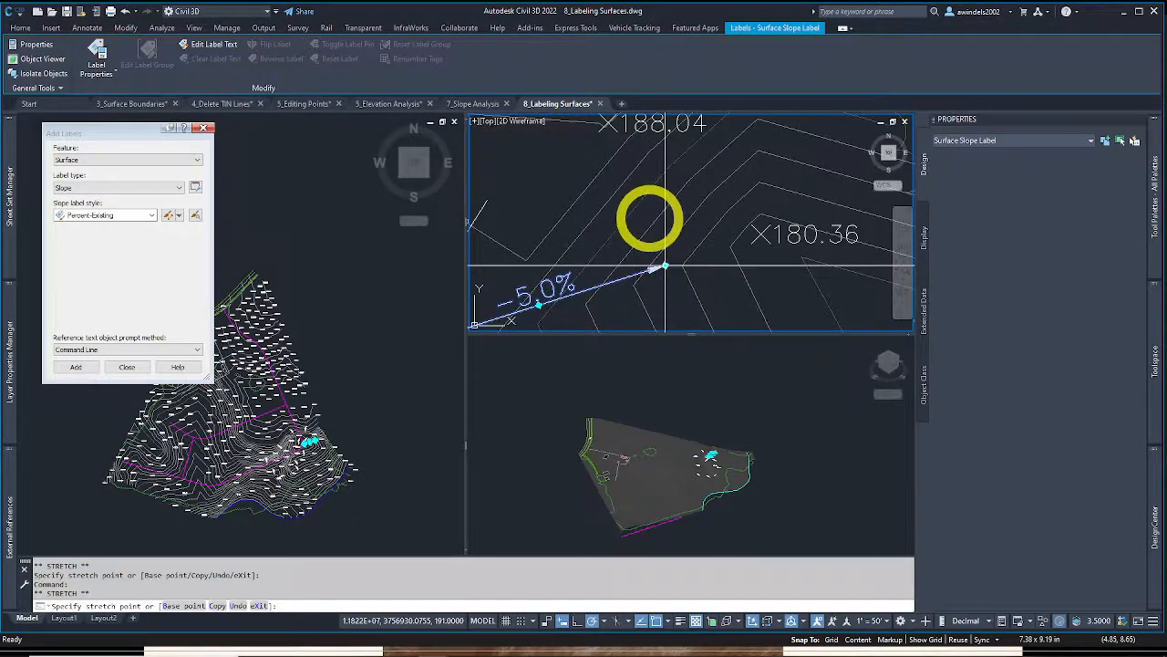
key(Escape)
scroll(649, 223, down, 5)
middle_drag(645, 260, 653, 258)
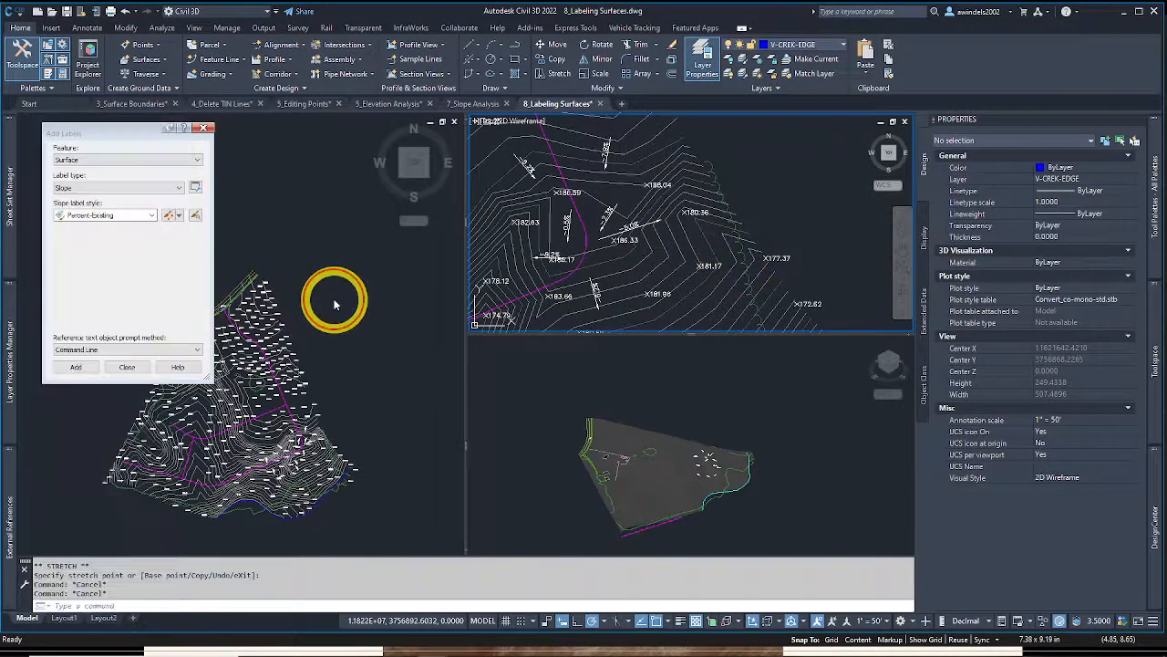
In the full-site viewport, set up Contour - Multiple labels with Existing Major Labels for major contours and Existing Minor Labels for minor contours
click(334, 300)
scroll(334, 298, up, 5)
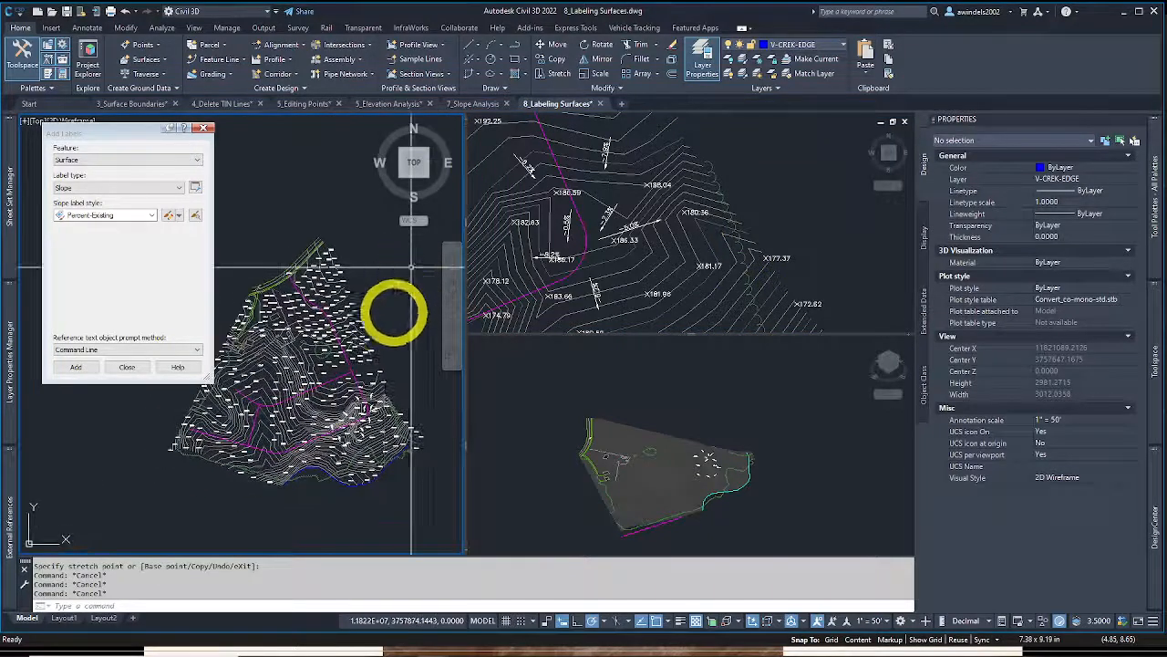
scroll(369, 420, up, 4)
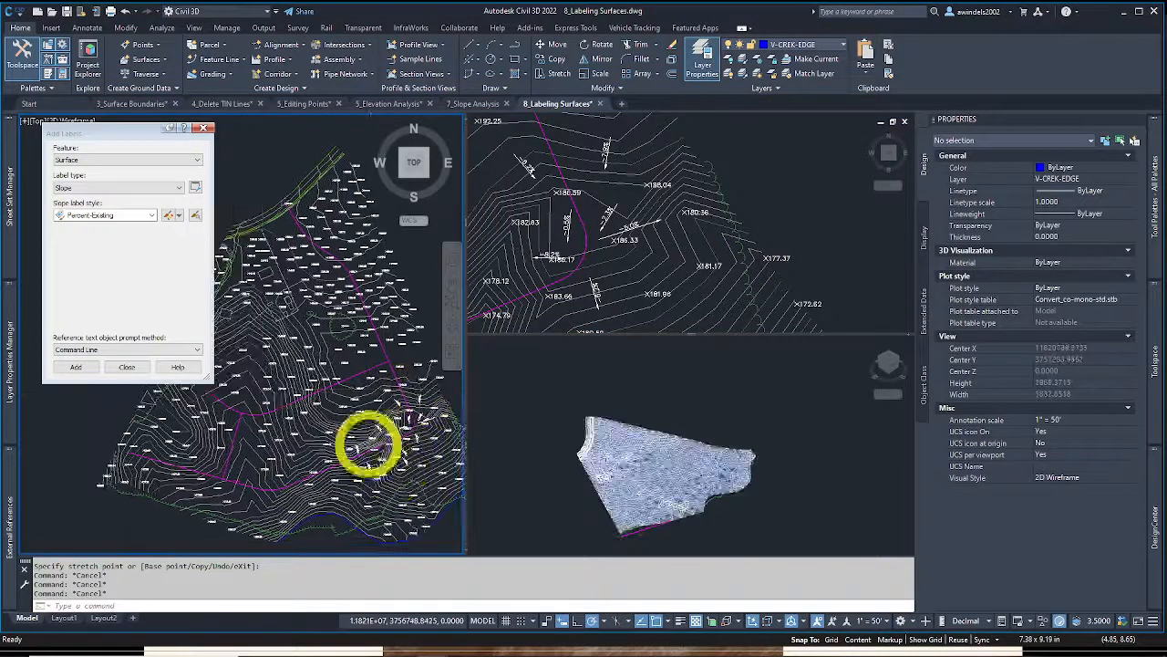
scroll(354, 420, down, 5)
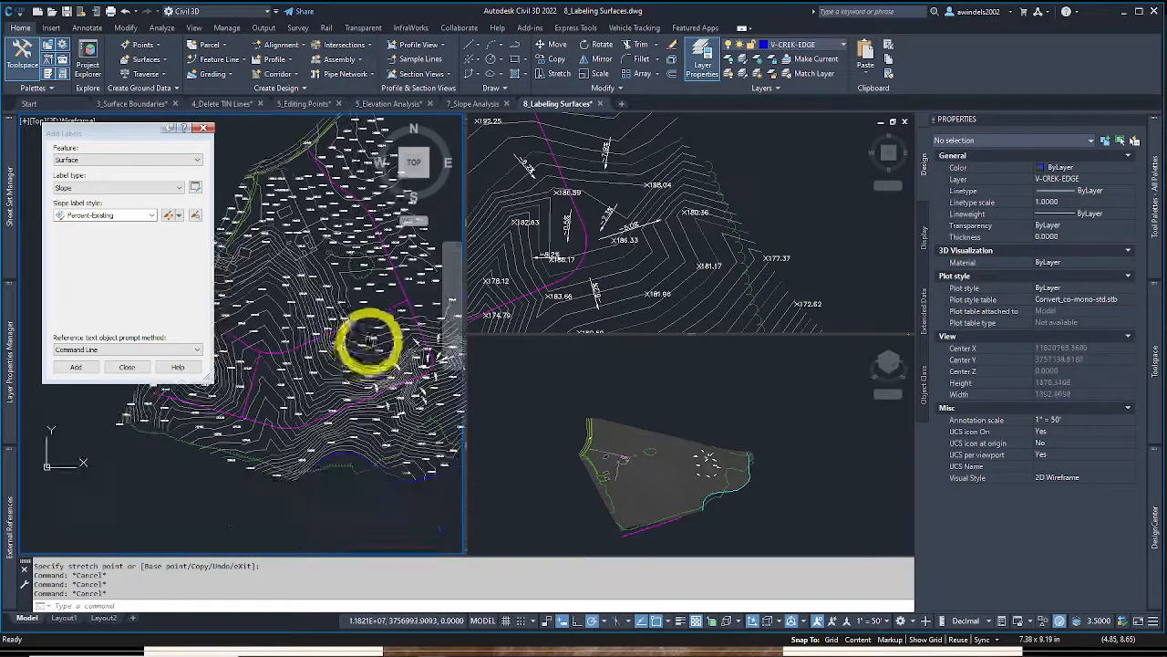
click(77, 188)
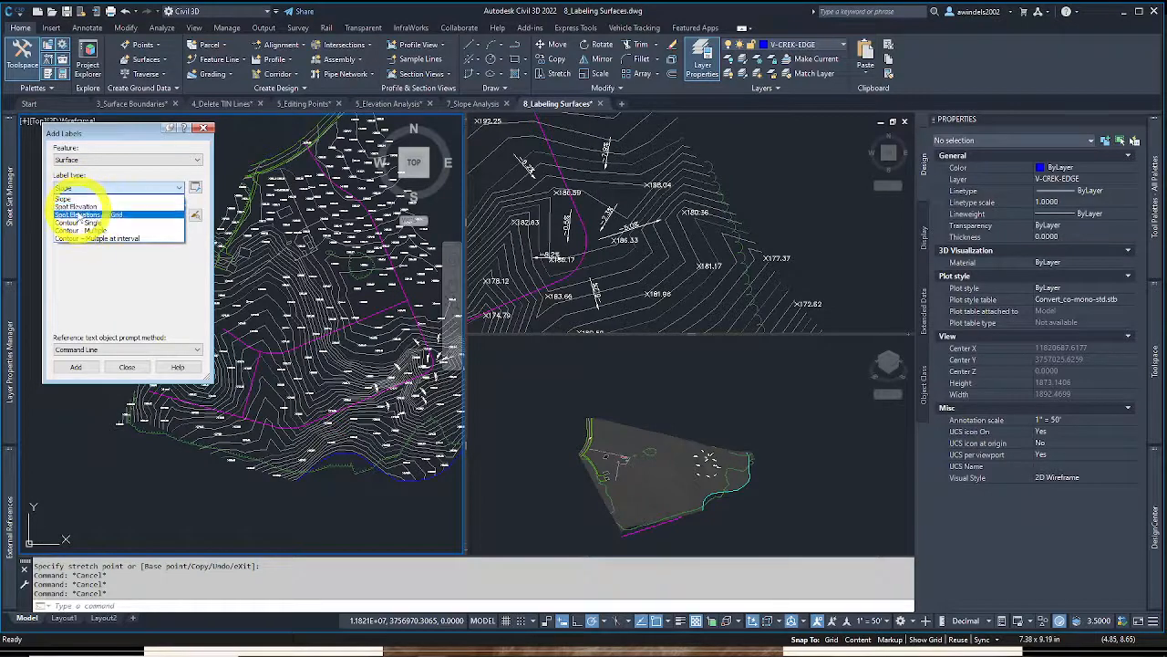
click(81, 231)
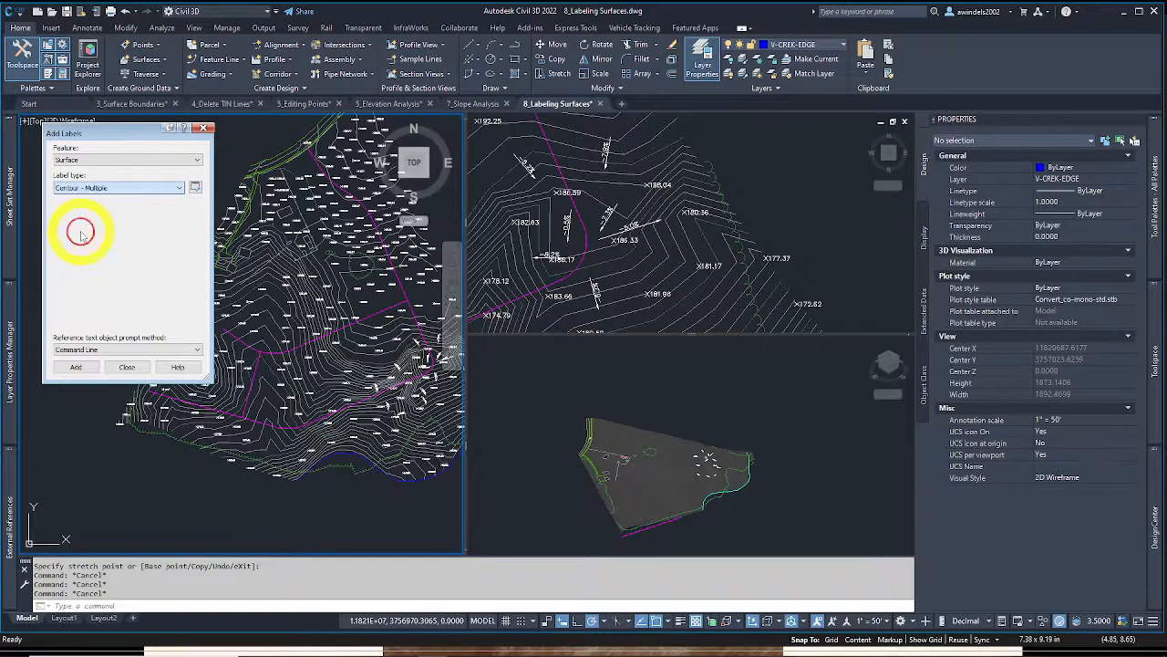
click(111, 216)
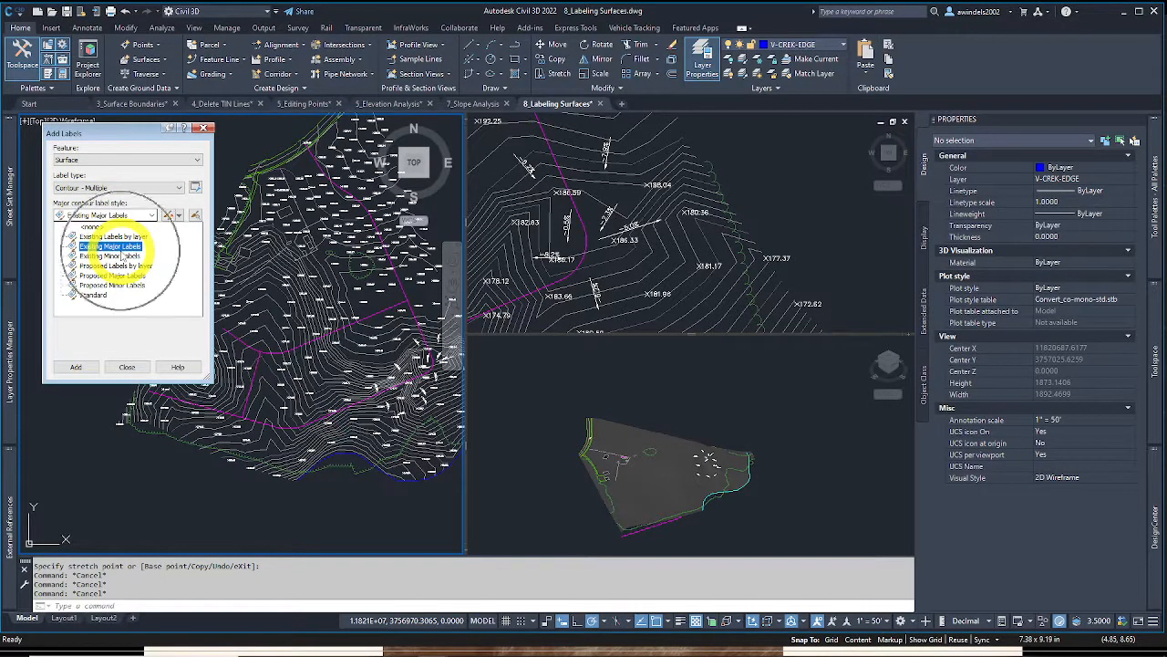
click(122, 250)
click(121, 247)
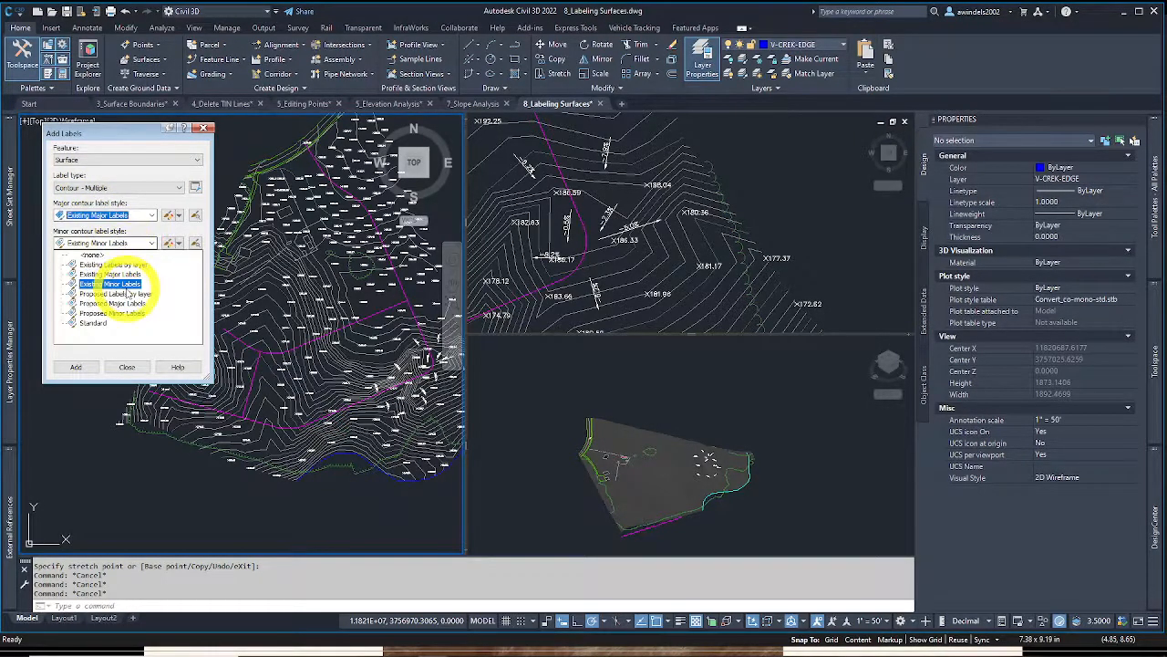
click(127, 286)
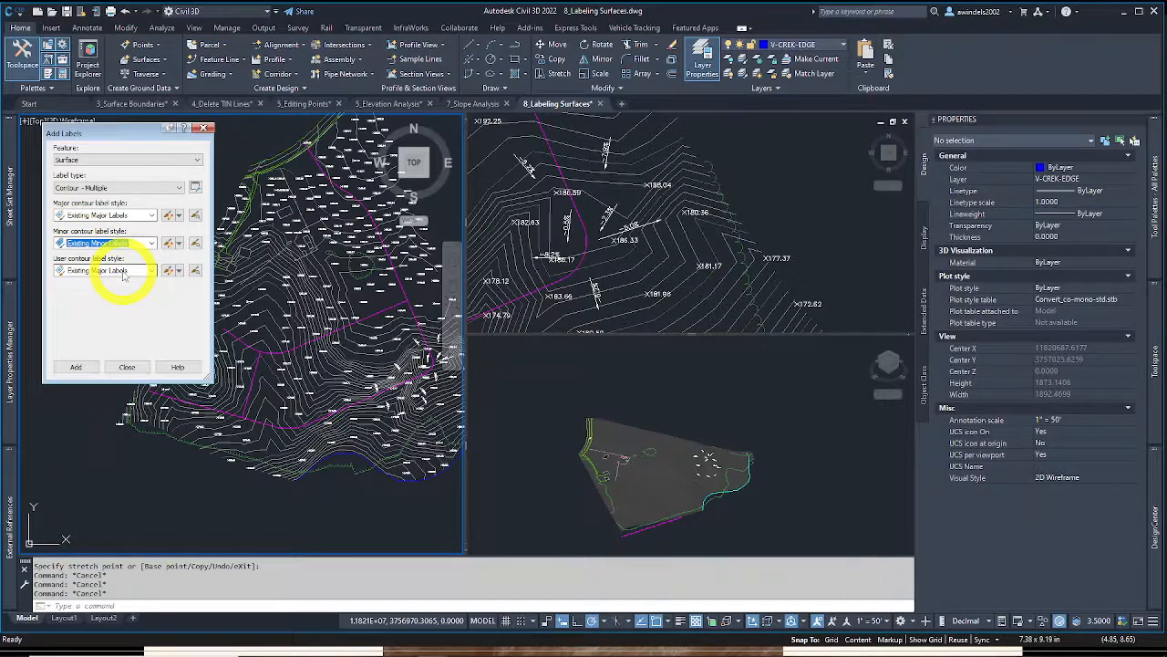
Start adding the multiple-contour labels with object snap off, placing the label line's first point just north of the 190.87 spot elevation
click(77, 366)
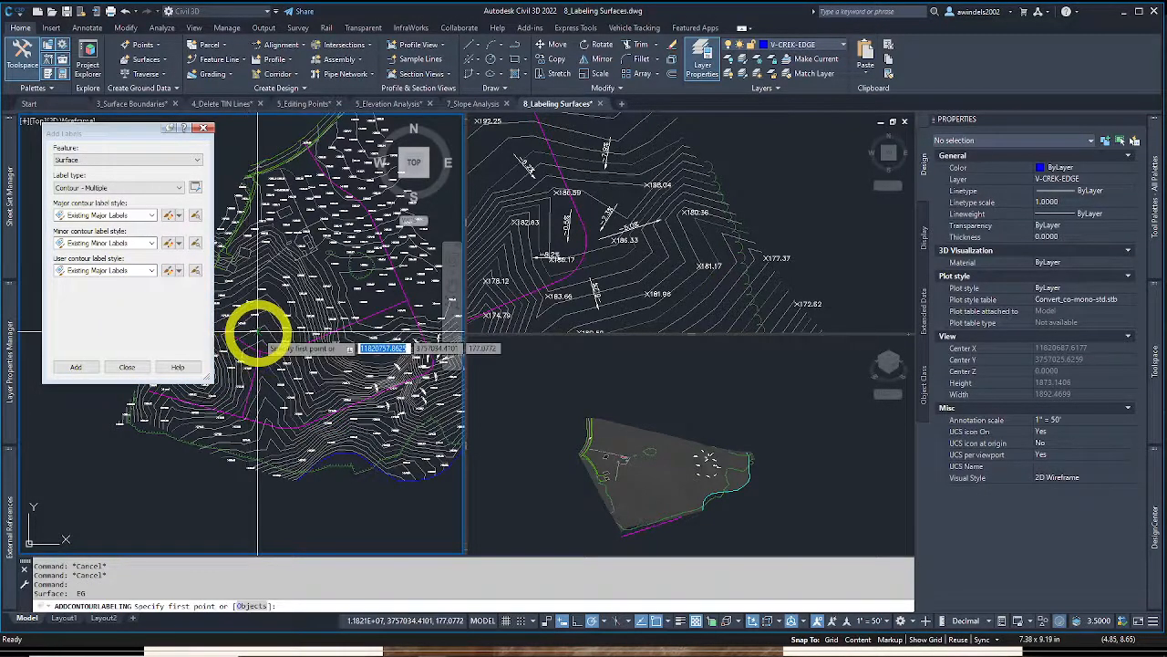
mouse_move(258, 332)
middle_down()
mouse_move(295, 334)
mouse_move(265, 325)
middle_up()
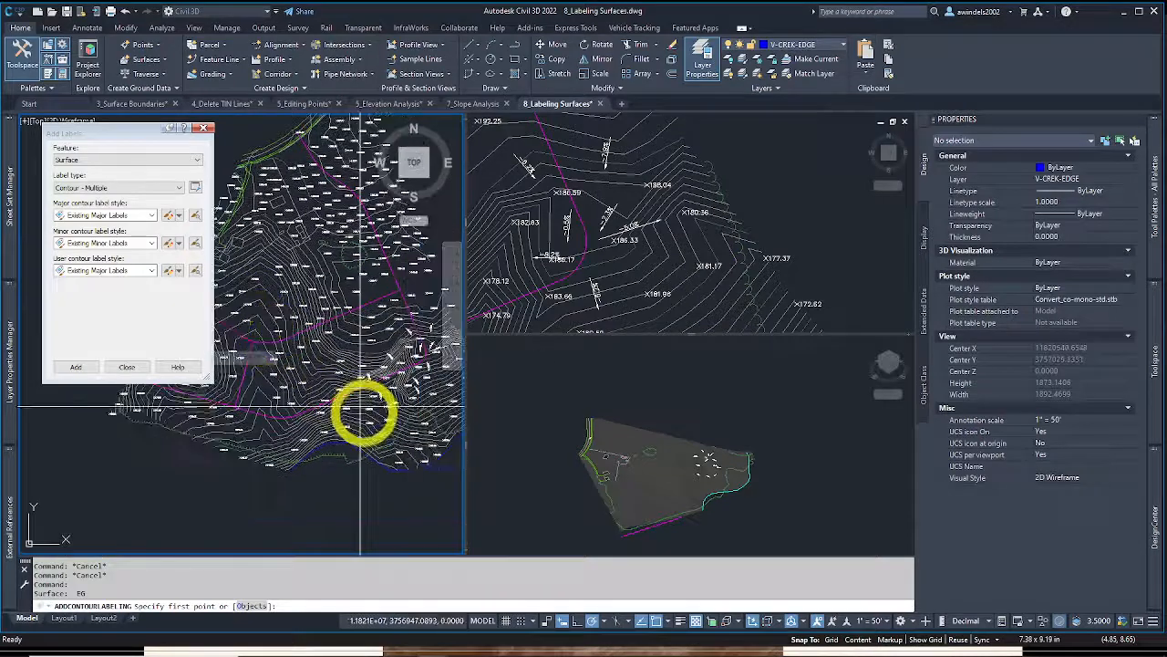
scroll(374, 399, up, 1)
middle_drag(383, 410, 435, 422)
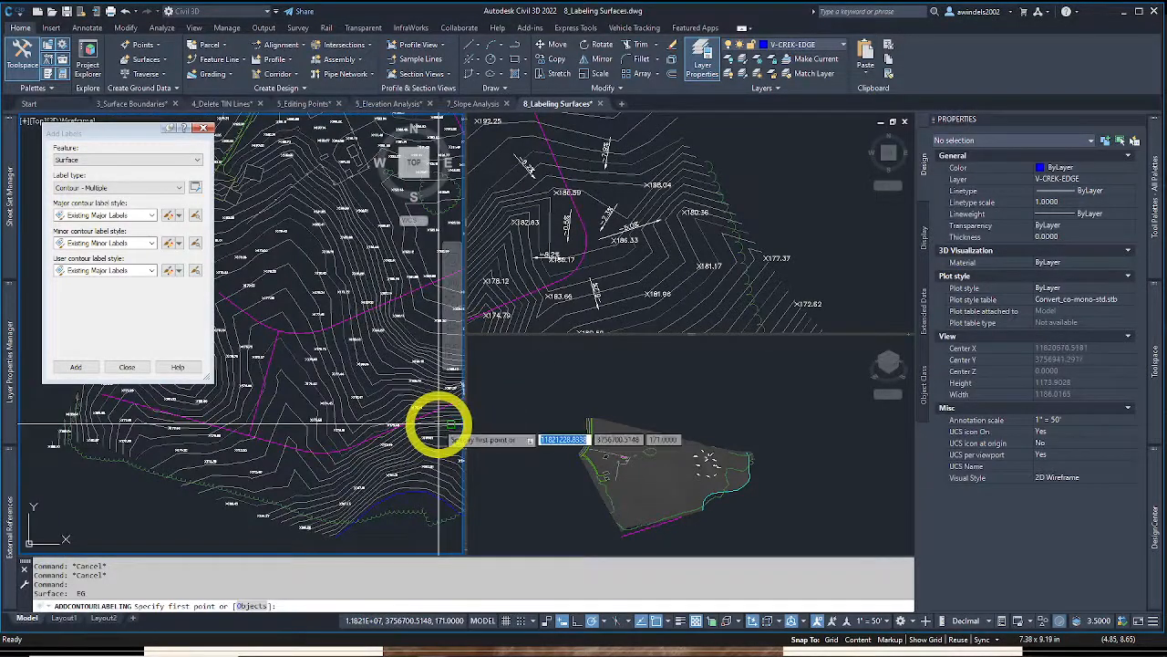
scroll(440, 423, down, 2)
scroll(427, 334, up, 4)
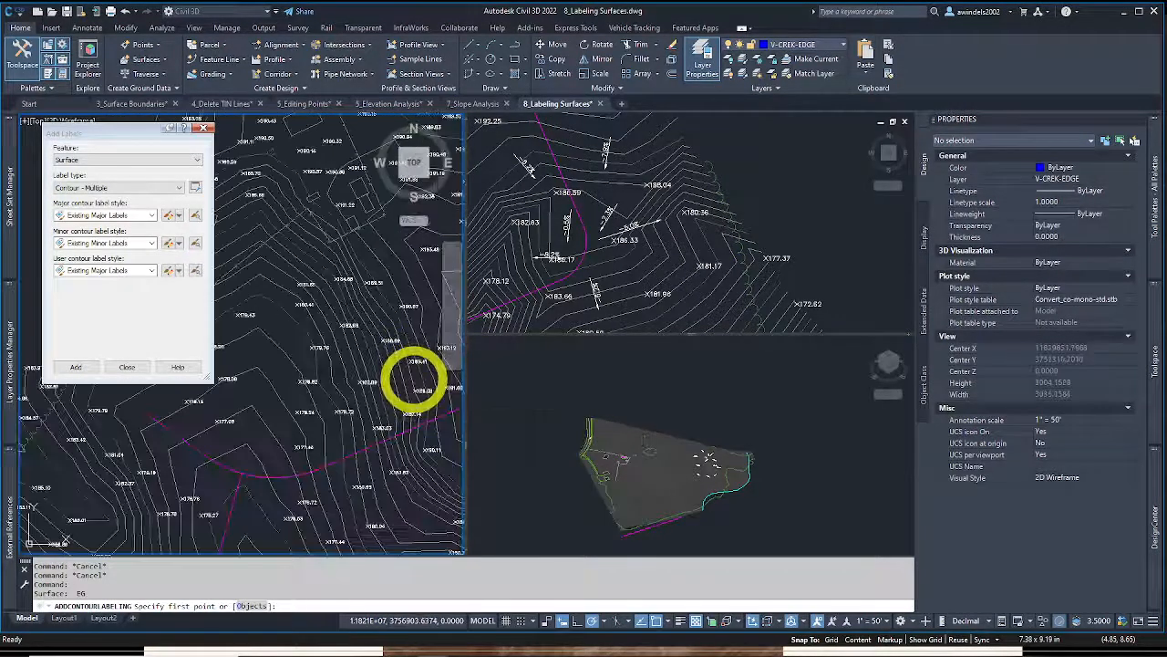
middle_drag(411, 262, 411, 269)
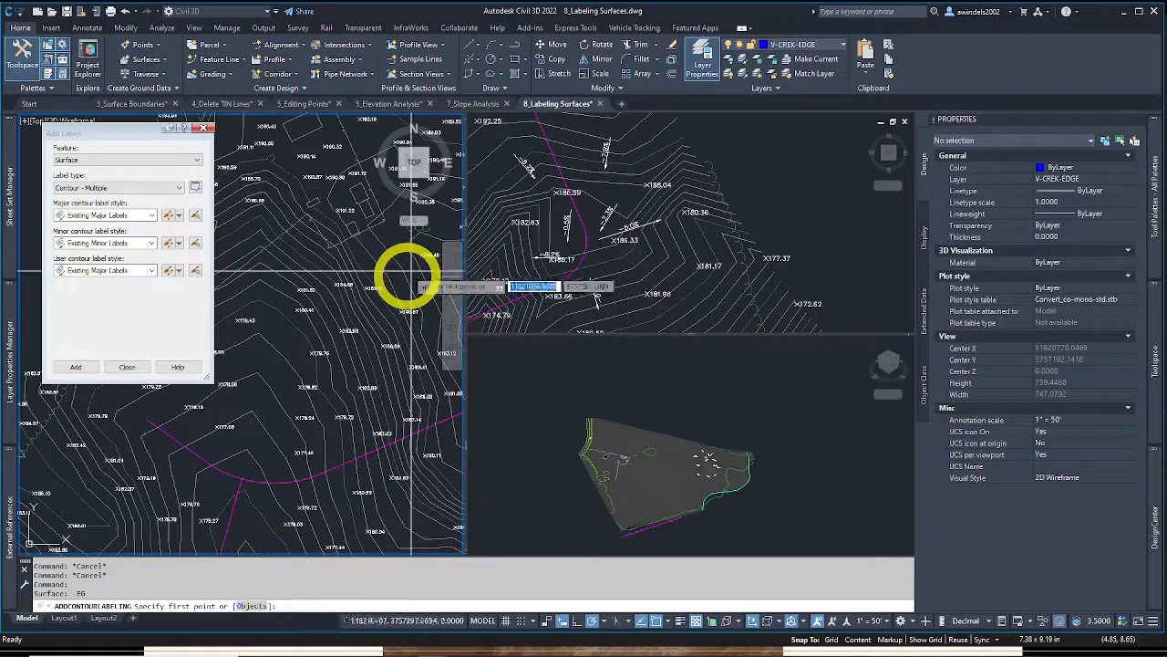
click(656, 623)
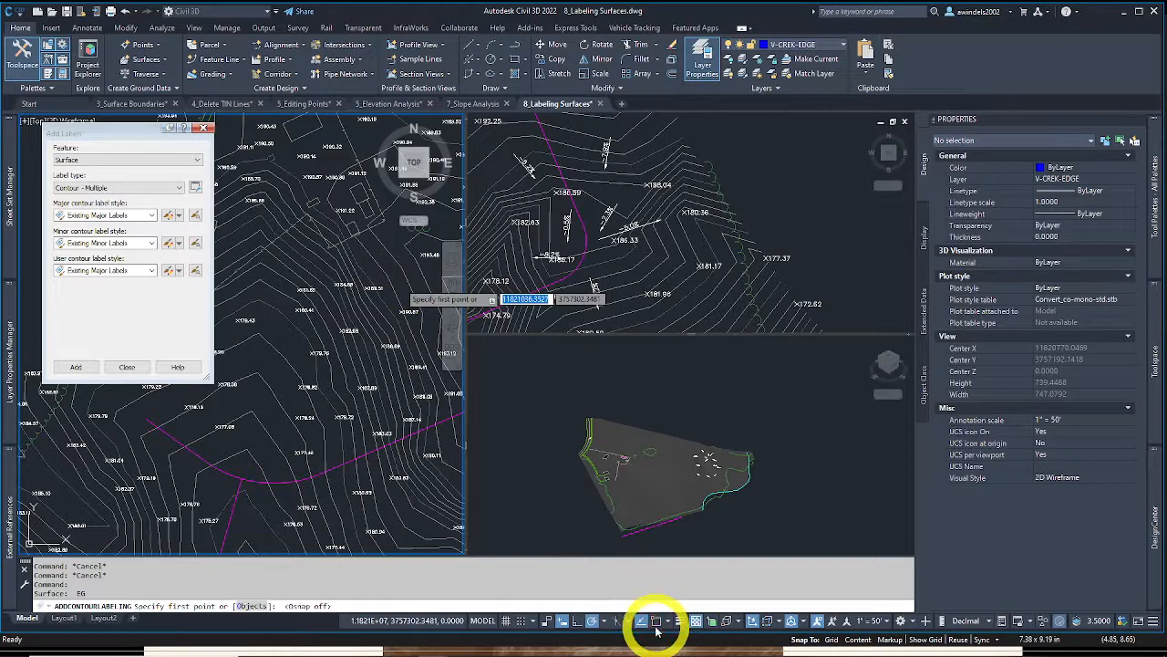
click(402, 290)
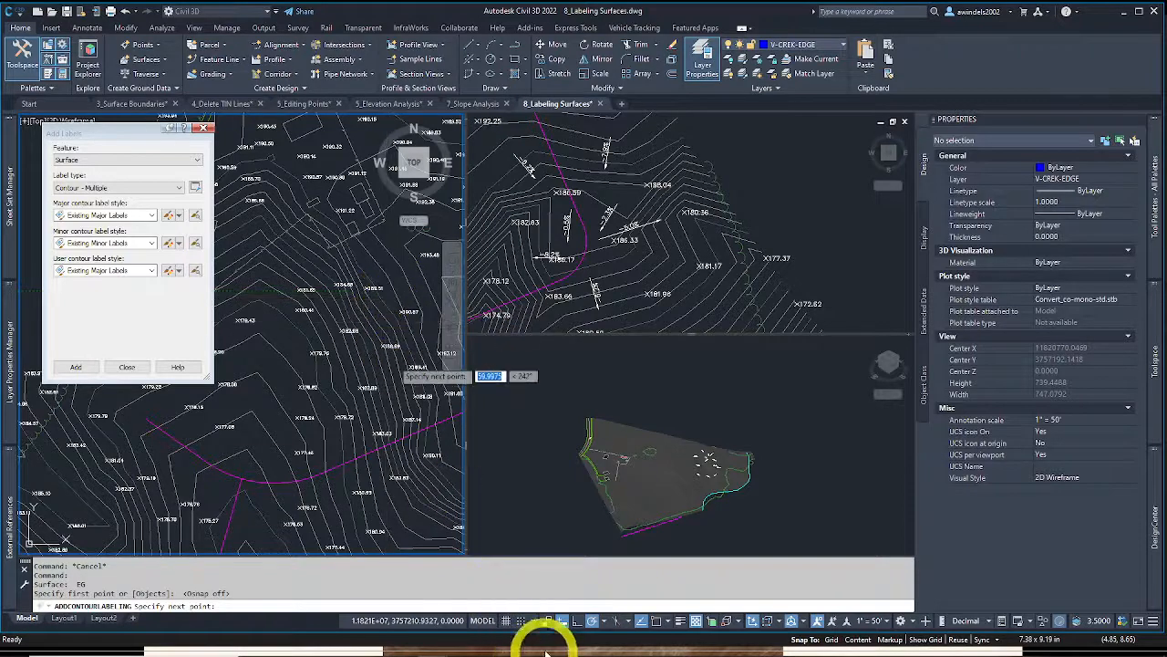
Turn polar tracking off and run the contour label line south past spots 189.51 and 190.87 to just west of spot 189.41
click(592, 621)
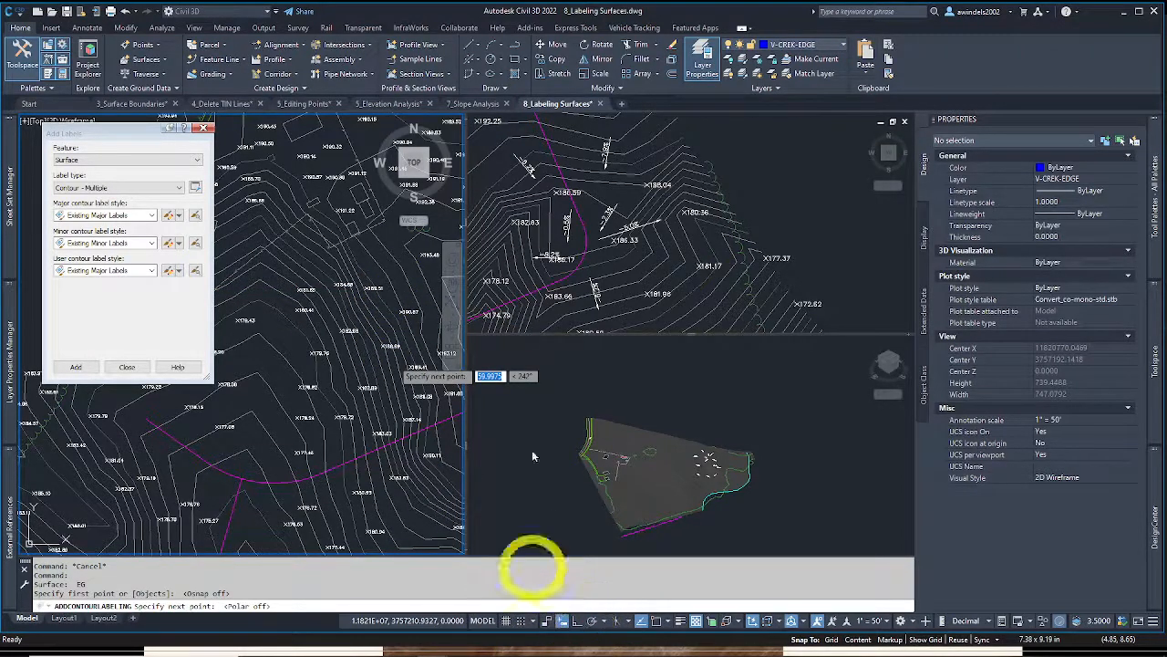
scroll(388, 294, up, 2)
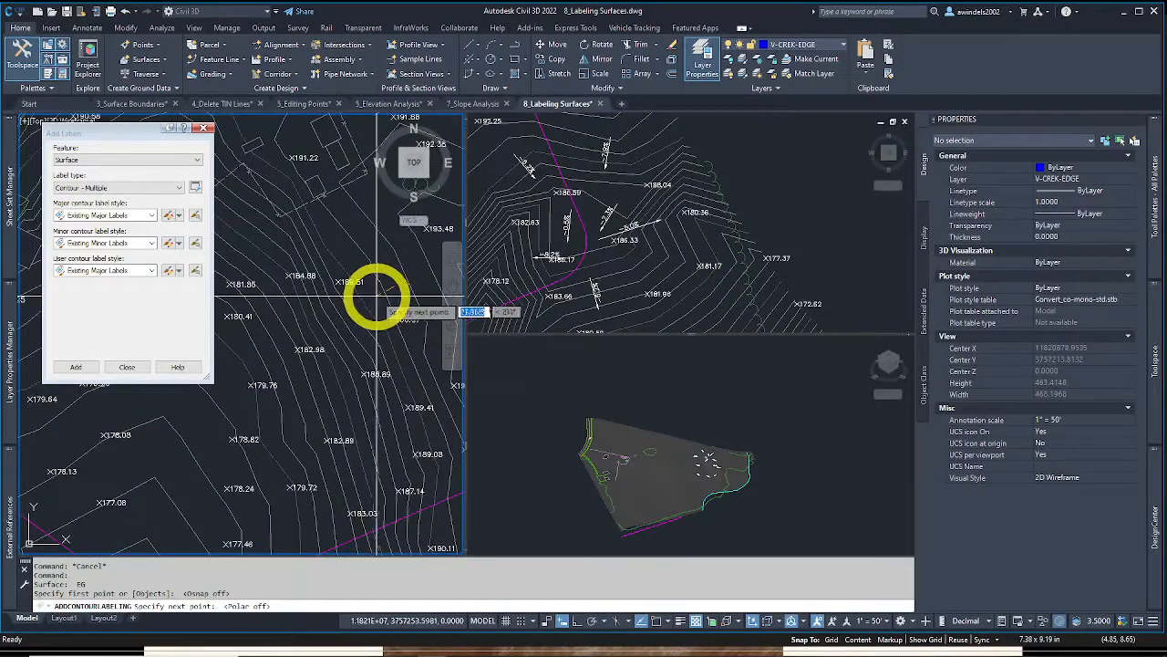
click(377, 296)
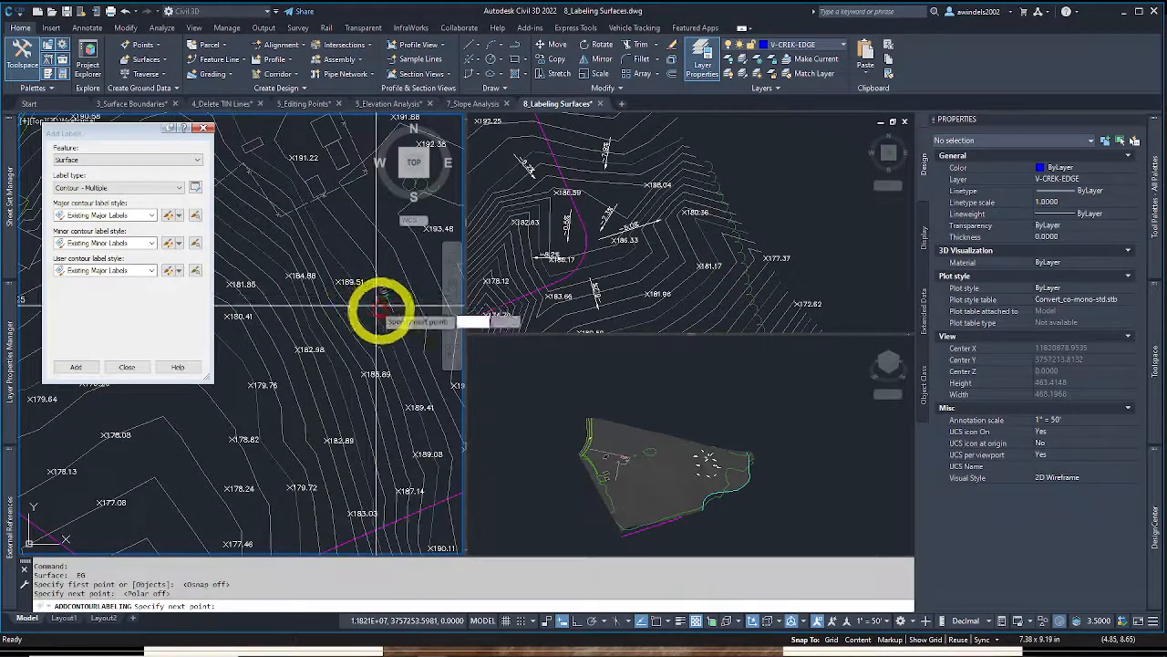
click(407, 372)
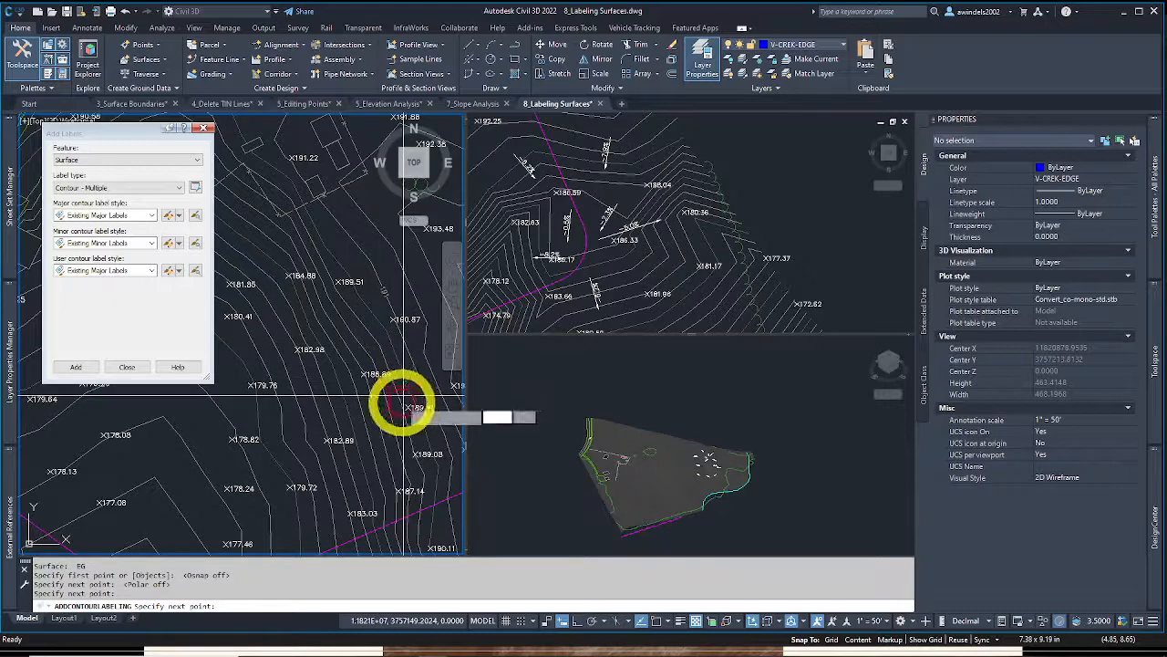
click(403, 396)
click(399, 418)
Continue the contour label line southwest across contours 188 to 180, ending between spots 179.72 and 177.46
middle_drag(404, 447, 409, 395)
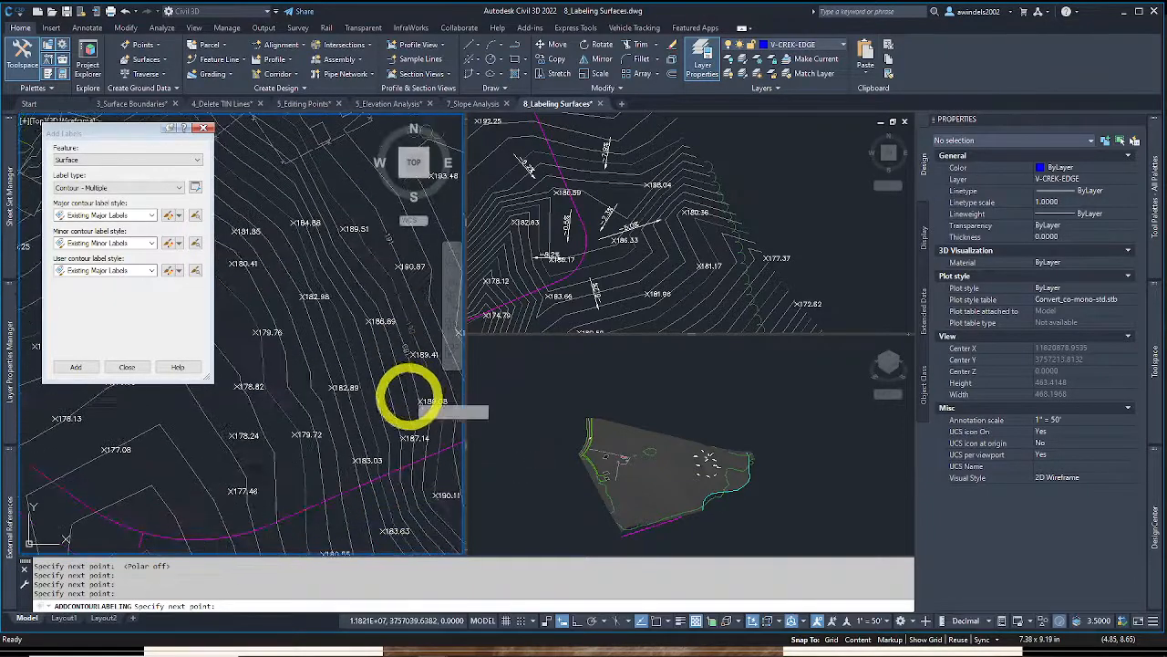
scroll(409, 397, up, 2)
click(392, 409)
middle_drag(385, 448, 384, 367)
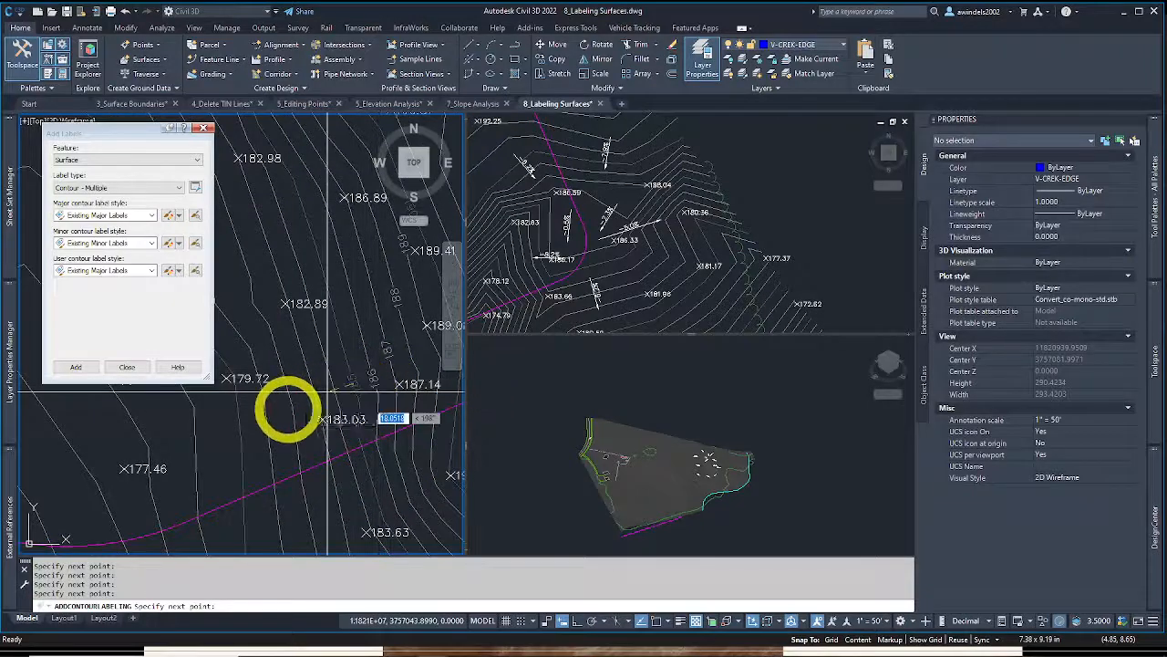
middle_drag(286, 411, 326, 360)
click(266, 367)
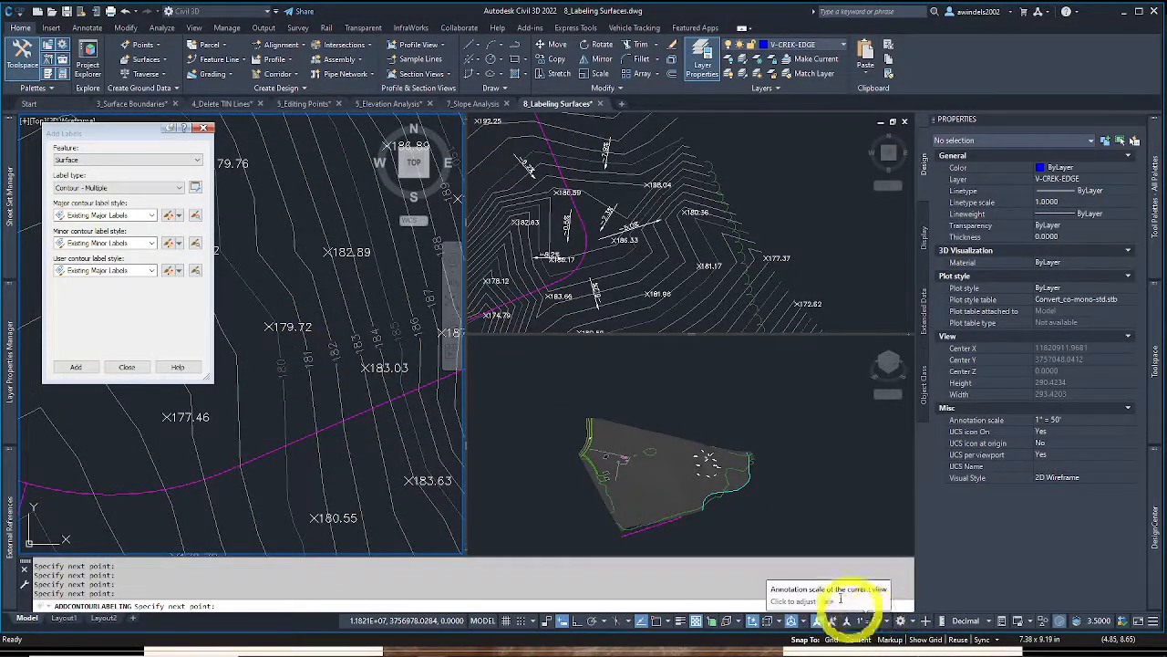
Extend the contour label line south across the magenta lines and the 170 to 161 contours to the surface's southern edge by spot 167.13
middle_drag(261, 367, 289, 325)
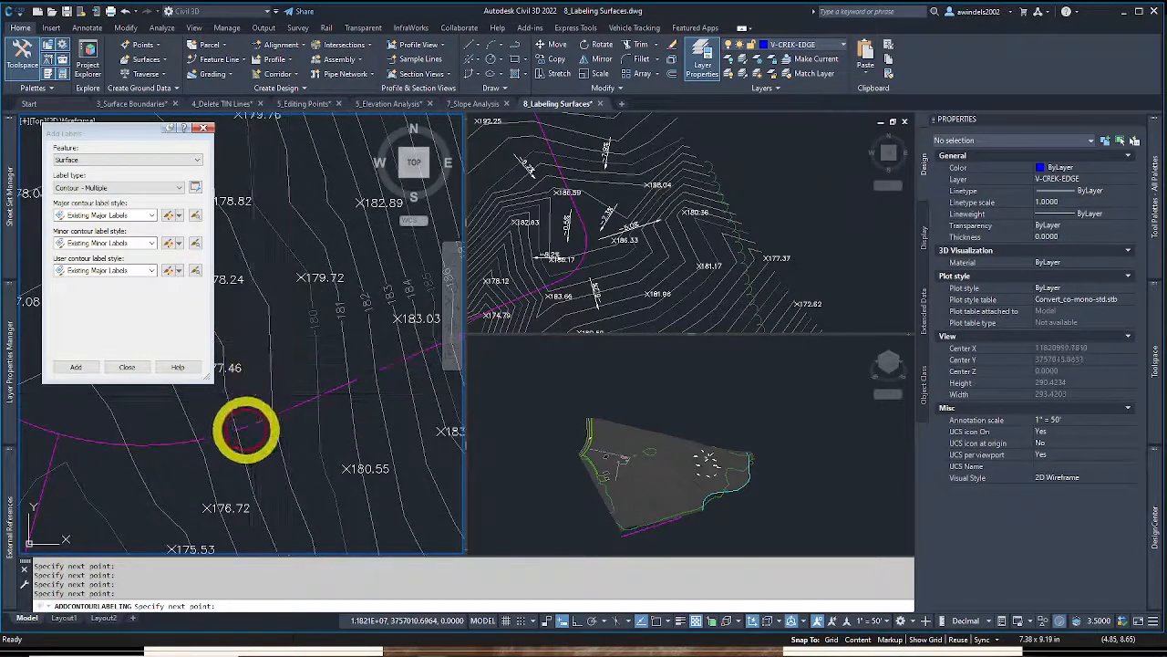
scroll(245, 401, down, 4)
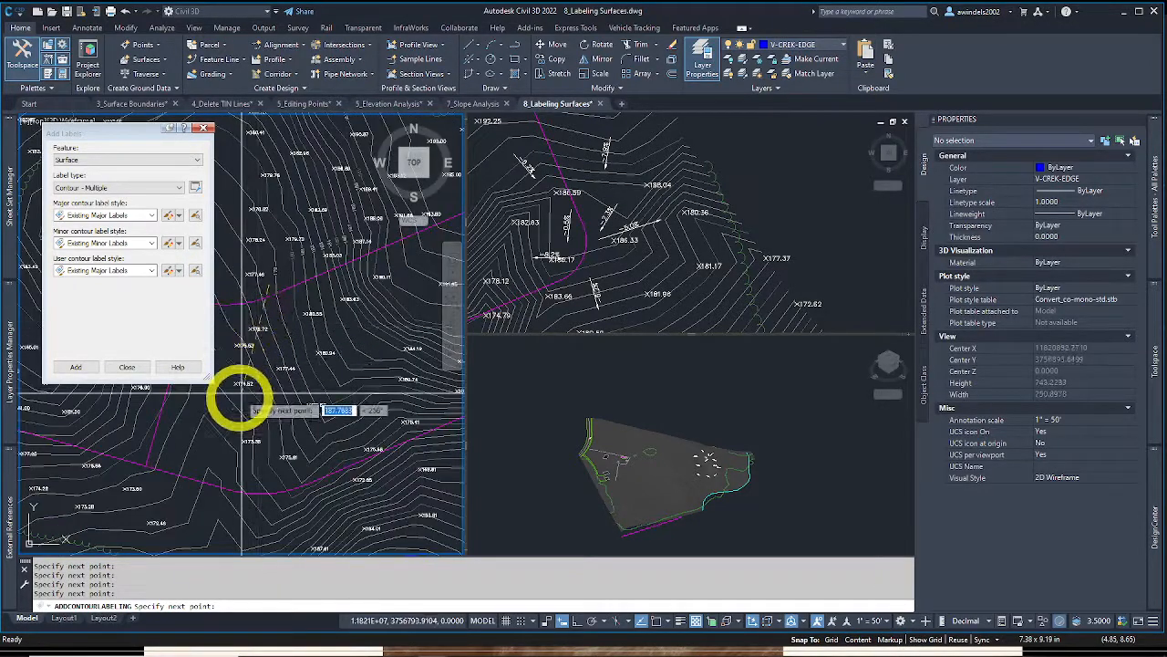
middle_drag(236, 422, 257, 398)
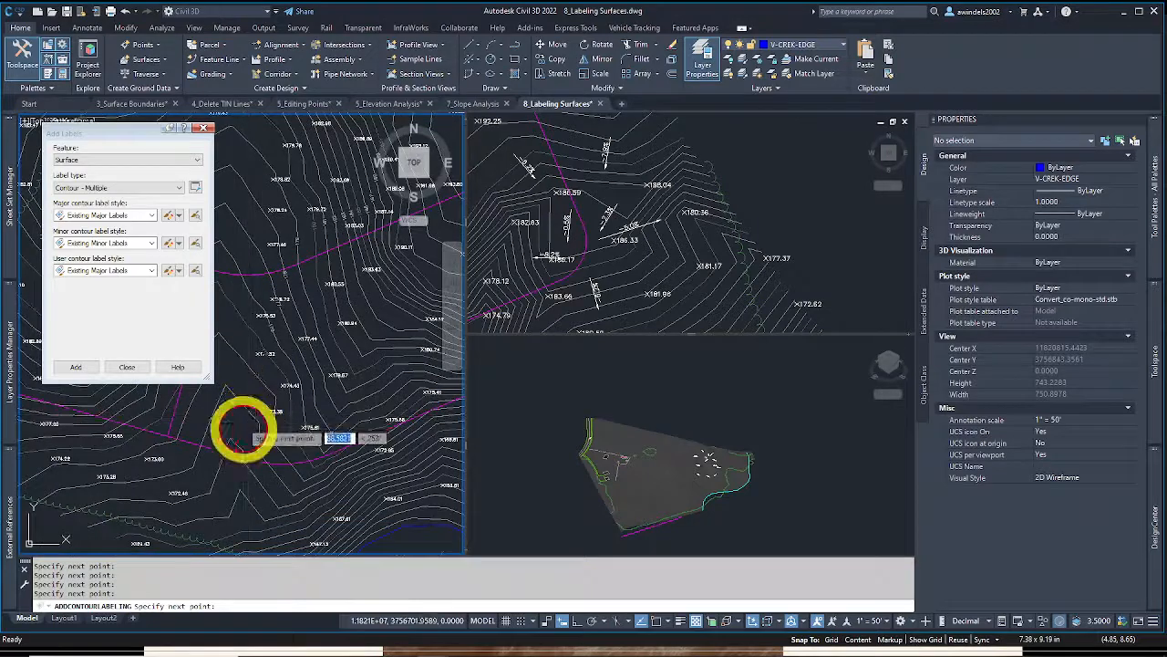
middle_drag(243, 443, 243, 437)
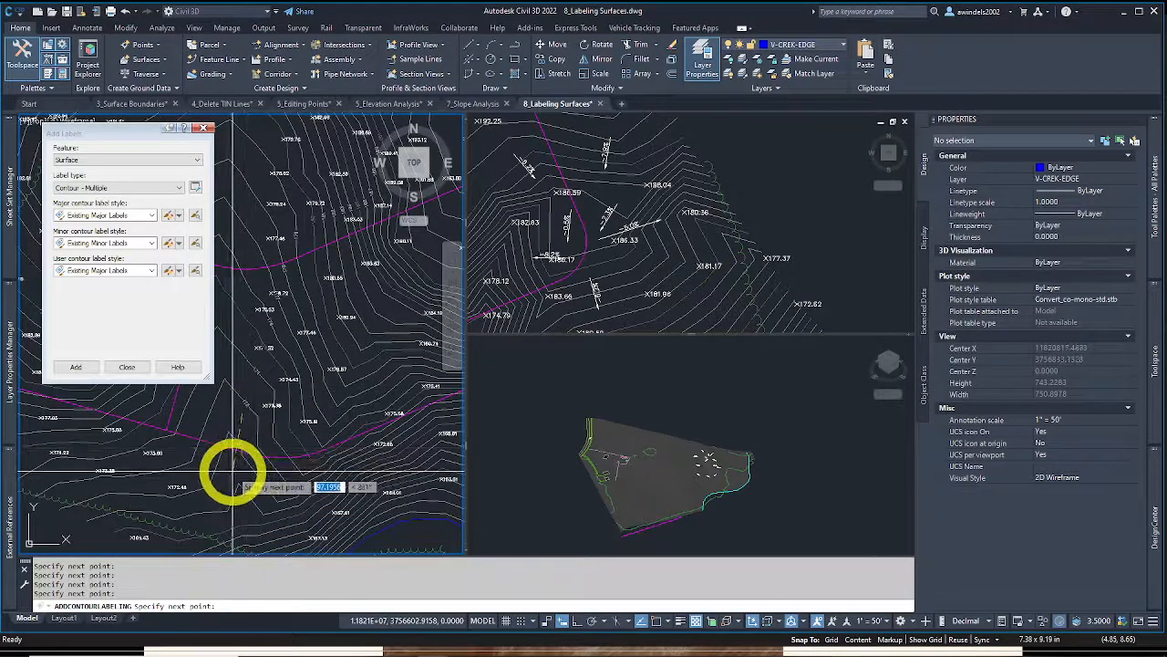
scroll(250, 531, up, 2)
middle_drag(250, 531, 228, 411)
click(262, 429)
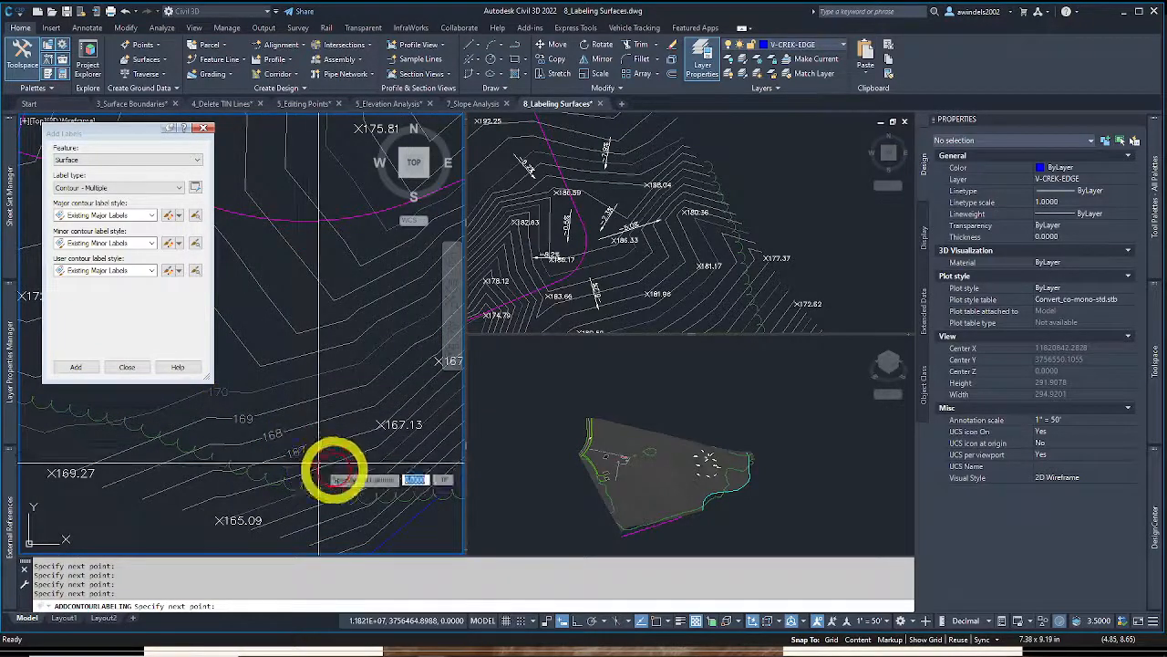
middle_drag(334, 474, 248, 399)
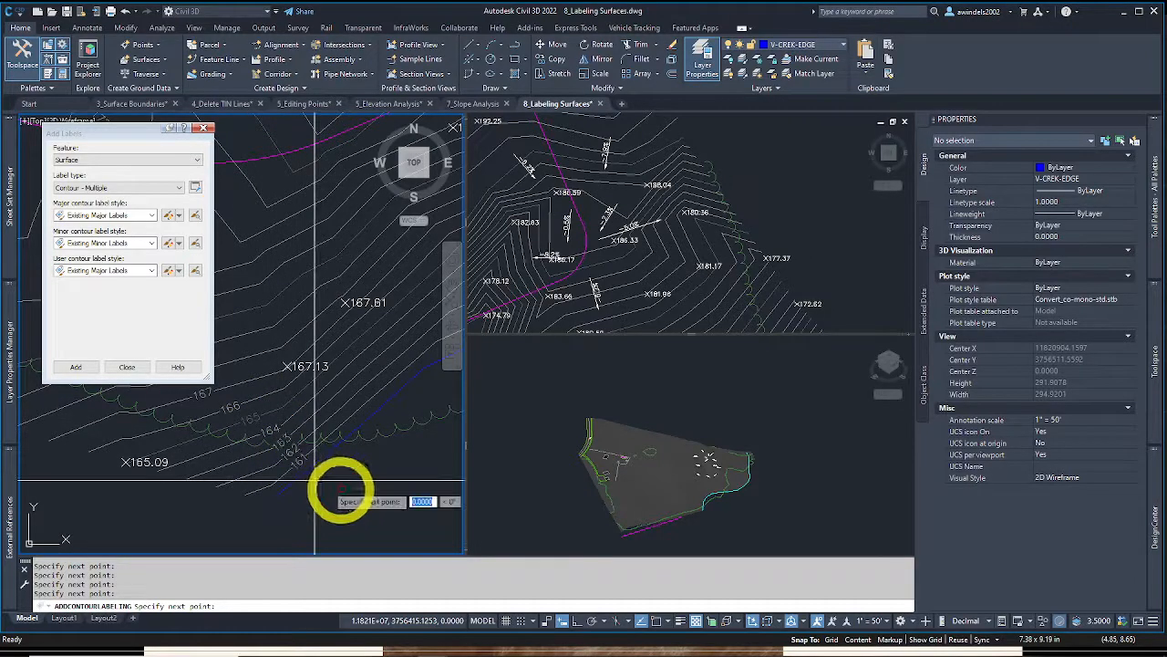
Carry the contour label line east outside the southern edge, and bring it back north past spots 163.81 and 168.81
scroll(360, 490, down, 1)
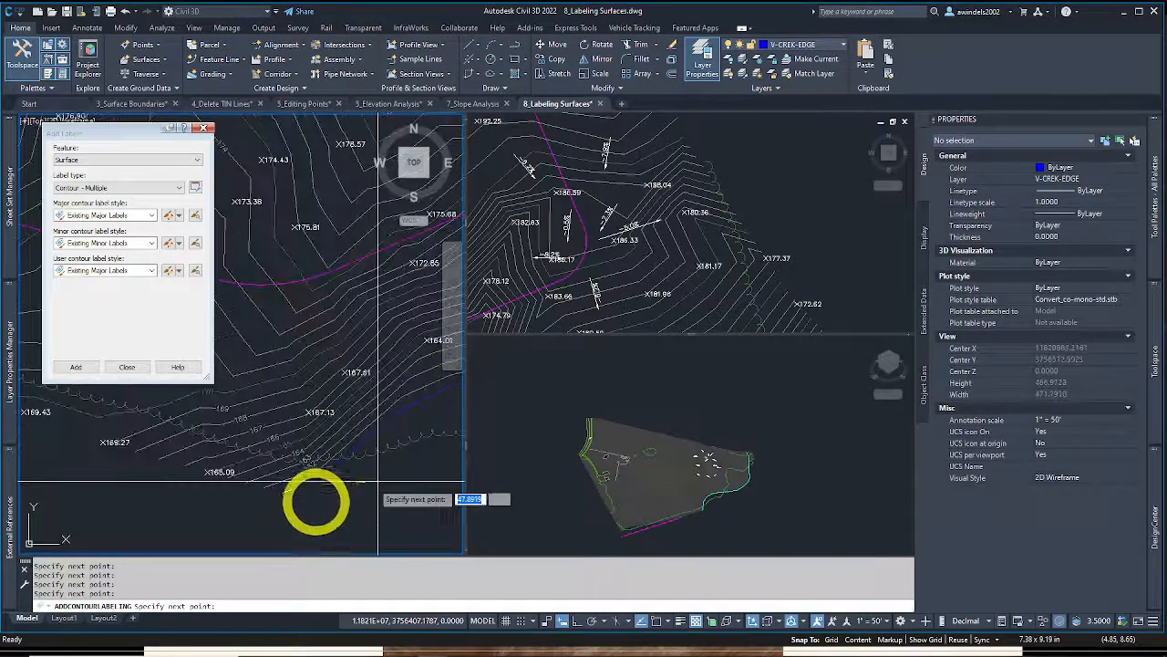
scroll(328, 495, down, 1)
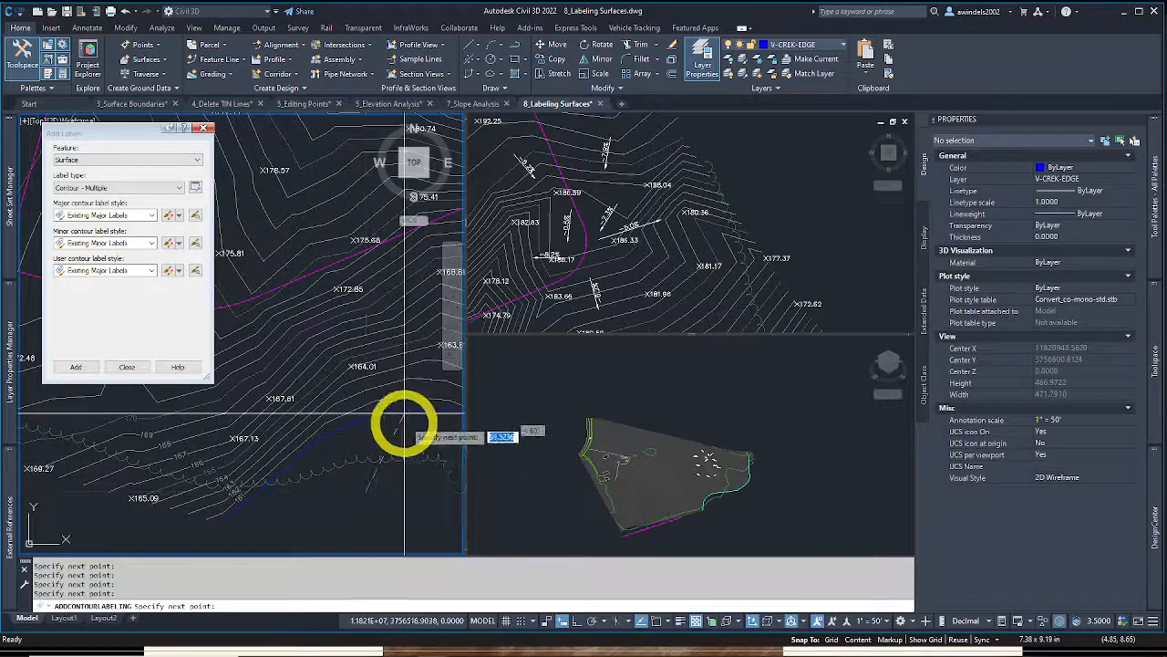
middle_drag(404, 425, 341, 459)
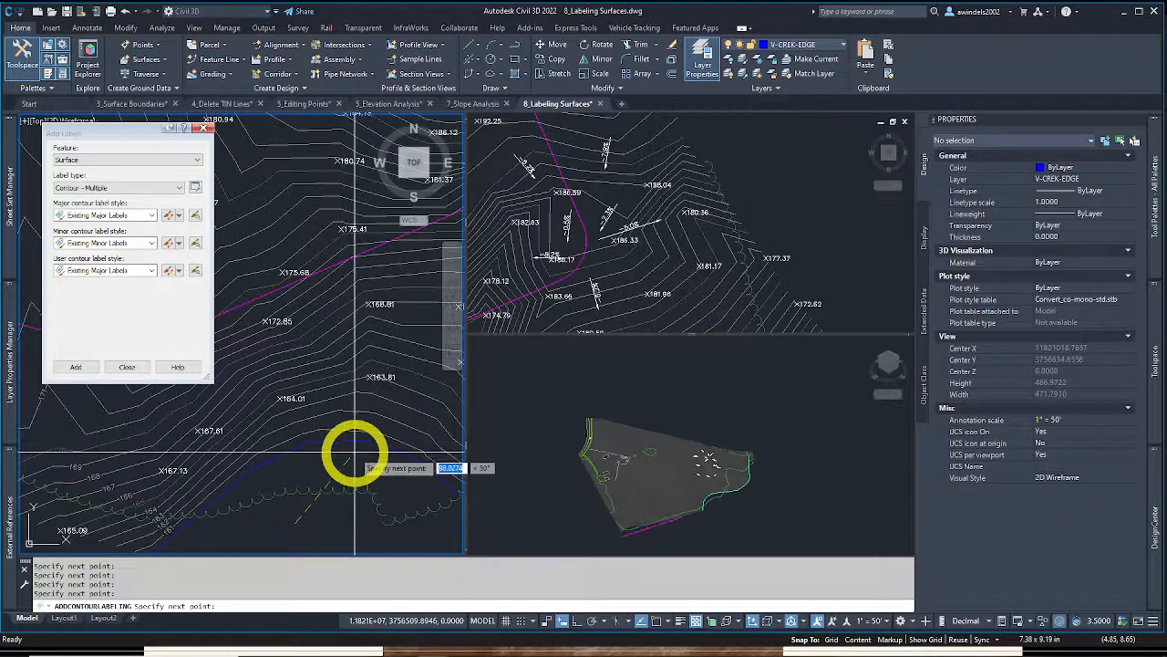
click(355, 453)
click(403, 309)
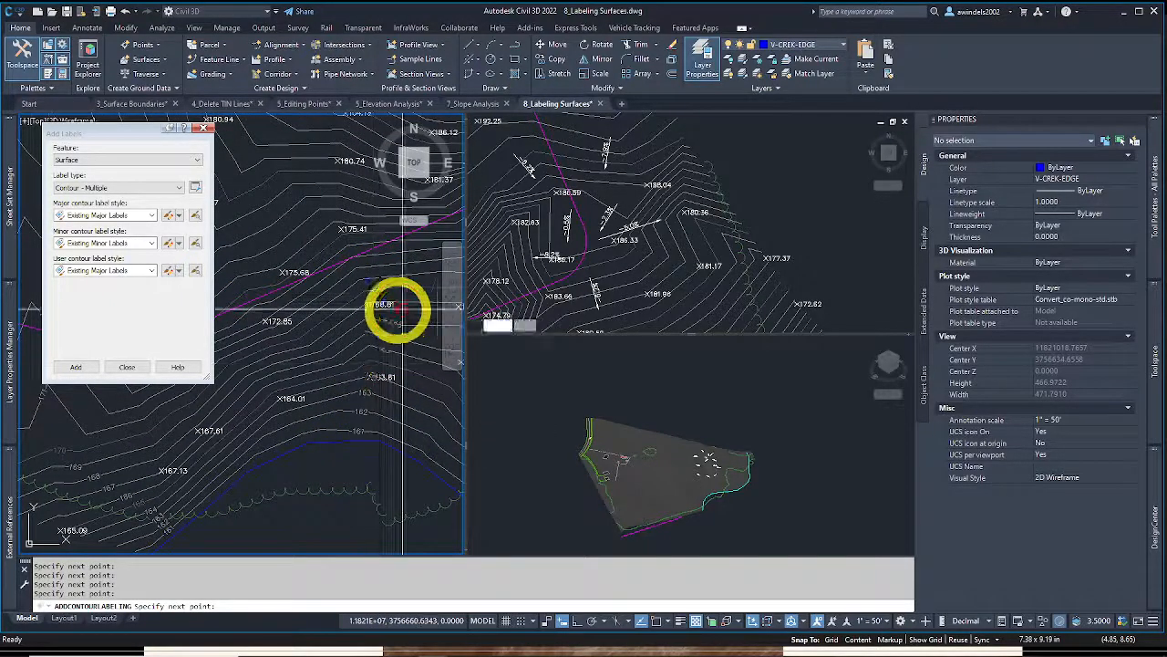
Extend the contour label line northeast across the steep contours west of spot 178.12 and north past spot 192.08 toward the flat area
middle_drag(391, 307, 209, 487)
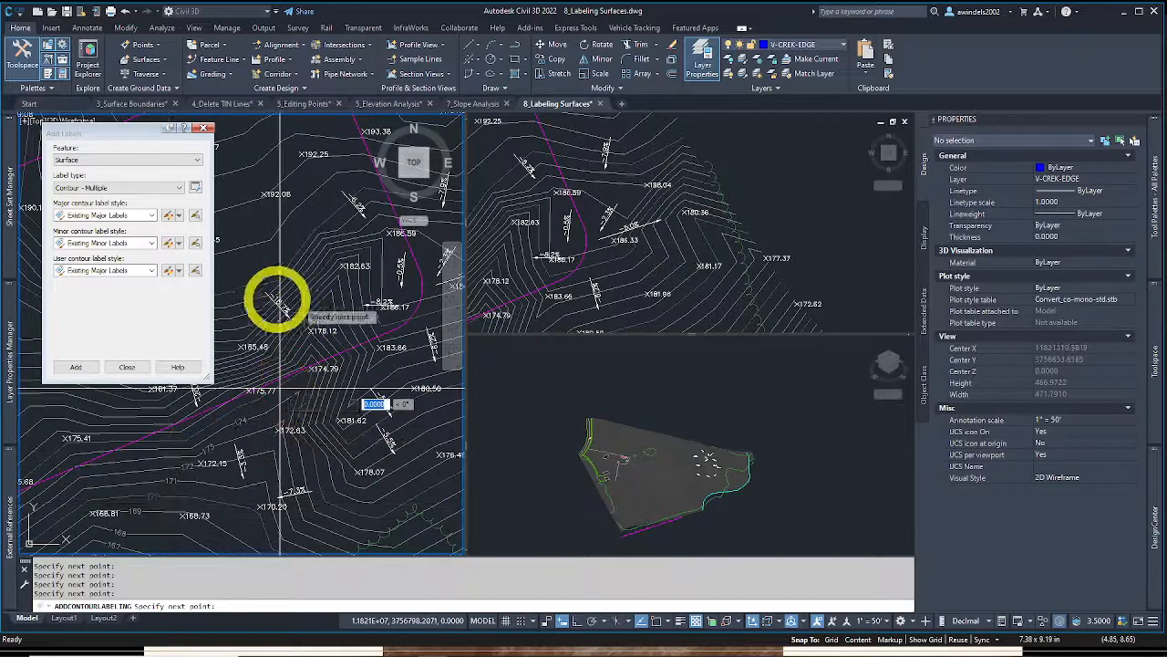
middle_drag(277, 237, 307, 395)
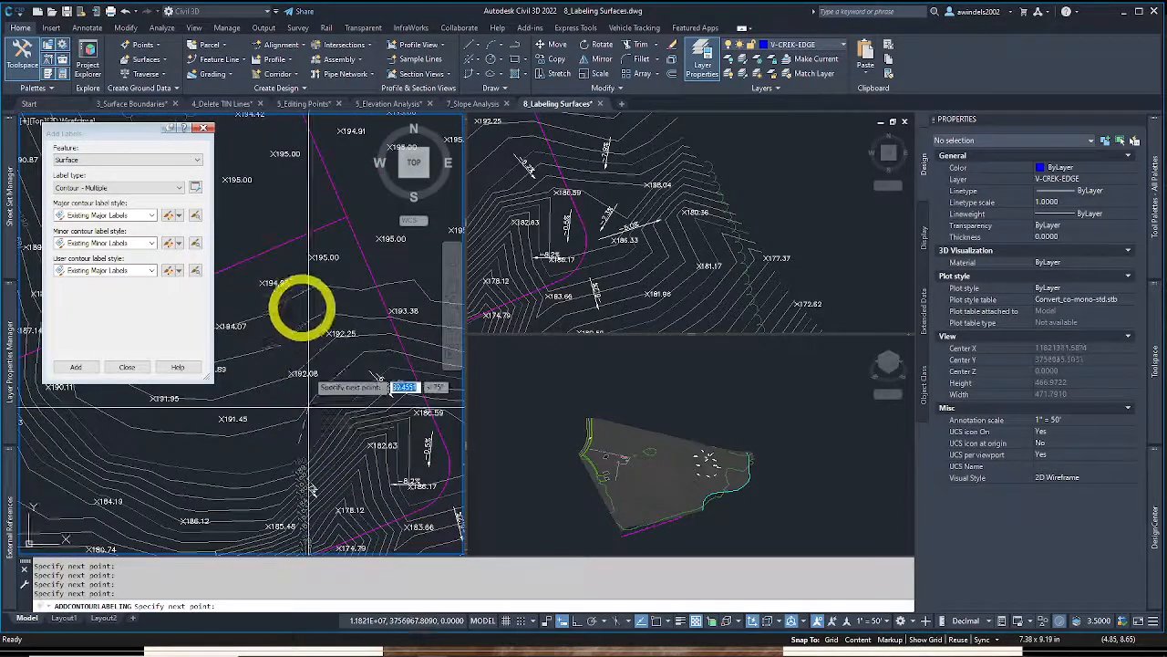
click(297, 276)
scroll(296, 264, down, 1)
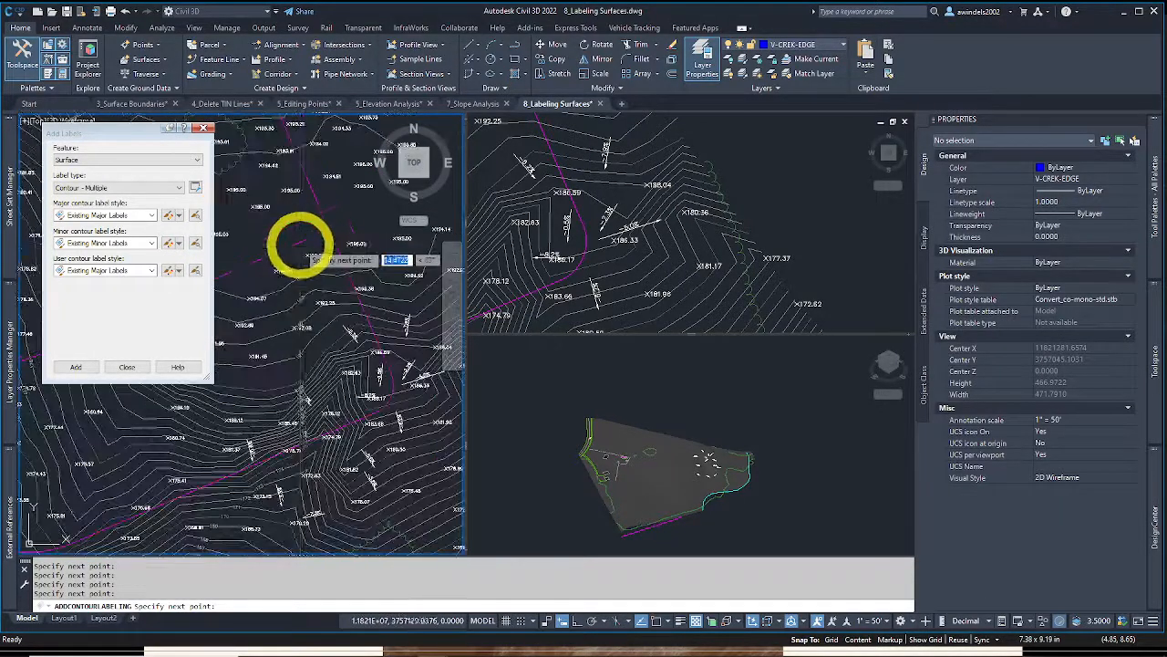
Continue the contour label line north past spot 191.21 and along the site's northeast side to the contours beside the road
middle_drag(300, 248, 231, 433)
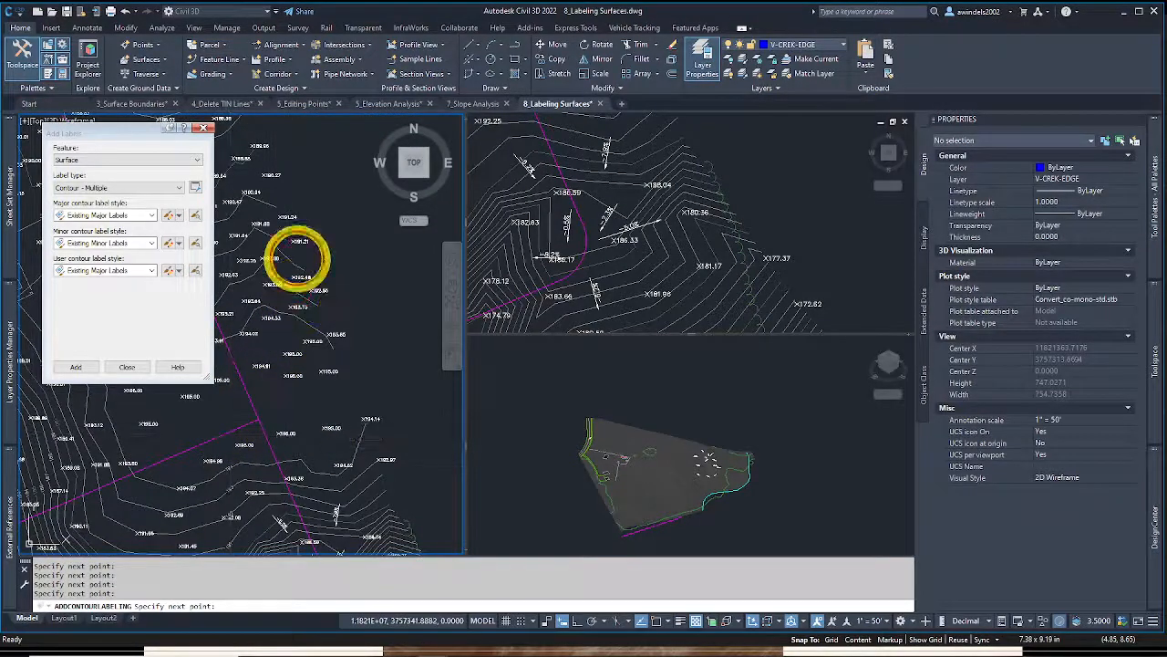
click(297, 259)
middle_drag(289, 219, 311, 352)
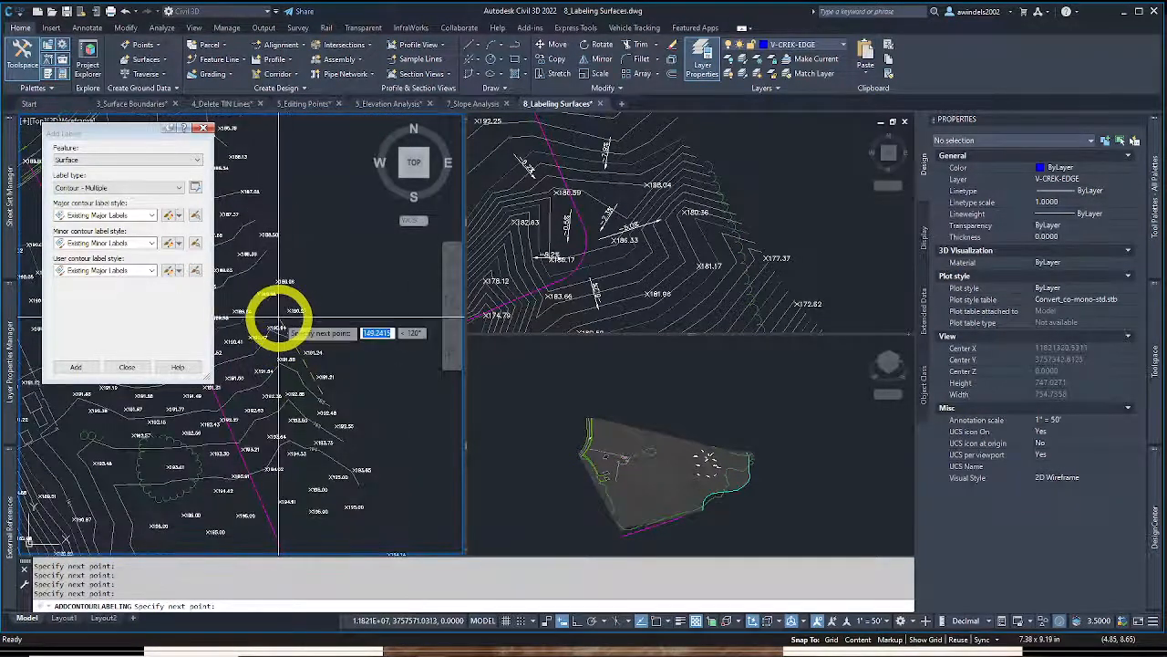
middle_drag(278, 312, 340, 412)
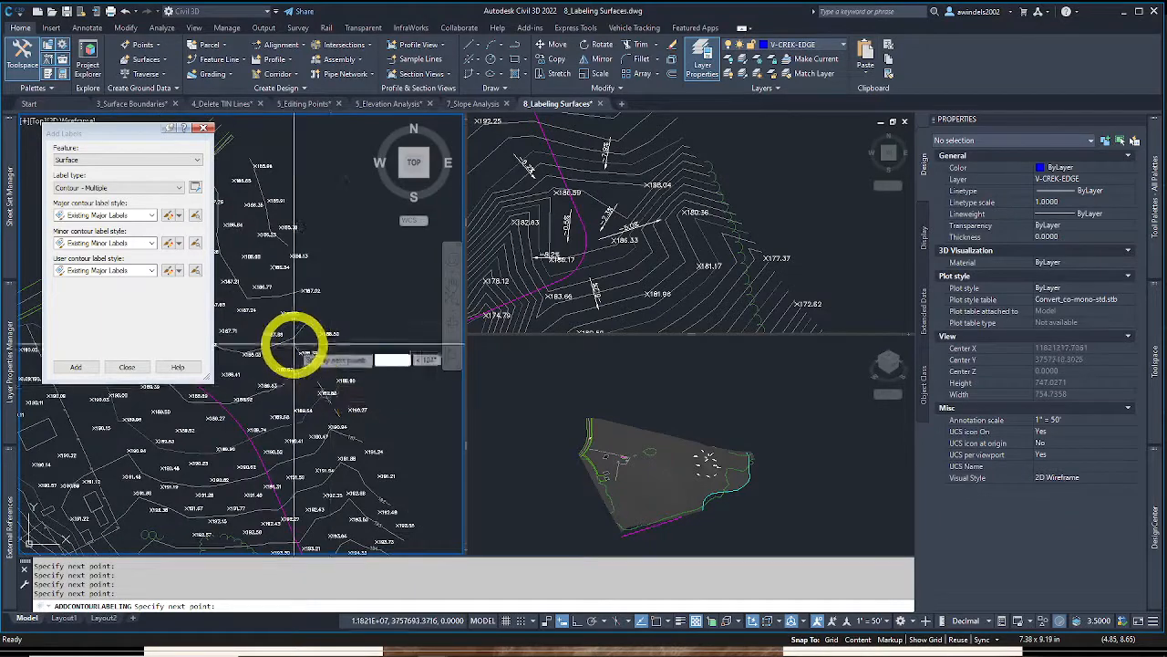
middle_drag(275, 313, 346, 363)
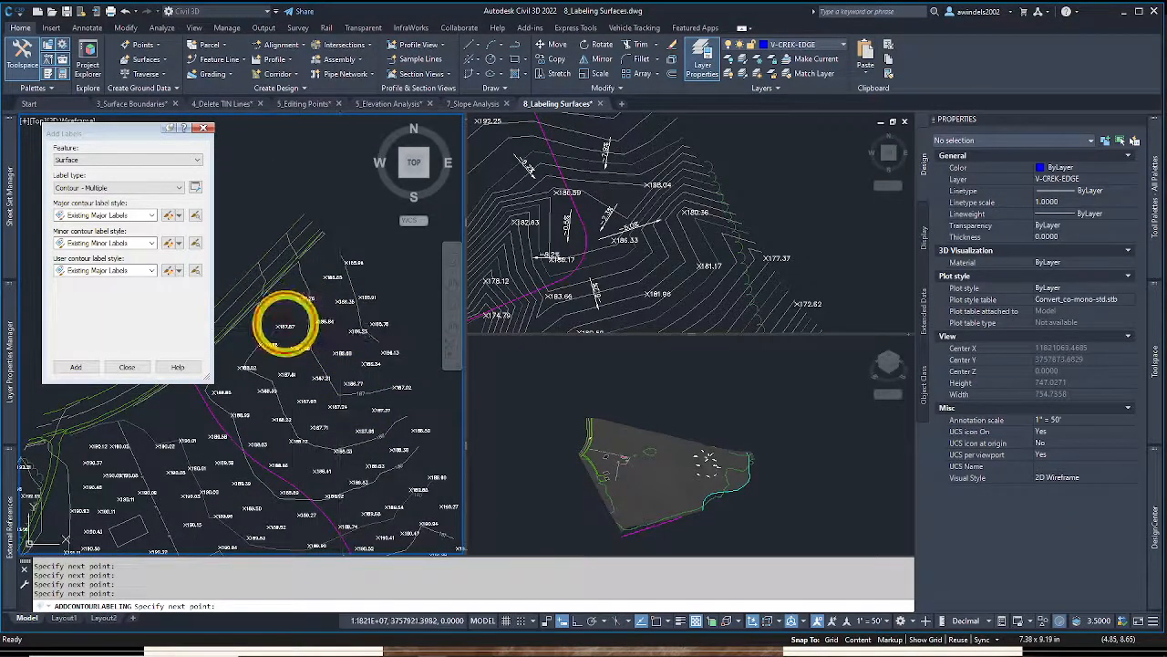
Extend the contour label line southwest to a point between spots 190.05 and 190.02 just south of the road, and end labelling
scroll(360, 310, up, 1)
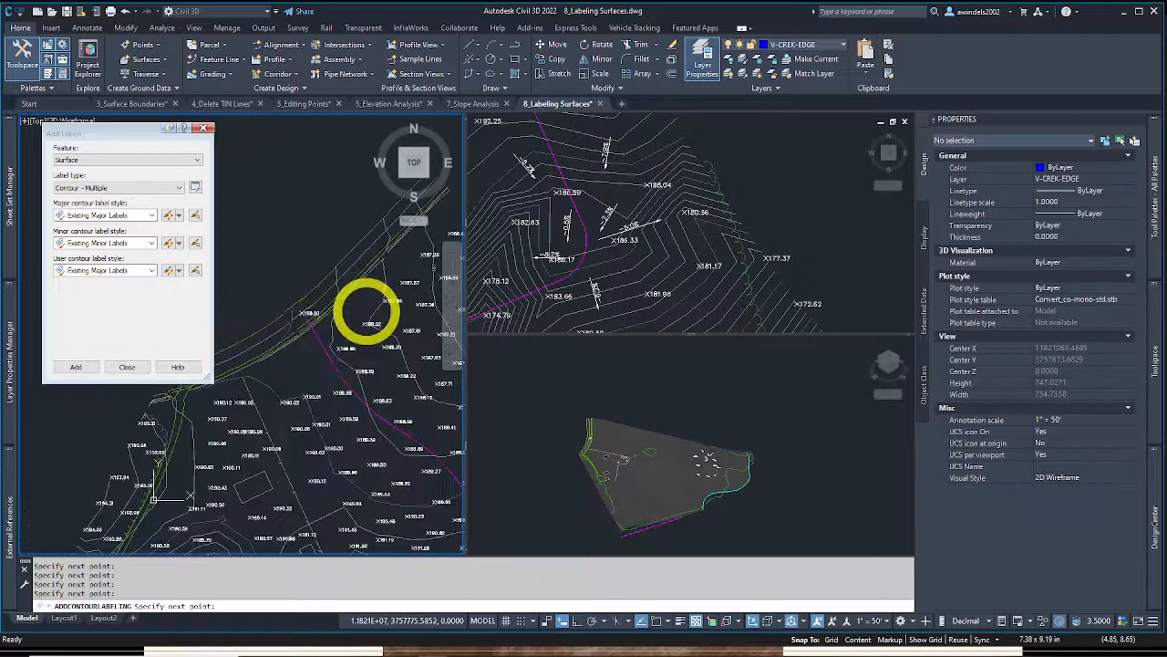
scroll(317, 329, up, 1)
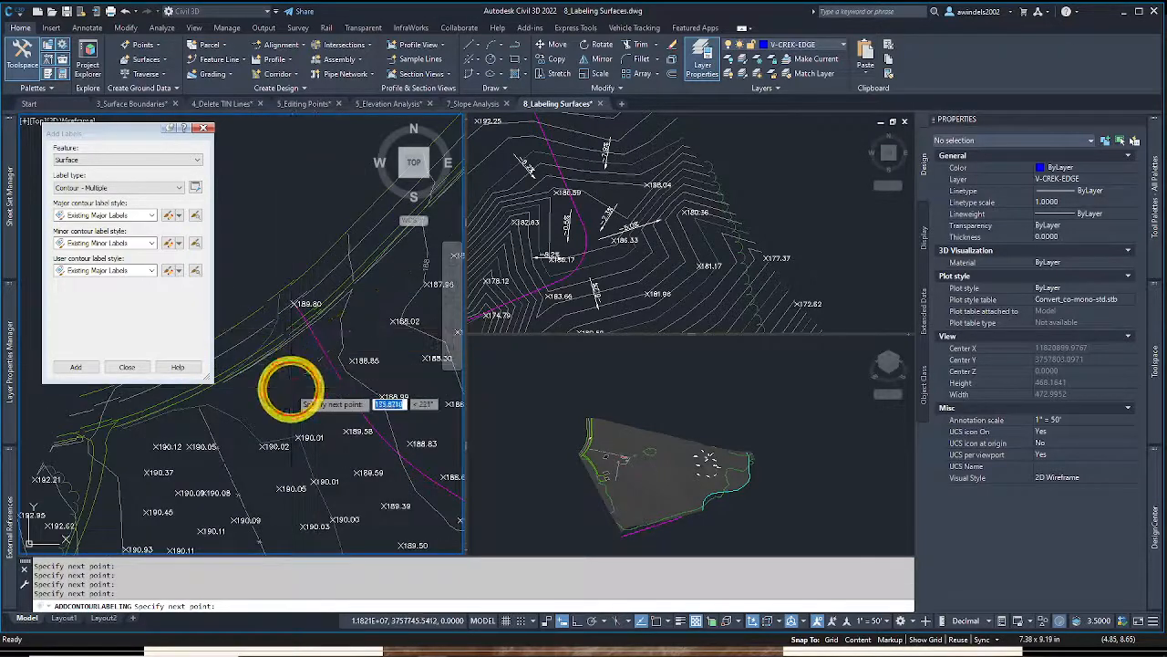
click(239, 433)
middle_drag(233, 462, 276, 311)
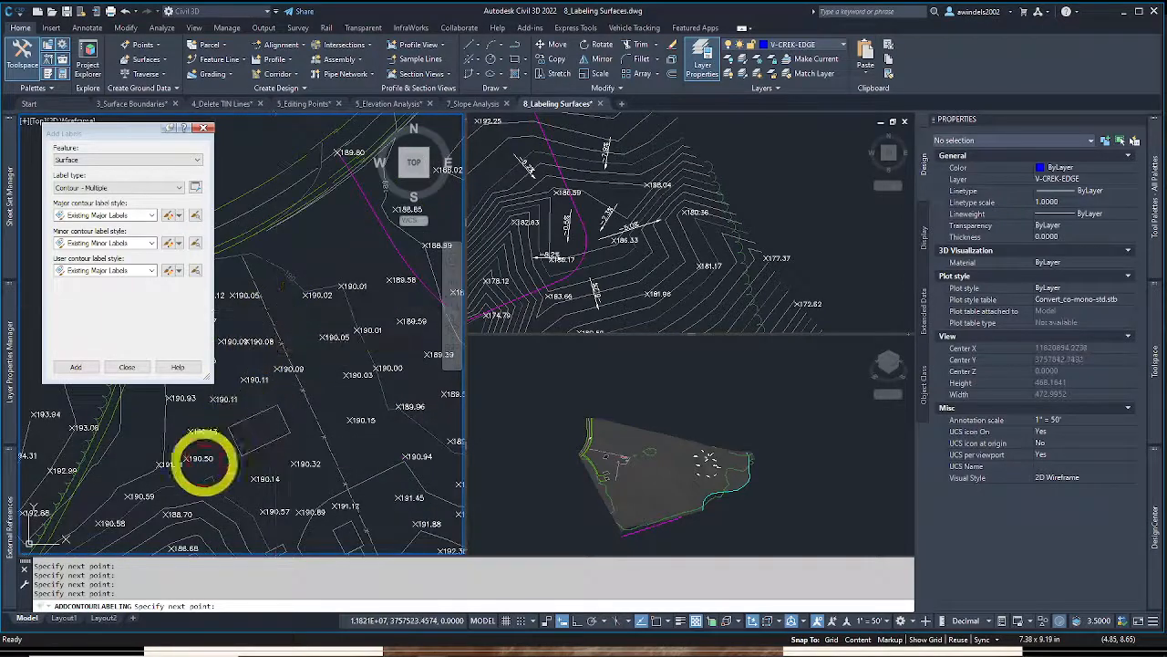
middle_drag(143, 447, 291, 288)
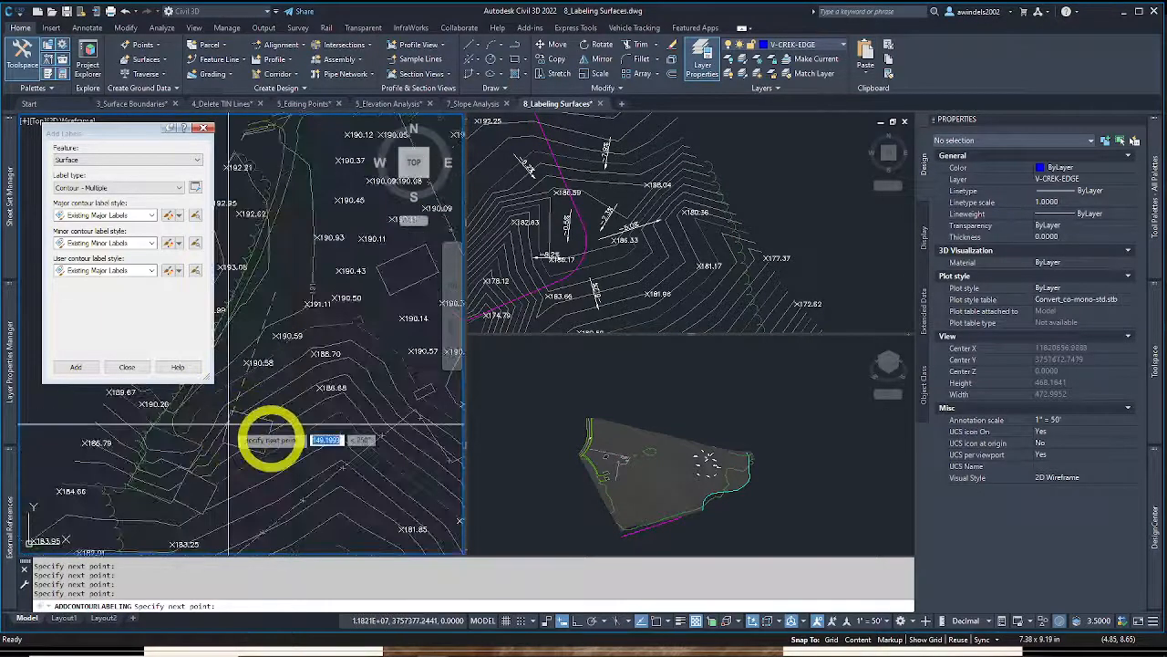
middle_drag(307, 495, 290, 340)
scroll(331, 396, down, 4)
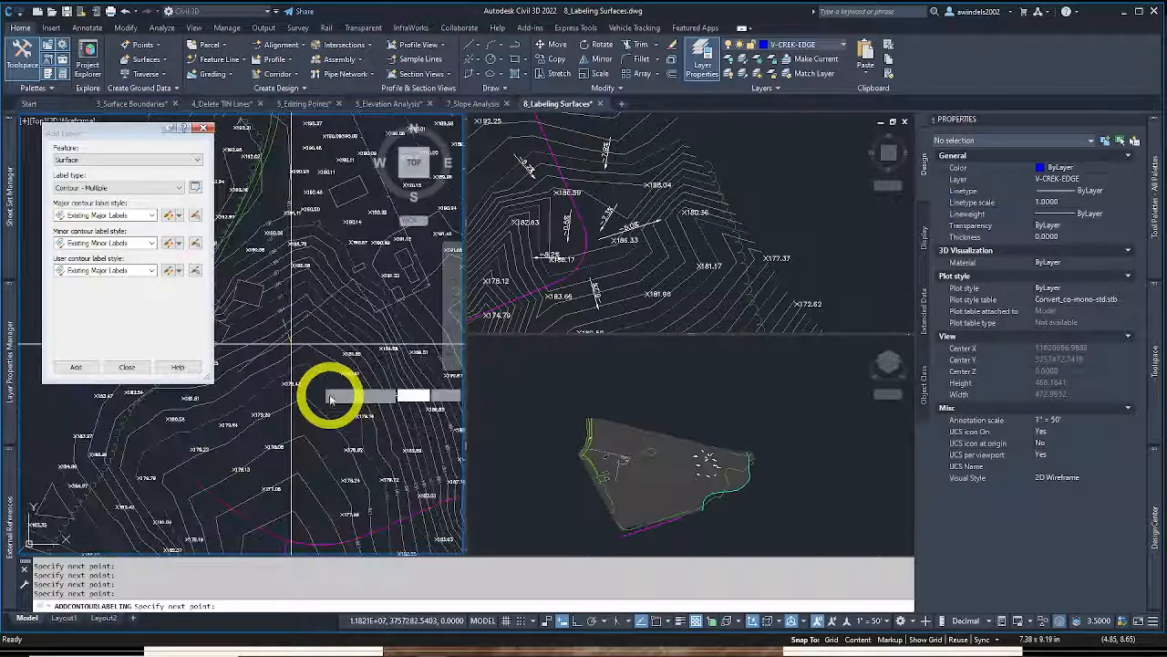
key(Escape)
scroll(331, 395, down, 3)
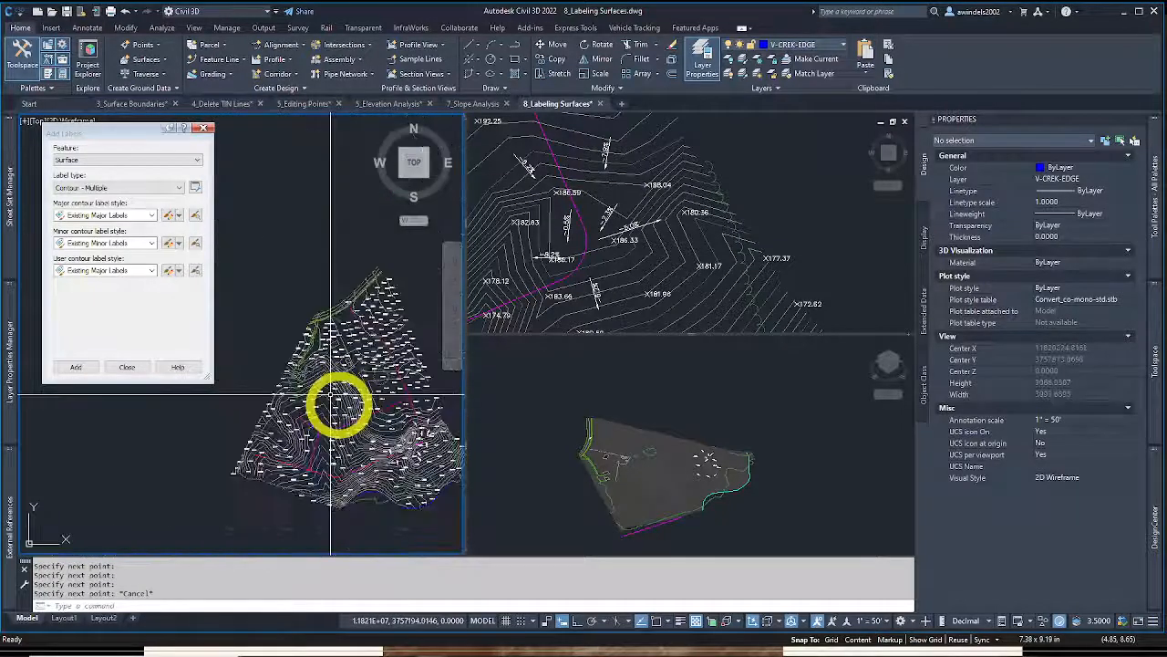
key(Escape)
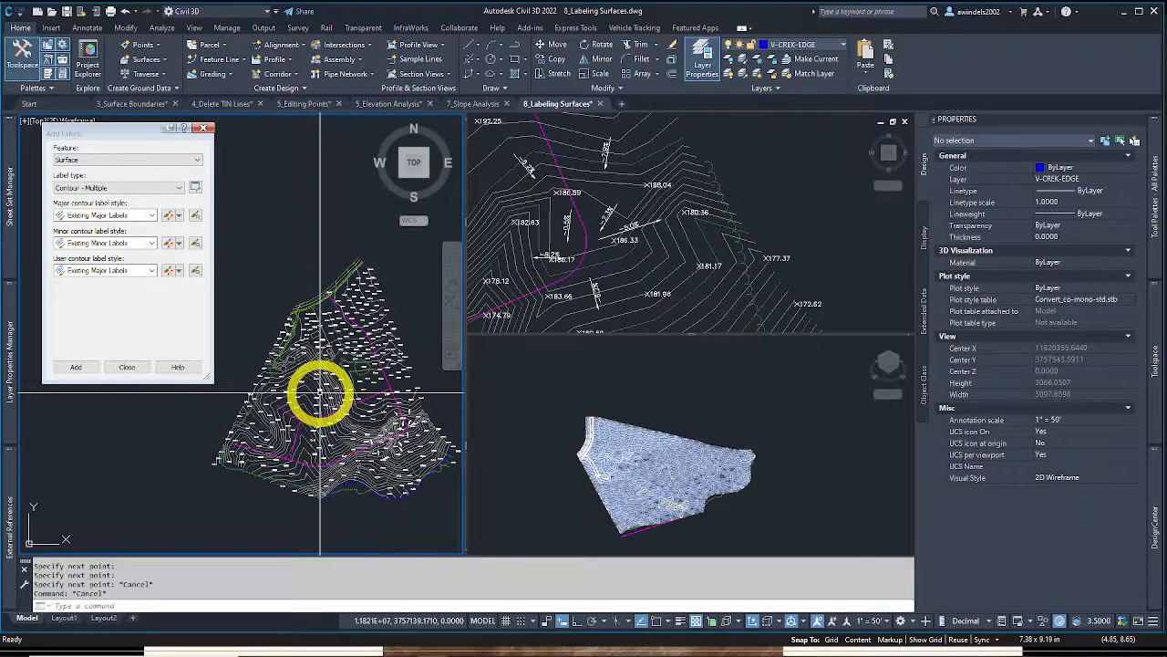
Inspect surface EG's contours around the magenta lines in the middle of the site, and close the Add Labels dialog
mouse_move(319, 394)
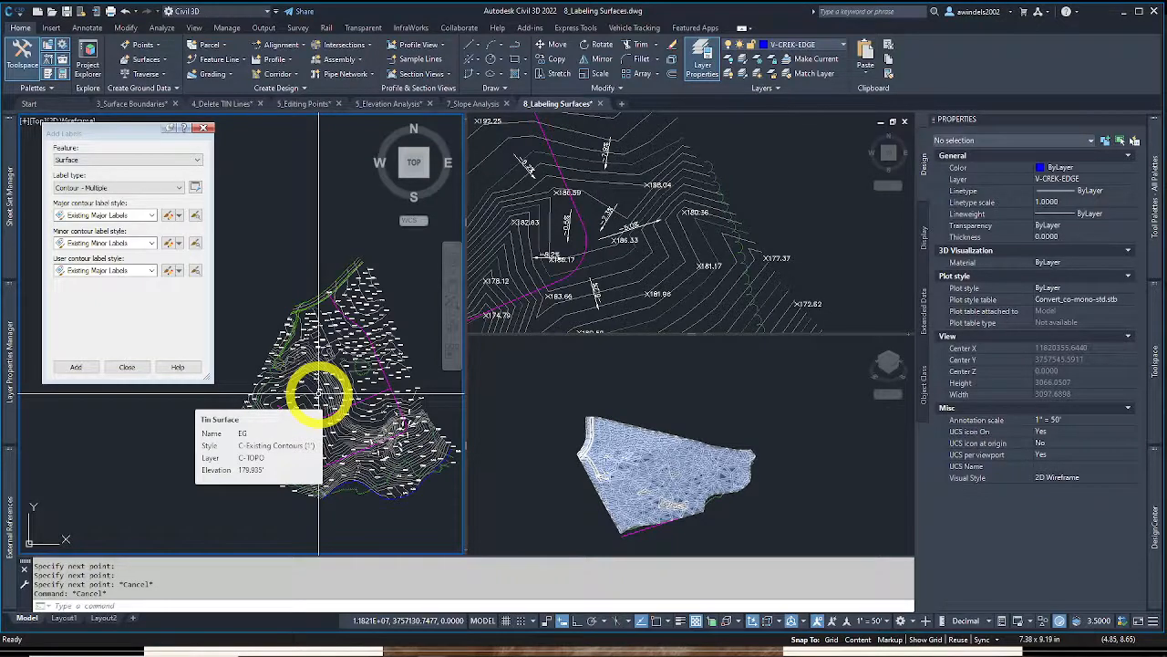
scroll(319, 394, up, 6)
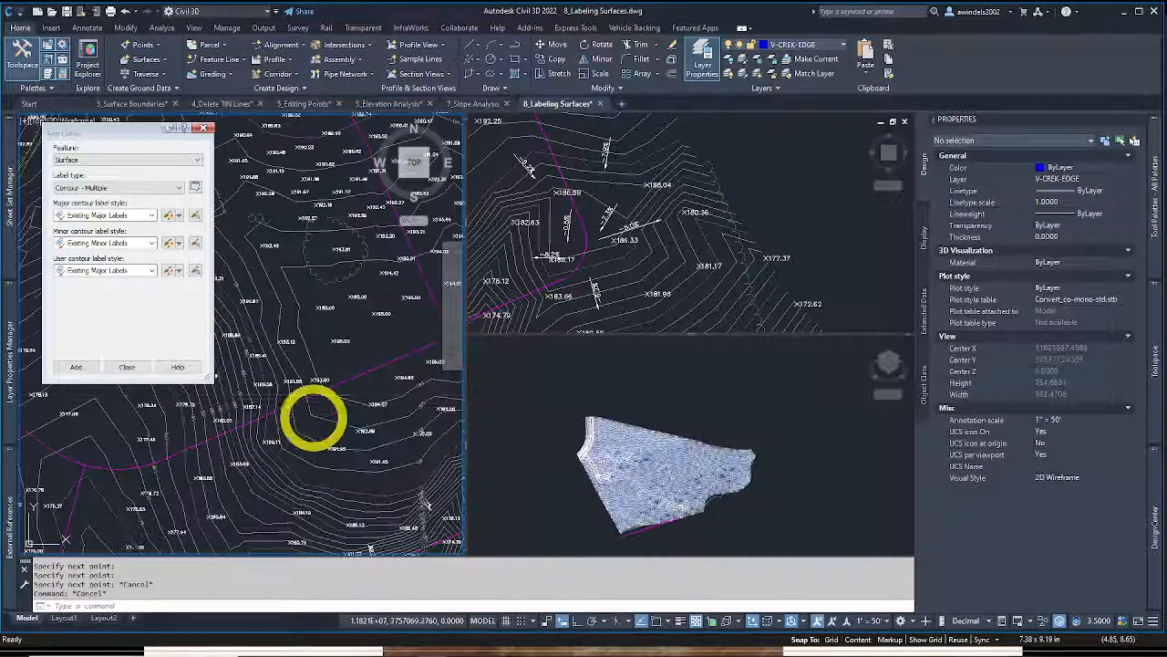
key(Escape)
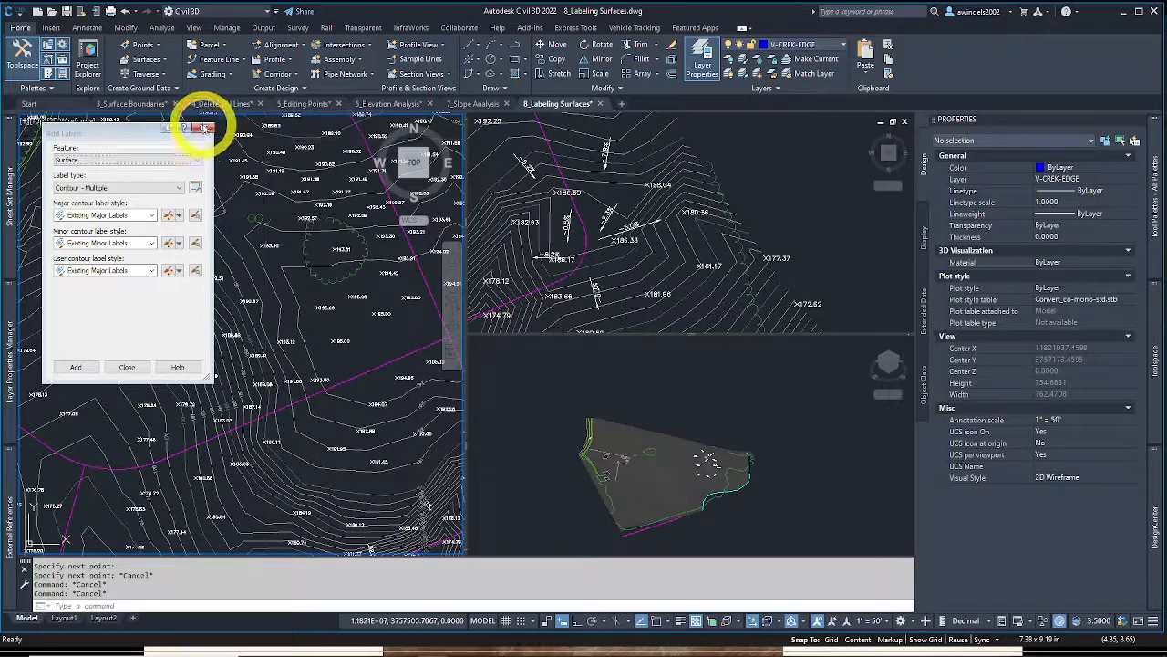
click(208, 128)
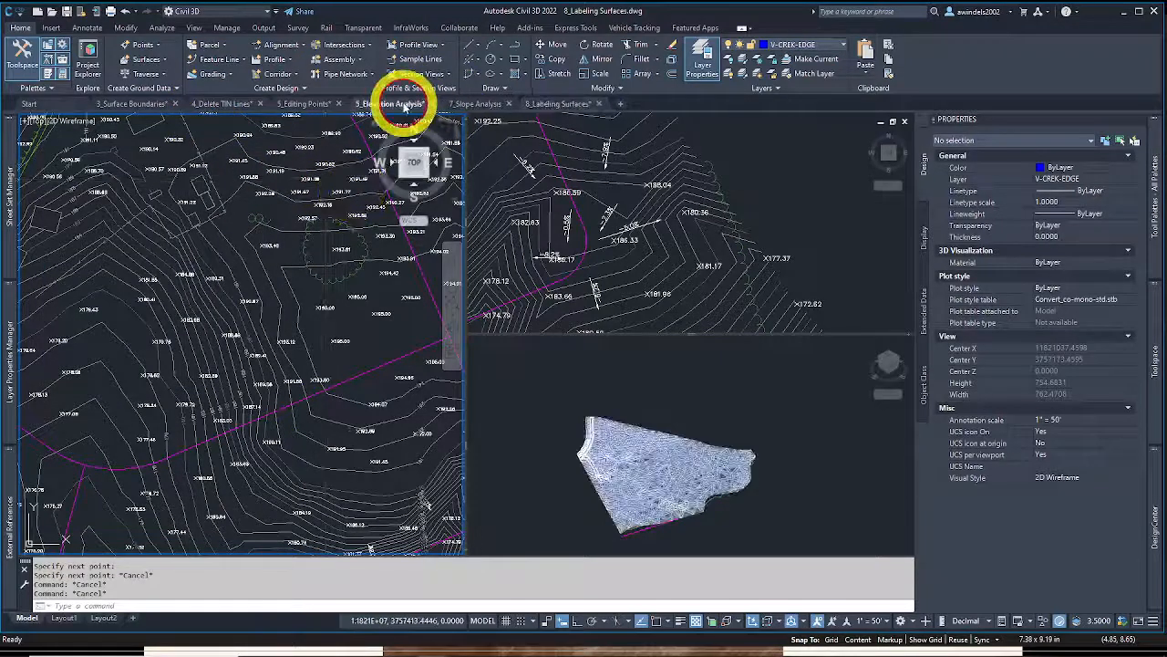
View the 5_Elevation Analysis drawing, and return to the whole site in 8_Labeling Surfaces
click(401, 103)
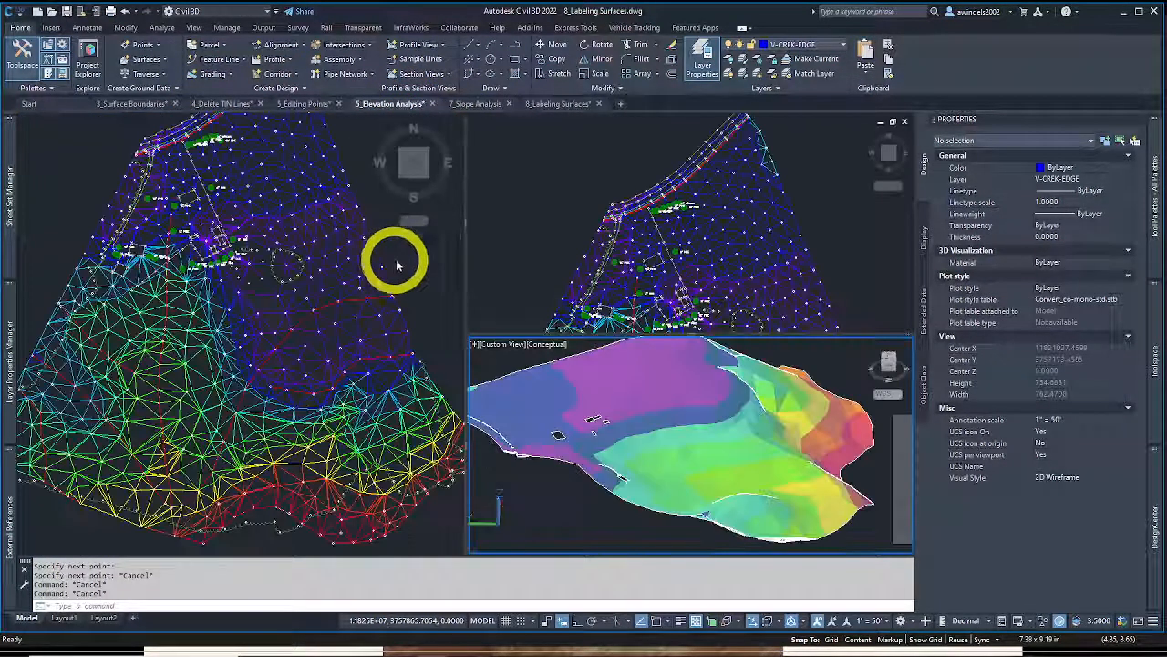
click(543, 106)
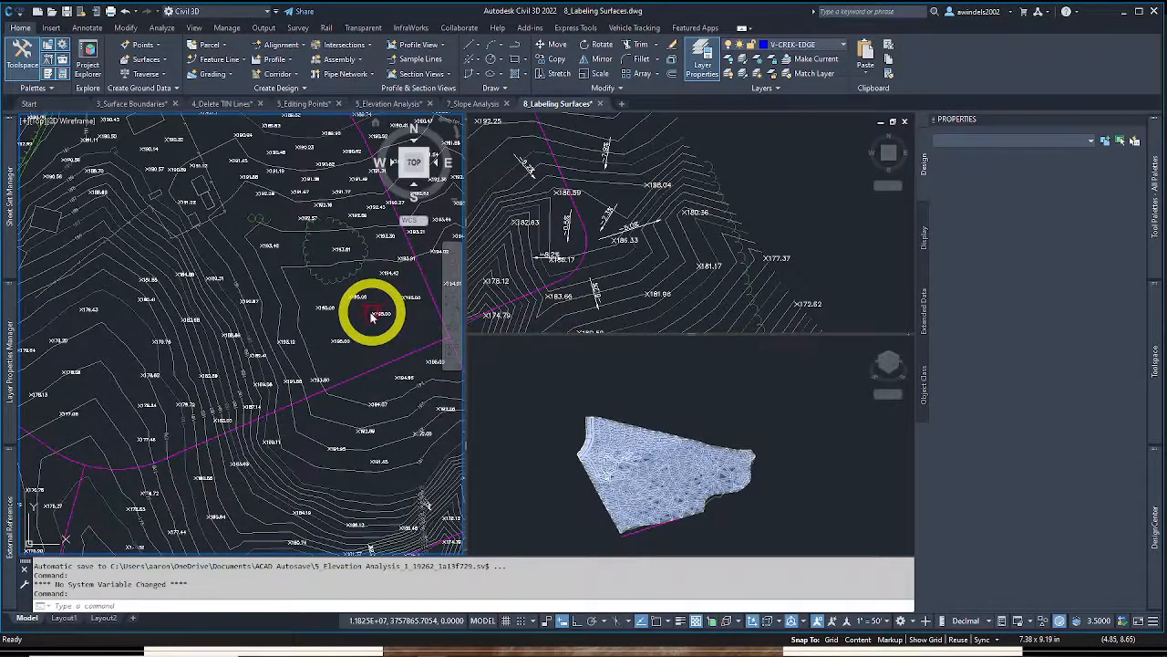
scroll(362, 319, down, 3)
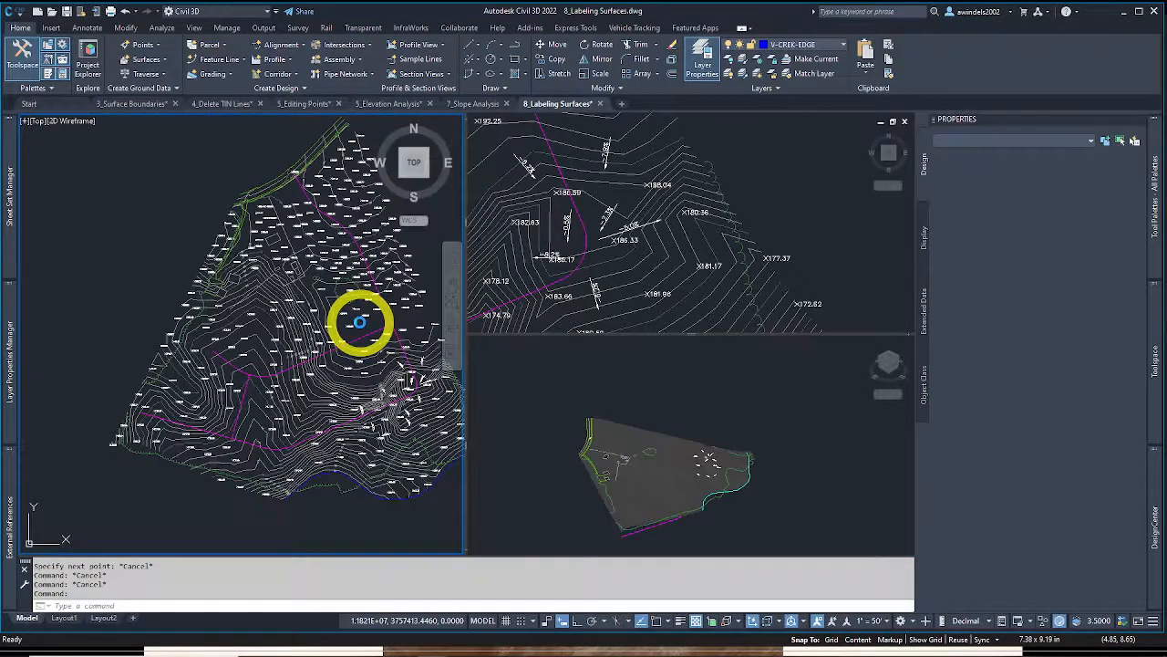